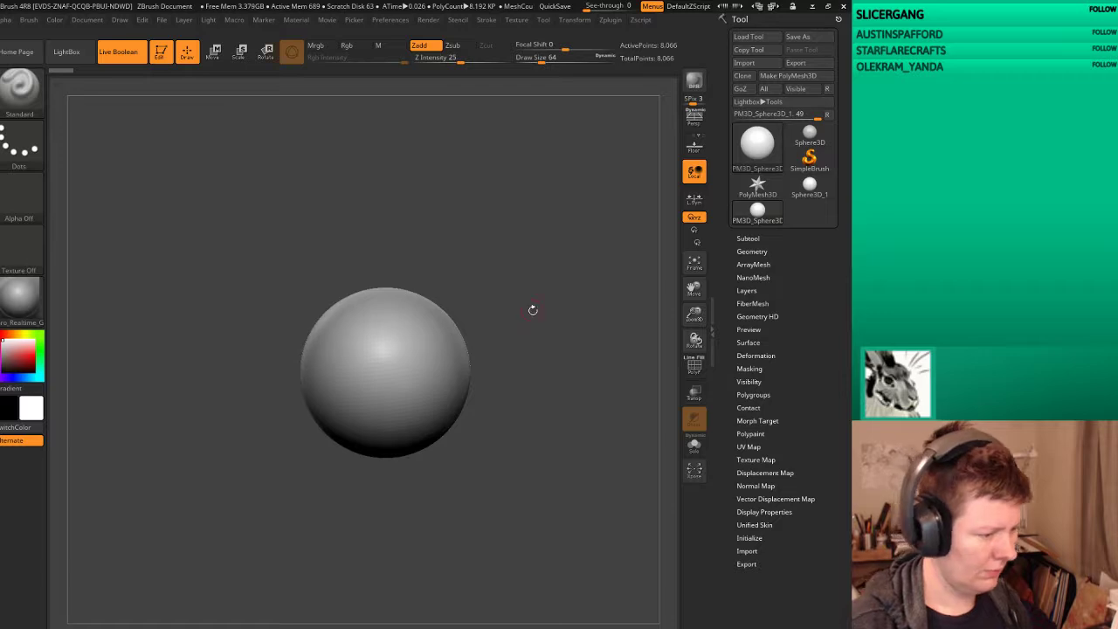
Step: Choose the ClayTubes brush, raise its draw size to 192, and expand the Subtool list
key(b)
text(C)
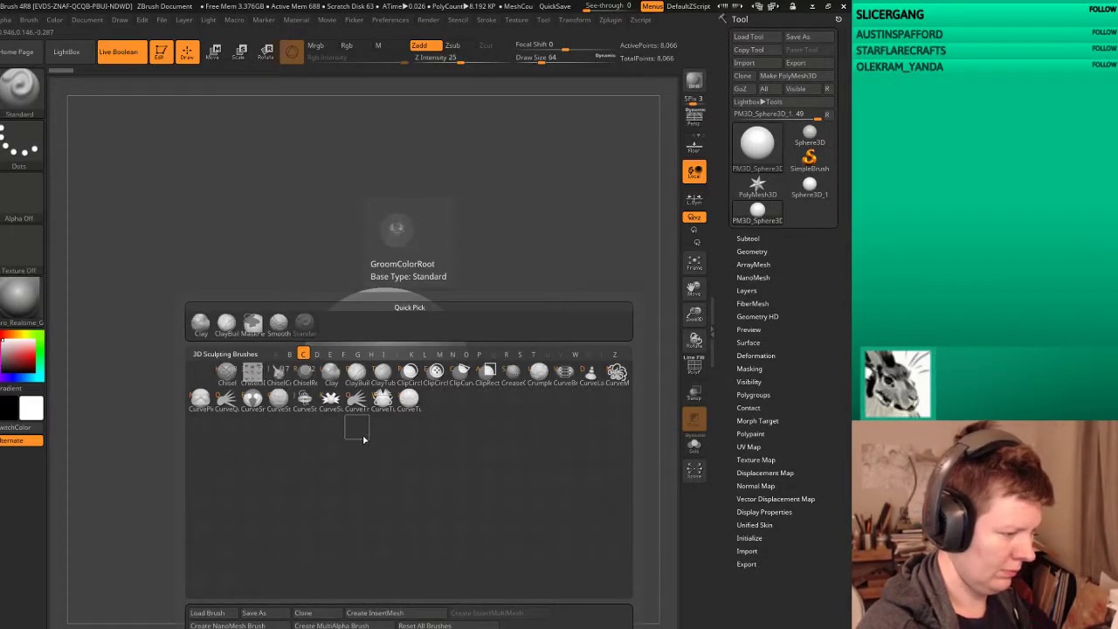
click(385, 370)
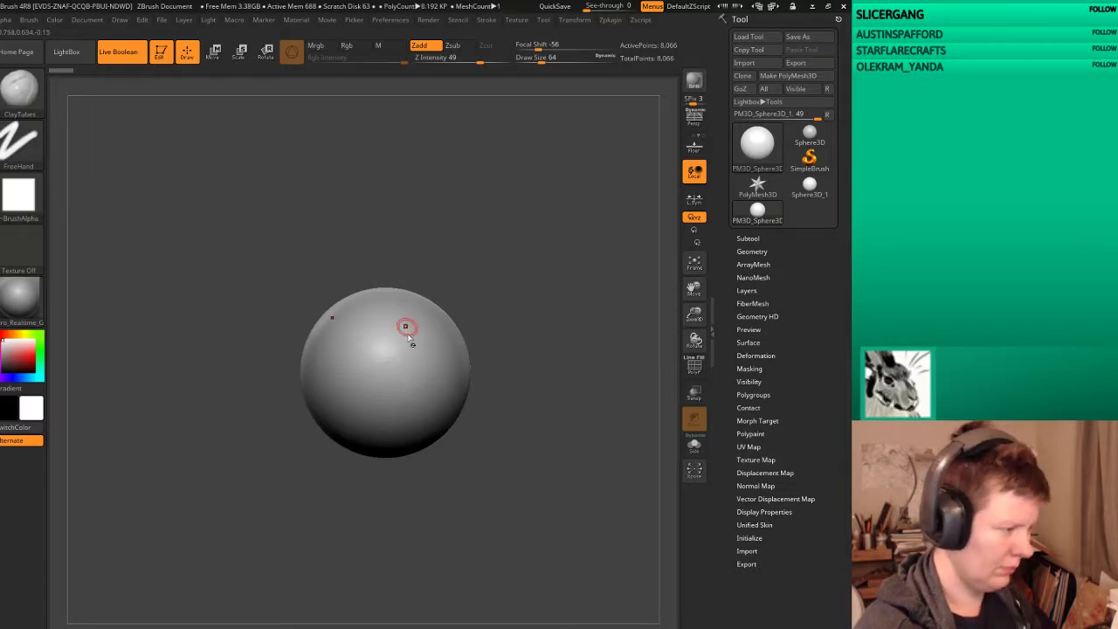
key(bracketright)
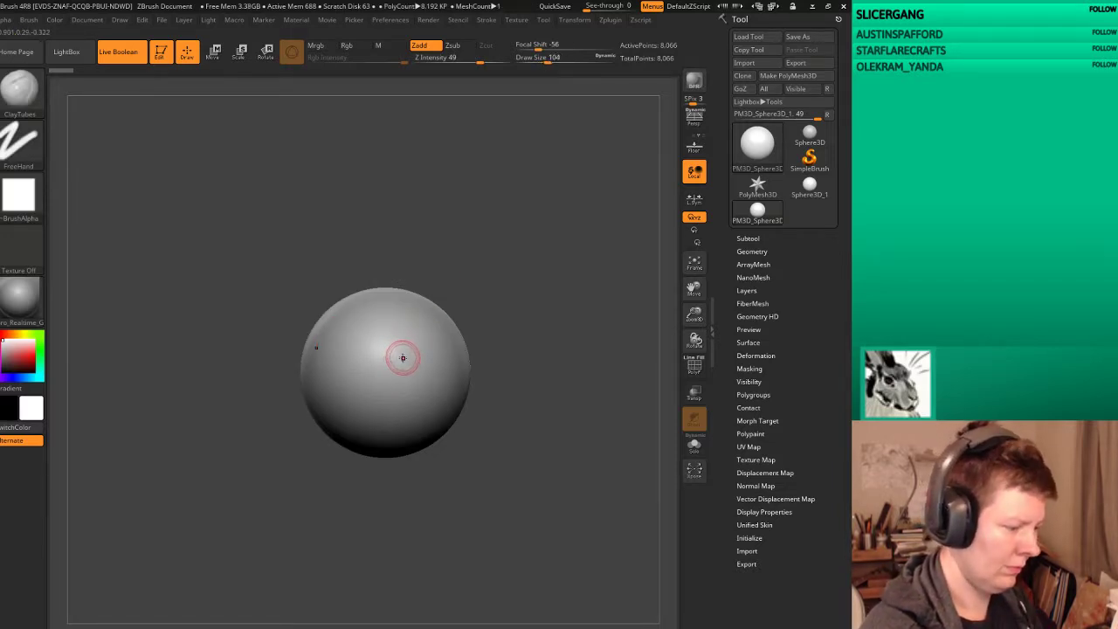
key(bracketright)
key(bracketright)
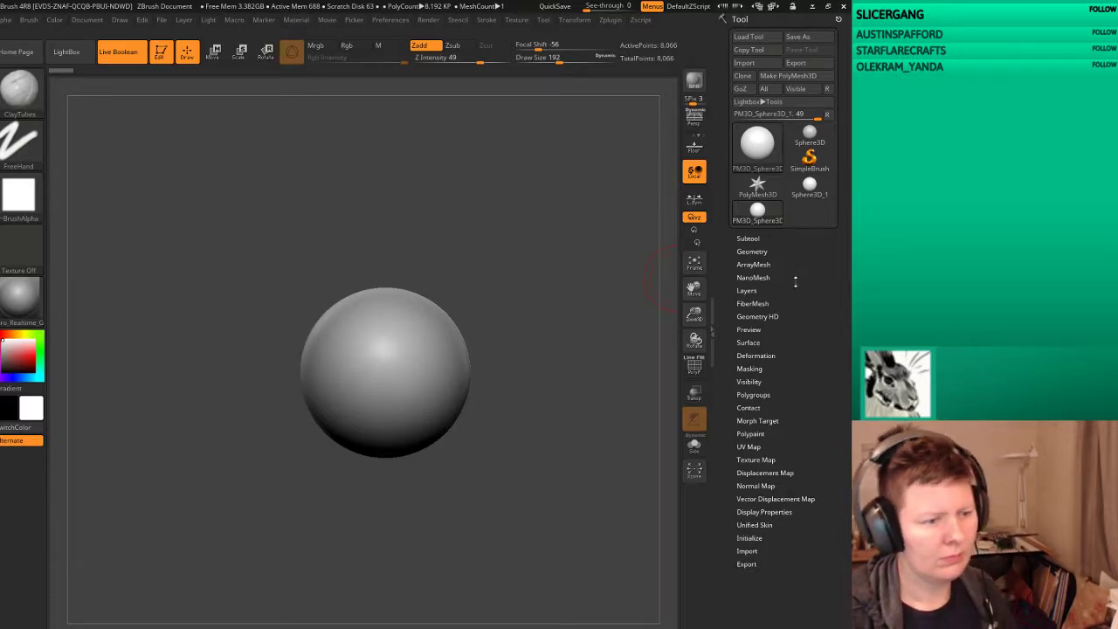
click(749, 237)
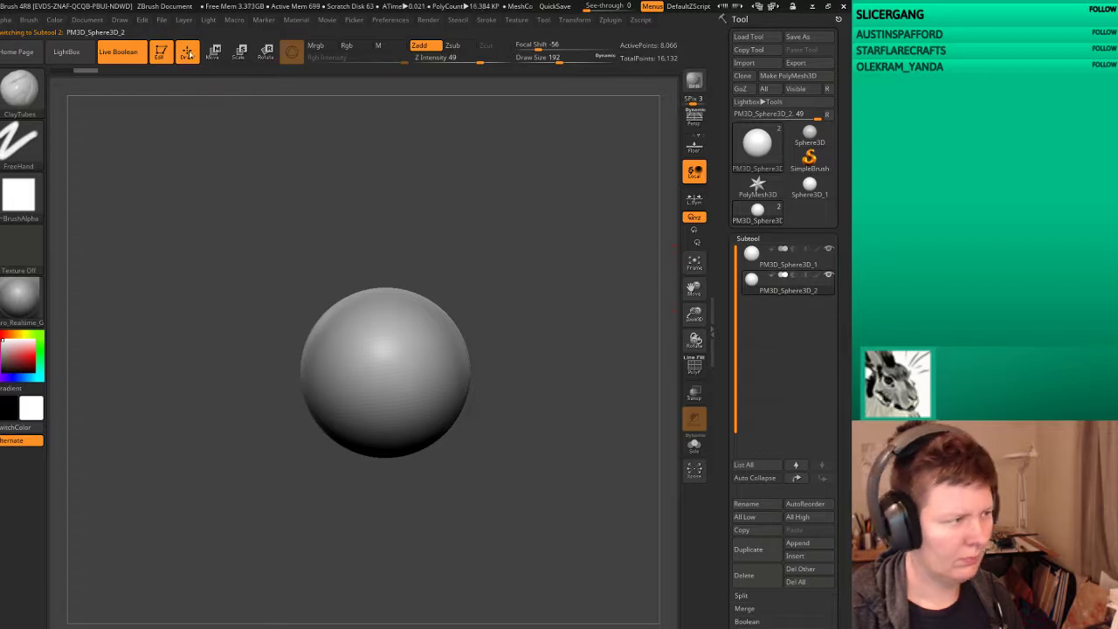
Step: Slide the duplicated sphere to the left of the original with Transpose Move
click(219, 57)
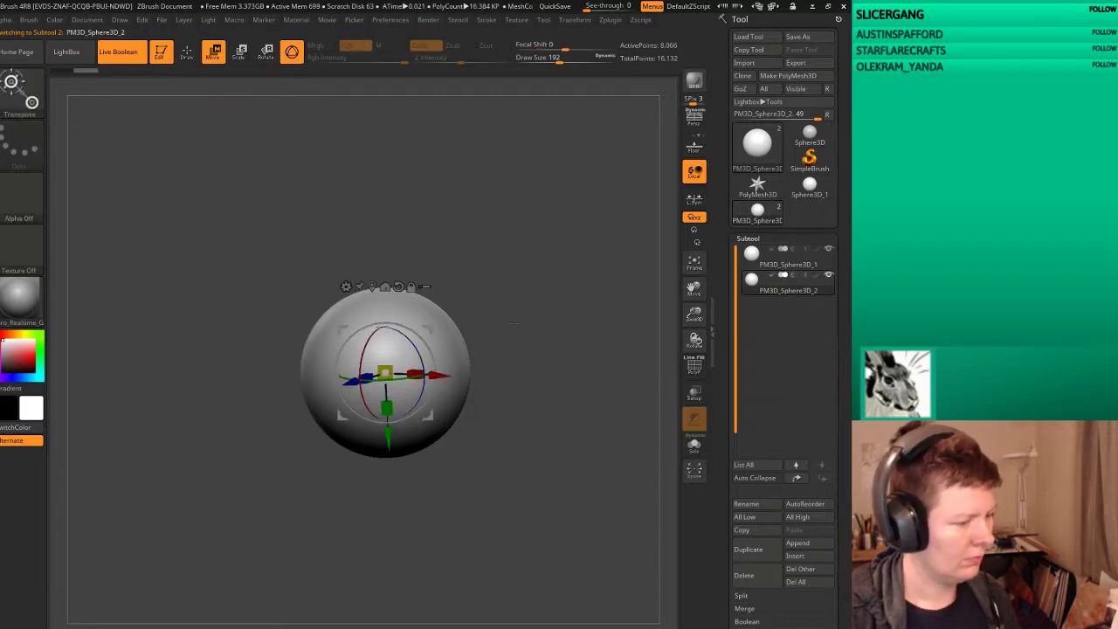
drag(552, 340, 255, 396)
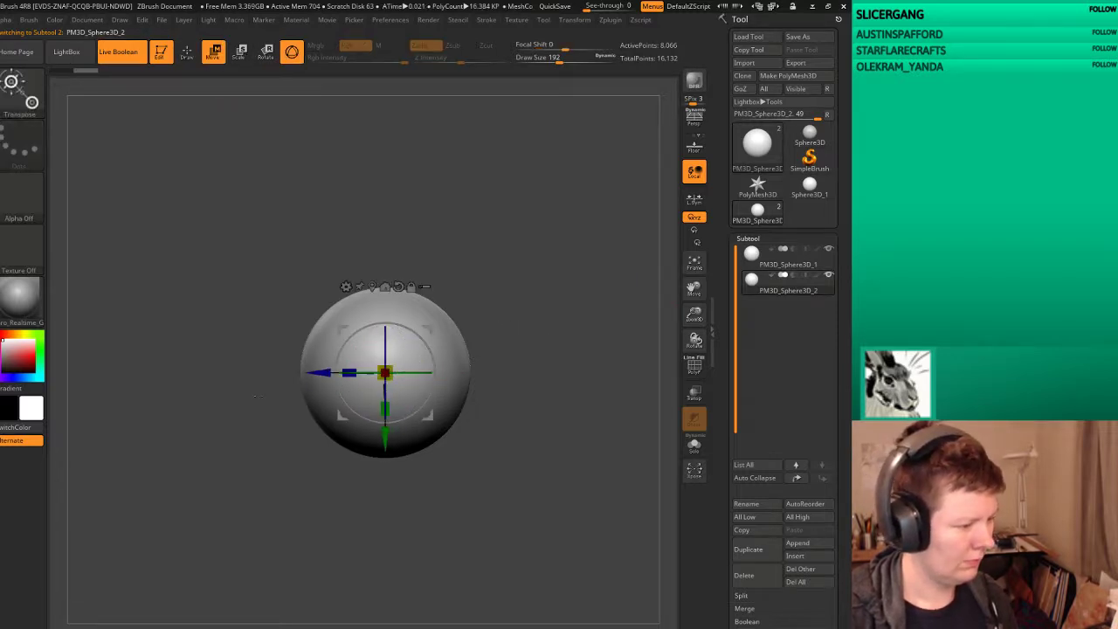
drag(320, 370, 253, 379)
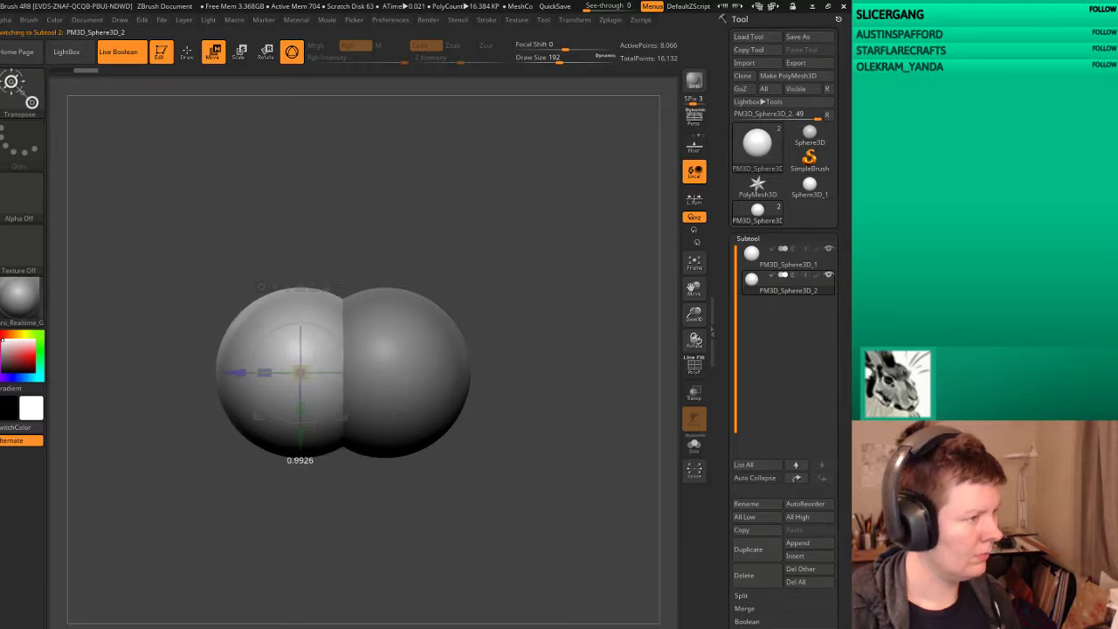
Step: Scale the left sphere down and push it against the big sphere
click(291, 55)
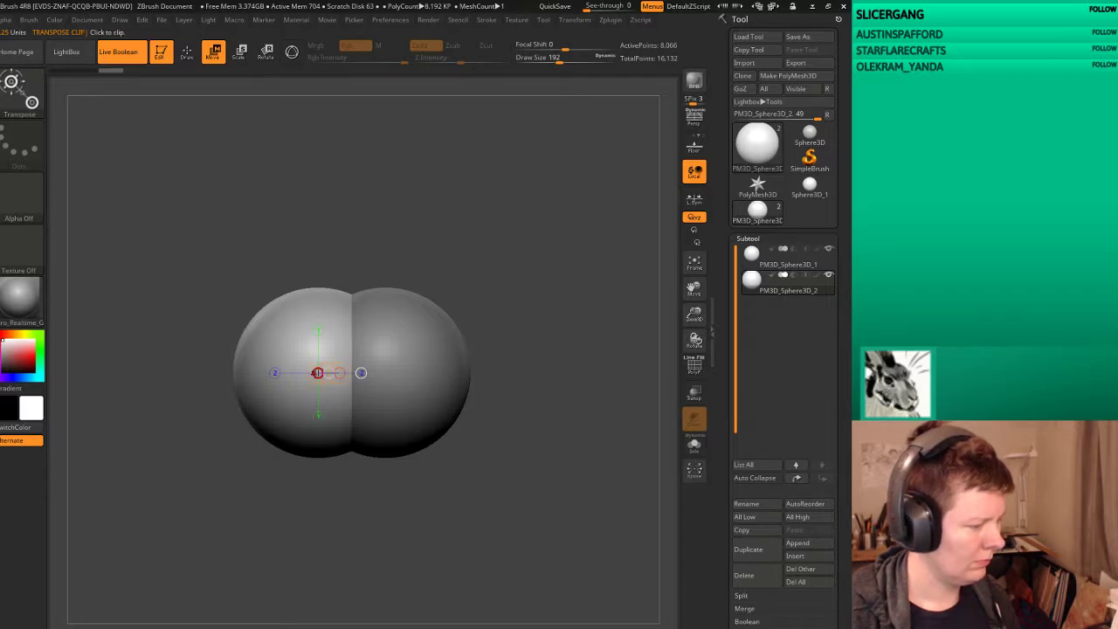
drag(339, 373, 309, 378)
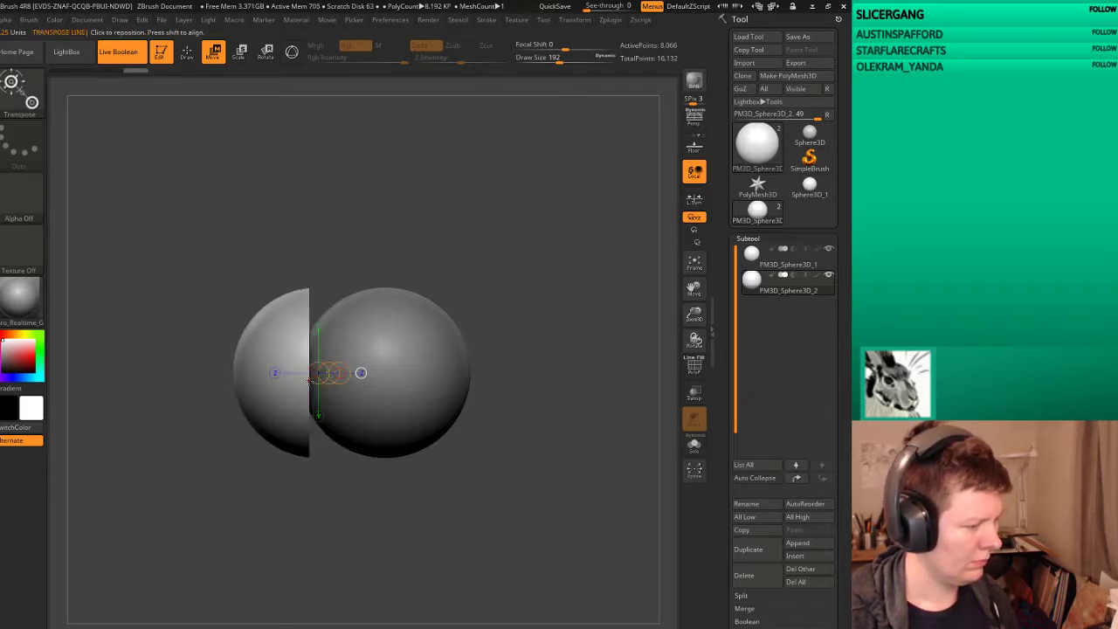
drag(233, 373, 346, 373)
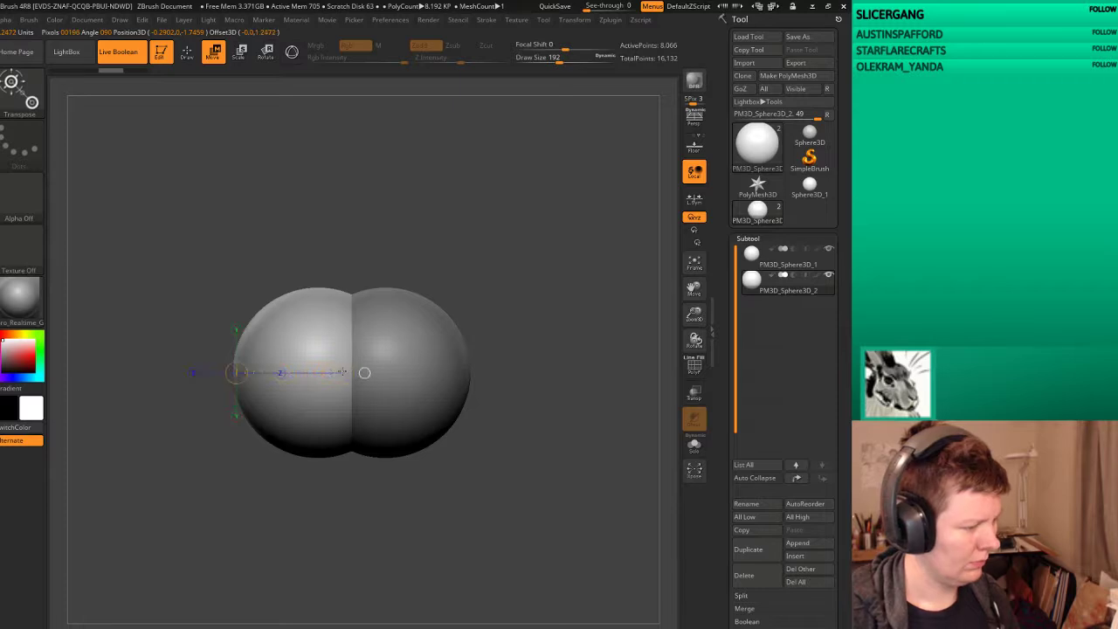
mouse_move(236, 373)
mouse_down()
mouse_move(325, 375)
mouse_move(307, 381)
mouse_up()
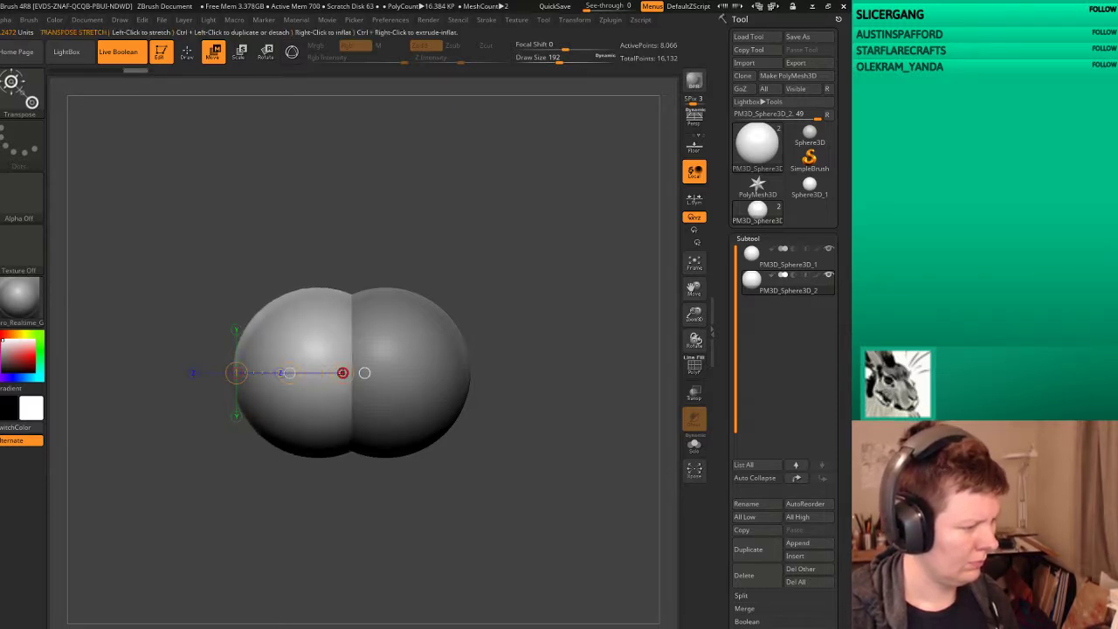
key(ctrl+z)
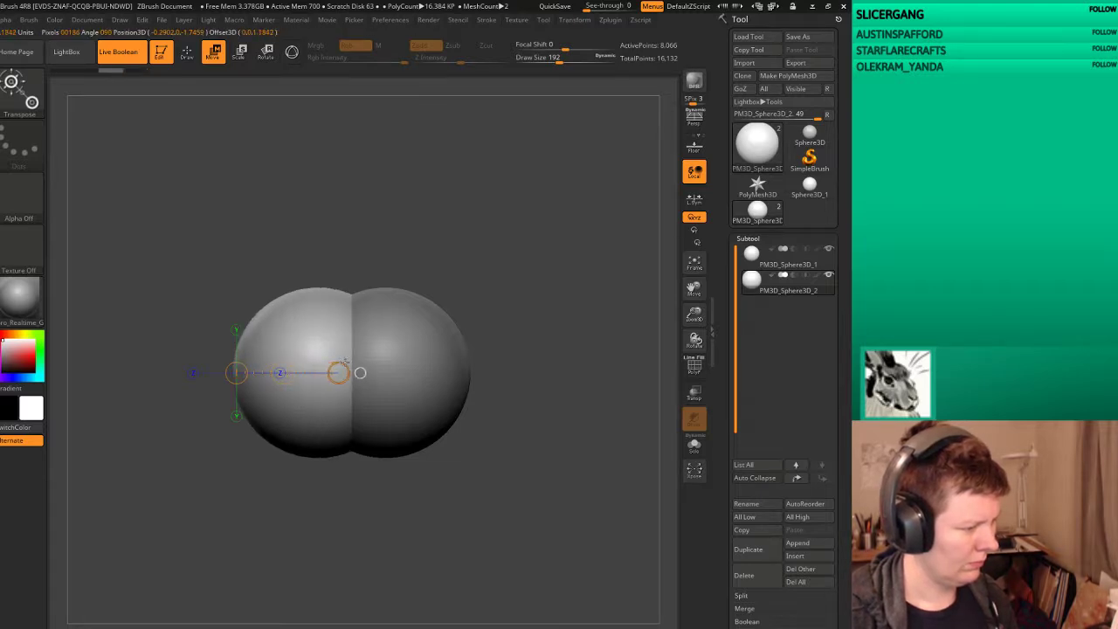
drag(338, 373, 293, 373)
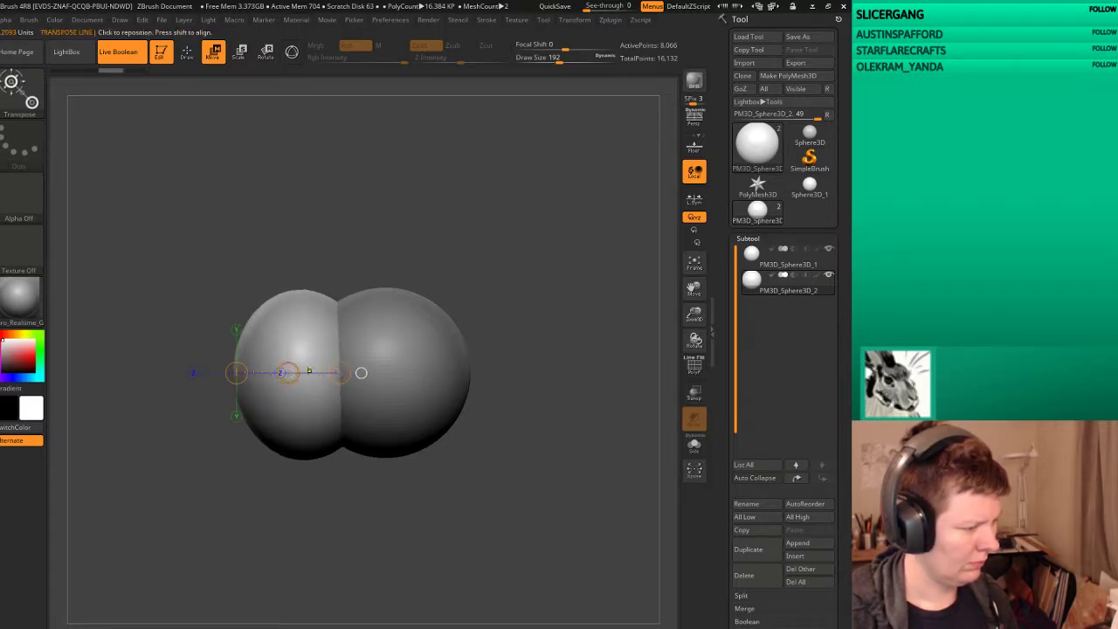
key(ctrl+z)
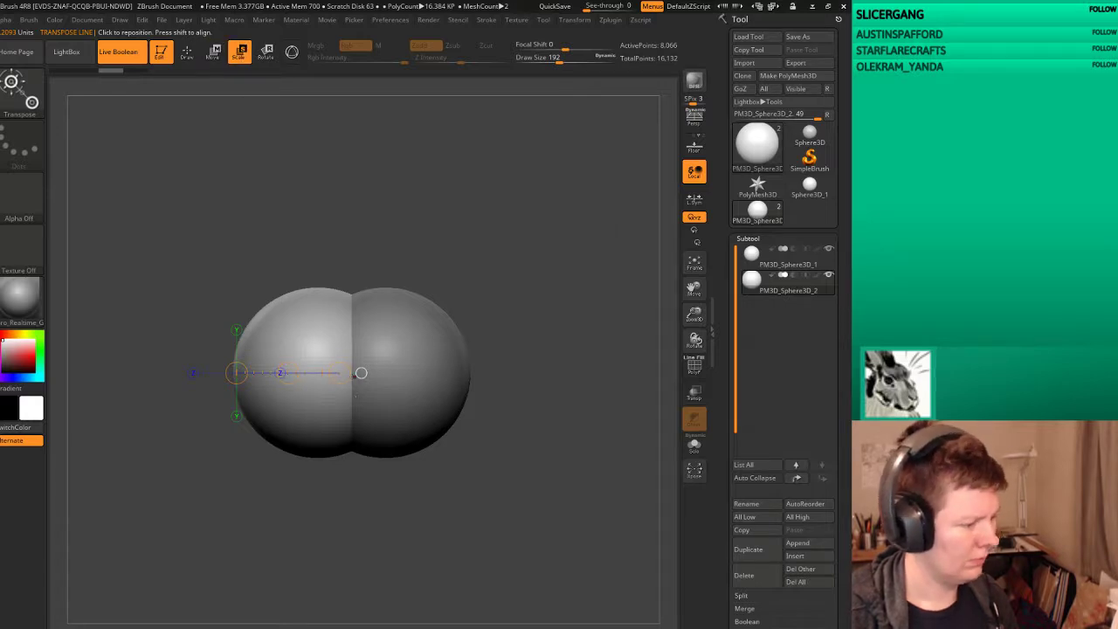
mouse_move(339, 373)
mouse_down()
mouse_move(324, 373)
mouse_move(334, 373)
mouse_up()
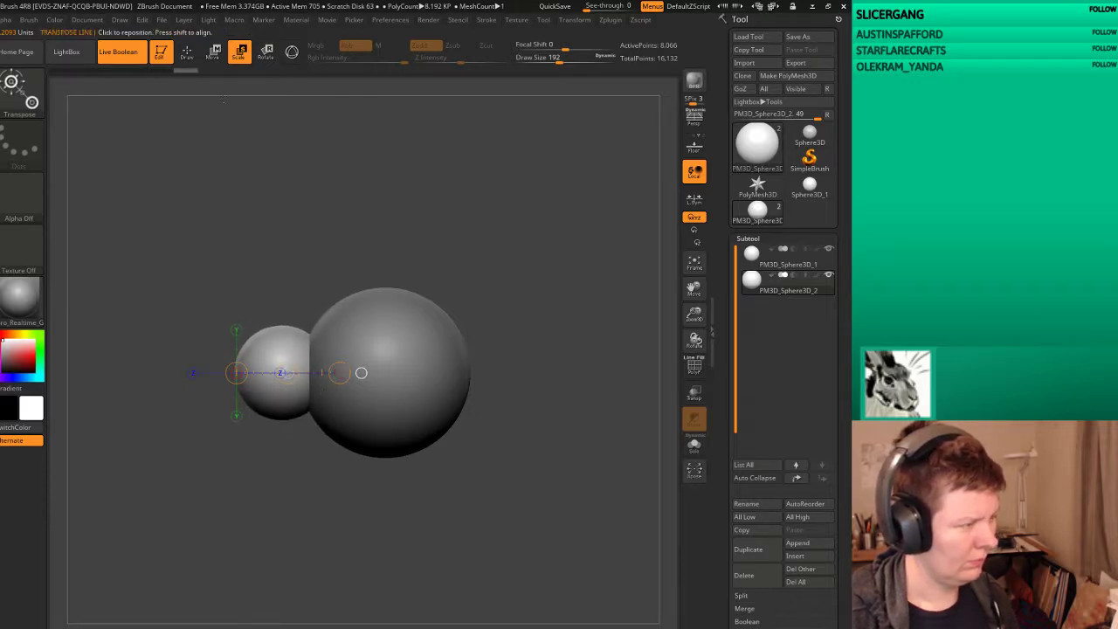
drag(489, 366, 515, 363)
mouse_move(397, 389)
mouse_down()
mouse_move(432, 397)
mouse_move(396, 390)
mouse_up()
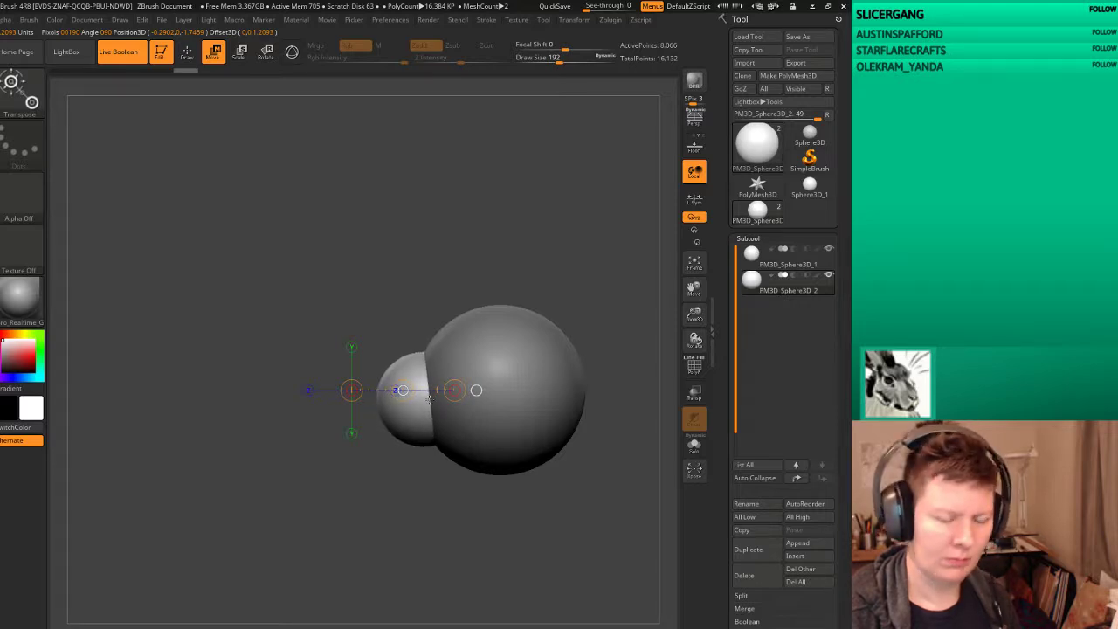
click(189, 57)
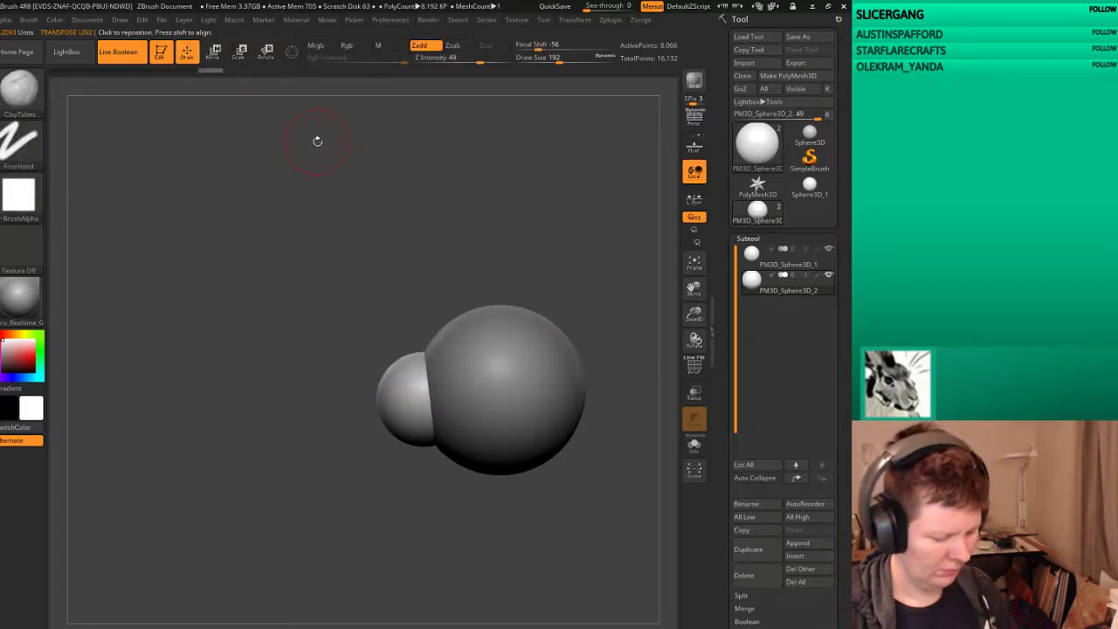
Step: With the Move brush, pull the small sphere outward into a long snout
key(b)
key(m)
click(214, 341)
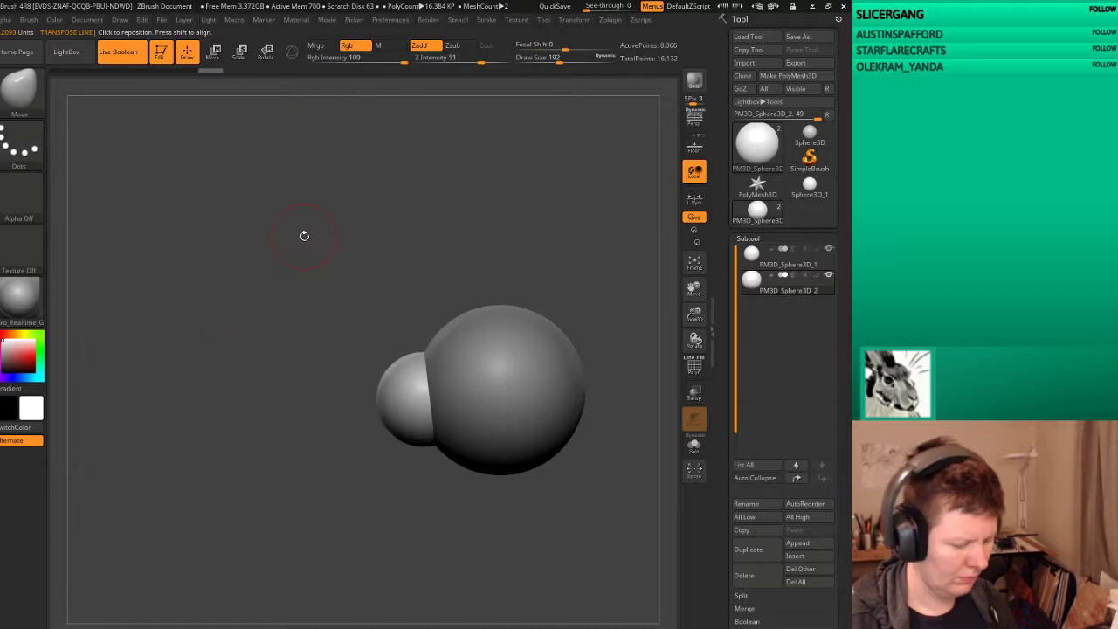
key(bracketleft)
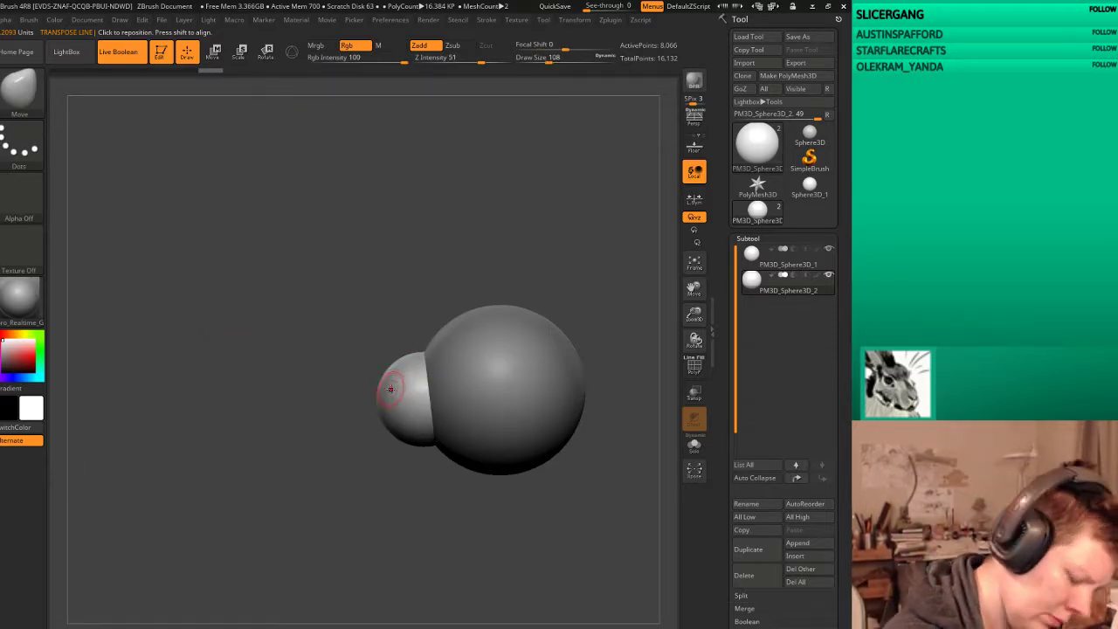
key(bracketright)
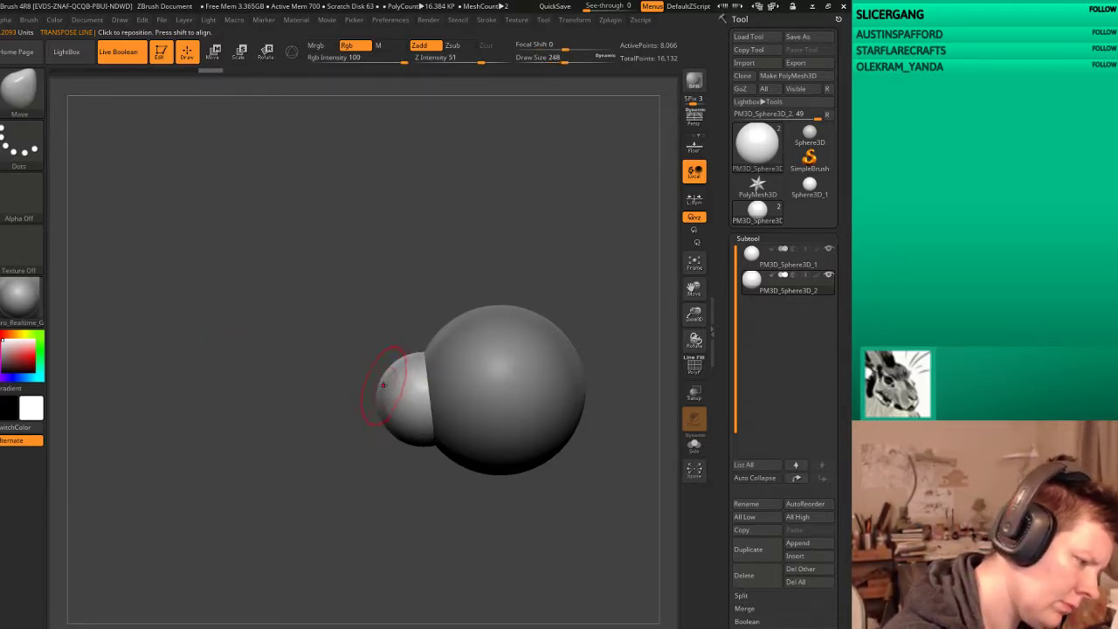
drag(382, 384, 450, 383)
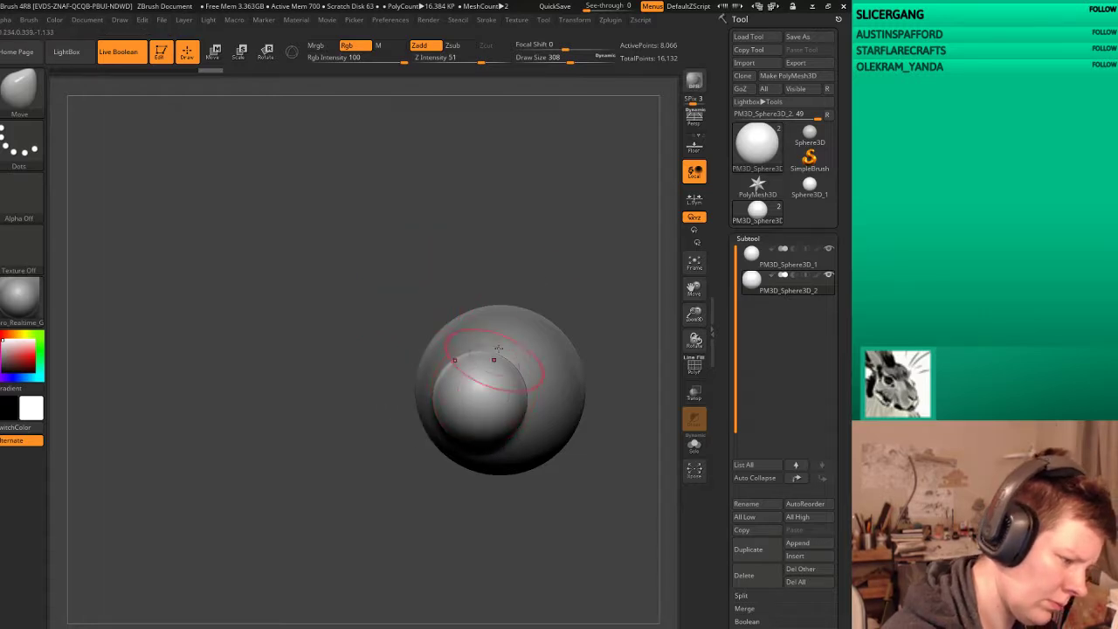
key(ctrl+z)
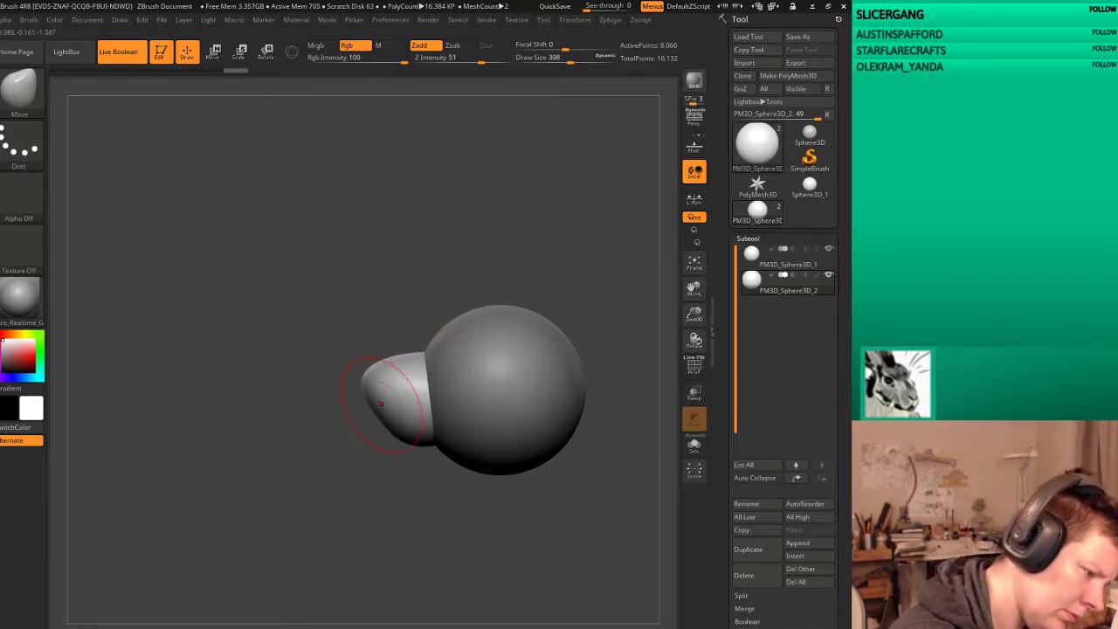
mouse_move(383, 393)
mouse_down()
mouse_move(346, 374)
mouse_move(385, 432)
mouse_up()
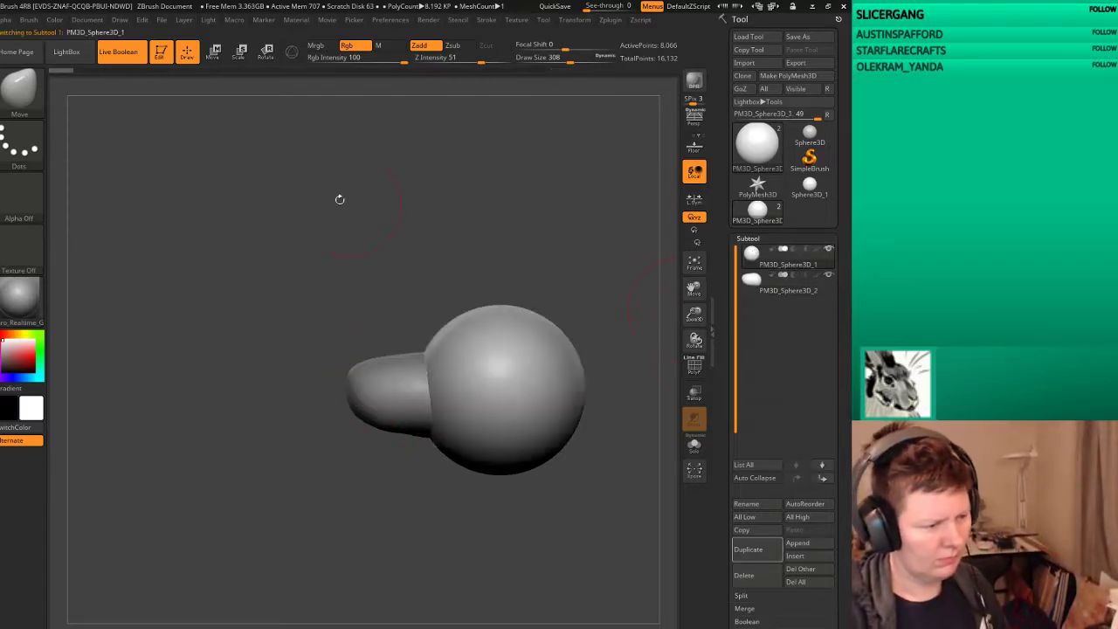
Step: Duplicate the snout subtool and move the copy down beneath the original
drag(339, 198, 748, 549)
drag(524, 262, 651, 253)
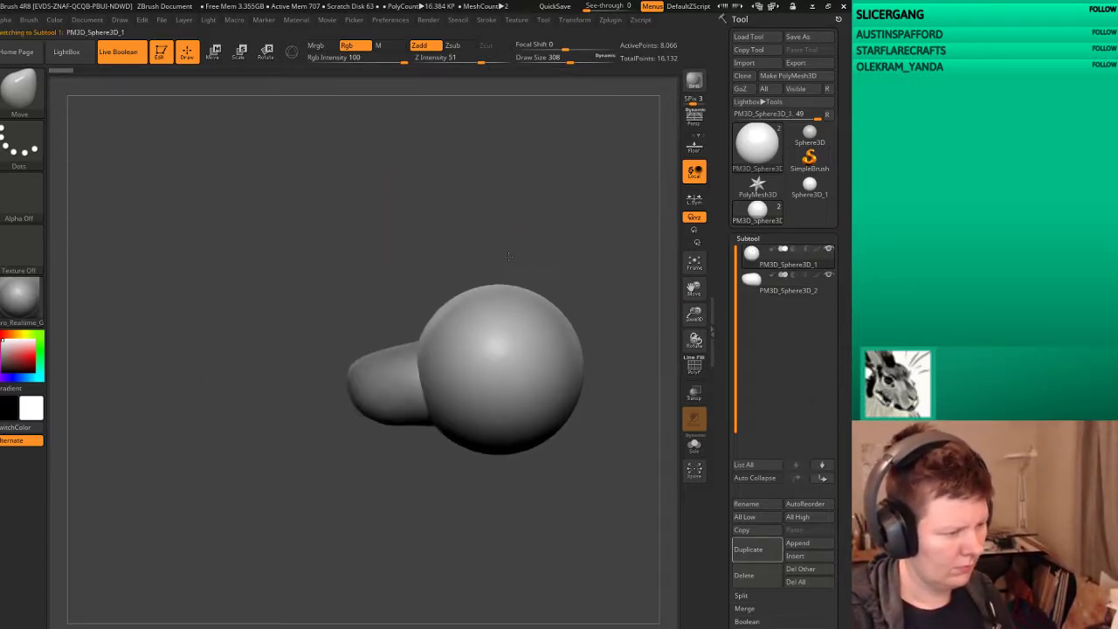
click(753, 282)
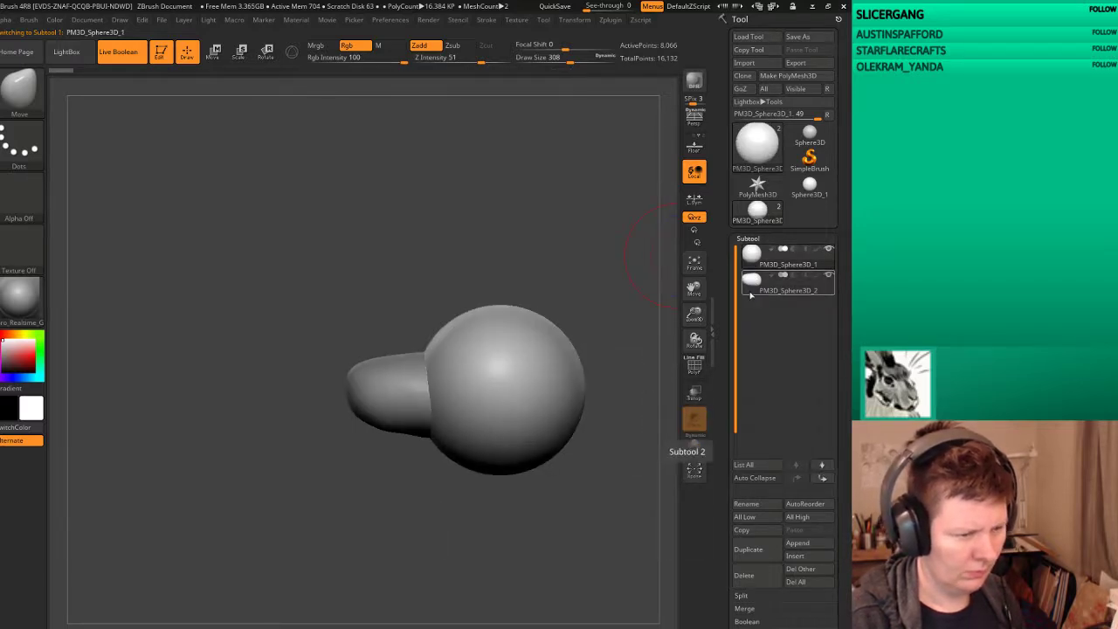
click(762, 554)
key(w)
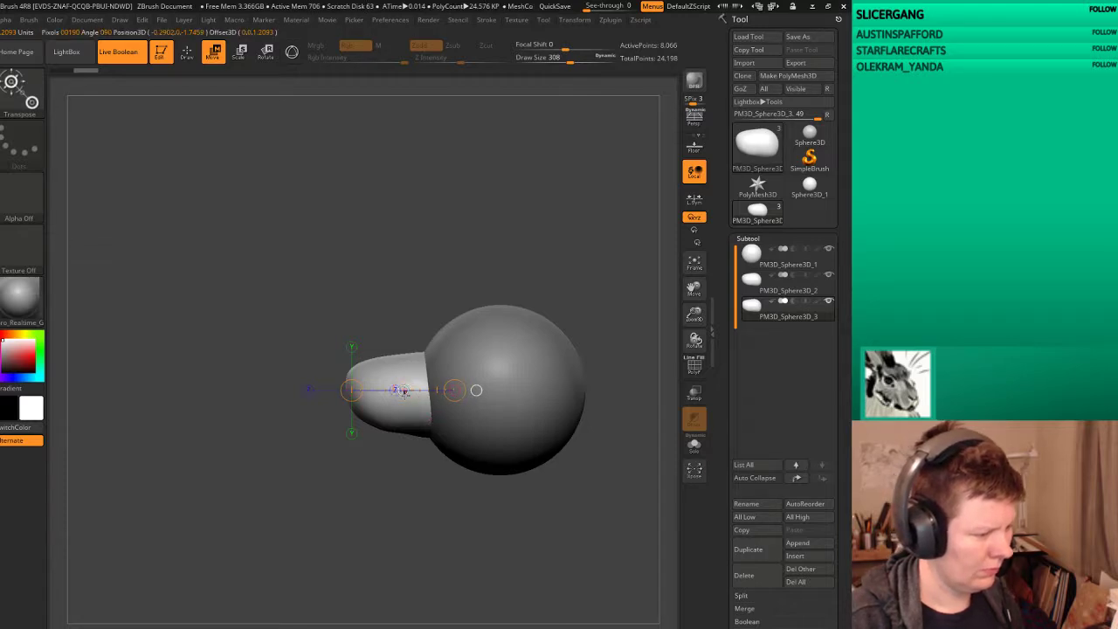
drag(404, 391, 415, 415)
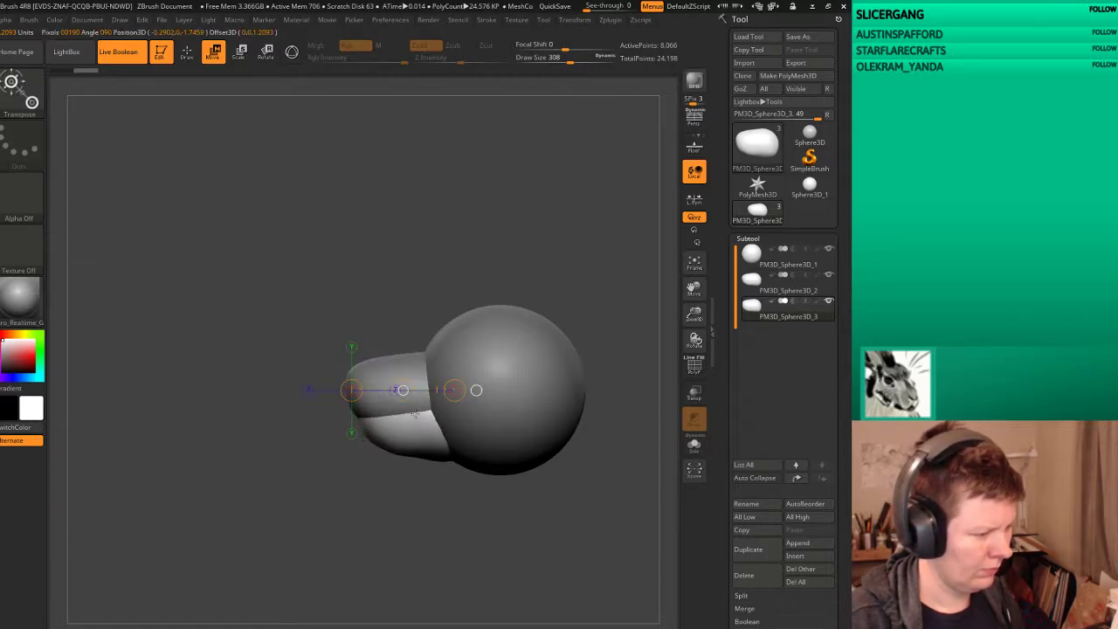
Step: Return to sculpting, enlarge the brush, and turn the model to a side view
click(186, 51)
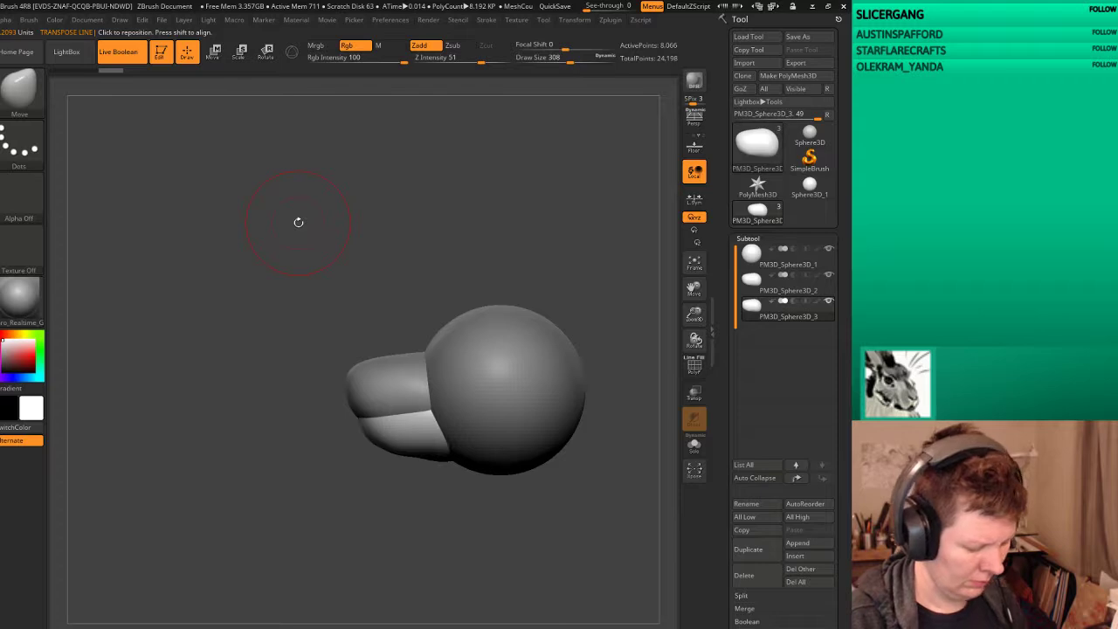
key(b)
key(v)
drag(285, 172, 566, 314)
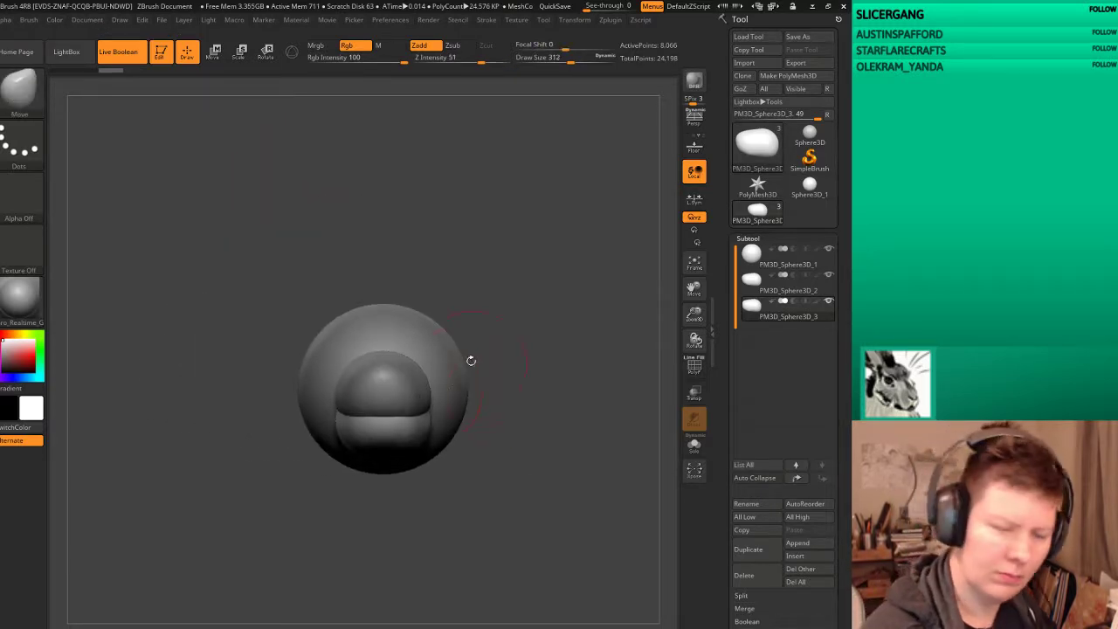
key(bracketright)
key(bracketright)
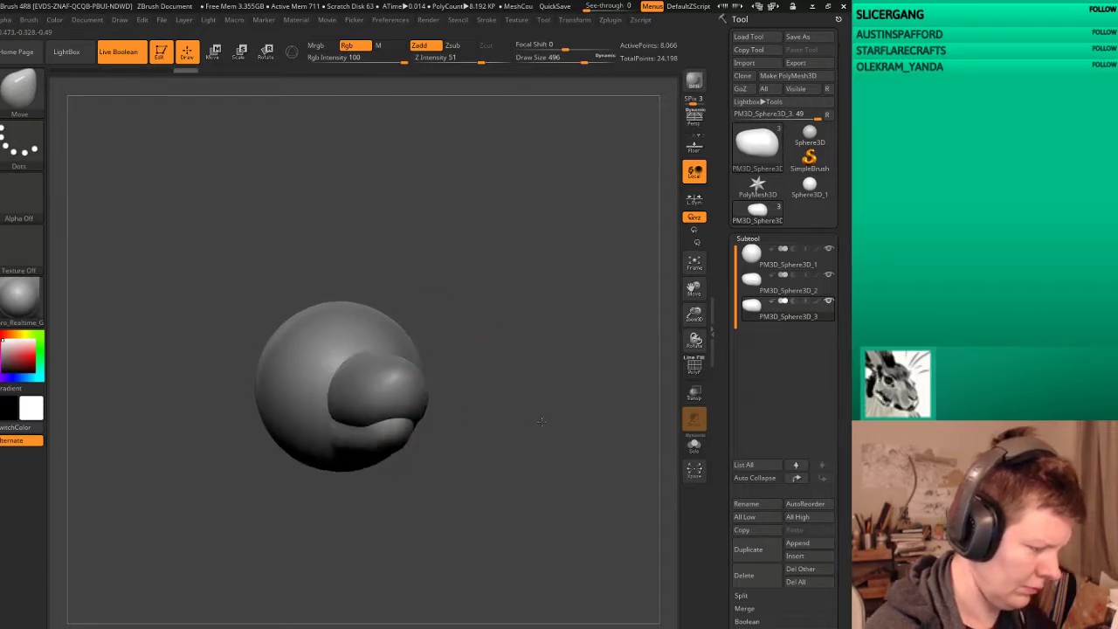
drag(405, 432, 355, 446)
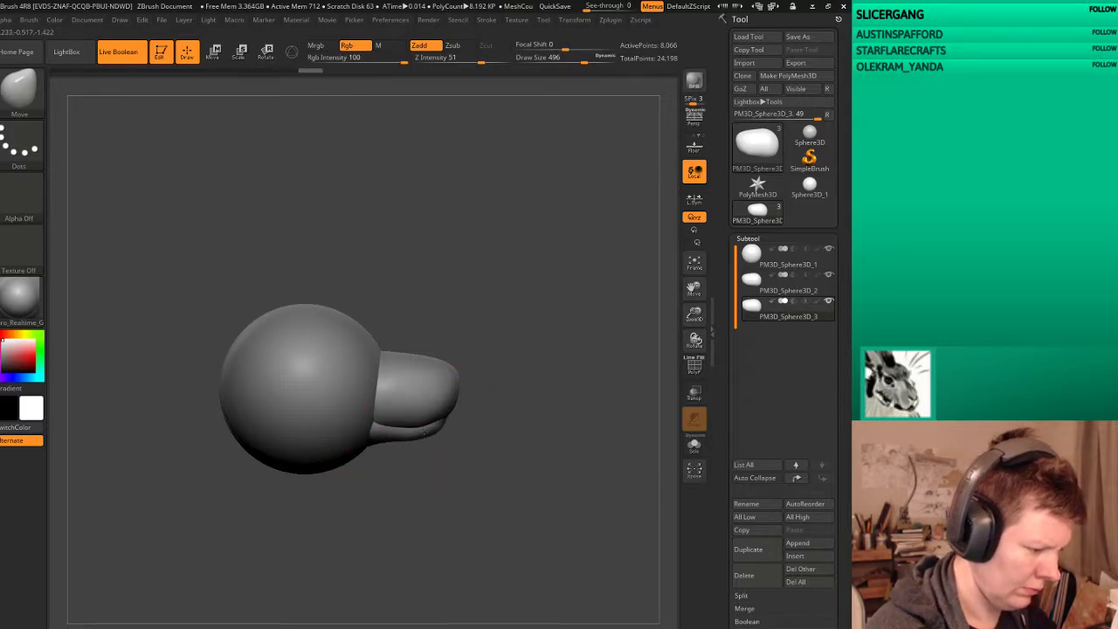
Step: Turn on Transp and isolate the snout area with a Ctrl+Shift selection
click(694, 393)
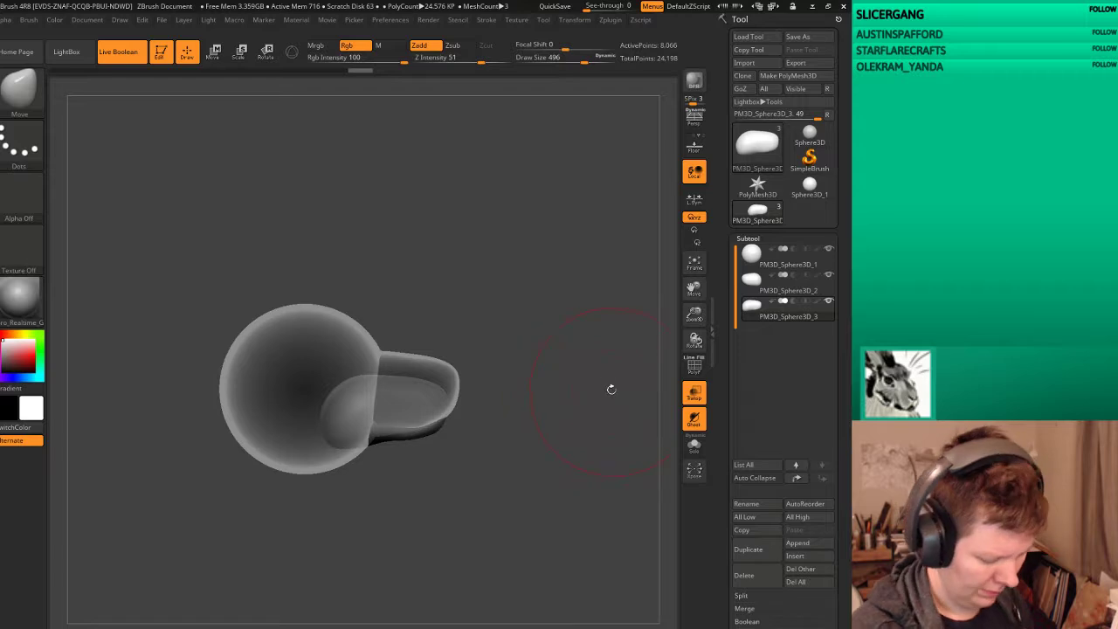
key(ctrl+shift)
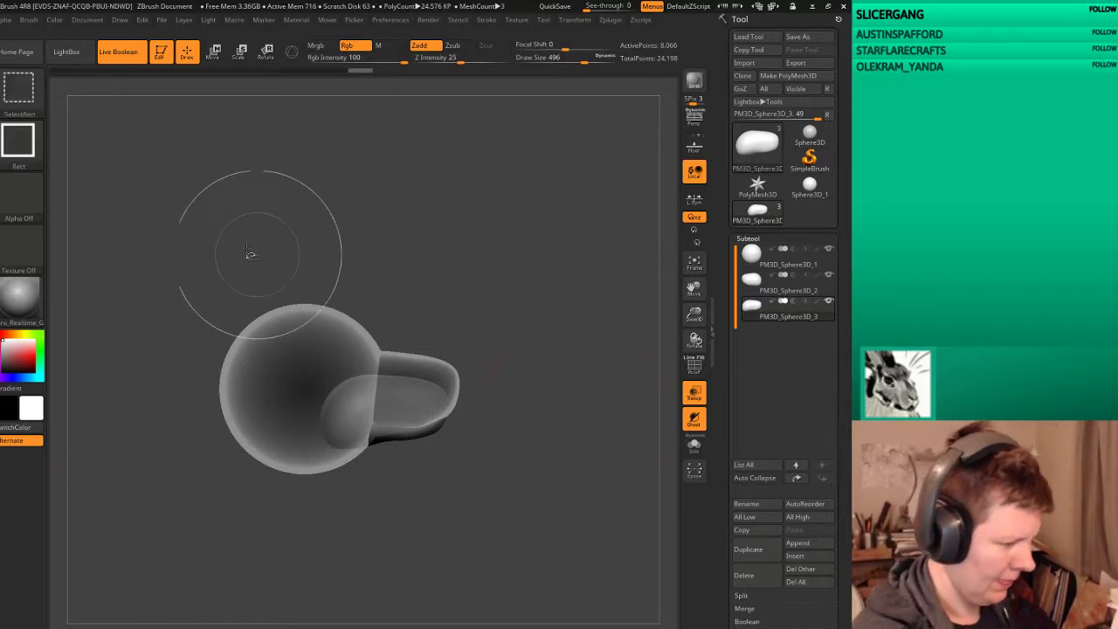
ctrl+shift+drag(237, 238, 542, 408)
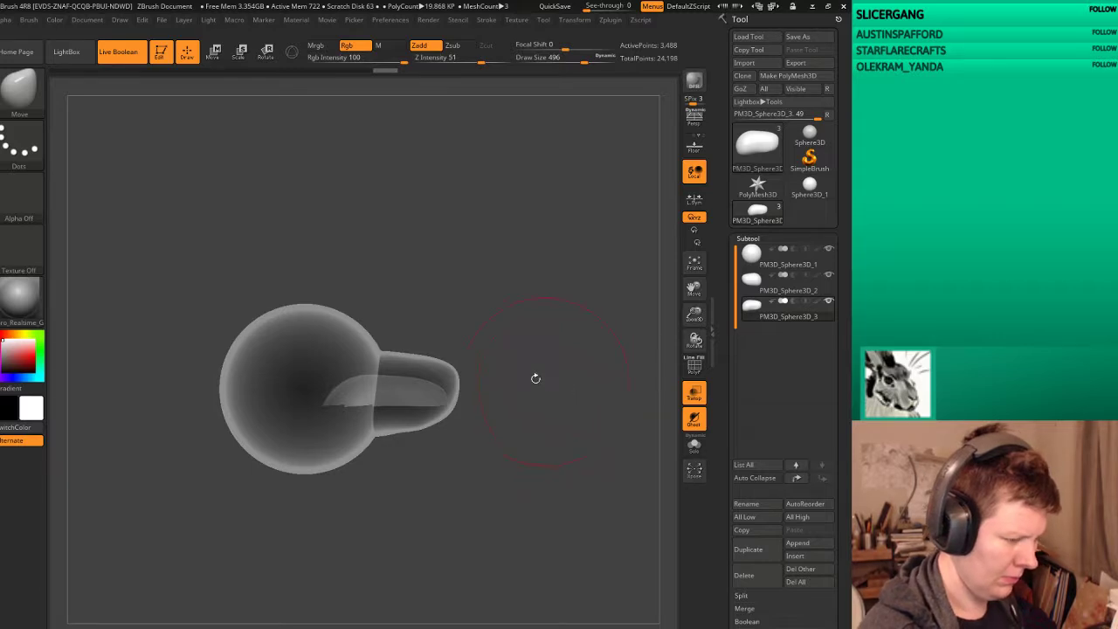
ctrl+shift+click(558, 360)
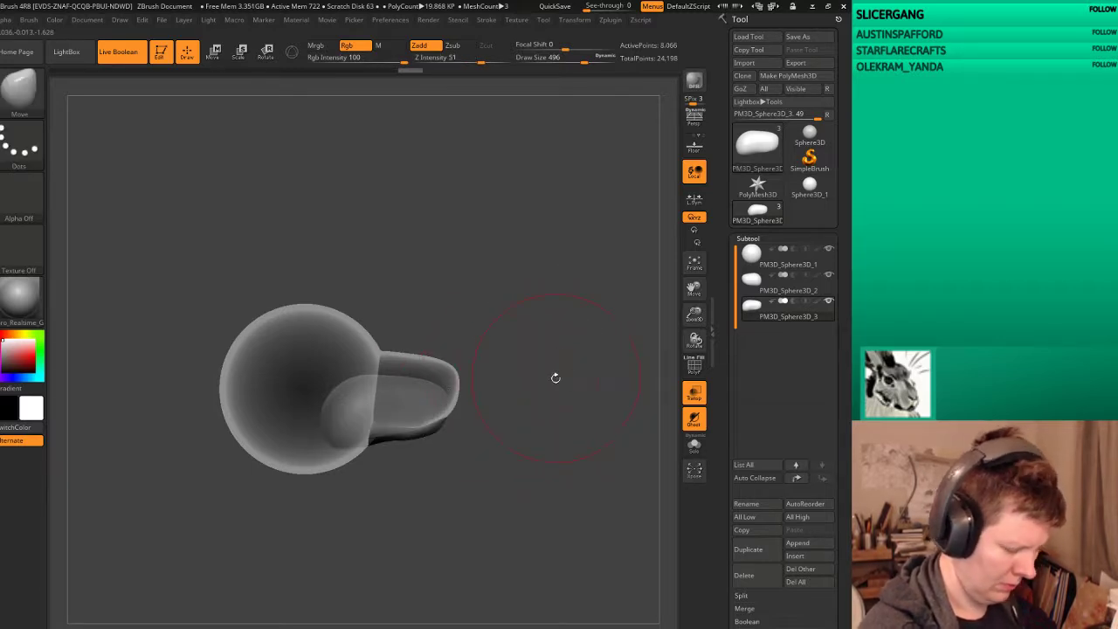
Step: Clip the muzzle pieces flat with ClipRect in three passes
key(b)
key(c)
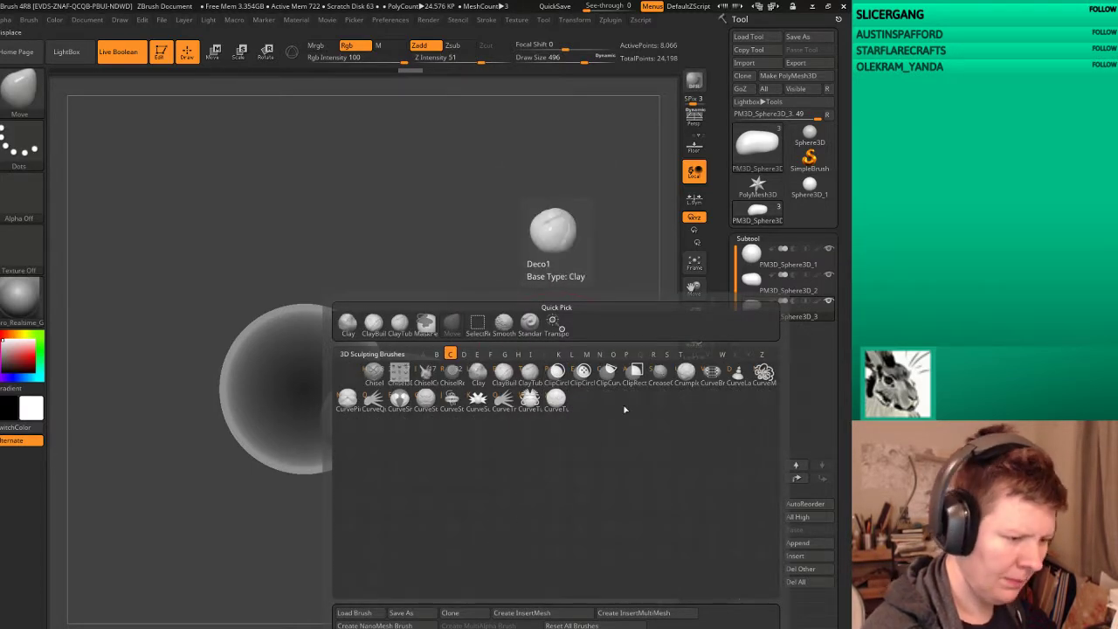
key(r)
click(597, 402)
ctrl+shift+drag(582, 499, 166, 403)
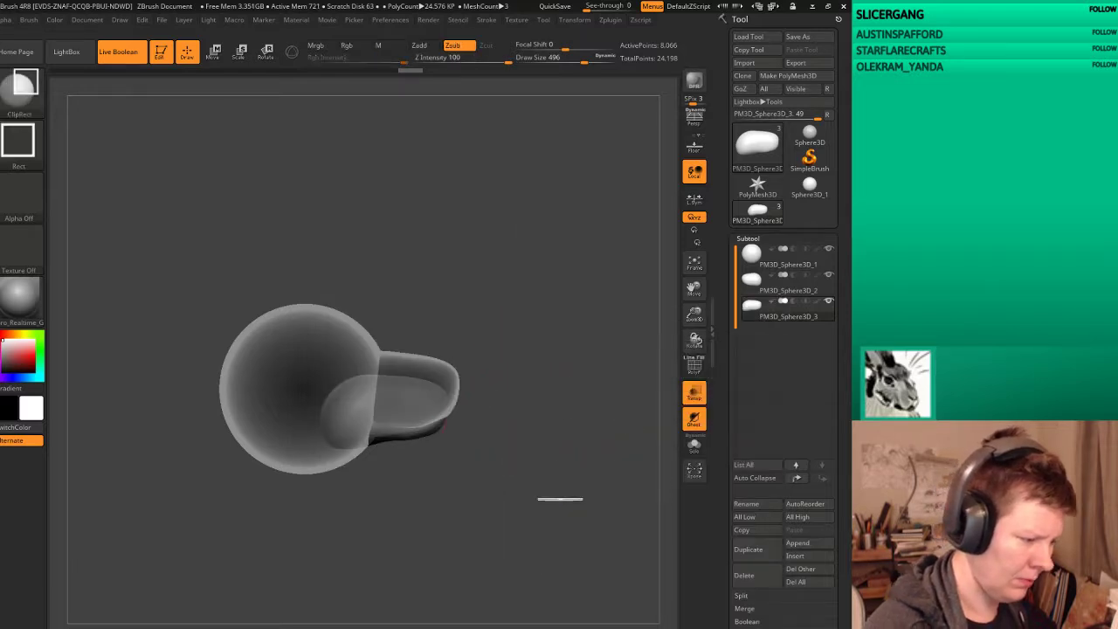
mouse_move(312, 481)
mouse_down()
mouse_move(572, 343)
mouse_move(568, 408)
mouse_move(549, 367)
mouse_up()
mouse_move(577, 260)
ctrl+shift+mouse_down()
mouse_move(524, 290)
mouse_move(260, 380)
mouse_move(230, 417)
ctrl+shift+mouse_up()
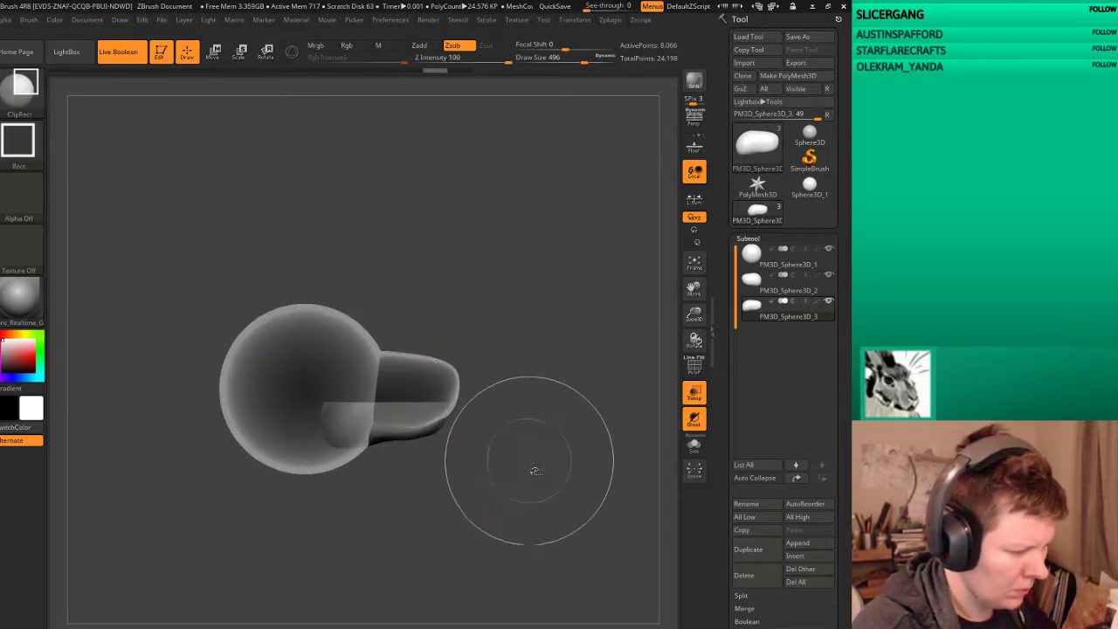
ctrl+shift+drag(535, 498, 213, 411)
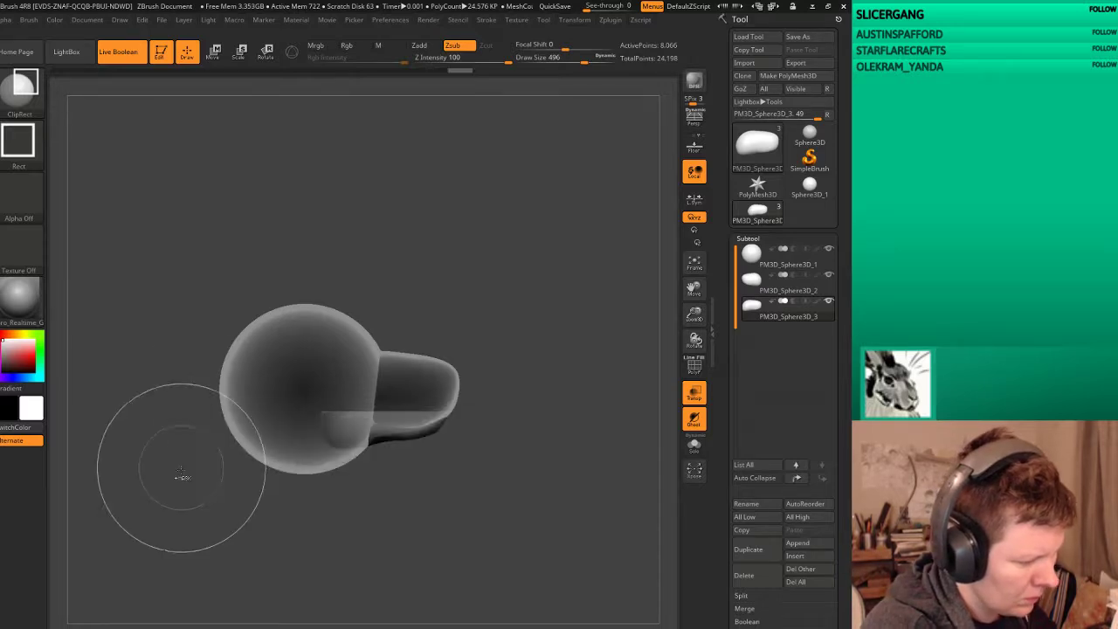
Step: Switch to Transpose Rotate and draw a rotation line along the lower jaw
click(698, 398)
click(267, 51)
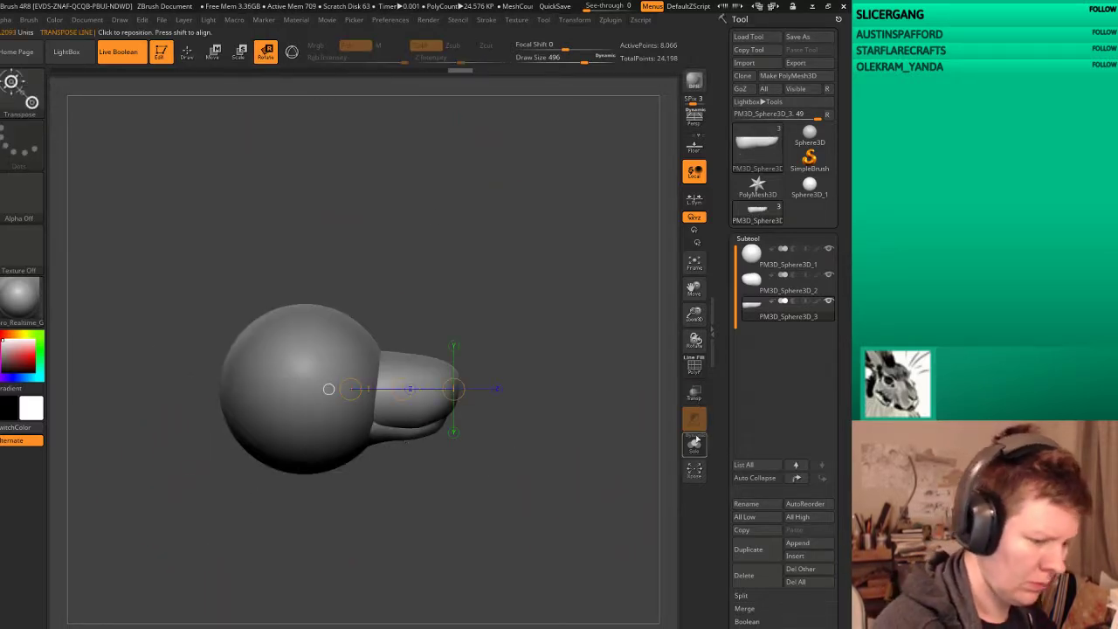
click(694, 393)
mouse_move(328, 422)
mouse_down()
mouse_move(433, 422)
mouse_move(432, 441)
mouse_up()
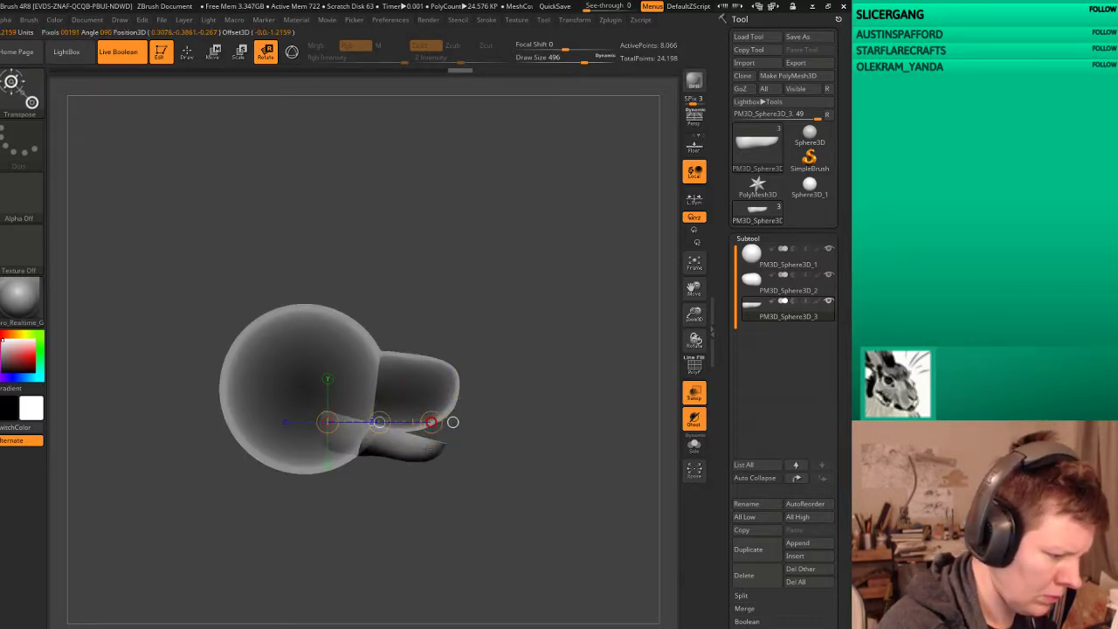
Step: Return to sculpting with Transp off, check the lowered jaw, and switch to smoothing
key(w)
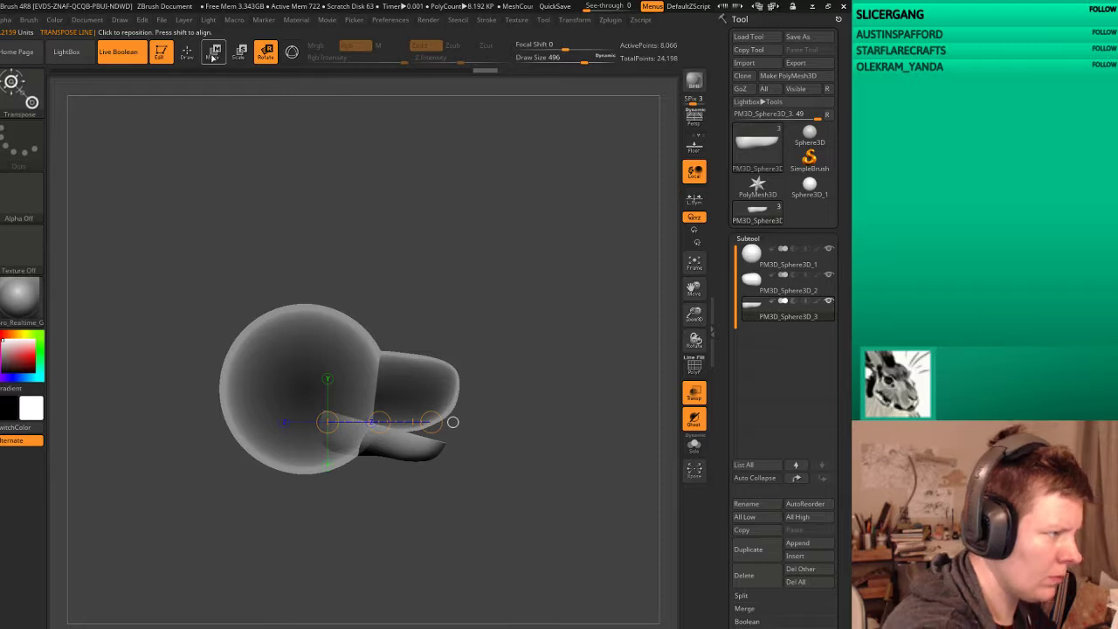
key(q)
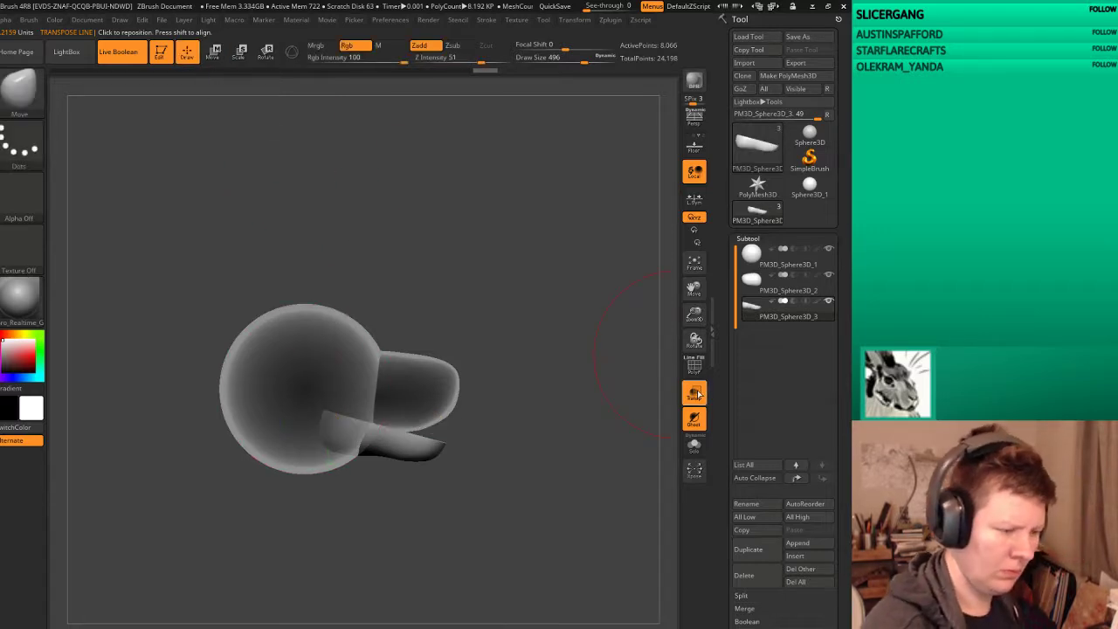
click(694, 393)
mouse_move(612, 402)
mouse_down()
mouse_move(529, 504)
mouse_move(605, 502)
mouse_up()
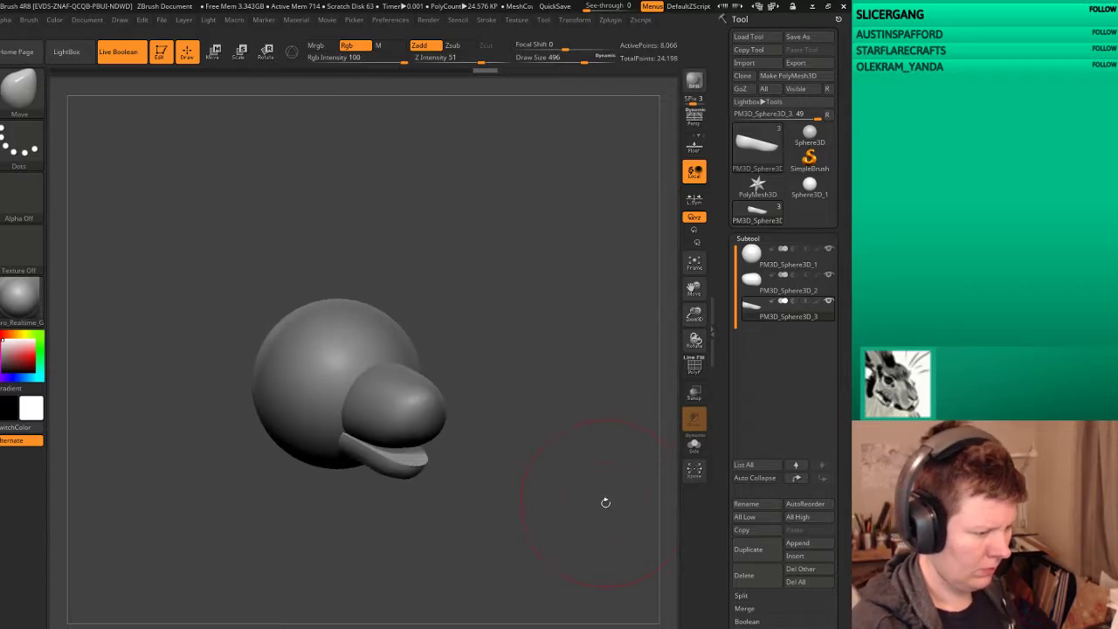
key(shift)
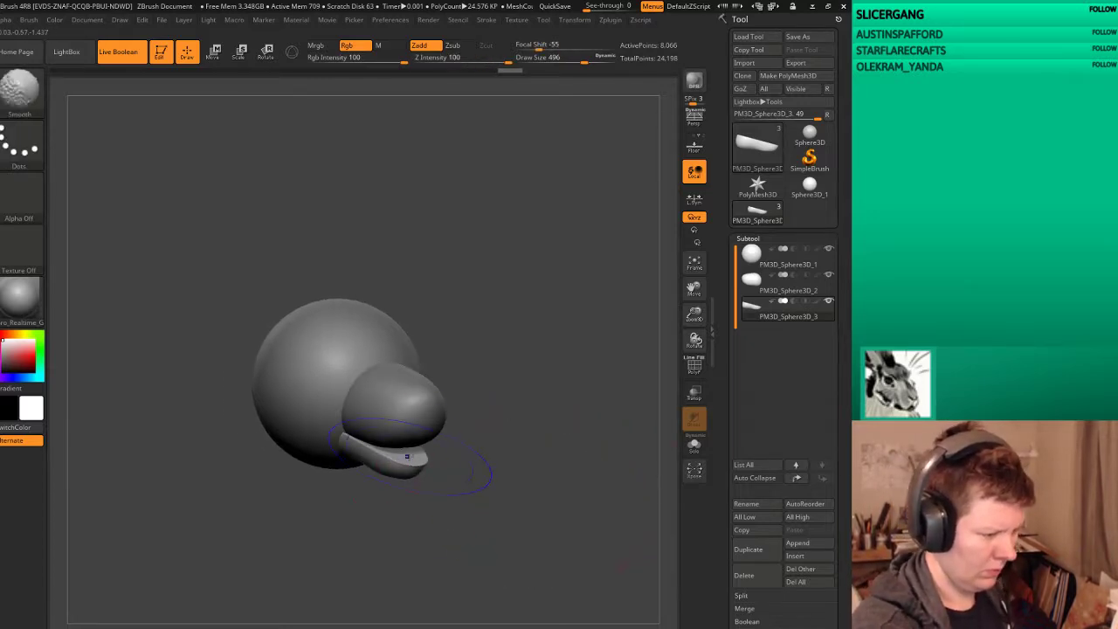
drag(562, 361, 639, 228)
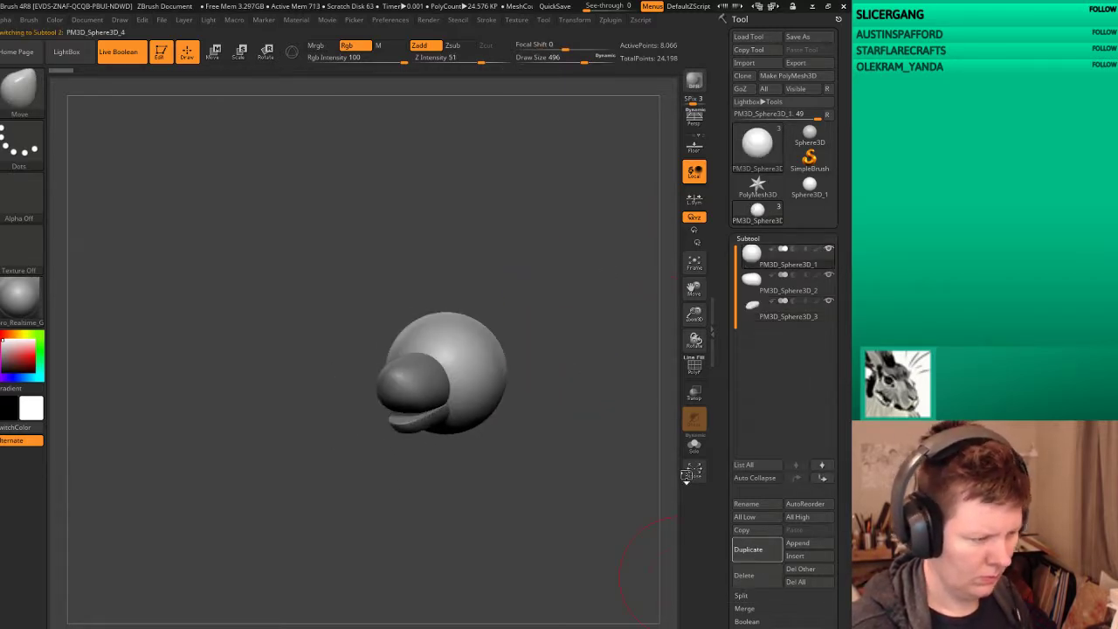
Step: Shrink the duplicated sphere with Transpose Scale and move the small ball onto the head
click(216, 52)
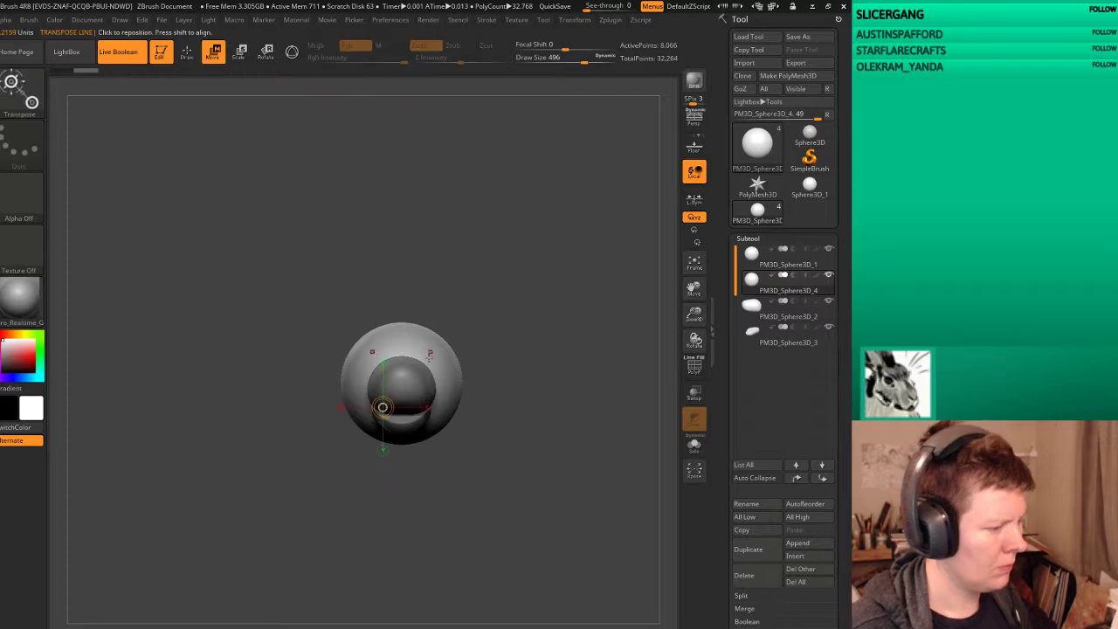
mouse_move(402, 347)
mouse_down()
mouse_move(430, 343)
mouse_move(487, 278)
mouse_up()
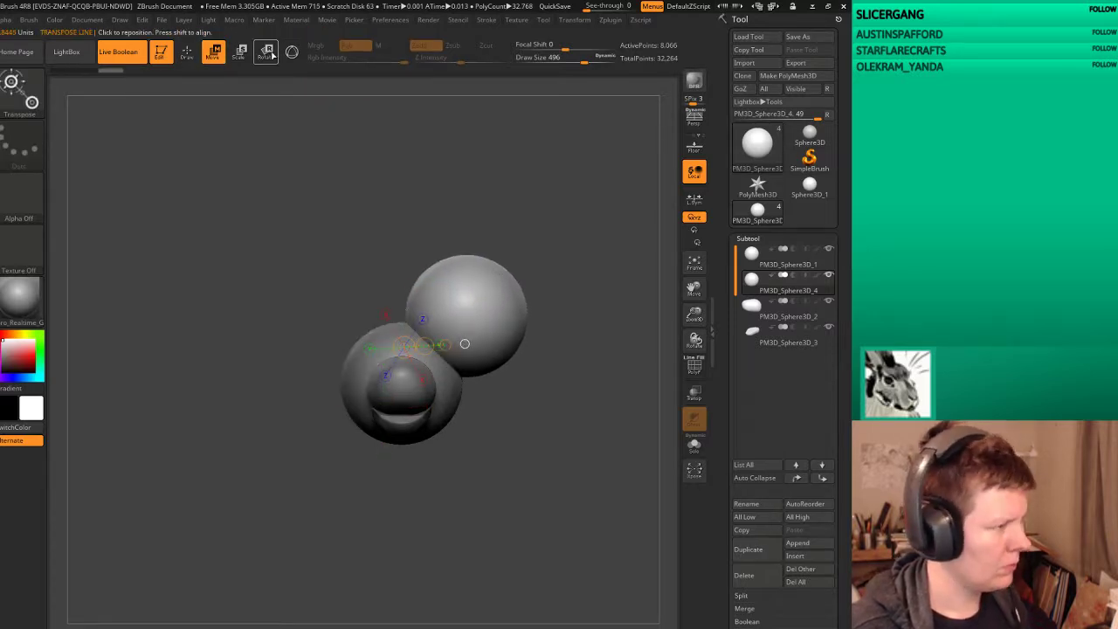
key(e)
mouse_move(426, 332)
mouse_down()
mouse_move(513, 259)
mouse_move(479, 308)
mouse_move(496, 273)
mouse_up()
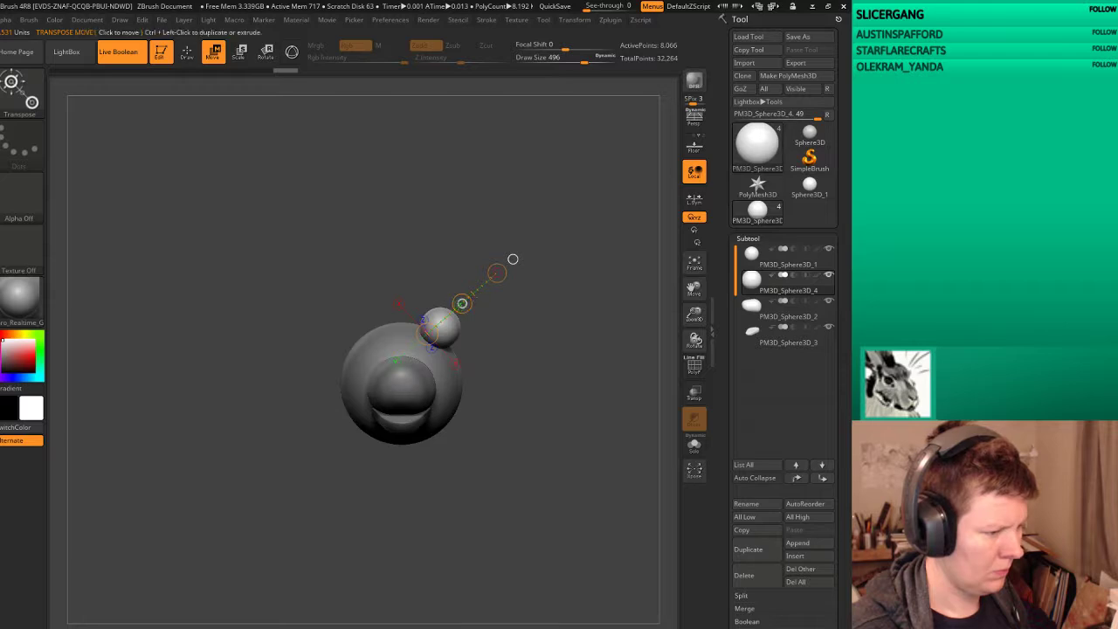
drag(462, 303, 500, 339)
drag(434, 303, 489, 307)
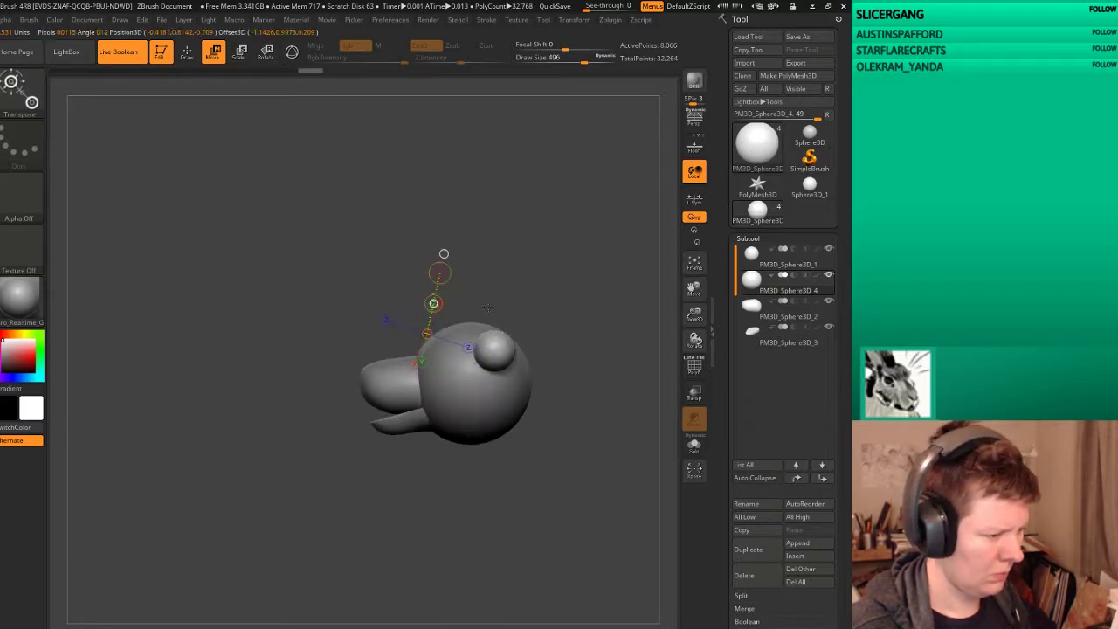
click(188, 54)
Step: Select the Move brush, turn on perspective, and frame the head
key(b)
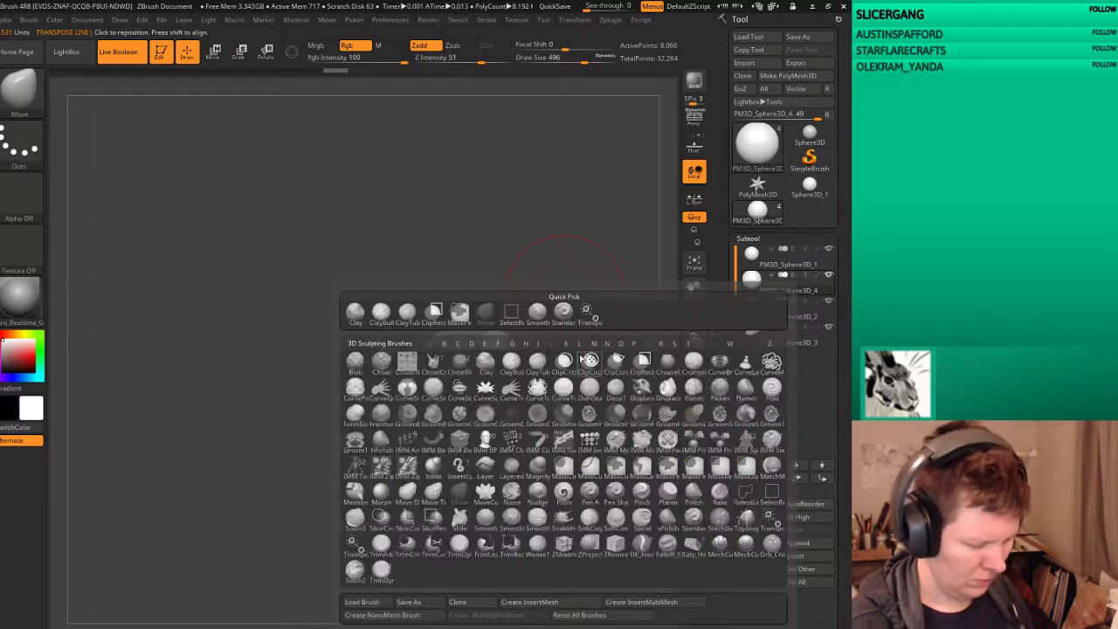
key(m)
key(v)
mouse_move(524, 179)
mouse_down()
mouse_move(571, 277)
mouse_move(662, 268)
mouse_up()
scroll(575, 279, up, 2)
key(p)
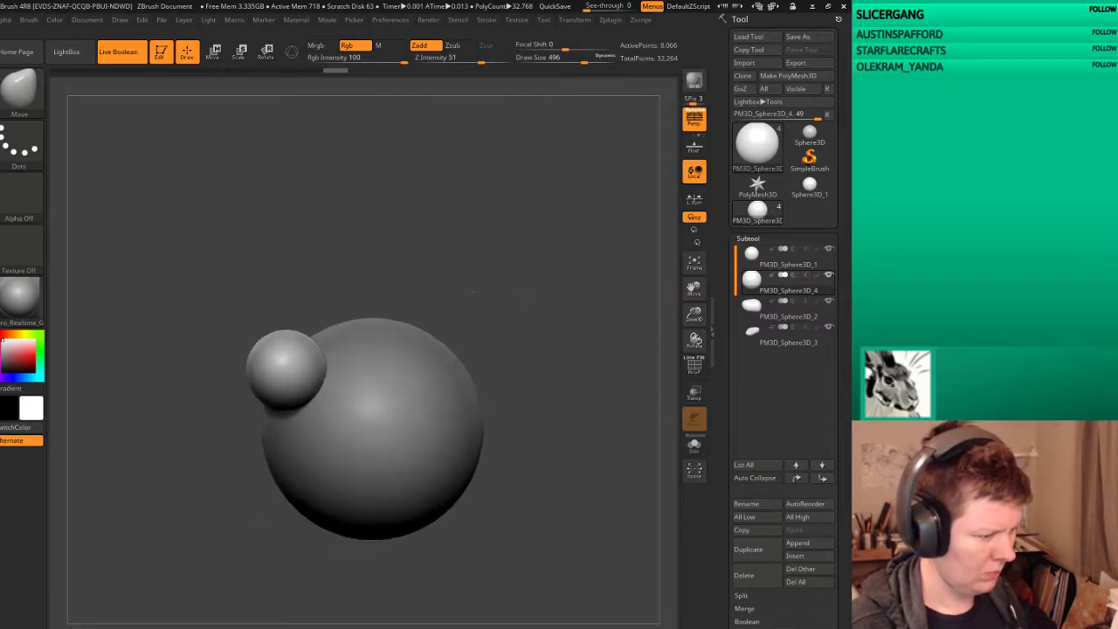
mouse_move(542, 340)
mouse_down()
mouse_move(519, 332)
mouse_move(541, 342)
mouse_move(542, 329)
mouse_up()
scroll(497, 302, down, 2)
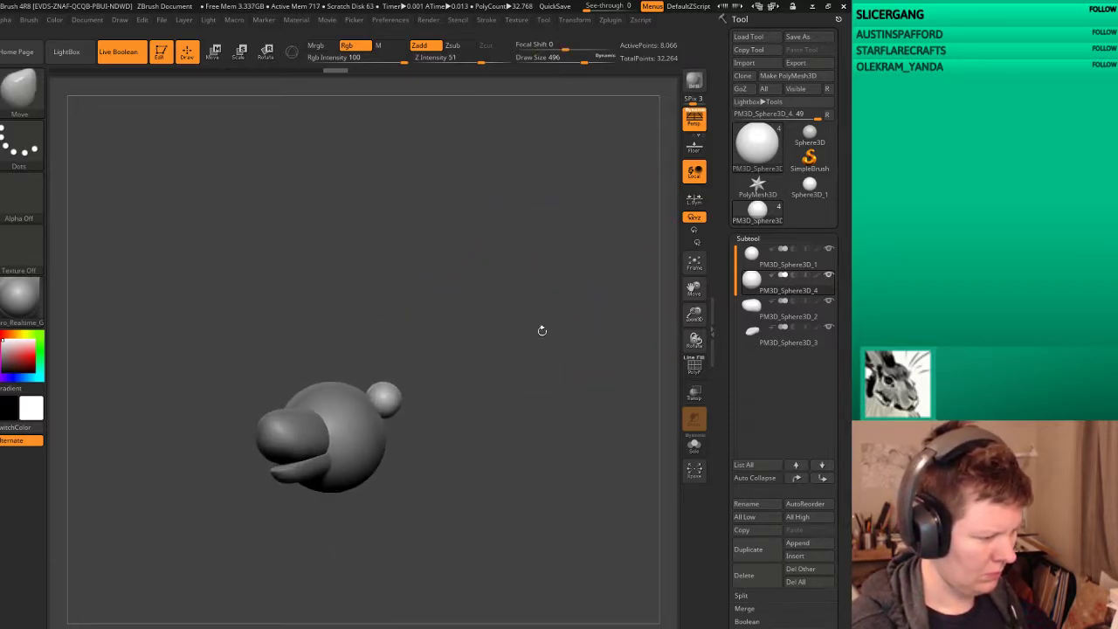
scroll(550, 306, up, 3)
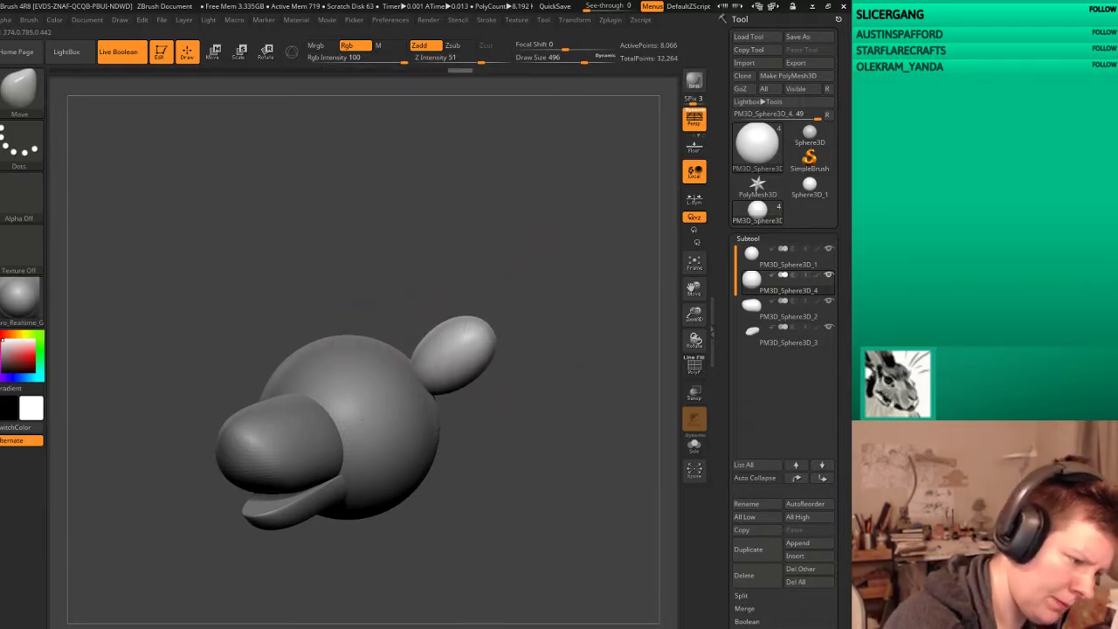
Step: Pull the small sphere into a long, tapered ear and view it from the front
drag(476, 349, 494, 351)
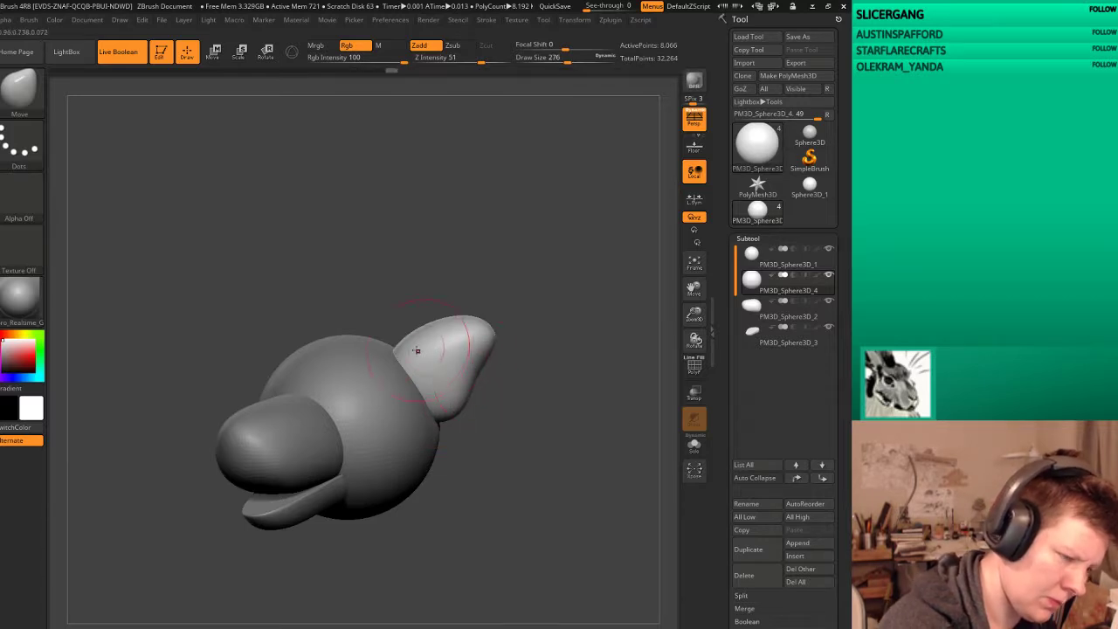
drag(456, 322, 462, 336)
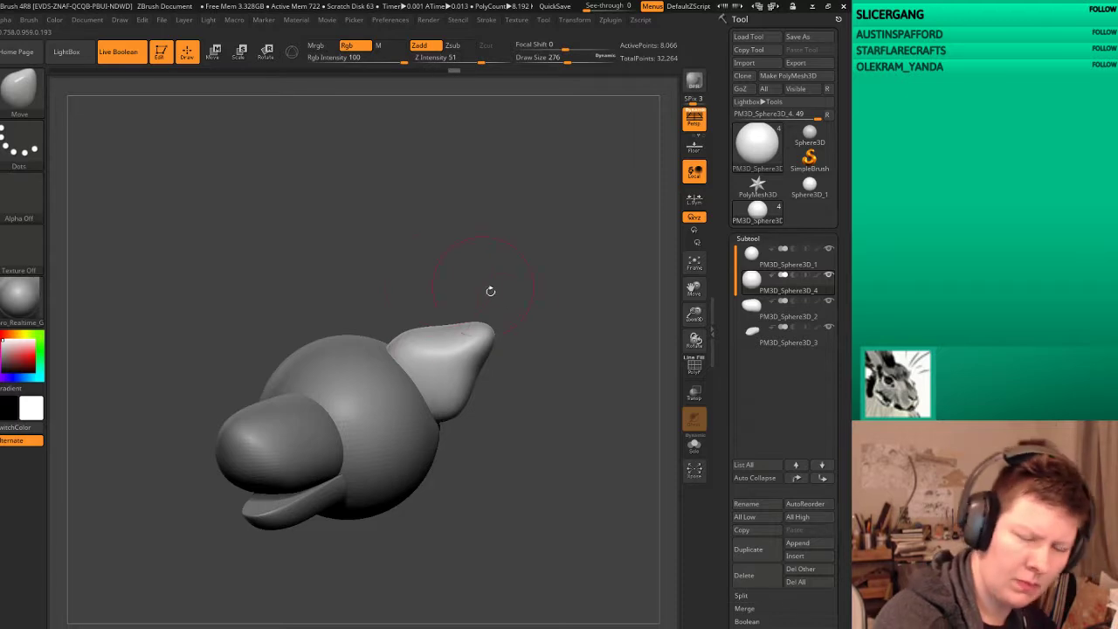
mouse_move(489, 292)
mouse_down()
mouse_move(597, 354)
mouse_move(521, 368)
mouse_up()
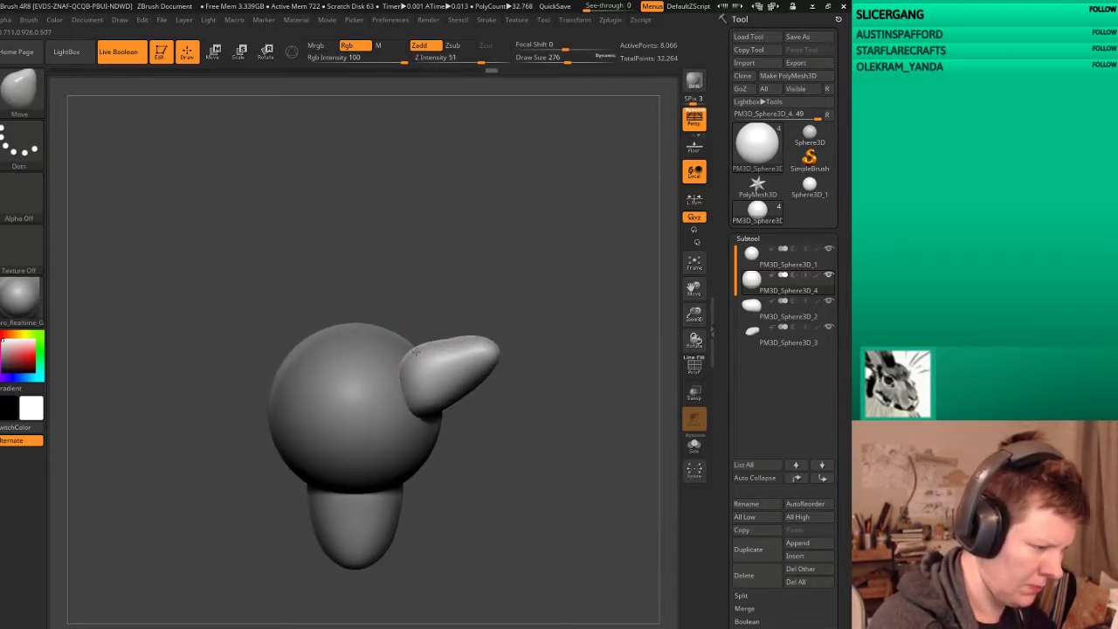
mouse_move(490, 398)
mouse_down()
mouse_move(599, 320)
mouse_move(592, 329)
mouse_up()
key(ctrl)
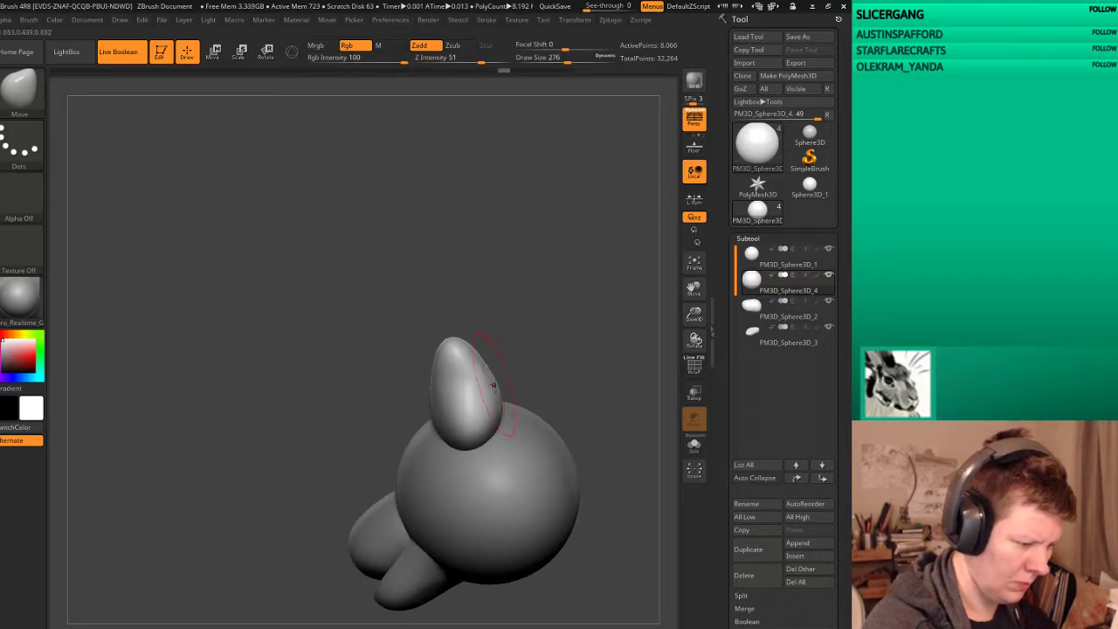
drag(571, 336, 562, 340)
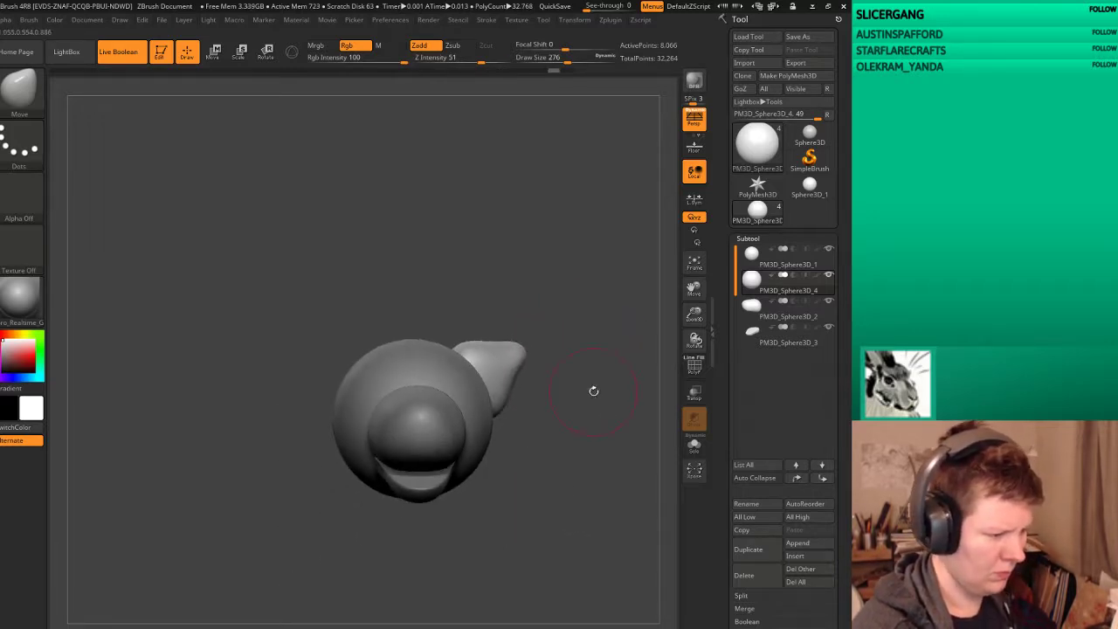
Step: Rotate the ear on the head and scale it larger
key(r)
drag(424, 387, 562, 289)
drag(494, 338, 516, 449)
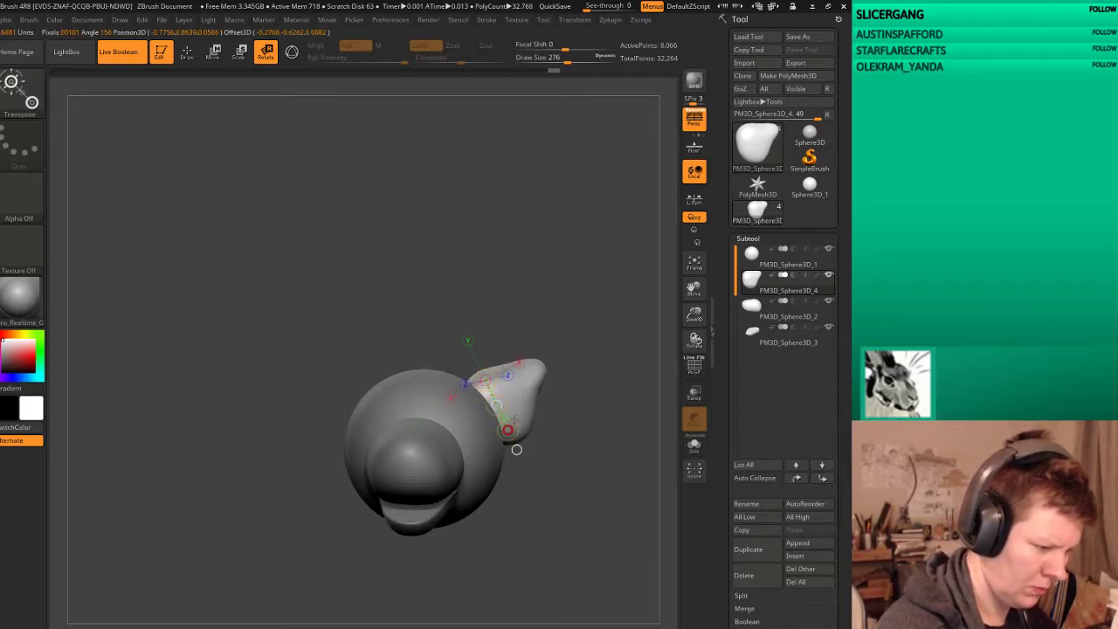
key(w)
key(ctrl+z)
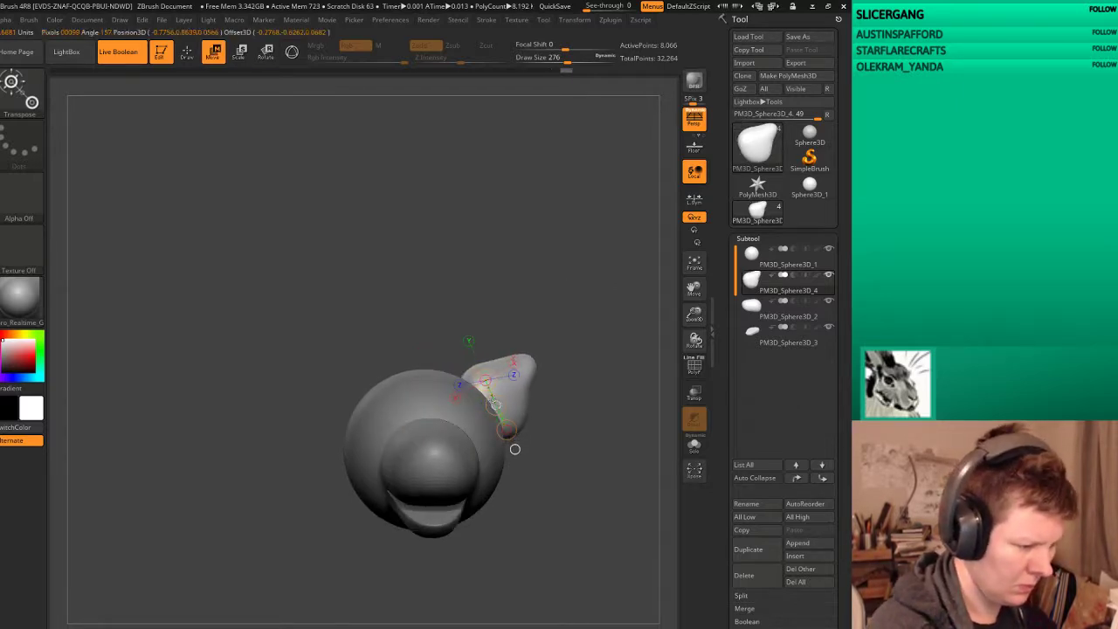
click(240, 50)
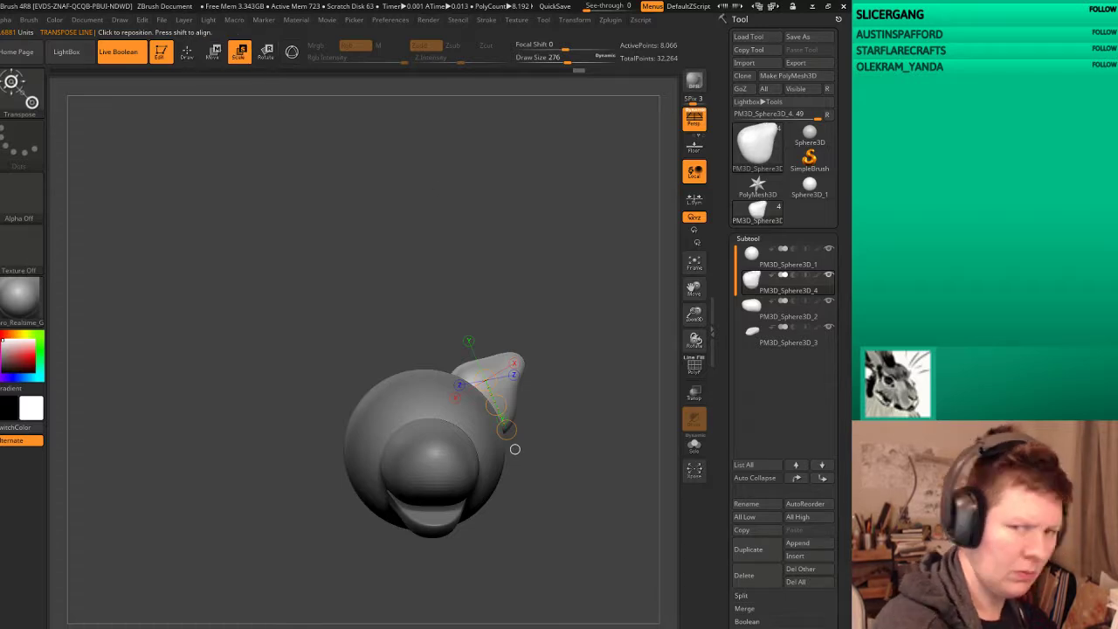
drag(506, 429, 504, 412)
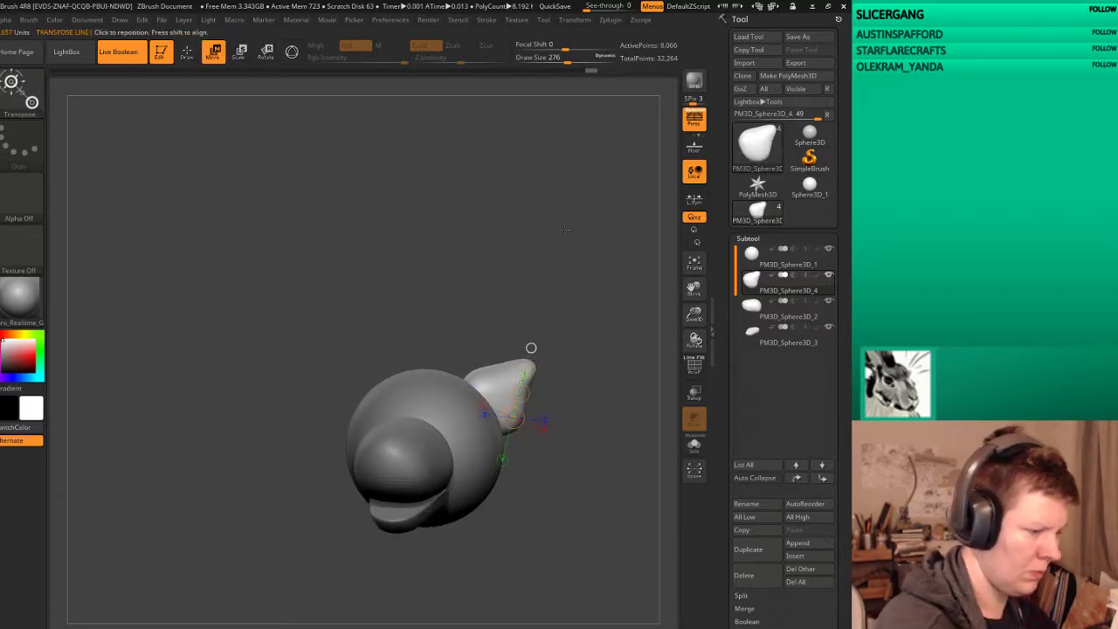
Step: Tilt the ear further back on the head, then return to sculpting
mouse_move(564, 230)
mouse_down()
mouse_move(629, 234)
mouse_move(616, 323)
mouse_up()
key(r)
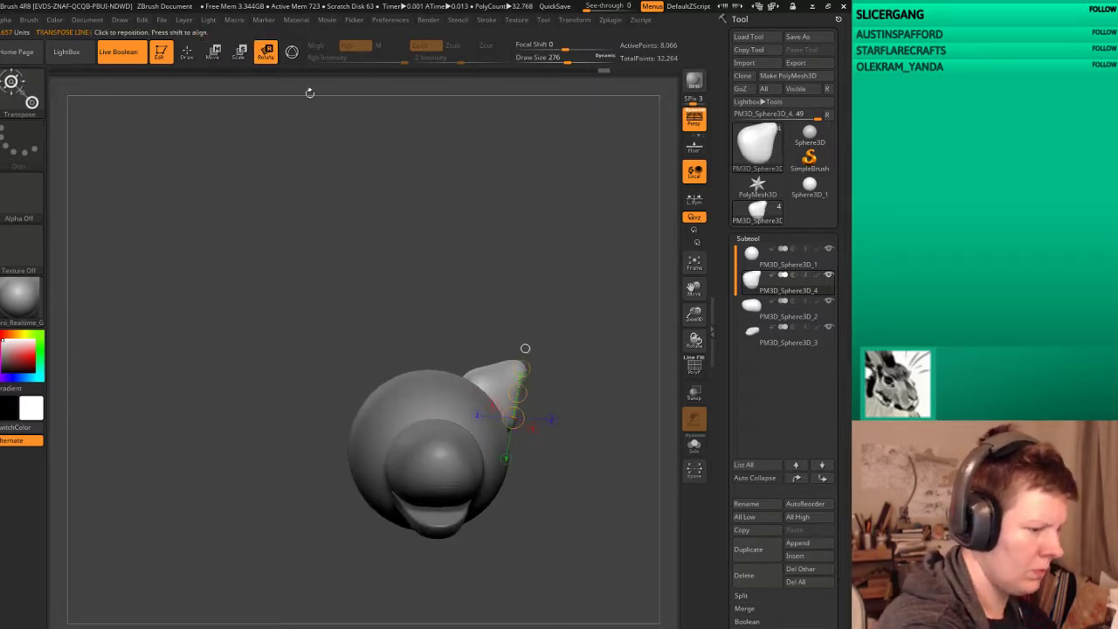
mouse_move(533, 402)
mouse_down()
mouse_move(501, 397)
mouse_move(598, 397)
mouse_up()
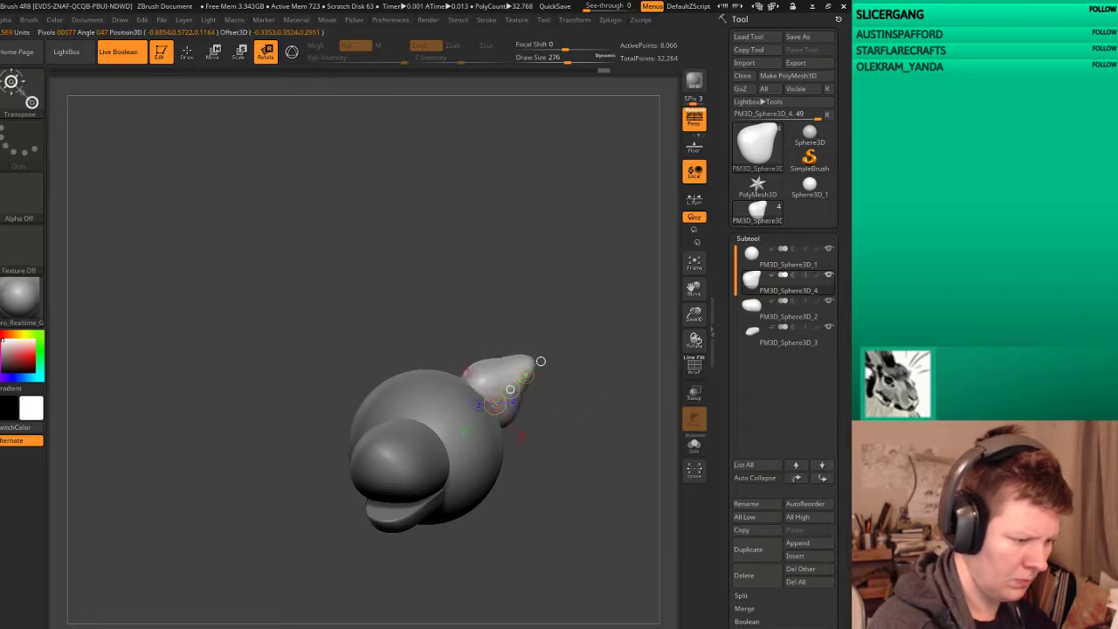
mouse_move(585, 404)
mouse_down()
mouse_move(591, 455)
mouse_move(582, 354)
mouse_up()
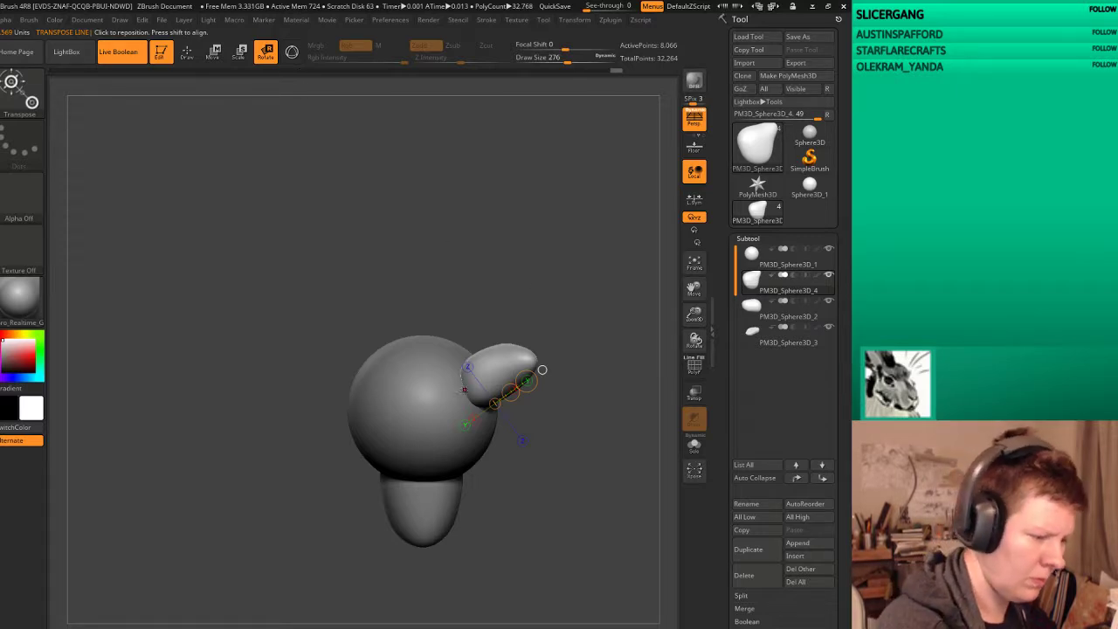
mouse_move(541, 369)
mouse_down()
mouse_move(538, 357)
mouse_move(532, 368)
mouse_move(515, 215)
mouse_up()
key(w)
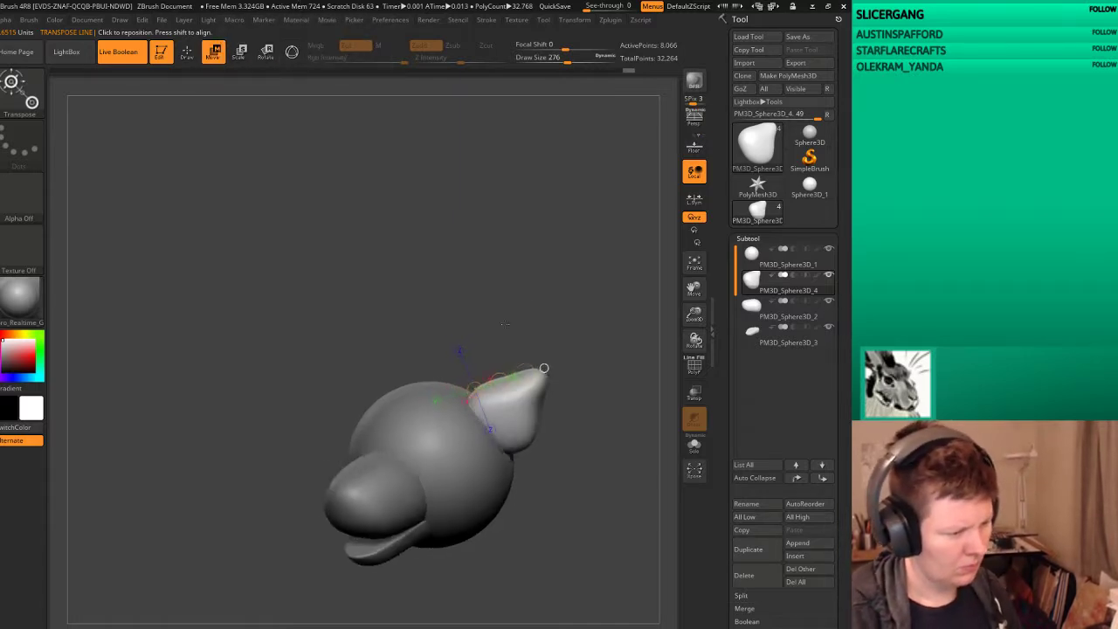
key(q)
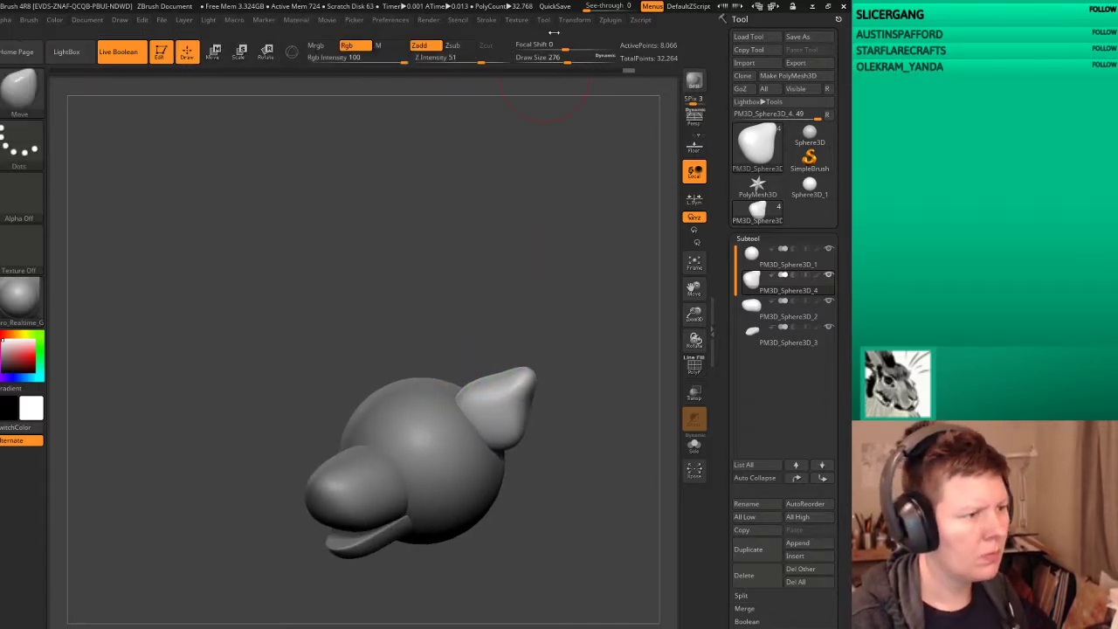
Step: Mirror the ear across the X axis as a new subtool with SubTool Master
click(611, 21)
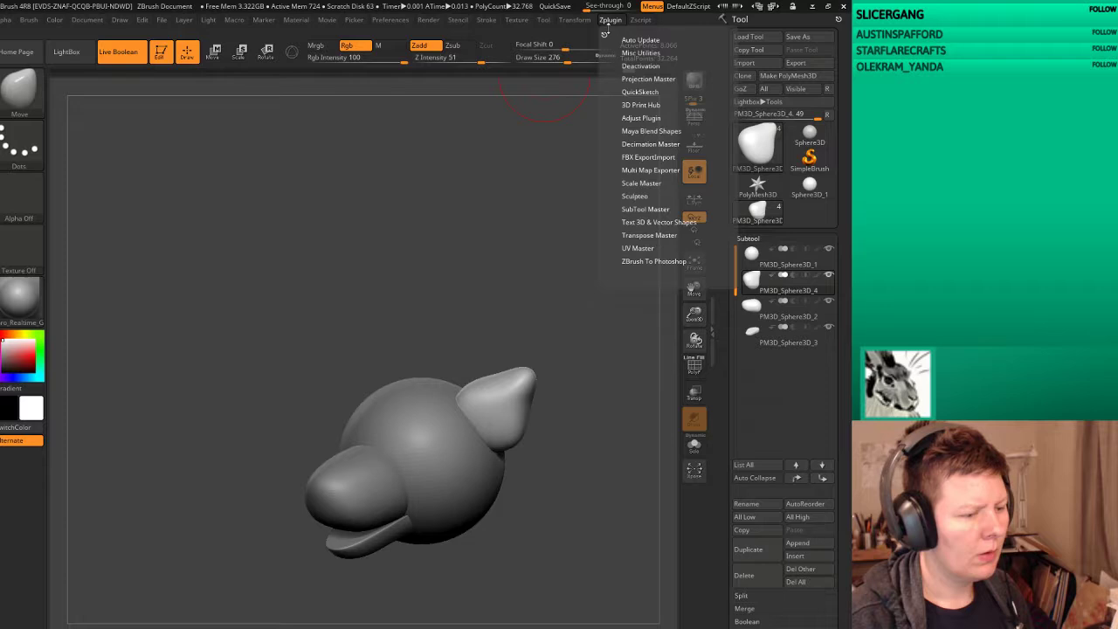
click(637, 210)
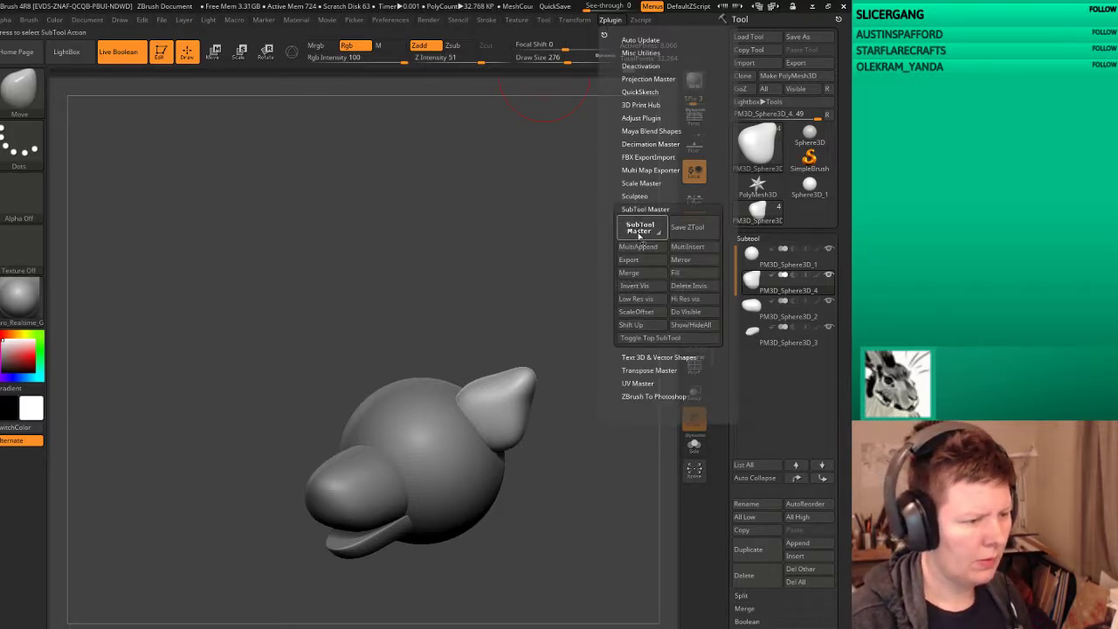
click(639, 229)
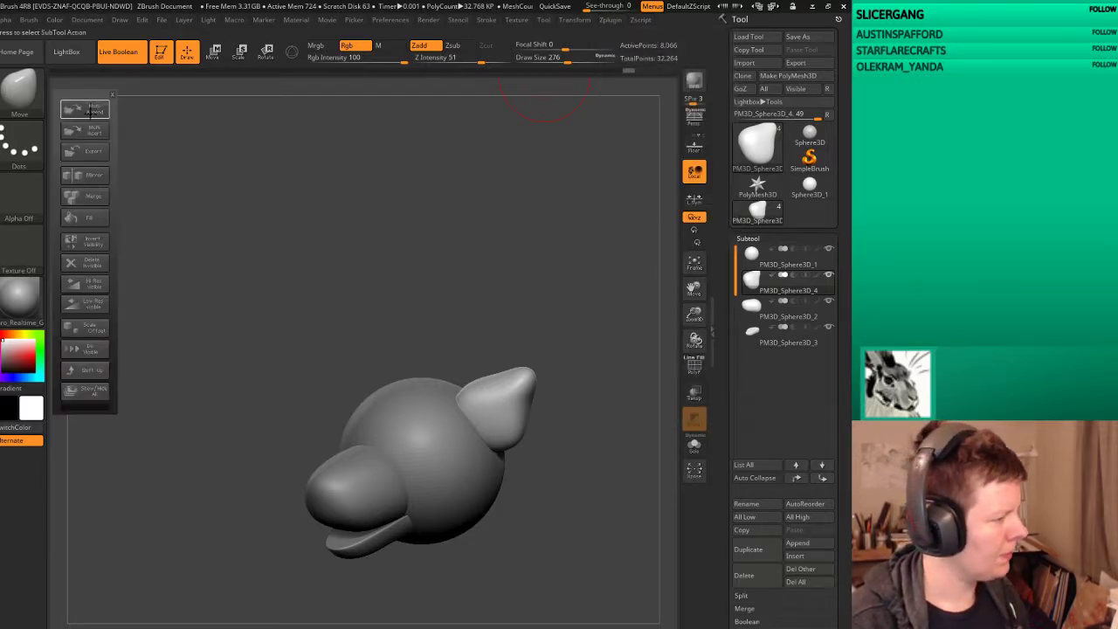
click(94, 178)
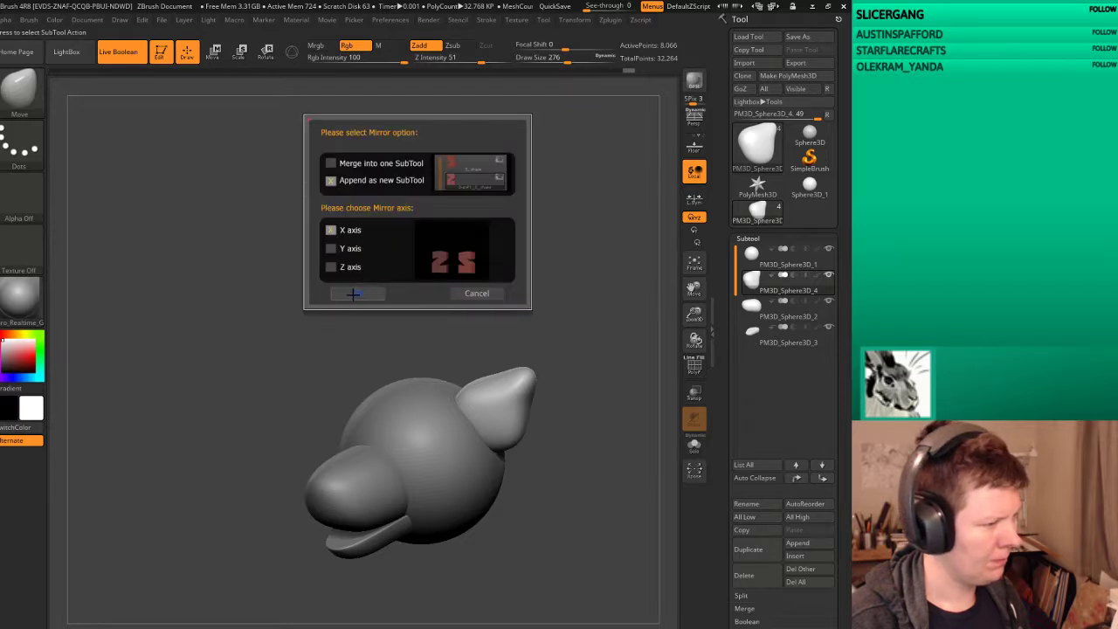
click(351, 295)
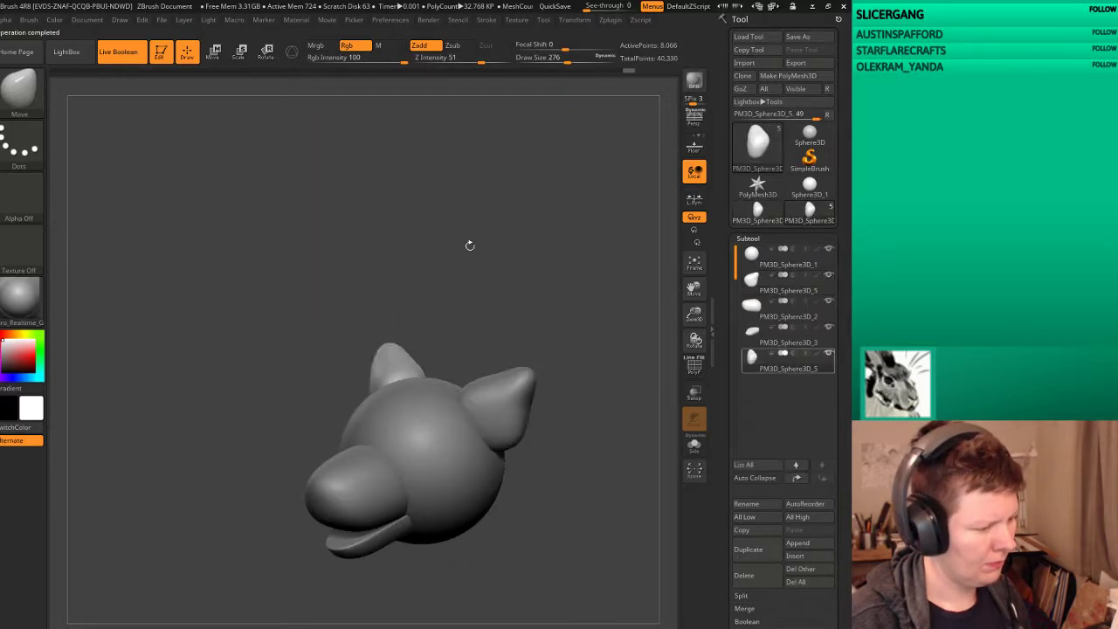
Step: Move the mirrored ear below the original, merge them down, and orbit to inspect
click(753, 279)
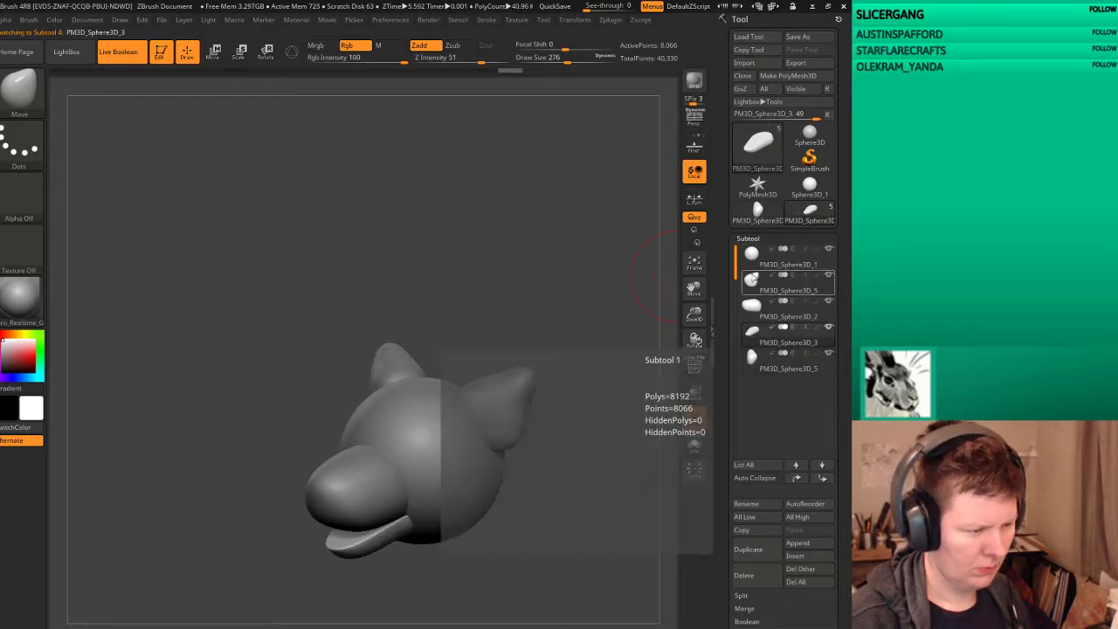
shift+click(824, 478)
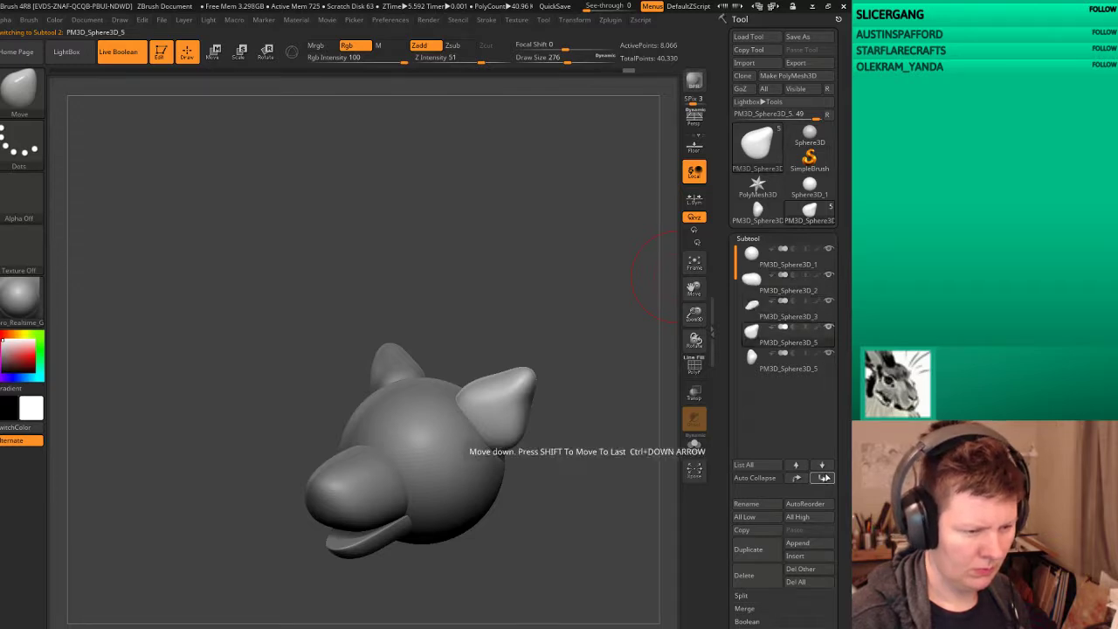
click(749, 333)
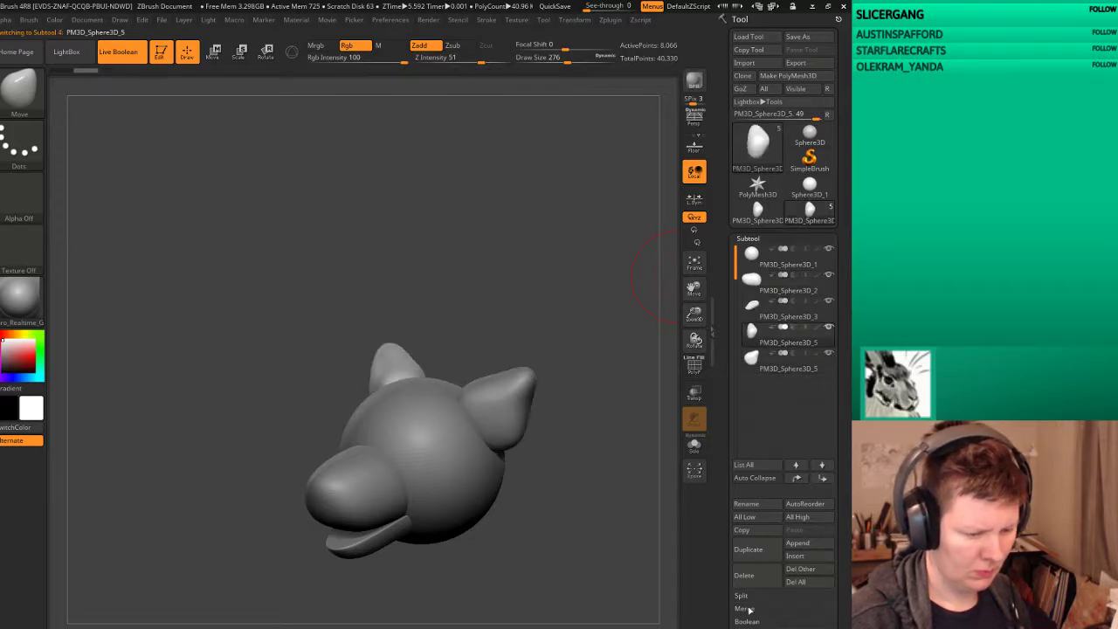
click(757, 621)
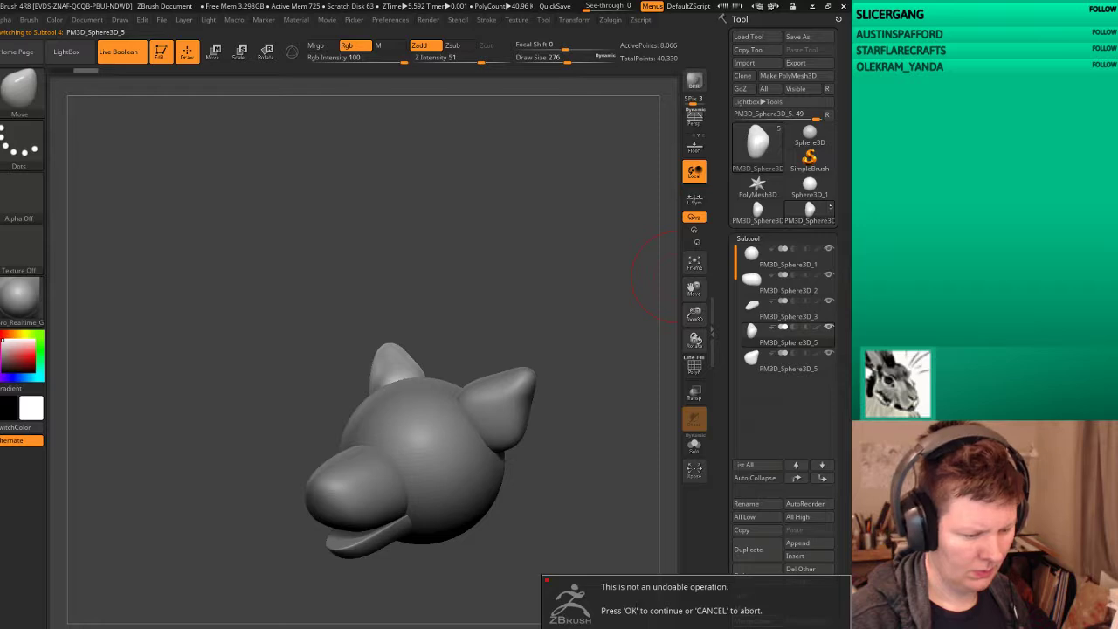
key(Return)
shift+drag(499, 169, 489, 432)
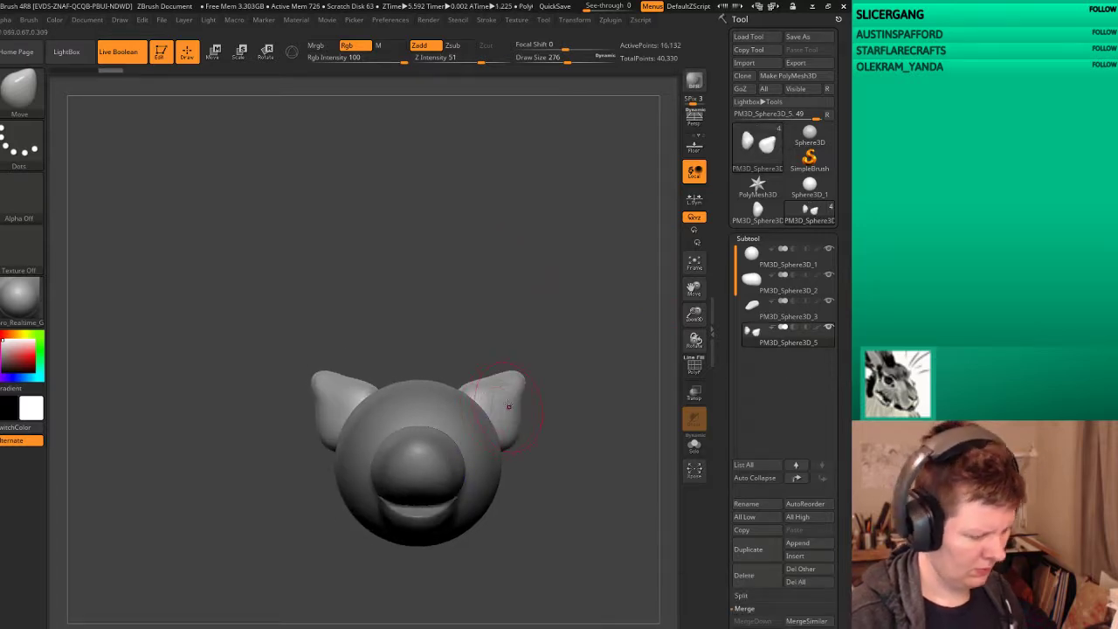
drag(534, 376, 637, 437)
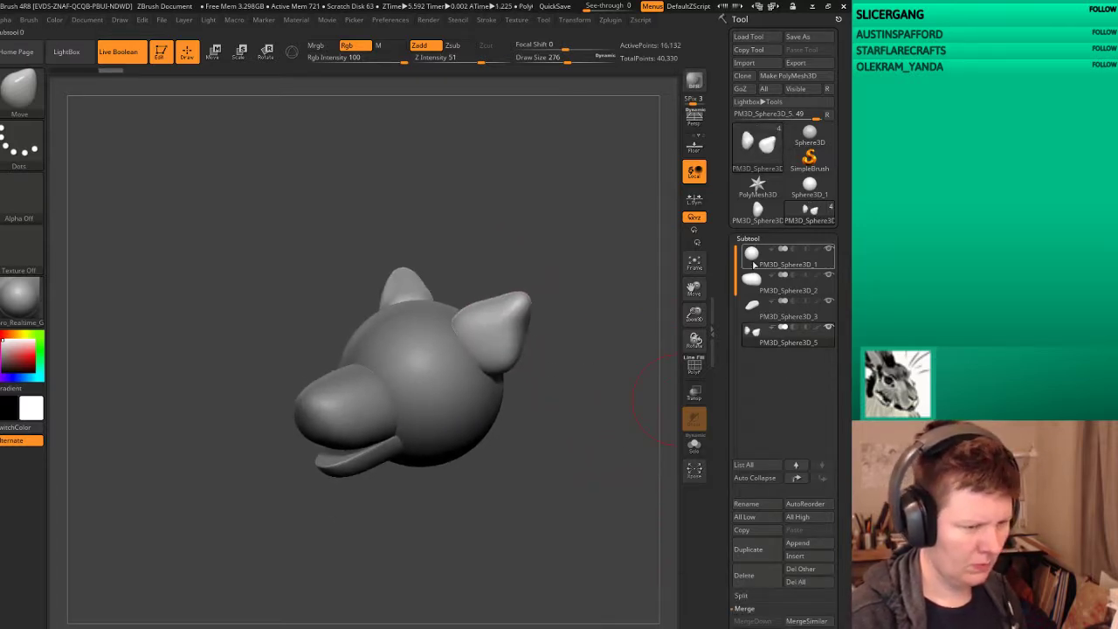
drag(694, 339, 749, 309)
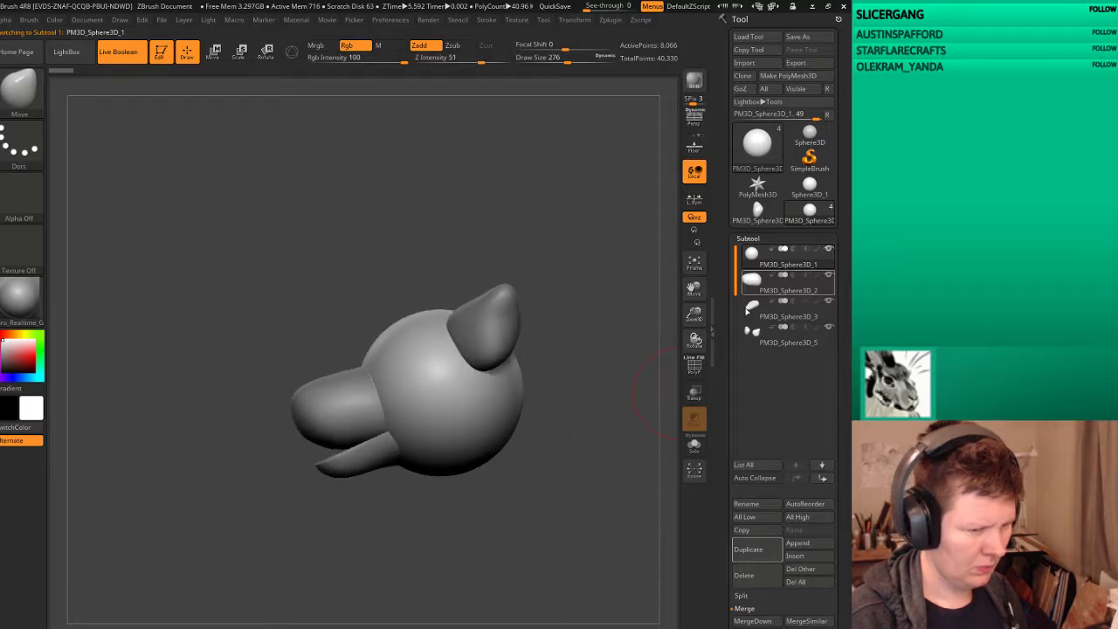
Step: Duplicate the head sphere and move the copy out behind the head to begin the neck
click(757, 549)
drag(573, 209, 253, 24)
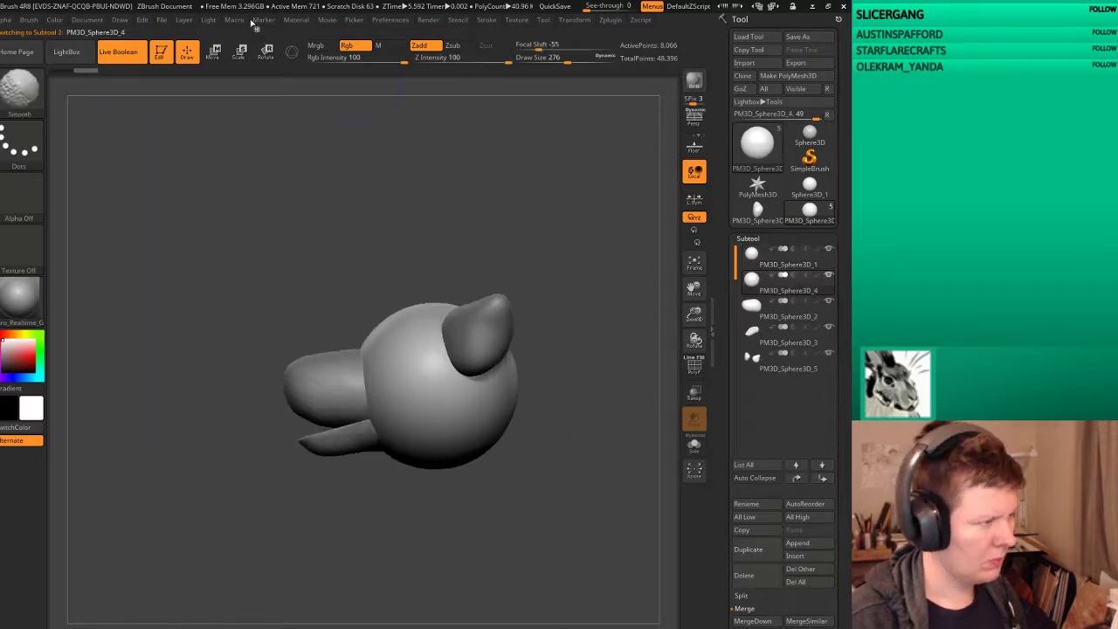
click(214, 54)
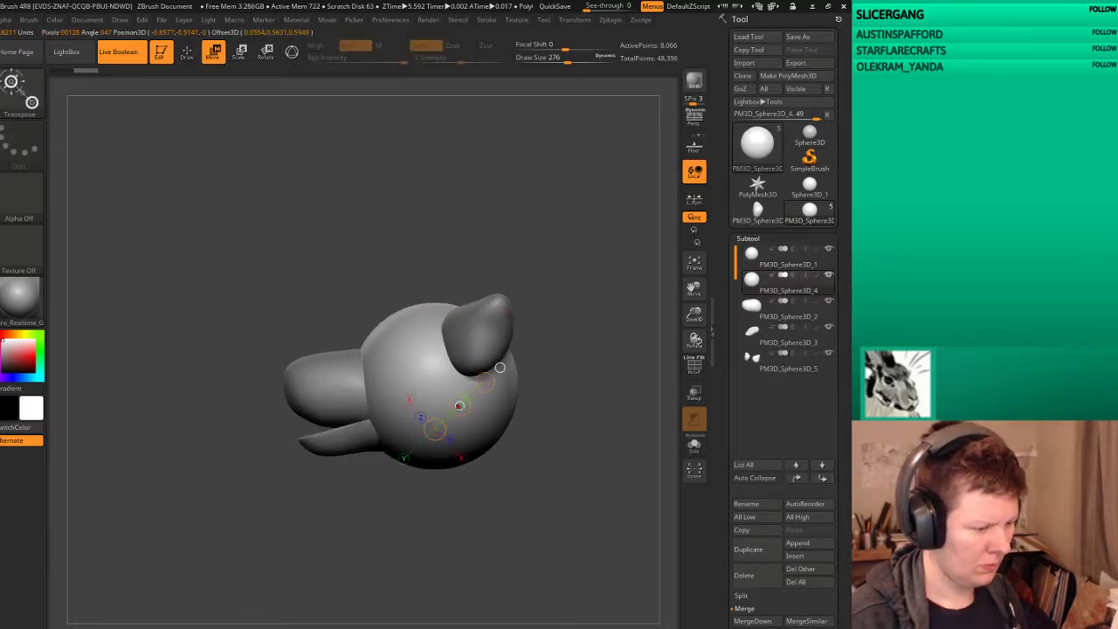
drag(455, 409, 532, 436)
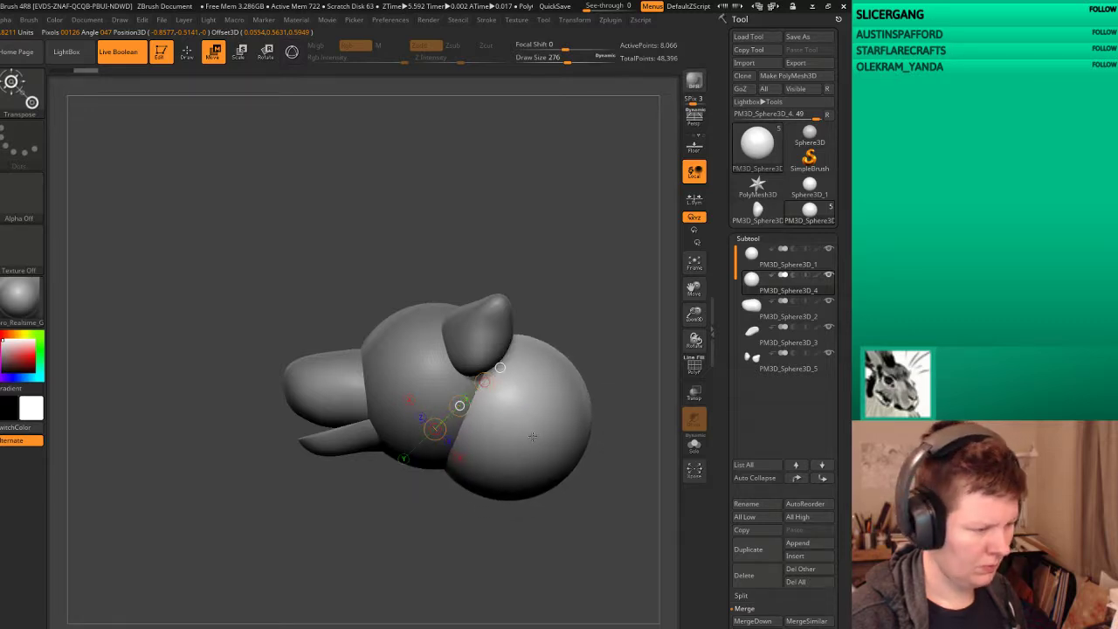
click(186, 53)
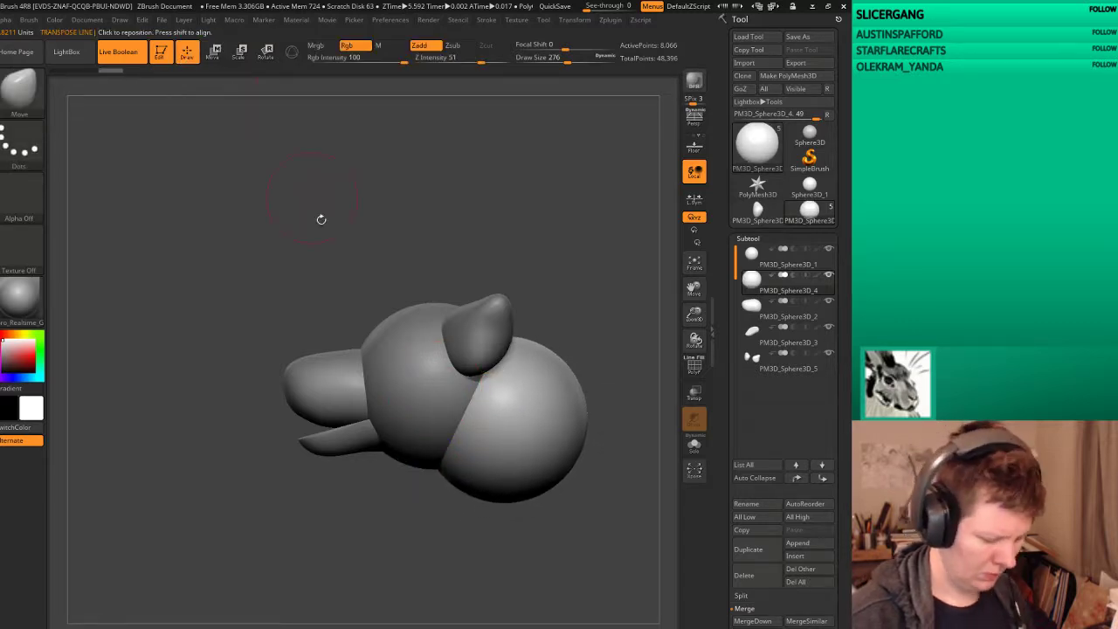
key(b)
key(s)
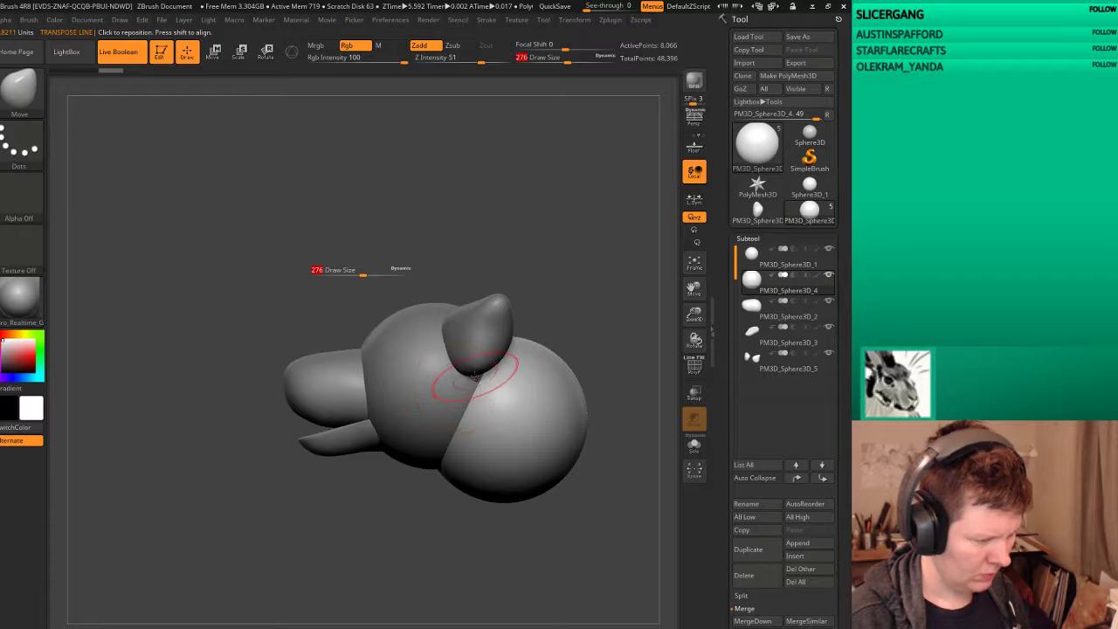
Step: Mask part of the model with the MaskLasso brush
key(b)
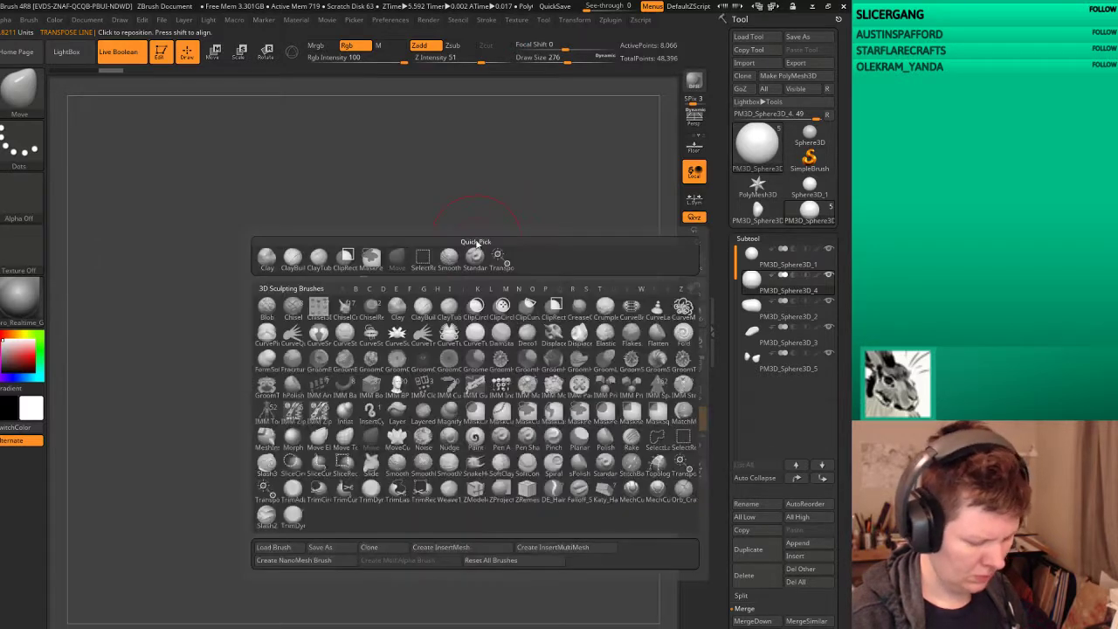
key(m)
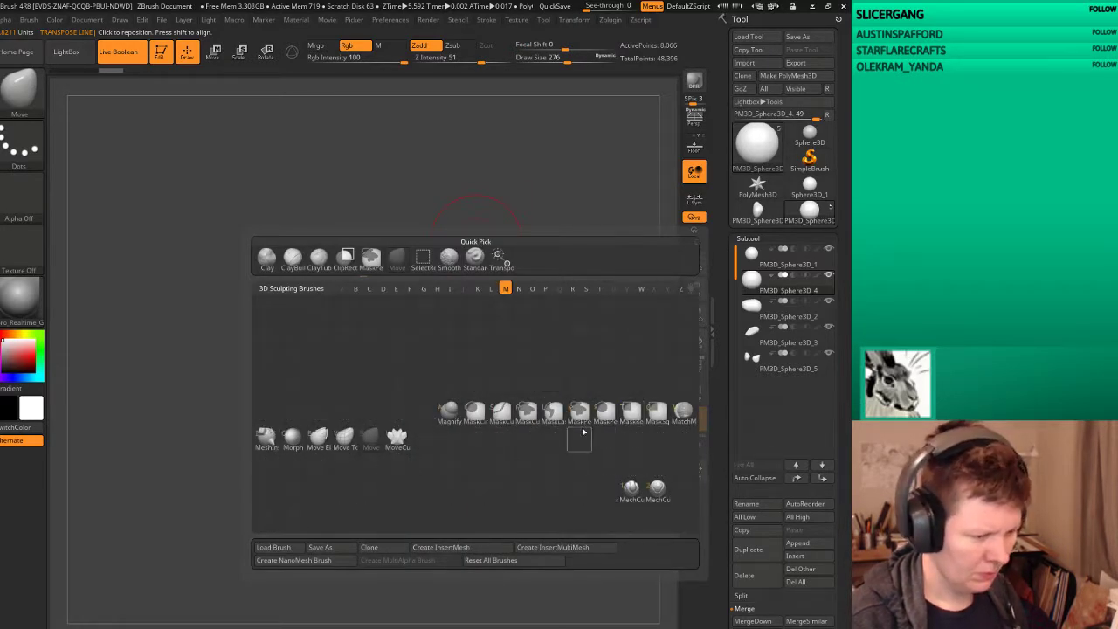
click(554, 422)
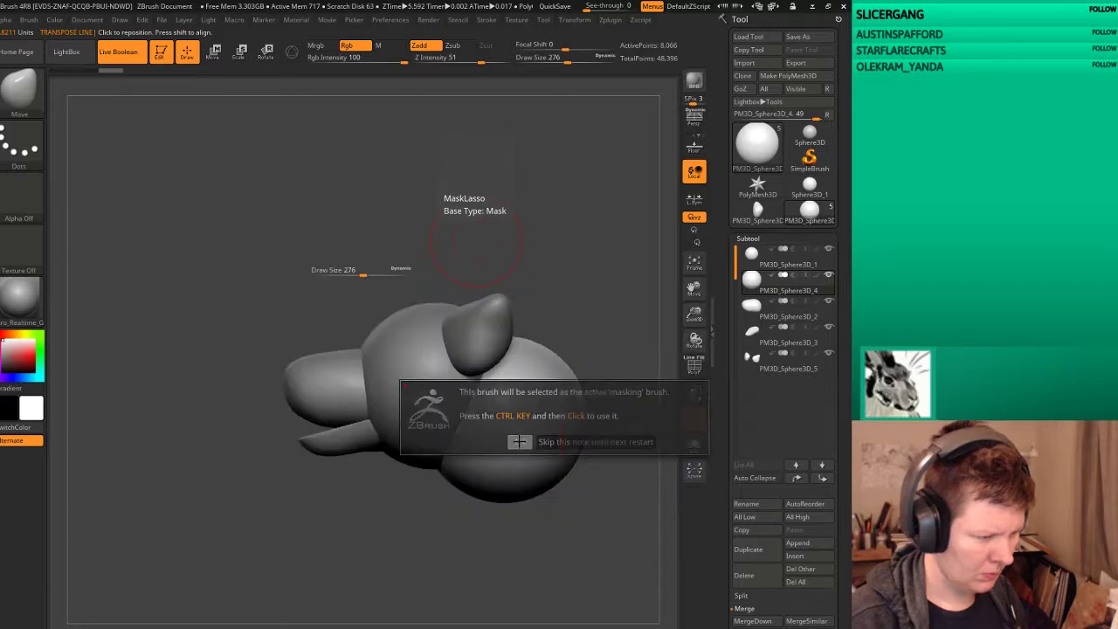
click(521, 438)
mouse_move(312, 204)
ctrl+mouse_down()
mouse_move(565, 353)
mouse_move(512, 399)
ctrl+mouse_up()
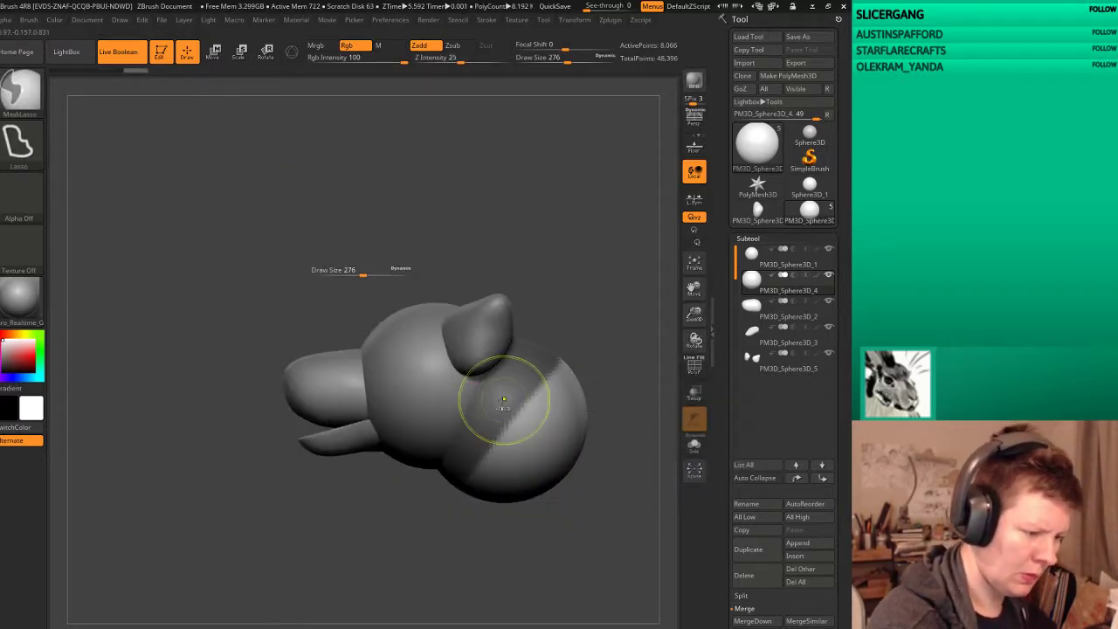
Step: Stretch the back sphere lengthwise with Transpose into a long rounded capsule neck
click(217, 56)
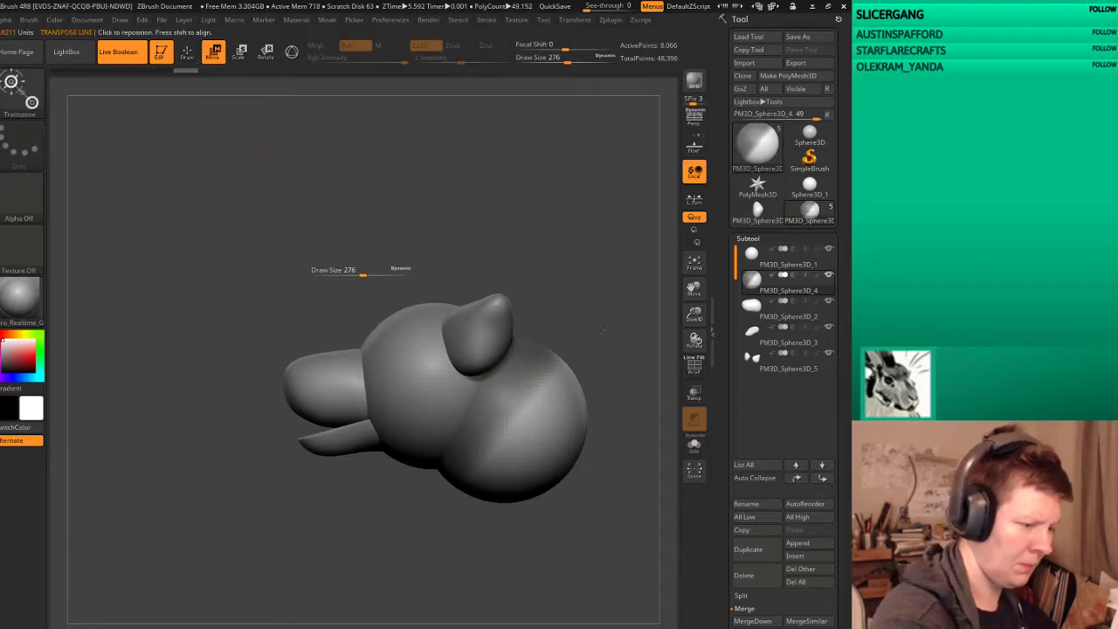
mouse_move(542, 219)
mouse_down()
mouse_move(428, 342)
mouse_move(447, 437)
mouse_up()
click(187, 51)
mouse_move(393, 218)
mouse_down()
mouse_move(559, 303)
mouse_move(606, 381)
mouse_move(574, 415)
mouse_up()
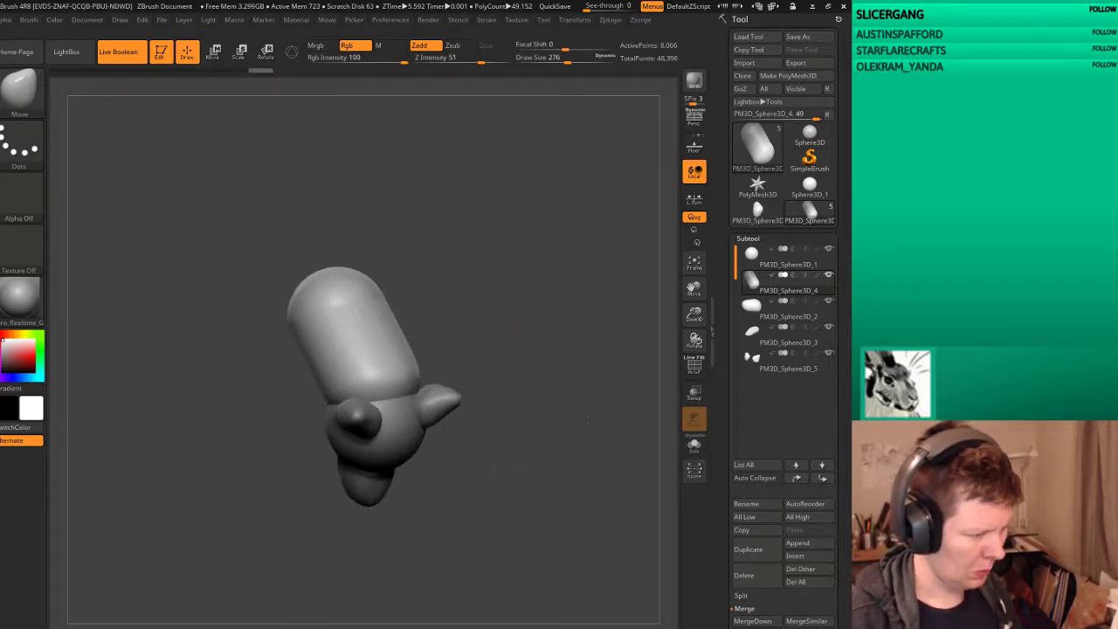
Step: Reposition the neck capsule with Transpose Move and smooth a streak down its surface
click(212, 51)
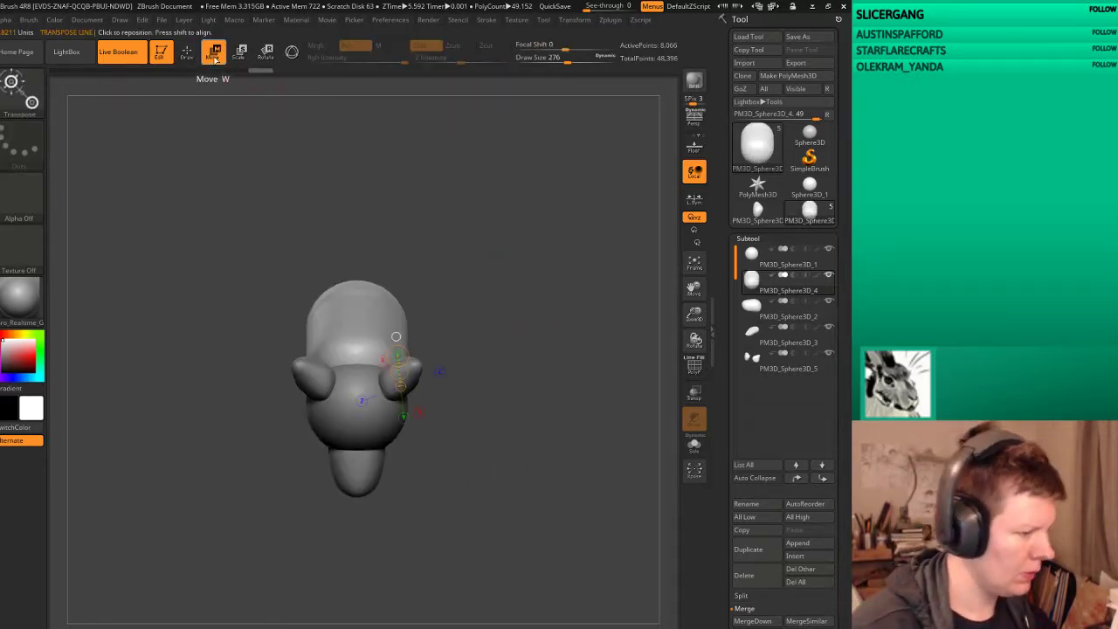
drag(379, 328, 382, 280)
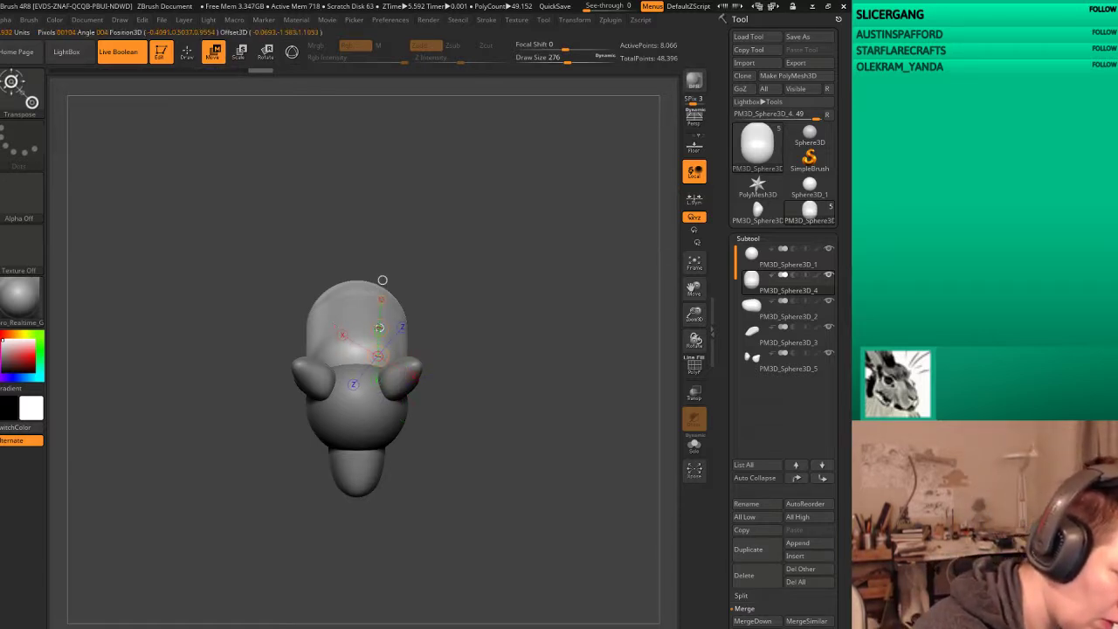
key(q)
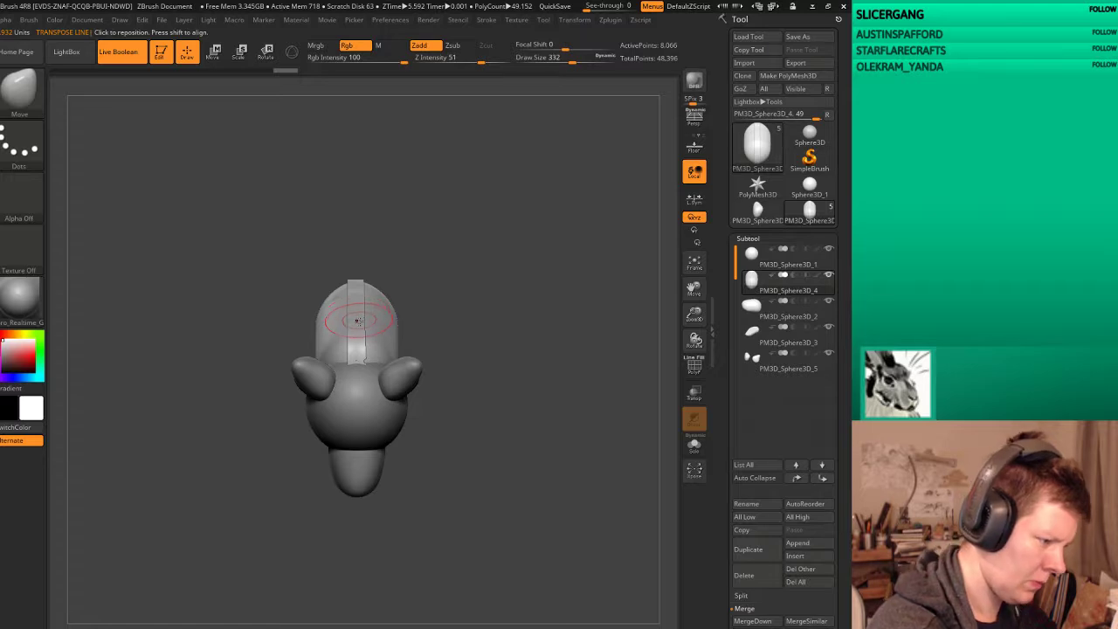
shift+drag(357, 321, 356, 353)
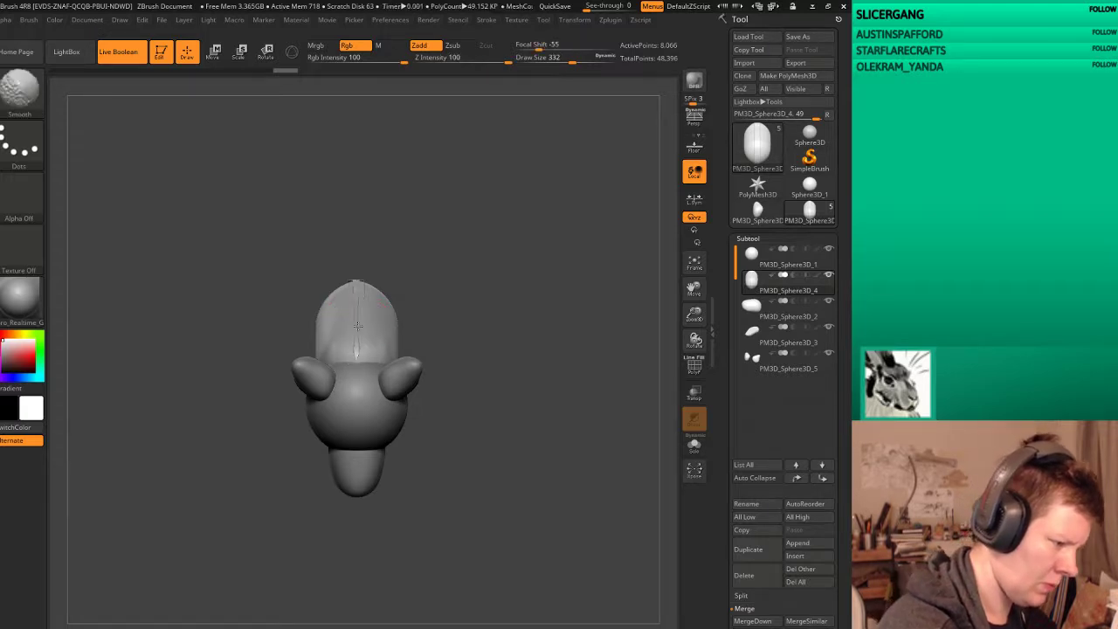
mouse_move(507, 344)
mouse_down()
mouse_move(491, 284)
mouse_move(516, 292)
mouse_move(440, 252)
mouse_up()
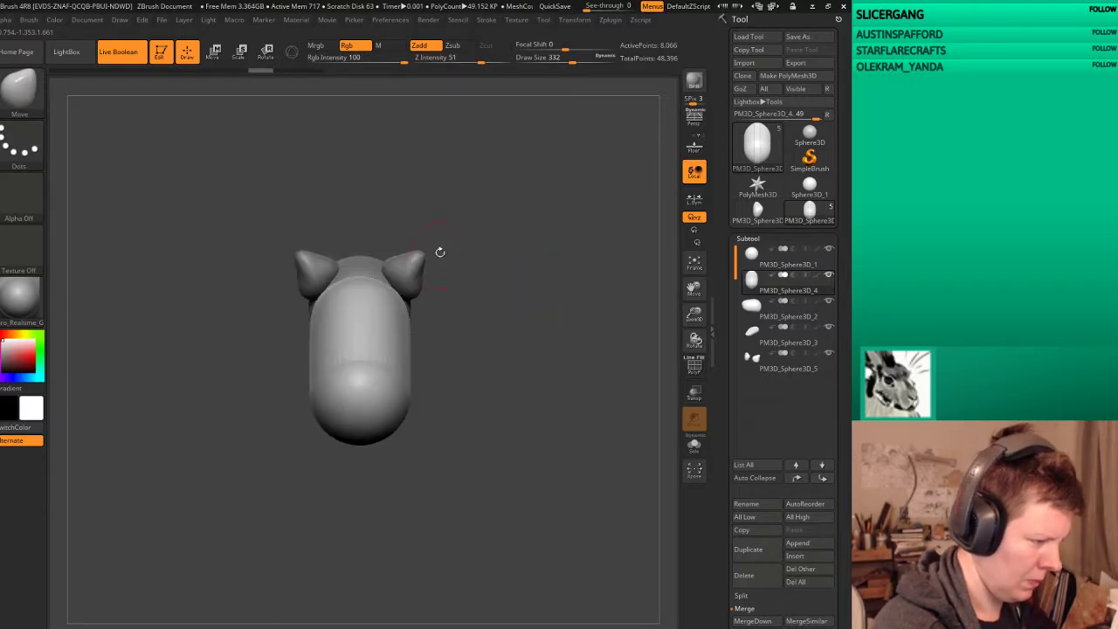
Step: Undo a trial neck mask, review the head-and-neck silhouette, and select the head sphere subtool
key(ctrl)
ctrl+drag(382, 305, 365, 437)
key(ctrl+z)
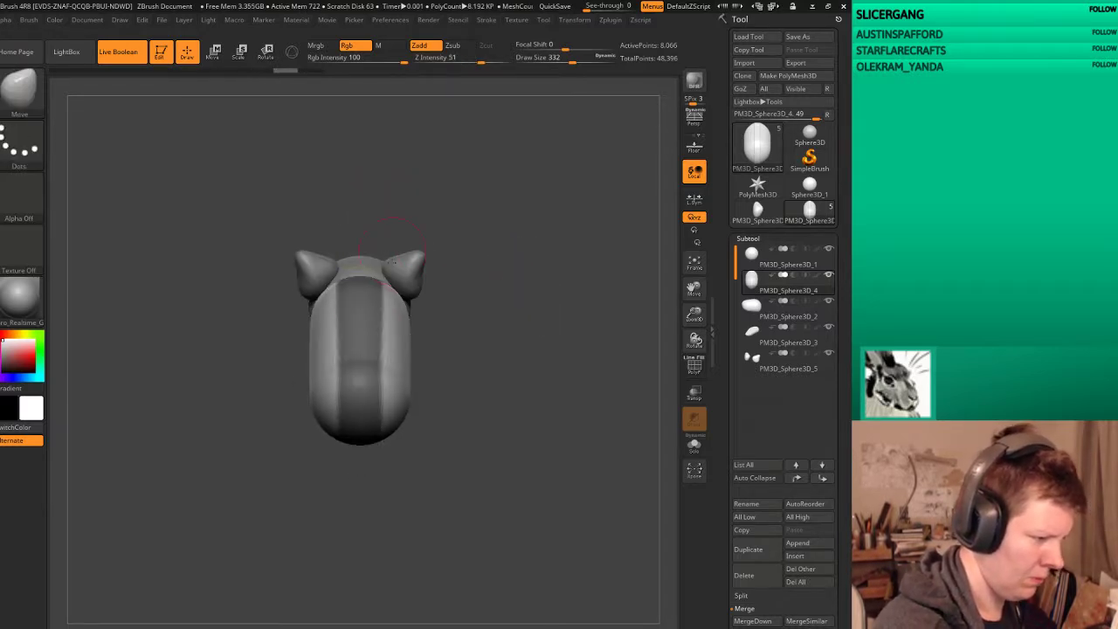
click(214, 52)
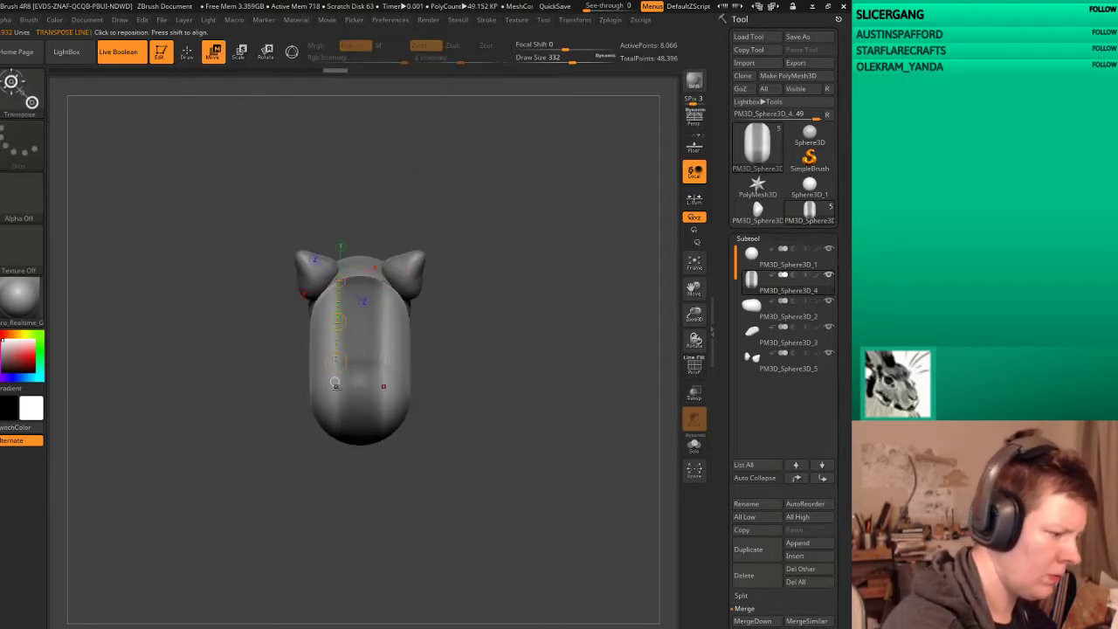
click(186, 51)
drag(529, 254, 452, 300)
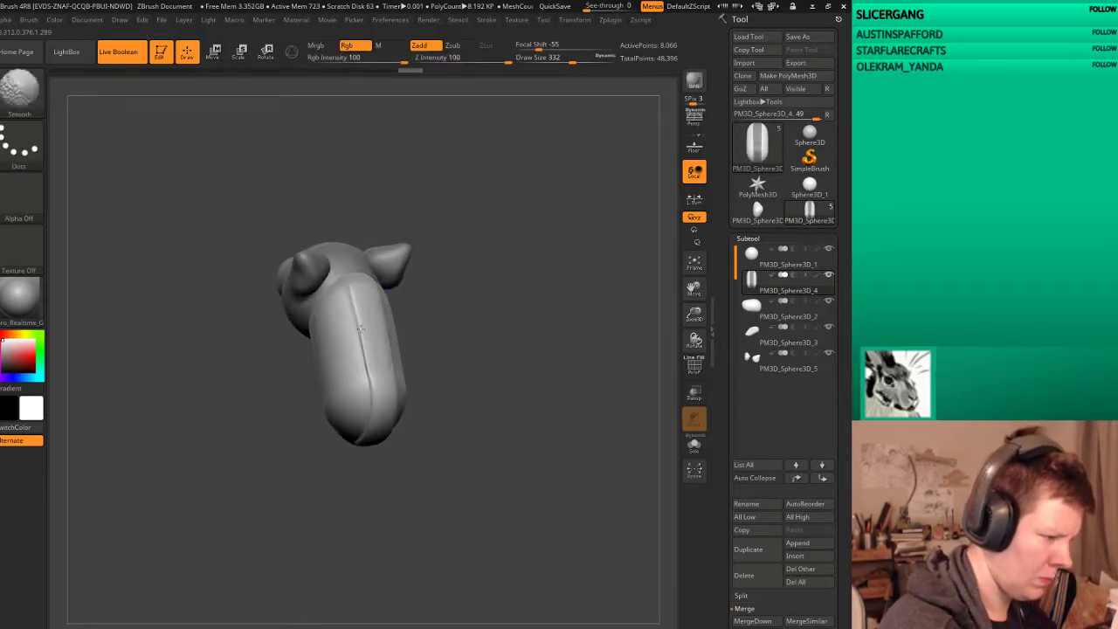
drag(379, 381, 343, 354)
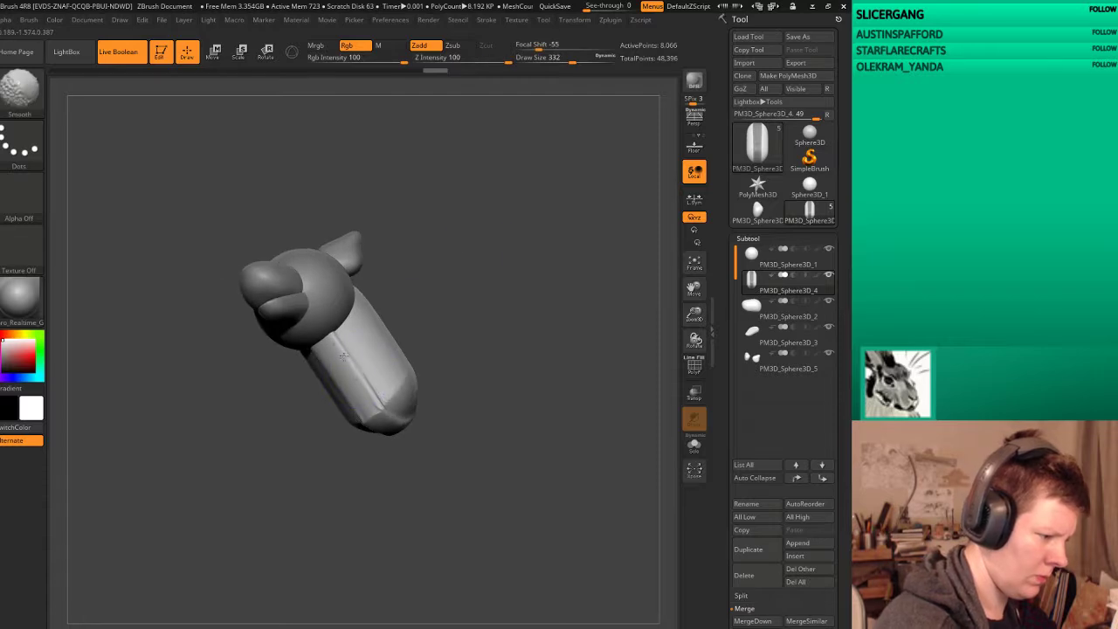
mouse_move(447, 282)
mouse_down()
mouse_move(566, 315)
mouse_move(536, 279)
mouse_move(545, 334)
mouse_move(590, 352)
mouse_move(533, 325)
mouse_move(611, 314)
mouse_up()
click(749, 254)
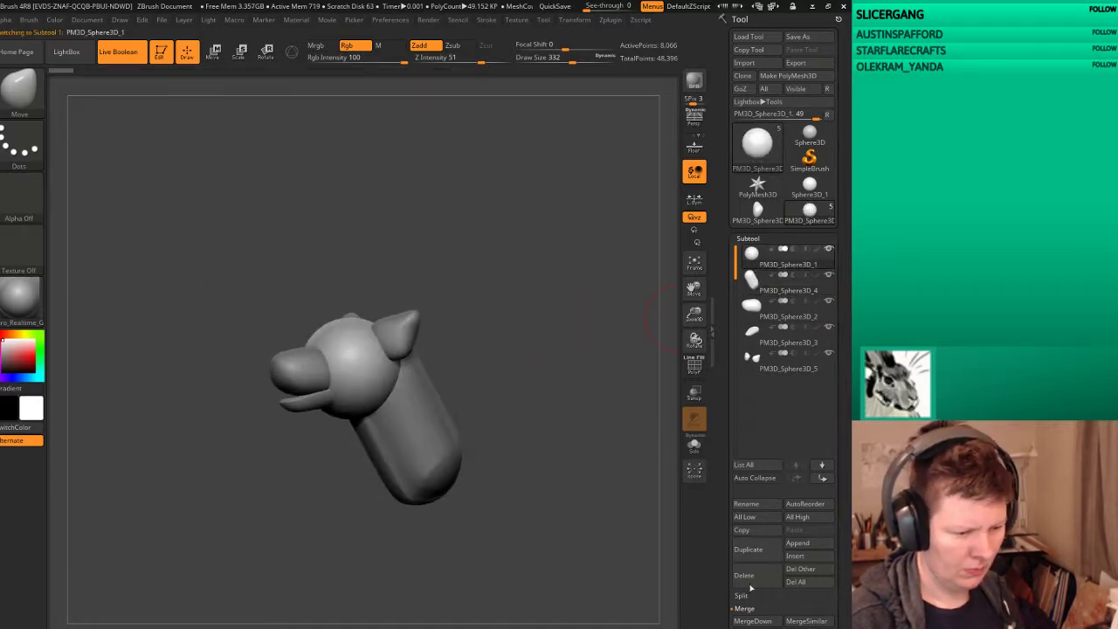
Step: Duplicate the head sphere and pull the copy out in front of the head
key(w)
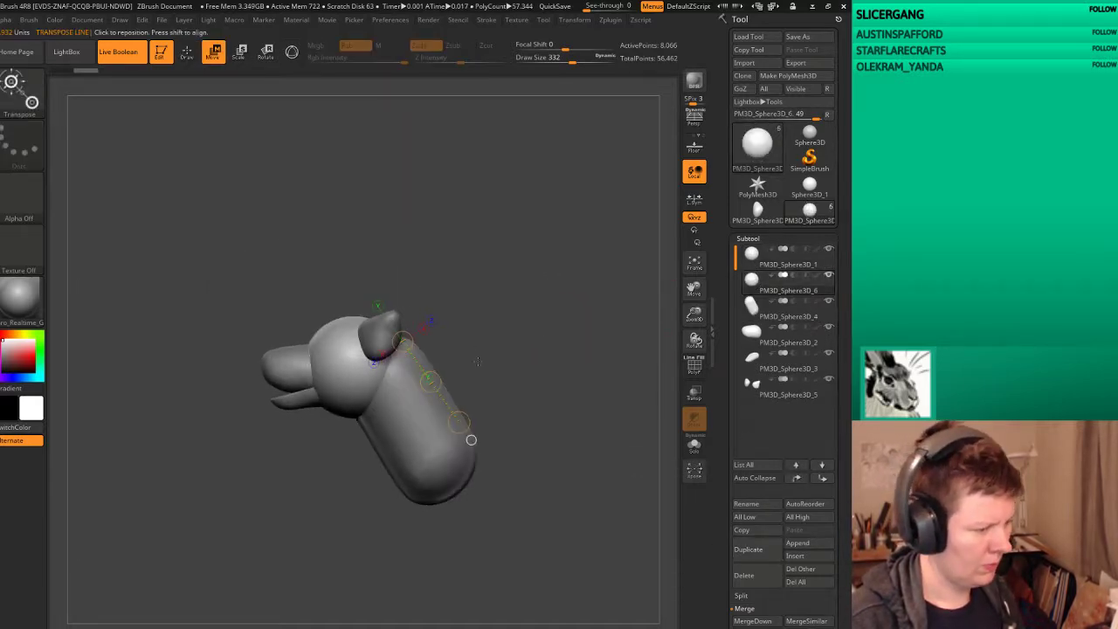
drag(420, 375, 522, 398)
drag(412, 337, 480, 438)
drag(440, 379, 349, 379)
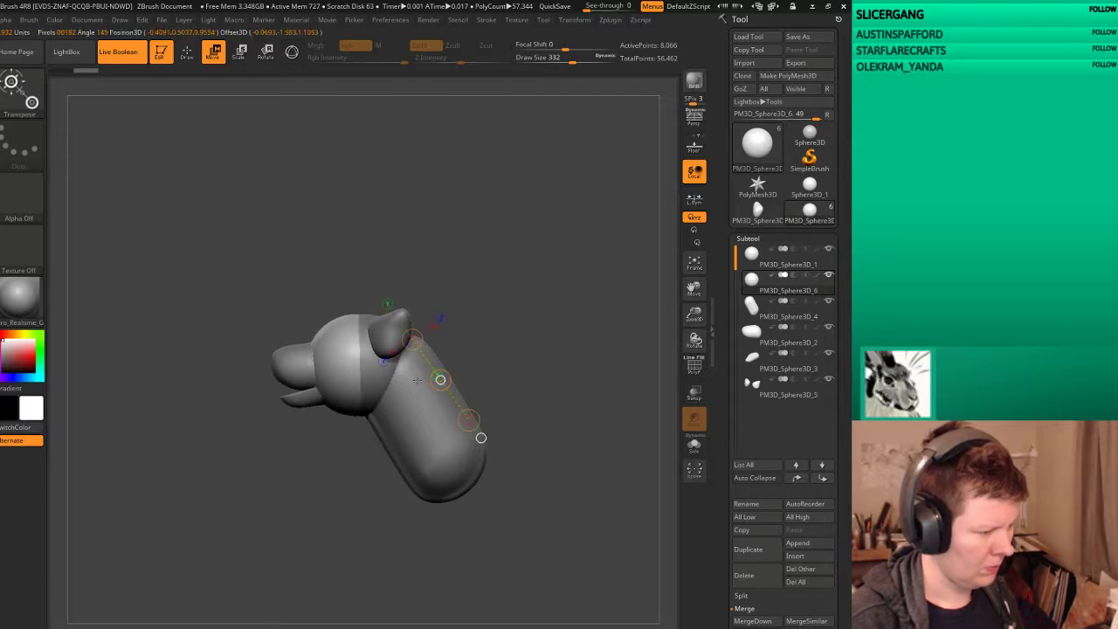
Step: Scale the copied sphere down to nose size at the snout tip
click(240, 54)
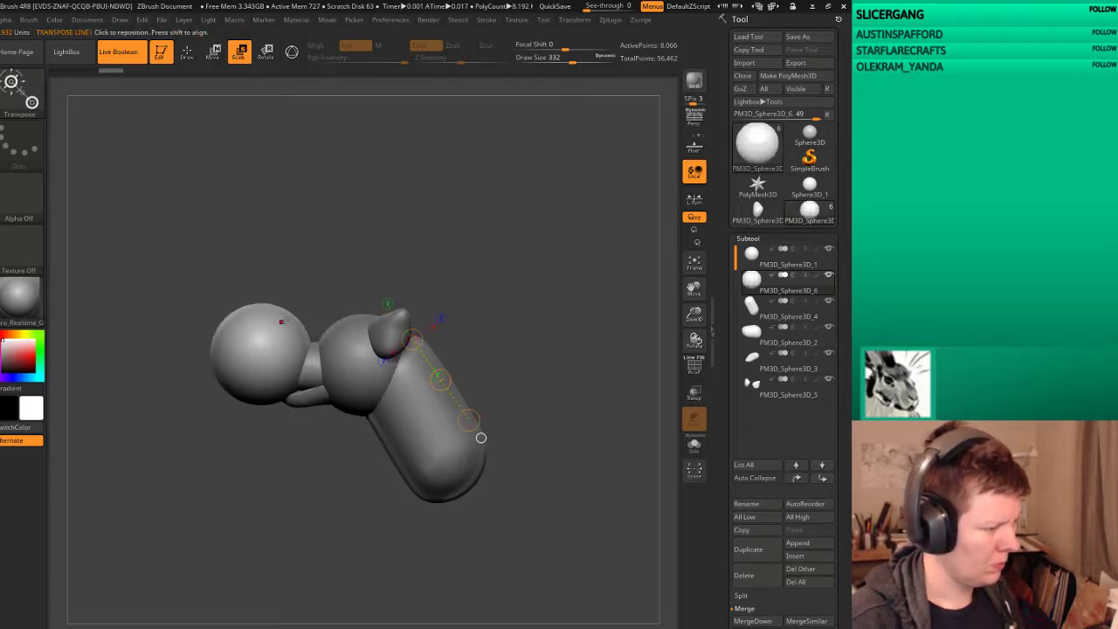
drag(281, 320, 218, 397)
drag(285, 320, 299, 304)
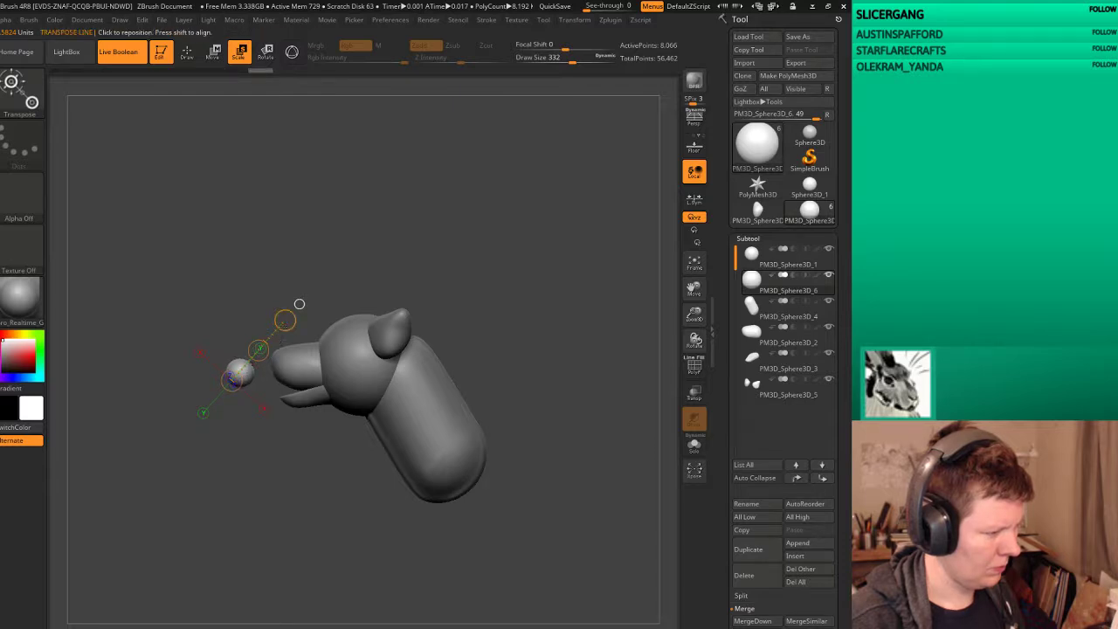
mouse_move(238, 380)
mouse_down()
mouse_move(254, 397)
mouse_move(272, 322)
mouse_up()
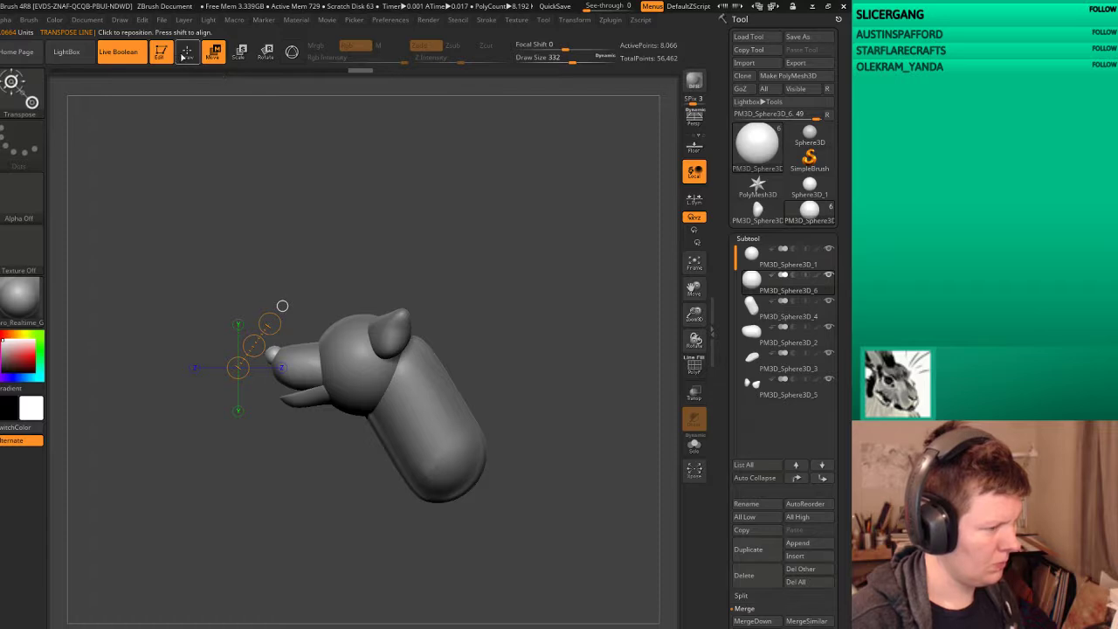
click(186, 52)
mouse_move(507, 257)
mouse_down()
mouse_move(564, 347)
mouse_move(662, 604)
mouse_move(616, 449)
mouse_up()
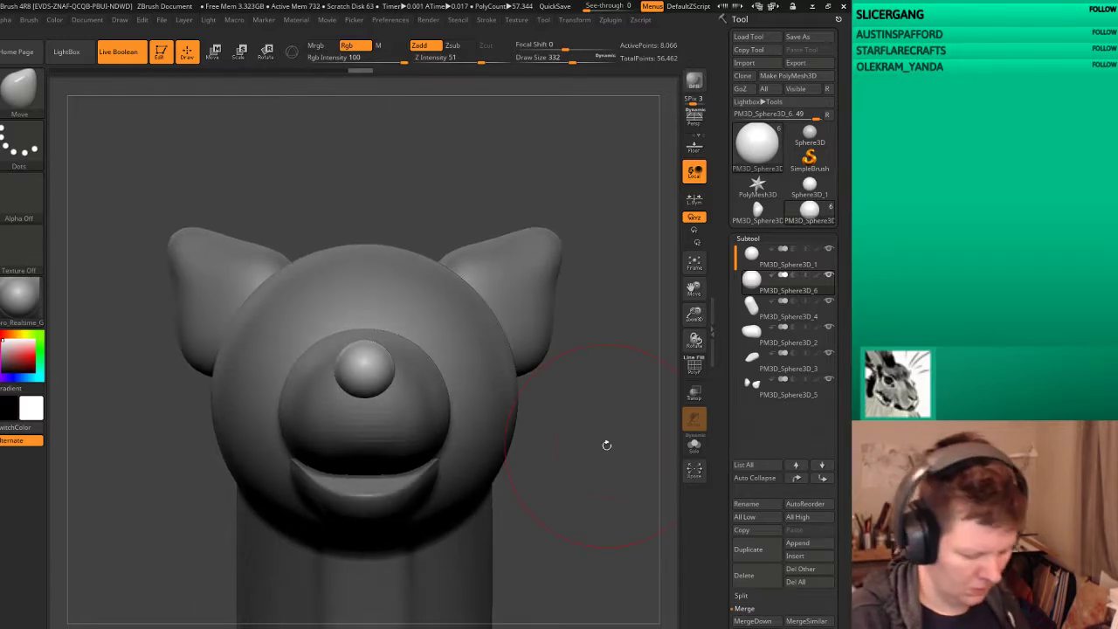
Step: Reduce the brush size and spread the nose sphere into a wider, flatter oval
key(b)
key(Escape)
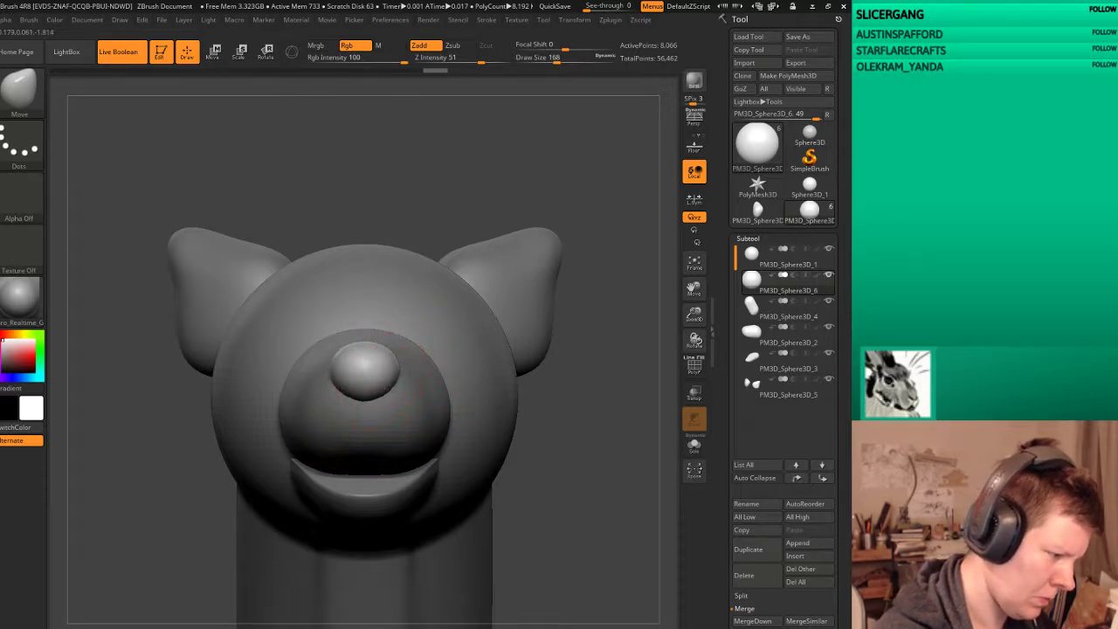
key(bracketleft)
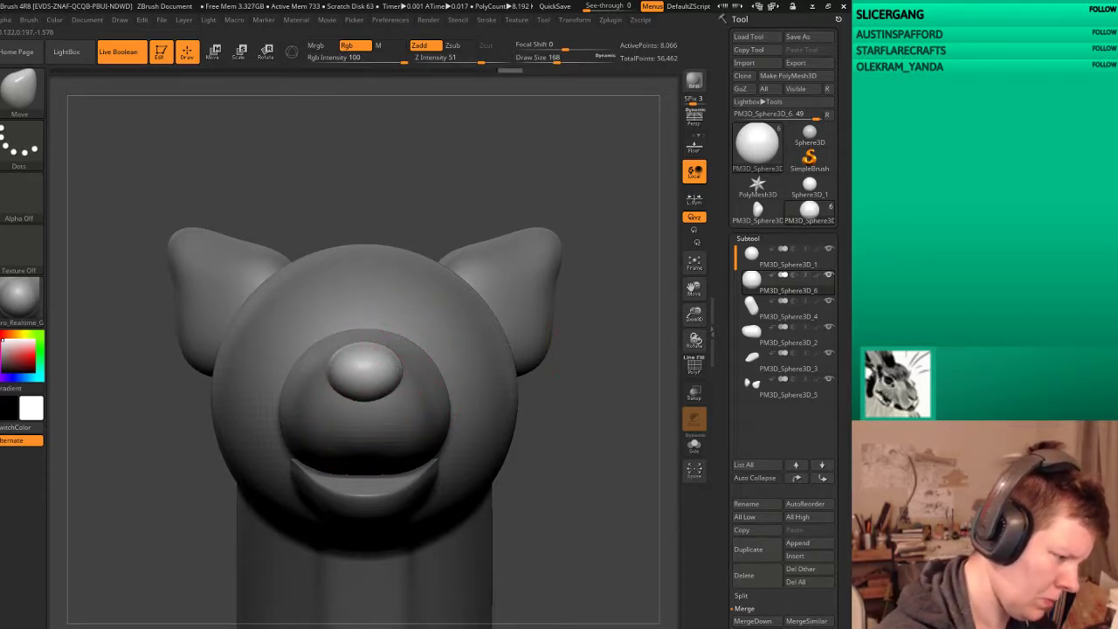
right_drag(349, 353, 389, 570)
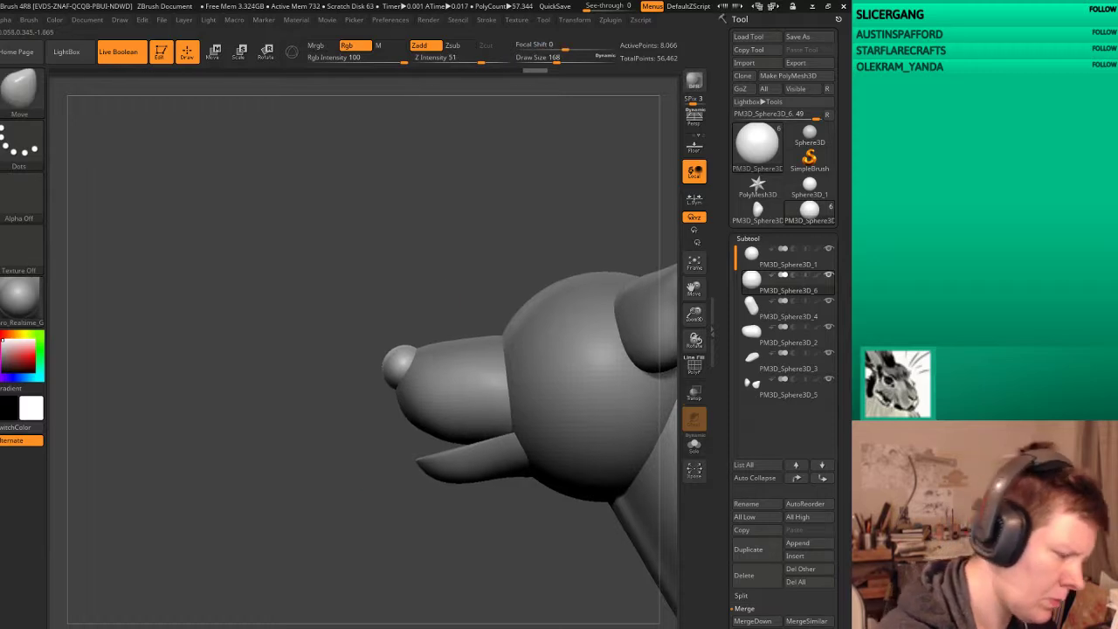
drag(366, 550, 374, 332)
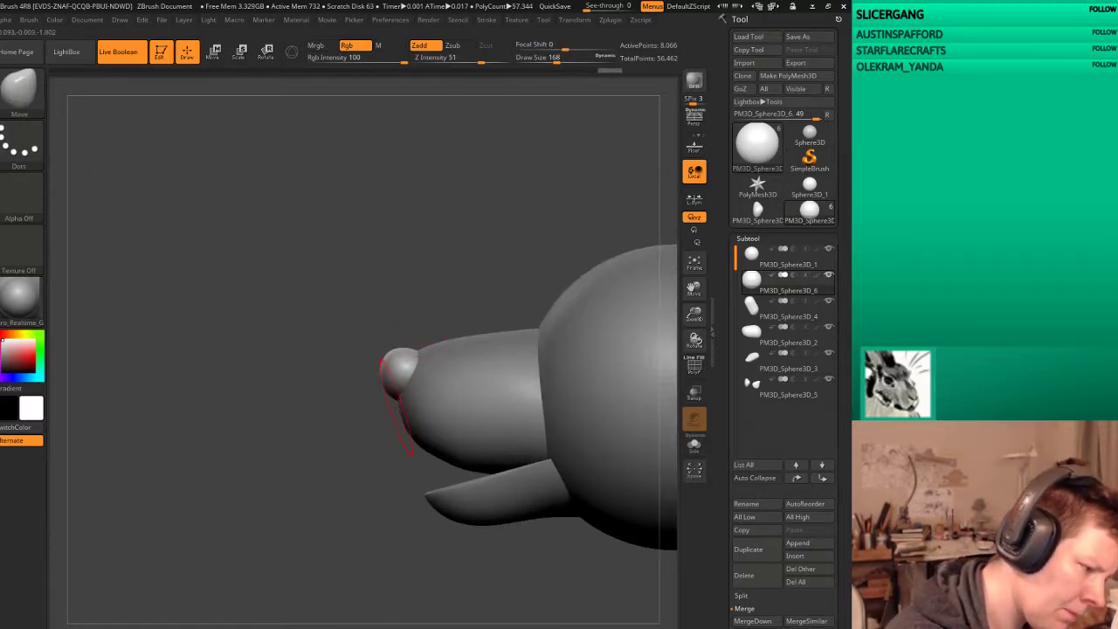
mouse_move(349, 524)
mouse_down()
mouse_move(308, 470)
mouse_move(579, 464)
mouse_up()
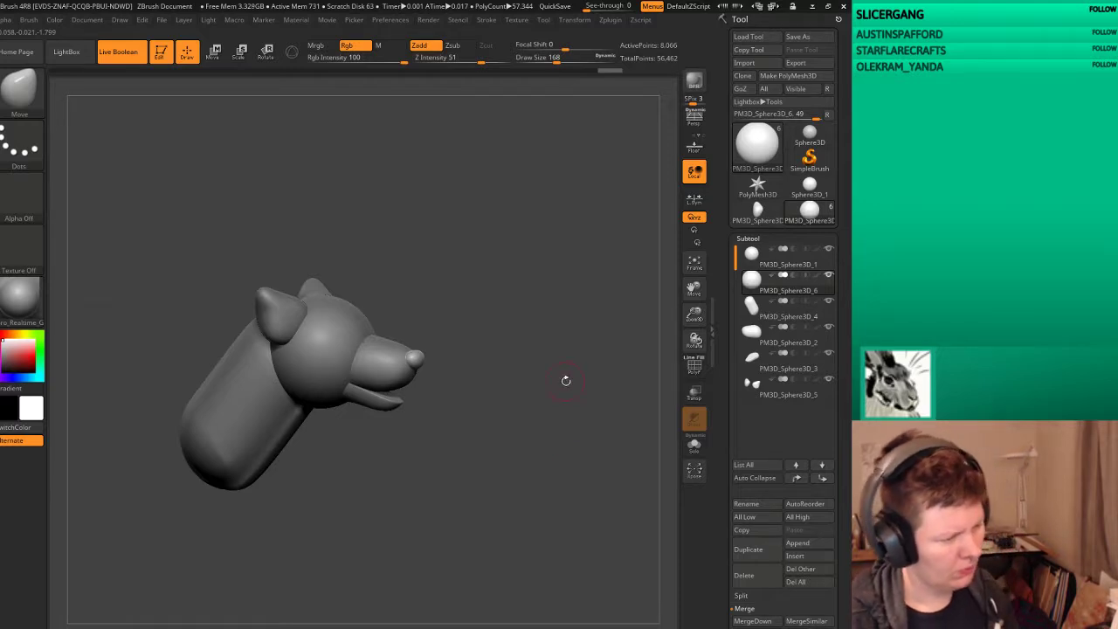
mouse_move(564, 379)
mouse_down()
mouse_move(597, 375)
mouse_move(599, 420)
mouse_move(562, 364)
mouse_up()
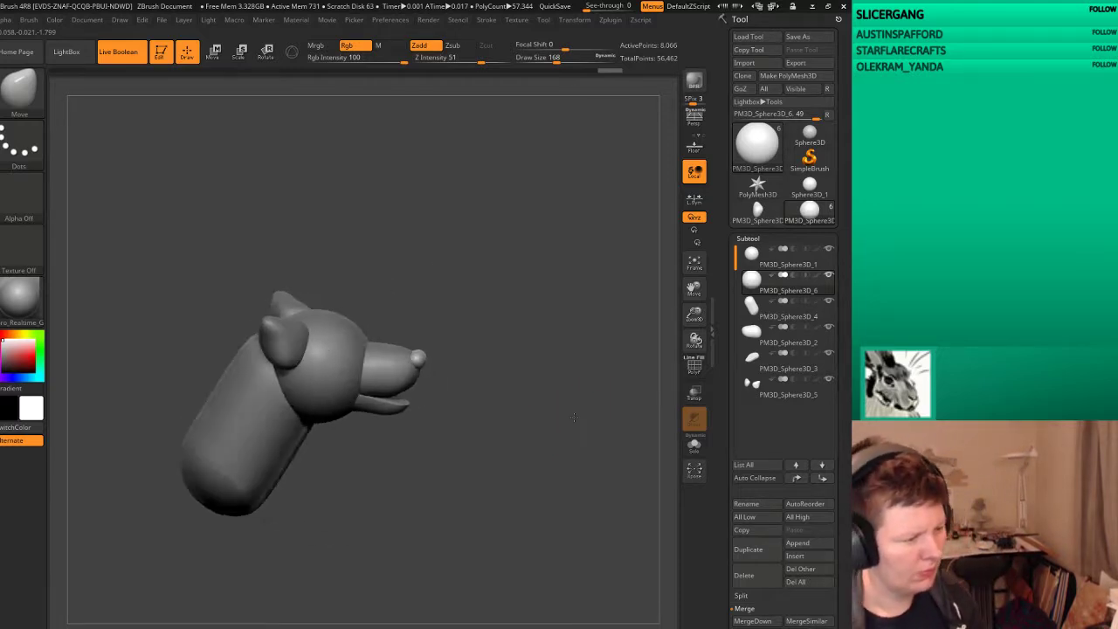
click(752, 621)
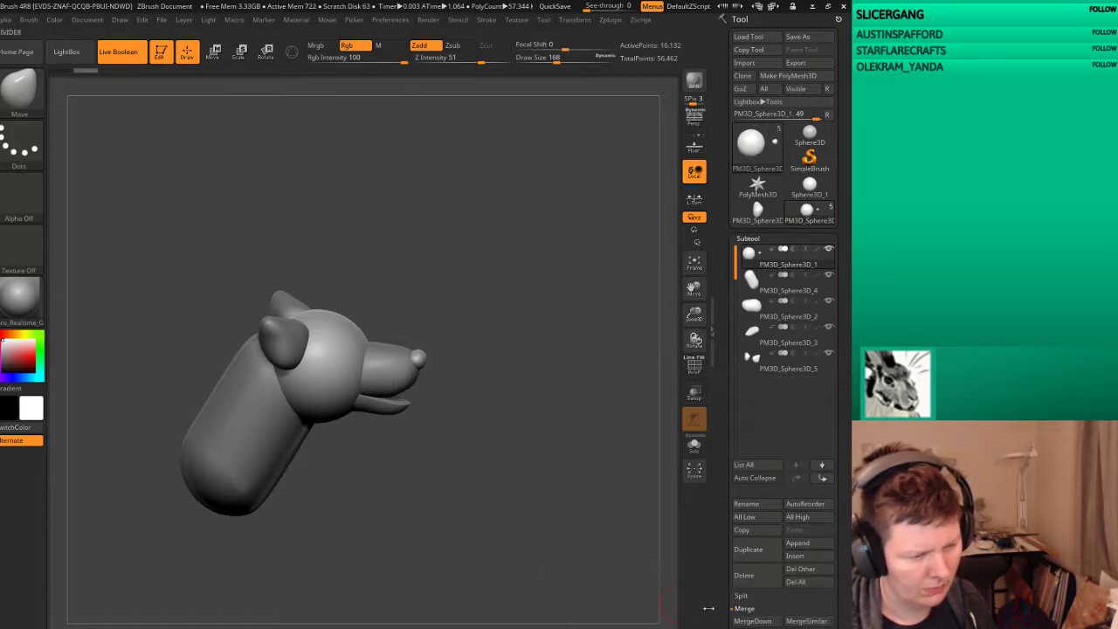
click(707, 617)
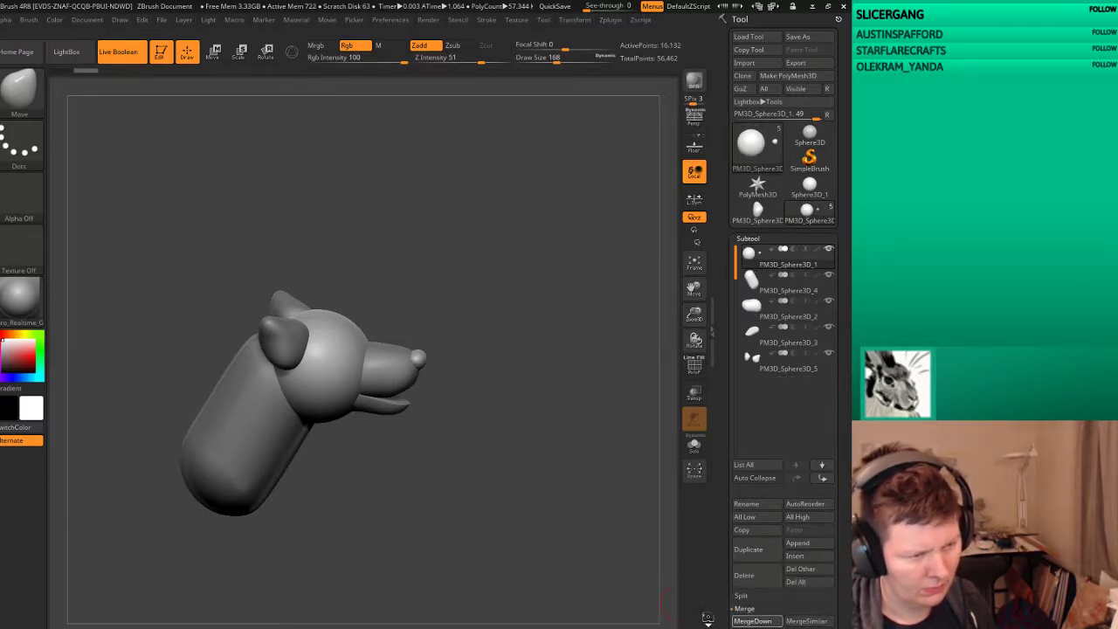
click(752, 621)
click(712, 621)
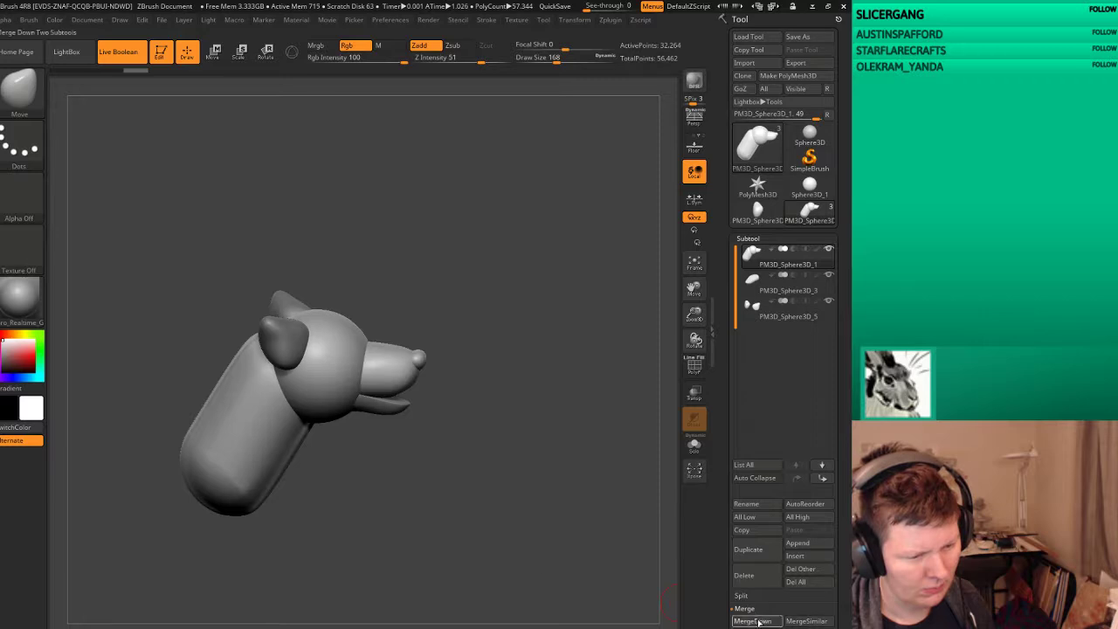
click(752, 621)
click(712, 622)
click(752, 622)
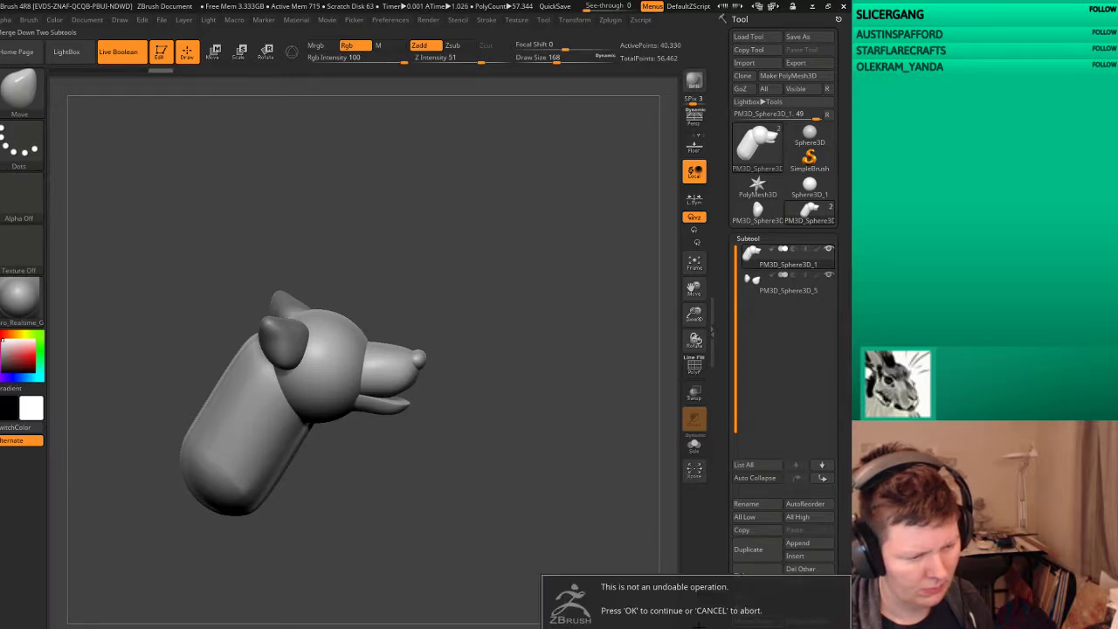
key(Return)
key(shift+f)
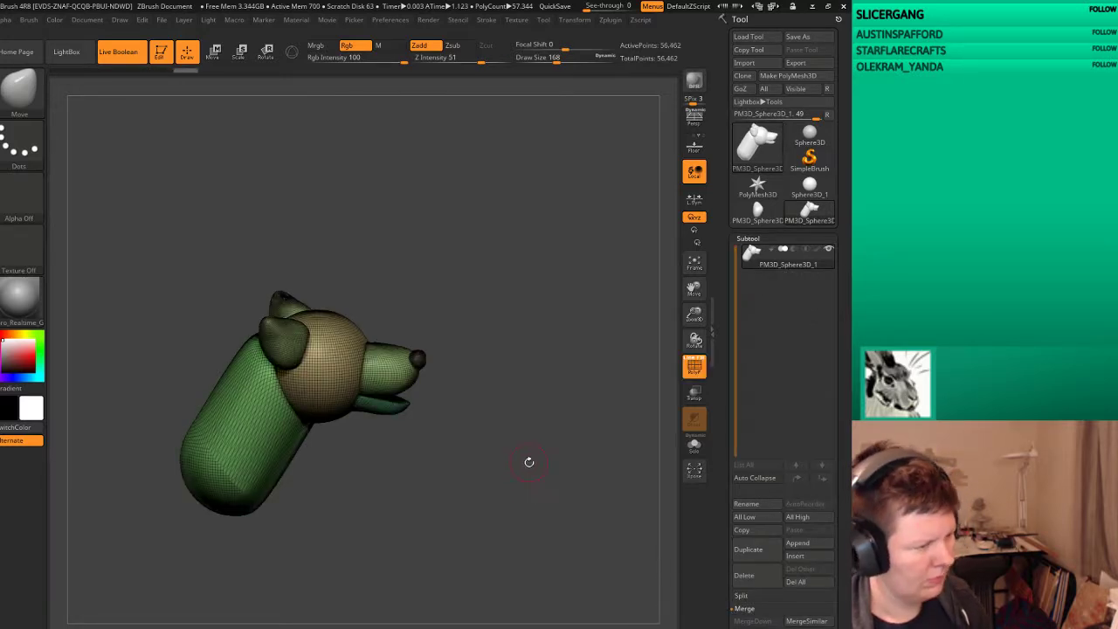
mouse_move(527, 462)
mouse_down()
mouse_move(624, 473)
mouse_move(454, 408)
mouse_up()
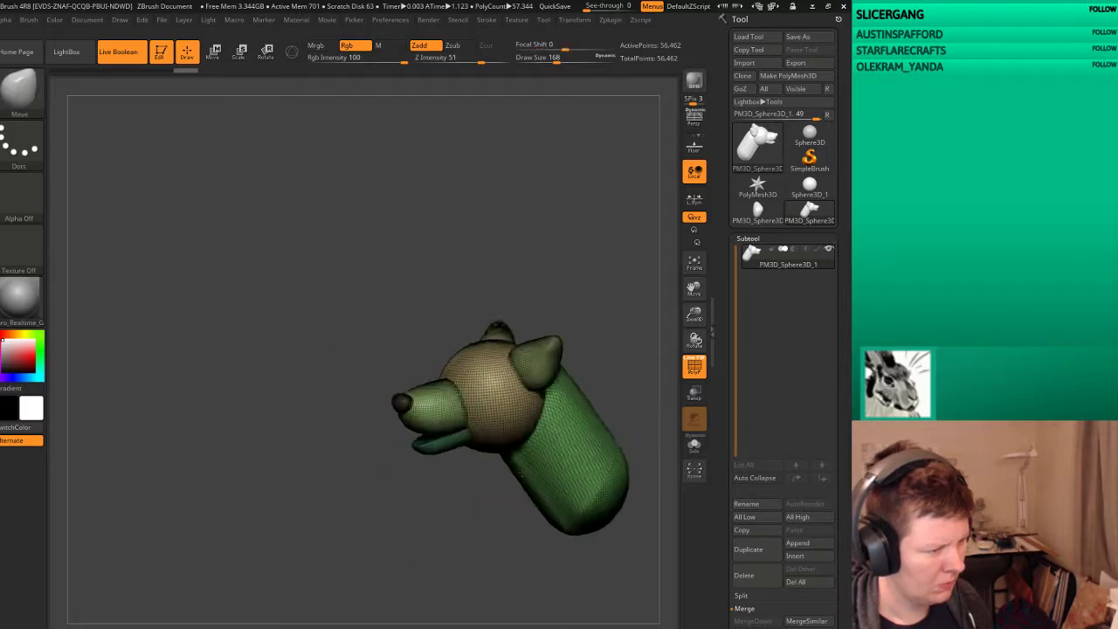
ctrl+shift+click(533, 349)
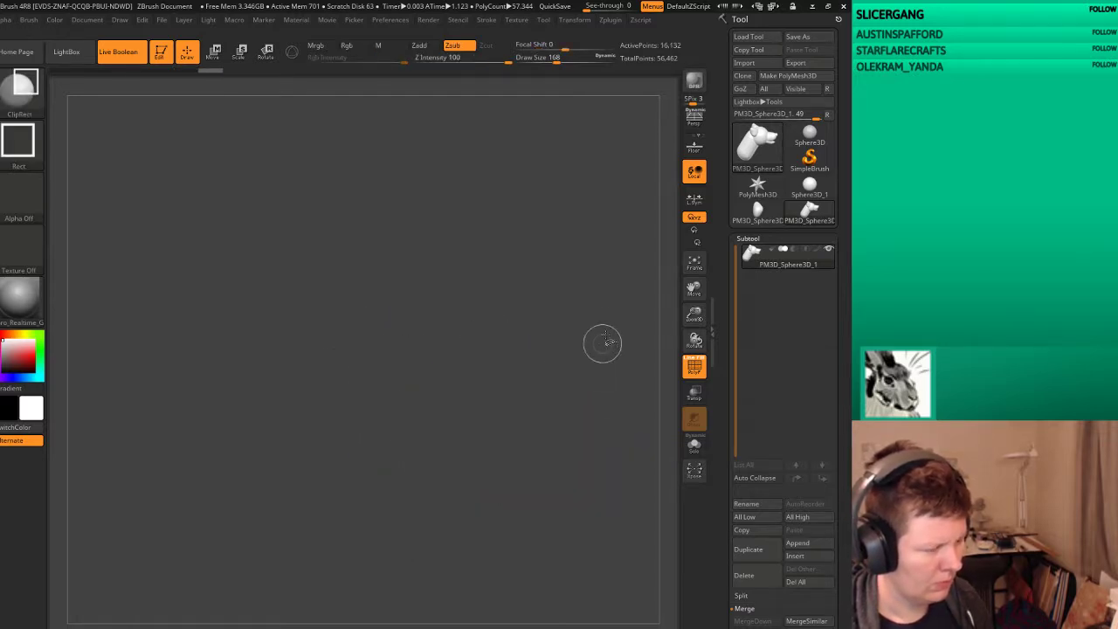
ctrl+shift+drag(587, 294, 602, 325)
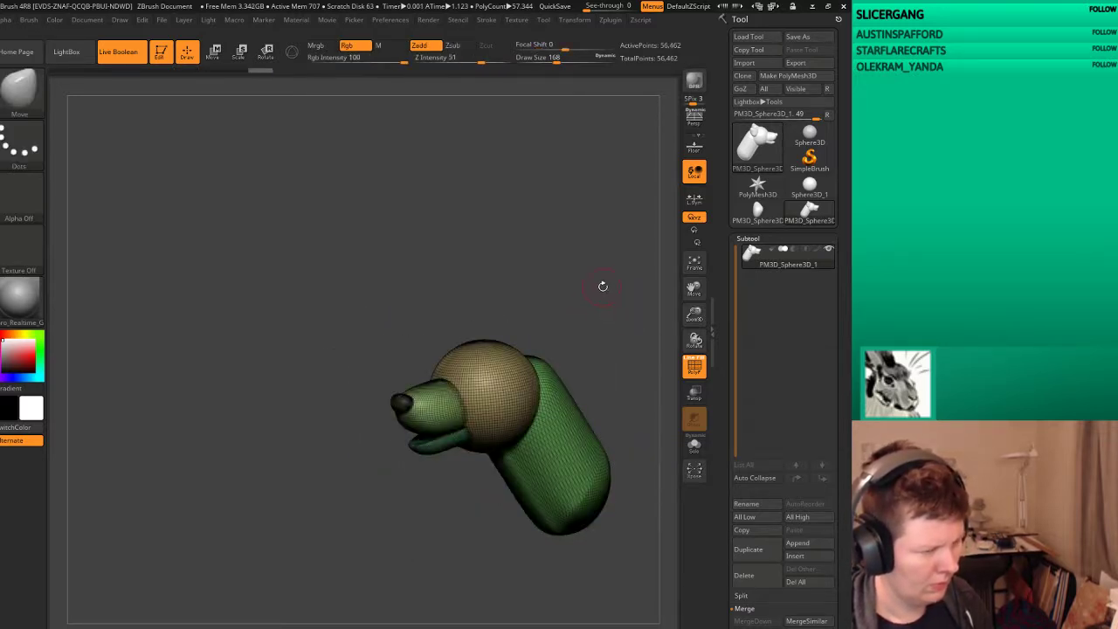
ctrl+click(602, 286)
ctrl+click(602, 287)
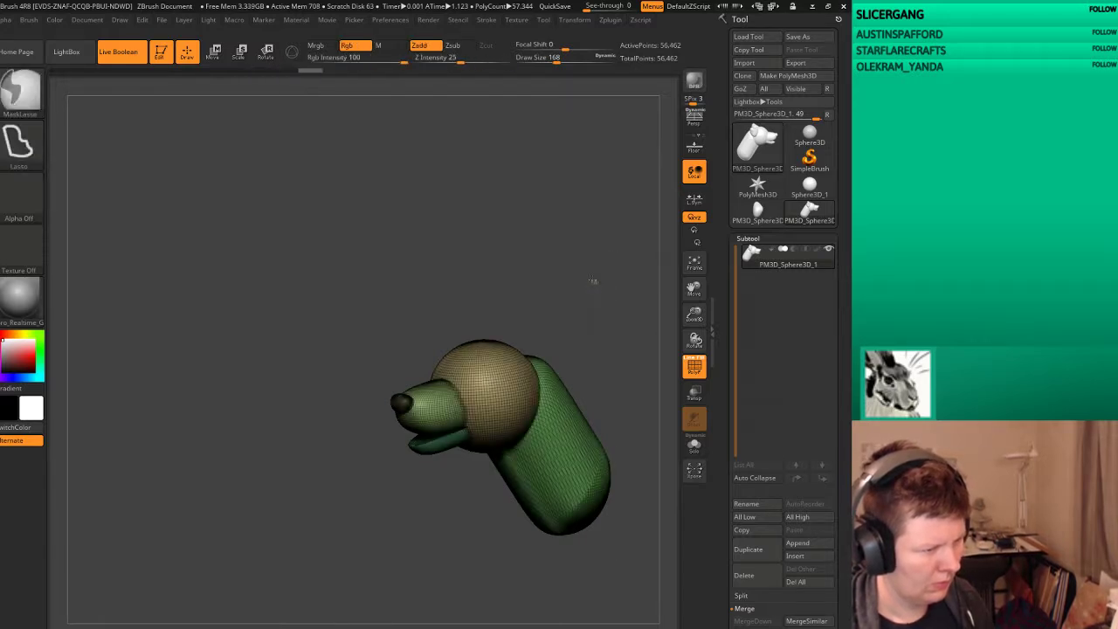
ctrl+click(592, 282)
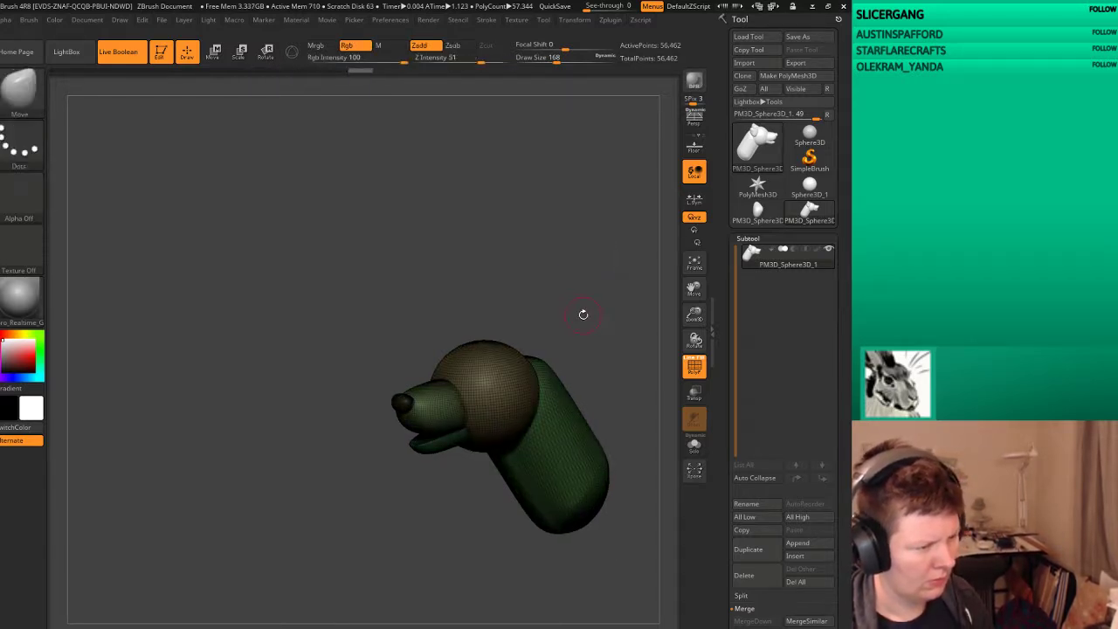
ctrl+click(581, 318)
ctrl+click(567, 330)
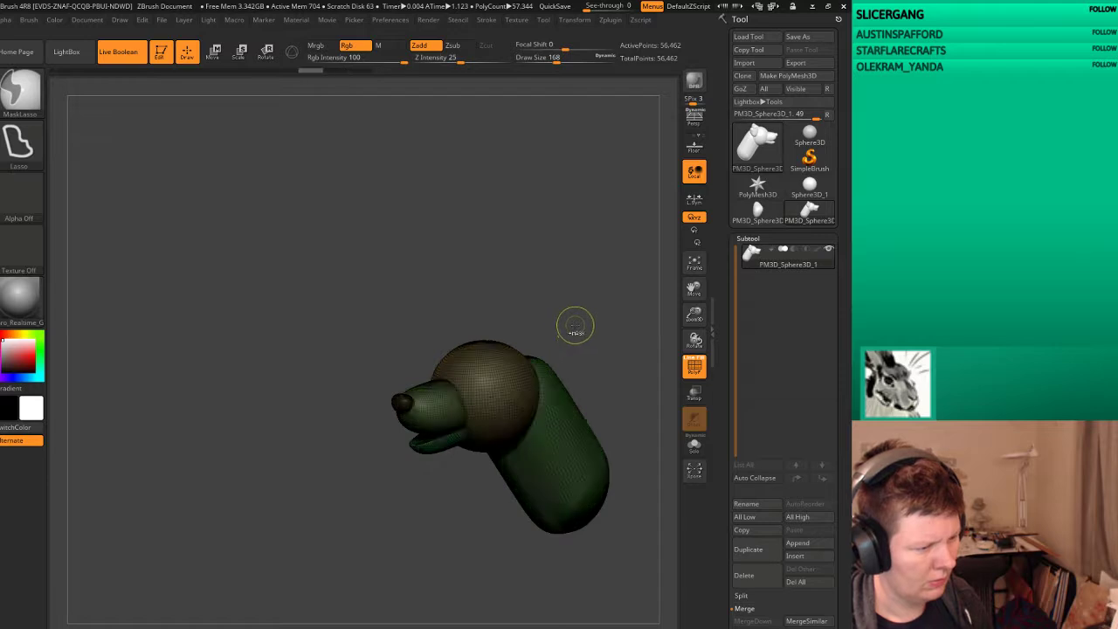
ctrl+click(574, 326)
ctrl+shift+click(576, 323)
ctrl+shift+click(577, 321)
Step: Unmask the model and push the top of the head into shape with an enlarged Move Elastic brush
ctrl+shift+click(579, 320)
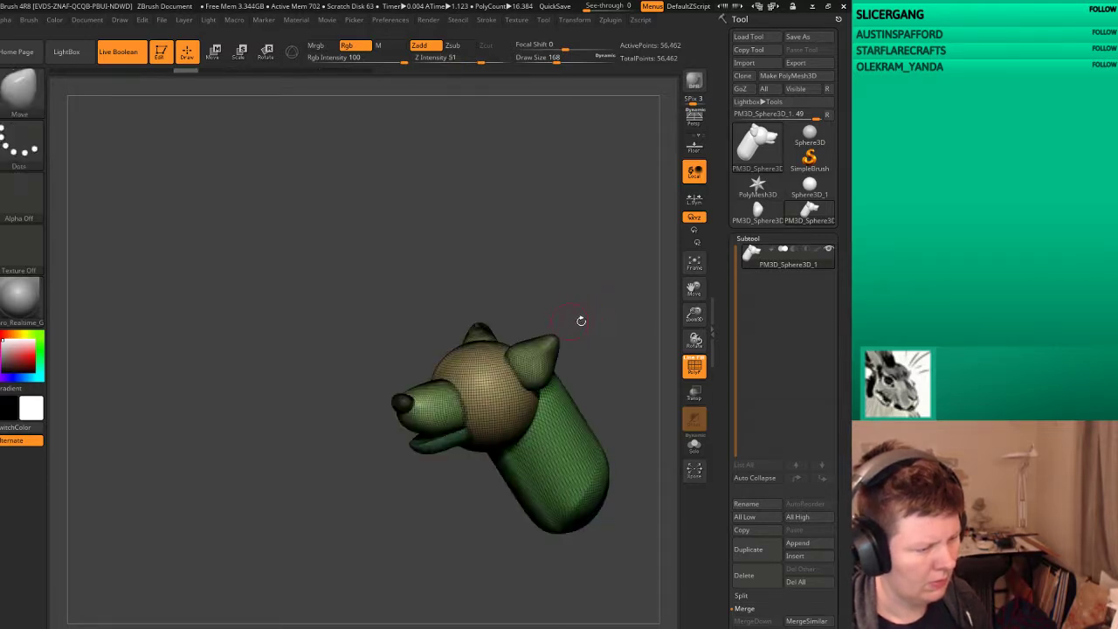
mouse_move(581, 321)
shift+mouse_down()
mouse_move(555, 285)
mouse_move(515, 294)
shift+mouse_up()
key(b)
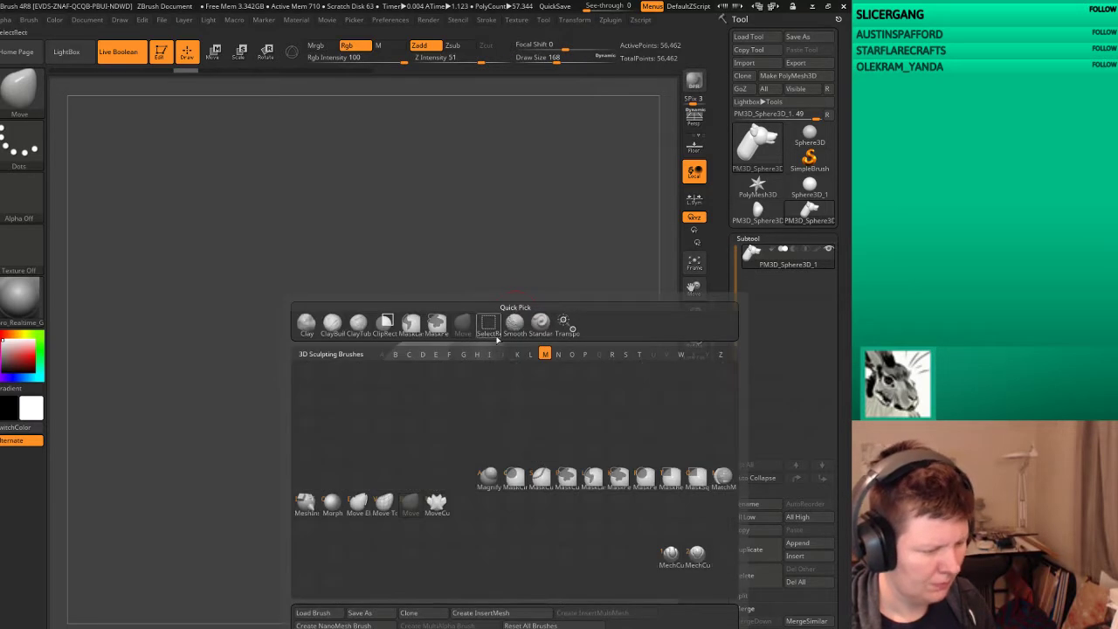
click(358, 502)
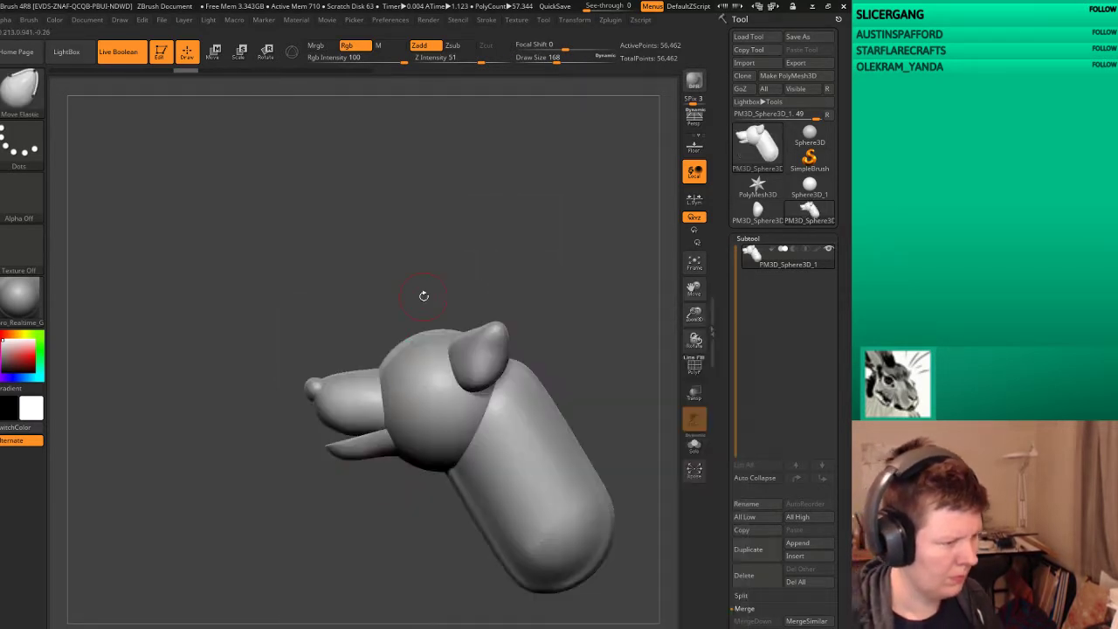
key(bracketright)
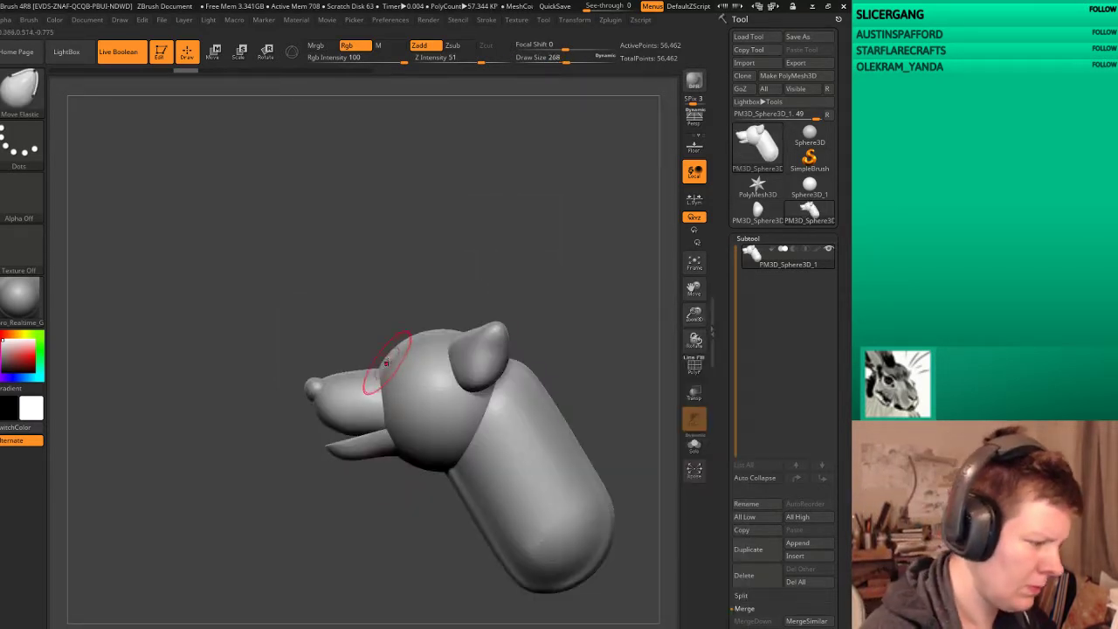
drag(563, 58, 570, 58)
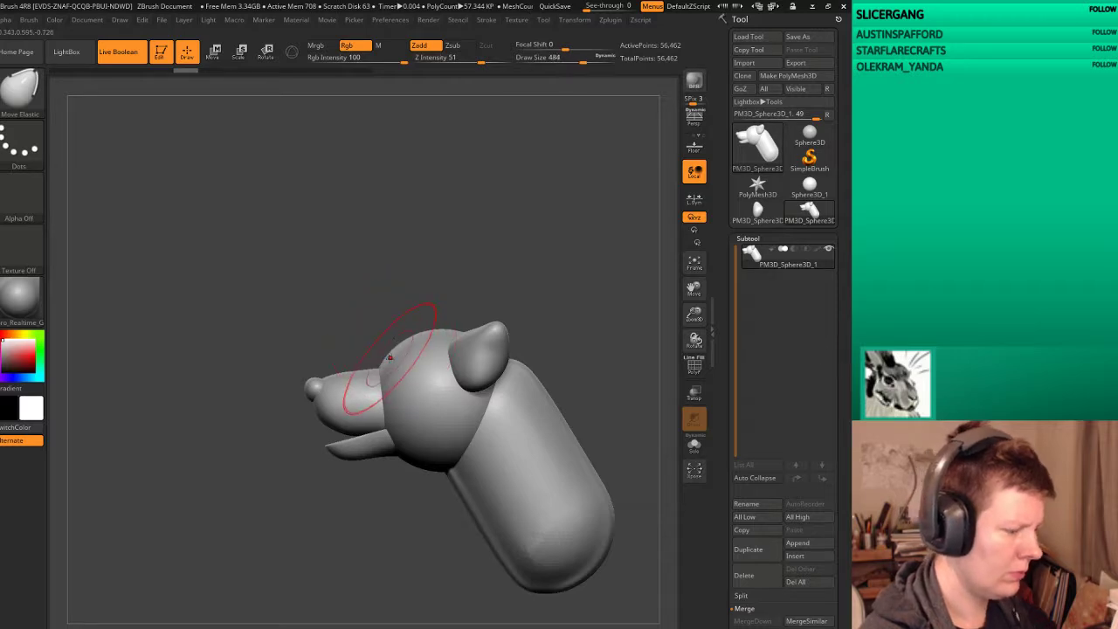
drag(363, 387, 402, 350)
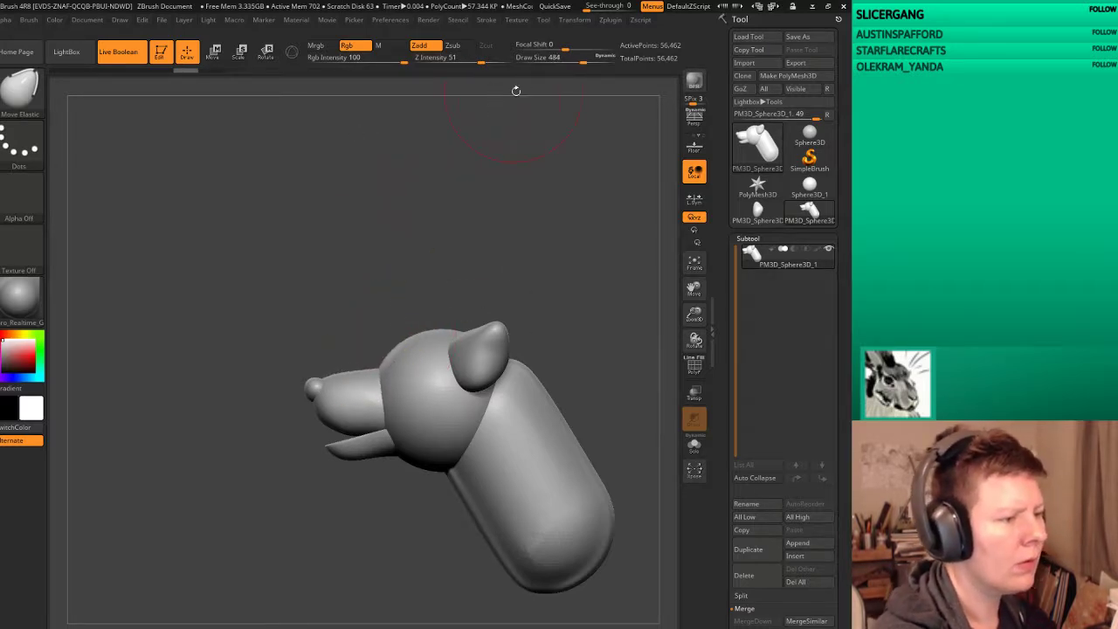
Step: Smooth the head with a larger brush, then isolate the snout so only it shows
mouse_move(581, 64)
mouse_down()
mouse_move(603, 59)
mouse_move(539, 85)
mouse_up()
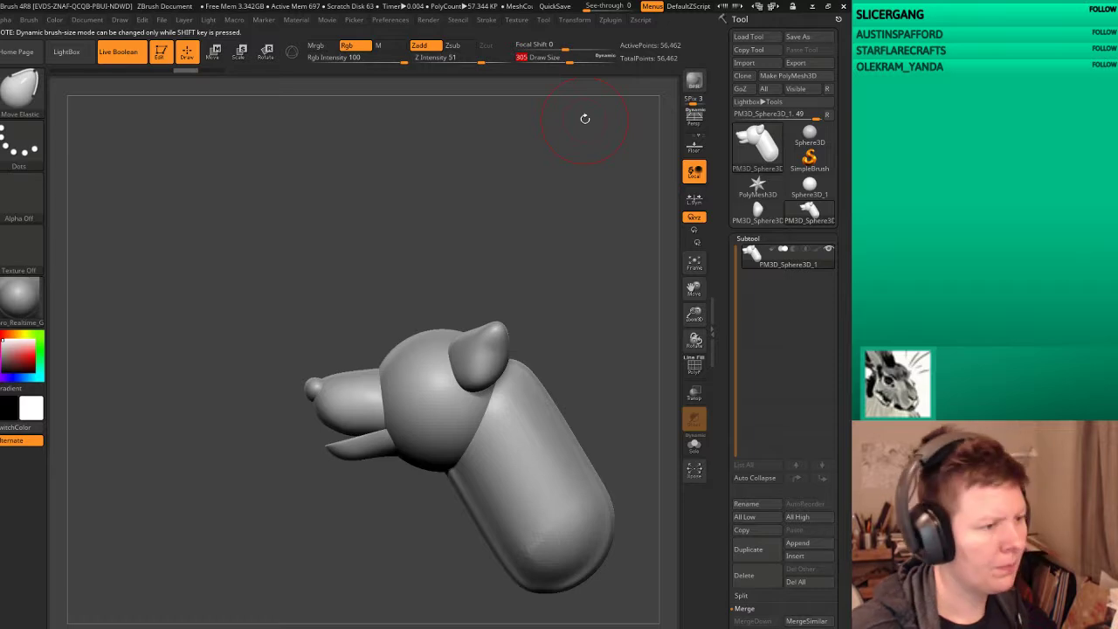
key(shift)
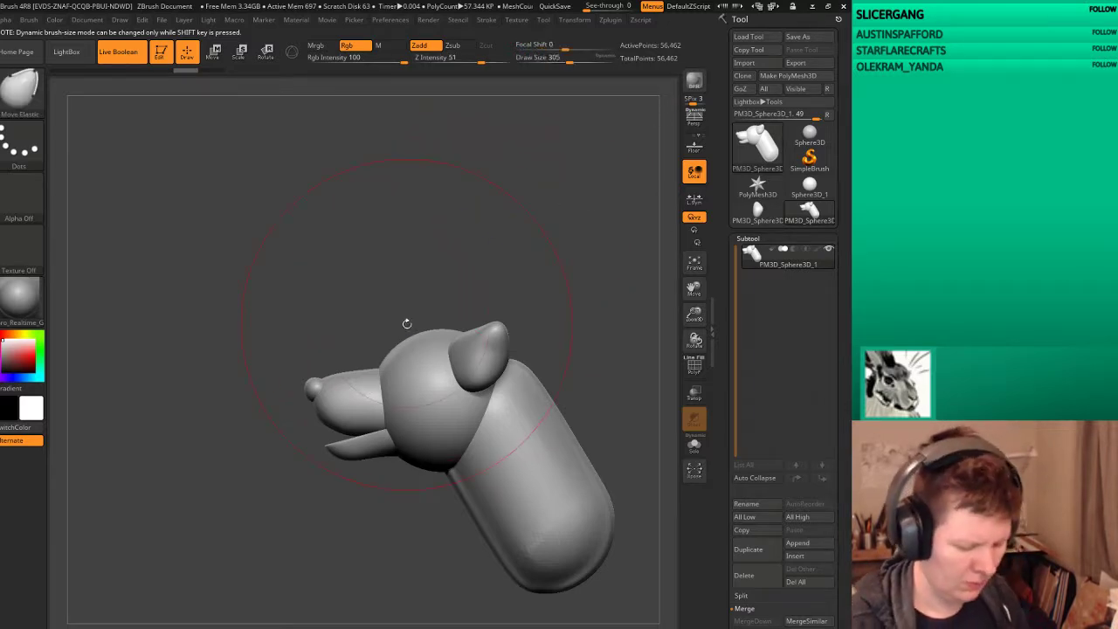
key(bracketleft)
key(bracketleft)
key(bracketleft)
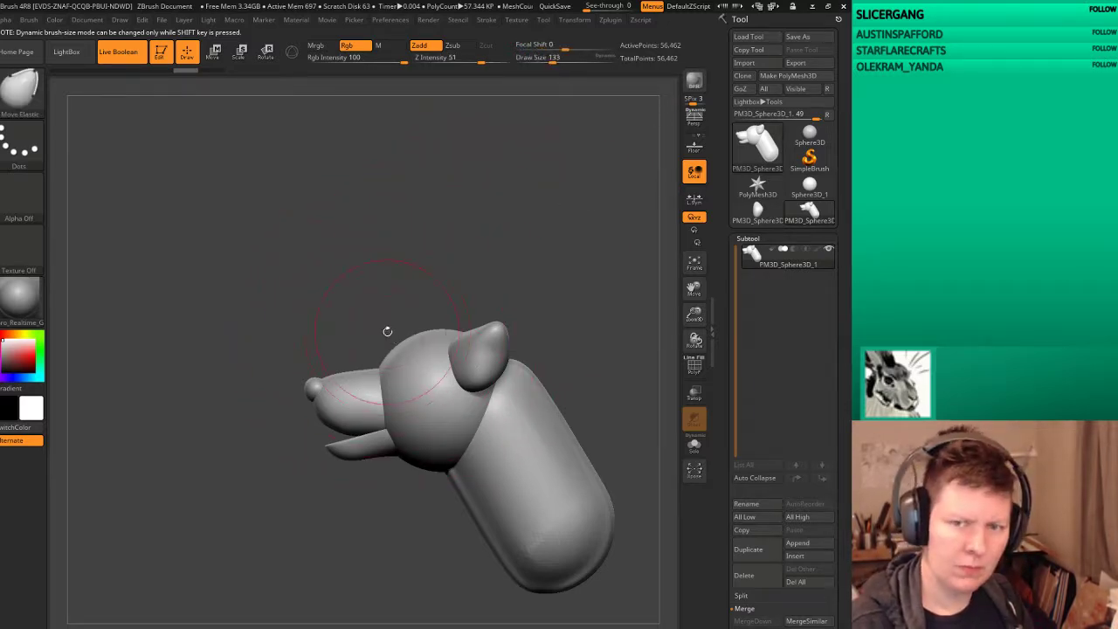
key(bracketleft)
key(bracketleft)
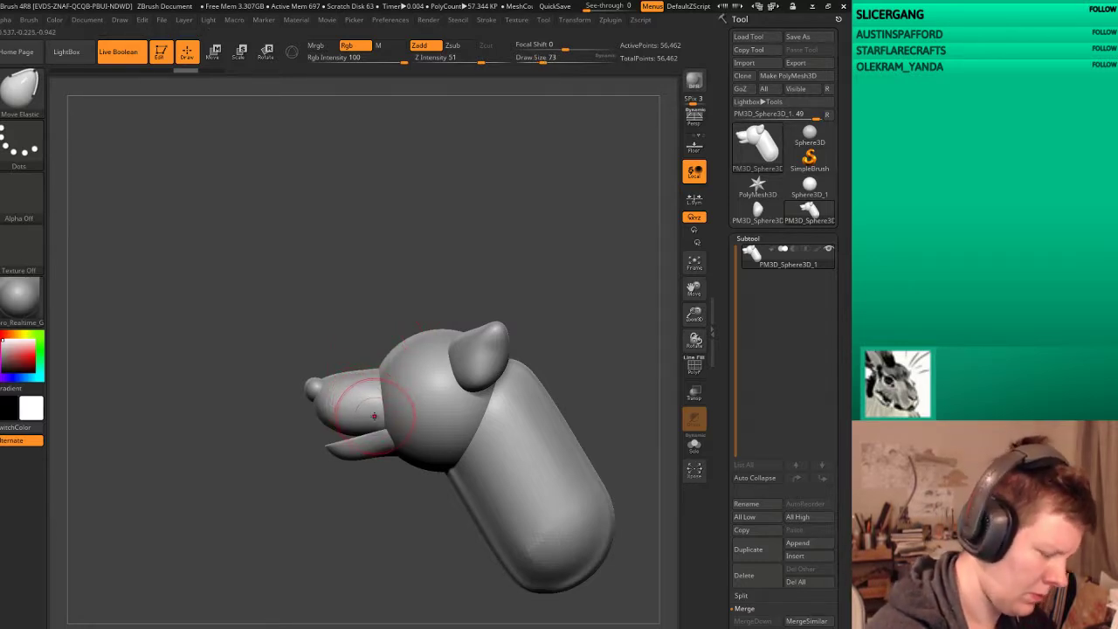
ctrl+shift+click(354, 395)
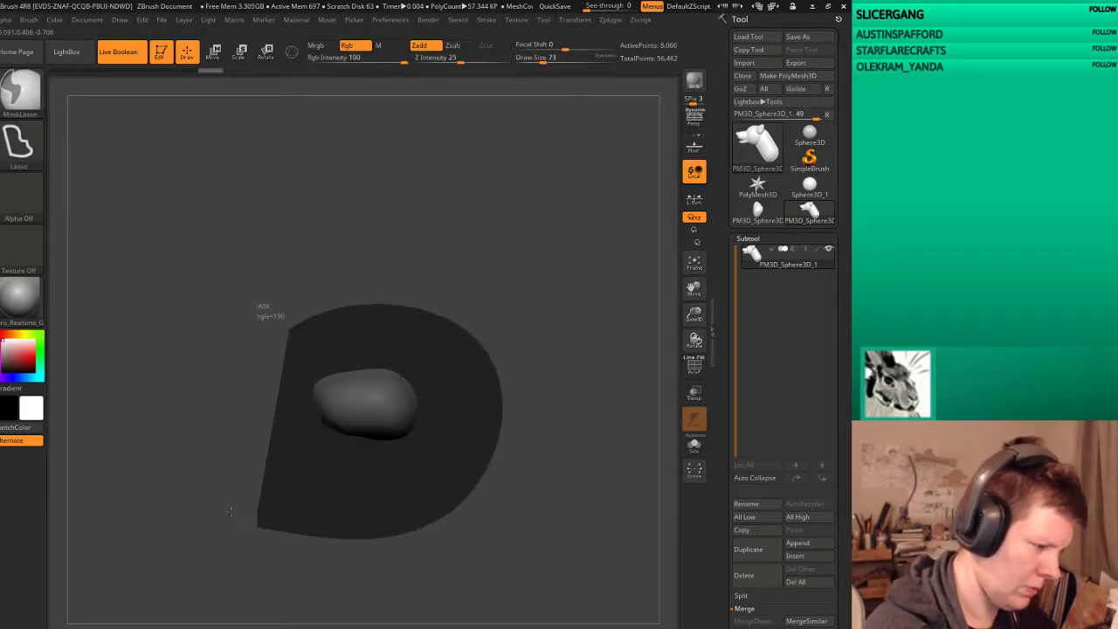
Step: Mask everything but the snout, set Z Intensity to 18, and lower the snout's top edge
ctrl+shift+click(533, 250)
ctrl+click(537, 248)
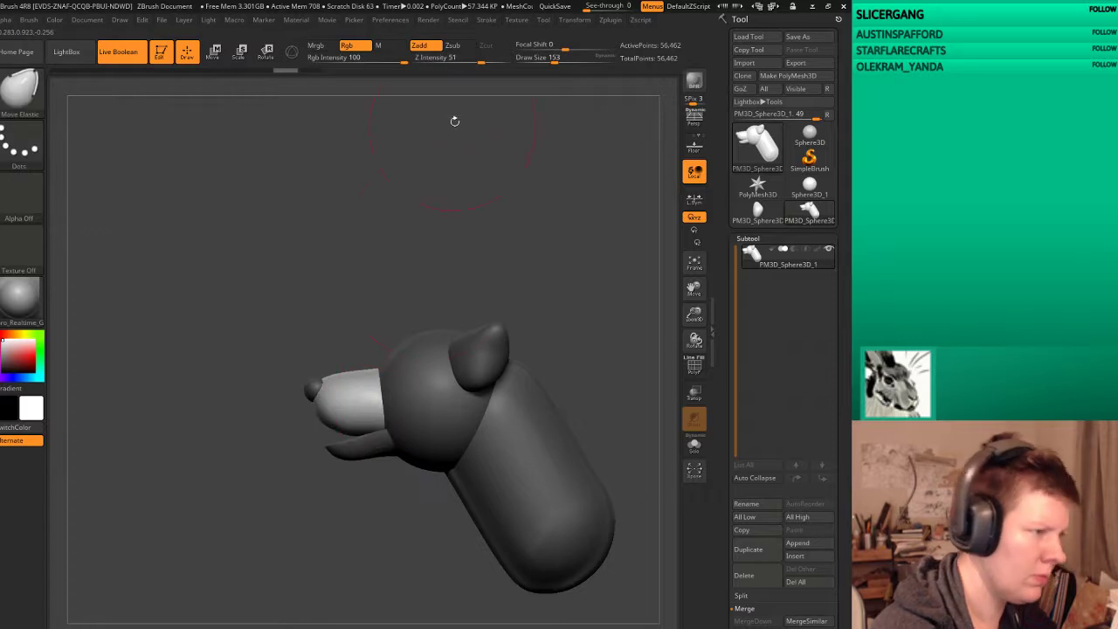
click(465, 63)
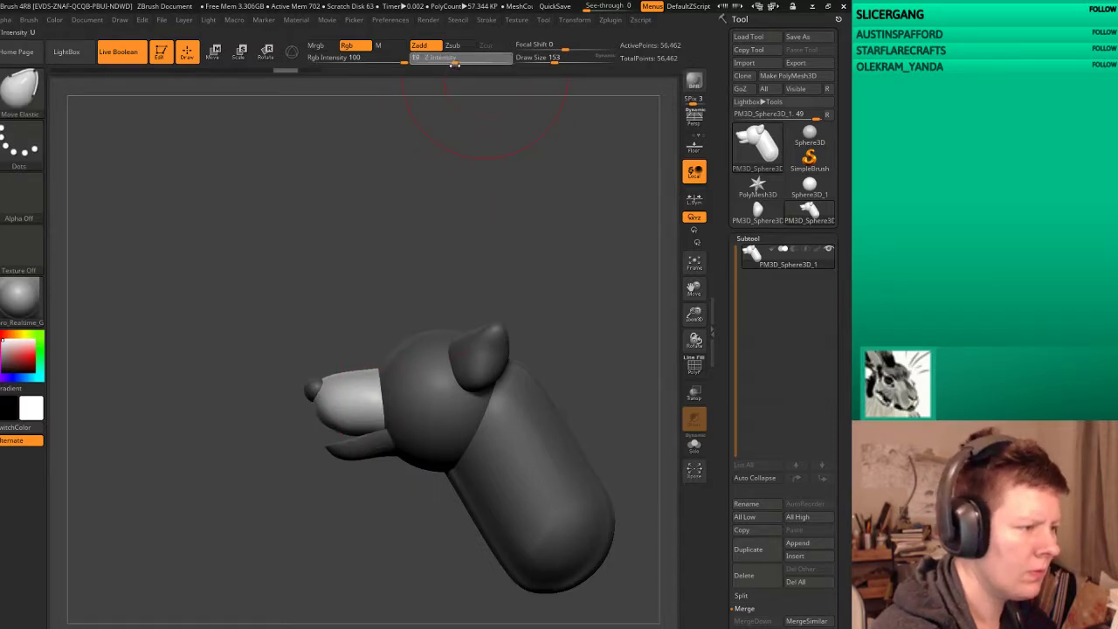
drag(455, 64, 452, 64)
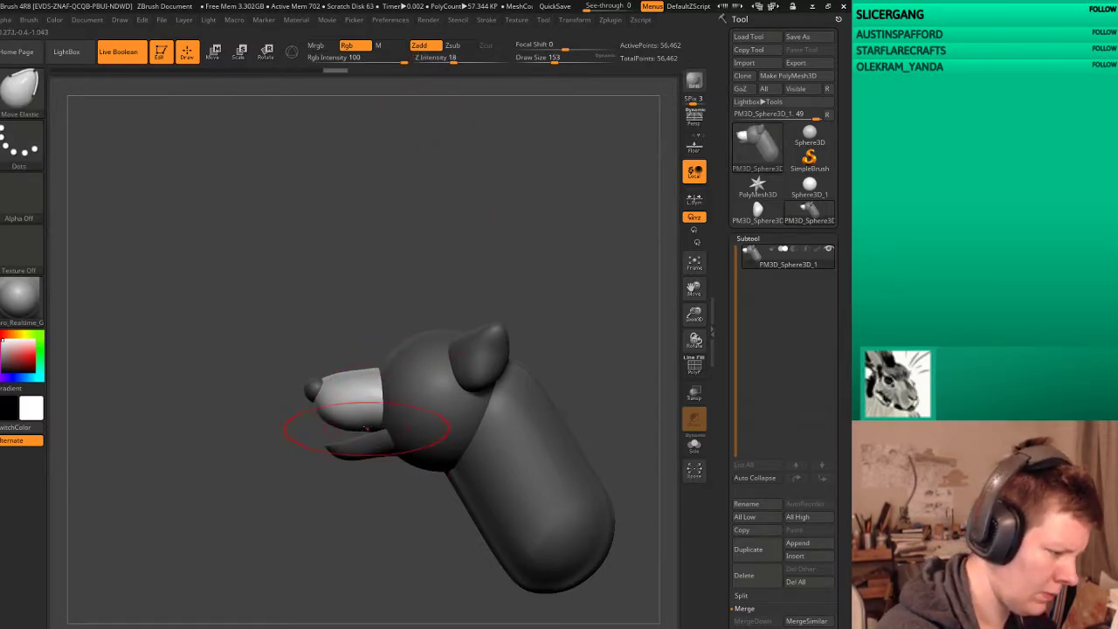
mouse_move(366, 428)
mouse_down()
mouse_move(369, 375)
mouse_move(350, 389)
mouse_up()
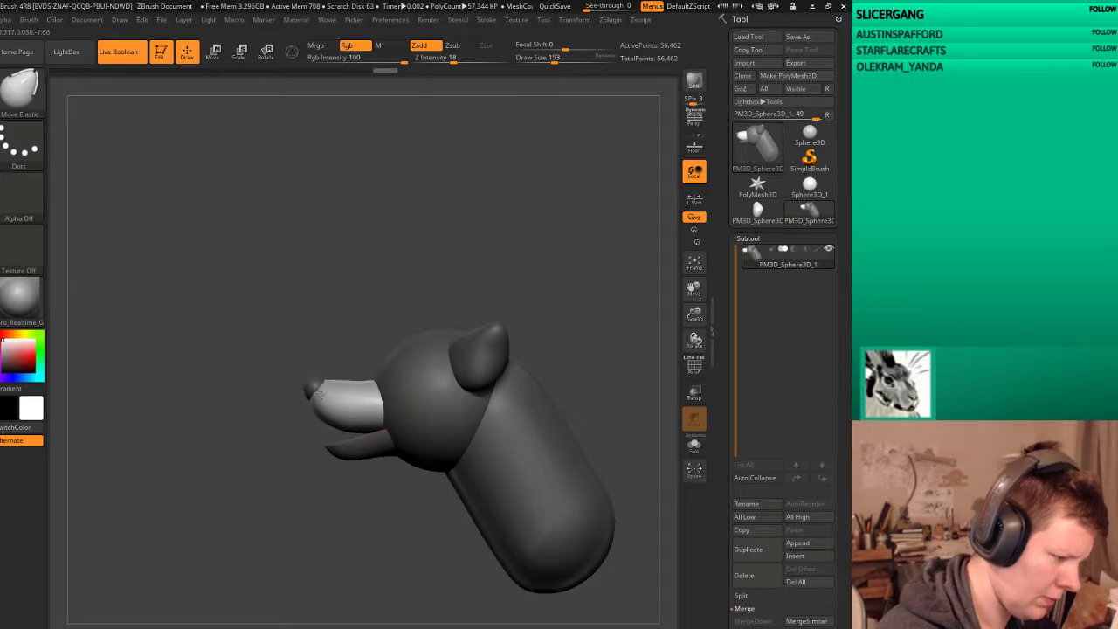
Step: Clear the mask and smooth the head surface and the back of the neck
ctrl+drag(414, 323, 499, 262)
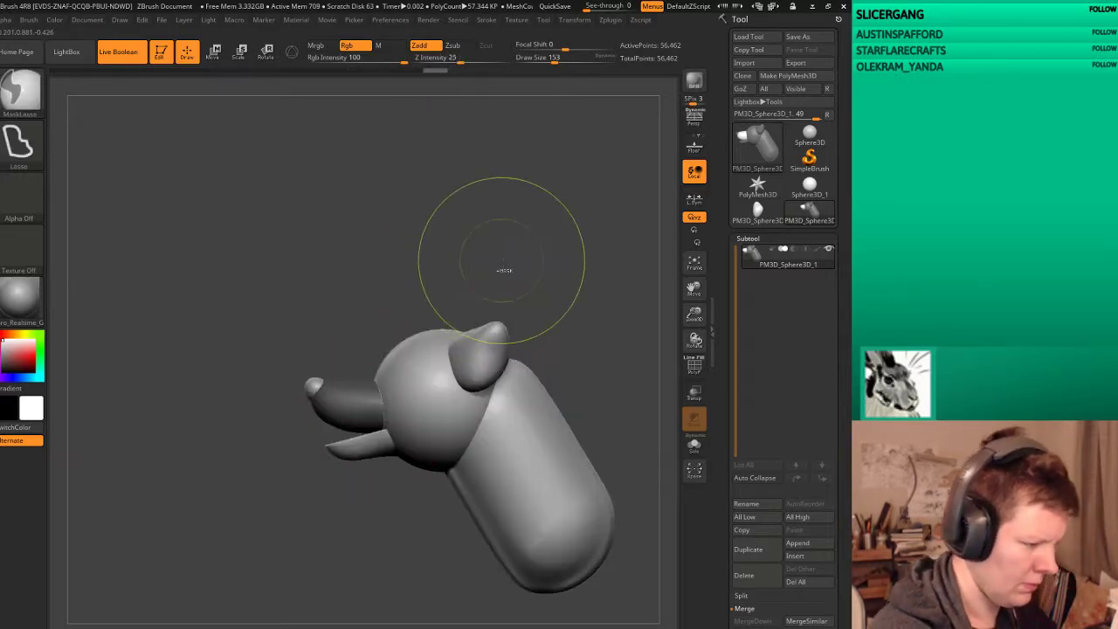
drag(431, 333, 455, 349)
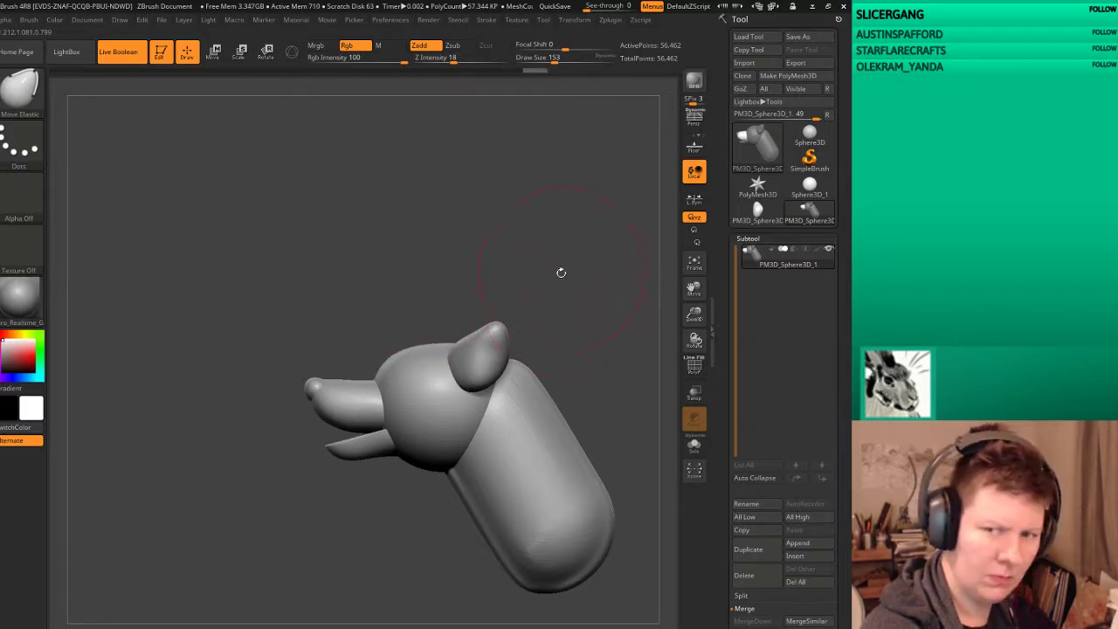
drag(528, 378, 570, 446)
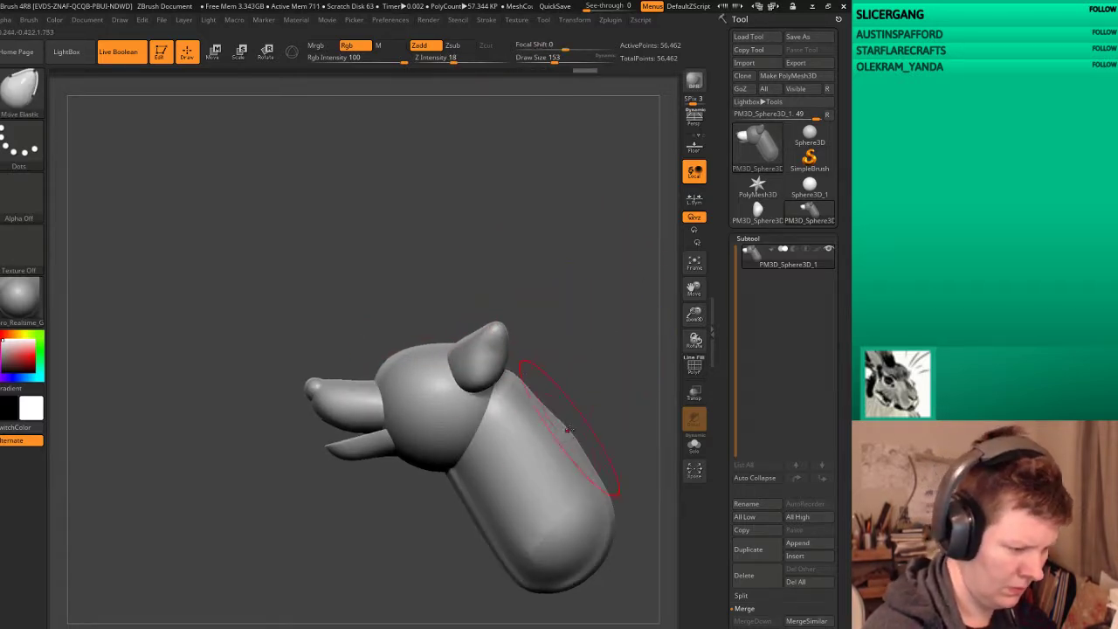
Step: Rotate to face the dog and deepen the mouth into a cavity with a defined lip
drag(630, 393, 499, 387)
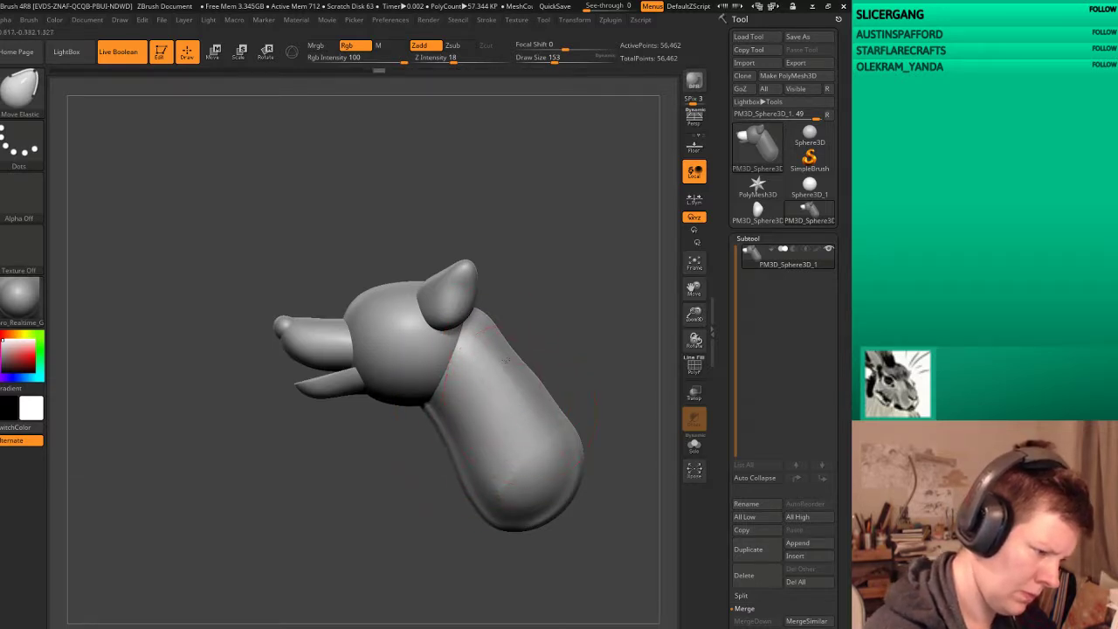
drag(603, 384, 607, 308)
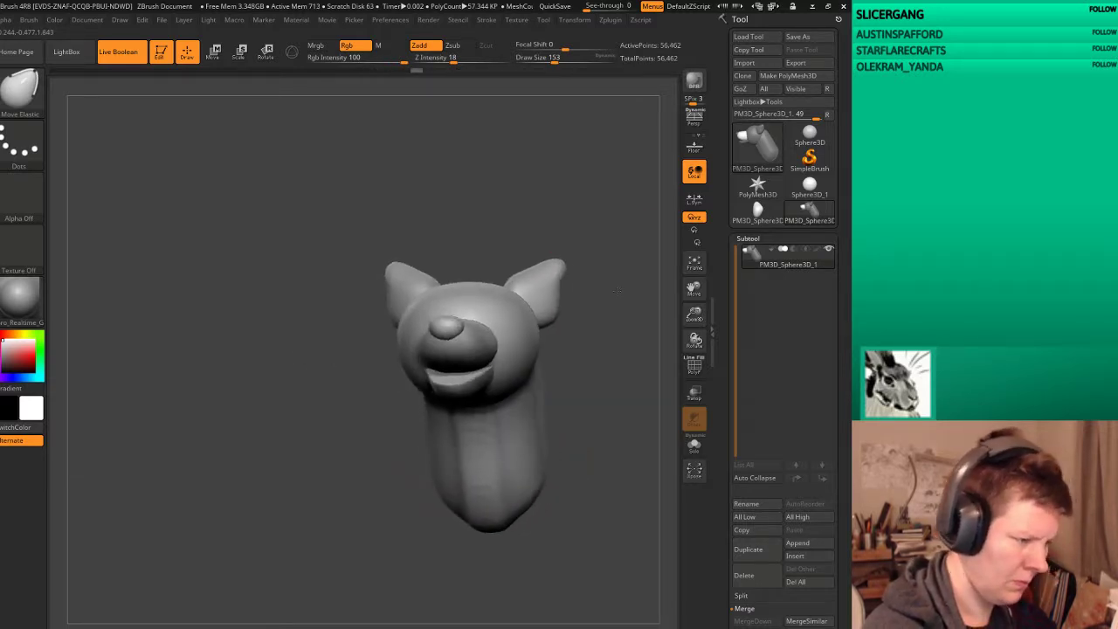
mouse_move(512, 366)
mouse_down()
mouse_move(410, 375)
mouse_move(524, 376)
mouse_up()
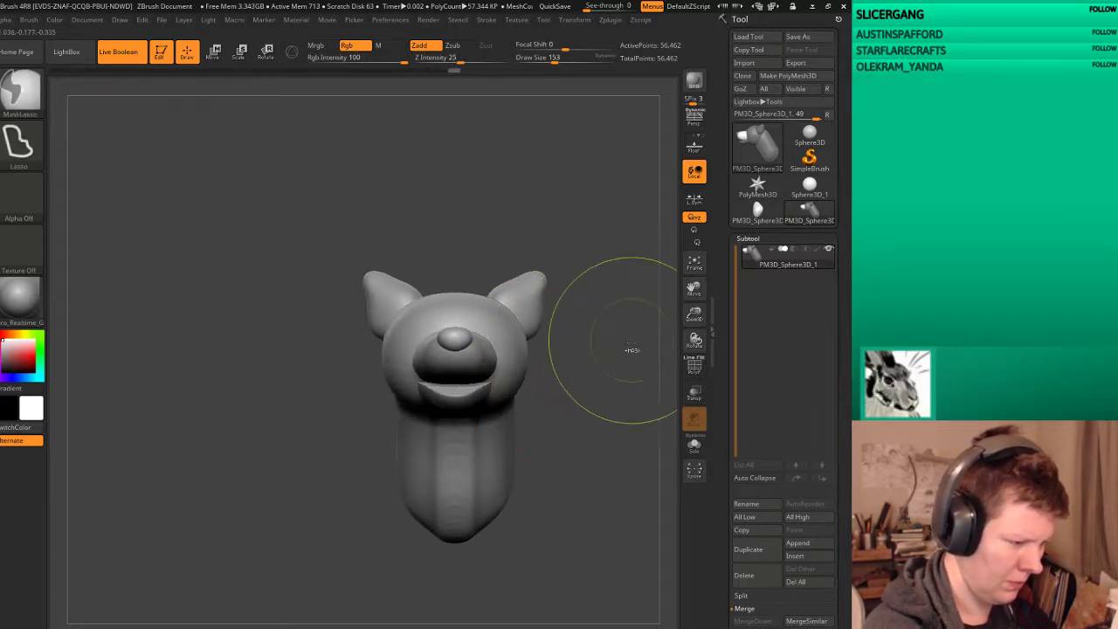
mouse_move(617, 370)
mouse_down()
mouse_move(567, 385)
mouse_move(587, 399)
mouse_up()
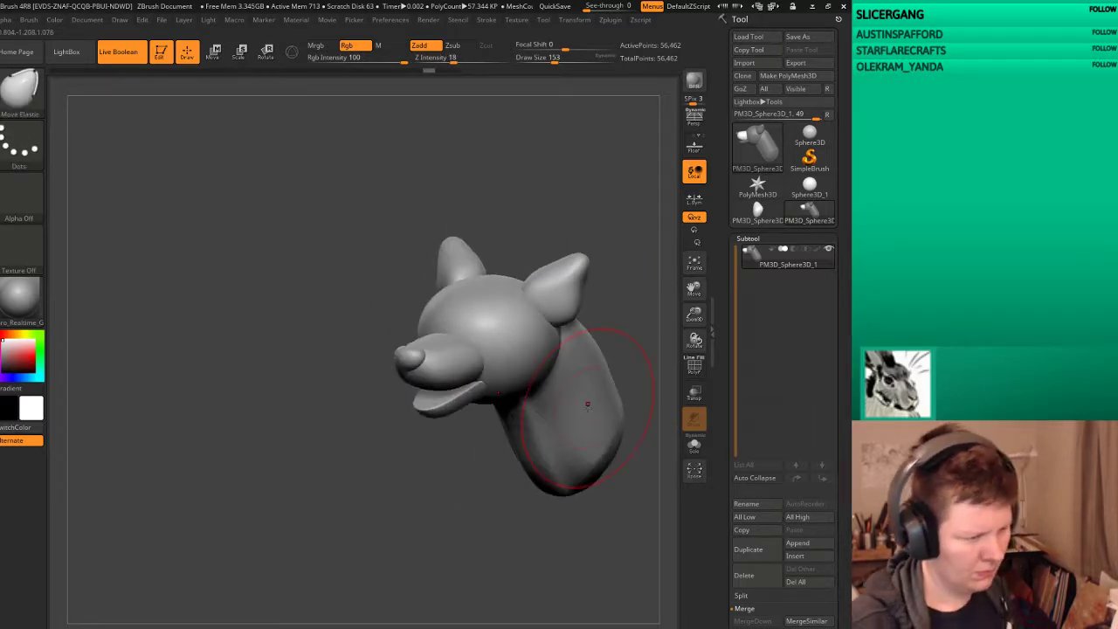
drag(809, 606, 764, 410)
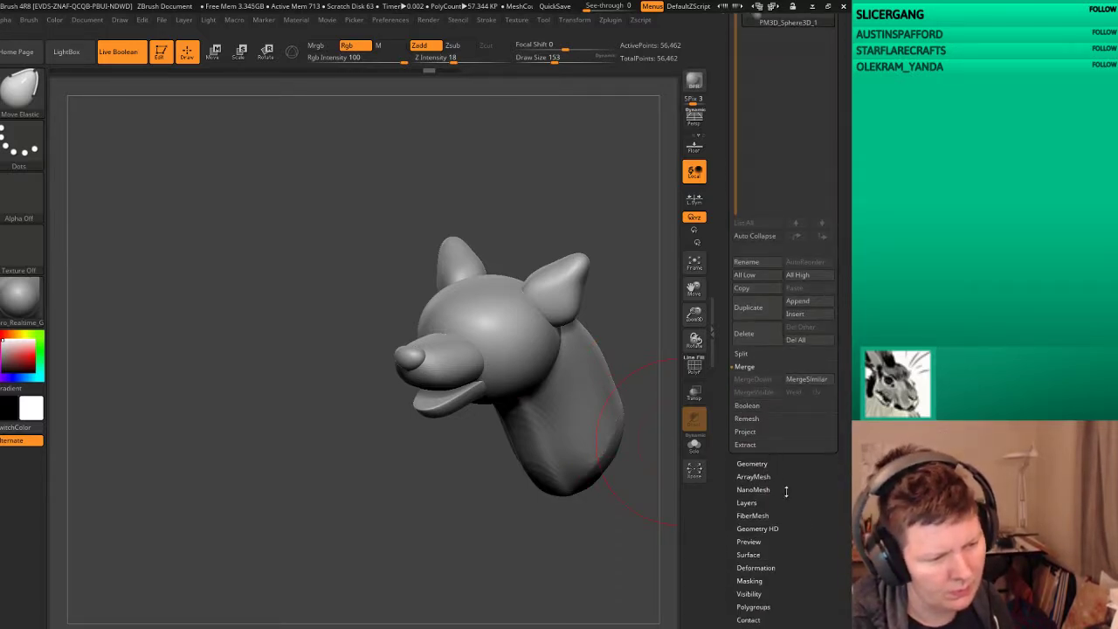
Step: DynaMesh the dog model at Resolution 128, then smooth and check it front and back
click(802, 528)
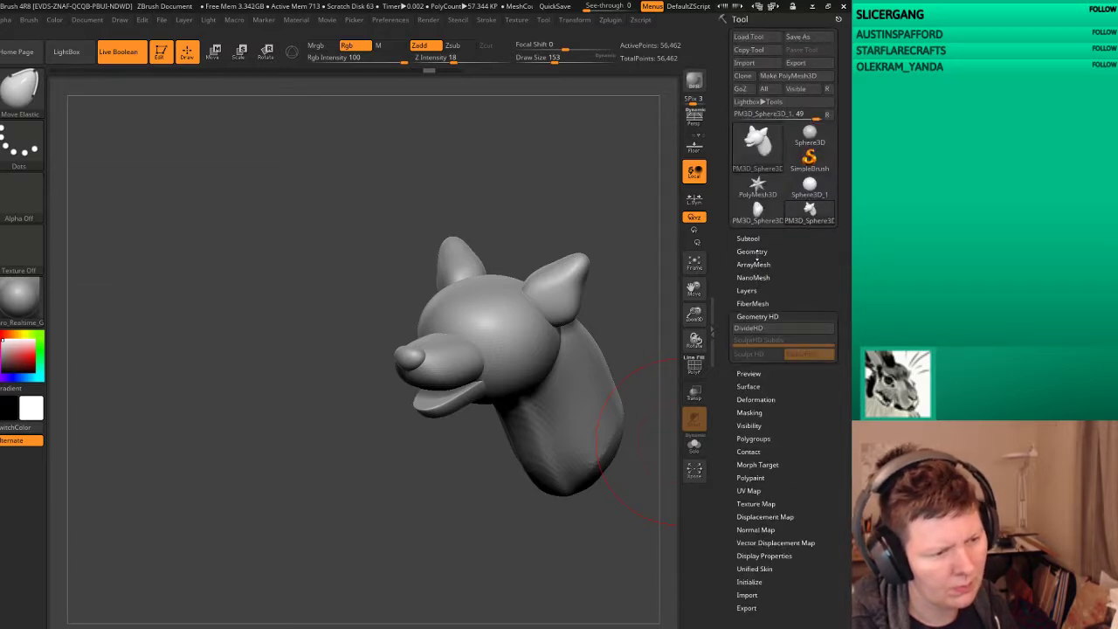
click(754, 252)
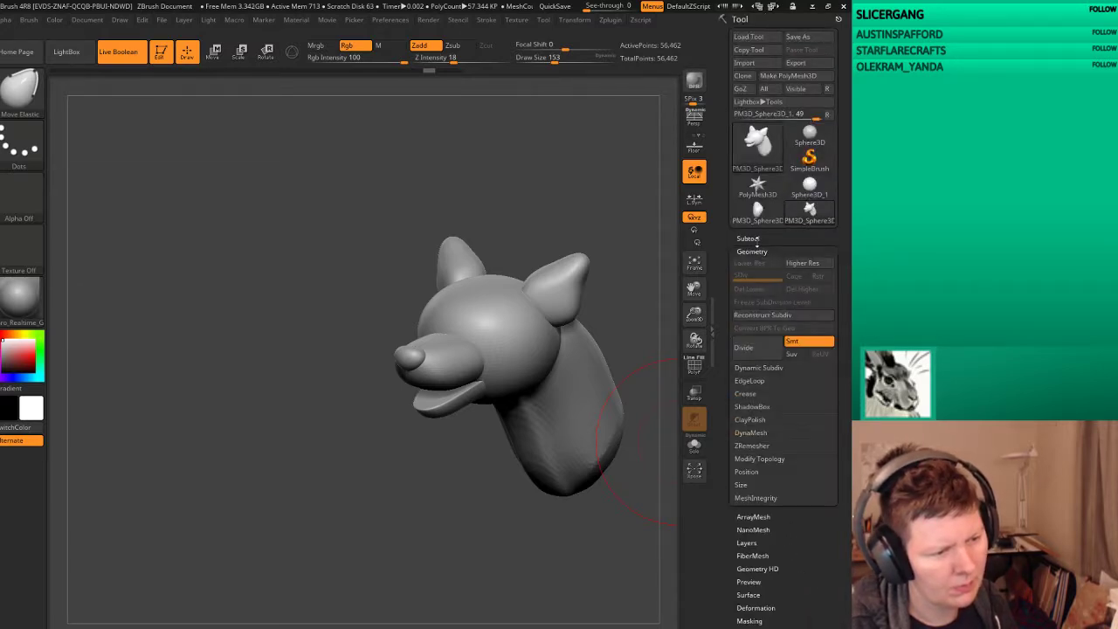
click(745, 435)
click(755, 453)
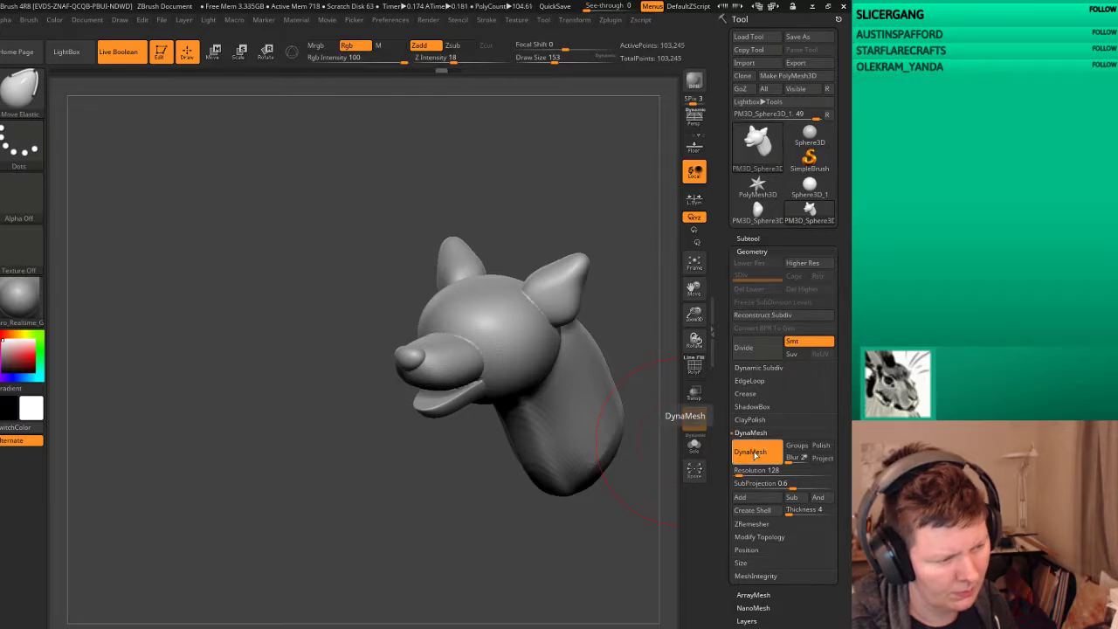
key(shift)
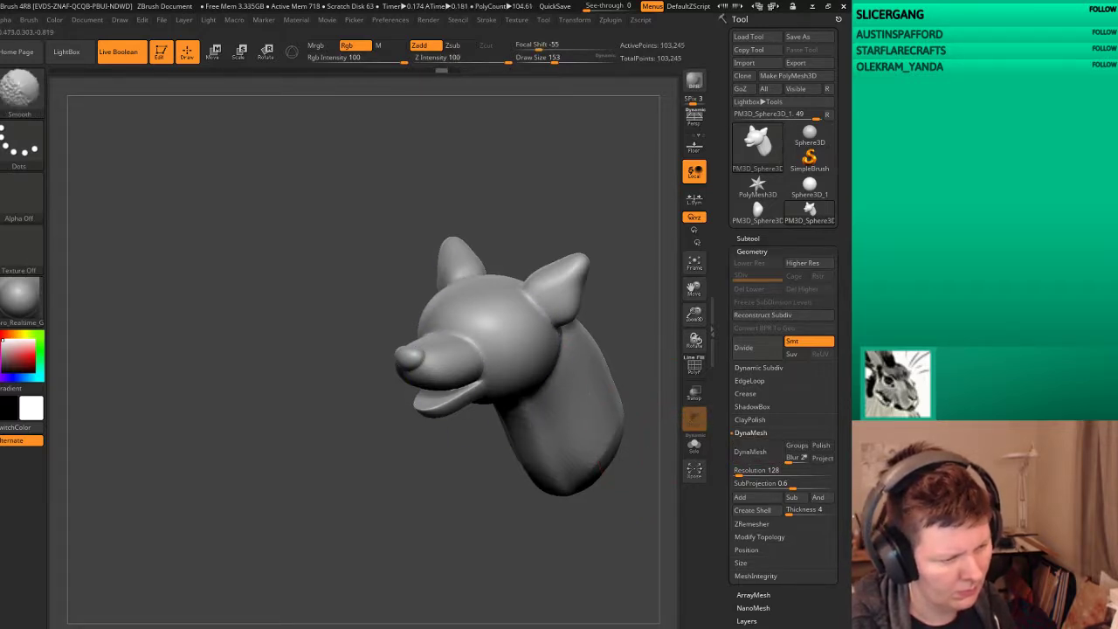
mouse_move(542, 210)
mouse_down()
mouse_move(616, 203)
mouse_move(567, 213)
mouse_up()
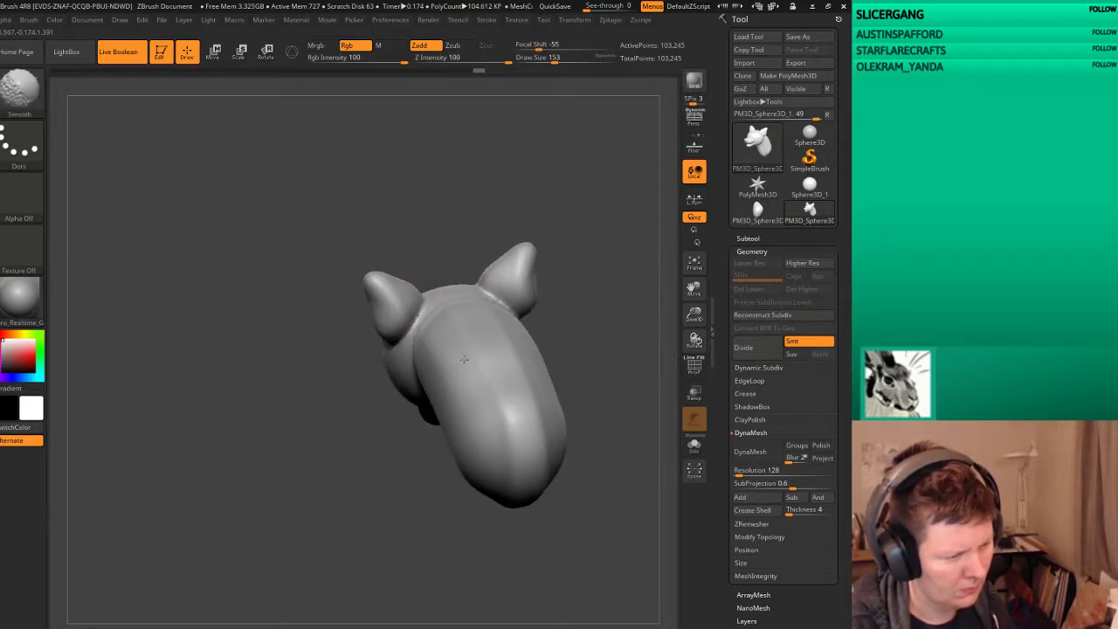
mouse_move(622, 374)
shift+mouse_down()
mouse_move(634, 392)
mouse_move(612, 420)
shift+mouse_up()
click(753, 525)
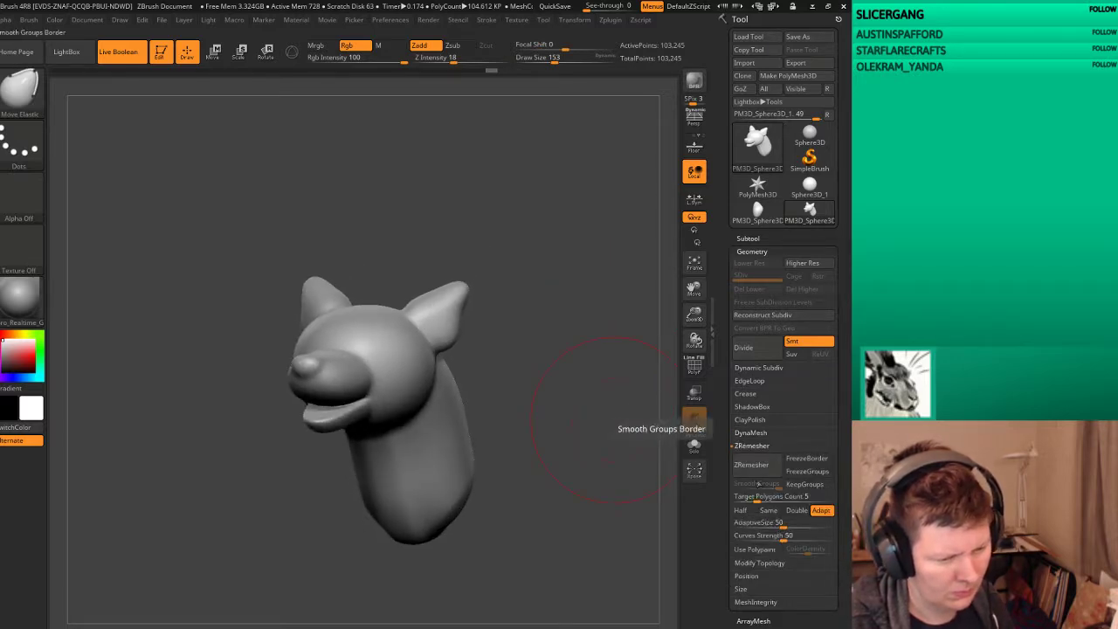
Step: Run ZRemesher, abort it, and rerun with Half enabled to lower the polygon count
click(748, 465)
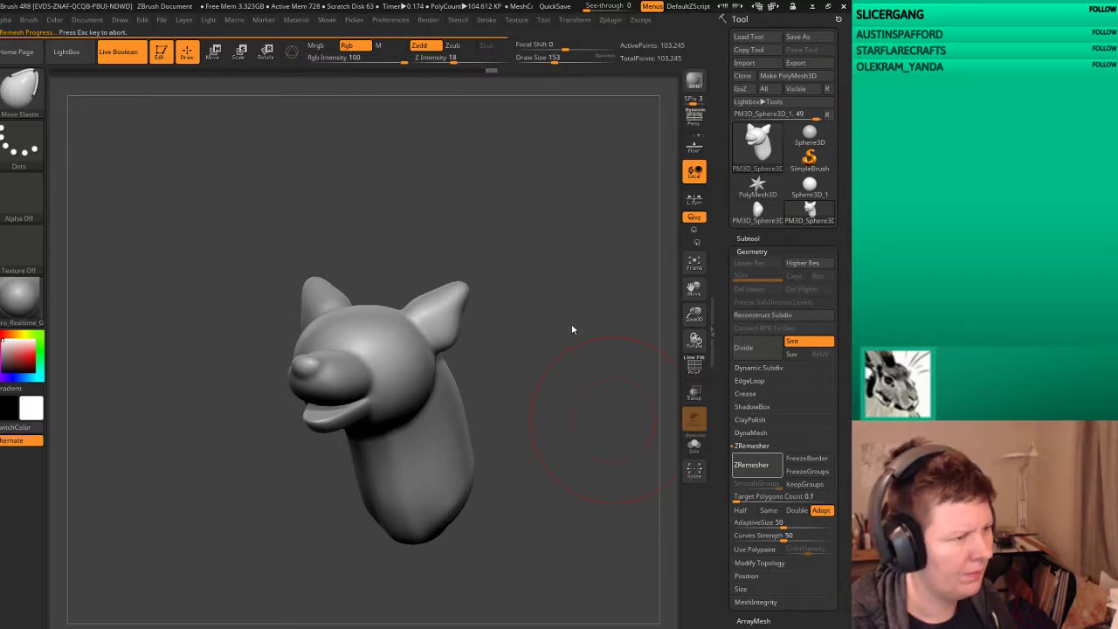
key(Escape)
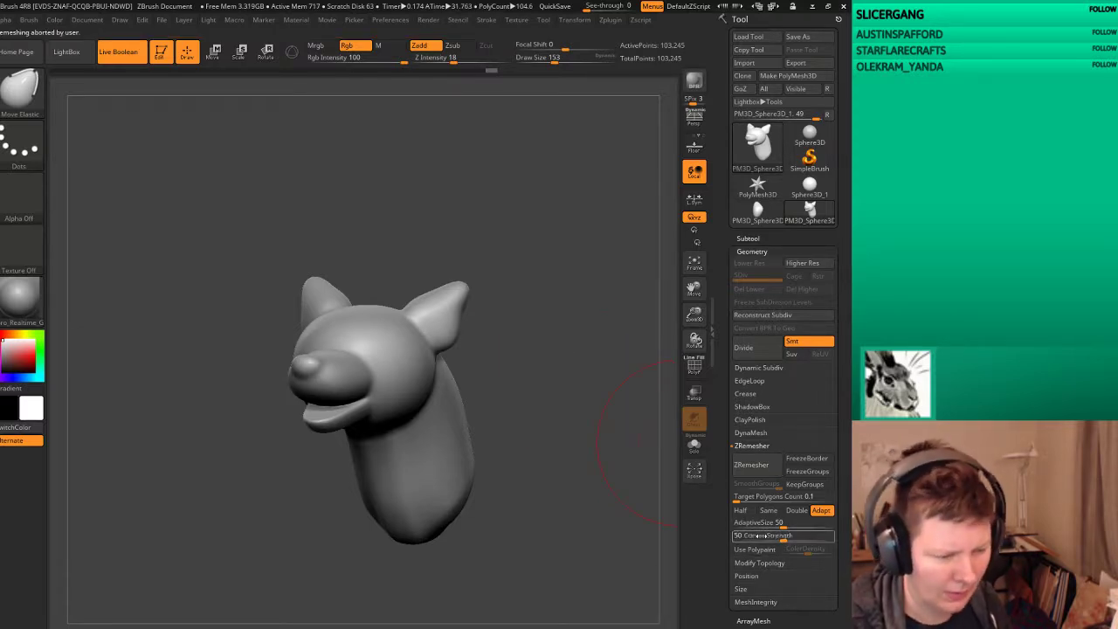
click(741, 510)
click(752, 464)
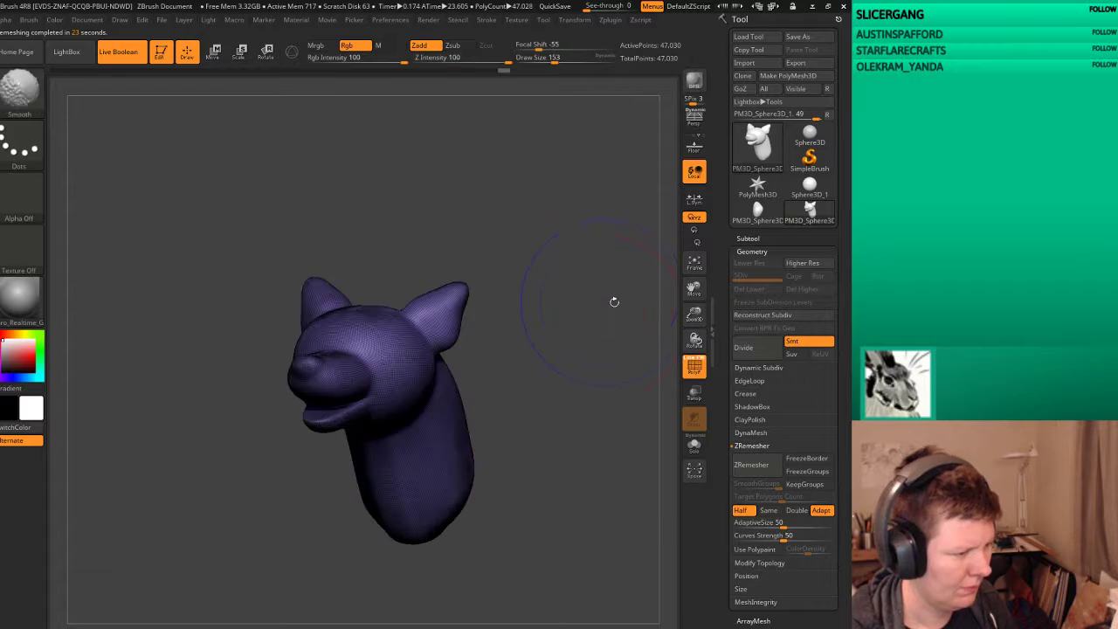
Step: Set AdaptiveSize to 50, rerun ZRemesher and turn Half off, leaving a 692-point mesh
click(760, 523)
key(Return)
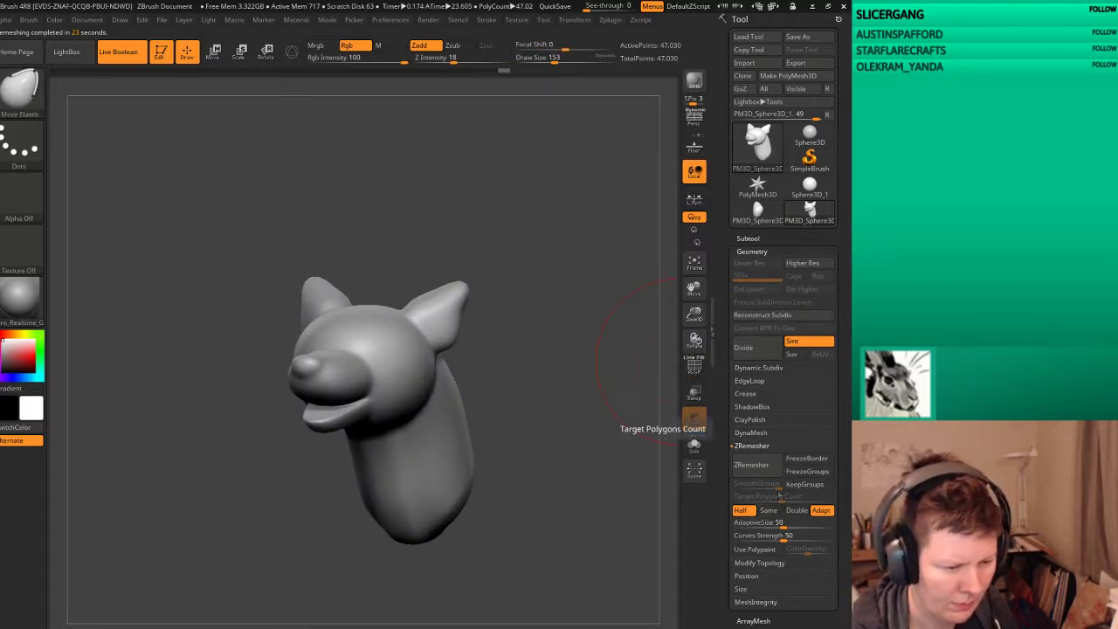
click(763, 466)
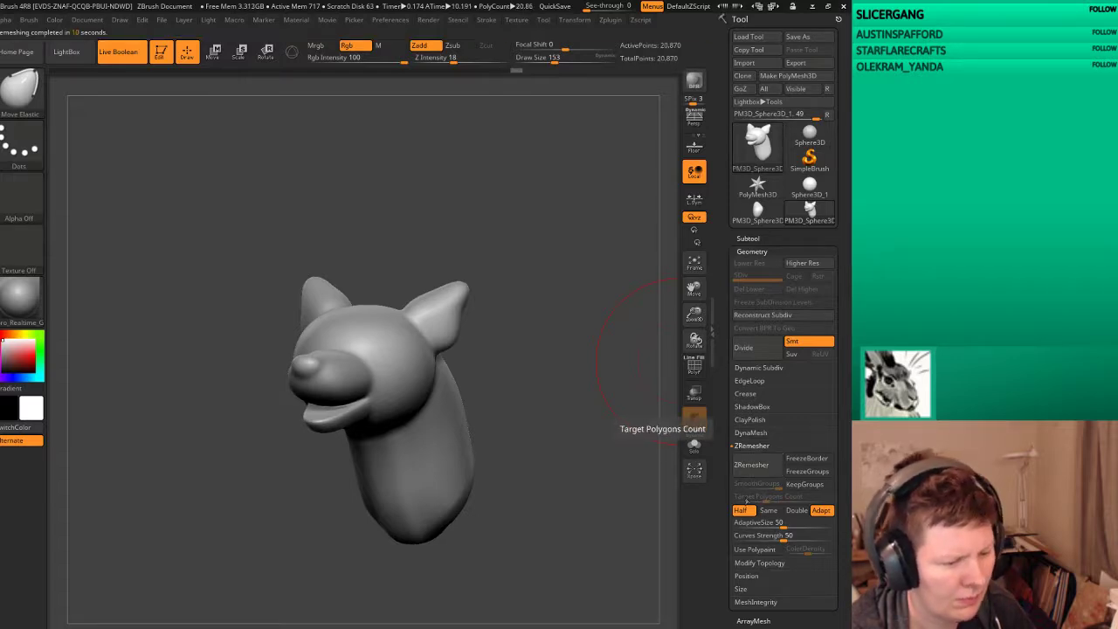
click(740, 512)
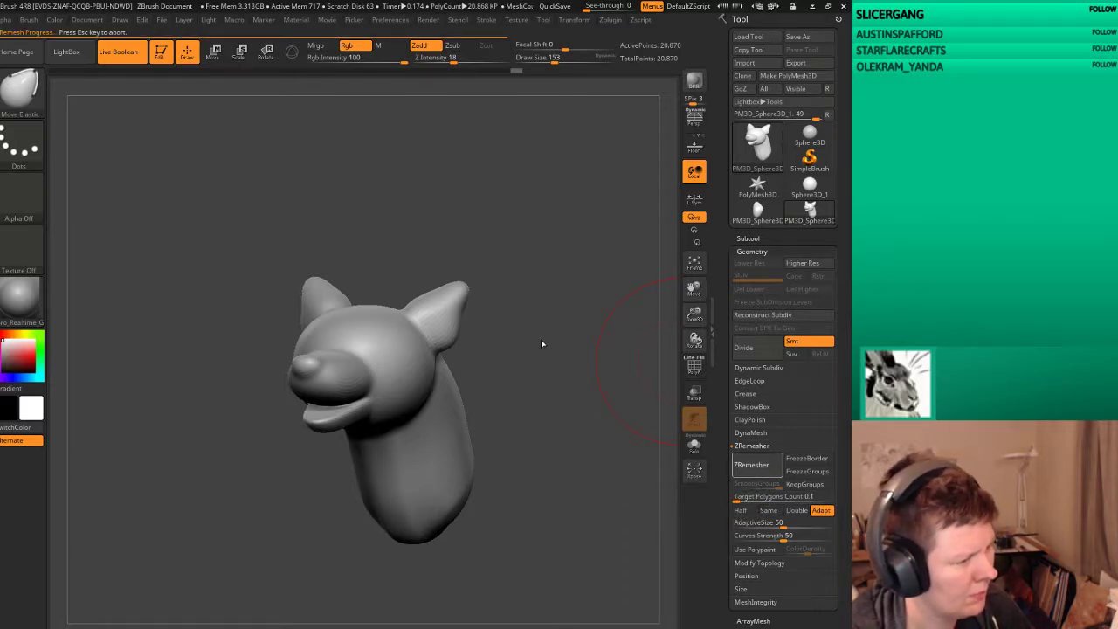
drag(591, 373, 674, 361)
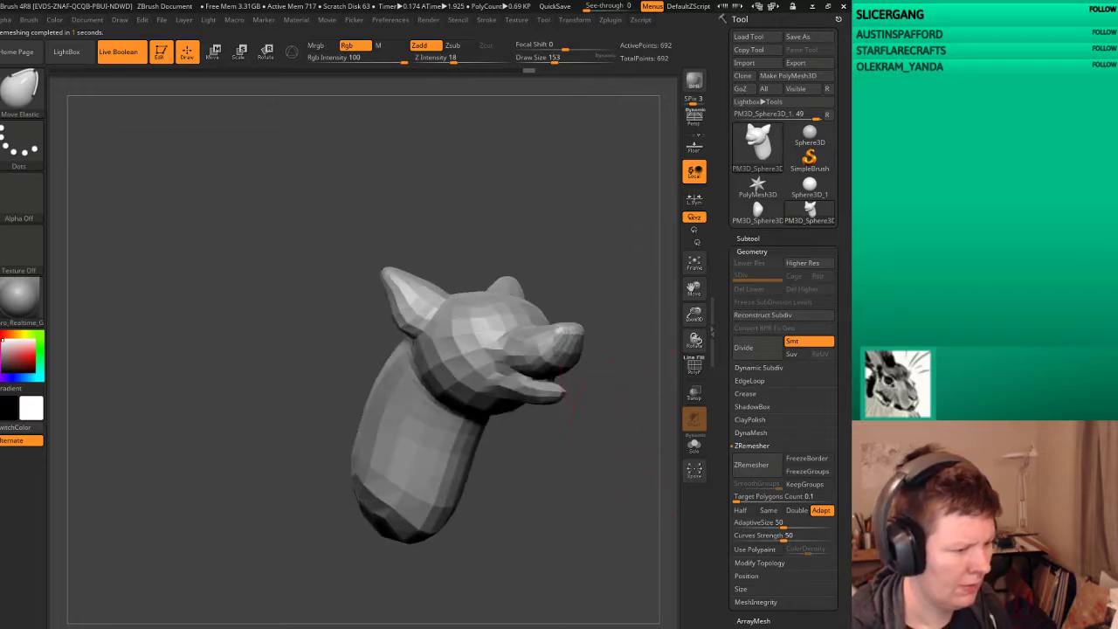
Step: Divide the dog head once to SDiv 2 (2,762 points), then check its side in perspective
click(745, 348)
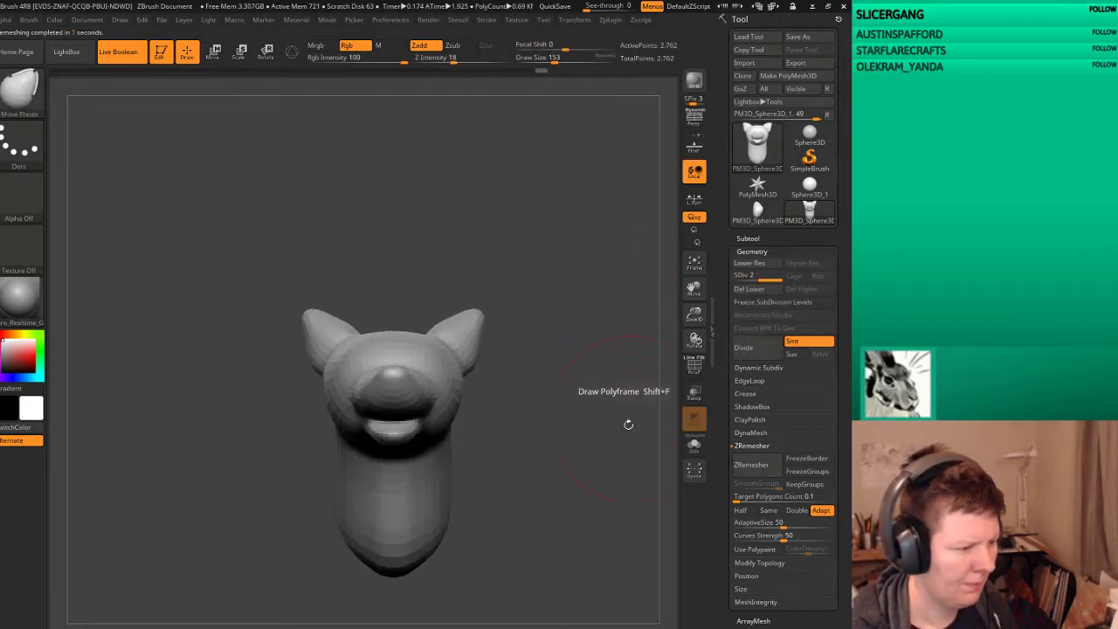
drag(629, 424, 602, 404)
key(p)
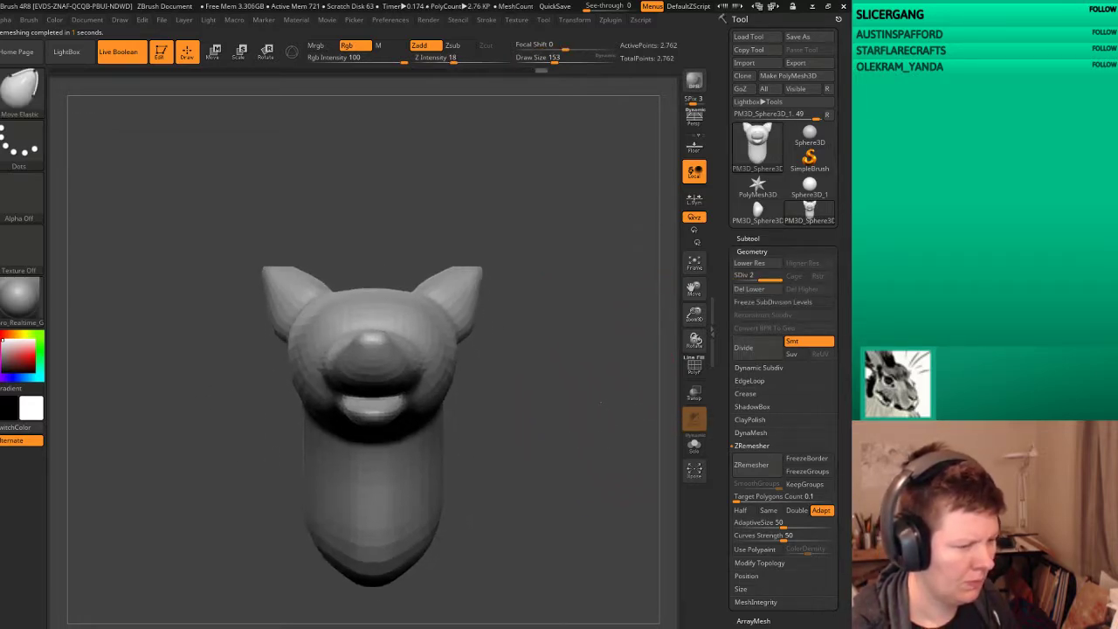
drag(601, 405, 604, 408)
mouse_move(539, 431)
mouse_down()
mouse_move(549, 288)
mouse_move(429, 250)
mouse_move(337, 250)
mouse_move(592, 498)
mouse_move(509, 352)
mouse_up()
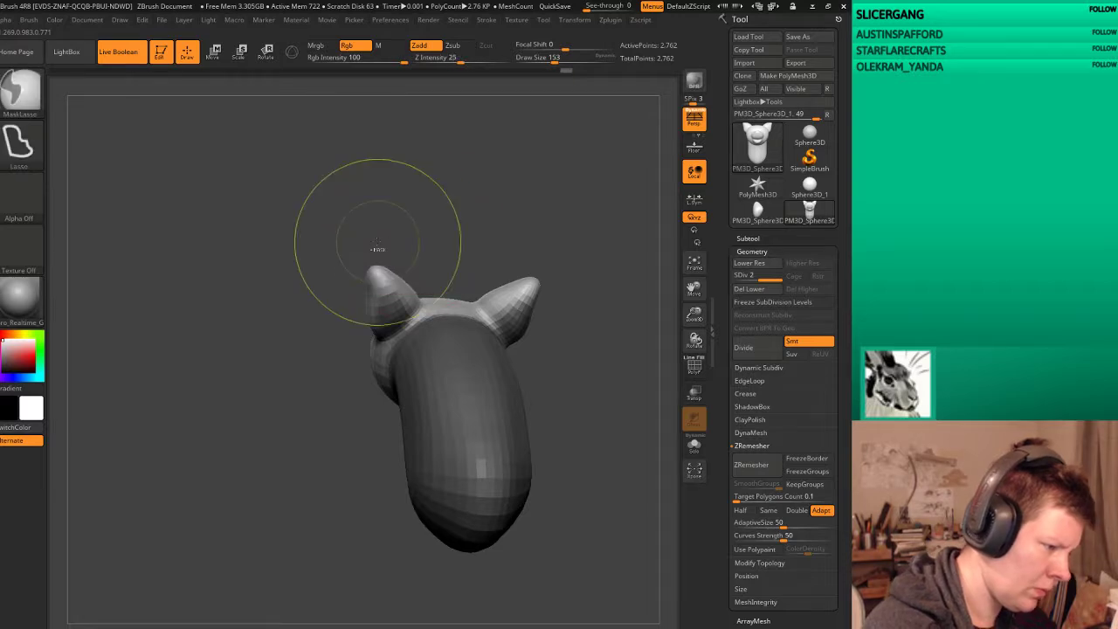
Step: Mask the area over the left ear and turn it into its own polygroup, with polyframes shown
mouse_move(381, 229)
ctrl+mouse_down()
mouse_move(434, 278)
mouse_move(411, 348)
ctrl+mouse_up()
key(shift+f)
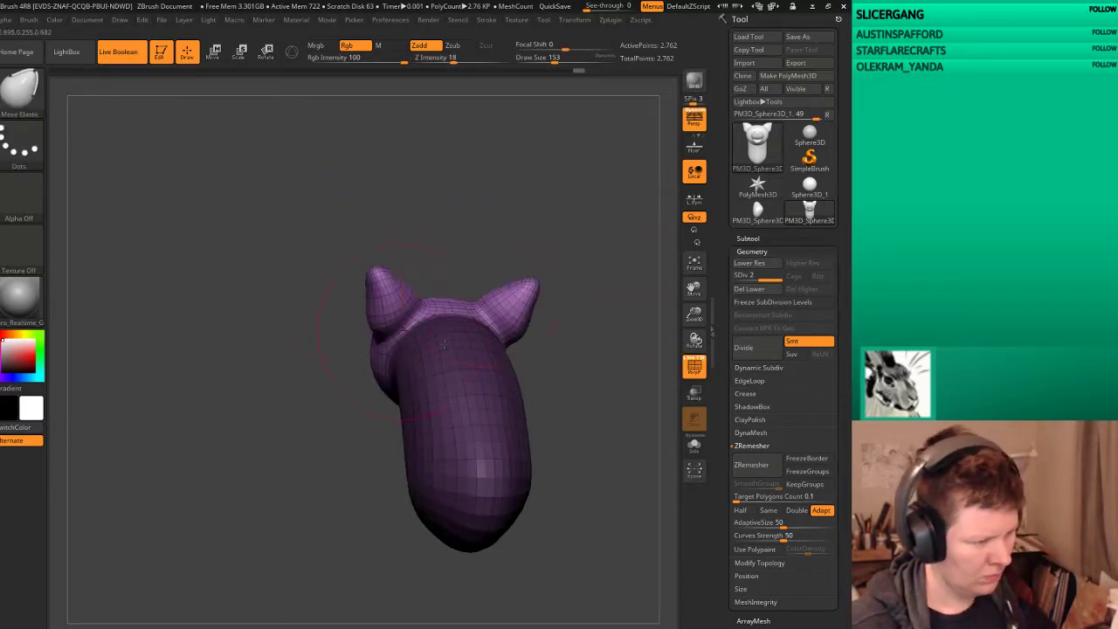
drag(799, 622, 727, 440)
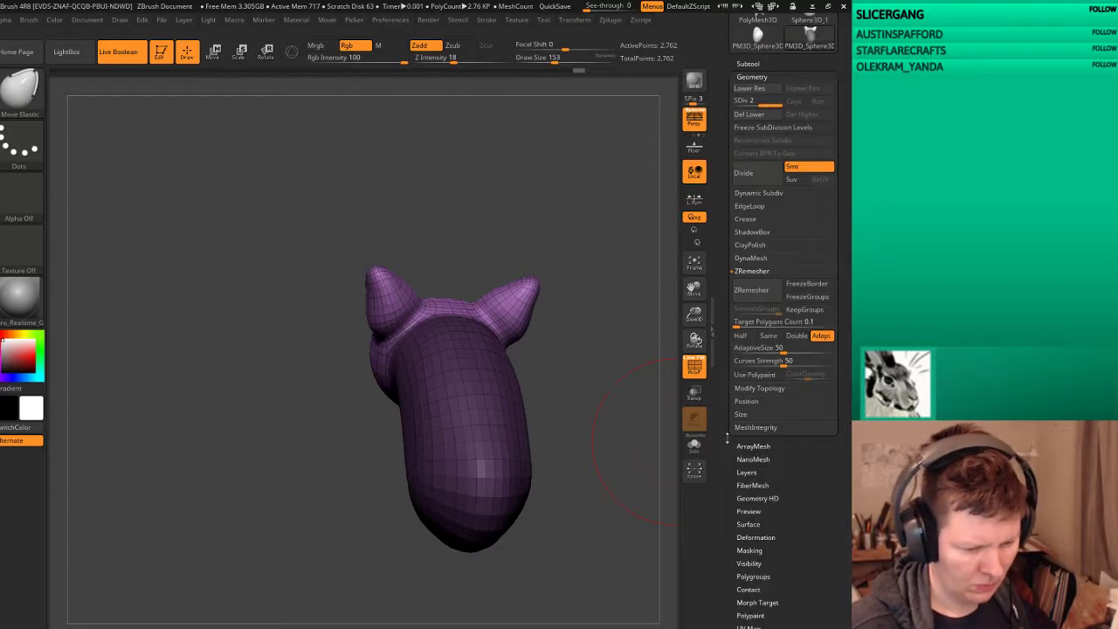
click(754, 576)
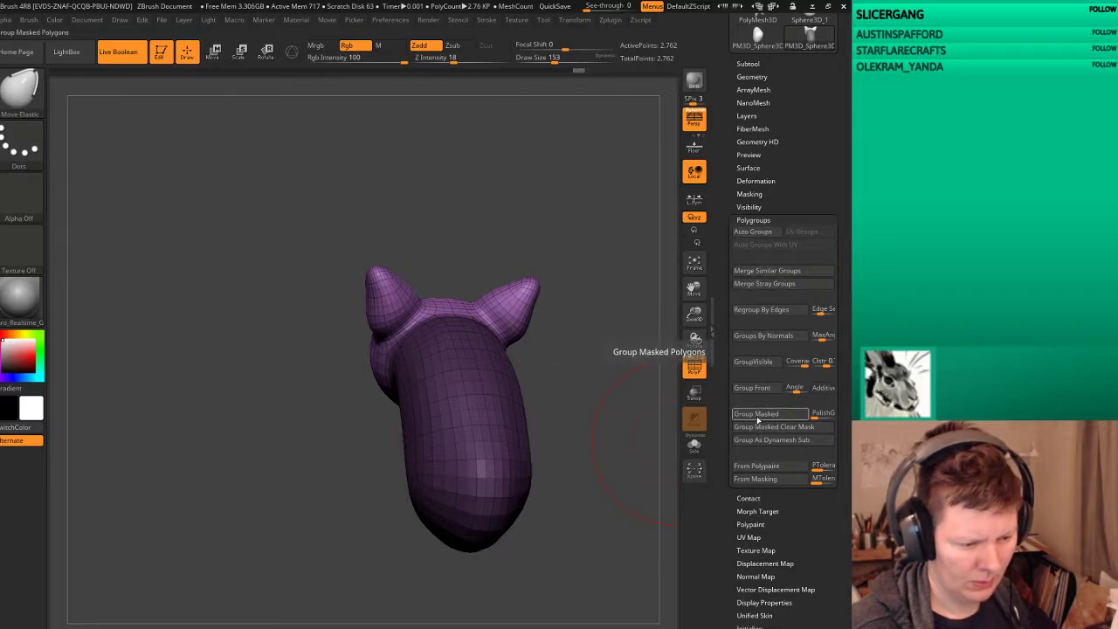
click(758, 388)
drag(565, 240, 567, 224)
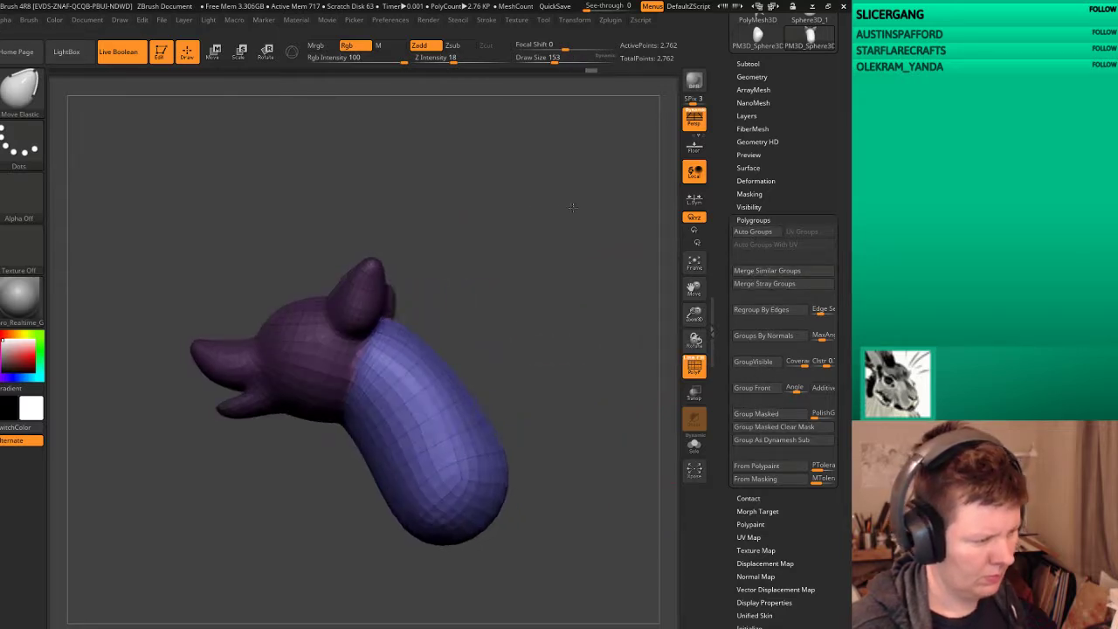
Step: Hide the neck to isolate the head, then make the lower jaw and mouth a separate polygroup
ctrl+click(549, 247)
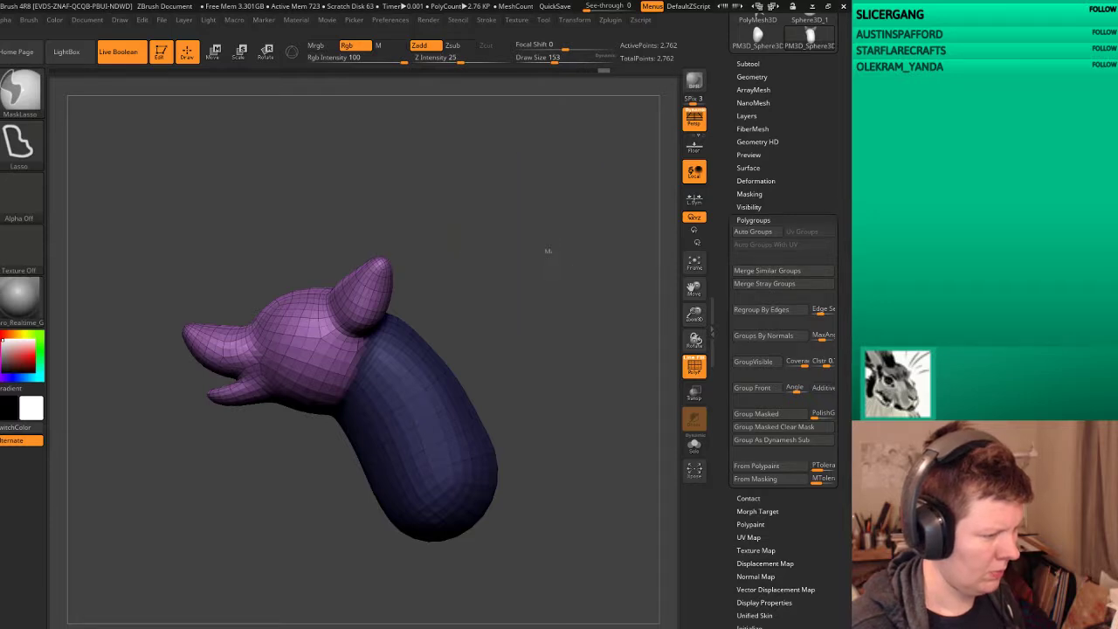
ctrl+click(535, 262)
ctrl+shift+click(300, 324)
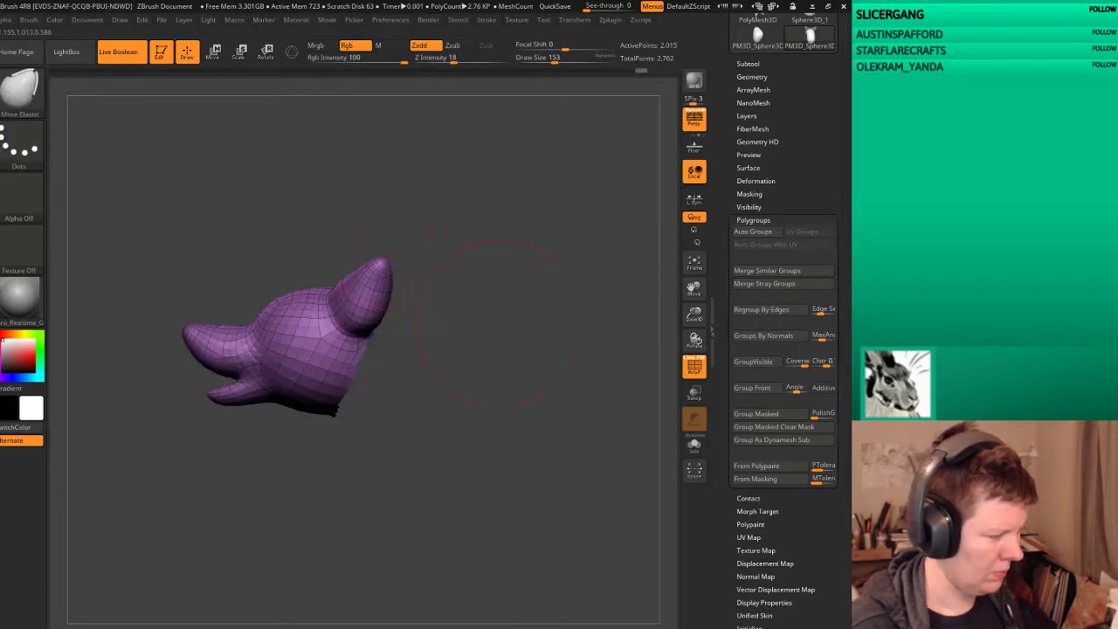
alt+drag(504, 321, 569, 357)
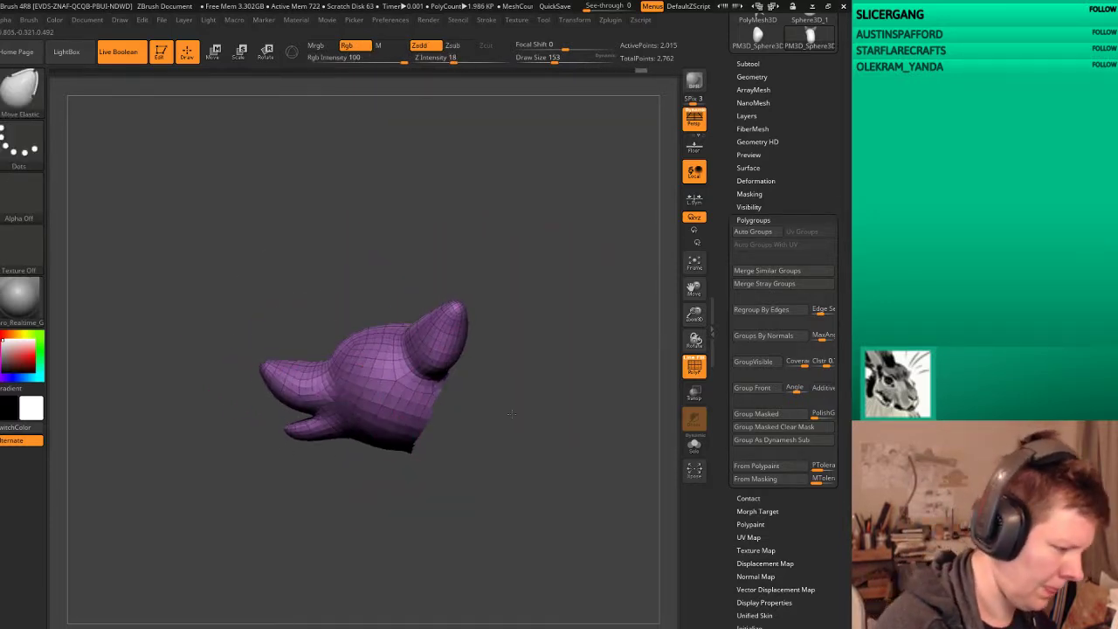
drag(511, 413, 524, 437)
mouse_move(253, 467)
ctrl+mouse_down()
mouse_move(351, 434)
mouse_move(262, 463)
ctrl+mouse_up()
ctrl+click(547, 560)
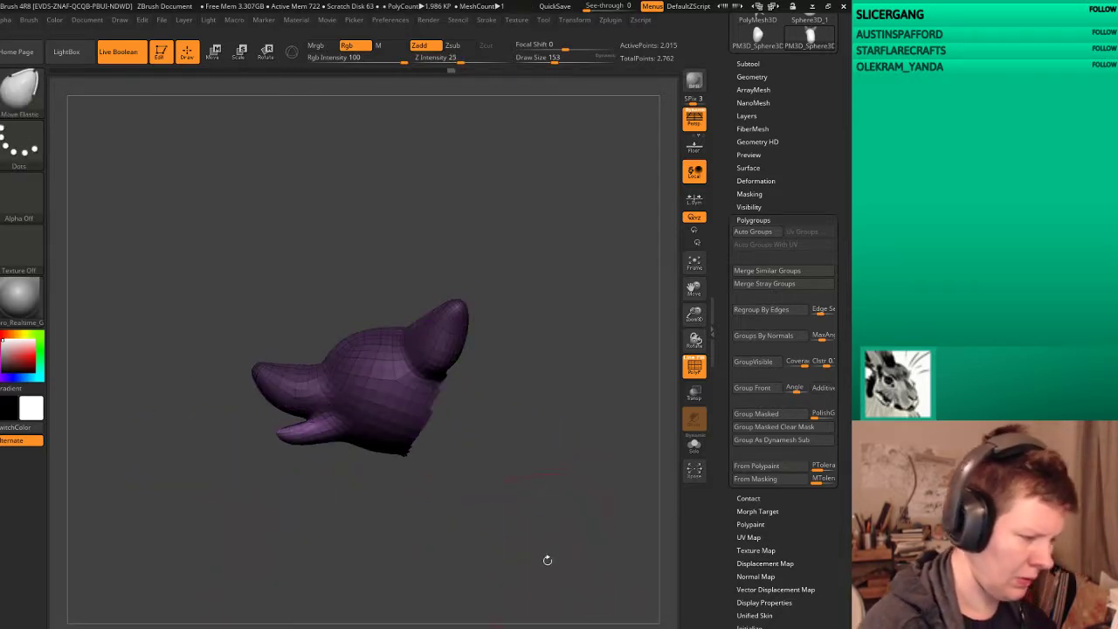
click(757, 414)
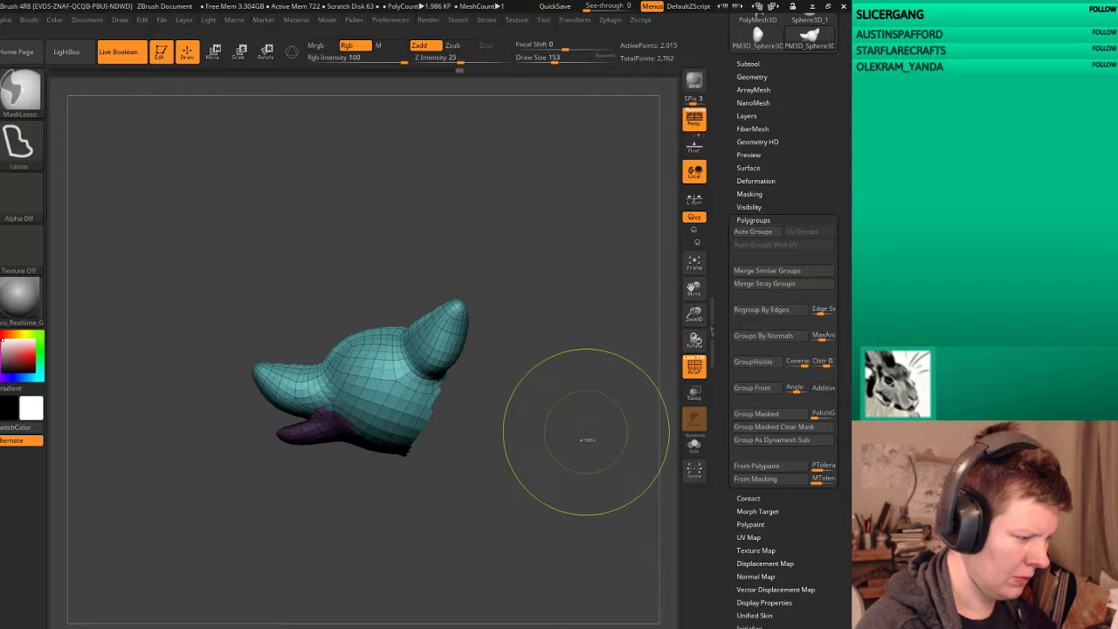
Step: Give the ears their own polygroup, then hide the ears and neck, leaving the head
drag(582, 424, 542, 437)
drag(574, 399, 611, 455)
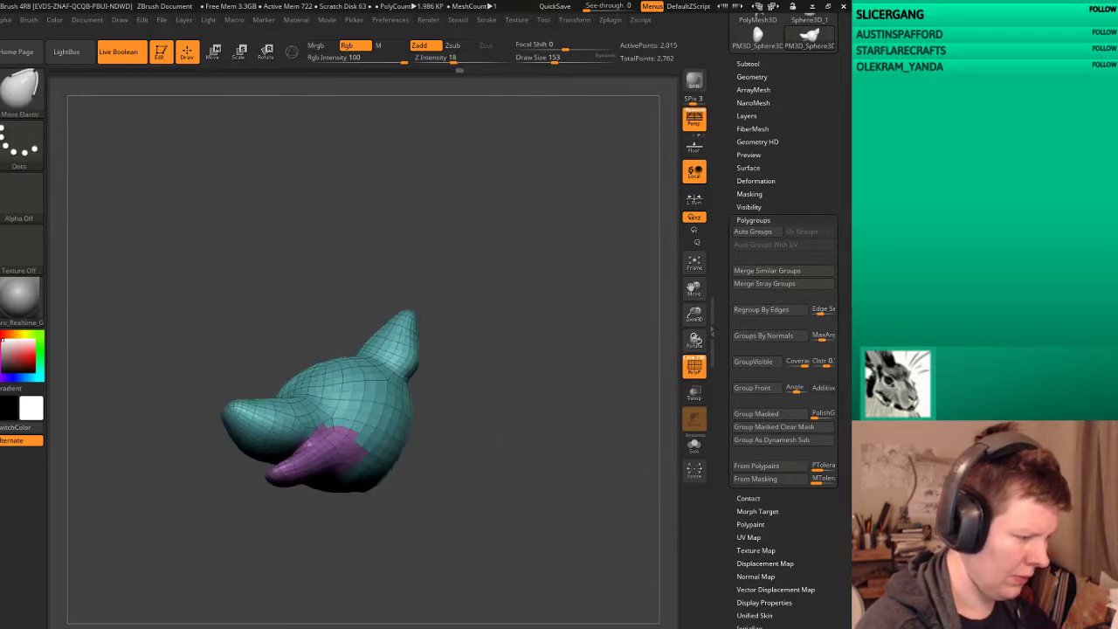
ctrl+drag(458, 234, 524, 312)
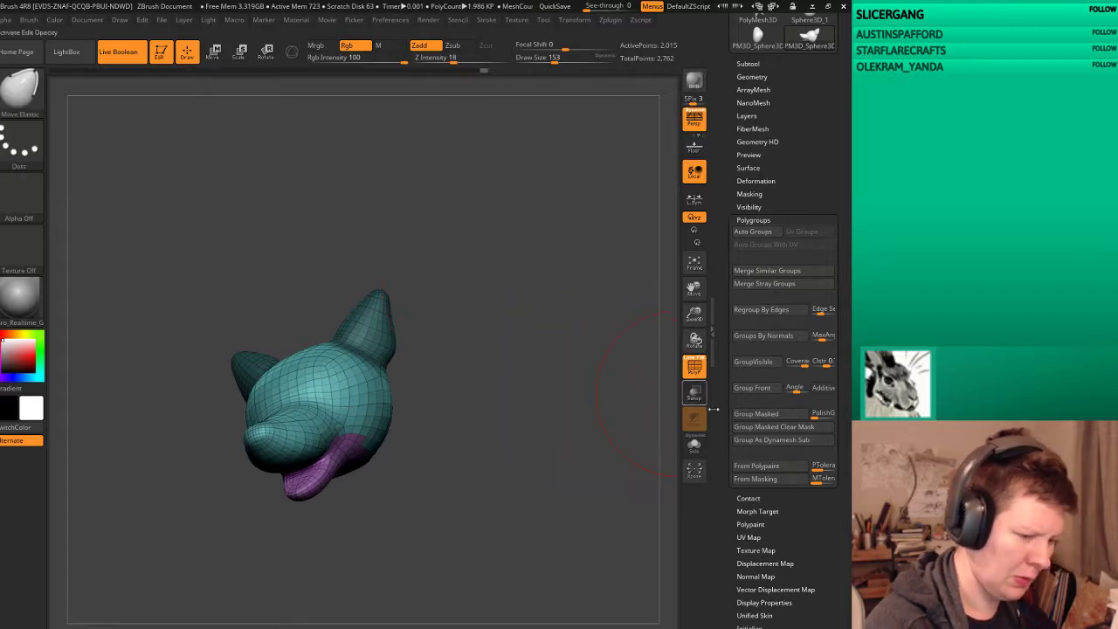
click(760, 426)
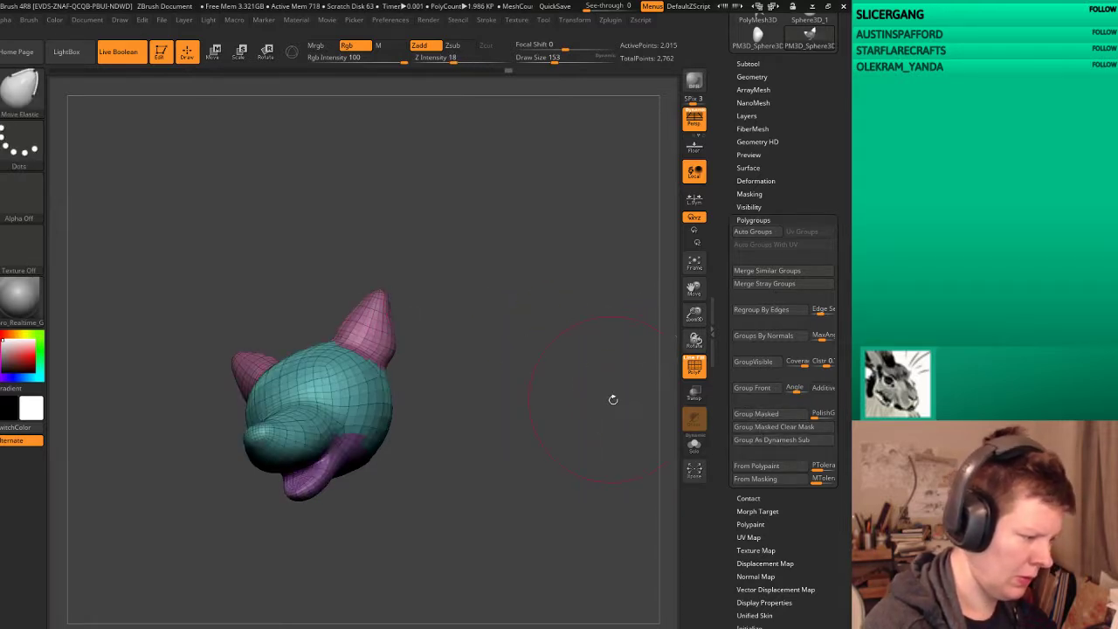
drag(611, 399, 580, 420)
ctrl+alt+shift+click(423, 428)
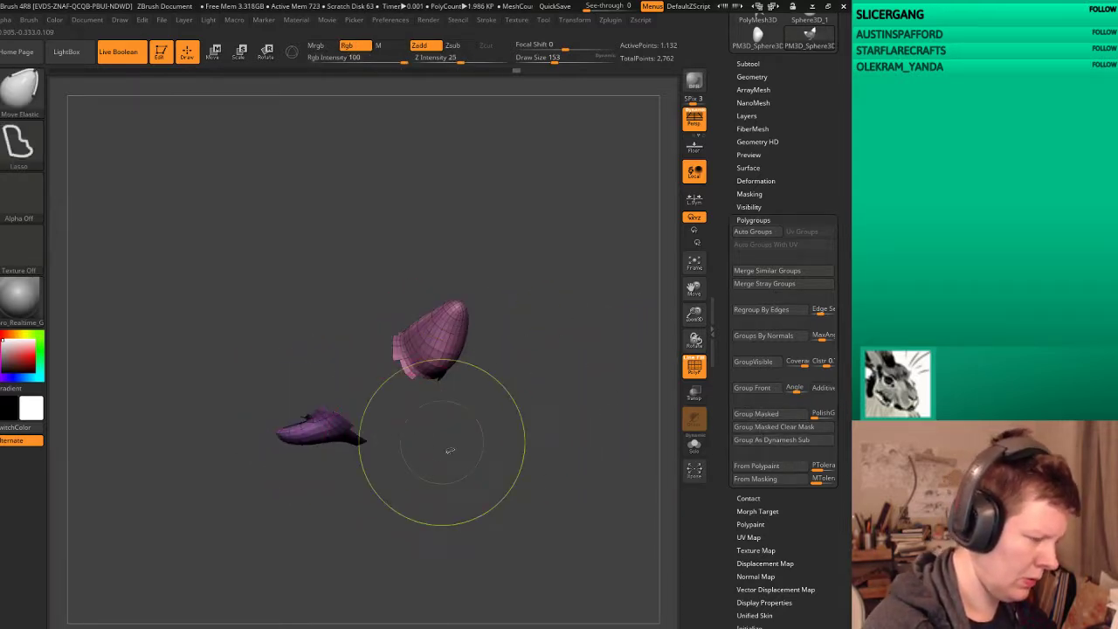
ctrl+shift+click(444, 449)
ctrl+shift+click(399, 362)
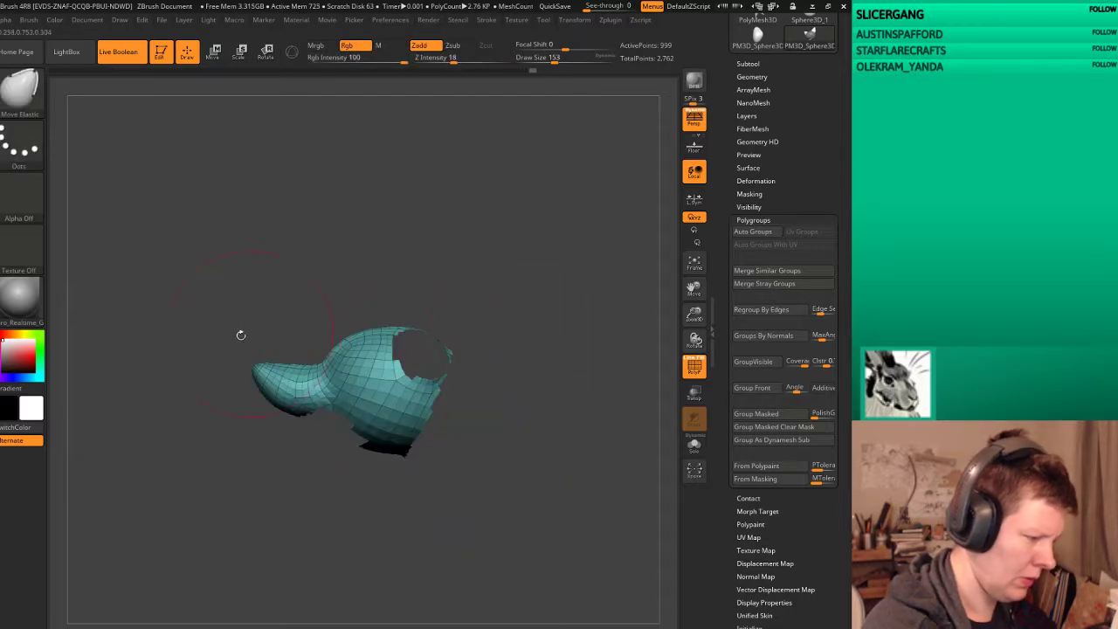
Step: Make the masked snout its own polygroup, clear the mask and unhide the whole head
mouse_move(200, 335)
ctrl+mouse_down()
mouse_move(325, 370)
mouse_move(314, 420)
ctrl+mouse_up()
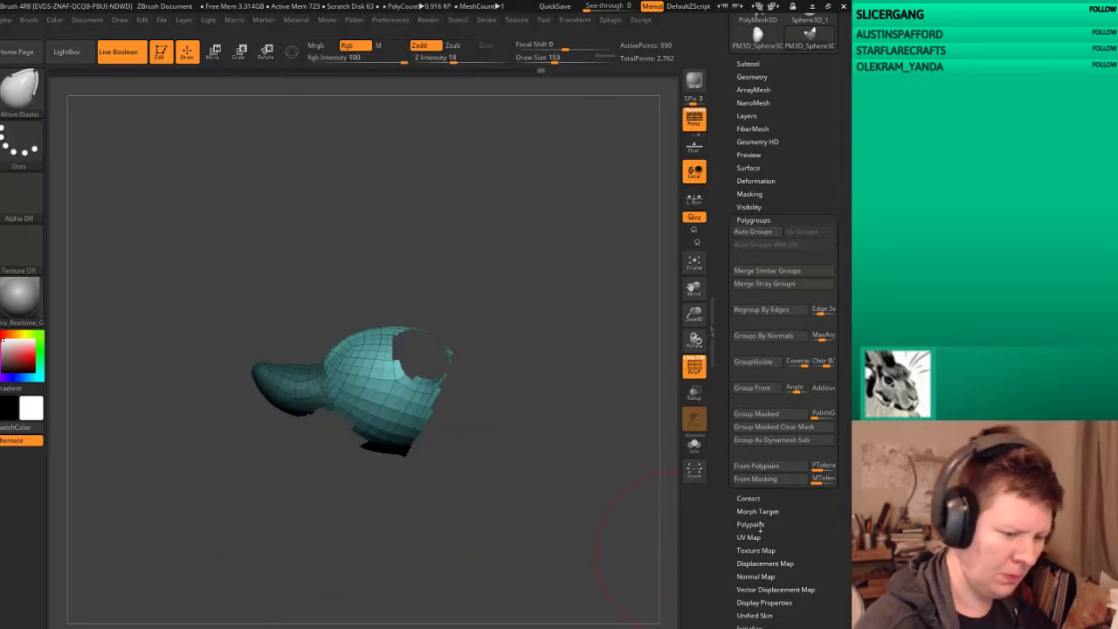
click(758, 414)
ctrl+drag(594, 367, 520, 336)
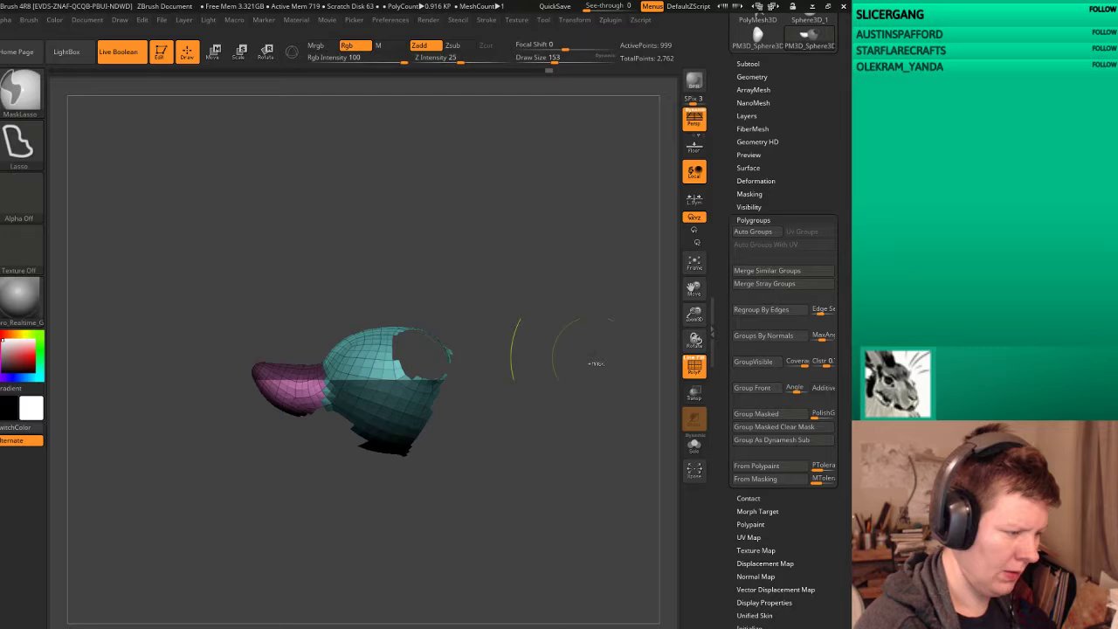
ctrl+shift+click(581, 295)
drag(581, 295, 629, 288)
Step: Turn off polygroup display, temporarily isolate regions of the head, then unhide it all
key(shift+f)
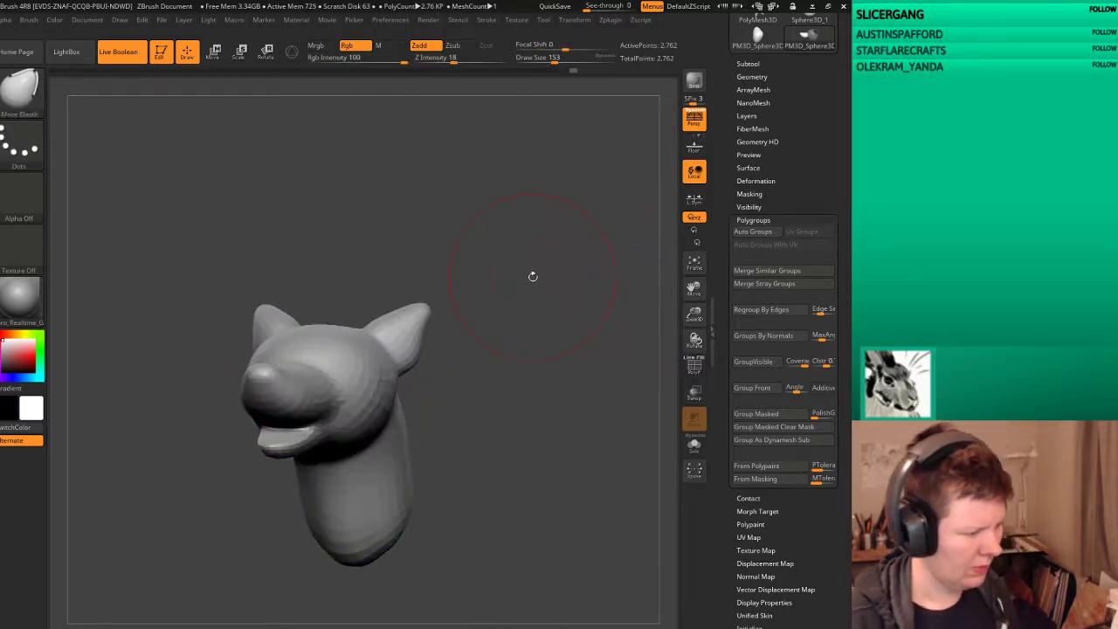
drag(532, 274, 570, 470)
ctrl+shift+drag(375, 289, 393, 459)
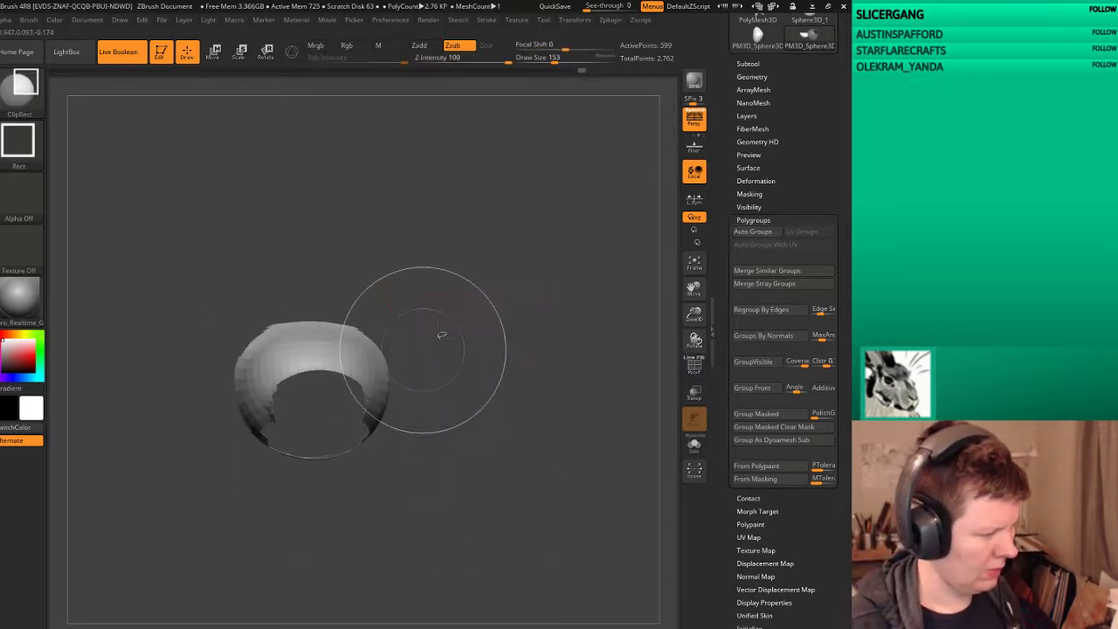
ctrl+shift+drag(493, 223, 214, 622)
ctrl+shift+click(530, 163)
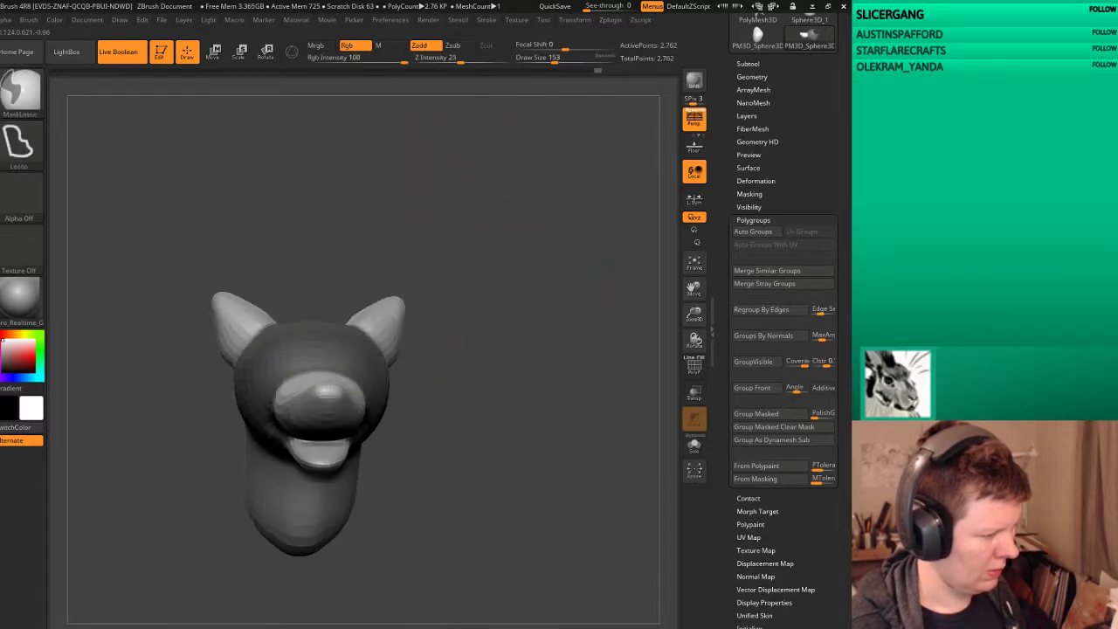
drag(524, 412, 530, 382)
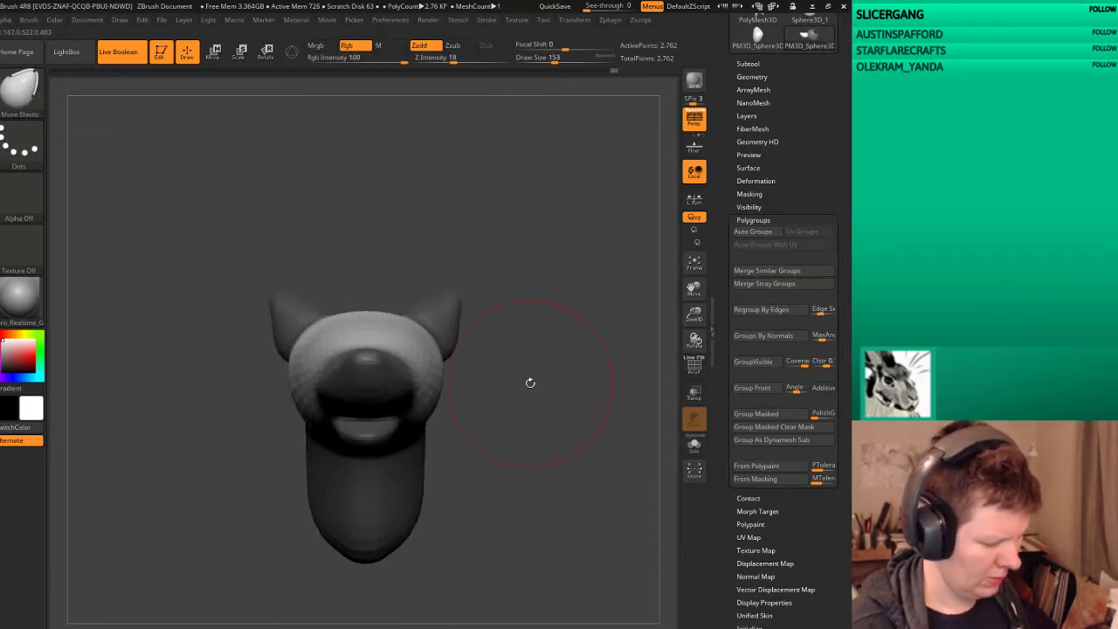
Step: Switch to the Move brush and check the head from three-quarter and side views
key(b)
key(m)
click(423, 511)
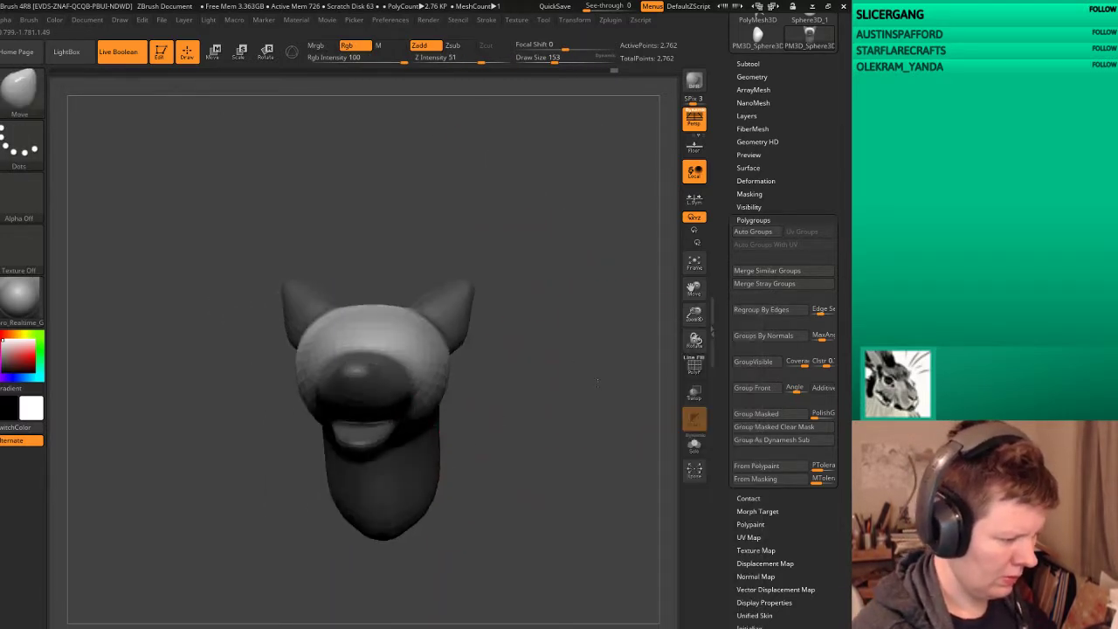
mouse_move(599, 385)
mouse_down()
mouse_move(610, 396)
mouse_move(602, 385)
mouse_up()
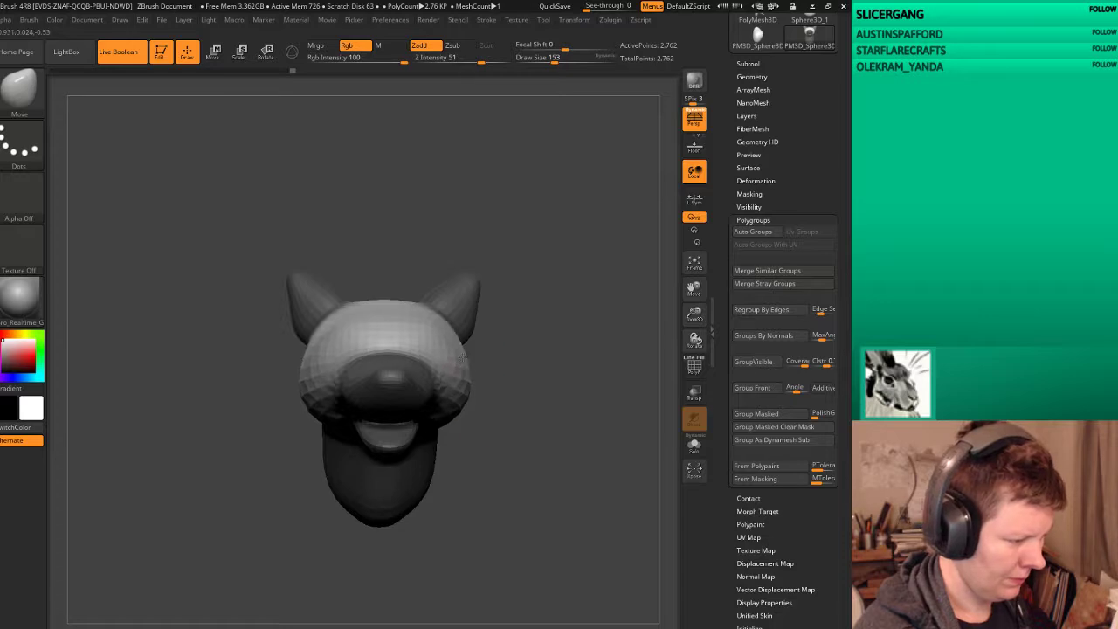
drag(588, 372, 507, 409)
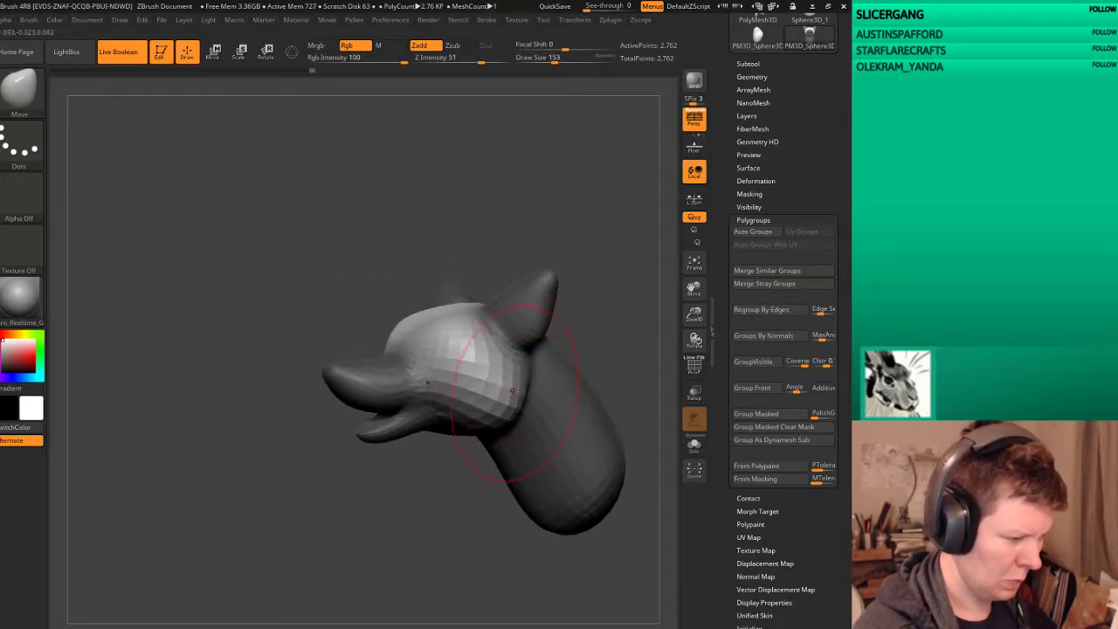
mouse_move(585, 359)
mouse_down()
mouse_move(460, 441)
mouse_move(622, 312)
mouse_move(611, 324)
mouse_move(615, 310)
mouse_move(618, 318)
mouse_move(604, 310)
mouse_move(446, 359)
mouse_up()
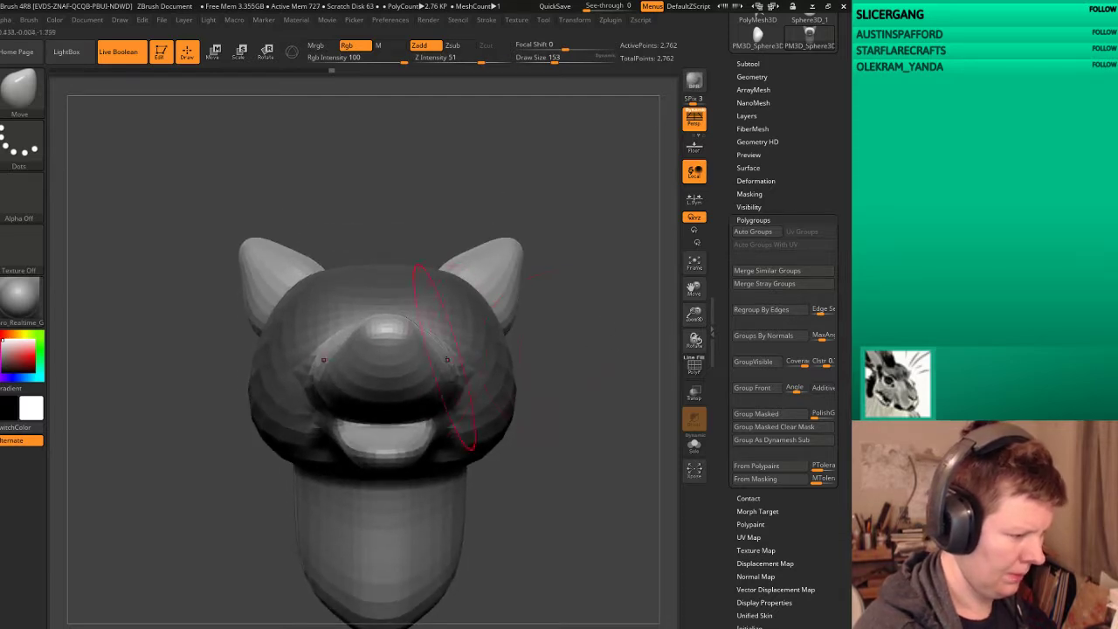
mouse_move(581, 328)
mouse_down()
mouse_move(499, 314)
mouse_move(287, 562)
mouse_up()
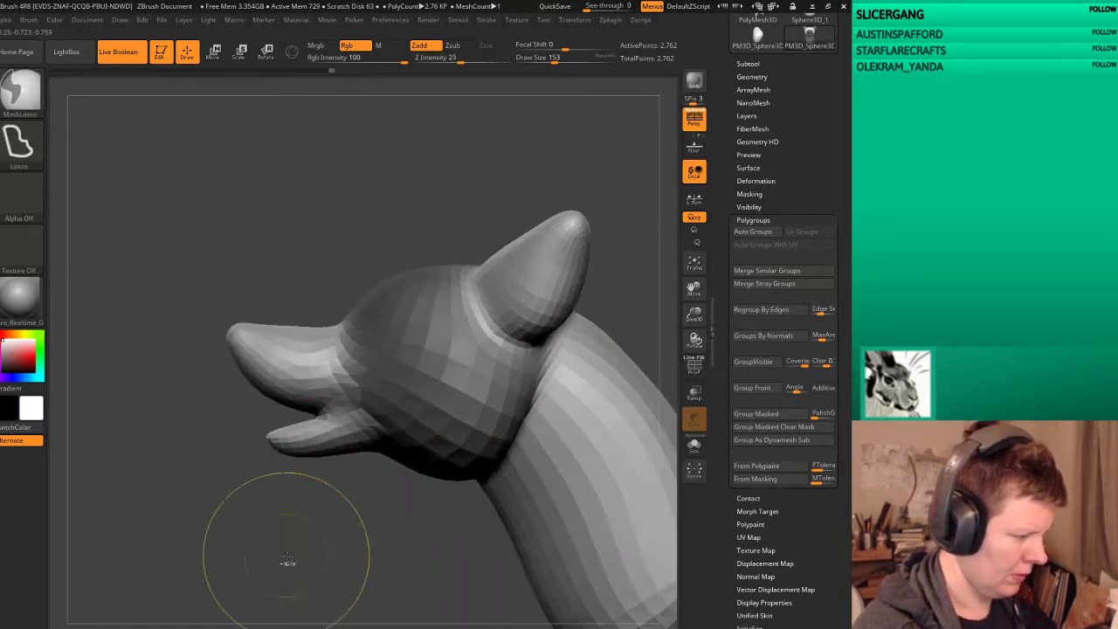
Step: Mask the snout area, make it a polygroup, isolate it briefly and unhide the model
ctrl+shift+drag(250, 276, 187, 349)
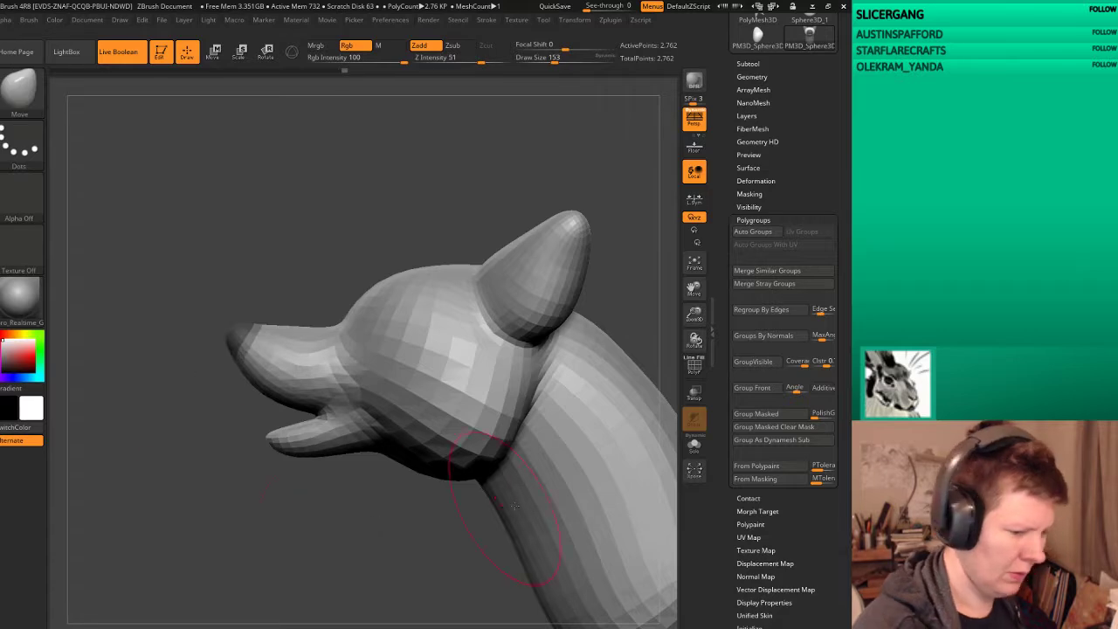
click(773, 415)
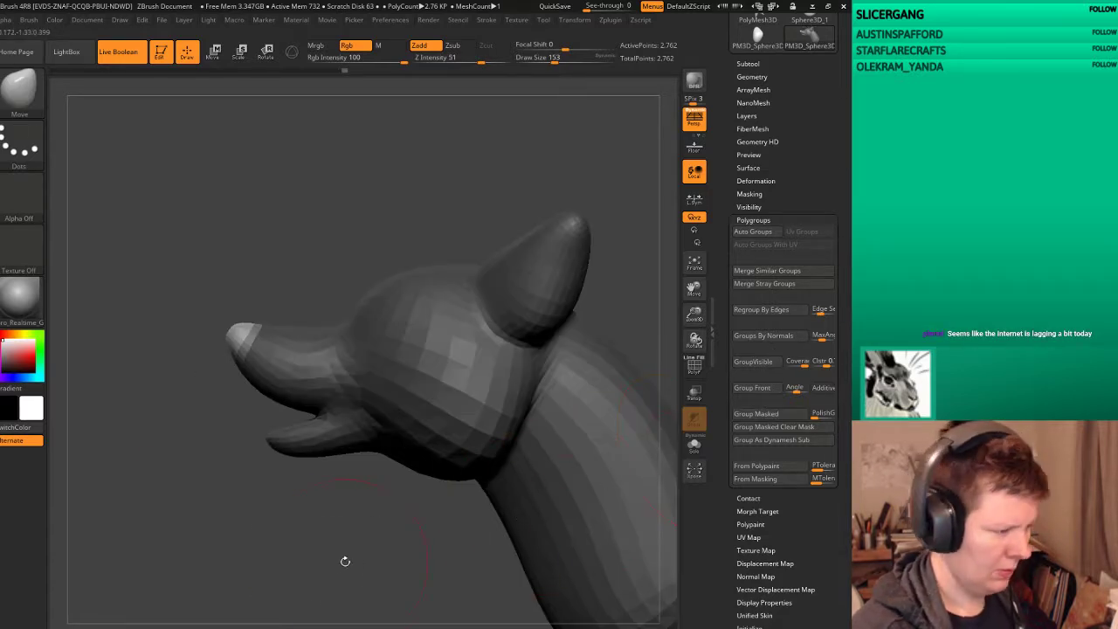
ctrl+shift+click(289, 380)
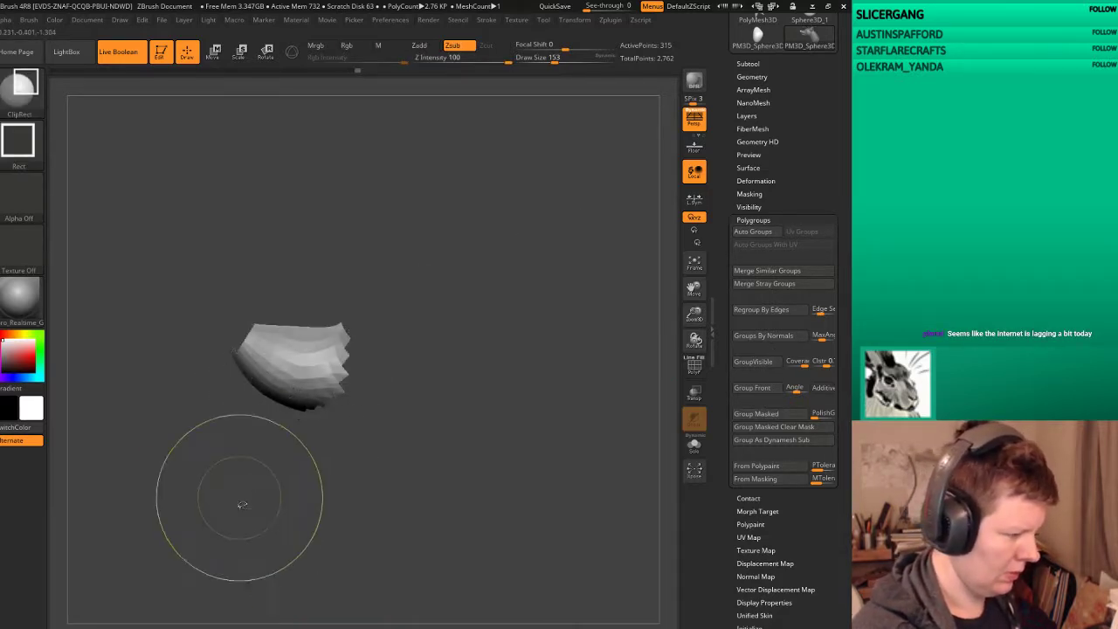
mouse_move(374, 449)
ctrl+shift+mouse_down()
mouse_move(208, 544)
mouse_move(541, 455)
ctrl+shift+mouse_up()
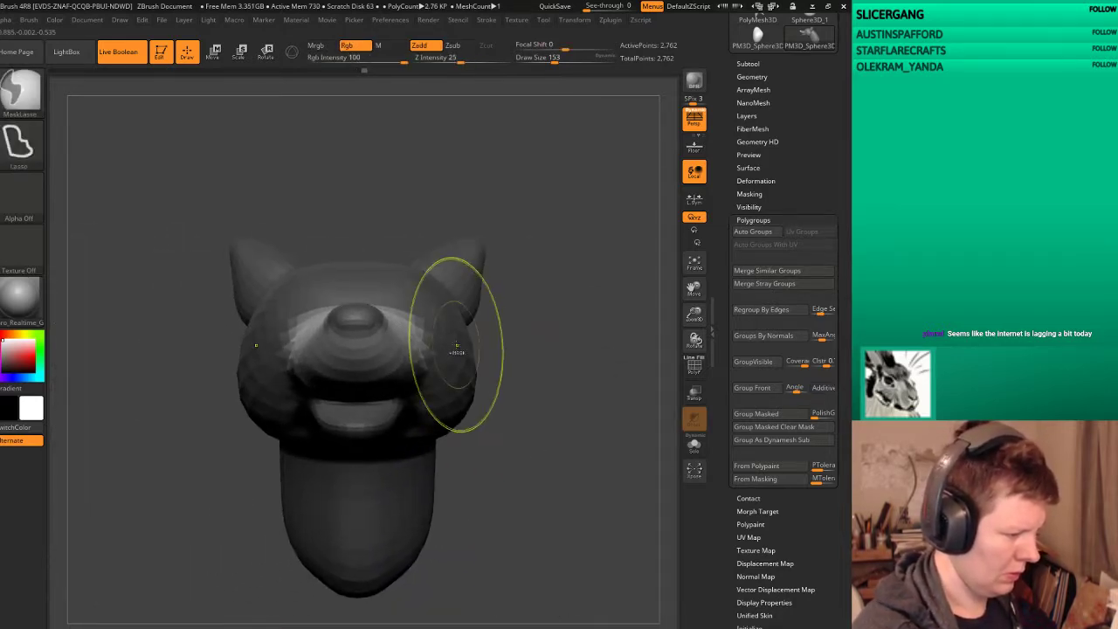
Step: Inspect the head and snout from above, from the side and from underneath
mouse_move(576, 357)
mouse_down()
mouse_move(573, 454)
mouse_move(456, 493)
mouse_move(463, 559)
mouse_up()
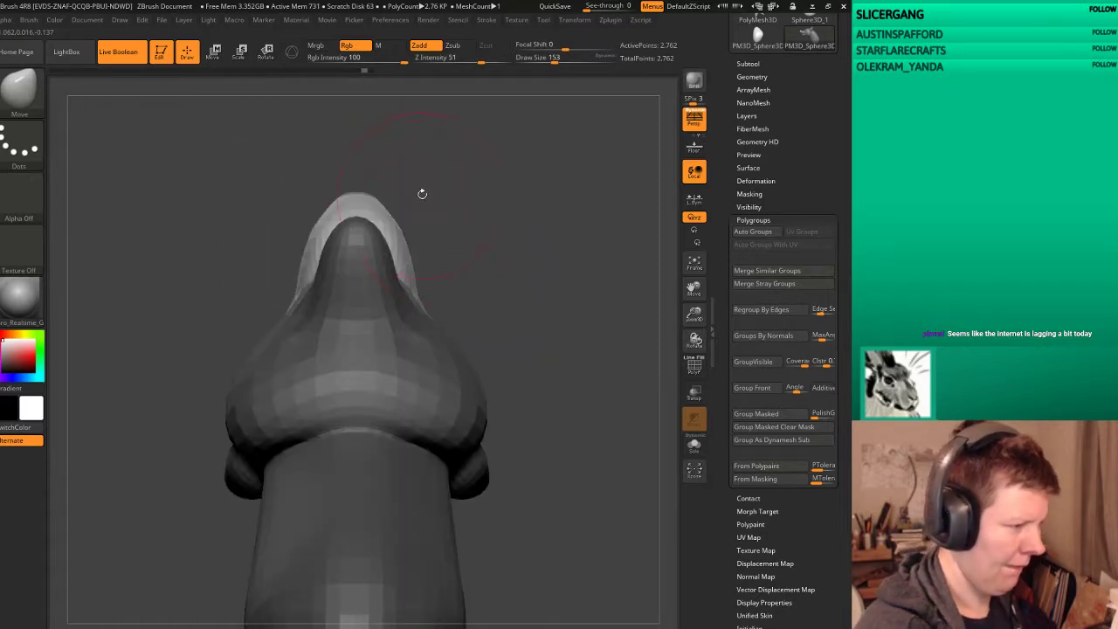
drag(422, 193, 396, 215)
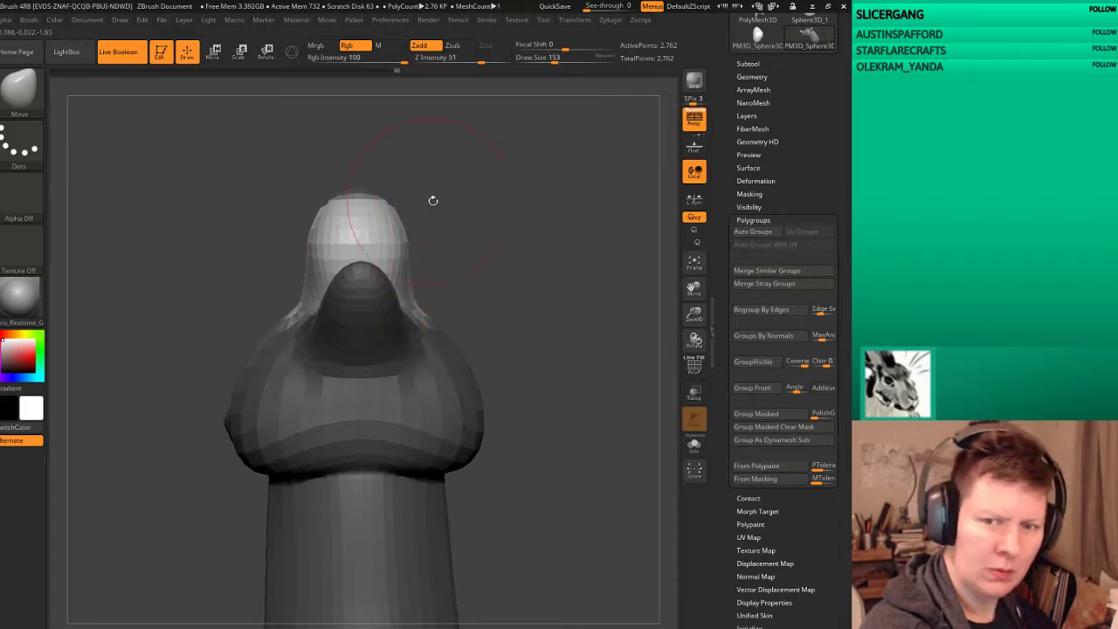
mouse_move(501, 238)
mouse_down()
mouse_move(521, 297)
mouse_move(333, 278)
mouse_up()
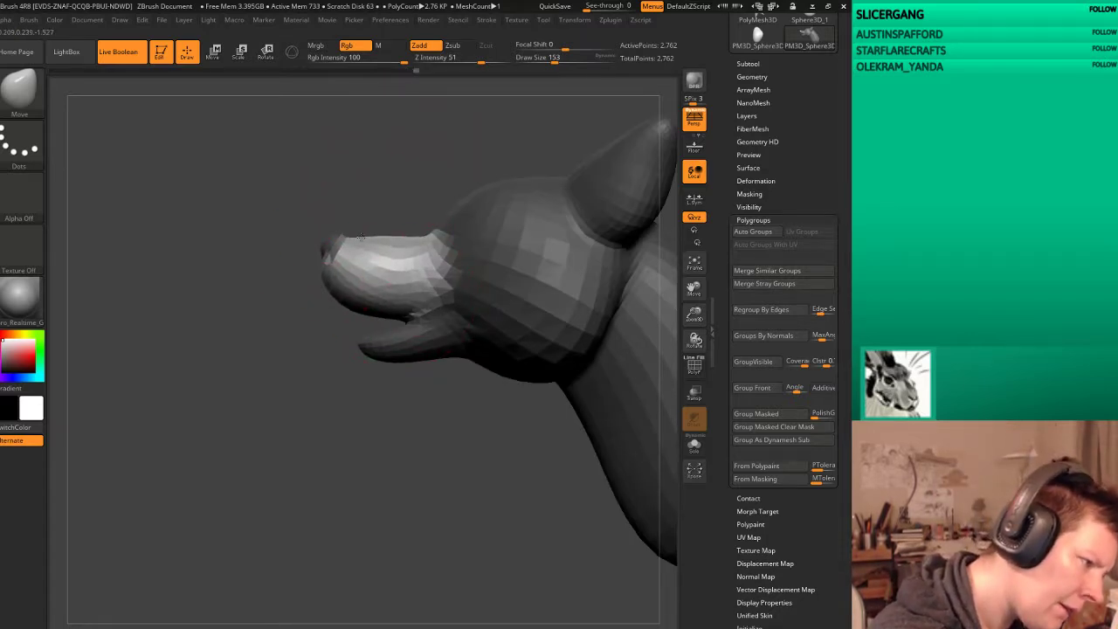
mouse_move(442, 165)
mouse_down()
mouse_move(547, 182)
mouse_move(564, 252)
mouse_move(582, 212)
mouse_move(491, 297)
mouse_move(569, 268)
mouse_up()
Step: Isolate a small snout piece, unhide the head, and view it beneath the chin and three-quarter side
ctrl+shift+drag(376, 349, 457, 358)
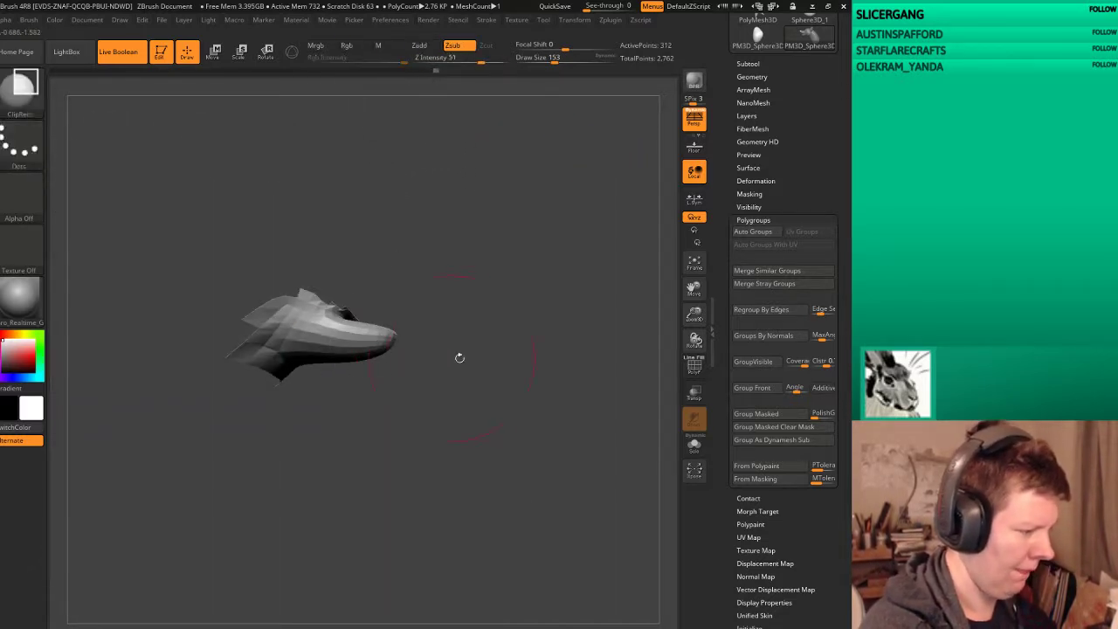
mouse_move(489, 262)
ctrl+shift+mouse_down()
mouse_move(540, 319)
mouse_move(610, 331)
mouse_move(490, 410)
mouse_move(436, 492)
mouse_move(411, 377)
ctrl+shift+mouse_up()
ctrl+shift+click(541, 319)
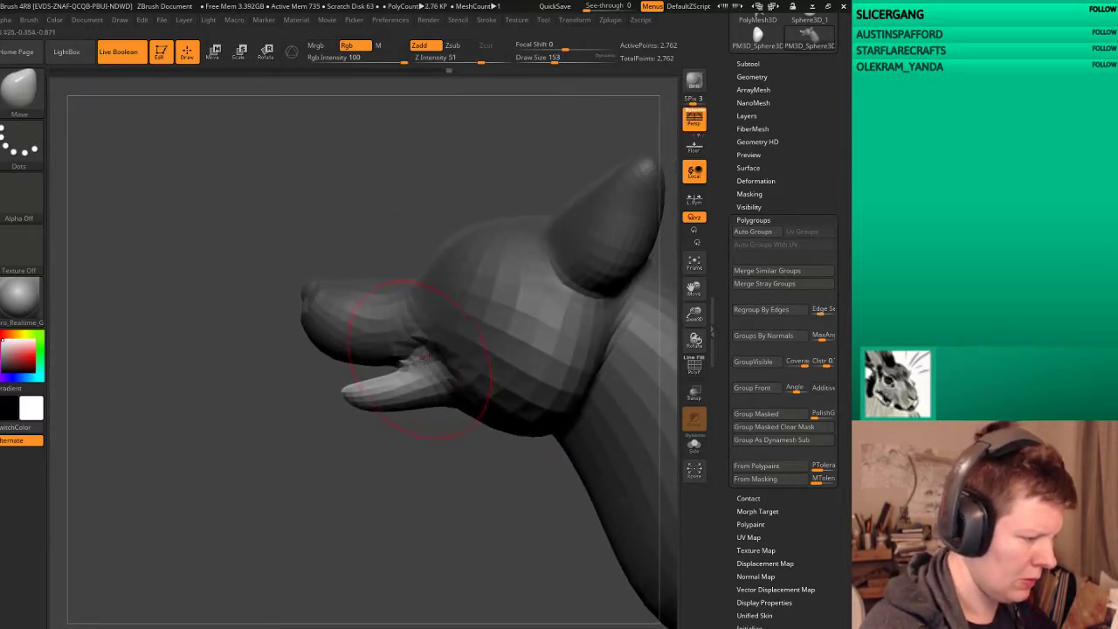
drag(405, 464, 591, 266)
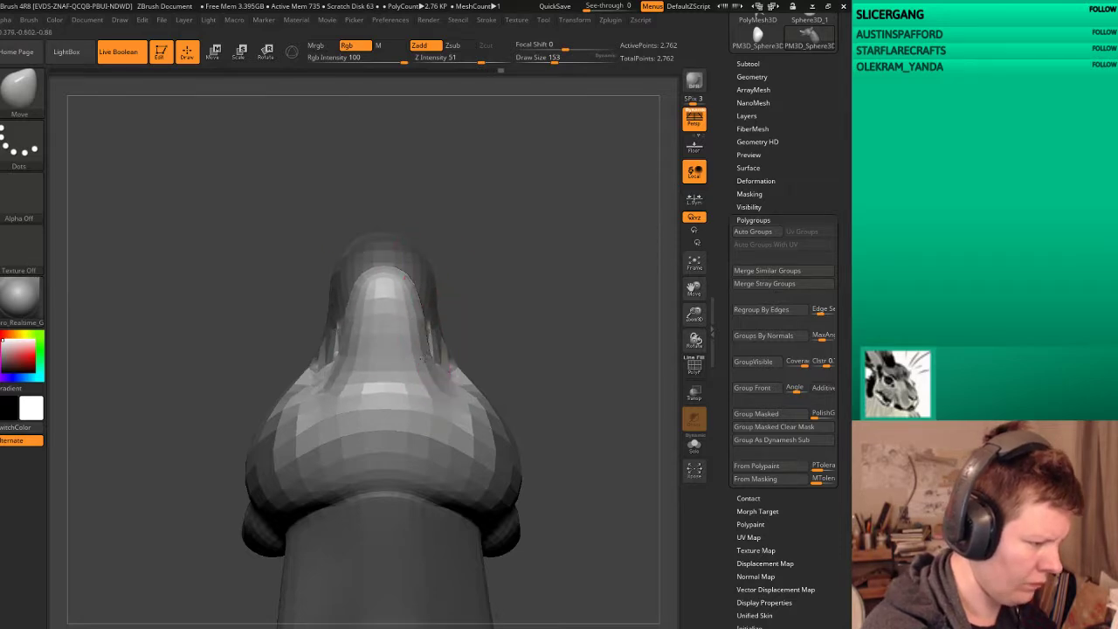
mouse_move(564, 264)
mouse_down()
mouse_move(600, 402)
mouse_move(570, 363)
mouse_move(582, 387)
mouse_move(498, 322)
mouse_up()
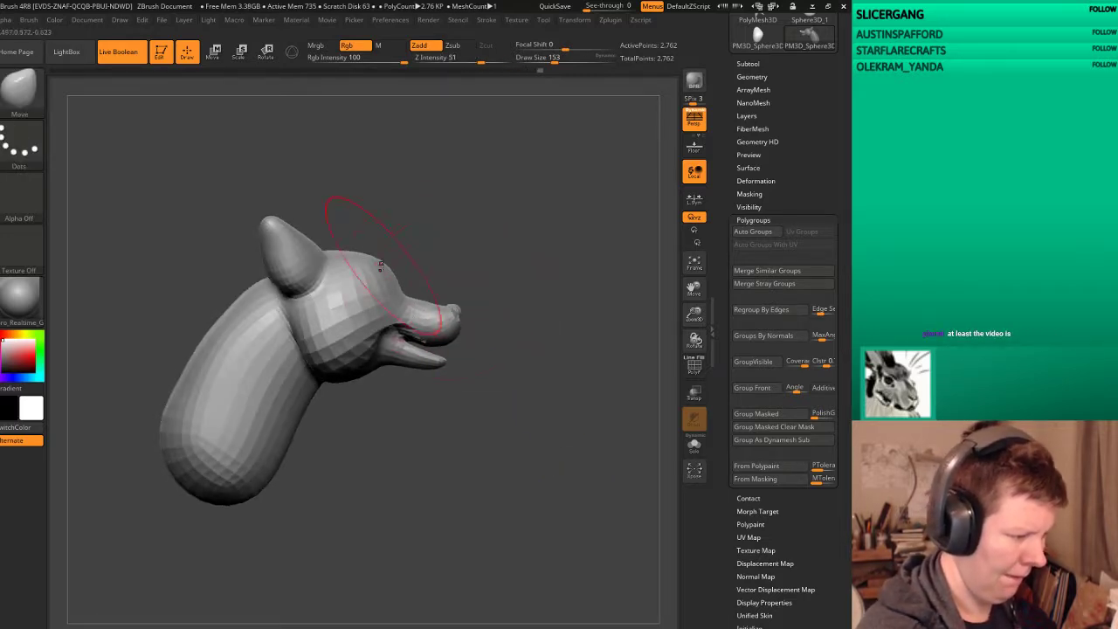
Step: Isolate and mask the two ears, unhide the head, and invert the mask so only the ears stay free
mouse_move(489, 218)
mouse_down()
mouse_move(512, 195)
mouse_move(551, 220)
mouse_move(540, 229)
mouse_move(574, 242)
mouse_move(582, 268)
mouse_move(528, 308)
mouse_move(506, 281)
mouse_move(574, 266)
mouse_move(589, 279)
mouse_up()
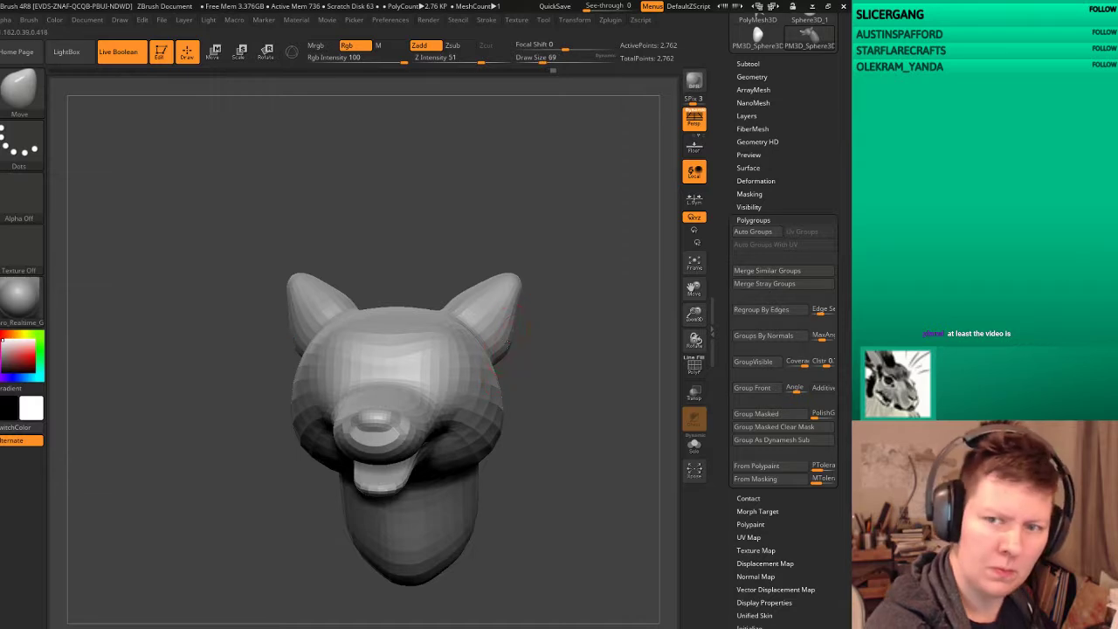
drag(555, 342, 511, 360)
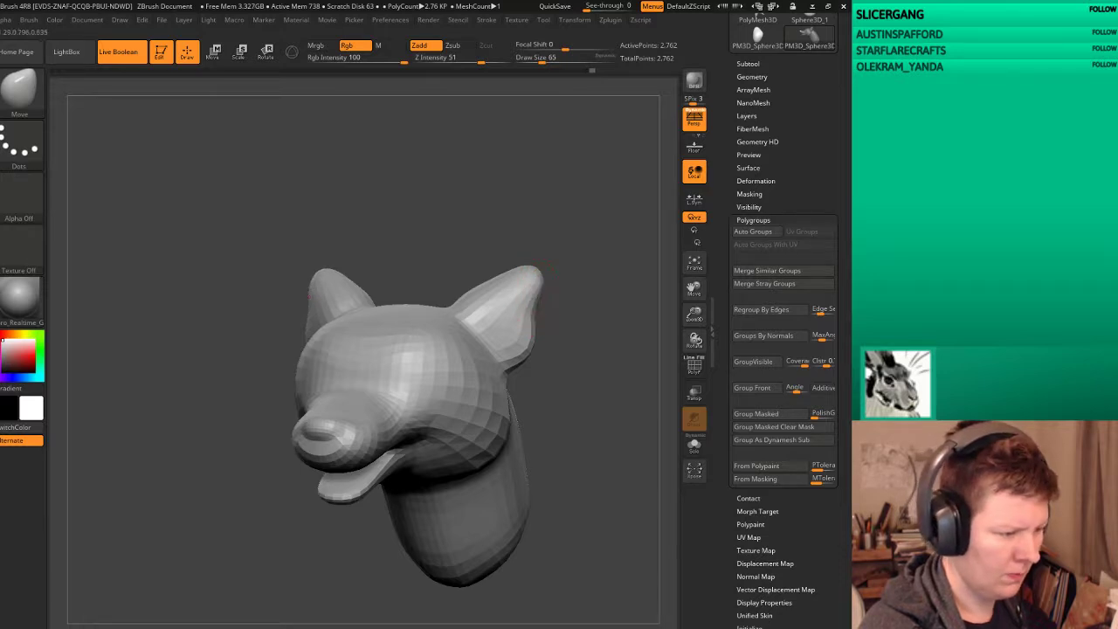
drag(574, 241, 480, 294)
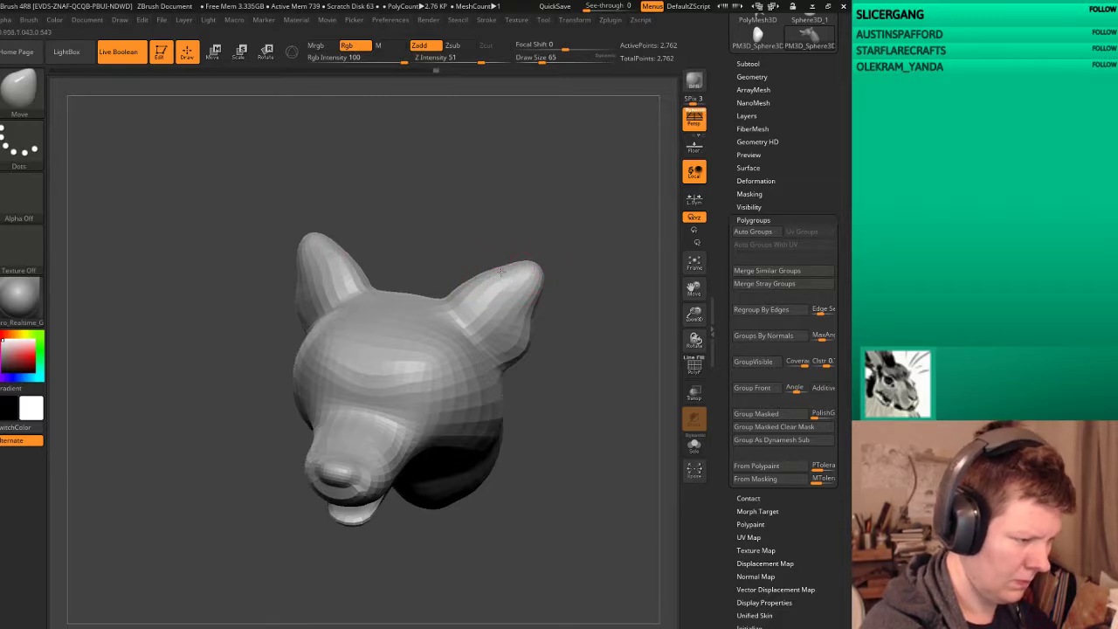
drag(625, 253, 609, 242)
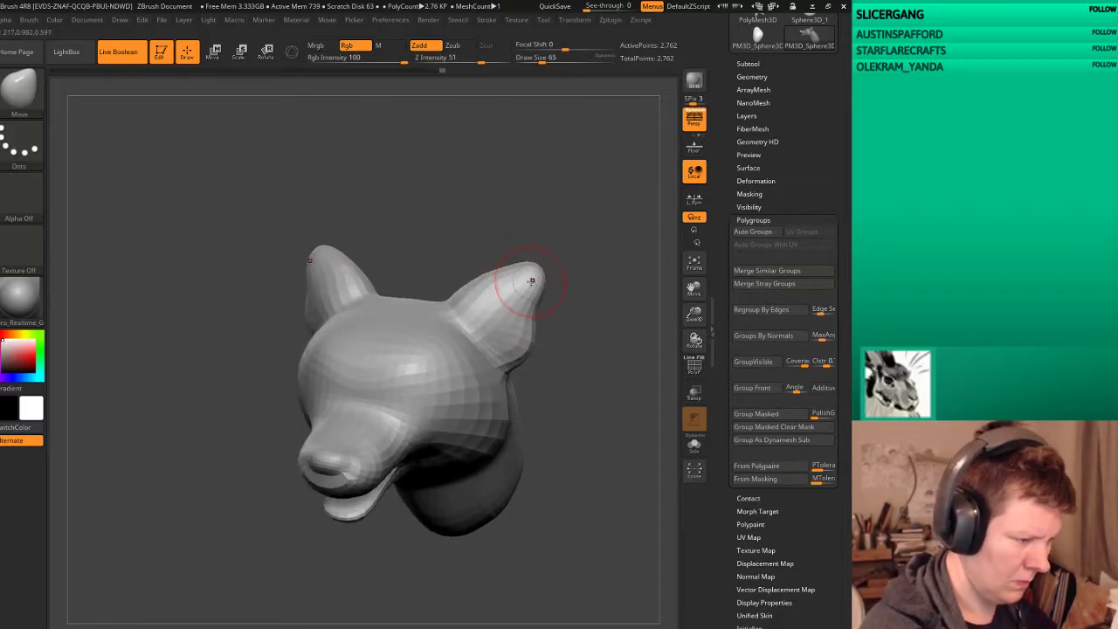
ctrl+shift+click(525, 275)
ctrl+shift+drag(601, 201, 419, 183)
ctrl+shift+click(585, 267)
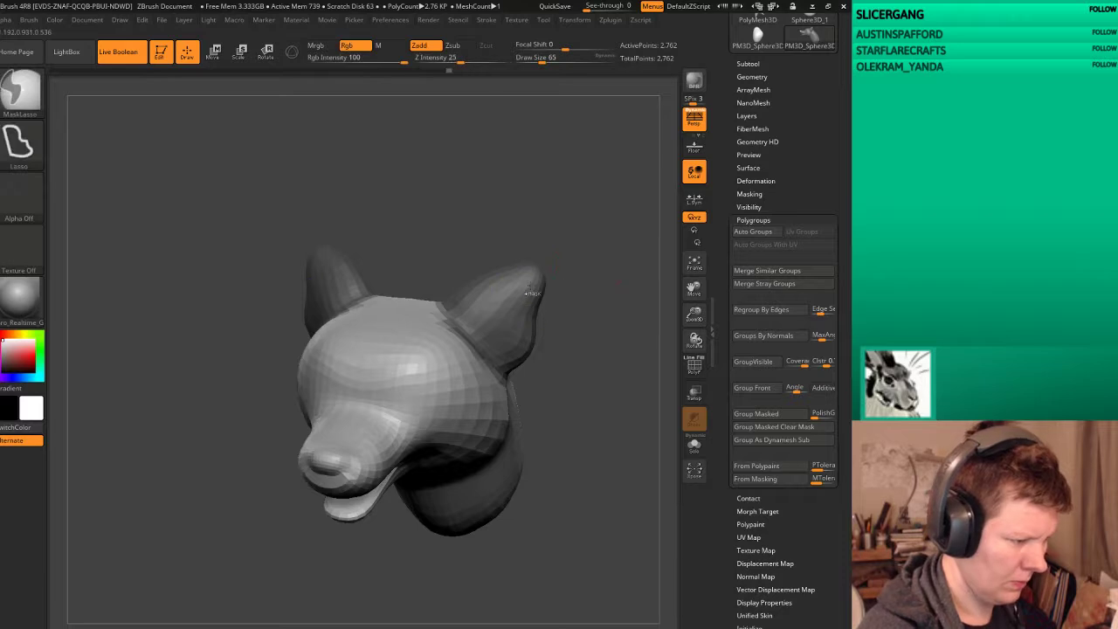
ctrl+click(594, 260)
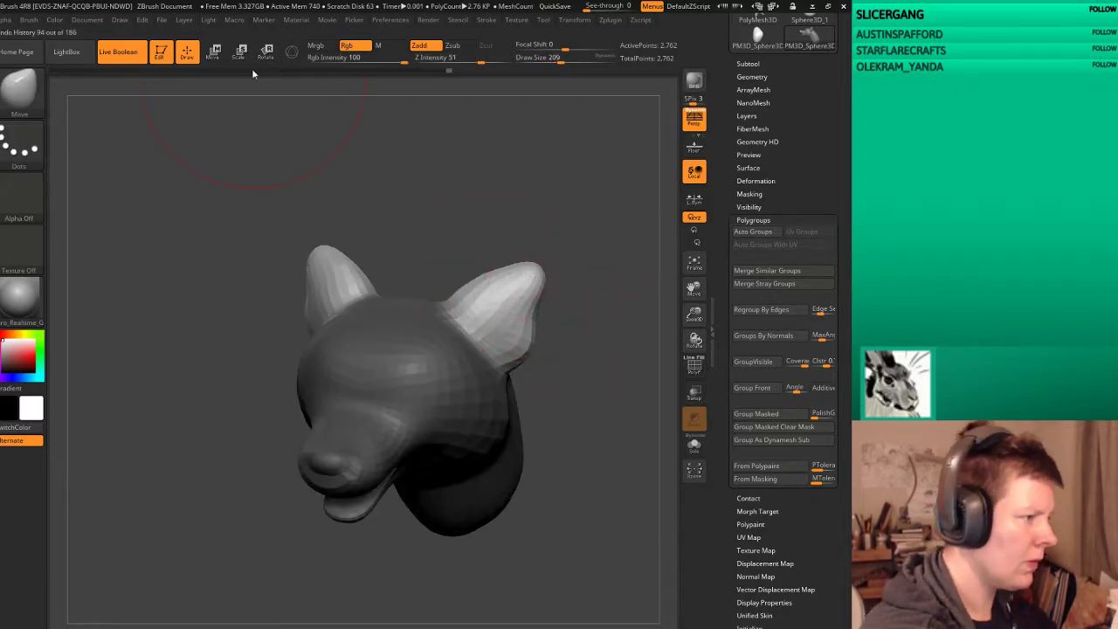
key(e)
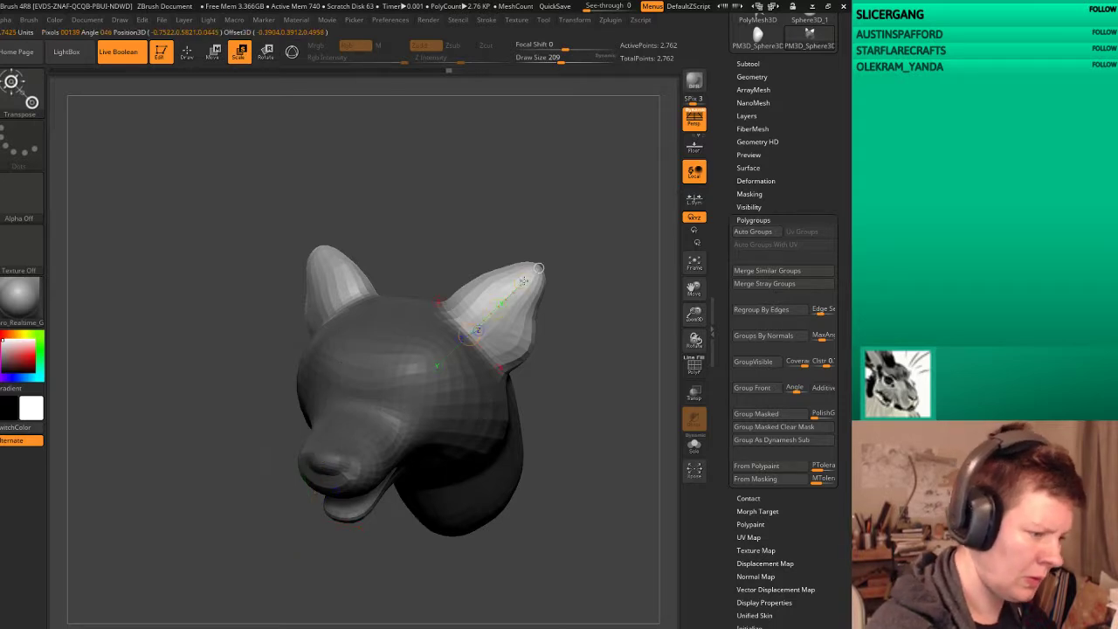
drag(472, 333, 524, 281)
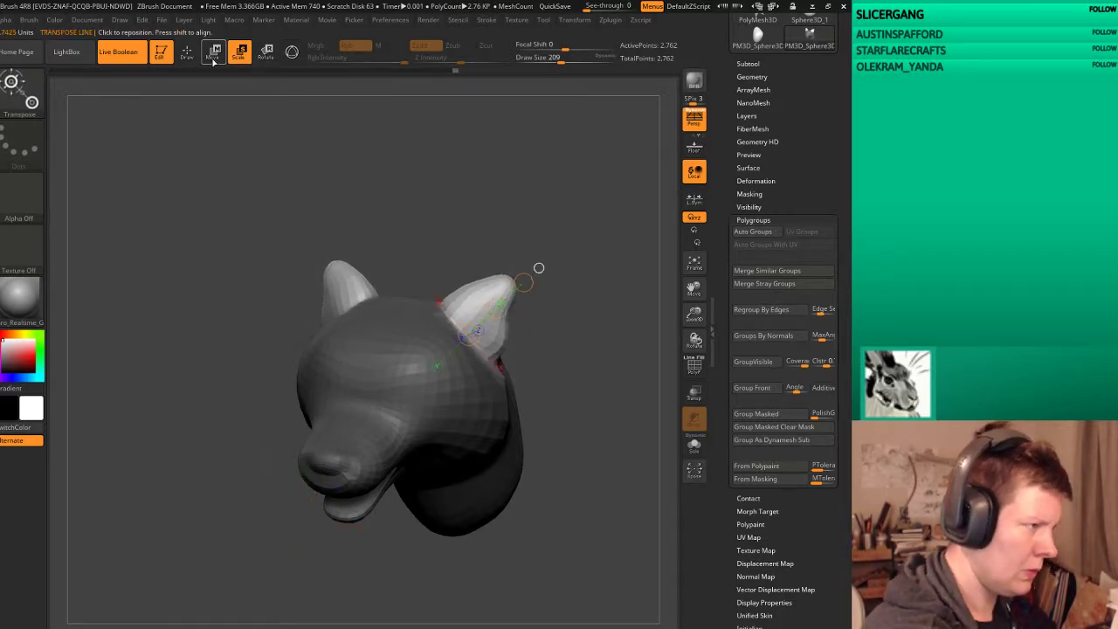
drag(496, 308, 498, 308)
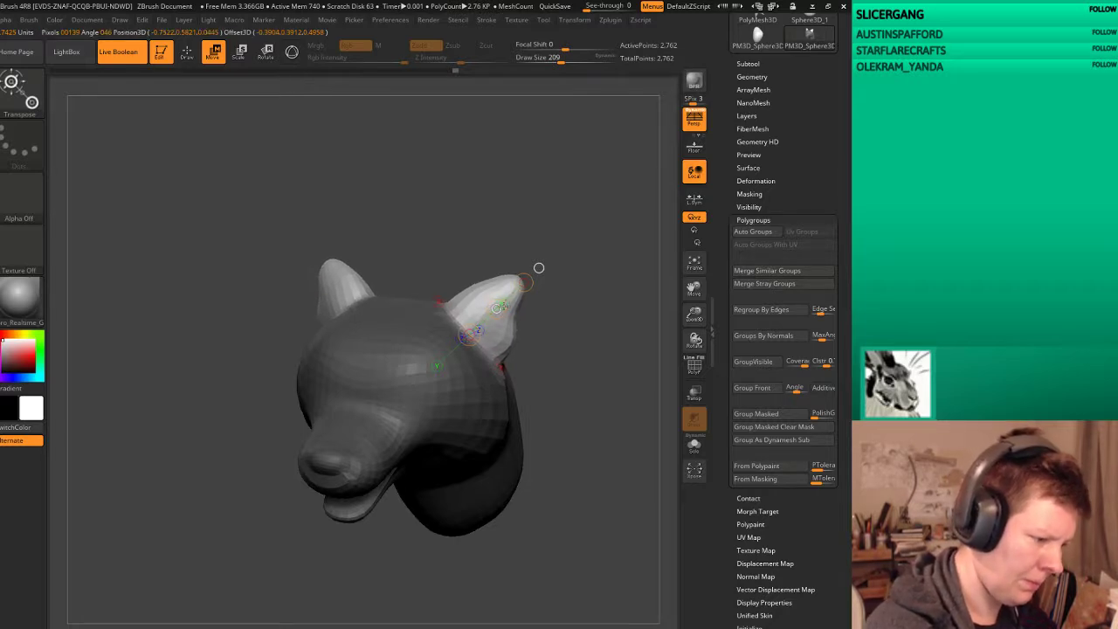
click(187, 53)
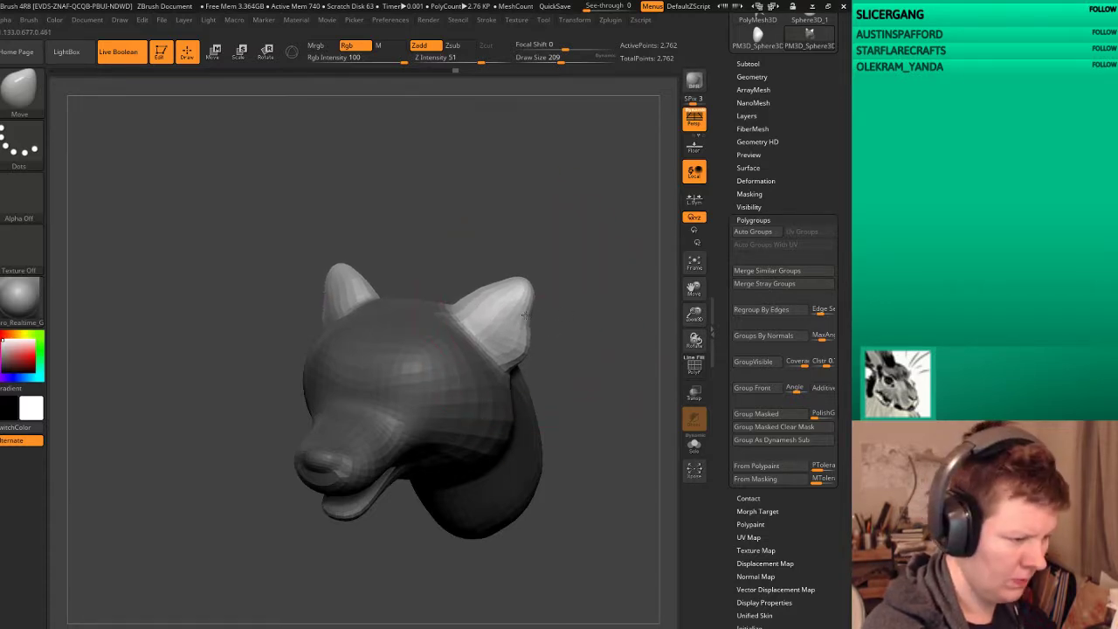
right_drag(520, 292, 605, 268)
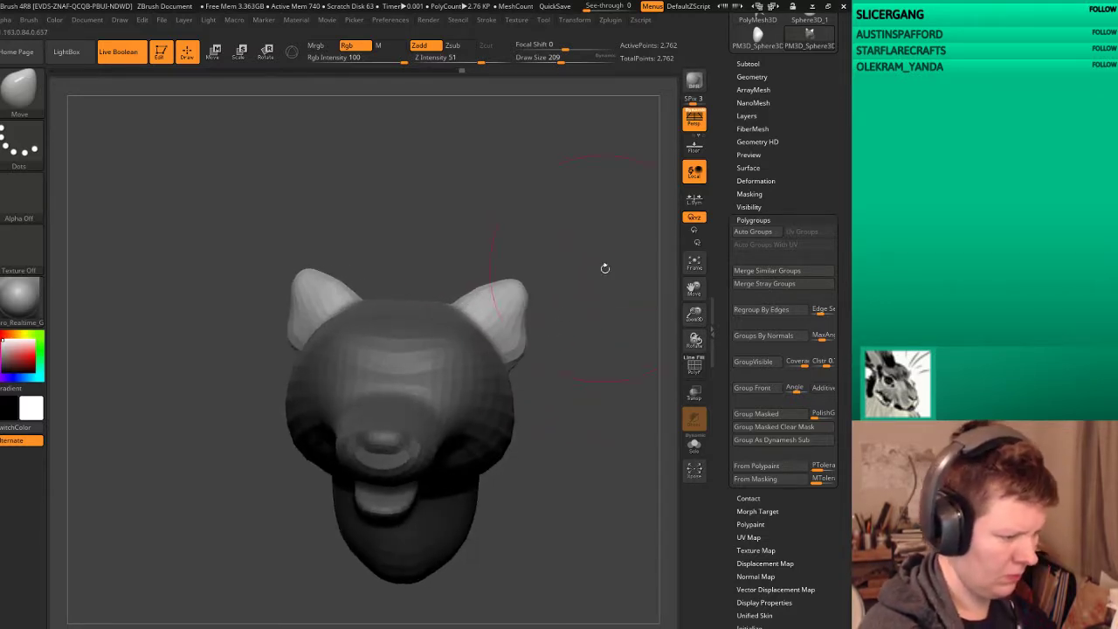
mouse_move(609, 337)
right_down()
mouse_move(626, 307)
mouse_move(588, 264)
mouse_move(600, 237)
mouse_move(263, 372)
right_up()
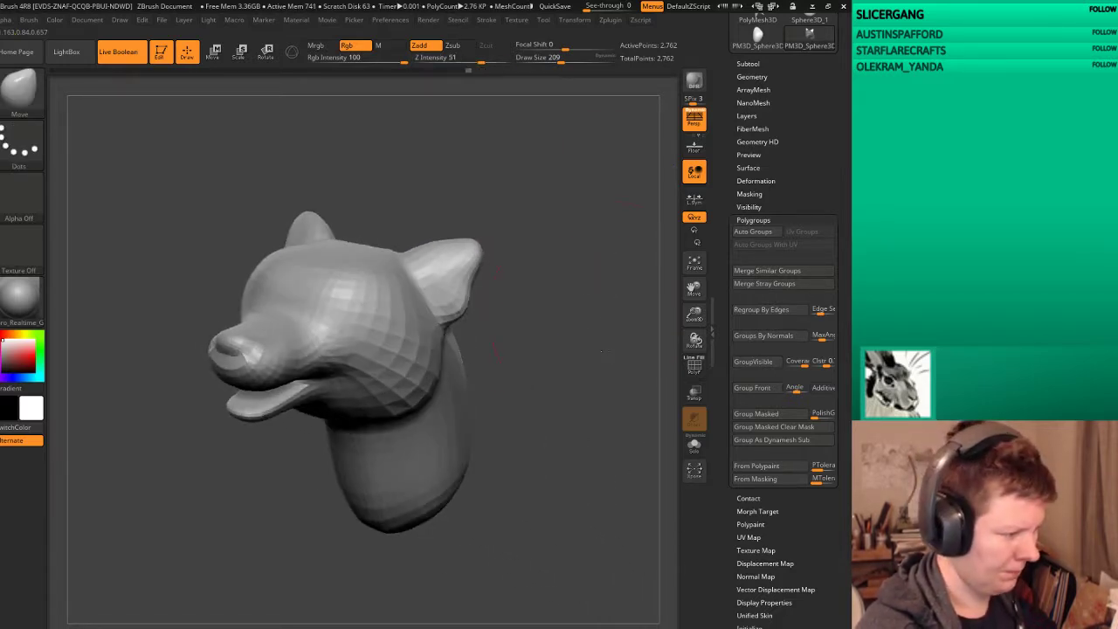
shift+drag(262, 371, 315, 332)
mouse_move(542, 376)
right_down()
mouse_move(602, 399)
mouse_move(615, 332)
mouse_move(577, 375)
right_up()
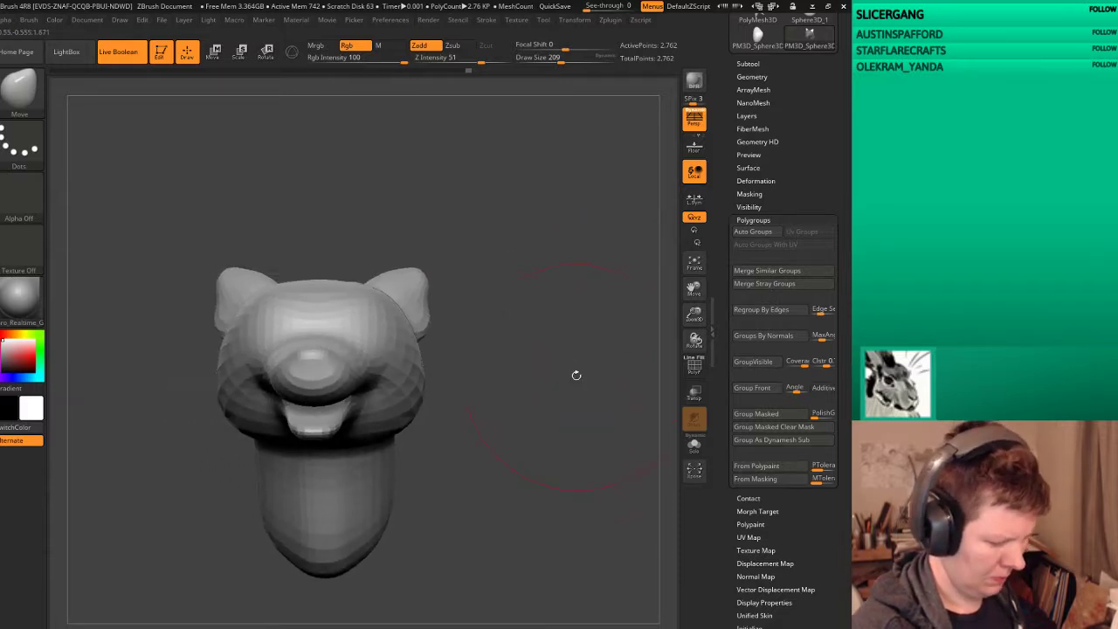
key(g)
click(453, 341)
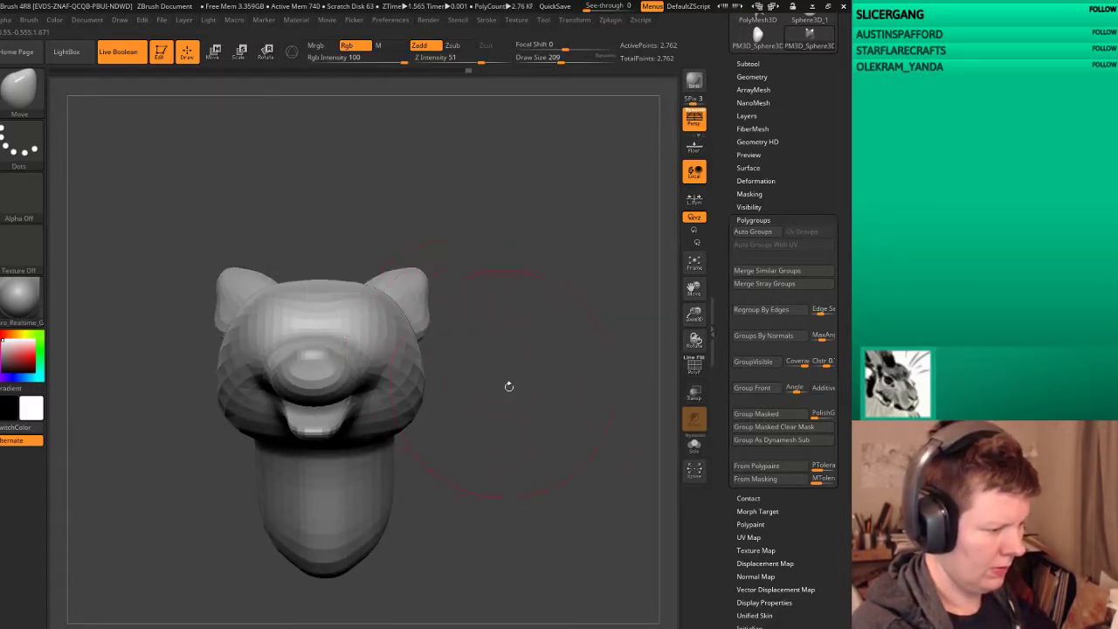
key(f)
alt+right_drag(553, 419, 588, 439)
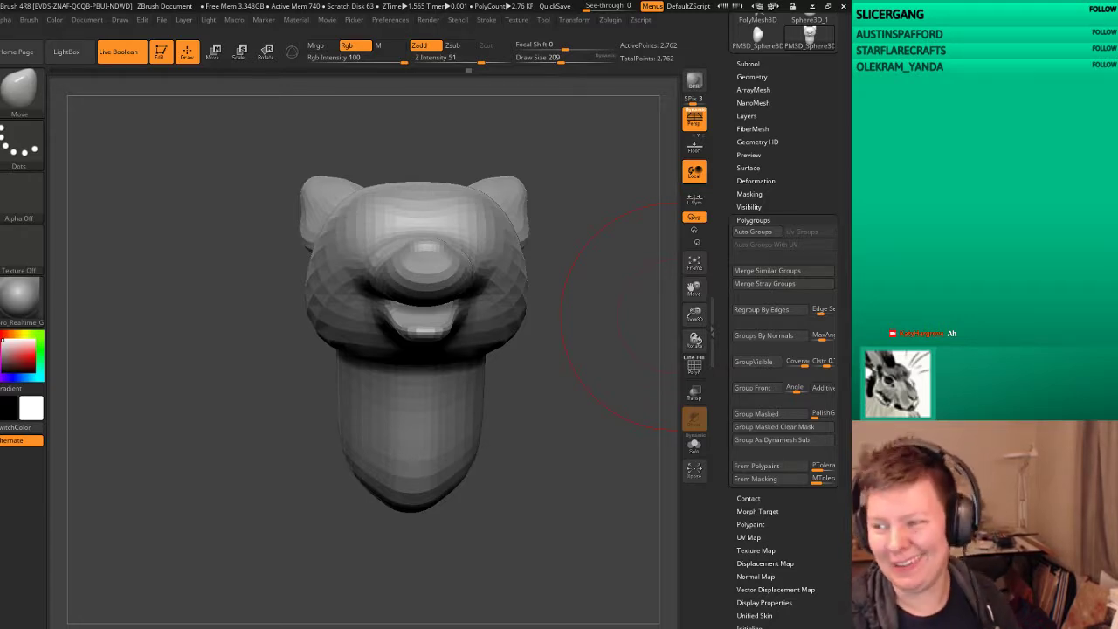
mouse_move(542, 496)
mouse_down()
mouse_move(288, 590)
mouse_move(573, 262)
mouse_up()
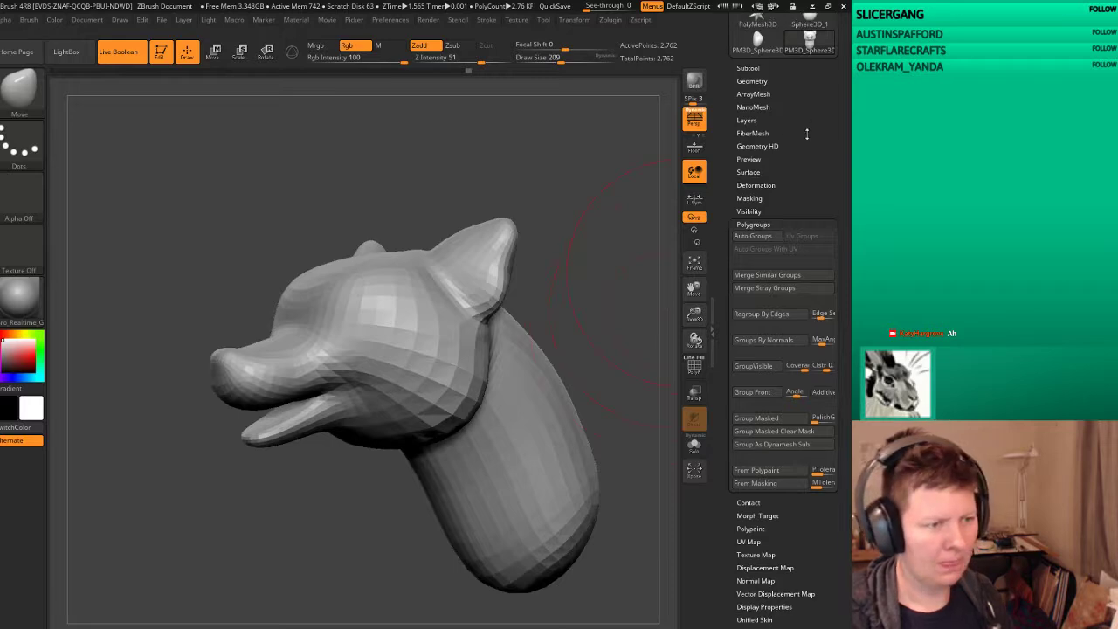
Step: Divide the head mesh twice in Tool > Geometry to reach SDiv 4 with 44,162 points
scroll(762, 121, up, 2)
click(763, 121)
click(758, 217)
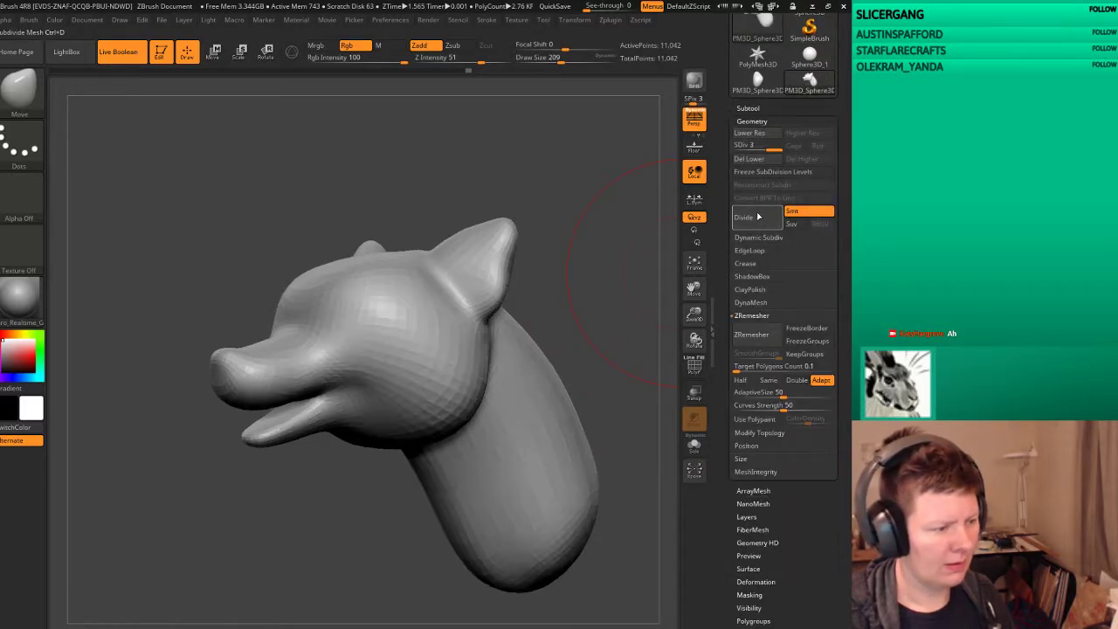
click(758, 217)
Step: Pick the ClayTubes brush and open the Subtool list of meshes to append
key(b)
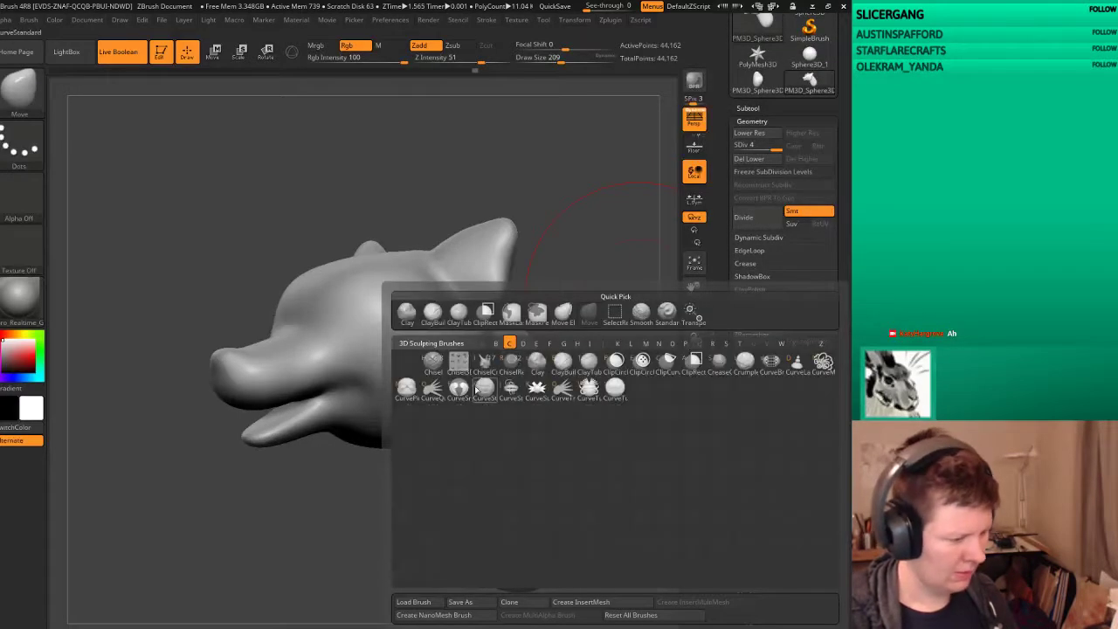
click(590, 360)
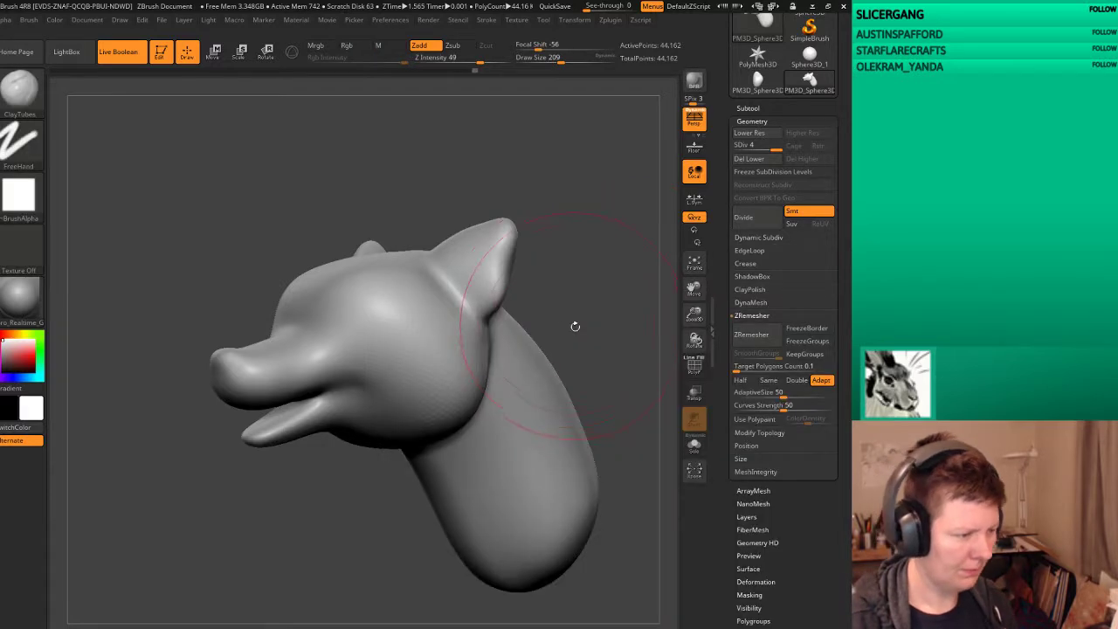
mouse_move(574, 325)
mouse_down()
mouse_move(621, 326)
mouse_move(624, 187)
mouse_up()
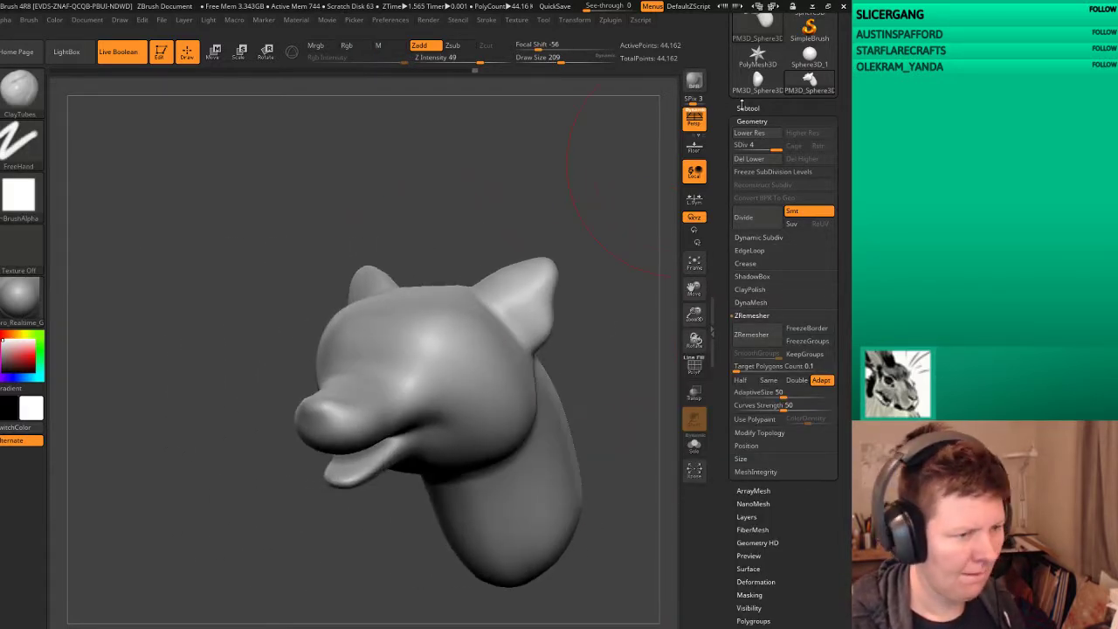
click(748, 108)
click(797, 412)
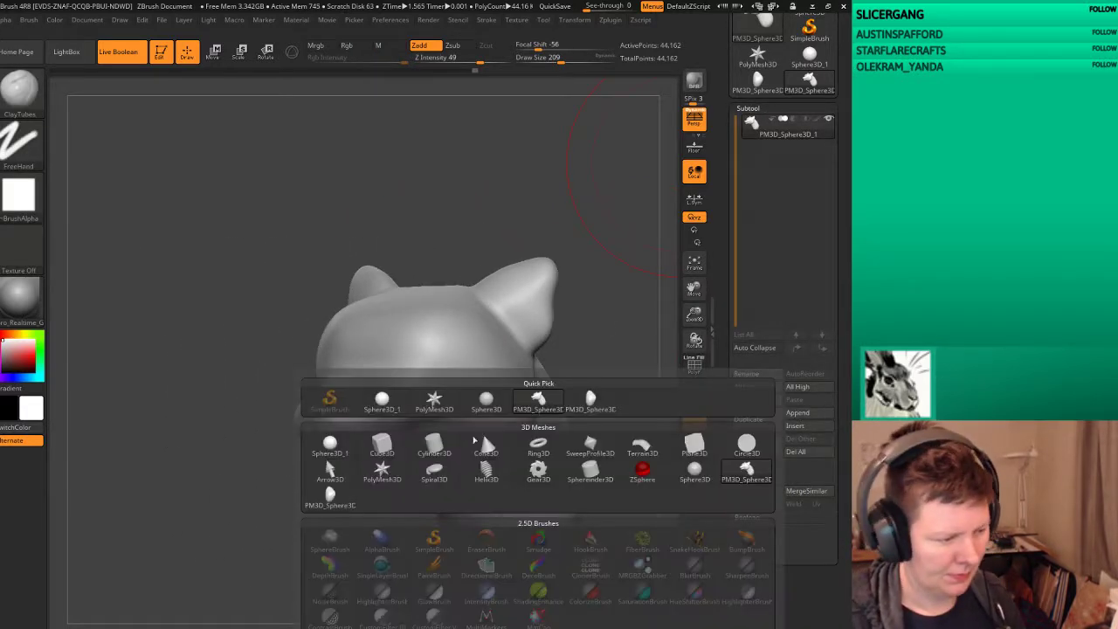
Step: Append a Sphere3D subtool and scale it down to eye size, with the head see-through
click(325, 448)
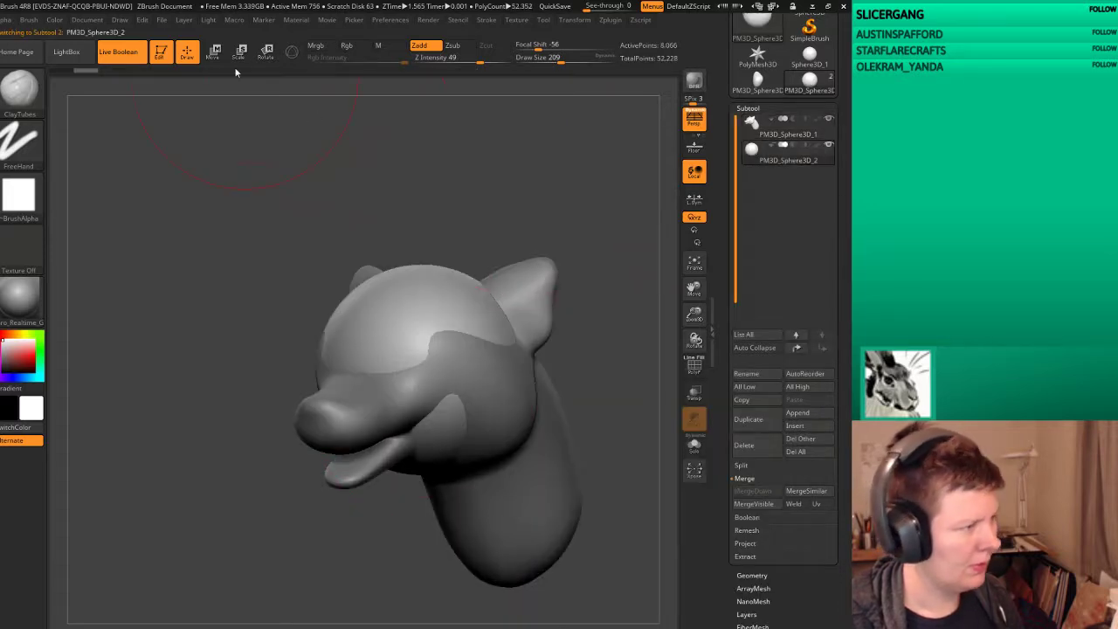
key(w)
click(239, 53)
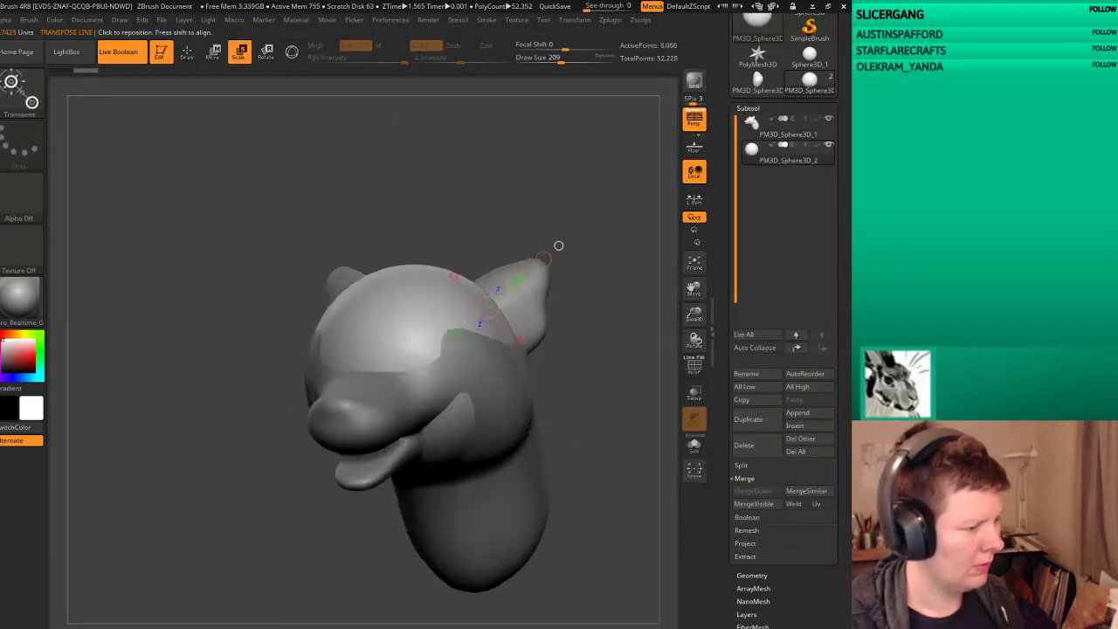
click(402, 323)
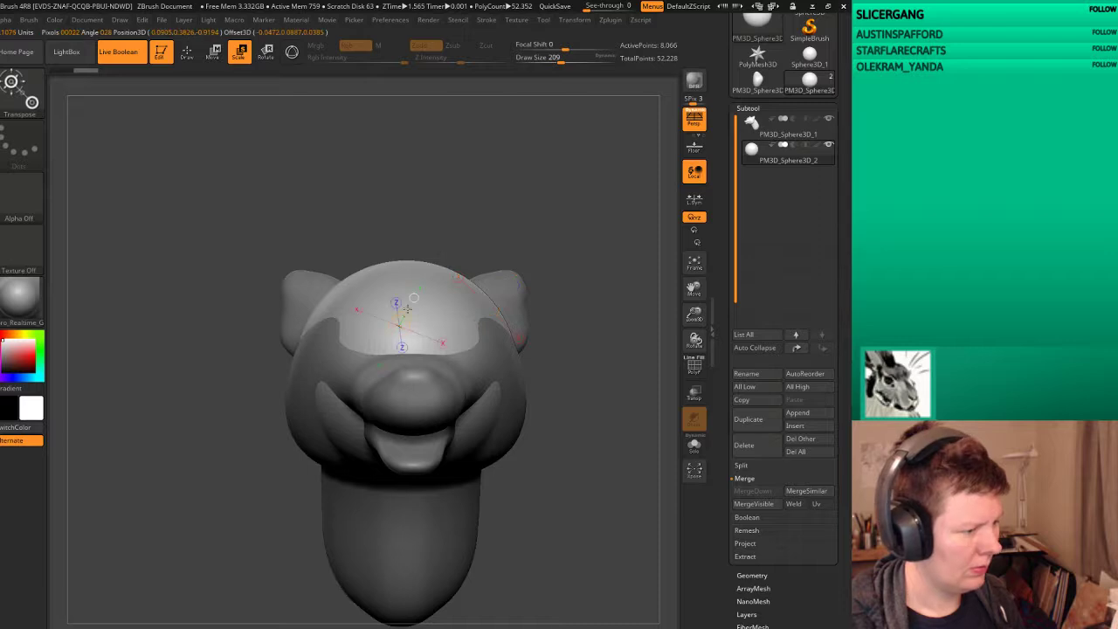
drag(454, 267, 459, 261)
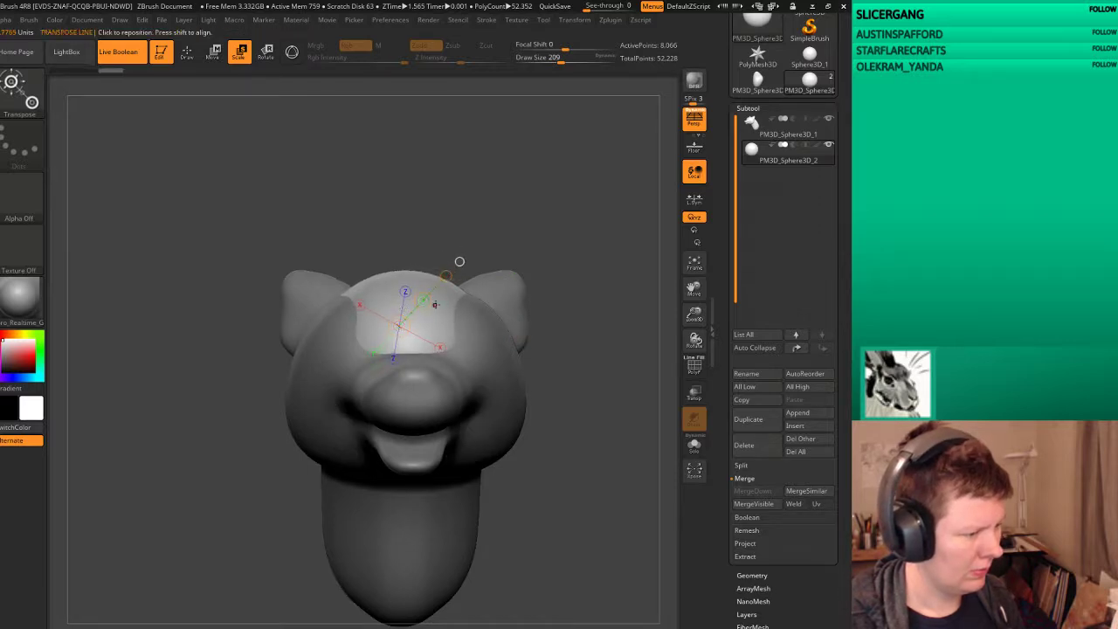
click(694, 394)
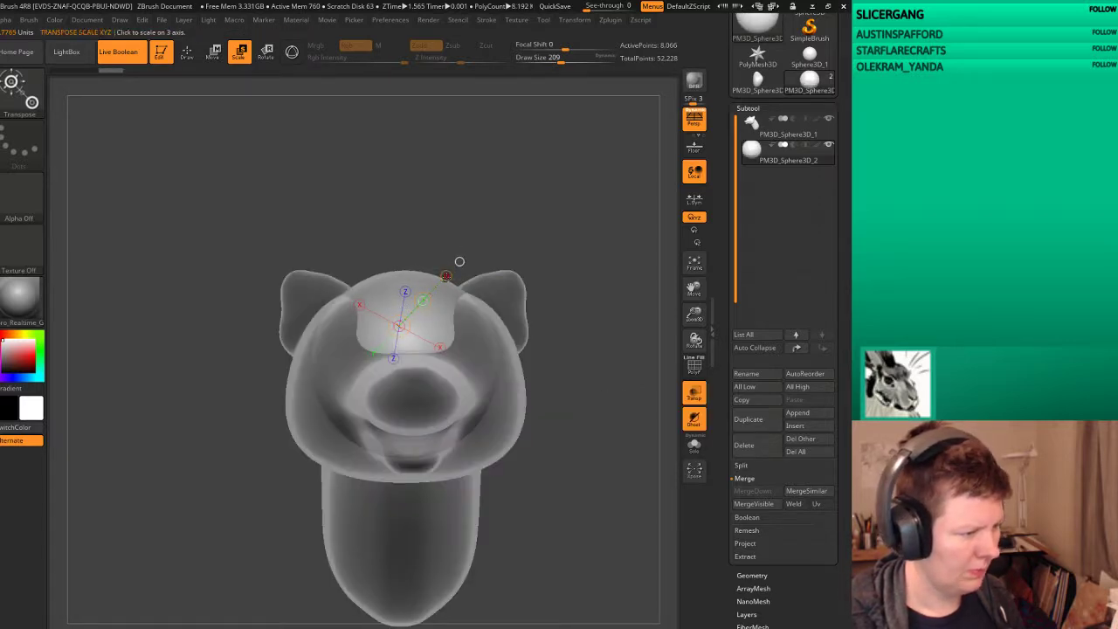
drag(446, 276, 444, 279)
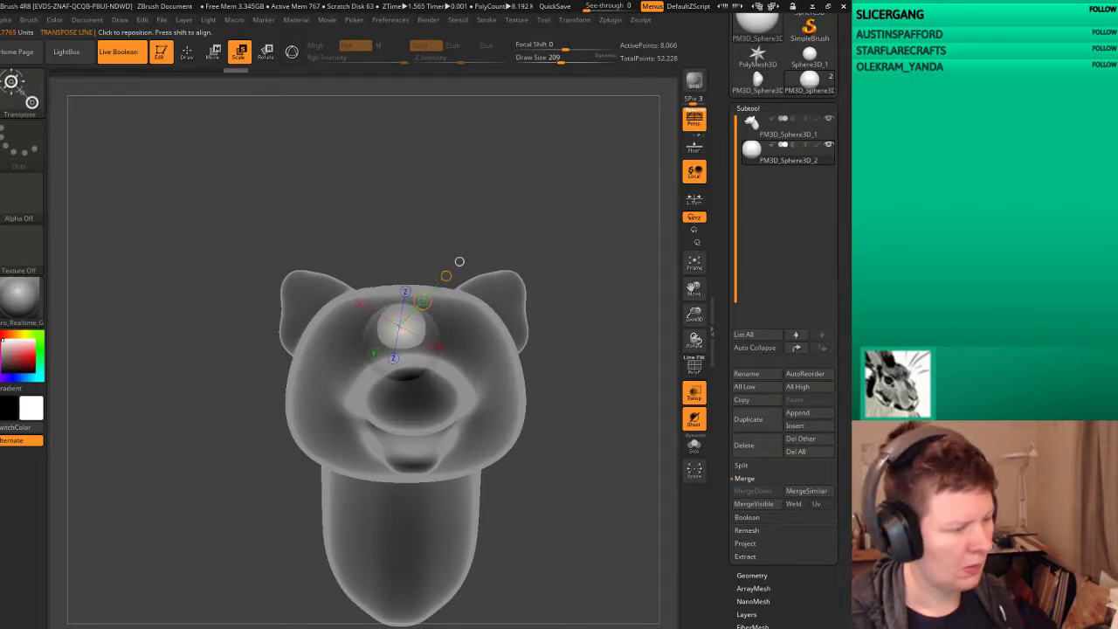
Step: Move the eye sphere to the upper right of the face and out onto its surface
click(213, 52)
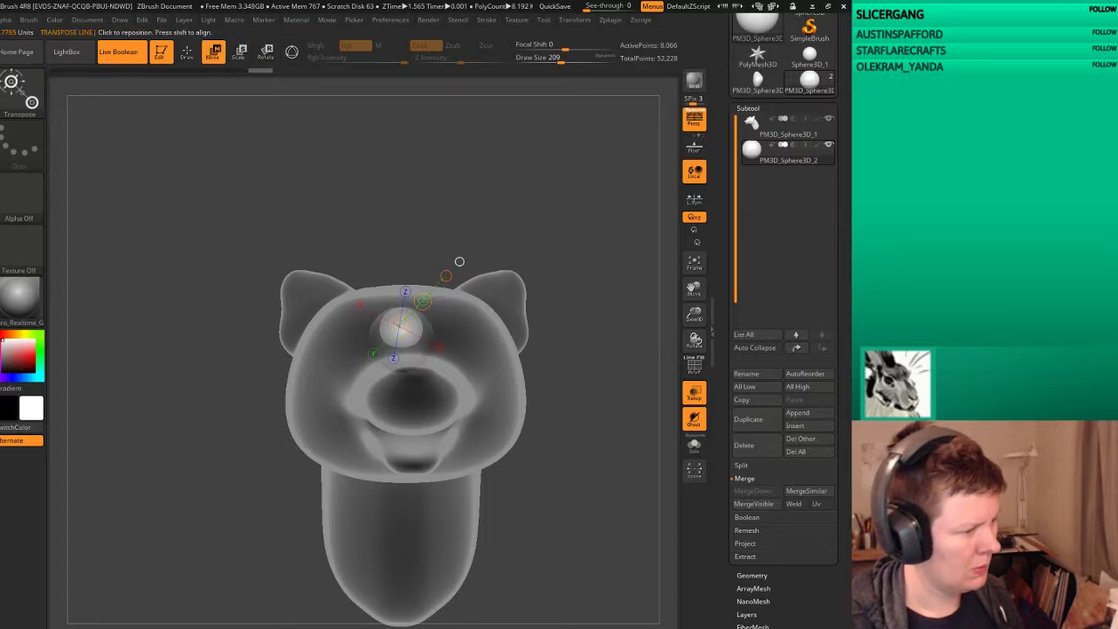
drag(422, 300, 475, 302)
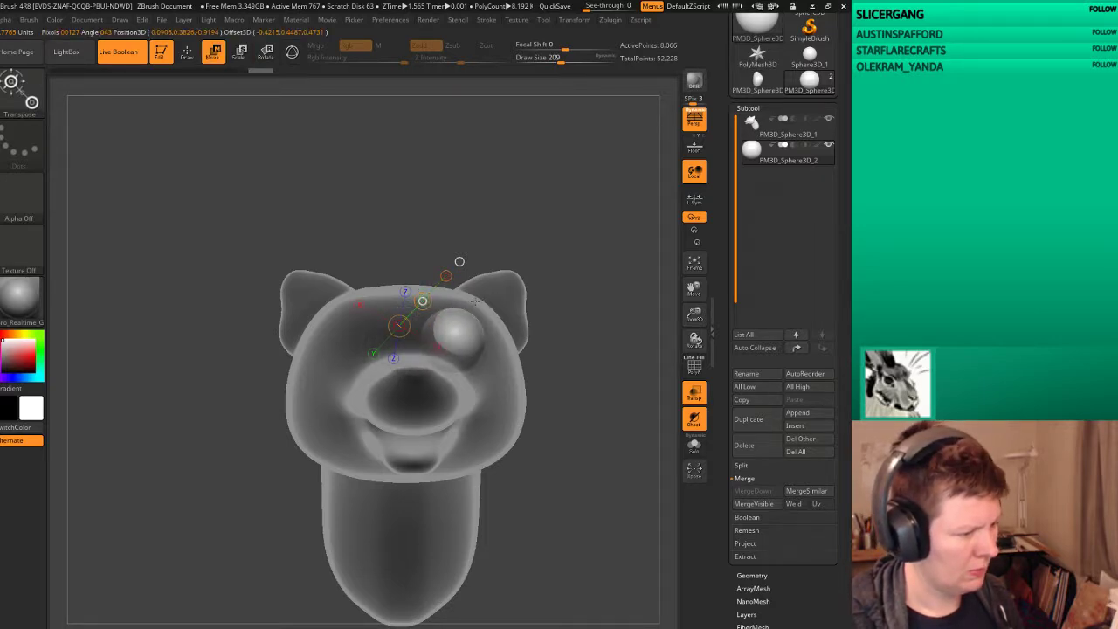
drag(594, 350, 489, 349)
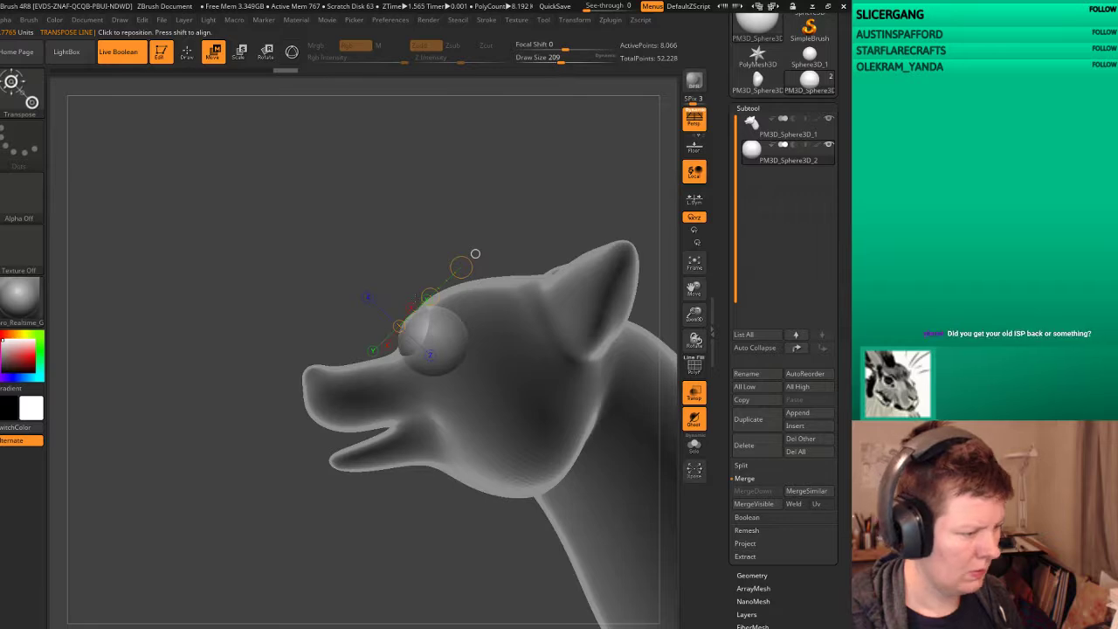
drag(430, 297, 449, 300)
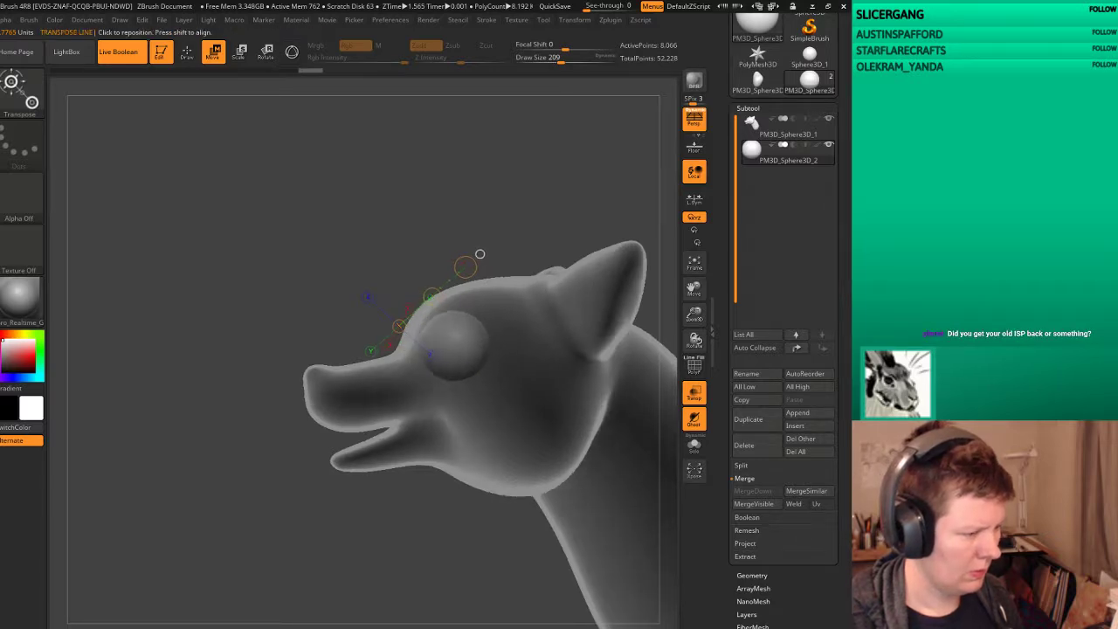
drag(315, 254, 412, 259)
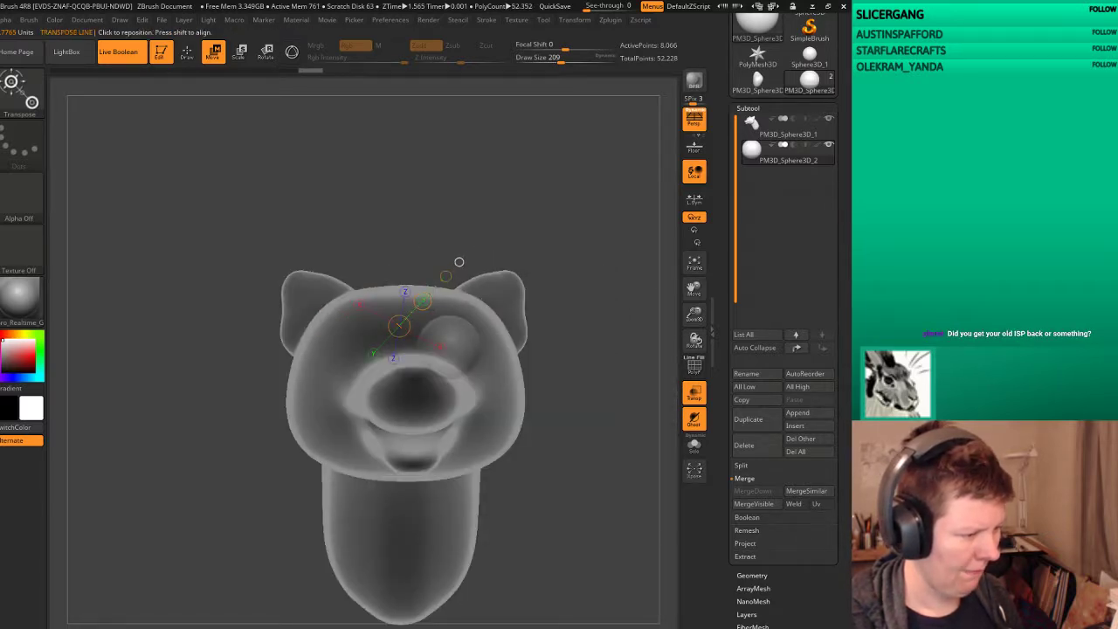
Step: Fine-tune the eye's placement with the transpose line from front and side views
key(e)
drag(451, 341, 476, 321)
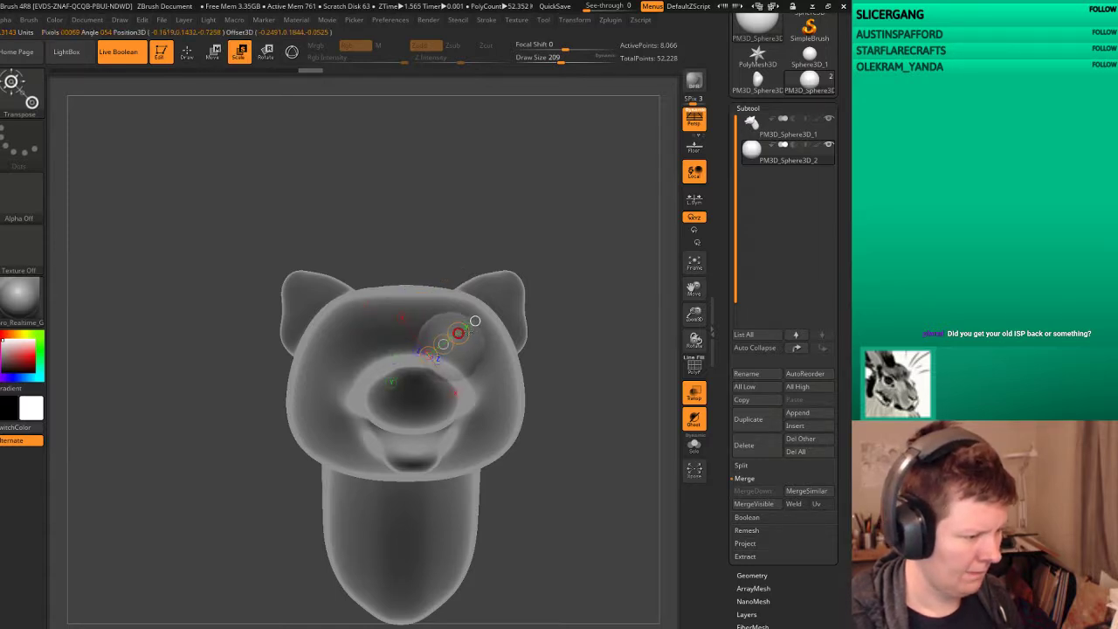
key(w)
drag(475, 321, 418, 306)
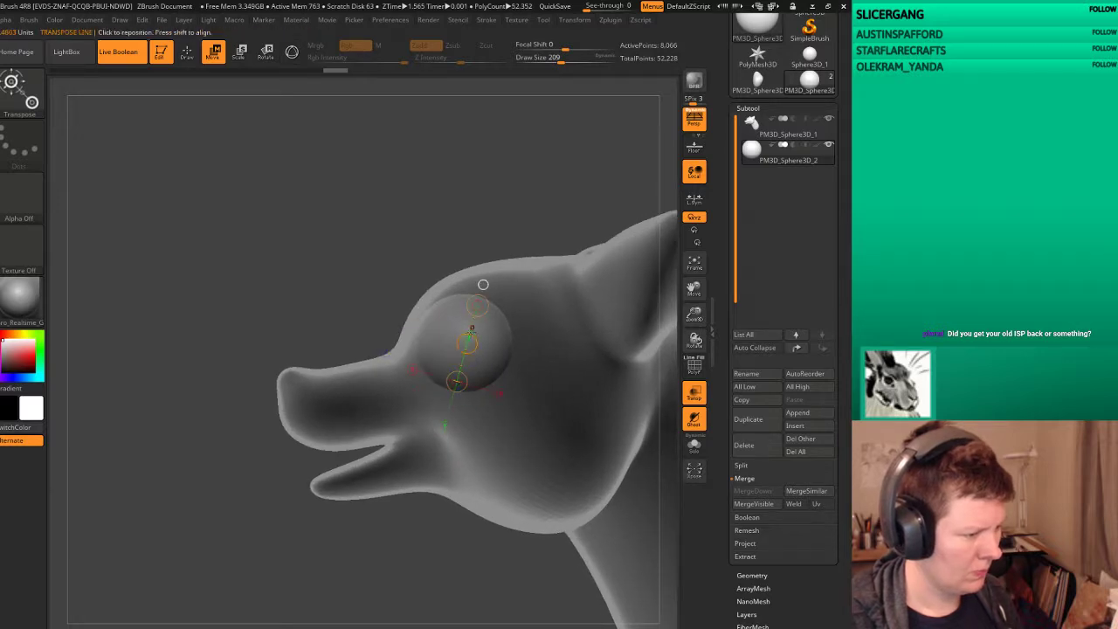
drag(456, 381, 483, 284)
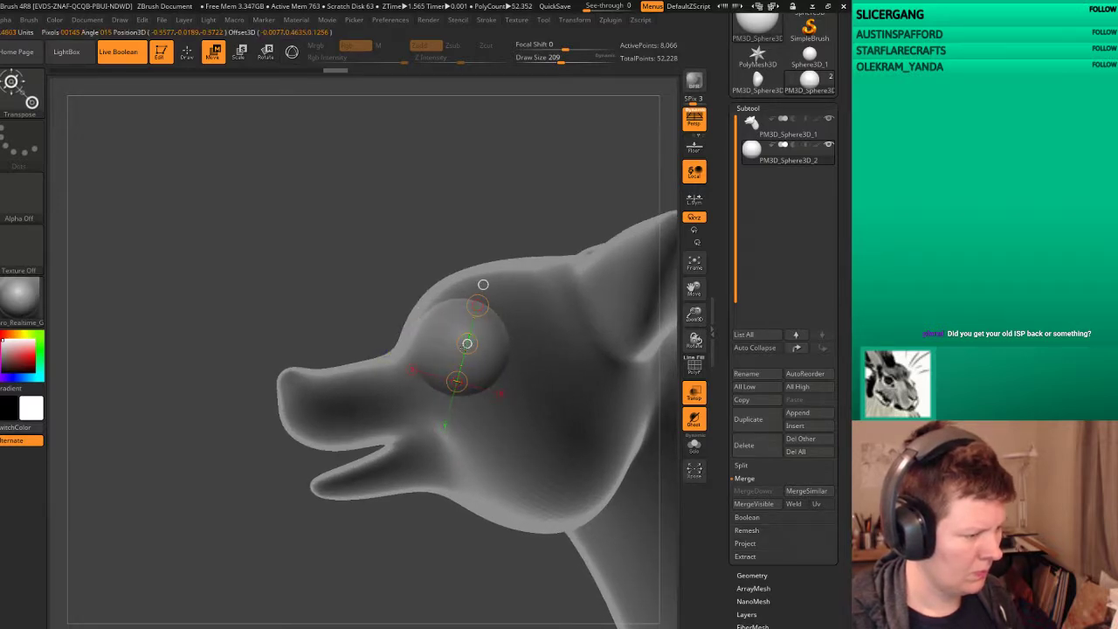
click(187, 54)
drag(393, 157, 522, 131)
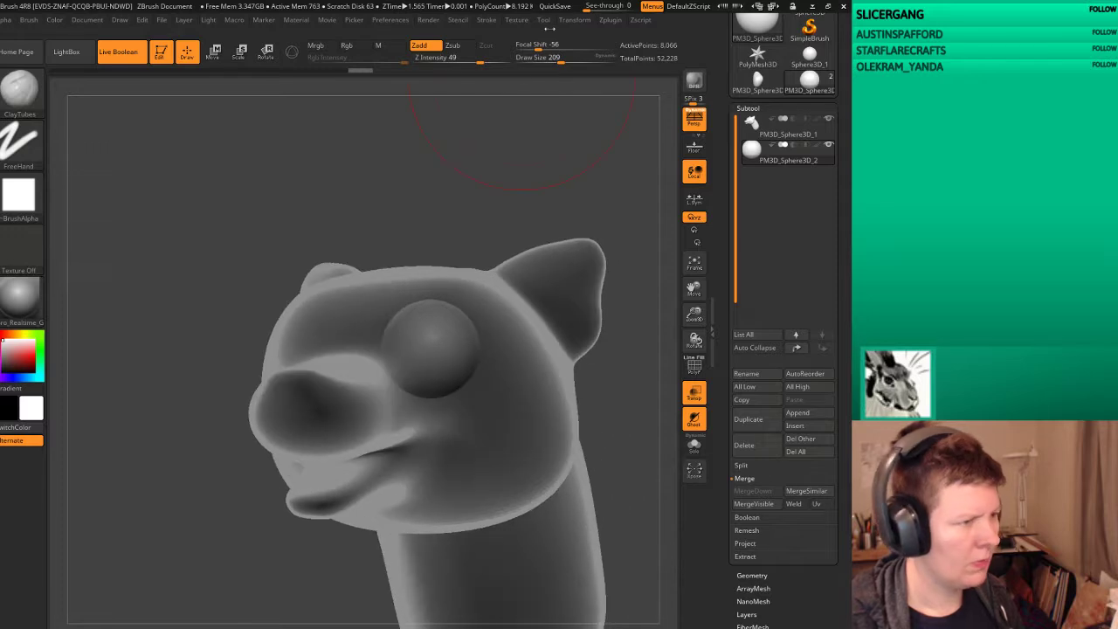
Step: Mirror the eye across X into the same subtool with SubTool Master, then select the head
click(607, 20)
click(640, 228)
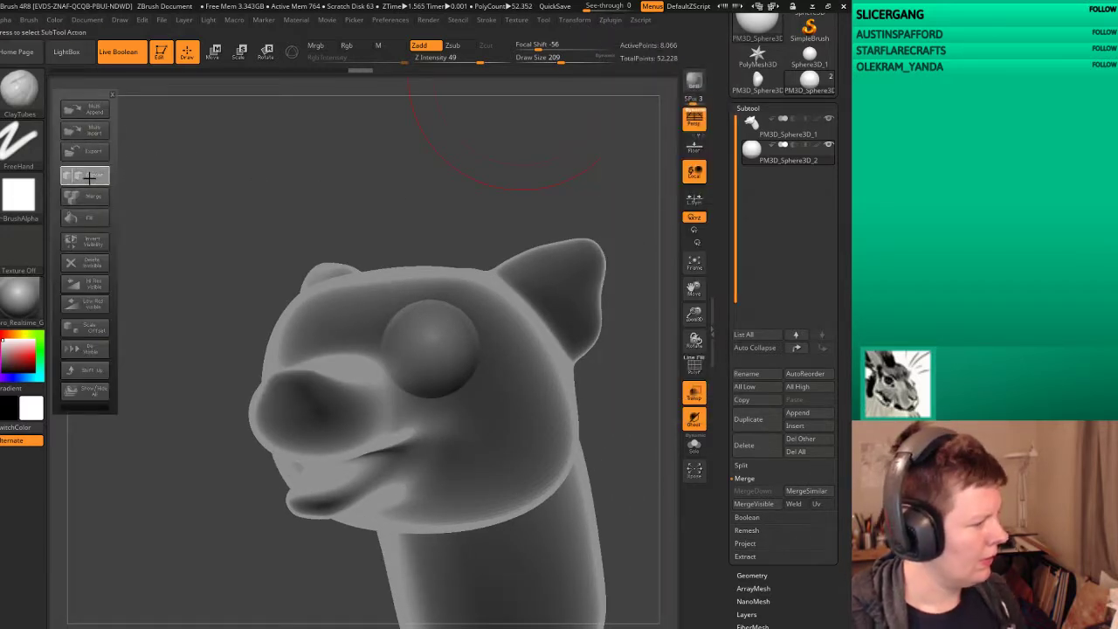
click(84, 175)
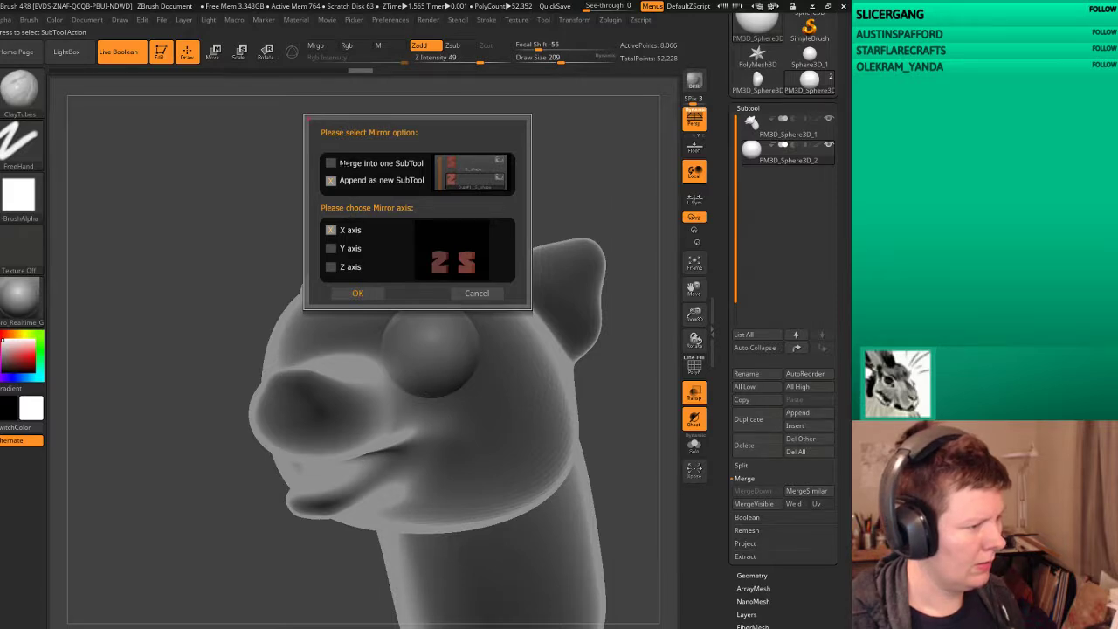
click(332, 162)
click(362, 292)
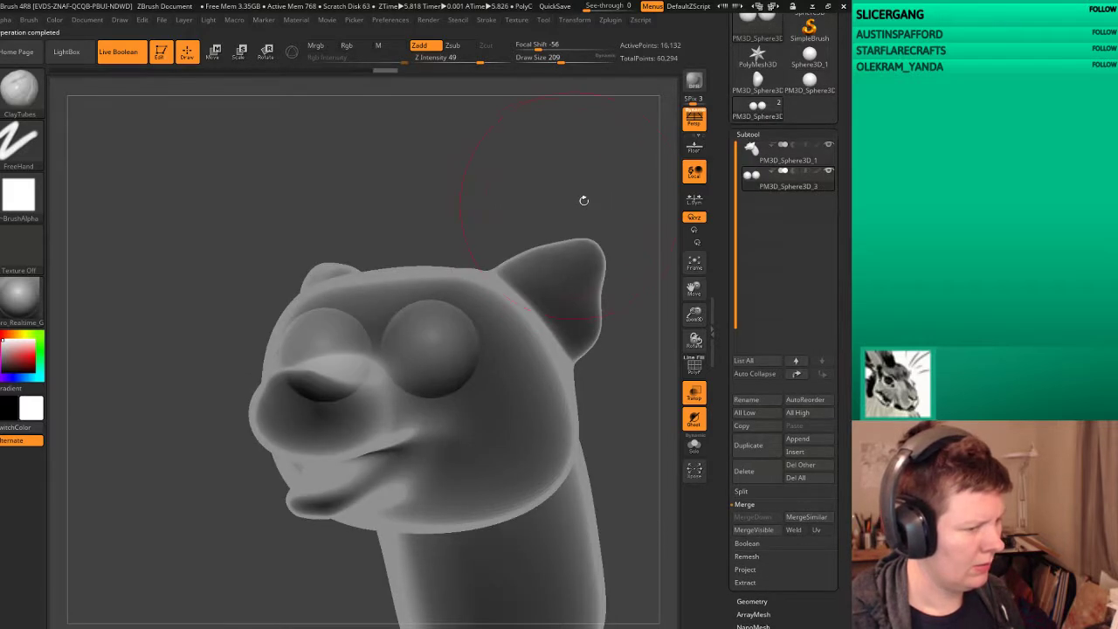
click(749, 151)
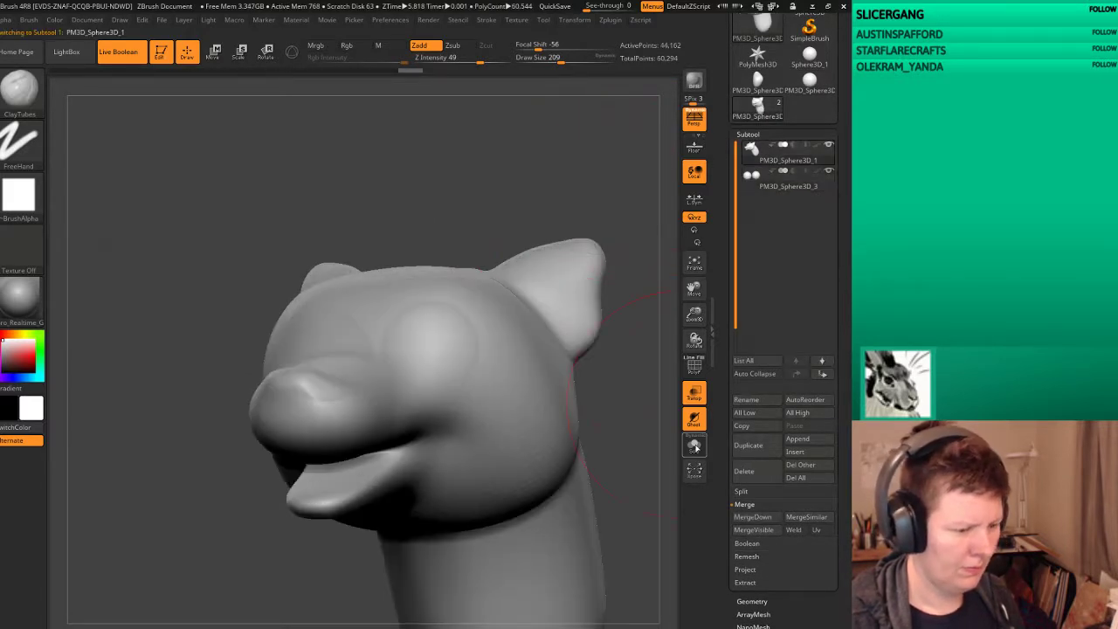
Step: Turn off transparency, pick ClayTubes at draw size 45 and sculpt ridges across the forehead
click(694, 393)
drag(611, 245, 489, 178)
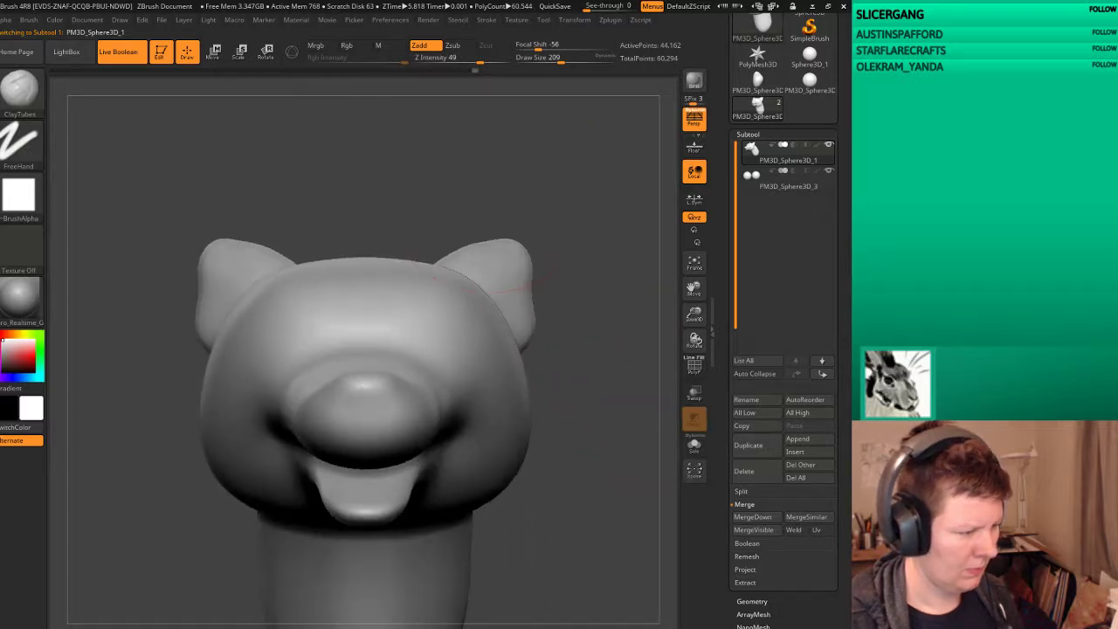
key(b)
key(c)
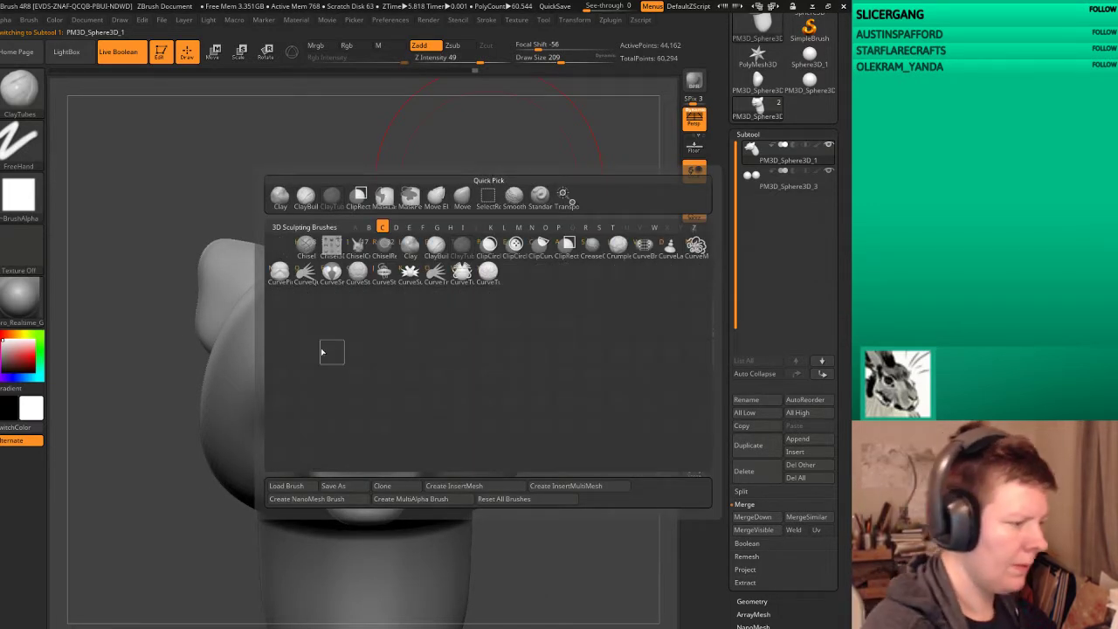
mouse_move(571, 112)
mouse_down()
mouse_move(623, 317)
mouse_move(616, 293)
mouse_move(586, 352)
mouse_move(594, 334)
mouse_move(582, 335)
mouse_up()
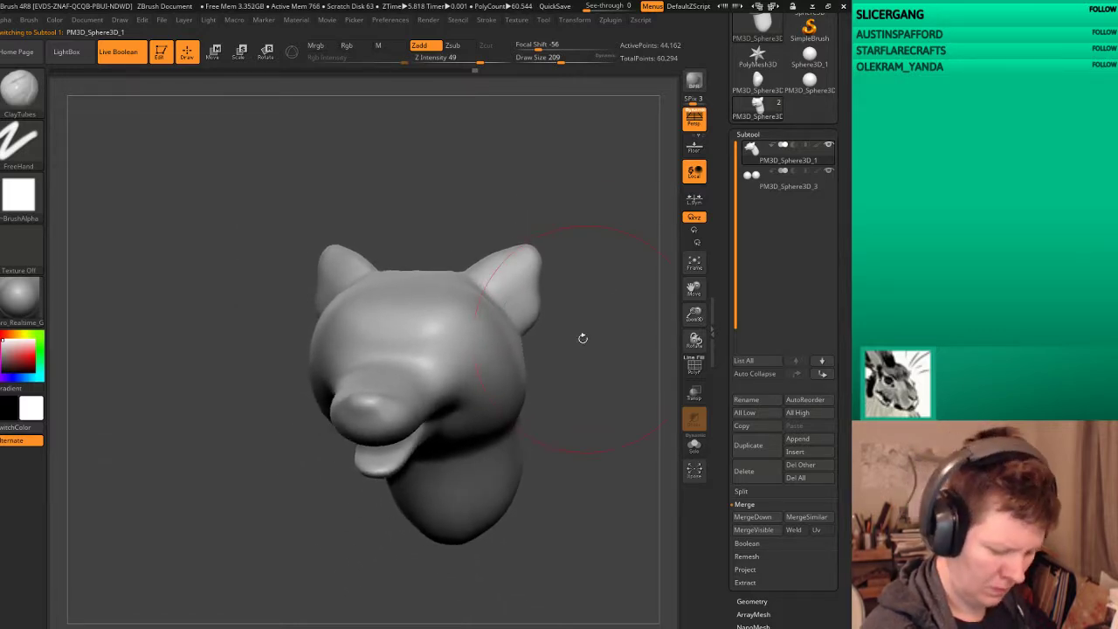
key(bracketleft)
key(bracketleft)
key(bracketleft)
key(bracketleft)
key(bracketleft)
key(bracketleft)
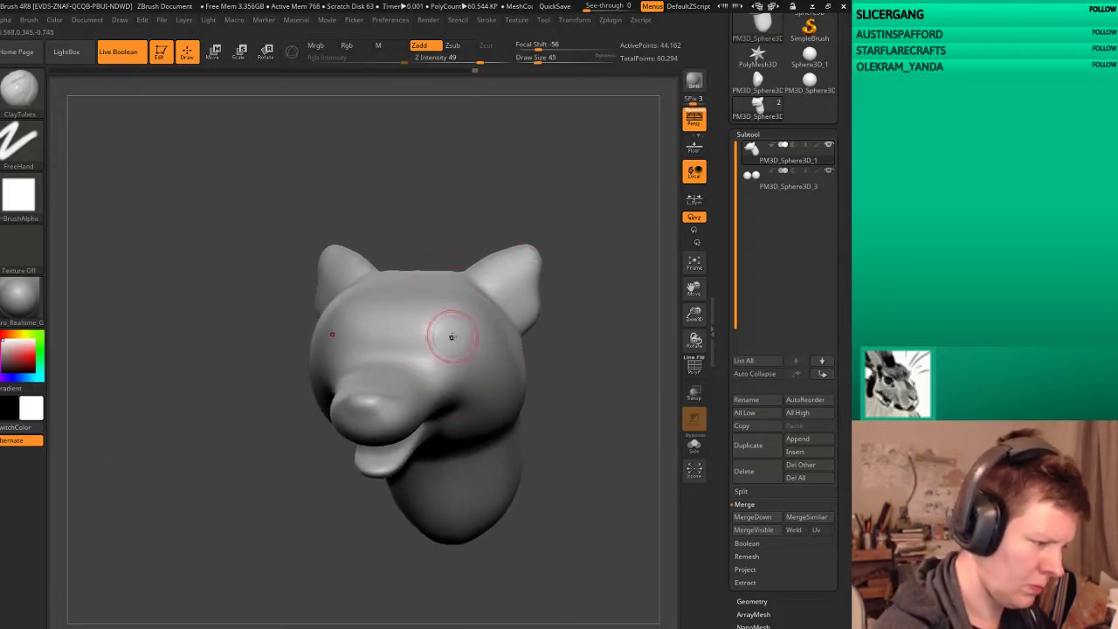
key(bracketright)
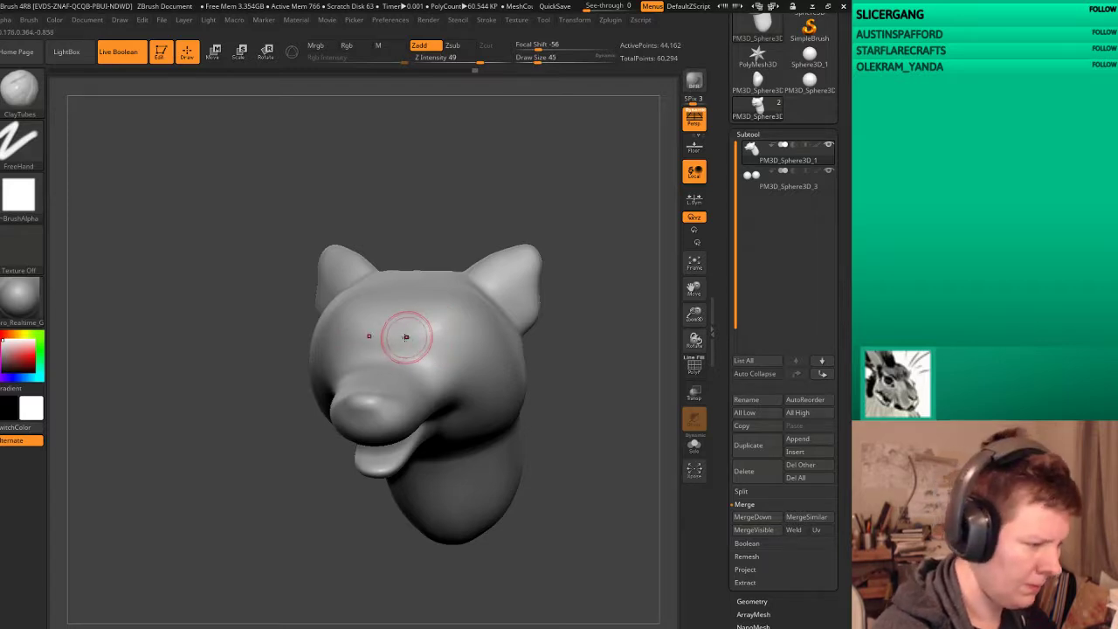
drag(403, 335, 425, 323)
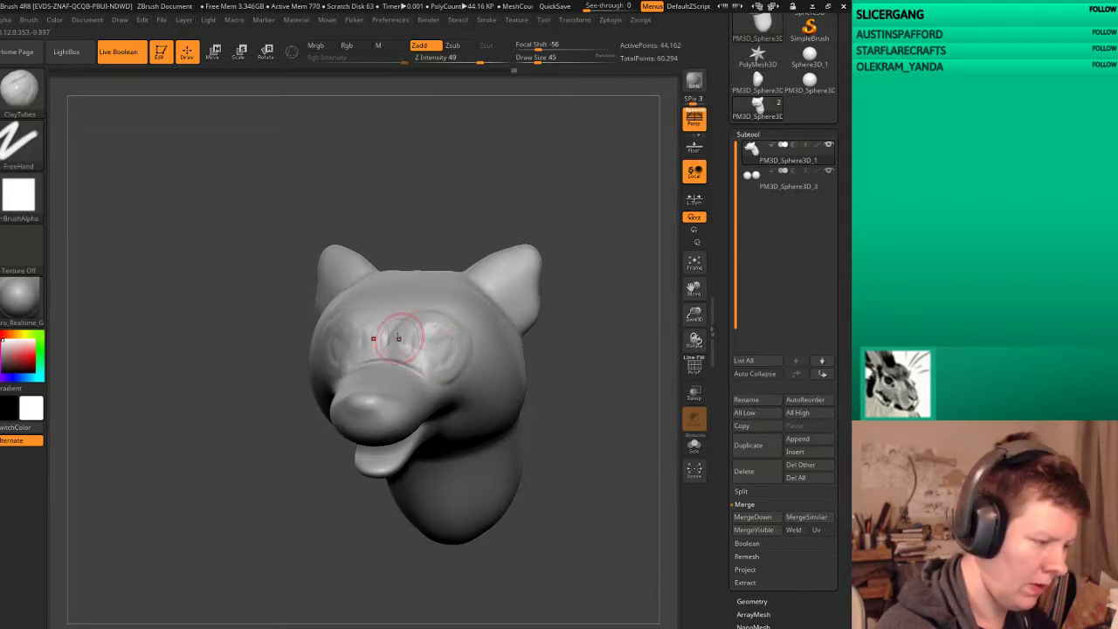
Step: Lower the brush size to 27 and sculpt creases across the cheek below the eye
drag(585, 349, 383, 386)
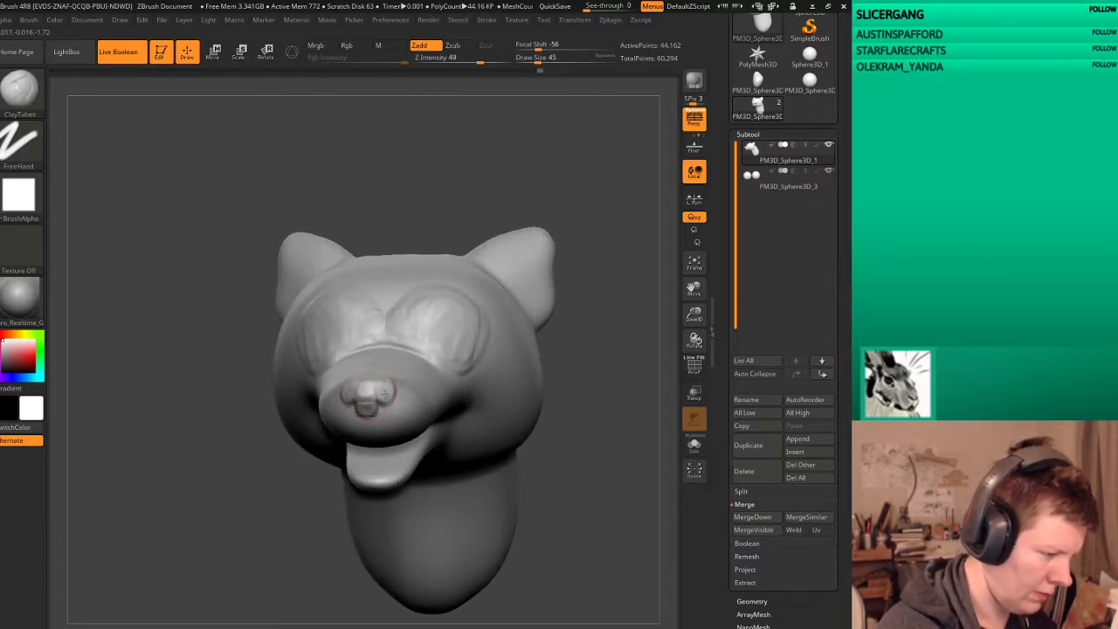
mouse_move(565, 347)
mouse_down()
mouse_move(377, 531)
mouse_move(412, 497)
mouse_up()
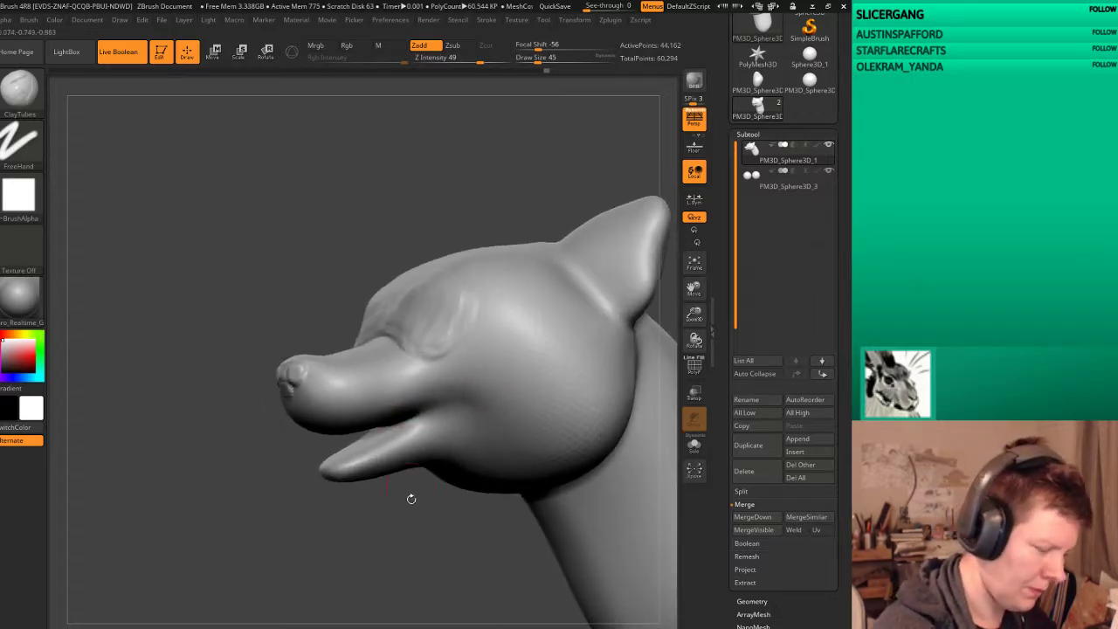
drag(374, 451, 362, 418)
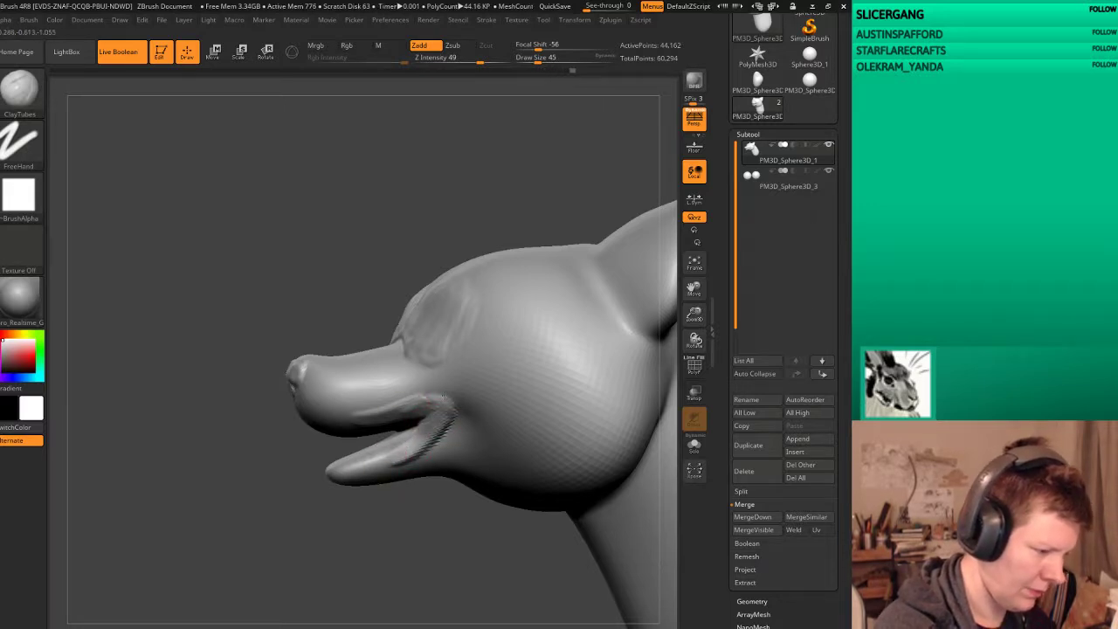
drag(396, 525, 448, 545)
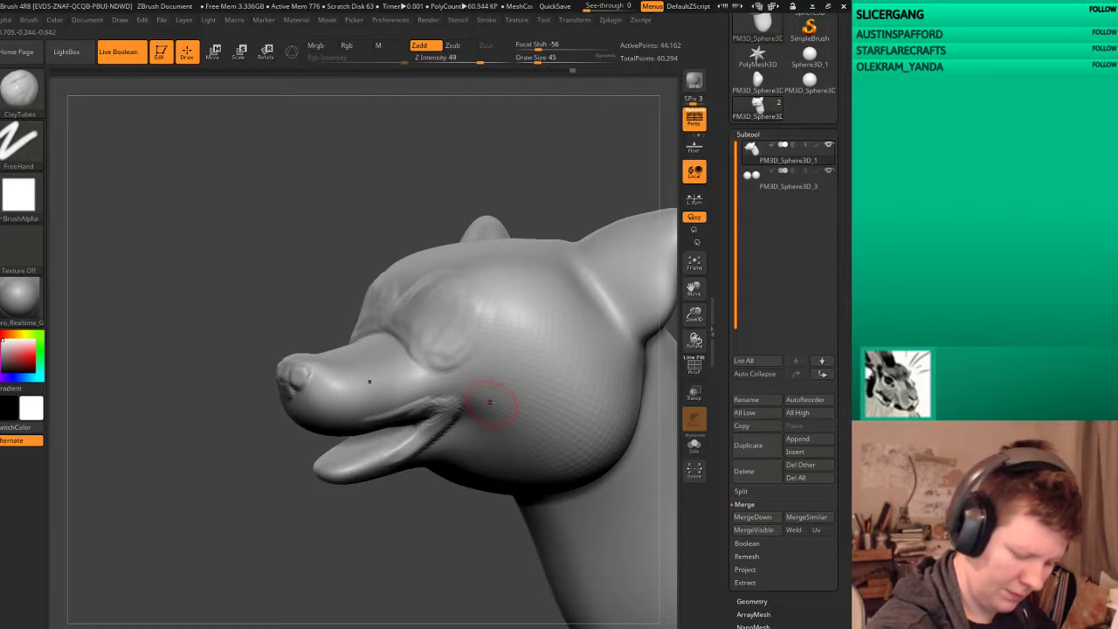
key(bracketleft)
key(bracketleft)
key(bracketleft)
drag(440, 396, 489, 433)
drag(441, 376, 524, 410)
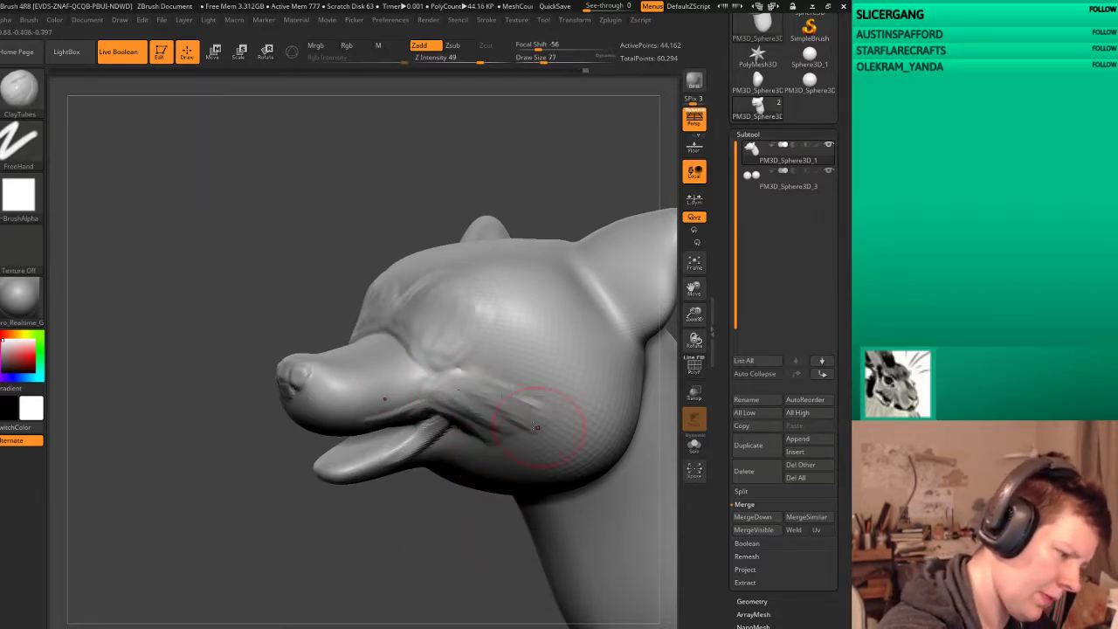
mouse_move(537, 485)
mouse_down()
mouse_move(476, 469)
mouse_move(376, 354)
mouse_up()
Step: Hide part of the head and sculpt detail on the hollow inner surface
ctrl+shift+click(374, 350)
drag(470, 254, 353, 399)
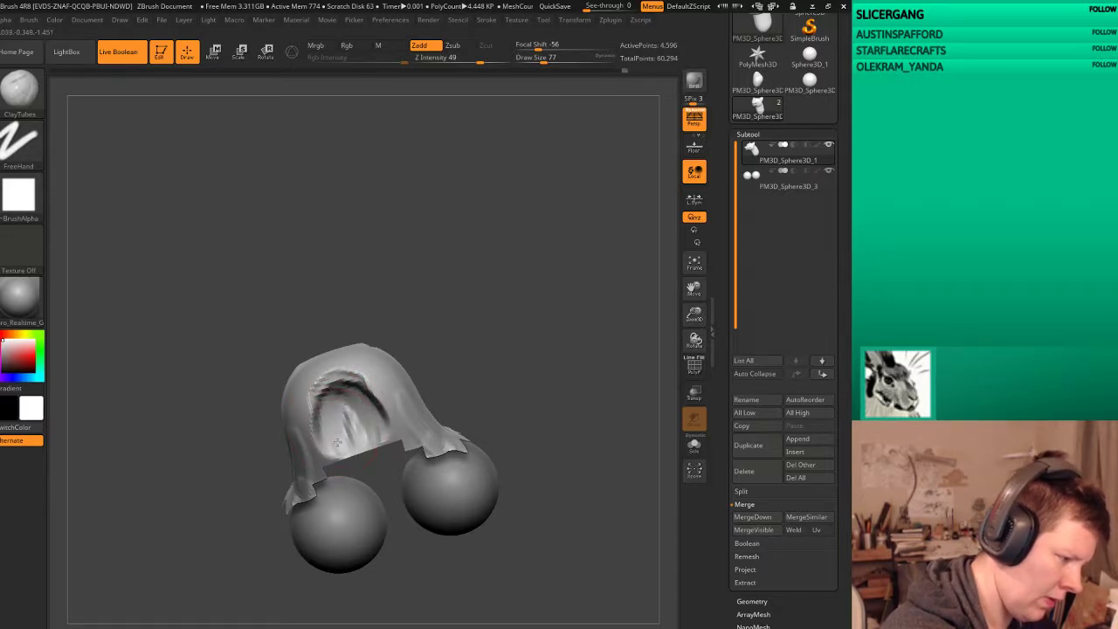
mouse_move(367, 454)
mouse_down()
mouse_move(381, 427)
mouse_move(345, 406)
mouse_up()
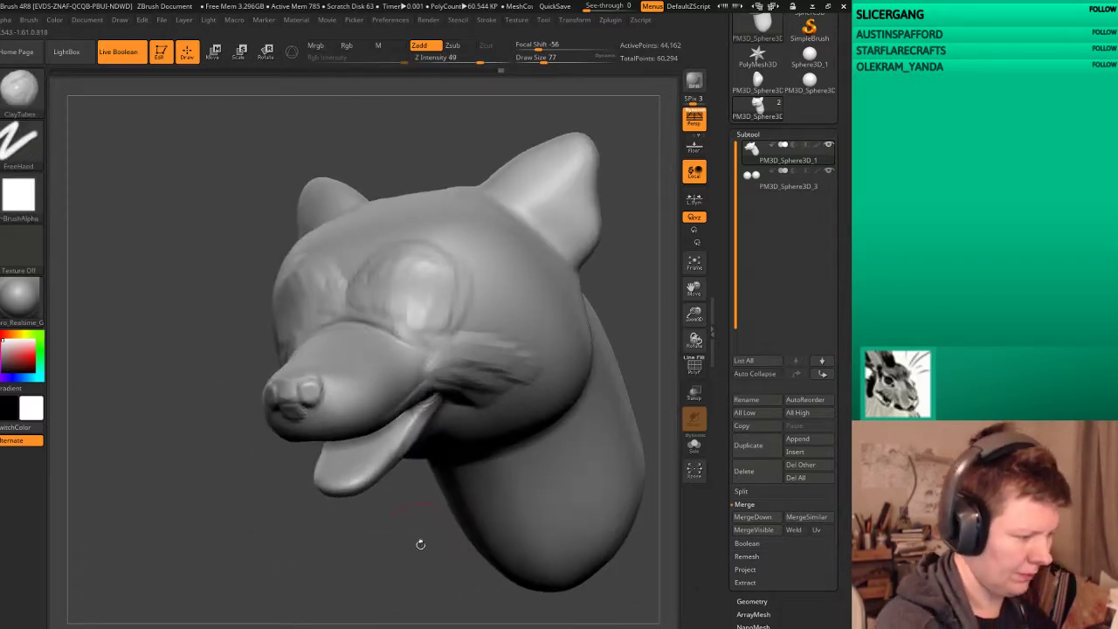
mouse_move(420, 543)
mouse_down()
mouse_move(422, 428)
mouse_move(367, 385)
mouse_up()
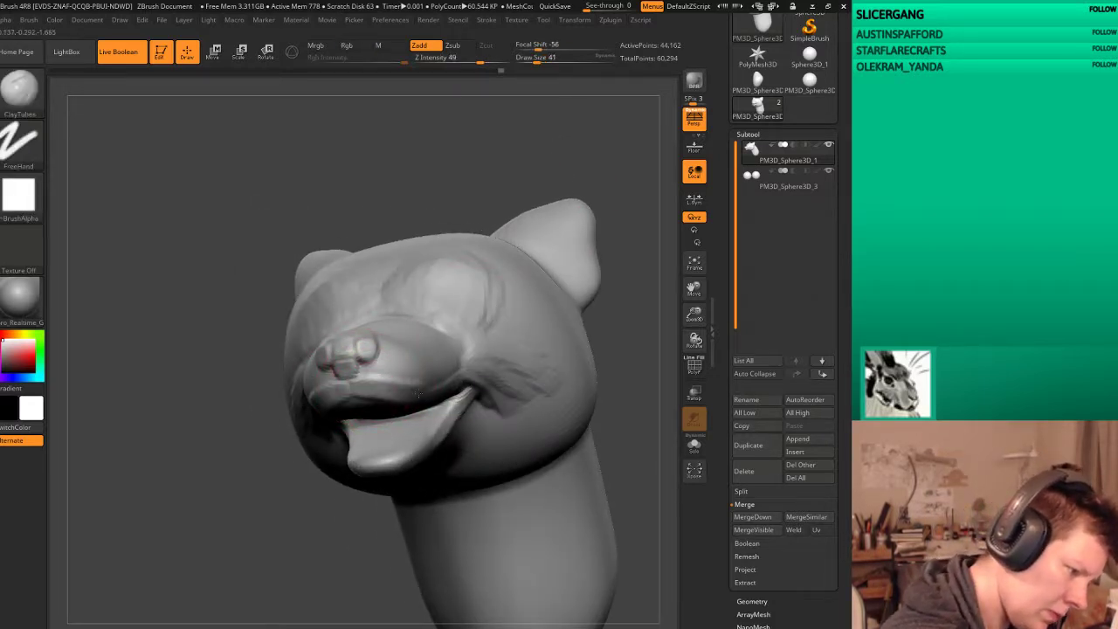
mouse_move(475, 361)
mouse_down()
mouse_move(521, 419)
mouse_move(607, 440)
mouse_move(624, 429)
mouse_move(403, 385)
mouse_up()
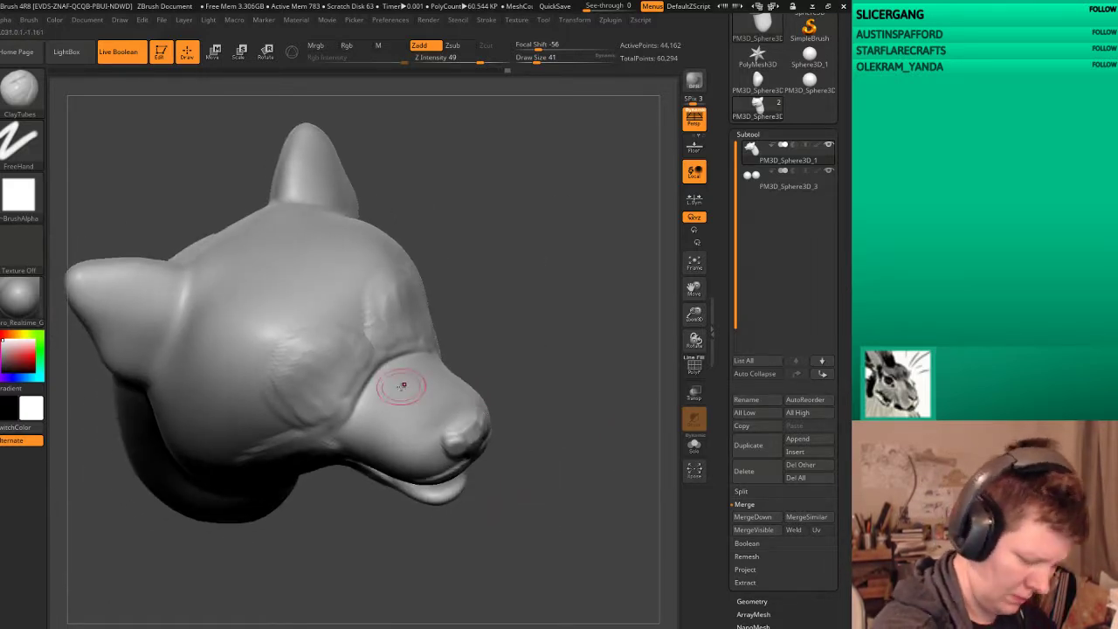
Step: Raise the brush size to 77 and reshape the area around the eye, checking in perspective
key(bracketright)
key(bracketright)
key(bracketright)
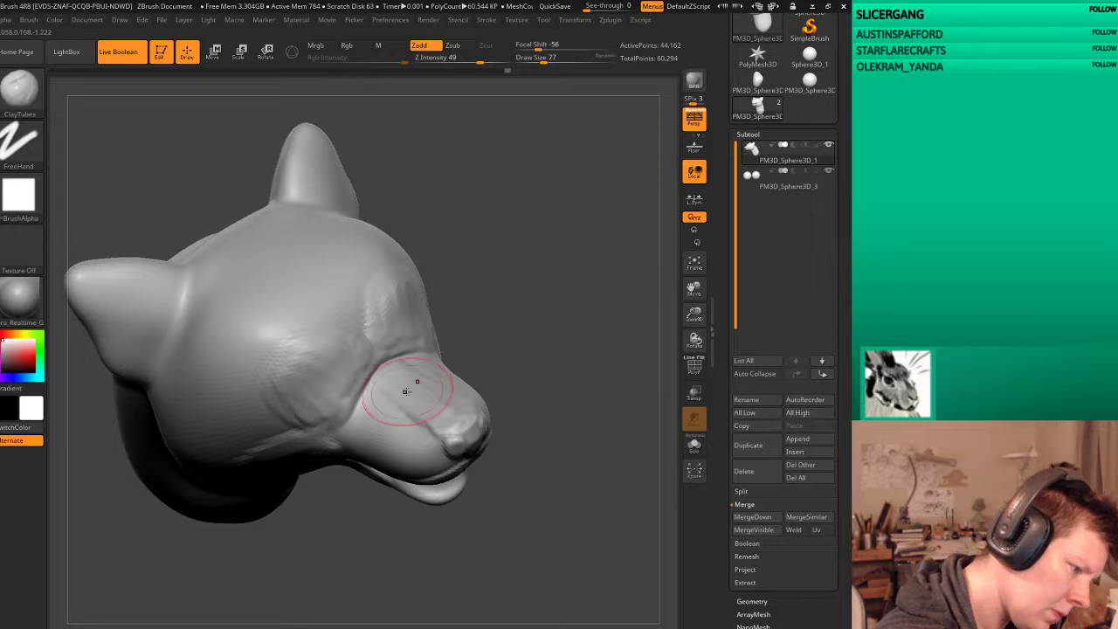
drag(387, 374, 410, 410)
mouse_move(559, 288)
mouse_down()
mouse_move(585, 268)
mouse_move(508, 386)
mouse_move(494, 384)
mouse_move(498, 371)
mouse_up()
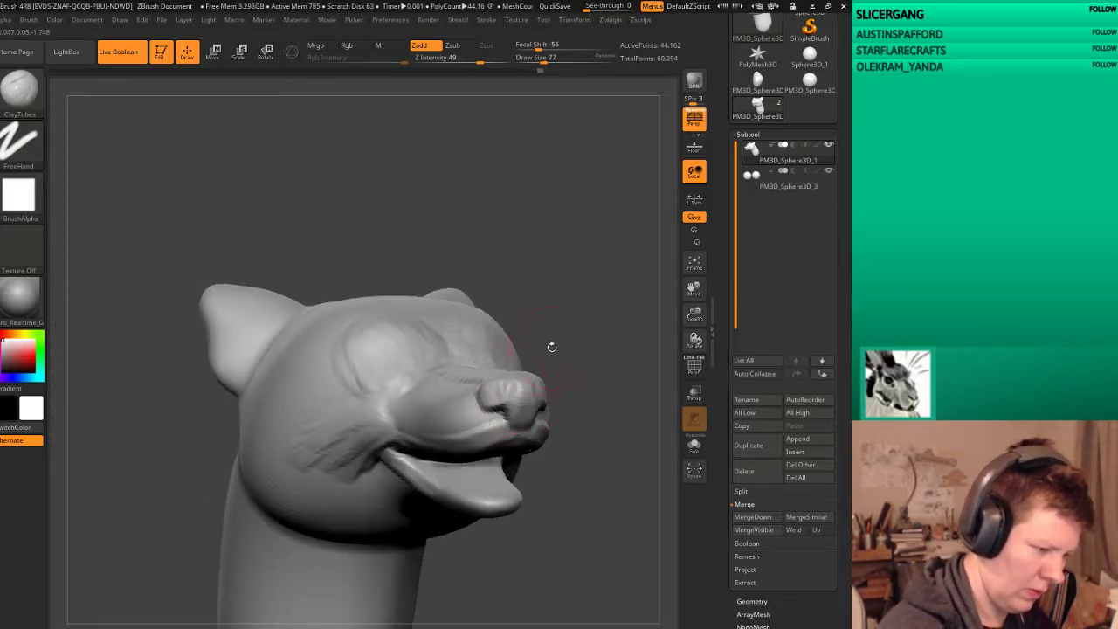
mouse_move(552, 347)
mouse_down()
mouse_move(574, 350)
mouse_move(588, 524)
mouse_move(642, 485)
mouse_up()
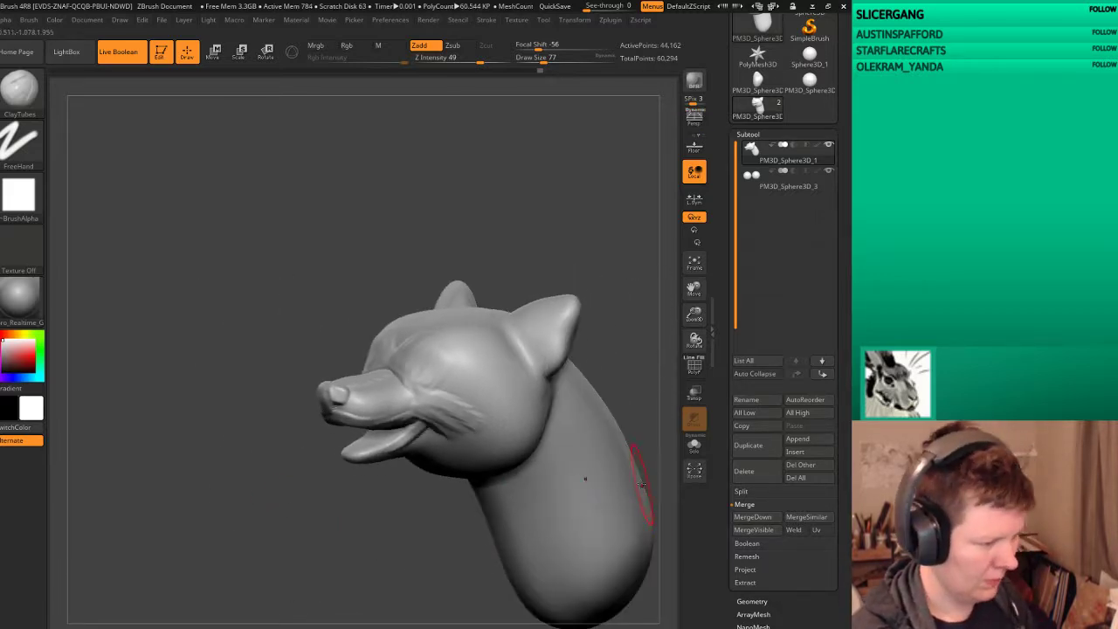
key(p)
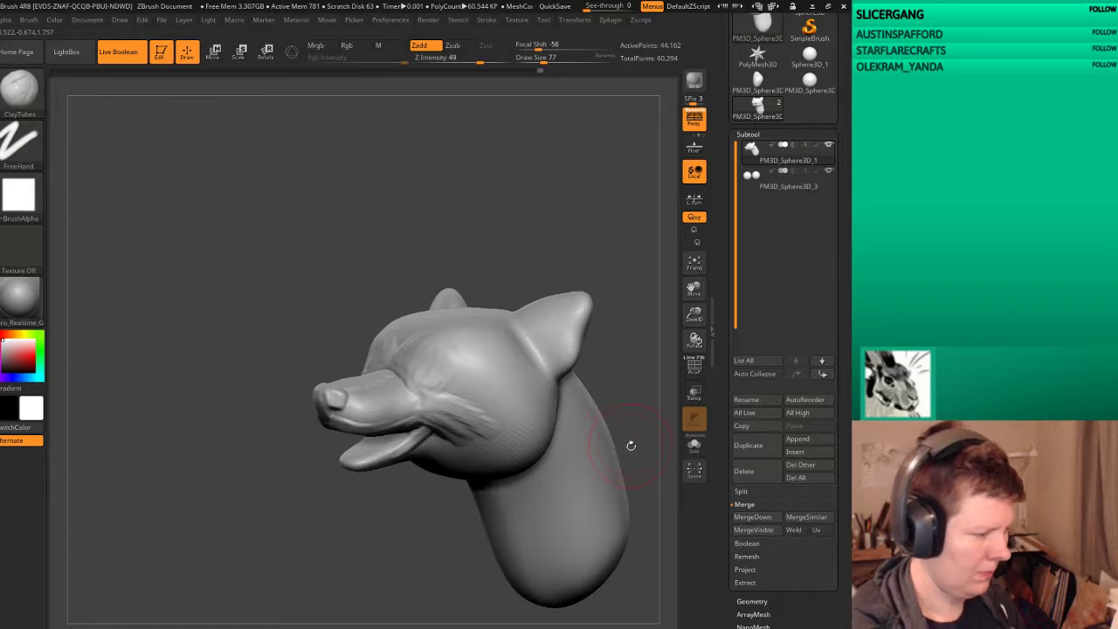
key(p)
key(p)
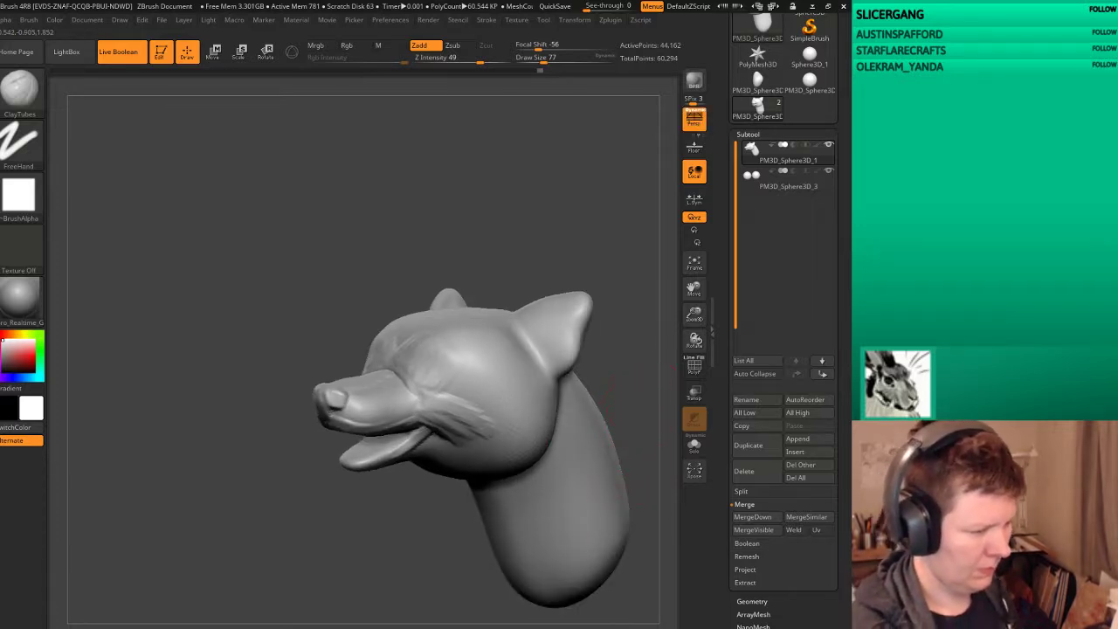
drag(611, 437, 605, 464)
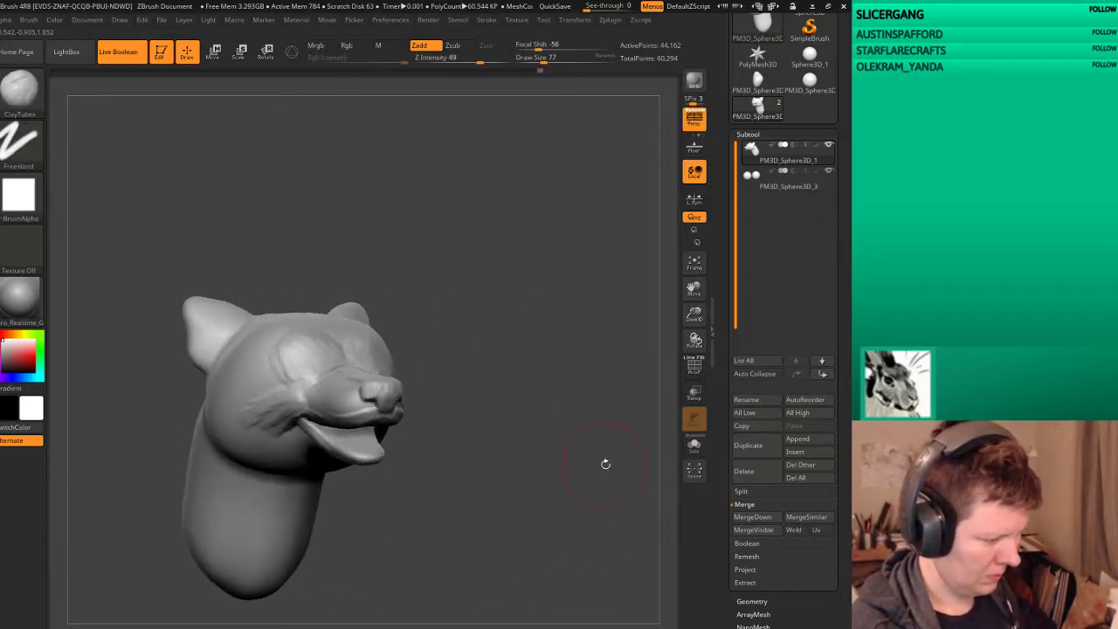
key(ctrl)
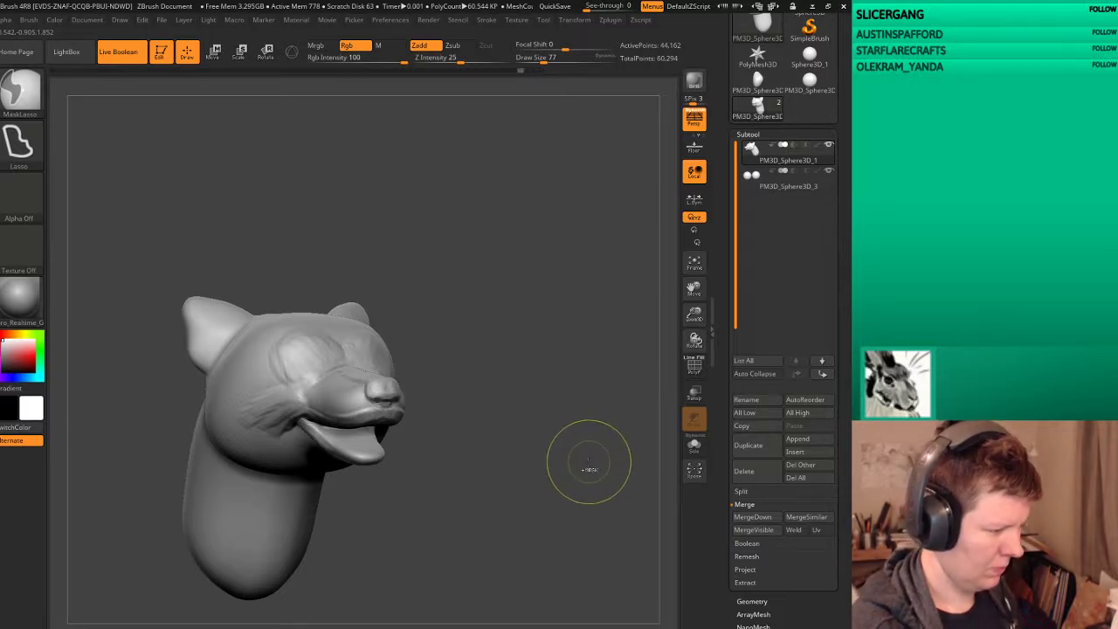
Step: Reshape the crease along the cheek below the eye with ClayTubes
mouse_move(510, 433)
shift+mouse_down()
mouse_move(554, 435)
mouse_move(489, 420)
shift+mouse_up()
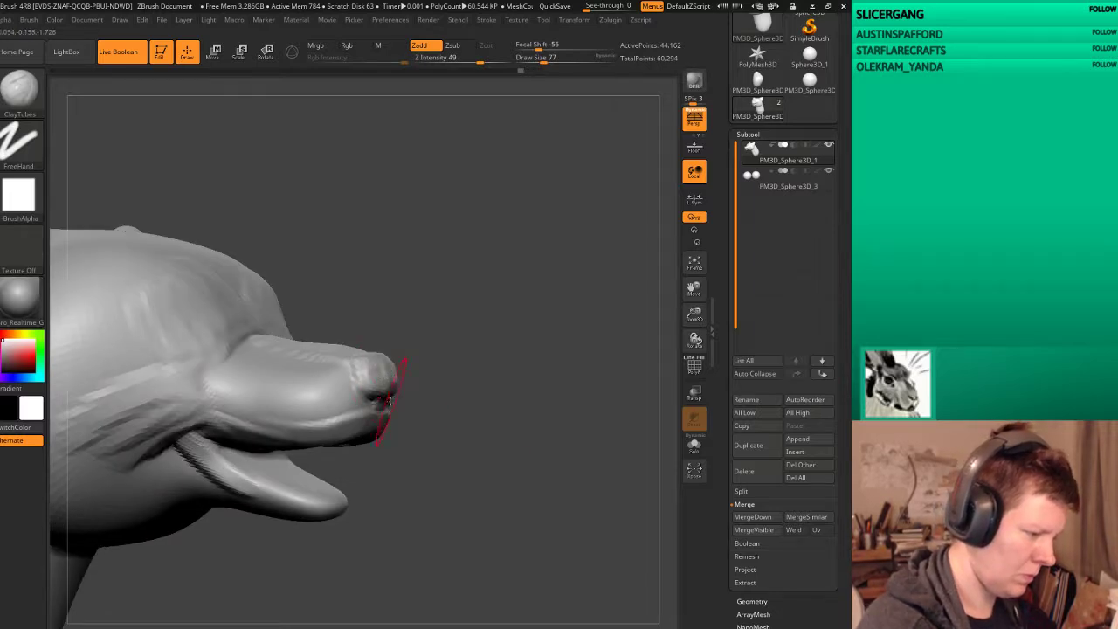
drag(399, 355, 409, 378)
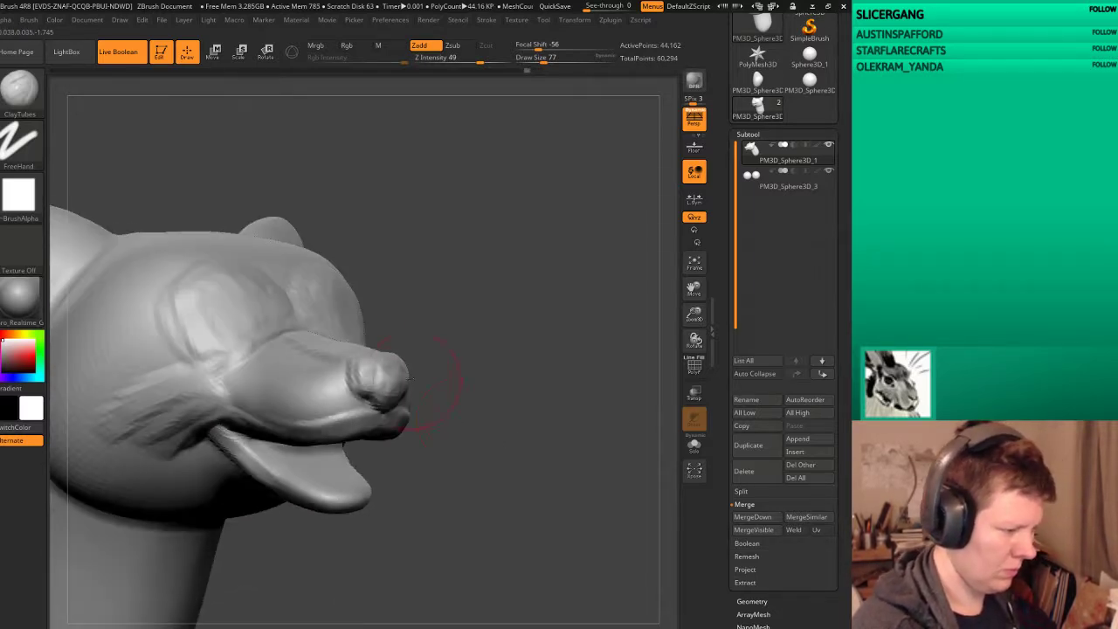
mouse_move(505, 438)
mouse_down()
mouse_move(559, 432)
mouse_move(391, 368)
mouse_up()
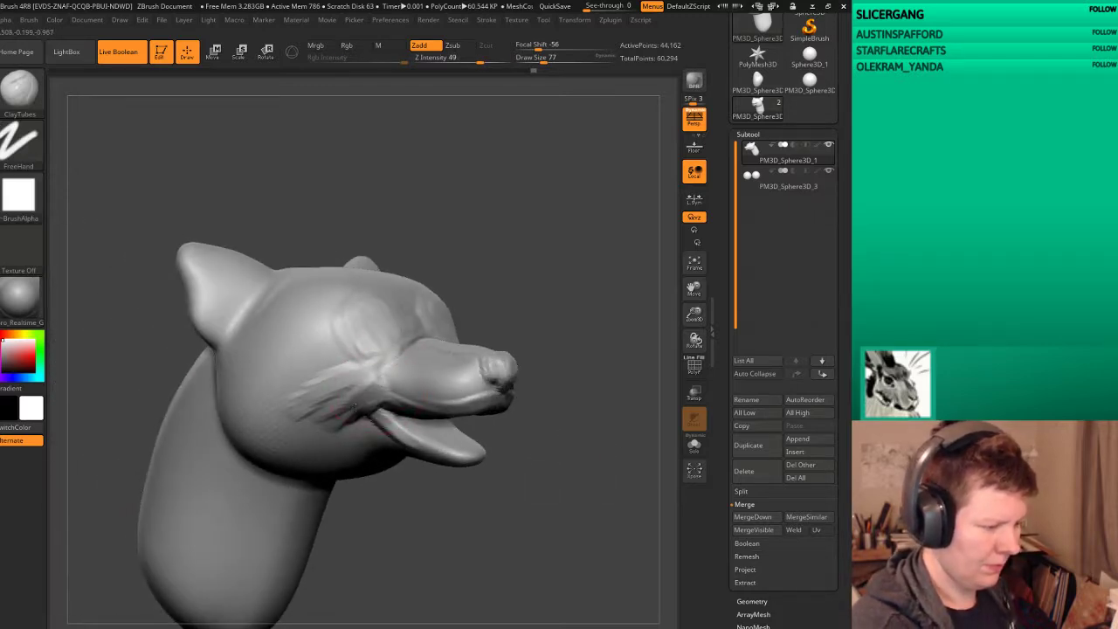
drag(354, 406, 295, 425)
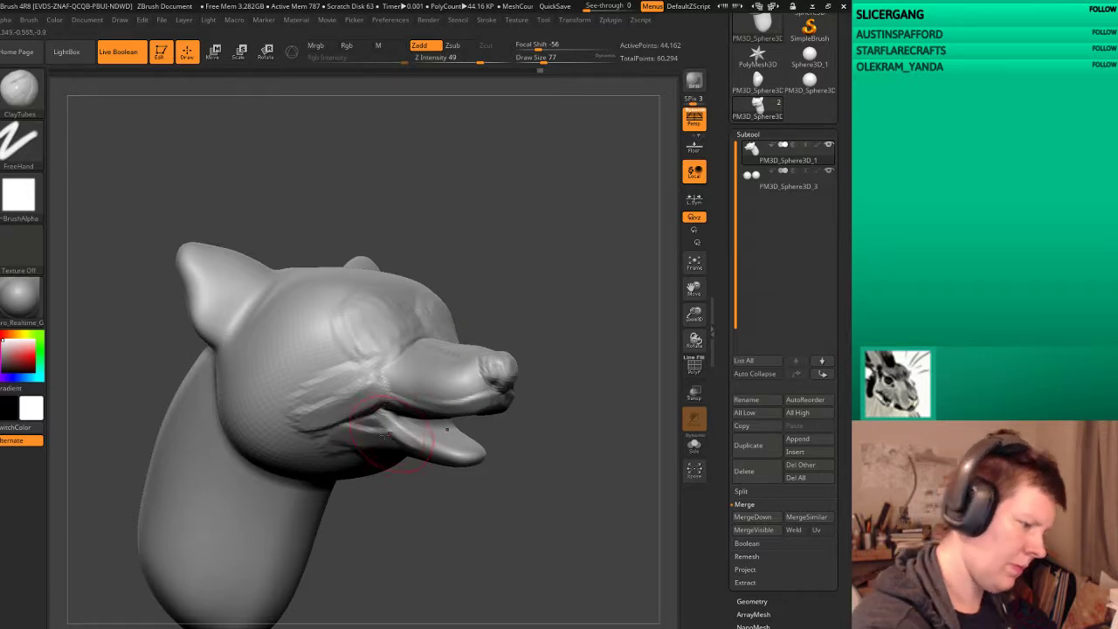
Step: Sculpt a ridge down the inner ear and smooth both inner ear surfaces
drag(527, 449, 597, 436)
drag(601, 411, 539, 347)
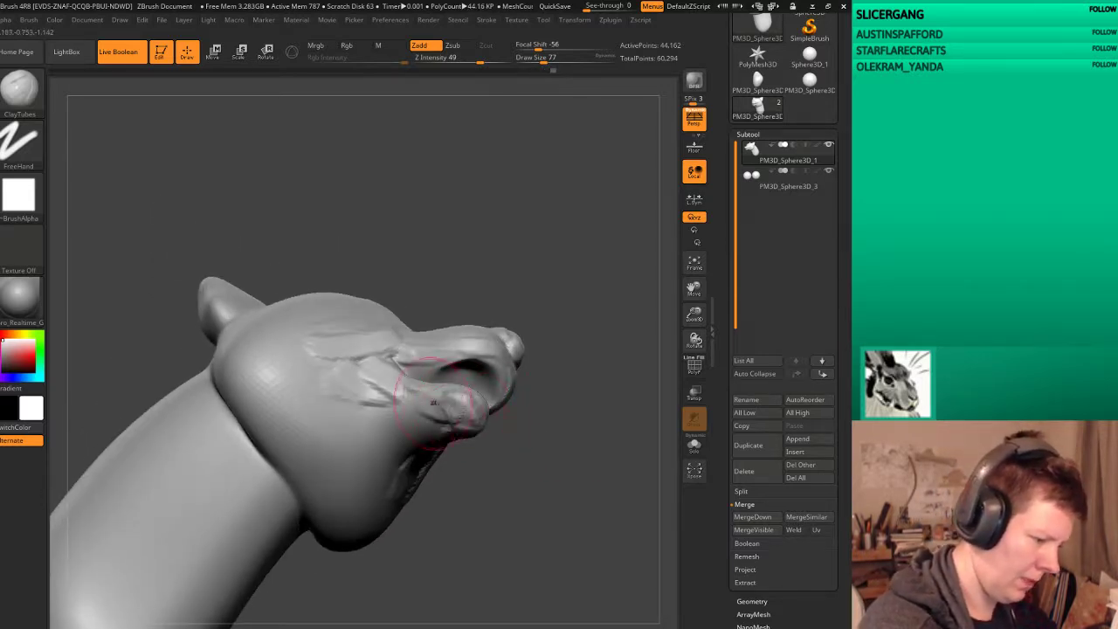
mouse_move(515, 466)
mouse_down()
mouse_move(563, 527)
mouse_move(611, 496)
mouse_move(542, 506)
mouse_move(513, 262)
mouse_move(521, 267)
mouse_up()
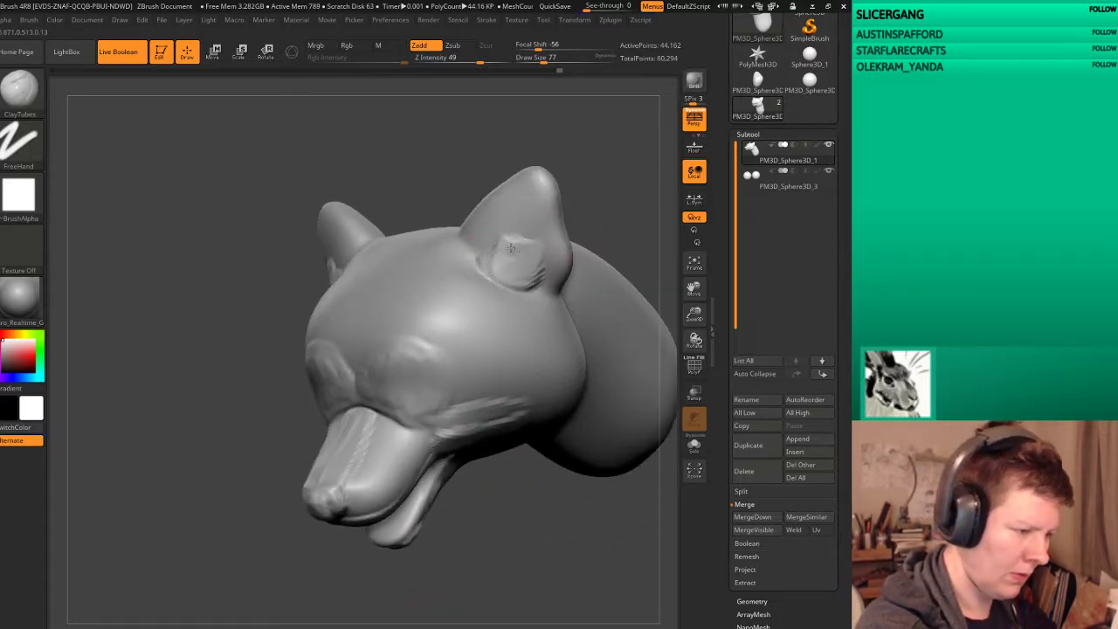
drag(525, 228, 532, 276)
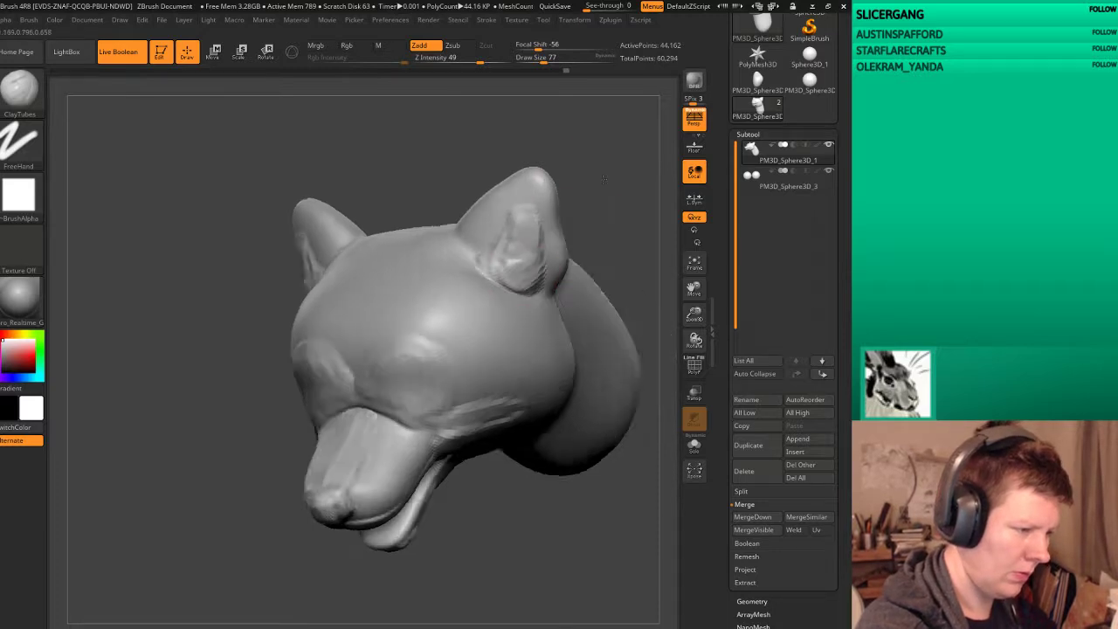
mouse_move(524, 237)
shift+mouse_down()
mouse_move(494, 208)
mouse_move(477, 249)
mouse_move(485, 226)
mouse_move(520, 188)
mouse_move(524, 196)
shift+mouse_up()
drag(476, 262, 475, 212)
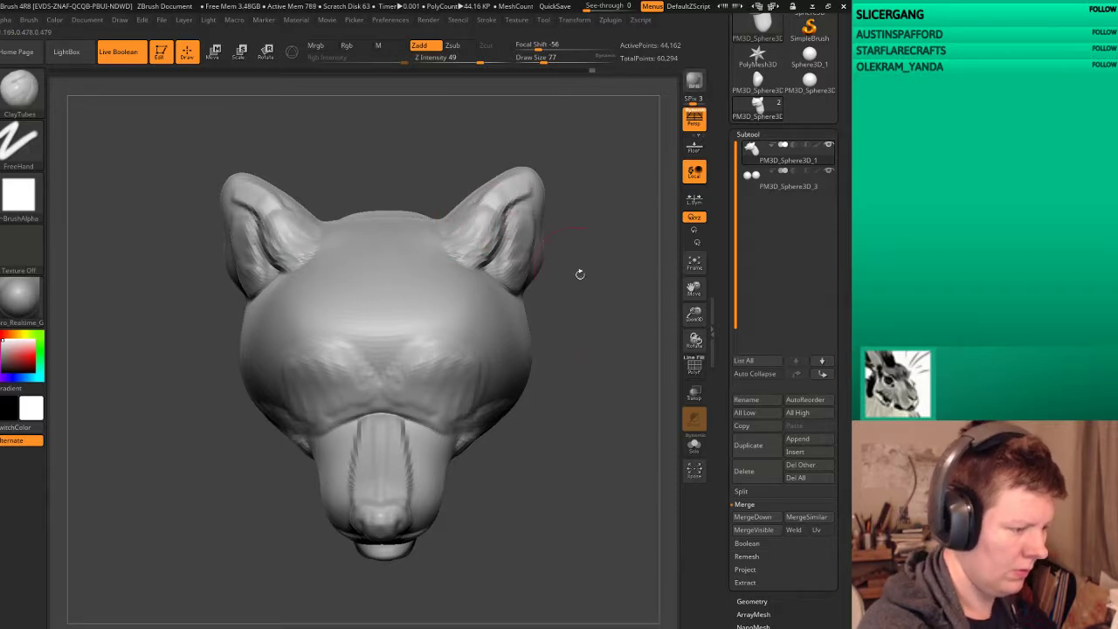
Step: Bulge rounded eyeballs with defined rims into both eye sockets using ClayTubes
mouse_move(580, 275)
mouse_down()
mouse_move(627, 344)
mouse_move(609, 400)
mouse_move(589, 379)
mouse_up()
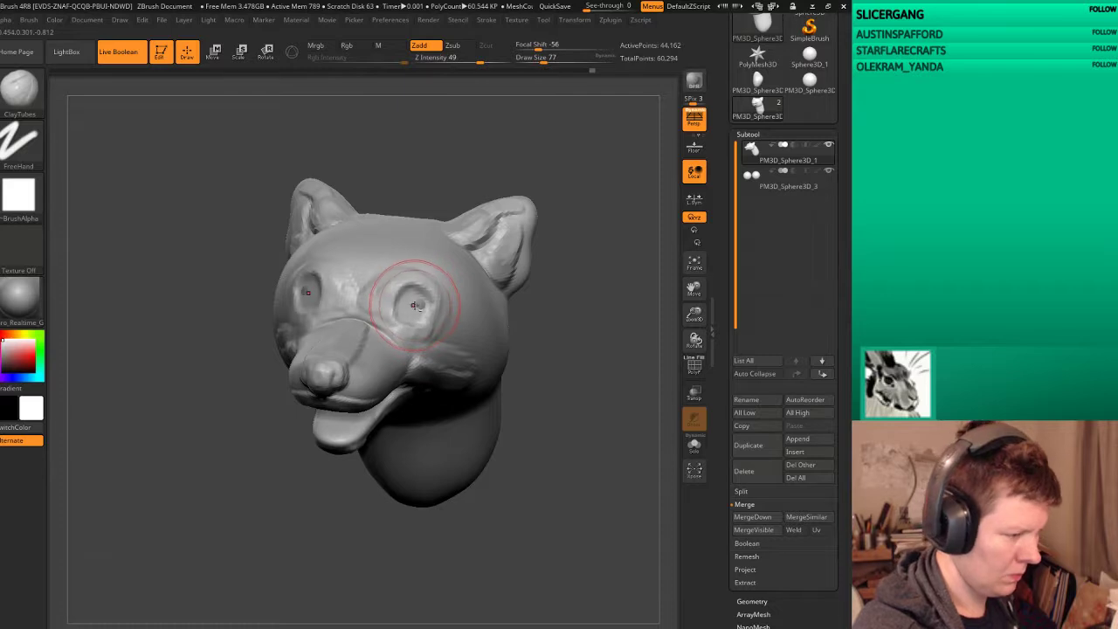
drag(415, 305, 411, 309)
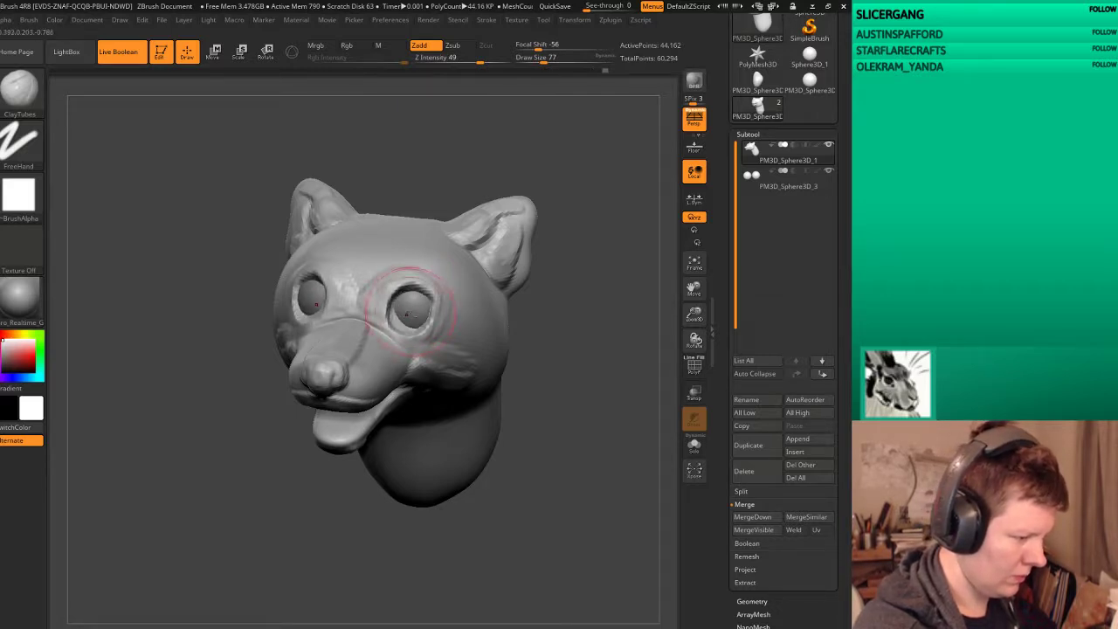
drag(410, 303, 378, 307)
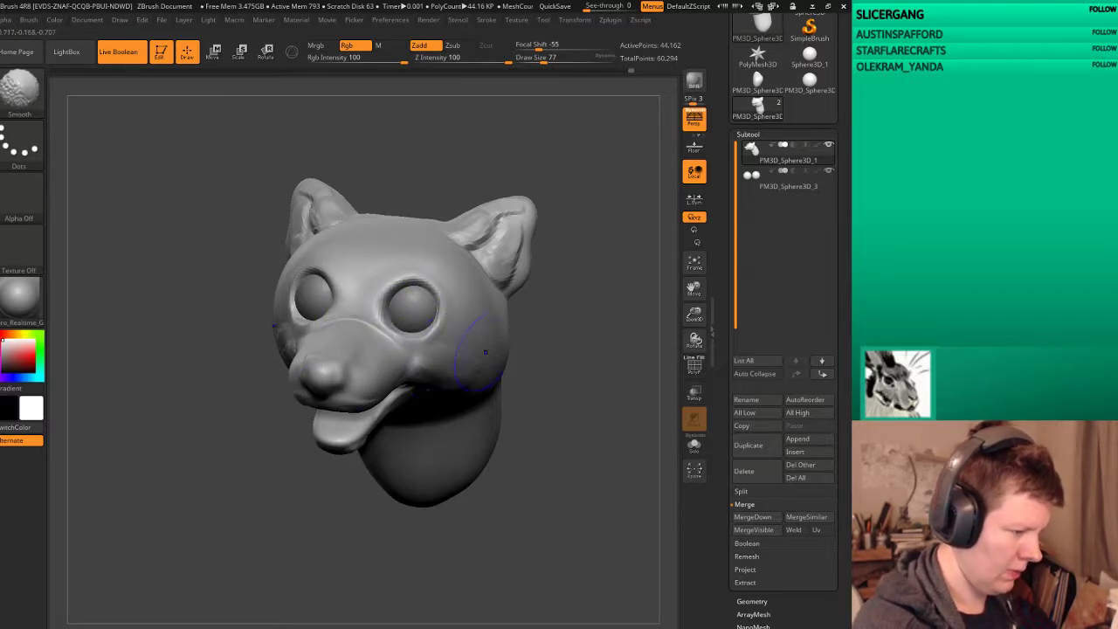
Step: Smooth the right ear, the cheek beneath the eye and the top of the snout
shift+drag(476, 253, 469, 244)
mouse_move(569, 370)
mouse_down()
mouse_move(611, 350)
mouse_move(592, 363)
mouse_up()
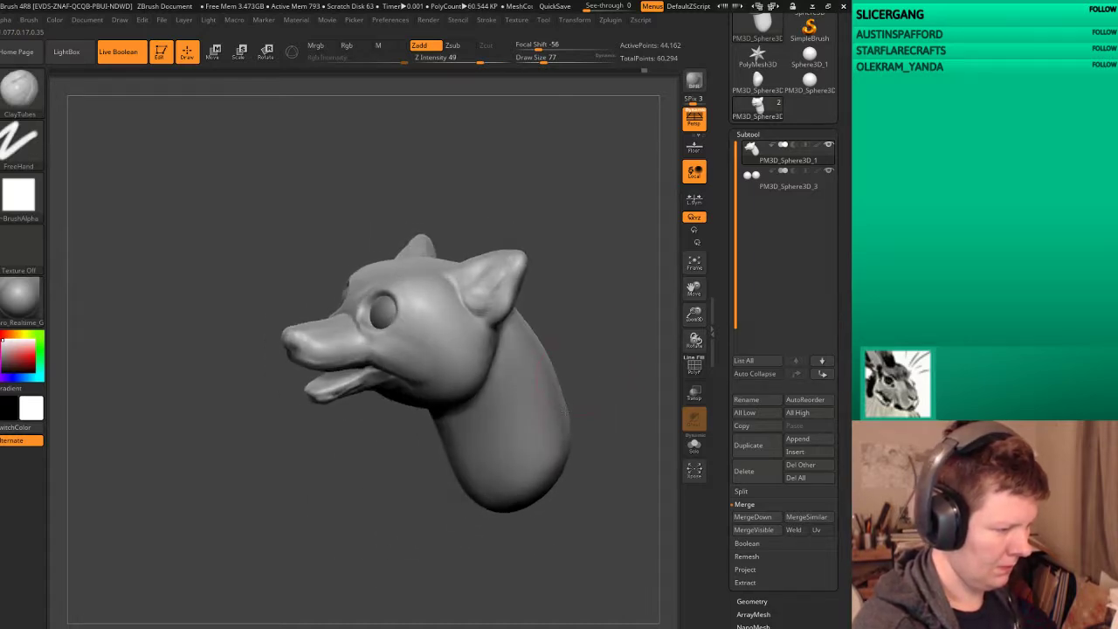
key(shift)
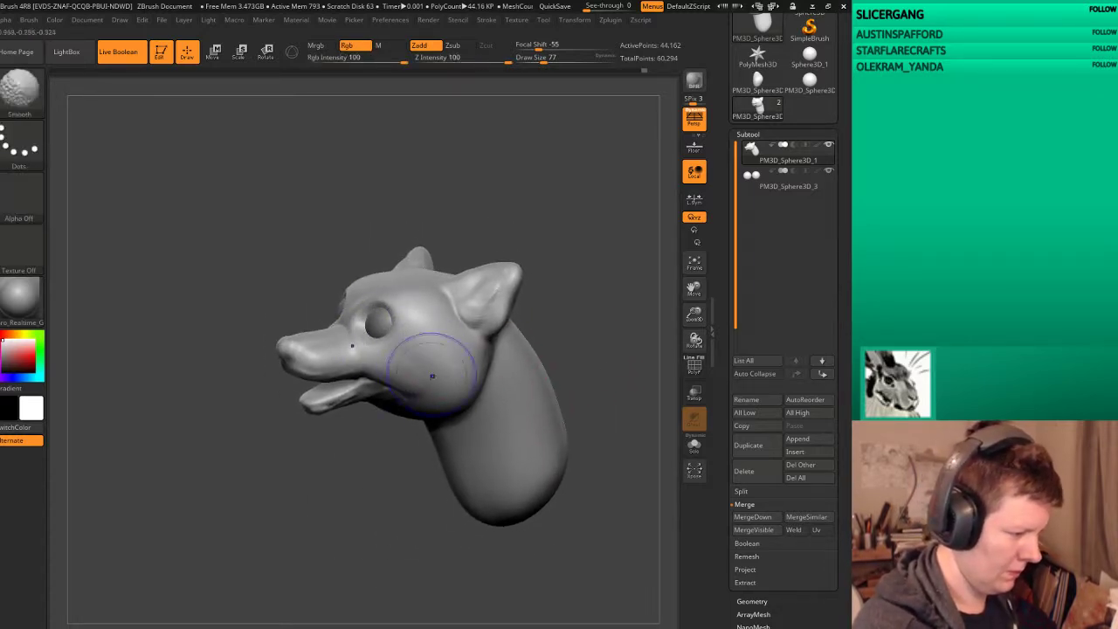
drag(405, 440, 341, 419)
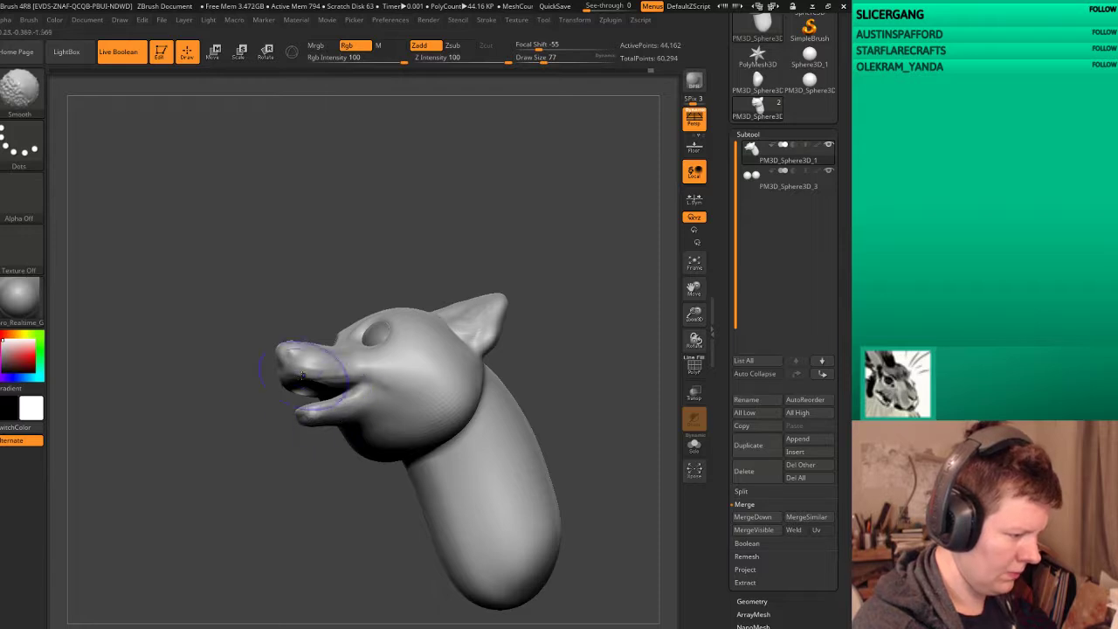
drag(606, 359, 597, 334)
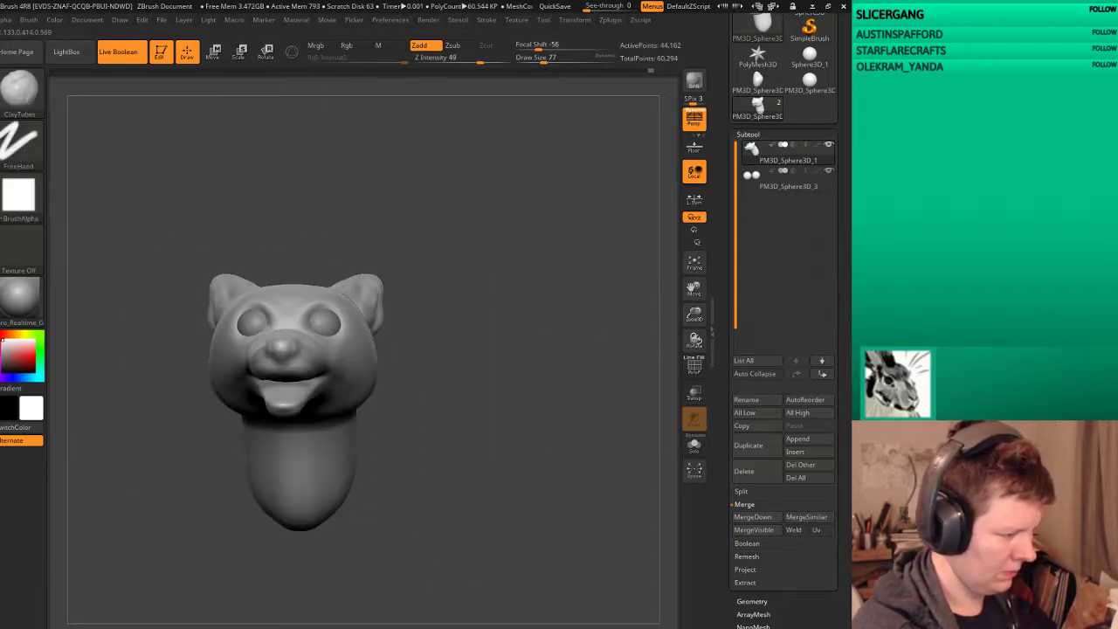
mouse_move(474, 499)
mouse_down()
mouse_move(439, 559)
mouse_move(410, 568)
mouse_up()
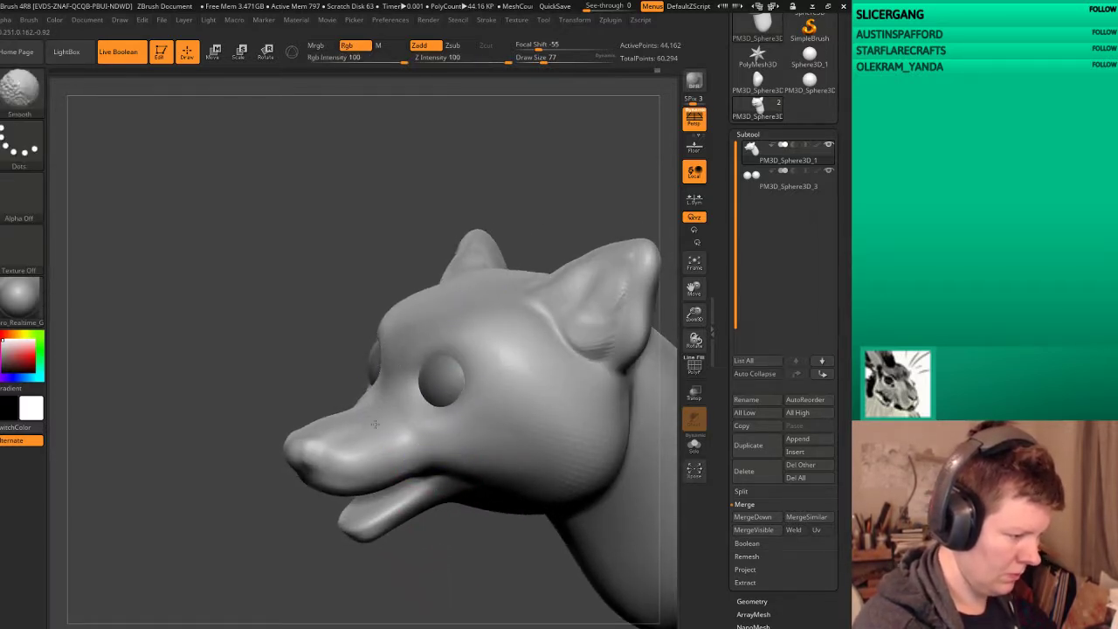
drag(431, 564, 496, 494)
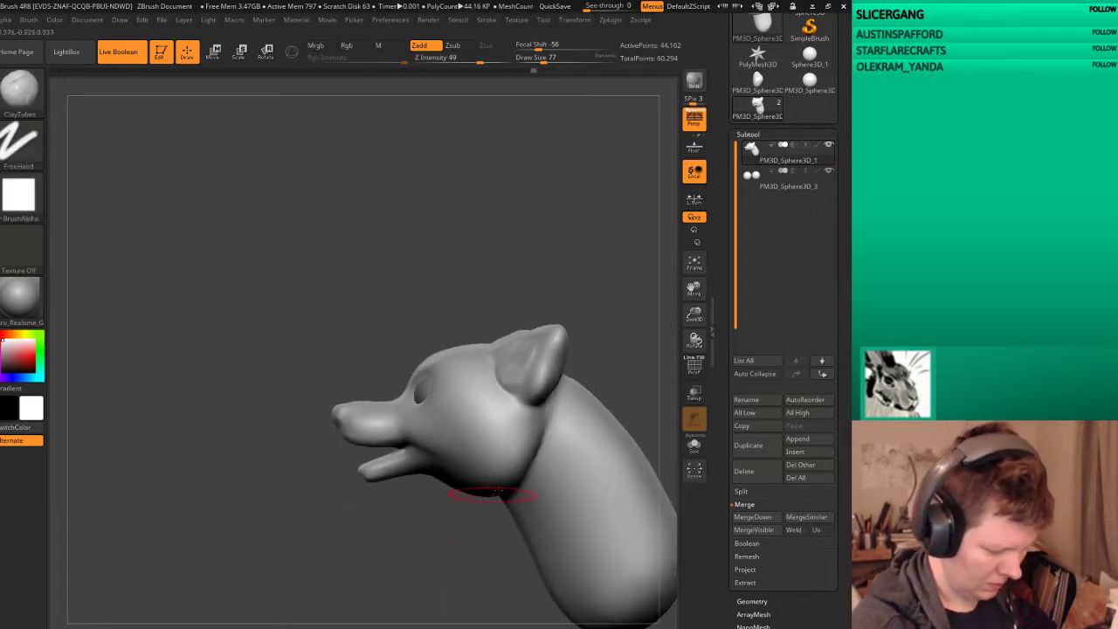
Step: Switch to the Move brush (B-M-V) and adjust the brow area while rotating the head
key(b)
key(m)
key(v)
mouse_move(454, 549)
mouse_down()
mouse_move(411, 559)
mouse_move(475, 525)
mouse_up()
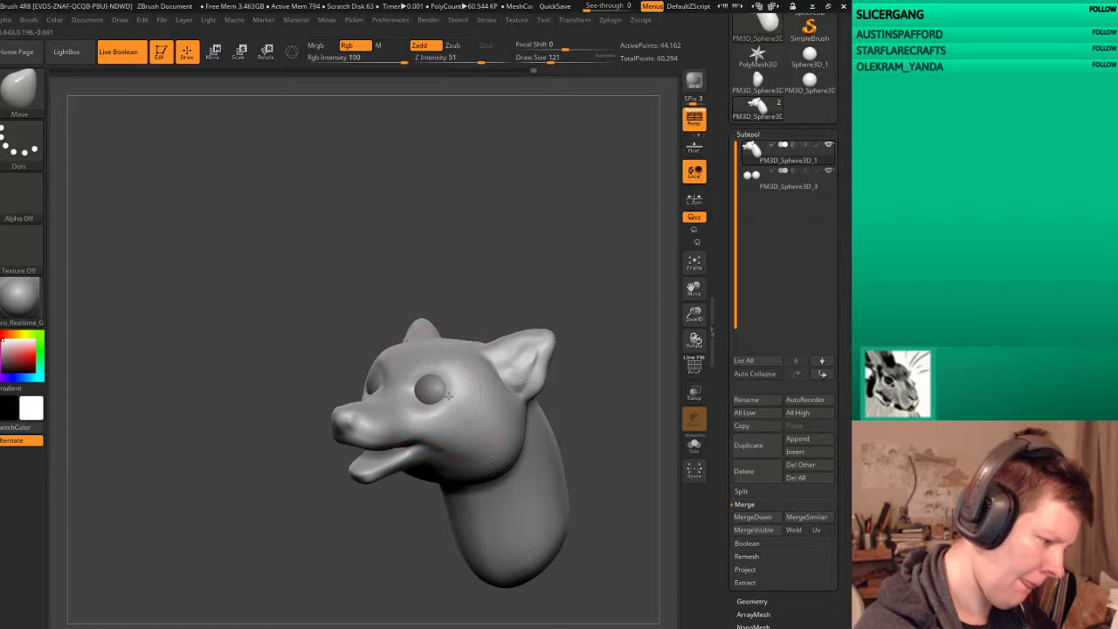
drag(459, 394, 437, 374)
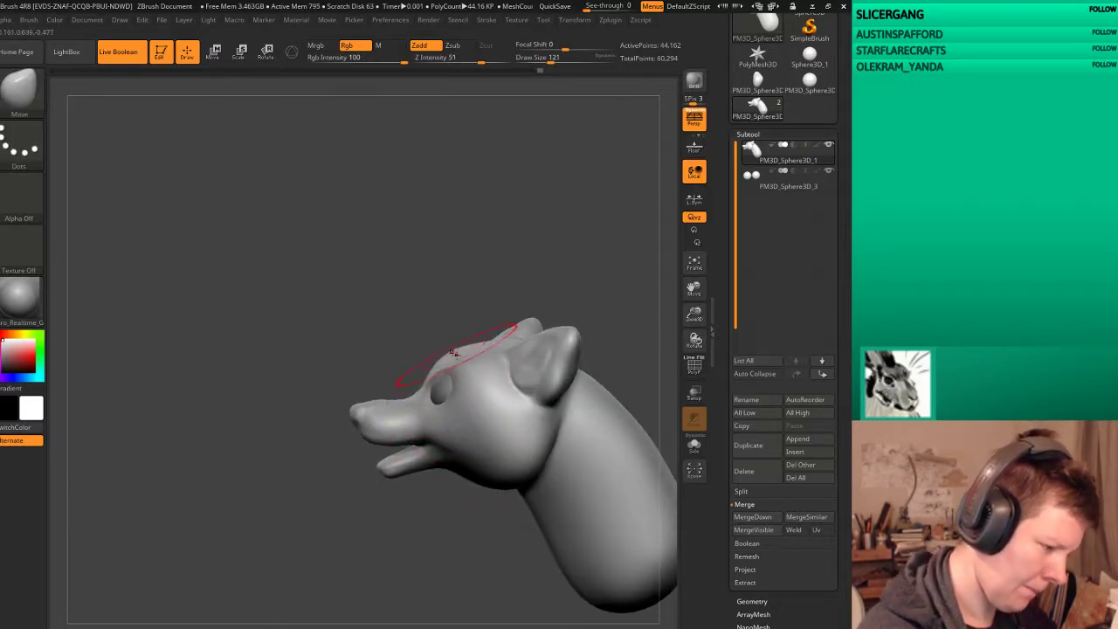
mouse_move(468, 349)
mouse_down()
mouse_move(631, 324)
mouse_move(643, 337)
mouse_move(489, 363)
mouse_move(495, 354)
mouse_up()
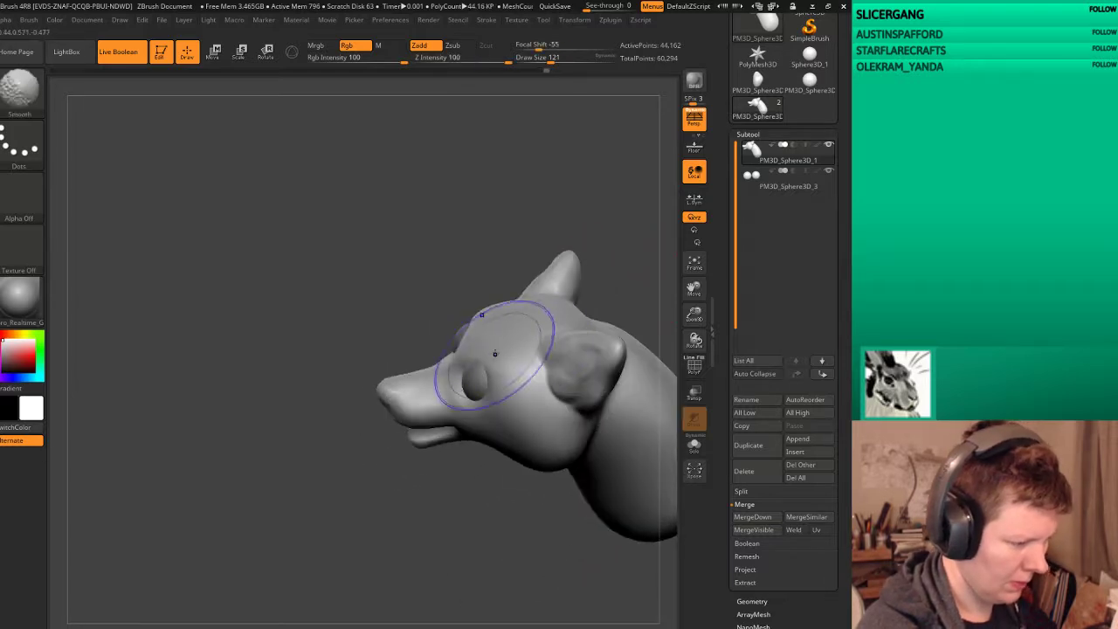
drag(476, 448, 533, 314)
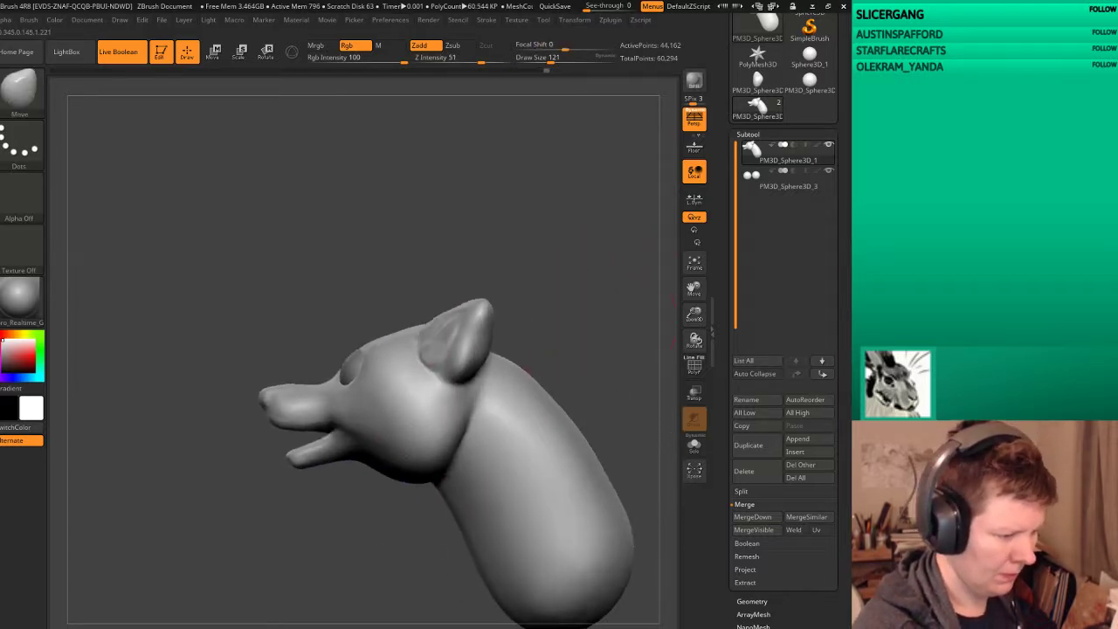
Step: Select the hPolish brush and polish the back of the head, ears and neck with Shift-smoothing
key(b)
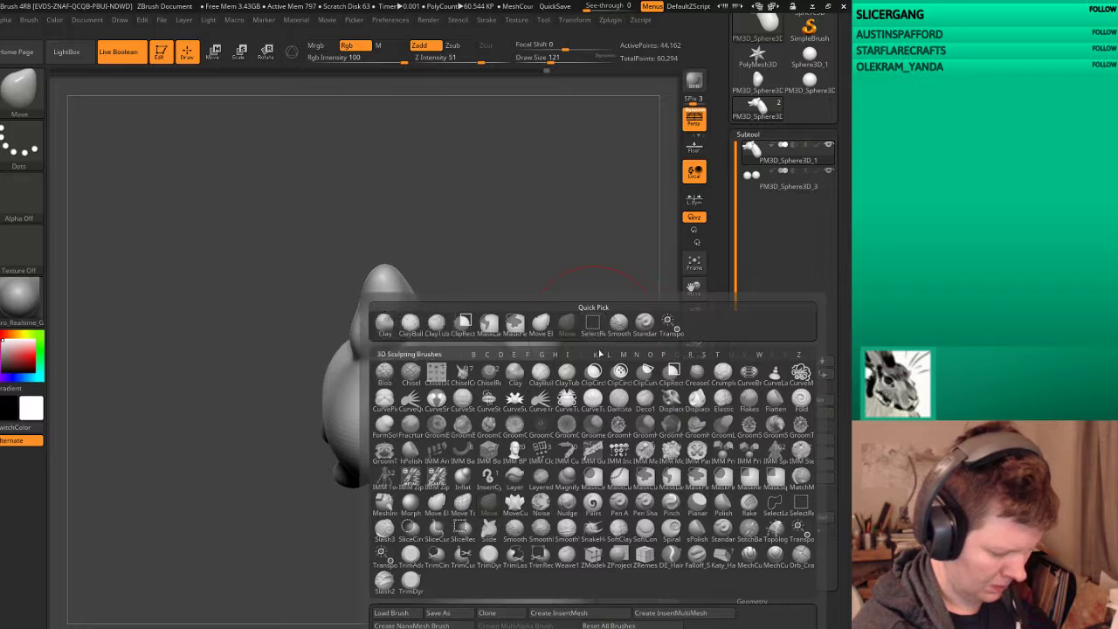
key(m)
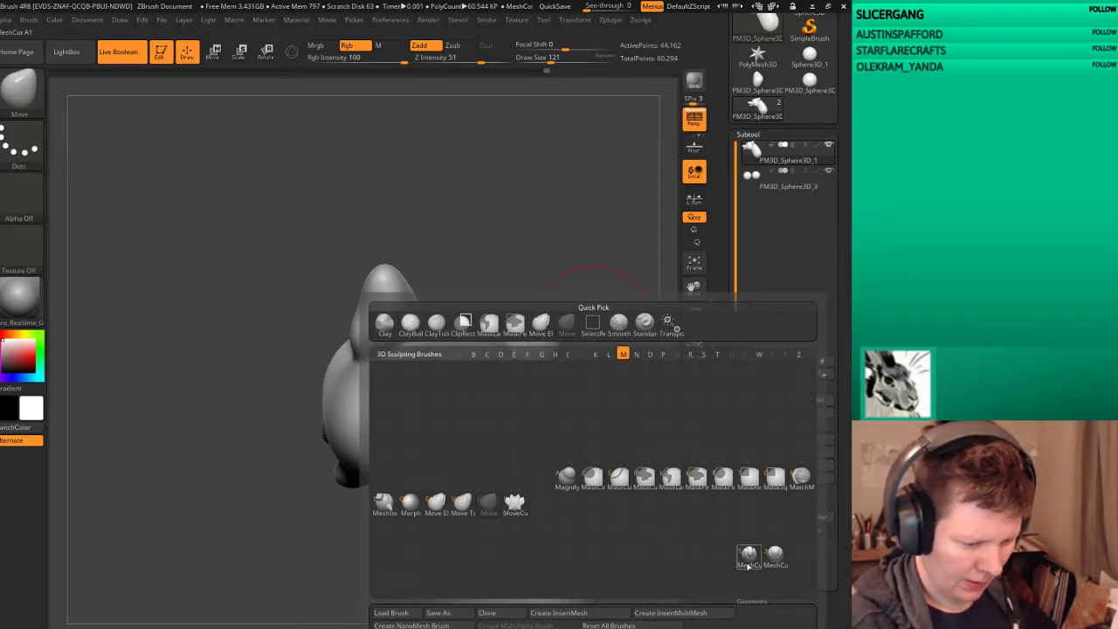
click(749, 556)
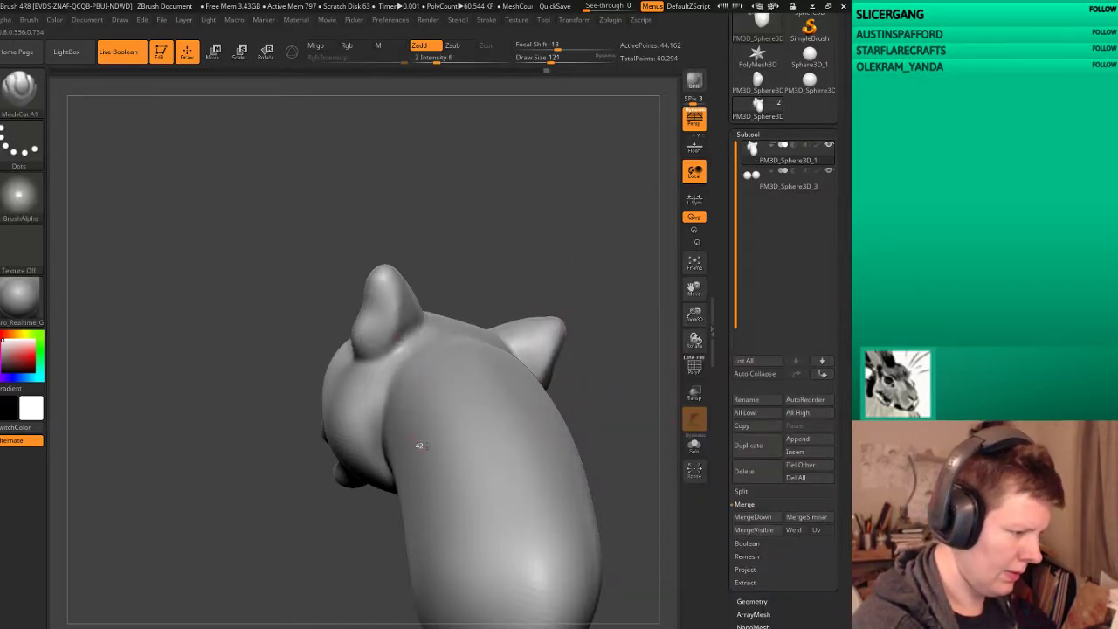
drag(515, 250, 554, 302)
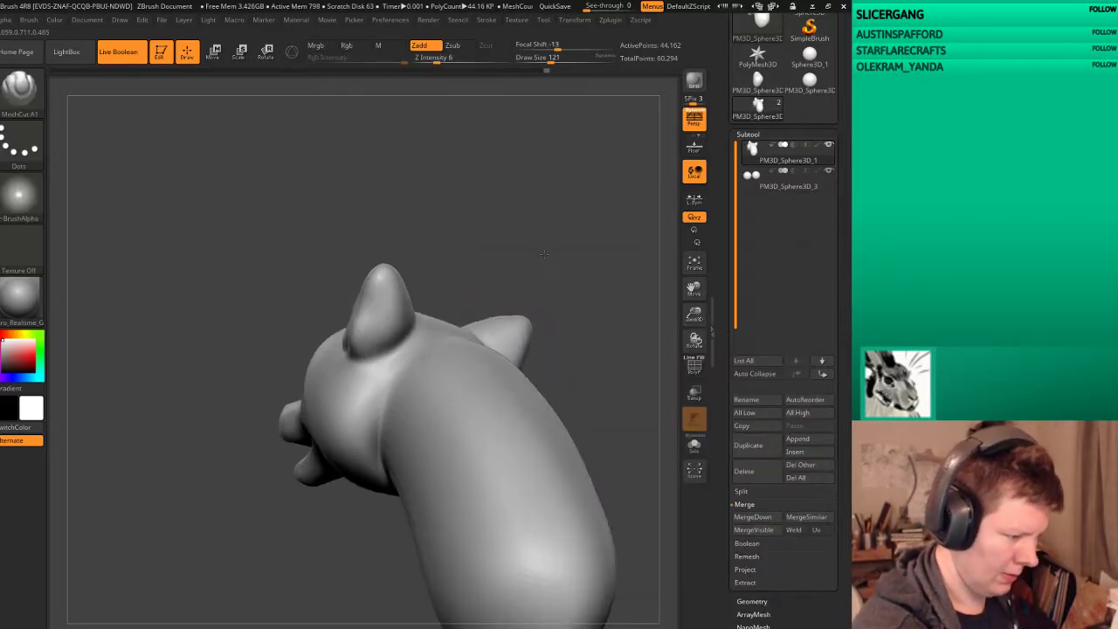
key(b)
click(560, 326)
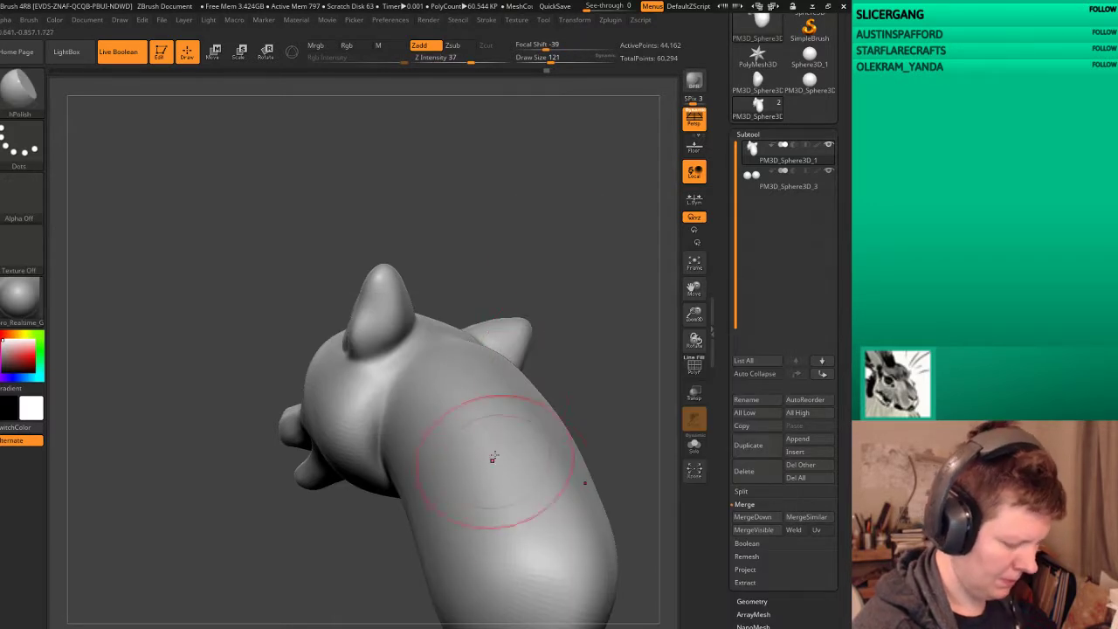
drag(516, 229, 428, 358)
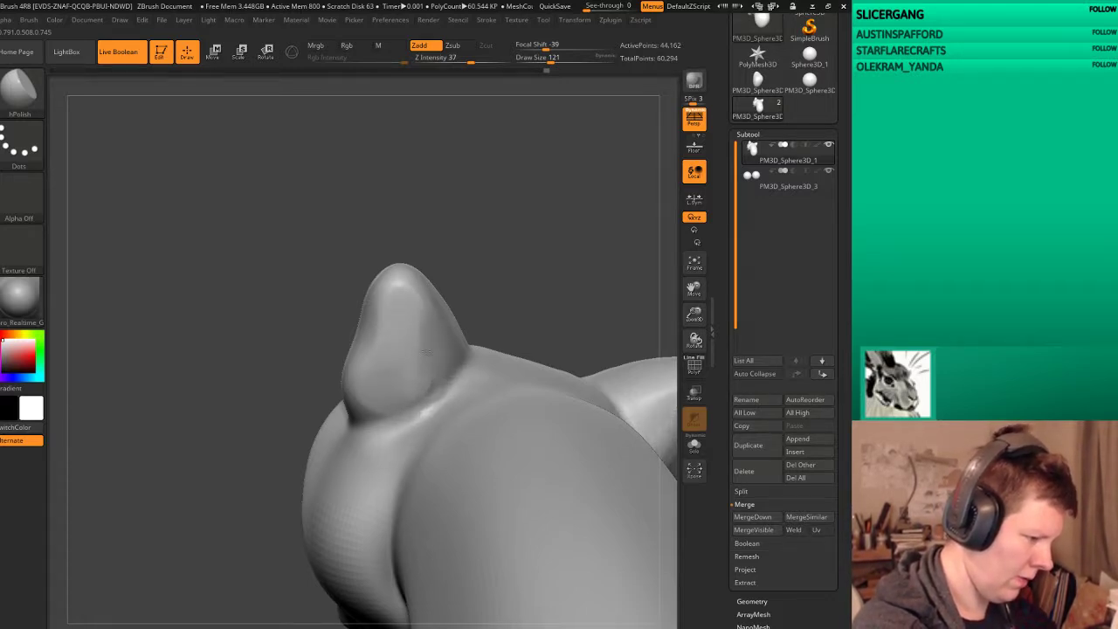
key(shift)
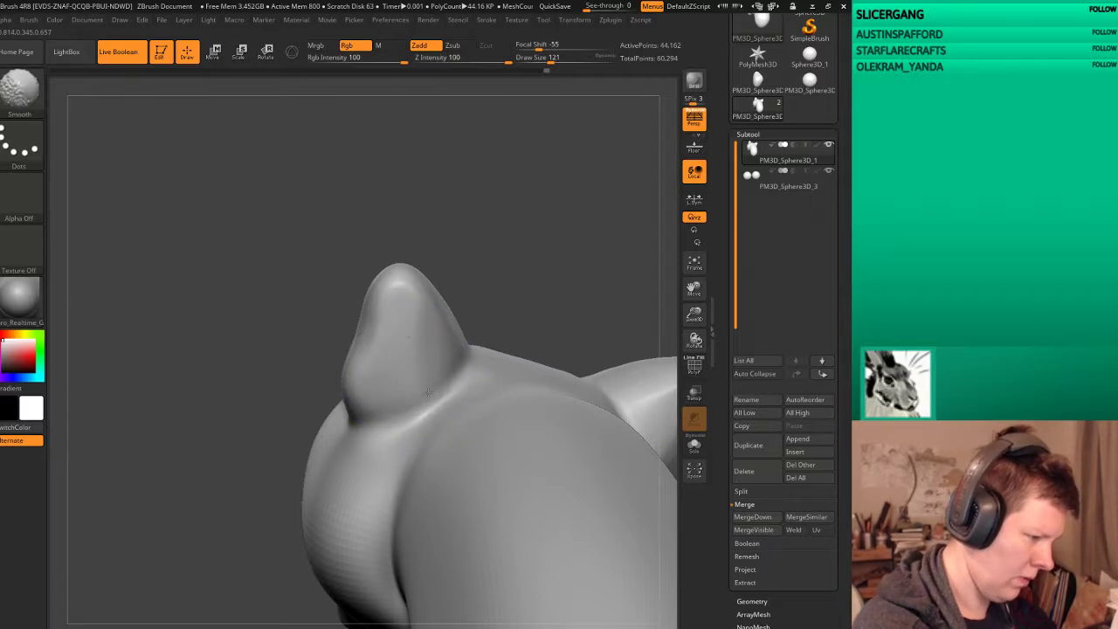
mouse_move(429, 392)
mouse_down()
mouse_move(554, 279)
mouse_move(652, 349)
mouse_move(616, 401)
mouse_move(594, 305)
mouse_up()
Step: Switch back to ClayTubes (B-C-T) and reduce Draw Size to 61 for the eye rims
key(b)
key(c)
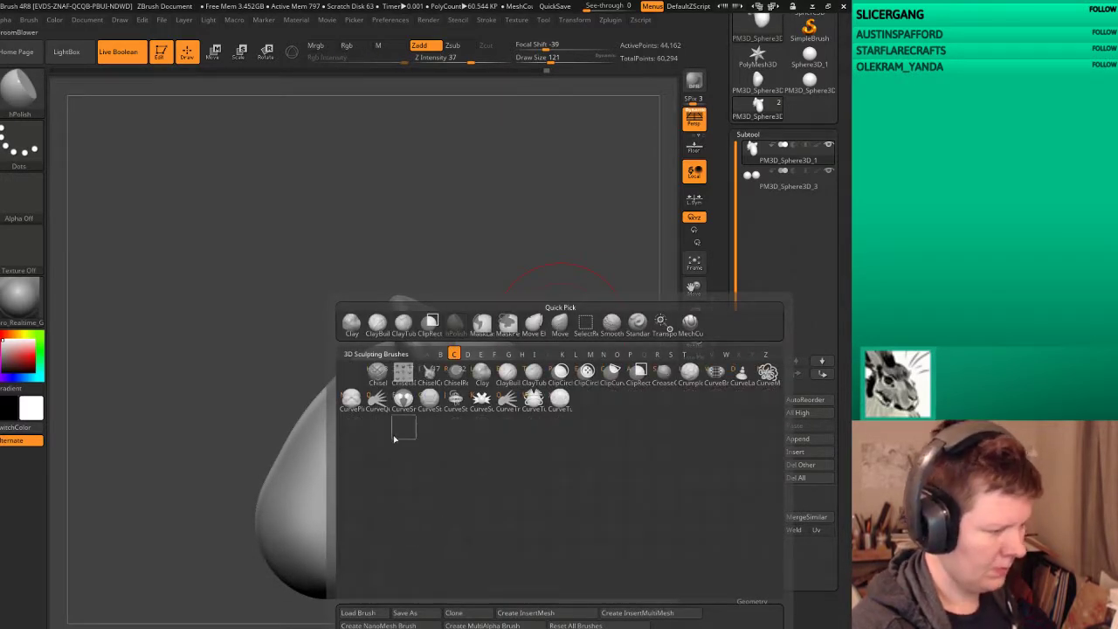
key(t)
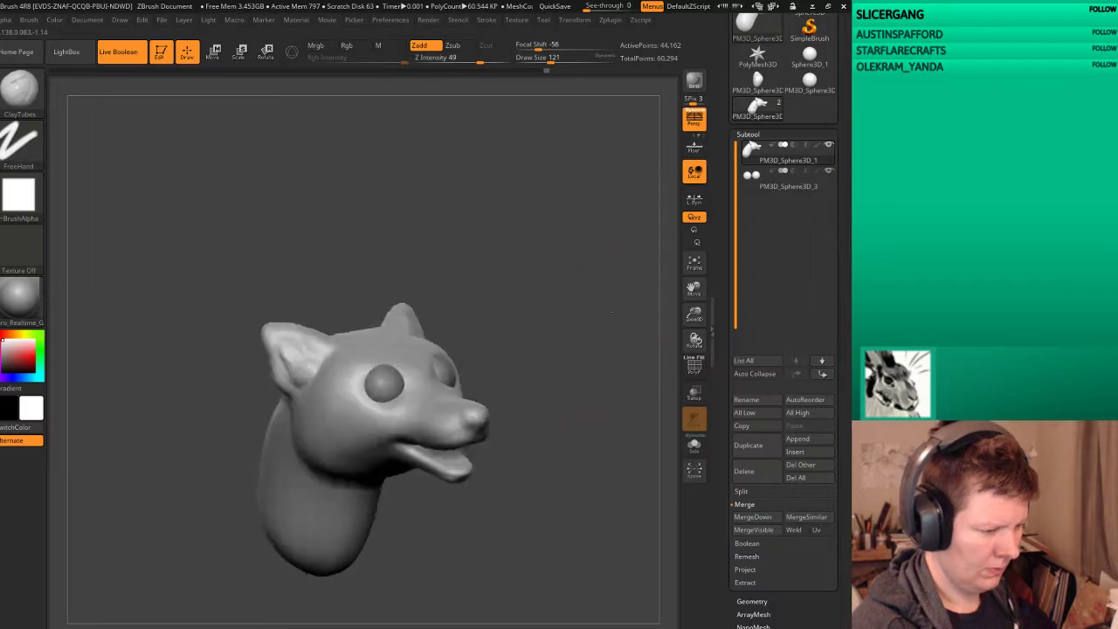
mouse_move(611, 301)
mouse_down()
mouse_move(583, 342)
mouse_move(604, 352)
mouse_move(594, 346)
mouse_move(609, 389)
mouse_move(584, 401)
mouse_move(612, 417)
mouse_move(594, 406)
mouse_up()
key([)
key([)
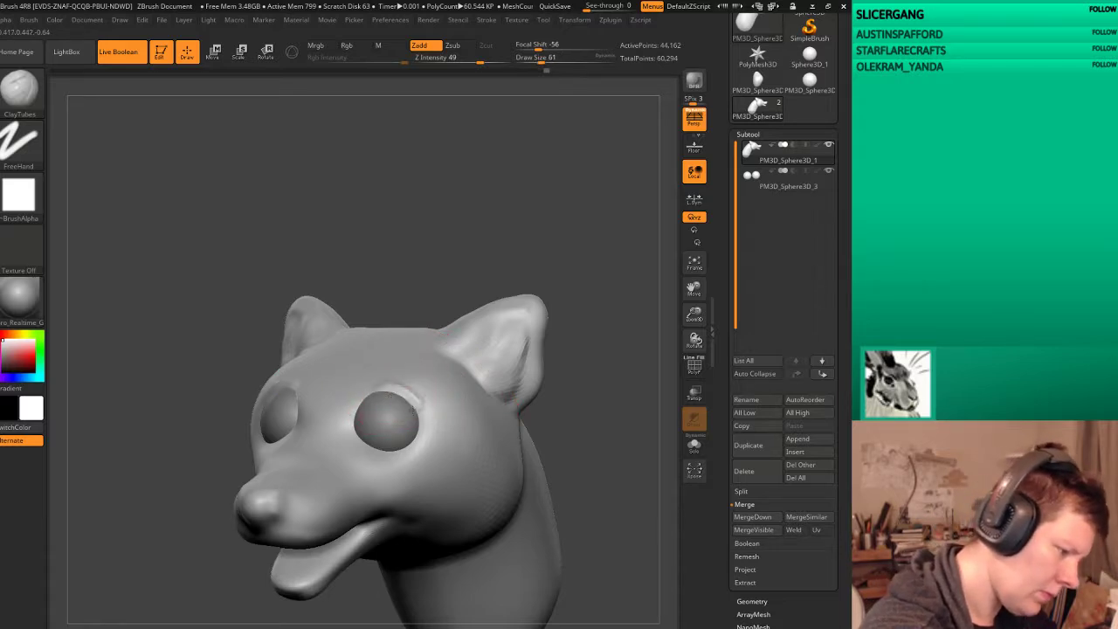
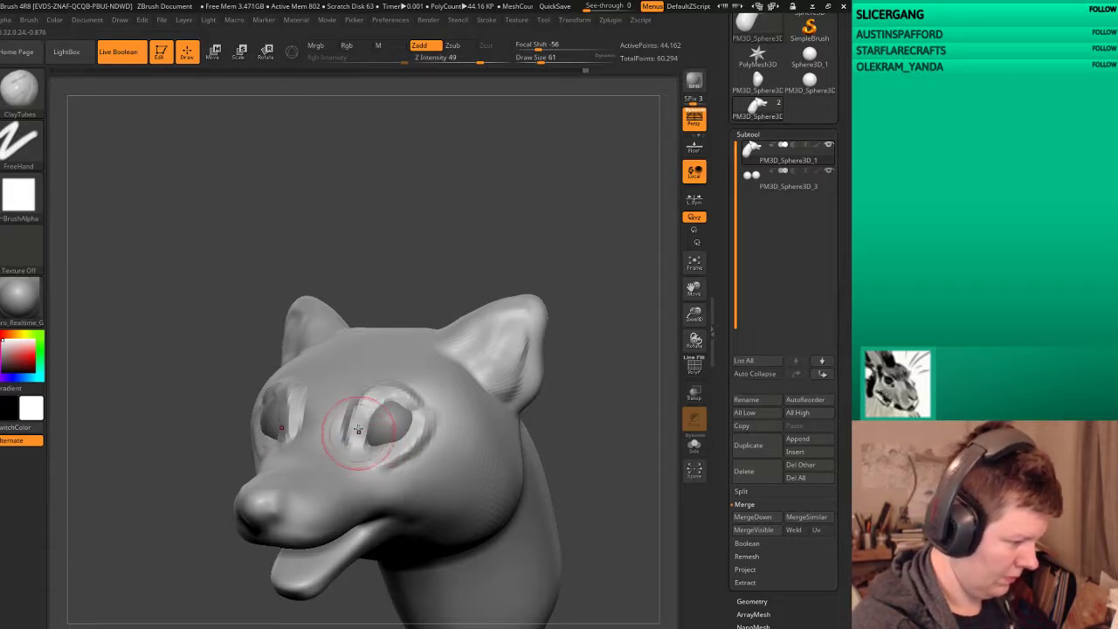
Step: Build clay ridges above the left eye and along the forehead with ClayTubes
key(shift)
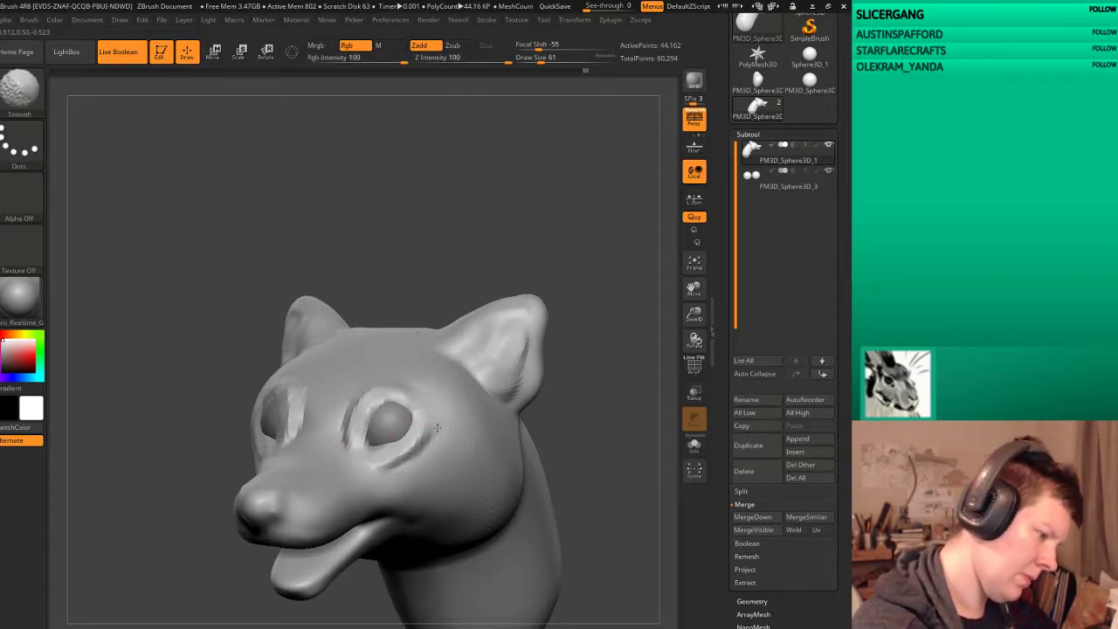
drag(449, 300, 375, 382)
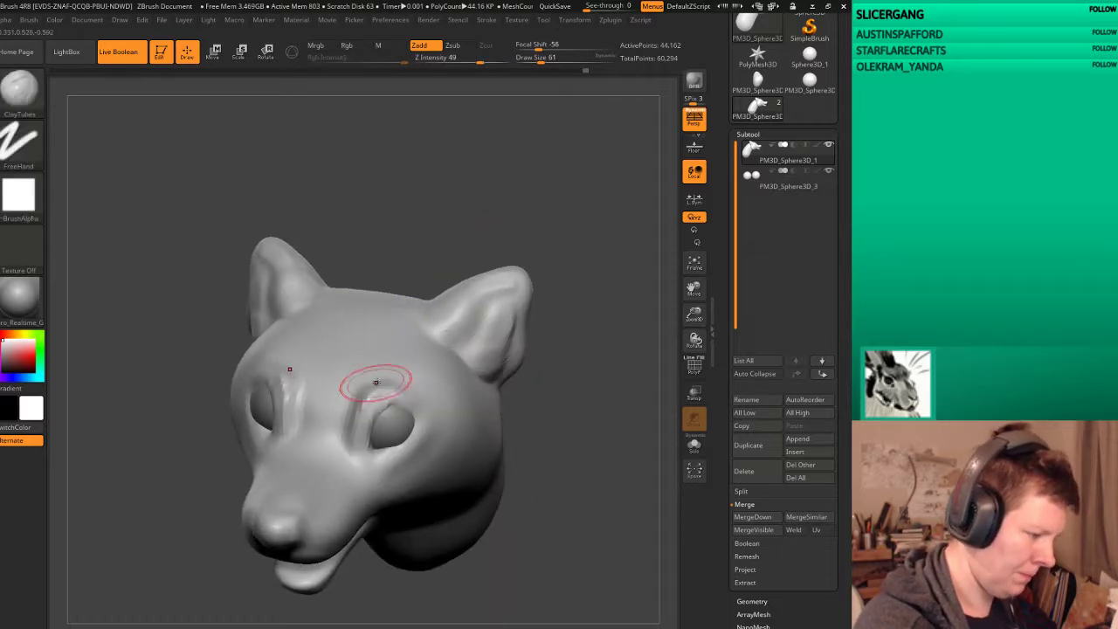
drag(306, 380, 287, 414)
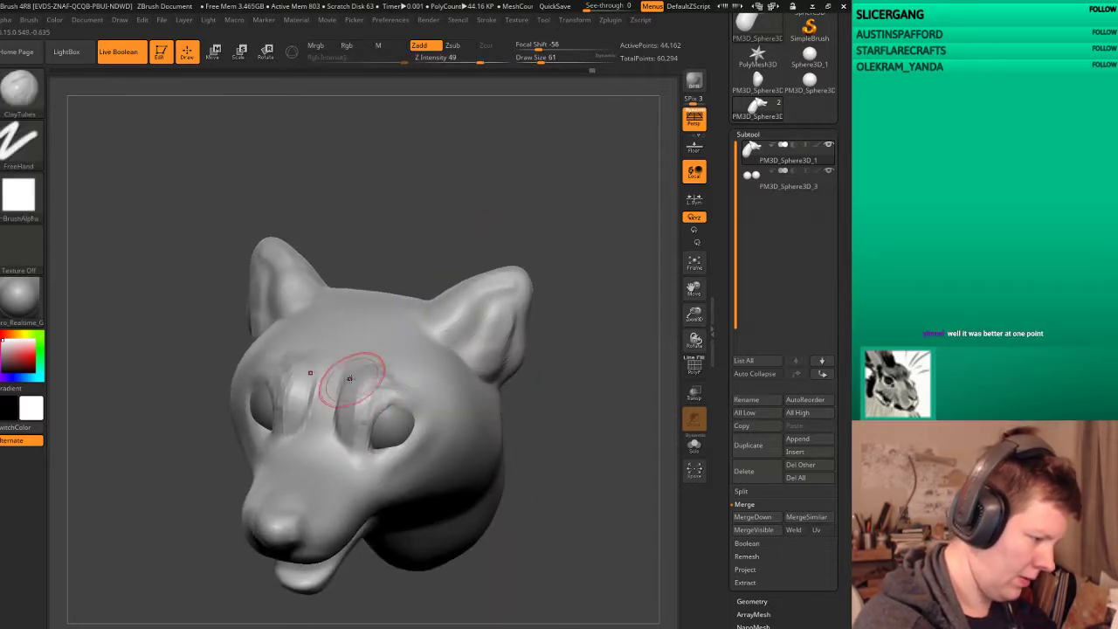
drag(349, 378, 341, 437)
drag(384, 349, 411, 332)
mouse_move(562, 257)
mouse_down()
mouse_move(583, 281)
mouse_move(572, 347)
mouse_move(559, 353)
mouse_move(583, 370)
mouse_move(402, 393)
mouse_up()
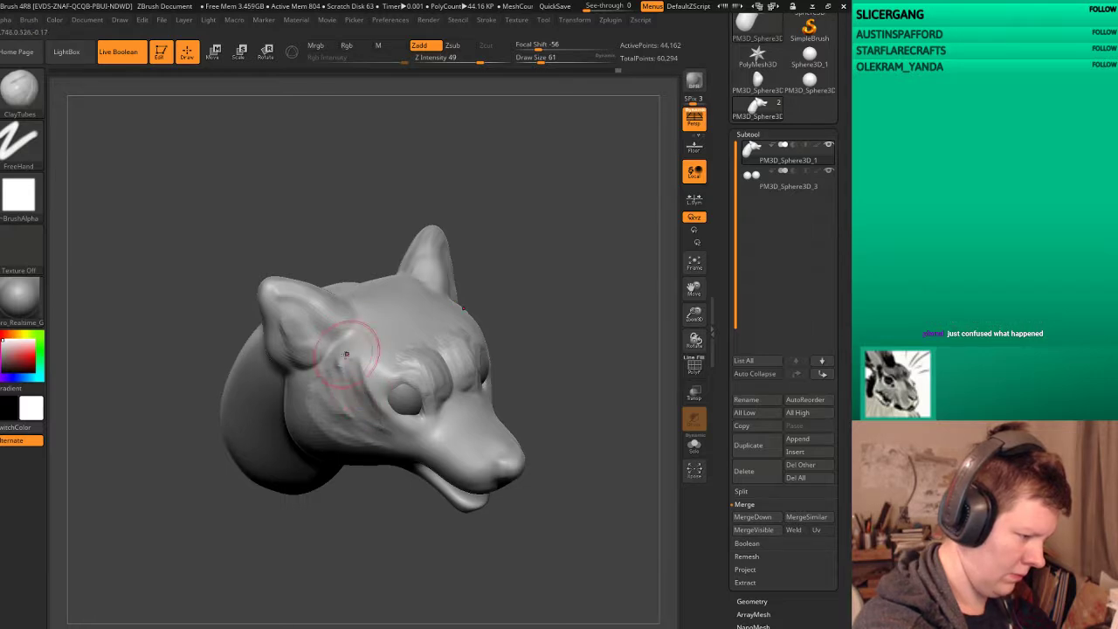
Step: Smooth the new brow ridges, then filter the brush picker to F brushes
key(shift)
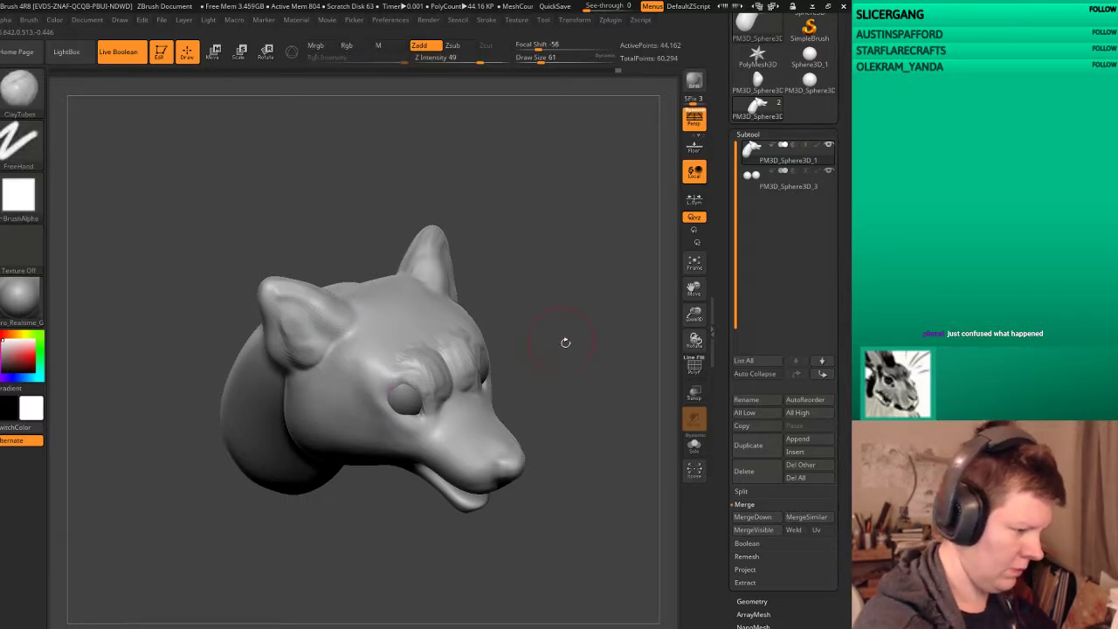
shift+drag(565, 340, 393, 397)
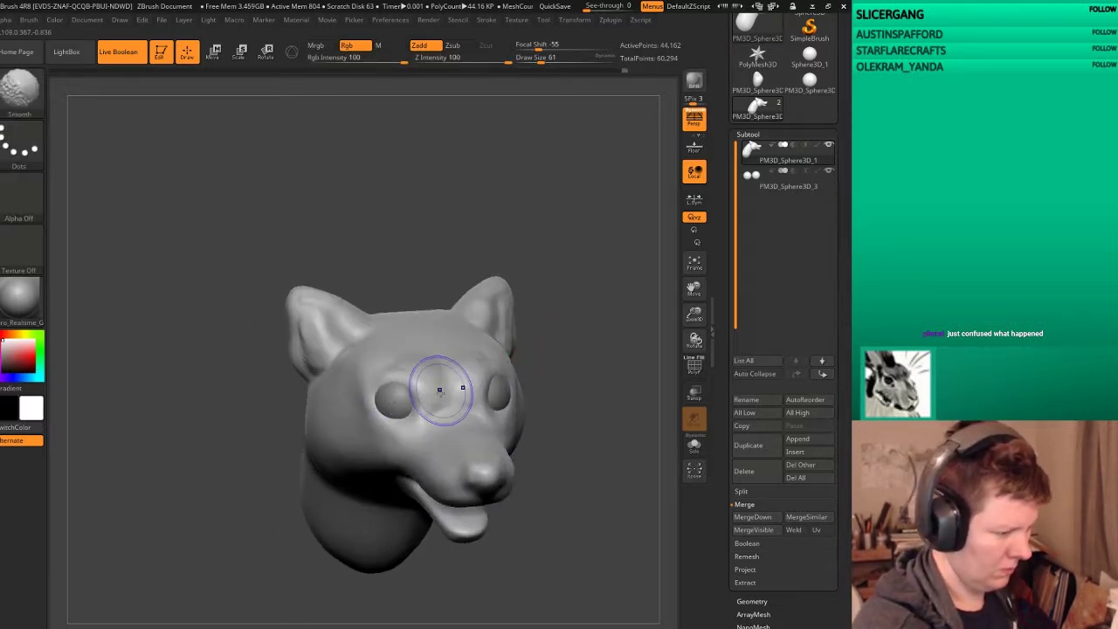
drag(534, 309, 584, 317)
mouse_move(596, 472)
mouse_down()
mouse_move(521, 477)
mouse_move(453, 541)
mouse_move(456, 552)
mouse_move(524, 559)
mouse_up()
key(b)
key(f)
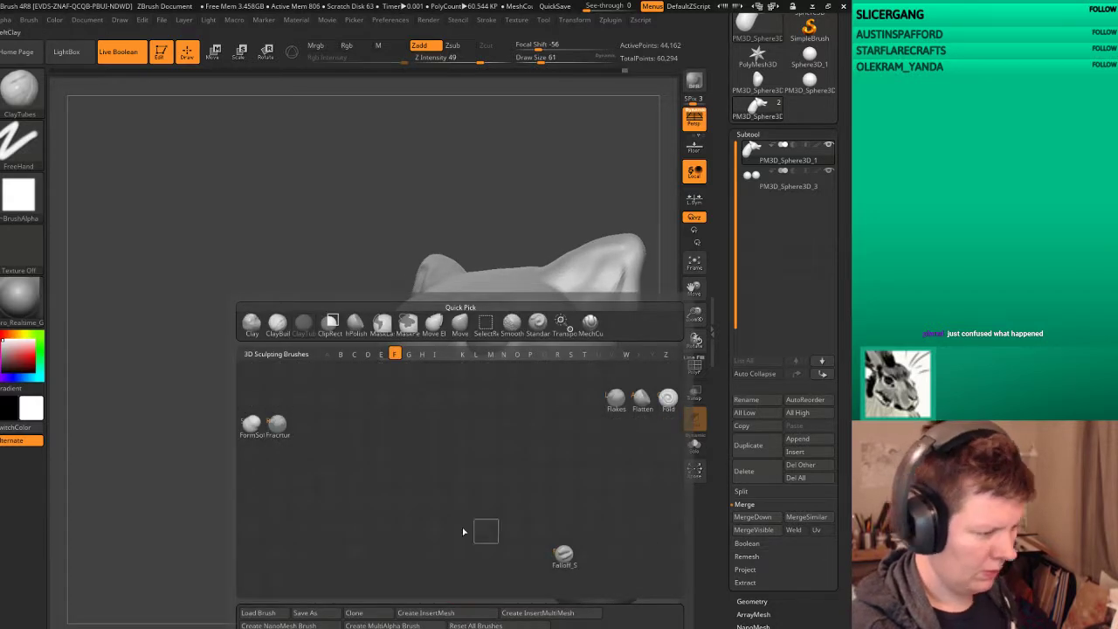
Step: Pick Falloff_Sharp and carve sharper detail into the ears, eye sockets and cheeks
click(591, 554)
mouse_move(507, 549)
mouse_down()
mouse_move(407, 562)
mouse_move(635, 410)
mouse_up()
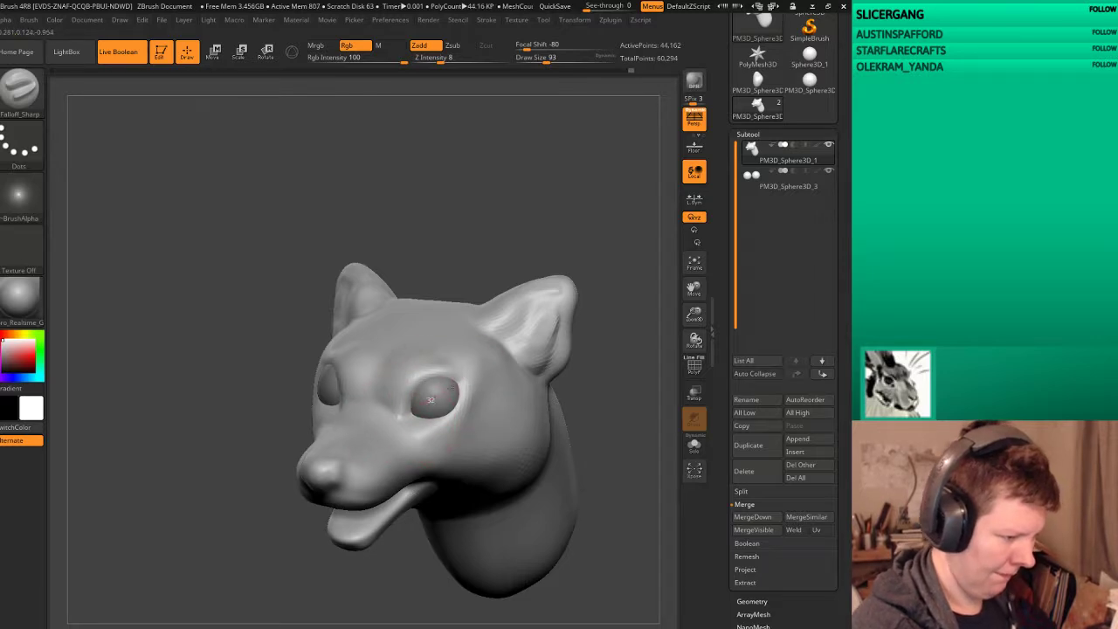
mouse_move(596, 351)
mouse_down()
mouse_move(620, 390)
mouse_move(444, 396)
mouse_up()
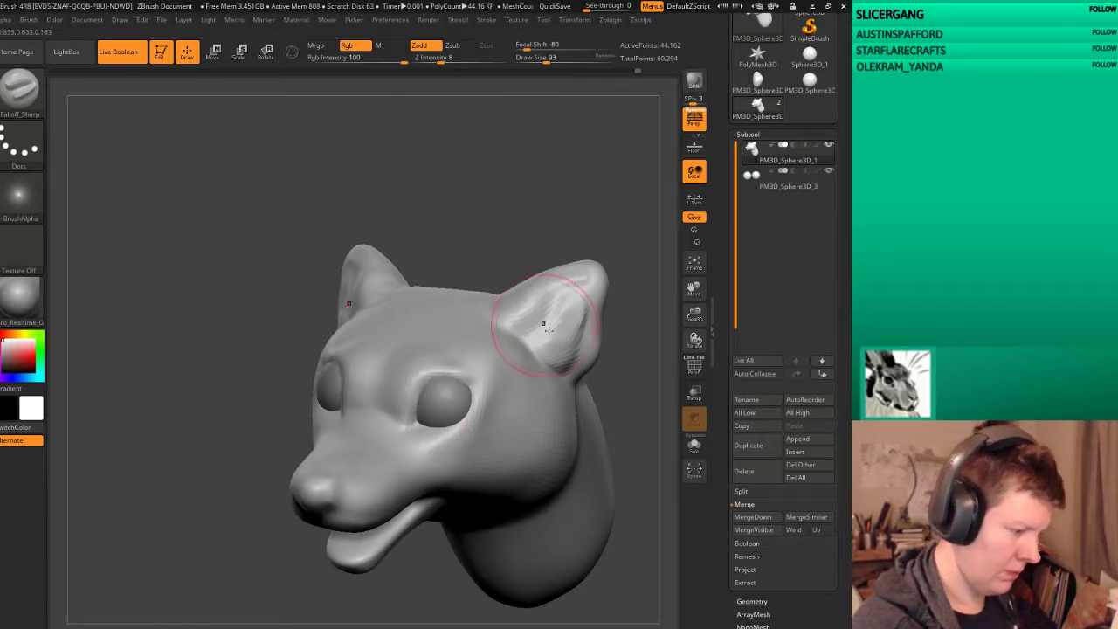
drag(543, 324, 549, 358)
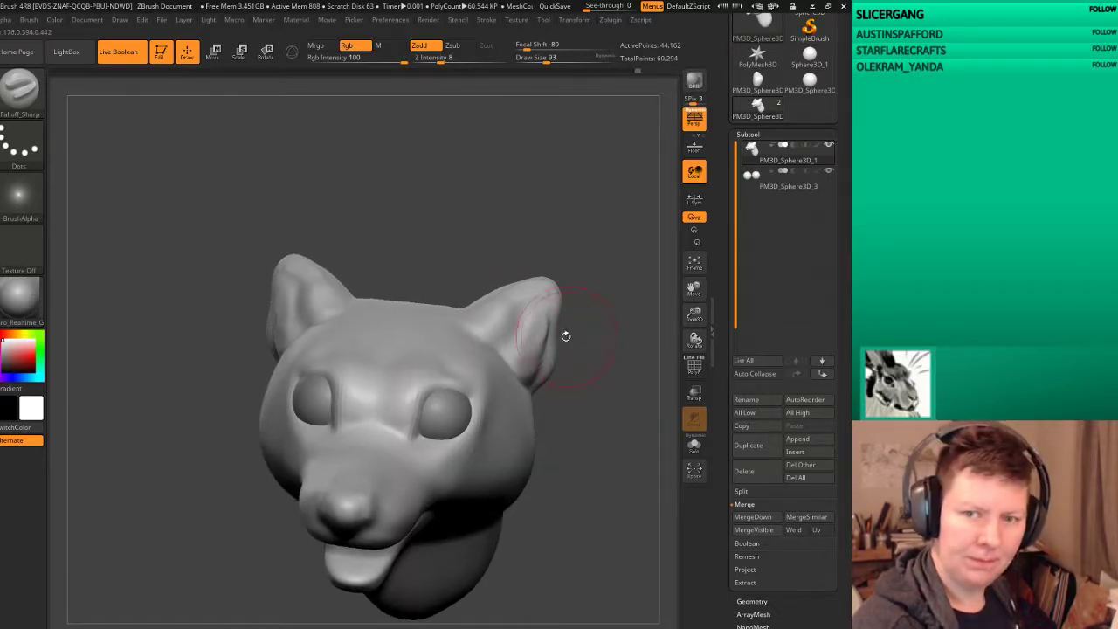
drag(598, 392, 477, 390)
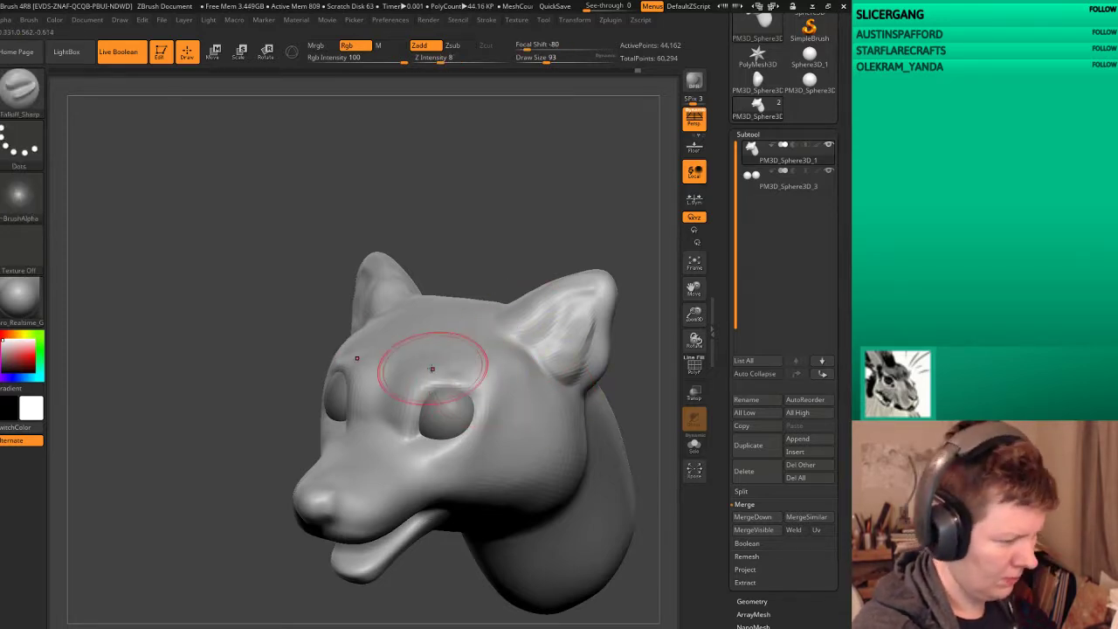
drag(629, 219, 559, 210)
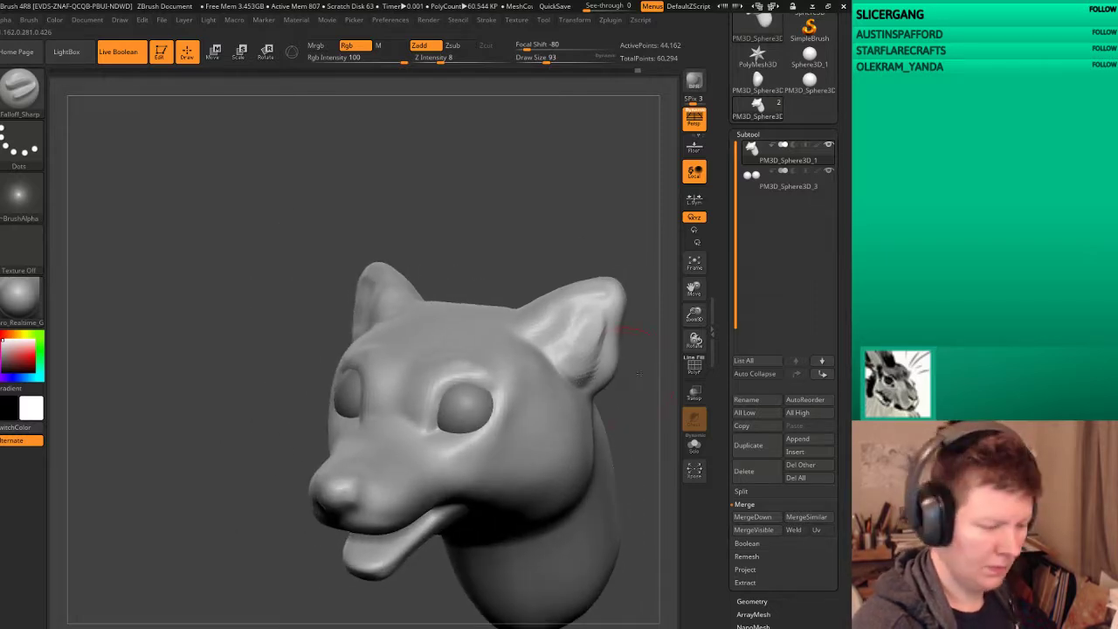
drag(559, 210, 588, 378)
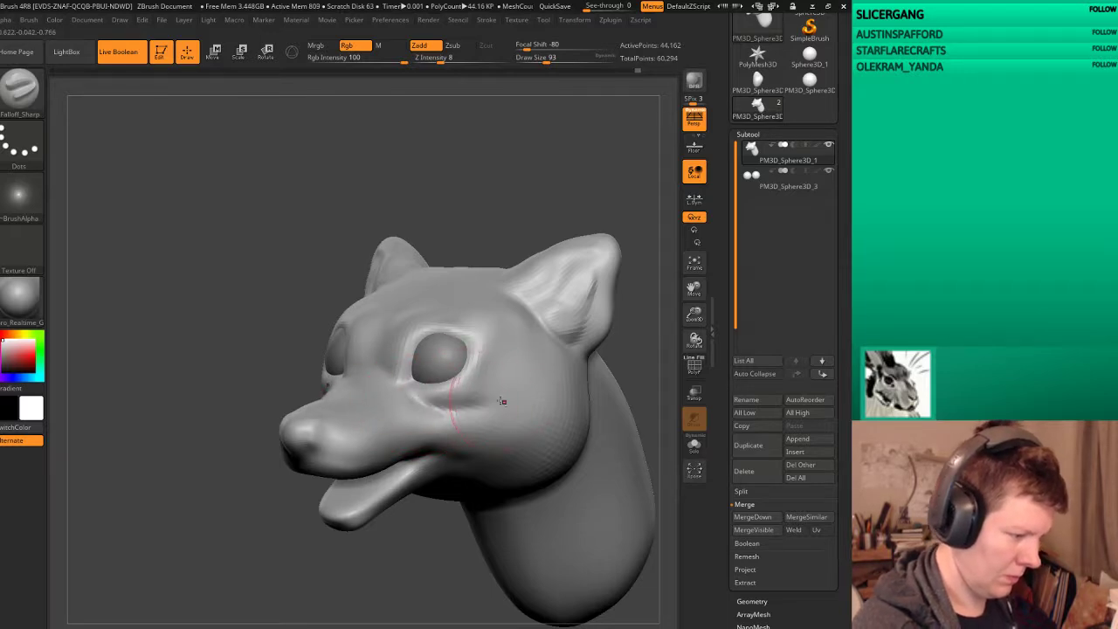
Step: Smooth the rough spots on the left side of the head and neck
key(shift)
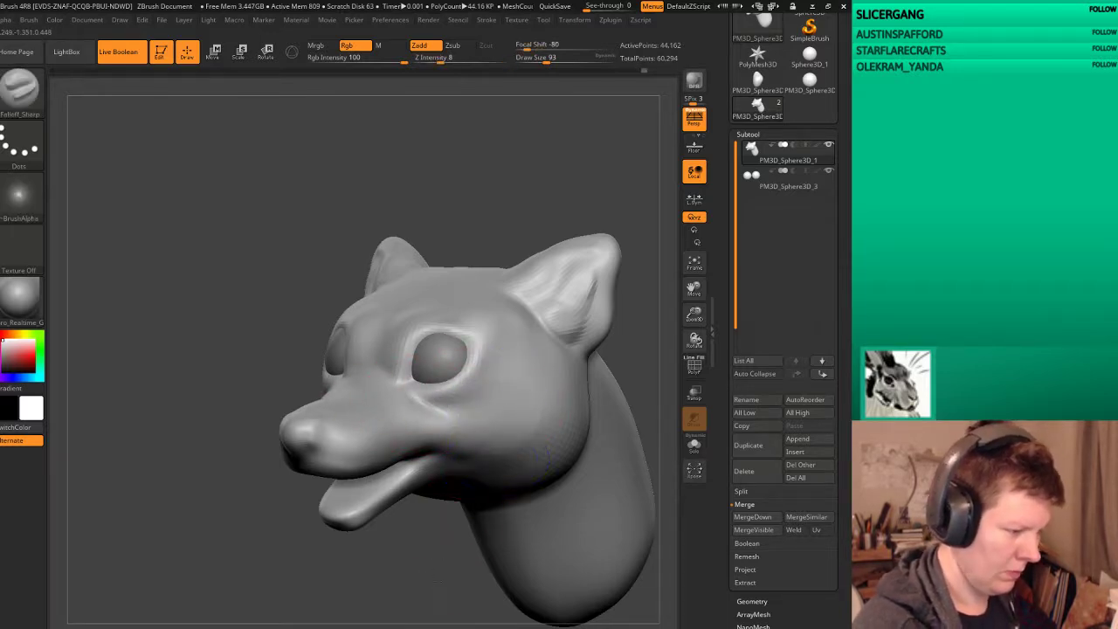
mouse_move(559, 454)
mouse_down()
mouse_move(640, 432)
mouse_move(611, 370)
mouse_move(617, 345)
mouse_move(623, 370)
mouse_move(423, 370)
mouse_up()
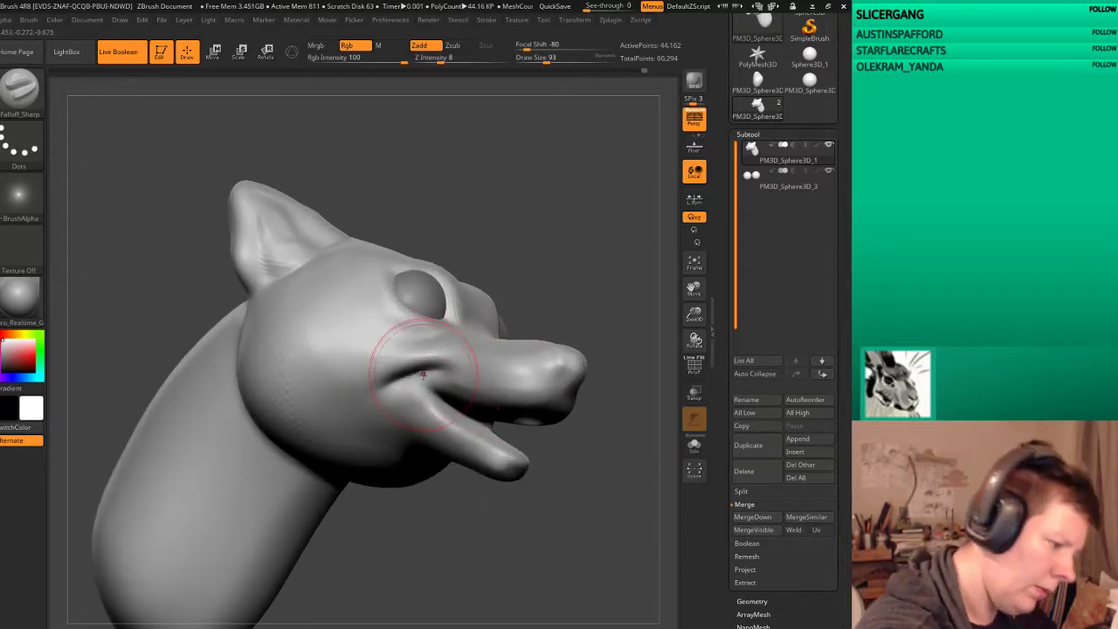
drag(549, 276, 430, 365)
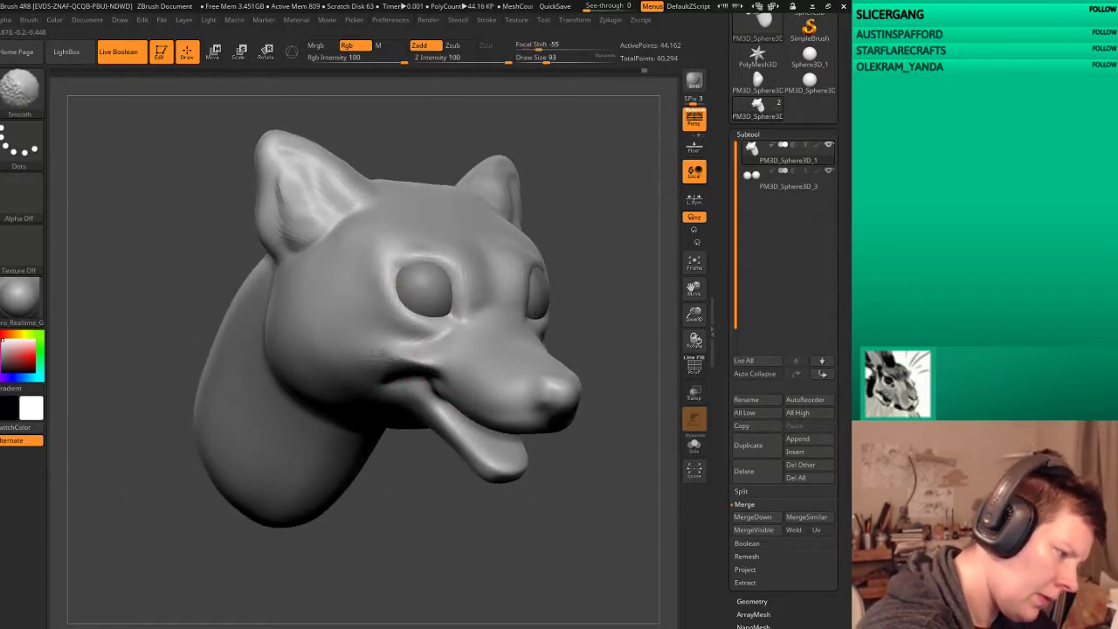
drag(603, 277, 603, 262)
Step: Smooth the creases along the jaw and neck and sculpt the cheek near the ear
drag(625, 285, 525, 288)
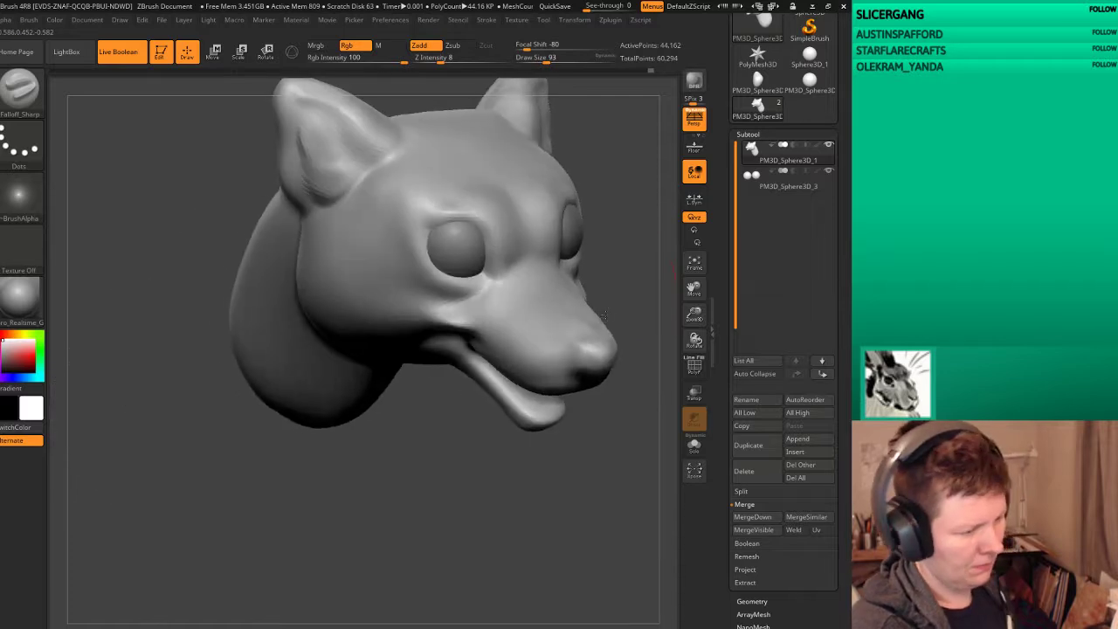
alt+drag(612, 350, 612, 420)
mouse_move(541, 472)
mouse_down()
mouse_move(489, 454)
mouse_move(487, 465)
mouse_move(378, 374)
mouse_move(468, 405)
mouse_up()
mouse_move(478, 567)
mouse_down()
mouse_move(615, 362)
mouse_move(637, 352)
mouse_move(557, 381)
mouse_up()
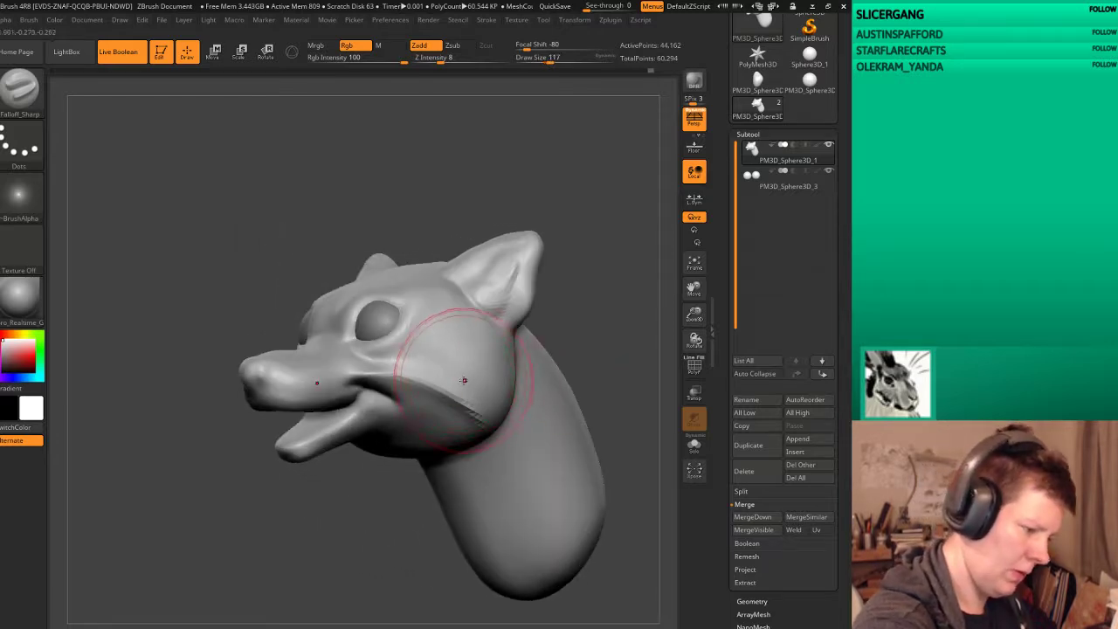
mouse_move(437, 374)
shift+mouse_down()
mouse_move(387, 375)
mouse_move(448, 374)
shift+mouse_up()
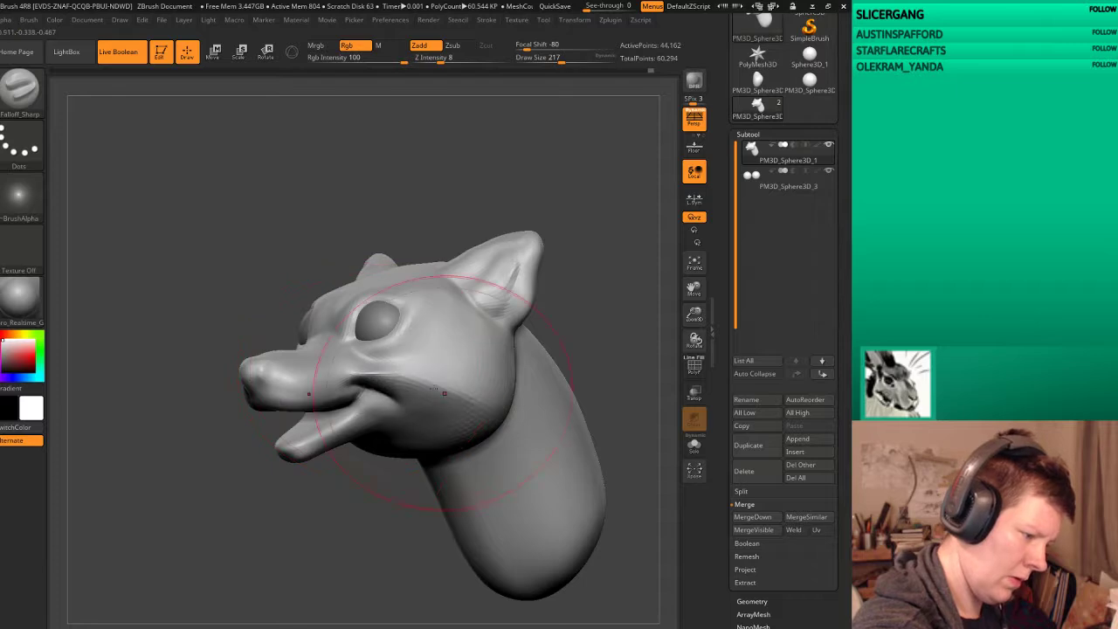
mouse_move(420, 568)
shift+mouse_down()
mouse_move(433, 578)
mouse_move(581, 426)
mouse_move(474, 372)
shift+mouse_up()
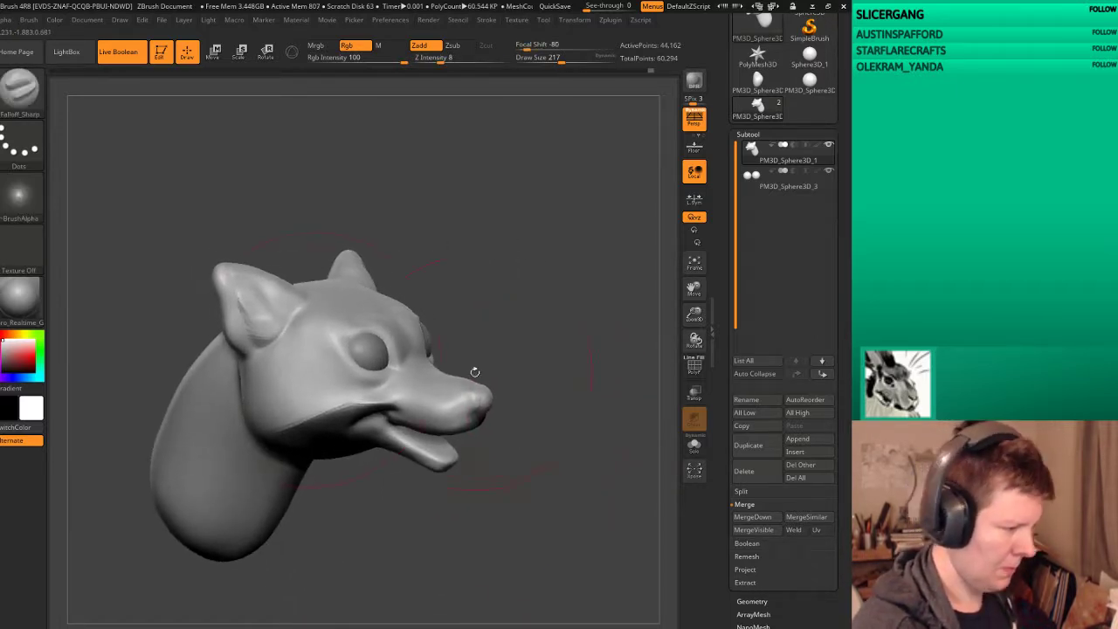
mouse_move(262, 377)
mouse_down()
mouse_move(273, 349)
mouse_move(267, 369)
mouse_up()
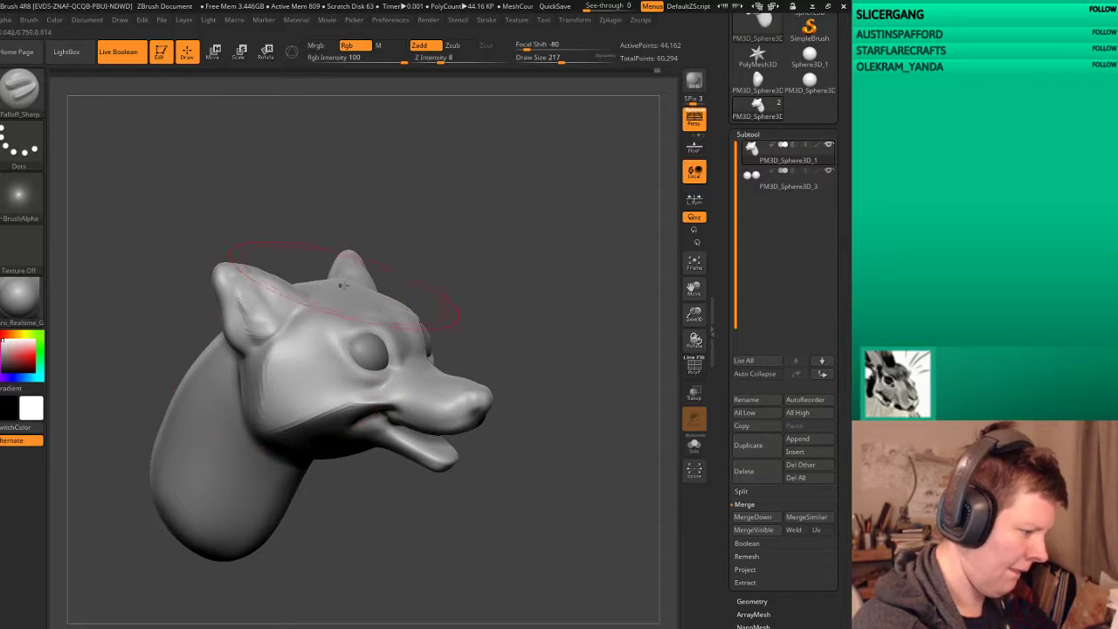
Step: Refine the underside of the jaw and the head-to-neck join, using a lasso mask
right_drag(341, 285, 416, 364)
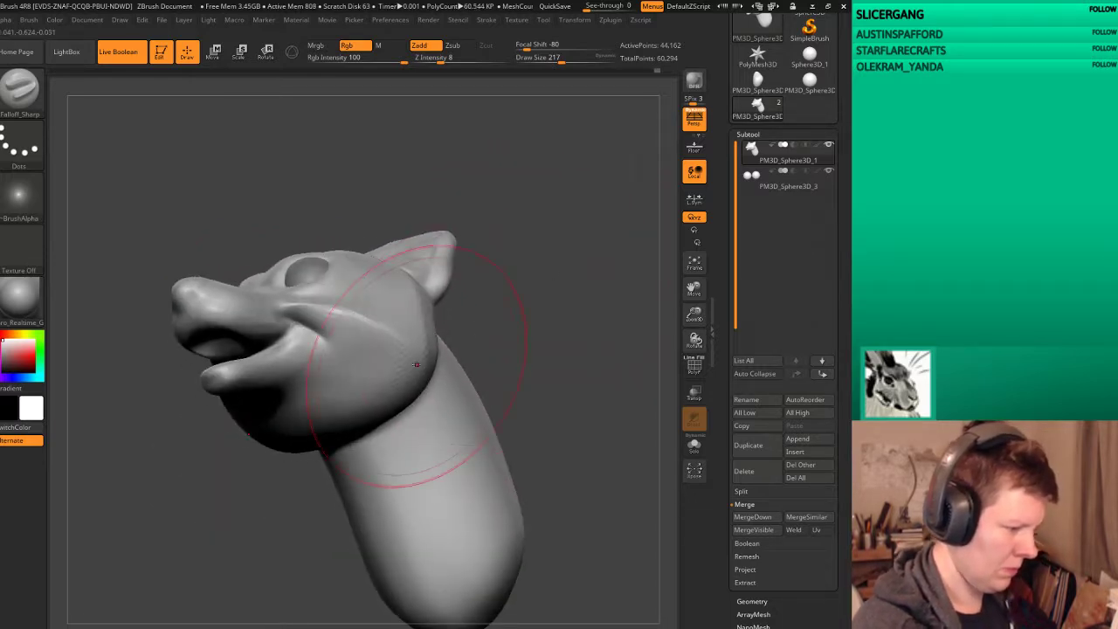
drag(525, 353, 355, 412)
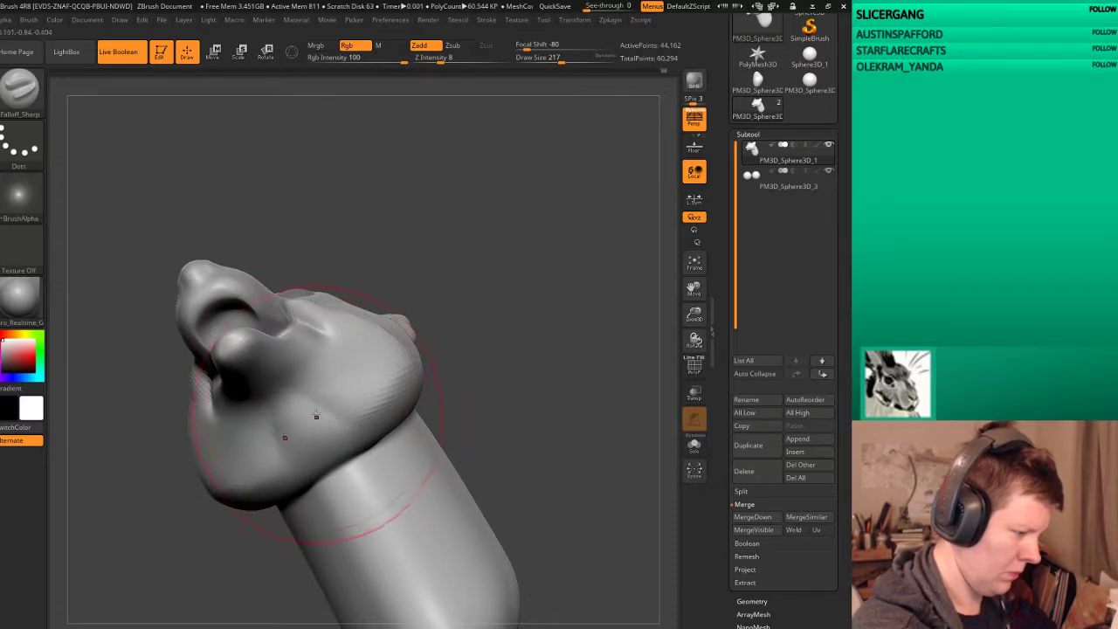
key(ctrl)
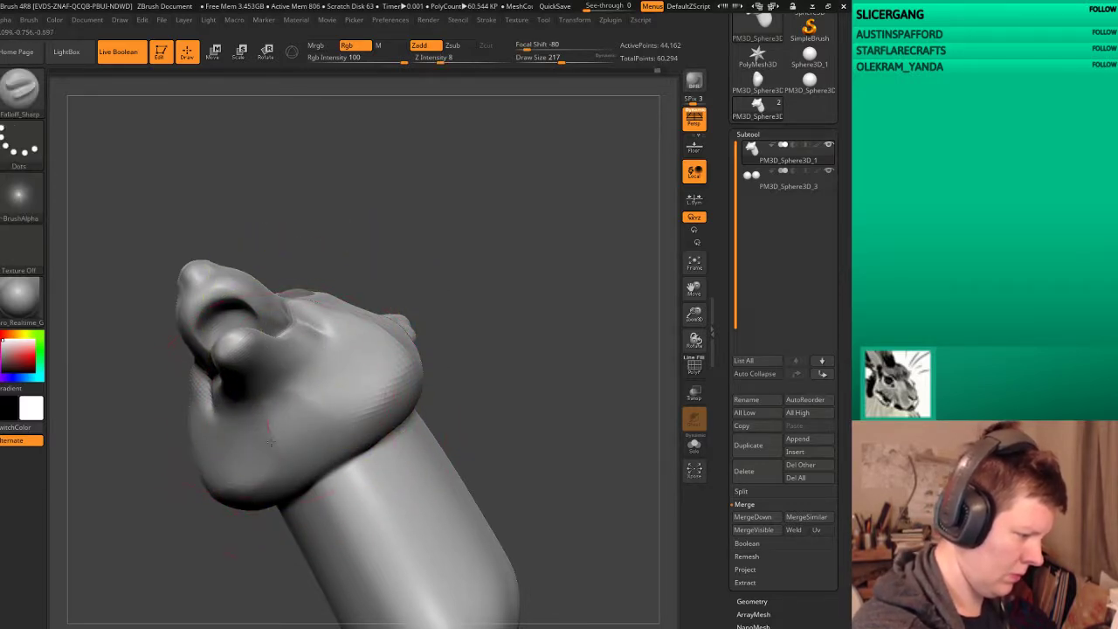
mouse_move(489, 376)
mouse_down()
mouse_move(569, 398)
mouse_move(605, 362)
mouse_move(564, 312)
mouse_up()
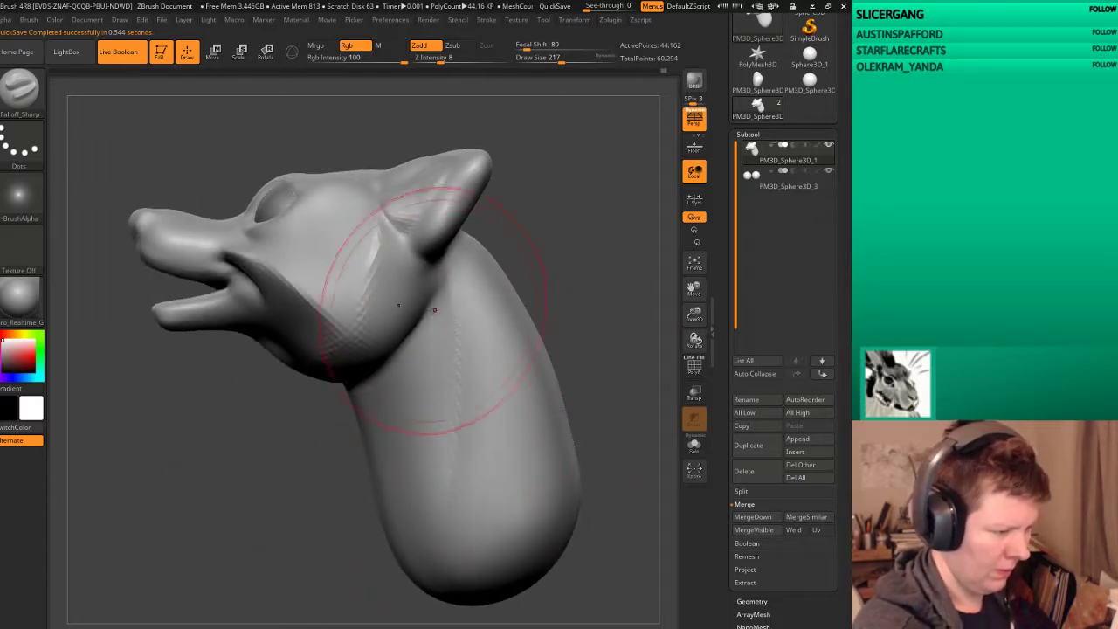
mouse_move(375, 599)
mouse_down()
mouse_move(611, 288)
mouse_move(598, 295)
mouse_up()
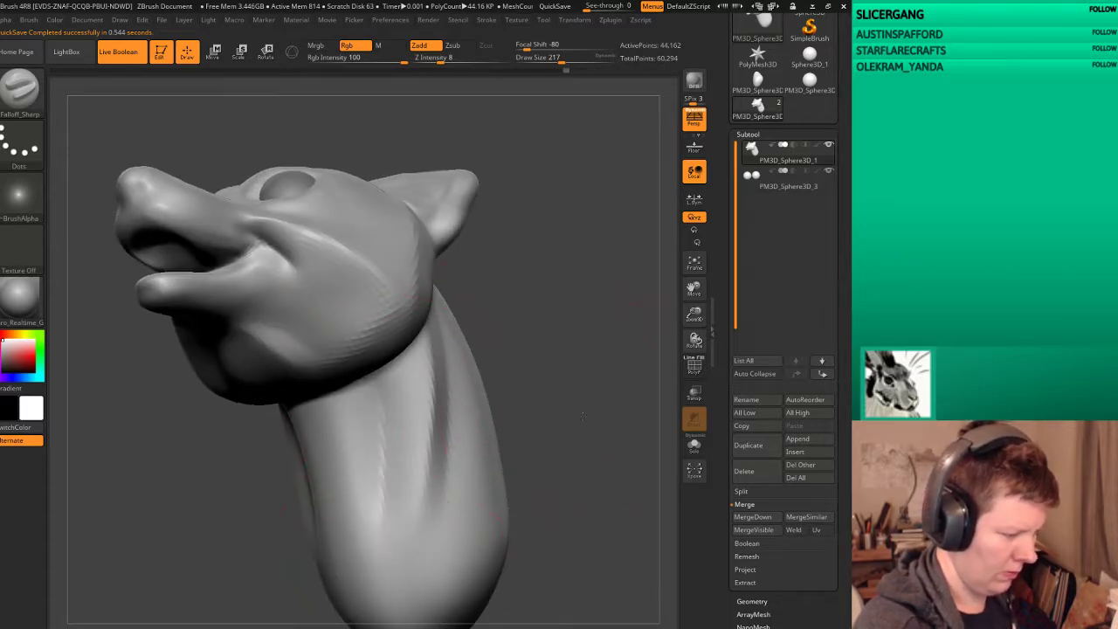
drag(582, 417, 602, 370)
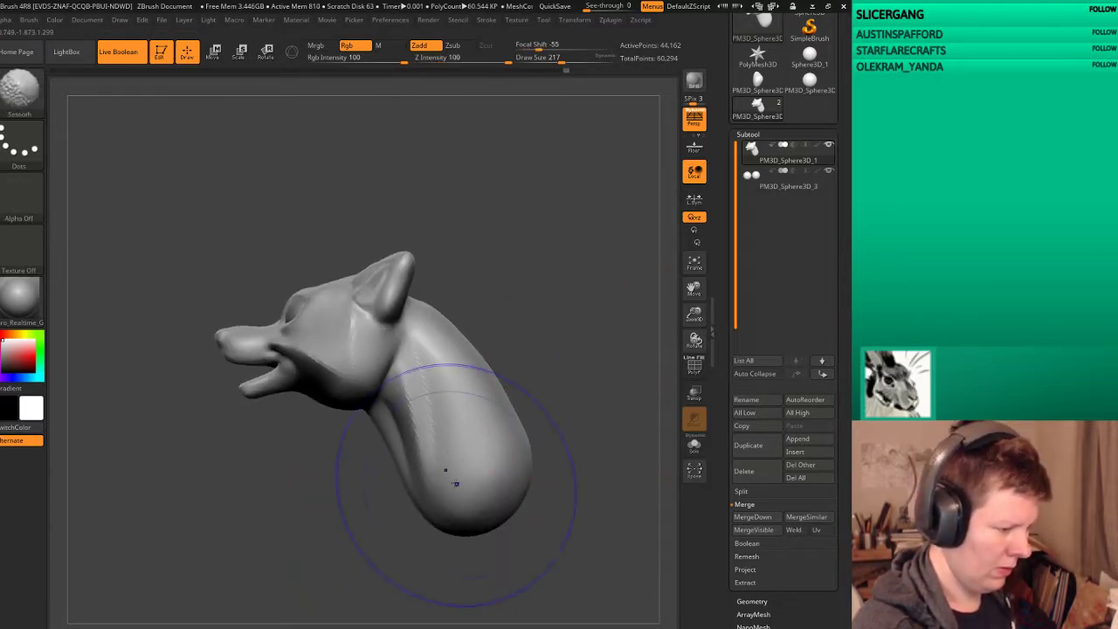
mouse_move(366, 344)
mouse_down()
mouse_move(410, 381)
mouse_move(549, 425)
mouse_move(561, 474)
mouse_move(690, 447)
mouse_up()
Step: Open the Geometry settings and expand the ClayPolish options
click(751, 601)
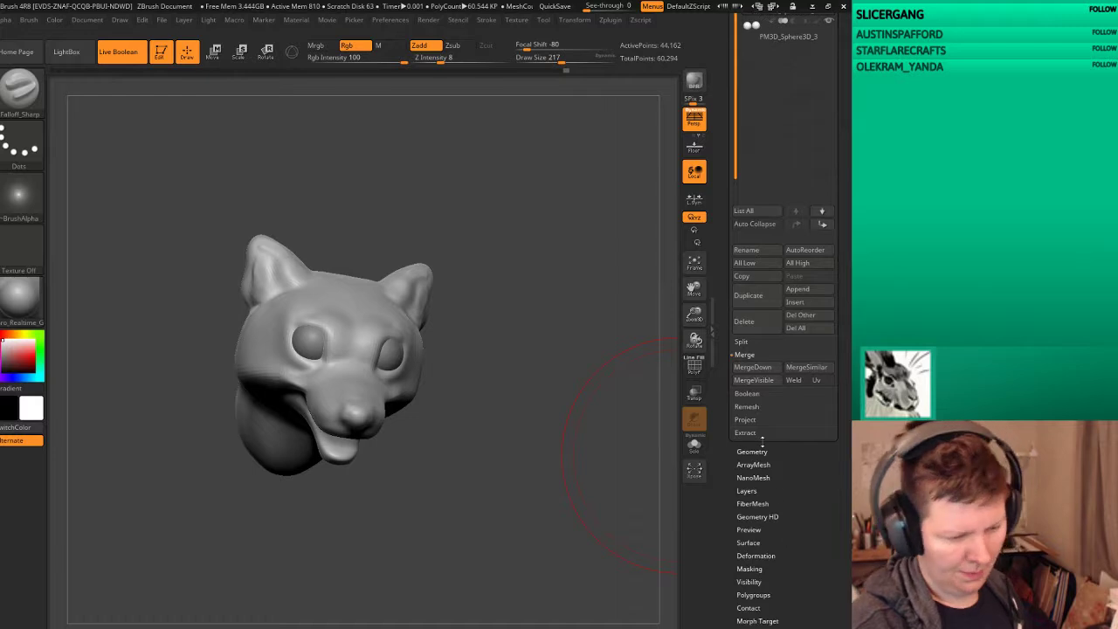
scroll(782, 457, down, 3)
scroll(782, 436, up, 3)
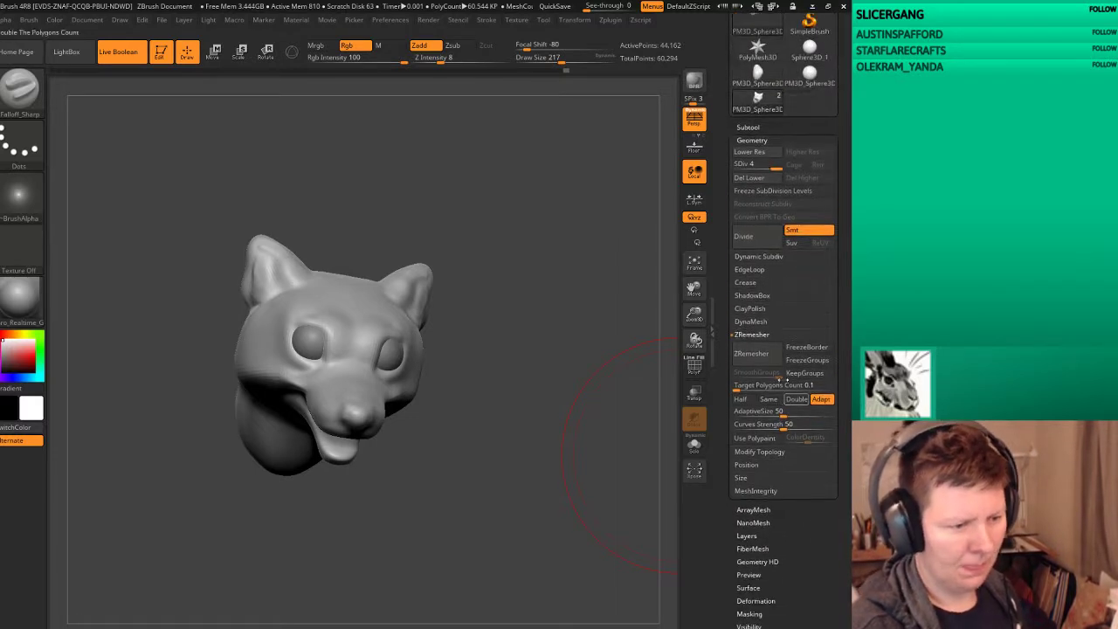
click(749, 309)
Step: Smooth the neck and front of the head
mouse_move(673, 292)
mouse_down()
mouse_move(614, 374)
mouse_move(593, 356)
mouse_move(639, 370)
mouse_move(561, 376)
mouse_up()
key(shift)
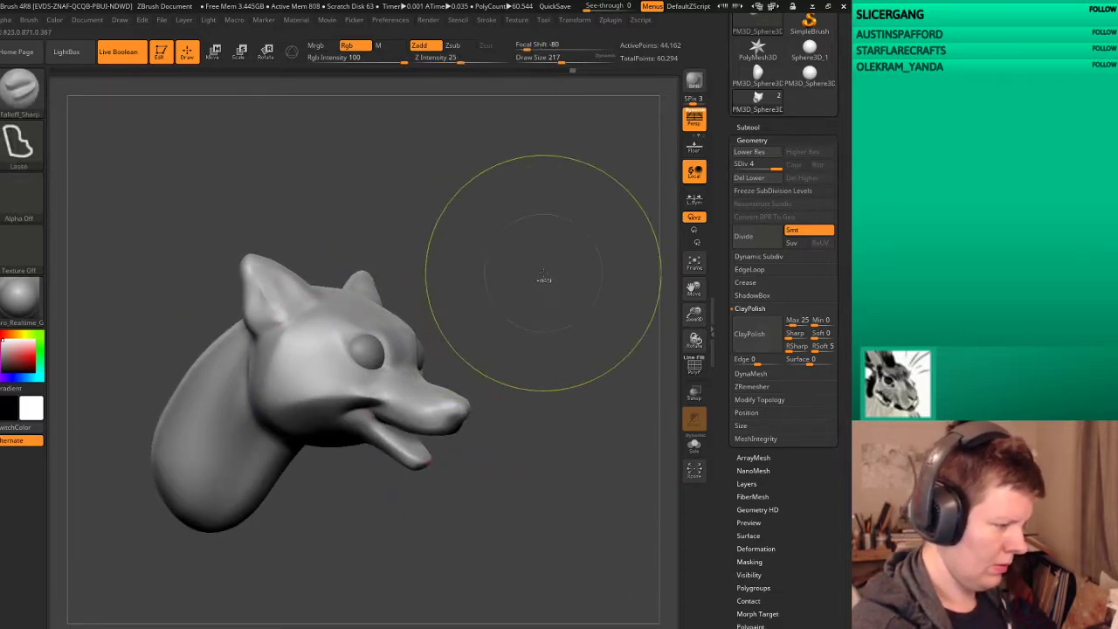
drag(600, 289, 571, 319)
key(shift)
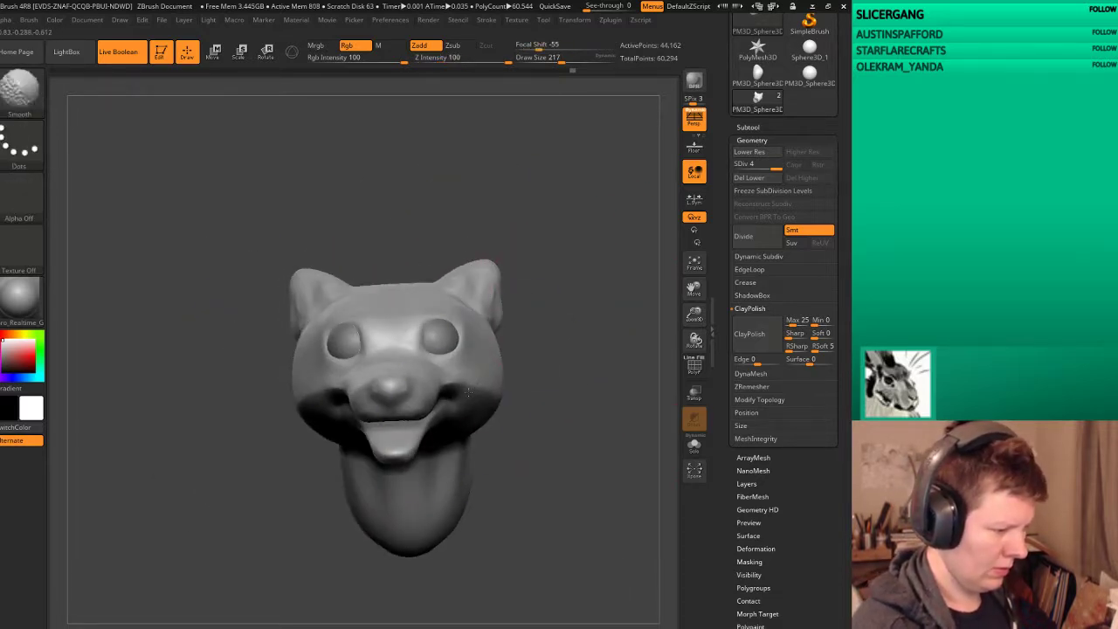
mouse_move(486, 310)
mouse_down()
mouse_move(586, 305)
mouse_move(573, 401)
mouse_move(484, 548)
mouse_up()
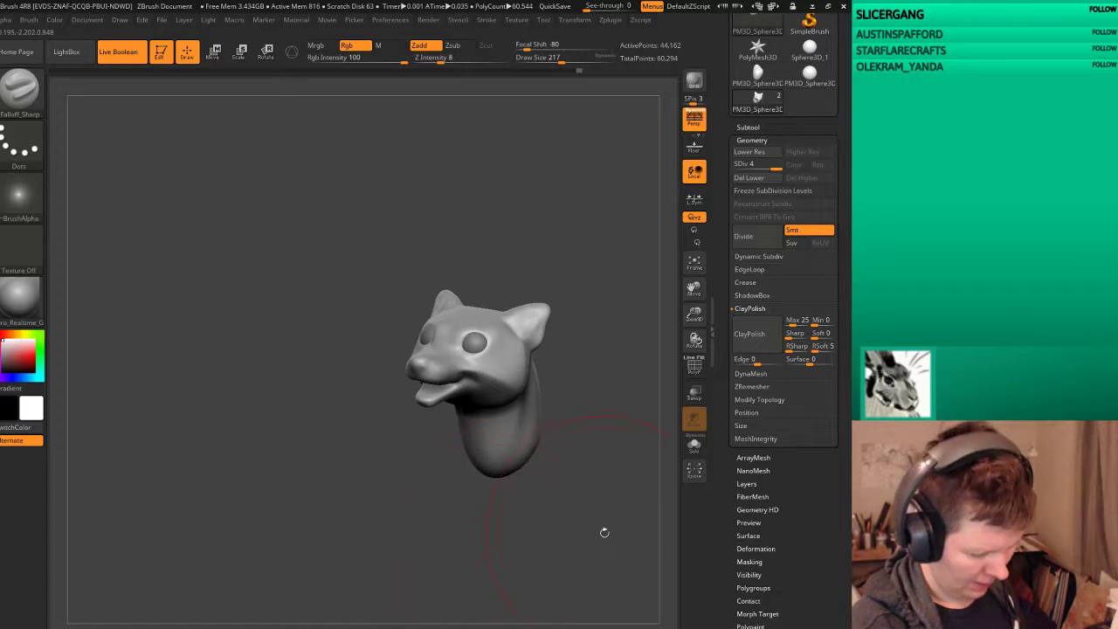
Step: Switch to the ClayTubes brush and bring the head to a front view
key(b)
key(s)
key(t)
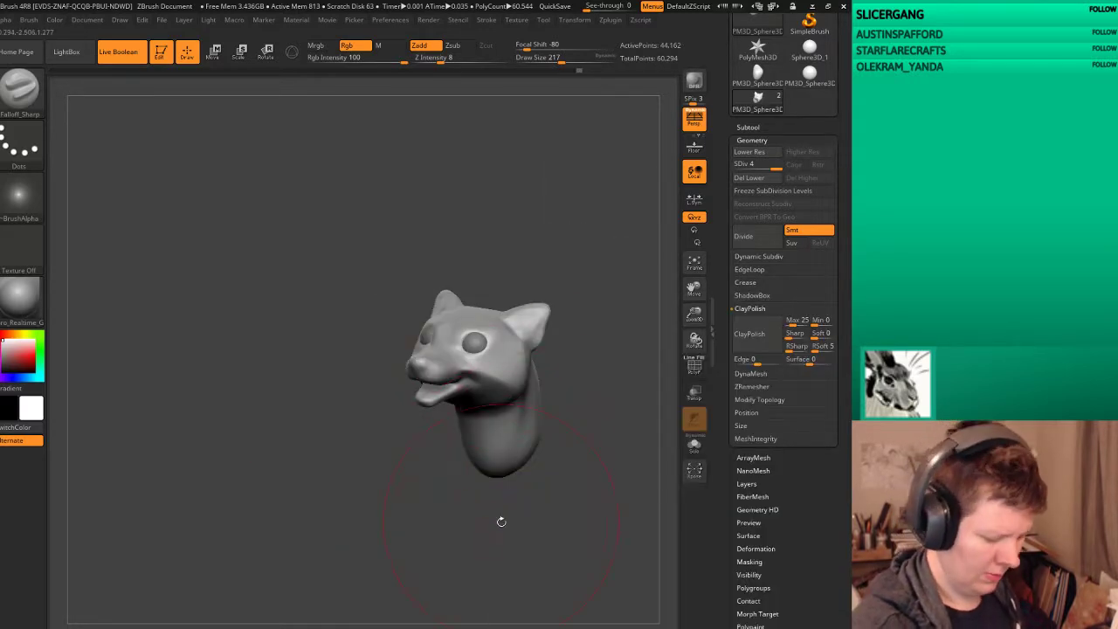
key(b)
key(c)
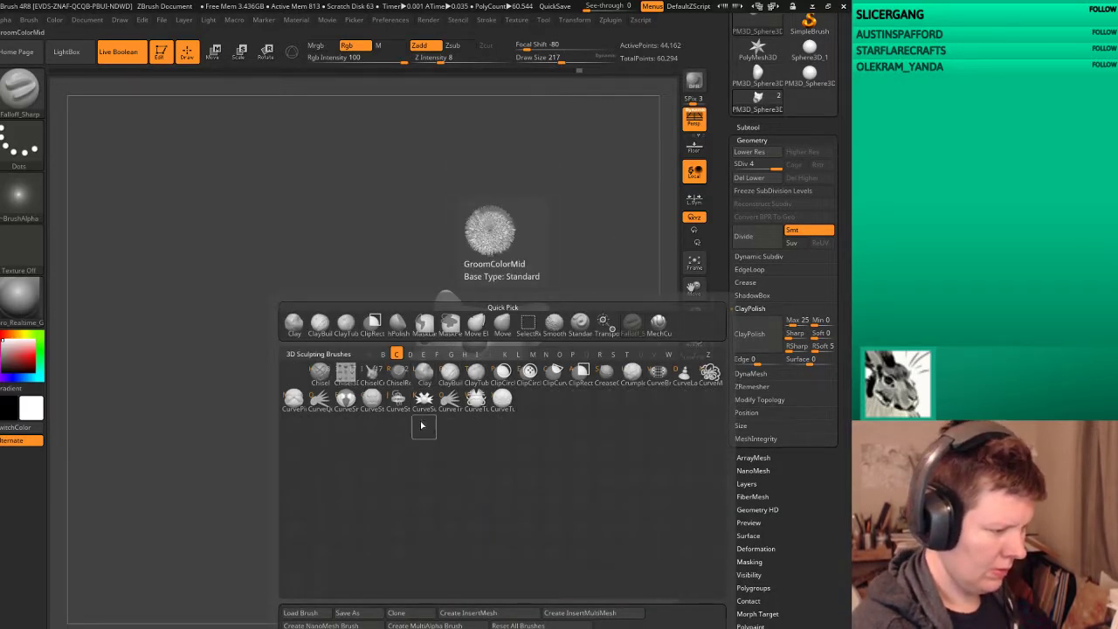
key(t)
mouse_move(524, 510)
mouse_down()
mouse_move(532, 498)
mouse_move(579, 509)
mouse_move(576, 559)
mouse_move(577, 550)
mouse_up()
Step: Select the eyes subtool and apply the Flat Color material
click(744, 127)
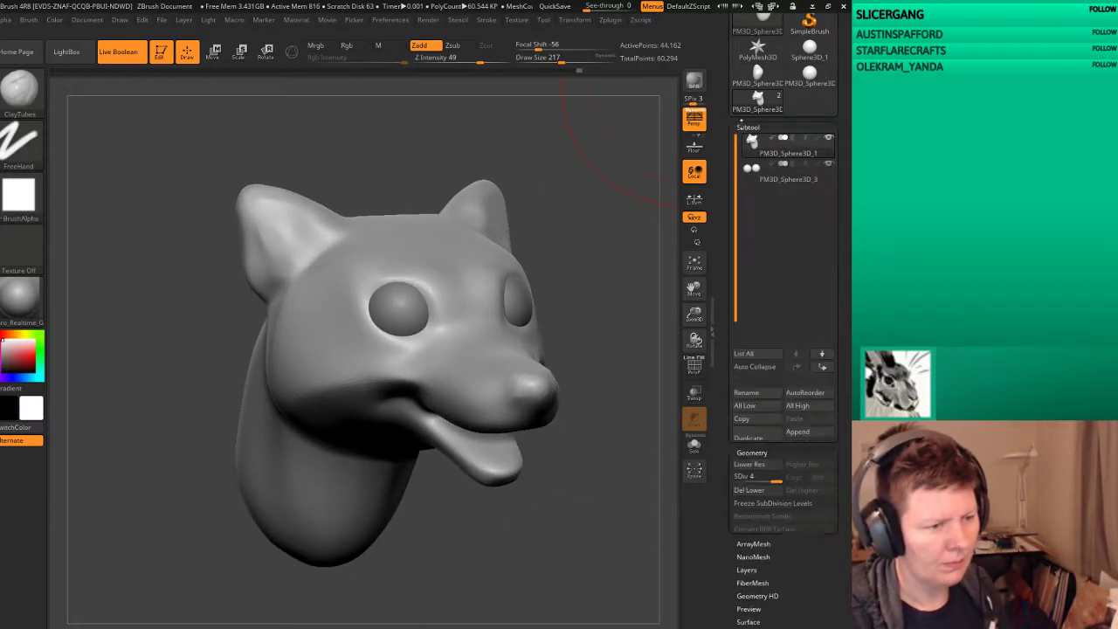
click(786, 179)
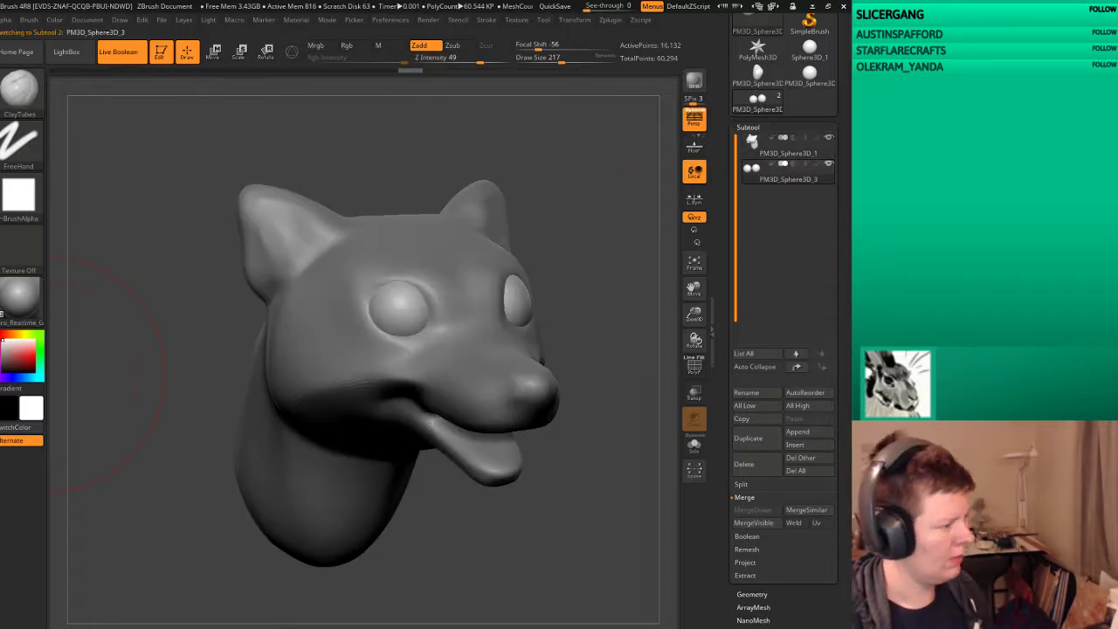
click(19, 301)
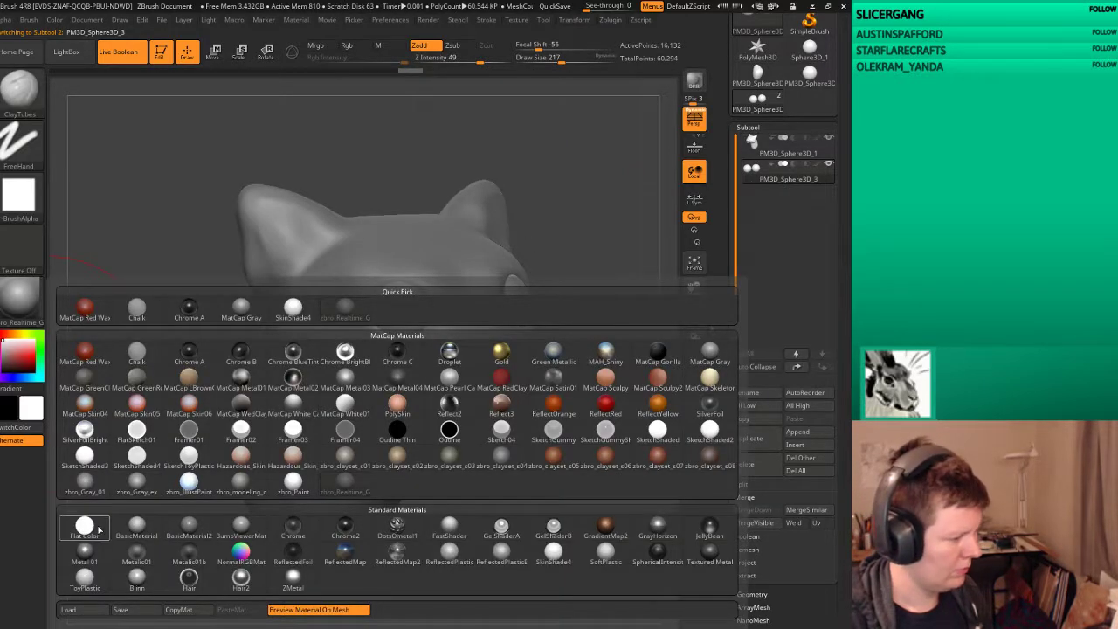
click(98, 529)
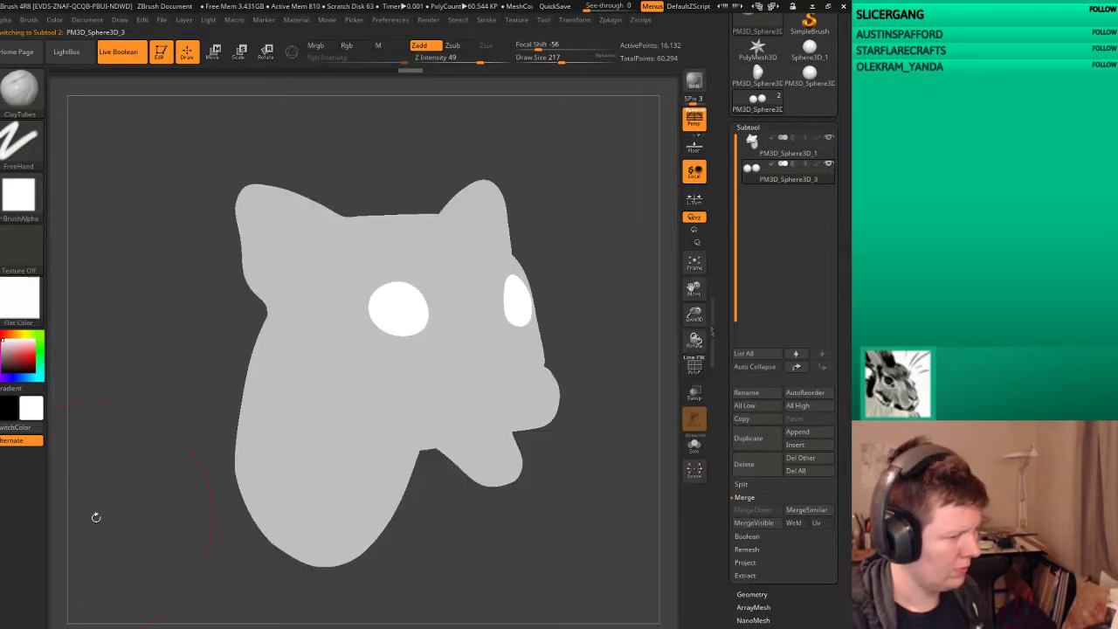
Step: Enable painting colour together with material and give the eyes zbro_Paint
click(56, 20)
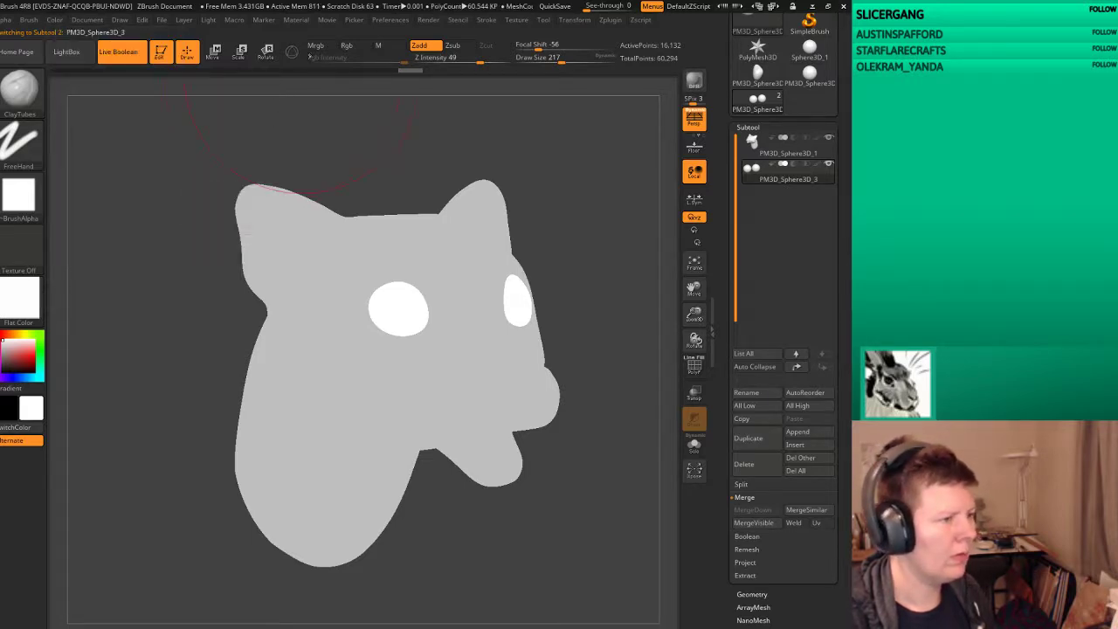
click(315, 45)
click(56, 20)
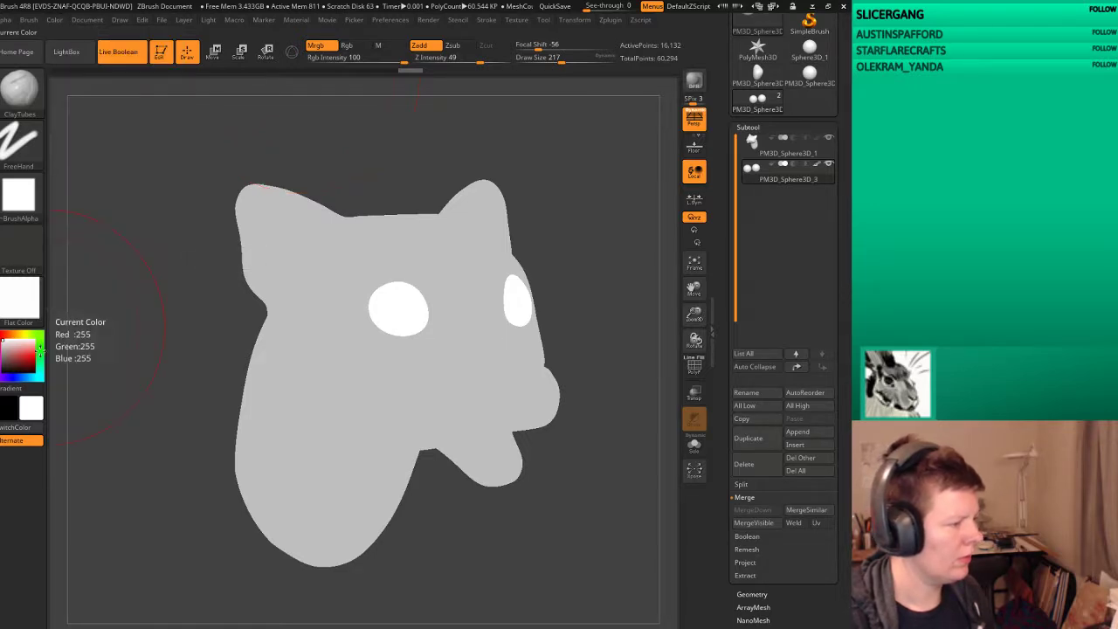
click(17, 299)
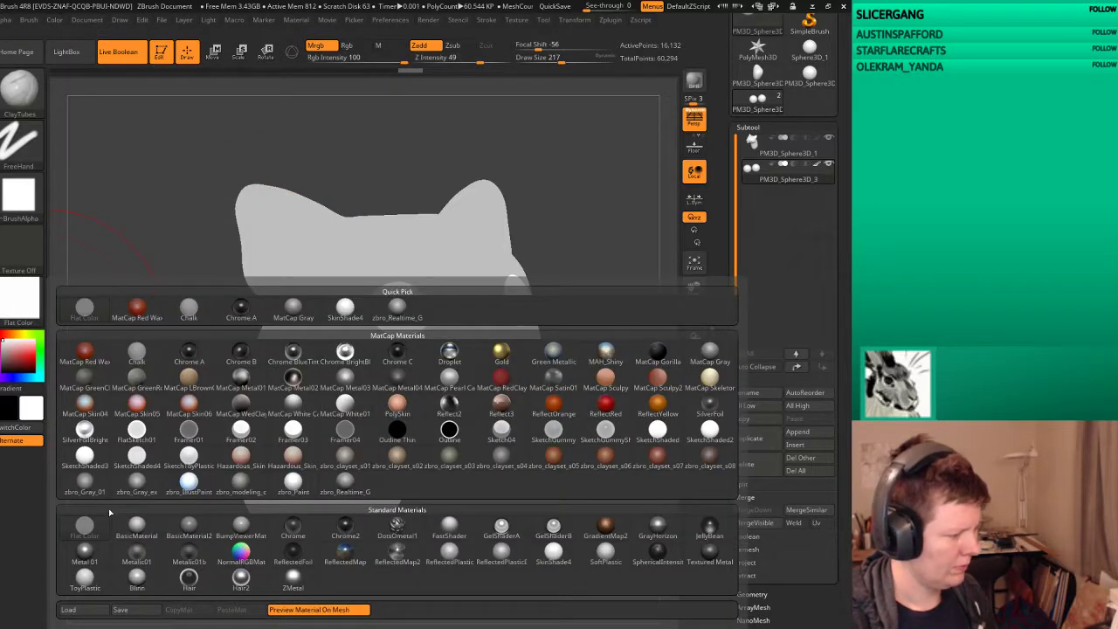
mouse_move(241, 484)
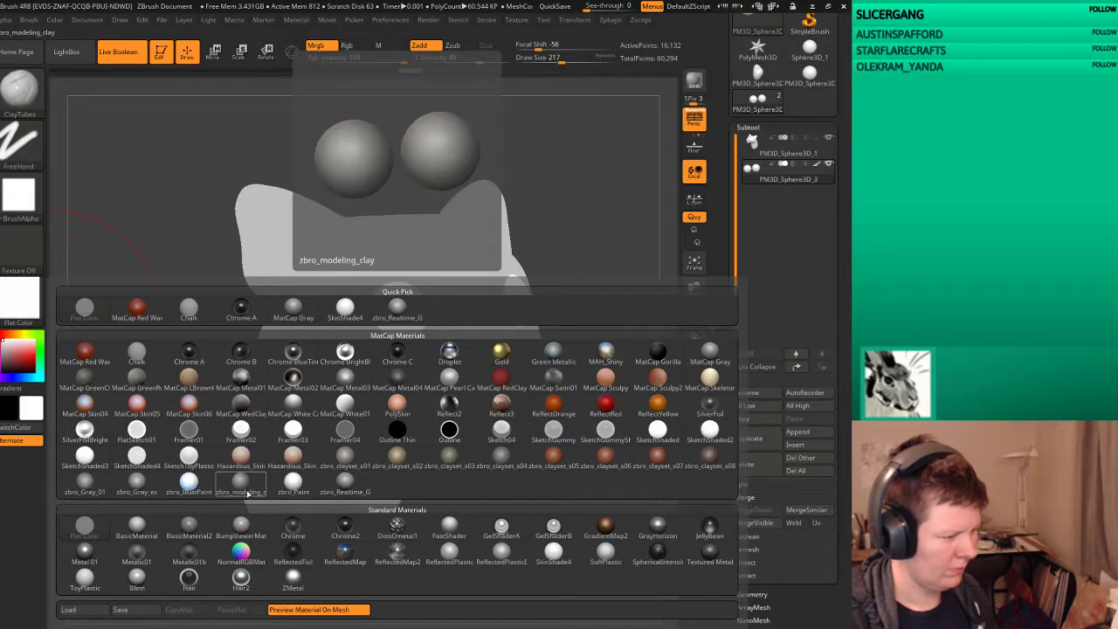
click(285, 483)
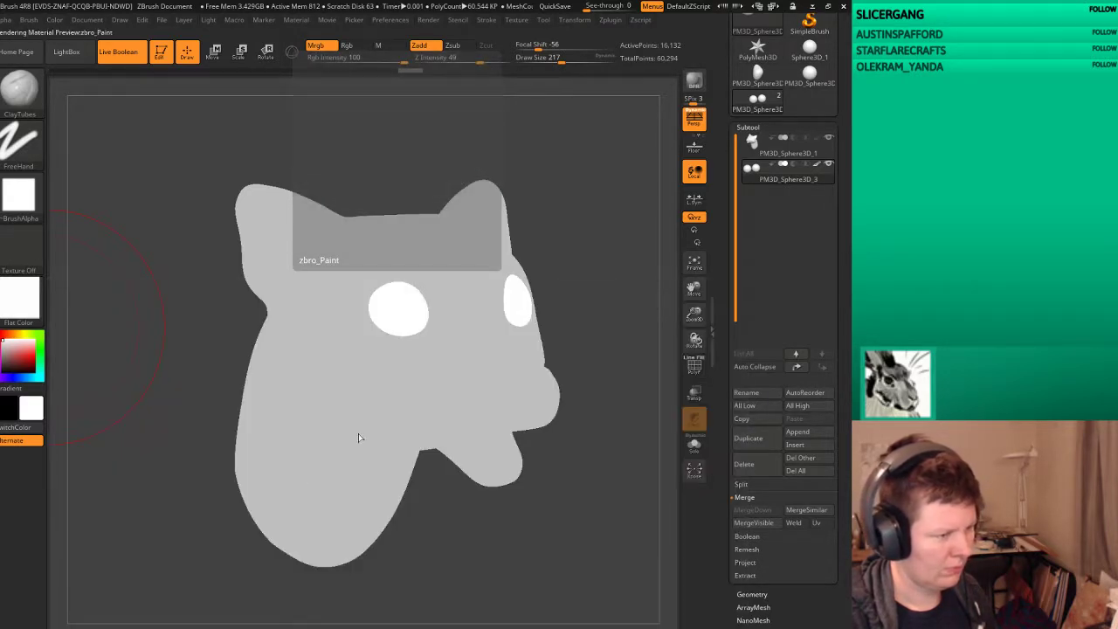
Step: Give the head body subtool the MatCap Gray material
click(753, 144)
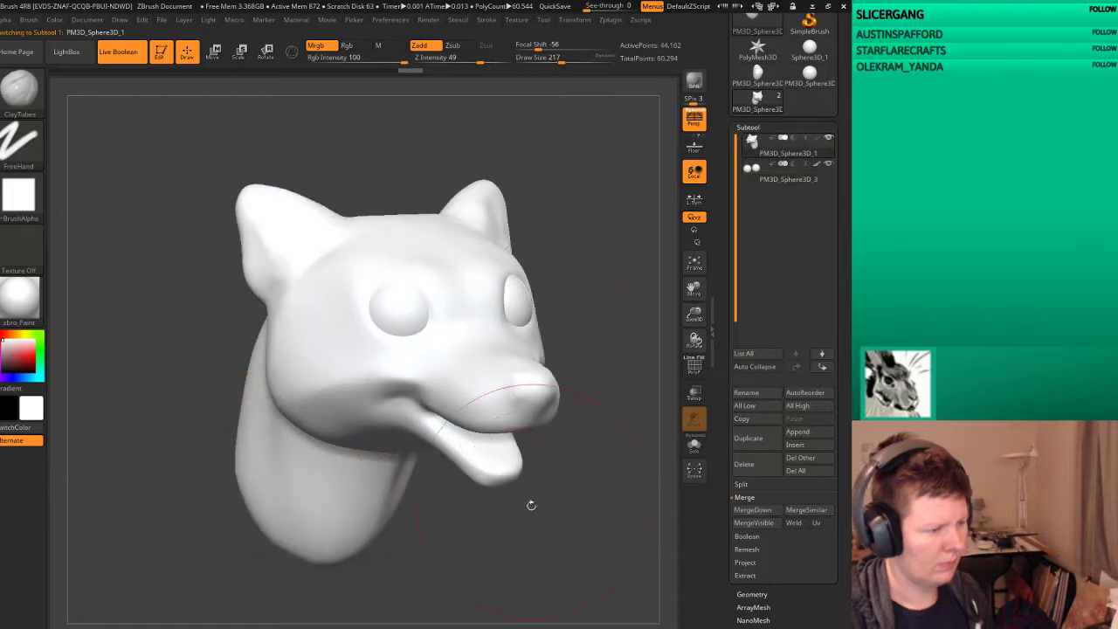
click(20, 310)
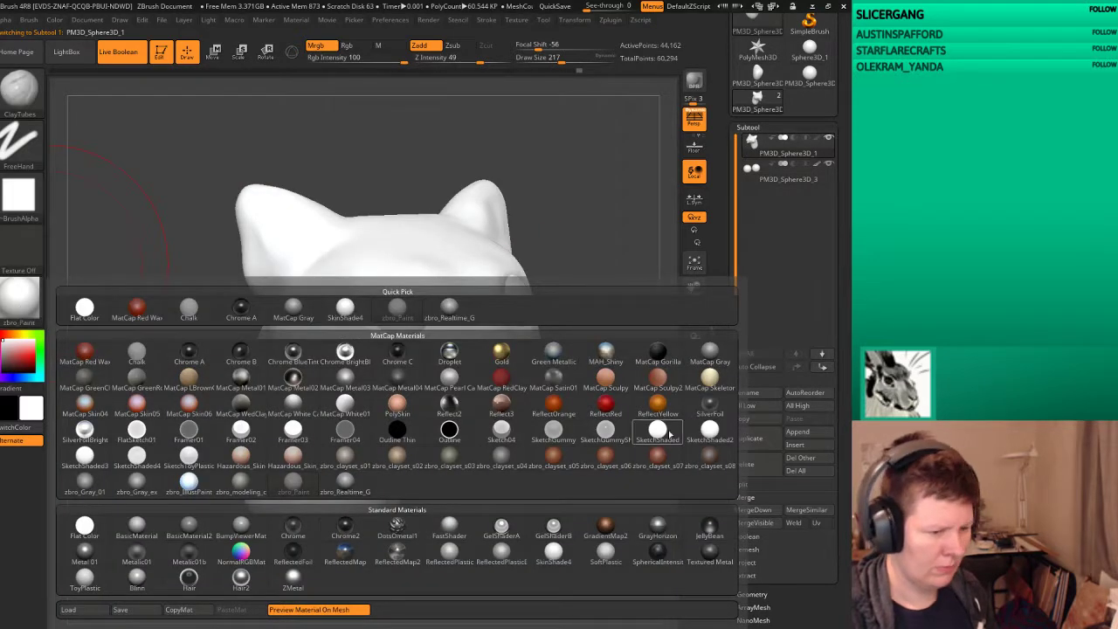
click(720, 365)
drag(632, 449, 602, 436)
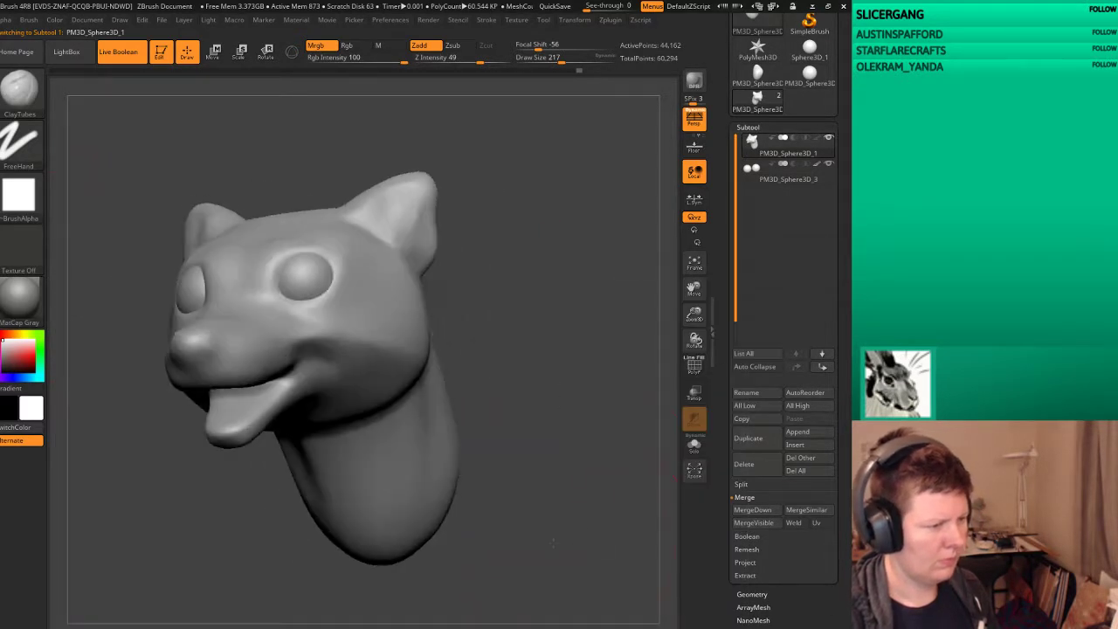
Step: Try Flat Color, MatCap Pearl Cavity and zbro_Gray_01 on the eyes
click(752, 170)
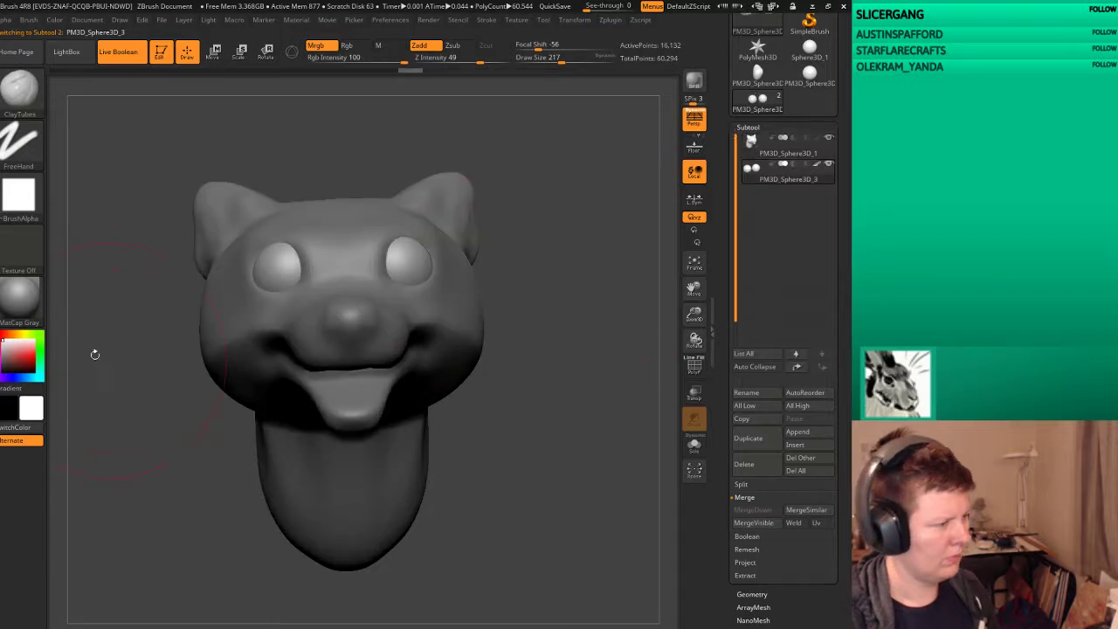
click(21, 297)
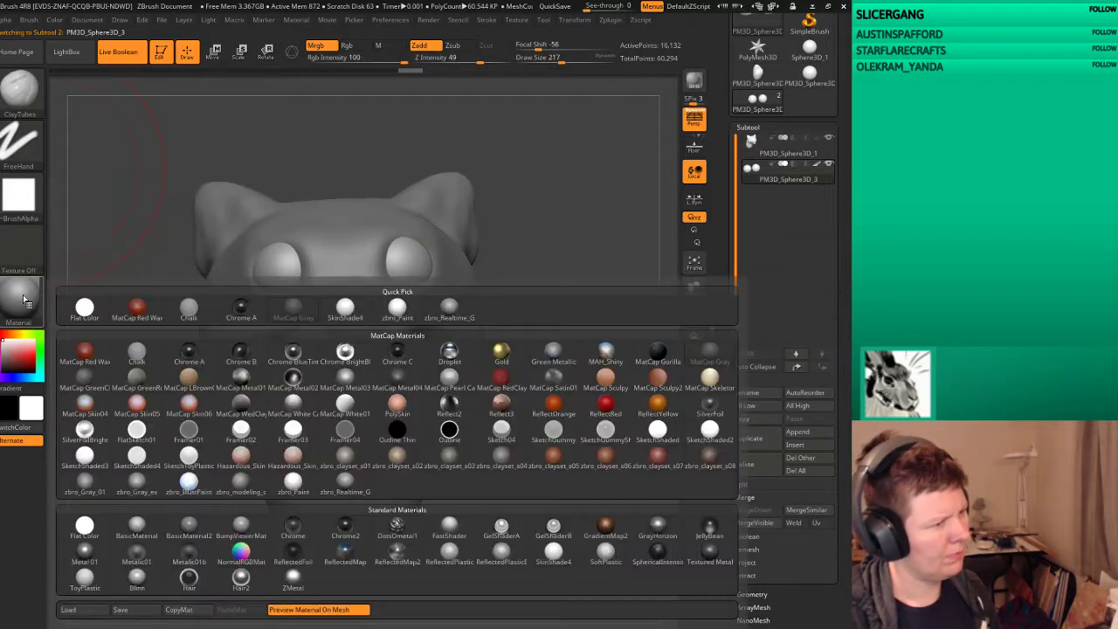
click(87, 528)
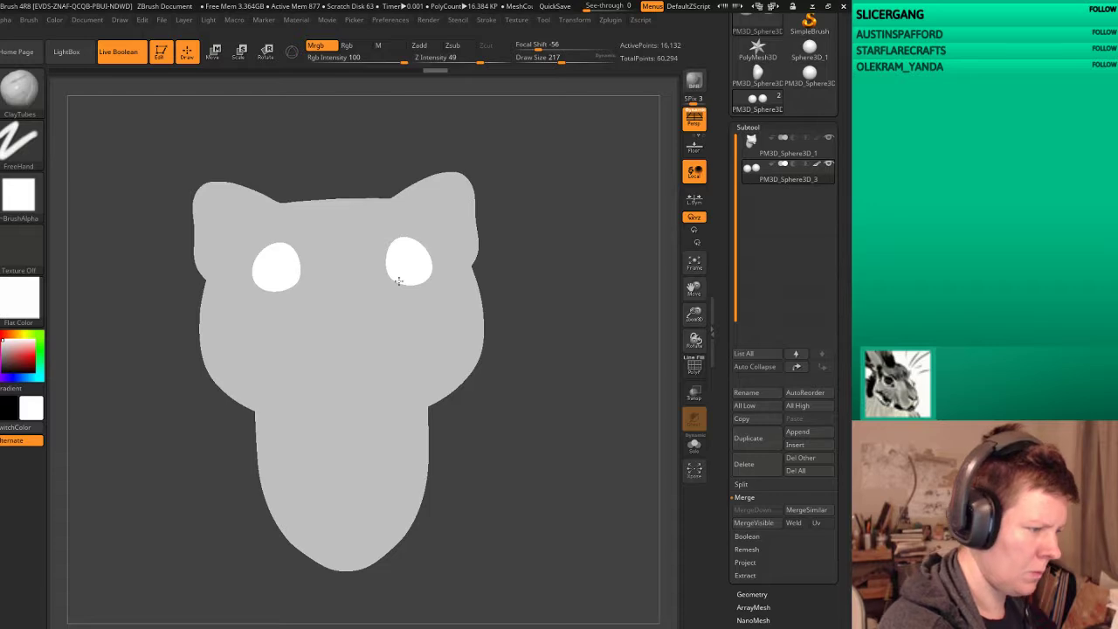
alt+click(411, 269)
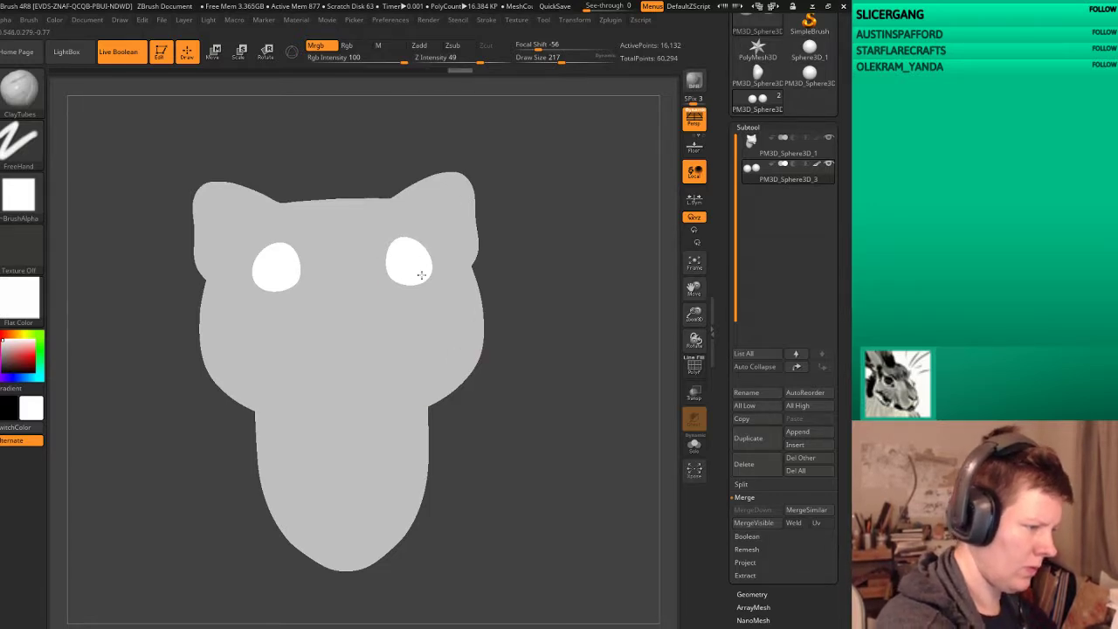
click(25, 312)
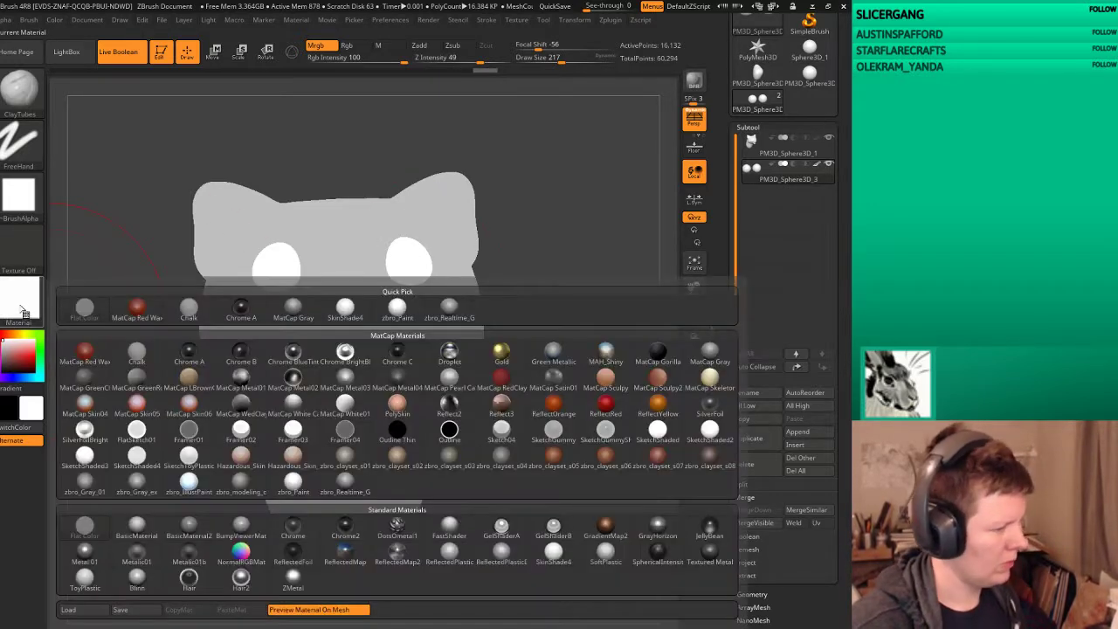
click(461, 376)
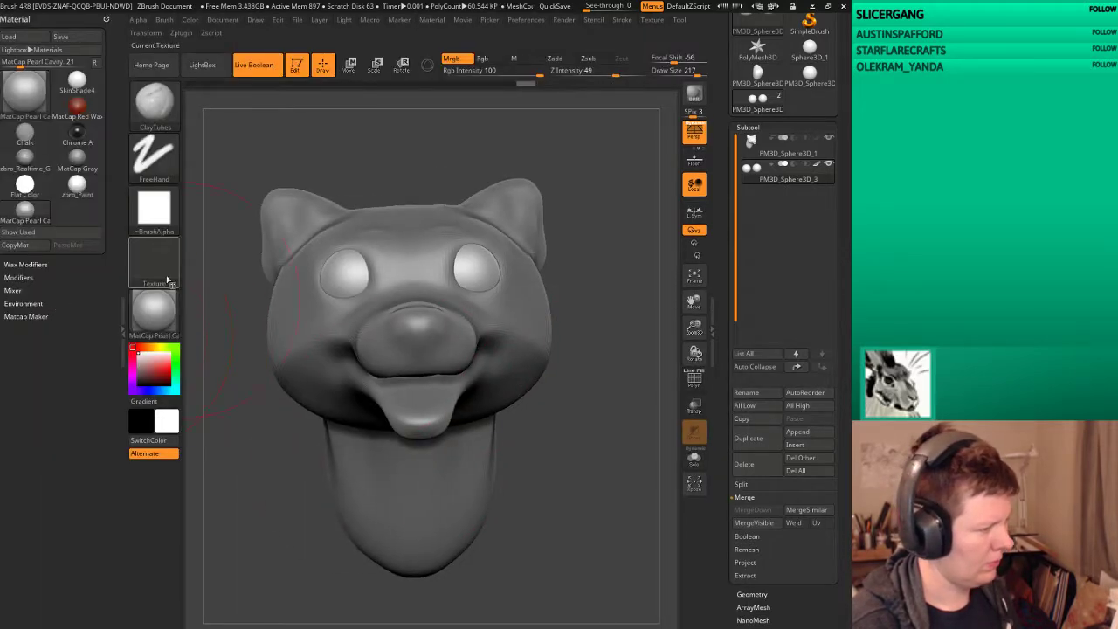
click(120, 314)
click(27, 303)
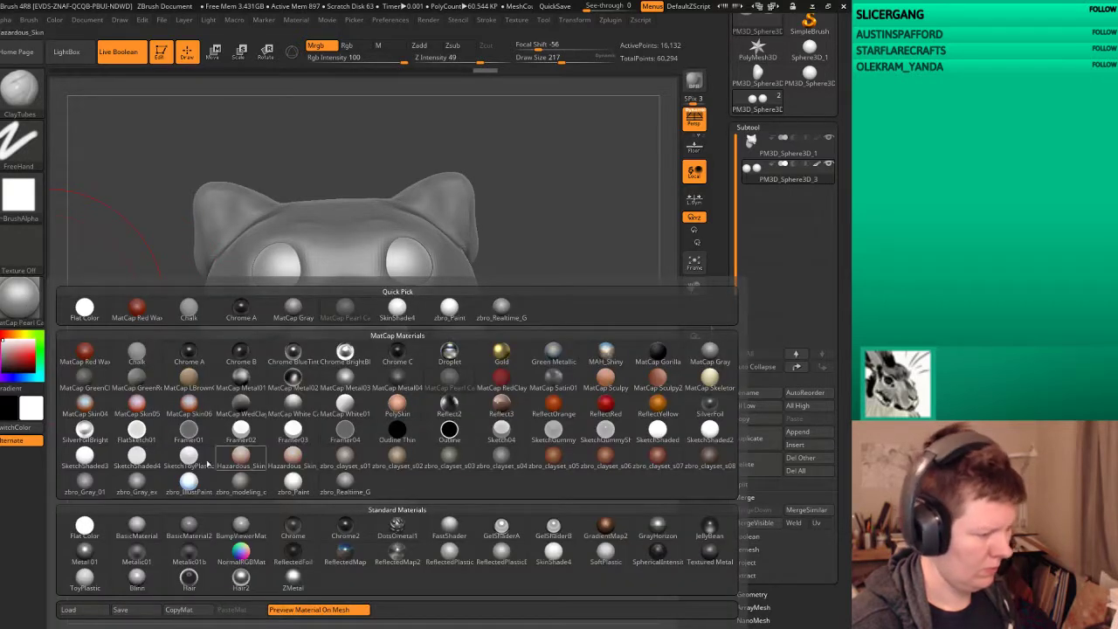
click(84, 489)
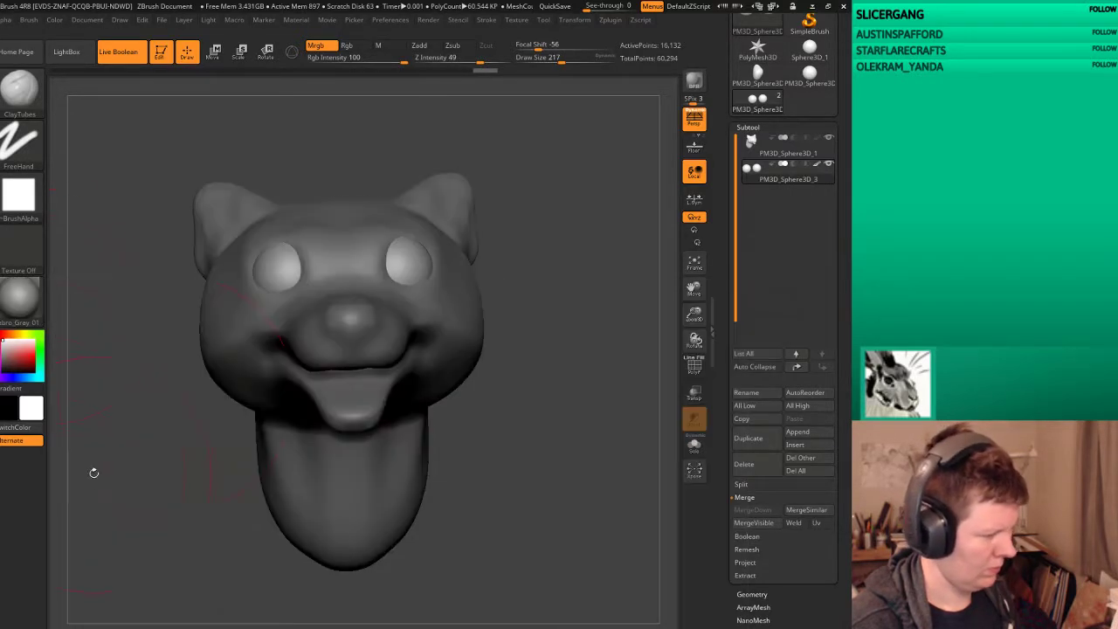
Step: Reselect the eyes subtool and settle on the zbro_Paint material
click(751, 155)
drag(644, 249, 573, 363)
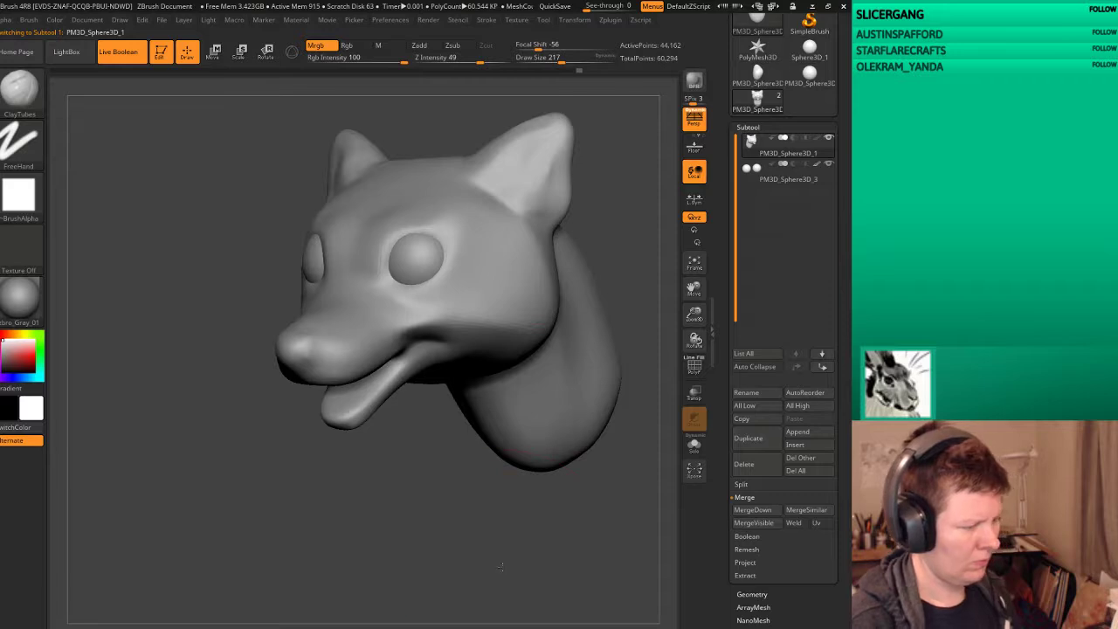
mouse_move(501, 566)
alt+mouse_down()
mouse_move(515, 474)
mouse_move(542, 437)
alt+mouse_up()
click(754, 177)
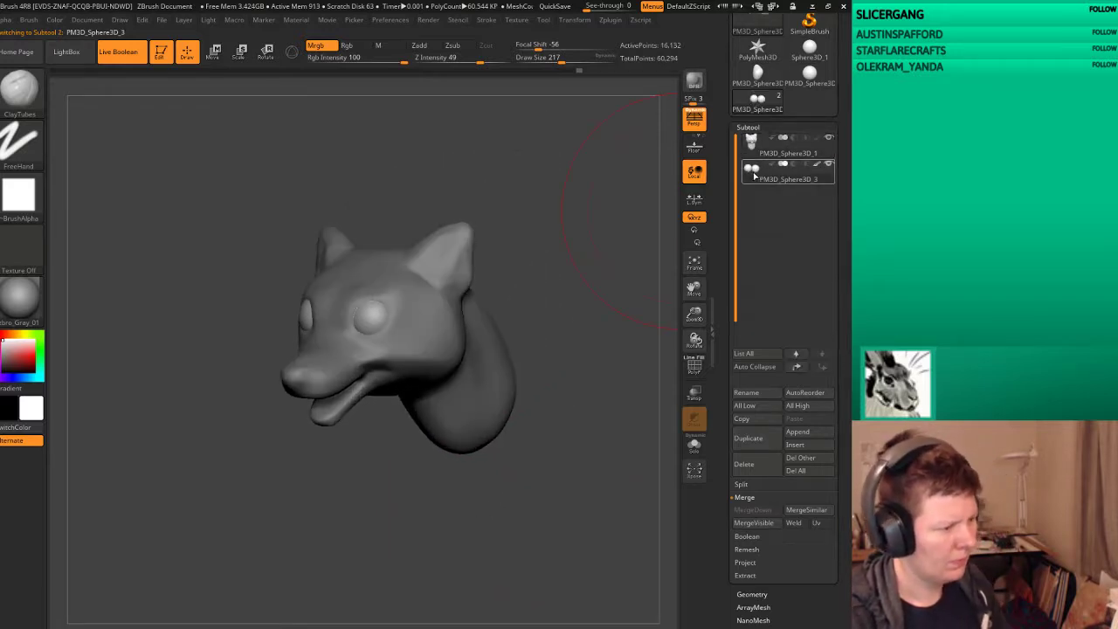
click(14, 299)
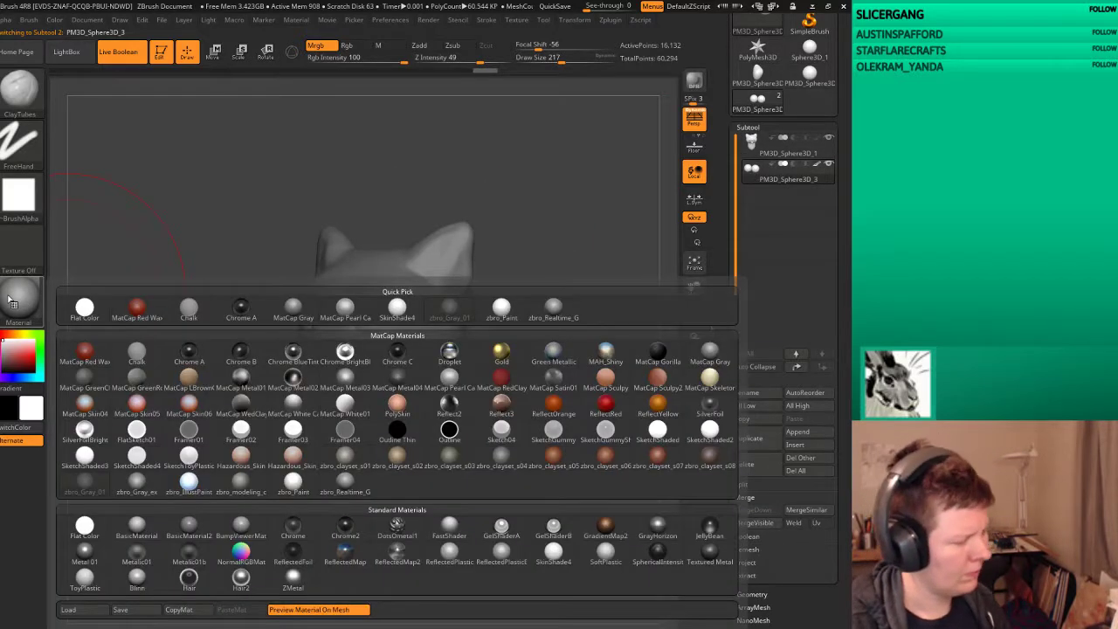
click(15, 310)
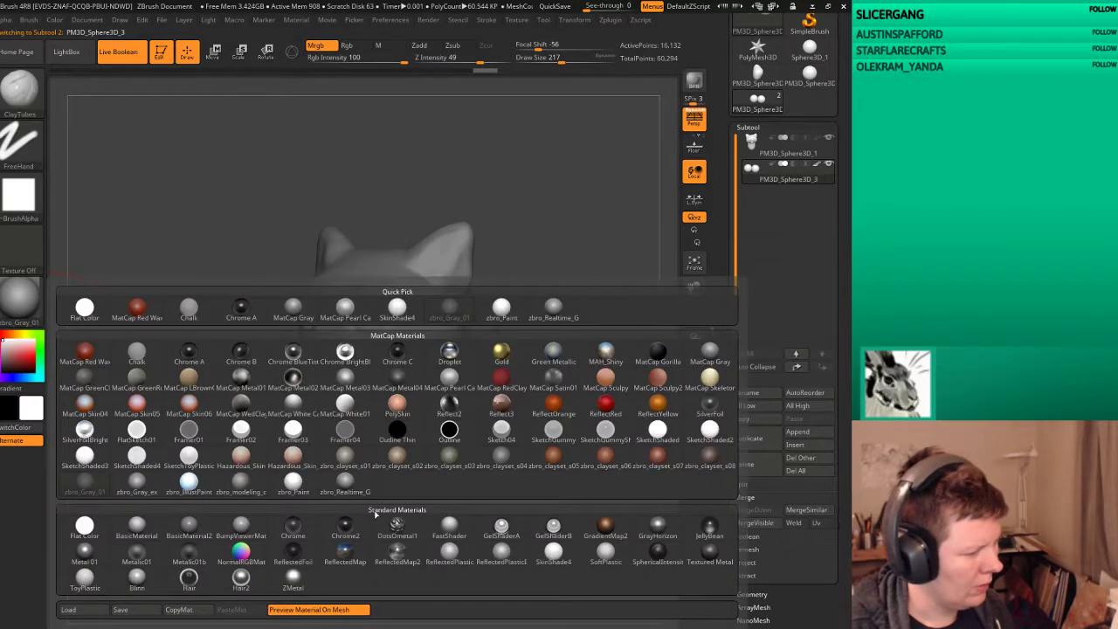
click(303, 493)
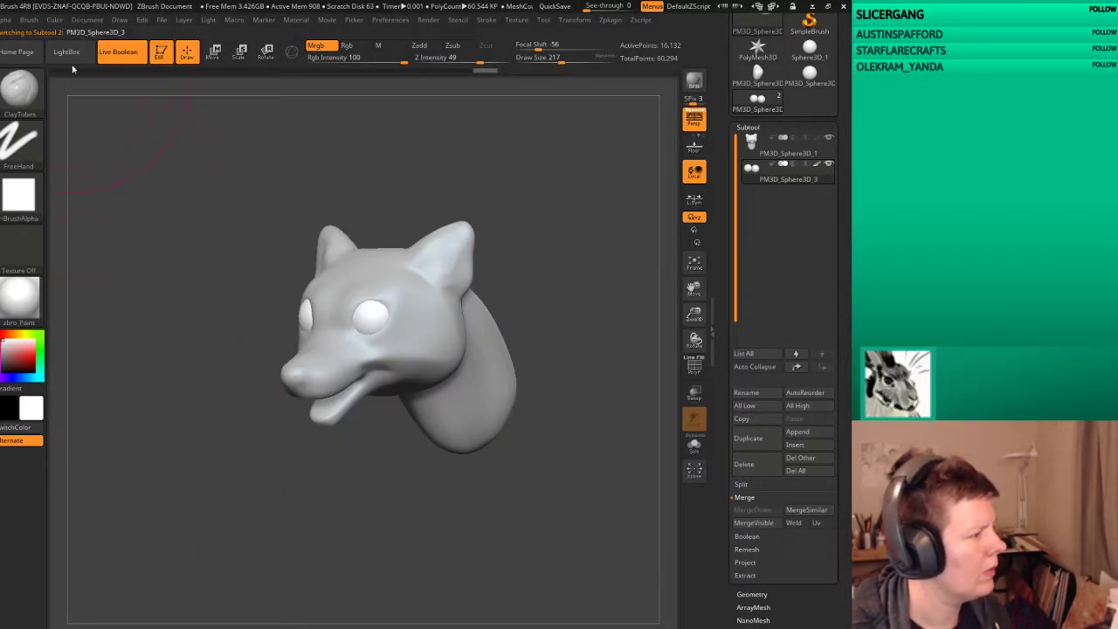
Step: Fill the model with white and apply the zbro_modeling_clay material
click(57, 21)
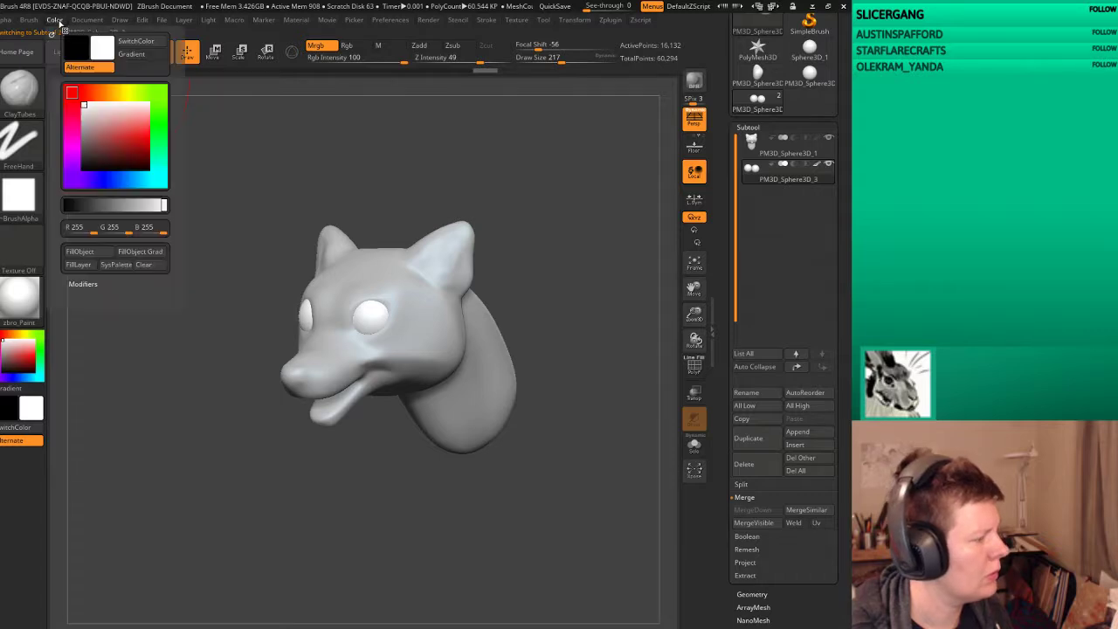
click(89, 253)
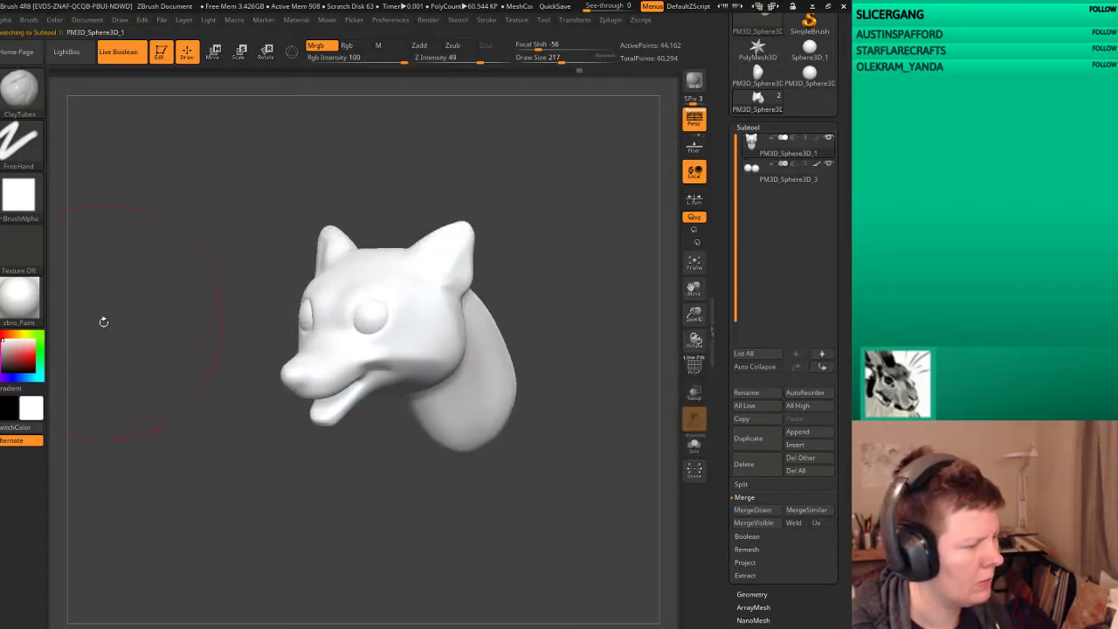
click(21, 302)
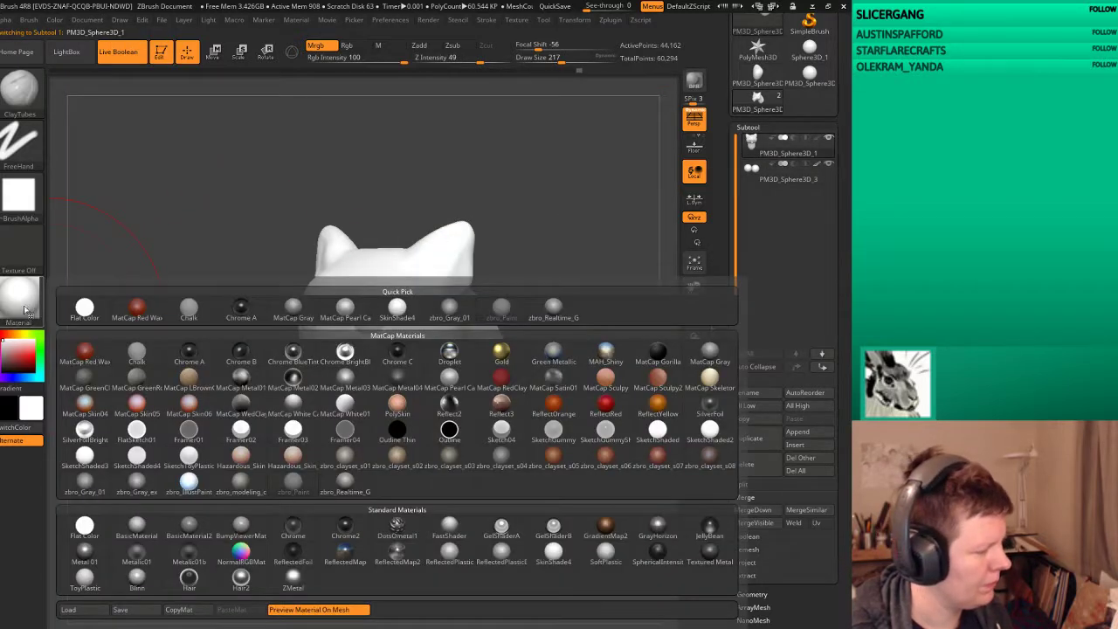
click(227, 479)
drag(612, 178, 594, 337)
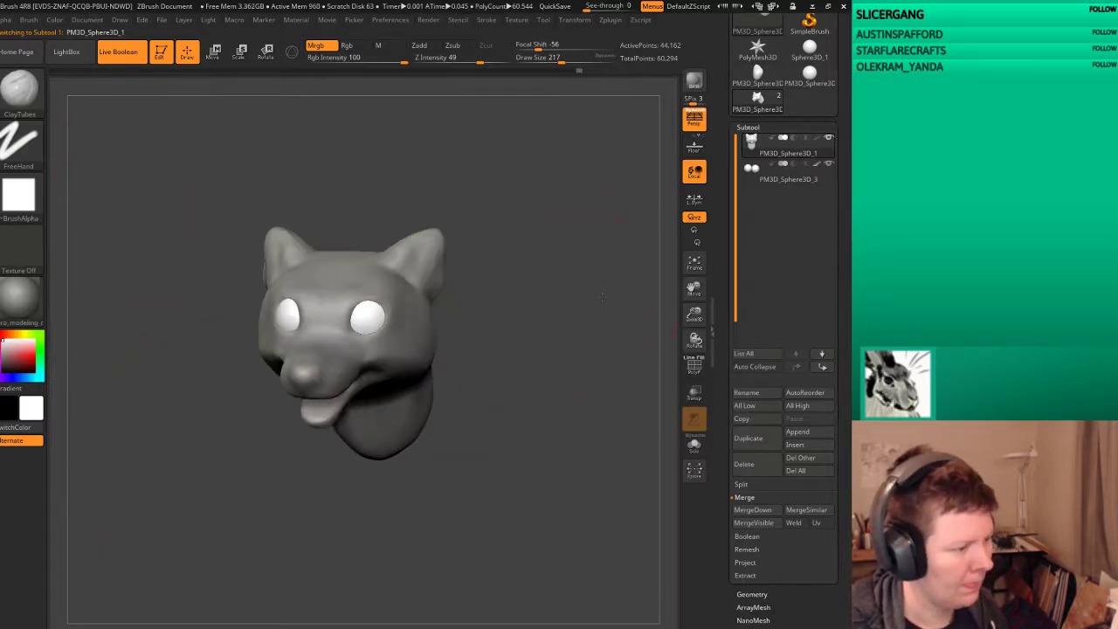
Step: Select the eyes, set the colour to black with Rgb on, and pick the Standard brush
click(744, 179)
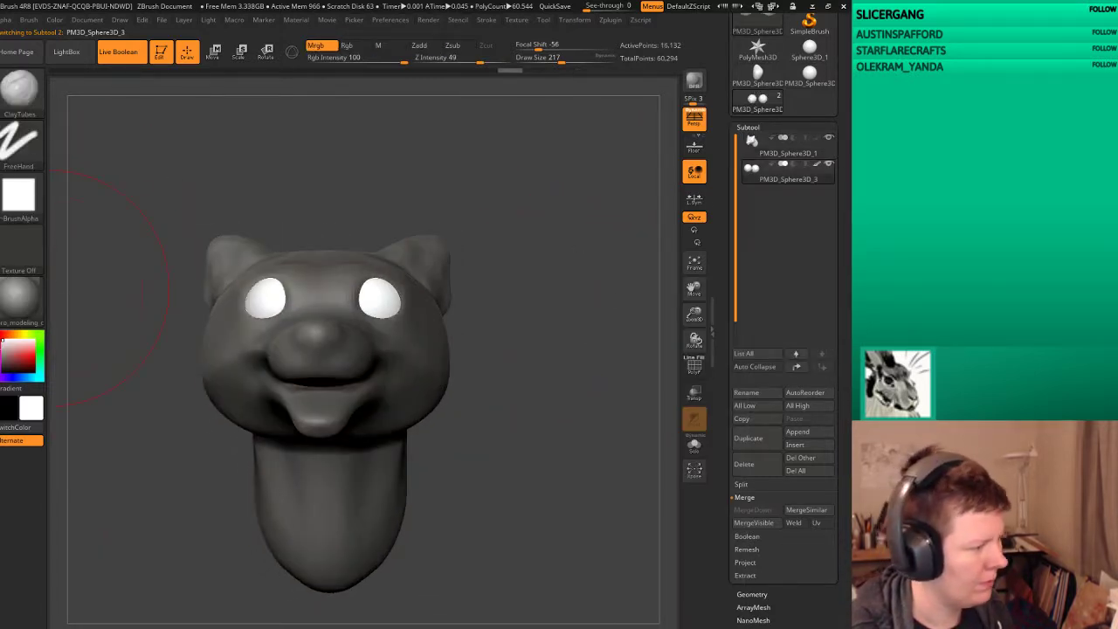
click(13, 360)
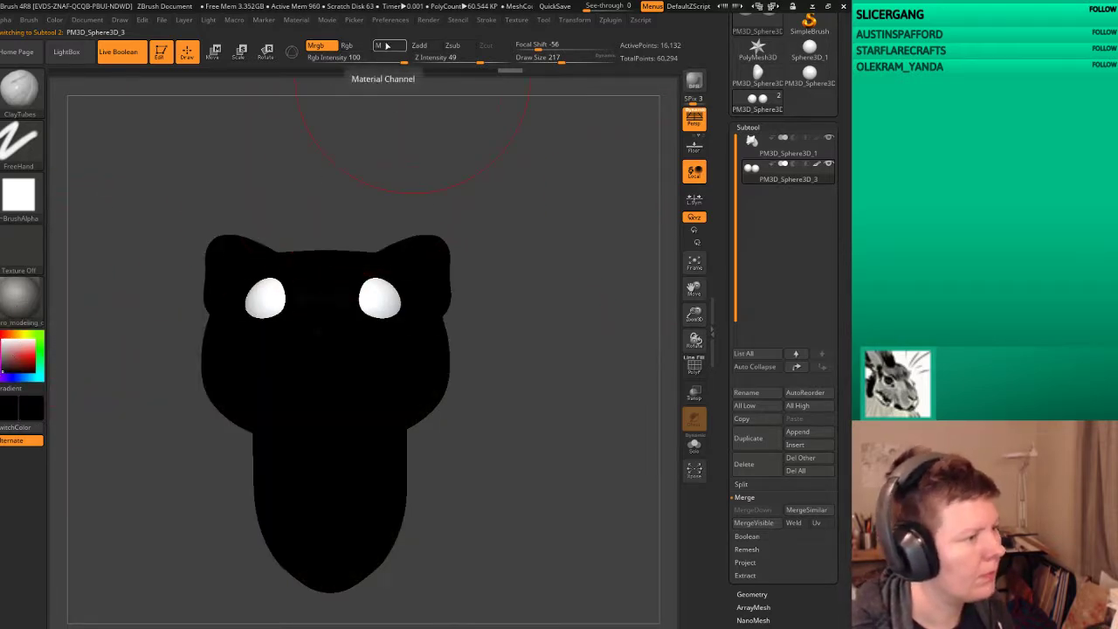
click(348, 45)
key(b)
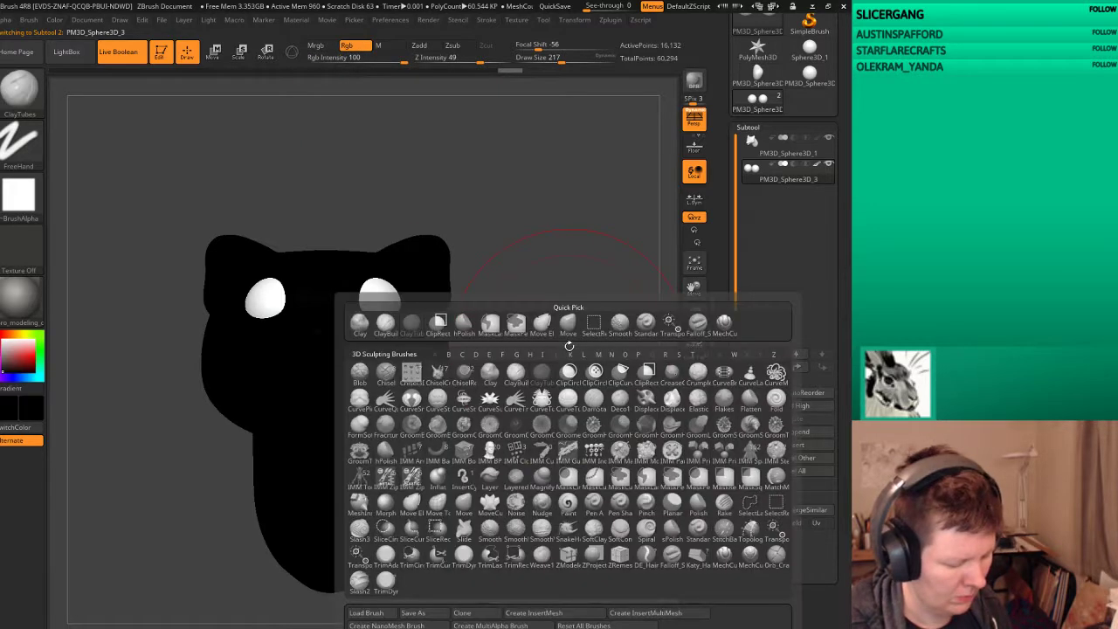
key(s)
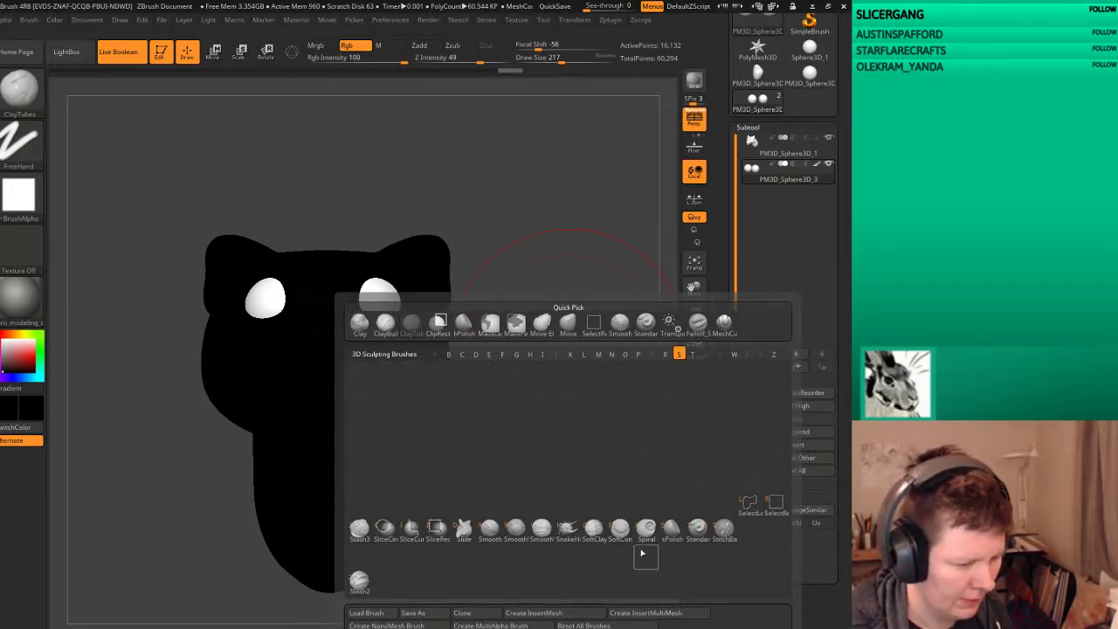
click(697, 531)
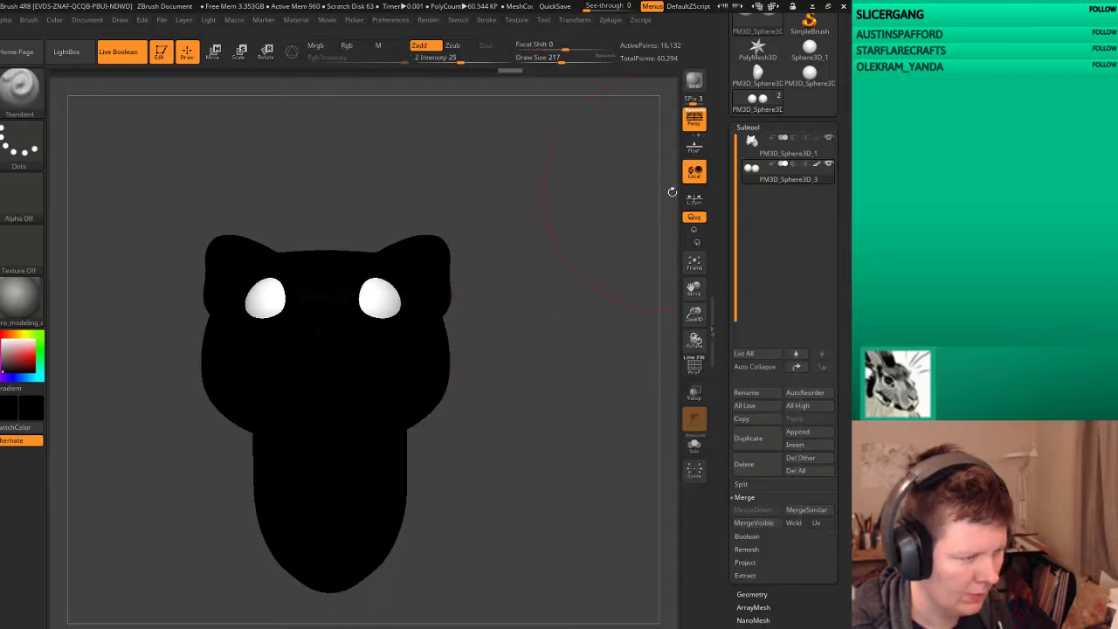
Step: Divide the eye mesh twice to reach subdivision level 3
click(751, 594)
click(767, 236)
click(767, 236)
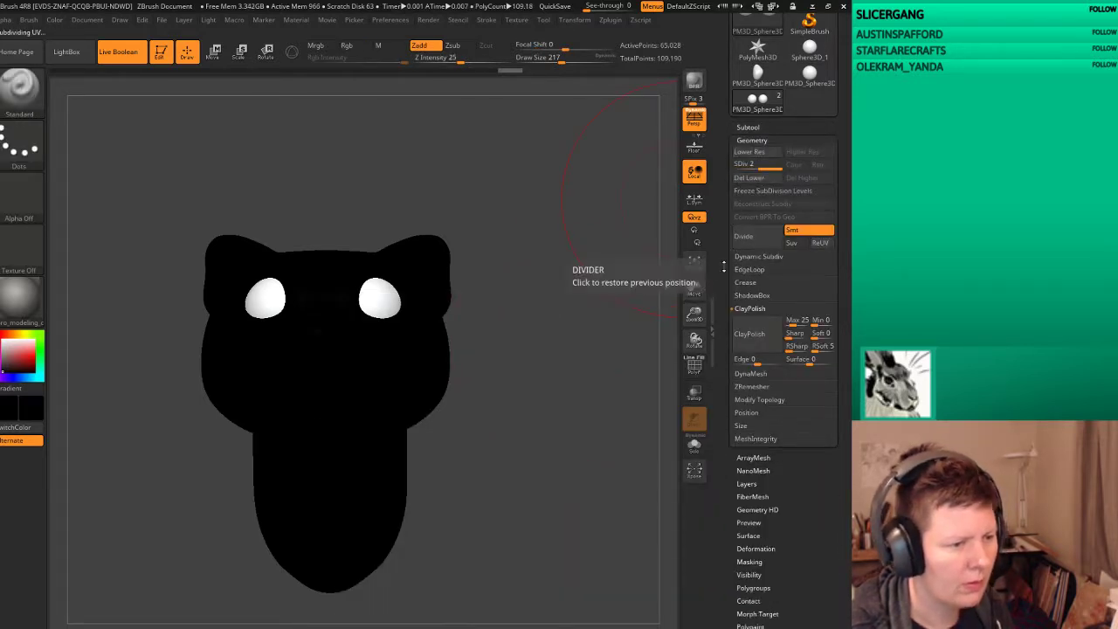
mouse_move(580, 385)
mouse_down()
mouse_move(579, 420)
mouse_move(587, 411)
mouse_up()
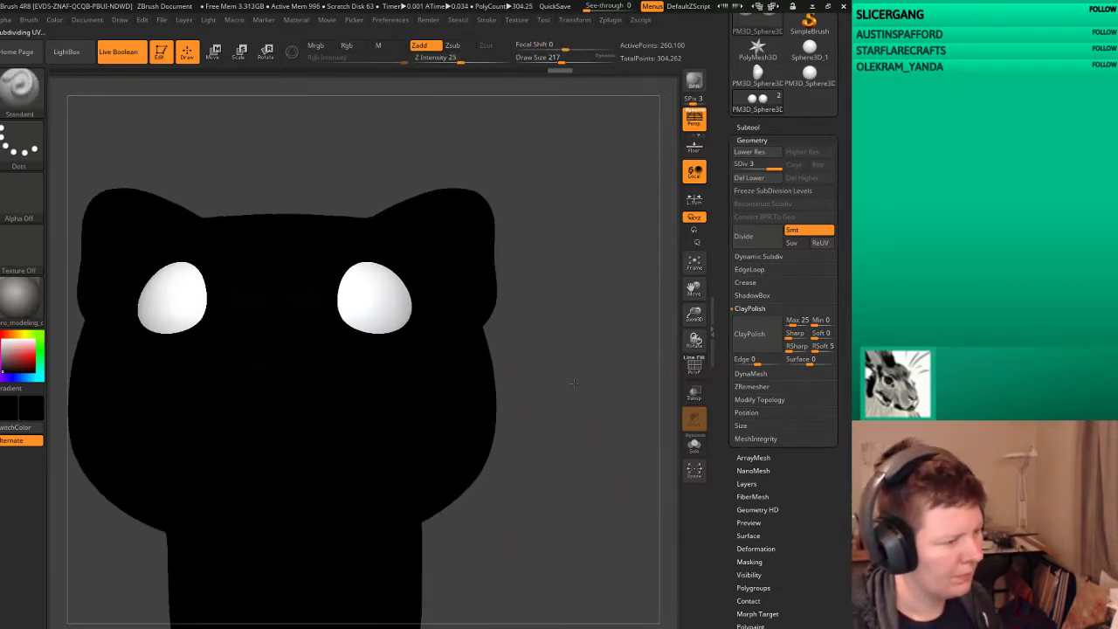
Step: Shrink the brush and paint black pupils into the eyes
key(bracketleft)
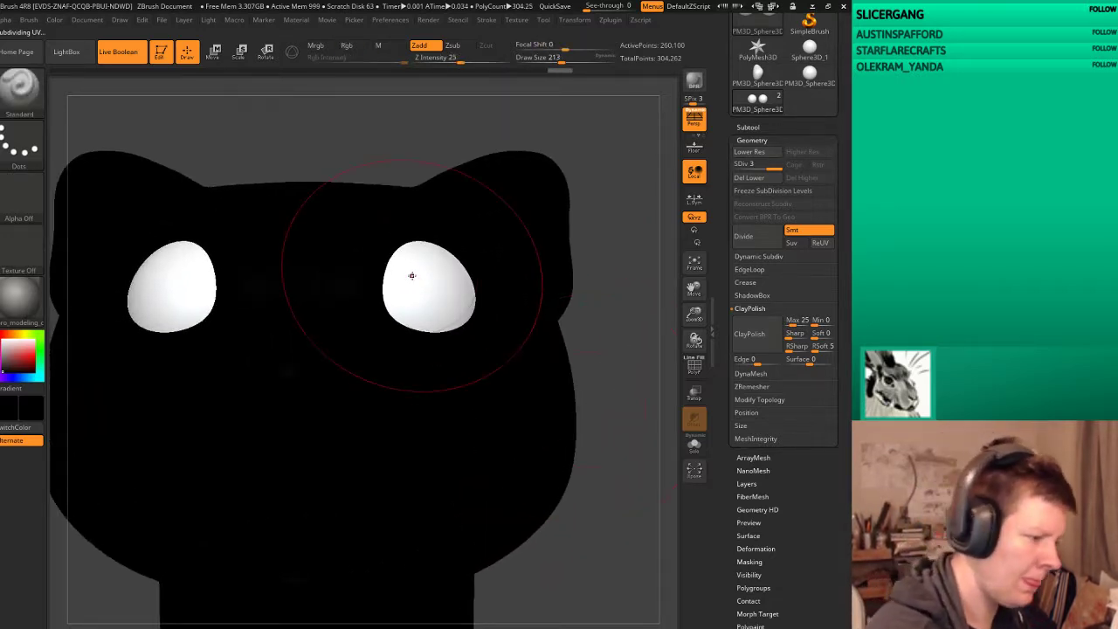
key(bracketleft)
key(bracketleft)
key(bracketleft)
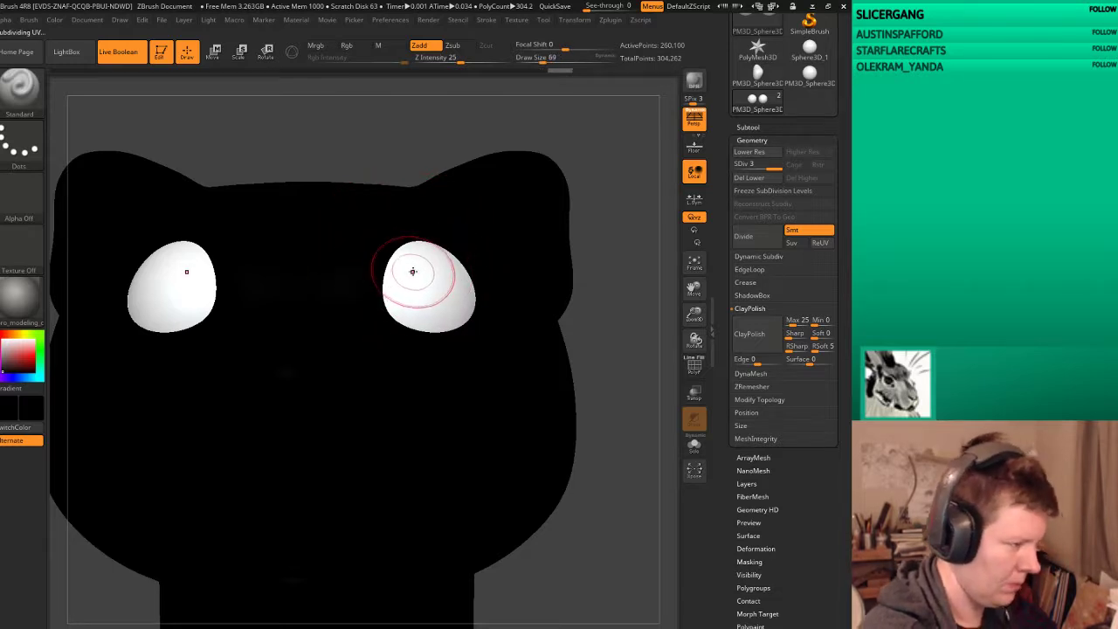
key(x)
key(bracketleft)
key(bracketleft)
key(bracketleft)
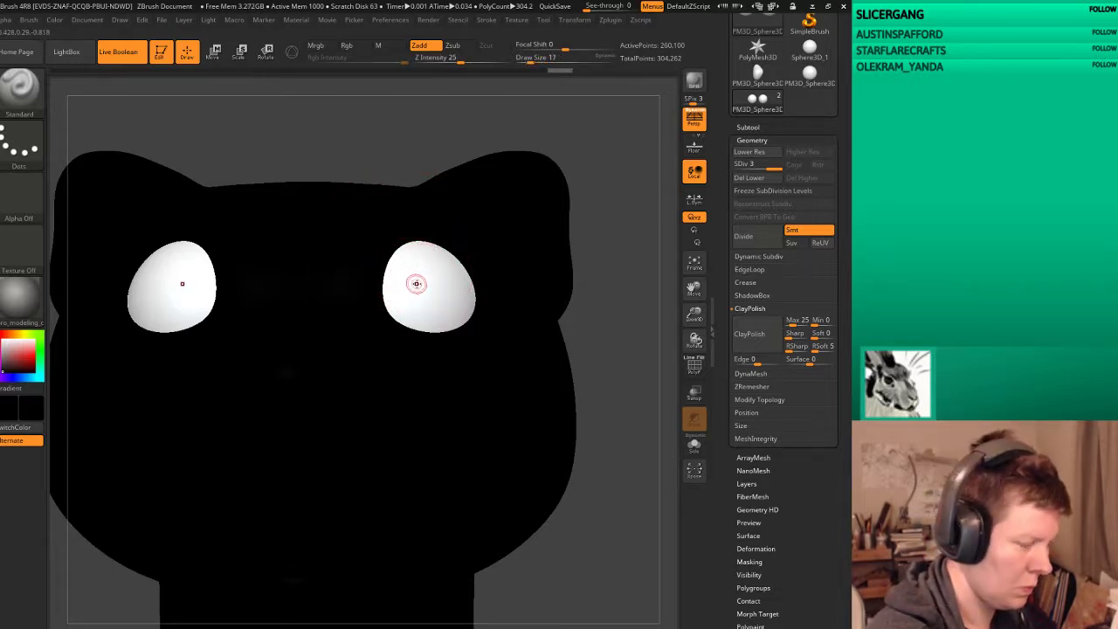
mouse_move(626, 399)
mouse_down()
mouse_move(576, 472)
mouse_move(479, 325)
mouse_up()
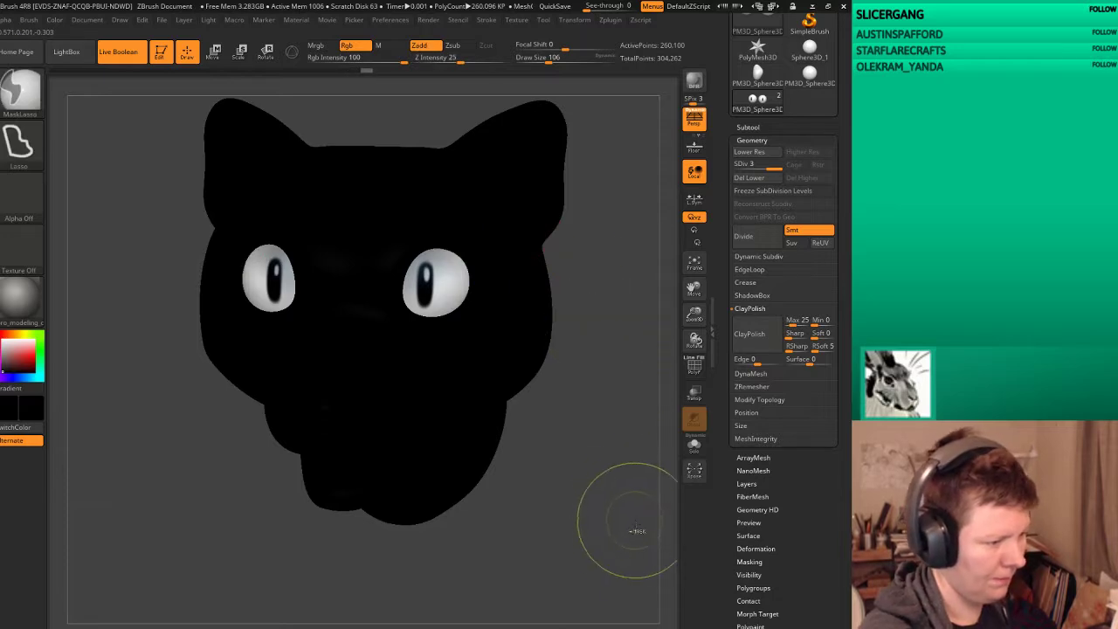
Step: Check the pupils with Transp on and off, then swap the colour to white
click(693, 393)
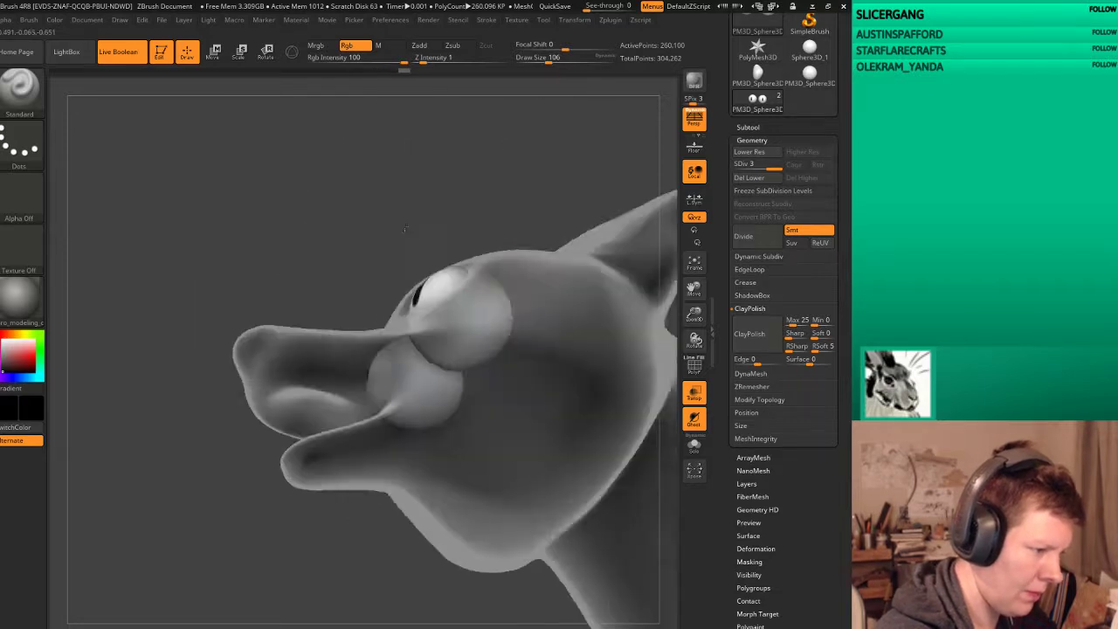
mouse_move(438, 347)
mouse_down()
mouse_move(510, 159)
mouse_move(458, 314)
mouse_up()
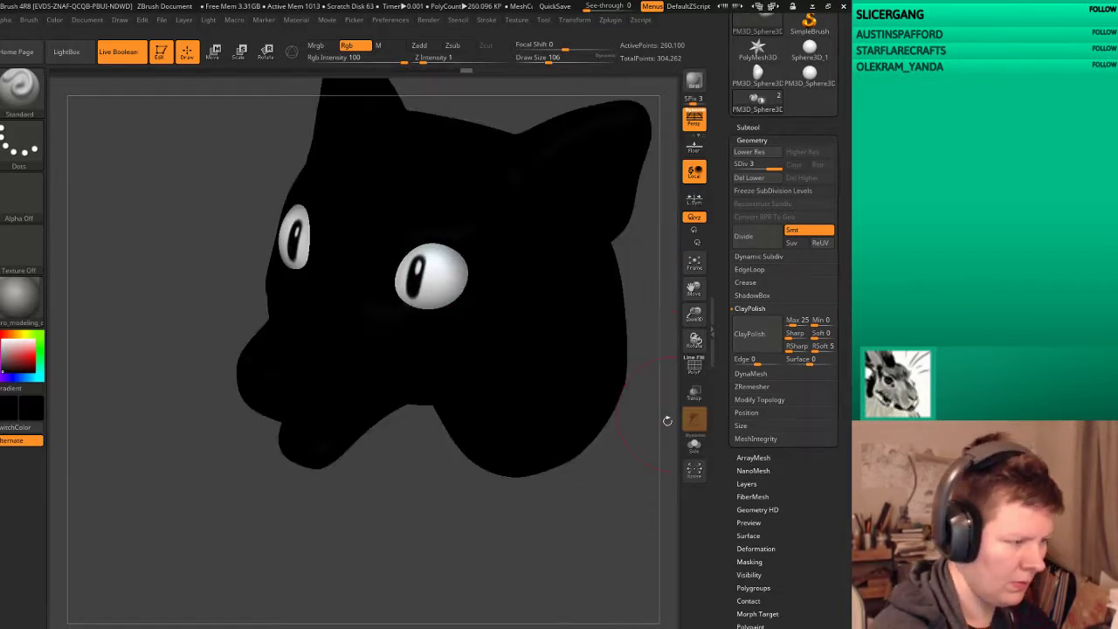
click(693, 393)
drag(559, 437, 487, 460)
key(v)
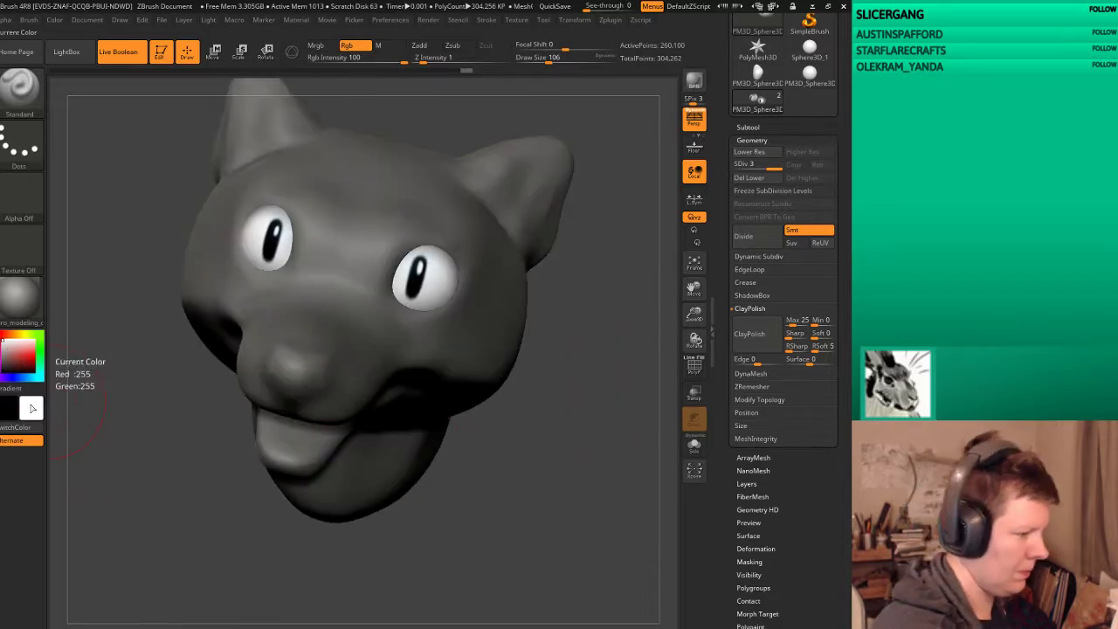
mouse_move(519, 400)
mouse_down()
mouse_move(524, 410)
mouse_move(562, 396)
mouse_move(579, 469)
mouse_up()
click(752, 128)
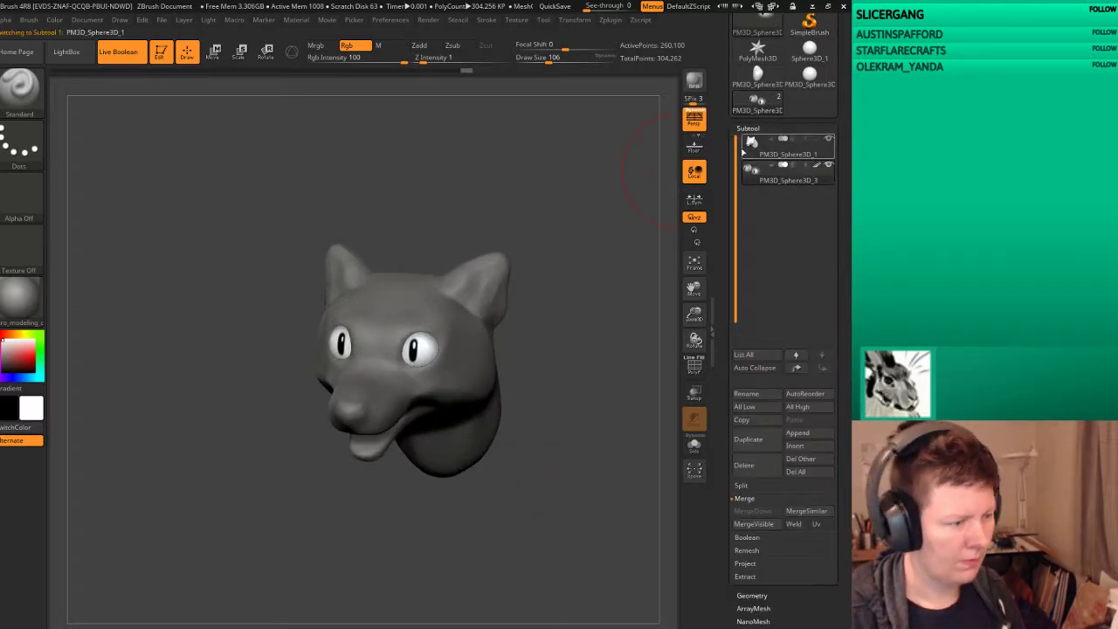
Step: Select the head subtool and pick a smaller FormSoft brush
click(744, 153)
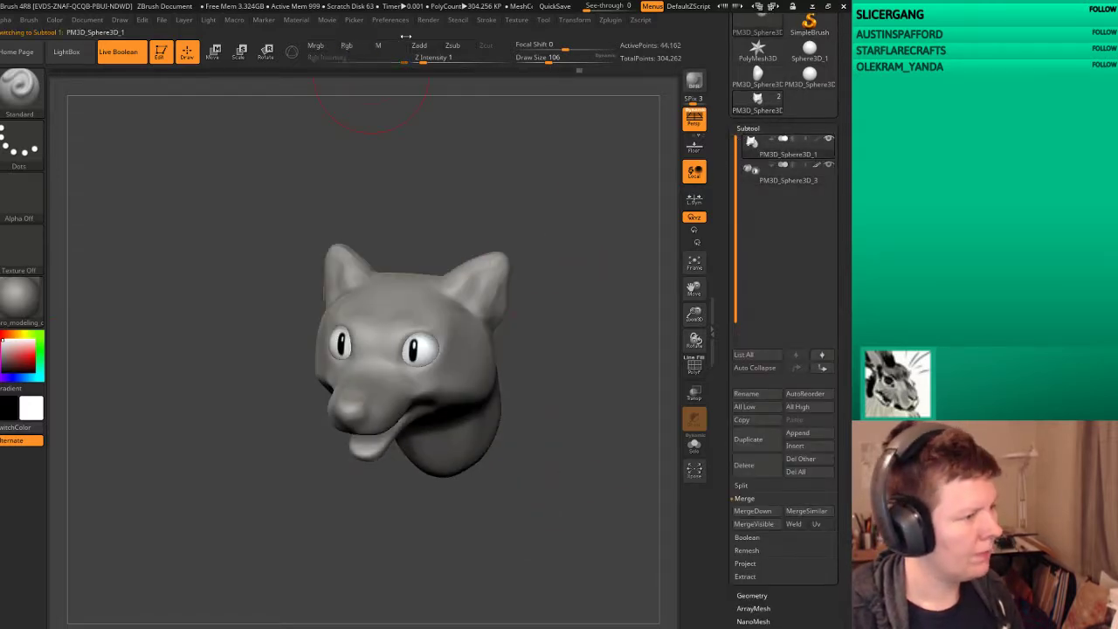
key(b)
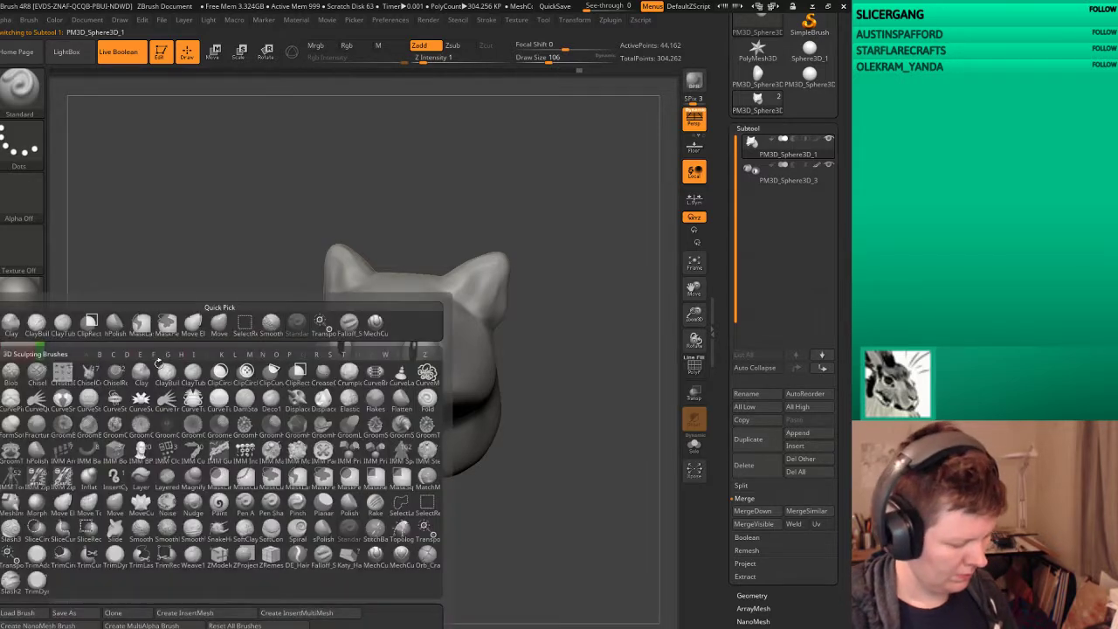
mouse_move(166, 373)
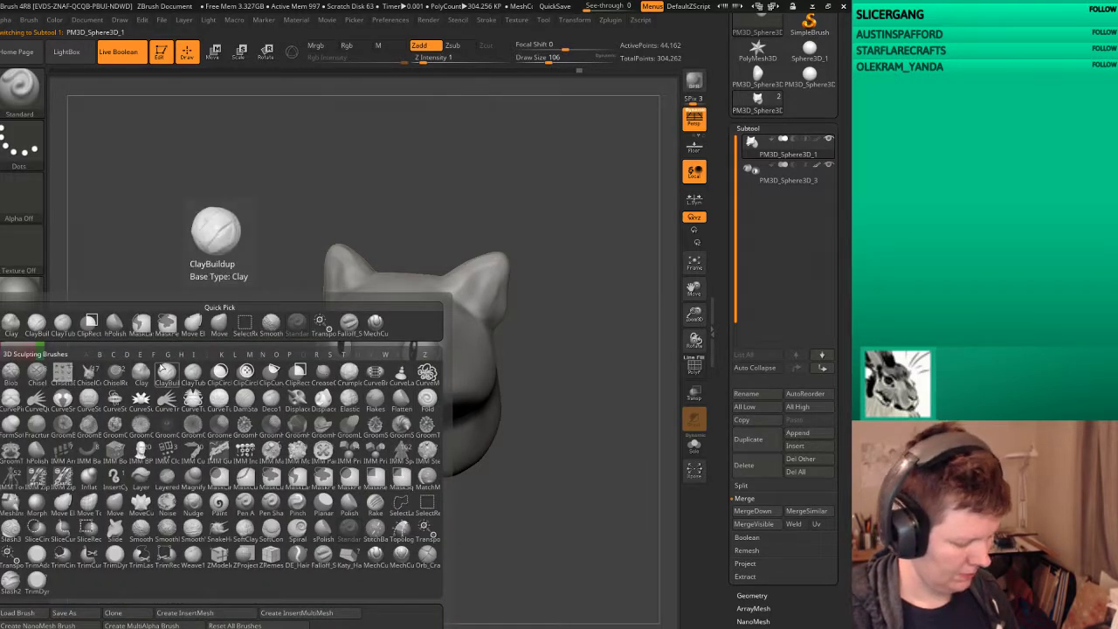
key(f)
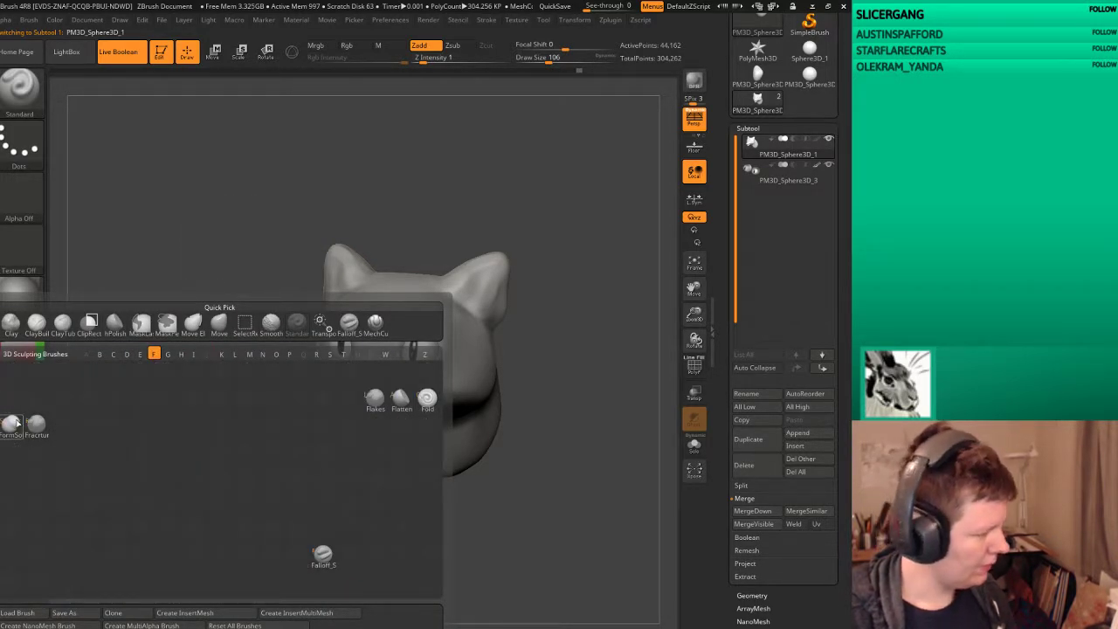
mouse_move(10, 425)
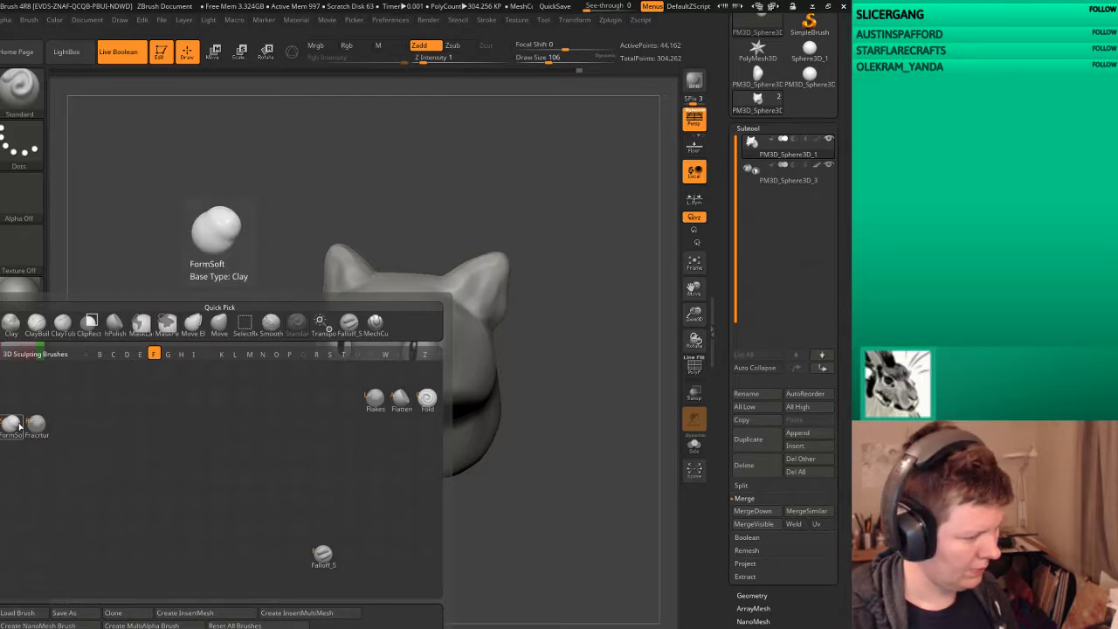
click(14, 426)
mouse_move(631, 404)
mouse_down()
mouse_move(591, 474)
mouse_move(604, 515)
mouse_move(589, 532)
mouse_move(577, 526)
mouse_up()
key(bracketleft)
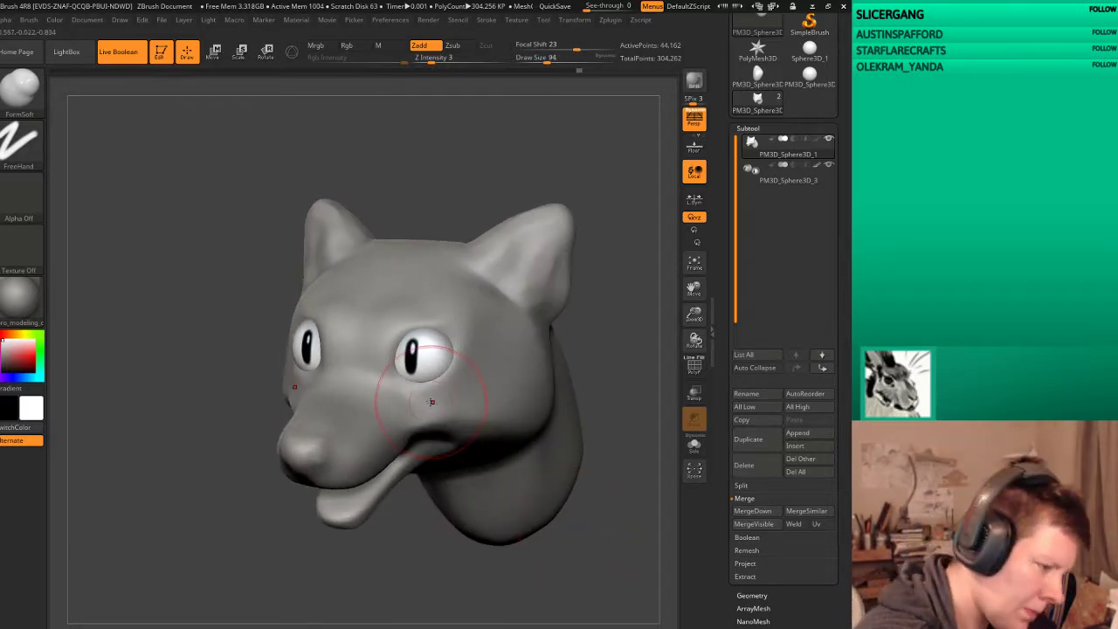
key(bracketleft)
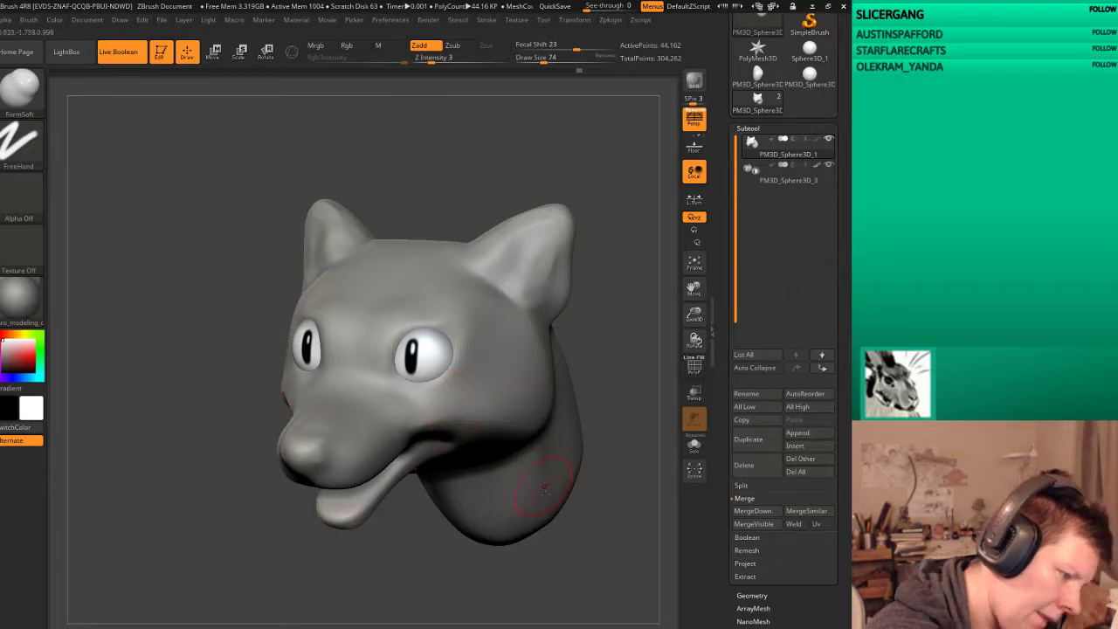
drag(611, 524, 571, 529)
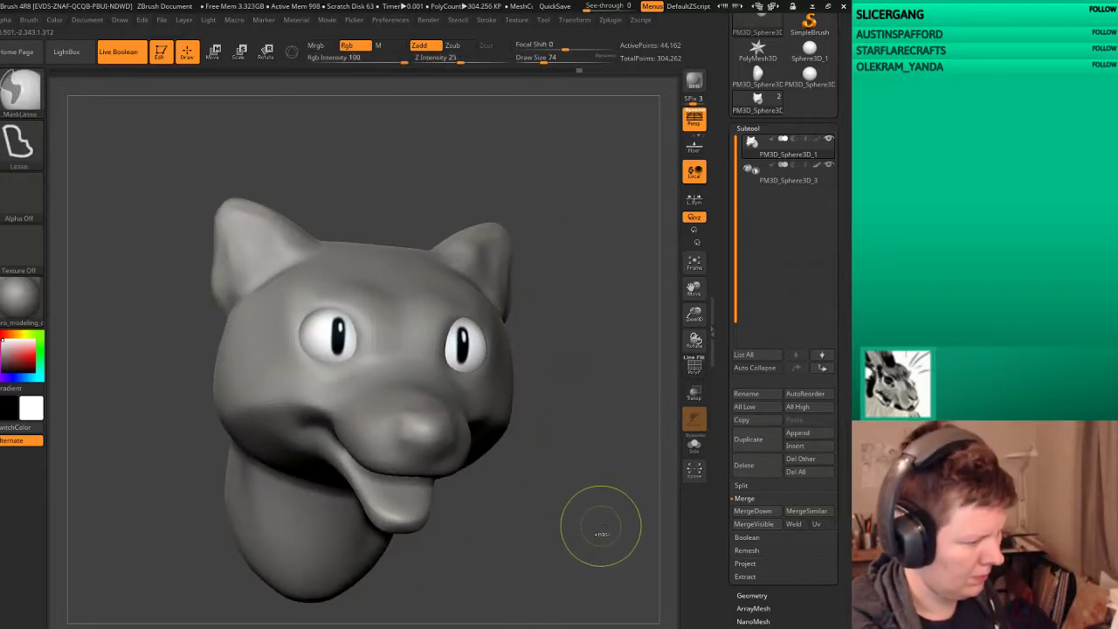
Step: Switch to a small ClayTubes brush, carve a crease at the mouth corner and smooth it
key(b)
key(c)
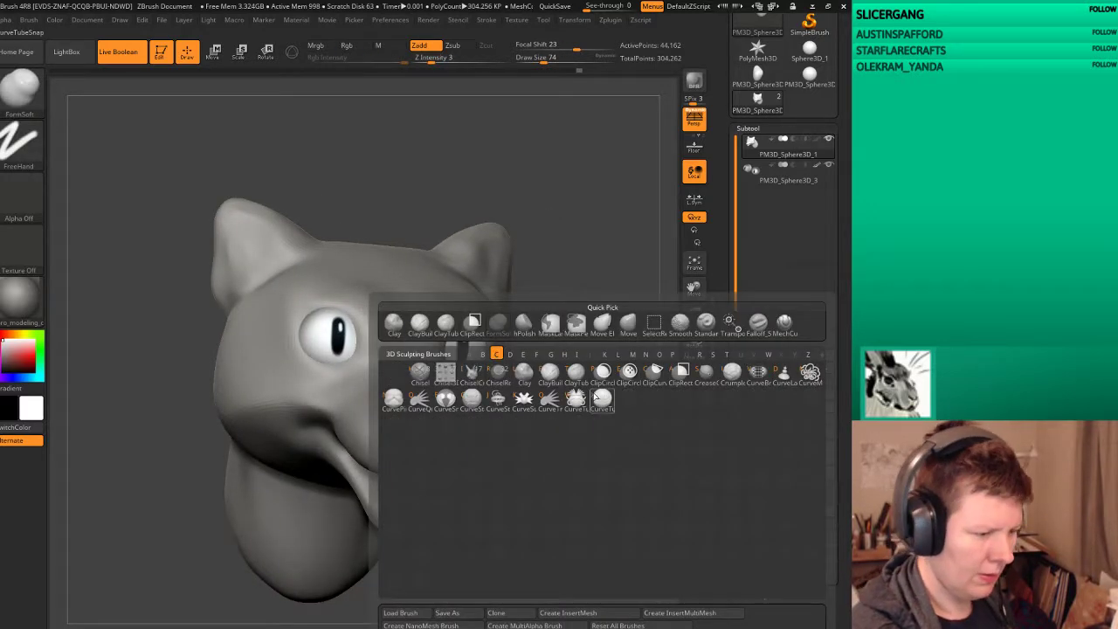
click(578, 382)
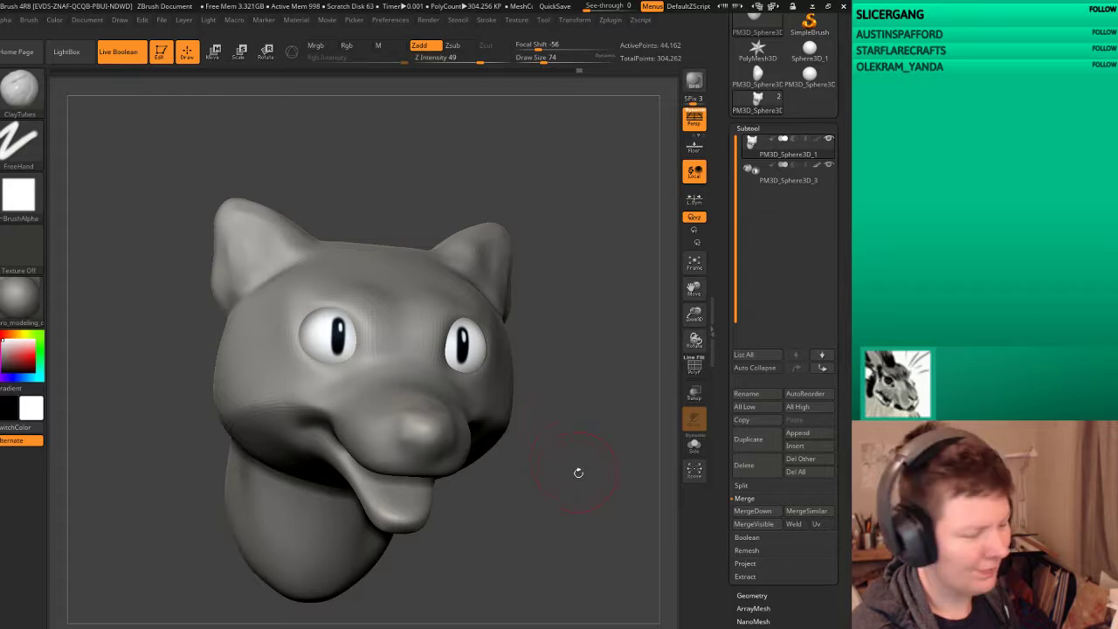
mouse_move(578, 473)
mouse_down()
mouse_move(533, 476)
mouse_move(455, 524)
mouse_move(430, 572)
mouse_move(427, 379)
mouse_up()
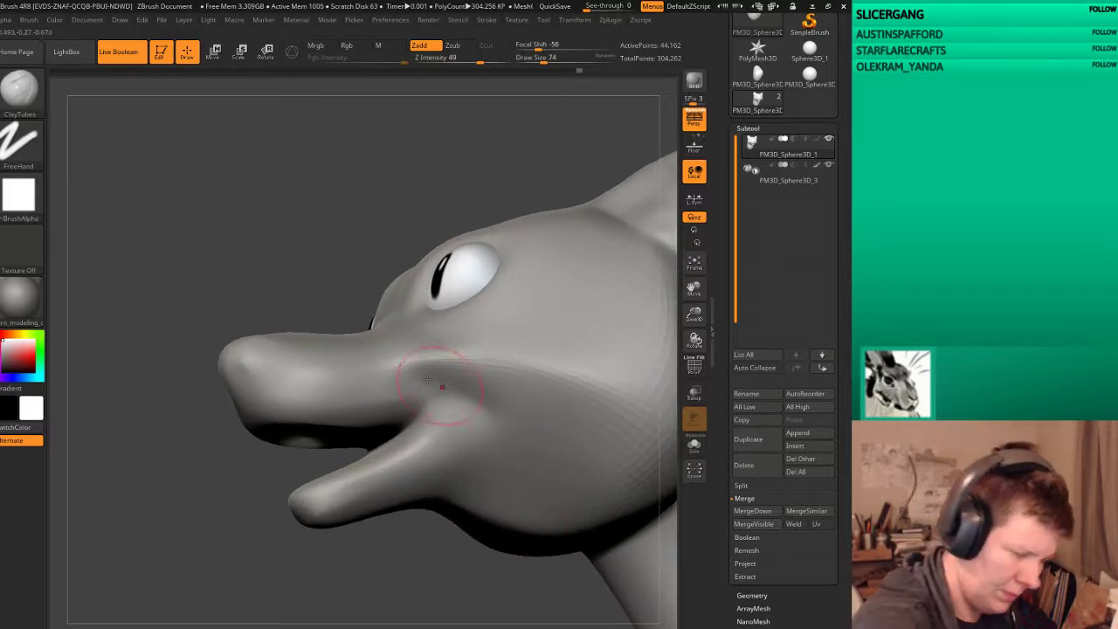
key(bracketleft)
key(bracketleft)
key(bracketleft)
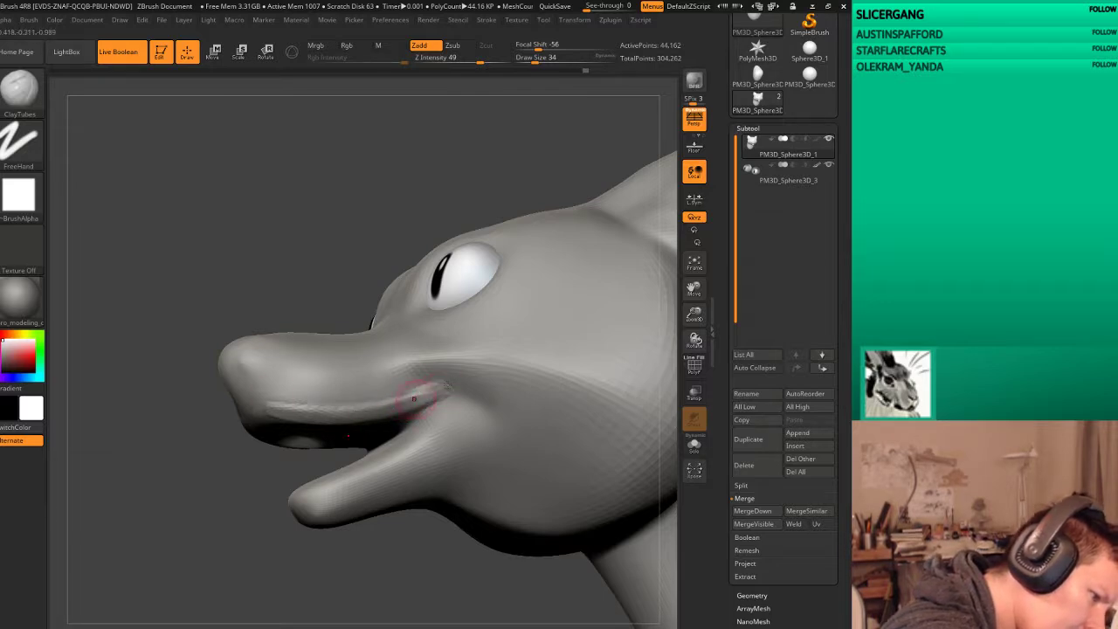
drag(249, 411, 242, 421)
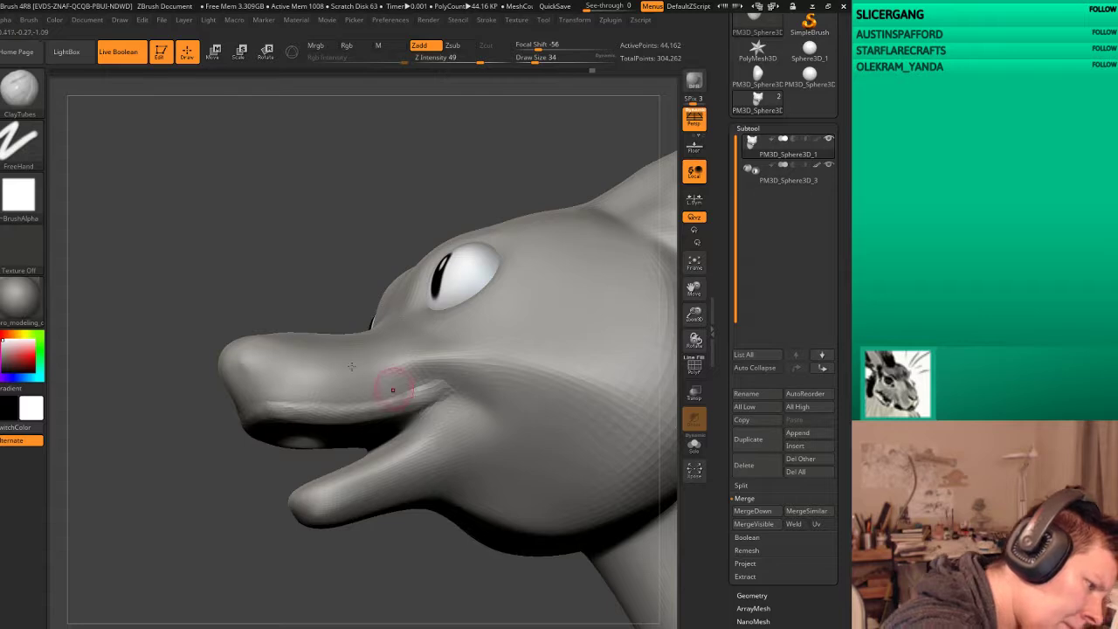
mouse_move(387, 324)
right_down()
mouse_move(291, 362)
mouse_move(288, 393)
right_up()
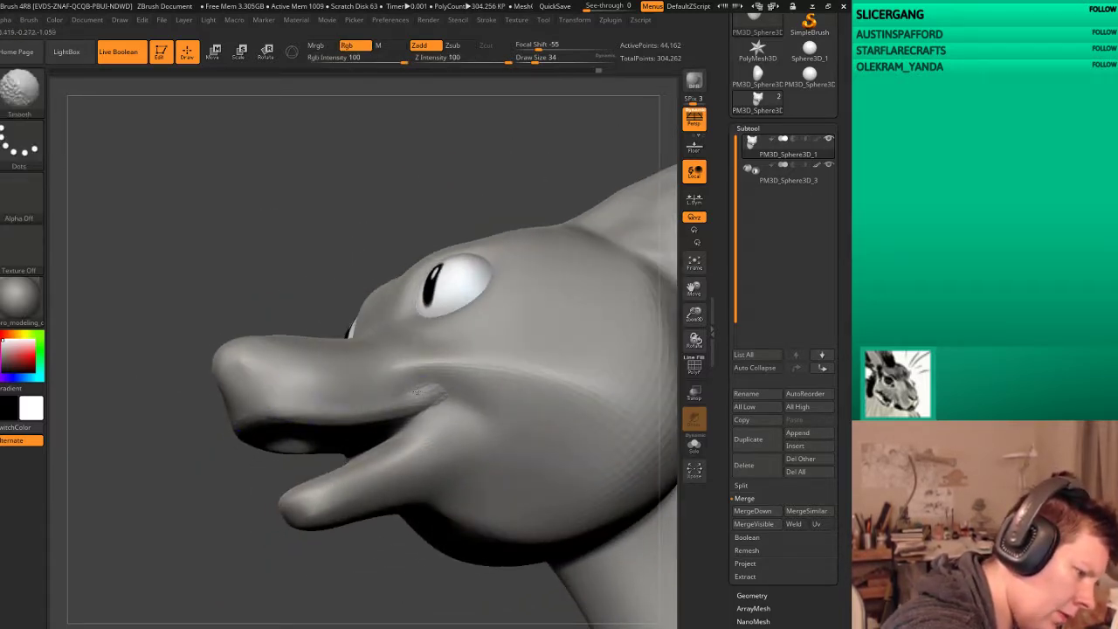
mouse_move(415, 392)
right_down()
mouse_move(564, 255)
mouse_move(434, 564)
mouse_move(436, 544)
right_up()
Step: Pick the Falloff_Sharp brush and position the muzzle from a low angle
key(b)
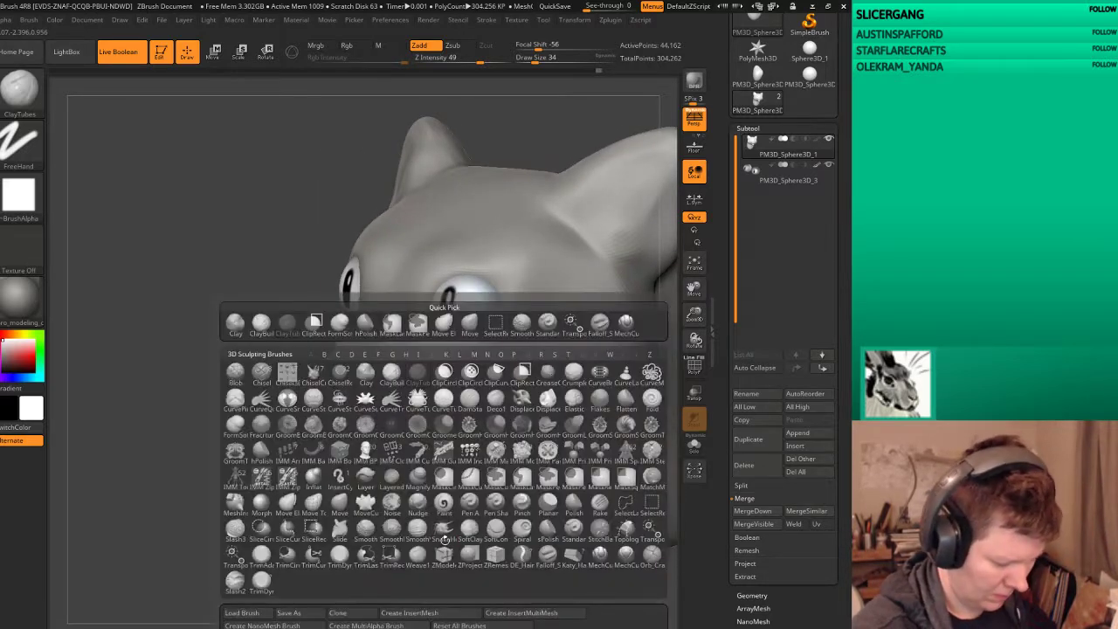
key(f)
key(s)
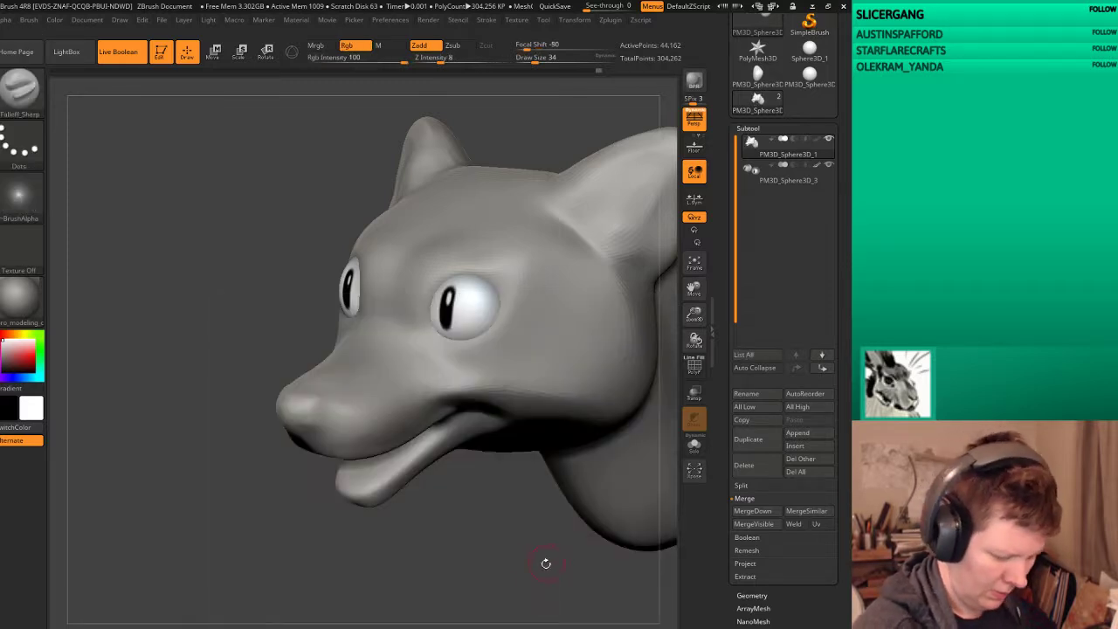
mouse_move(407, 492)
right_down()
mouse_move(436, 511)
mouse_move(428, 489)
right_up()
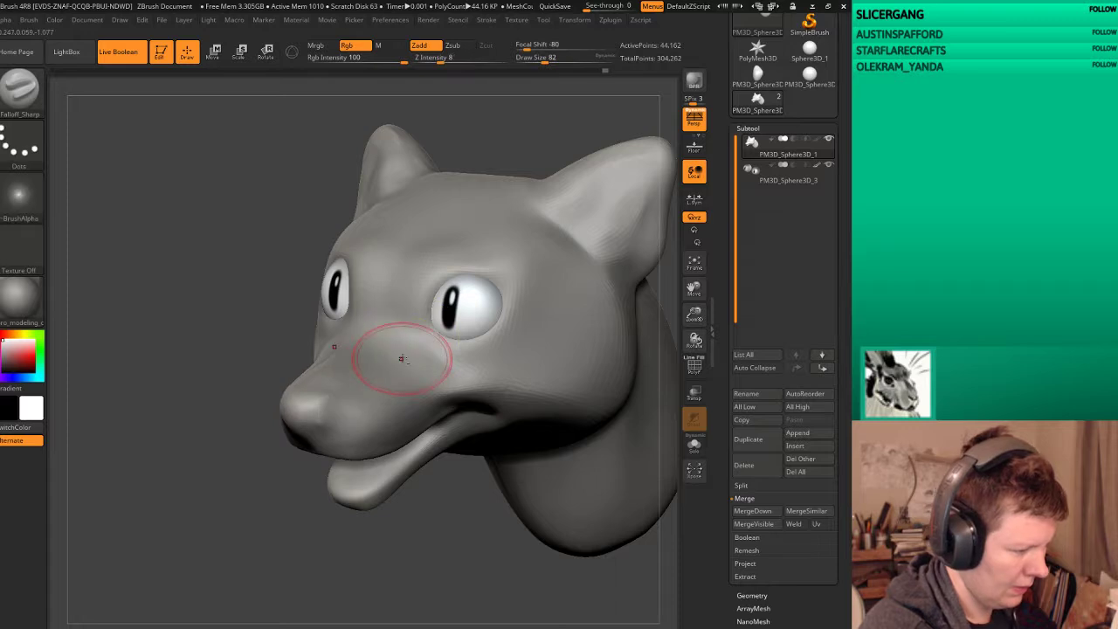
right_drag(309, 507, 374, 372)
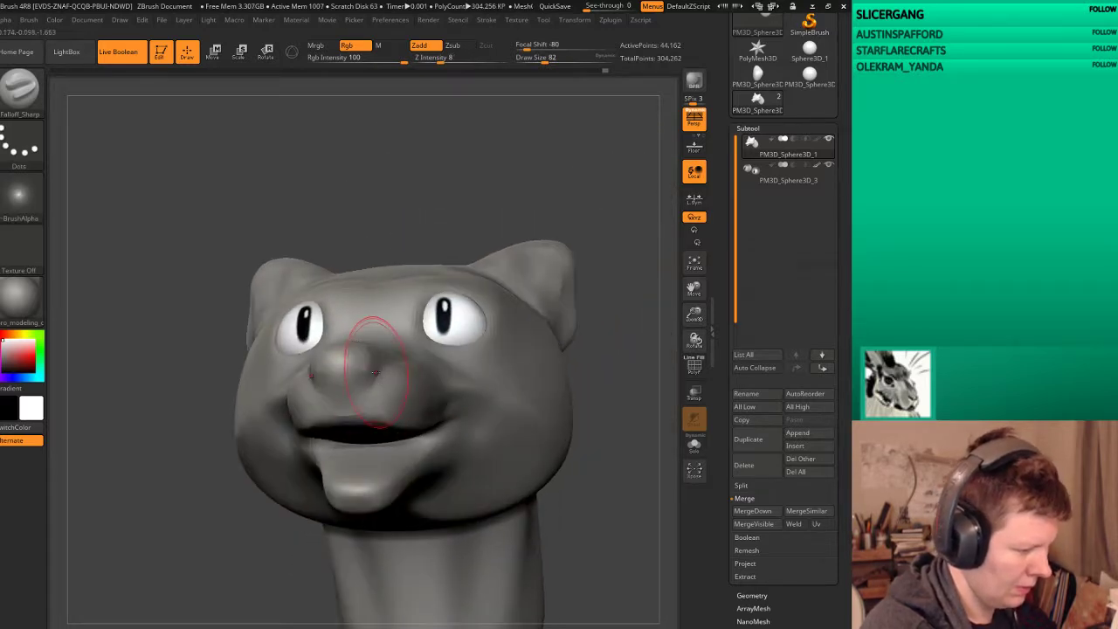
right_drag(527, 230, 352, 391)
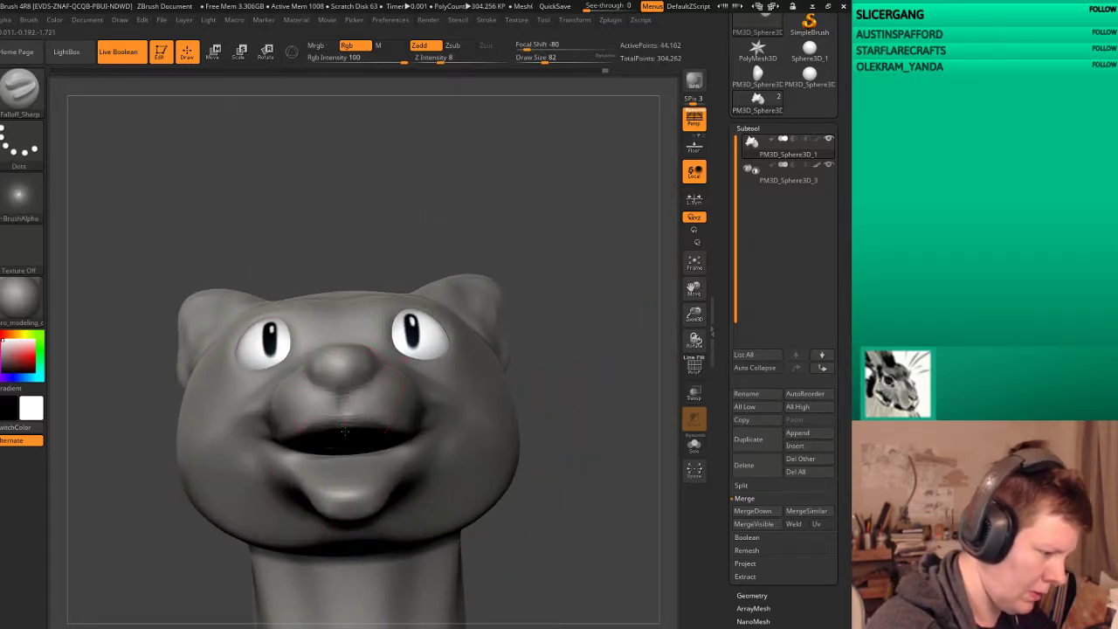
right_drag(344, 442, 328, 388)
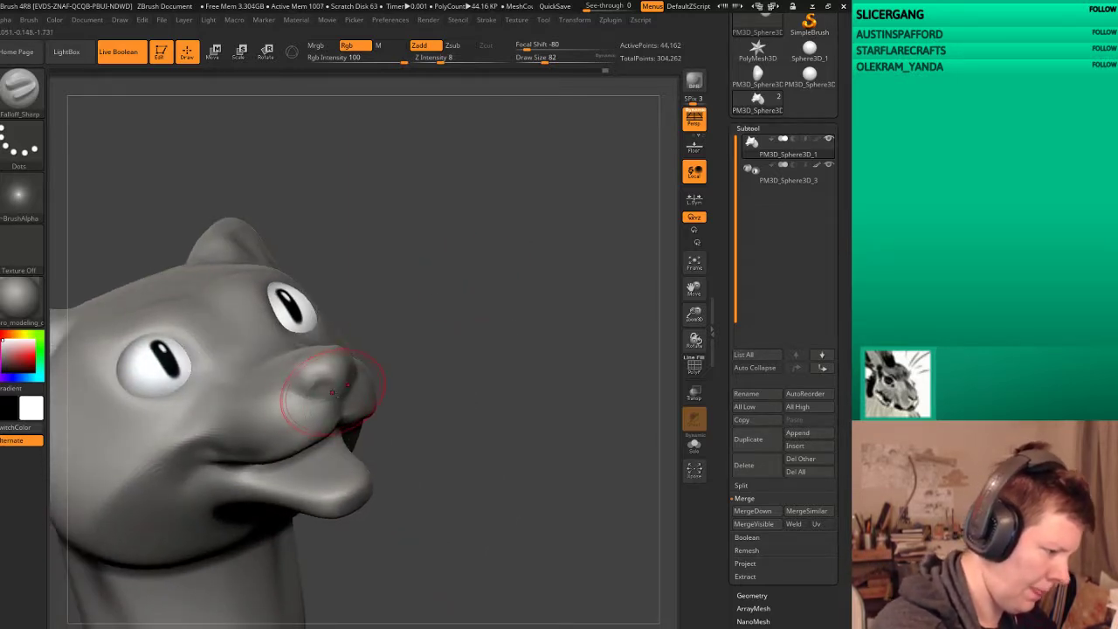
mouse_move(498, 308)
right_down()
mouse_move(533, 333)
mouse_move(348, 351)
right_up()
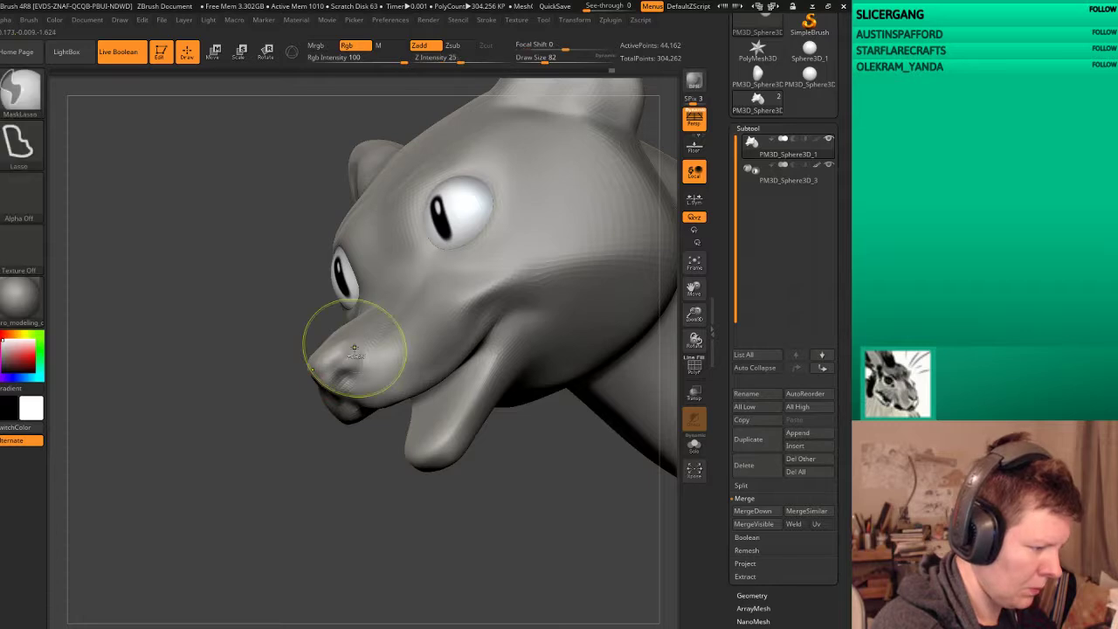
Step: Smooth the nose and lower lip into a softer, rounded snout tip
shift+drag(353, 353, 363, 344)
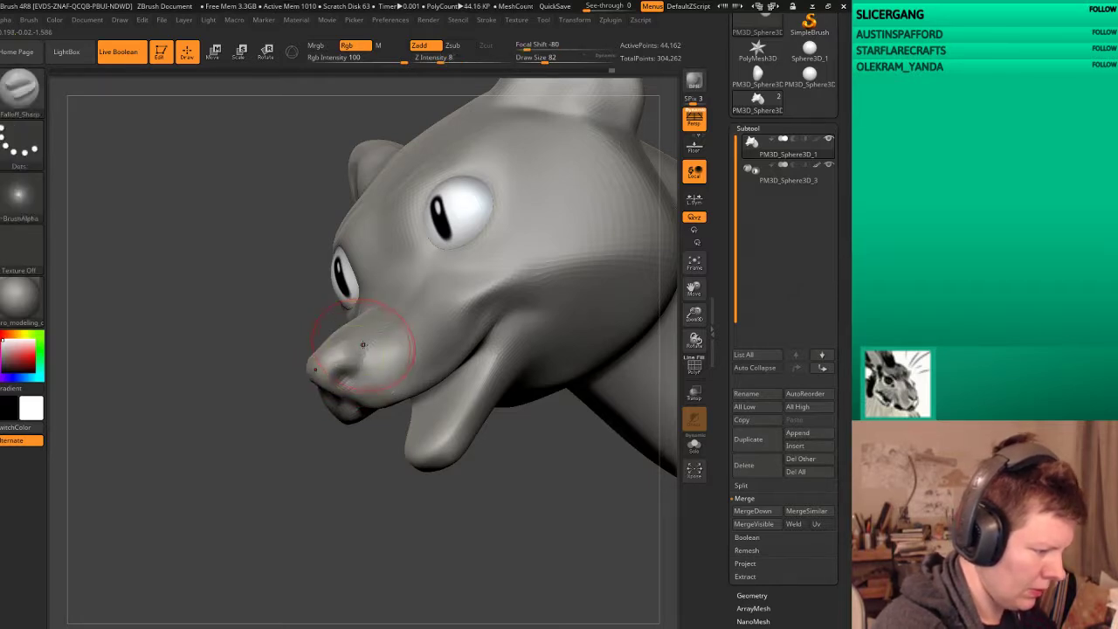
shift+drag(349, 384, 341, 357)
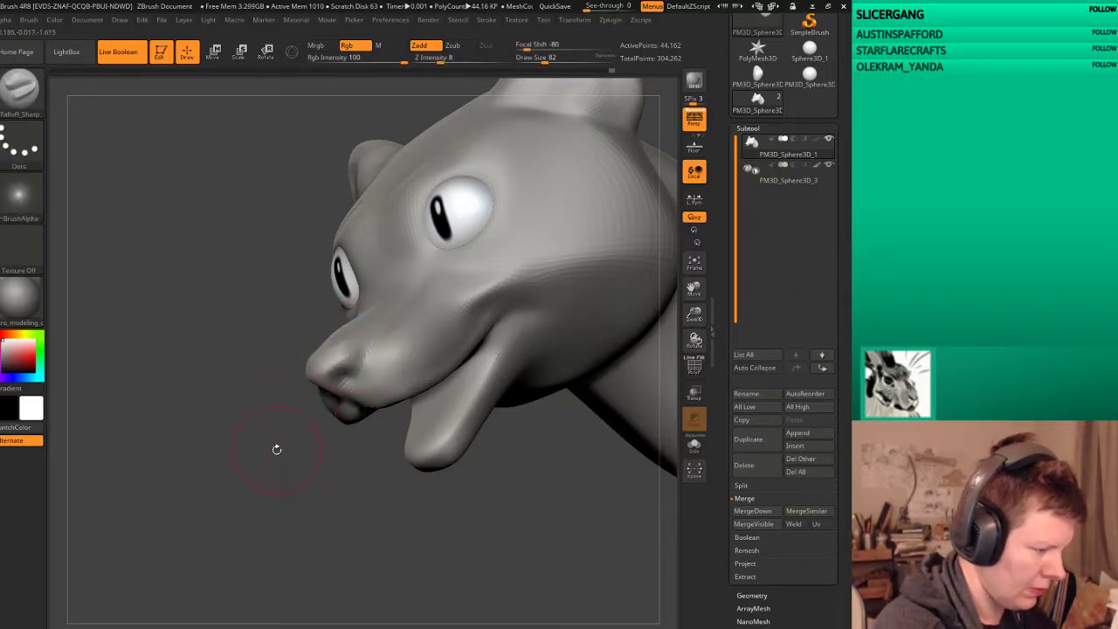
mouse_move(292, 446)
mouse_down()
mouse_move(312, 489)
mouse_move(315, 455)
mouse_up()
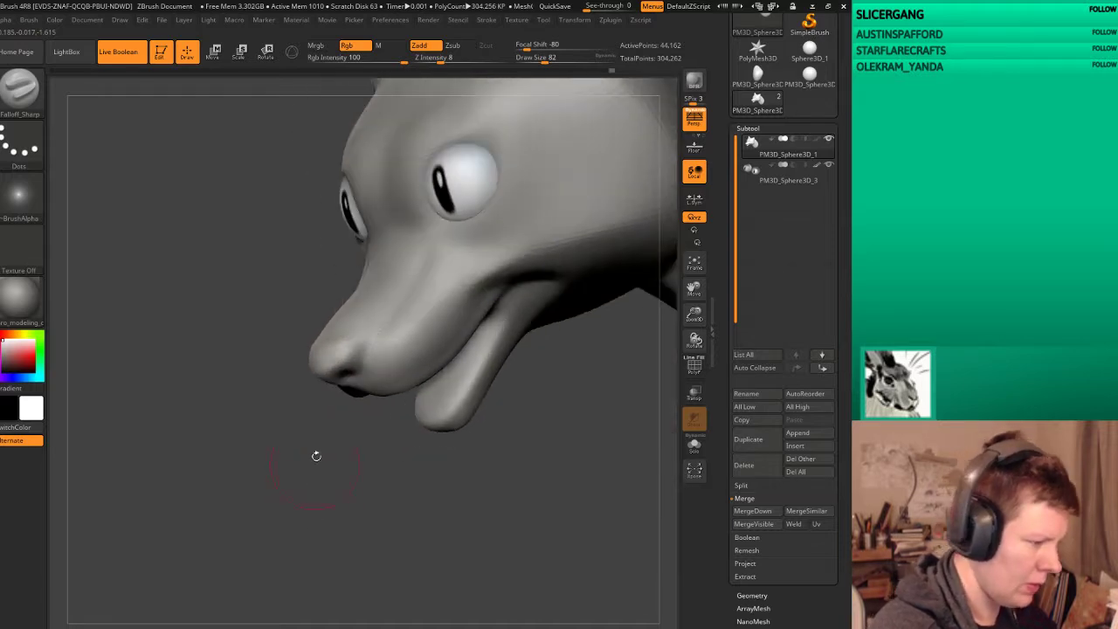
drag(310, 262, 346, 330)
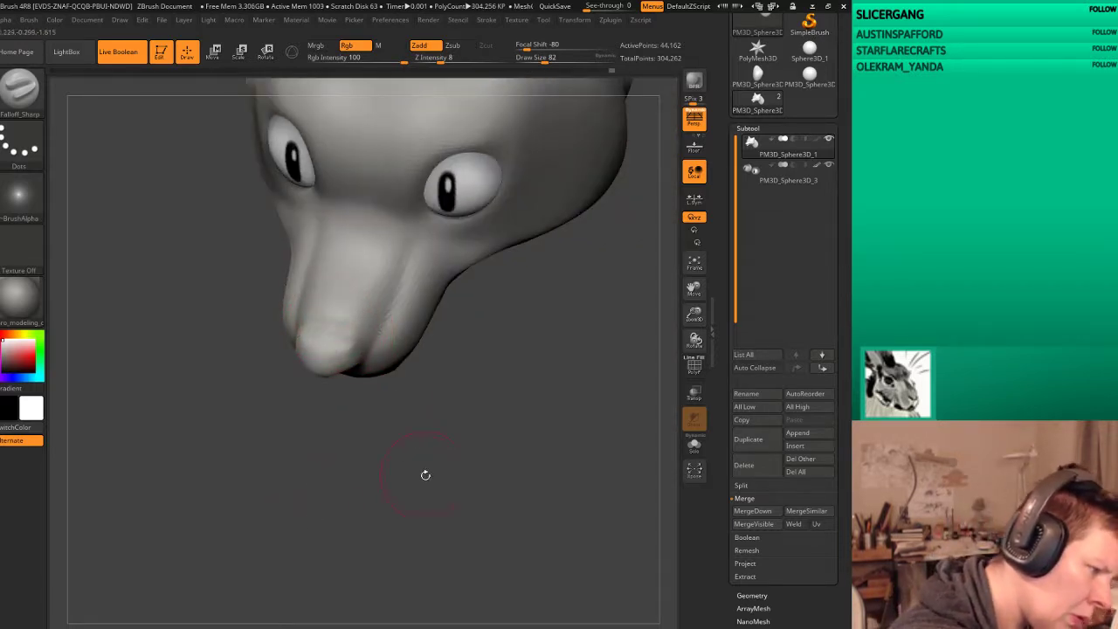
mouse_move(447, 487)
mouse_down()
mouse_move(477, 532)
mouse_move(507, 411)
mouse_move(533, 394)
mouse_move(556, 425)
mouse_move(467, 250)
mouse_up()
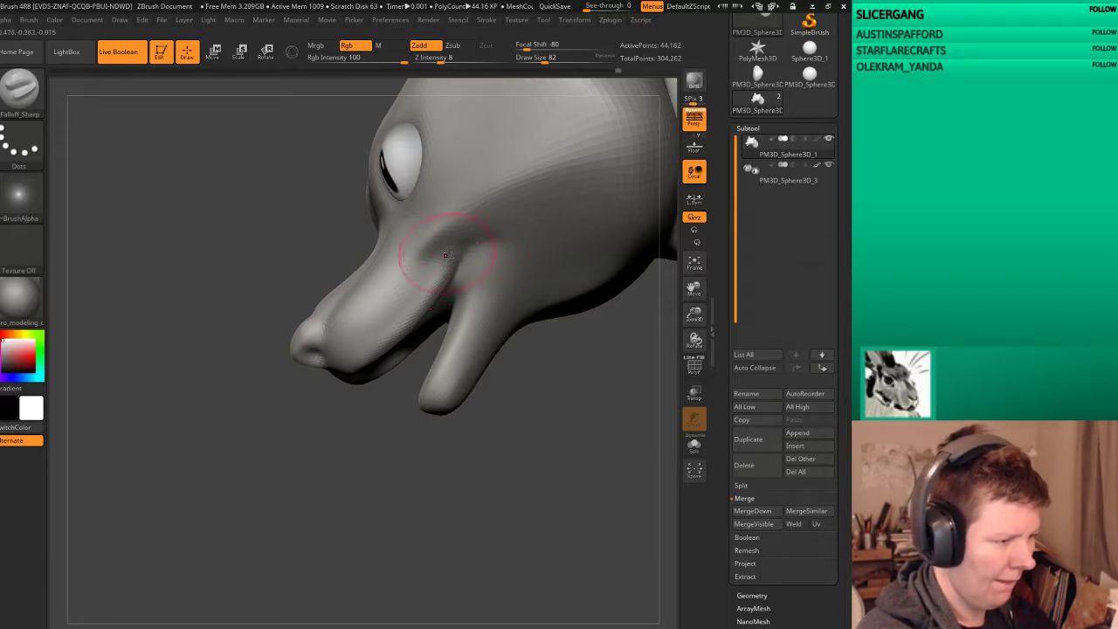
drag(503, 406, 539, 453)
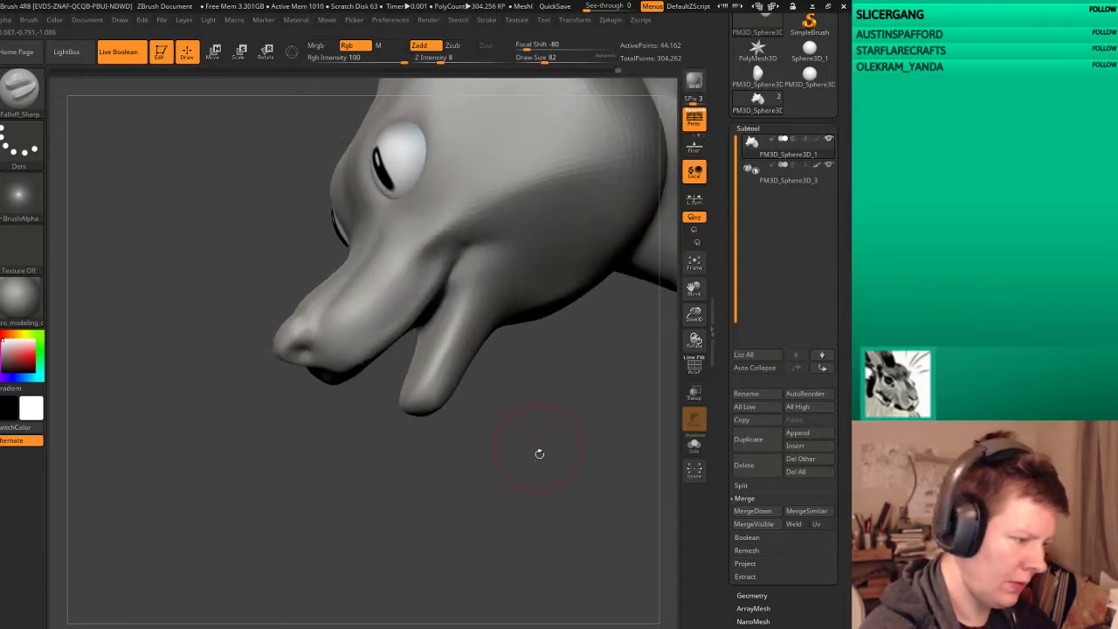
Step: Select the ClayTubes brush and turn the dog head to an enlarged frontal view
key(b)
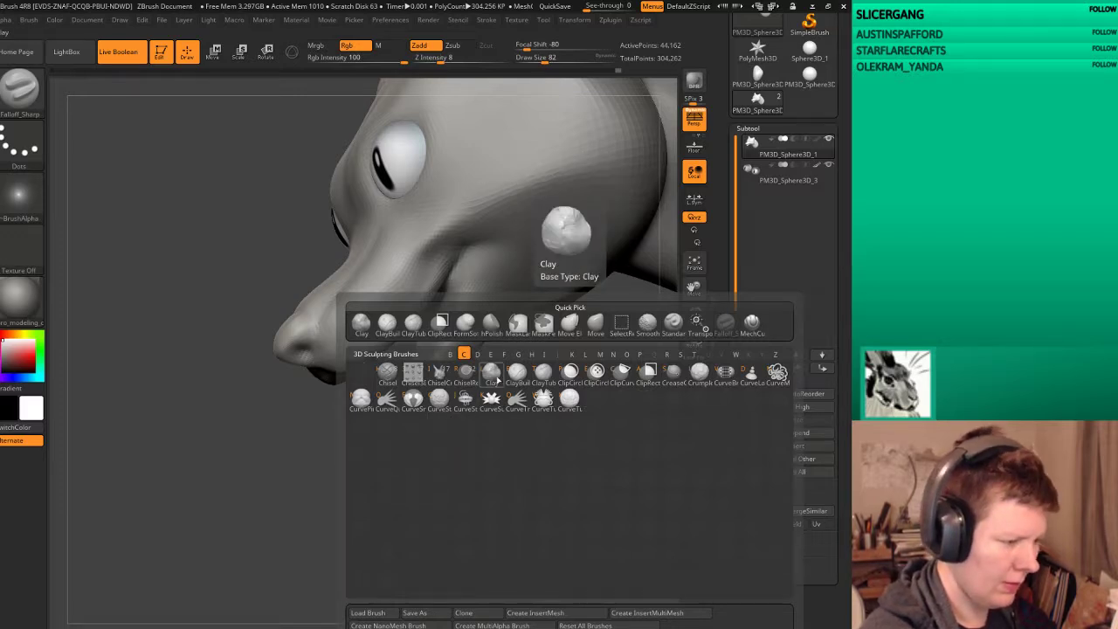
key(t)
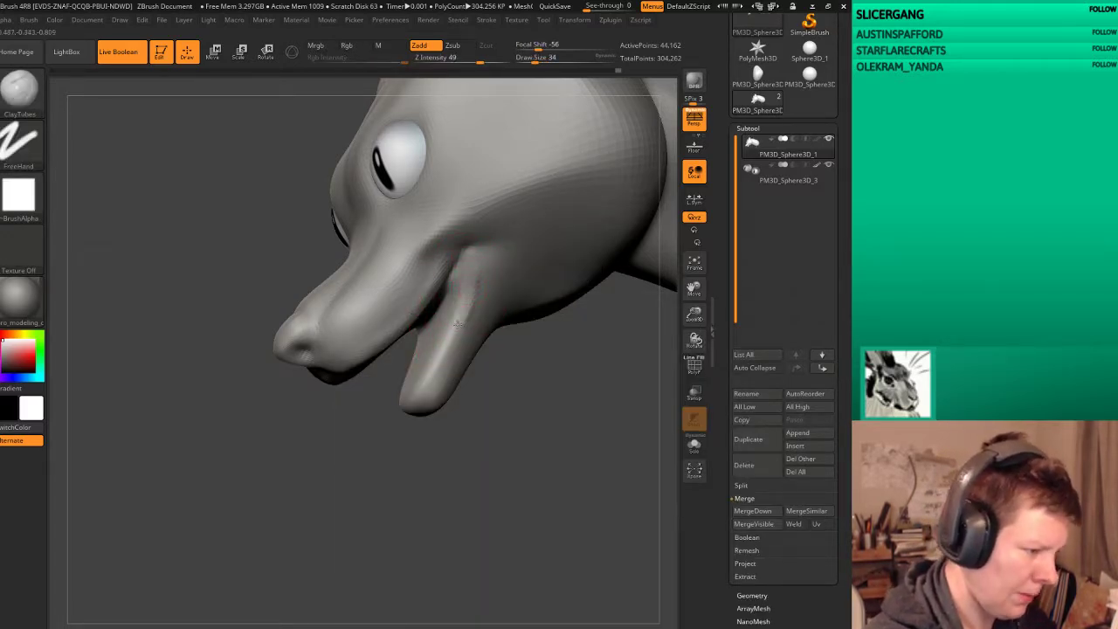
mouse_move(455, 298)
mouse_down()
mouse_move(582, 318)
mouse_move(618, 389)
mouse_move(619, 464)
mouse_move(612, 420)
mouse_move(577, 446)
mouse_move(625, 410)
mouse_move(611, 454)
mouse_move(541, 436)
mouse_move(559, 468)
mouse_up()
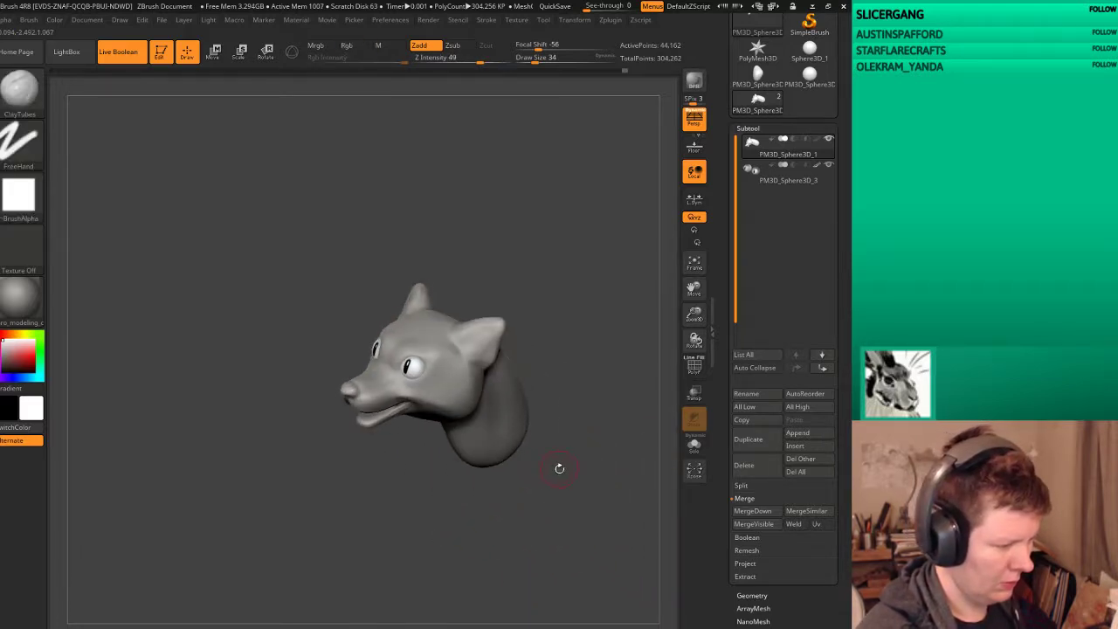
mouse_move(575, 546)
mouse_down()
mouse_move(601, 472)
mouse_move(612, 476)
mouse_move(600, 482)
mouse_up()
Step: Switch to the Move brush, view the head in profile, and undo a stray pull beside the jaw
key(b)
key(m)
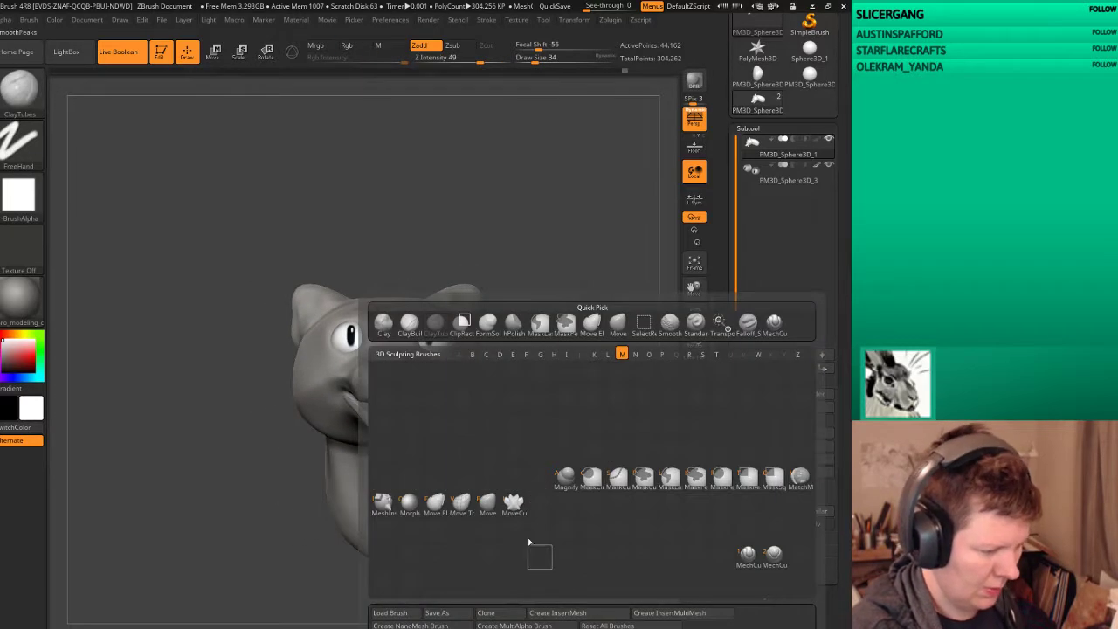
key(v)
mouse_move(499, 506)
mouse_down()
mouse_move(609, 480)
mouse_move(577, 489)
mouse_up()
drag(410, 437, 270, 384)
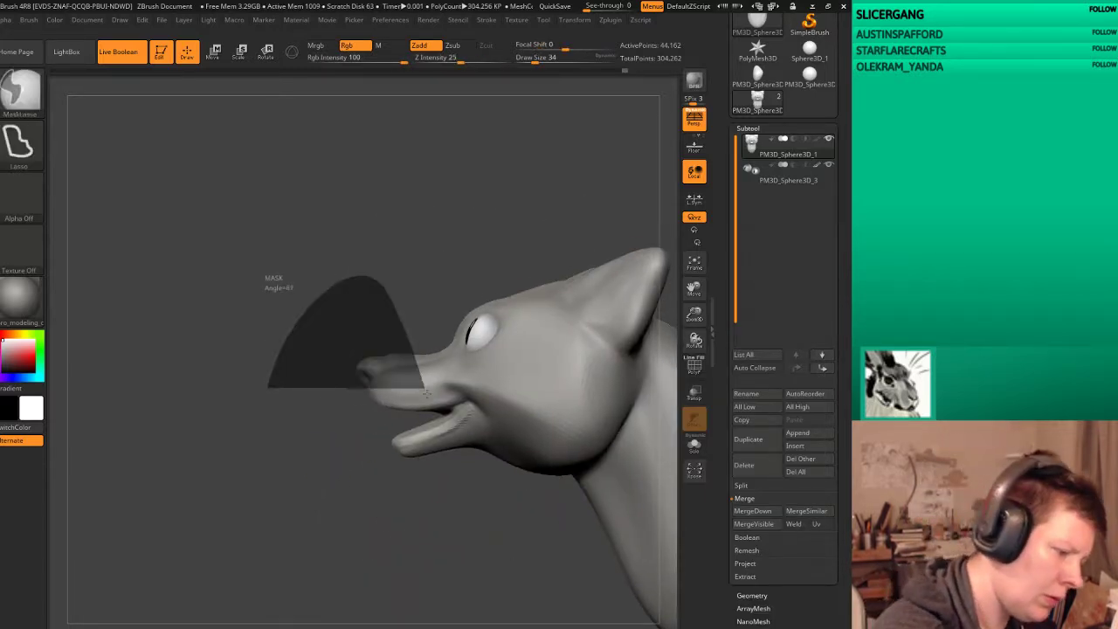
key(ctrl+z)
Step: Lasso-mask the snout and jaw, invert the mask, and transpose-move them slightly
key(ctrl)
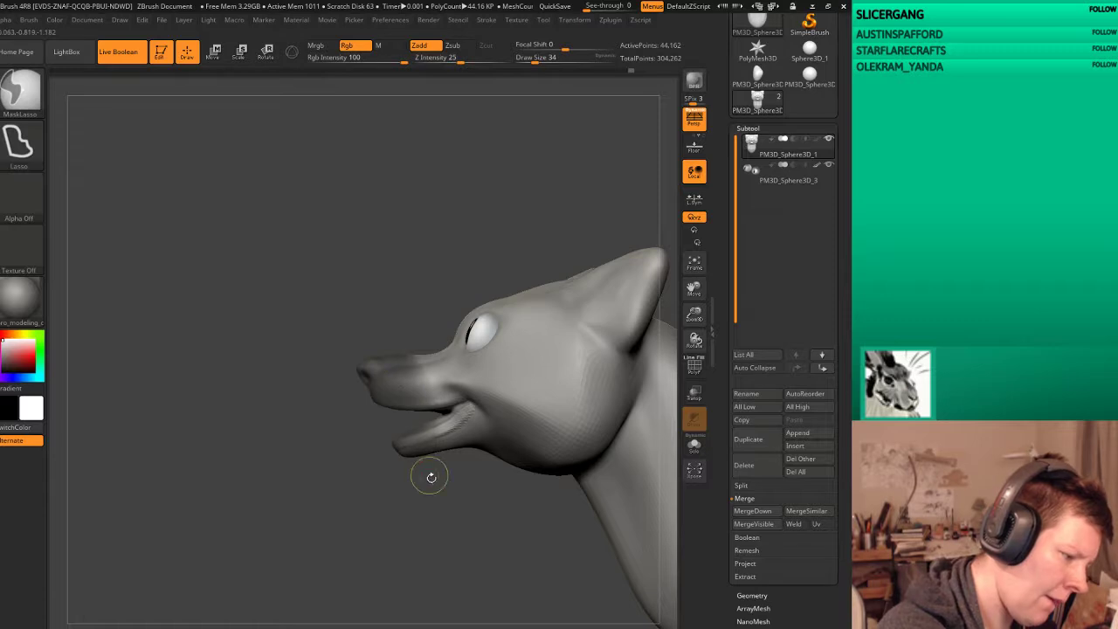
ctrl+drag(367, 375, 419, 455)
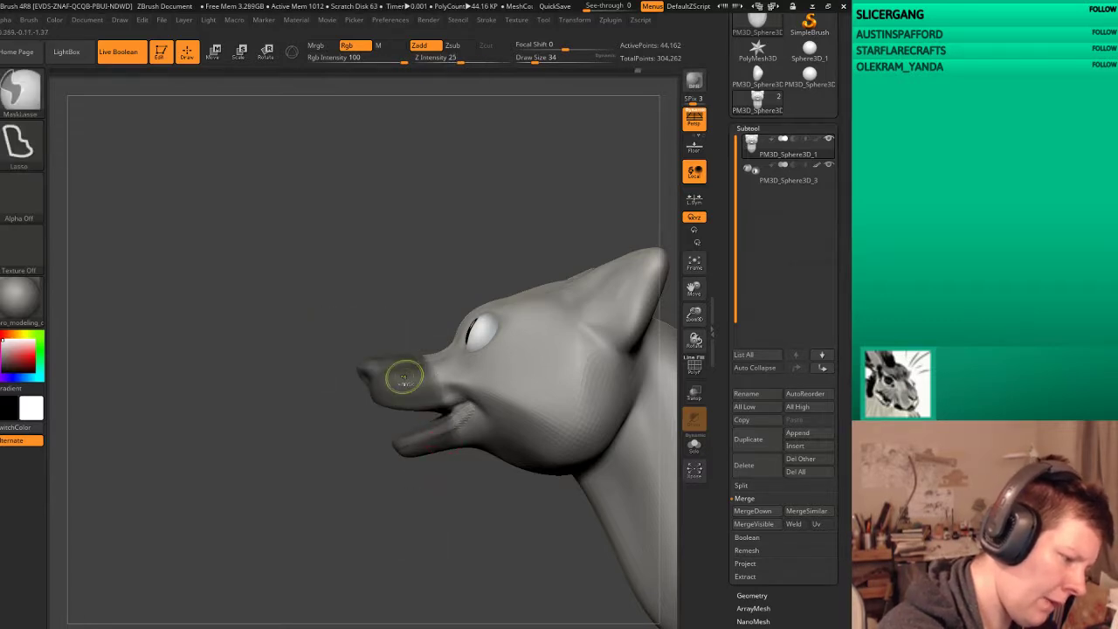
ctrl+click(425, 554)
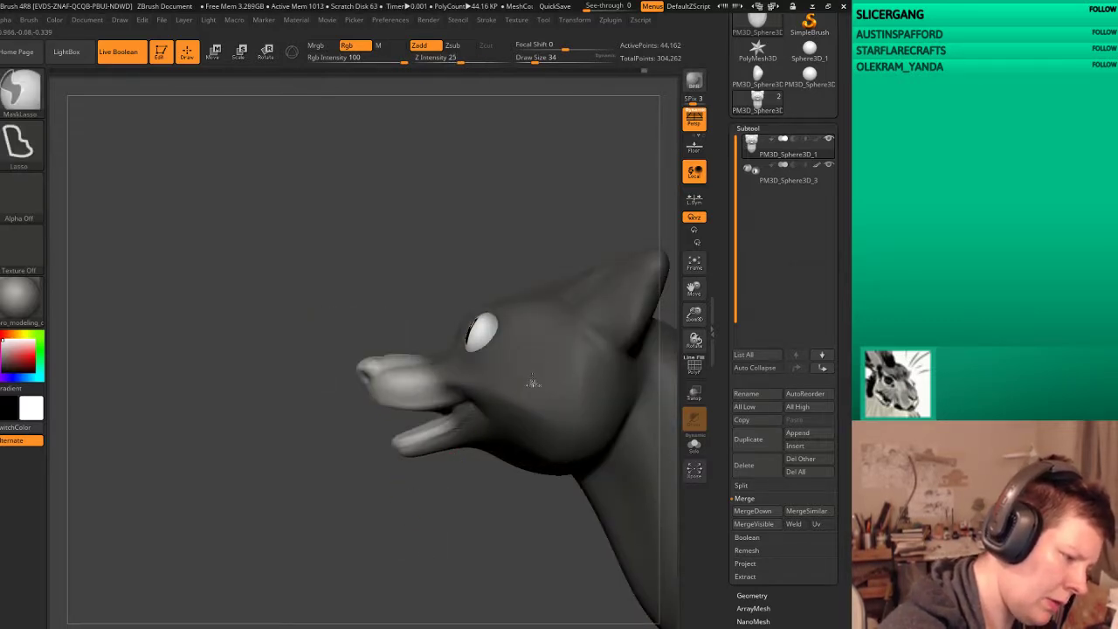
key(w)
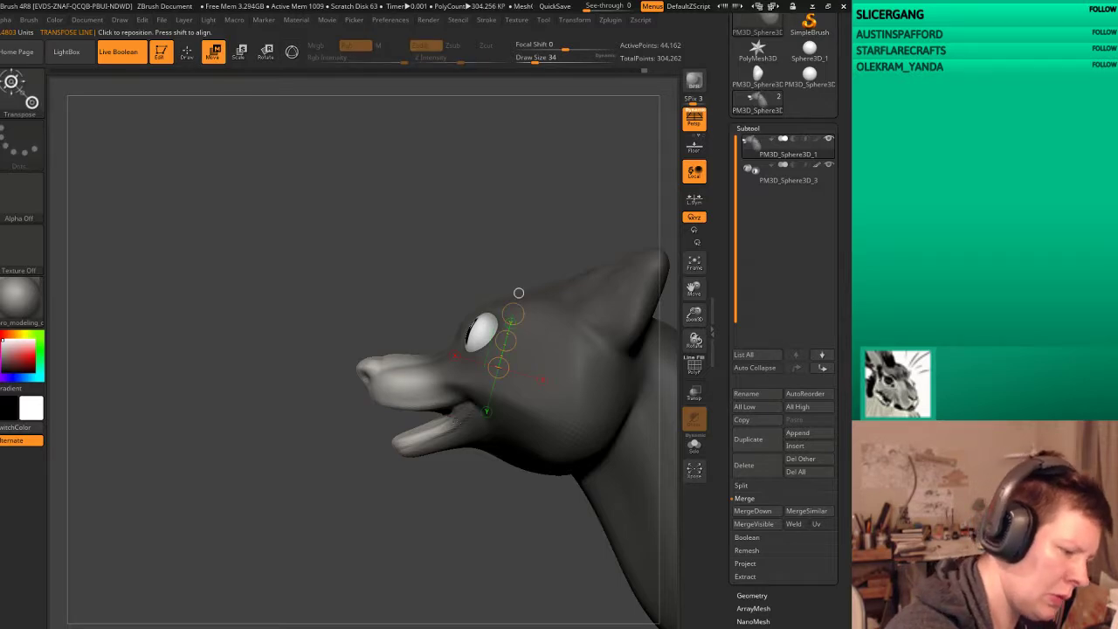
drag(407, 358, 438, 456)
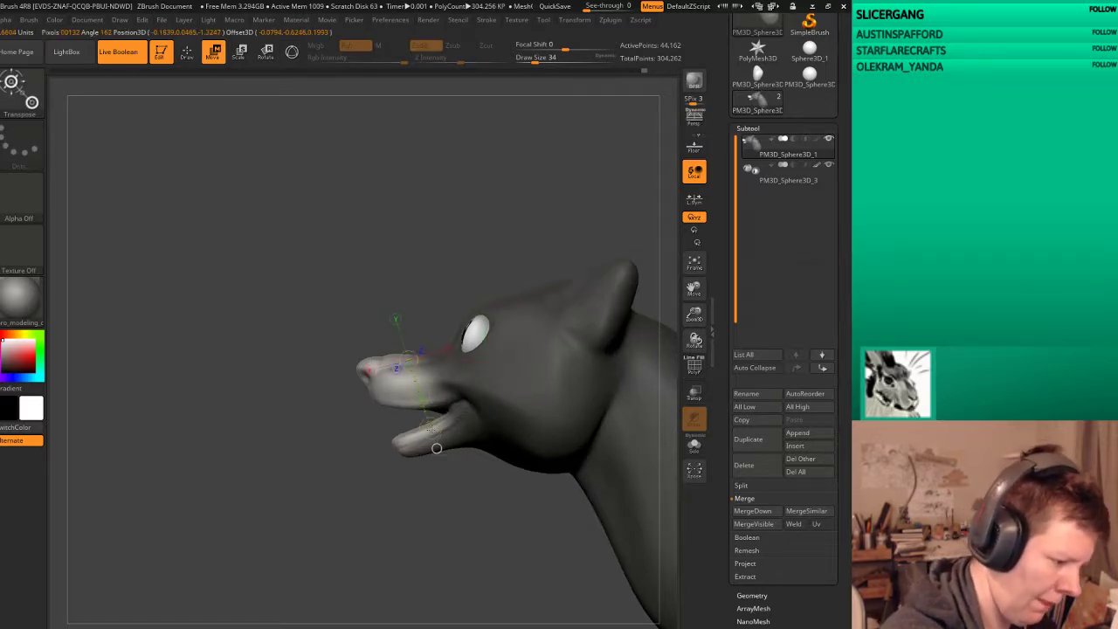
drag(419, 397, 421, 398)
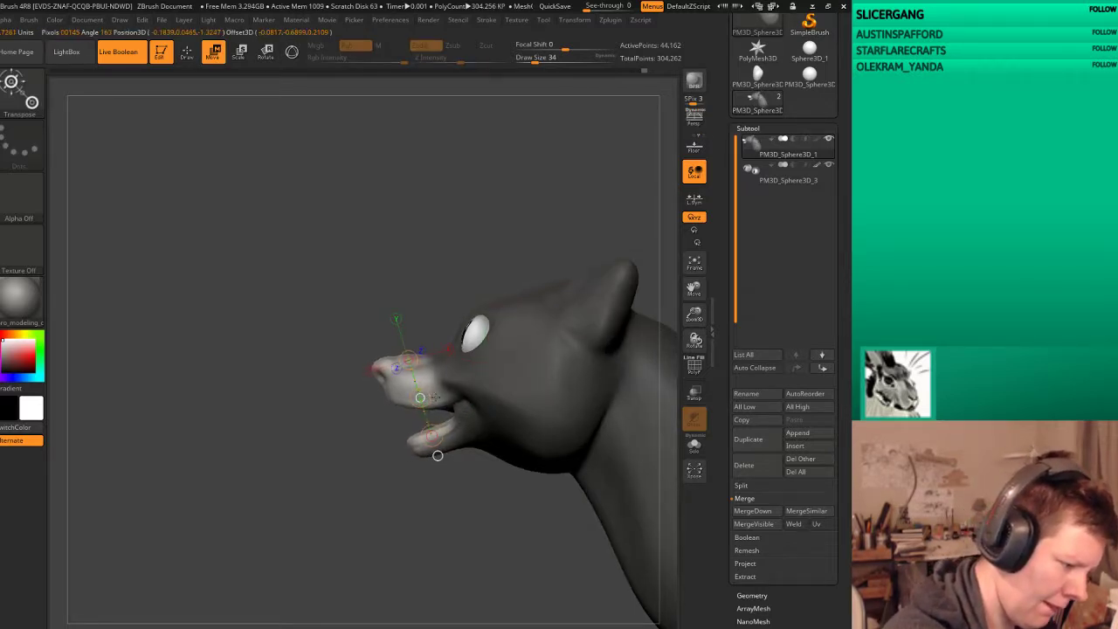
key(q)
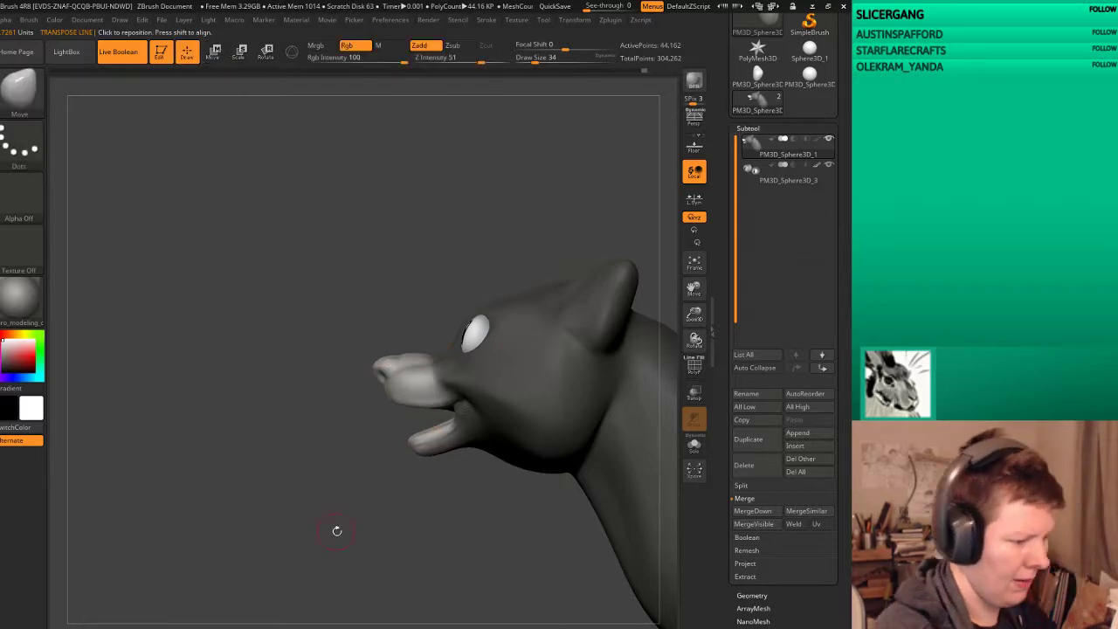
Step: Orbit the head through three-quarter, underside and front views to check the muzzle
mouse_move(337, 530)
mouse_down()
mouse_move(611, 411)
mouse_move(609, 443)
mouse_move(606, 407)
mouse_move(605, 458)
mouse_move(601, 419)
mouse_move(524, 411)
mouse_up()
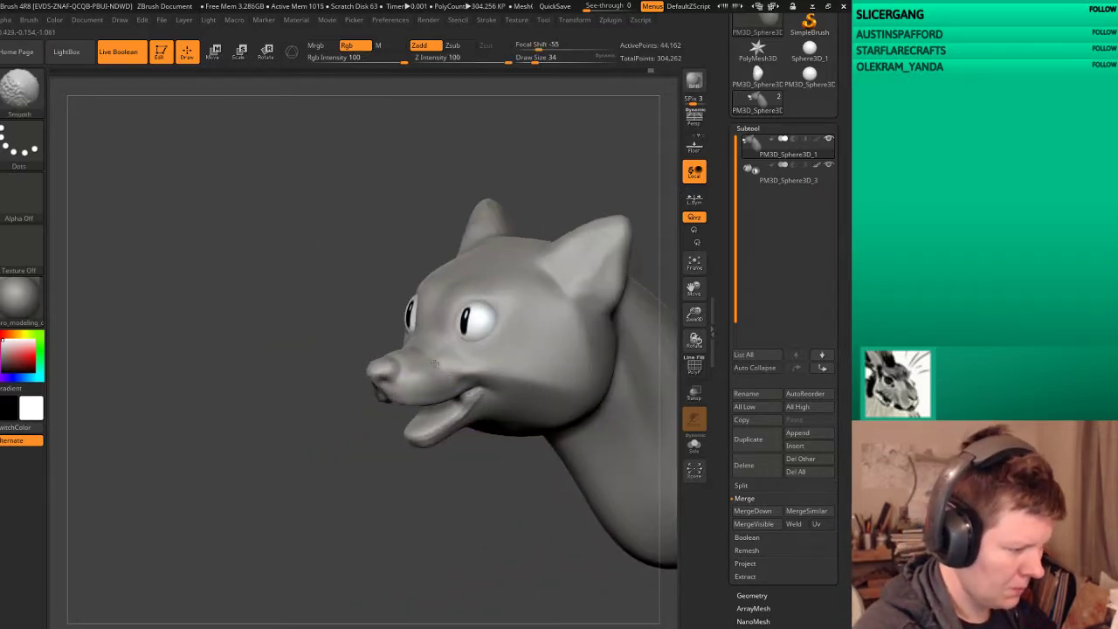
mouse_move(470, 538)
mouse_down()
mouse_move(485, 456)
mouse_move(463, 442)
mouse_move(498, 426)
mouse_up()
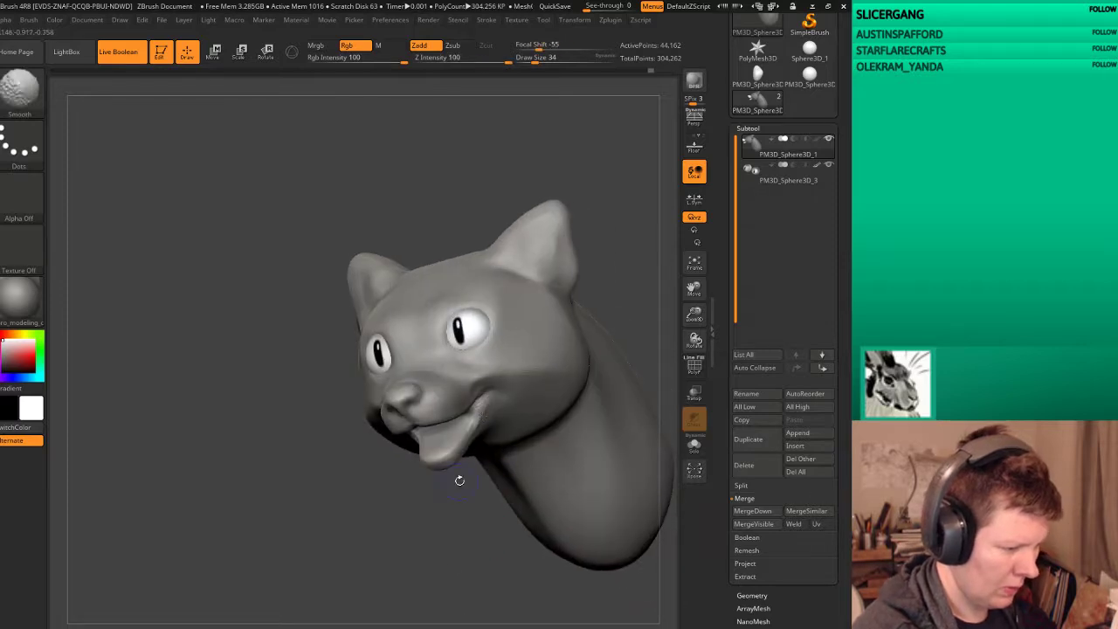
mouse_move(460, 479)
shift+mouse_down()
mouse_move(571, 532)
mouse_move(590, 528)
shift+mouse_up()
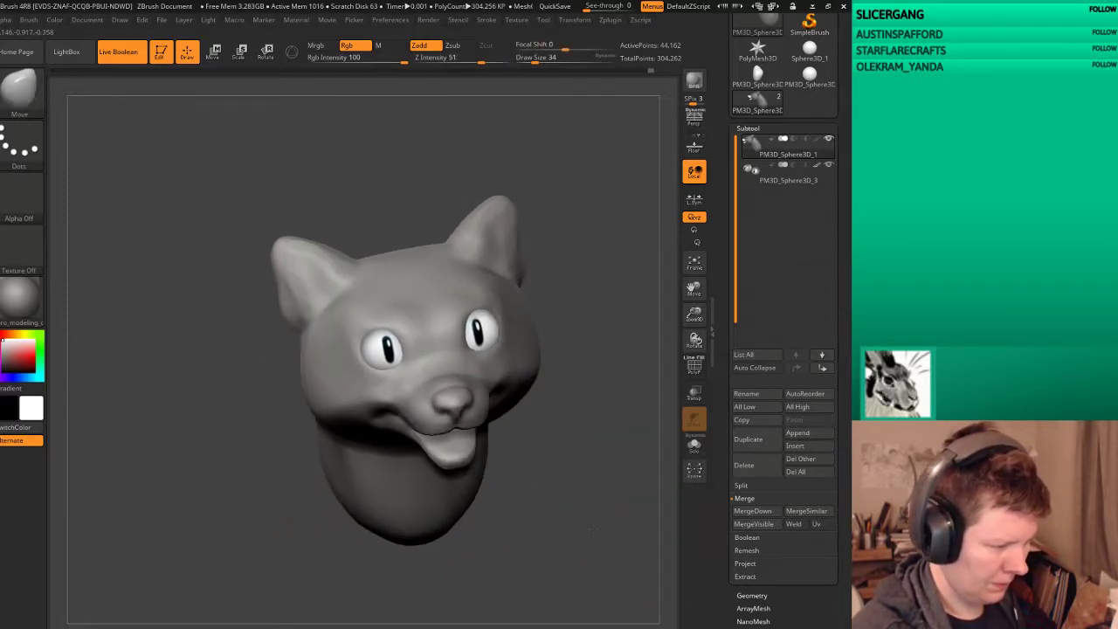
mouse_move(592, 529)
shift+mouse_down()
mouse_move(611, 512)
mouse_move(592, 547)
shift+mouse_up()
Step: Select ClayTubes, zoom in, and turn the head through profile, three-quarter and front views
key(b)
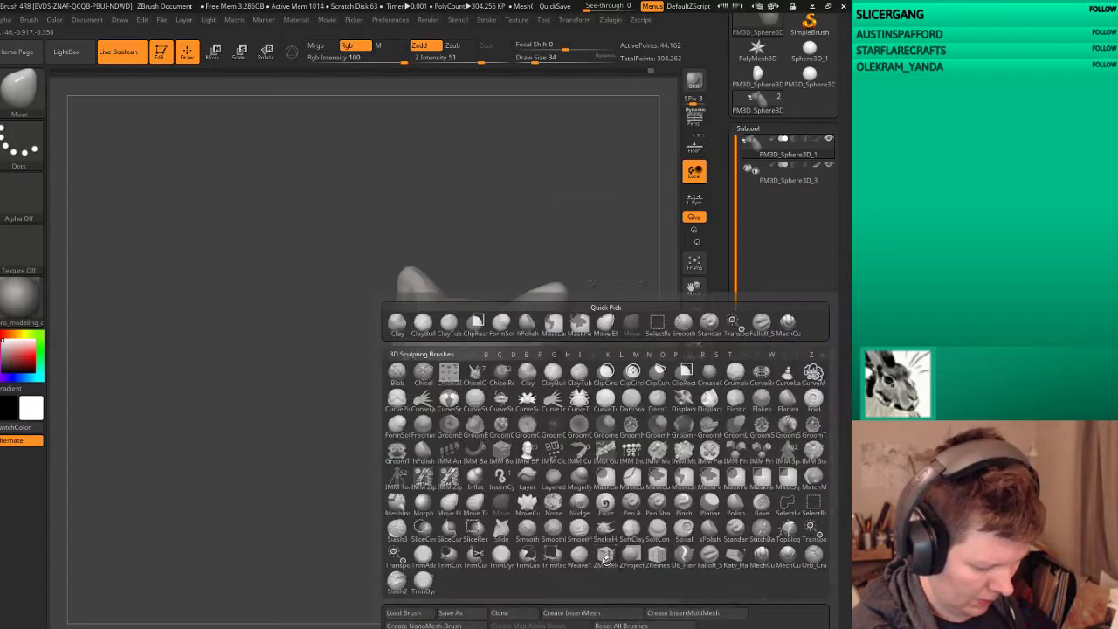
click(579, 371)
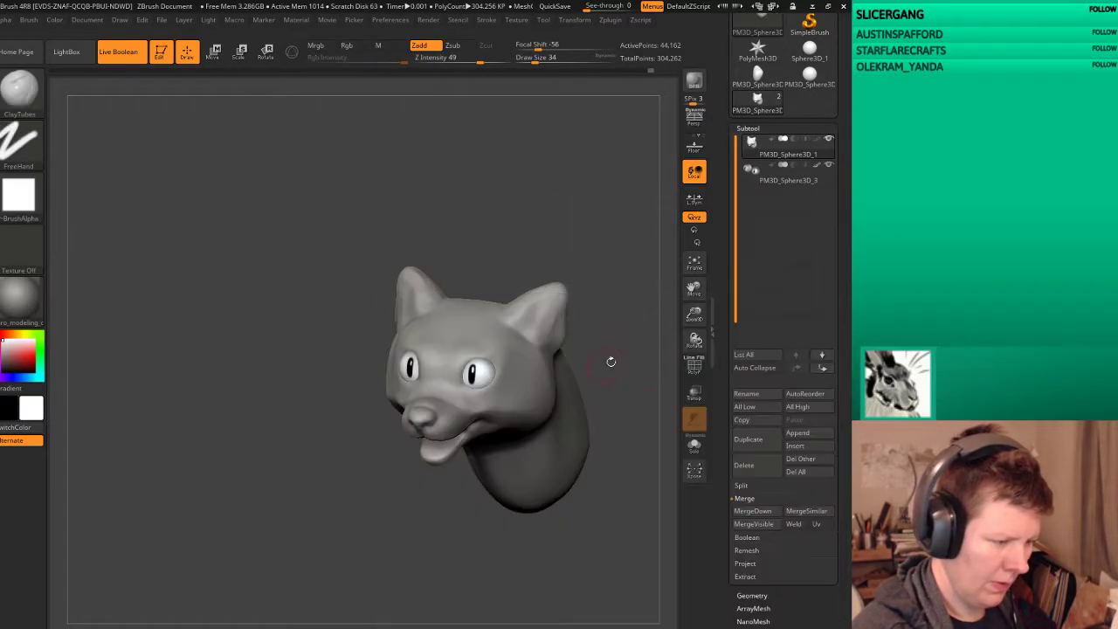
mouse_move(611, 361)
alt+mouse_down()
mouse_move(448, 596)
mouse_move(451, 524)
alt+mouse_up()
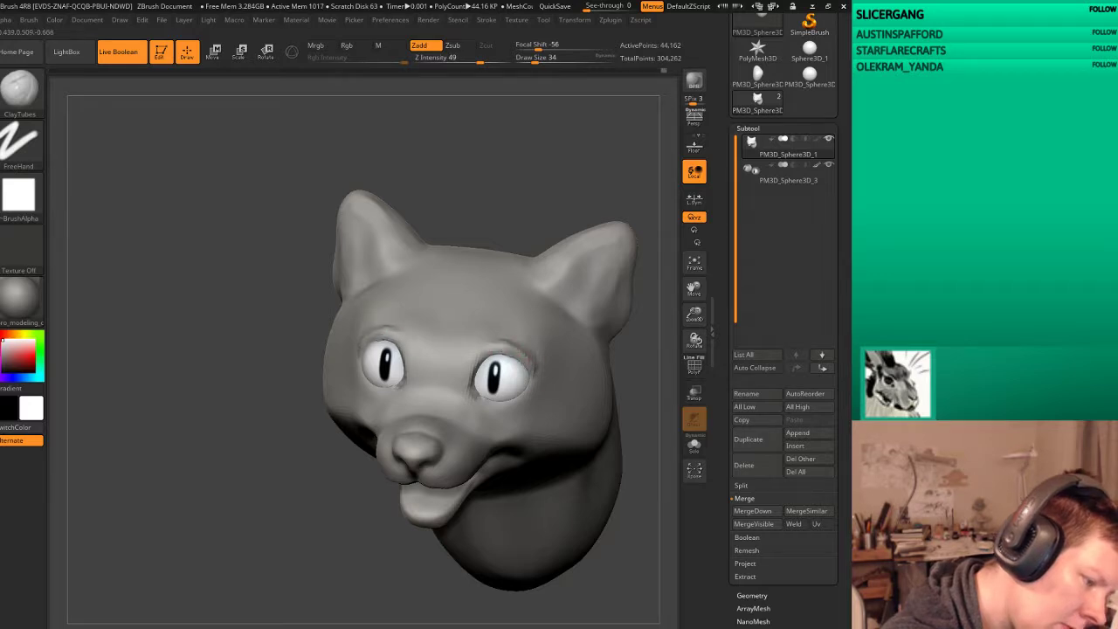
mouse_move(494, 265)
mouse_down()
mouse_move(603, 188)
mouse_move(644, 325)
mouse_up()
key(ctrl)
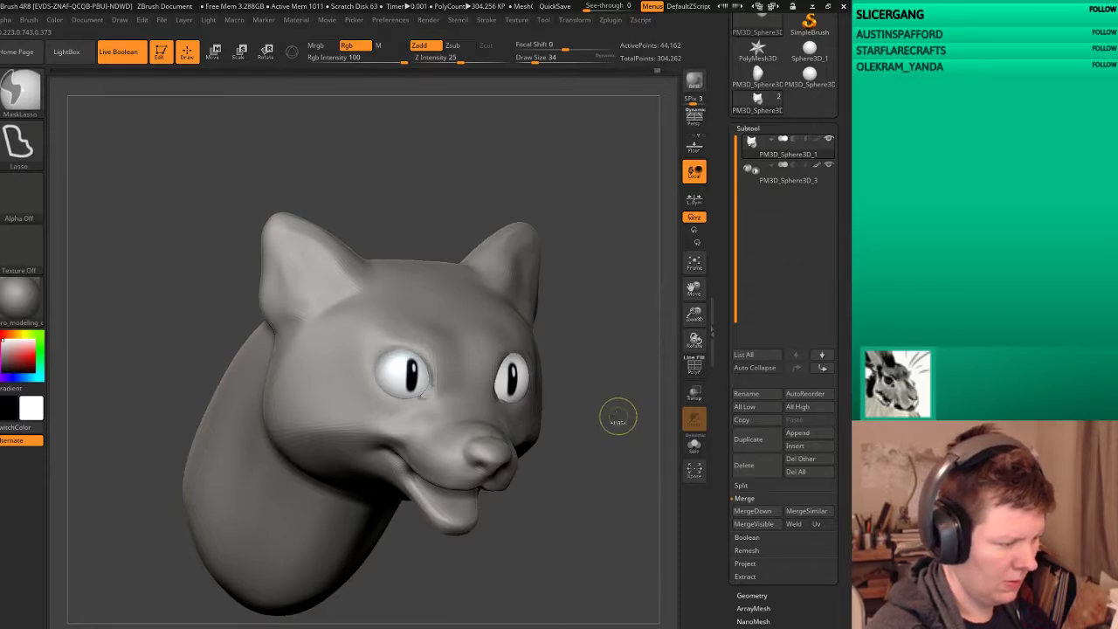
drag(617, 418, 533, 431)
key(ctrl)
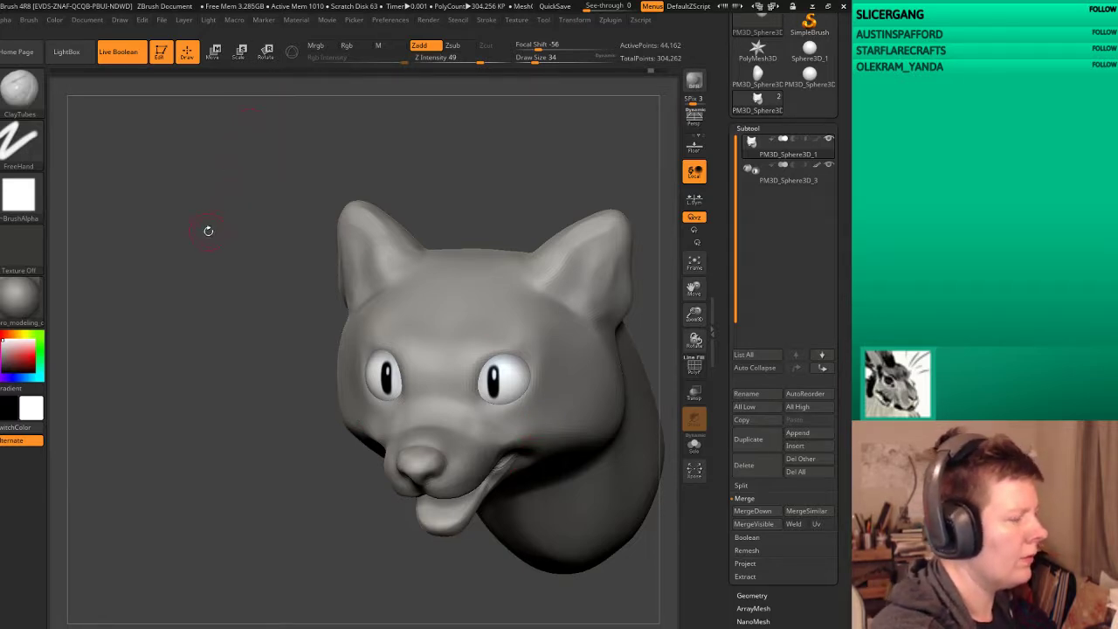
key(ctrl)
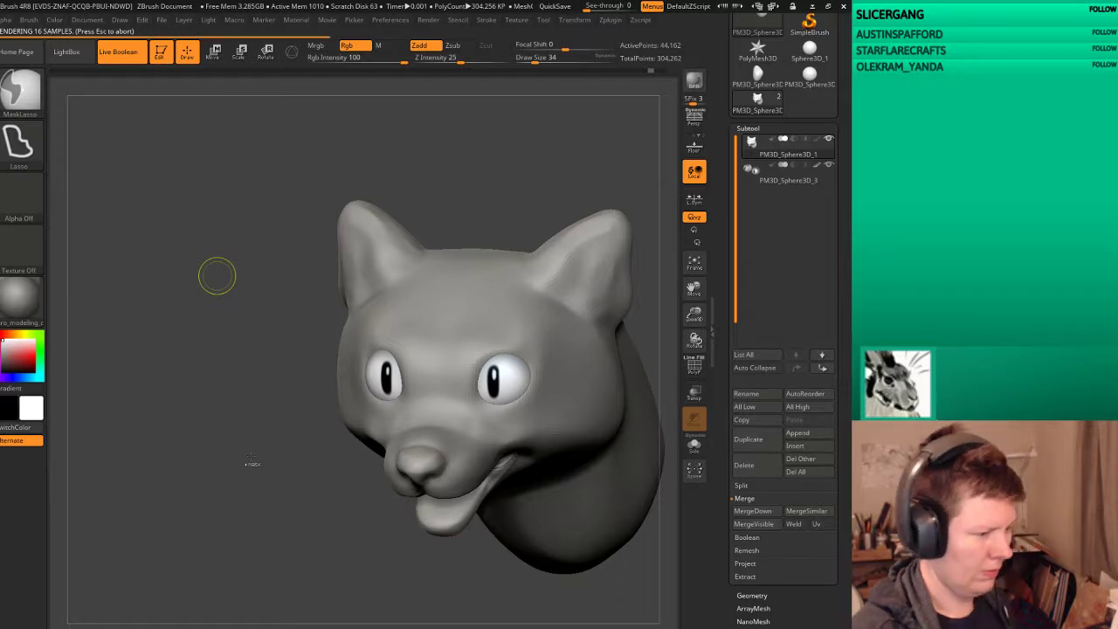
mouse_move(230, 439)
mouse_down()
mouse_move(619, 494)
mouse_move(587, 523)
mouse_up()
key(shift)
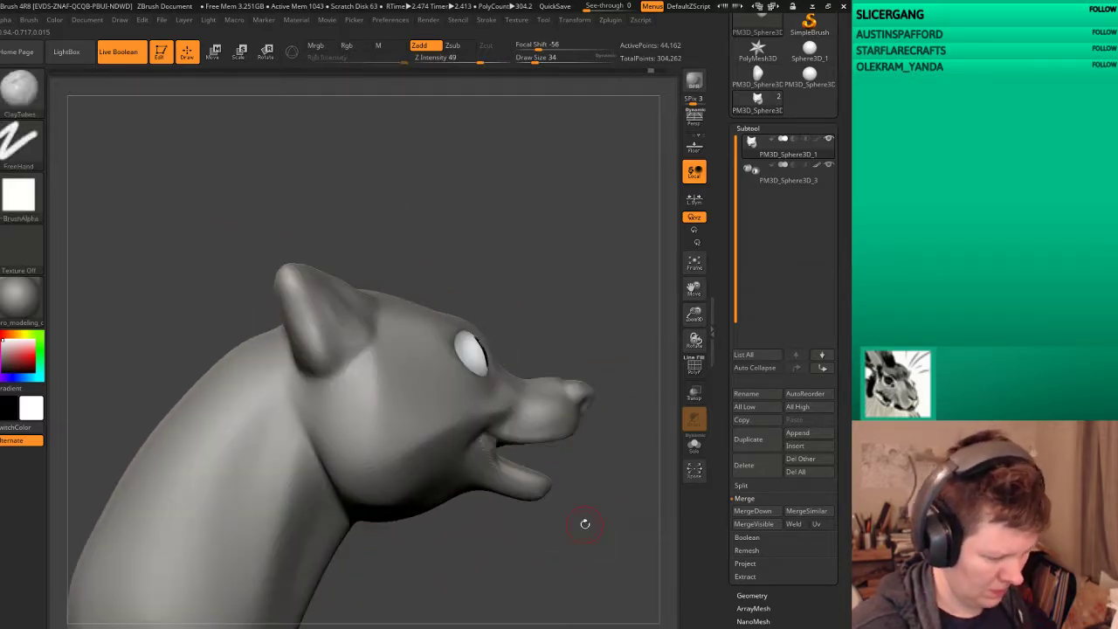
Step: Turn on perspective, switch to the Move brush, and view the head from a low side angle
key(p)
key(b)
key(m)
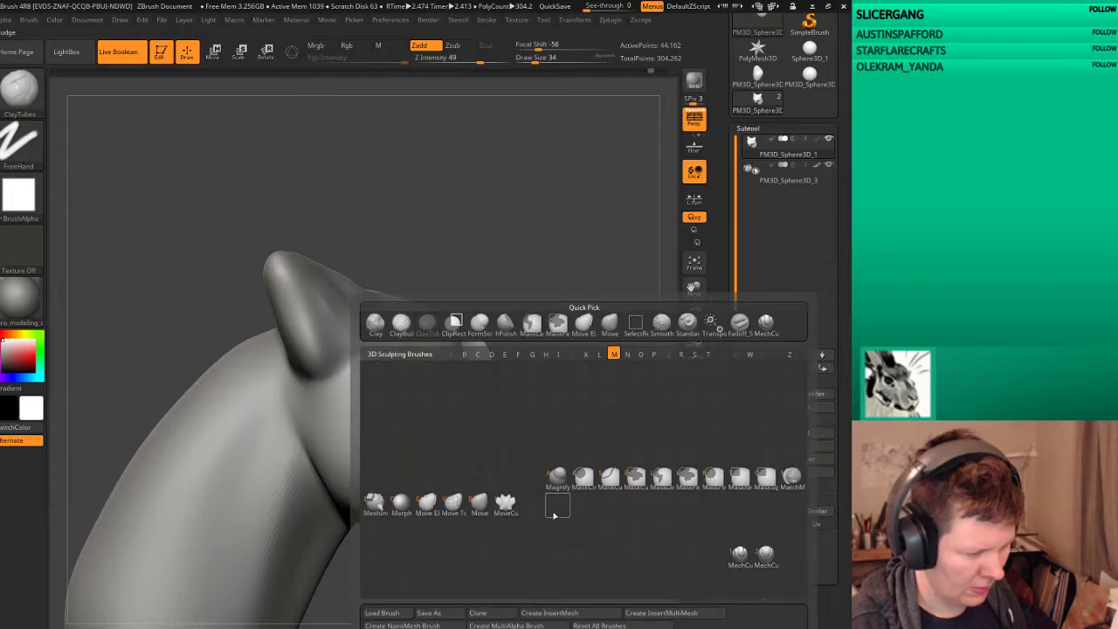
click(478, 505)
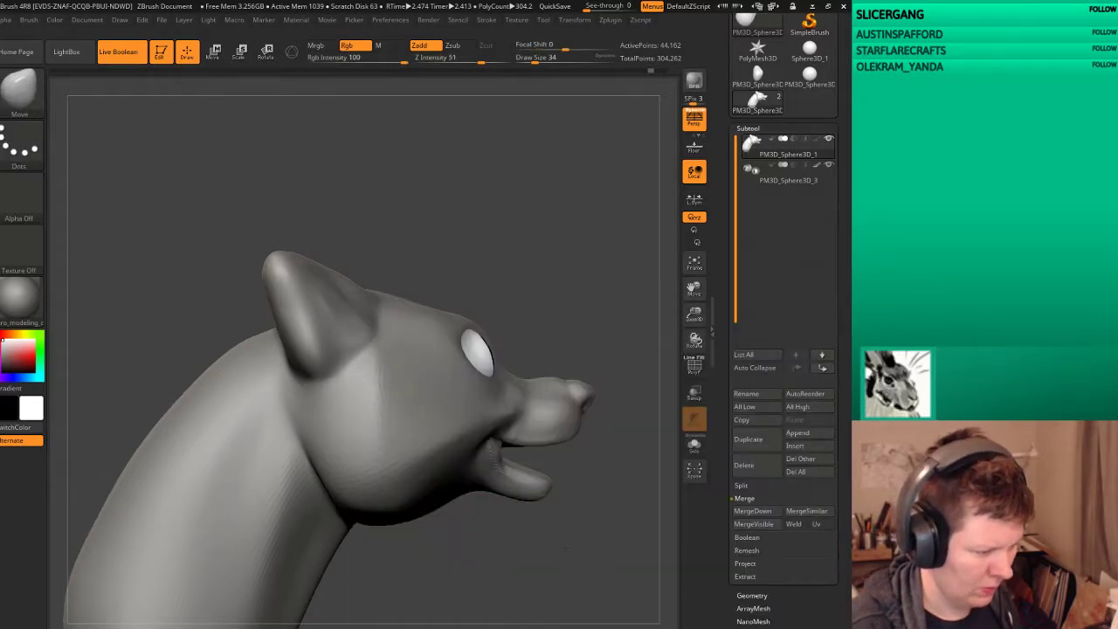
mouse_move(566, 548)
right_down()
mouse_move(524, 524)
mouse_move(563, 549)
mouse_move(524, 534)
right_up()
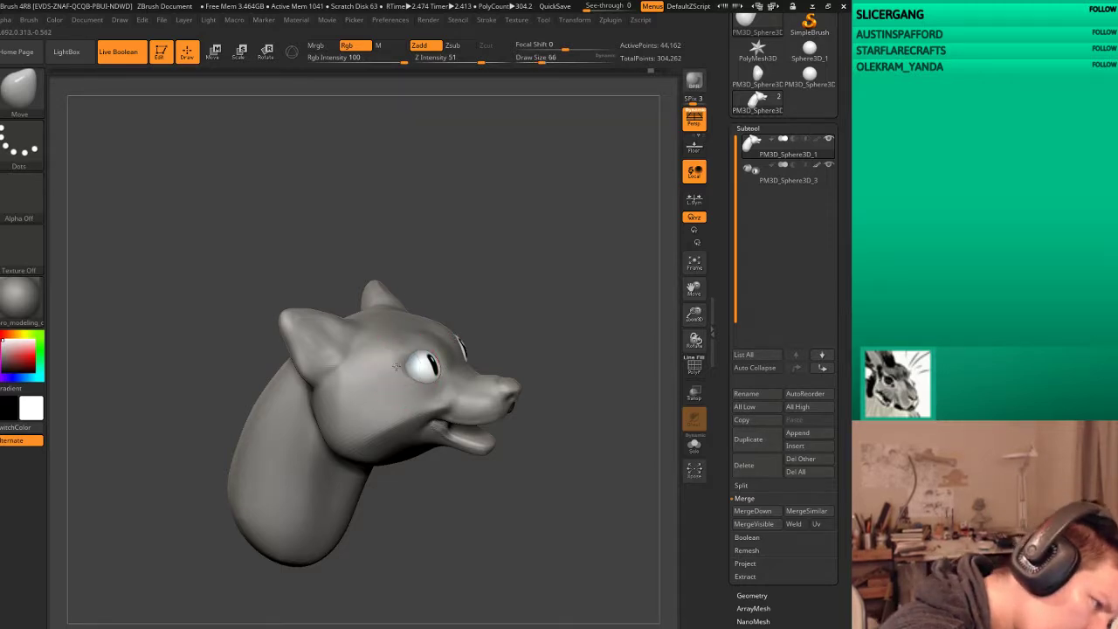
mouse_move(560, 295)
right_down()
mouse_move(592, 294)
mouse_move(548, 320)
mouse_move(591, 304)
right_up()
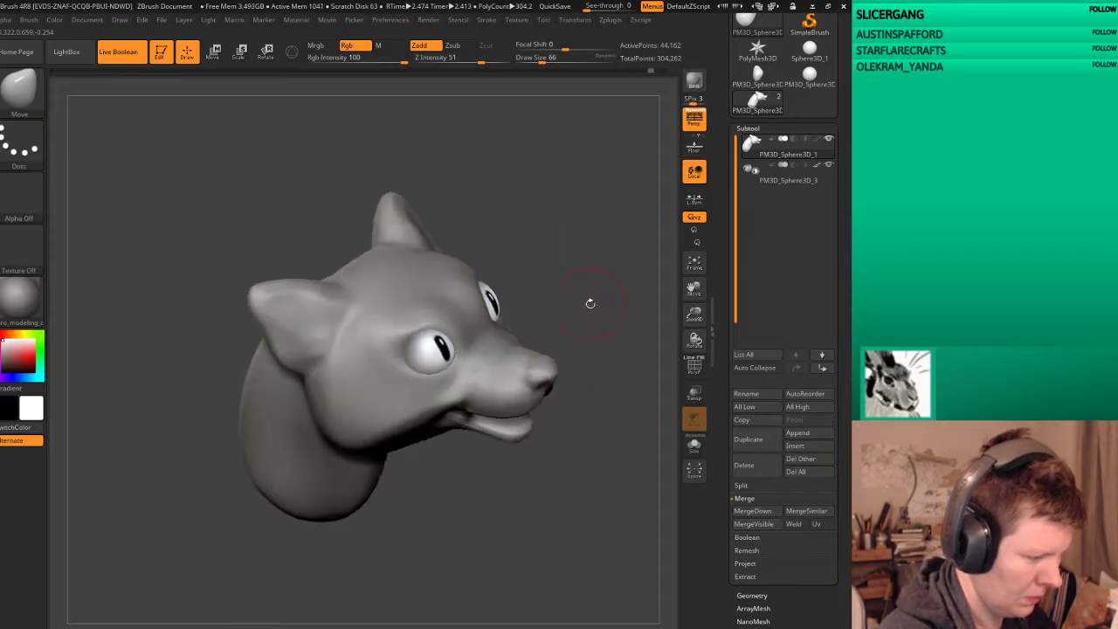
Step: Select the Falloff_Sharp brush and enlarge it to draw size 94
key(b)
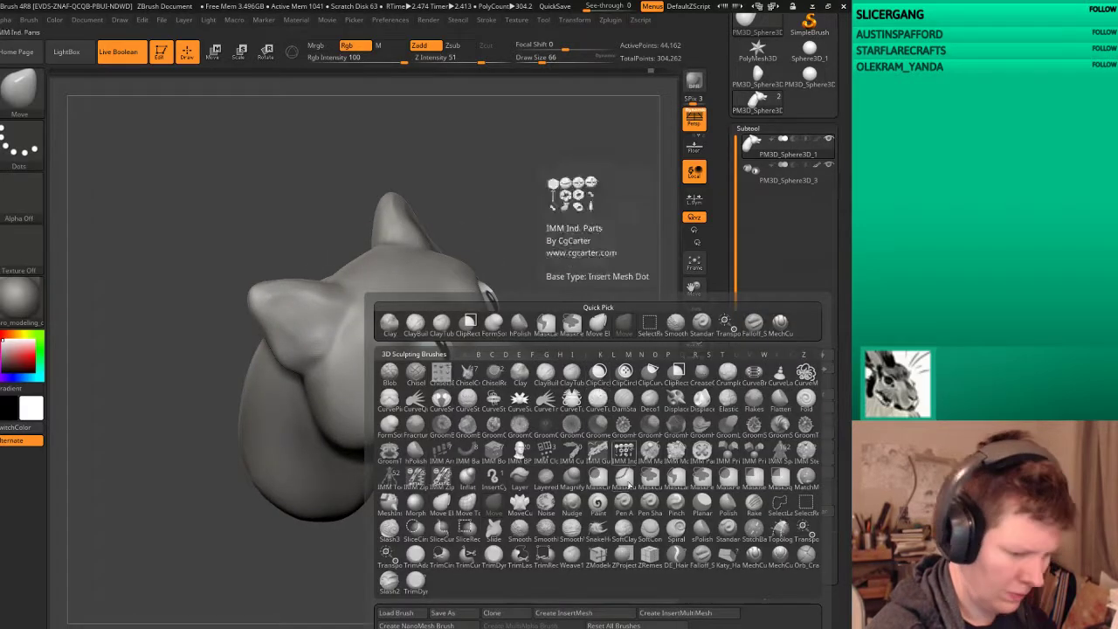
key(f)
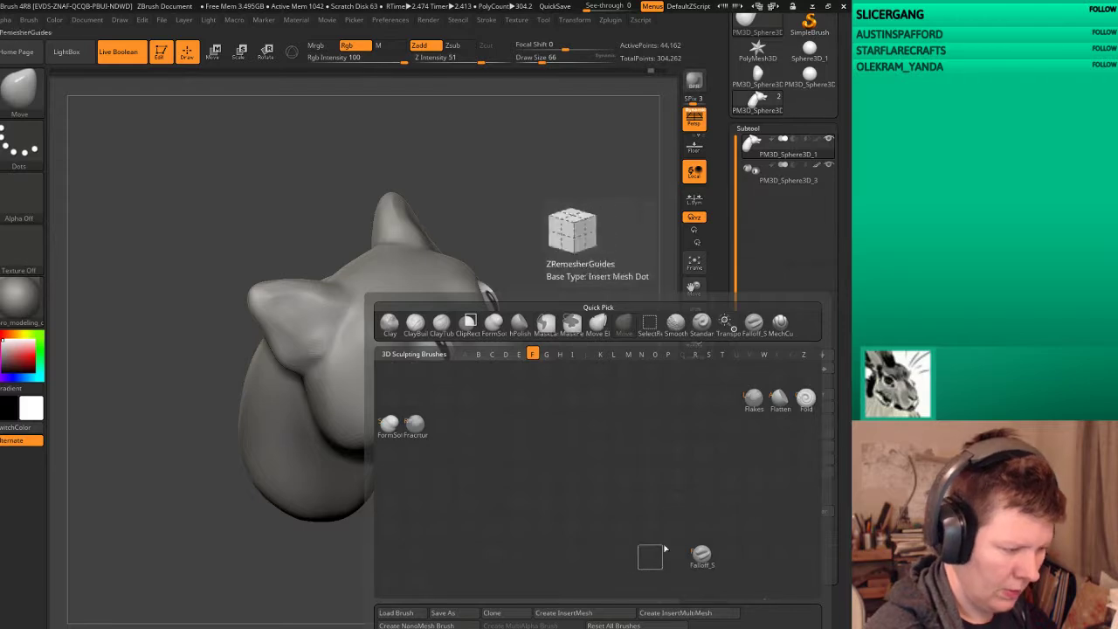
key(a)
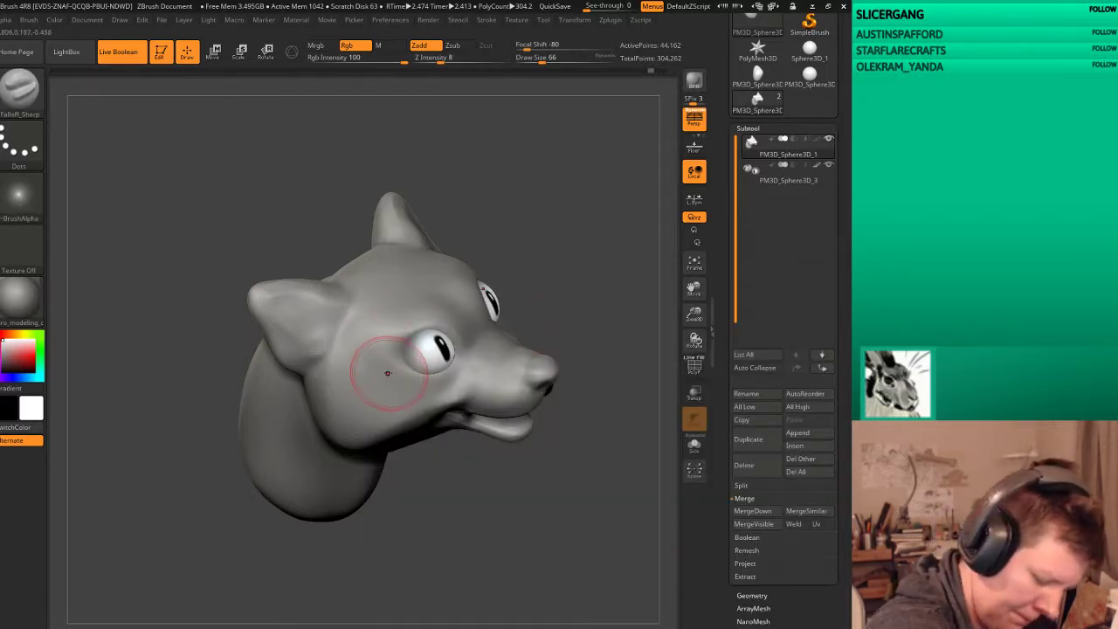
key(bracketright)
key(bracketright)
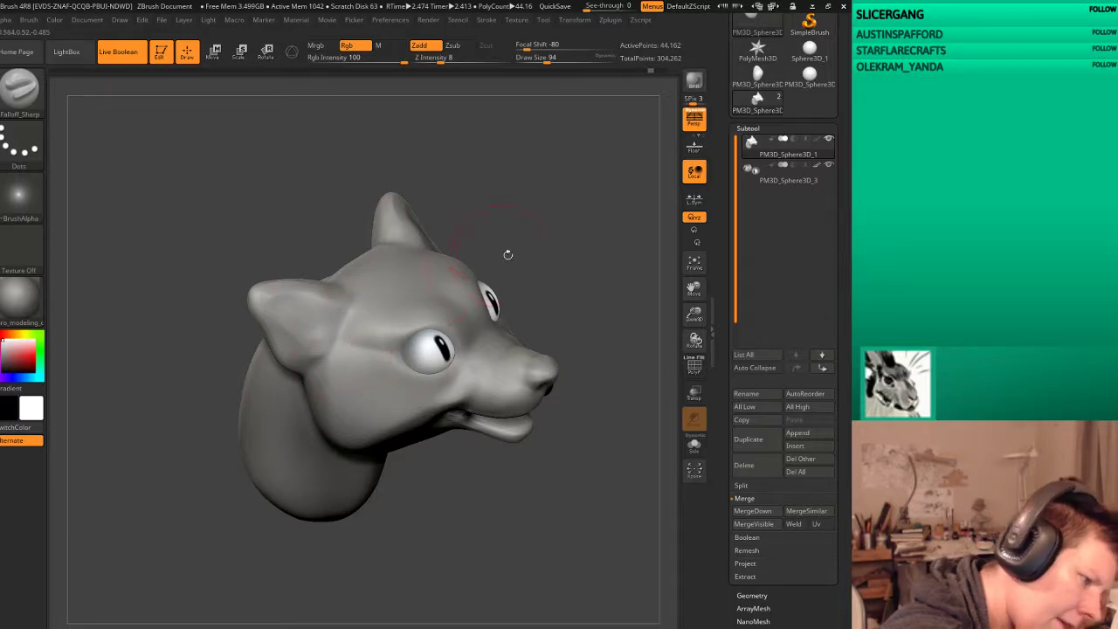
Step: Turn the head side-on and smooth the cheek surface below the eye
drag(507, 250, 469, 359)
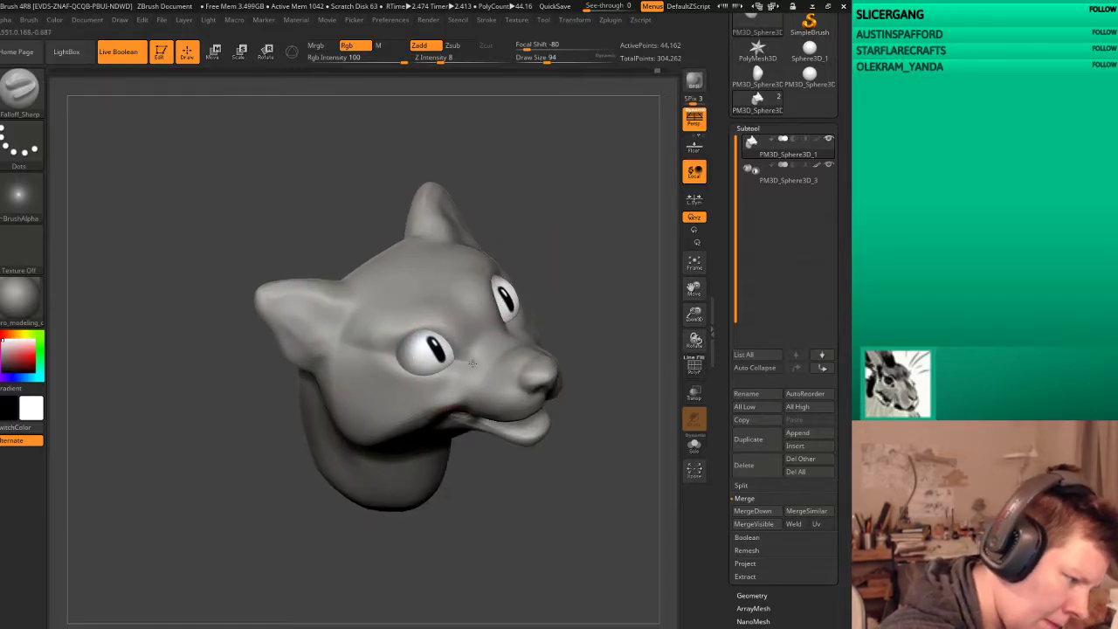
mouse_move(594, 350)
mouse_down()
mouse_move(570, 247)
mouse_move(449, 225)
mouse_up()
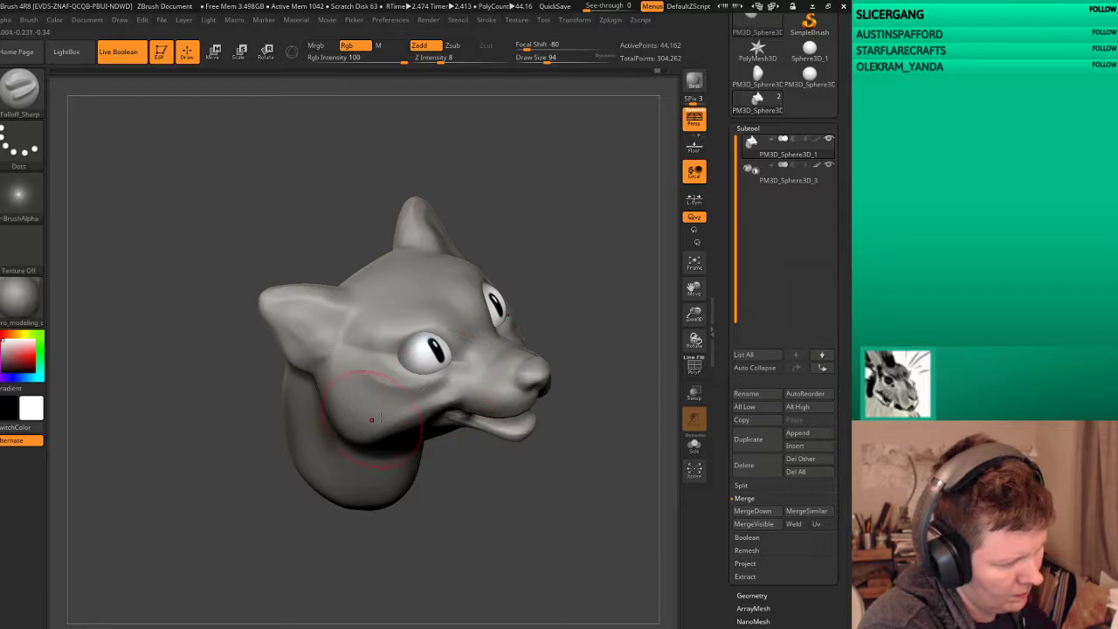
drag(371, 419, 374, 404)
key(shift)
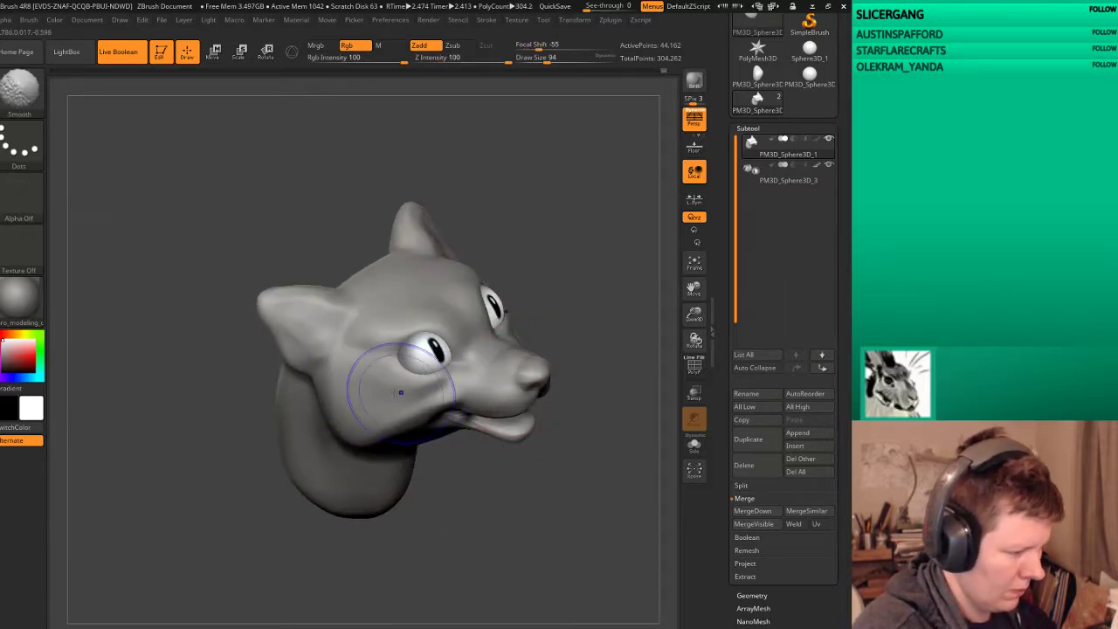
mouse_move(606, 312)
mouse_down()
mouse_move(640, 317)
mouse_move(612, 324)
mouse_up()
Step: Select ClayTubes, apply the zbro_clayset_s04 material, and rotate to check the neck and profile
key(b)
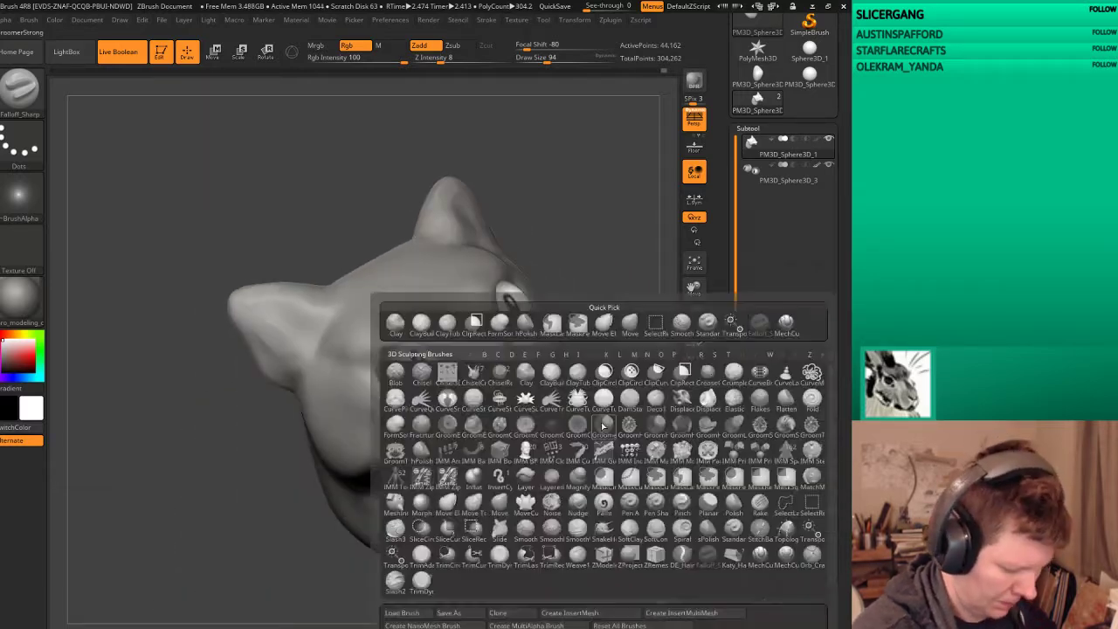
key(t)
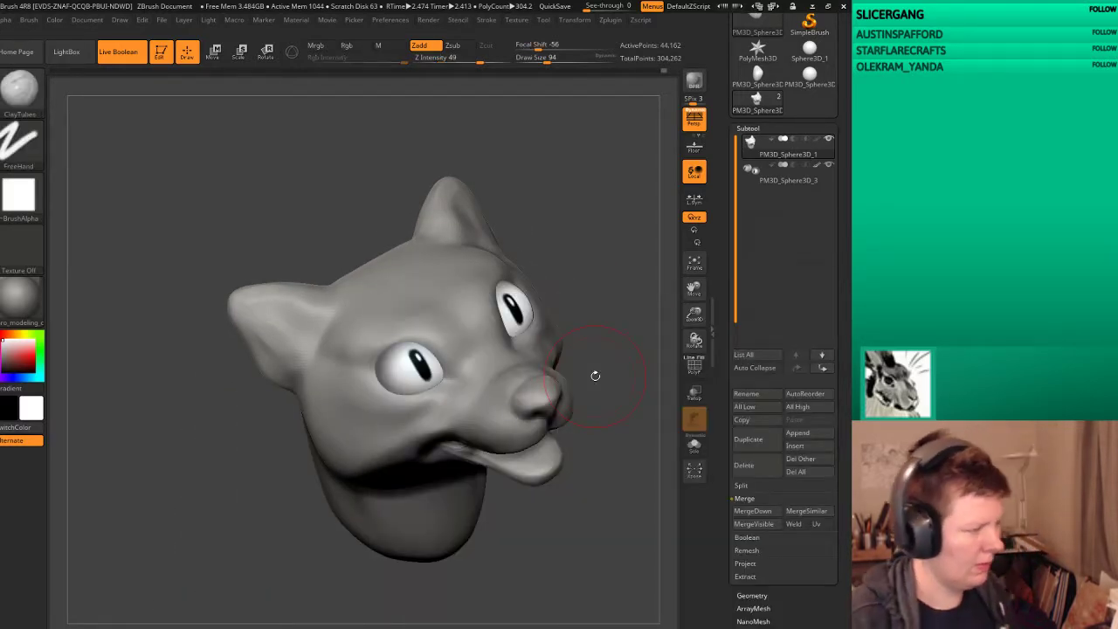
click(34, 302)
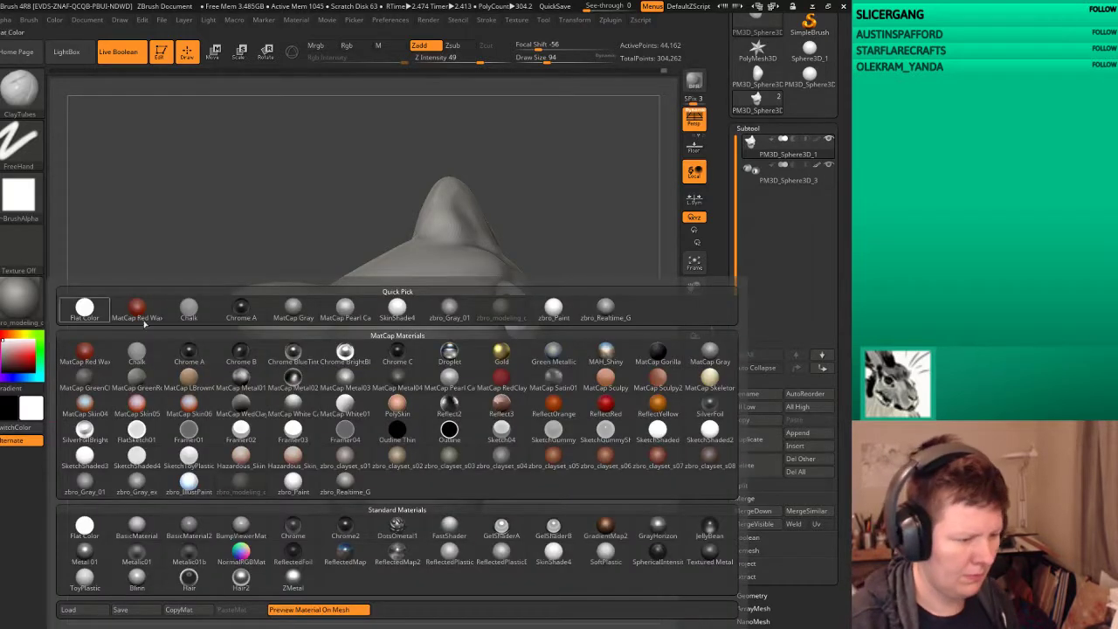
click(502, 463)
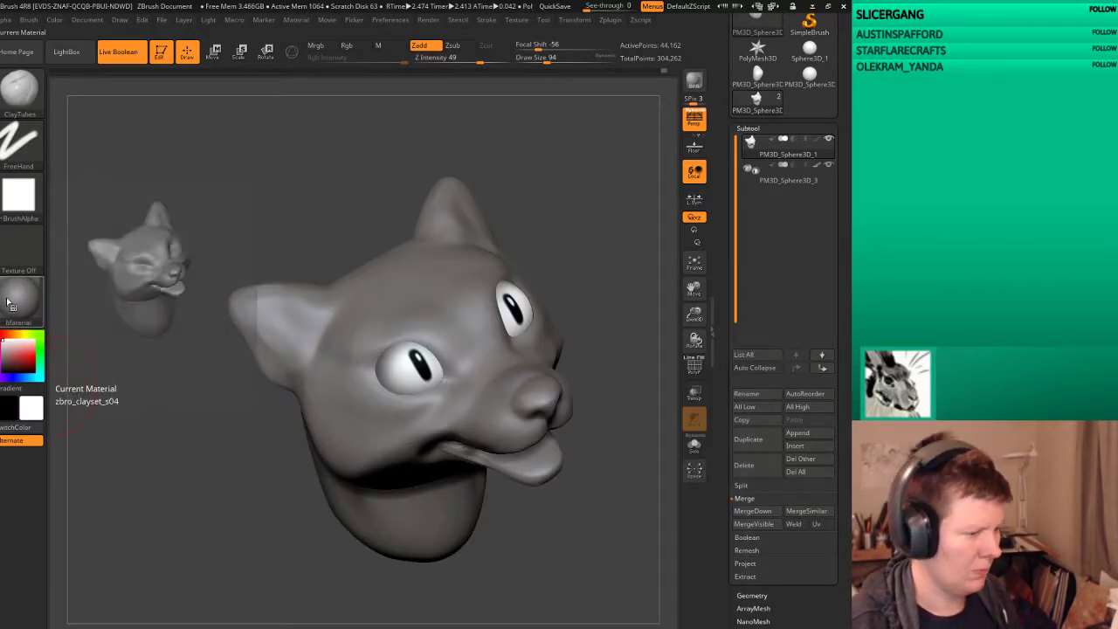
mouse_move(125, 512)
mouse_down()
mouse_move(125, 484)
mouse_move(163, 460)
mouse_up()
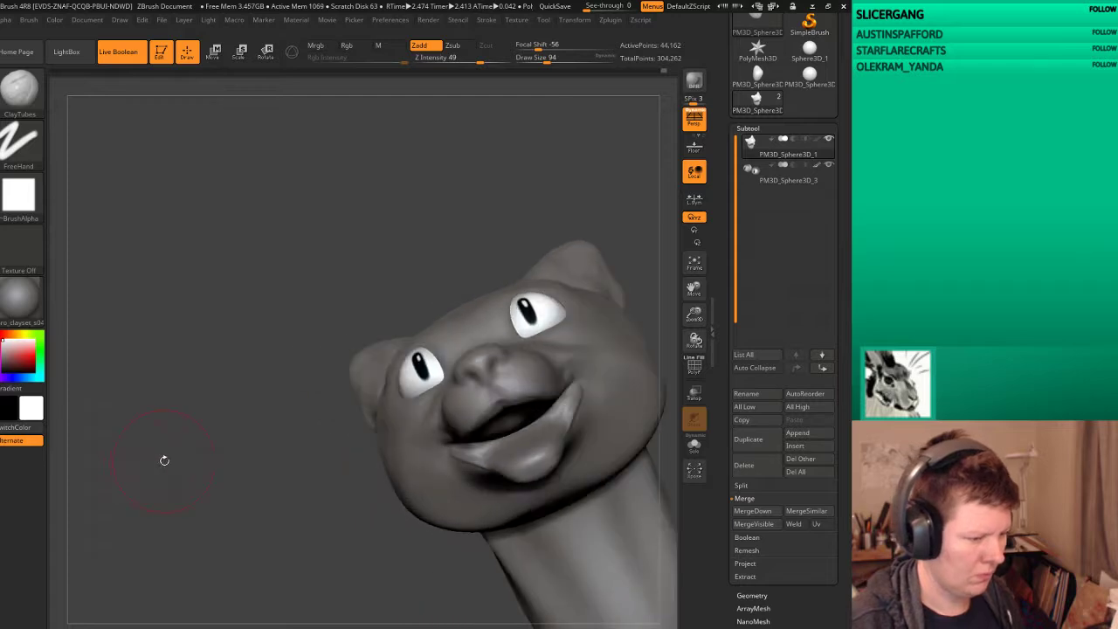
mouse_move(559, 550)
mouse_down()
mouse_move(587, 516)
mouse_move(554, 491)
mouse_move(541, 535)
mouse_move(594, 511)
mouse_move(537, 524)
mouse_up()
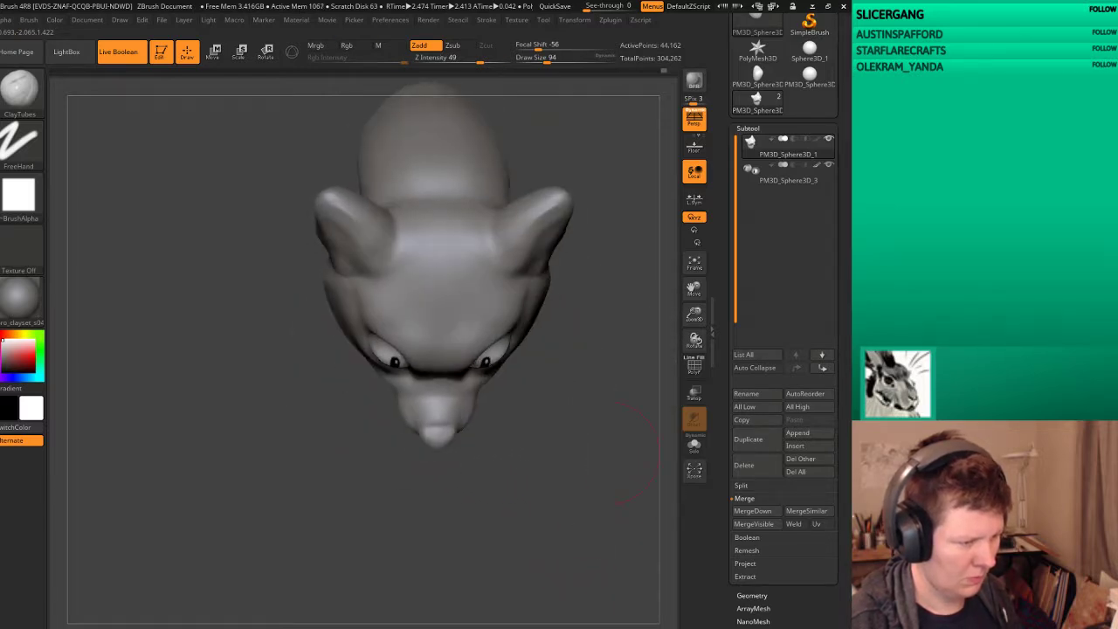
Step: Switch to the Move brush and enlarge it to draw size 150
key(b)
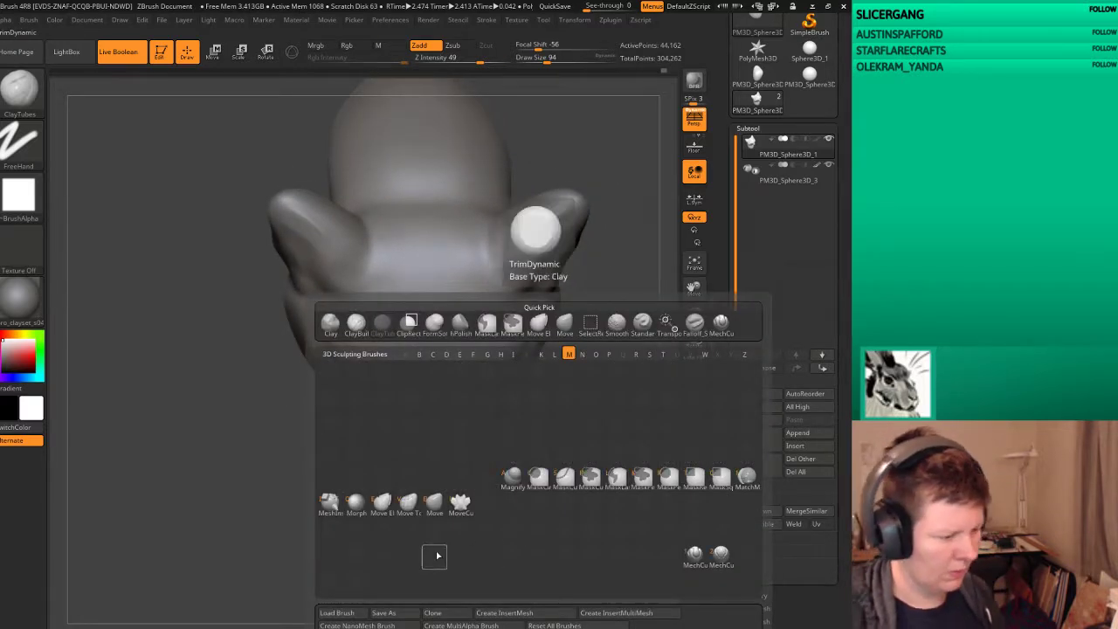
key(v)
key(bracketright)
key(bracketright)
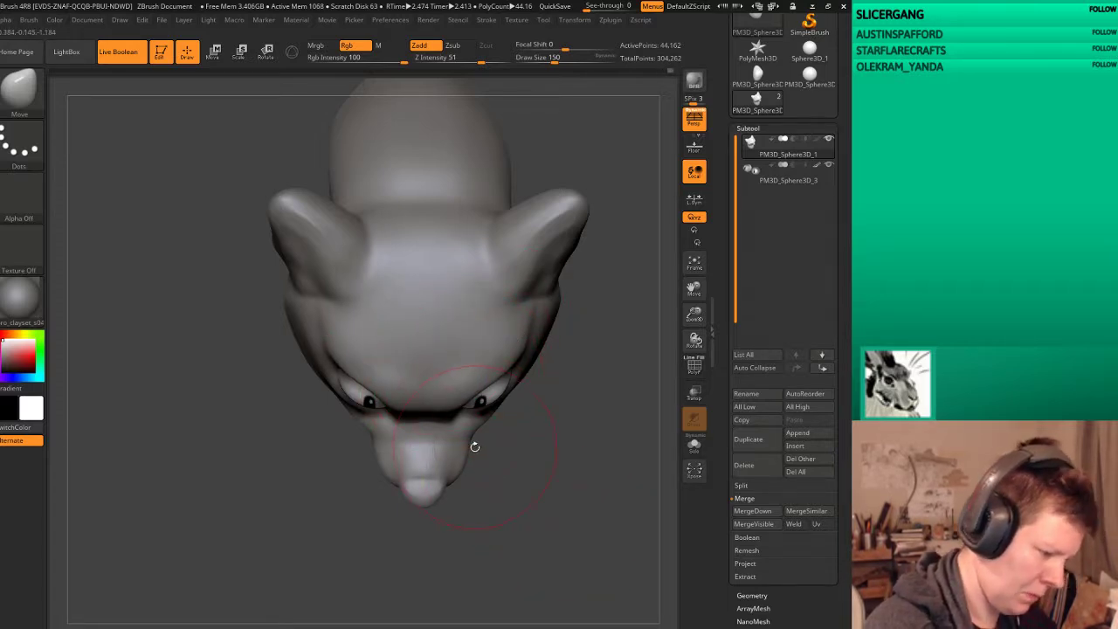
Step: Orbit the head to view under the chin, neck and tongue, then back to the front
mouse_move(533, 510)
mouse_down()
mouse_move(564, 235)
mouse_move(529, 284)
mouse_up()
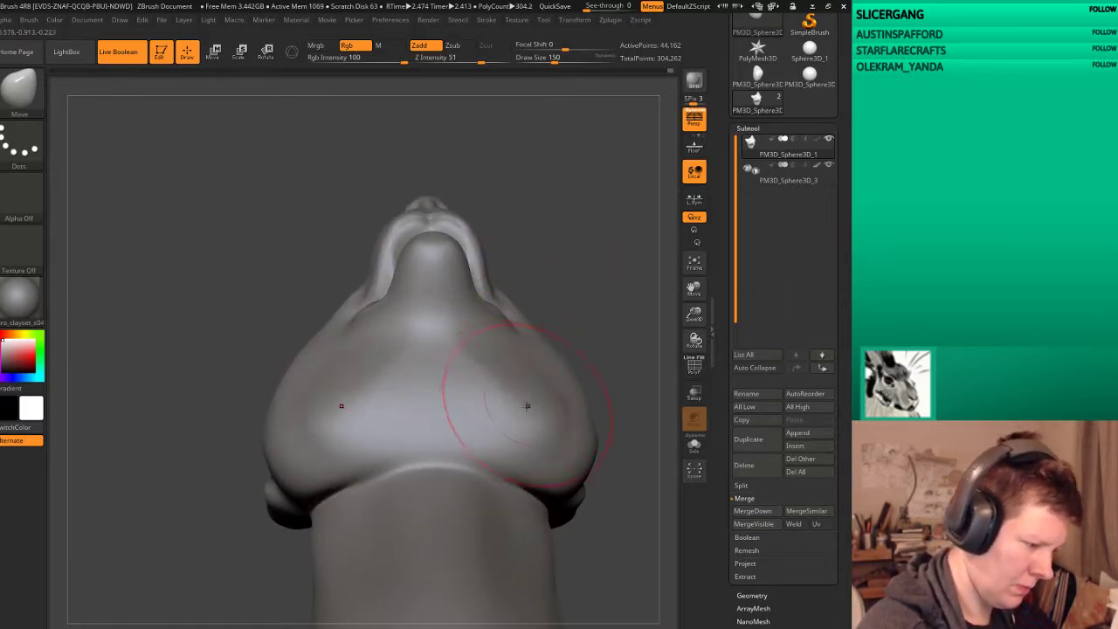
mouse_move(581, 425)
mouse_down()
mouse_move(631, 516)
mouse_move(606, 481)
mouse_move(575, 362)
mouse_up()
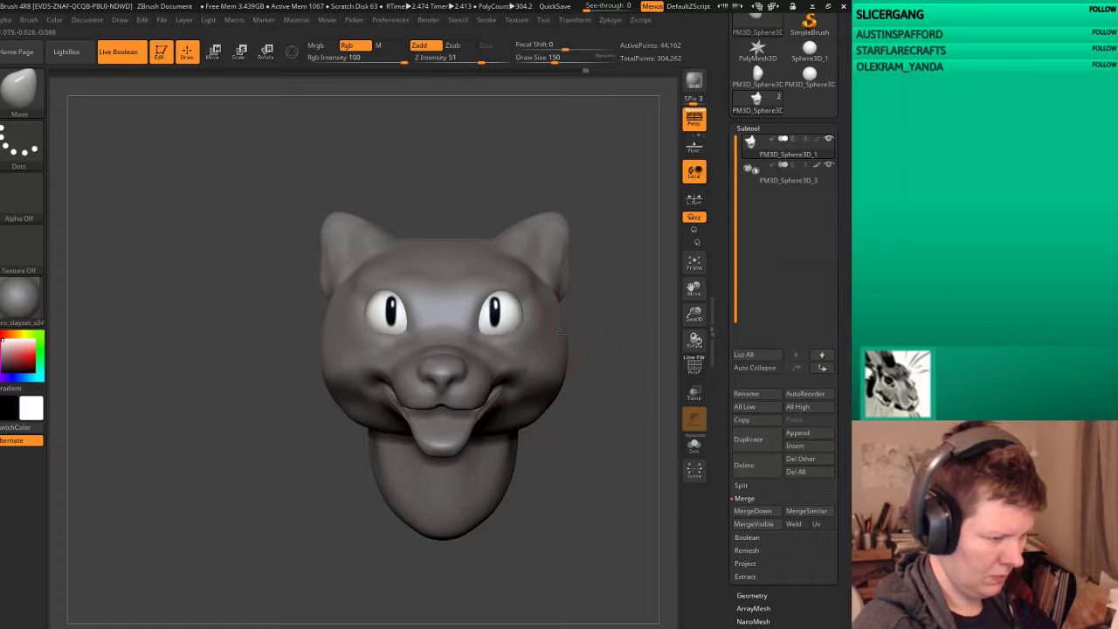
drag(414, 204, 362, 262)
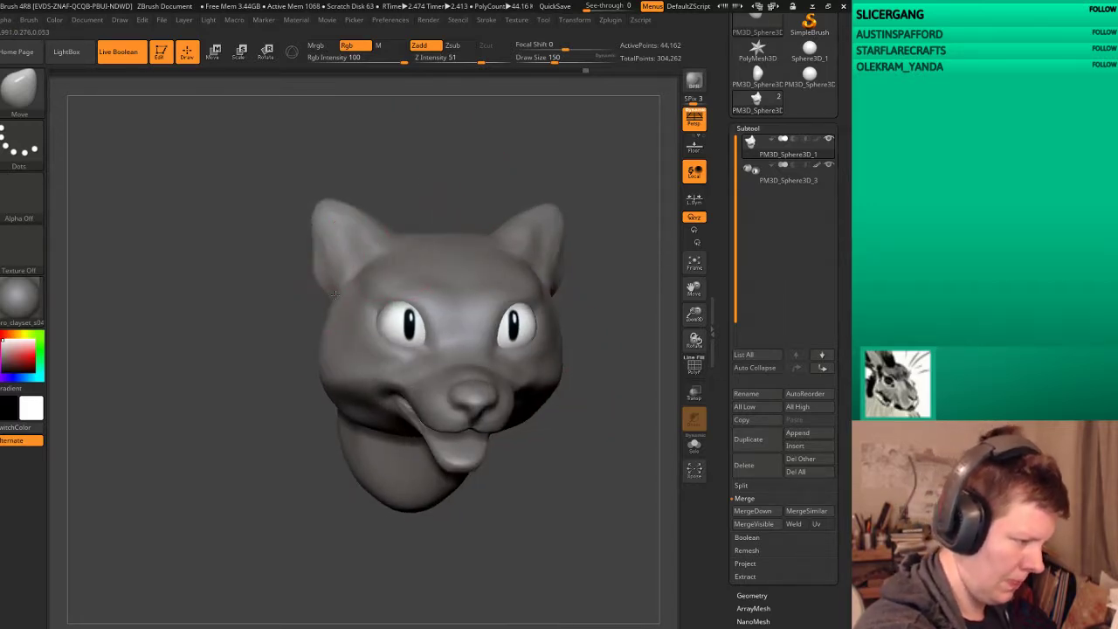
drag(476, 199, 367, 260)
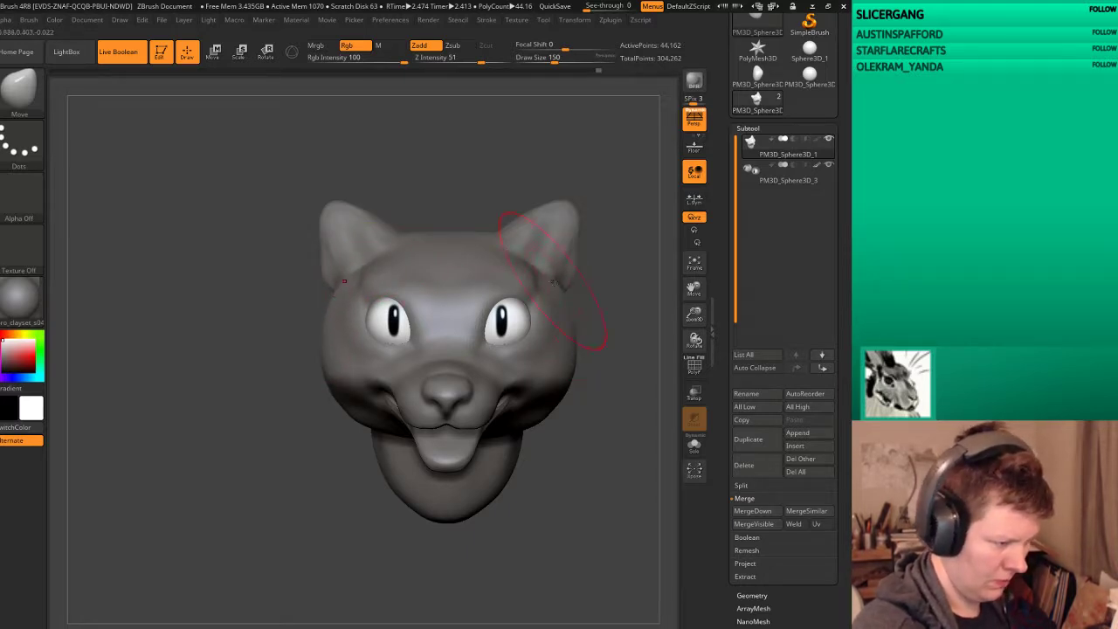
drag(612, 379, 633, 385)
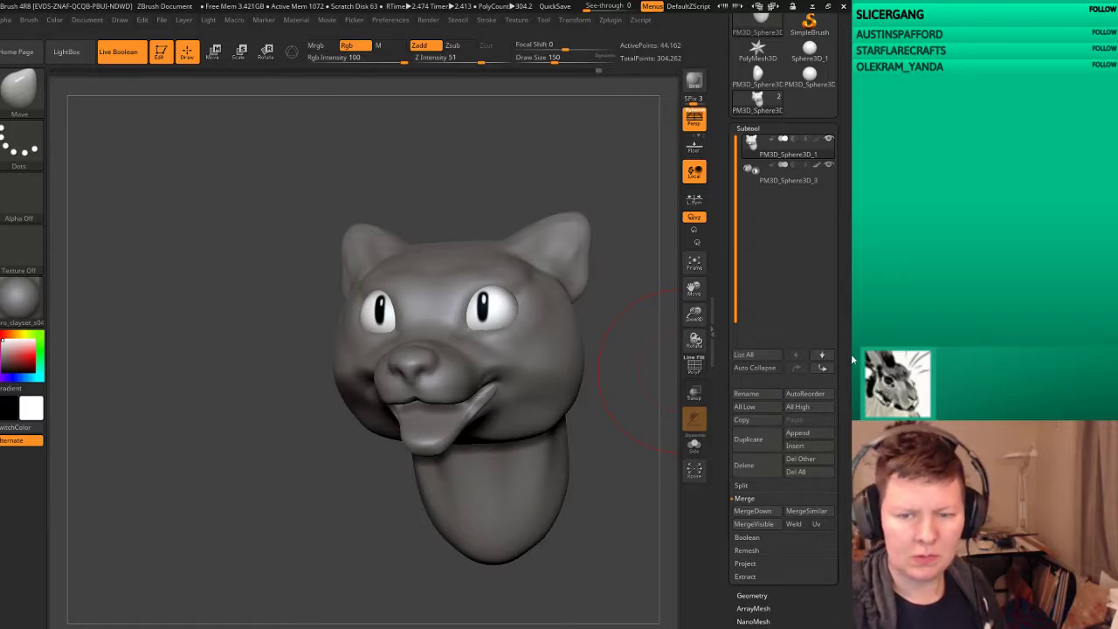
mouse_move(489, 572)
mouse_down()
mouse_move(548, 563)
mouse_move(499, 564)
mouse_up()
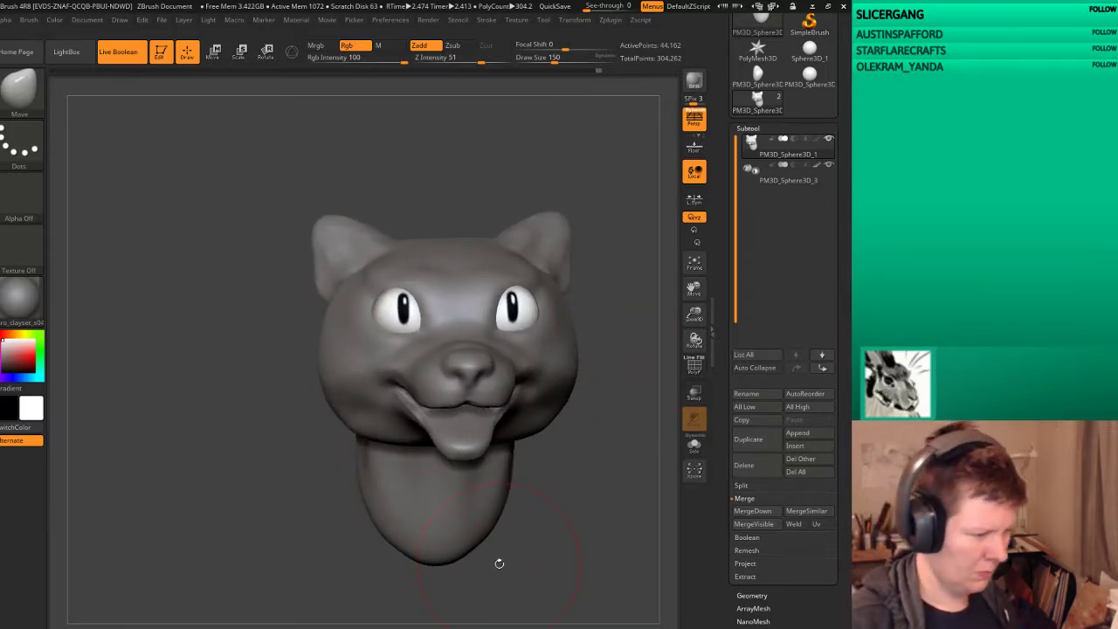
drag(630, 499, 611, 507)
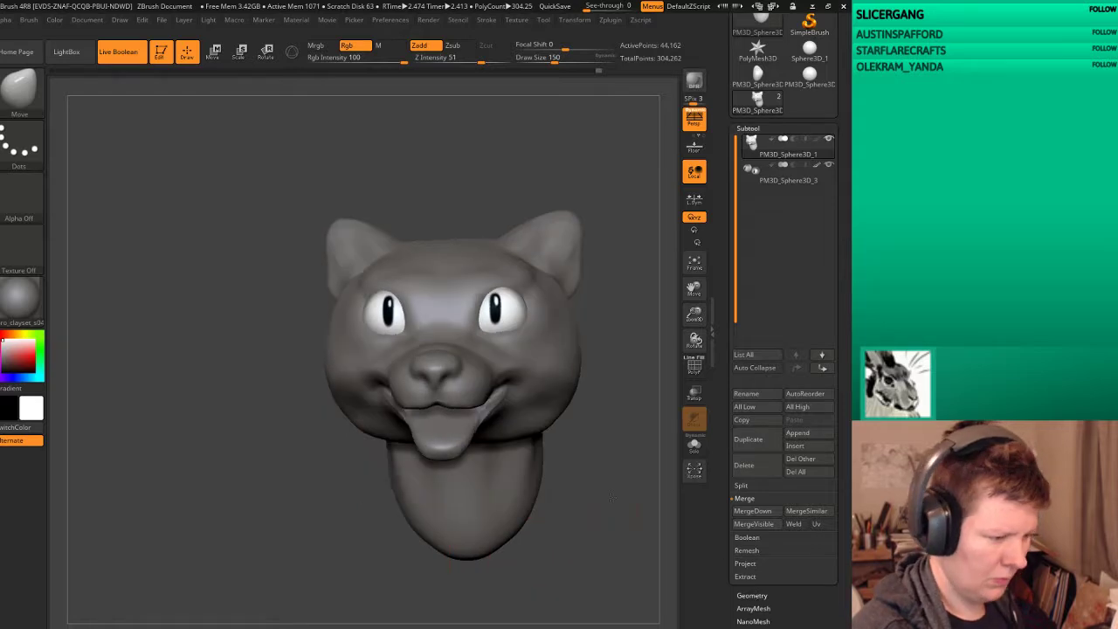
Step: Show the geometry settings and reshape both sides of the jaw symmetrically
click(753, 594)
drag(641, 321, 566, 366)
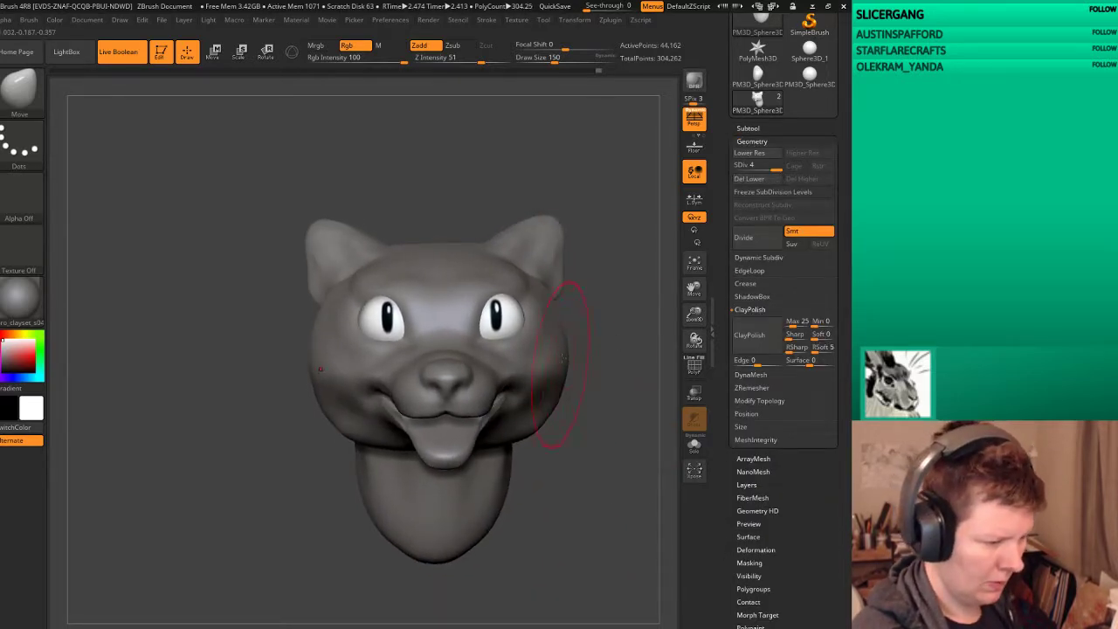
drag(539, 423, 528, 420)
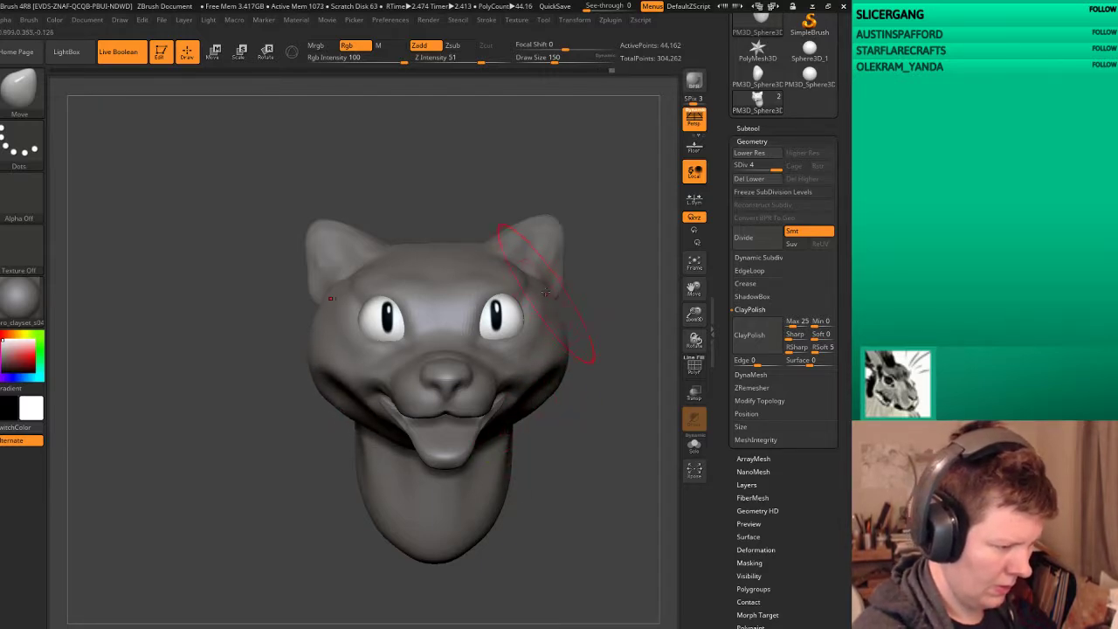
mouse_move(613, 328)
mouse_down()
mouse_move(632, 329)
mouse_move(553, 530)
mouse_move(415, 361)
mouse_up()
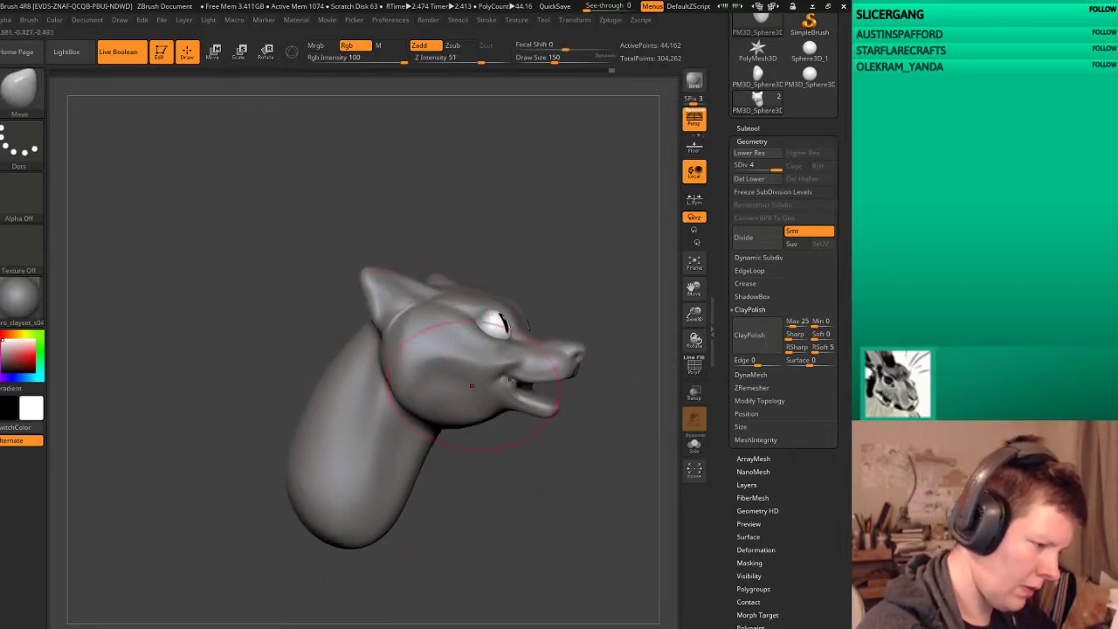
drag(537, 508, 542, 514)
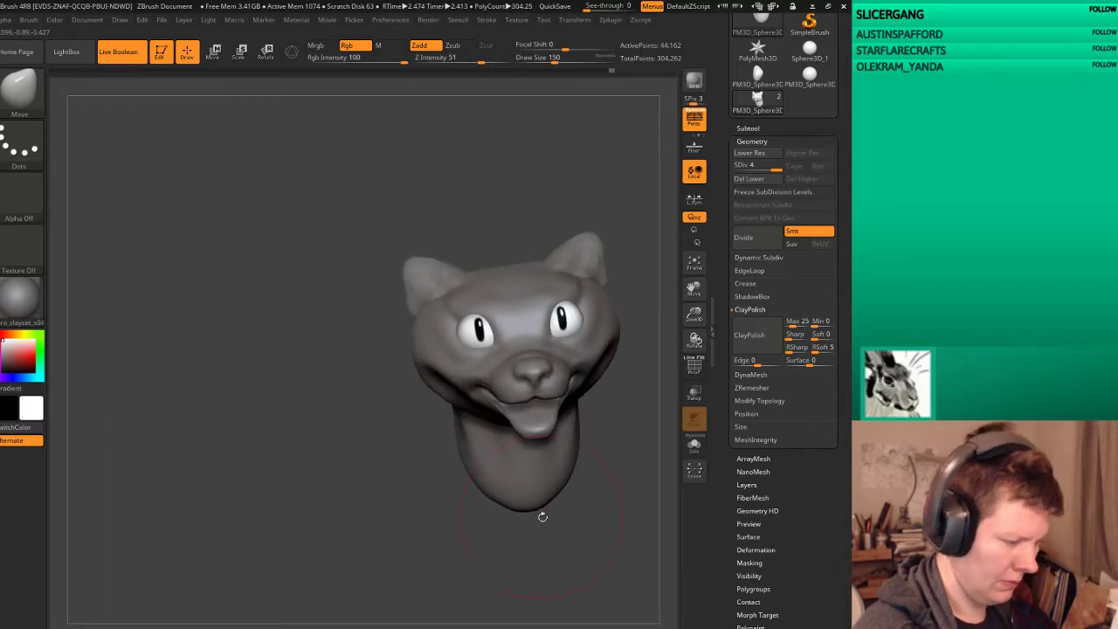
Step: Reshape both ears and both cheeks symmetrically, checking from side and front views
key(ctrl)
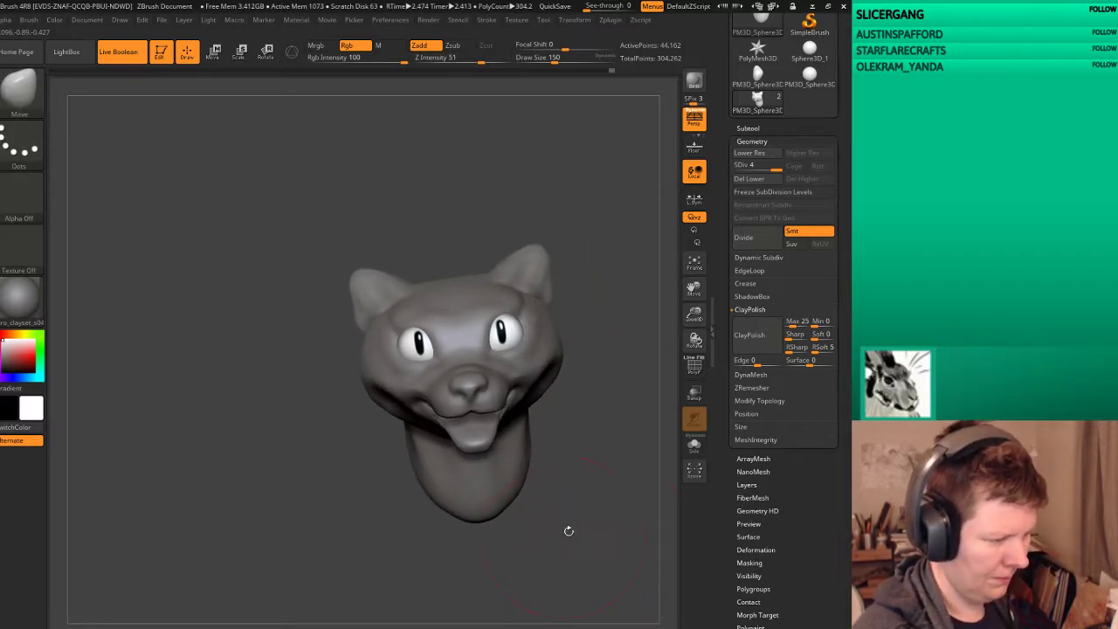
drag(569, 530, 568, 562)
mouse_move(390, 390)
mouse_down()
mouse_move(461, 383)
mouse_move(407, 450)
mouse_up()
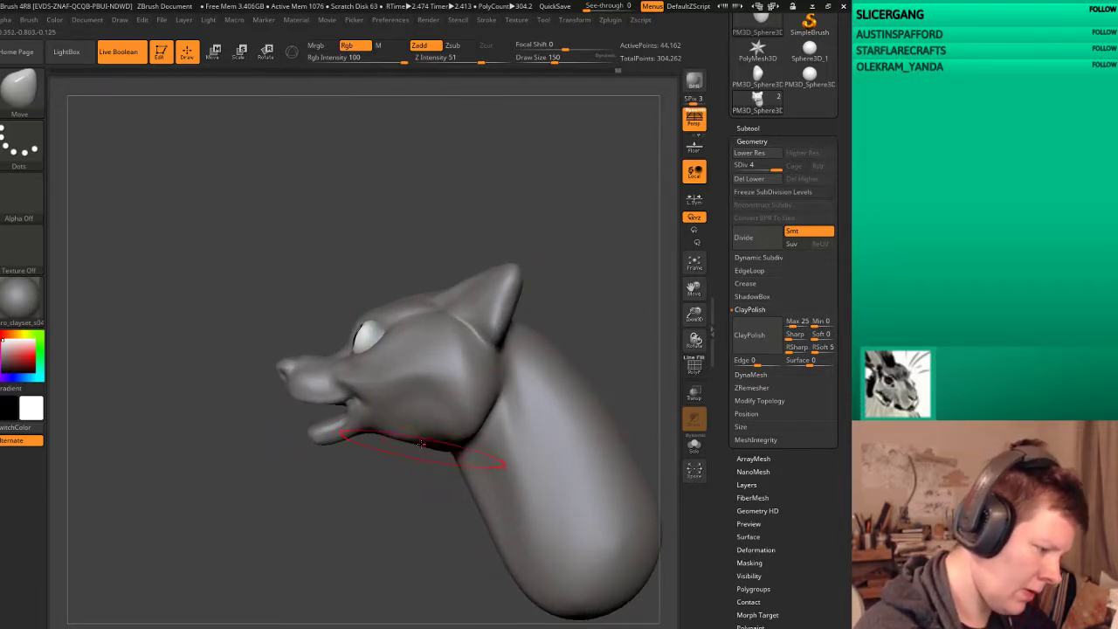
mouse_move(533, 350)
mouse_down()
mouse_move(612, 350)
mouse_move(609, 365)
mouse_up()
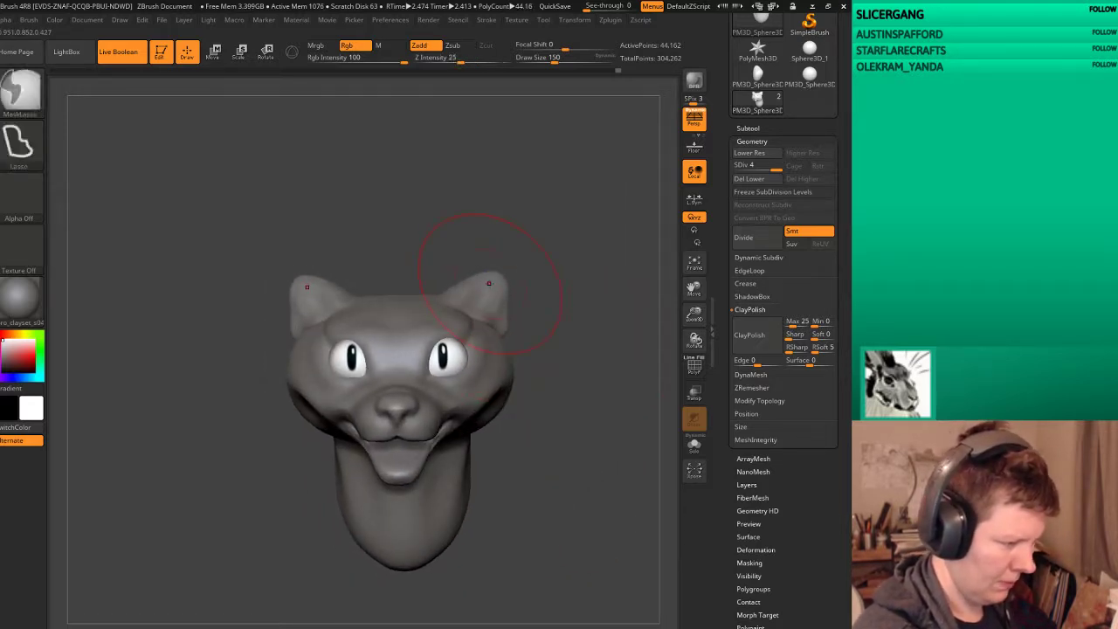
drag(498, 280, 498, 269)
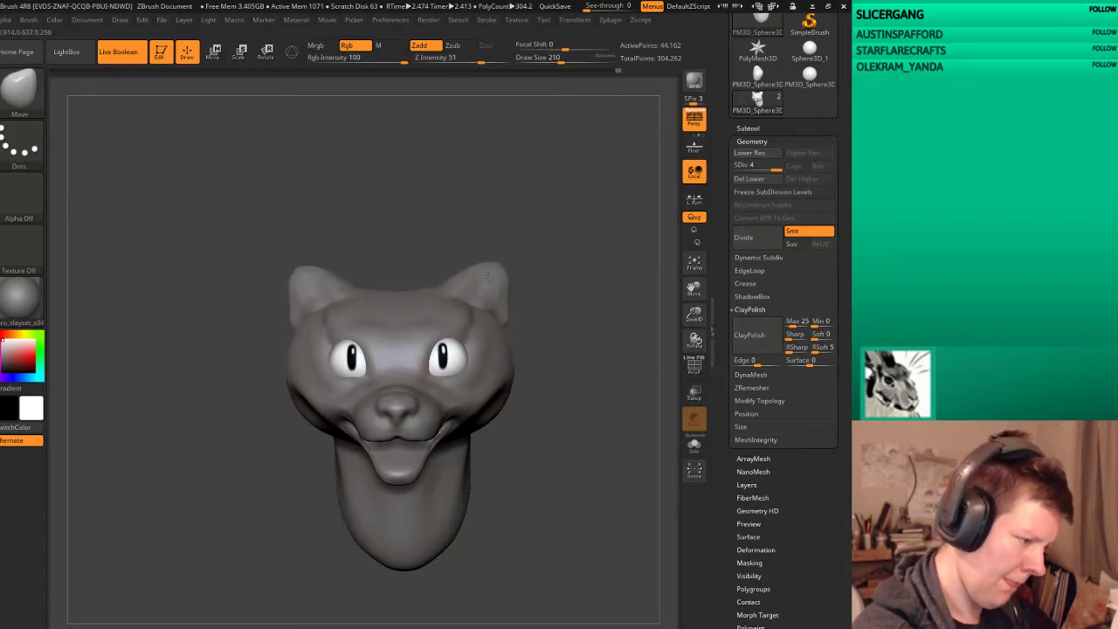
mouse_move(507, 349)
mouse_down()
mouse_move(495, 330)
mouse_move(542, 458)
mouse_move(586, 321)
mouse_move(630, 291)
mouse_move(556, 260)
mouse_move(569, 309)
mouse_move(559, 287)
mouse_up()
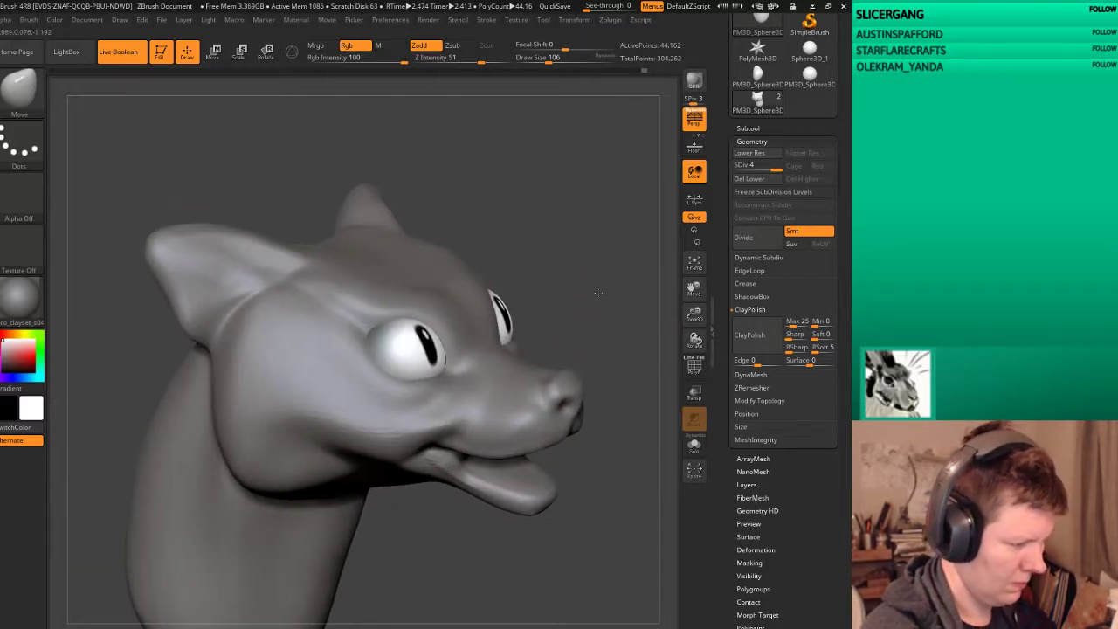
drag(579, 284, 569, 283)
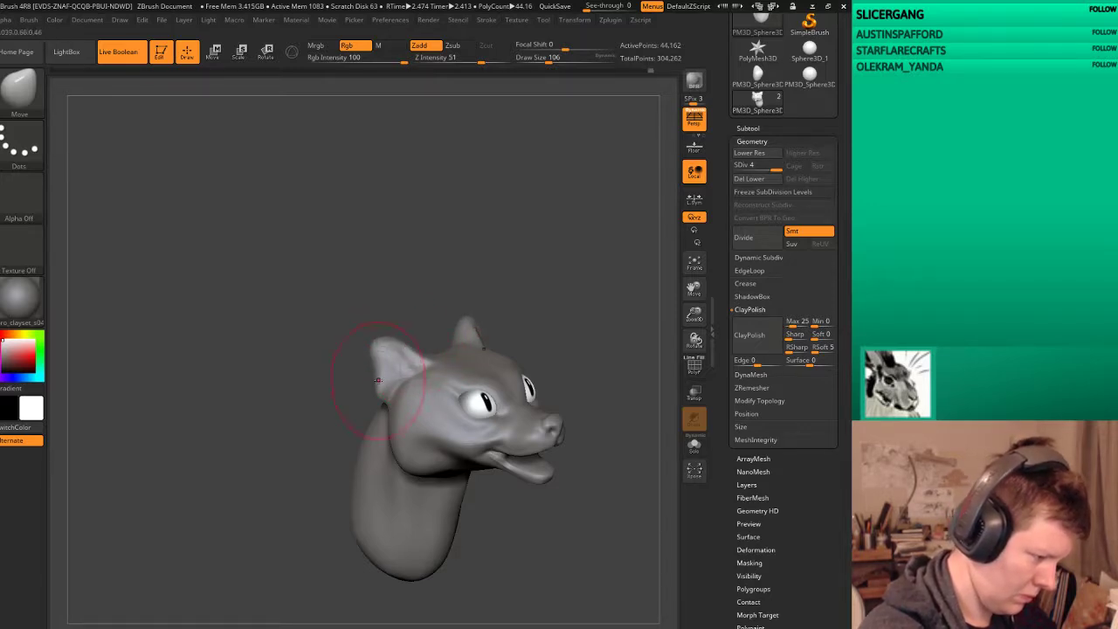
drag(505, 218, 446, 400)
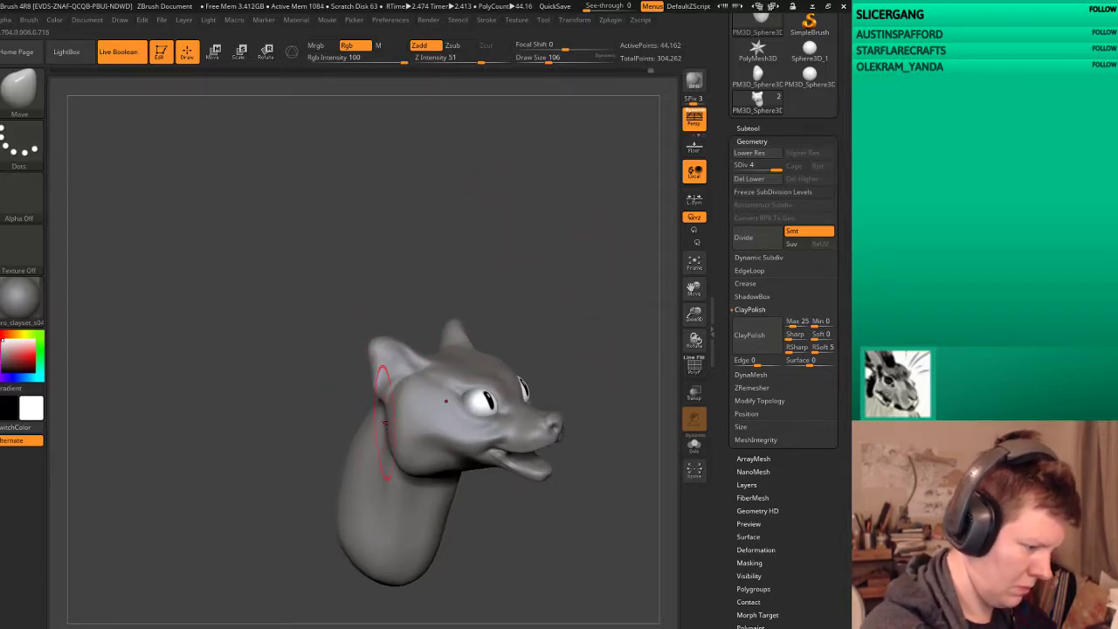
mouse_move(379, 341)
mouse_down()
mouse_move(619, 319)
mouse_move(634, 288)
mouse_move(580, 279)
mouse_up()
Step: Switch to the Clay brush and build up clay on the cheek and jaw
key(b)
key(c)
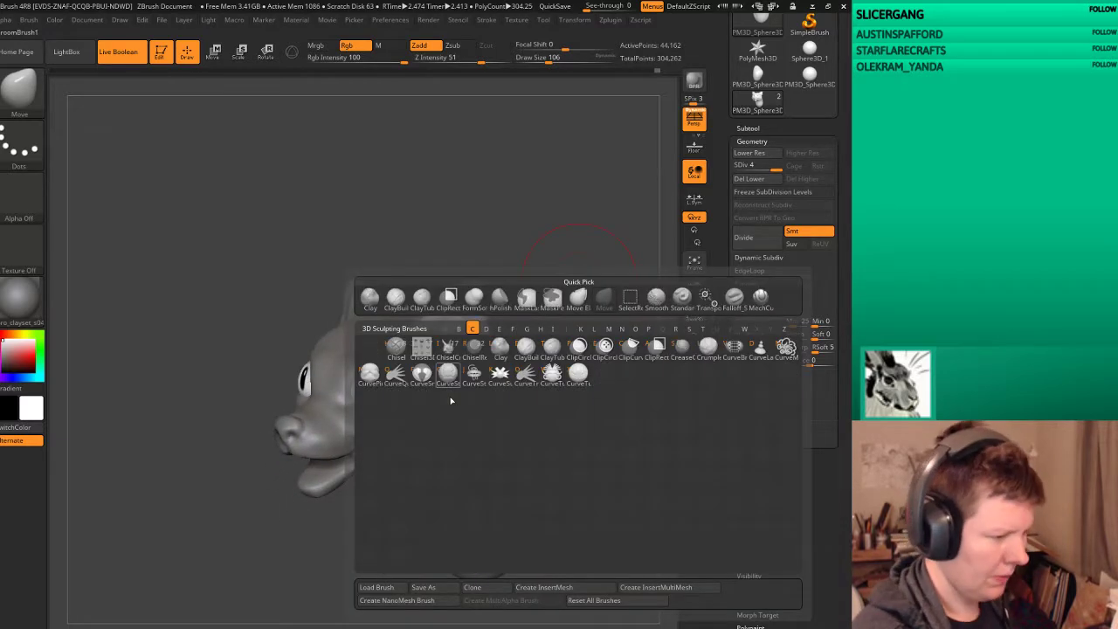
click(508, 357)
drag(582, 324, 524, 288)
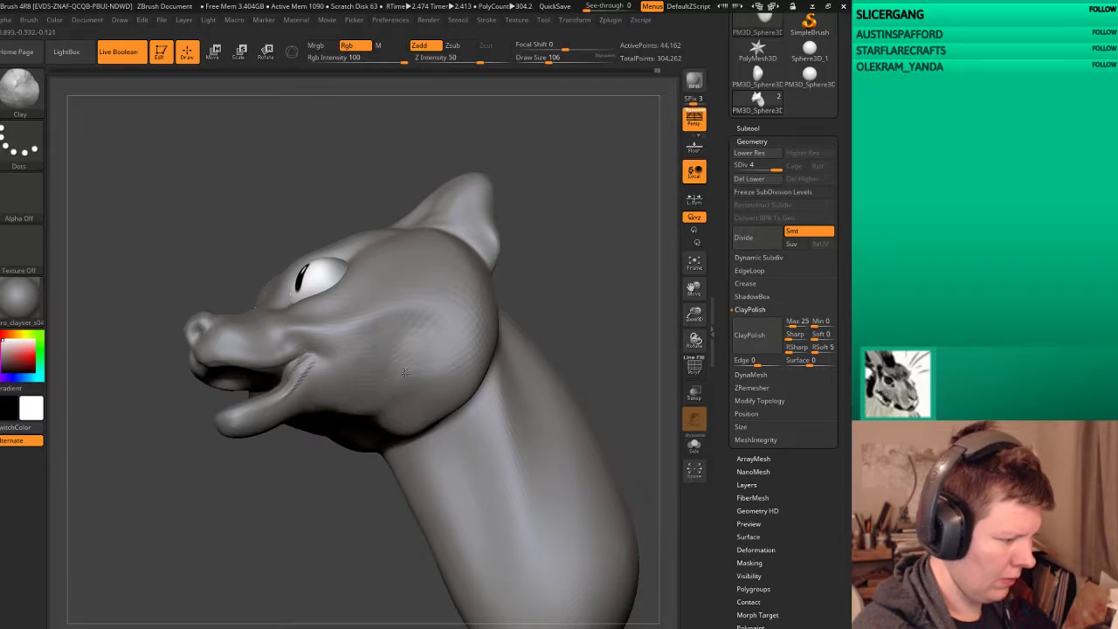
drag(569, 318, 407, 412)
mouse_move(343, 425)
mouse_down()
mouse_move(293, 433)
mouse_move(319, 424)
mouse_move(349, 471)
mouse_move(373, 454)
mouse_move(288, 484)
mouse_move(369, 372)
mouse_move(366, 505)
mouse_move(485, 397)
mouse_move(446, 441)
mouse_move(480, 410)
mouse_move(476, 472)
mouse_move(494, 433)
mouse_up()
Step: Smooth the rough patches on the cheek so it blends into the neck
drag(606, 341, 536, 354)
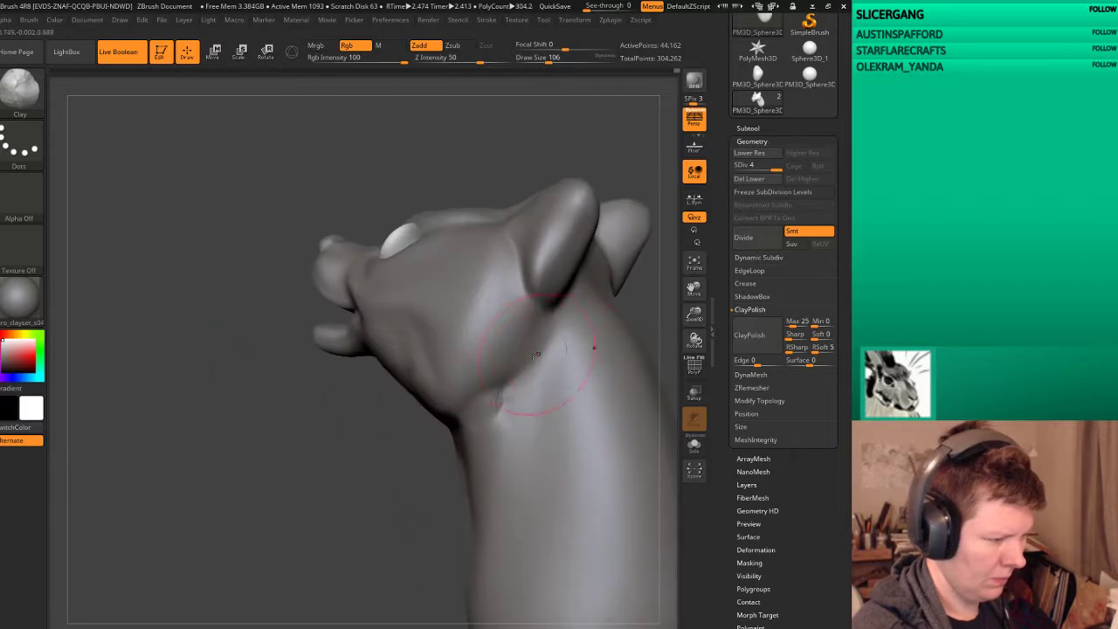
drag(417, 527, 419, 519)
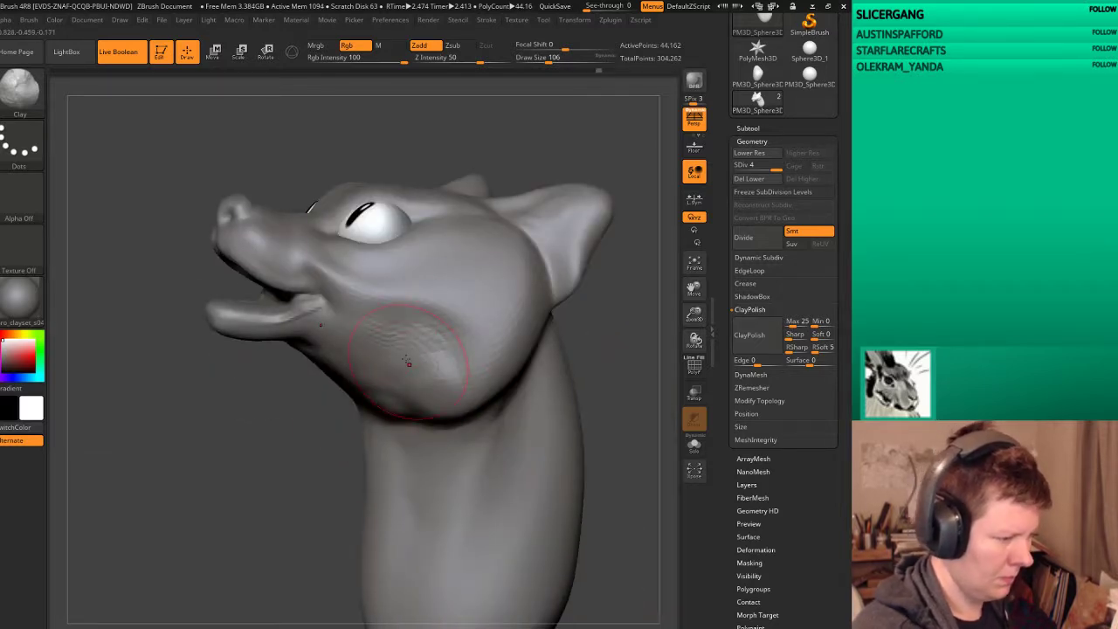
mouse_move(407, 362)
shift+mouse_down()
mouse_move(411, 300)
mouse_move(380, 412)
shift+mouse_up()
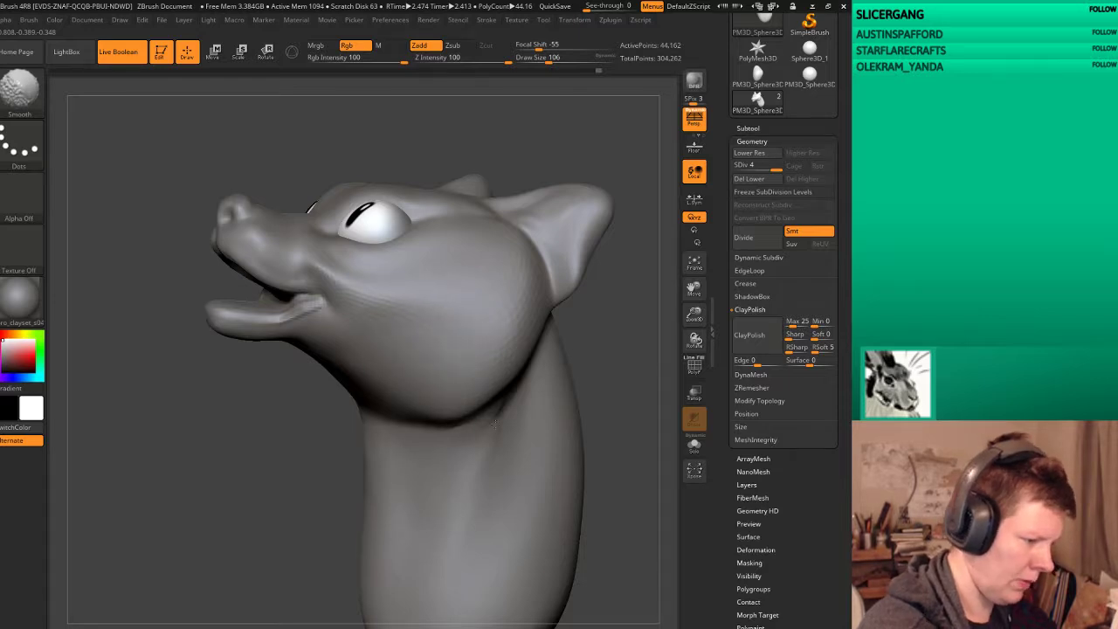
drag(618, 411, 384, 280)
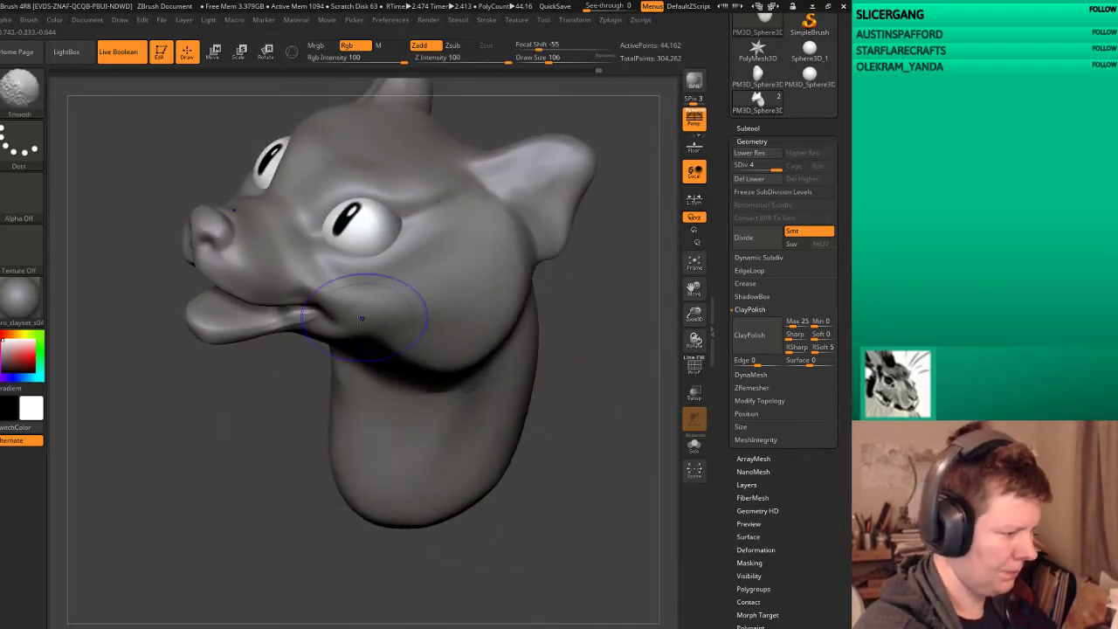
mouse_move(274, 517)
mouse_down()
mouse_move(475, 394)
mouse_move(568, 393)
mouse_move(574, 443)
mouse_move(524, 428)
mouse_up()
key(shift)
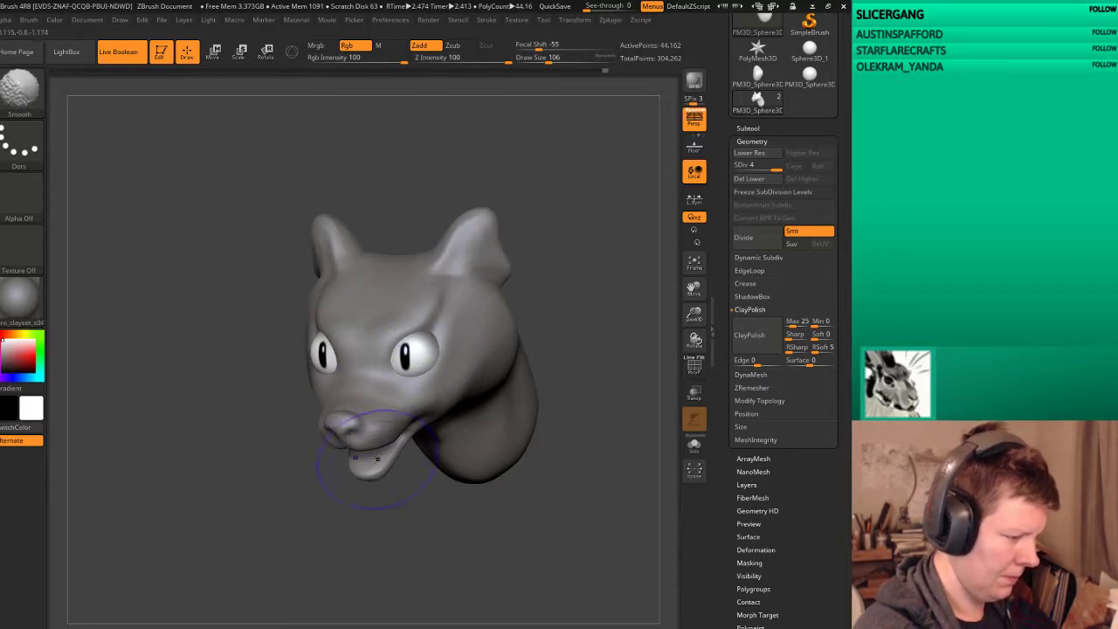
shift+drag(559, 367, 585, 329)
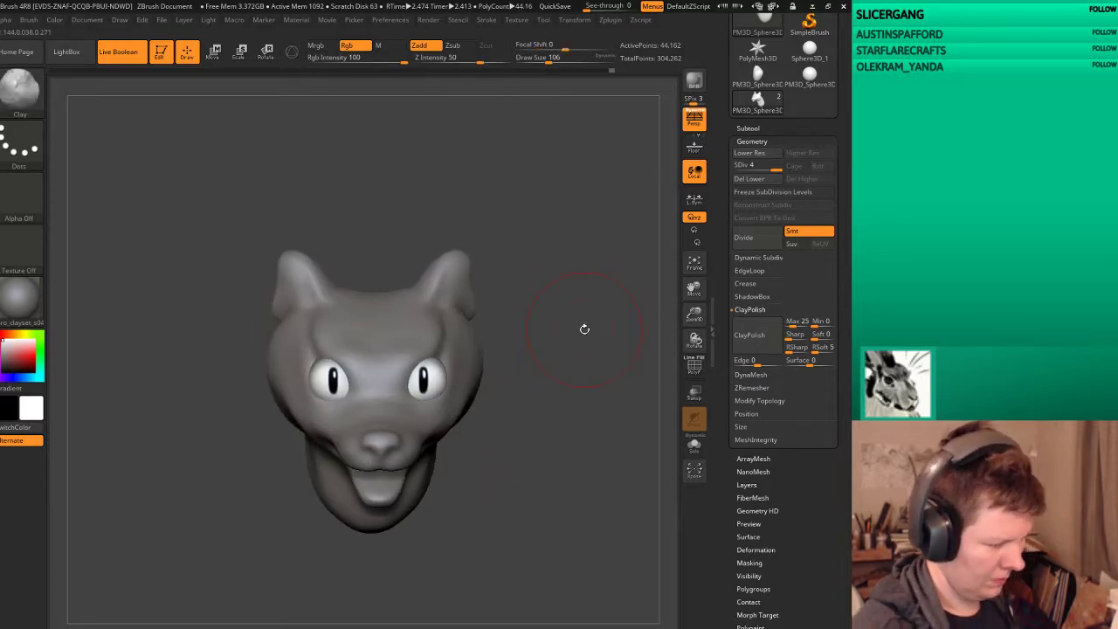
Step: Switch to the Move brush and enlarge it to draw size 226
key(b)
key(m)
key(v)
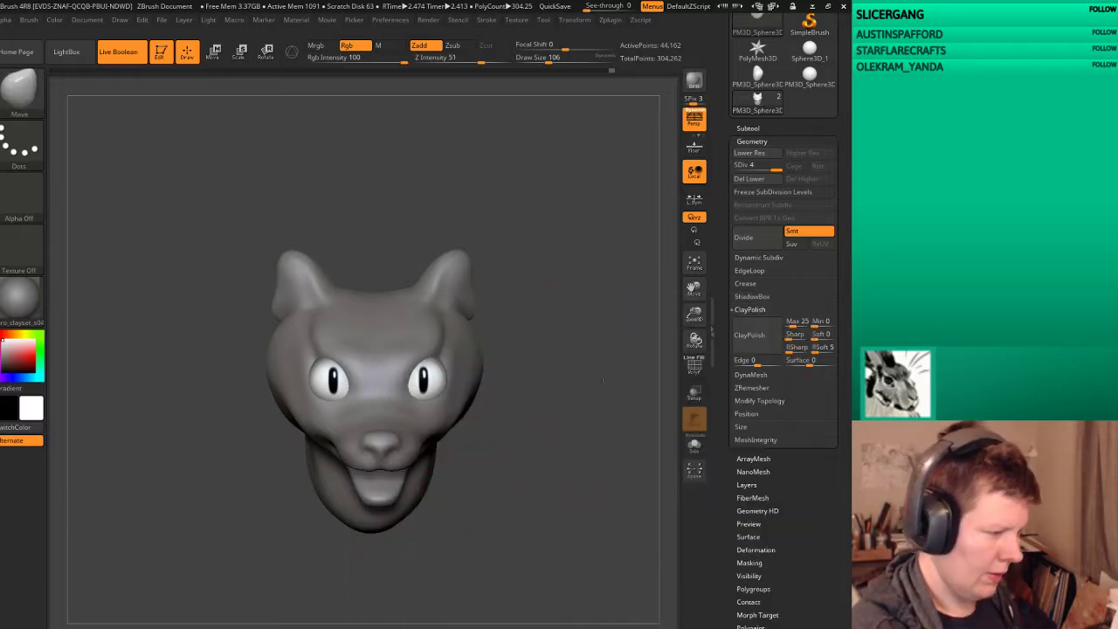
mouse_move(585, 329)
mouse_down()
mouse_move(594, 359)
mouse_move(573, 353)
mouse_move(498, 519)
mouse_move(425, 570)
mouse_move(594, 336)
mouse_up()
drag(633, 254, 575, 218)
key(bracketright)
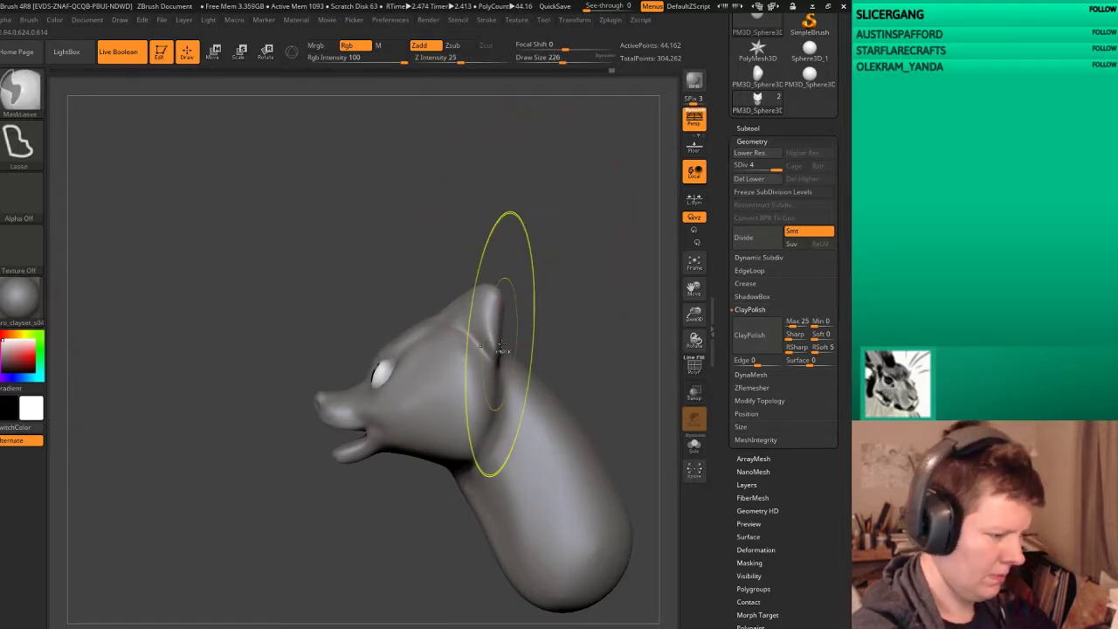
drag(507, 233, 533, 262)
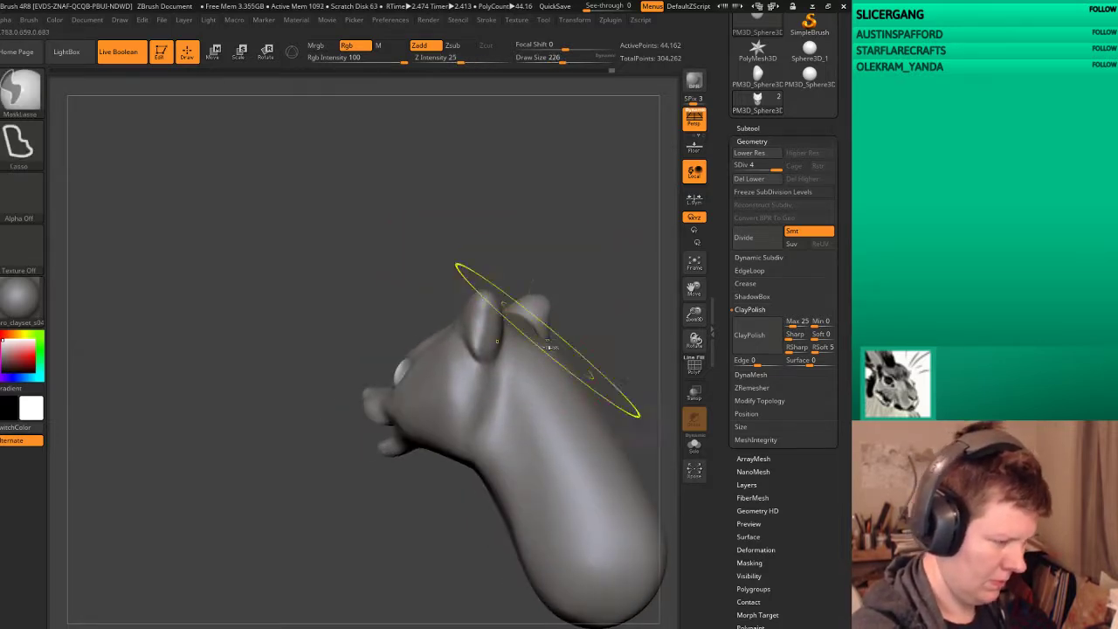
Step: Shrink the Move brush to draw size 106 while viewing the ears from above
mouse_move(594, 288)
mouse_down()
mouse_move(630, 301)
mouse_move(571, 273)
mouse_move(465, 323)
mouse_up()
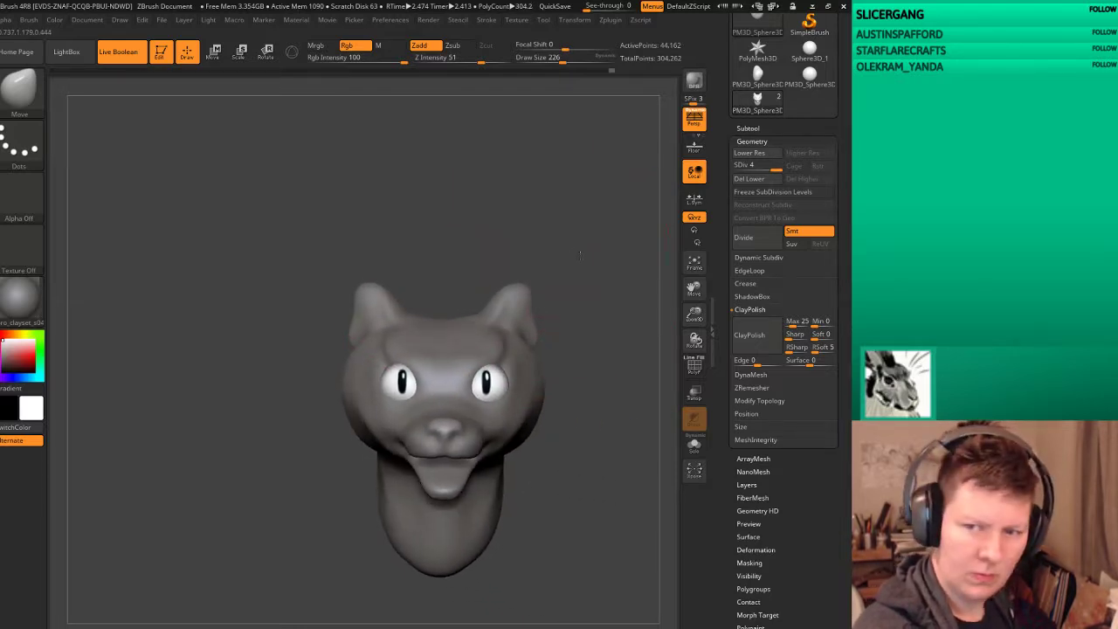
mouse_move(555, 254)
mouse_down()
mouse_move(586, 250)
mouse_move(541, 278)
mouse_move(529, 300)
mouse_move(564, 291)
mouse_move(535, 302)
mouse_up()
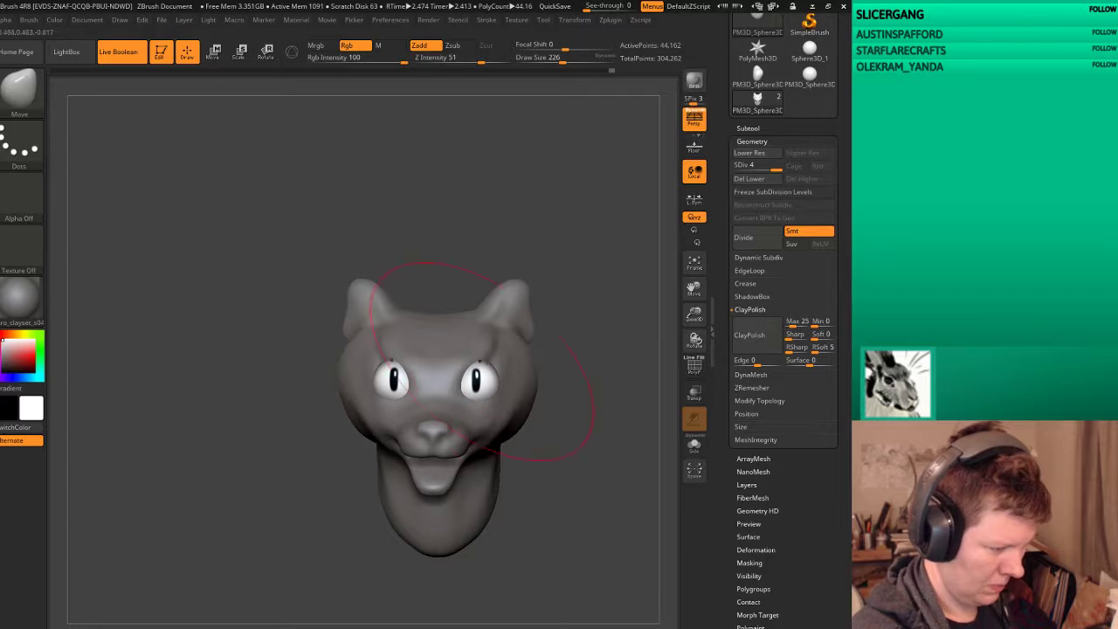
drag(569, 299, 545, 284)
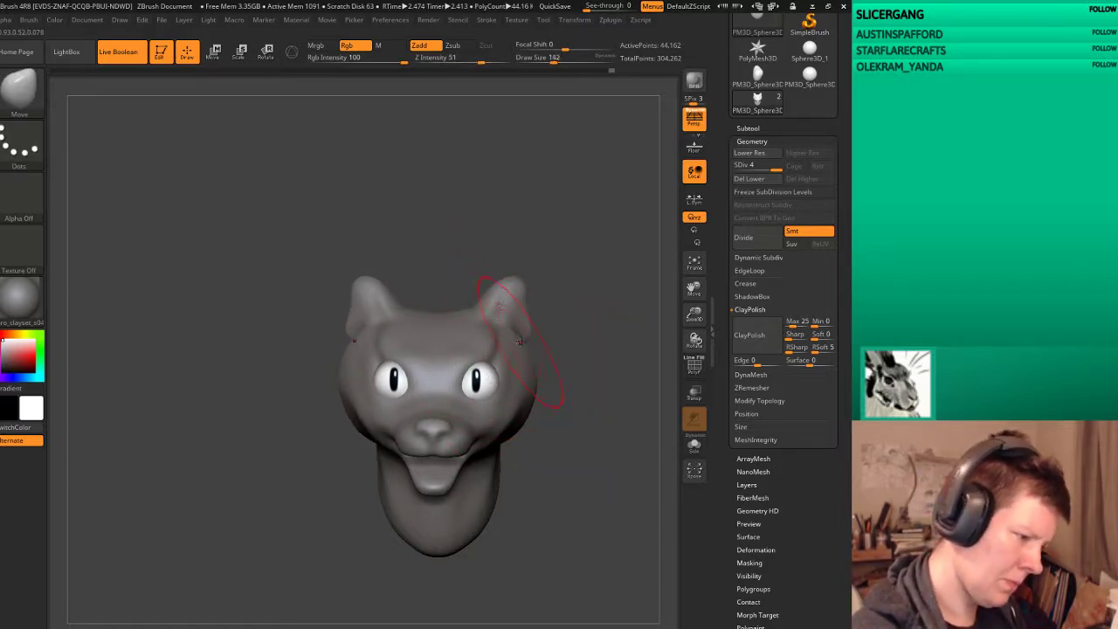
key(bracketleft)
key(bracketleft)
drag(550, 278, 525, 310)
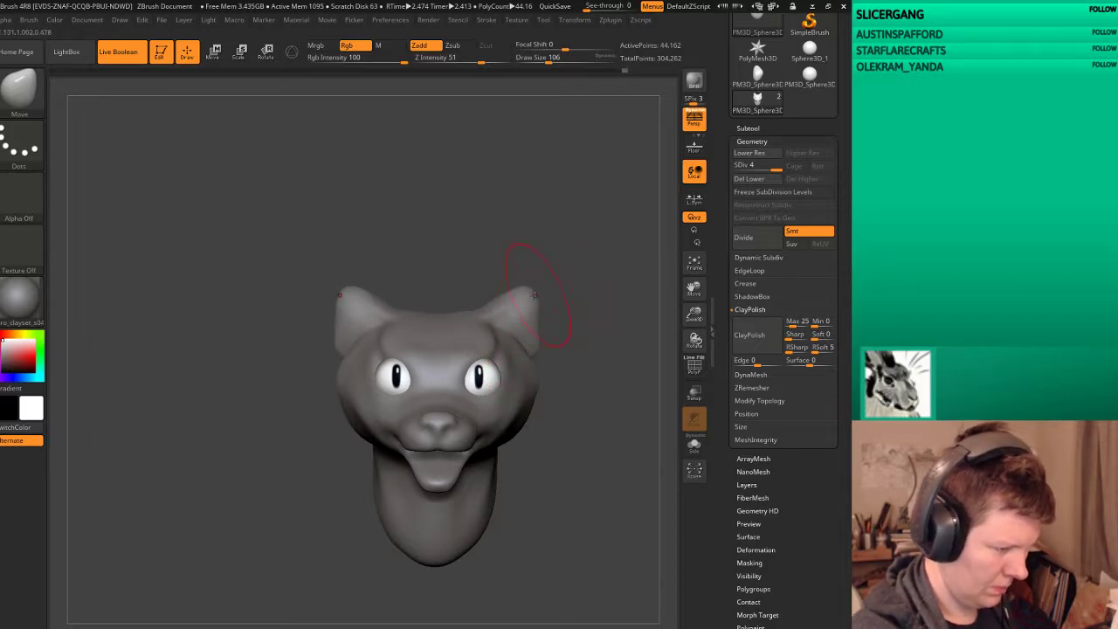
mouse_move(592, 334)
mouse_down()
mouse_move(532, 404)
mouse_move(572, 443)
mouse_move(563, 528)
mouse_move(598, 355)
mouse_move(471, 382)
mouse_move(624, 387)
mouse_move(599, 449)
mouse_move(559, 485)
mouse_move(556, 515)
mouse_move(502, 532)
mouse_move(464, 417)
mouse_up()
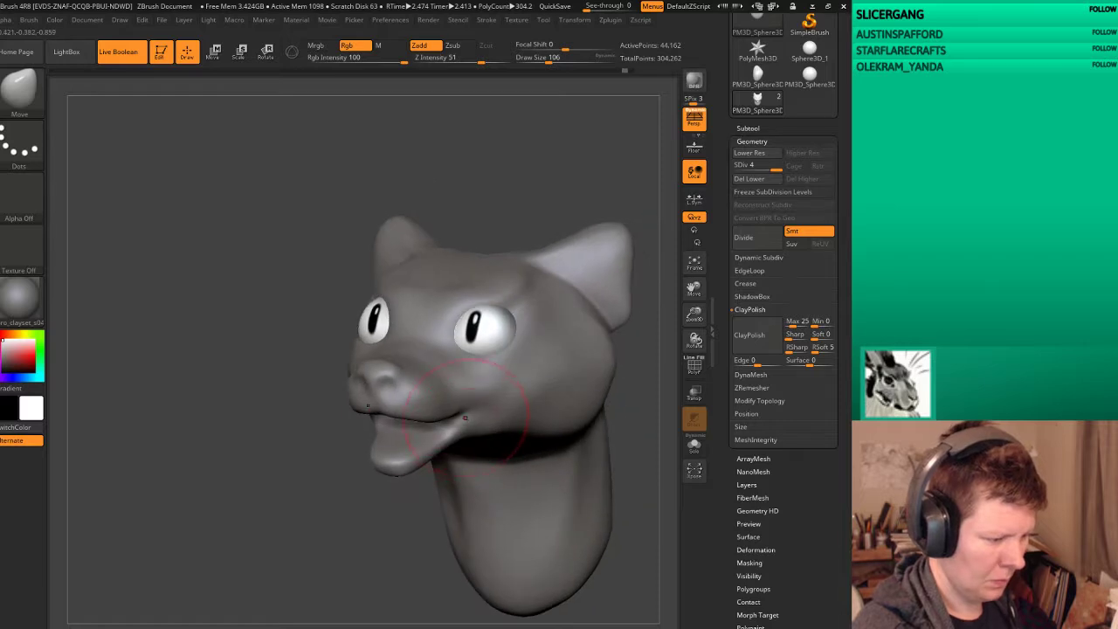
Step: Reshape both sides of the dog's chin with the Move brush
mouse_move(424, 537)
mouse_down()
mouse_move(469, 425)
mouse_move(591, 383)
mouse_up()
mouse_move(513, 397)
mouse_down()
mouse_move(494, 405)
mouse_move(634, 377)
mouse_move(616, 293)
mouse_move(539, 307)
mouse_up()
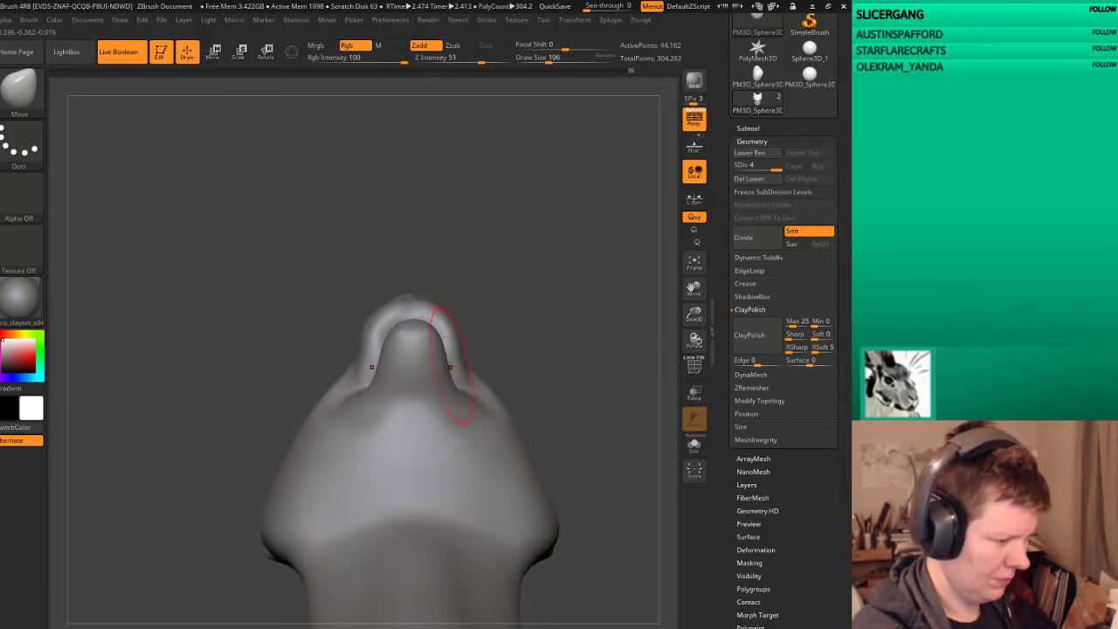
drag(459, 358, 437, 334)
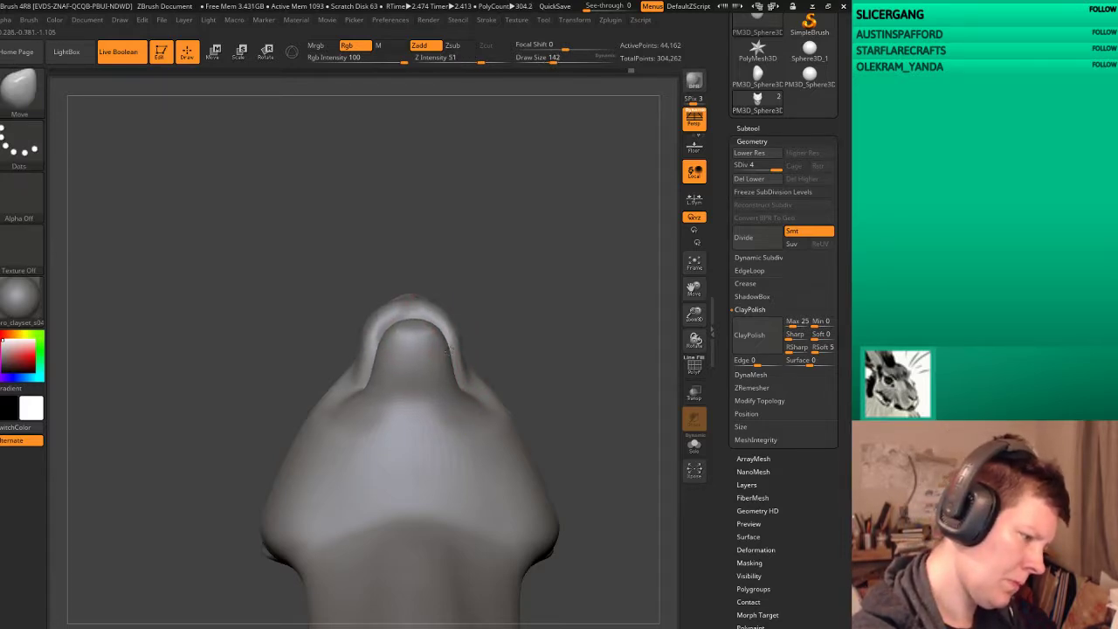
drag(459, 349, 458, 341)
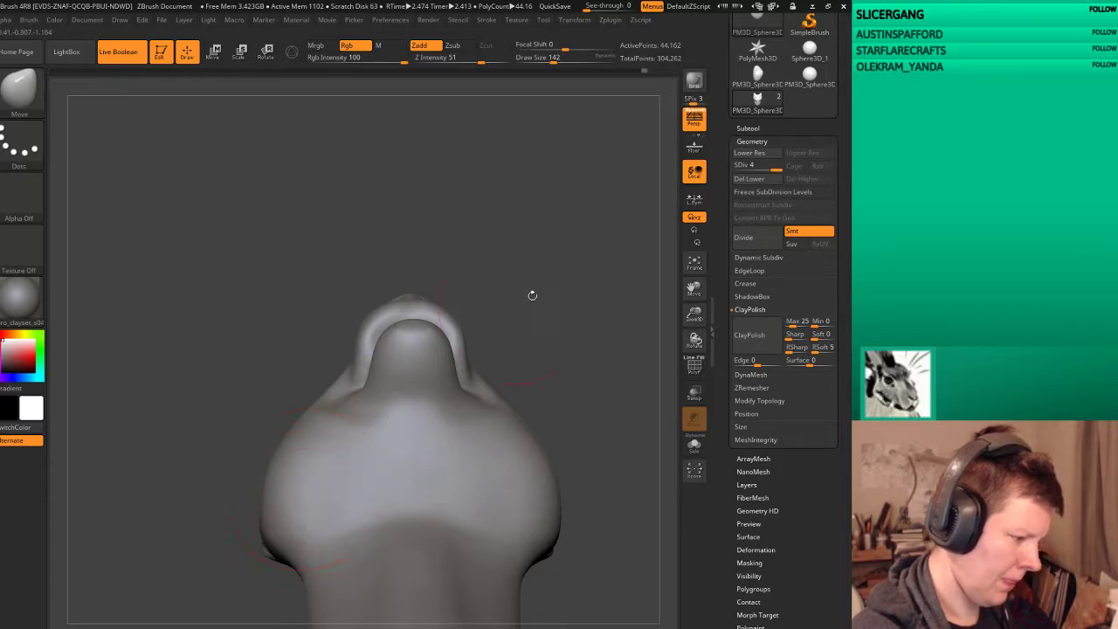
Step: Move-reshape the ears on both sides and the cheek above each eye
mouse_move(529, 295)
mouse_down()
mouse_move(627, 469)
mouse_move(512, 421)
mouse_up()
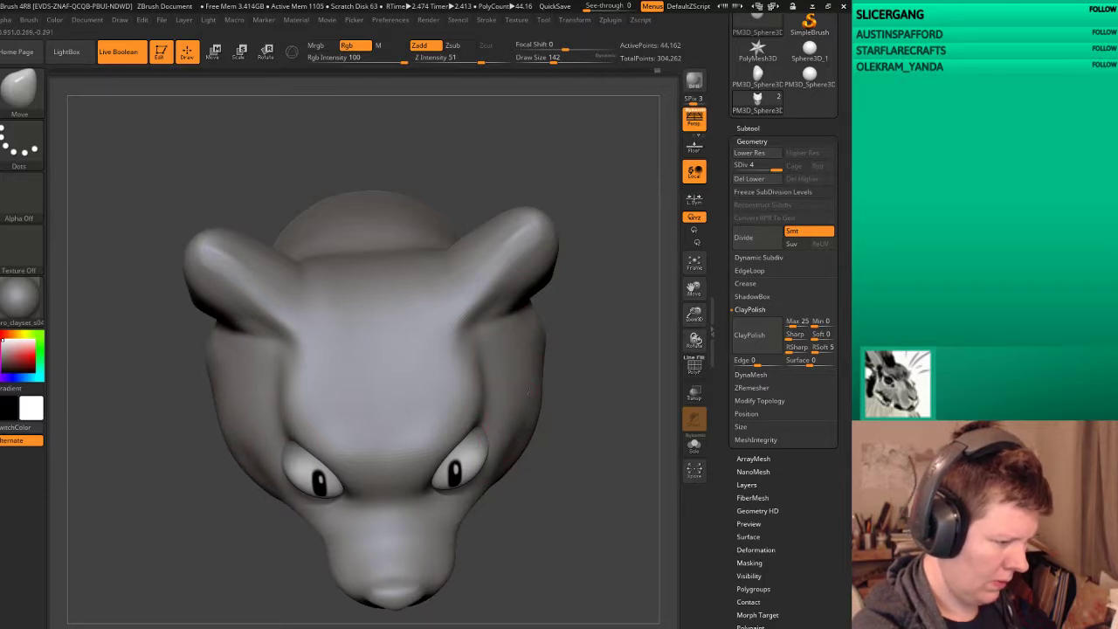
mouse_move(548, 446)
mouse_down()
mouse_move(594, 442)
mouse_move(603, 424)
mouse_move(504, 262)
mouse_up()
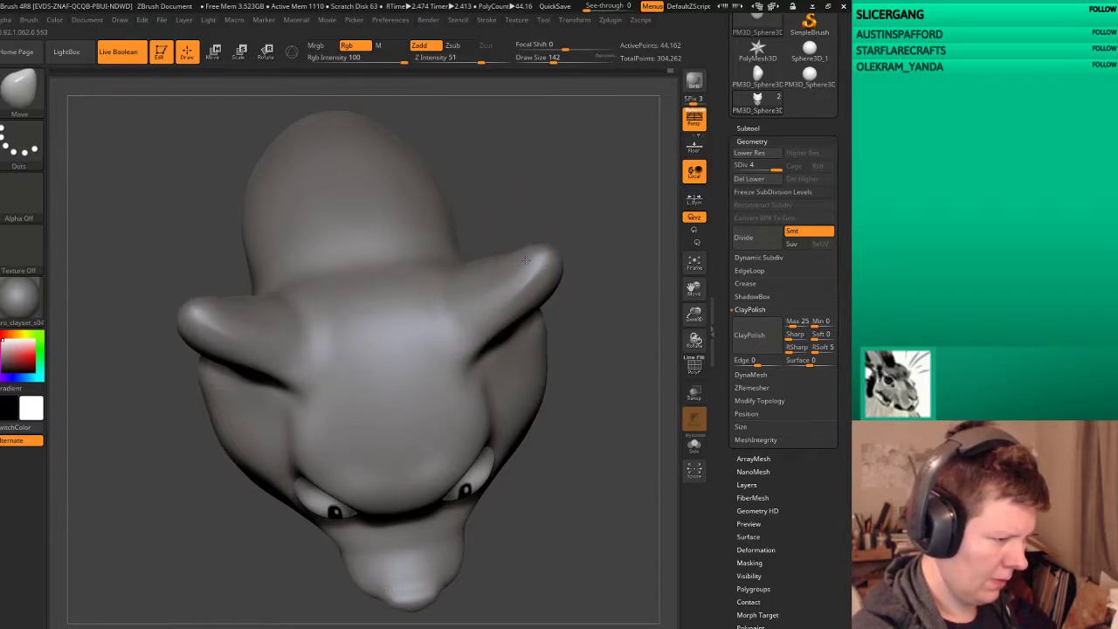
drag(468, 279, 461, 270)
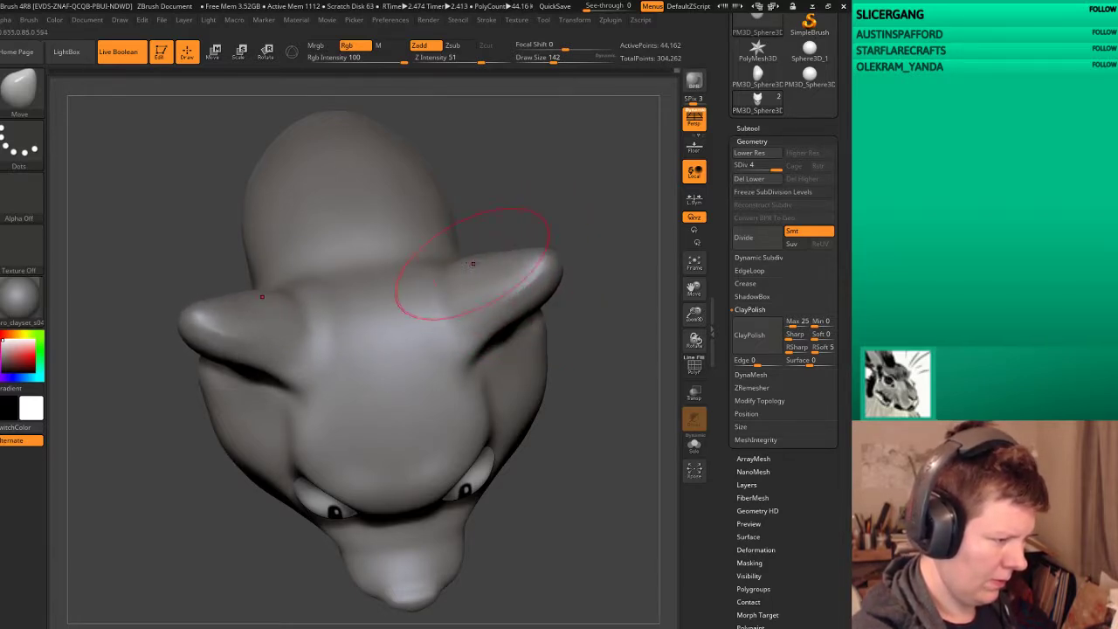
mouse_move(567, 353)
mouse_down()
mouse_move(559, 411)
mouse_move(550, 376)
mouse_move(525, 350)
mouse_up()
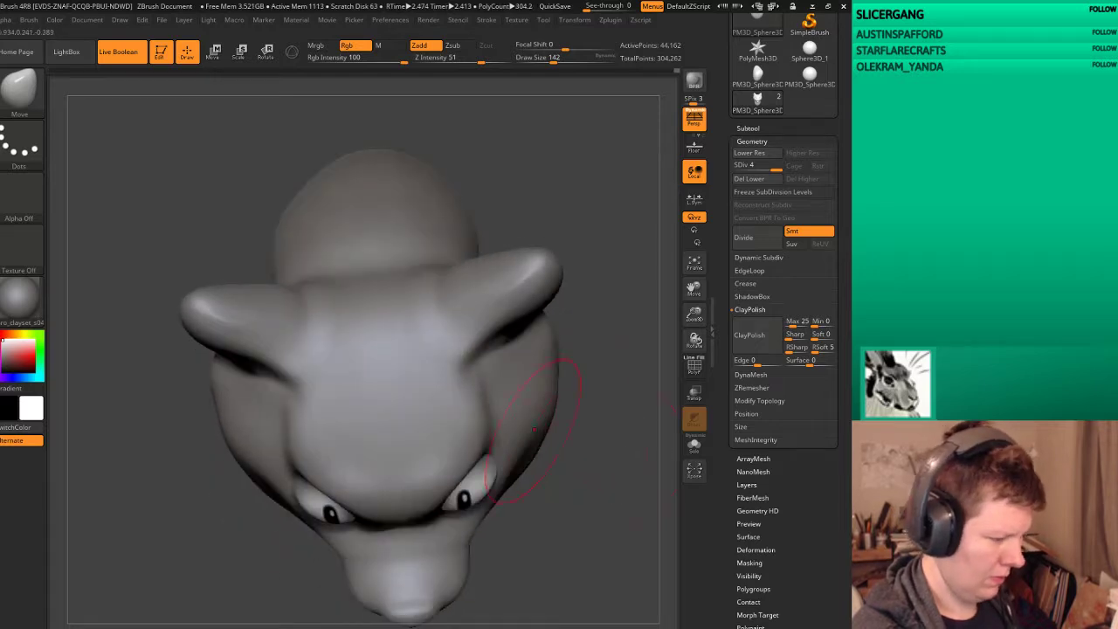
mouse_move(472, 433)
mouse_down()
mouse_move(489, 410)
mouse_move(474, 350)
mouse_move(463, 367)
mouse_up()
Step: Smooth the cheeks around the eyes and bring up the quick brush picker
mouse_move(611, 437)
shift+mouse_down()
mouse_move(627, 533)
mouse_move(384, 391)
shift+mouse_up()
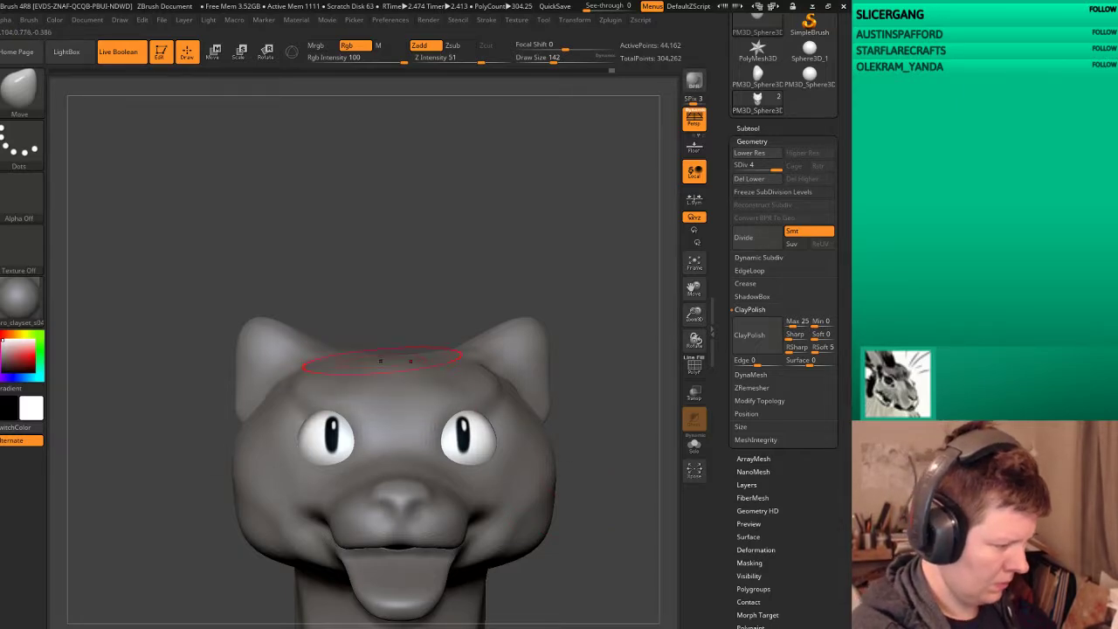
mouse_move(629, 288)
mouse_down()
mouse_move(585, 277)
mouse_move(634, 285)
mouse_move(594, 344)
mouse_move(594, 407)
mouse_move(577, 419)
mouse_move(579, 500)
mouse_up()
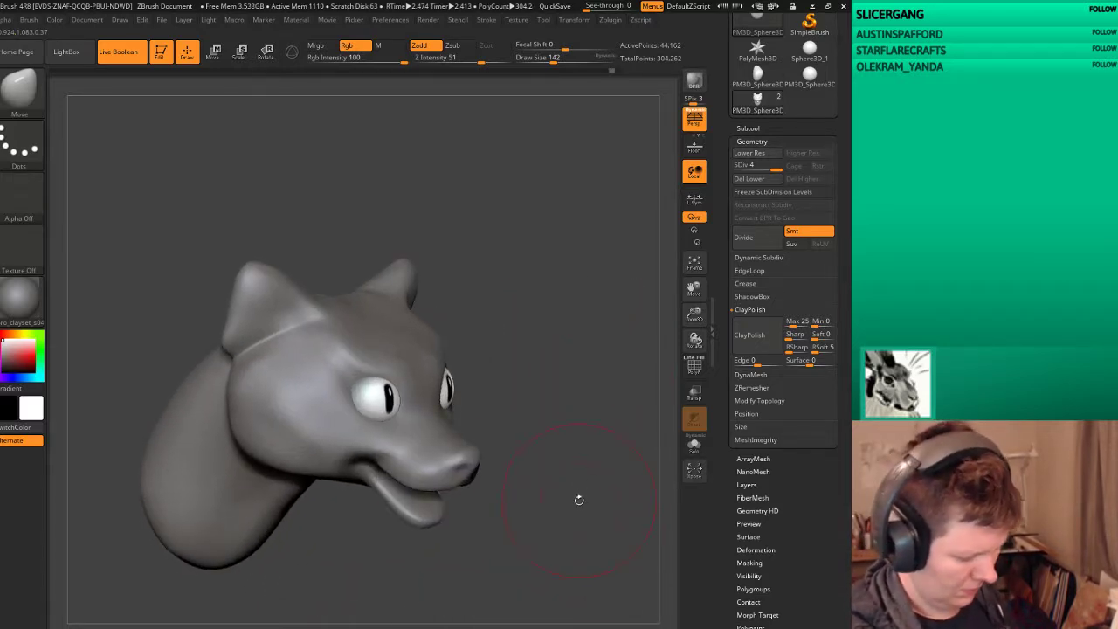
key(b)
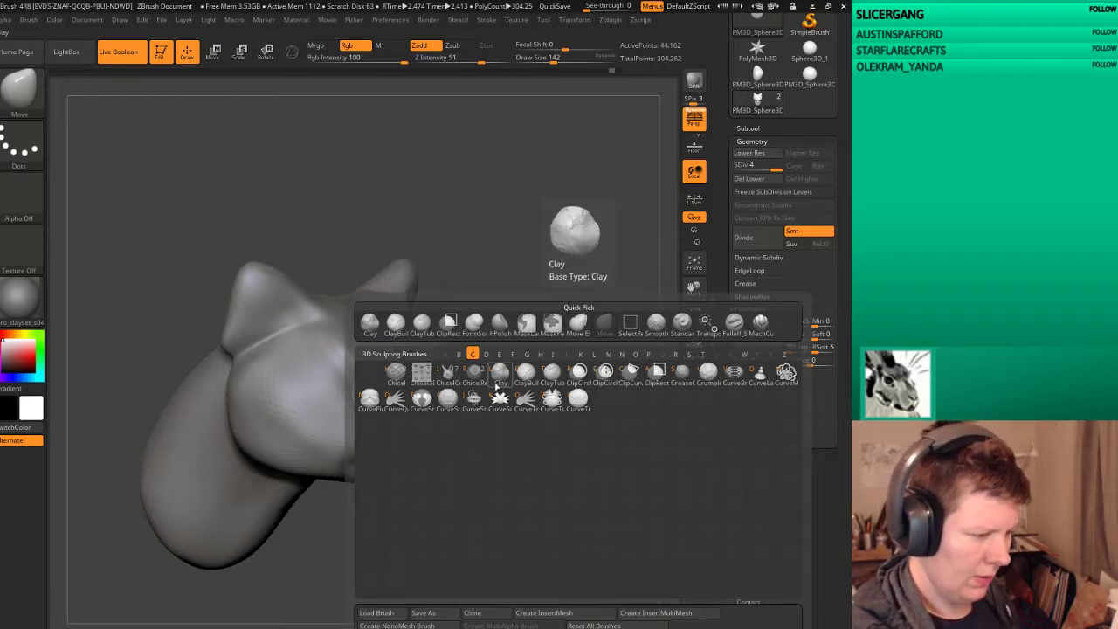
Step: Switch to the ClayTubes brush and turn the head to face the viewer
click(551, 374)
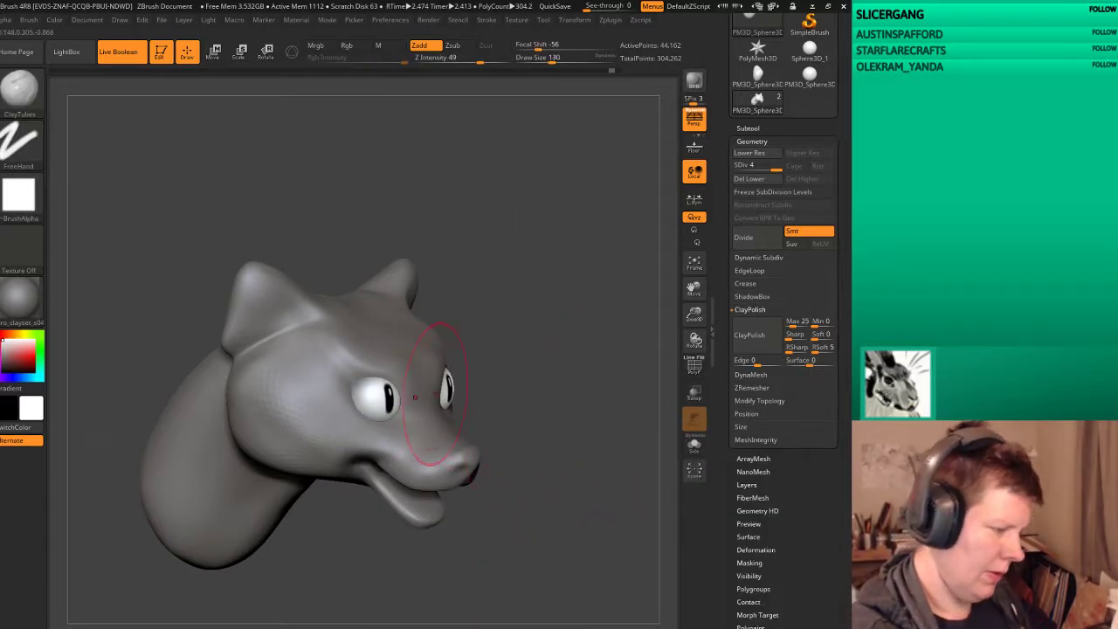
mouse_move(521, 352)
mouse_down()
mouse_move(603, 373)
mouse_move(602, 423)
mouse_move(567, 423)
mouse_move(599, 425)
mouse_up()
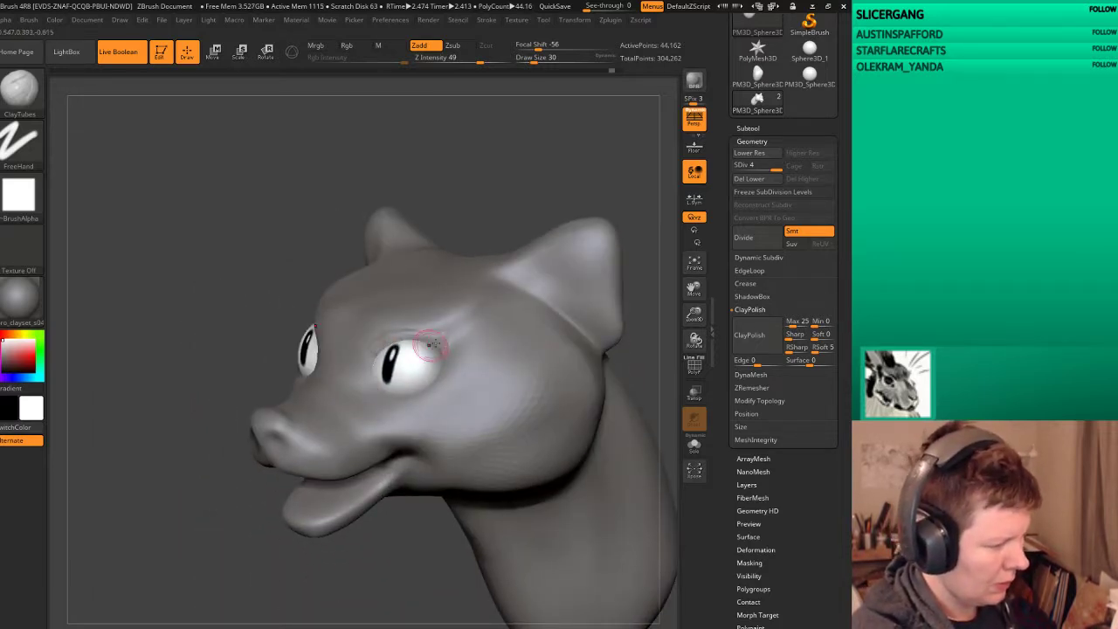
key(ctrl)
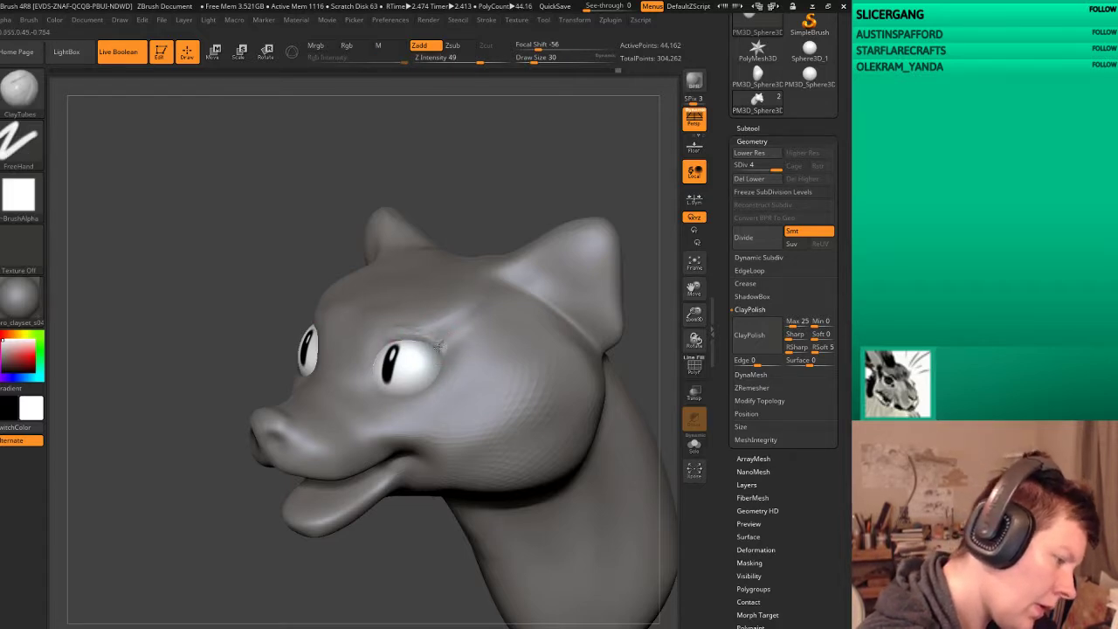
drag(629, 262, 571, 233)
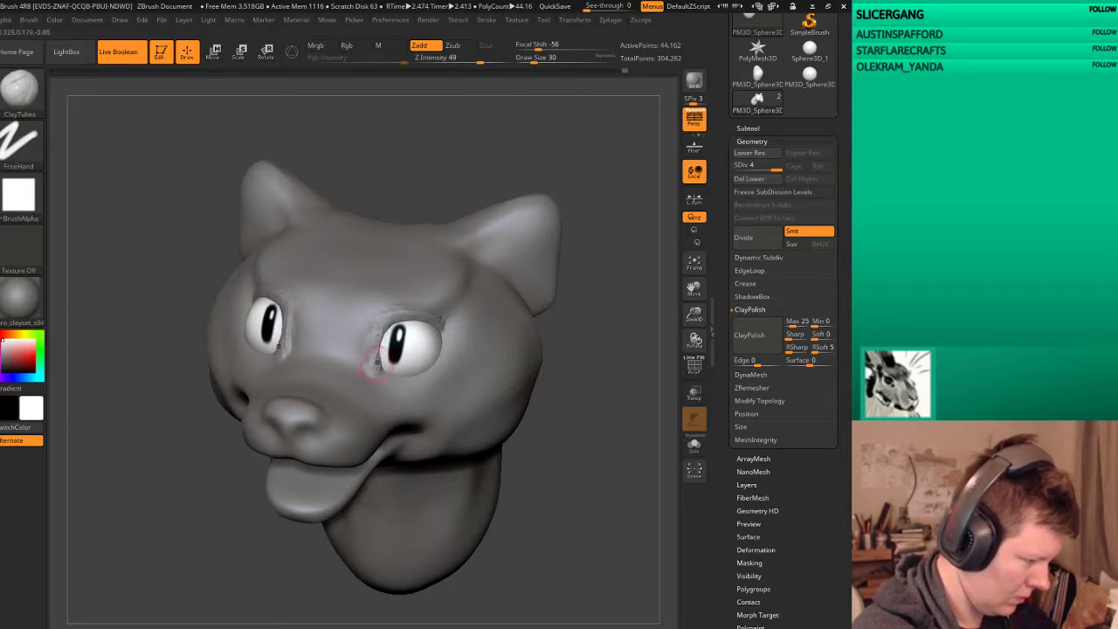
drag(612, 297, 450, 349)
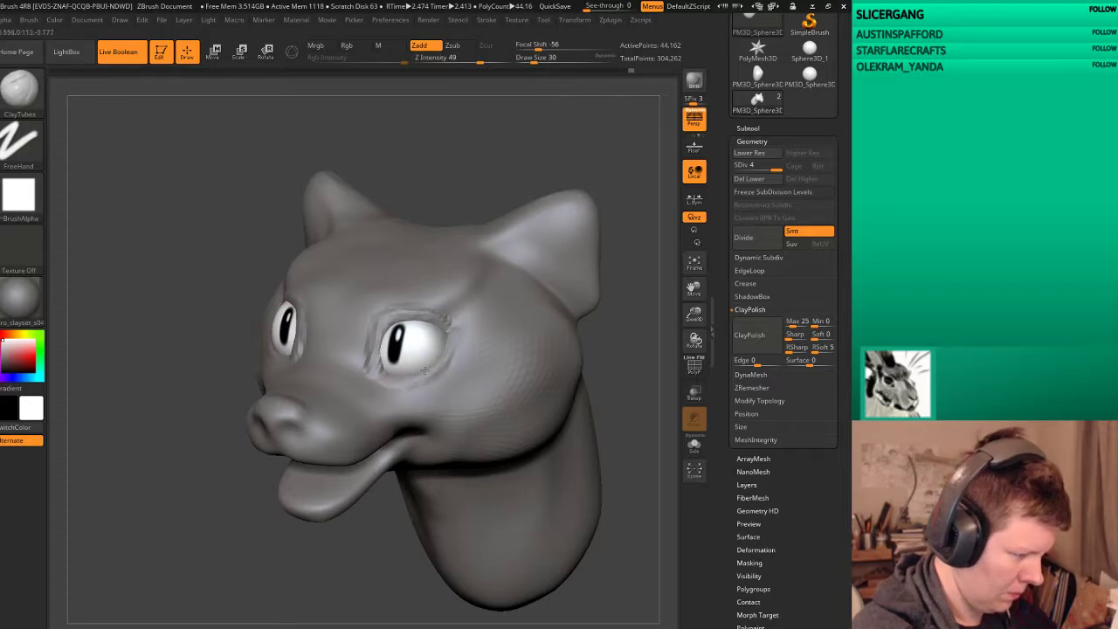
drag(376, 566, 449, 344)
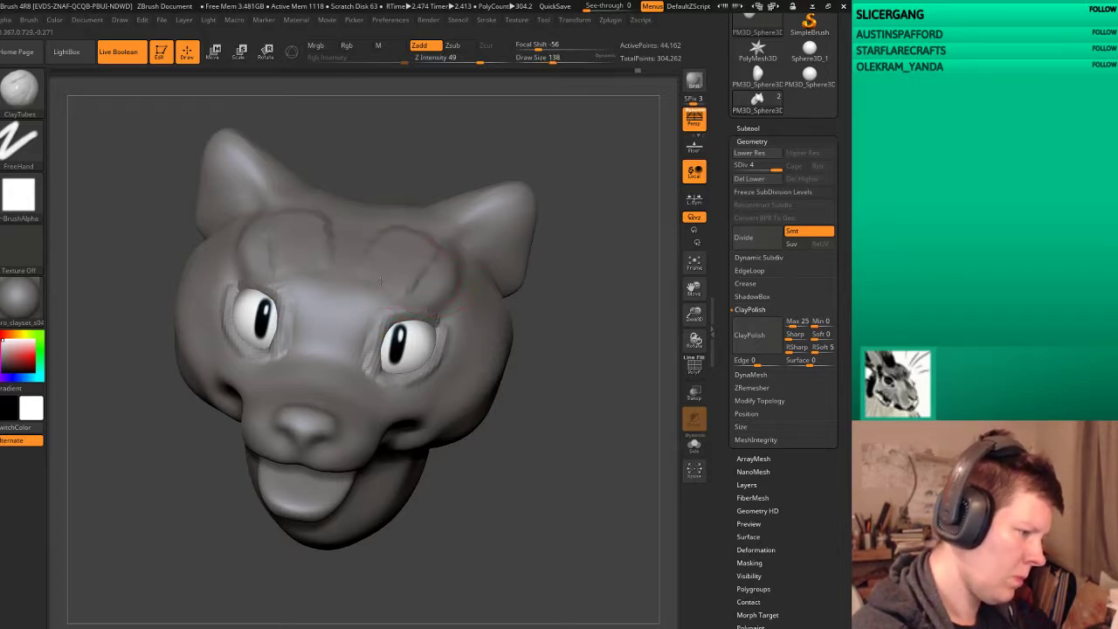
Step: Build up clay on the forehead and brow between the eyes with a larger brush
drag(297, 227, 385, 306)
key(bracketright)
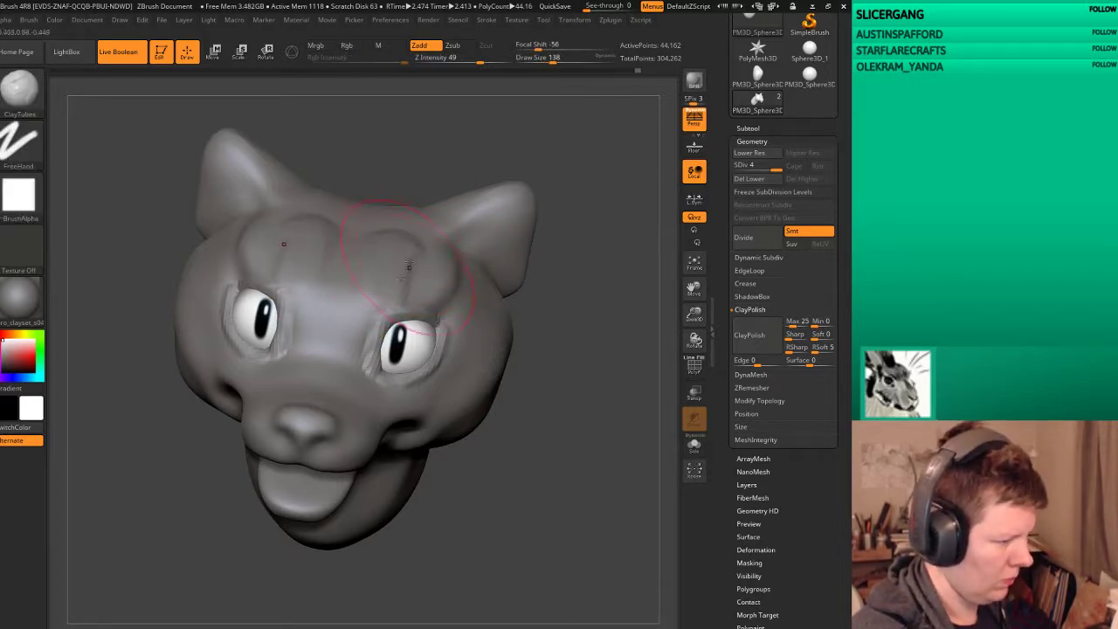
drag(428, 293, 423, 188)
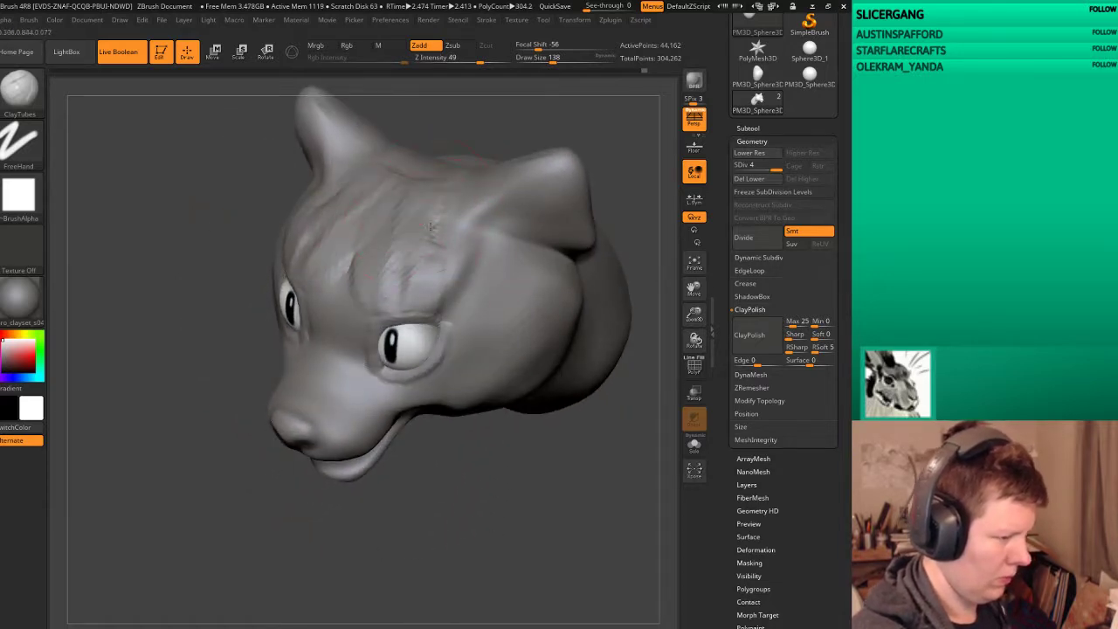
drag(490, 525, 594, 506)
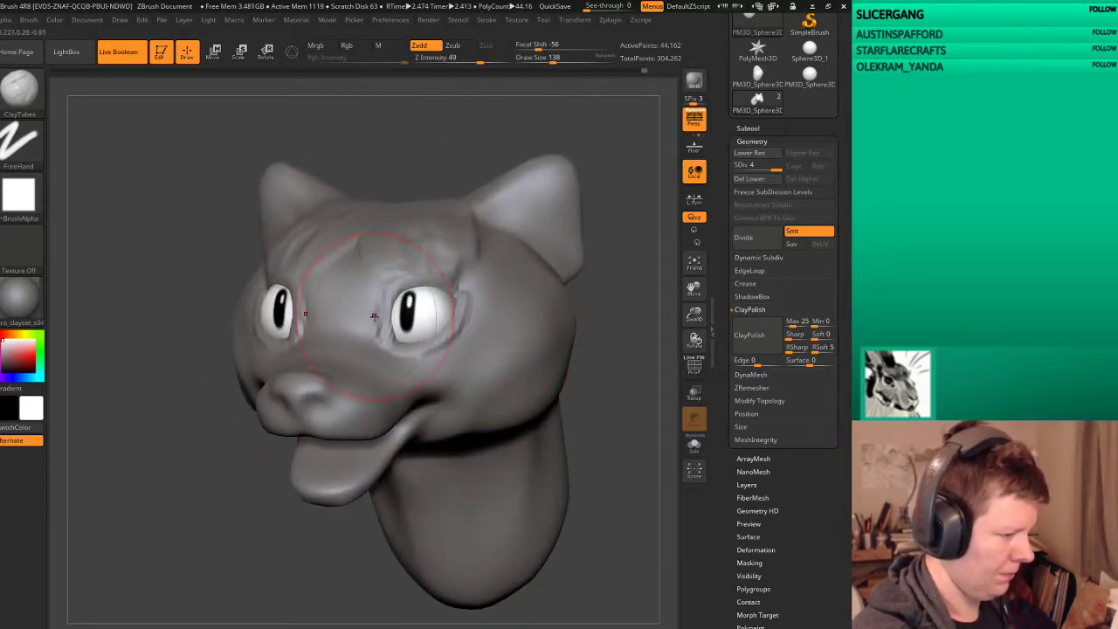
drag(366, 323, 447, 210)
Step: Smooth the cheek and jaw surface from a side profile
drag(601, 409, 561, 413)
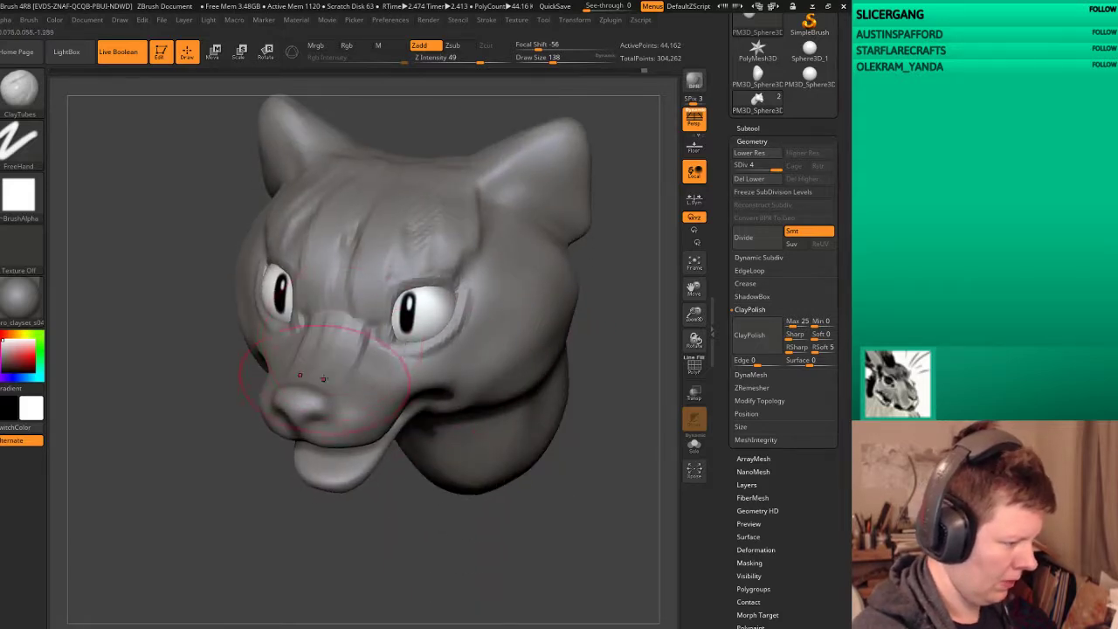
drag(440, 532, 376, 385)
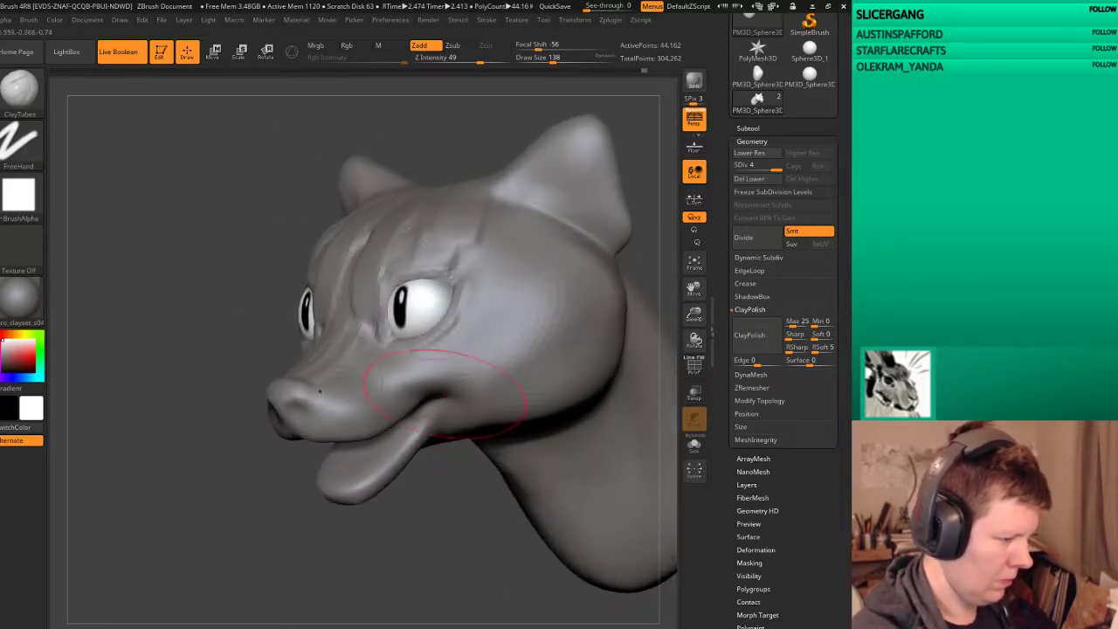
mouse_move(558, 384)
shift+mouse_down()
mouse_move(454, 367)
mouse_move(558, 376)
mouse_move(440, 395)
shift+mouse_up()
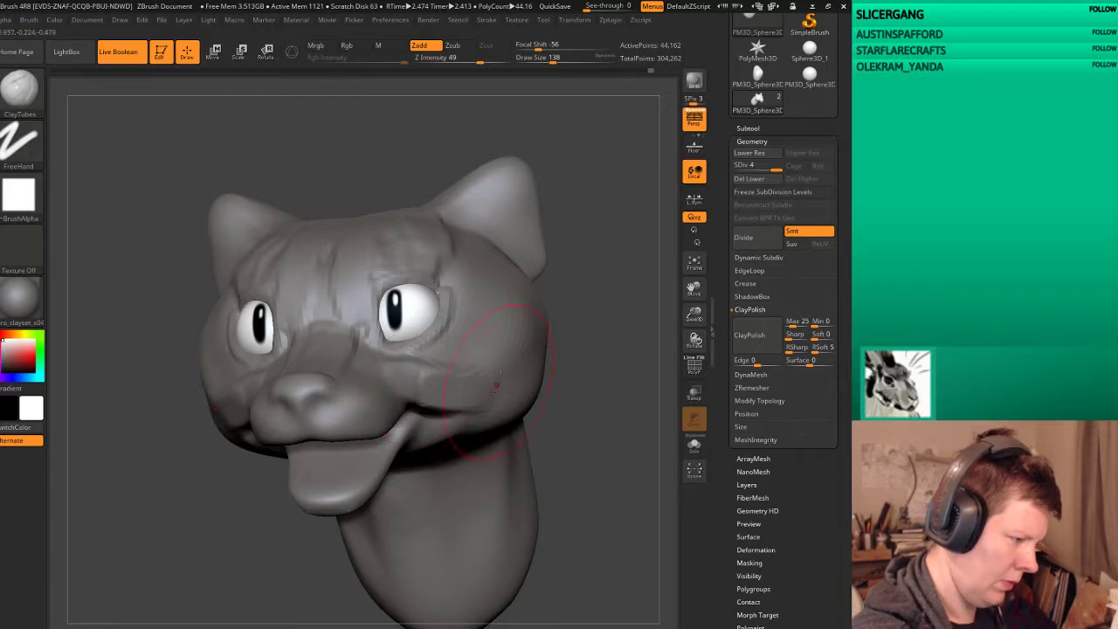
Step: Add ClayTubes strokes to the lower cheek, jaw and cheek
mouse_move(606, 375)
mouse_down()
mouse_move(570, 456)
mouse_move(587, 463)
mouse_move(537, 424)
mouse_up()
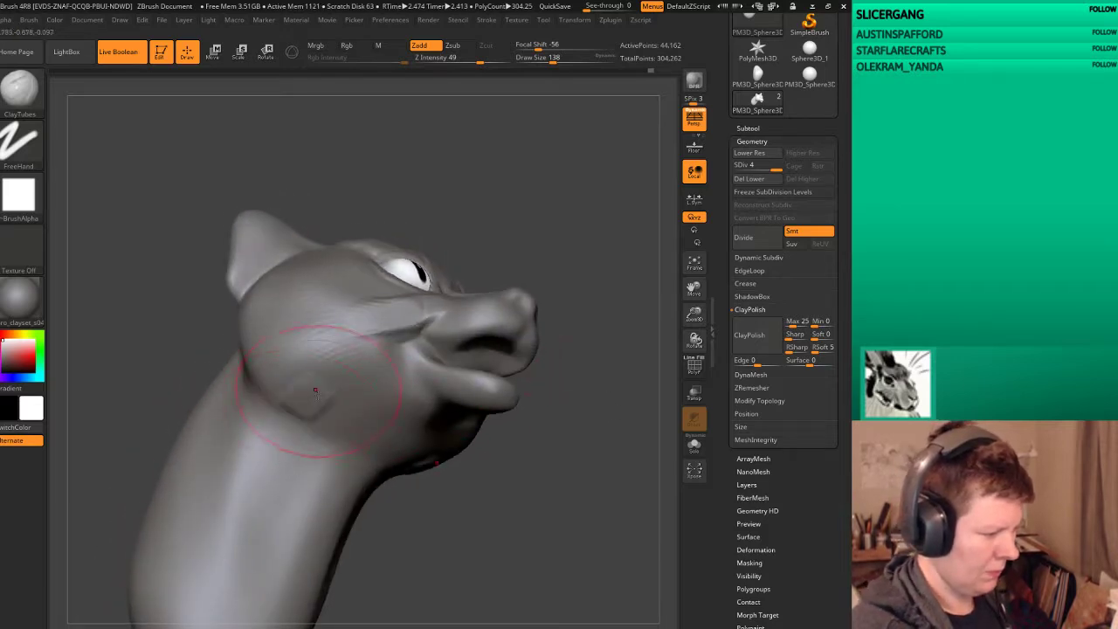
mouse_move(316, 391)
mouse_down()
mouse_move(332, 424)
mouse_move(354, 429)
mouse_move(308, 387)
mouse_up()
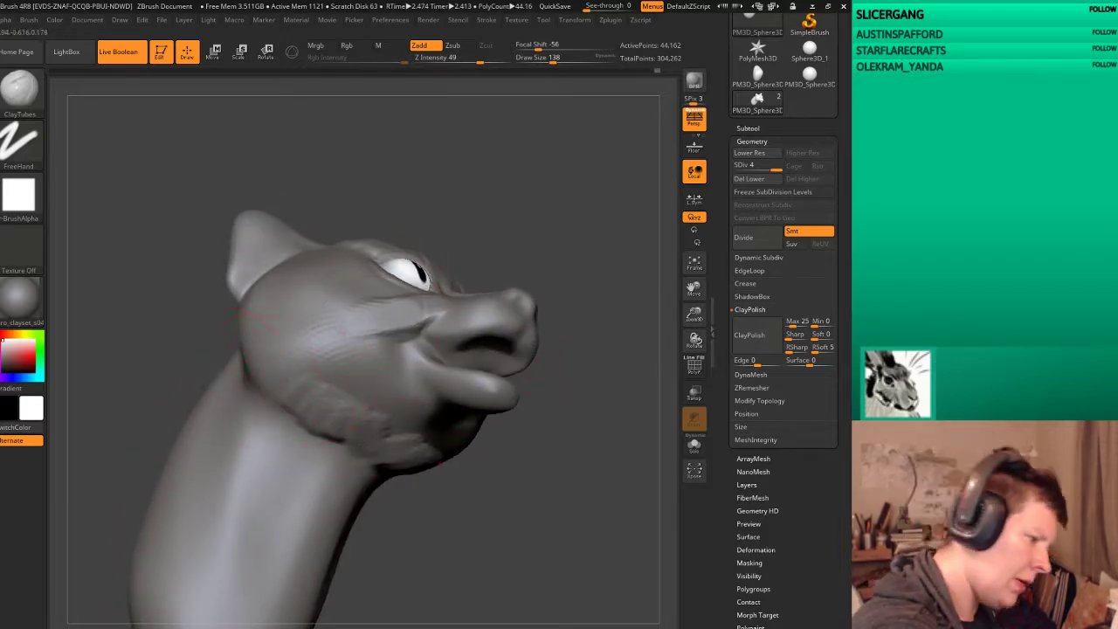
drag(478, 189, 366, 157)
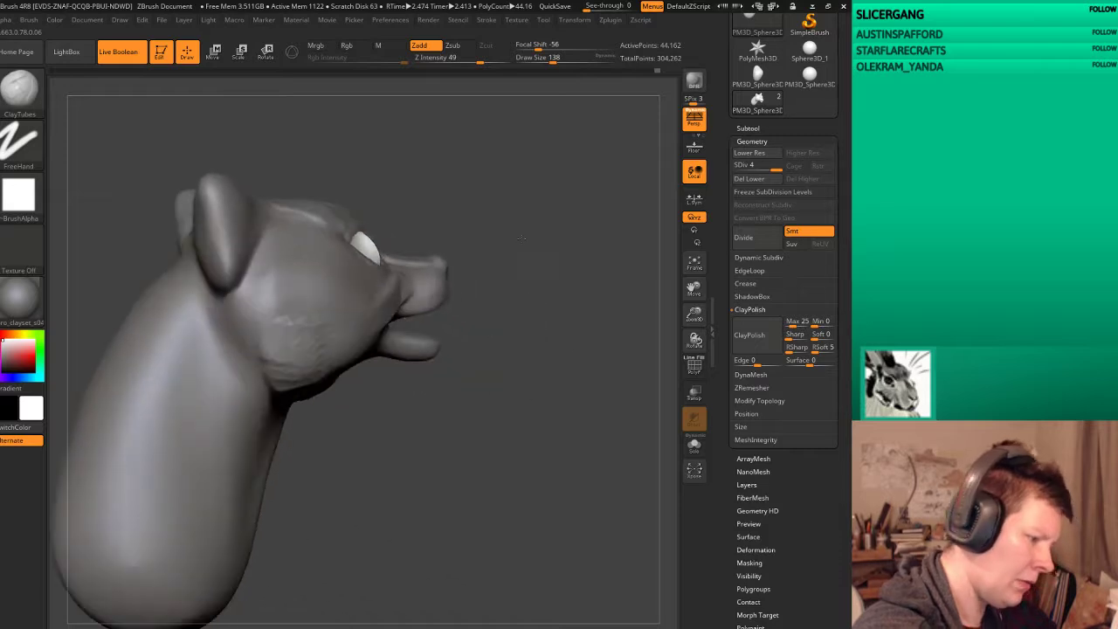
drag(262, 314, 286, 262)
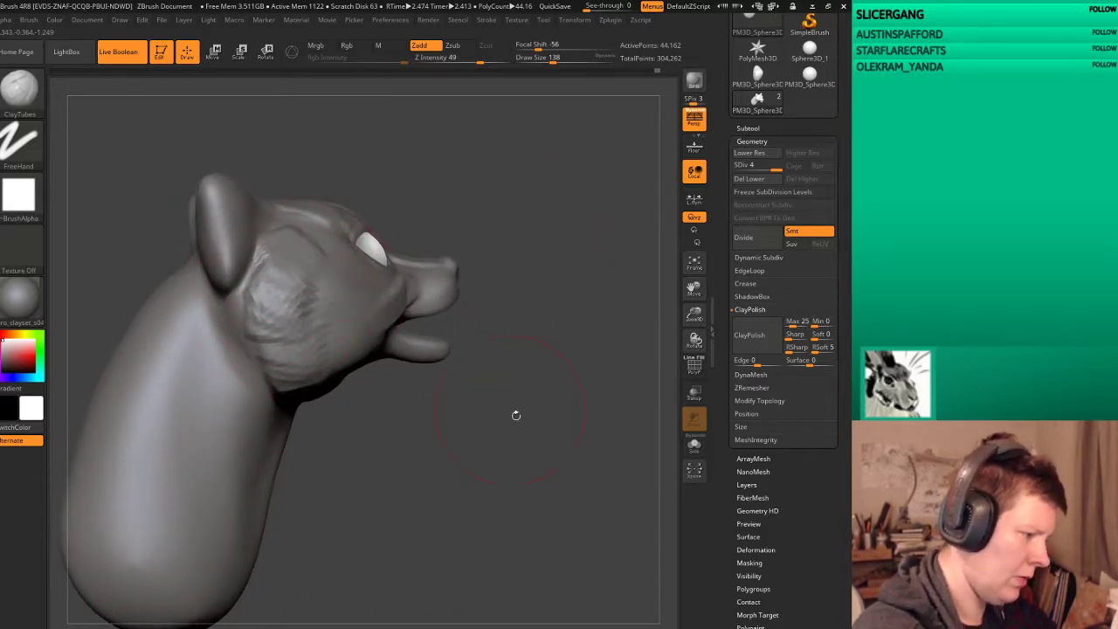
Step: Carve diagonal clay strokes across the cheek and upper neck
mouse_move(516, 415)
mouse_down()
mouse_move(332, 282)
mouse_move(319, 288)
mouse_move(314, 349)
mouse_move(297, 385)
mouse_up()
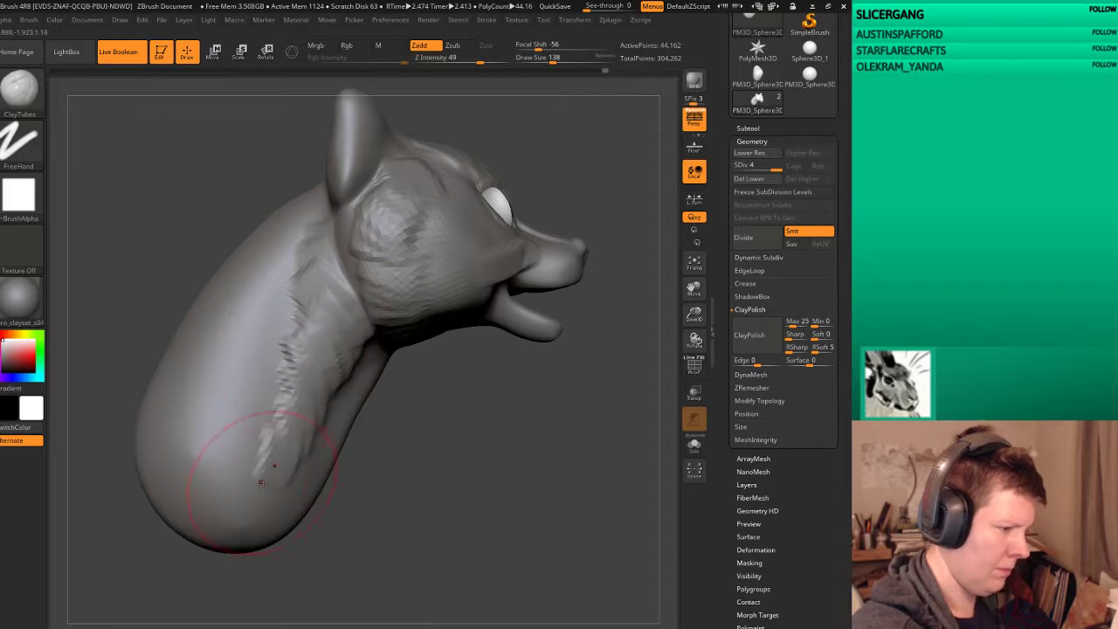
drag(524, 419, 324, 236)
mouse_move(262, 218)
mouse_down()
mouse_move(328, 234)
mouse_move(320, 295)
mouse_up()
drag(253, 240, 231, 354)
drag(297, 244, 254, 367)
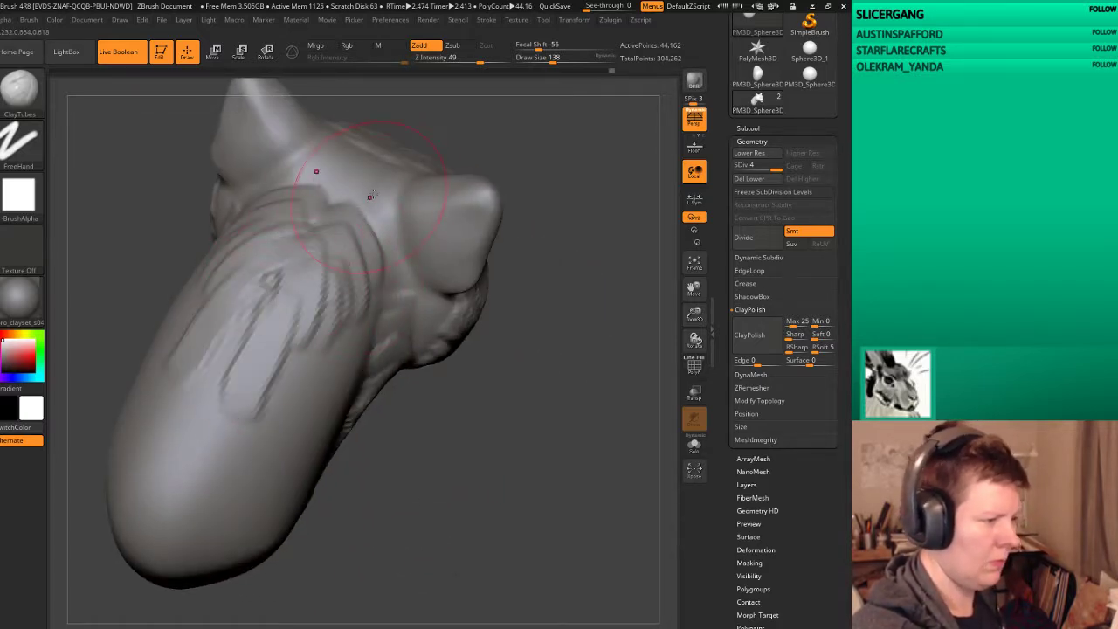
Step: Smooth and reshape the upper cheek, then review the whole head
mouse_move(371, 197)
mouse_down()
mouse_move(375, 224)
mouse_move(422, 282)
mouse_up()
drag(387, 237, 411, 262)
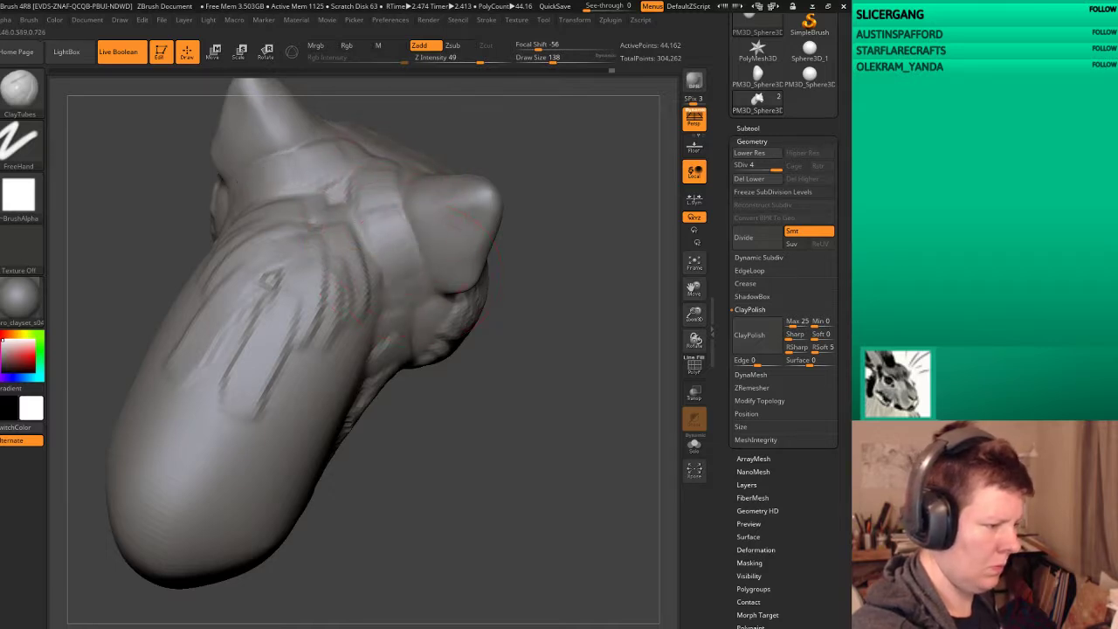
mouse_move(426, 347)
mouse_down()
mouse_move(412, 245)
mouse_move(433, 241)
mouse_up()
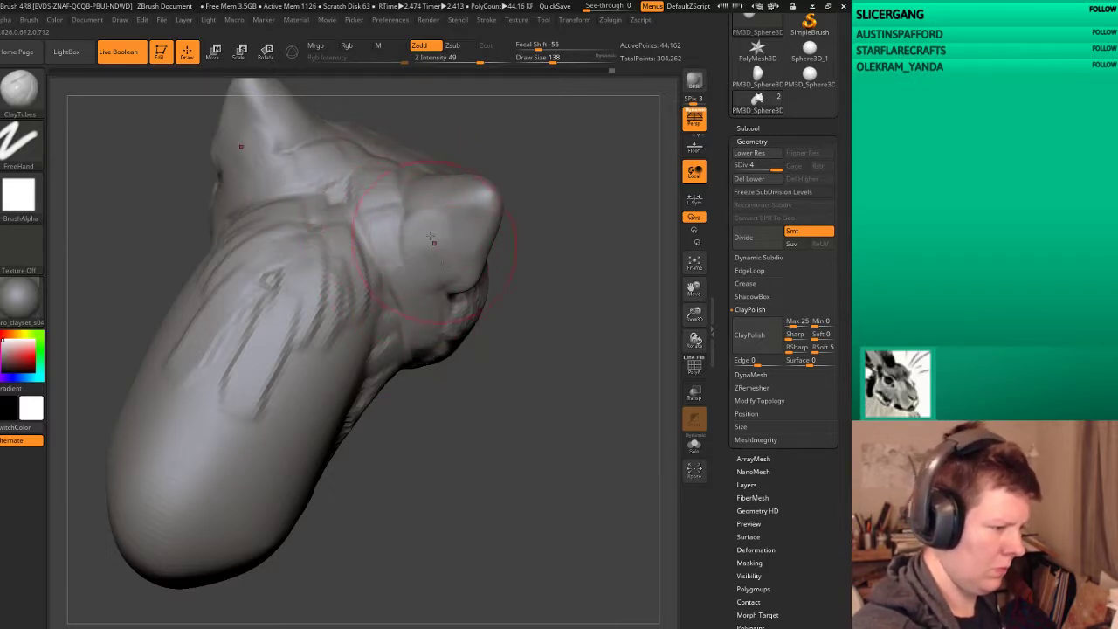
mouse_move(542, 227)
mouse_down()
mouse_move(430, 260)
mouse_move(435, 278)
mouse_move(454, 270)
mouse_up()
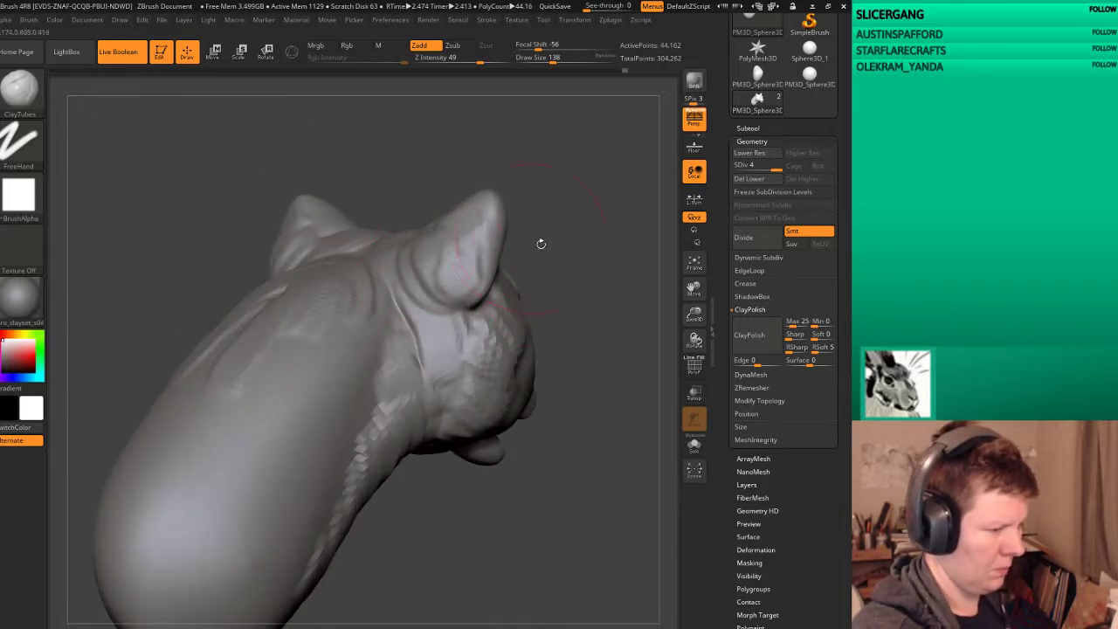
mouse_move(541, 244)
mouse_down()
mouse_move(603, 187)
mouse_move(537, 199)
mouse_move(576, 280)
mouse_up()
mouse_move(612, 454)
alt+mouse_down()
mouse_move(629, 524)
mouse_move(603, 487)
mouse_move(626, 509)
mouse_move(634, 479)
alt+mouse_up()
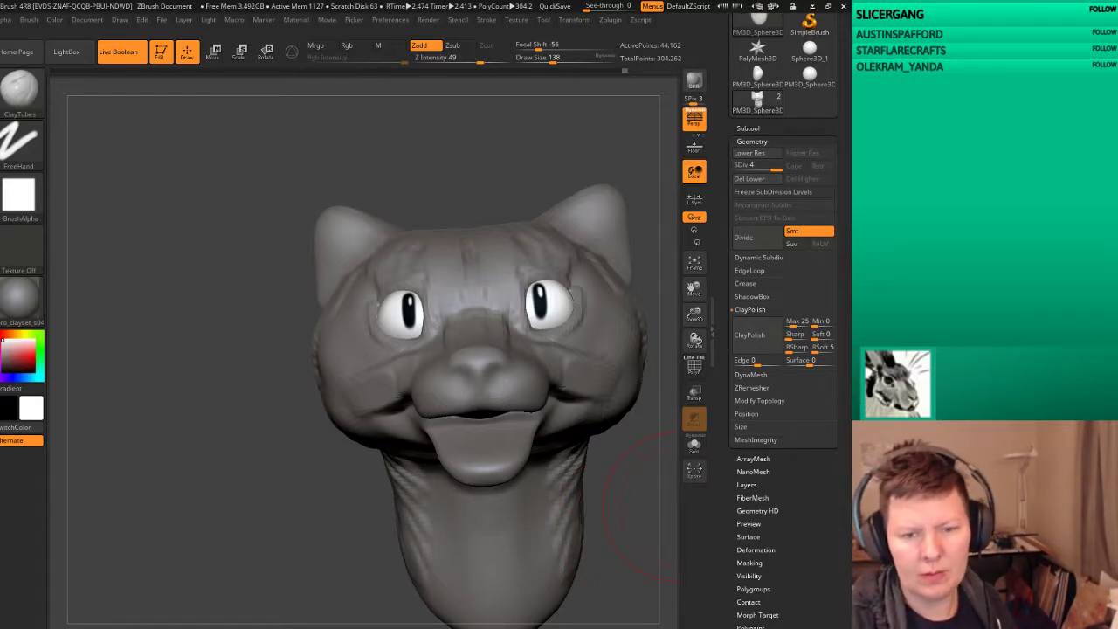
mouse_move(533, 495)
mouse_down()
mouse_move(195, 440)
mouse_move(559, 472)
mouse_move(489, 476)
mouse_move(525, 477)
mouse_move(542, 455)
mouse_move(569, 516)
mouse_move(611, 497)
mouse_up()
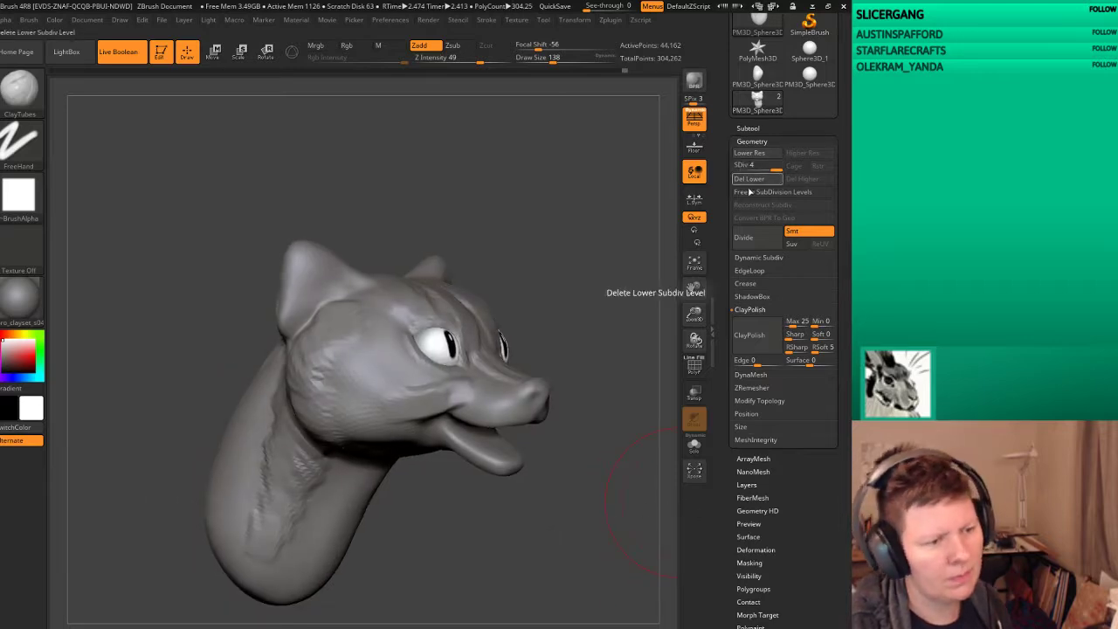
Step: Subdivide the head to 176,642 points and smooth the side of the head
click(743, 237)
mouse_move(564, 226)
mouse_down()
mouse_move(542, 269)
mouse_move(320, 370)
mouse_up()
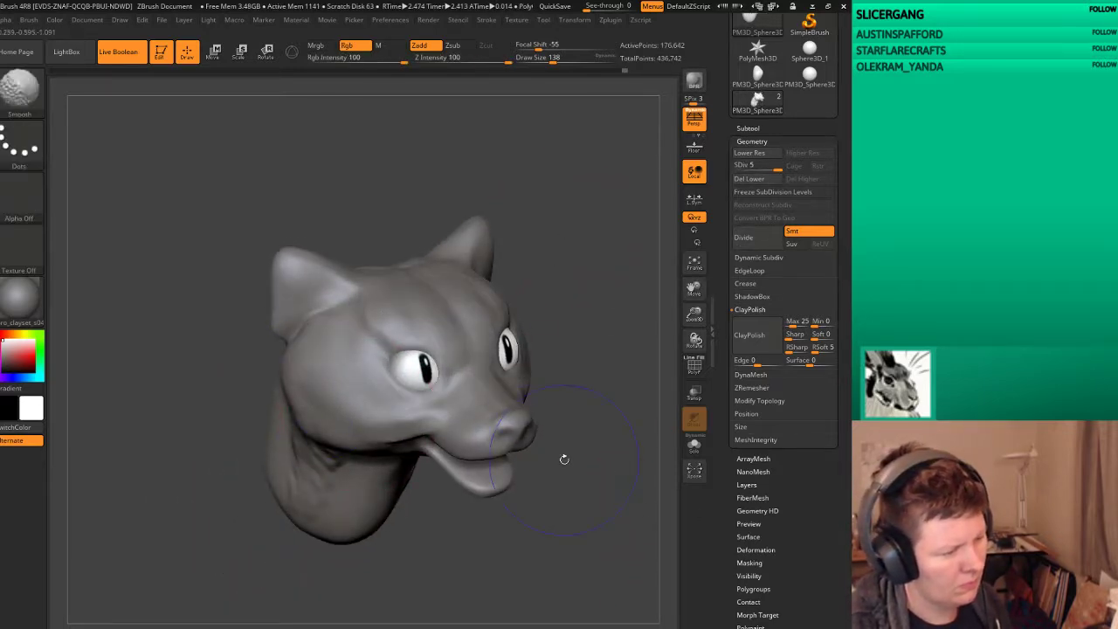
drag(564, 459, 348, 565)
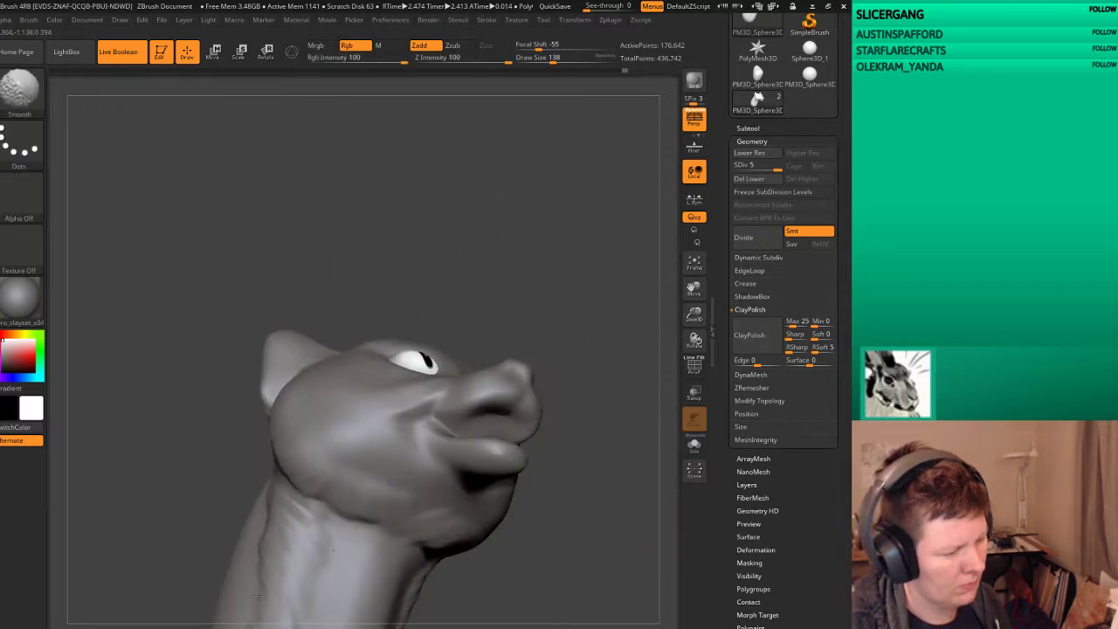
drag(384, 500, 305, 372)
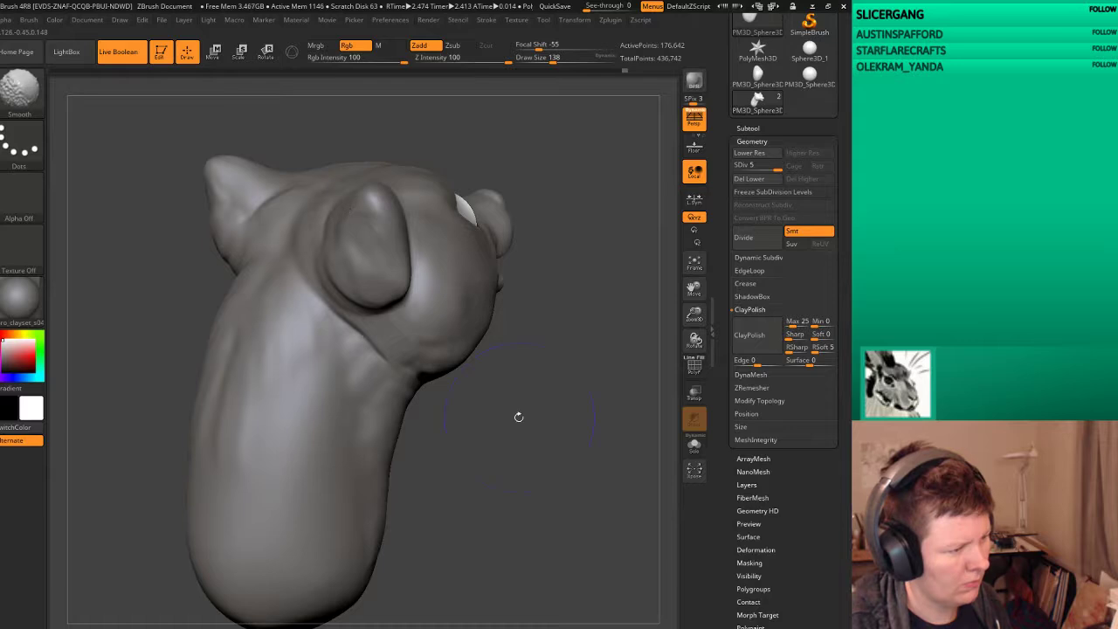
drag(550, 484, 356, 297)
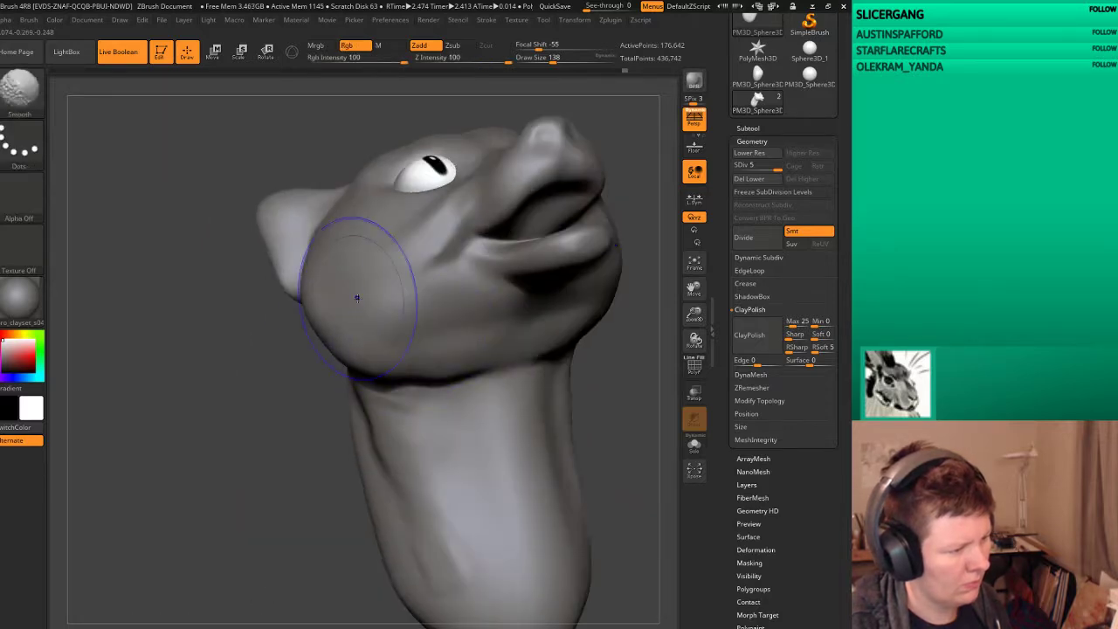
mouse_move(212, 477)
mouse_down()
mouse_move(153, 524)
mouse_move(524, 511)
mouse_move(537, 462)
mouse_up()
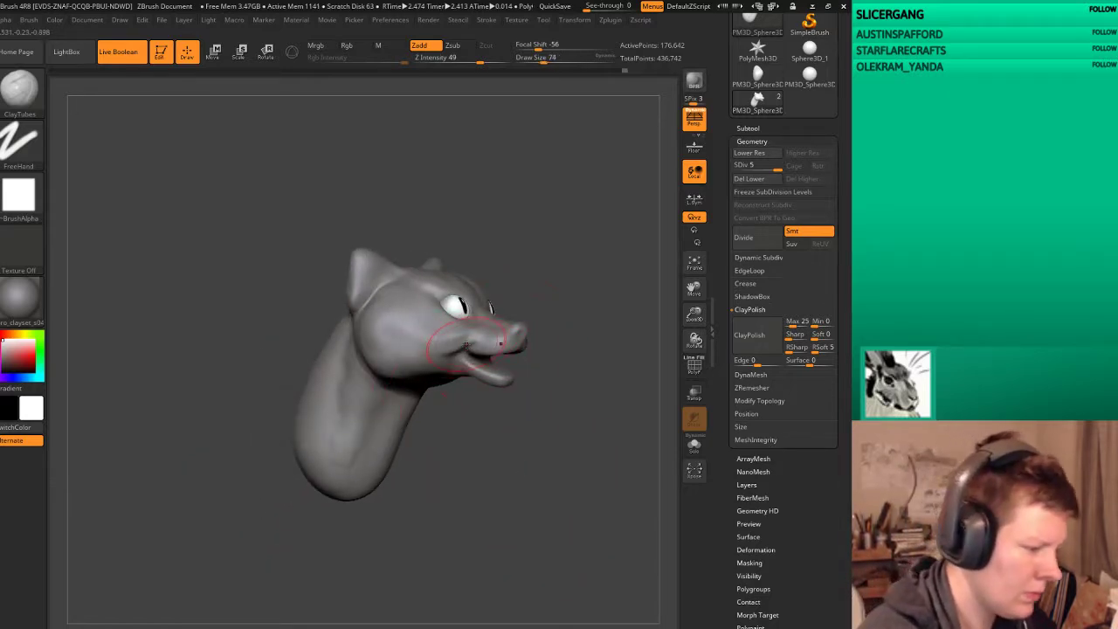
Step: Reselect ClayTubes and smooth the face all over from front and three-quarter views
mouse_move(579, 369)
mouse_down()
mouse_move(597, 354)
mouse_move(599, 469)
mouse_up()
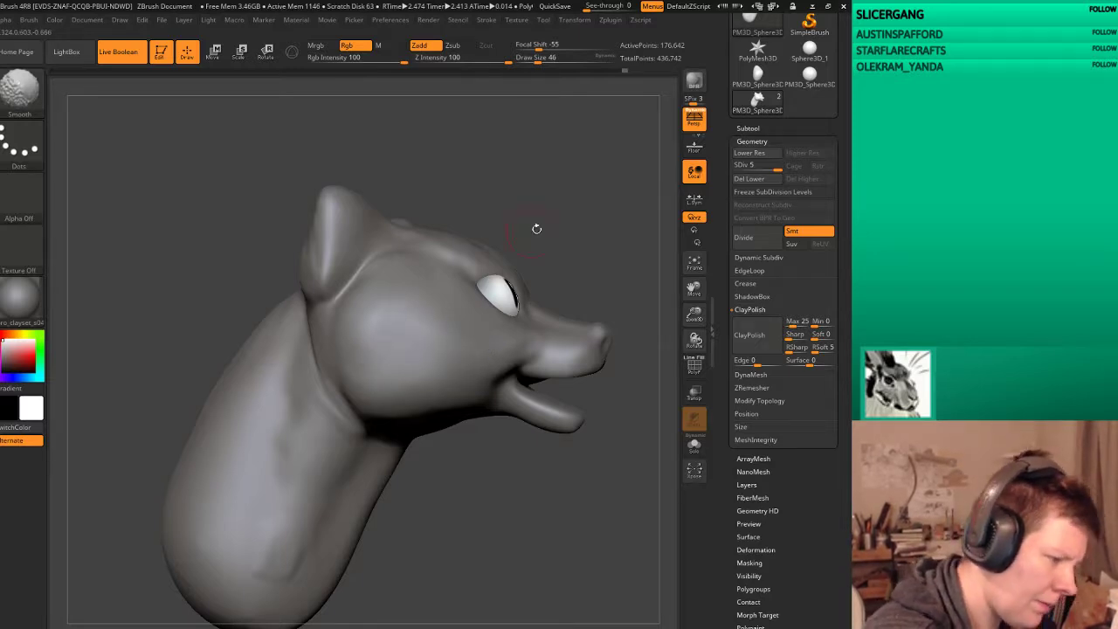
drag(536, 228, 482, 305)
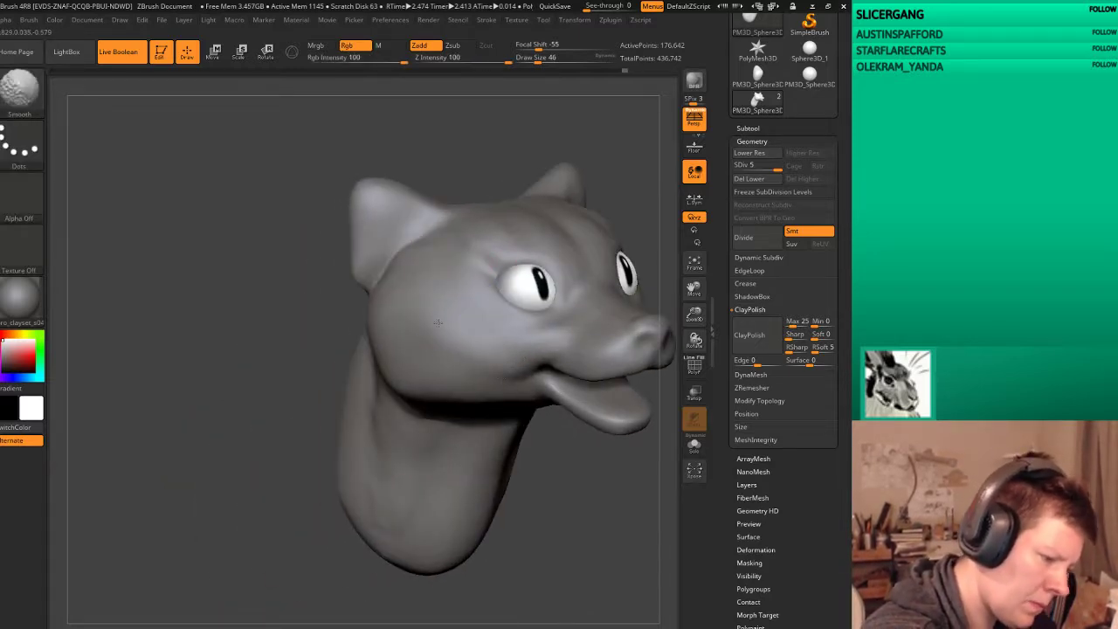
key(b)
key(c)
key(t)
mouse_move(629, 476)
mouse_down()
mouse_move(570, 492)
mouse_move(457, 277)
mouse_up()
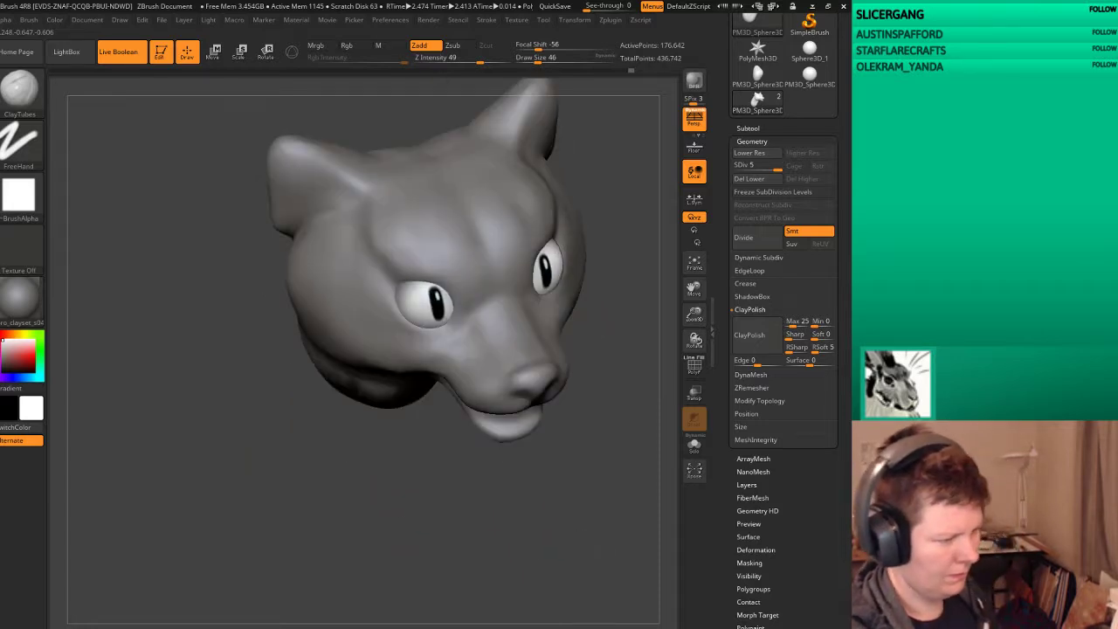
key(shift)
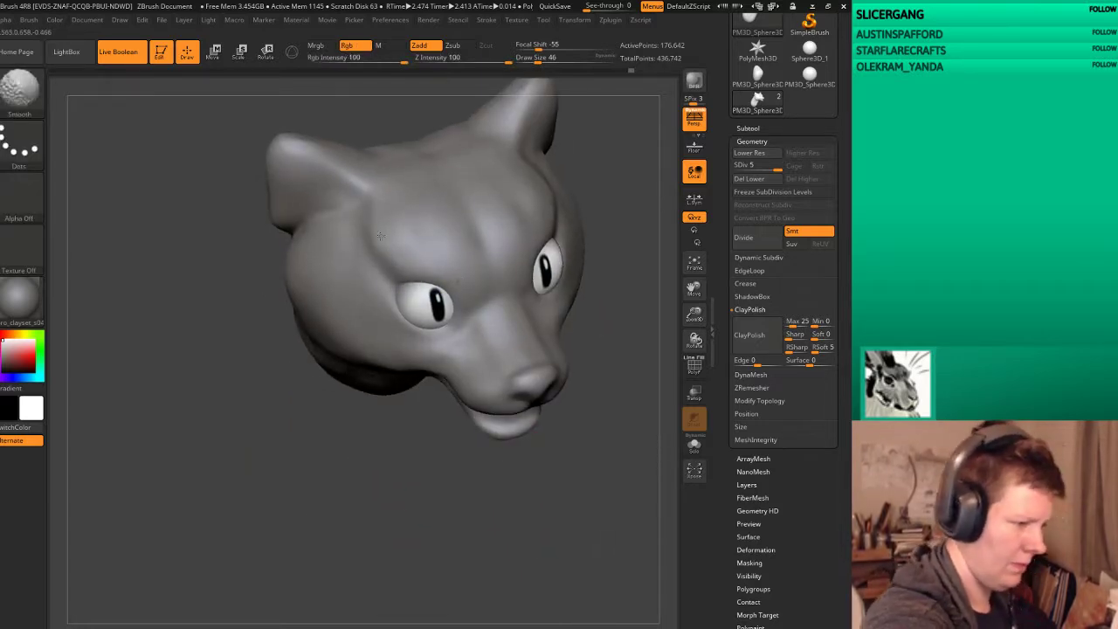
drag(499, 545, 561, 489)
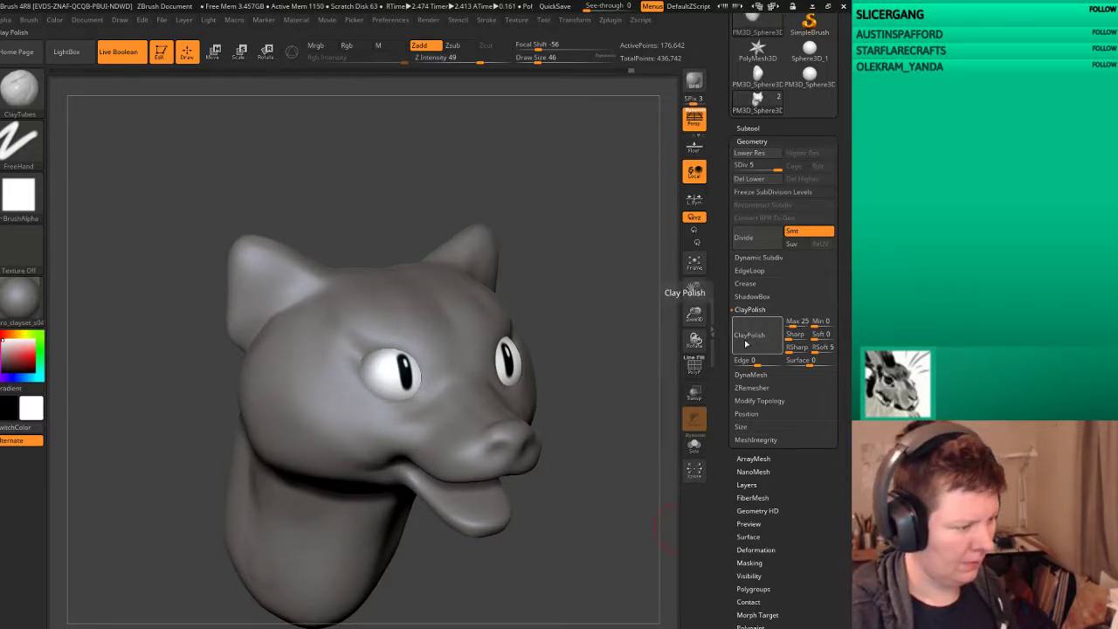
drag(621, 347, 639, 322)
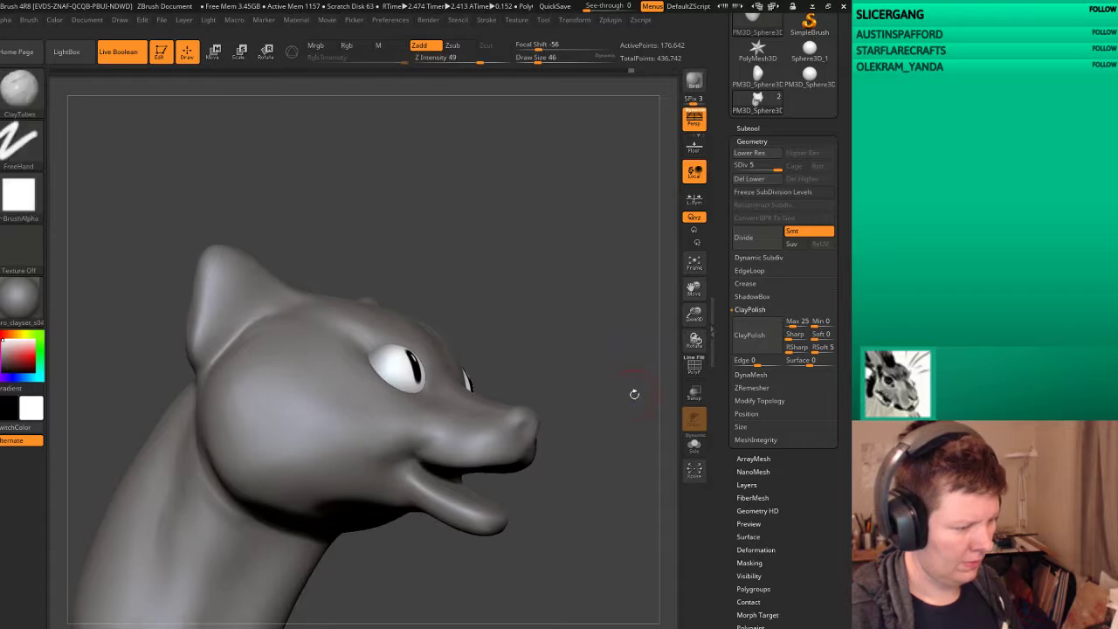
mouse_move(634, 394)
mouse_down()
mouse_move(555, 427)
mouse_move(617, 533)
mouse_move(628, 497)
mouse_move(613, 480)
mouse_up()
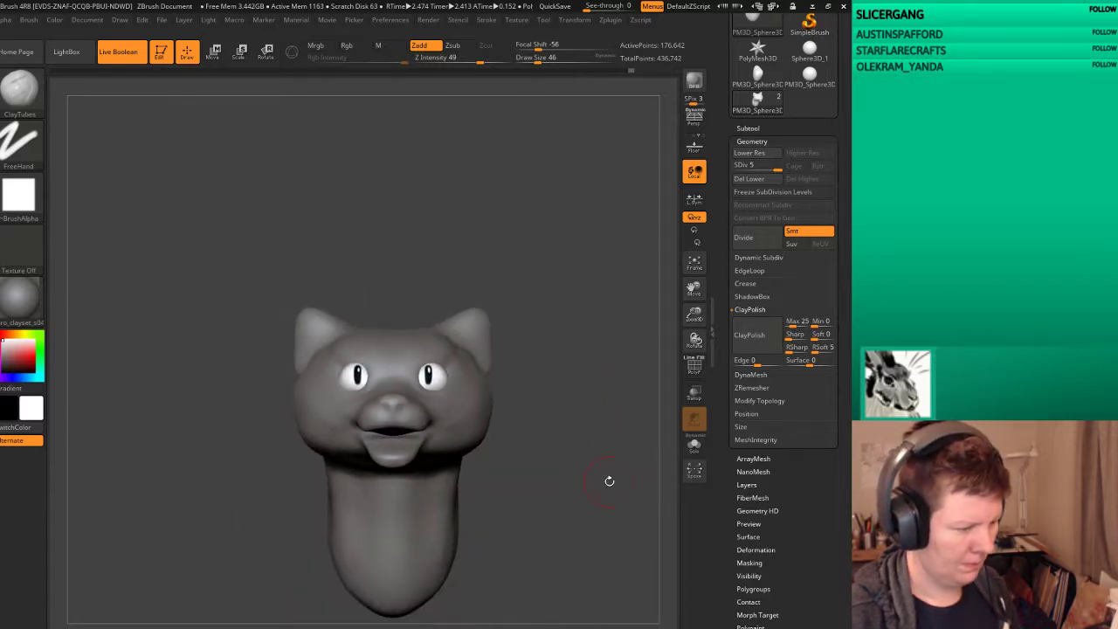
Step: Scale the eyes subtool up with the Move transpose line
click(747, 129)
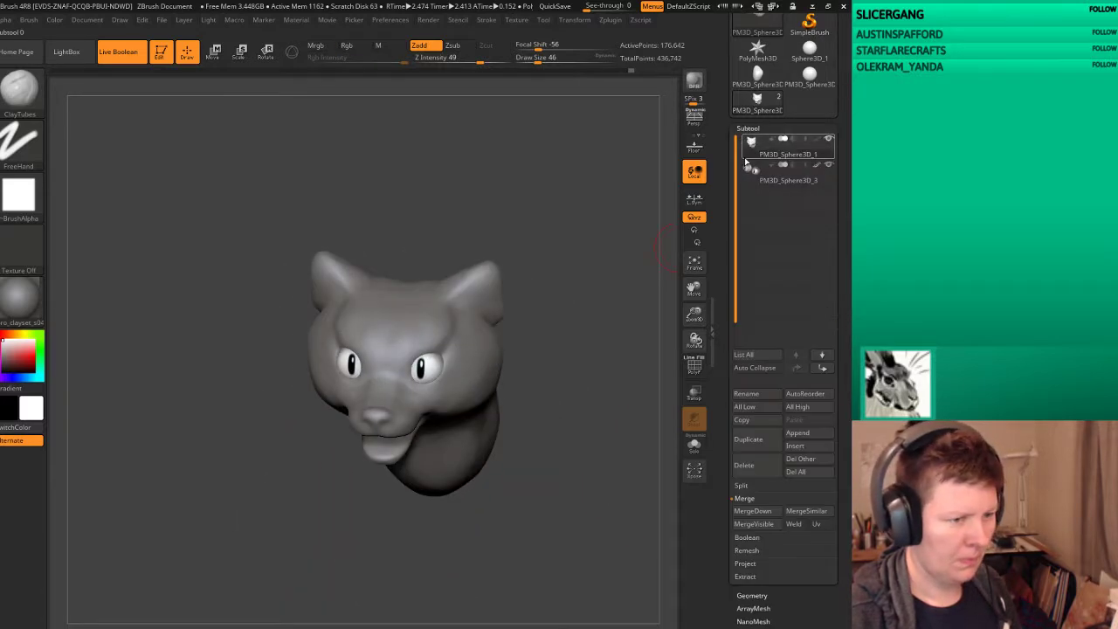
drag(629, 290, 622, 301)
key(w)
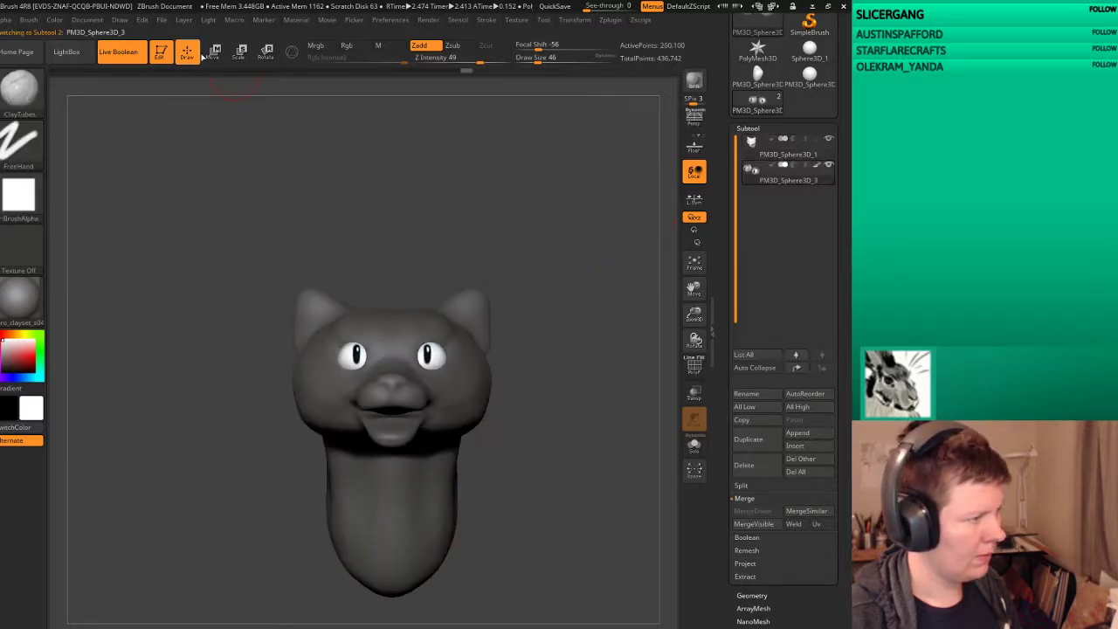
drag(416, 452, 418, 462)
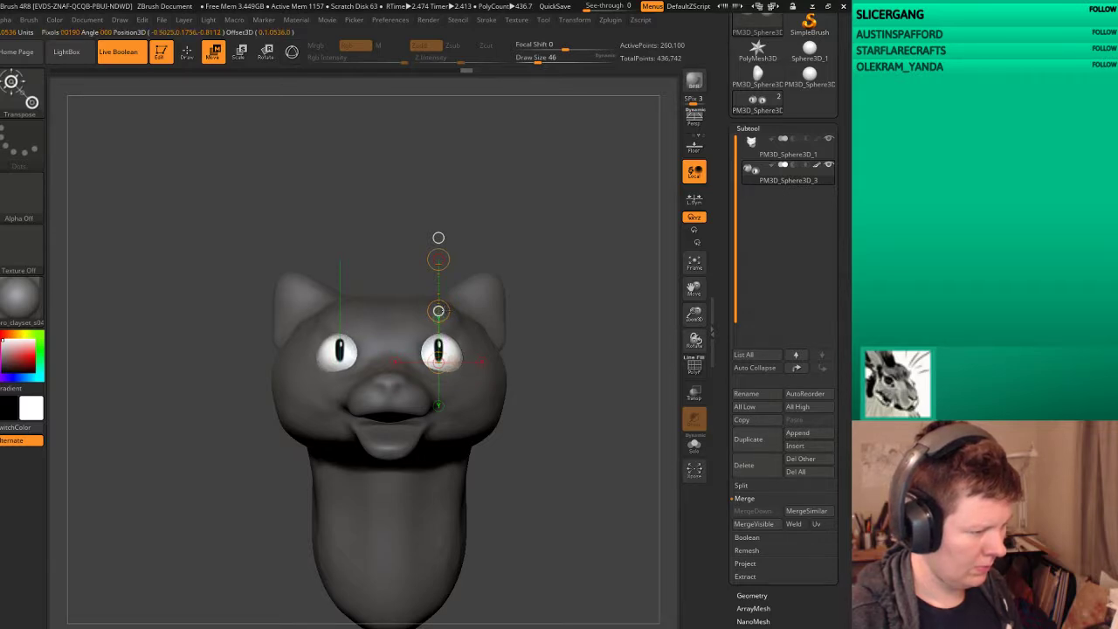
Step: Return to the head subtool and pick the Move brush at draw size 150
click(748, 150)
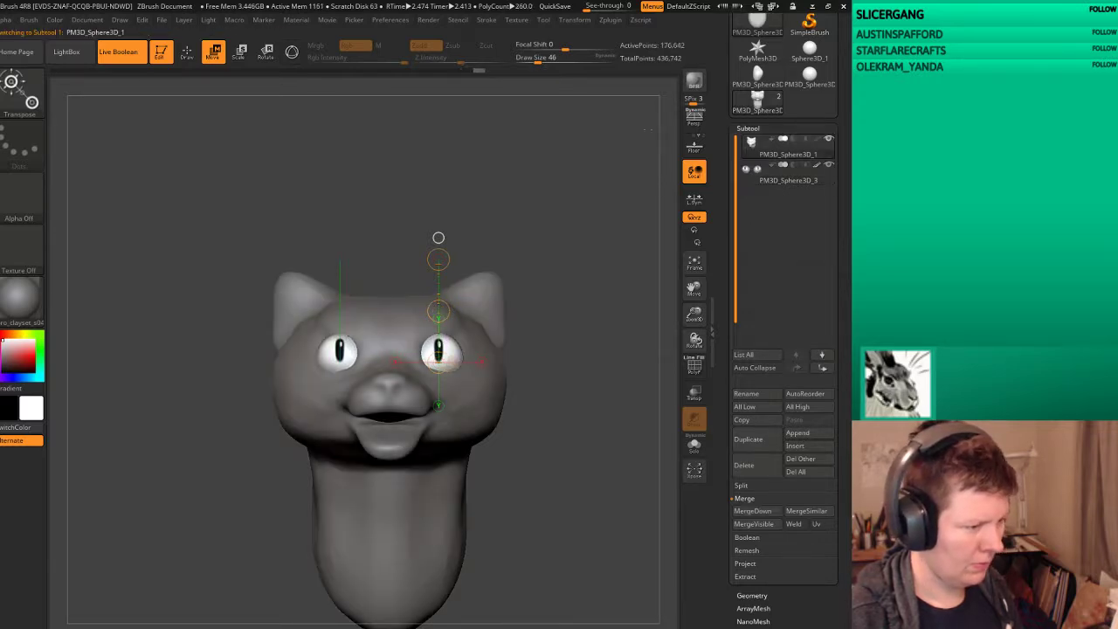
click(191, 56)
key(b)
key(m)
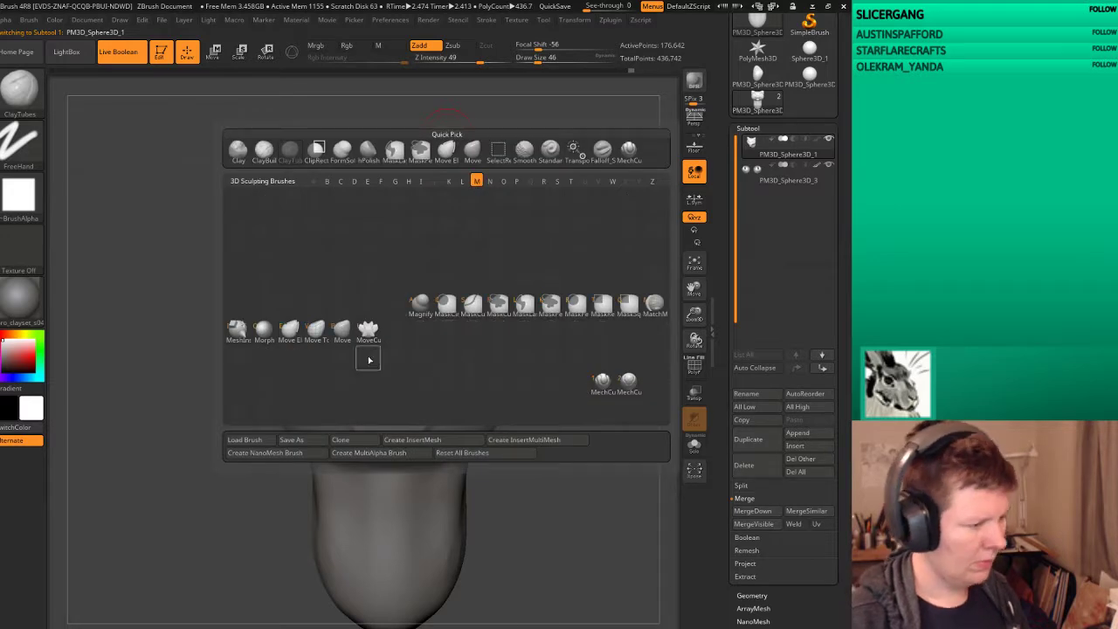
click(342, 329)
text(s150)
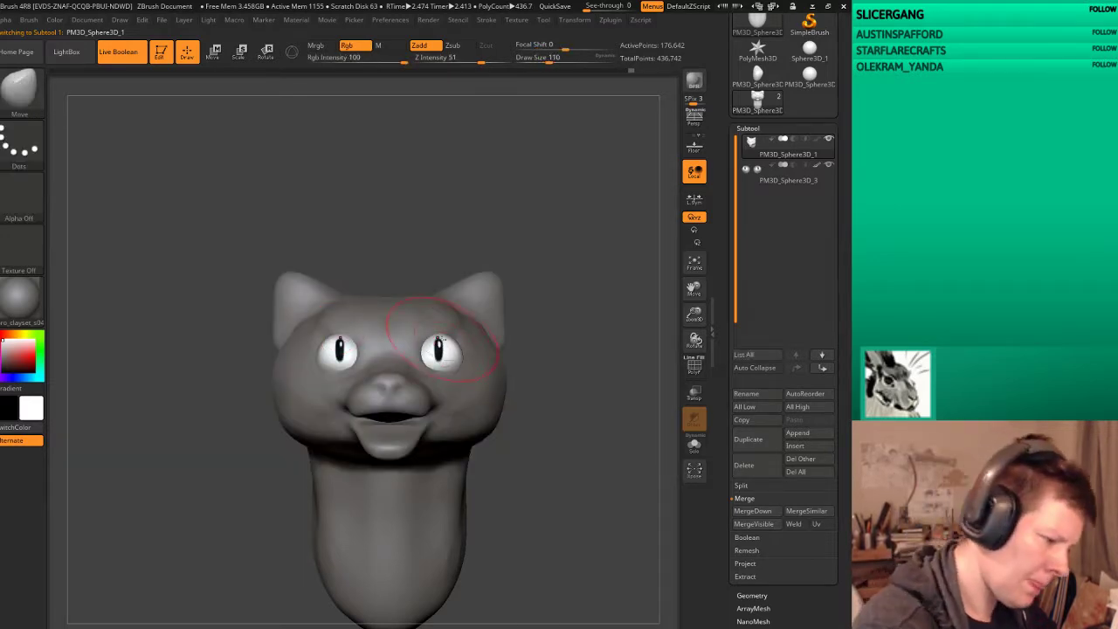
key(Return)
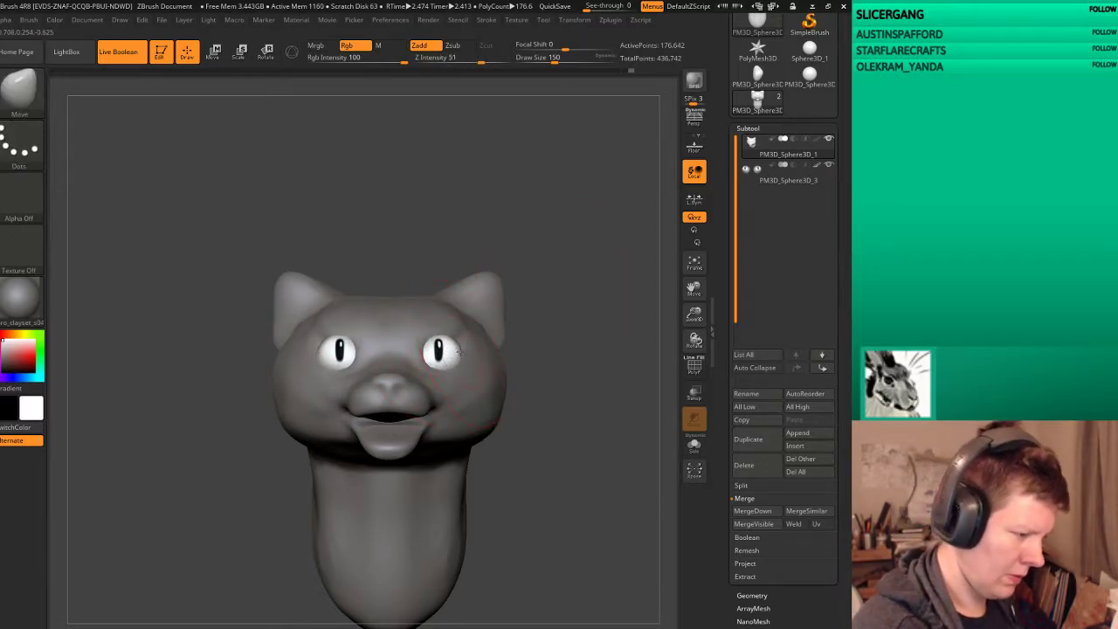
Step: Mask then clear the model, undo, and switch between the eyes and head subtools
mouse_move(572, 314)
mouse_down()
mouse_move(660, 389)
mouse_move(594, 444)
mouse_move(609, 442)
mouse_move(565, 458)
mouse_move(536, 554)
mouse_up()
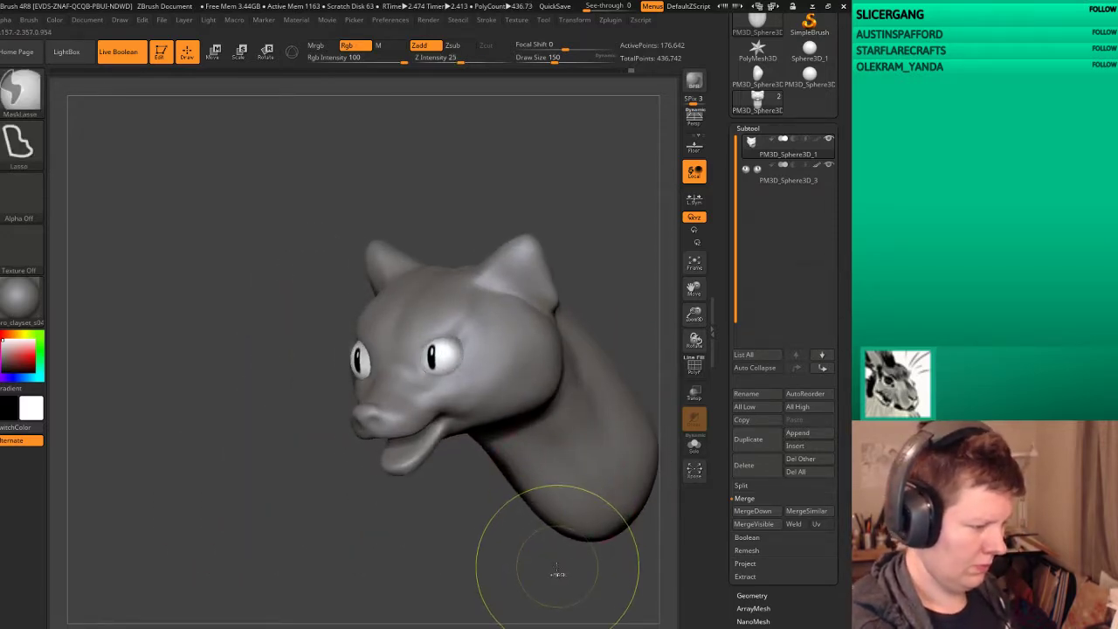
ctrl+click(558, 574)
ctrl+click(557, 574)
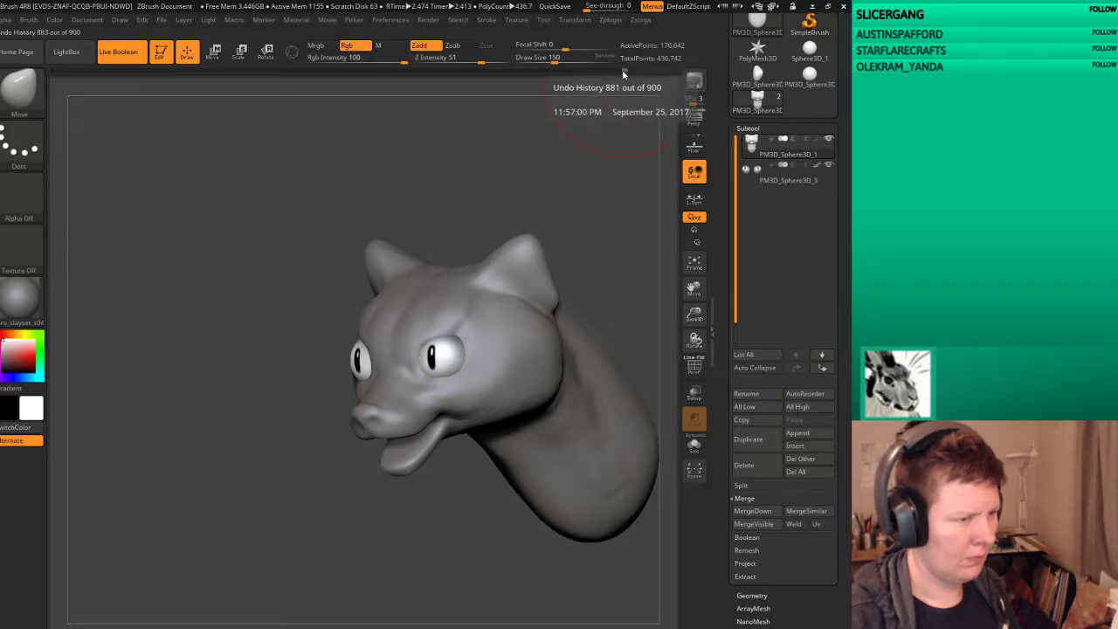
drag(622, 69, 640, 68)
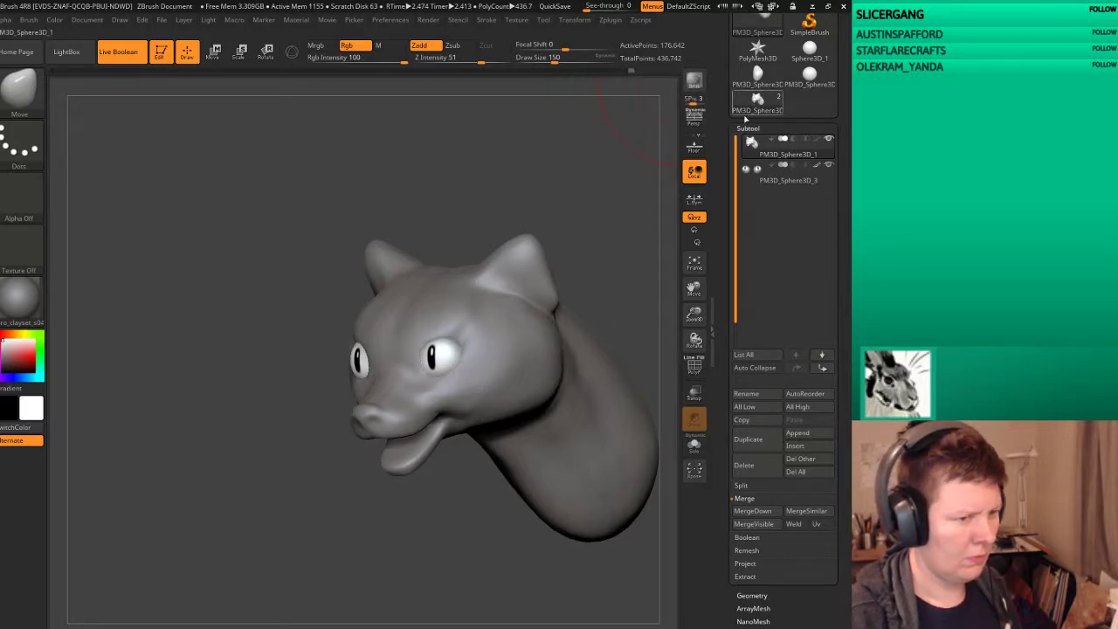
click(756, 178)
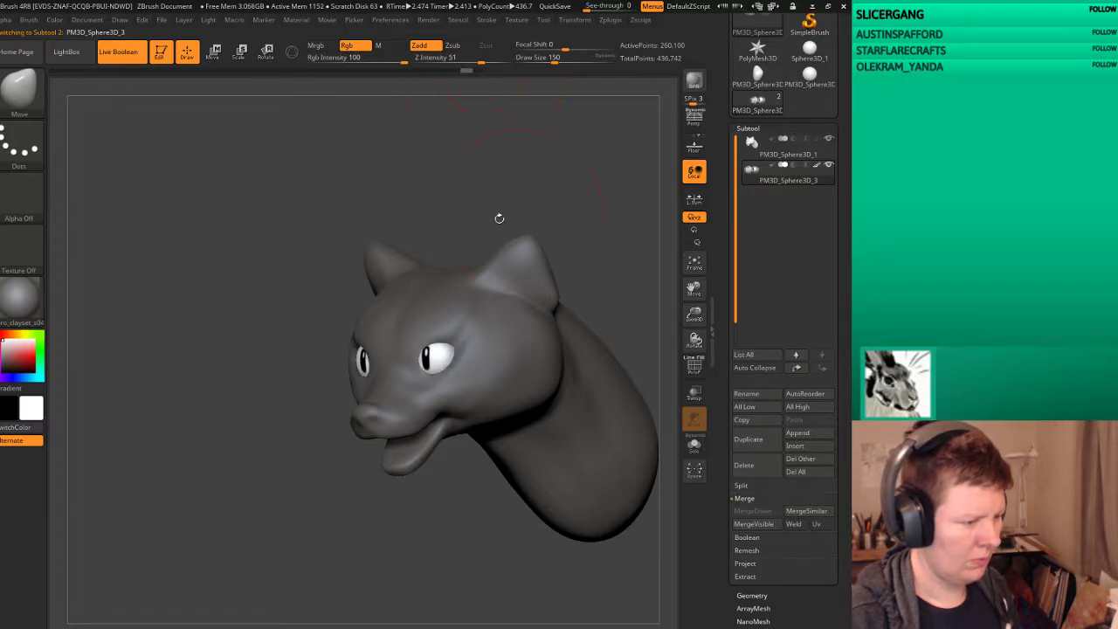
mouse_move(511, 179)
mouse_down()
mouse_move(557, 176)
mouse_move(641, 217)
mouse_move(606, 229)
mouse_move(589, 254)
mouse_up()
click(777, 152)
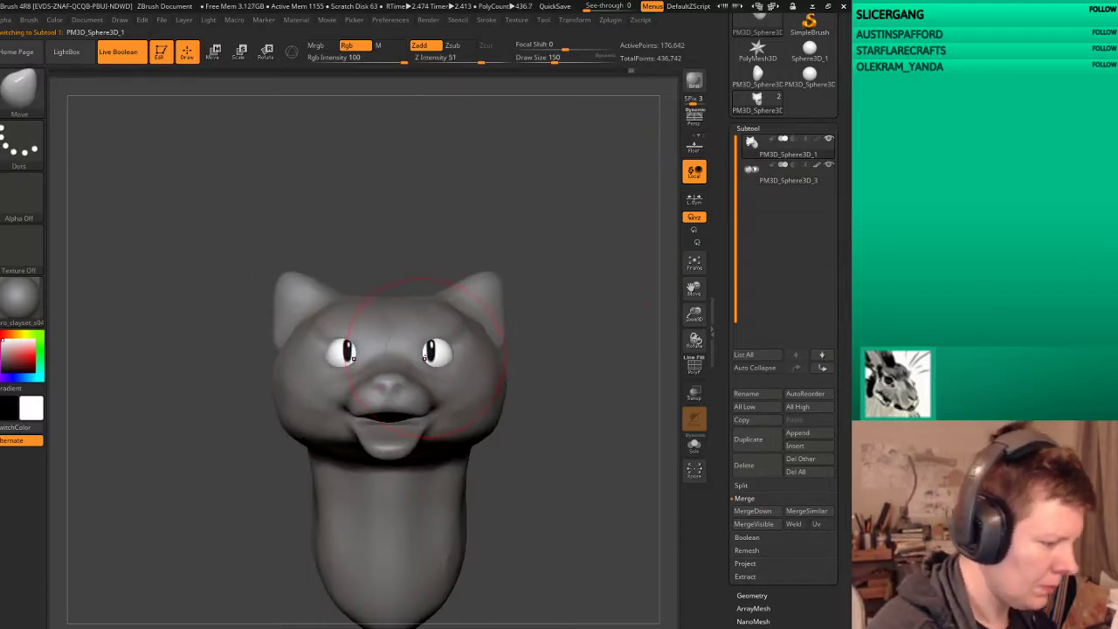
mouse_move(603, 323)
mouse_down()
mouse_move(539, 334)
mouse_move(617, 401)
mouse_move(618, 389)
mouse_up()
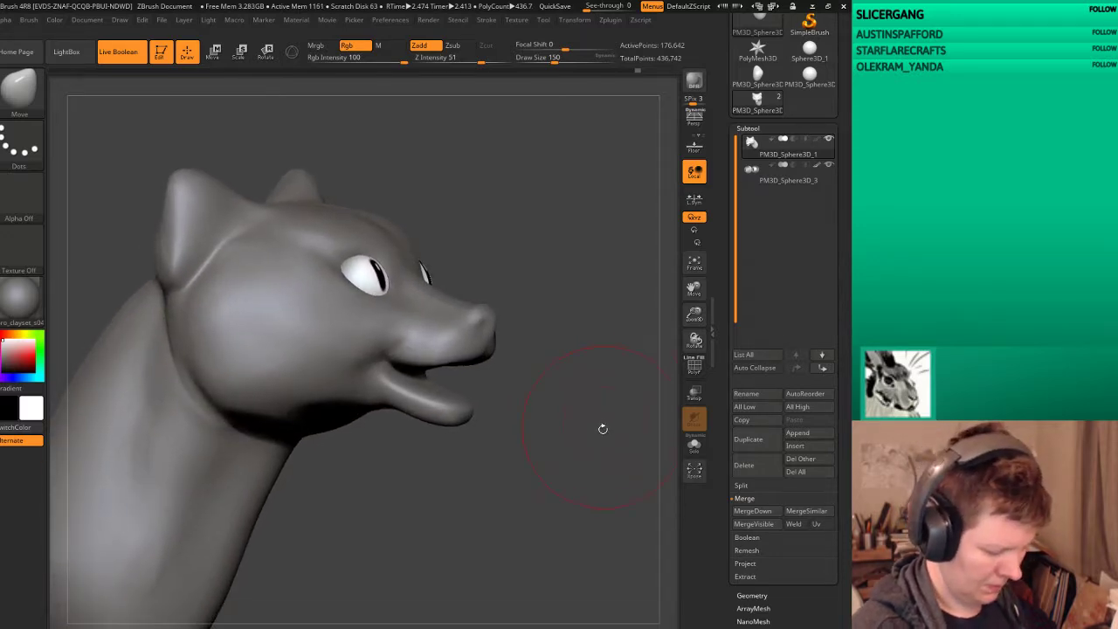
Step: Select ClayTubes and build up clay along the lower cheek and jaw
key(b)
key(c)
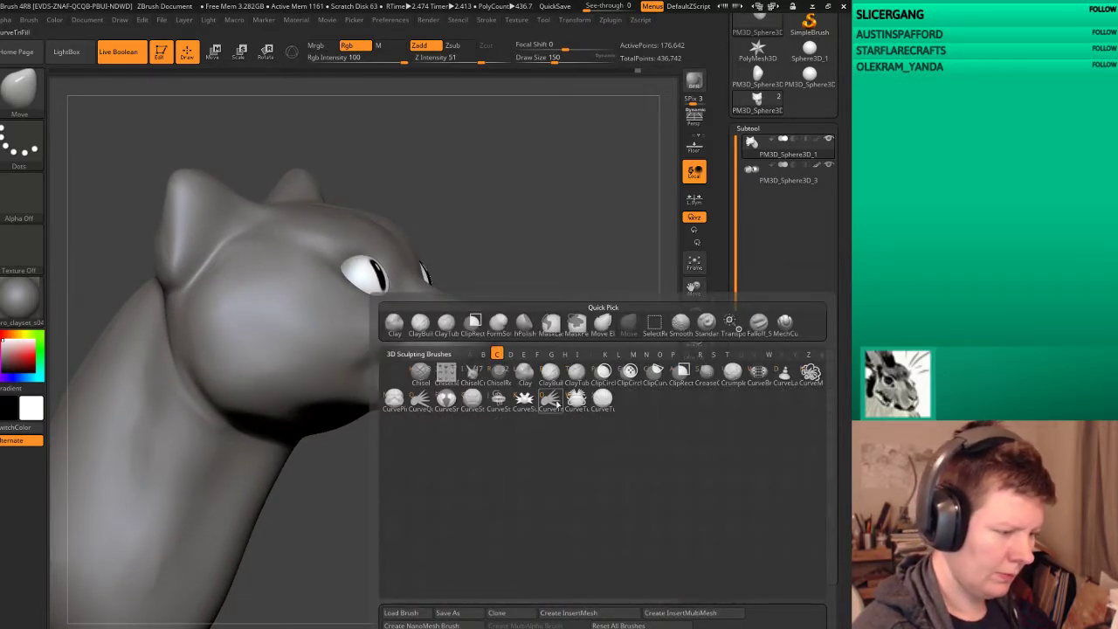
key(t)
mouse_move(571, 379)
mouse_down()
mouse_move(568, 408)
mouse_move(462, 350)
mouse_up()
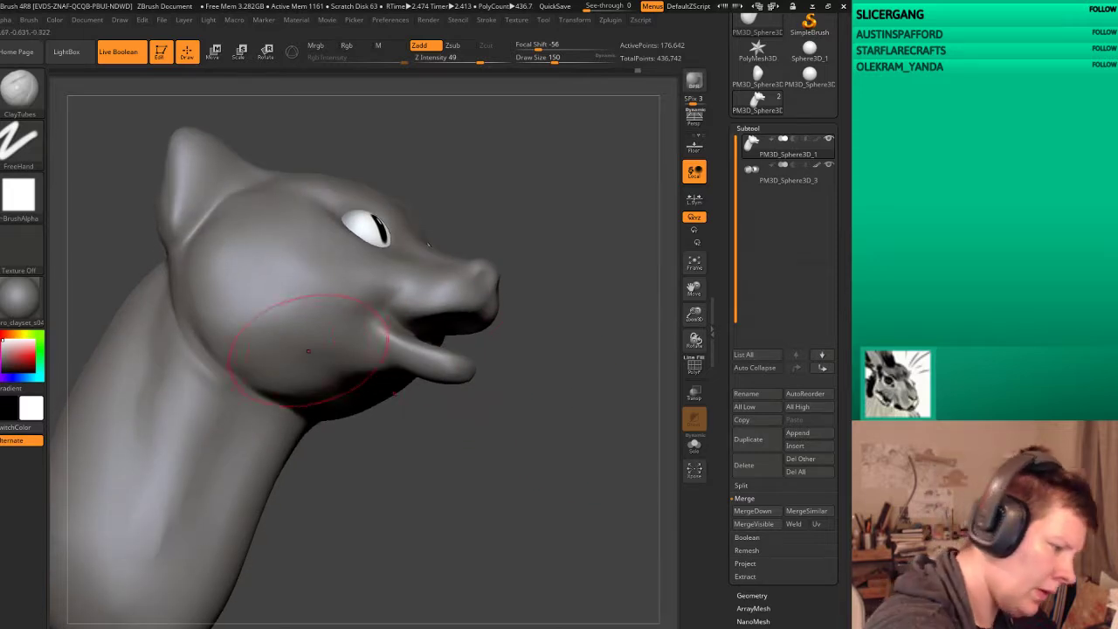
drag(308, 351, 461, 387)
mouse_move(297, 385)
mouse_down()
mouse_move(374, 374)
mouse_move(400, 350)
mouse_up()
mouse_move(281, 341)
mouse_down()
mouse_move(376, 350)
mouse_move(349, 345)
mouse_move(530, 332)
mouse_up()
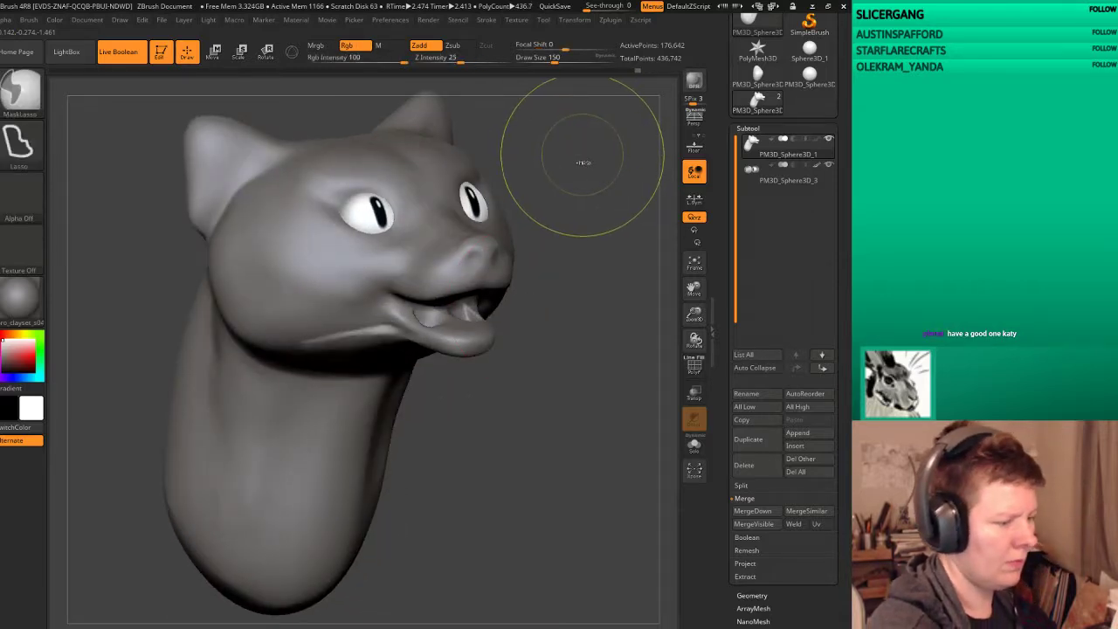
Step: Enable BackfaceMask under Brush > Auto Masking
click(29, 20)
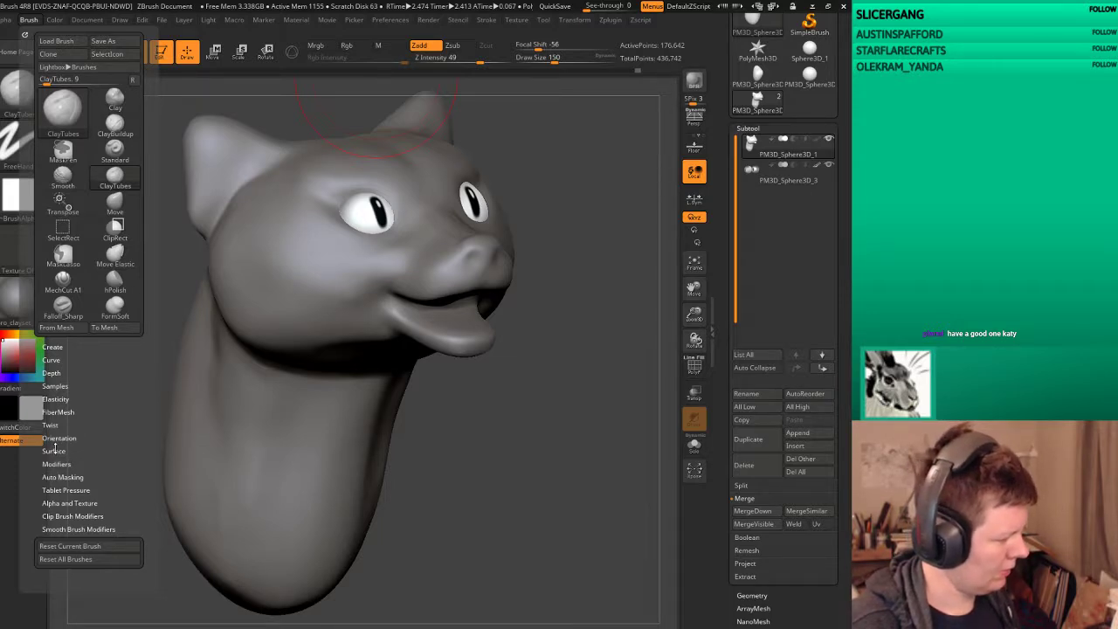
click(77, 478)
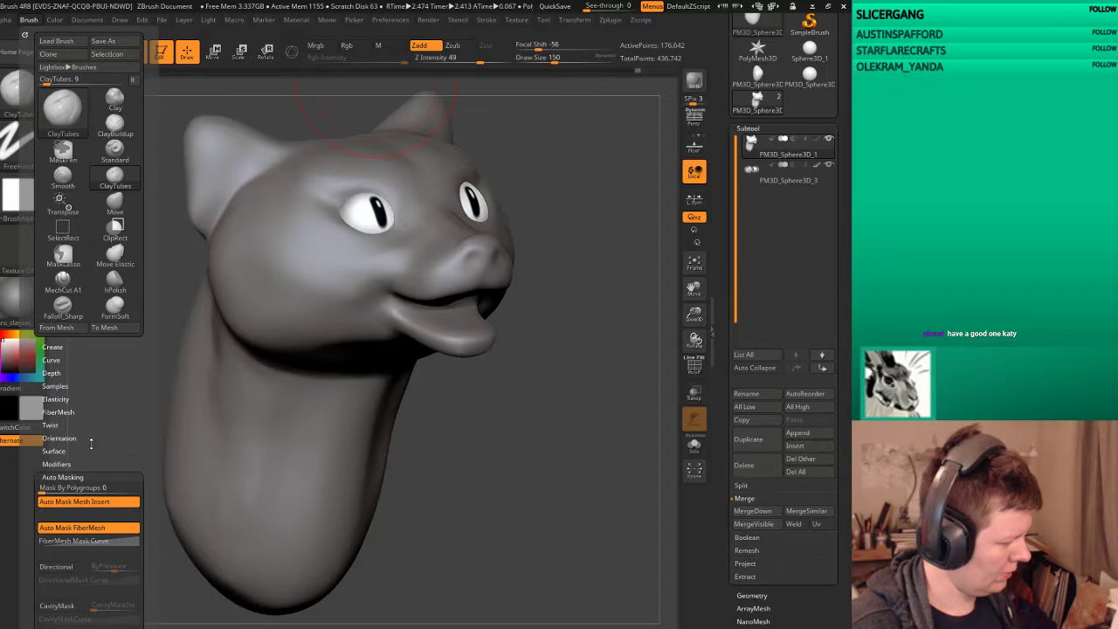
scroll(91, 445, down, 4)
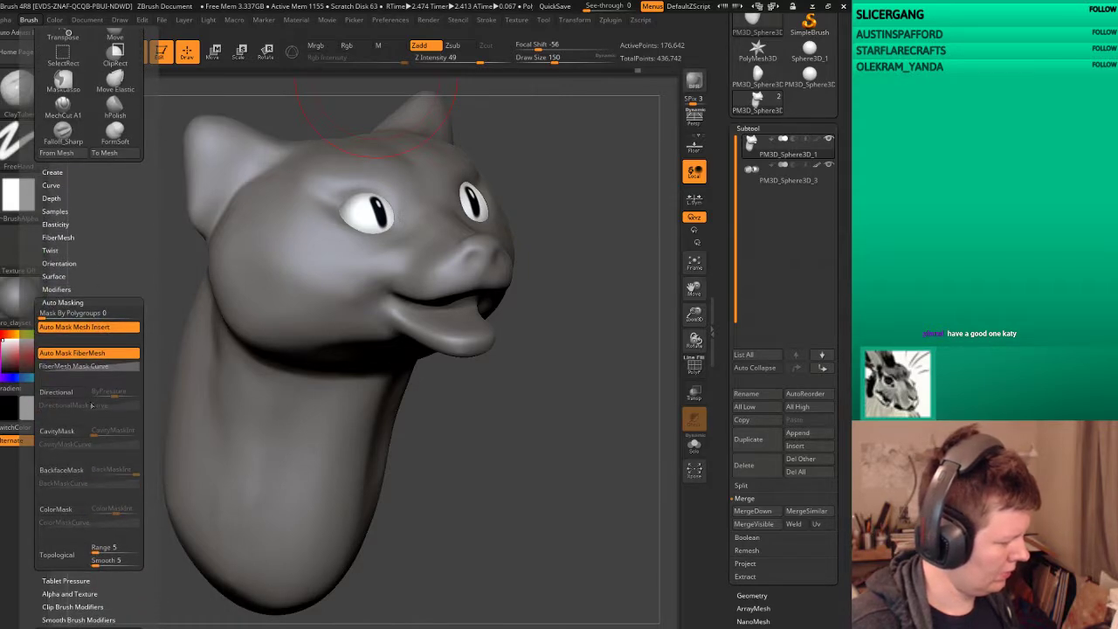
click(45, 475)
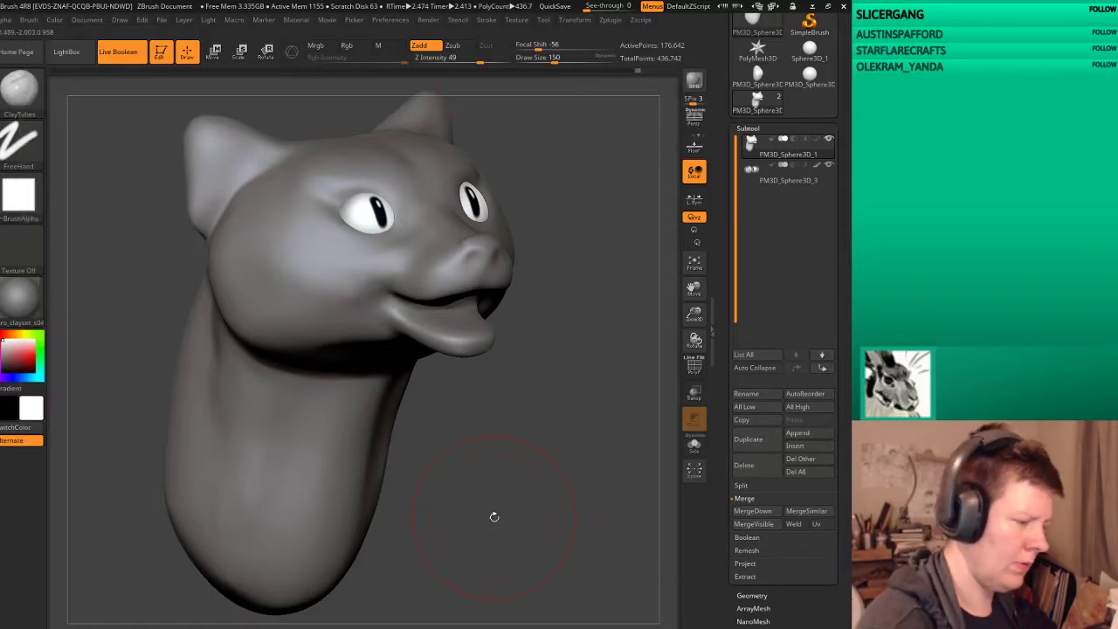
Step: Reshape the lower lip and sculpt fur strands down the chin toward the neck
mouse_move(495, 517)
mouse_down()
mouse_move(524, 489)
mouse_move(337, 295)
mouse_move(410, 358)
mouse_move(353, 348)
mouse_up()
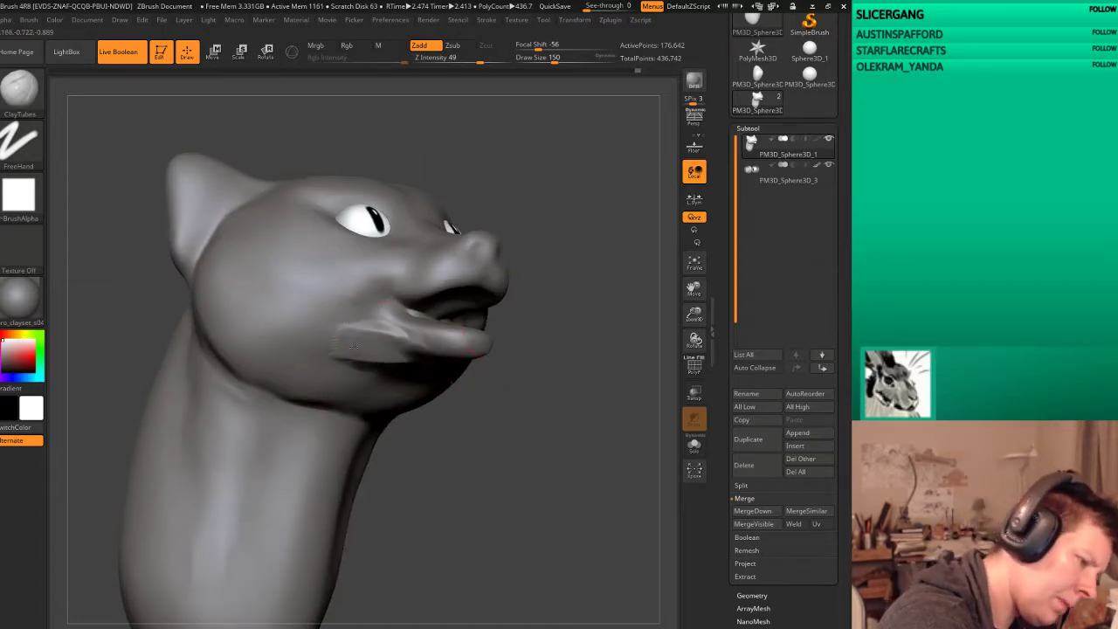
drag(536, 412, 586, 487)
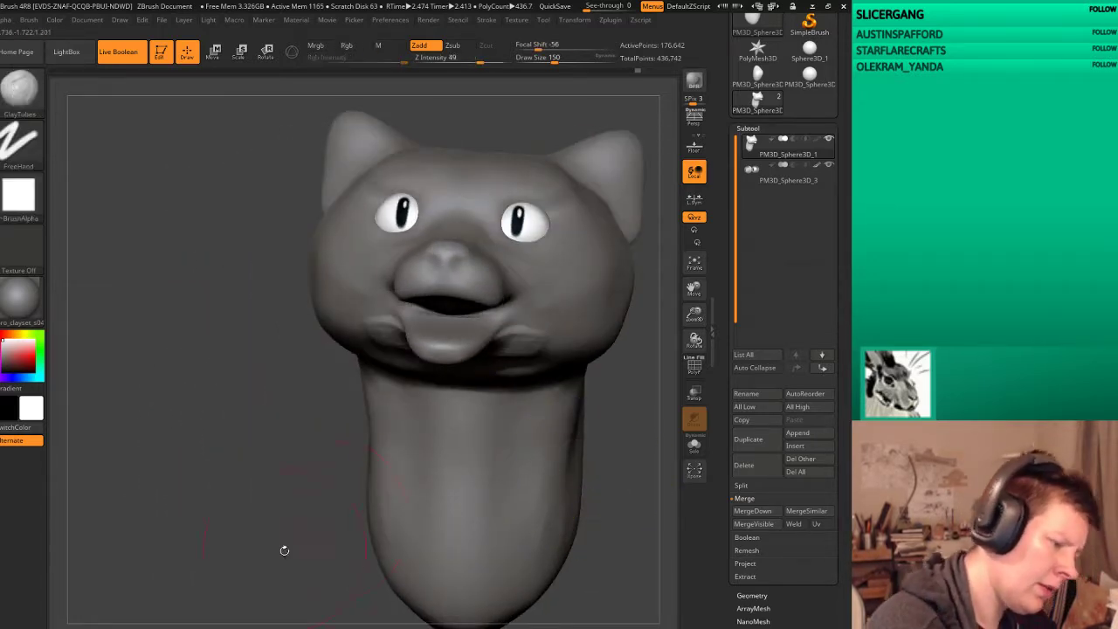
drag(284, 550, 474, 358)
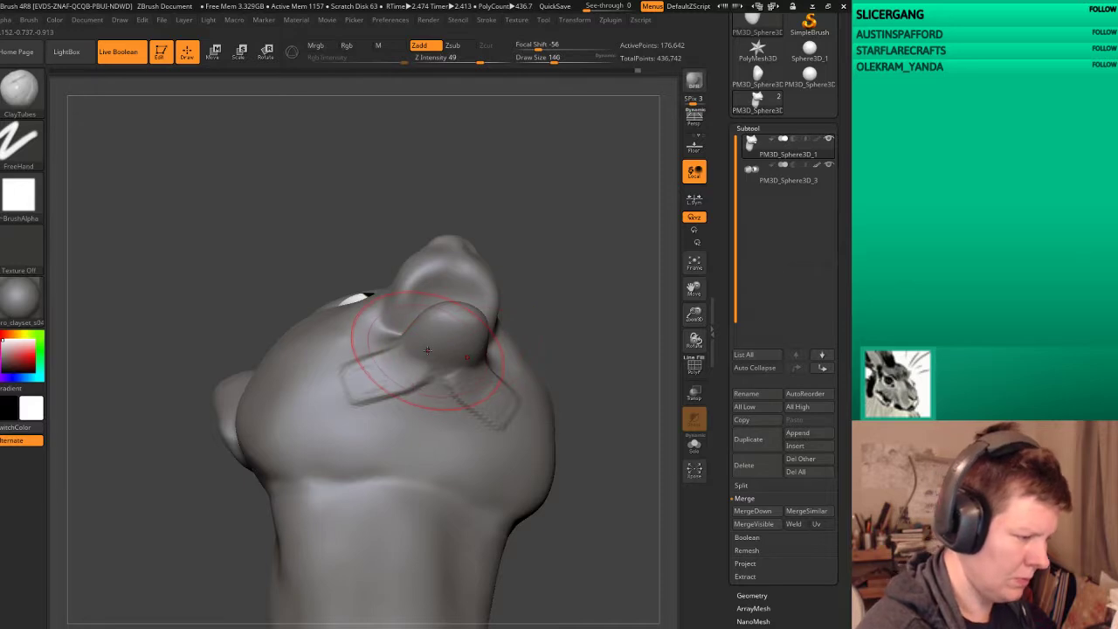
mouse_move(454, 353)
mouse_down()
mouse_move(410, 420)
mouse_move(429, 436)
mouse_move(429, 410)
mouse_up()
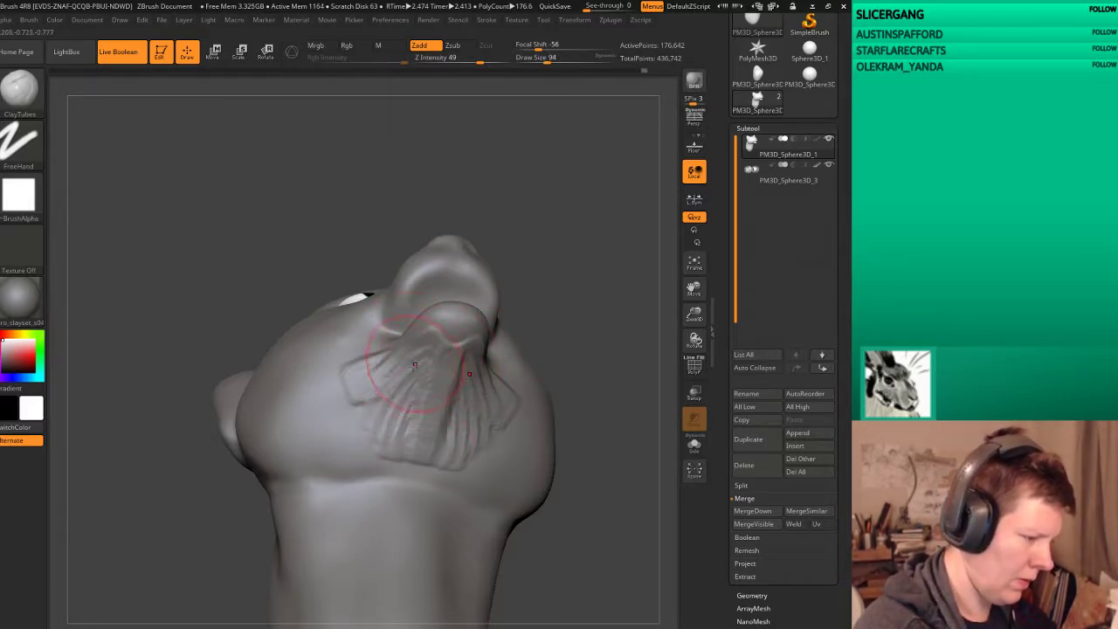
mouse_move(415, 365)
mouse_down()
mouse_move(345, 402)
mouse_move(367, 454)
mouse_up()
drag(419, 393, 381, 487)
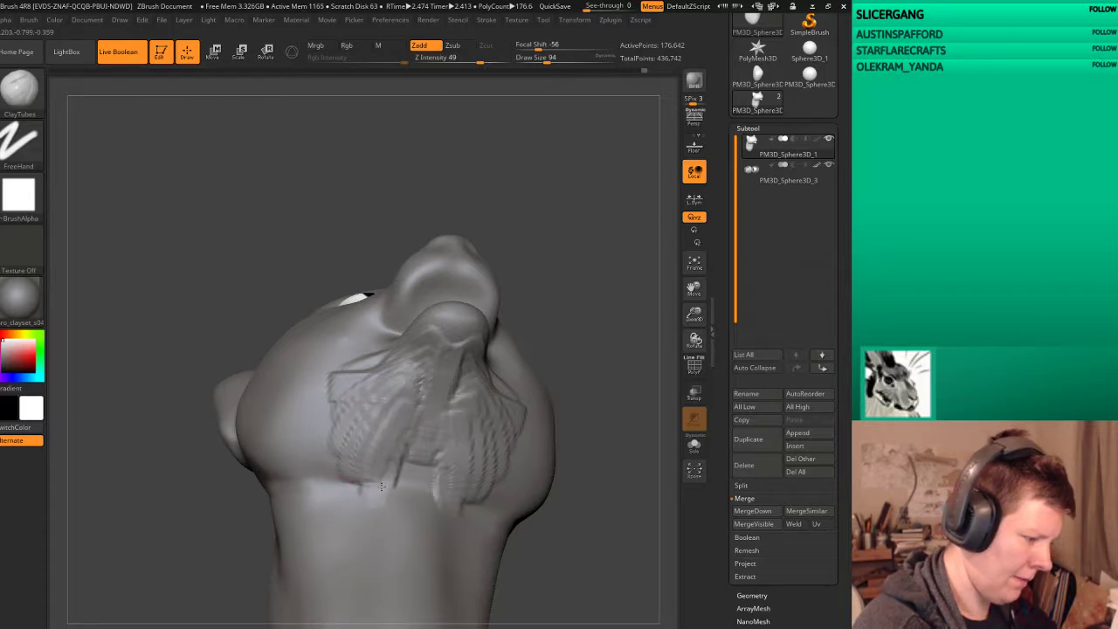
drag(419, 415, 411, 515)
mouse_move(428, 445)
mouse_down()
mouse_move(428, 559)
mouse_move(394, 559)
mouse_move(410, 572)
mouse_up()
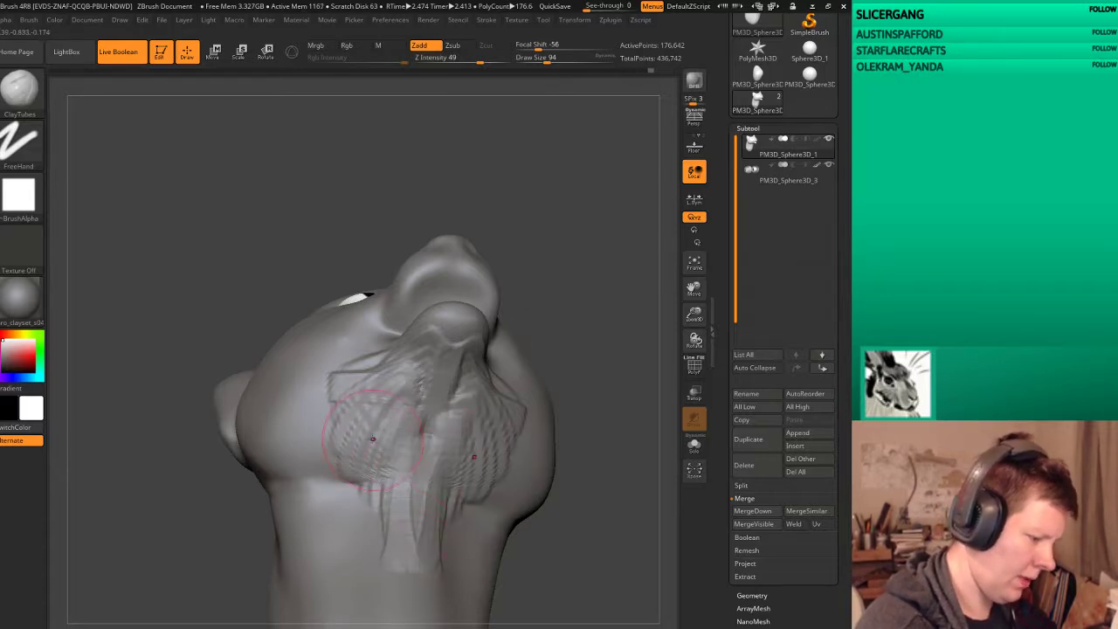
Step: Add fur strands along the lower jaw and neck, softening those near the jaw
drag(373, 439, 604, 329)
drag(488, 363, 458, 373)
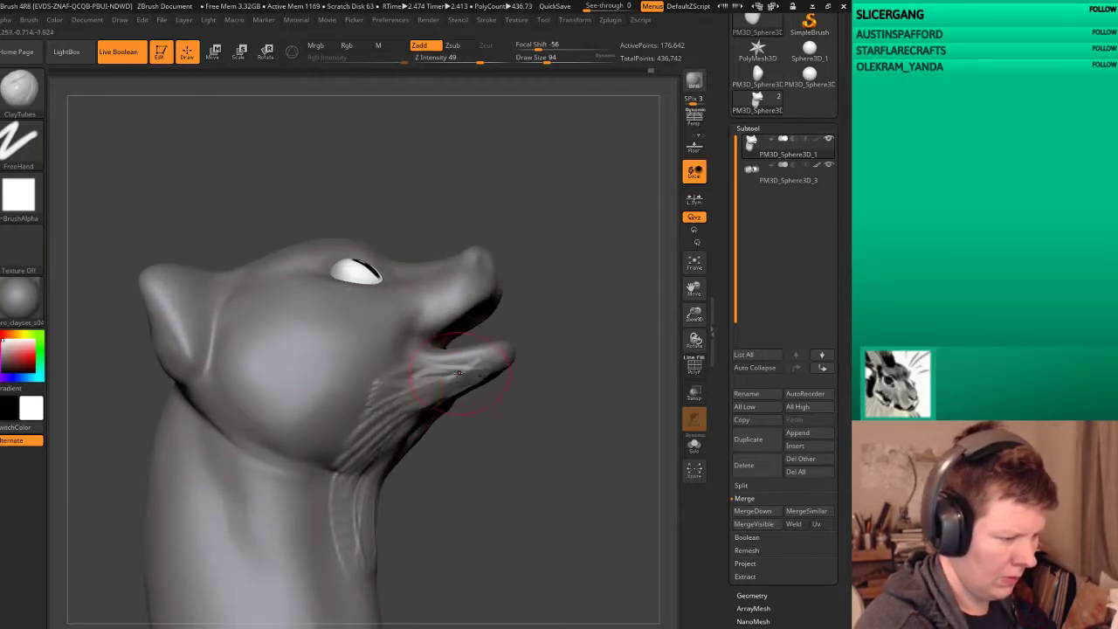
drag(466, 417, 473, 395)
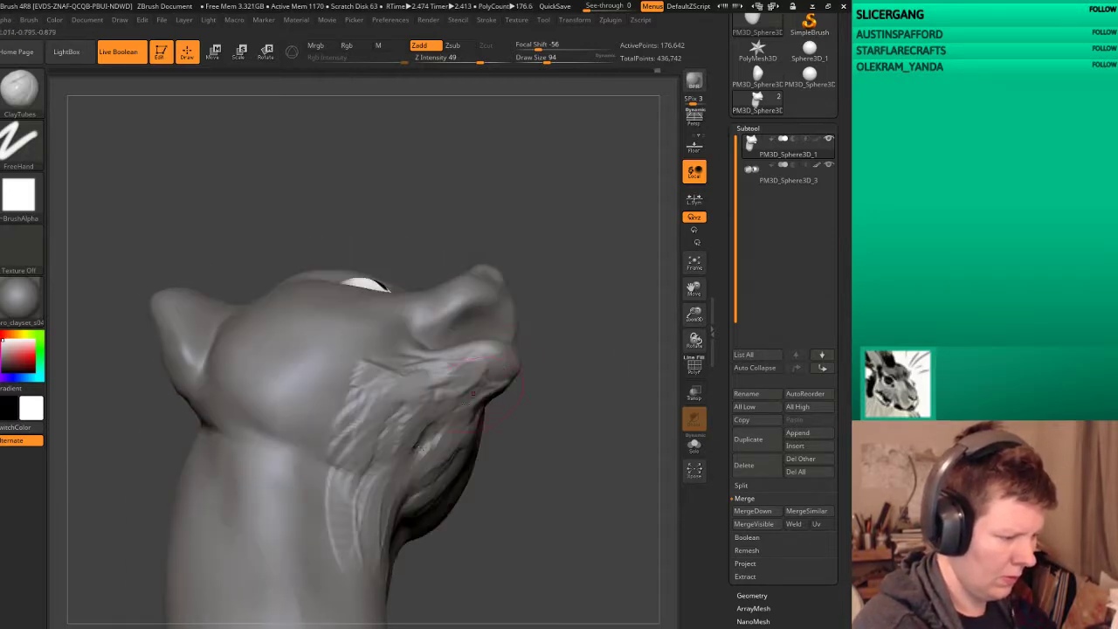
shift+drag(429, 445, 409, 444)
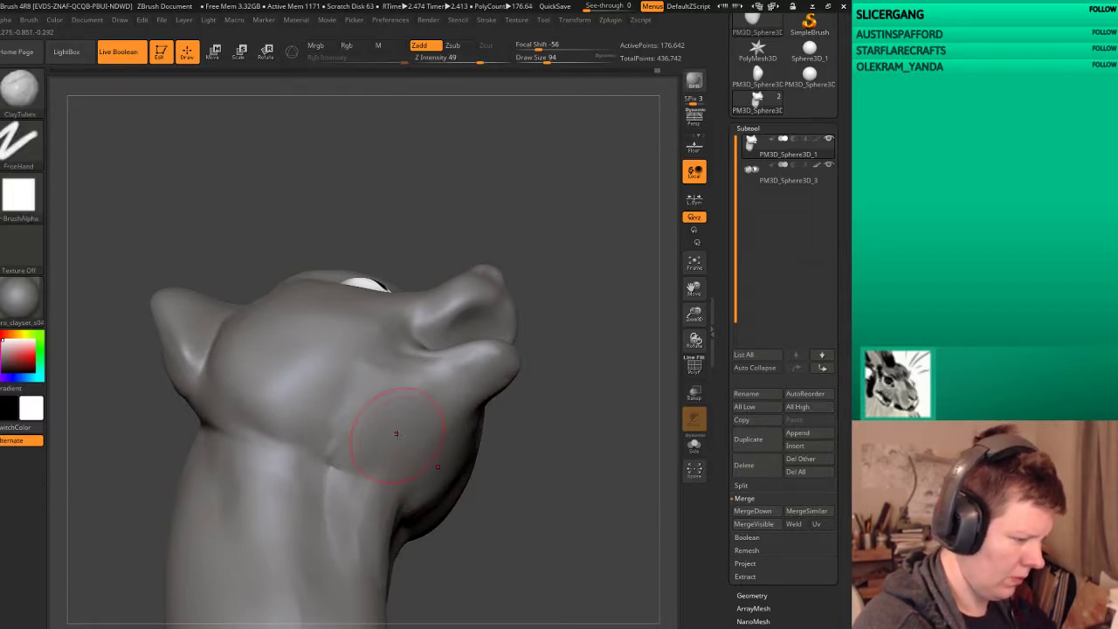
drag(376, 443, 336, 524)
drag(559, 419, 580, 515)
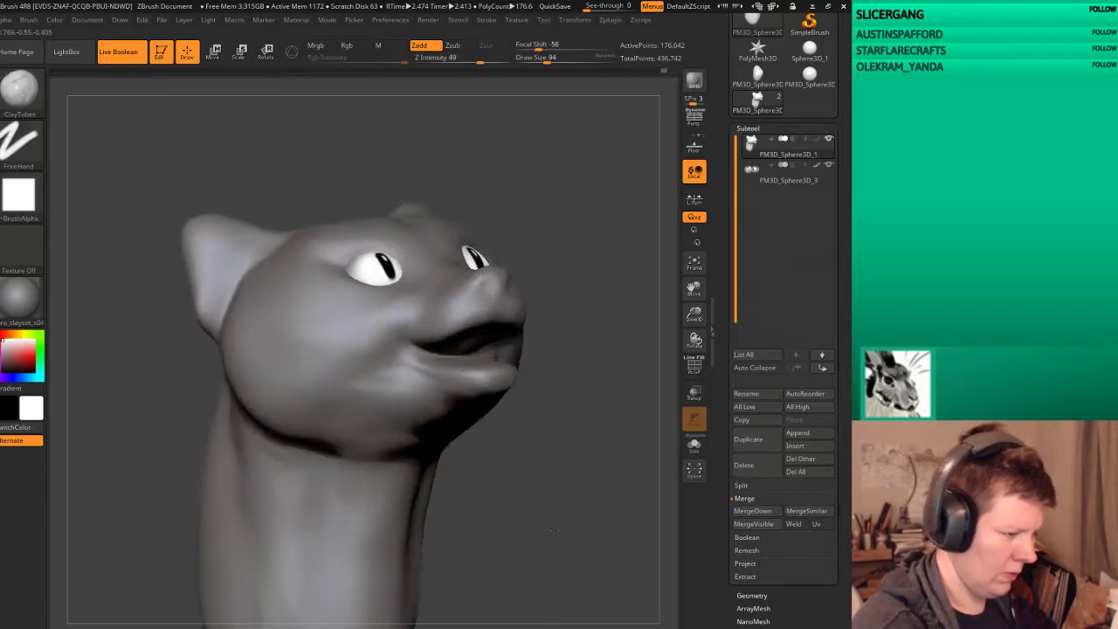
drag(598, 489, 594, 481)
Step: Switch to the Move brush with B, M, V
key(b)
key(m)
key(v)
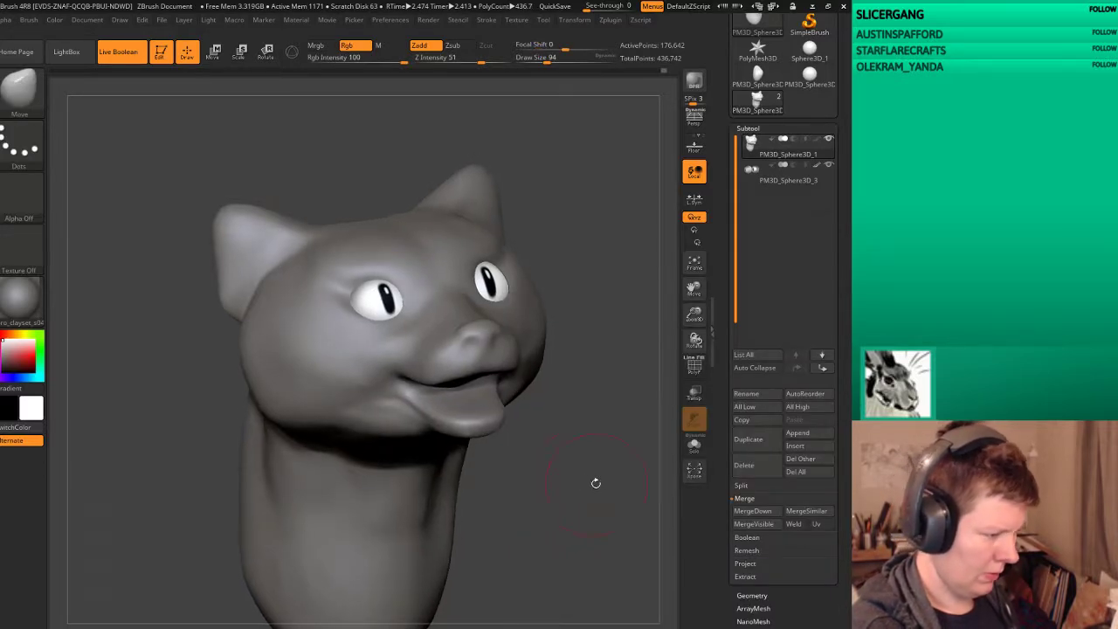
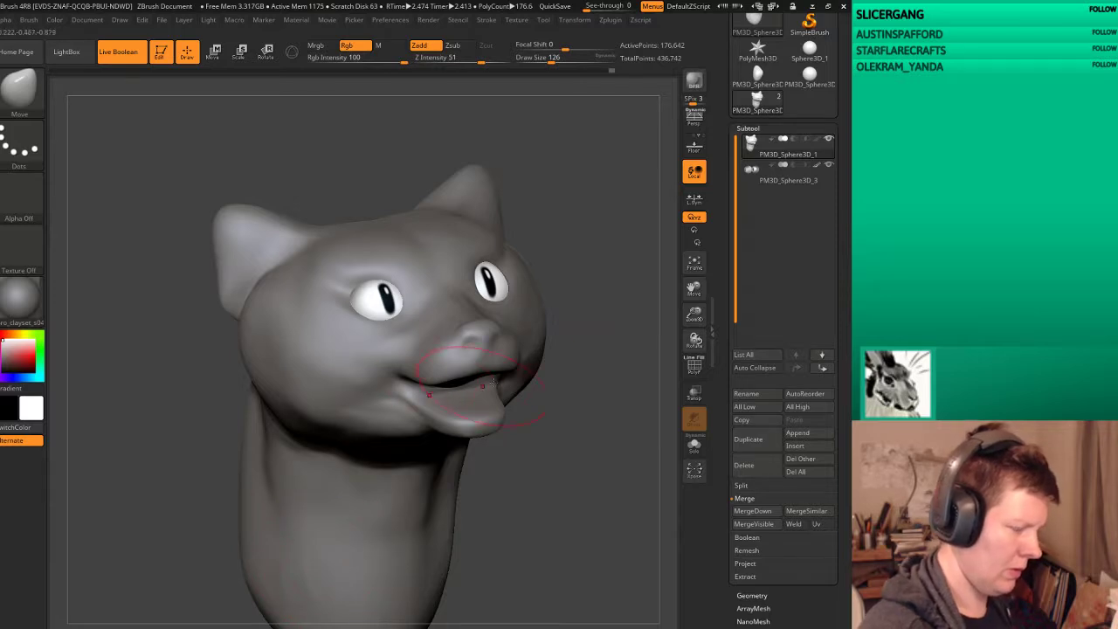
Step: Reshape both lower cheeks symmetrically from a near-front view
drag(638, 338, 553, 328)
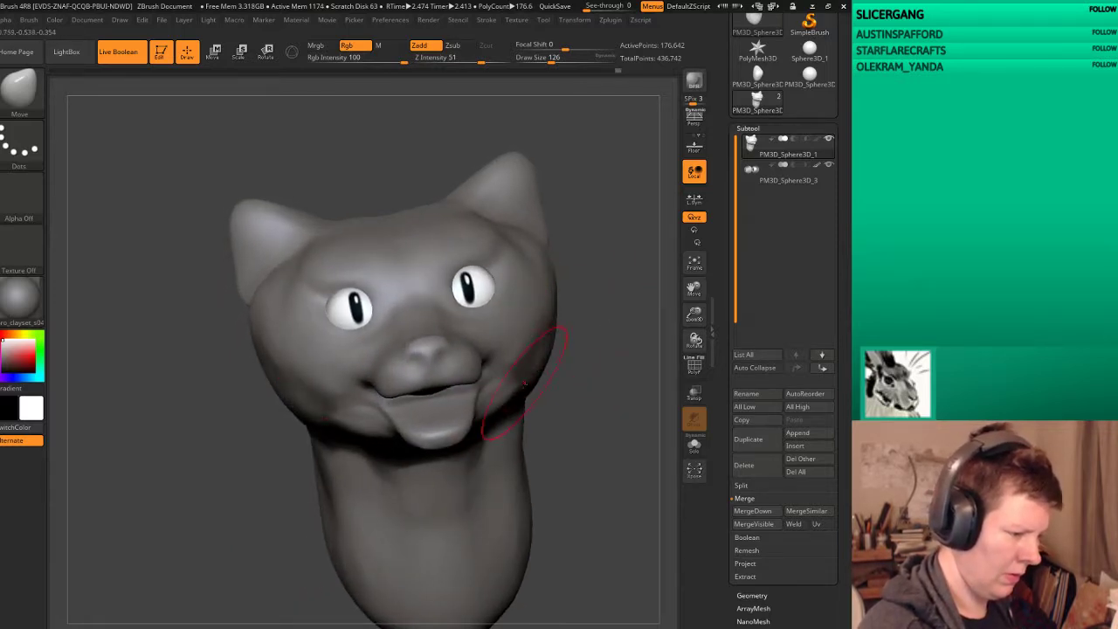
drag(510, 395, 500, 409)
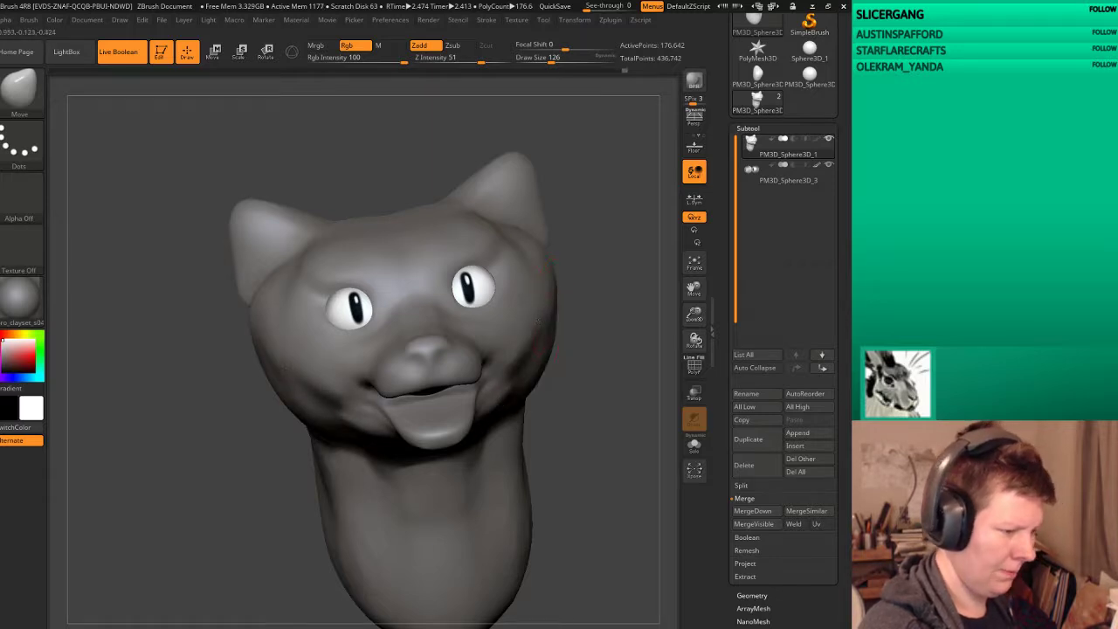
mouse_move(573, 342)
mouse_down()
mouse_move(606, 388)
mouse_move(618, 372)
mouse_up()
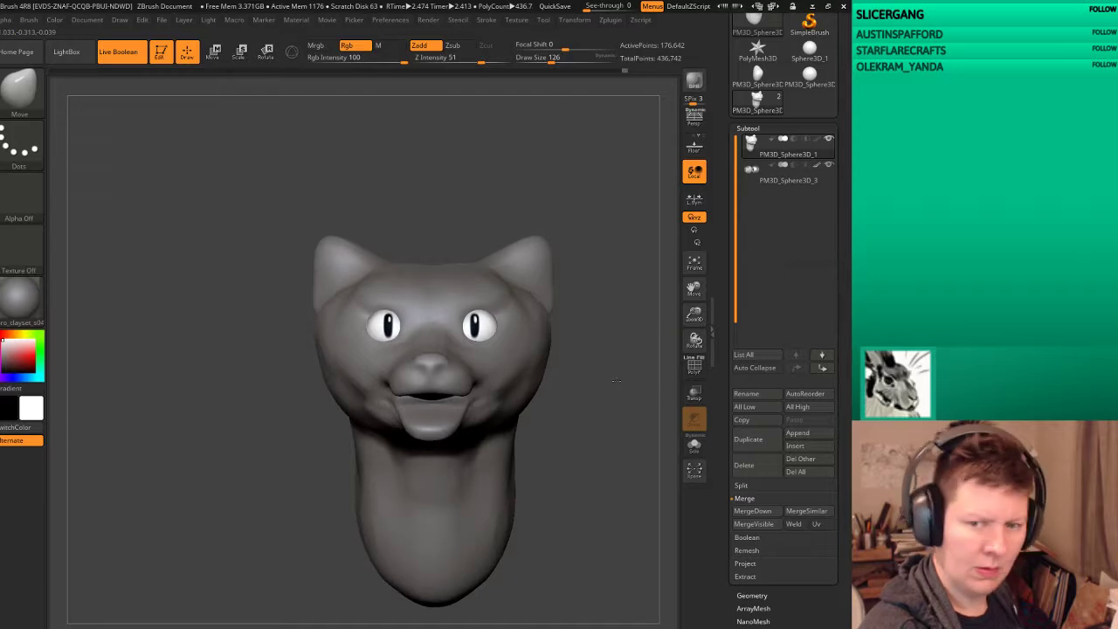
Step: Smooth the top of the head between the ears, then check it from three-quarter angles
drag(380, 255, 422, 253)
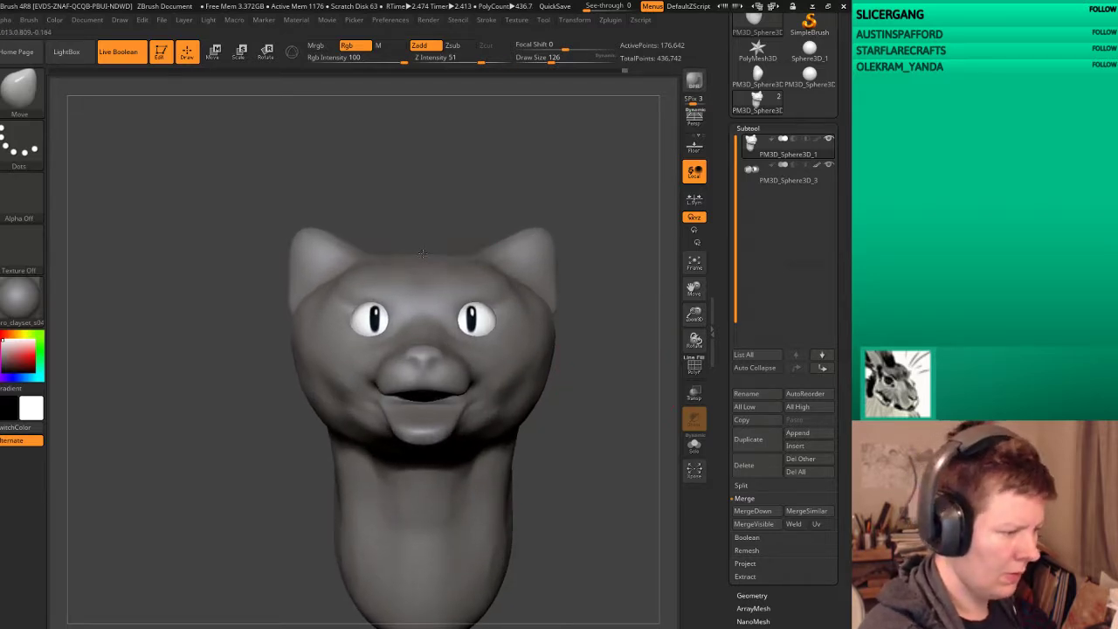
drag(564, 199, 493, 223)
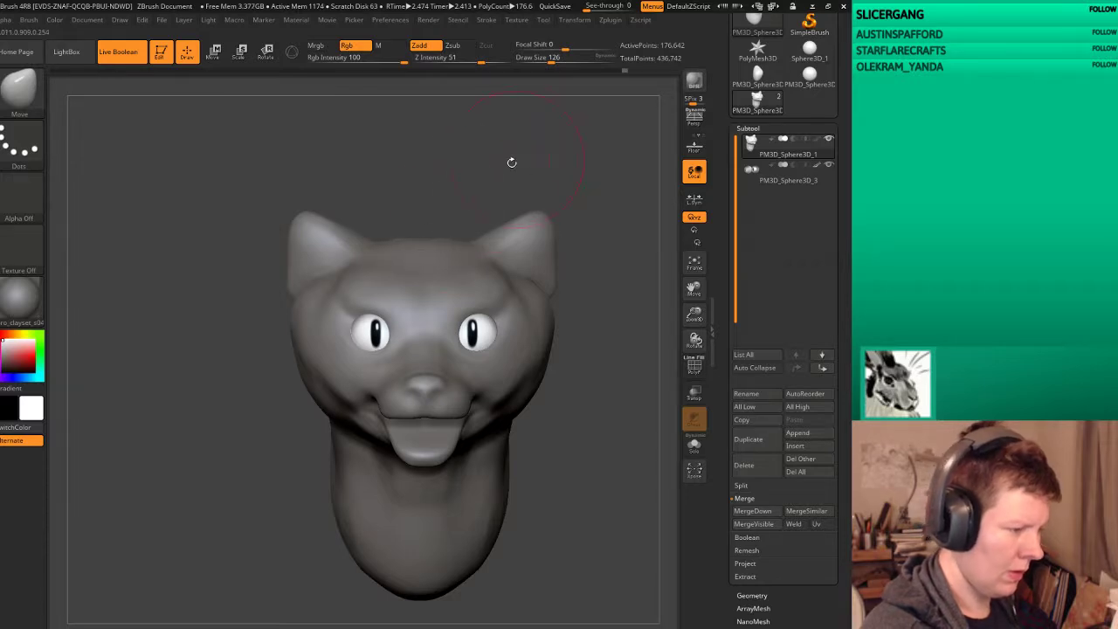
drag(421, 243, 424, 232)
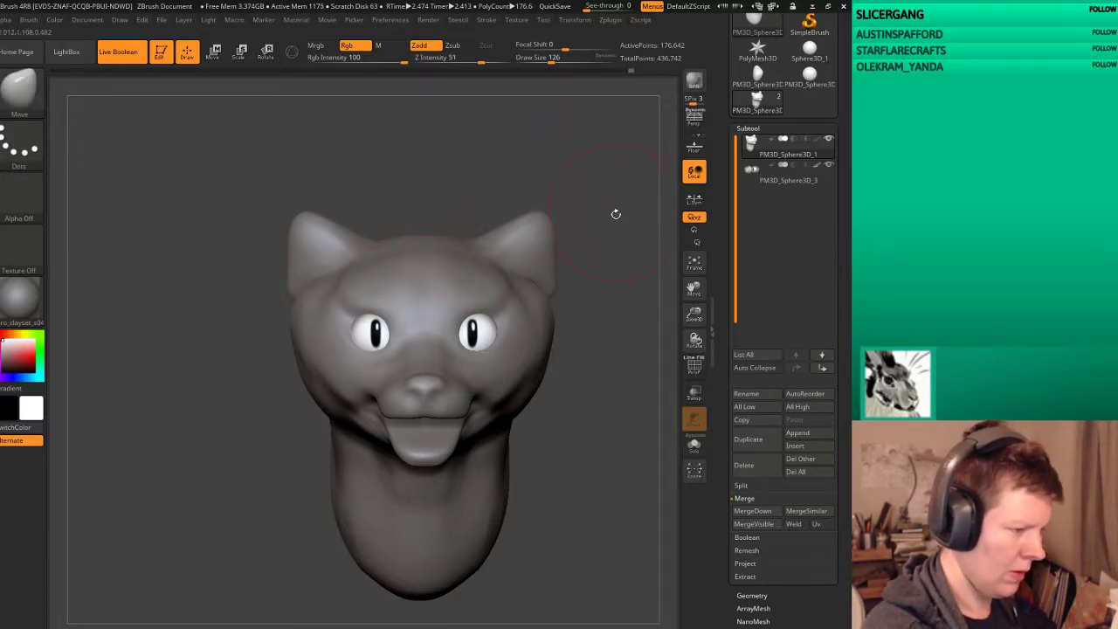
mouse_move(616, 214)
mouse_down()
mouse_move(465, 251)
mouse_move(606, 187)
mouse_move(418, 265)
mouse_up()
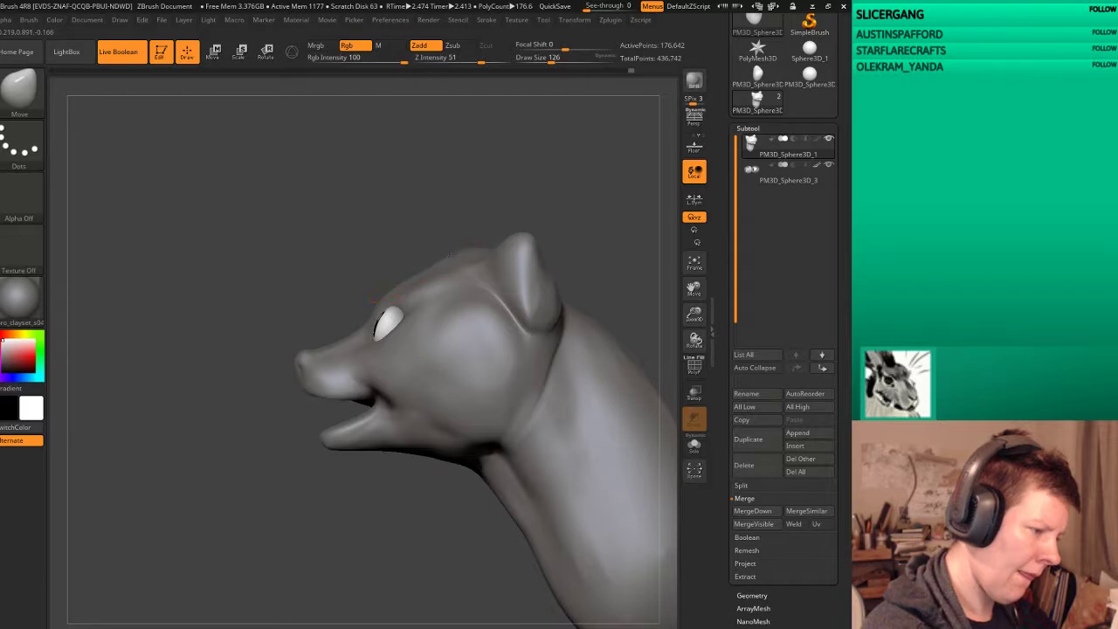
mouse_move(631, 242)
mouse_down()
mouse_move(658, 266)
mouse_move(461, 254)
mouse_up()
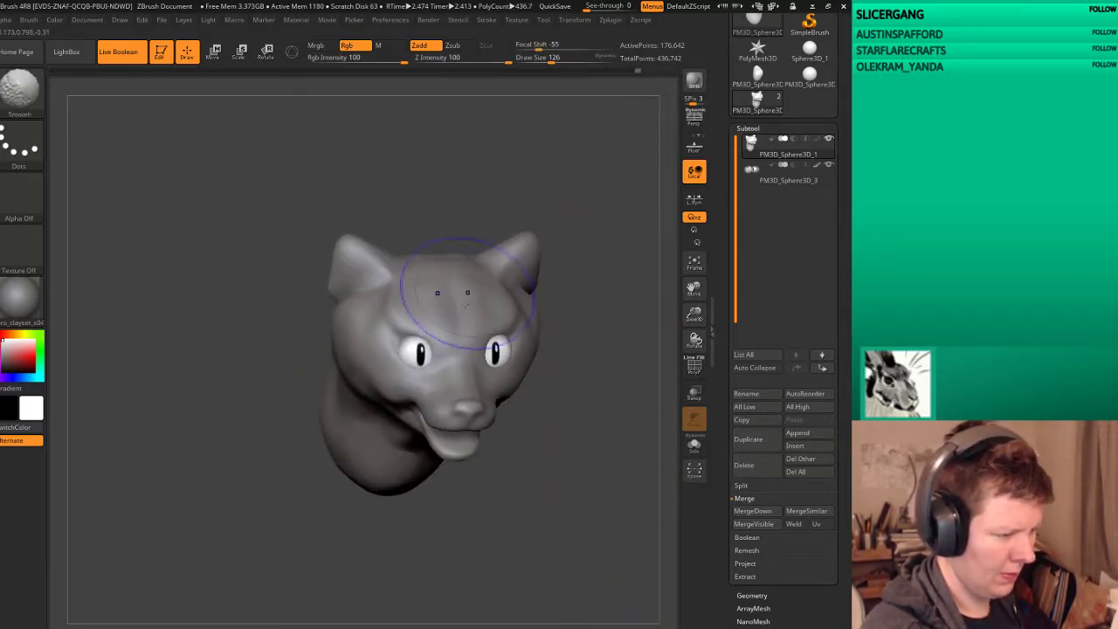
drag(619, 329, 621, 334)
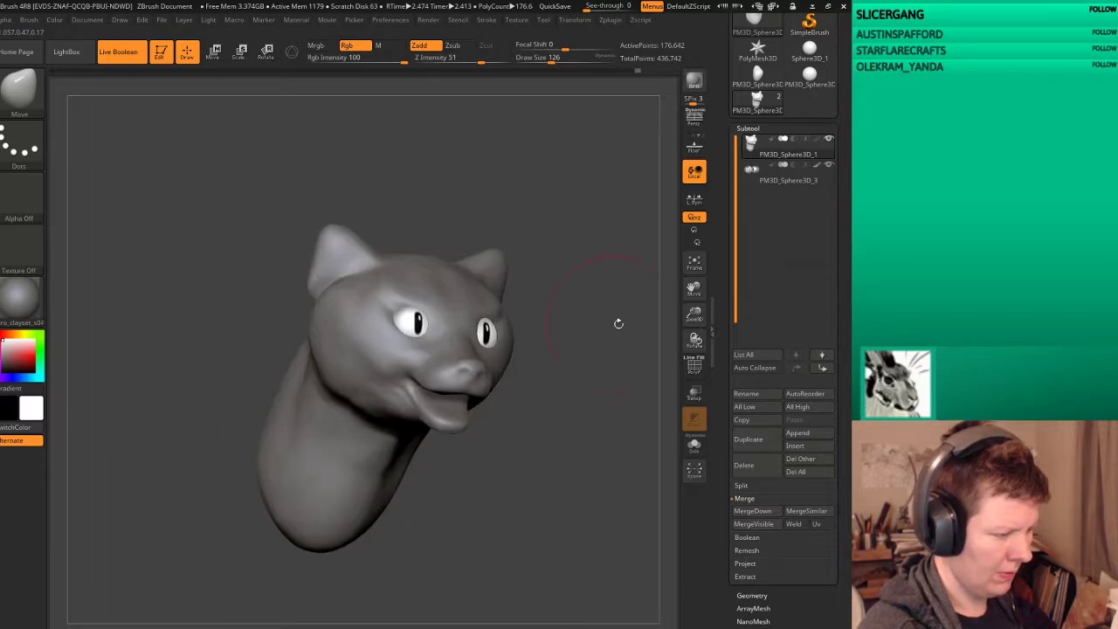
Step: Select the hPolish brush and turn the head toward the front
key(b)
key(h)
key(p)
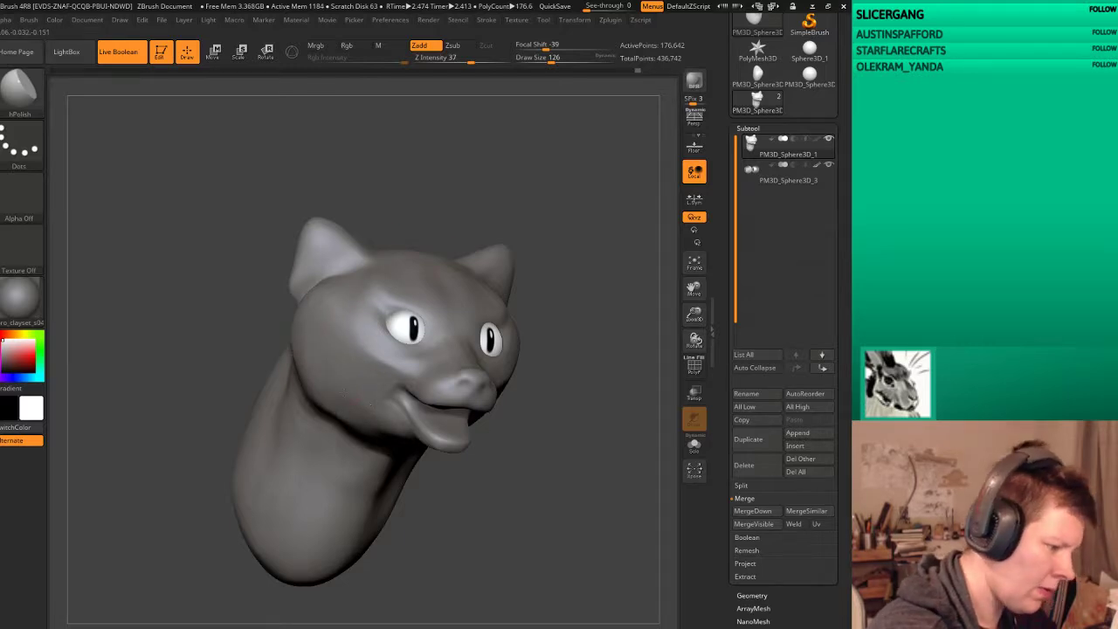
right_drag(332, 305, 414, 302)
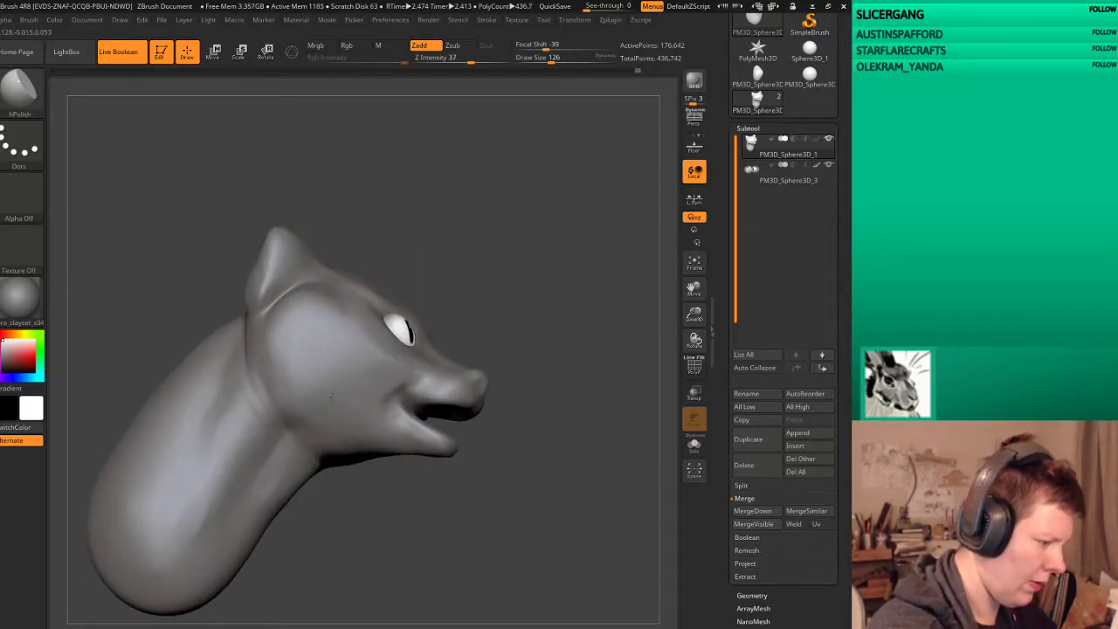
right_drag(387, 357, 500, 257)
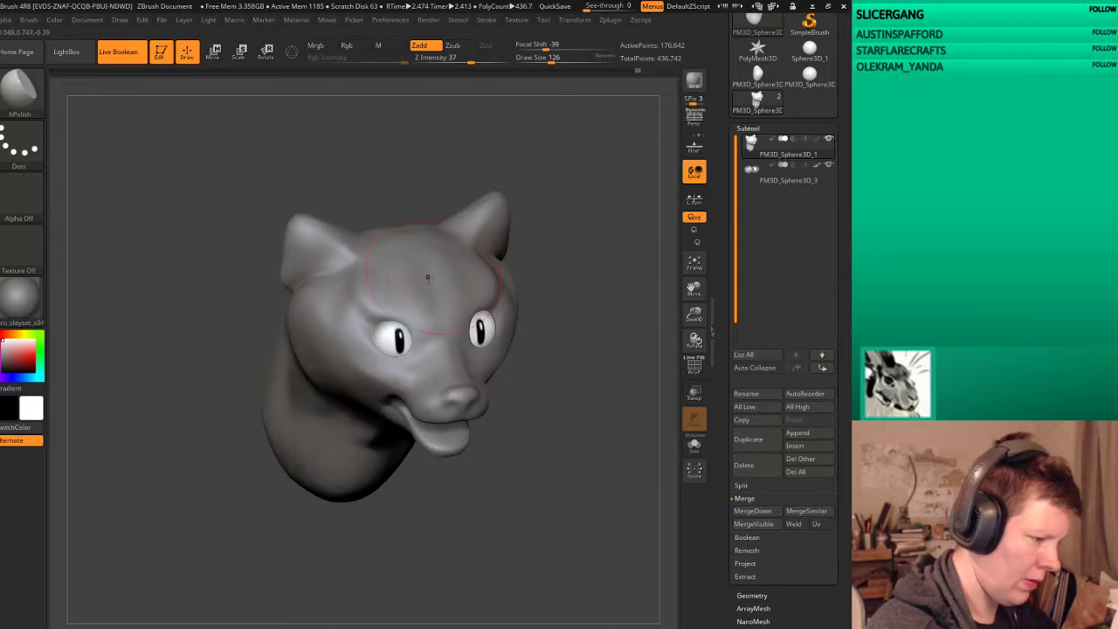
Step: Zoom in and orbit around the snout and eyes to inspect the face
right_drag(580, 346, 609, 397)
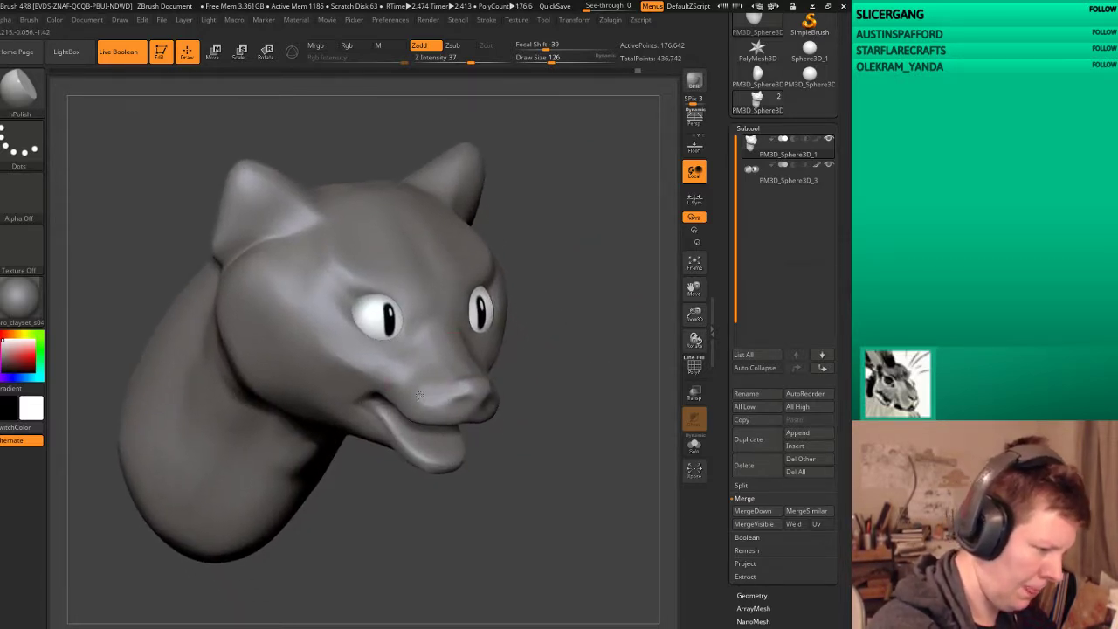
mouse_move(535, 356)
right_down()
mouse_move(604, 420)
mouse_move(445, 420)
right_up()
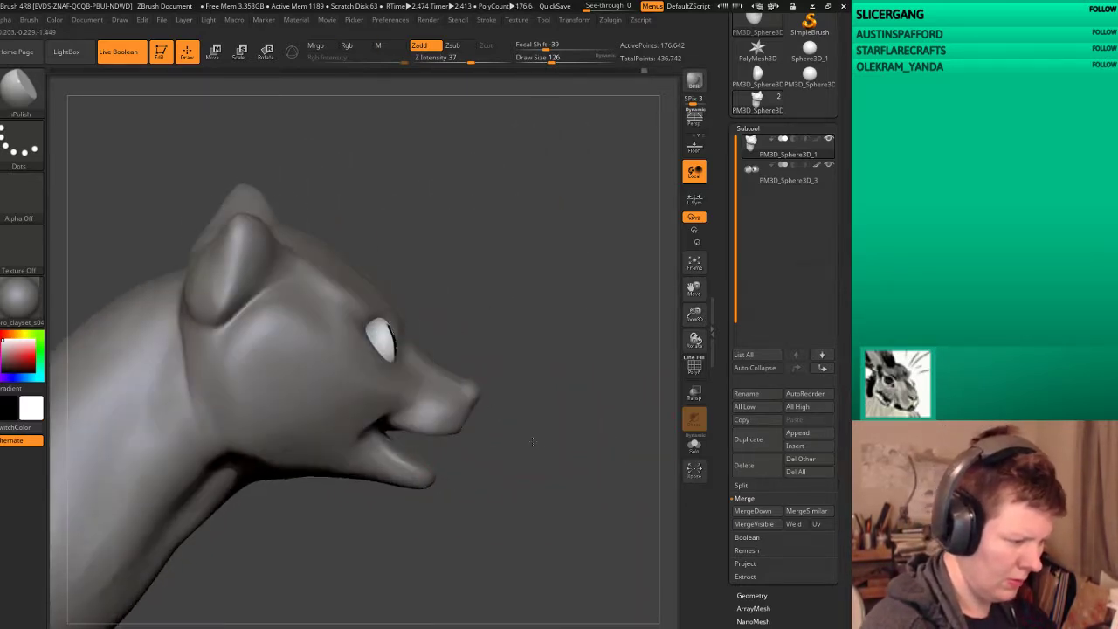
right_drag(564, 437, 454, 417)
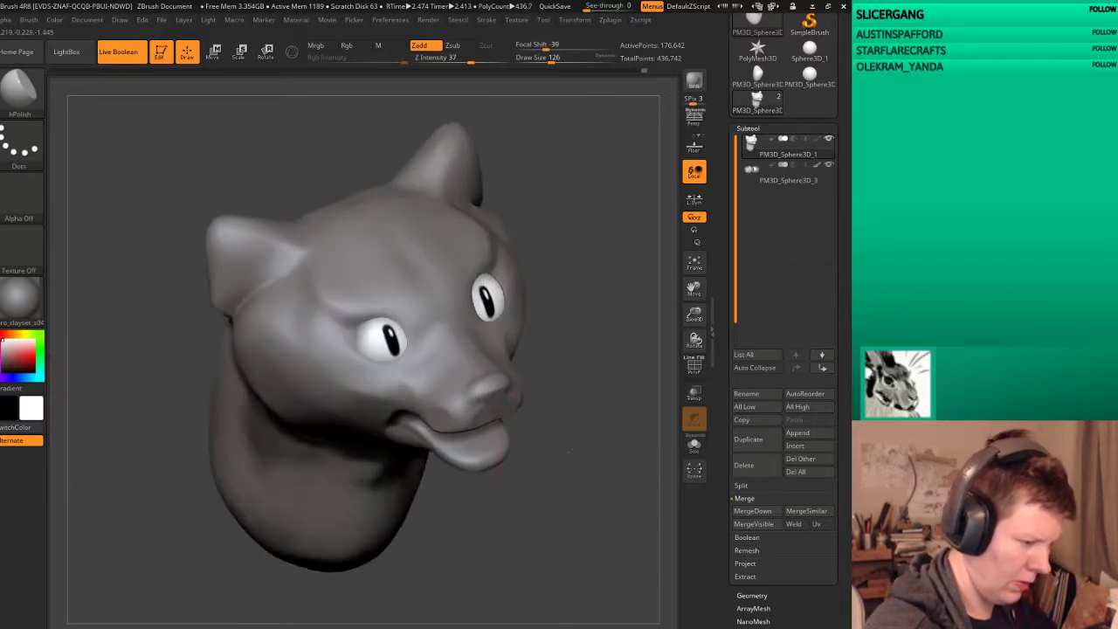
mouse_move(563, 356)
right_down()
mouse_move(427, 408)
mouse_move(405, 470)
mouse_move(475, 493)
mouse_move(453, 408)
right_up()
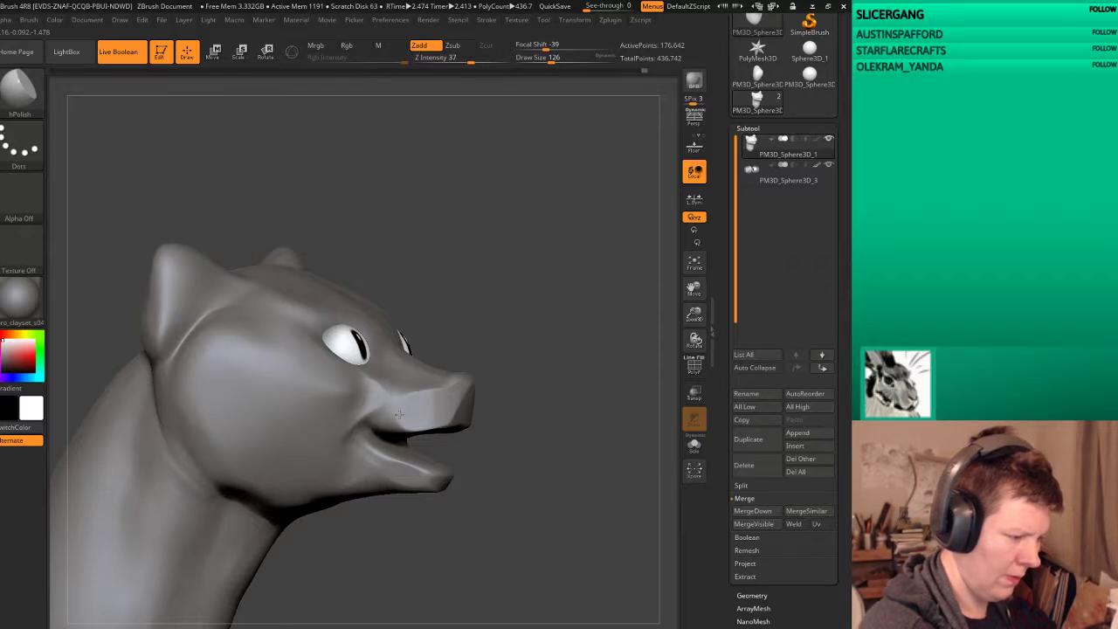
right_drag(398, 414, 509, 391)
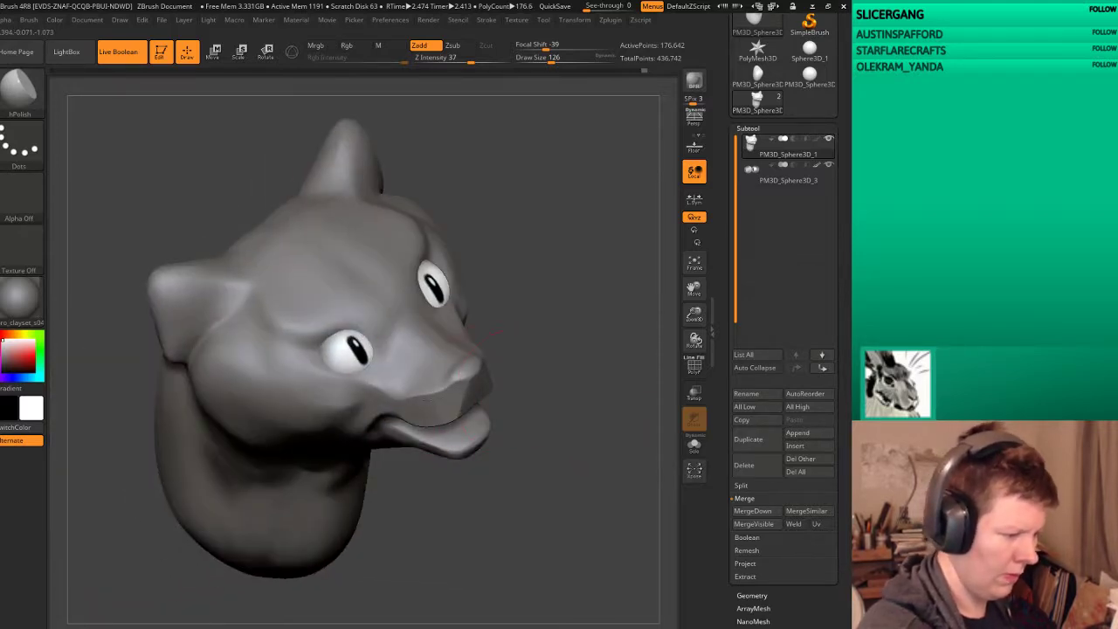
Step: Check the neck from below and the right side, then list brushes starting with F
key(shift)
right_drag(409, 373, 345, 349)
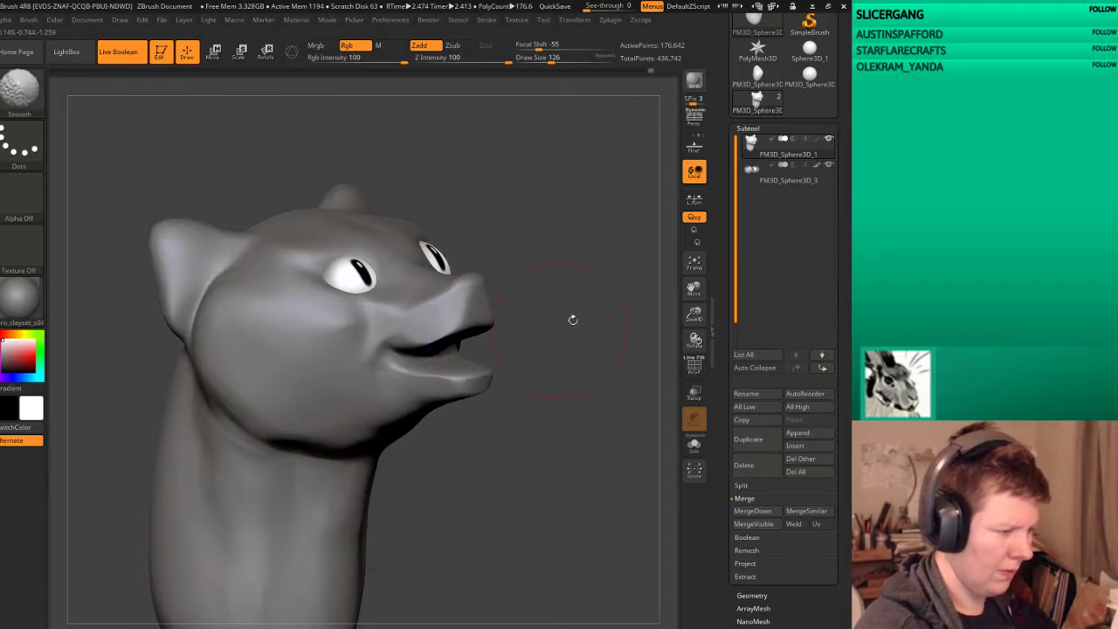
right_drag(574, 320, 469, 397)
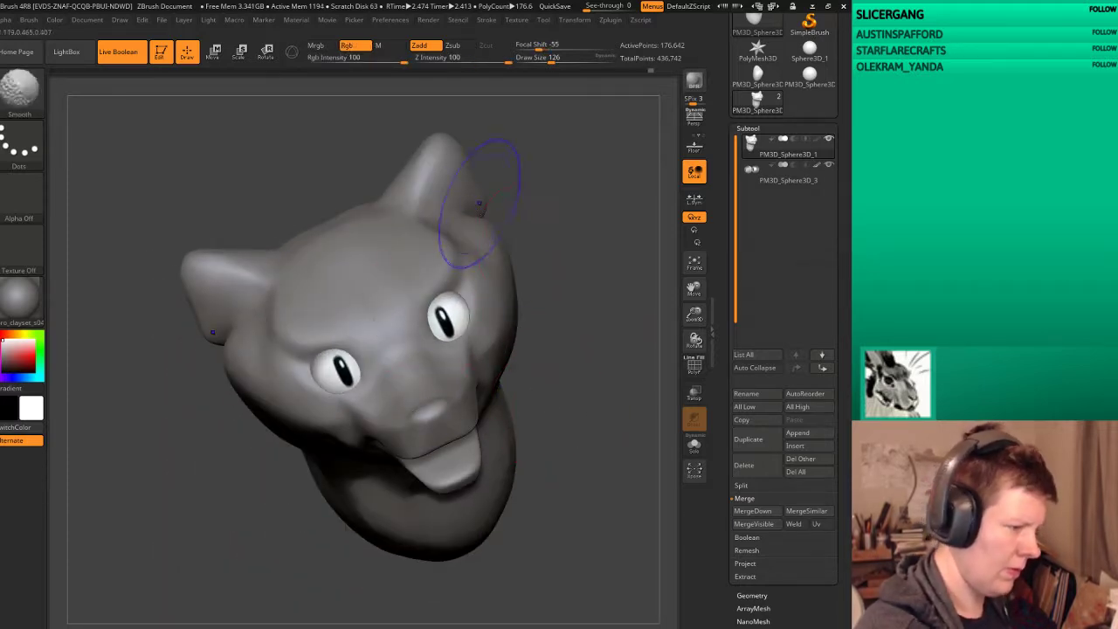
right_drag(475, 184, 582, 245)
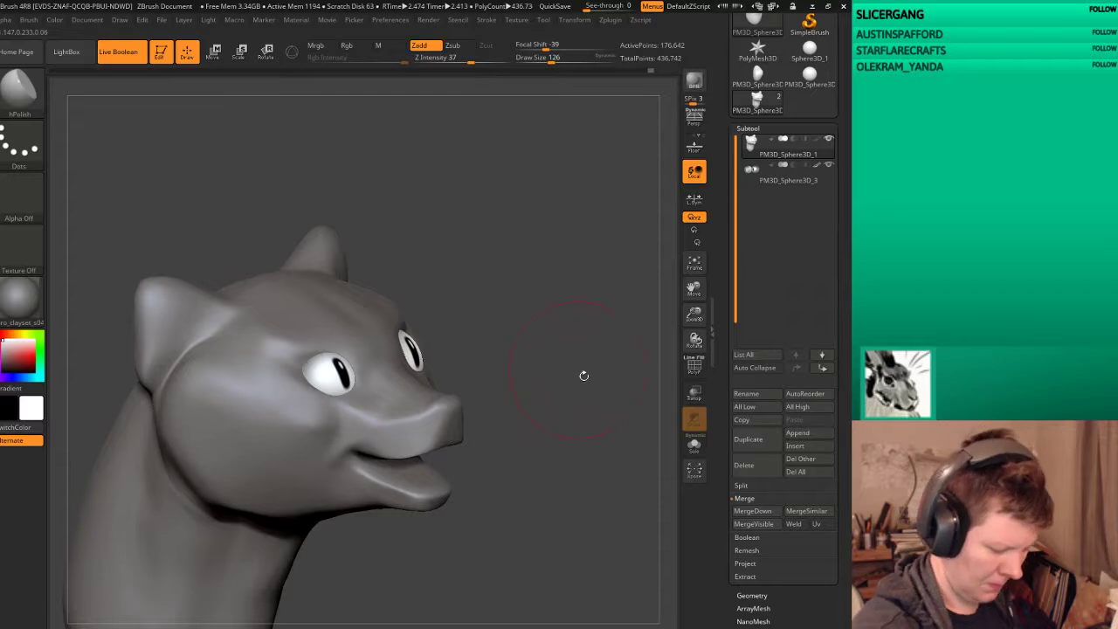
key(b)
key(f)
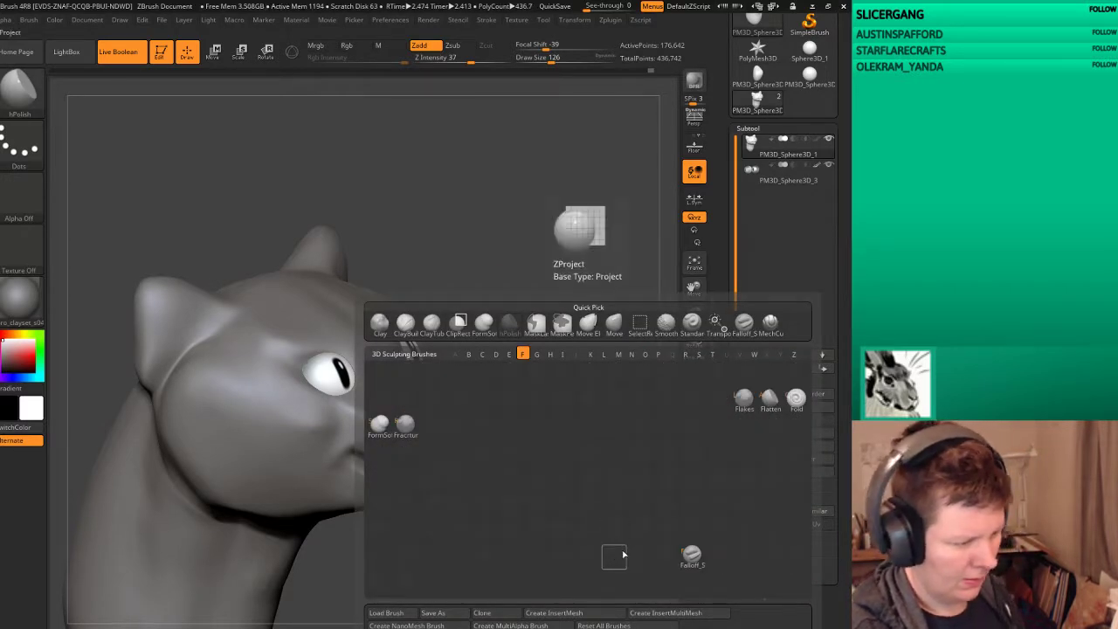
Step: Choose the MechCut A1 brush and carve a hard-edged mark beside the eye
key(b)
key(m)
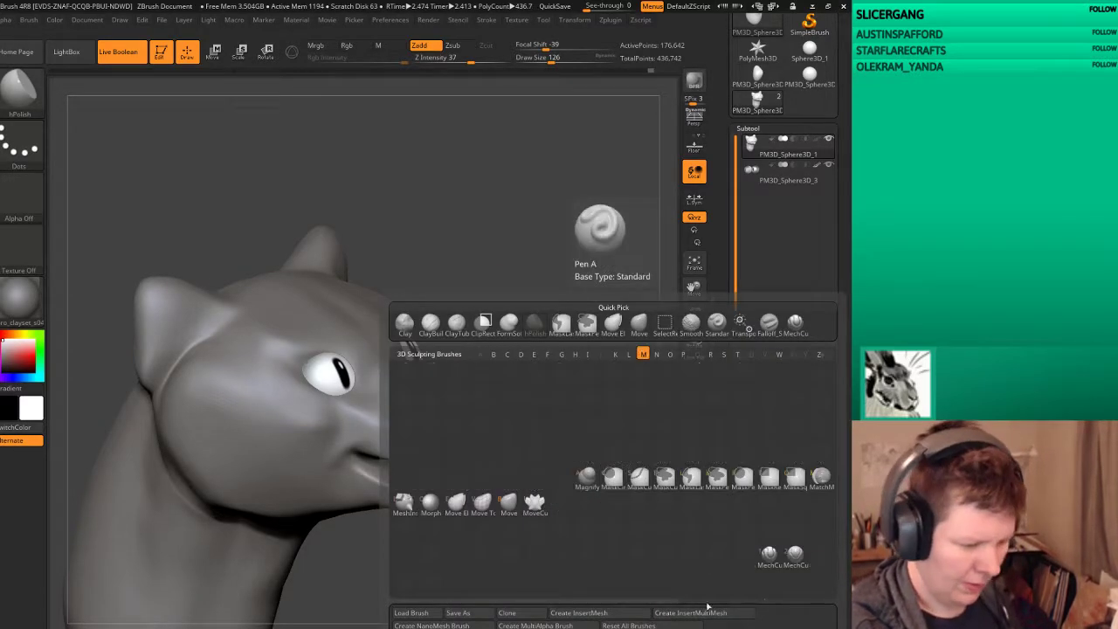
click(768, 556)
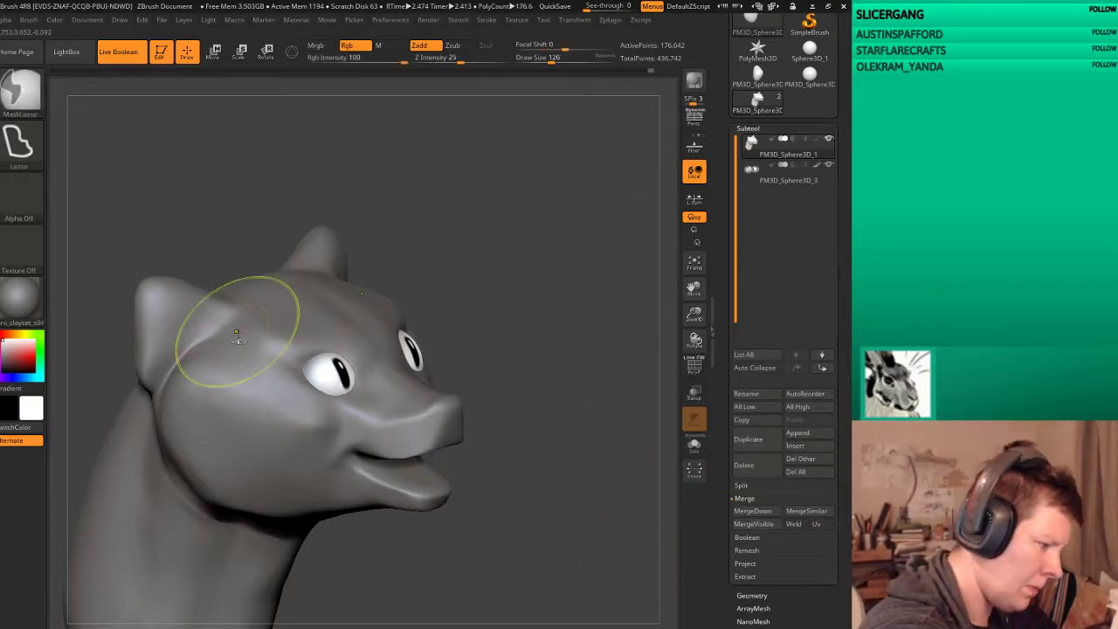
mouse_move(293, 363)
mouse_down()
mouse_move(311, 373)
mouse_move(376, 350)
mouse_up()
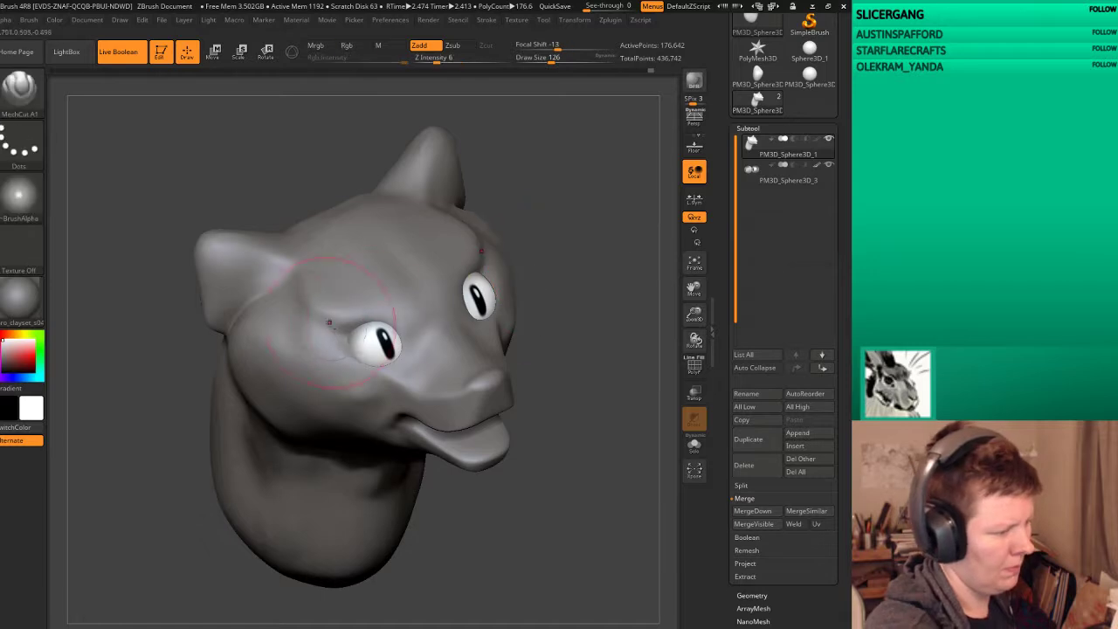
Step: Review the cuts from frontal and three-quarter views and shrink the brush to size 38
mouse_move(622, 330)
mouse_down()
mouse_move(622, 310)
mouse_move(407, 381)
mouse_up()
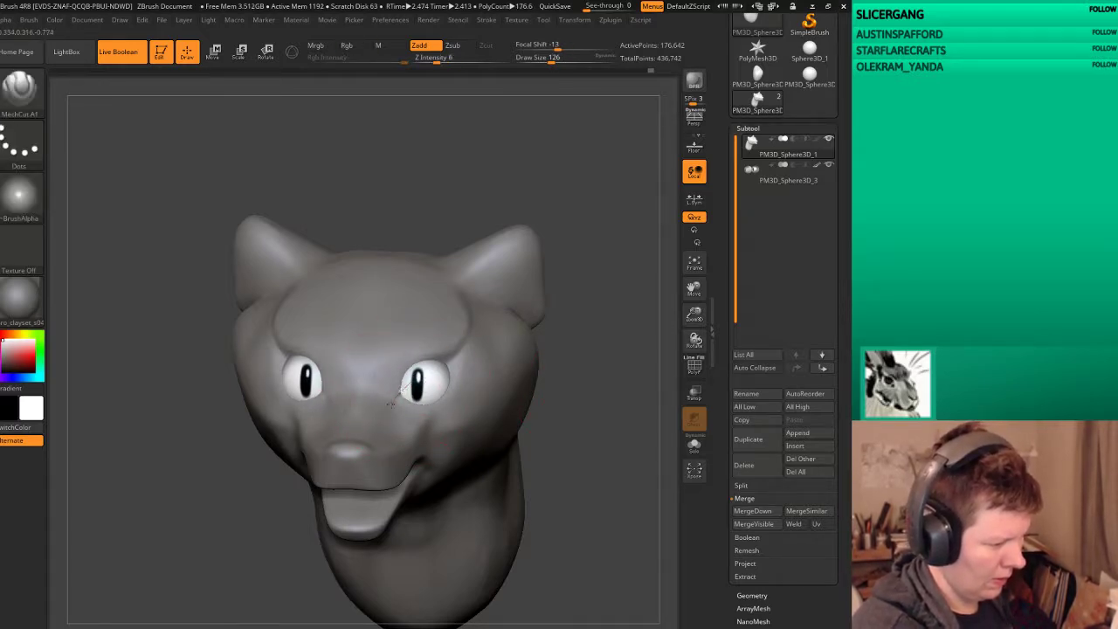
mouse_move(603, 375)
mouse_down()
mouse_move(597, 496)
mouse_move(525, 503)
mouse_move(612, 487)
mouse_up()
key(ctrl)
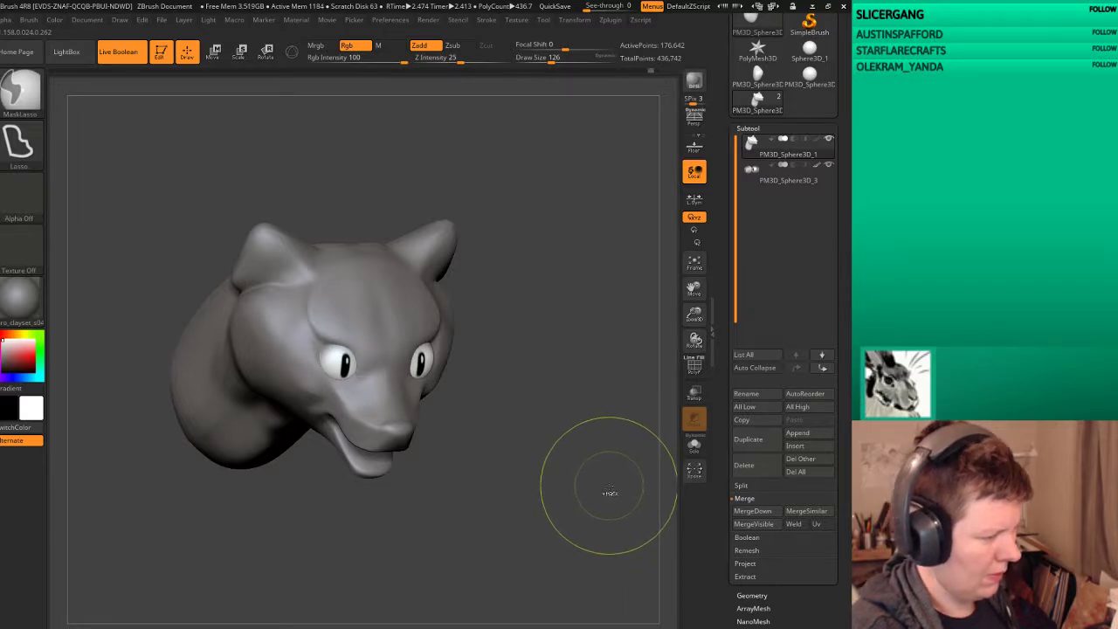
drag(606, 487, 610, 470)
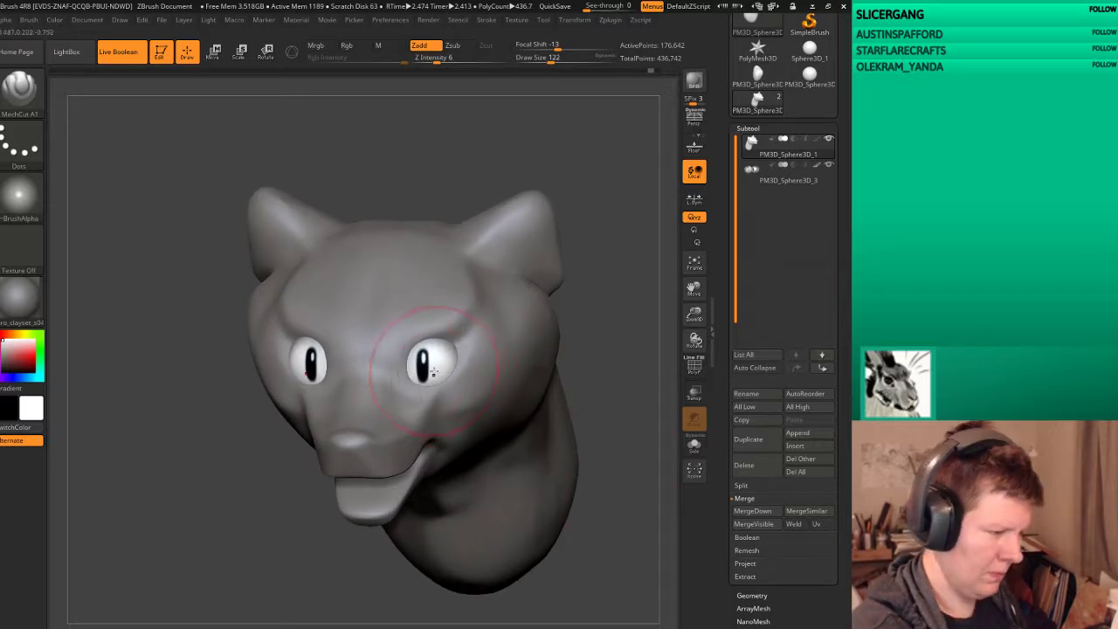
key(bracketleft)
key(bracketleft)
key(bracketleft)
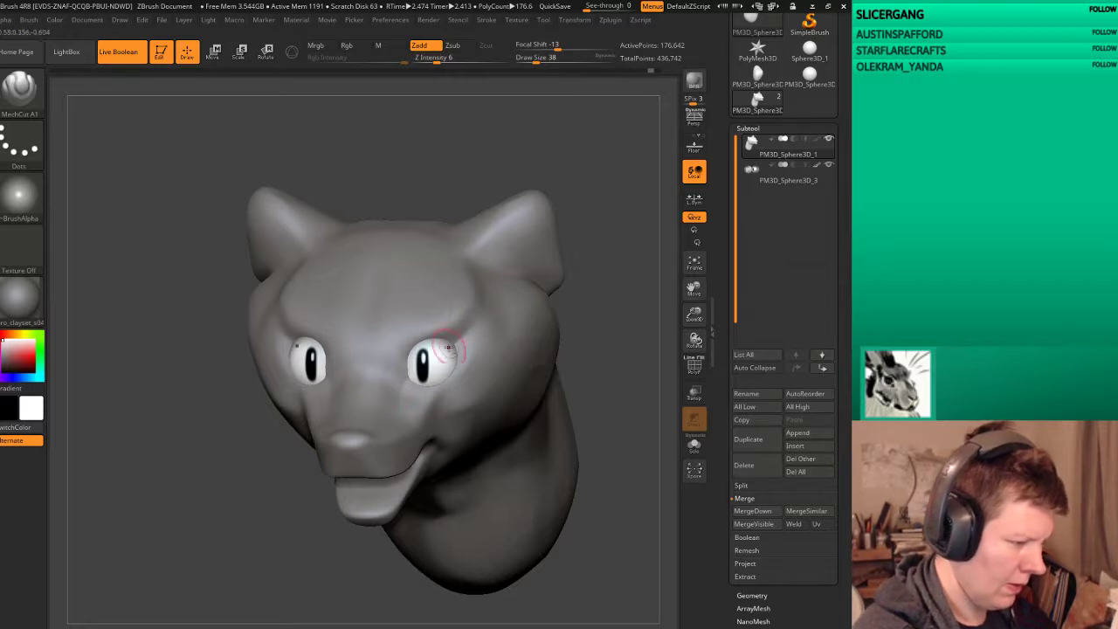
Step: Turn the head side-on and select the ClayTubes brush
drag(201, 411, 370, 408)
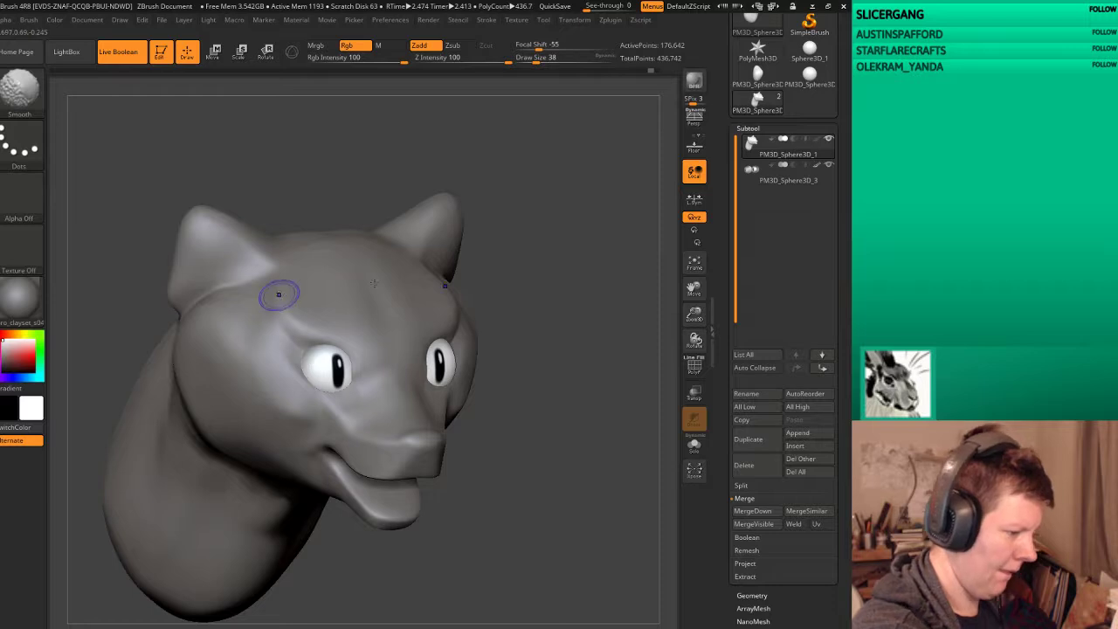
drag(279, 294, 565, 446)
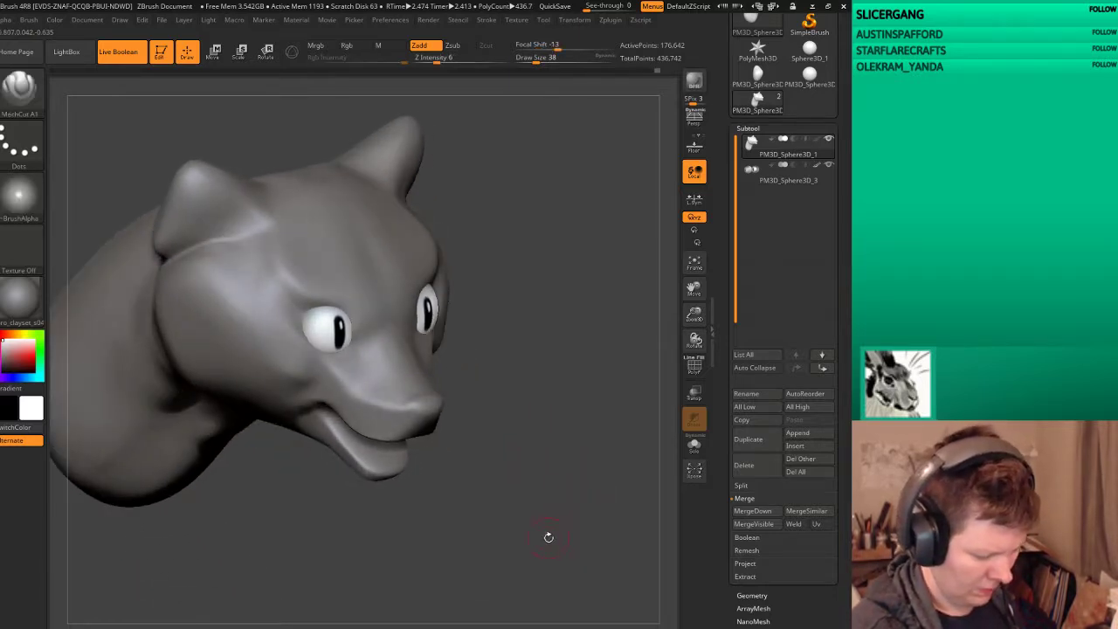
key(b)
key(c)
key(t)
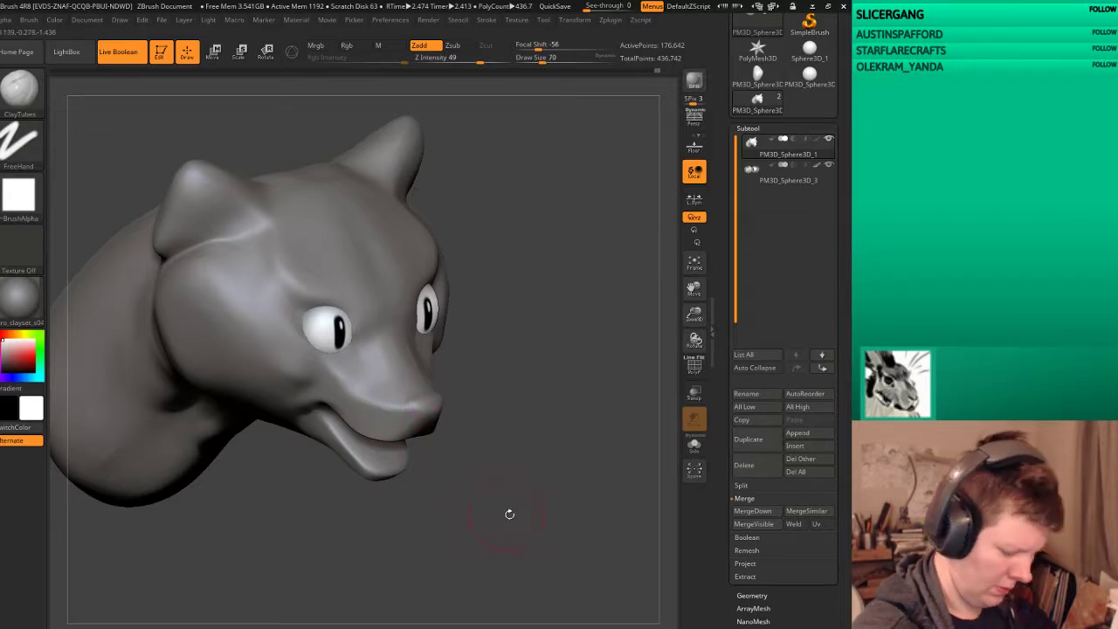
Step: Choose the TrimDynamic brush and flatten the muzzle and upper lip
key(b)
key(t)
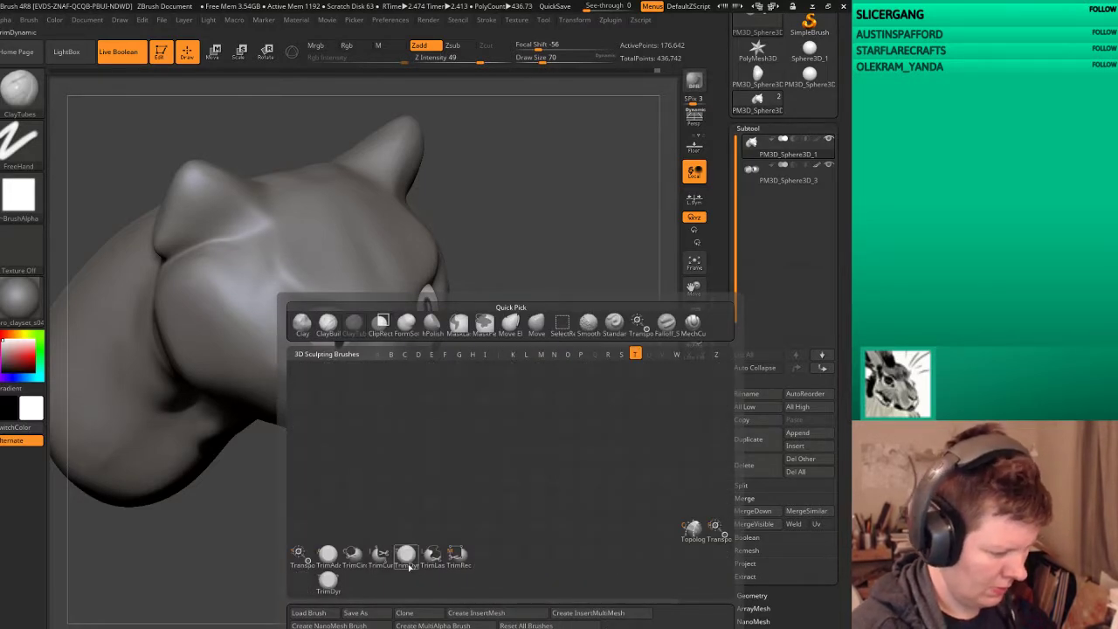
click(406, 557)
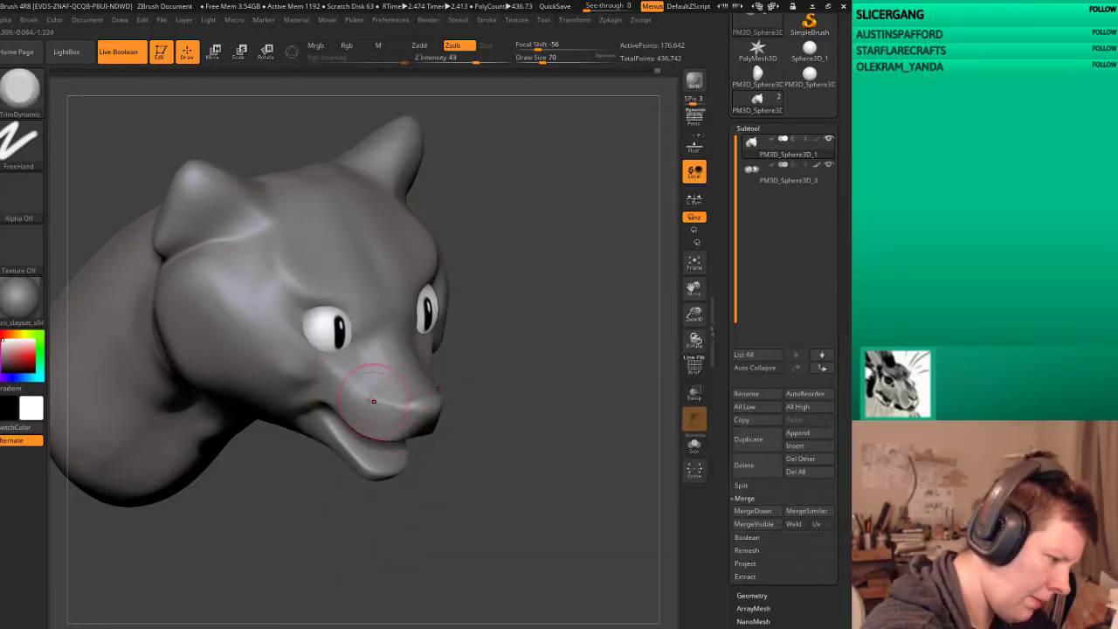
drag(373, 401, 347, 392)
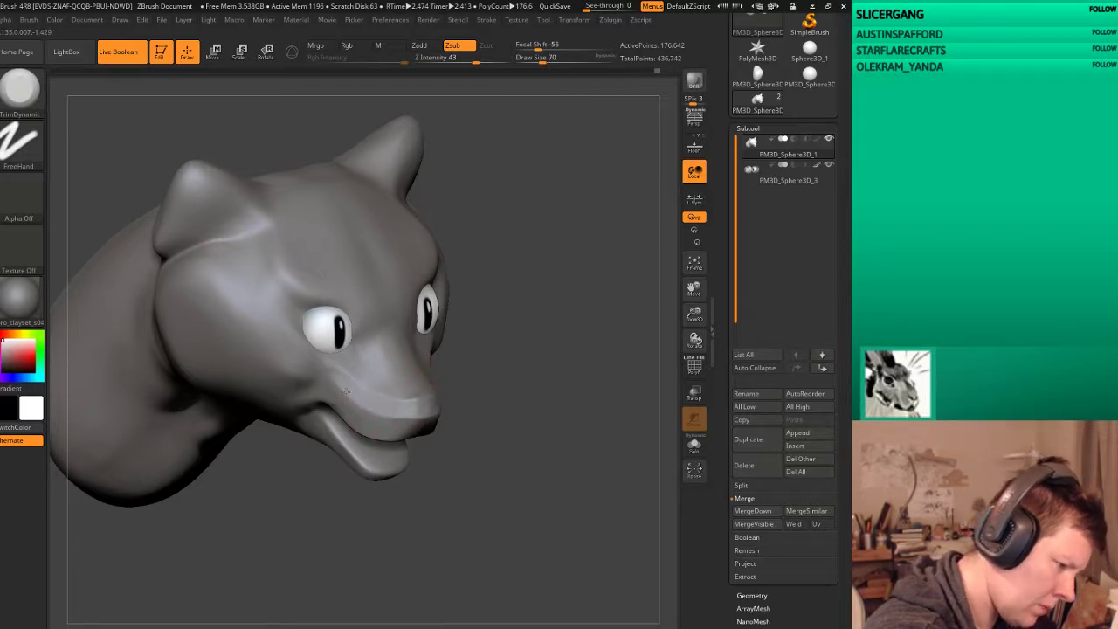
Step: Flatten the tip of the snout into a plane, viewing from above and three-quarter
mouse_move(477, 407)
mouse_down()
mouse_move(612, 407)
mouse_move(281, 387)
mouse_move(335, 394)
mouse_up()
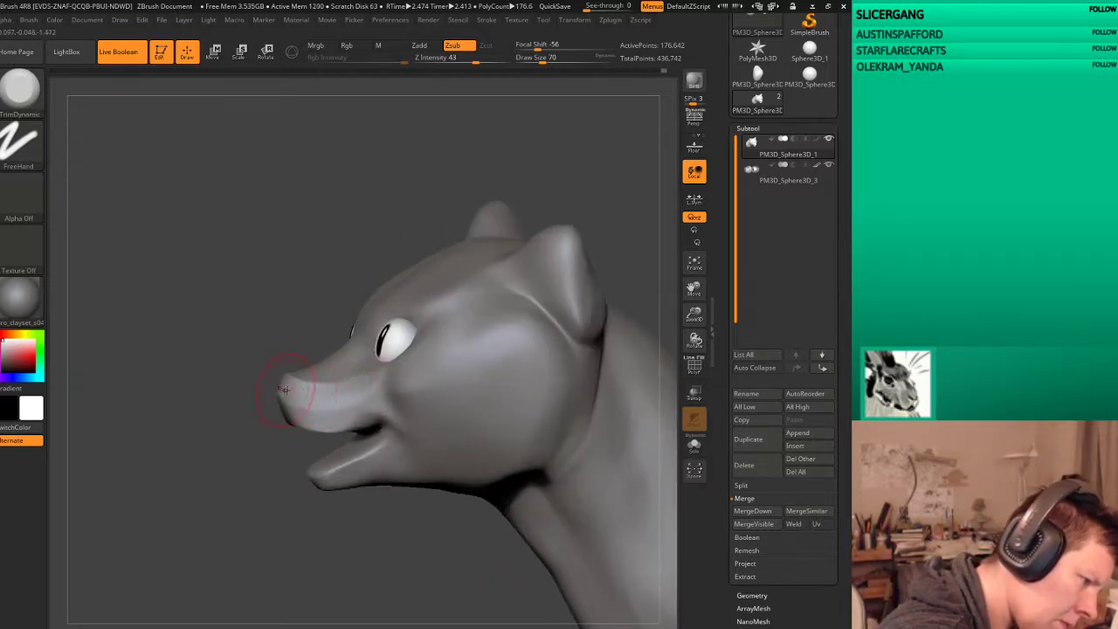
drag(253, 376, 277, 301)
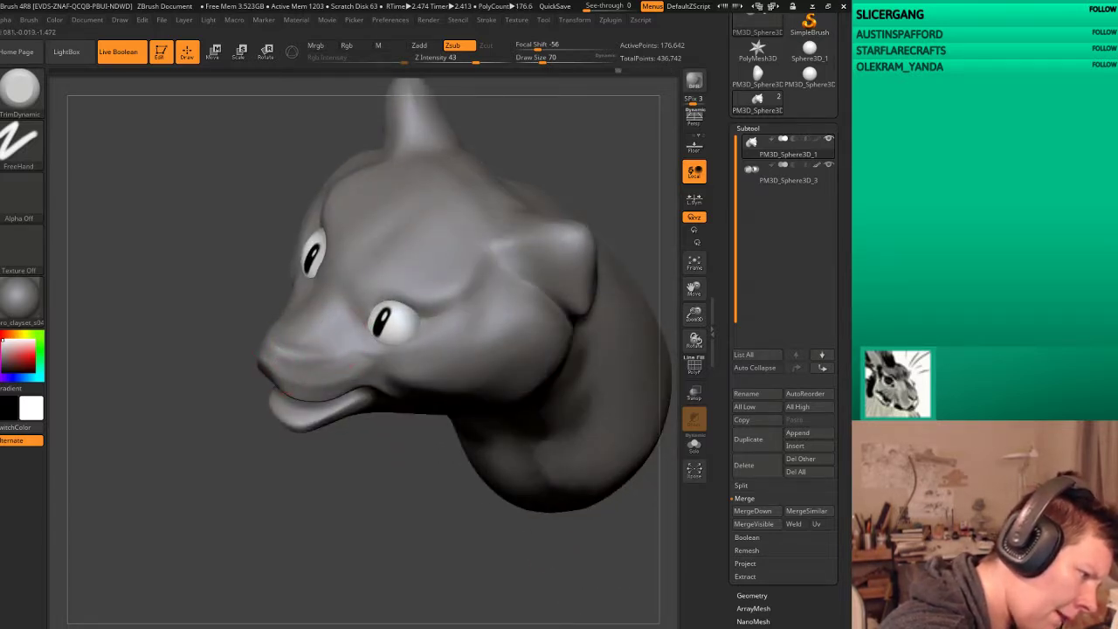
drag(286, 335, 299, 353)
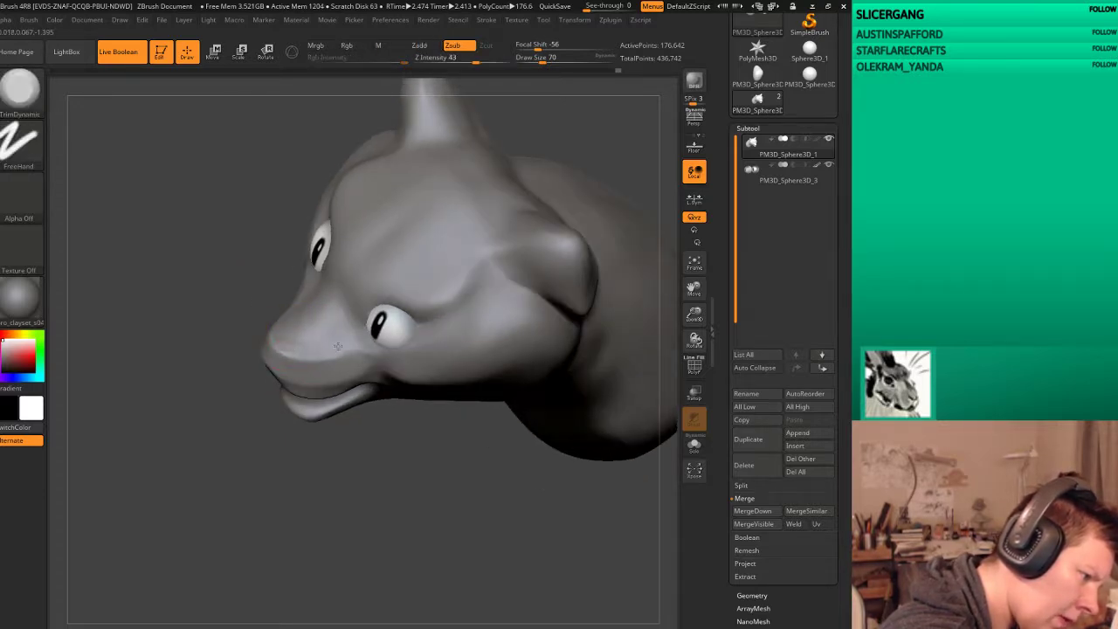
drag(235, 210, 256, 302)
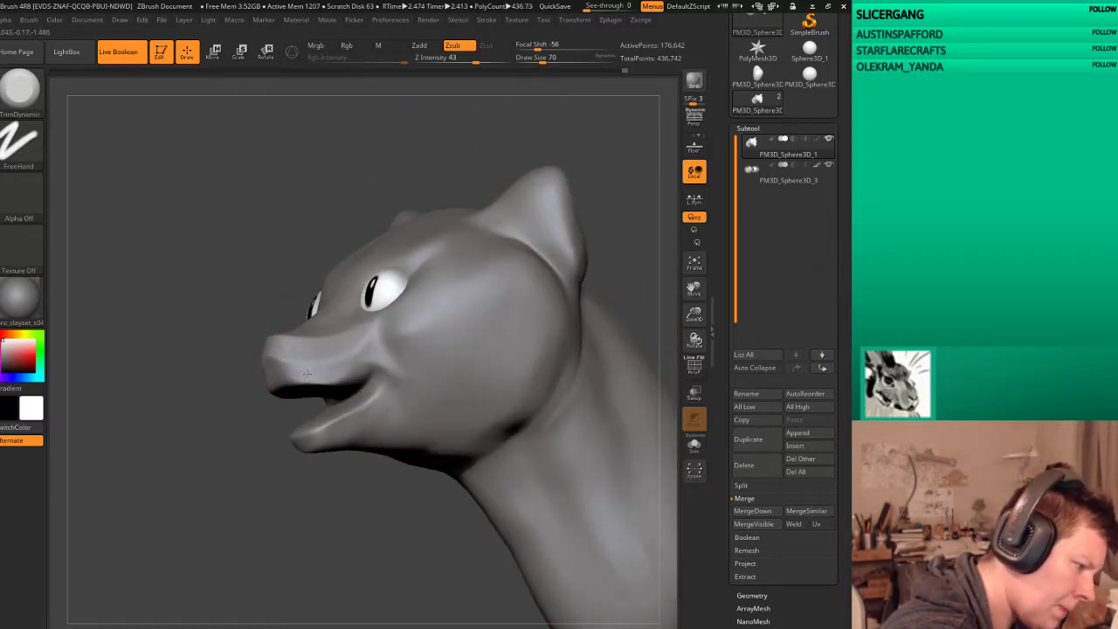
drag(267, 367, 311, 373)
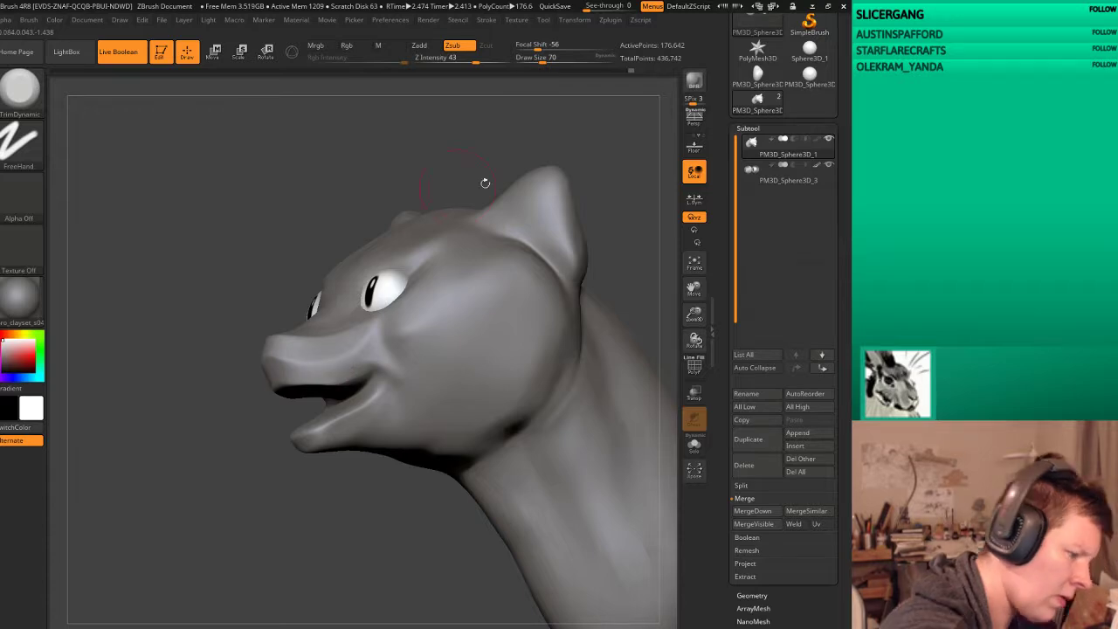
Step: Inspect the head from the sides and reselect the TrimDynamic brush
mouse_move(484, 181)
mouse_down()
mouse_move(533, 305)
mouse_move(572, 307)
mouse_up()
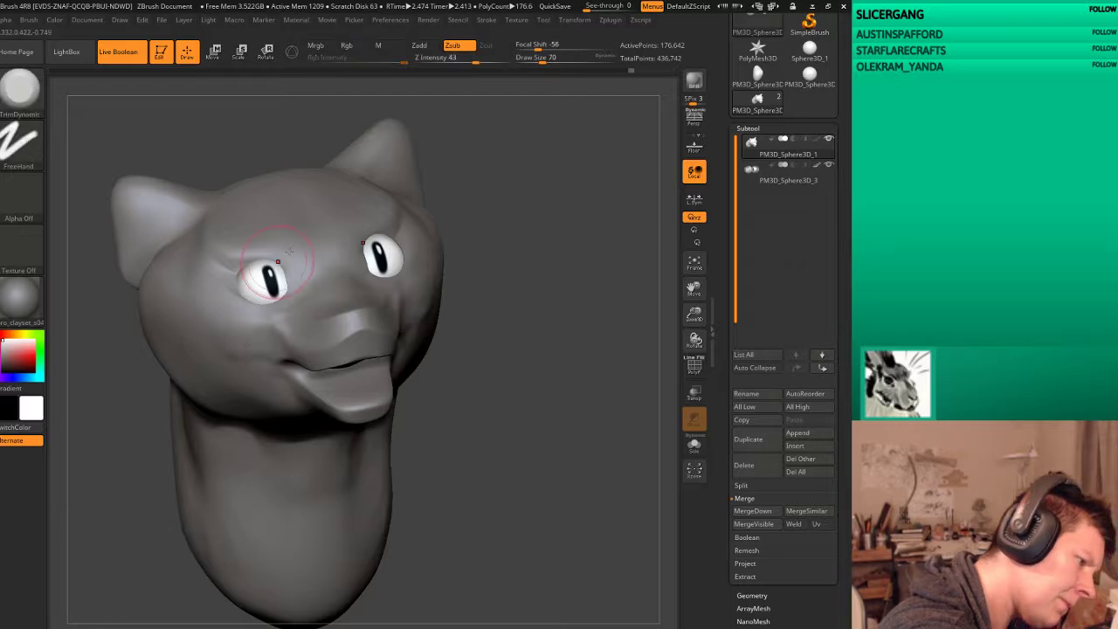
mouse_move(463, 249)
mouse_down()
mouse_move(523, 248)
mouse_move(472, 262)
mouse_up()
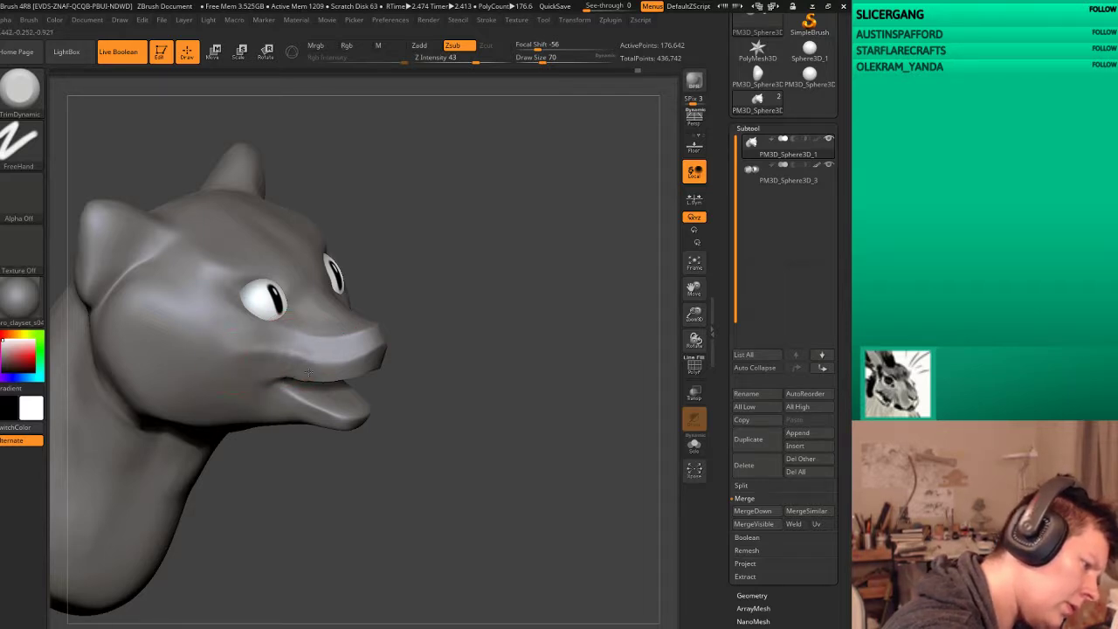
drag(490, 262, 467, 272)
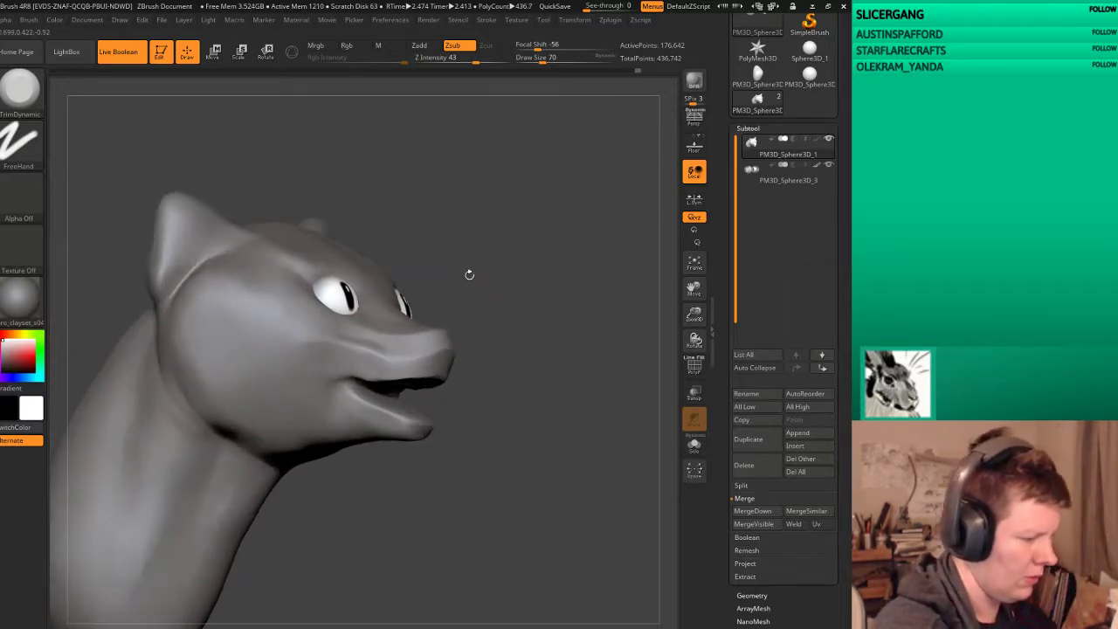
key(b)
key(t)
key(d)
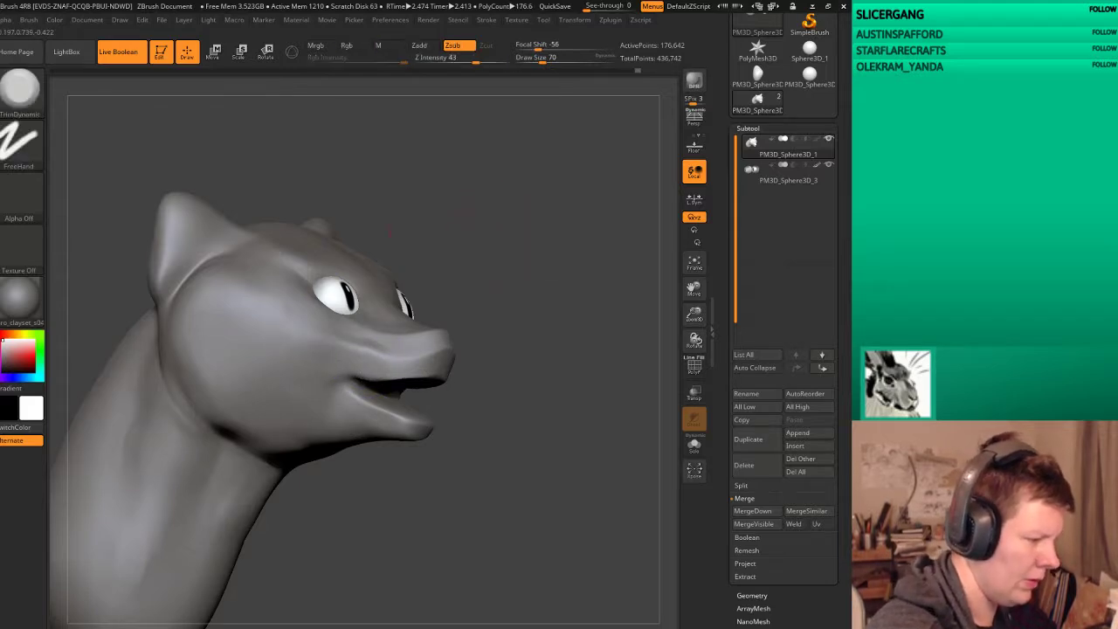
Step: Smooth the lower lip and the cheek below the eye
drag(355, 374, 366, 349)
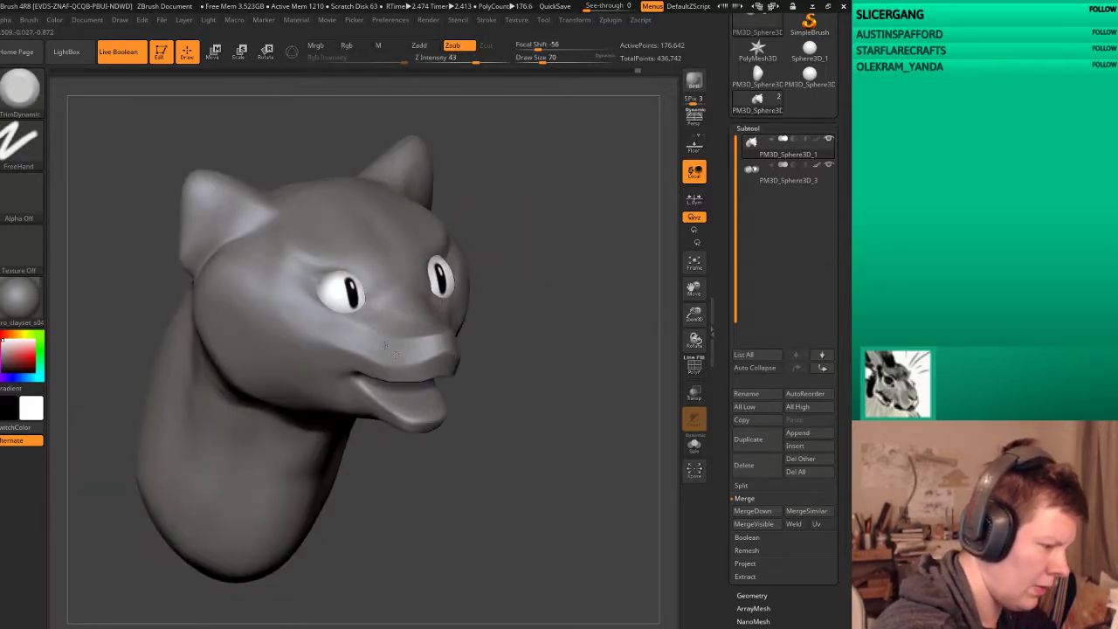
key(shift)
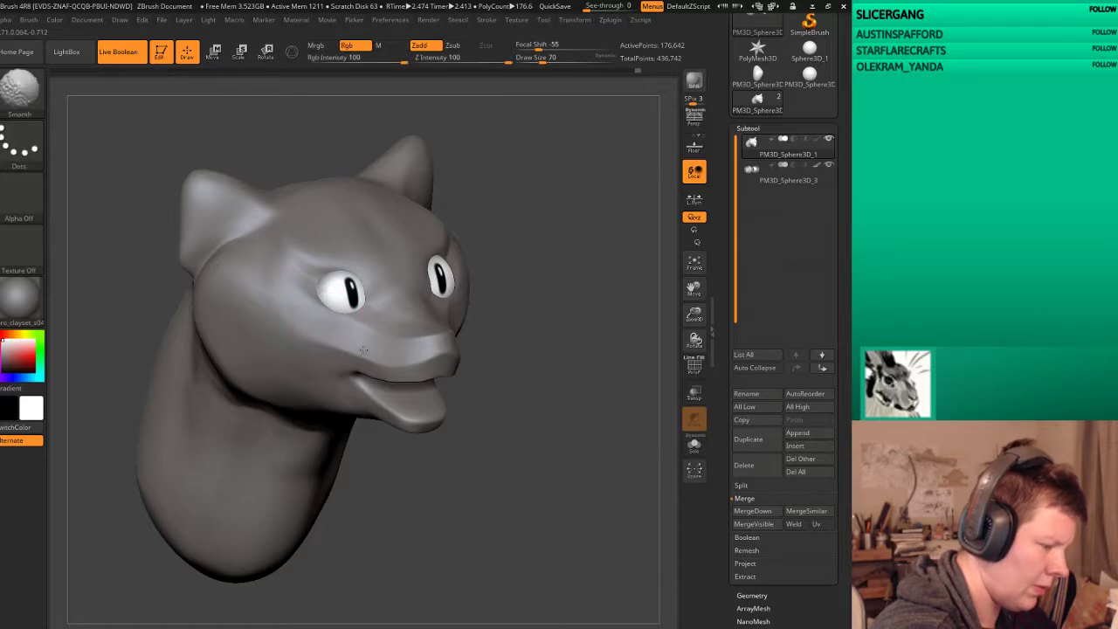
mouse_move(525, 411)
mouse_down()
mouse_move(555, 431)
mouse_move(500, 385)
mouse_move(398, 421)
mouse_up()
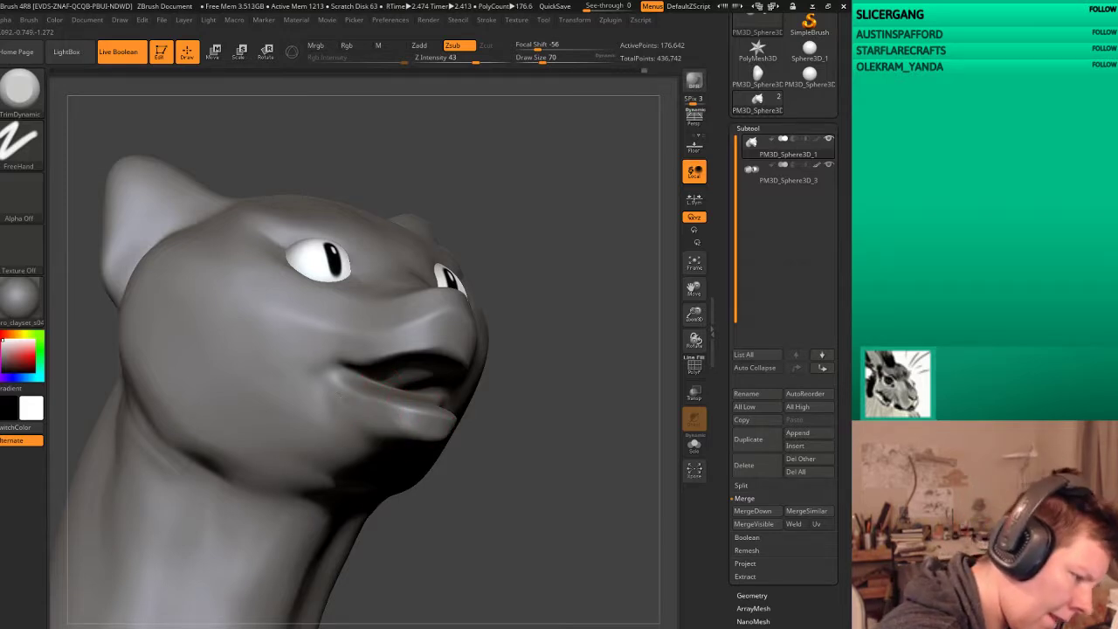
mouse_move(542, 402)
mouse_down()
mouse_move(519, 362)
mouse_move(452, 399)
mouse_up()
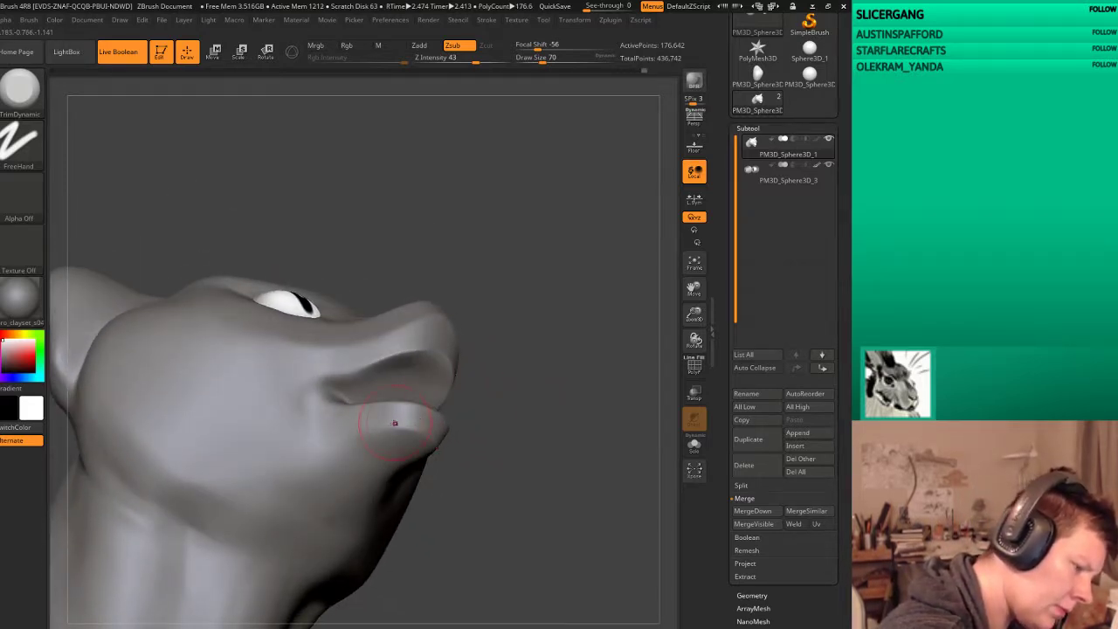
shift+drag(519, 369, 422, 430)
mouse_move(524, 451)
mouse_down()
mouse_move(567, 489)
mouse_move(594, 416)
mouse_move(635, 443)
mouse_move(653, 417)
mouse_move(615, 424)
mouse_up()
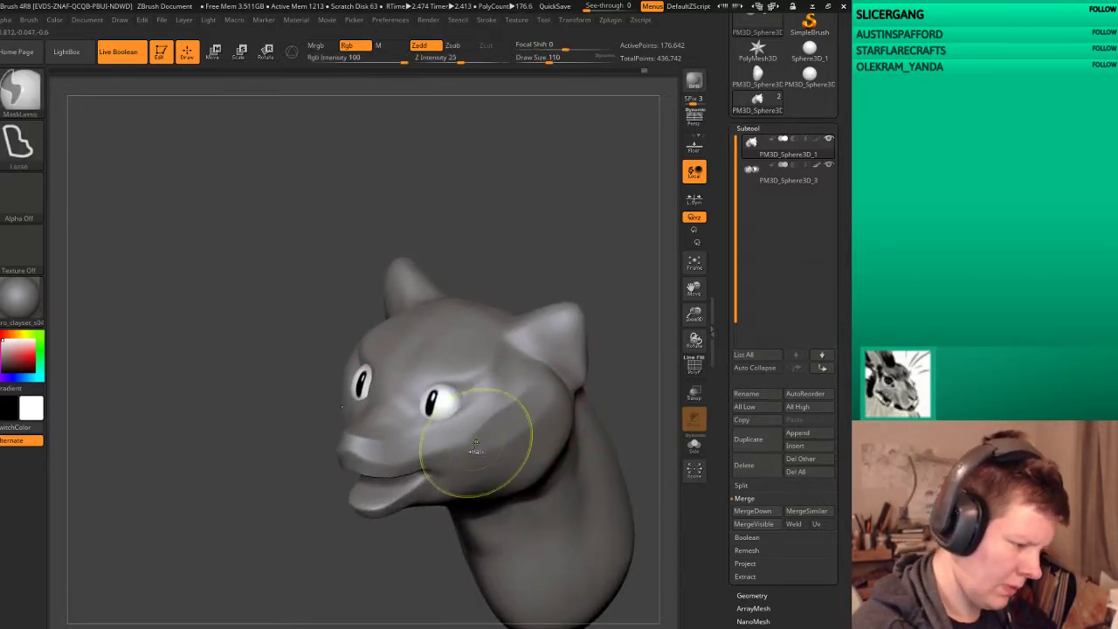
shift+drag(489, 429, 446, 454)
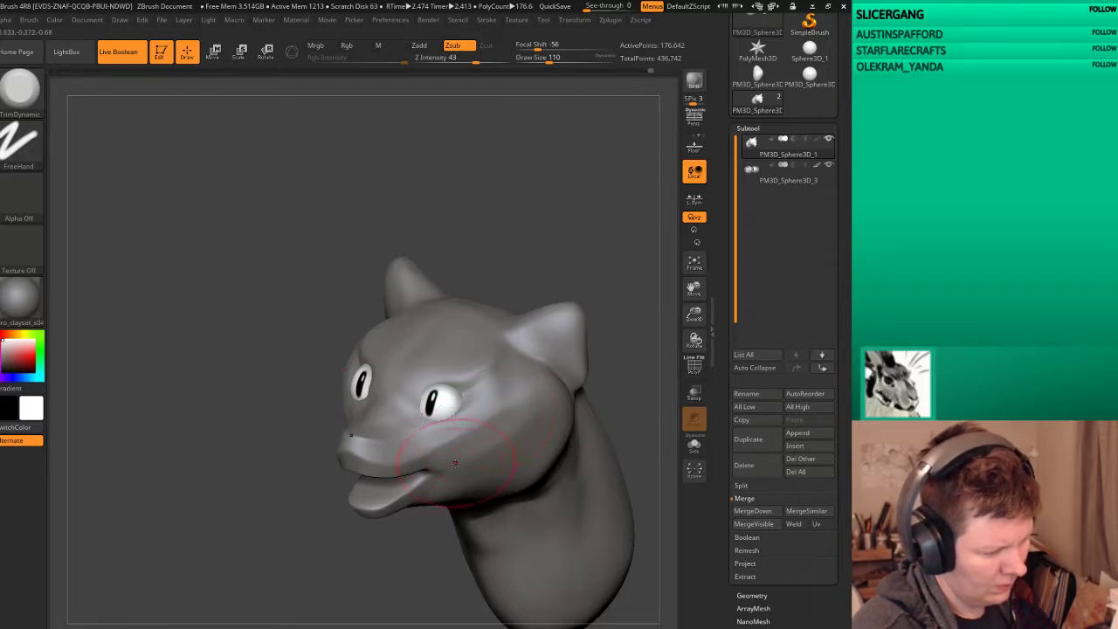
drag(522, 428, 444, 454)
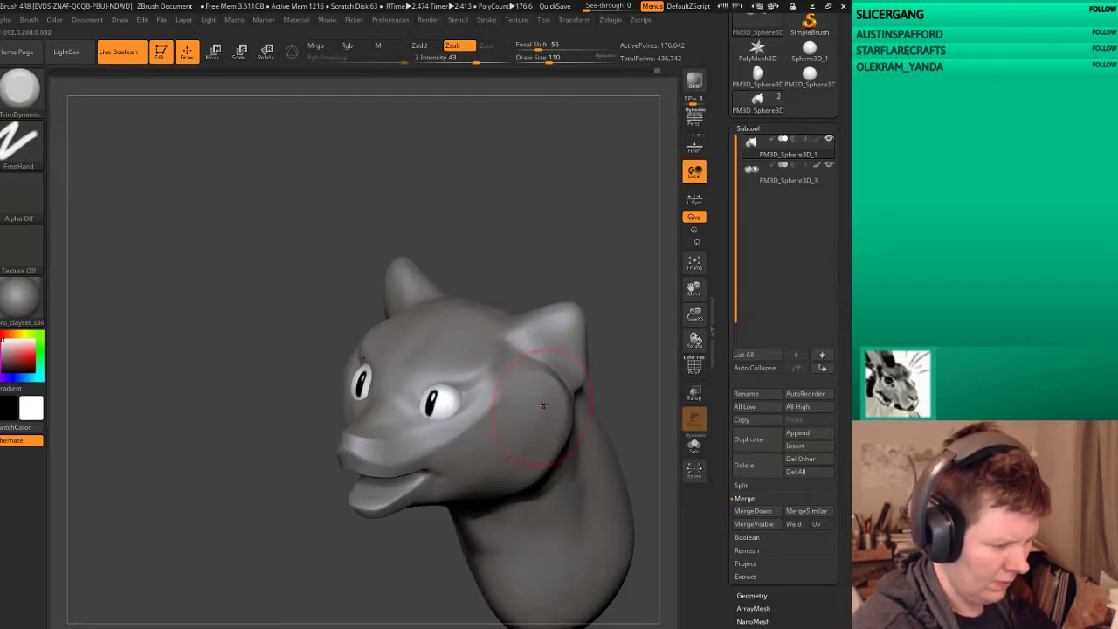
Step: Orbit around the snout and brow, carve a small cheek mark and deepen both eye sockets
mouse_move(673, 333)
mouse_down()
mouse_move(632, 287)
mouse_move(632, 237)
mouse_move(594, 288)
mouse_up()
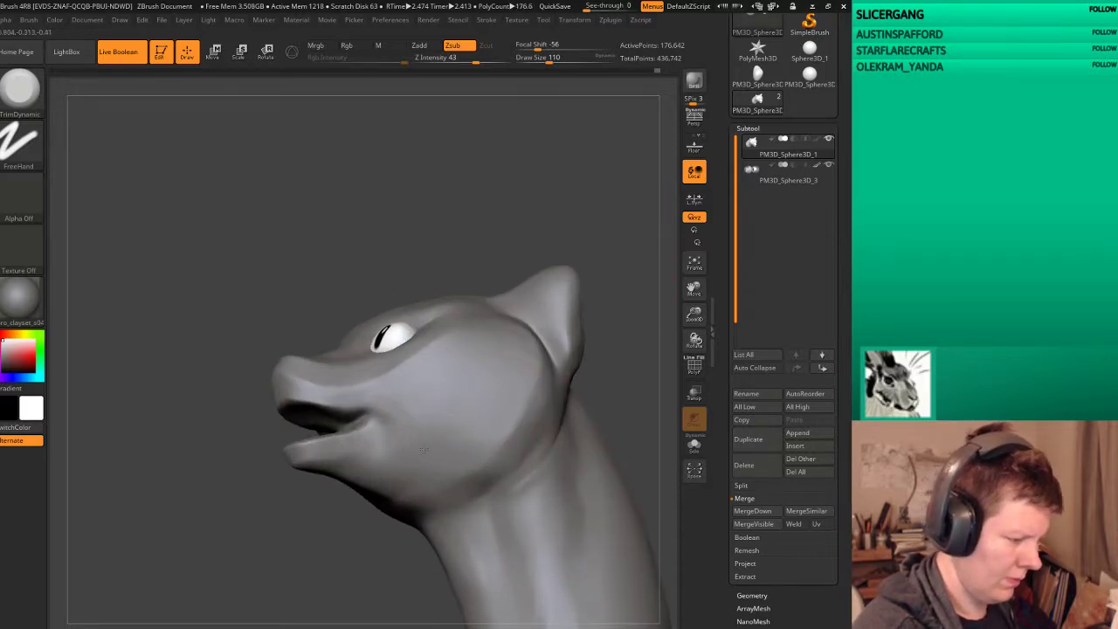
drag(416, 558, 433, 498)
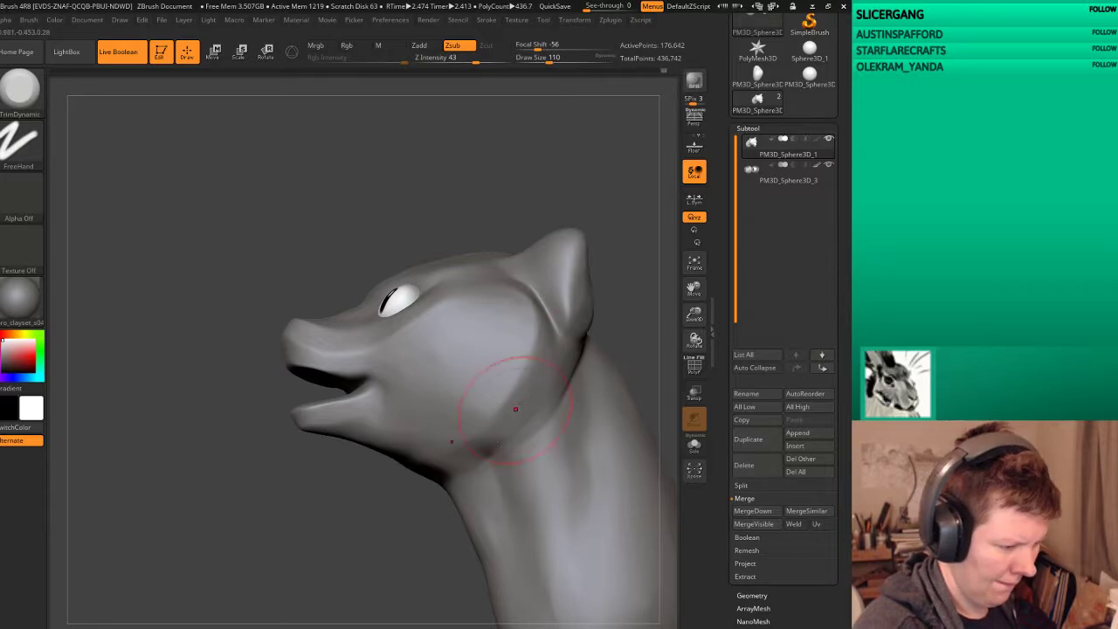
mouse_move(382, 530)
mouse_down()
mouse_move(387, 474)
mouse_move(587, 318)
mouse_move(479, 333)
mouse_up()
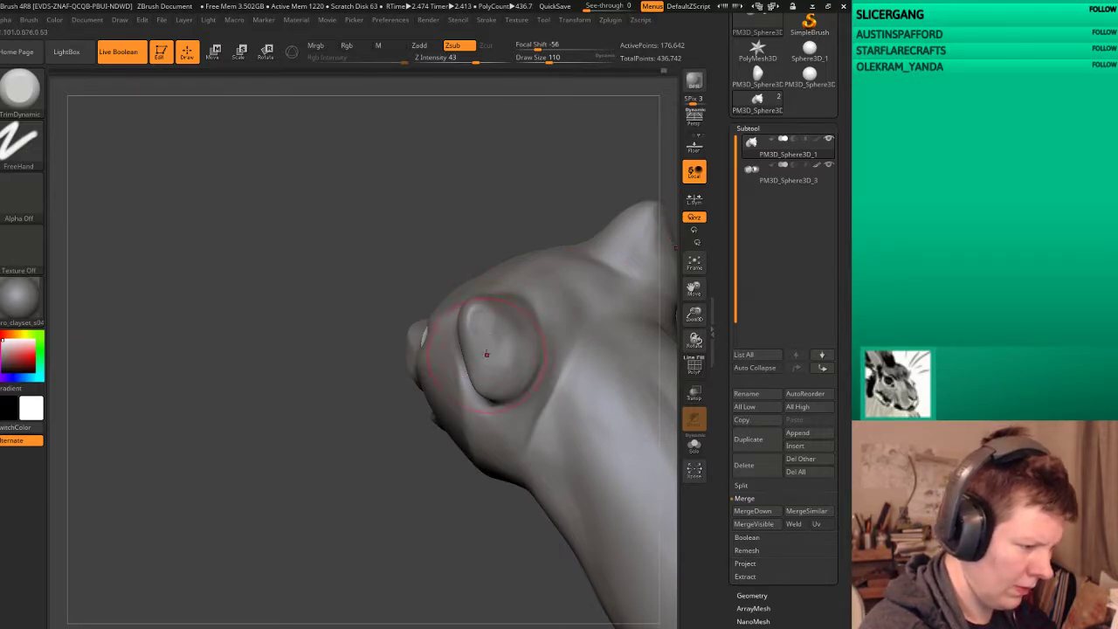
drag(520, 219, 519, 314)
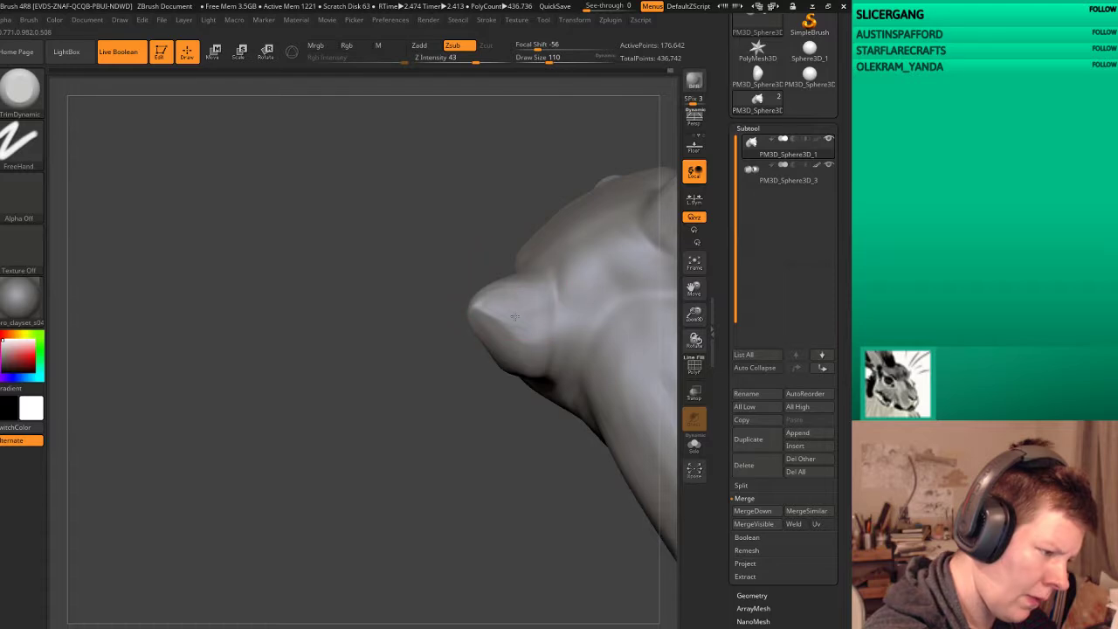
drag(473, 219, 463, 324)
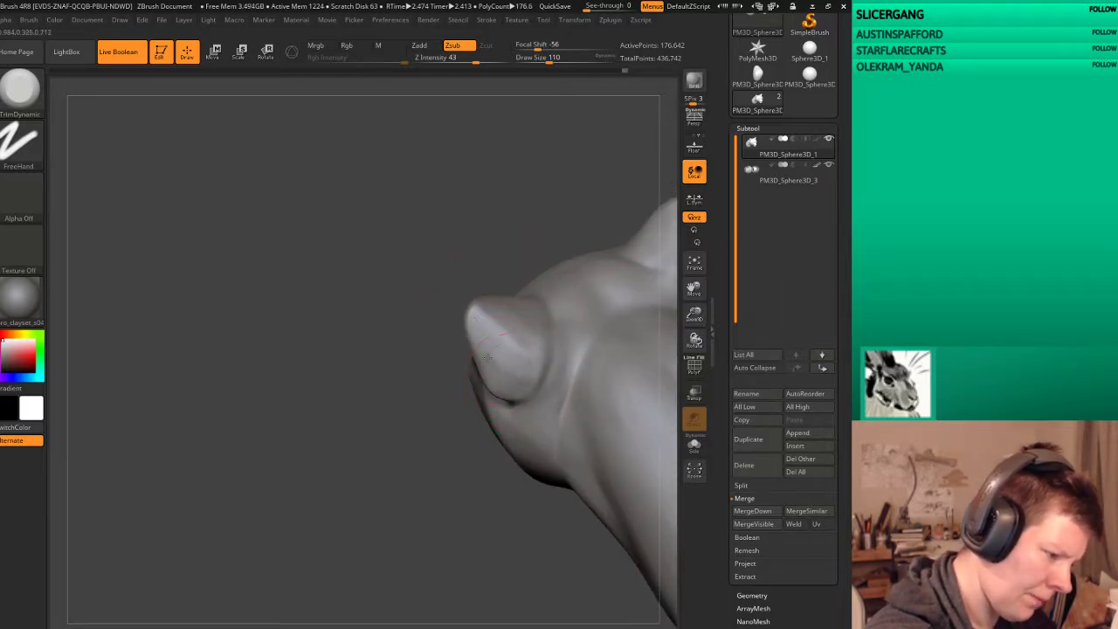
drag(490, 224, 512, 332)
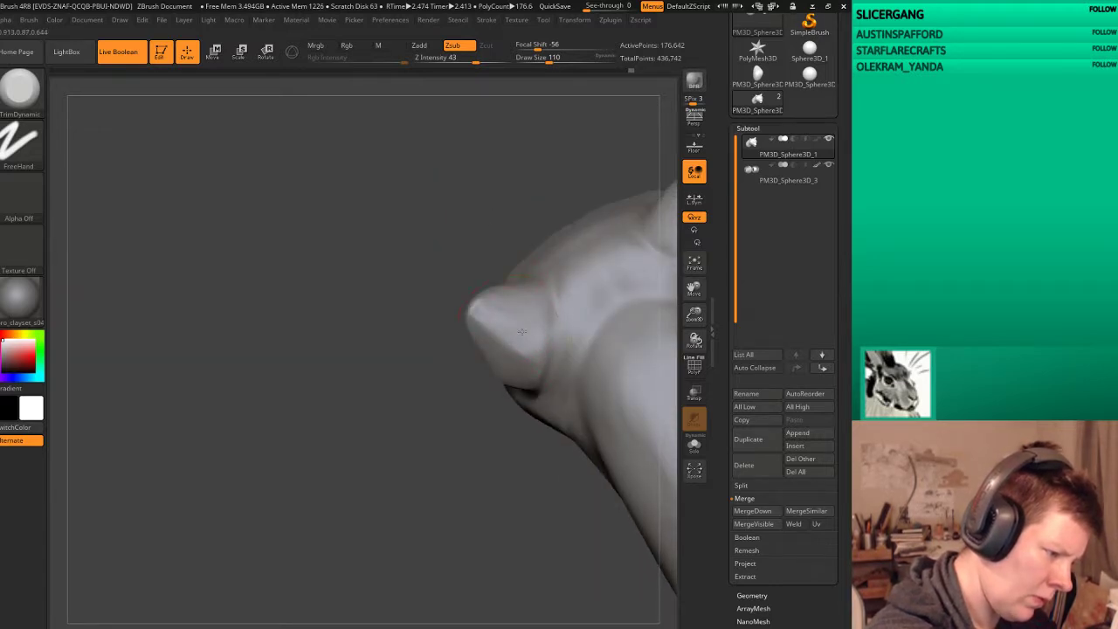
mouse_move(522, 331)
mouse_down()
mouse_move(605, 264)
mouse_move(546, 322)
mouse_up()
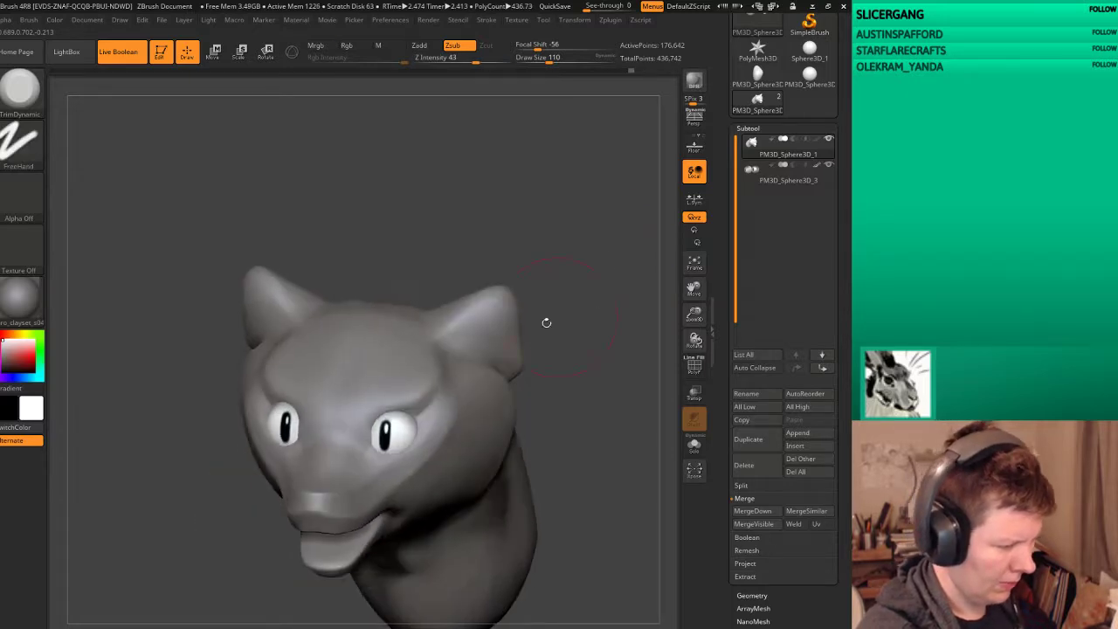
drag(430, 402, 435, 356)
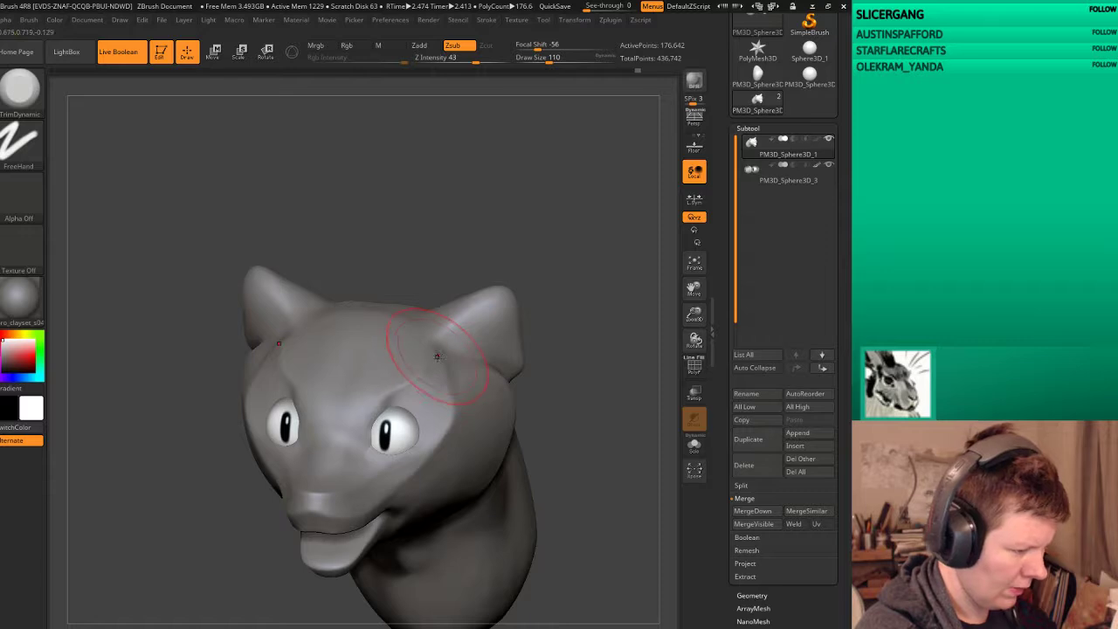
drag(568, 367, 543, 380)
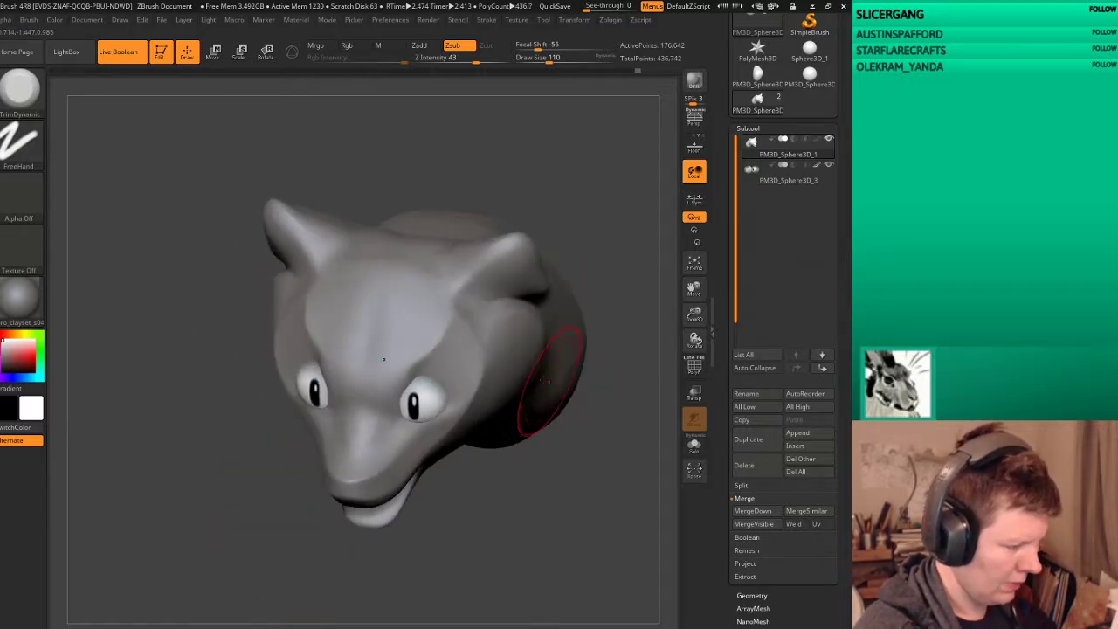
drag(428, 367, 403, 408)
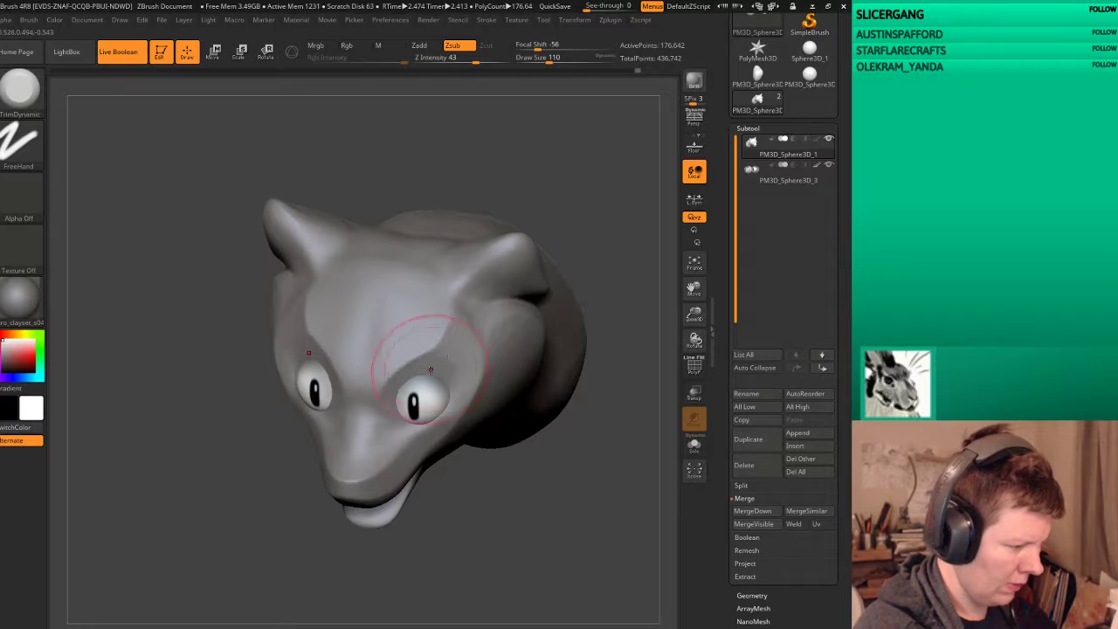
Step: Review the head from front and three-quarter views, smoothing with Shift
shift+drag(559, 375, 442, 374)
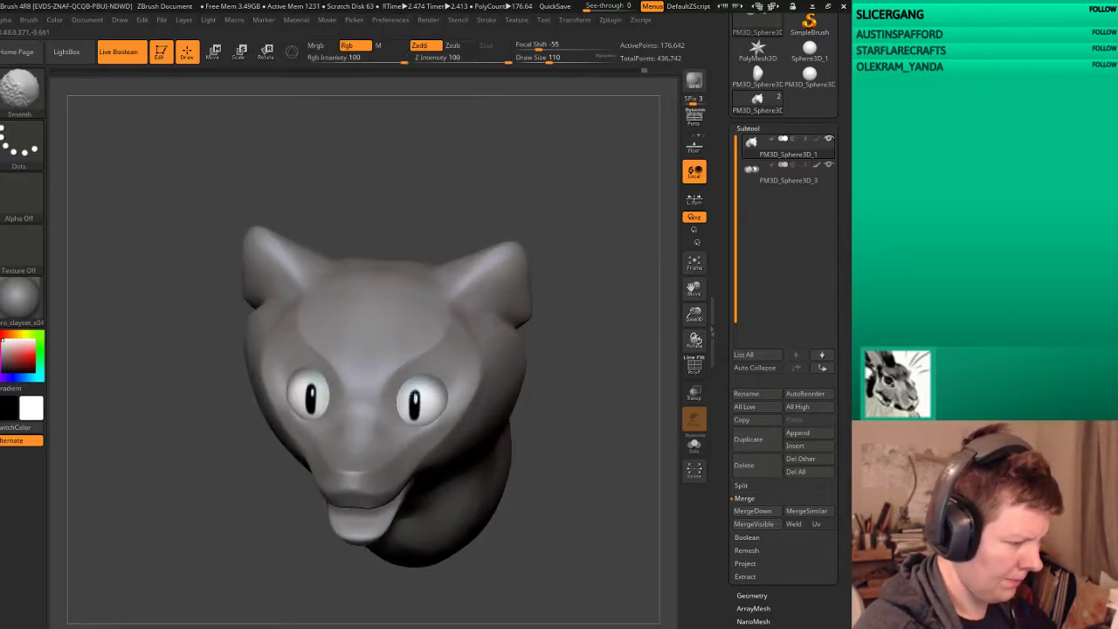
drag(588, 322, 348, 365)
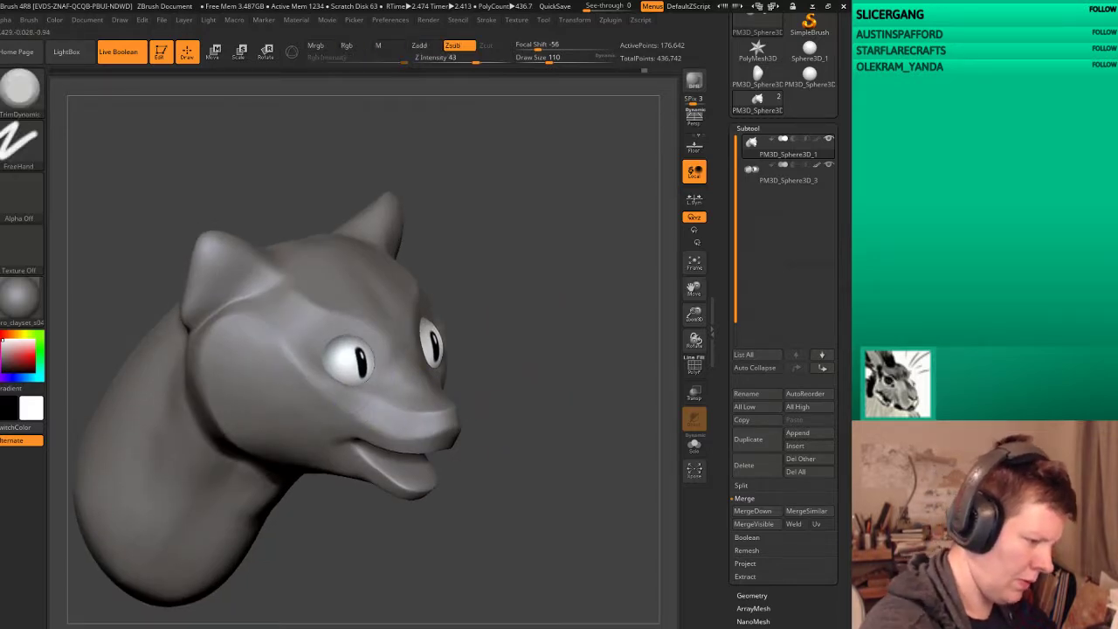
mouse_move(524, 411)
mouse_down()
mouse_move(563, 461)
mouse_move(350, 274)
mouse_up()
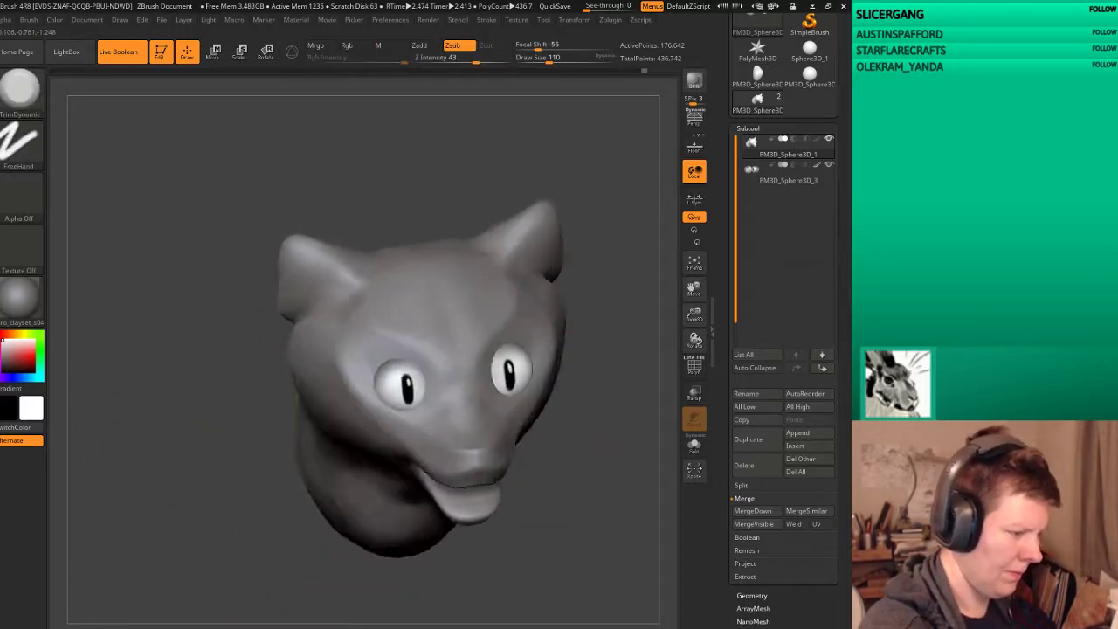
mouse_move(562, 444)
mouse_down()
mouse_move(608, 439)
mouse_move(606, 479)
mouse_move(493, 446)
mouse_up()
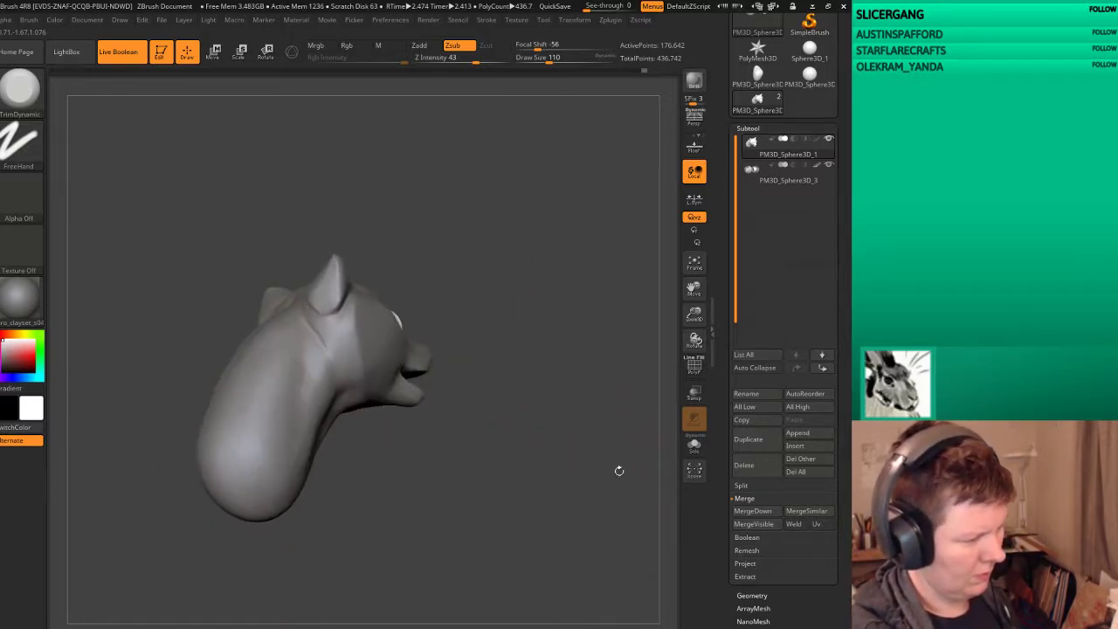
key(shift)
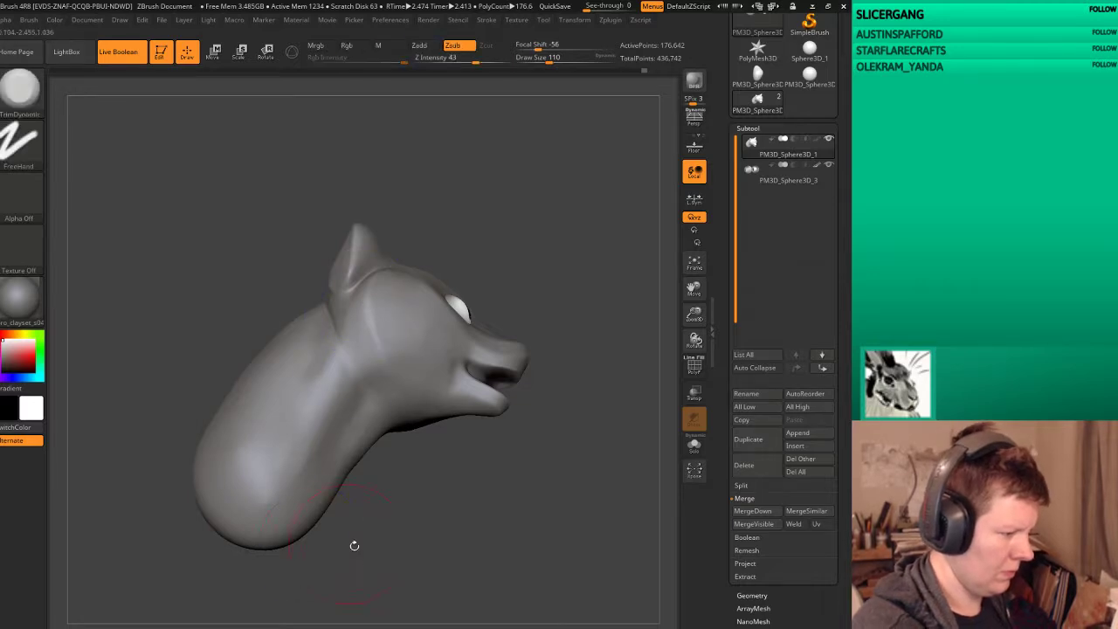
mouse_move(352, 544)
mouse_down()
mouse_move(319, 367)
mouse_move(525, 285)
mouse_move(596, 373)
mouse_up()
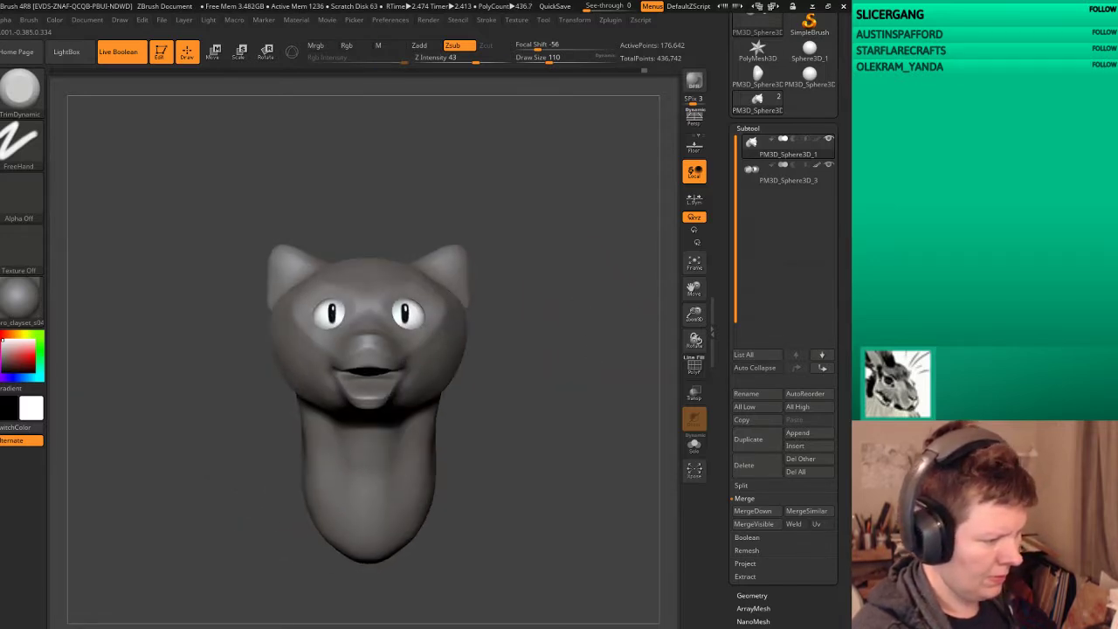
Step: Pick the Move brush via B-M and look over the head from front, side and three-quarter views
key(b)
key(m)
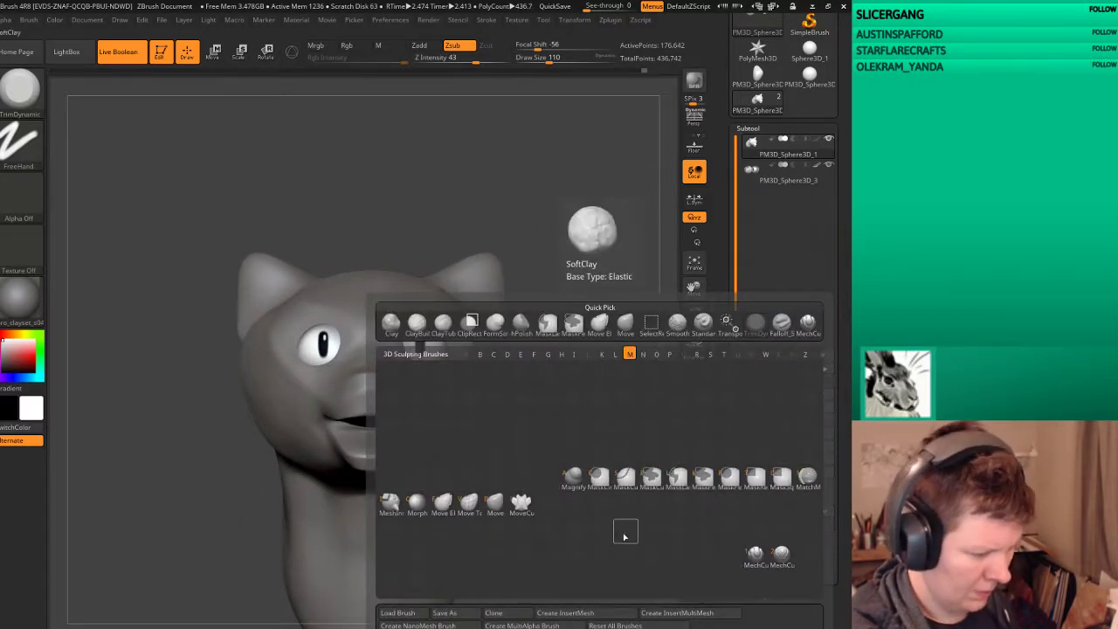
click(496, 512)
mouse_move(559, 490)
mouse_down()
mouse_move(587, 455)
mouse_move(576, 402)
mouse_up()
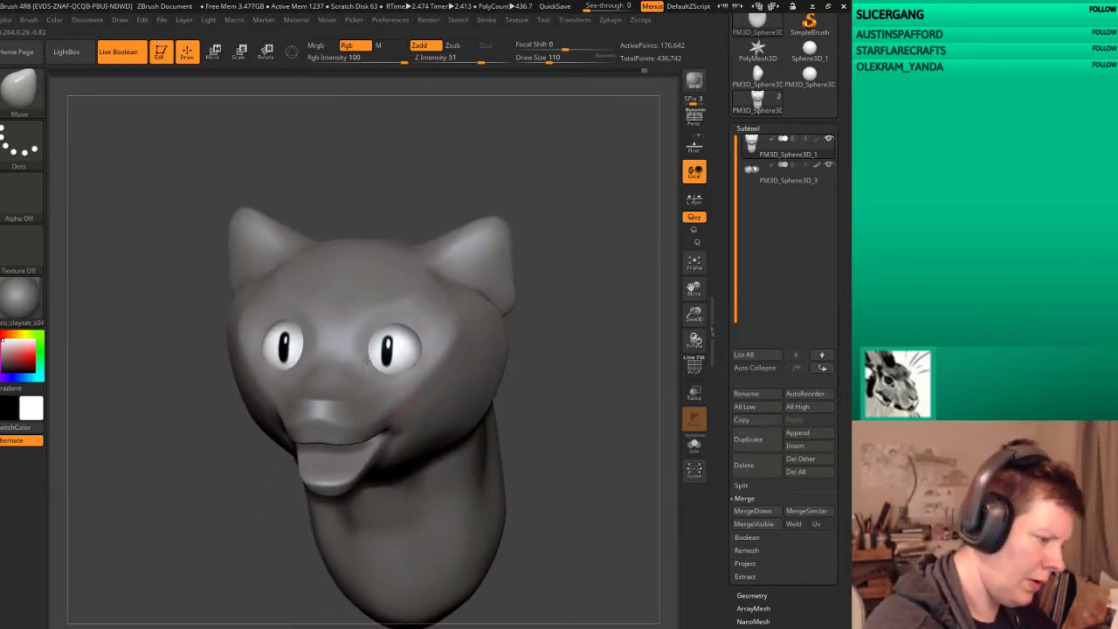
drag(449, 312, 394, 327)
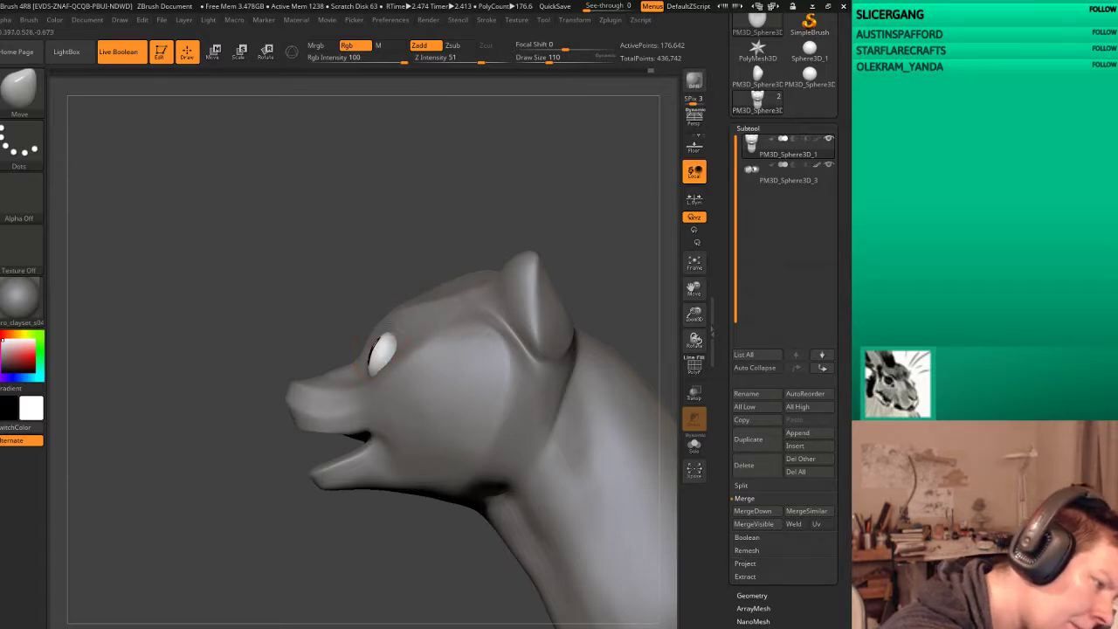
mouse_move(489, 219)
mouse_down()
mouse_move(568, 314)
mouse_move(426, 333)
mouse_up()
shift+drag(561, 302, 400, 381)
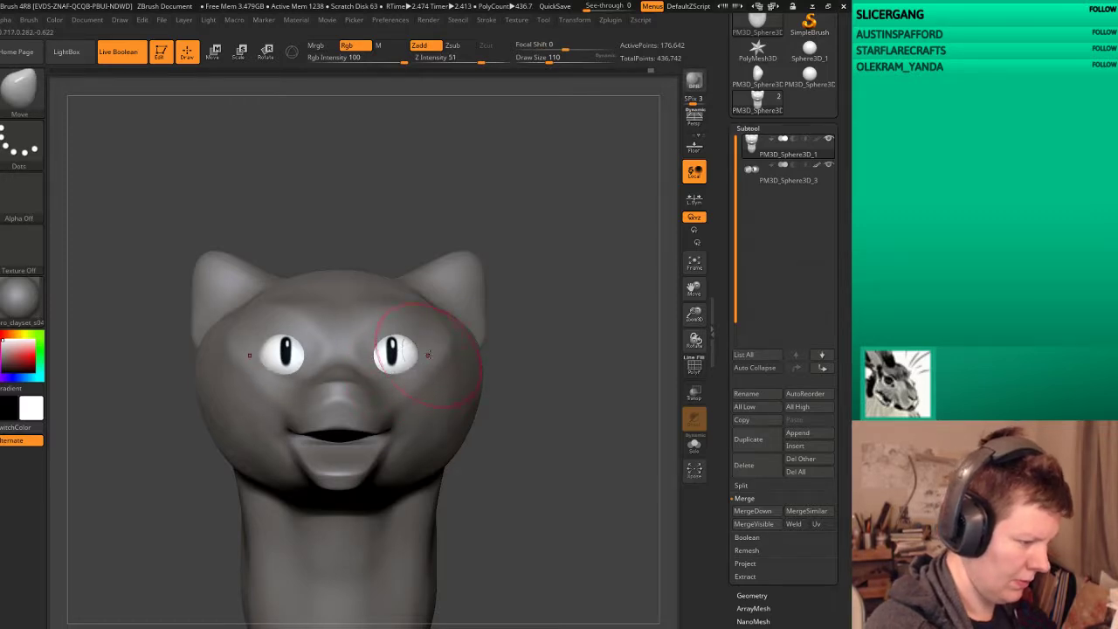
drag(541, 315, 489, 319)
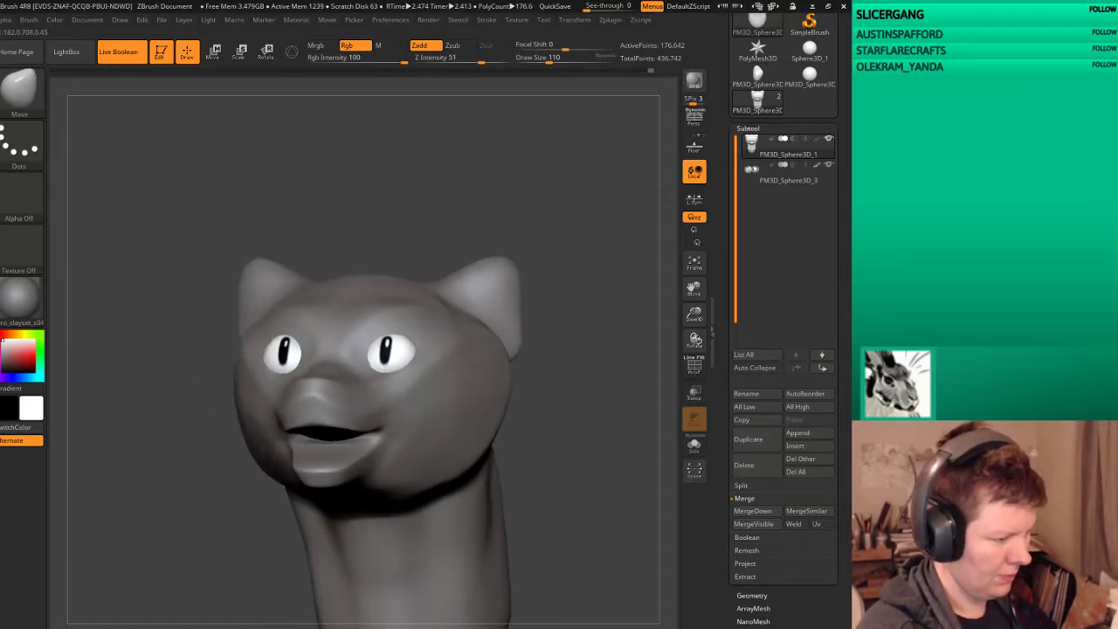
mouse_move(593, 309)
mouse_down()
mouse_move(603, 297)
mouse_move(479, 398)
mouse_up()
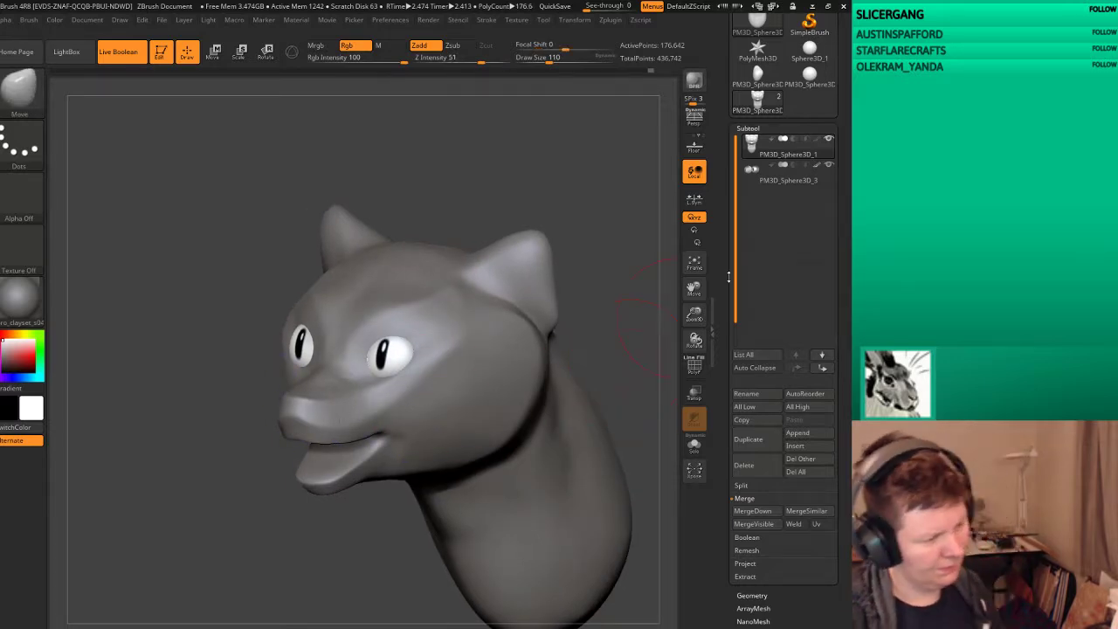
Step: Divide the head to SDiv 6 and select the Slash2 brush
click(774, 595)
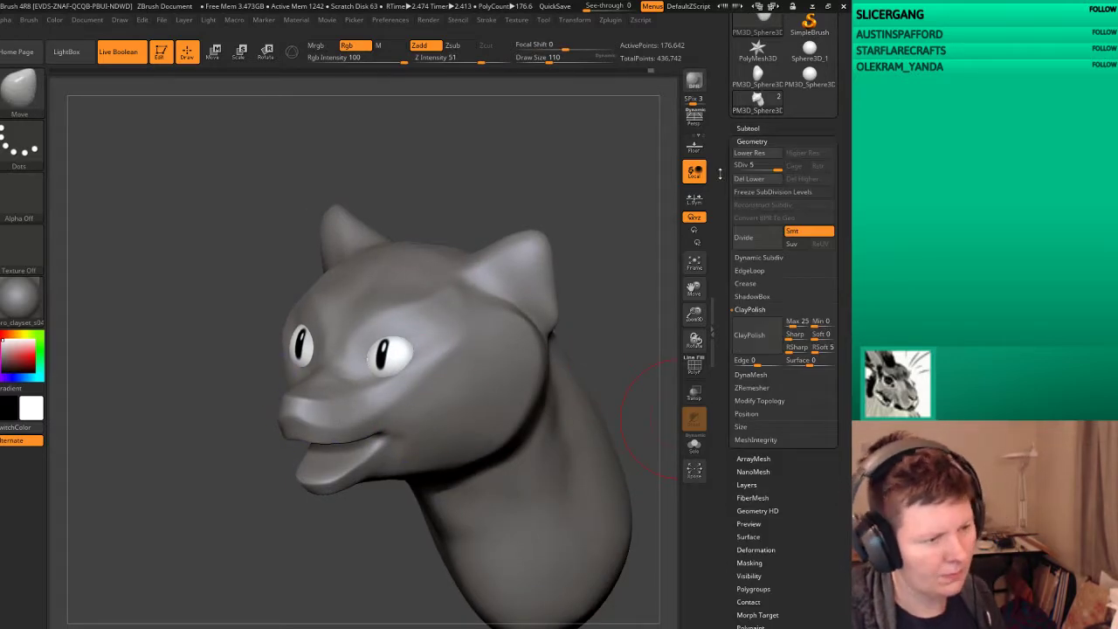
click(745, 247)
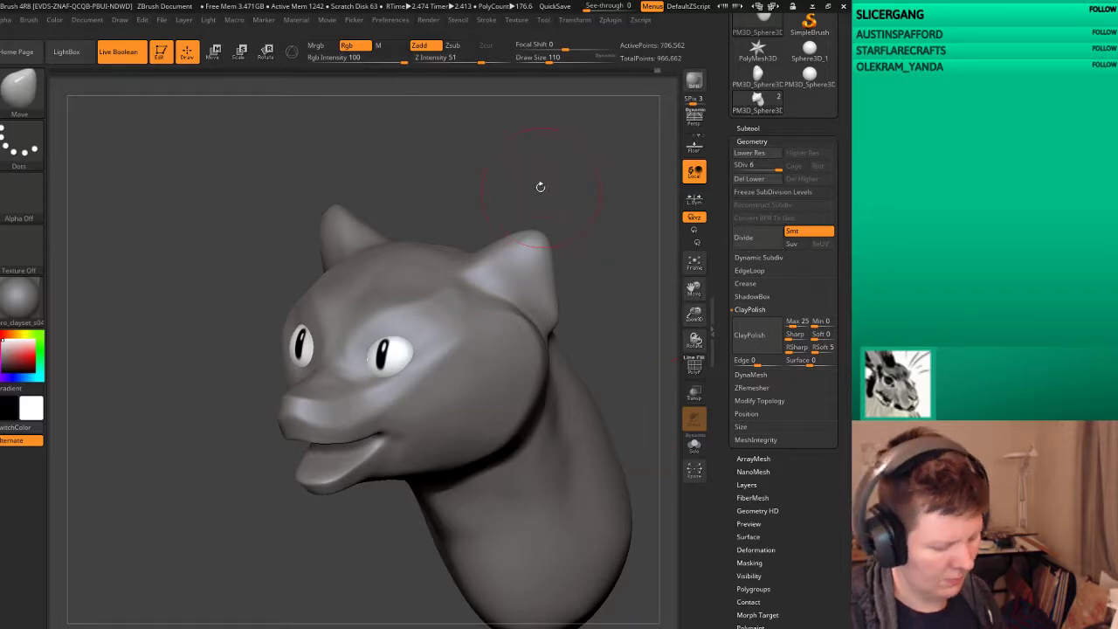
key(b)
key(s)
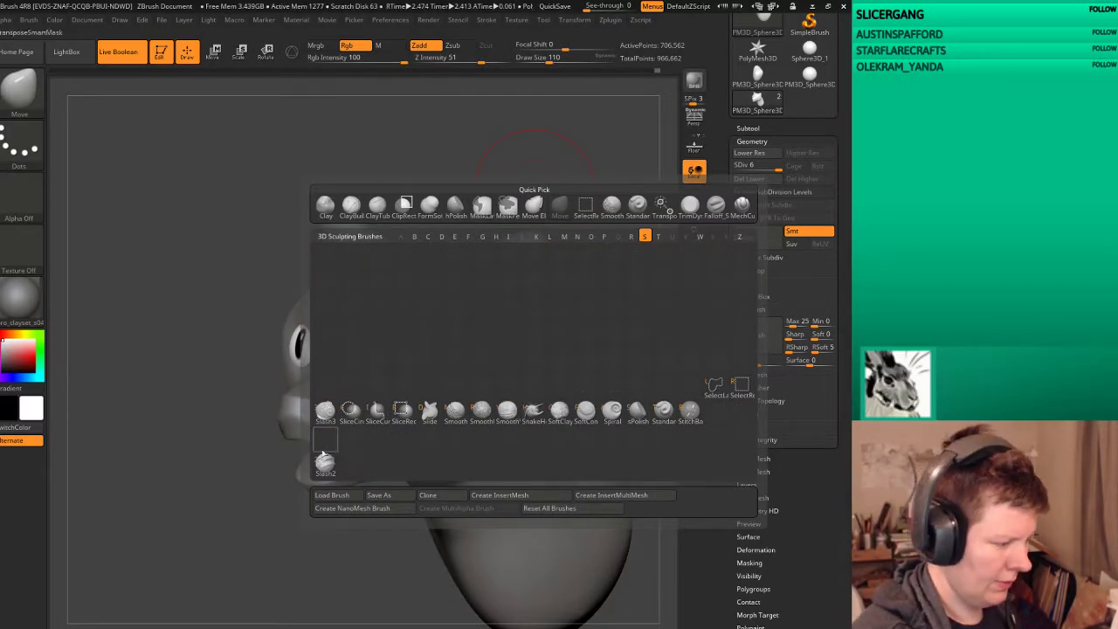
click(325, 461)
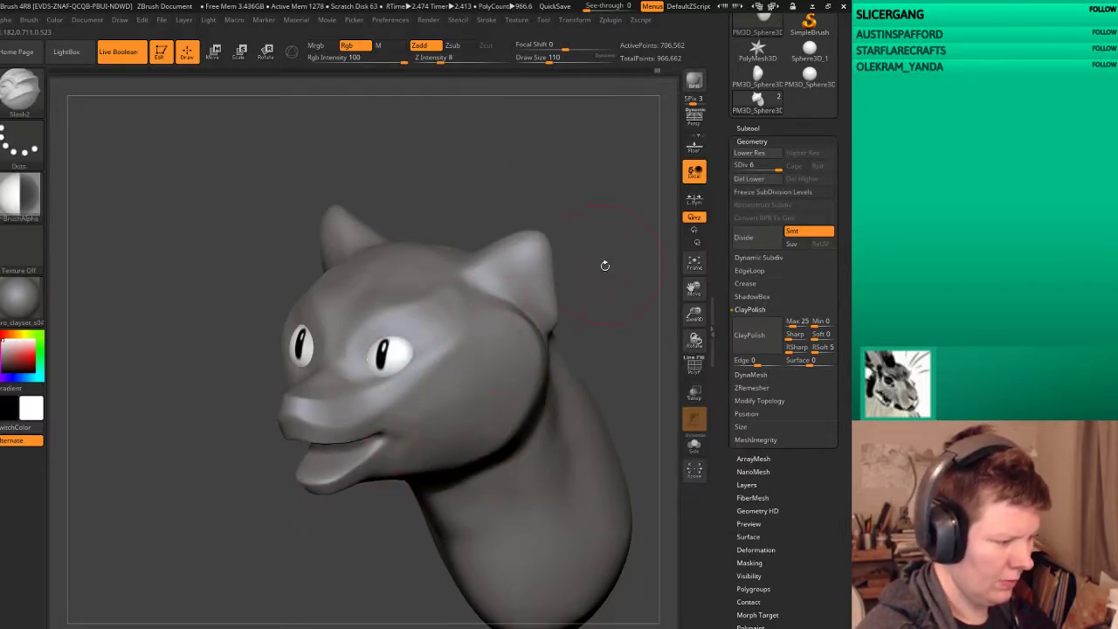
Step: Carve fine crease lines across the forehead and around the eyes and cheeks
mouse_move(604, 265)
mouse_down()
mouse_move(624, 282)
mouse_move(582, 270)
mouse_up()
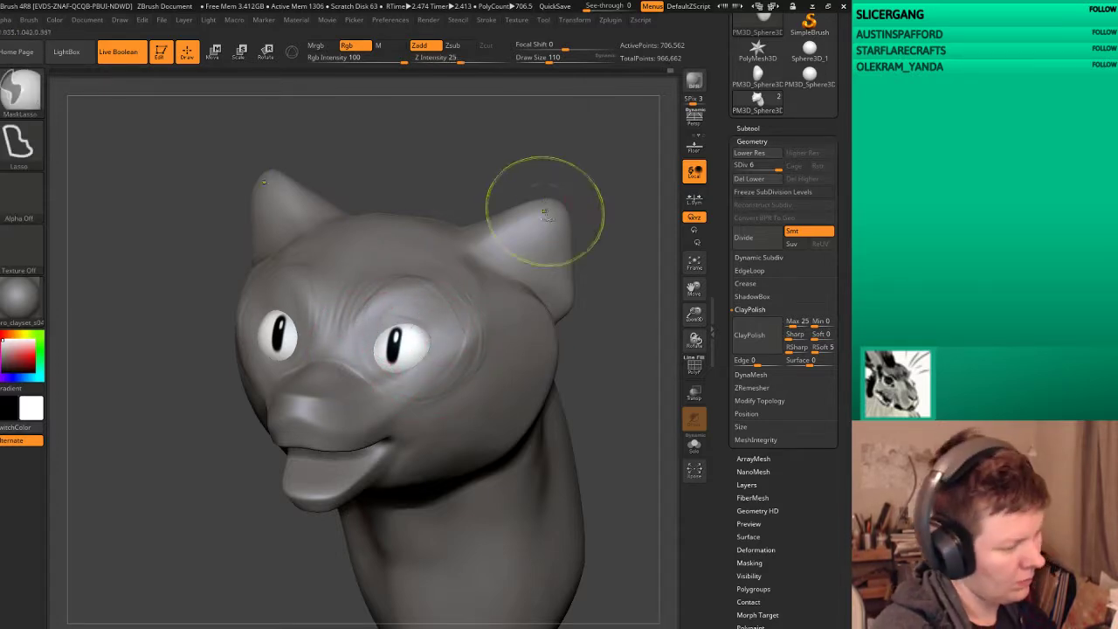
shift+drag(544, 212, 393, 336)
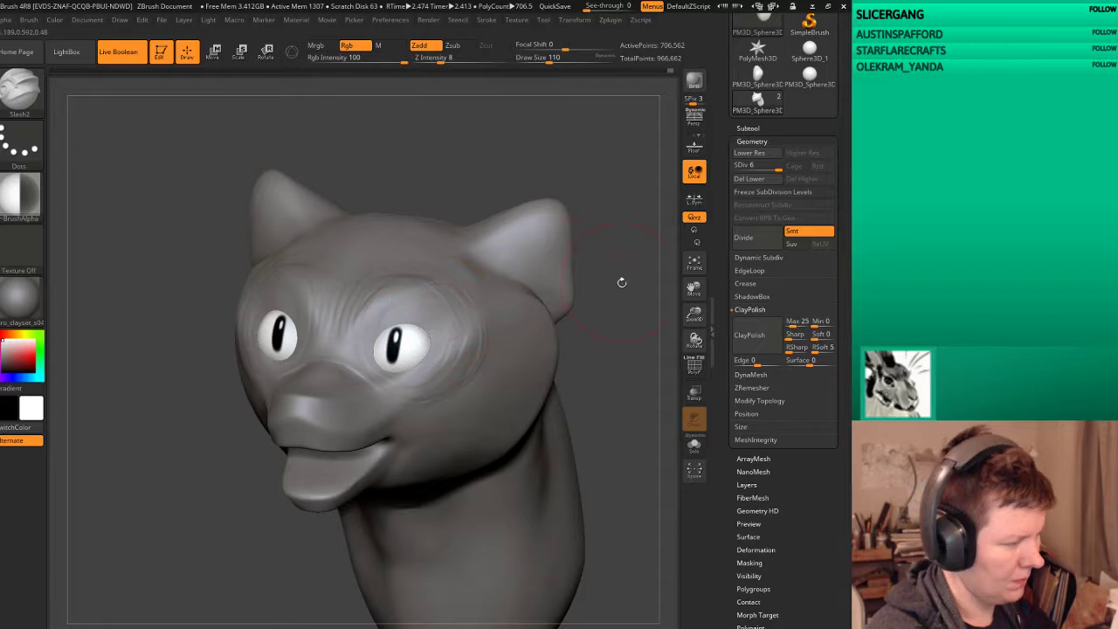
mouse_move(621, 282)
mouse_down()
mouse_move(608, 312)
mouse_move(415, 380)
mouse_up()
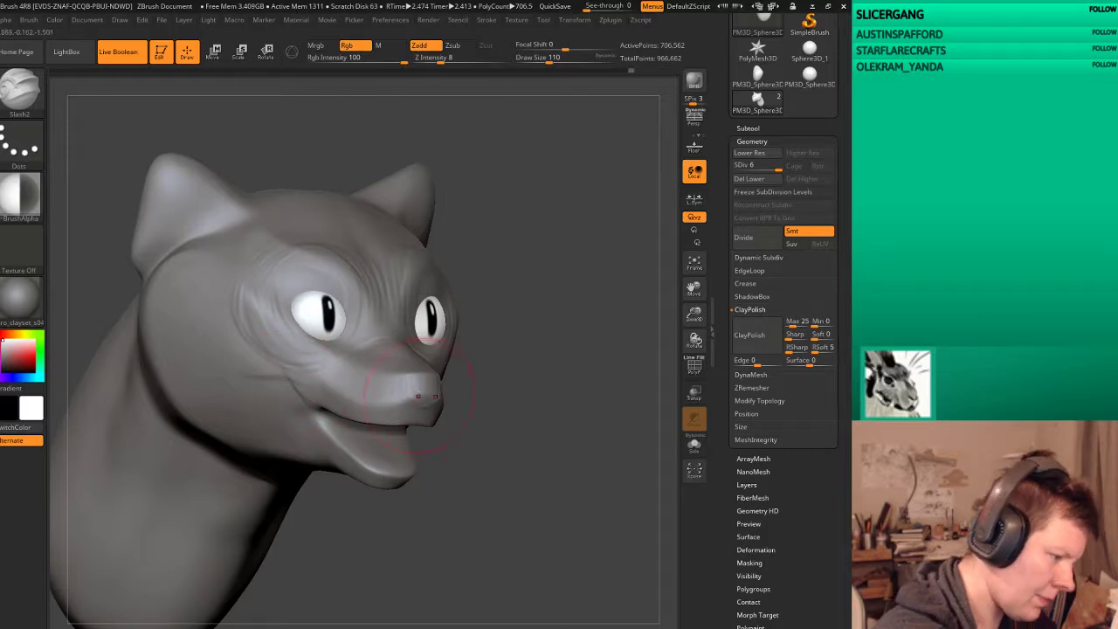
drag(559, 411, 472, 400)
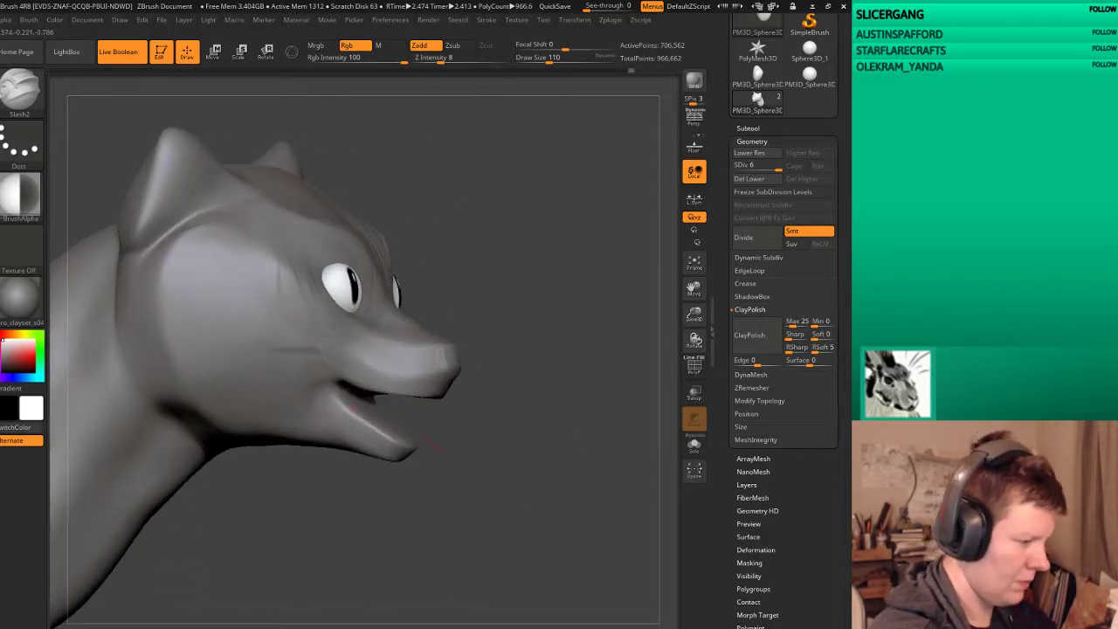
drag(559, 393, 413, 288)
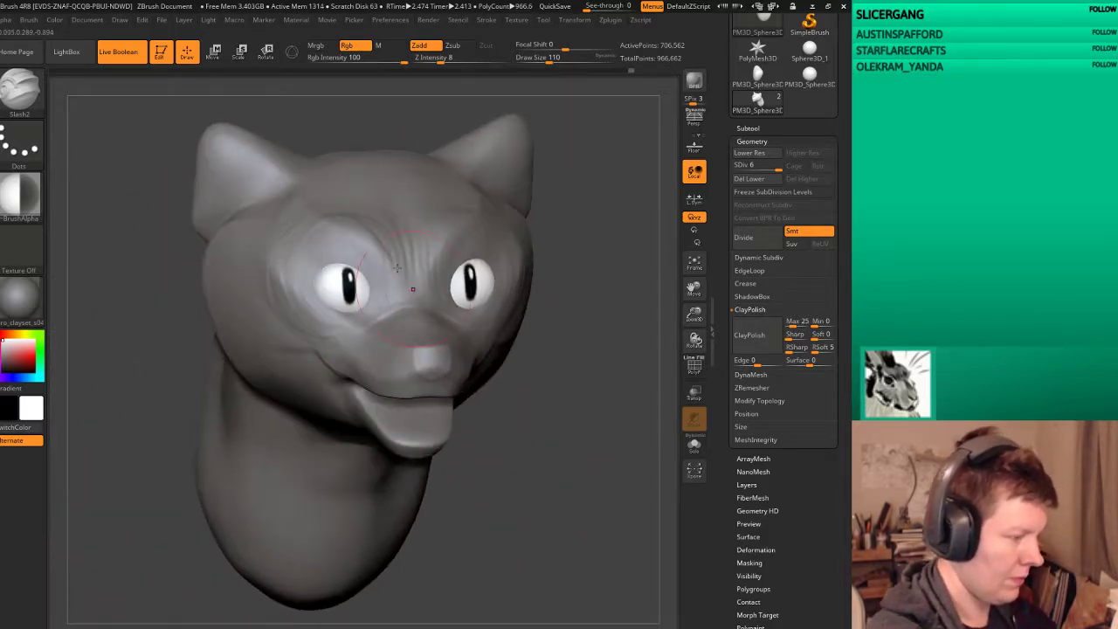
mouse_move(598, 277)
mouse_down()
mouse_move(626, 257)
mouse_move(546, 206)
mouse_up()
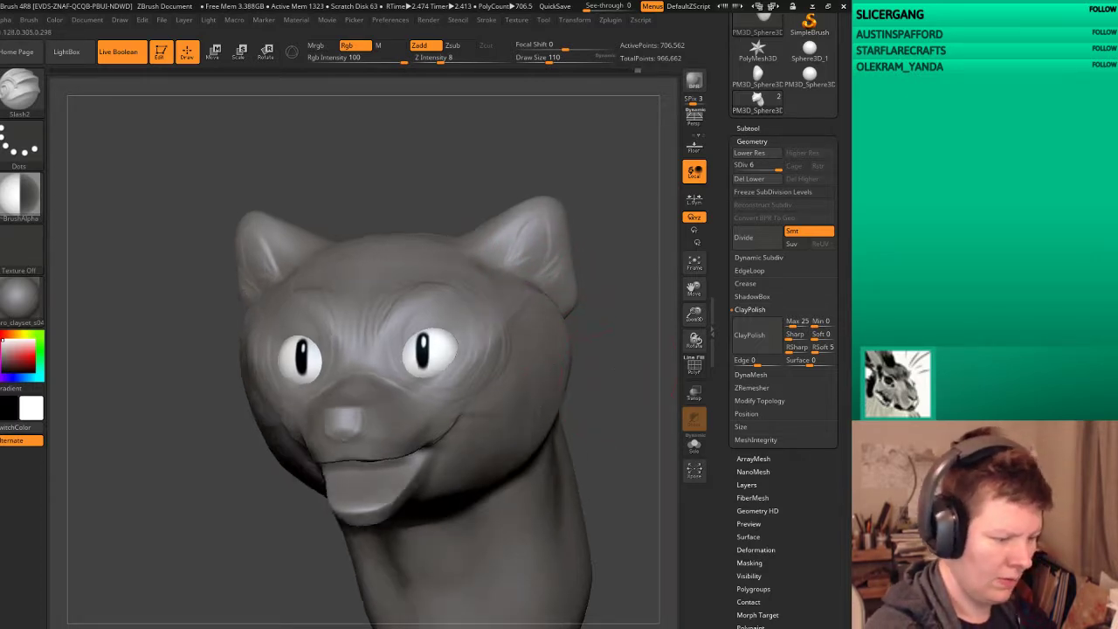
drag(617, 364, 616, 393)
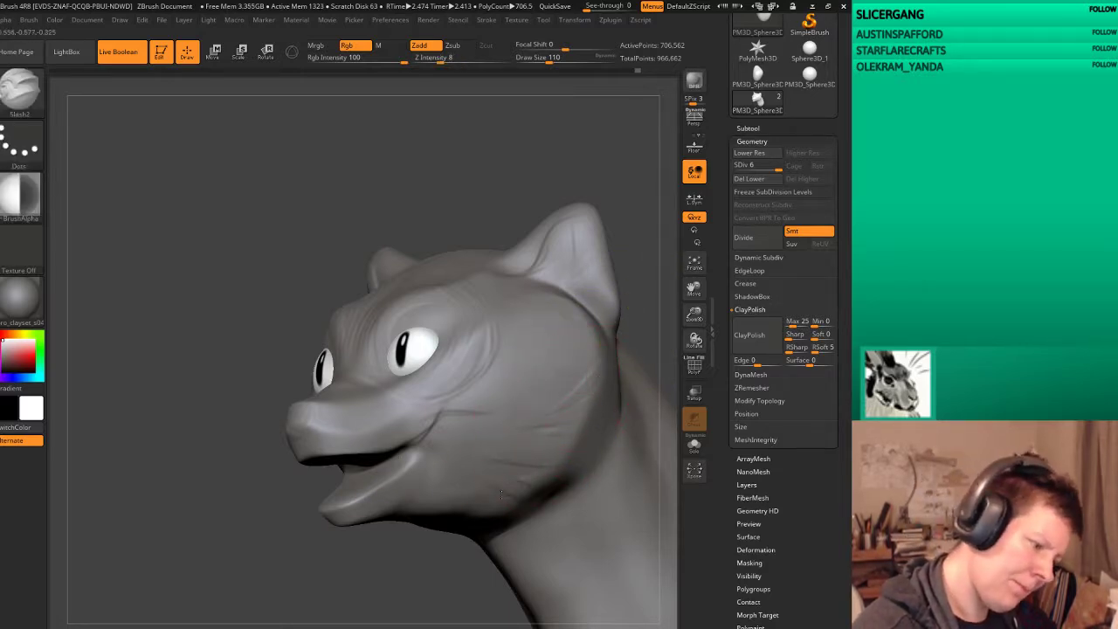
drag(427, 582, 571, 383)
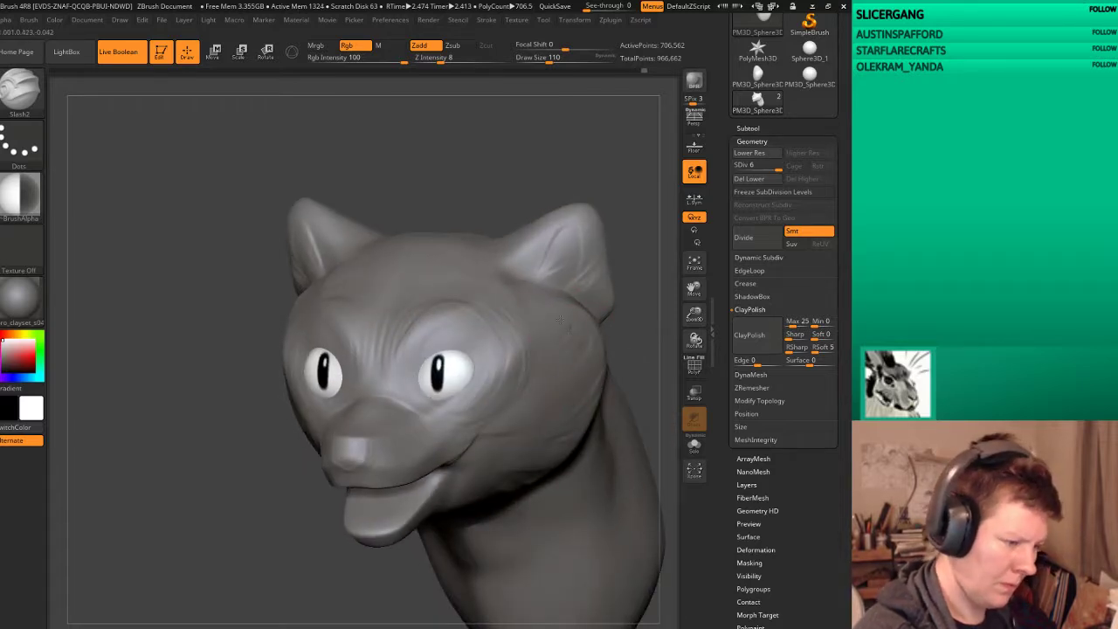
Step: Cut Slash2 grooves down the neck and along the side and back of the head
drag(603, 323, 443, 322)
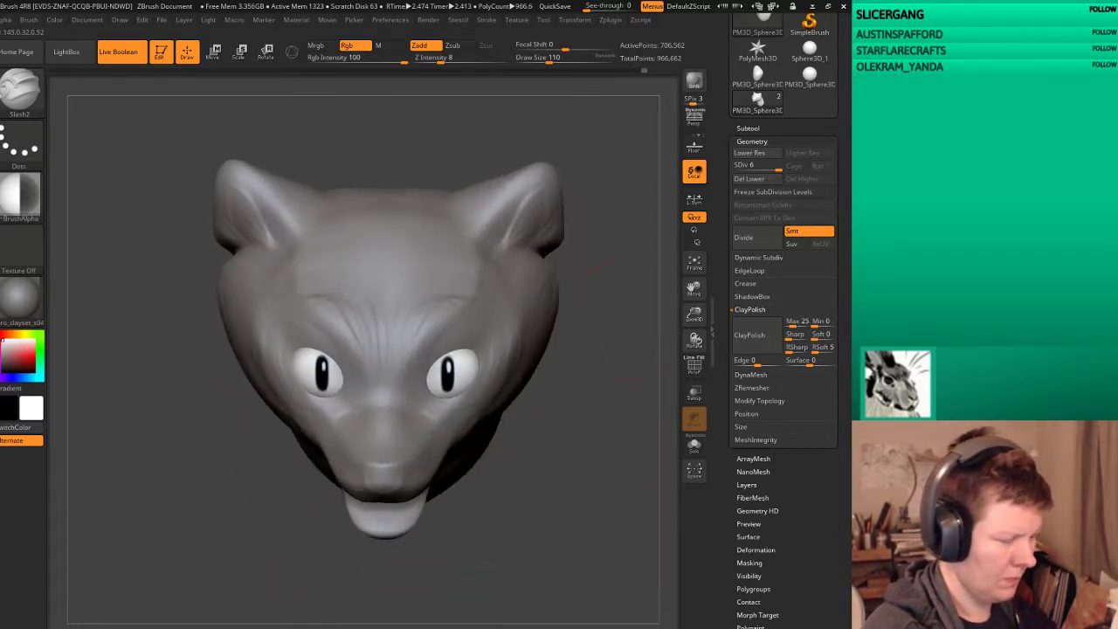
drag(486, 227, 366, 239)
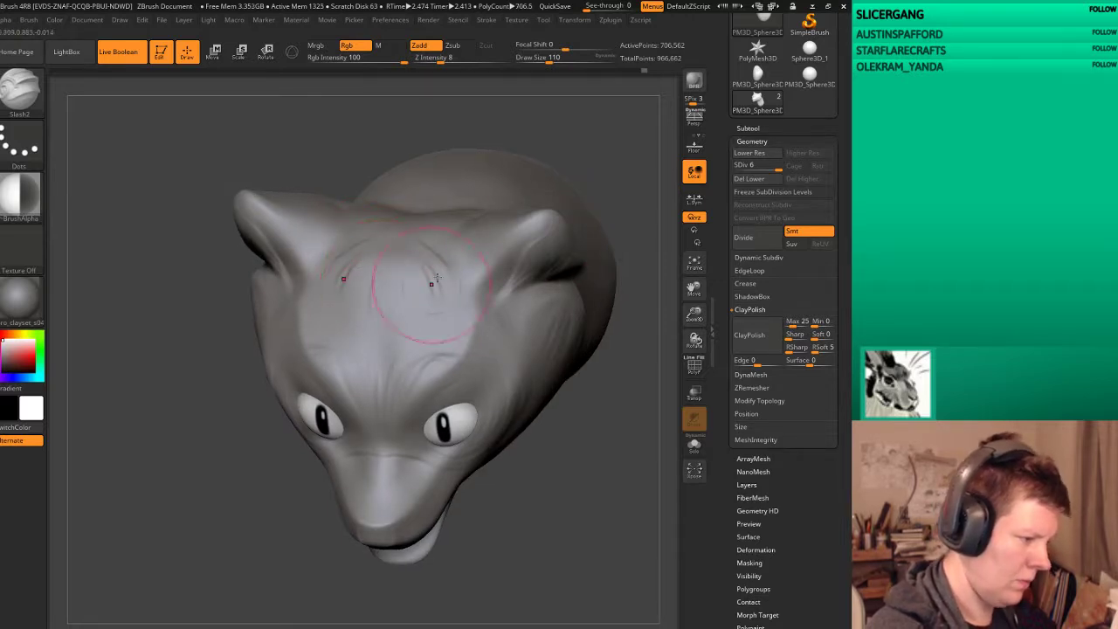
drag(411, 291, 360, 239)
mouse_move(550, 271)
mouse_down()
mouse_move(640, 373)
mouse_move(340, 360)
mouse_up()
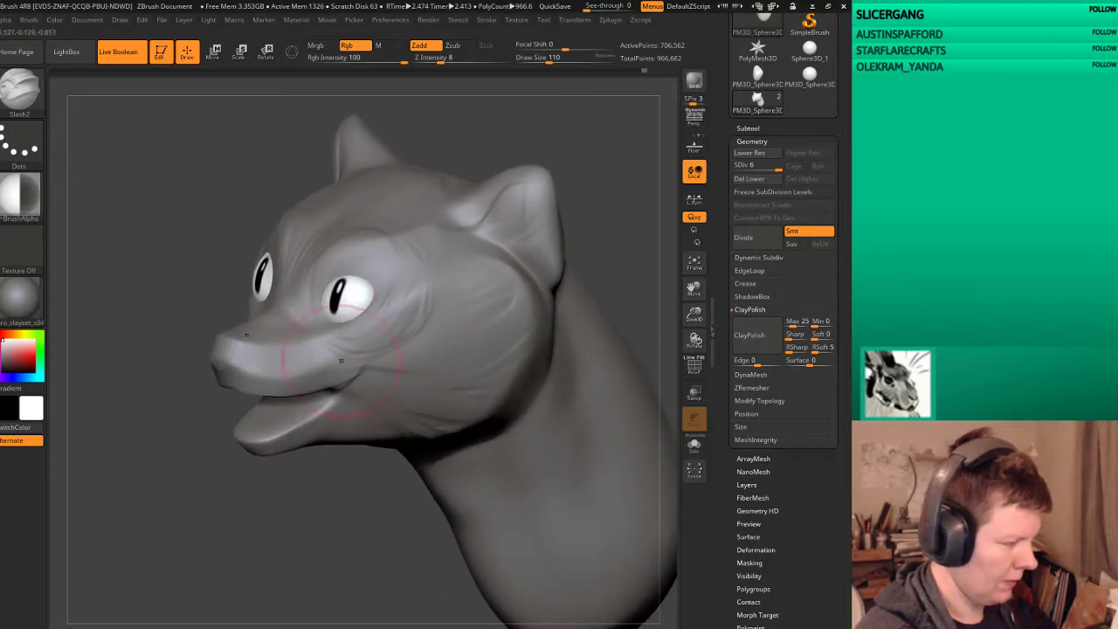
mouse_move(181, 555)
mouse_down()
mouse_move(364, 411)
mouse_move(441, 428)
mouse_up()
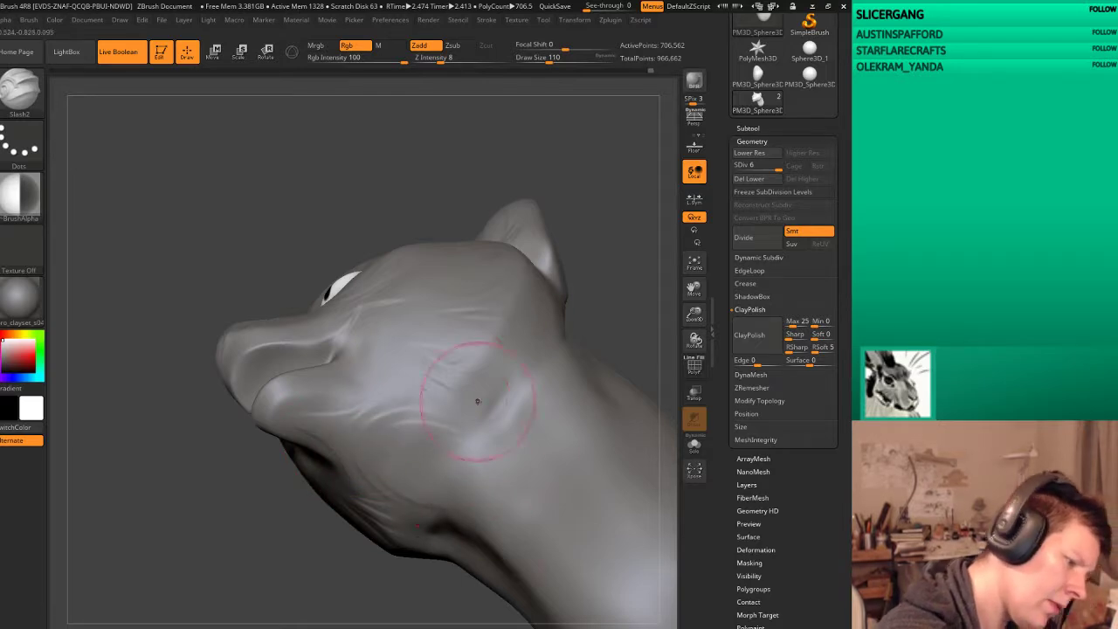
mouse_move(601, 261)
mouse_down()
mouse_move(344, 502)
mouse_move(353, 489)
mouse_up()
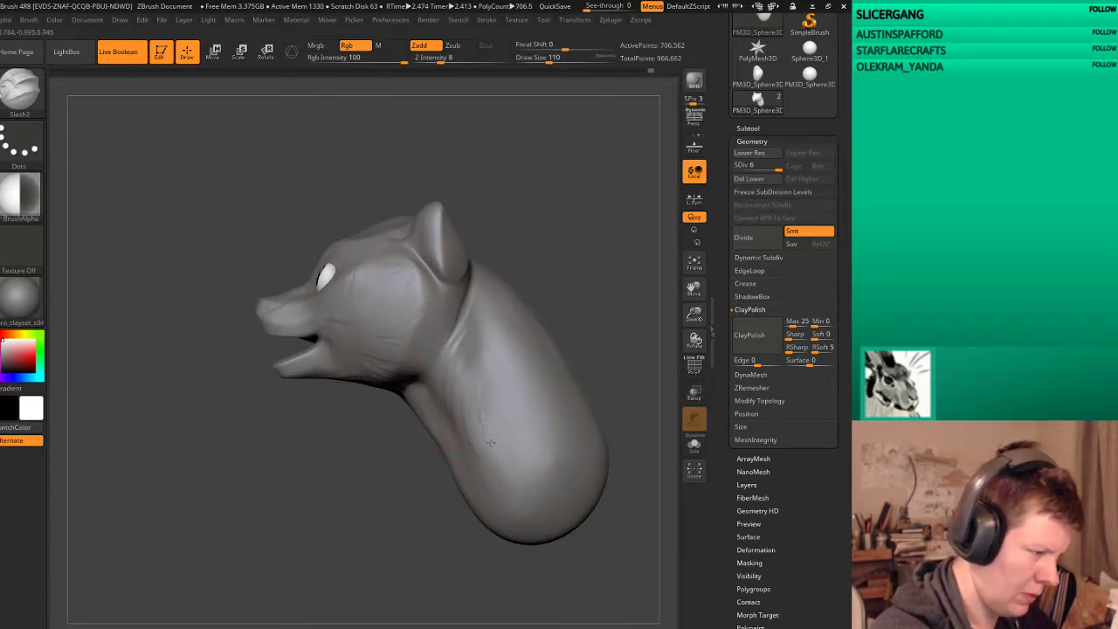
drag(491, 443, 523, 502)
drag(622, 437, 458, 357)
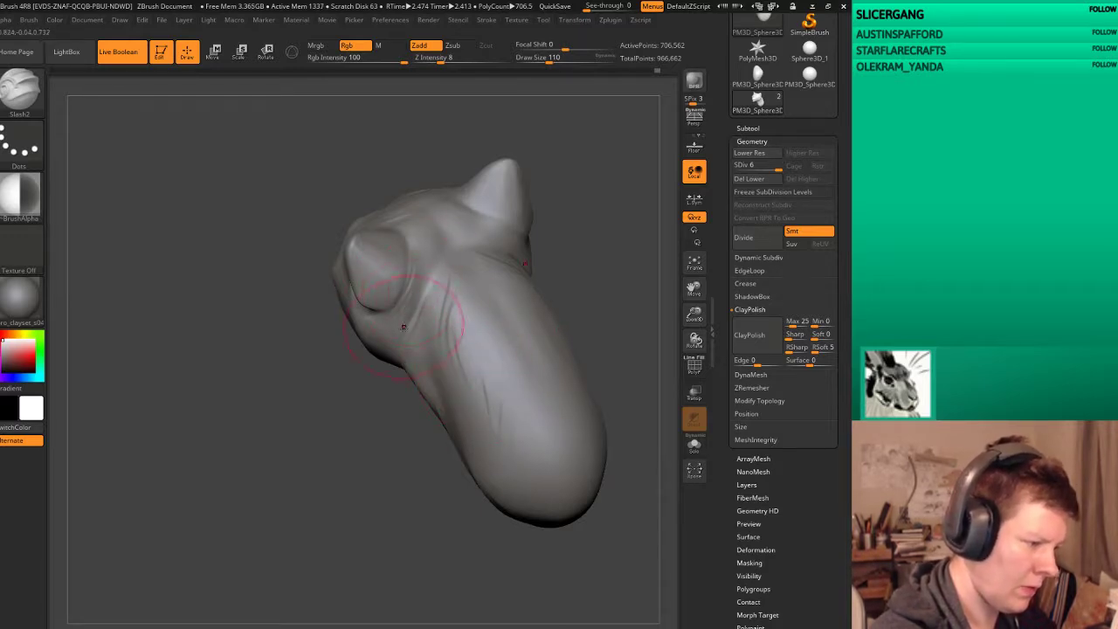
drag(425, 276, 373, 282)
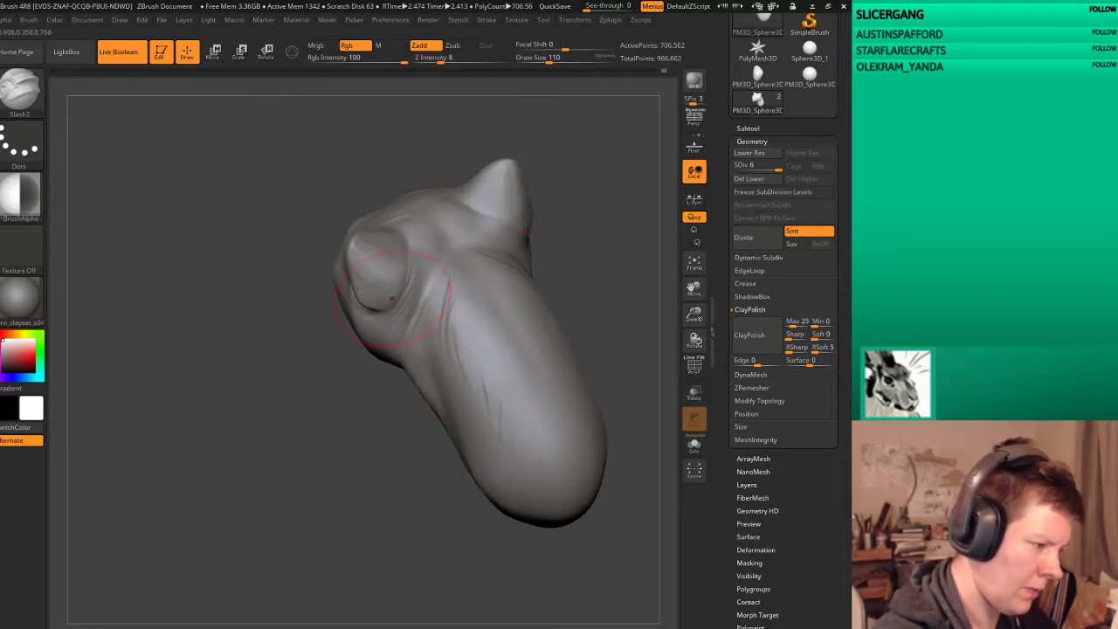
mouse_move(612, 289)
mouse_down()
mouse_move(600, 195)
mouse_move(617, 180)
mouse_up()
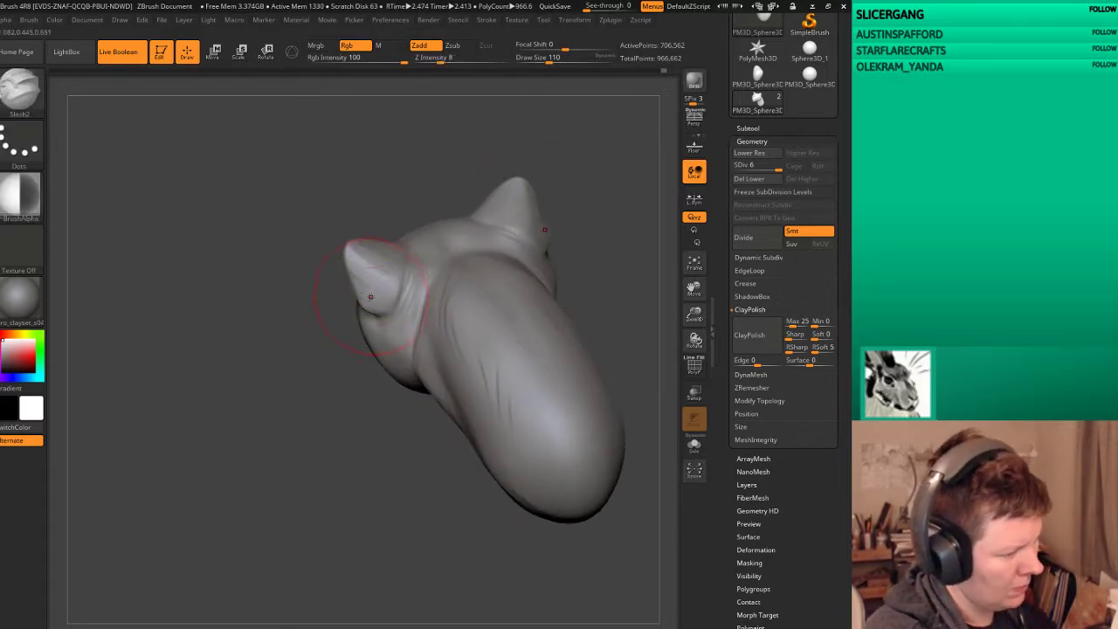
mouse_move(577, 223)
shift+mouse_down()
mouse_move(594, 235)
mouse_move(589, 247)
mouse_move(498, 320)
mouse_move(532, 310)
shift+mouse_up()
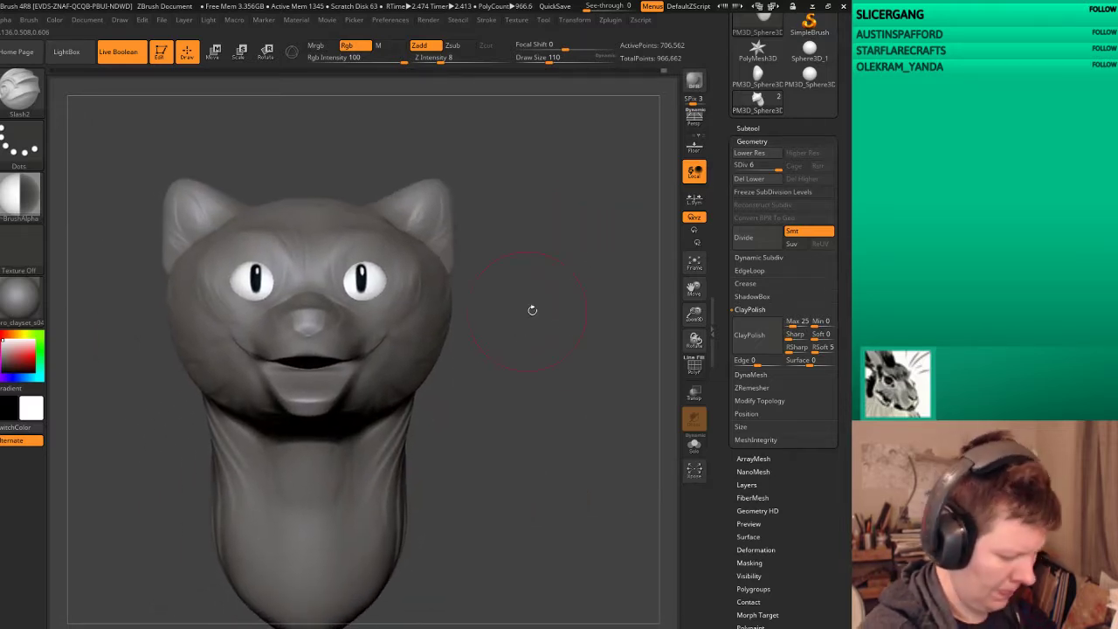
Step: Reselect the Move brush and orbit around the cheek, ear and snout
key(b)
key(m)
click(487, 503)
mouse_move(517, 449)
mouse_down()
mouse_move(571, 449)
mouse_move(572, 464)
mouse_up()
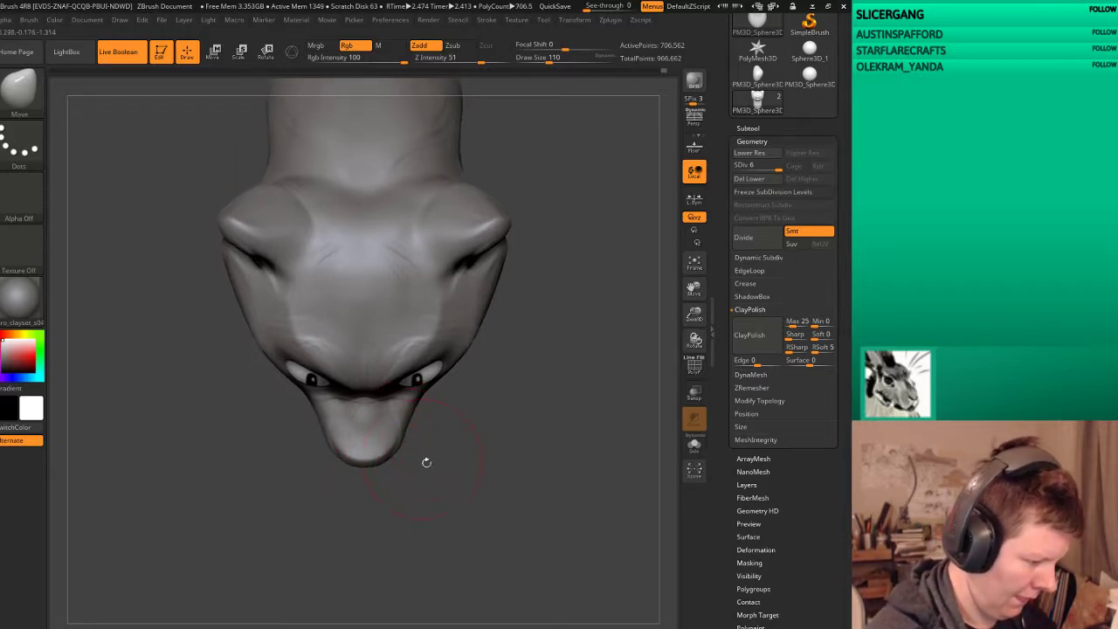
mouse_move(426, 462)
mouse_down()
mouse_move(519, 379)
mouse_move(621, 384)
mouse_move(611, 292)
mouse_move(603, 375)
mouse_move(483, 459)
mouse_move(618, 509)
mouse_up()
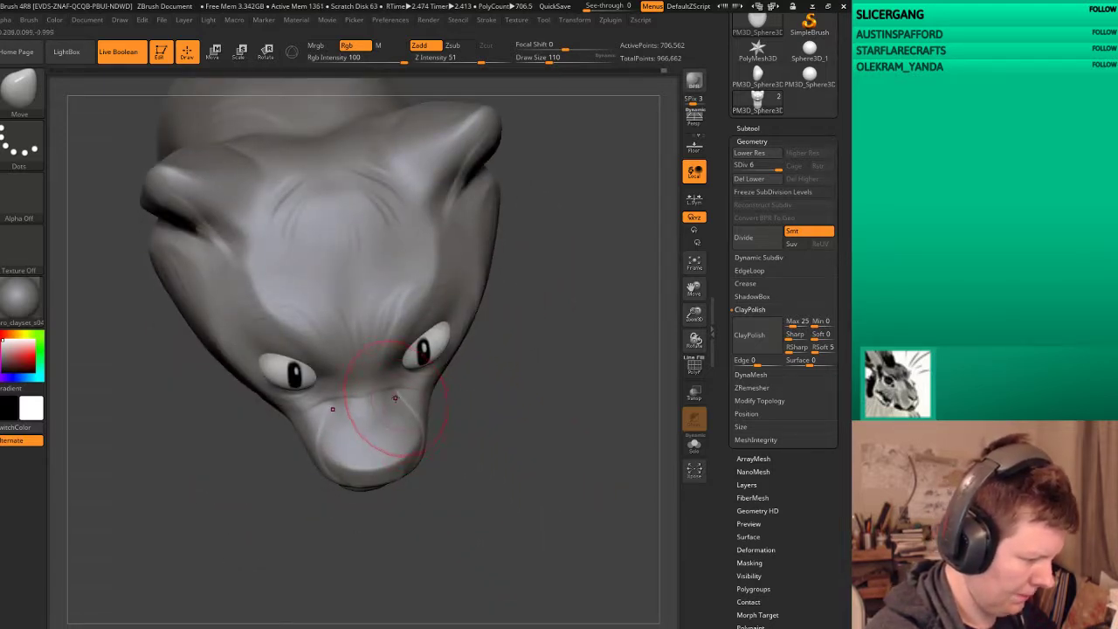
mouse_move(517, 479)
mouse_down()
mouse_move(572, 498)
mouse_move(595, 524)
mouse_move(472, 489)
mouse_up()
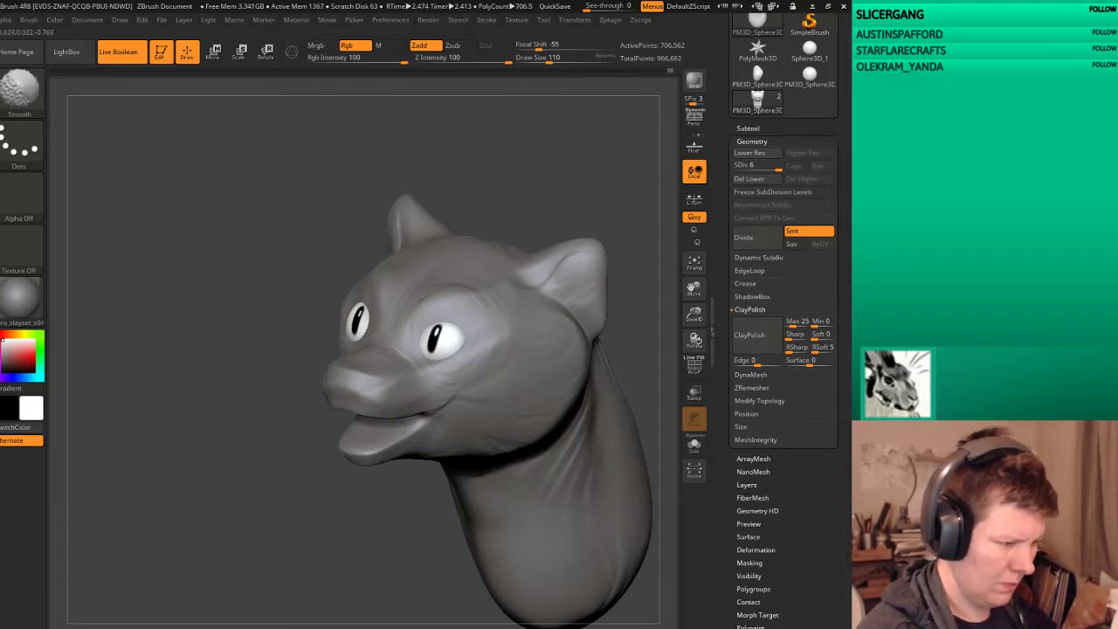
drag(485, 254, 467, 311)
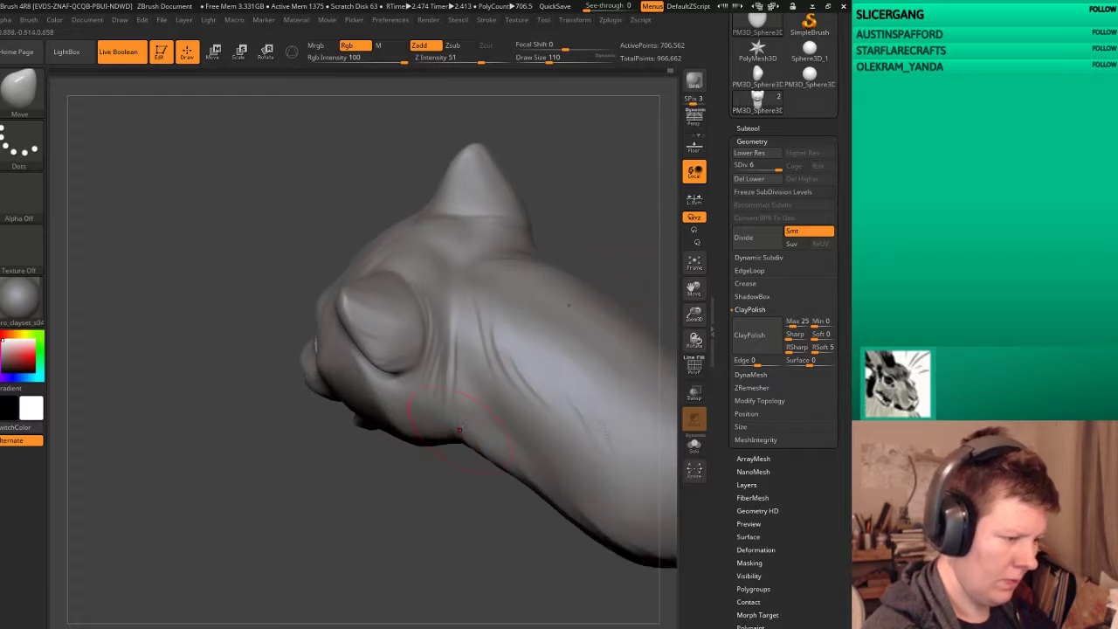
mouse_move(553, 561)
mouse_down()
mouse_move(492, 569)
mouse_move(362, 278)
mouse_up()
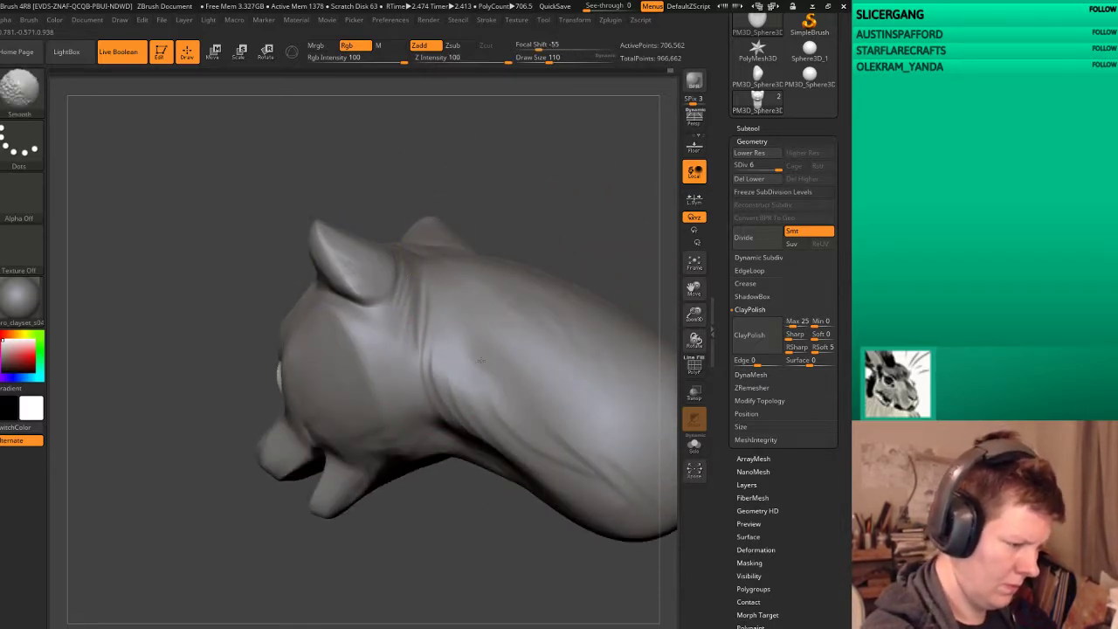
drag(644, 487, 463, 452)
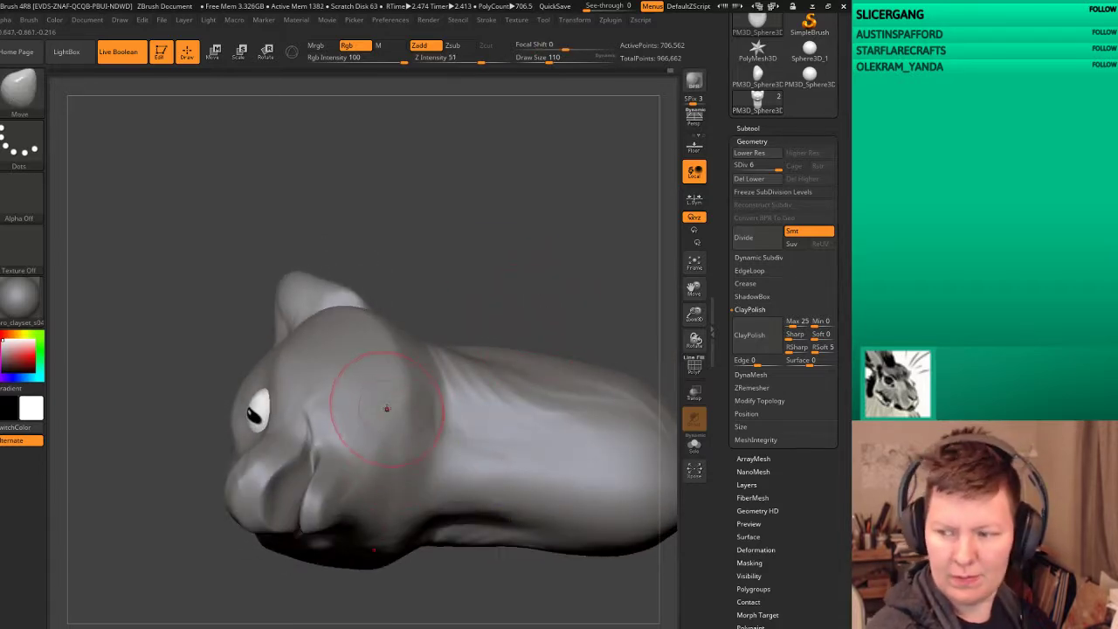
Step: Smooth the cheek and snout surfaces, then check the head from below and three-quarter views
key(shift)
shift+drag(349, 492, 345, 502)
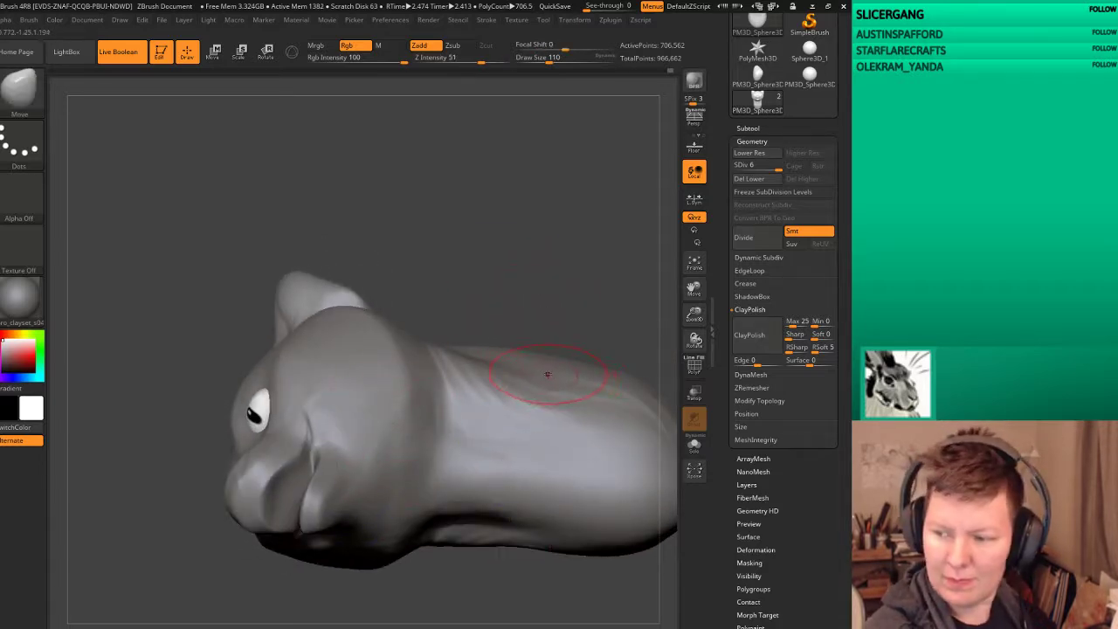
key(shift)
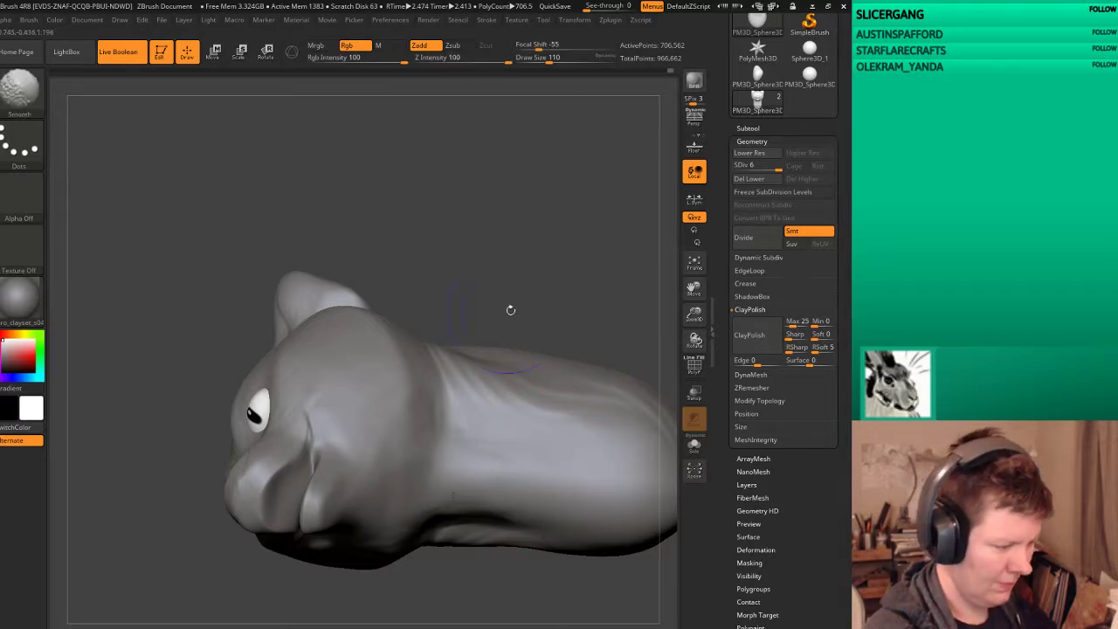
drag(511, 310, 611, 244)
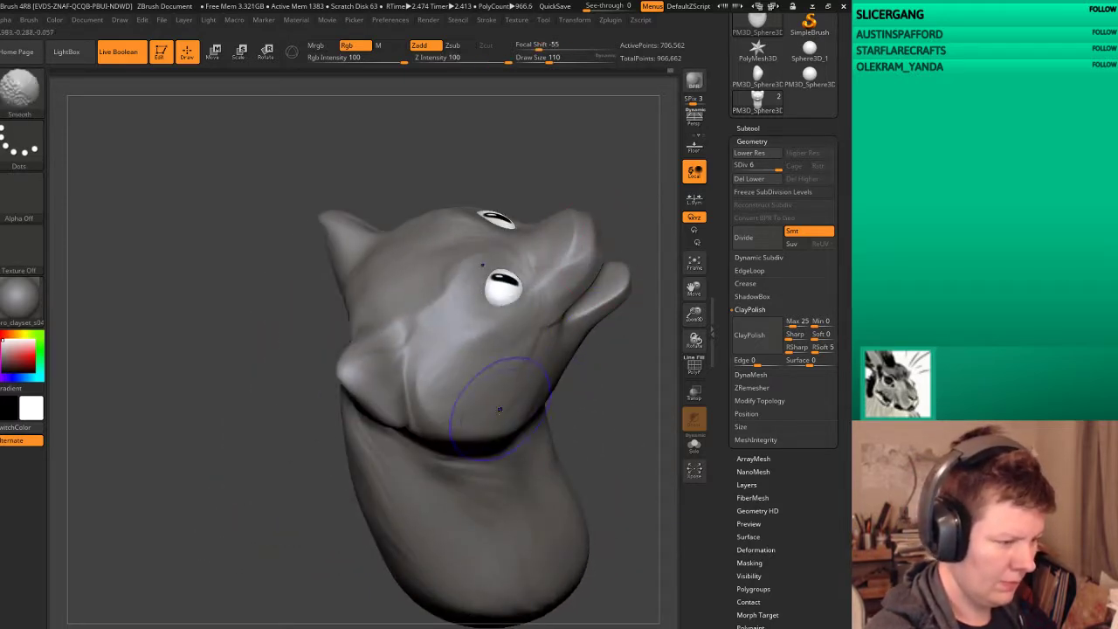
drag(443, 444, 586, 449)
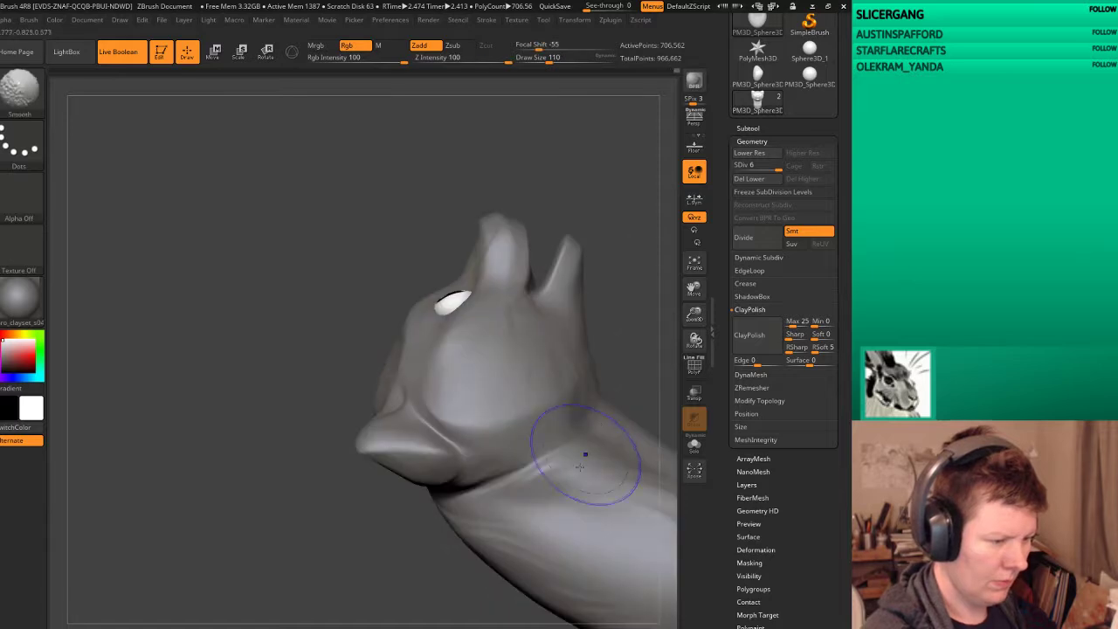
mouse_move(432, 587)
mouse_down()
mouse_move(649, 347)
mouse_move(628, 532)
mouse_move(626, 414)
mouse_move(621, 491)
mouse_up()
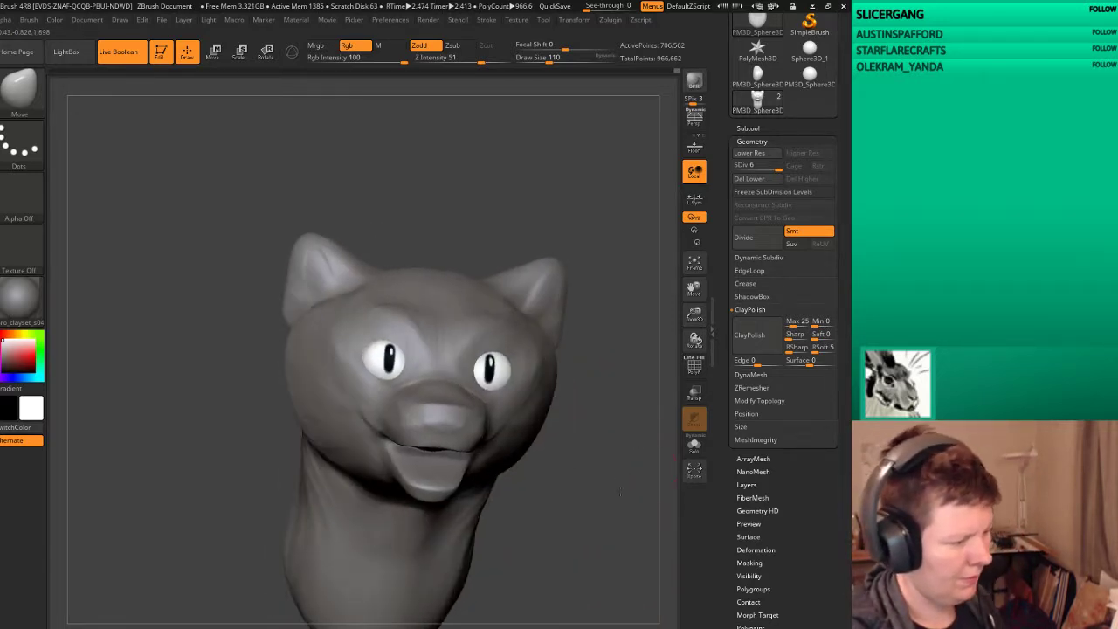
drag(621, 491, 651, 349)
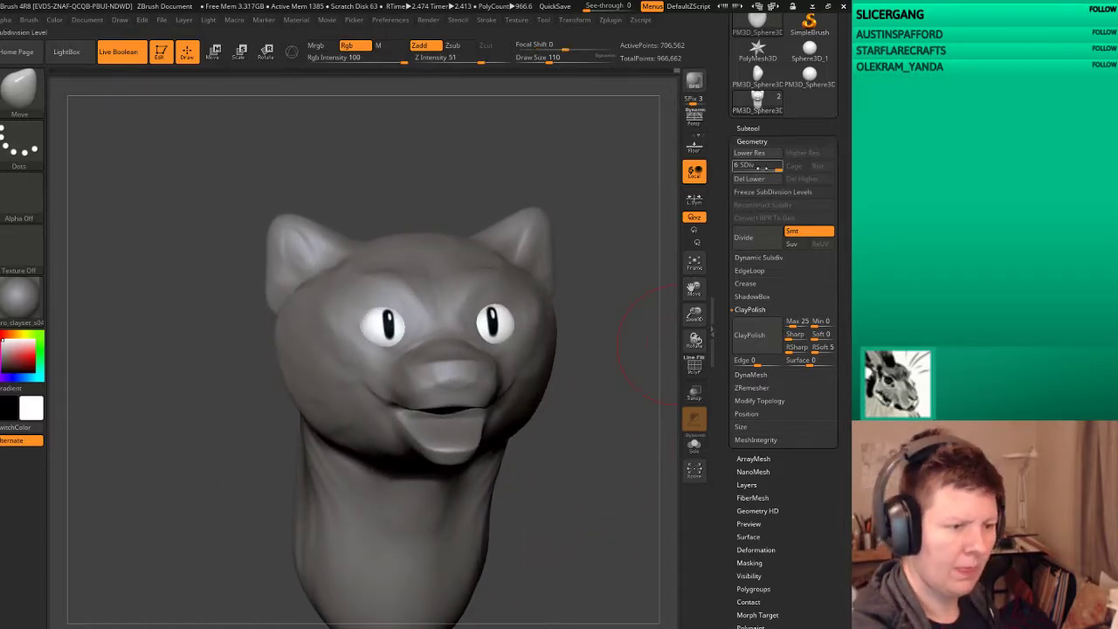
Step: Step the cat head down to subdivision level 1, then back up to level 2
text(1)
key(Return)
drag(601, 499, 614, 498)
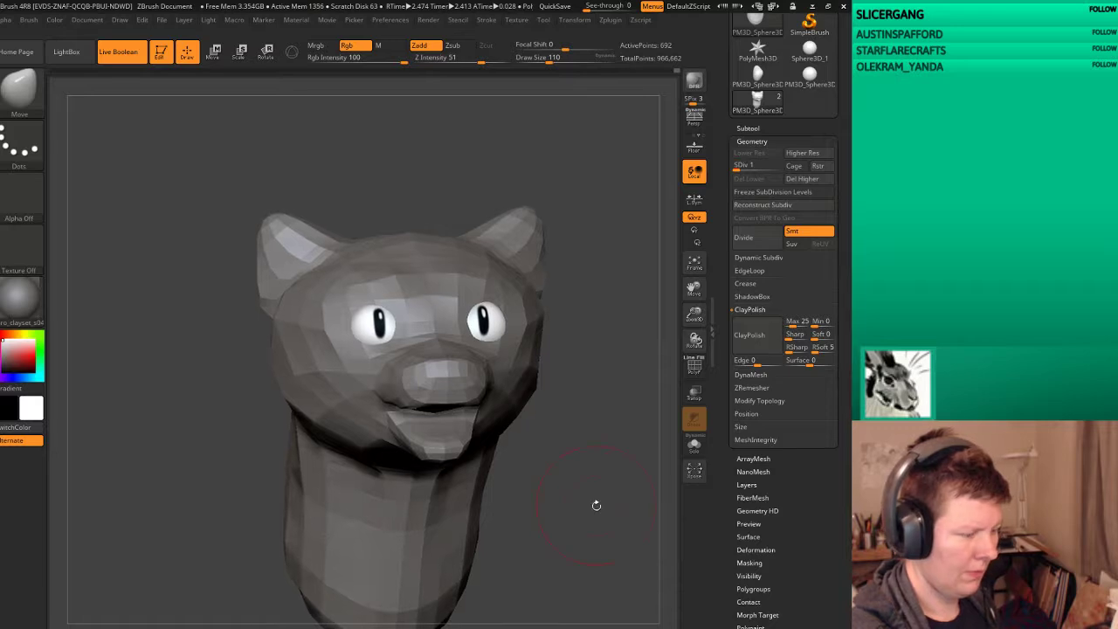
key(b)
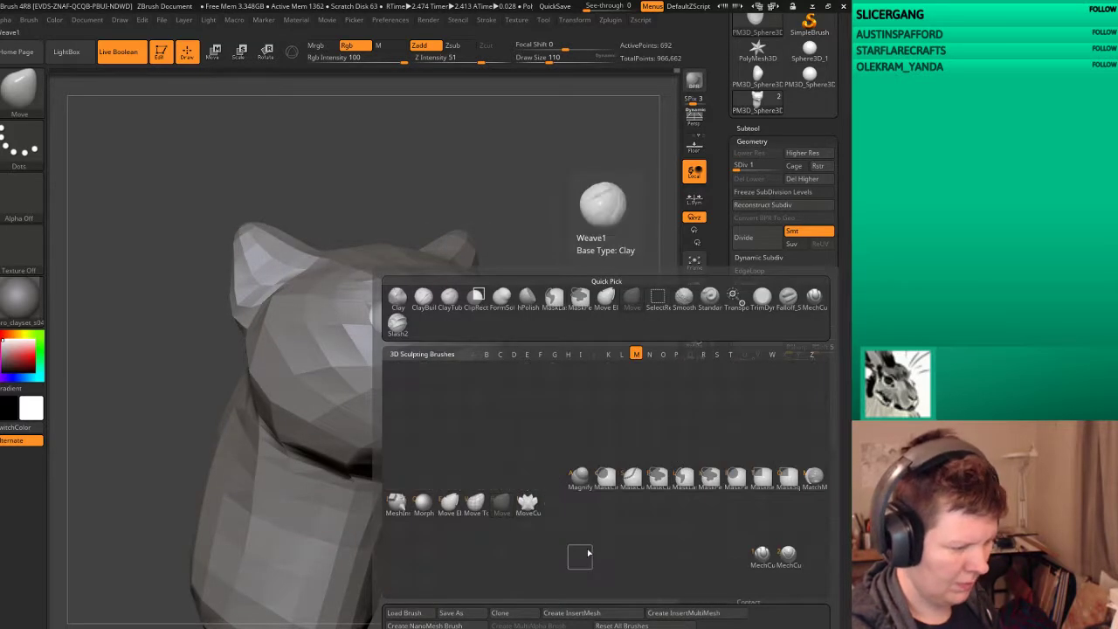
key(Escape)
mouse_move(578, 347)
mouse_down()
mouse_move(601, 399)
mouse_move(647, 280)
mouse_up()
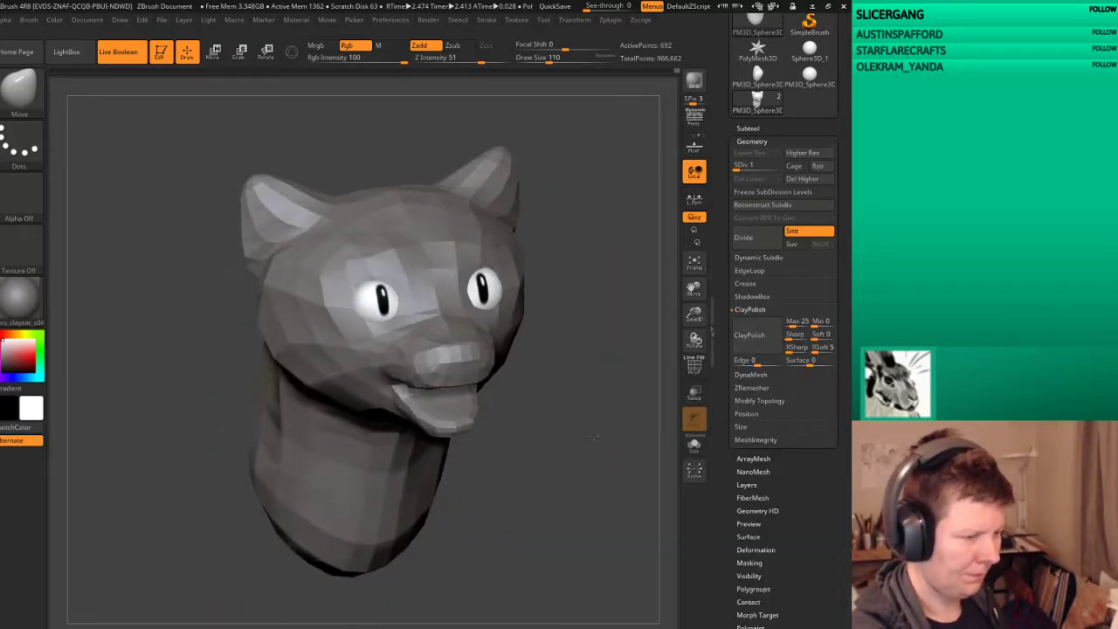
key(Return)
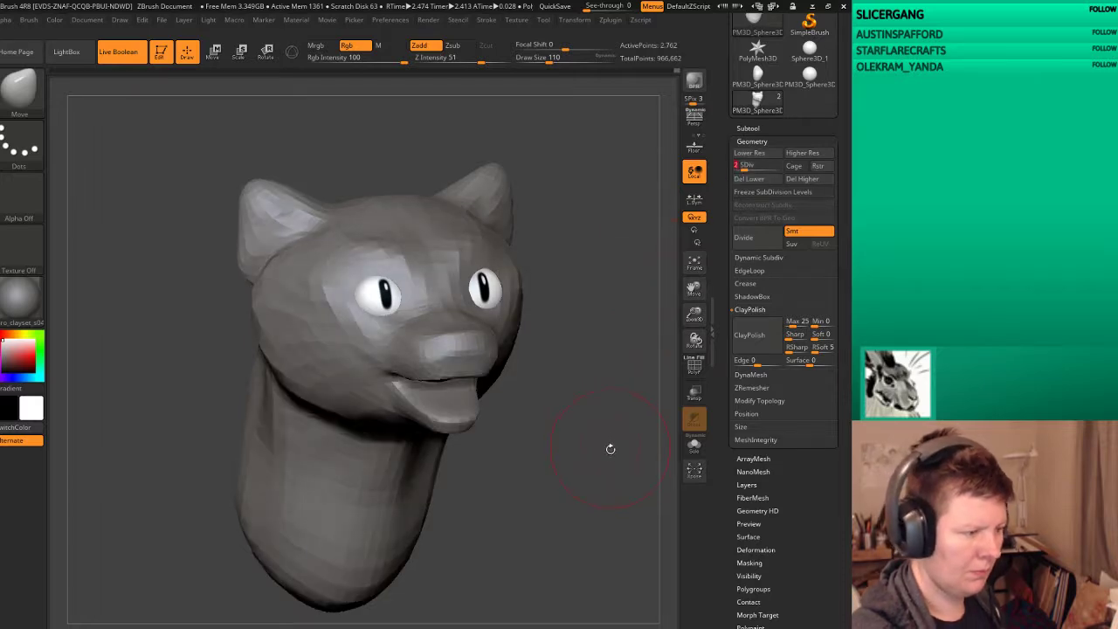
drag(607, 481, 594, 509)
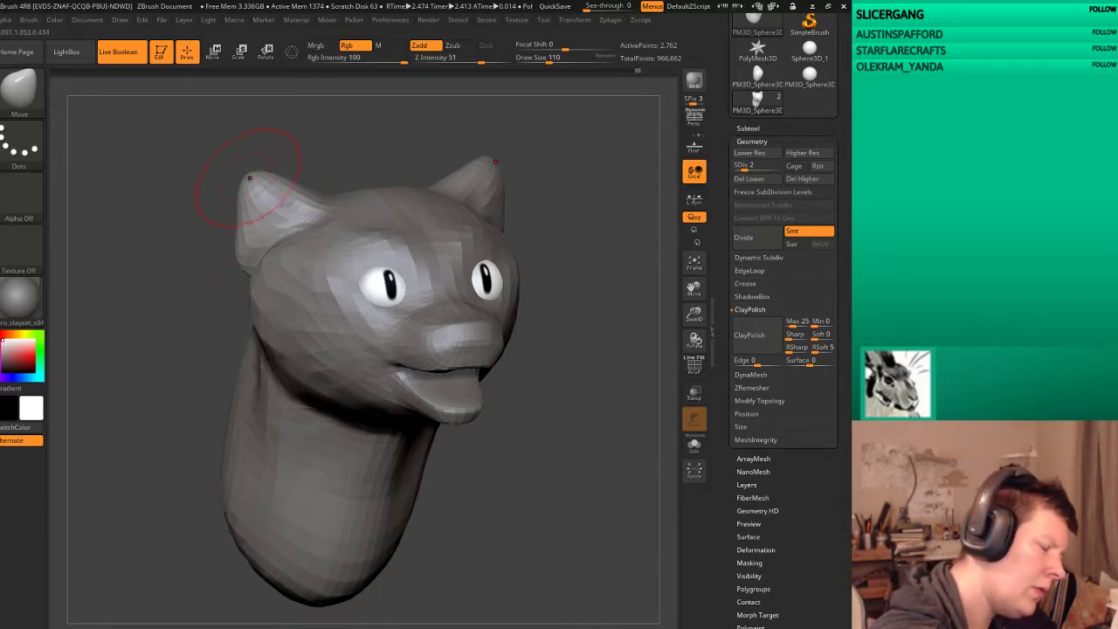
Step: Reshape the ears with the Move brush, adjusting its Draw Size between strokes
key([)
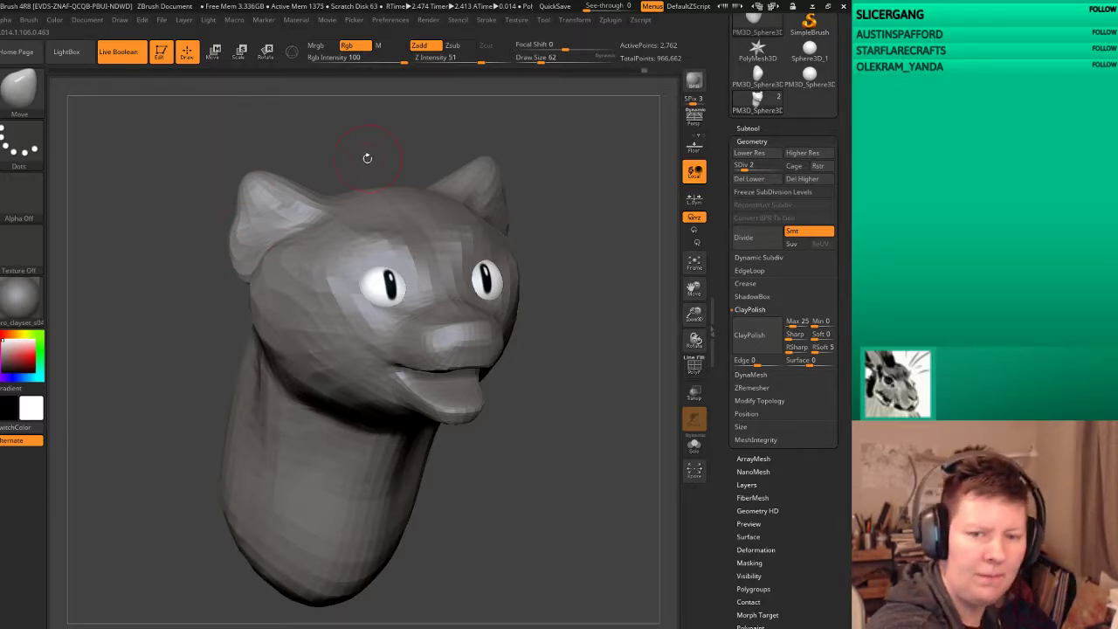
drag(589, 272, 618, 259)
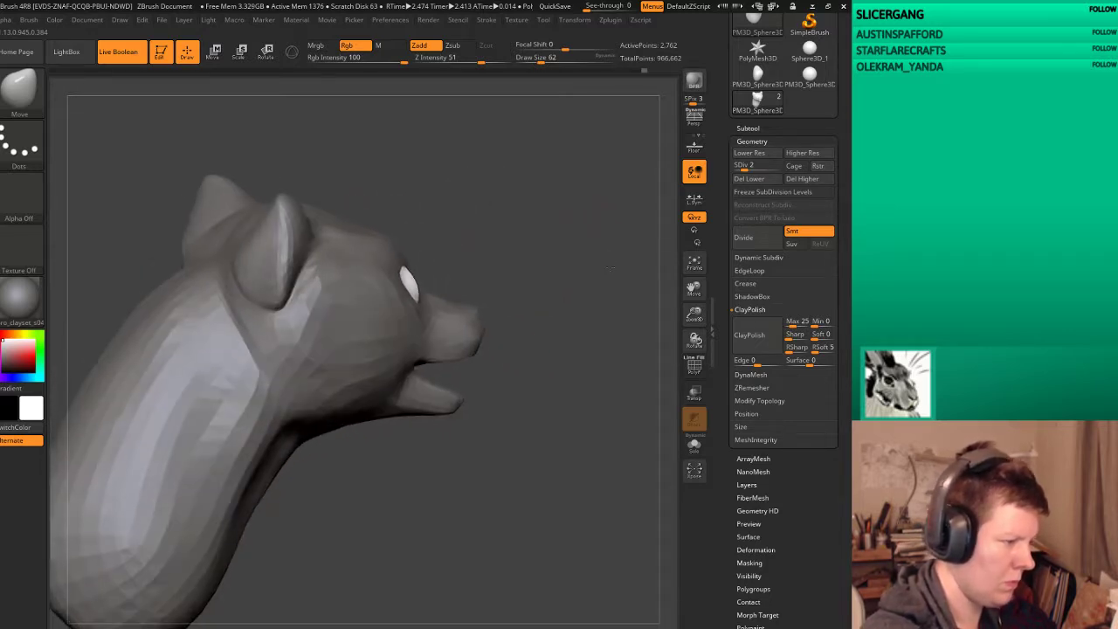
drag(617, 260, 559, 262)
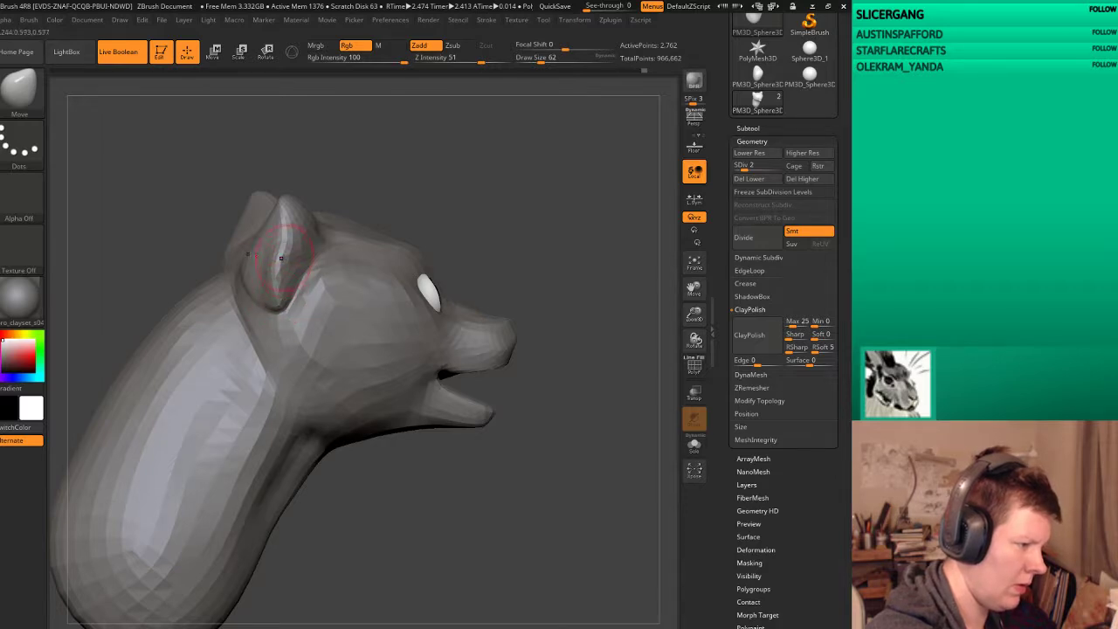
drag(416, 168, 291, 310)
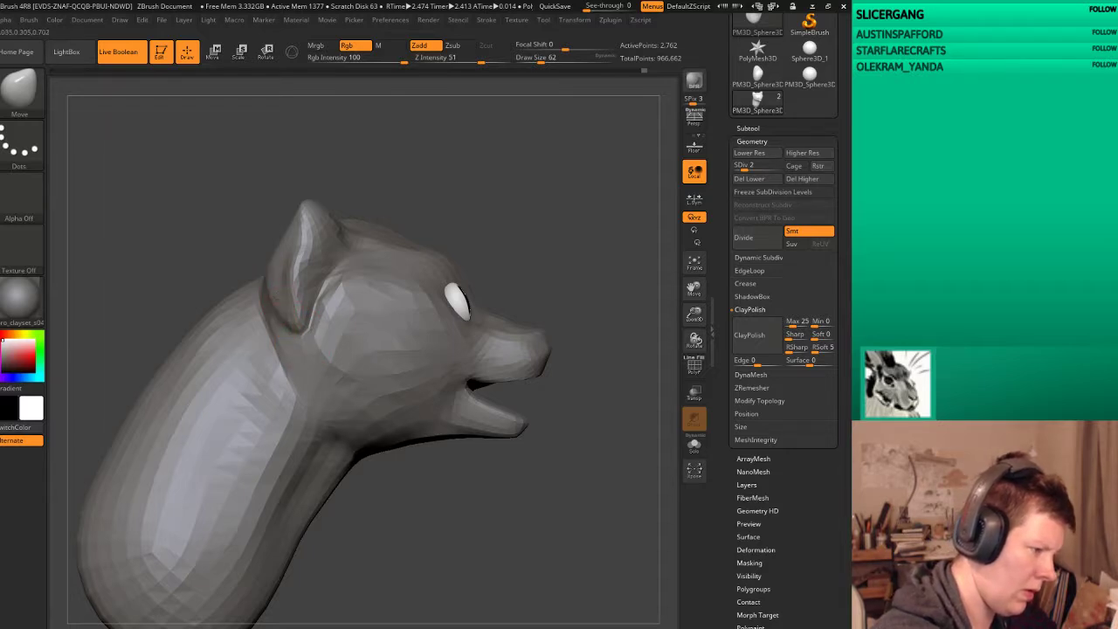
drag(559, 193, 549, 220)
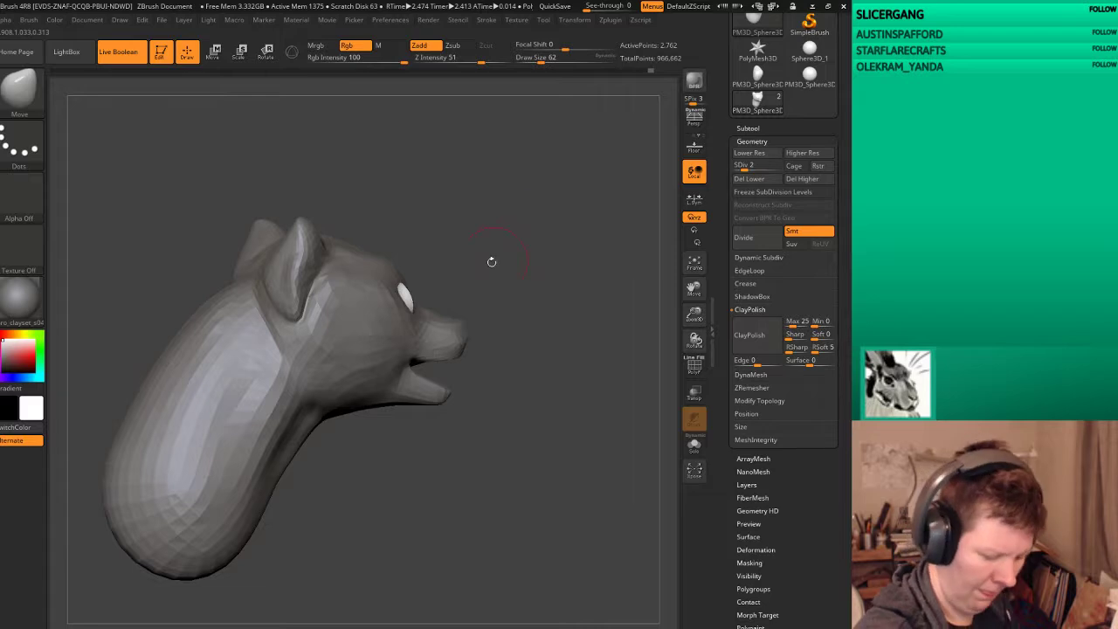
key(s)
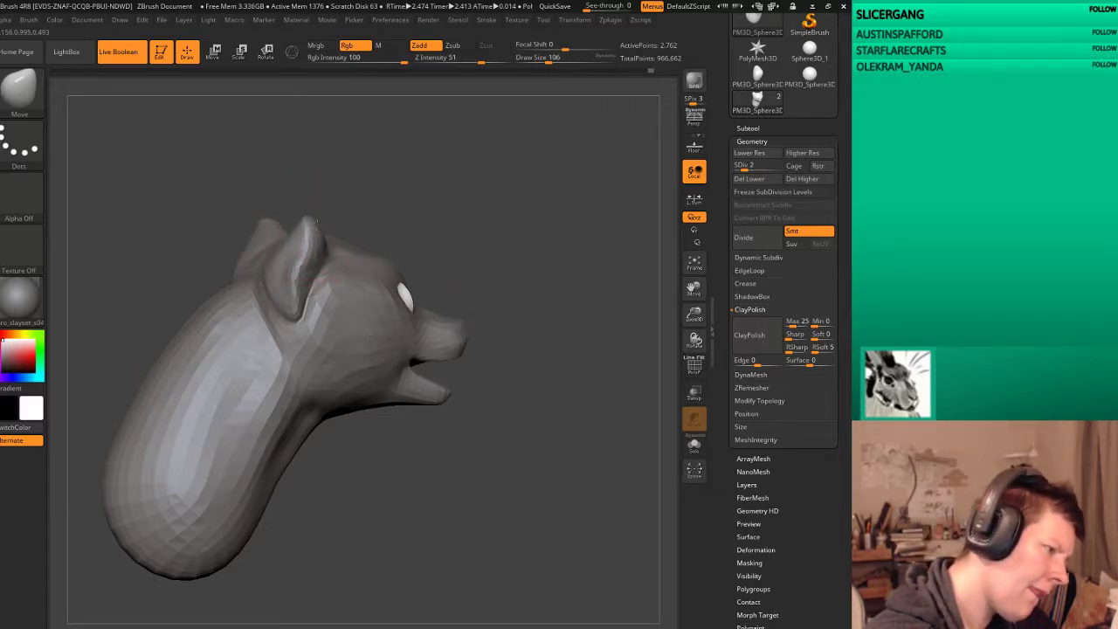
drag(332, 207, 337, 210)
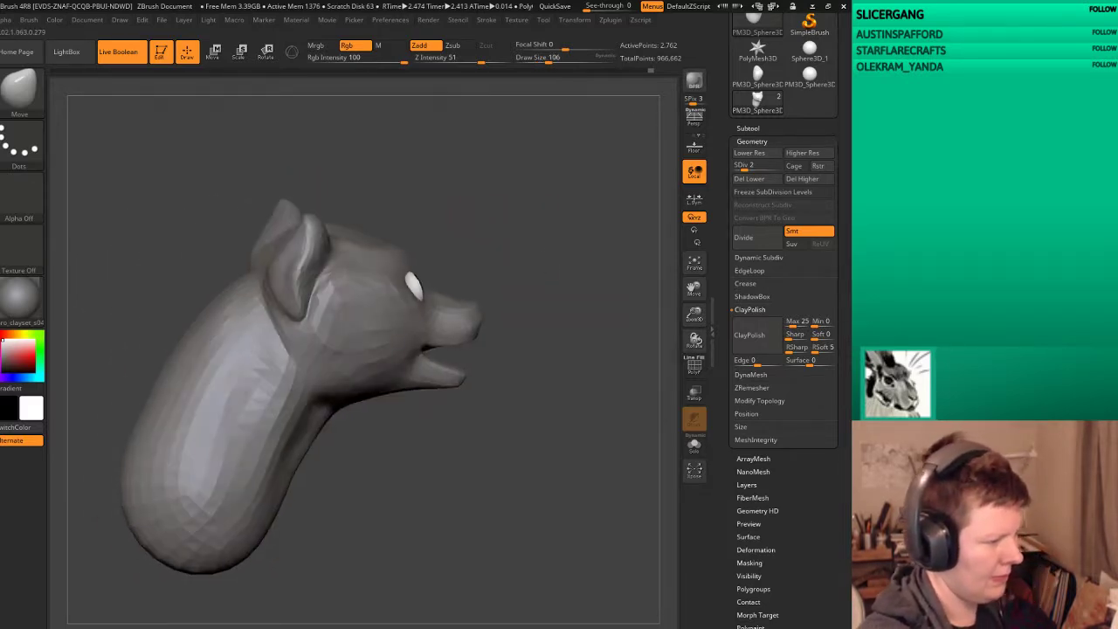
mouse_move(550, 242)
mouse_down()
mouse_move(576, 262)
mouse_move(603, 243)
mouse_move(590, 253)
mouse_up()
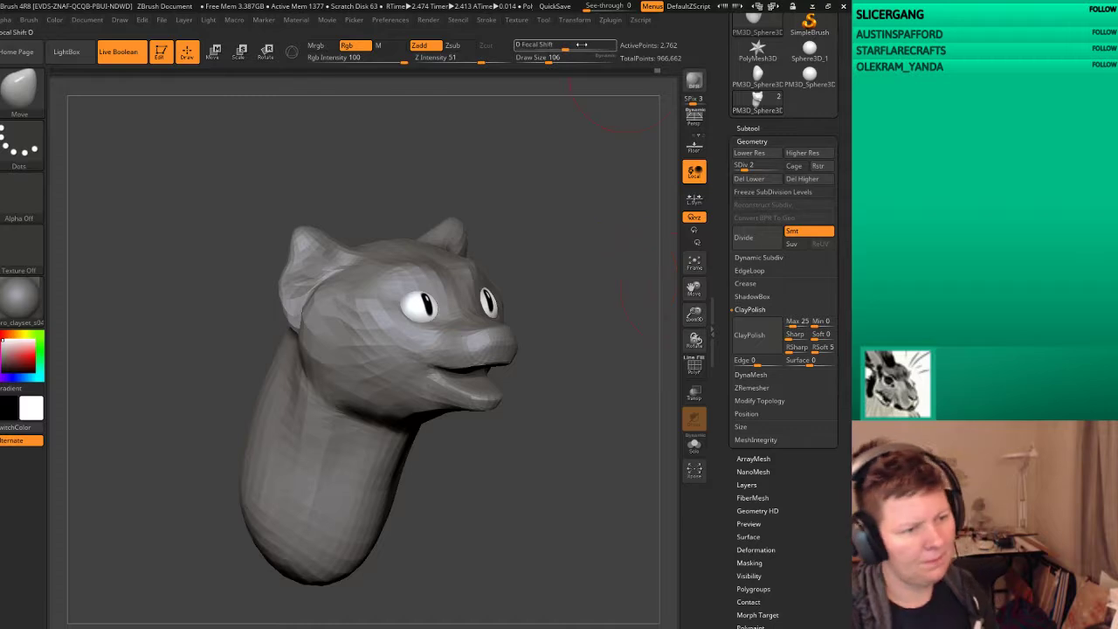
Step: Select the eyes subtool and frame the face front-on and closer
click(749, 128)
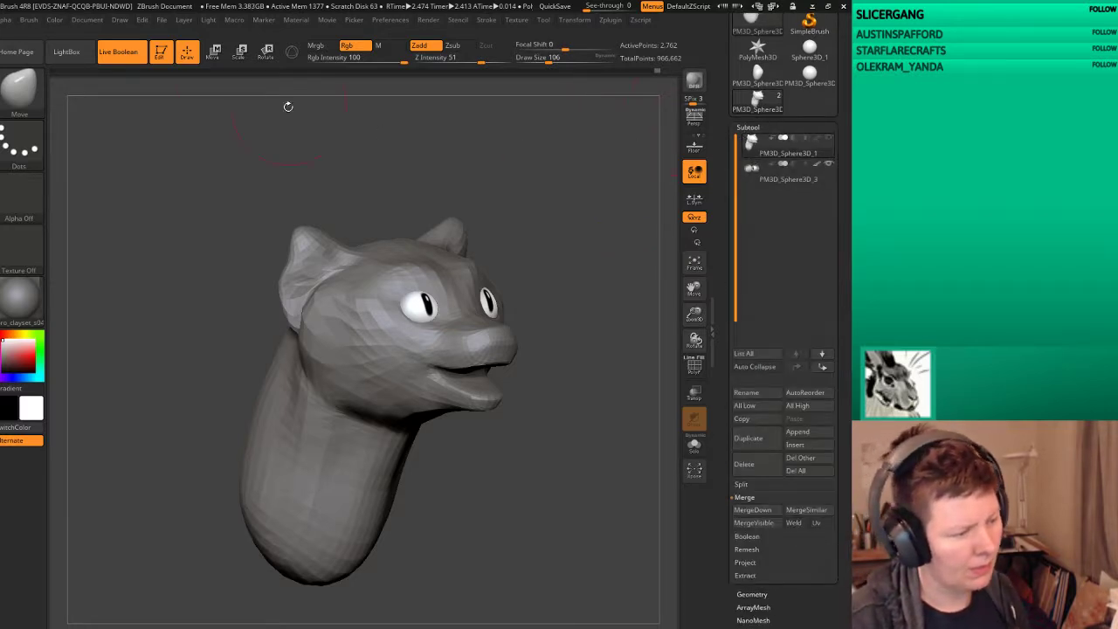
click(240, 52)
click(424, 303)
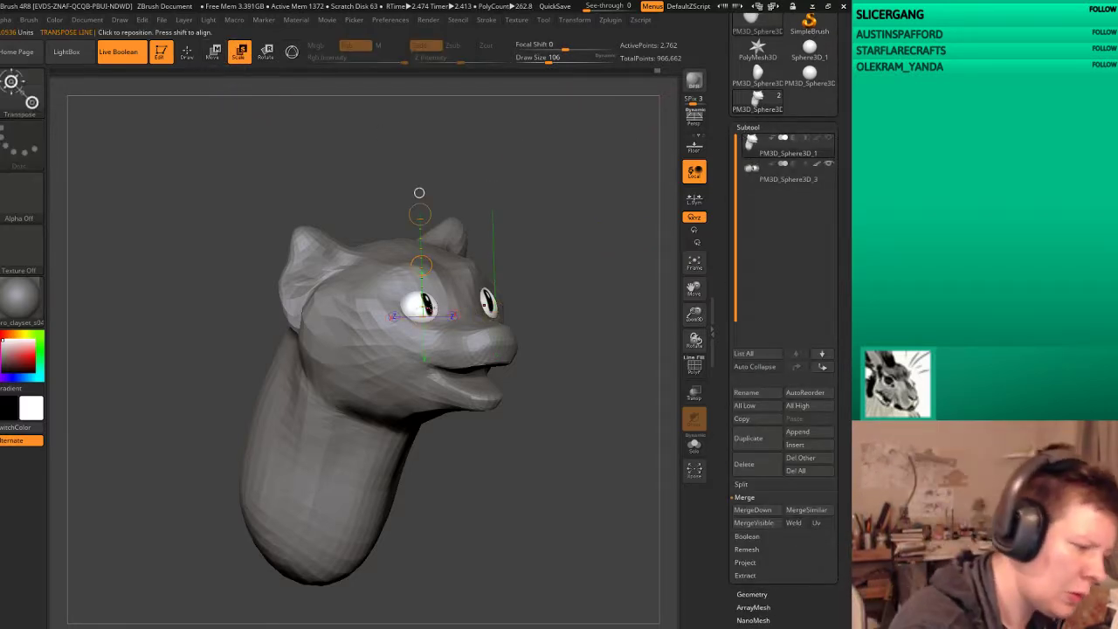
mouse_move(559, 394)
mouse_down()
mouse_move(580, 310)
mouse_move(623, 315)
mouse_move(612, 323)
mouse_move(611, 288)
mouse_up()
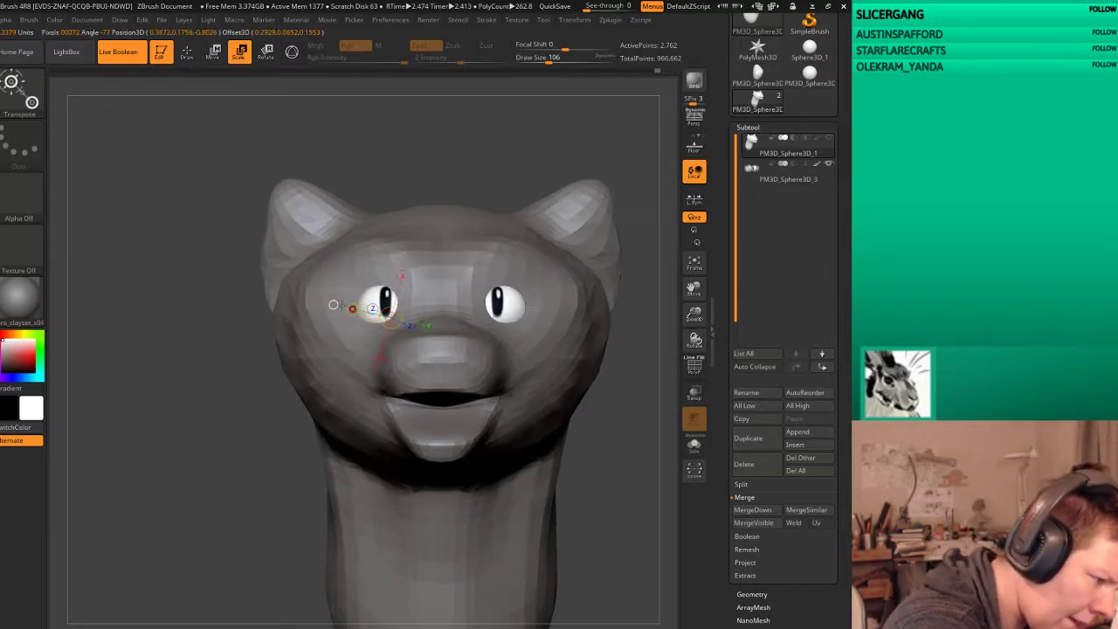
click(786, 172)
click(694, 243)
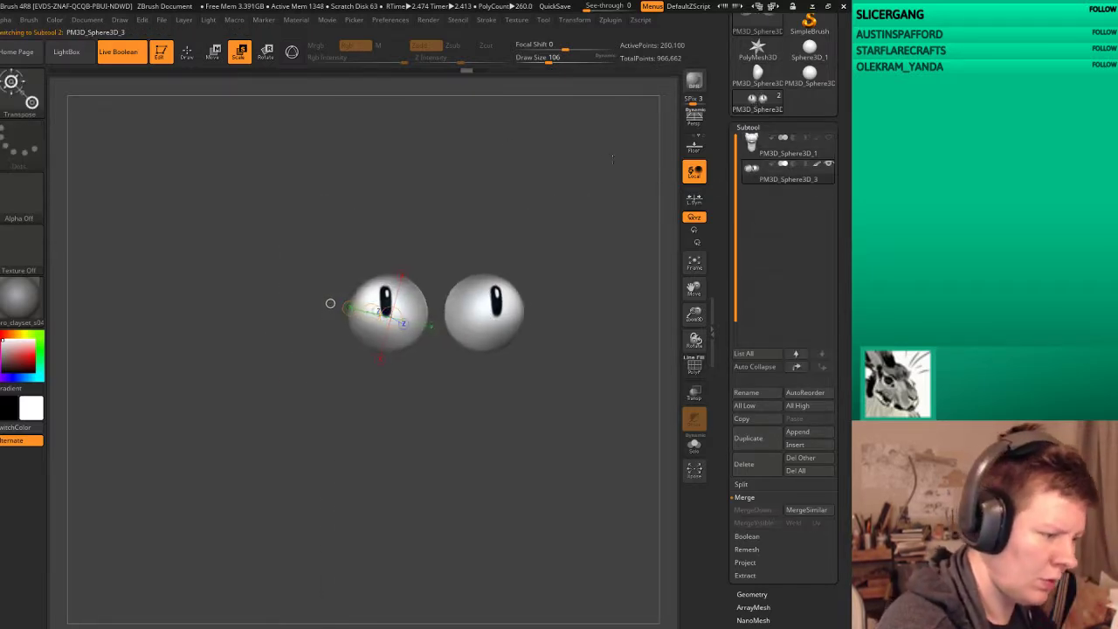
click(694, 243)
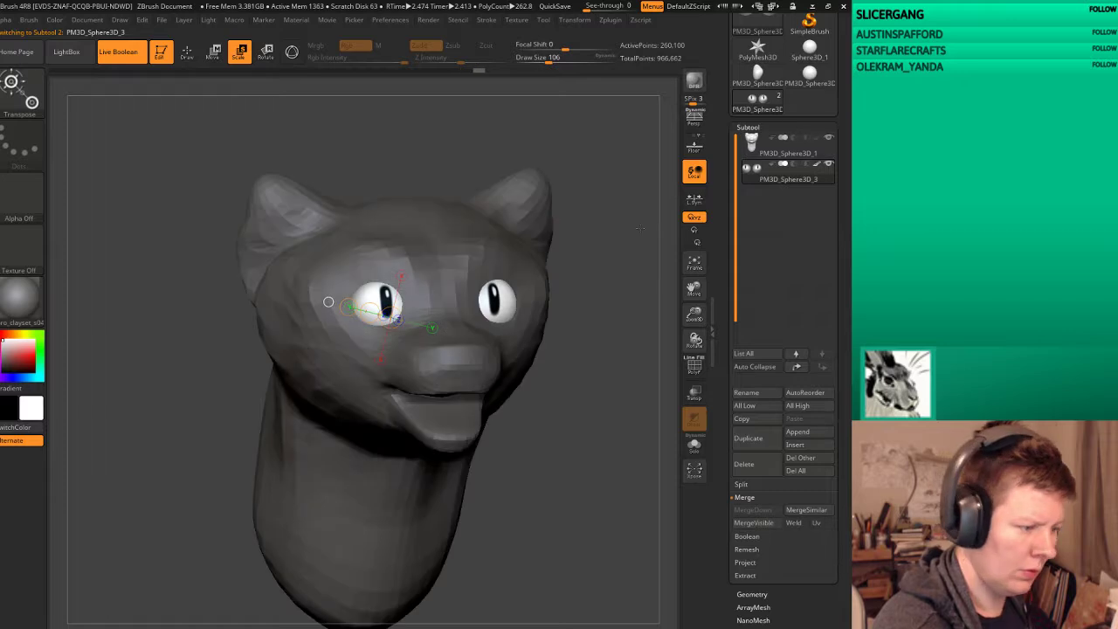
drag(612, 524, 603, 489)
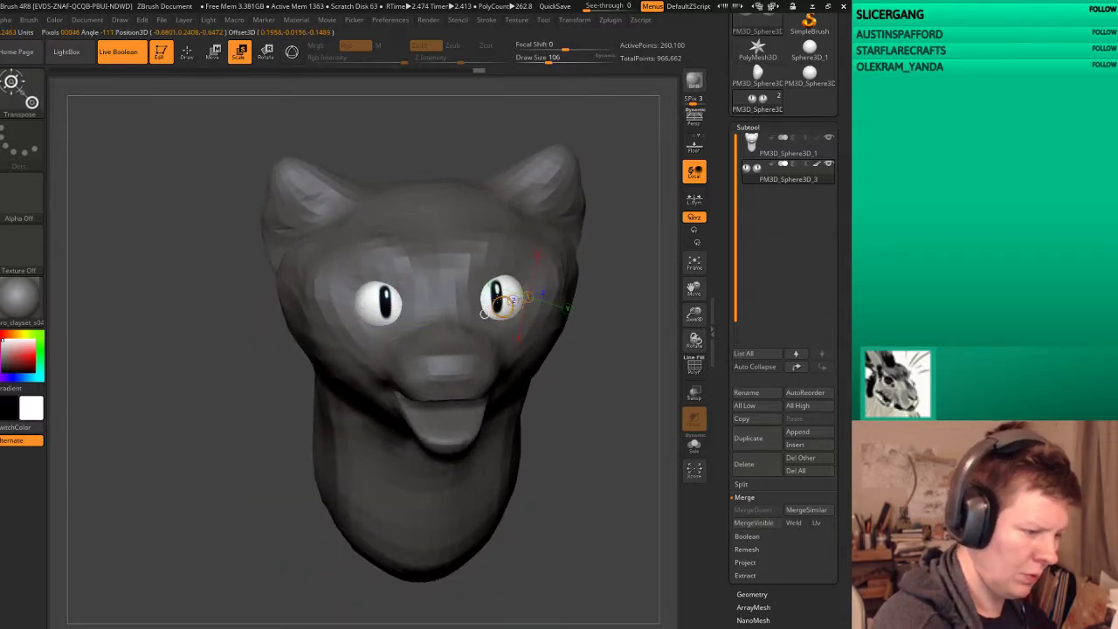
Step: Move the left eye into a slightly better position with the Move transpose line
click(418, 344)
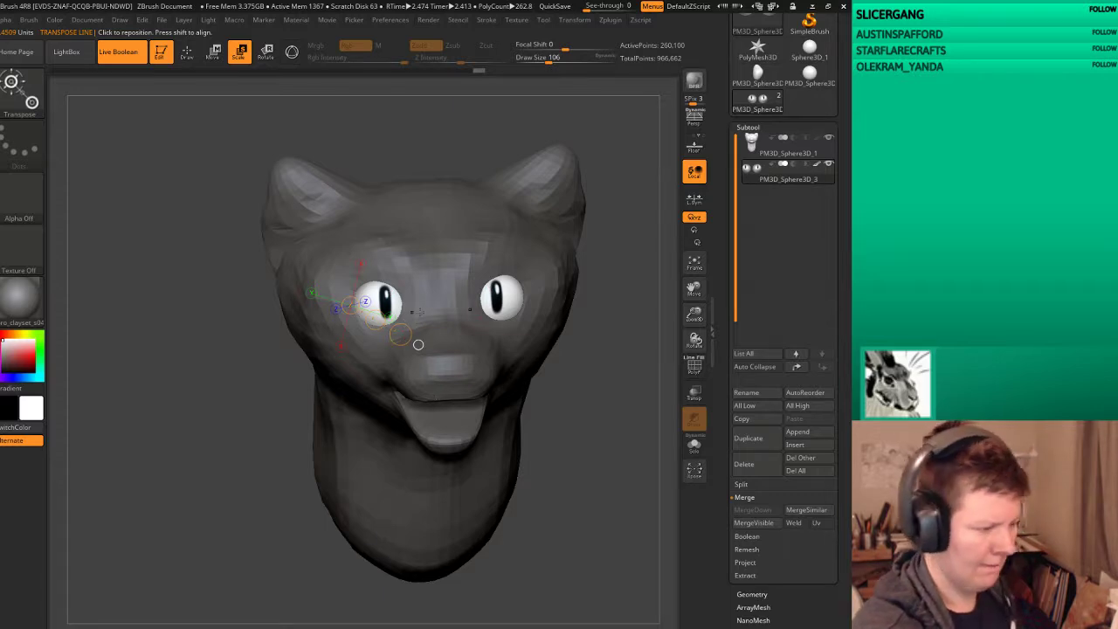
drag(398, 304, 349, 283)
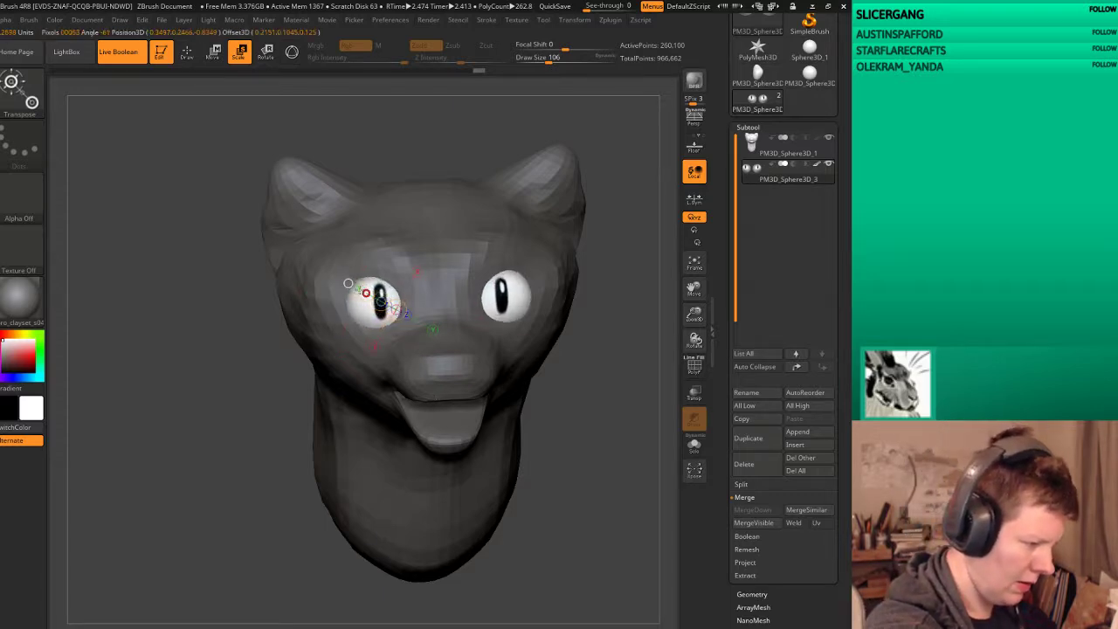
key(w)
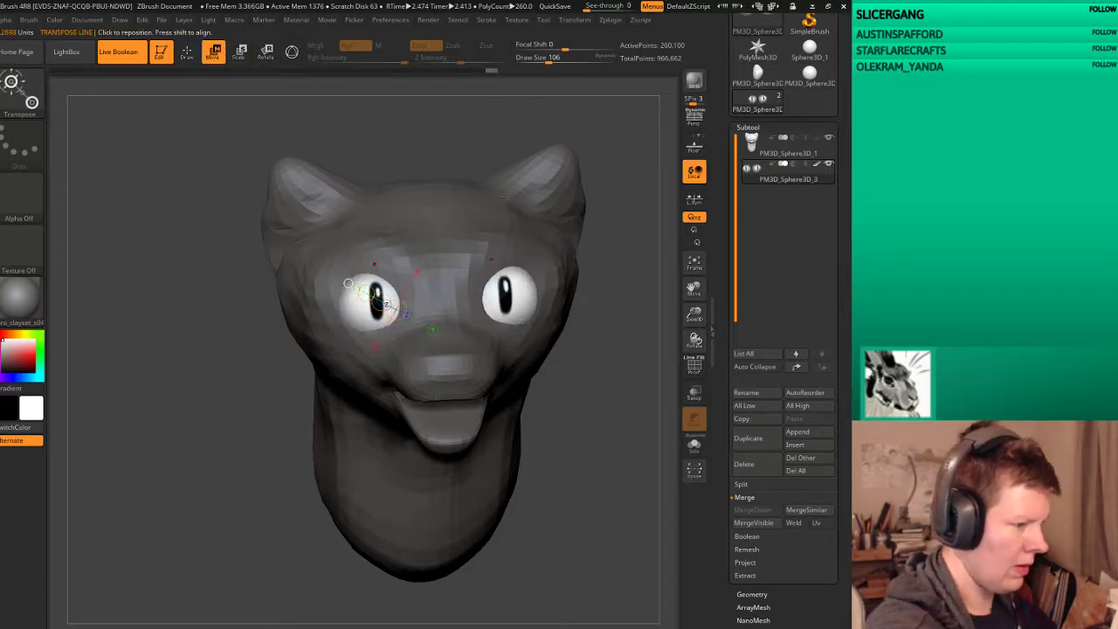
drag(642, 332, 611, 346)
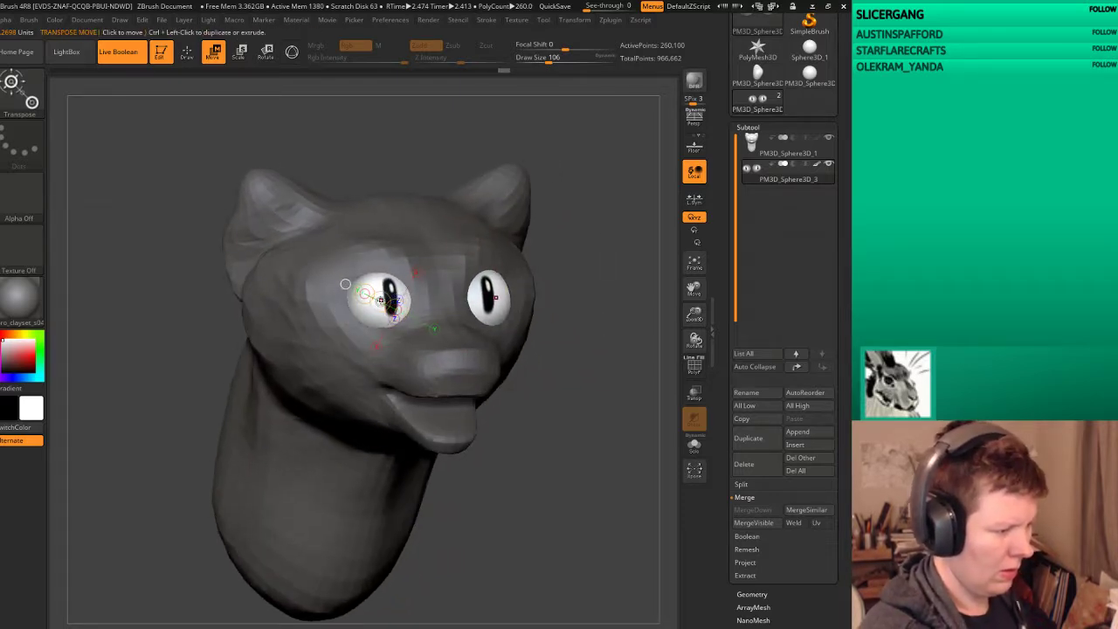
drag(345, 284, 347, 283)
mouse_move(577, 367)
mouse_down()
mouse_move(615, 326)
mouse_move(655, 323)
mouse_up()
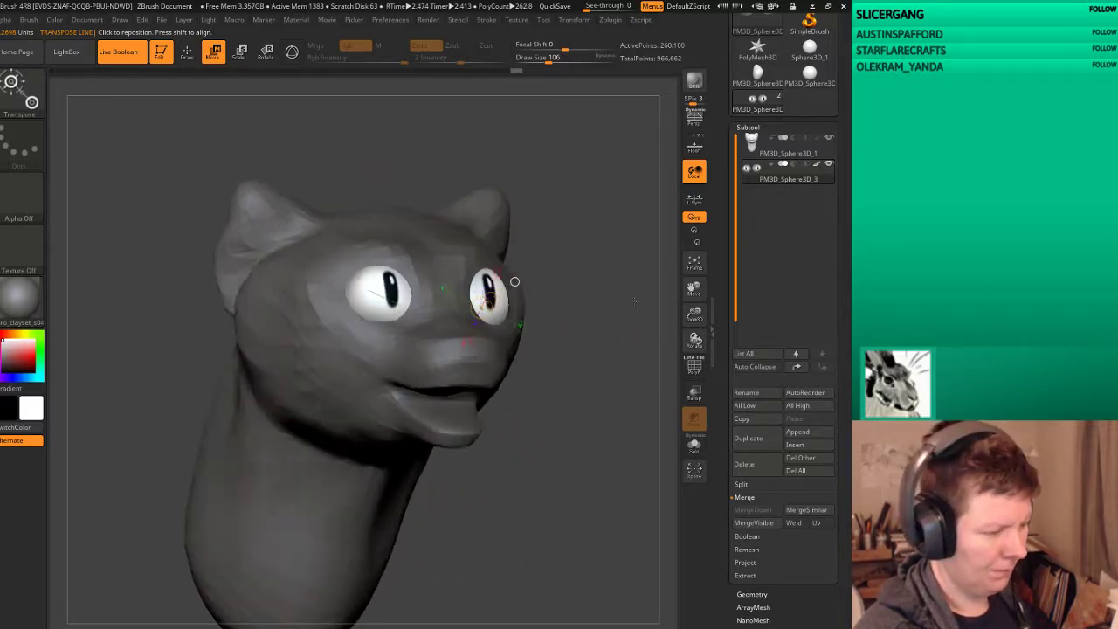
drag(378, 302, 437, 277)
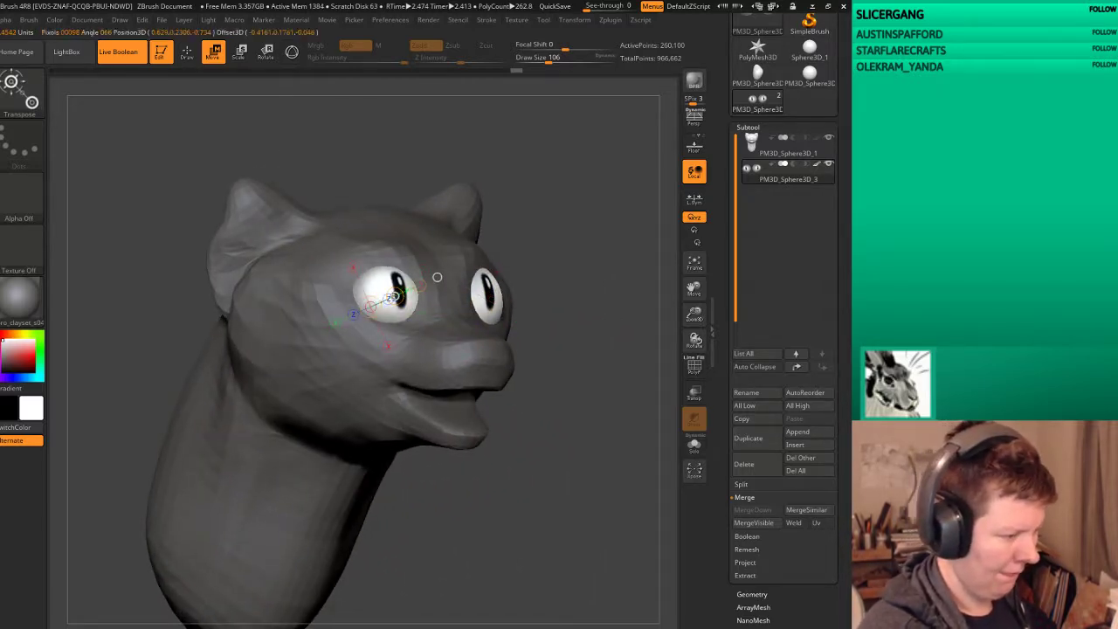
drag(594, 367, 542, 358)
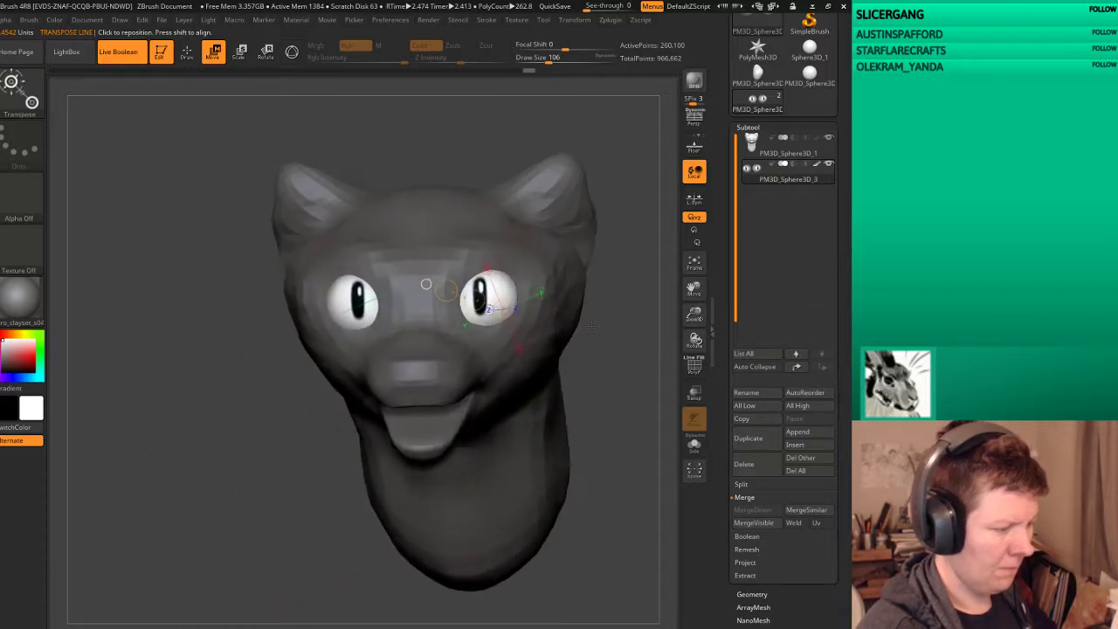
key(q)
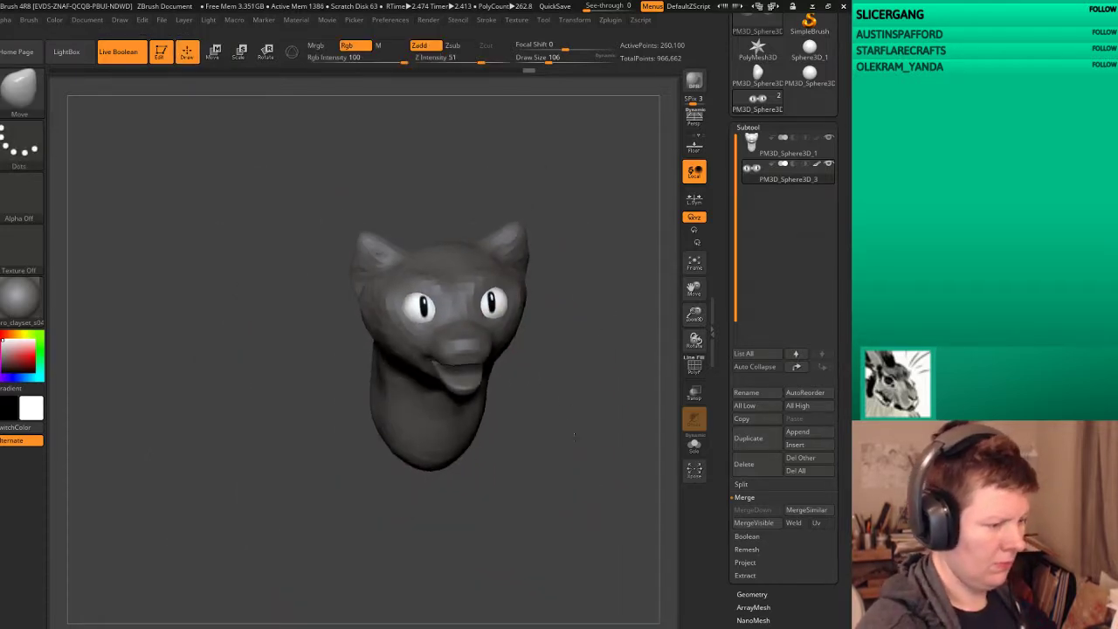
Step: Nudge the other eye upward with another Move transpose, then return to Draw
alt+drag(569, 410, 569, 463)
drag(611, 384, 619, 387)
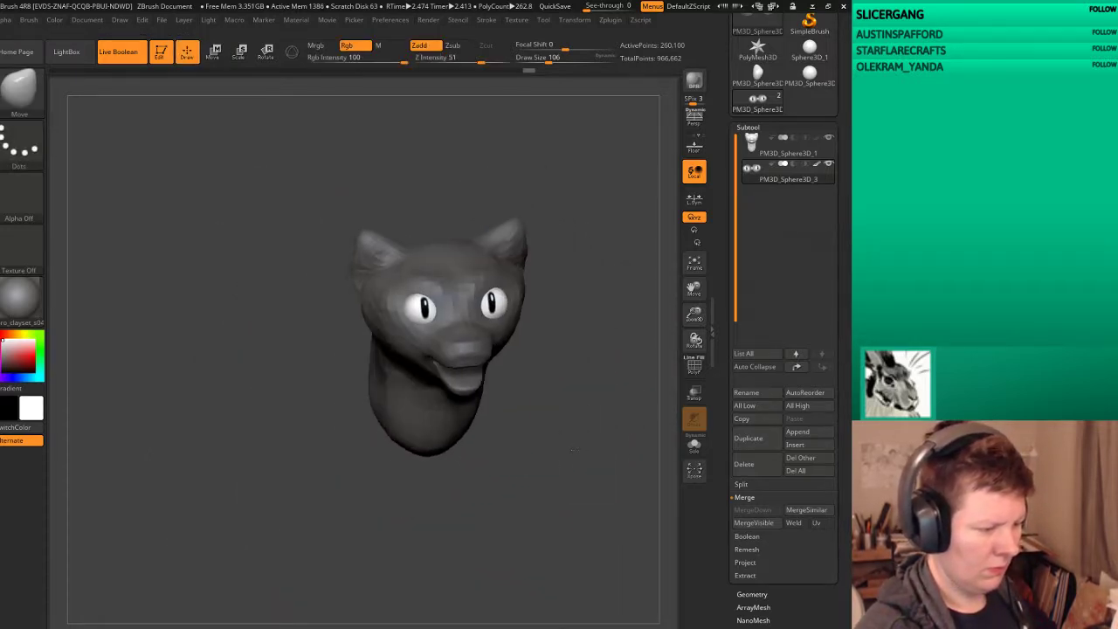
key(w)
drag(617, 387, 567, 384)
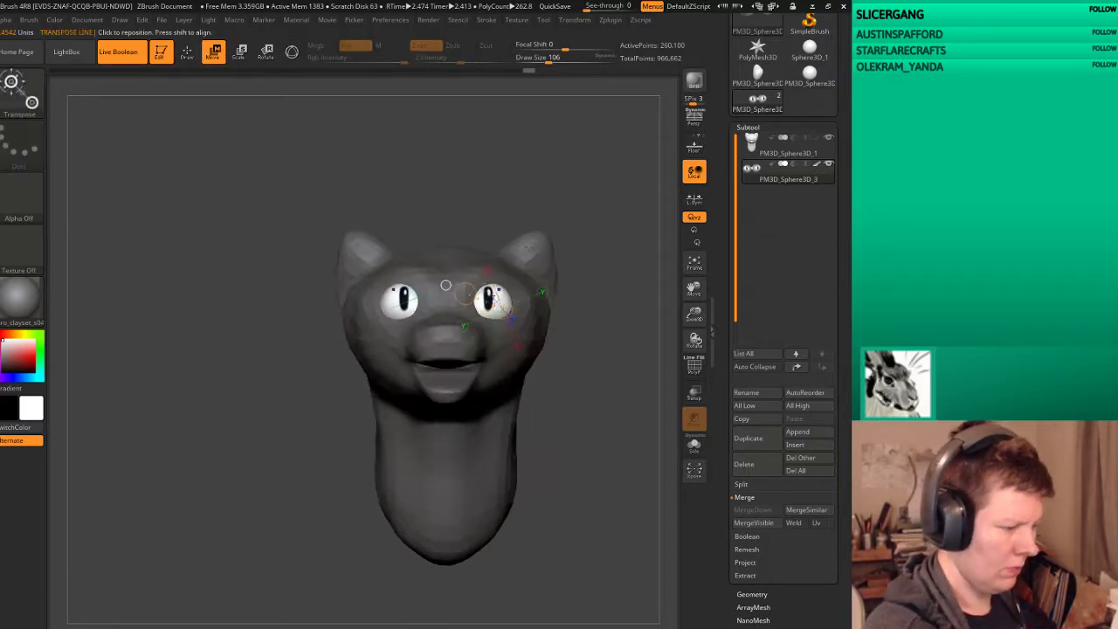
drag(445, 285, 506, 143)
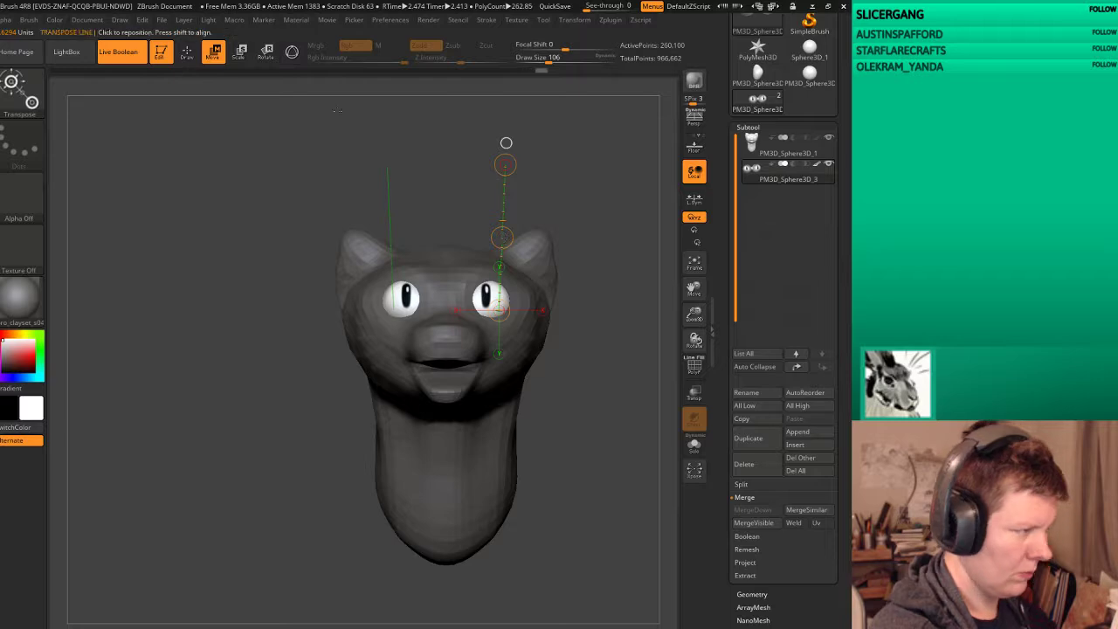
key(q)
drag(506, 143, 454, 166)
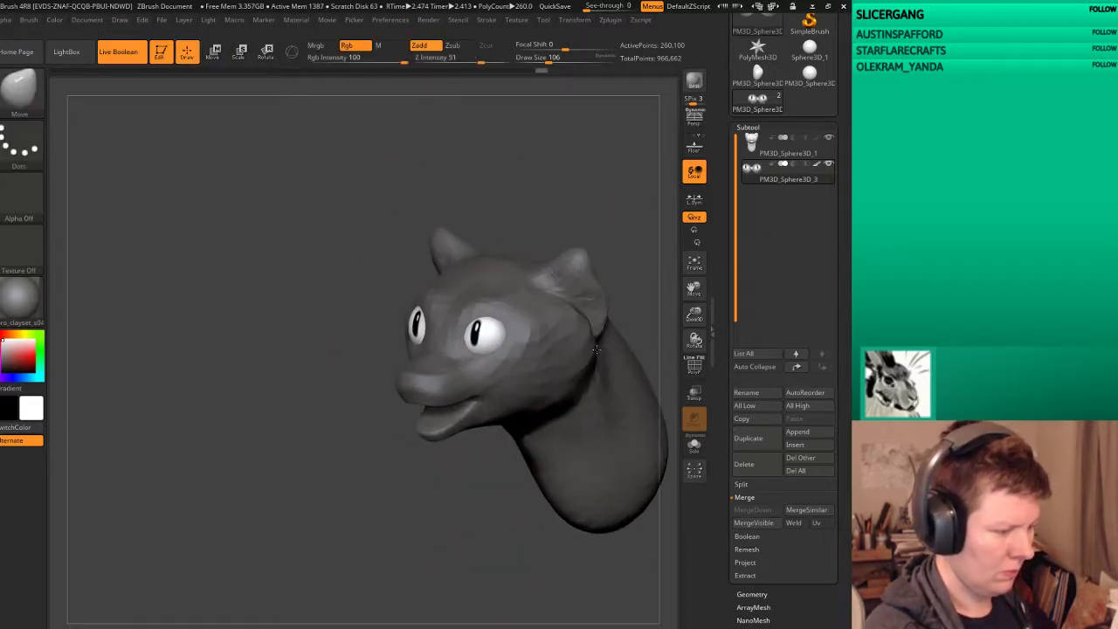
drag(611, 288, 632, 277)
Step: Raise the head subtool to SDiv 6, reaching 706,562 active points
click(748, 171)
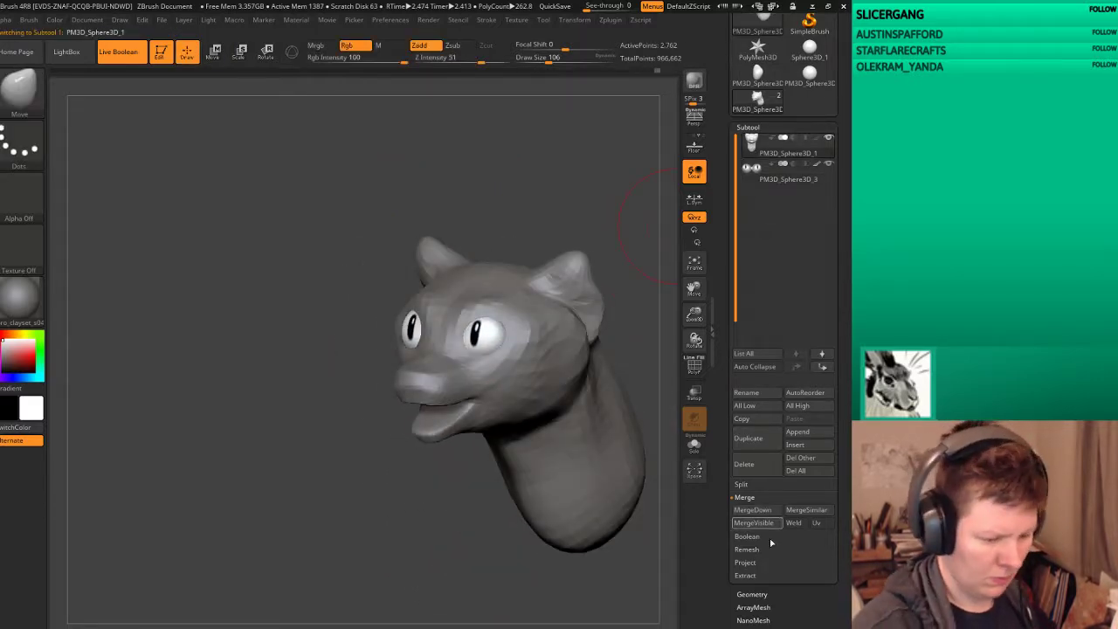
click(755, 592)
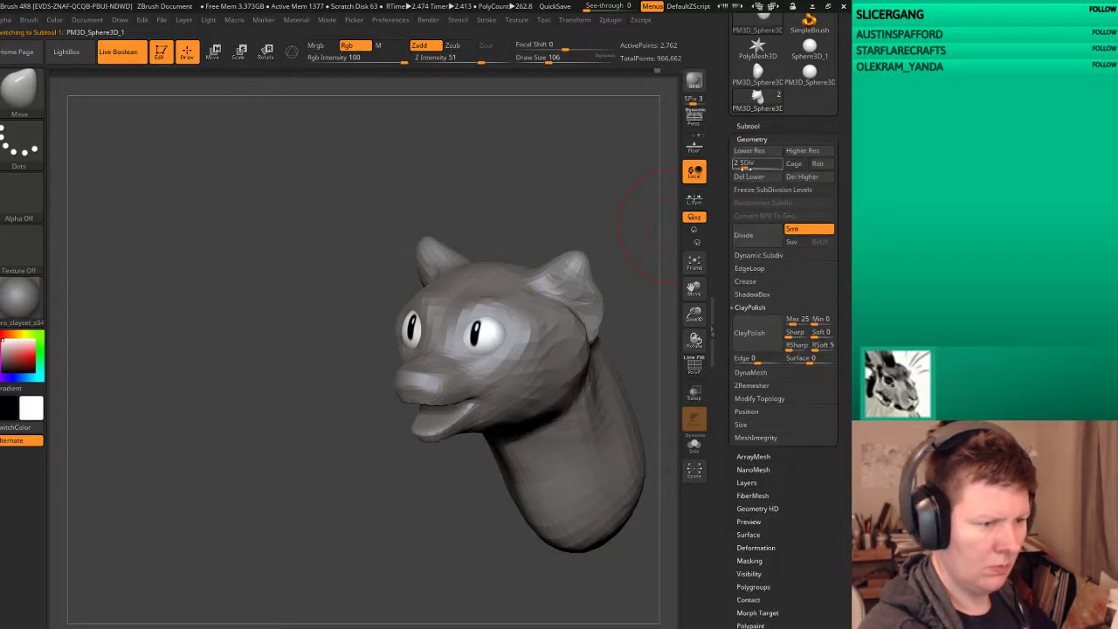
drag(789, 177, 783, 165)
drag(443, 571, 580, 473)
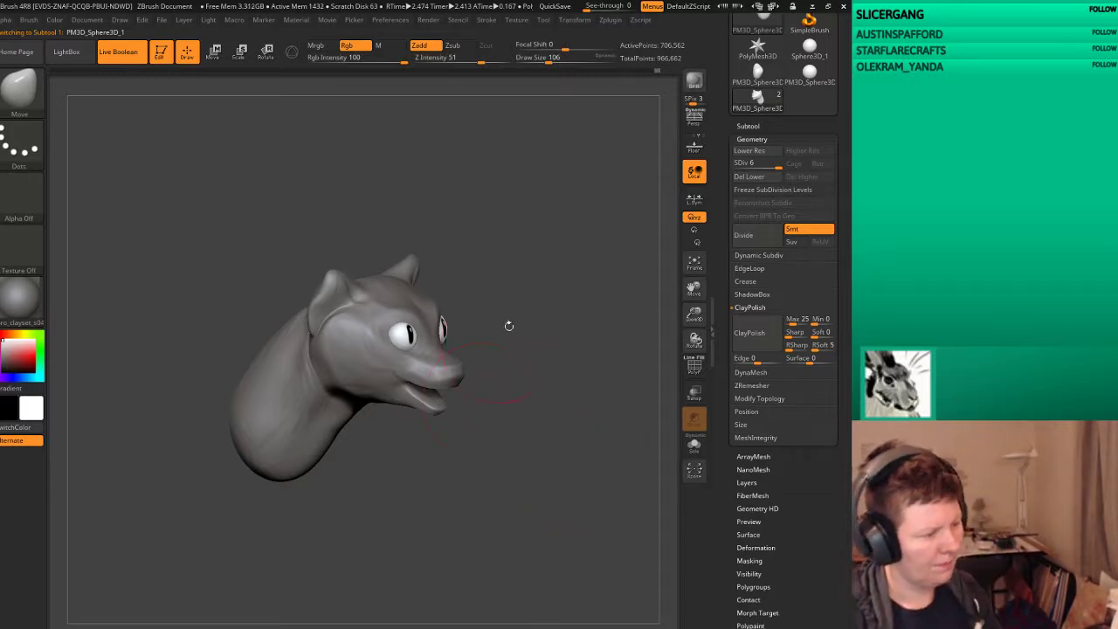
mouse_move(544, 248)
mouse_down()
mouse_move(553, 240)
mouse_move(560, 288)
mouse_up()
key(c)
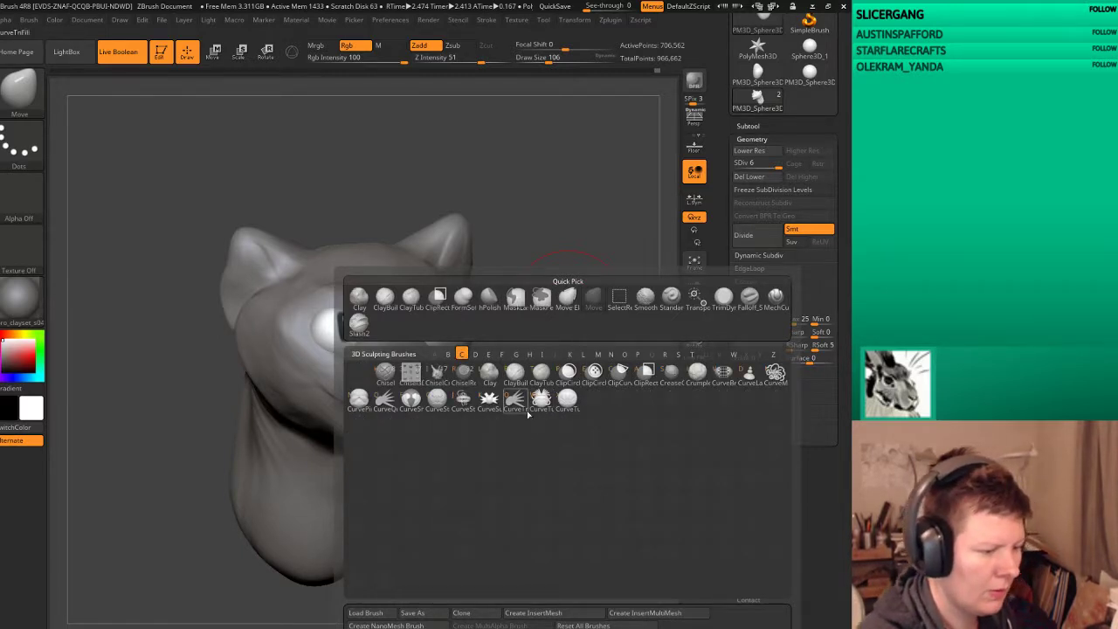
Step: Build up a rounded nose with nostrils on the snout using ClayTubes
click(544, 381)
mouse_move(543, 381)
mouse_down()
mouse_move(574, 370)
mouse_move(612, 400)
mouse_move(621, 379)
mouse_move(594, 361)
mouse_move(569, 379)
mouse_move(542, 442)
mouse_up()
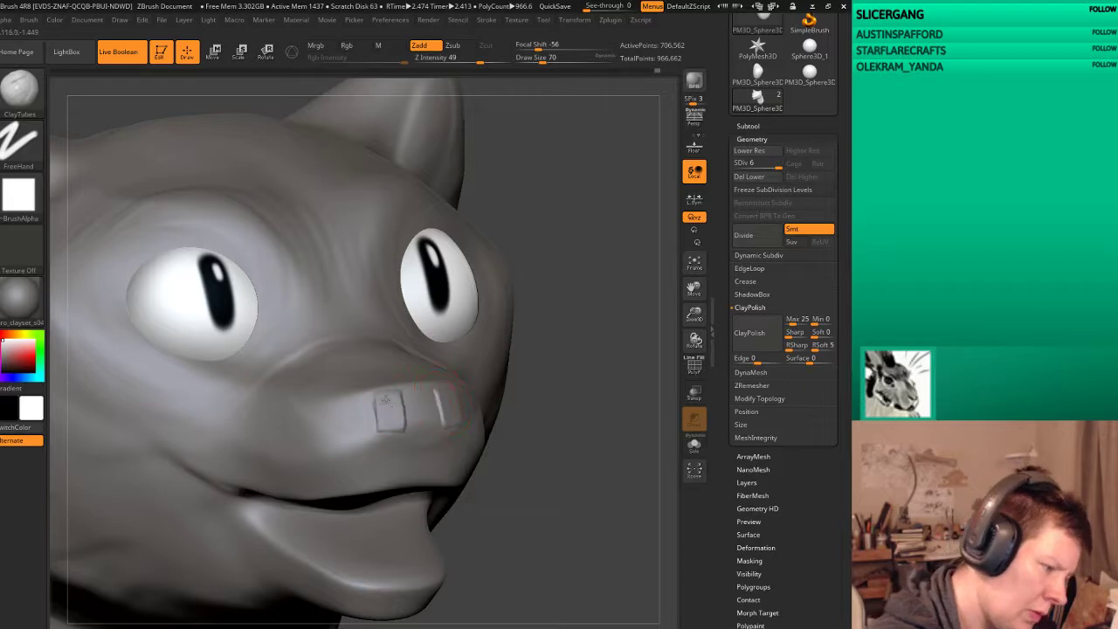
drag(421, 412, 450, 413)
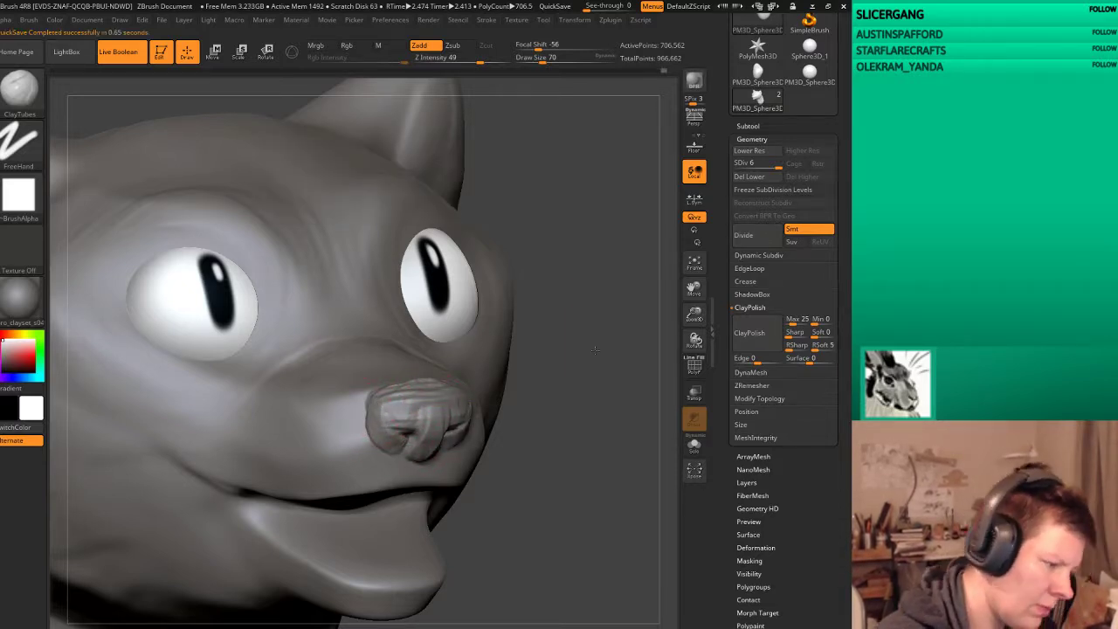
drag(398, 445, 422, 403)
drag(503, 348, 391, 348)
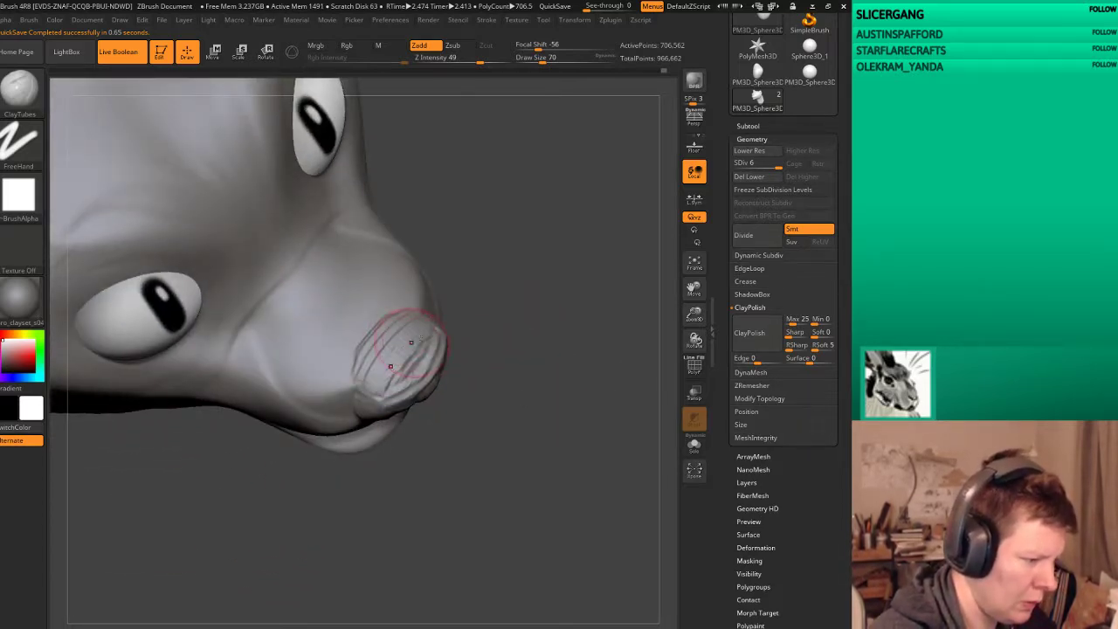
mouse_move(381, 328)
mouse_down()
mouse_move(364, 377)
mouse_move(421, 367)
mouse_up()
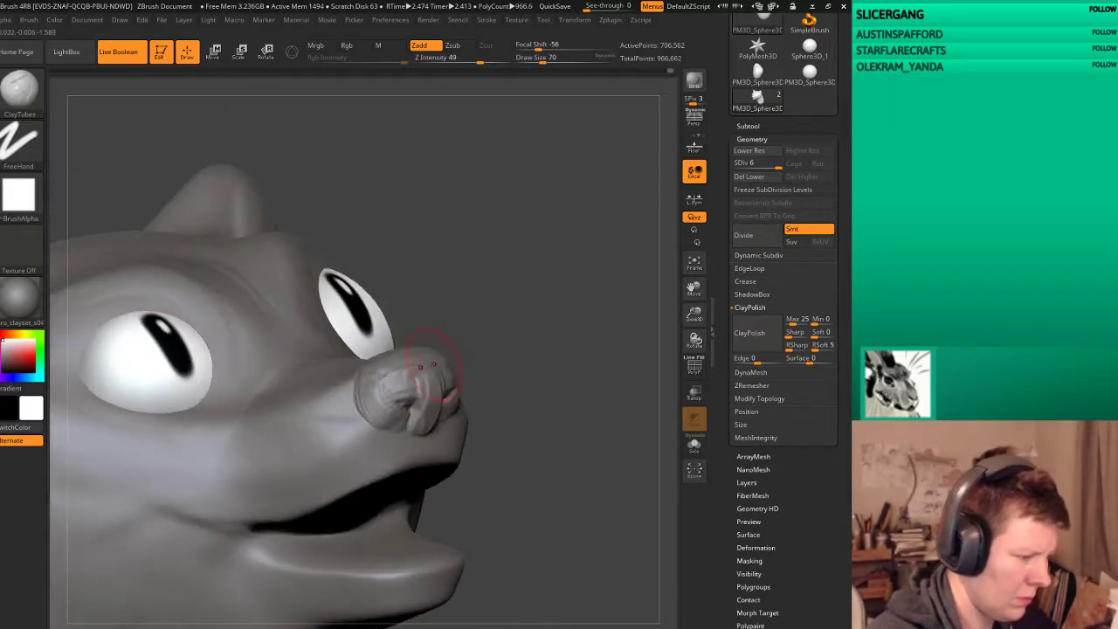
drag(535, 312, 406, 420)
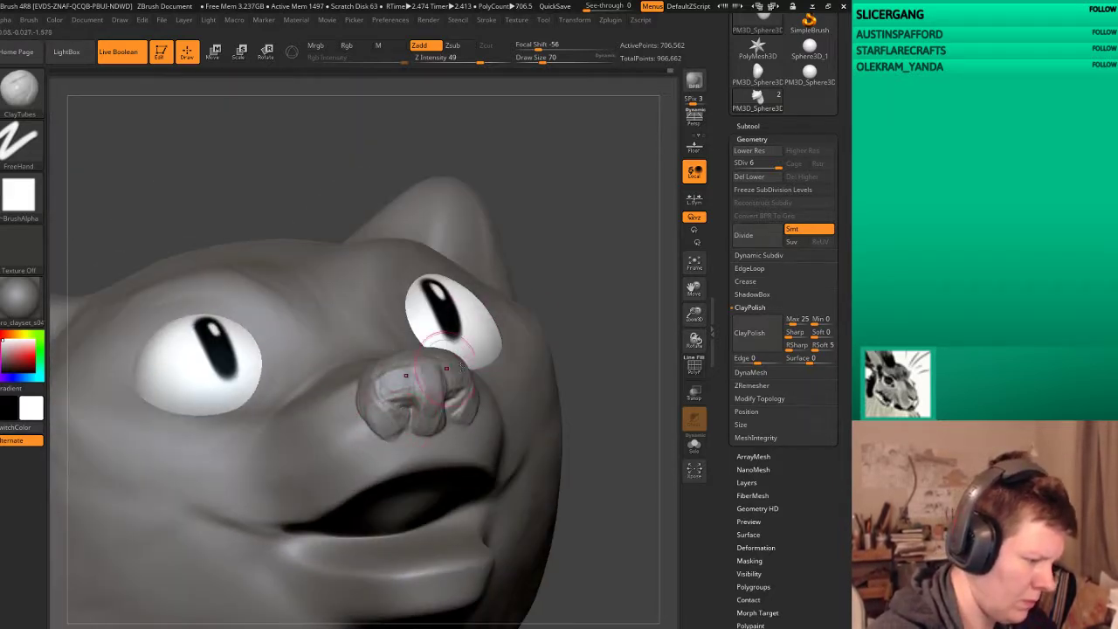
drag(445, 367, 512, 324)
Step: Flatten the nose surface with the TrimDynamic brush
key(b)
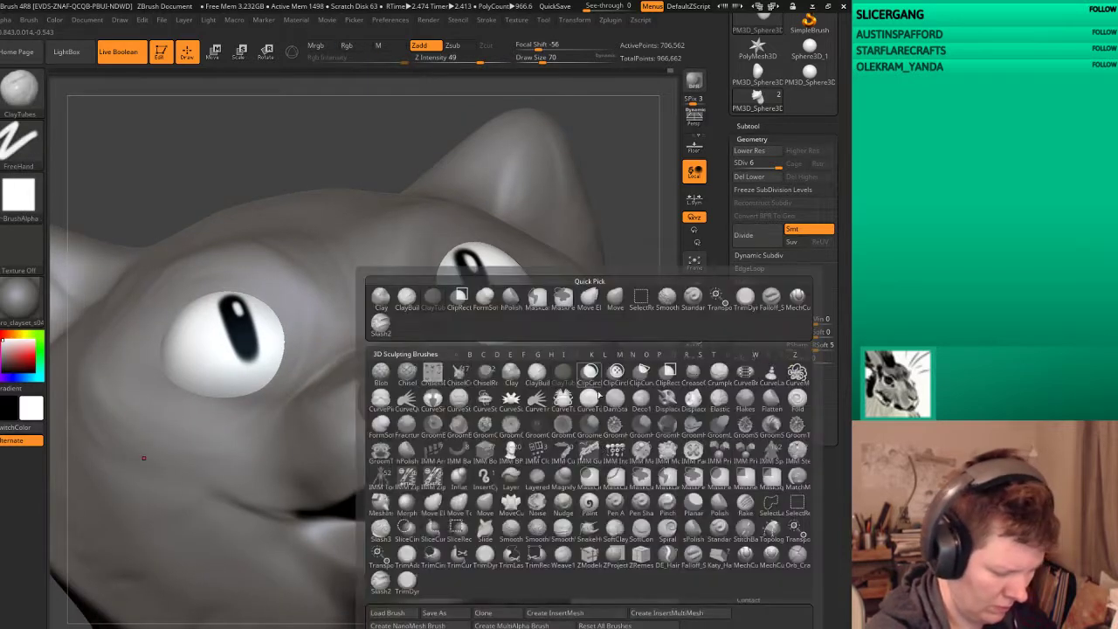
key(t)
key(d)
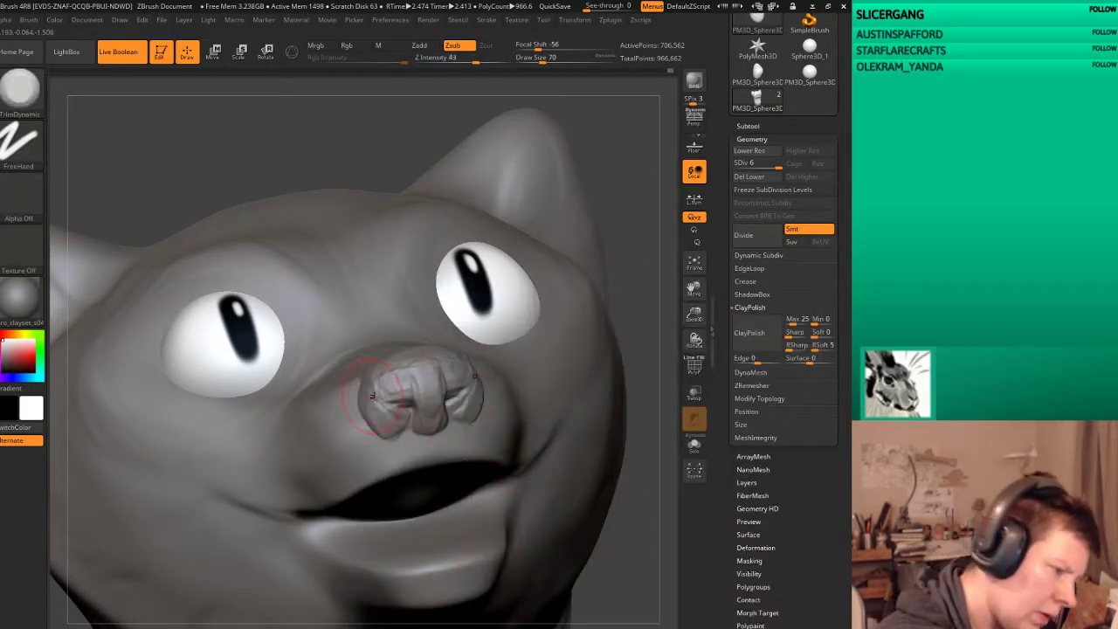
ctrl+drag(602, 303, 611, 371)
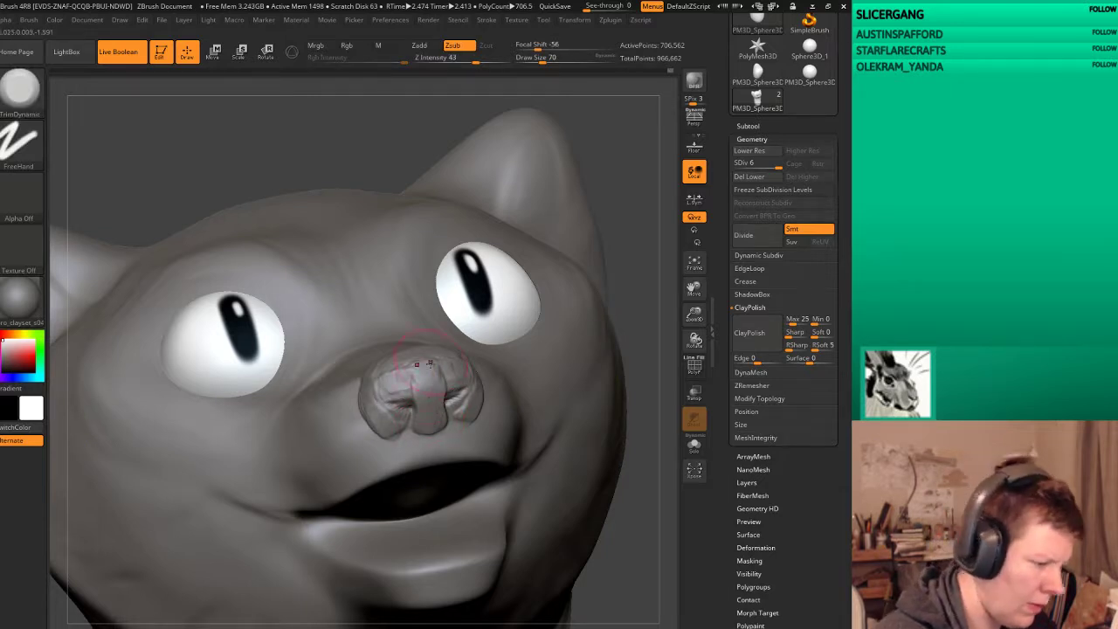
drag(428, 362, 377, 393)
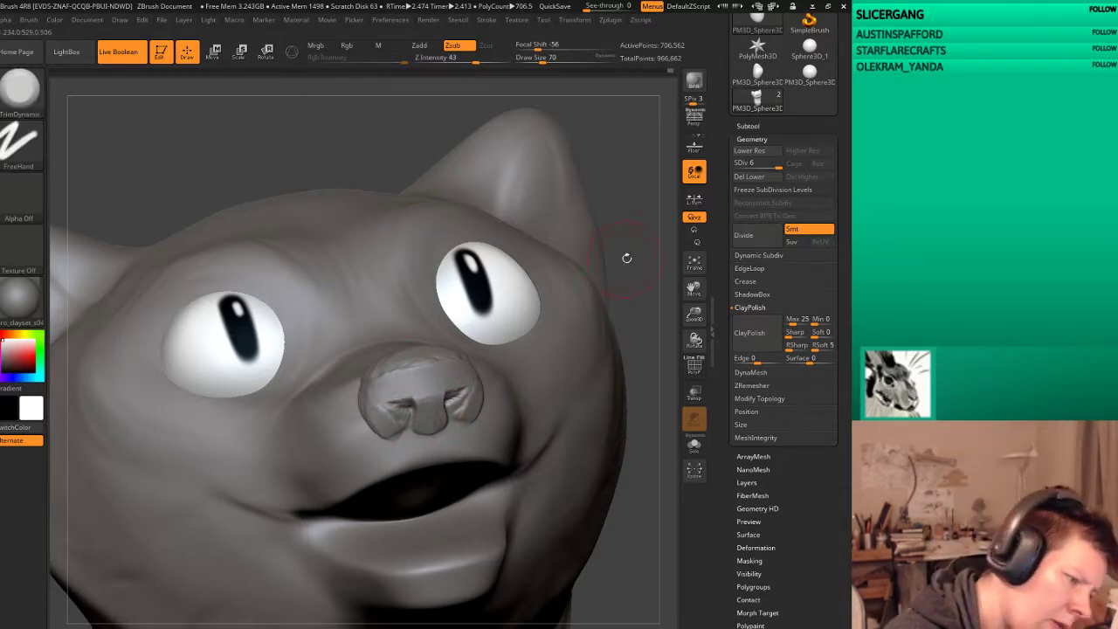
drag(624, 255, 507, 309)
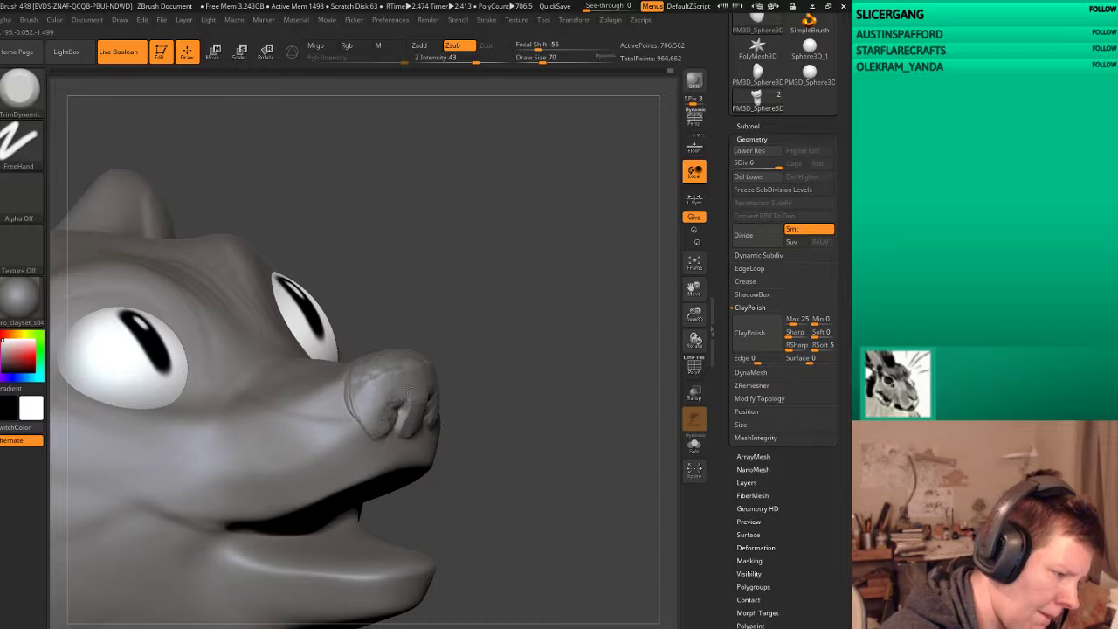
mouse_move(494, 268)
mouse_down()
mouse_move(525, 299)
mouse_move(416, 380)
mouse_up()
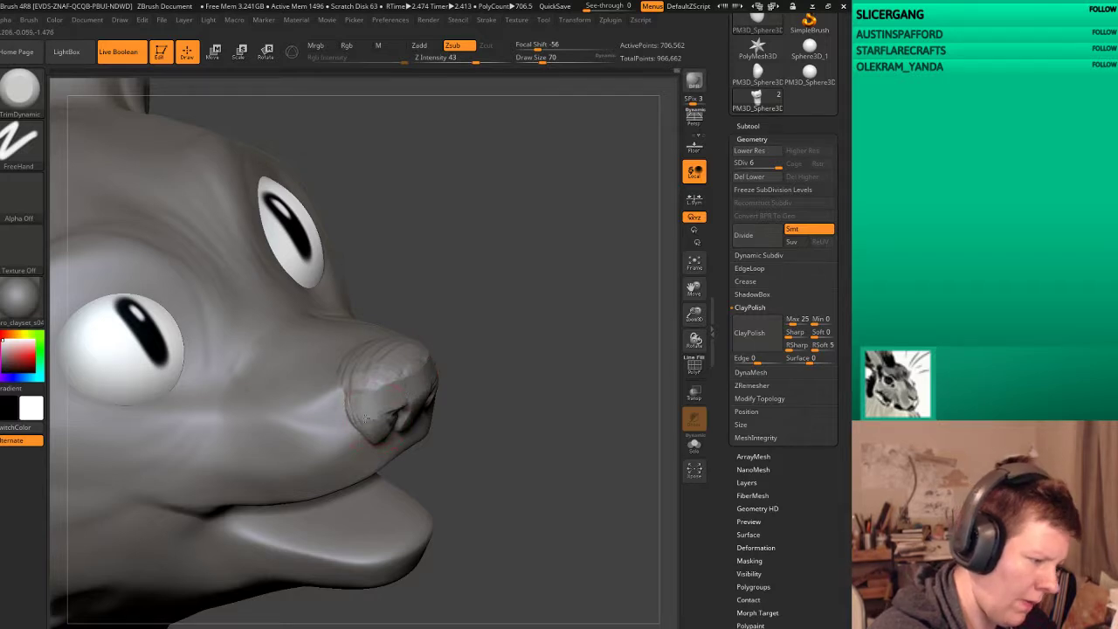
drag(401, 354, 454, 332)
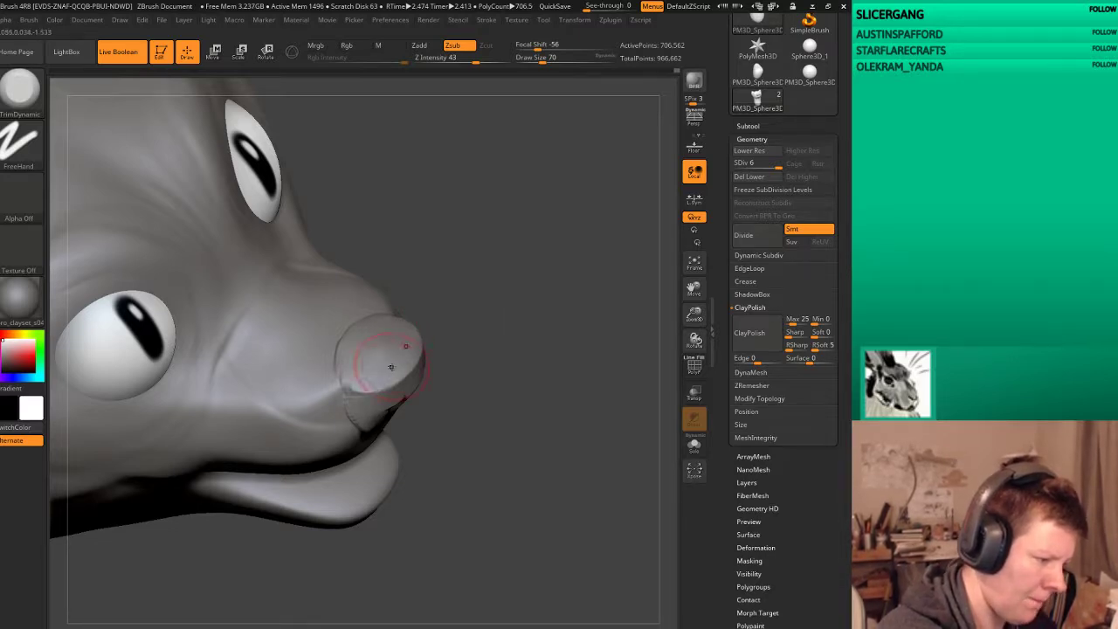
Step: Smooth the underside of the nose and check the whole head
shift+drag(390, 366, 406, 359)
drag(487, 321, 437, 345)
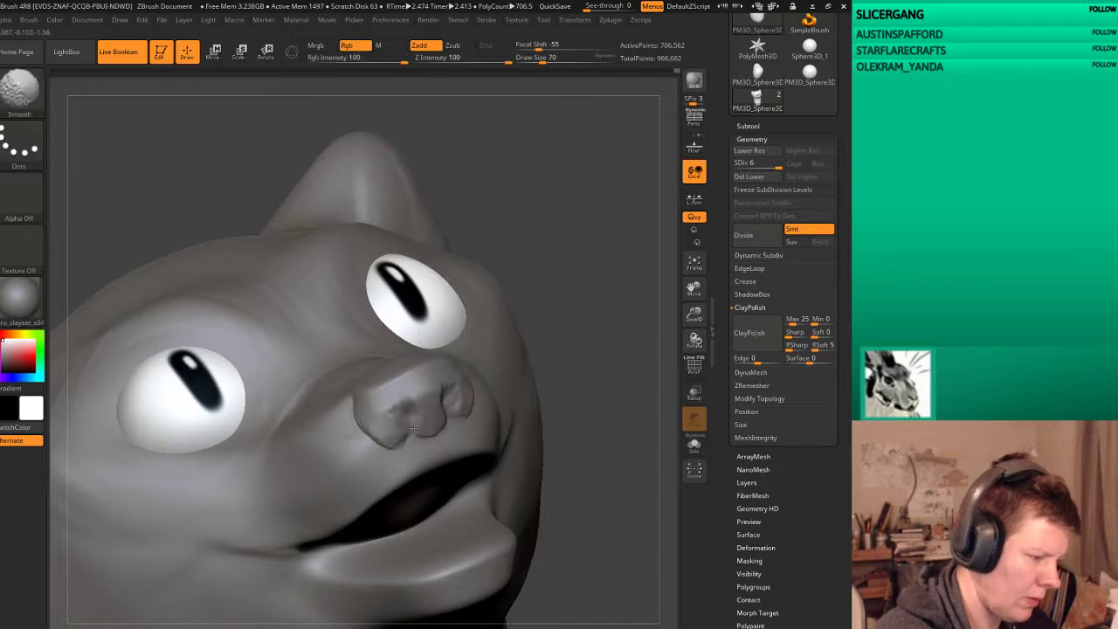
mouse_move(612, 457)
mouse_down()
mouse_move(581, 472)
mouse_move(631, 476)
mouse_up()
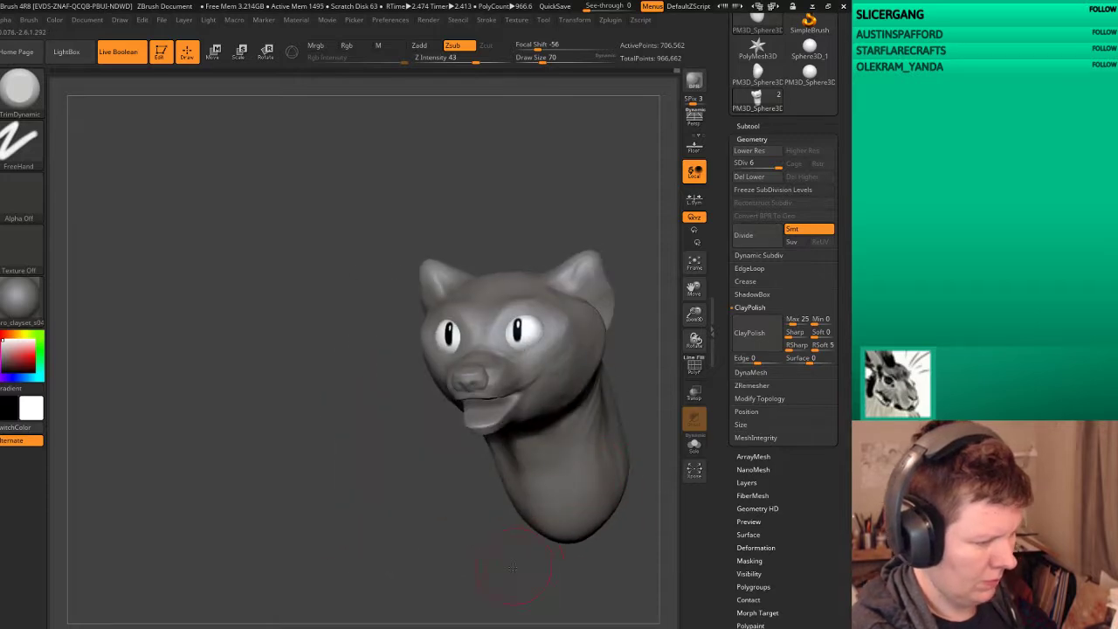
drag(512, 567, 512, 537)
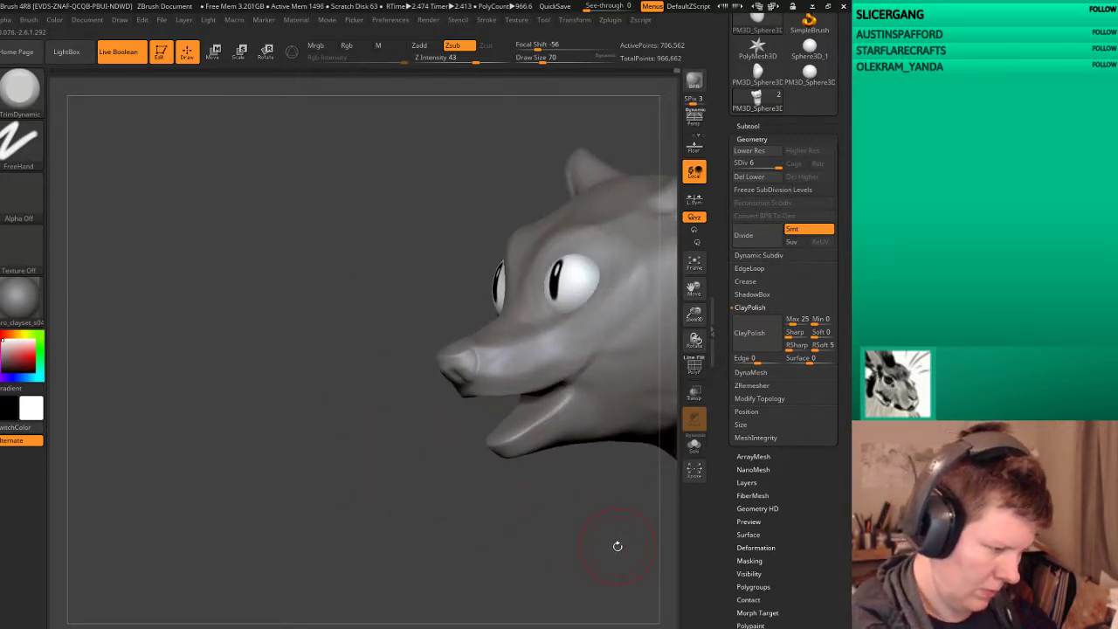
key(b)
key(f)
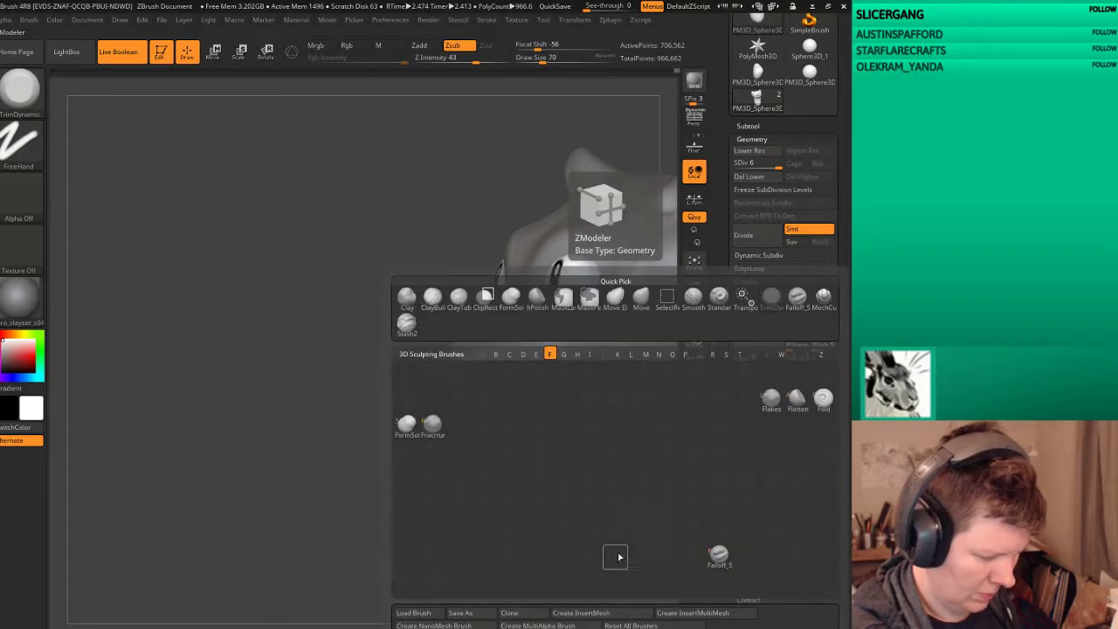
click(718, 555)
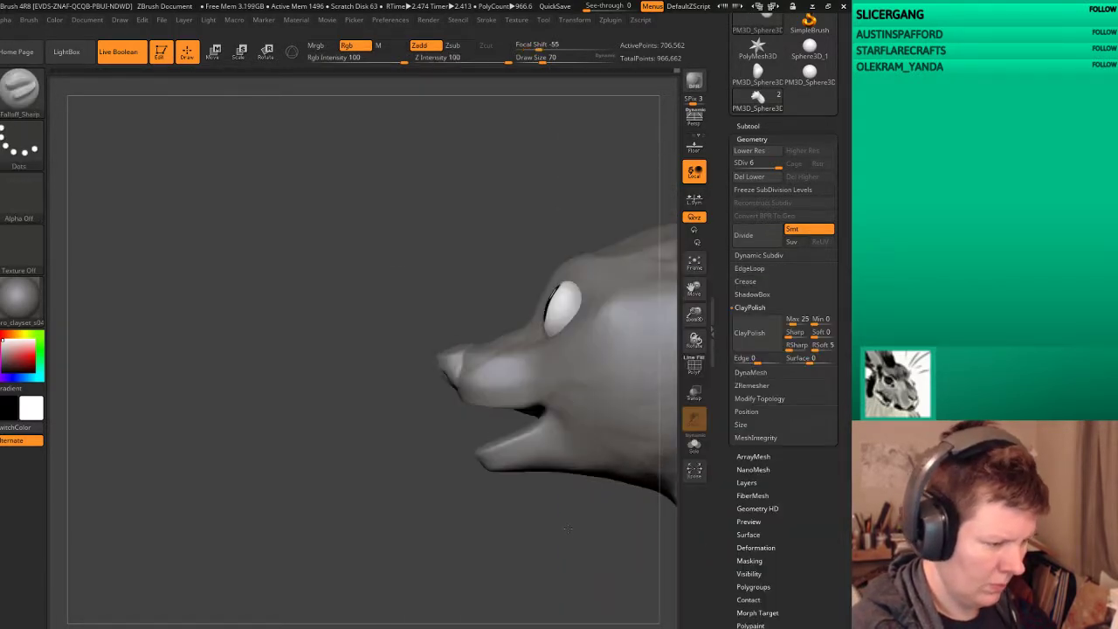
drag(489, 524, 559, 525)
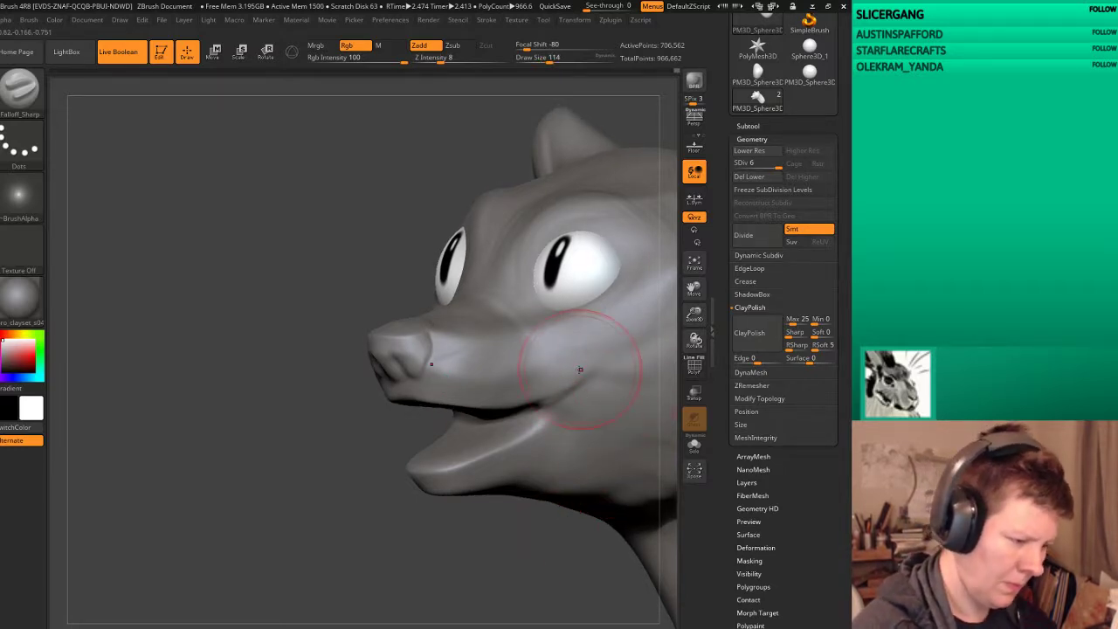
shift+drag(544, 420, 554, 403)
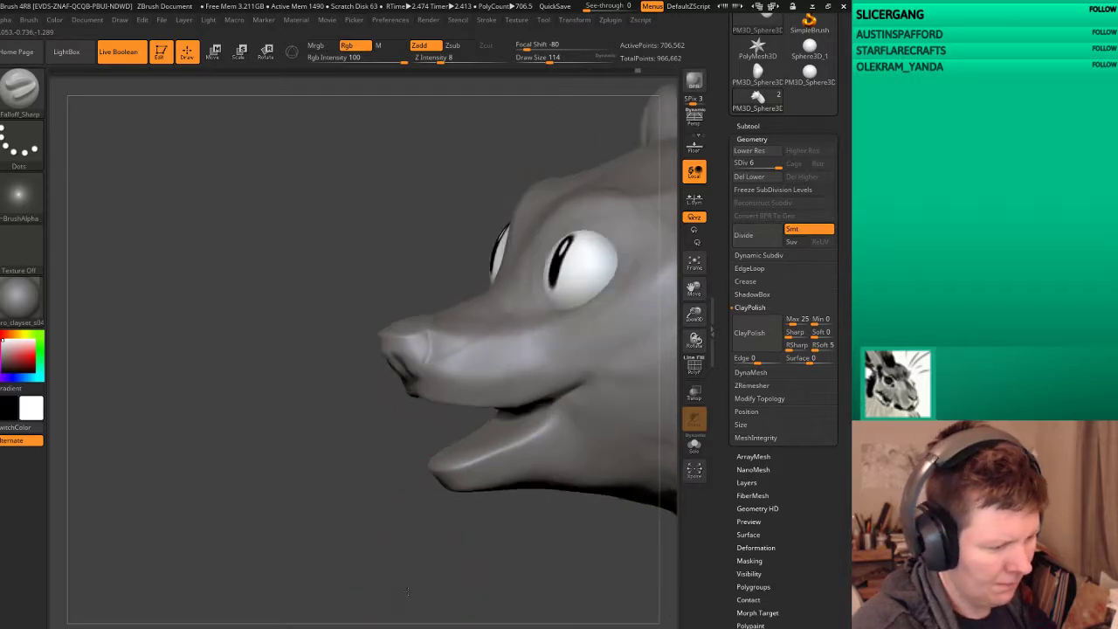
drag(416, 570, 537, 374)
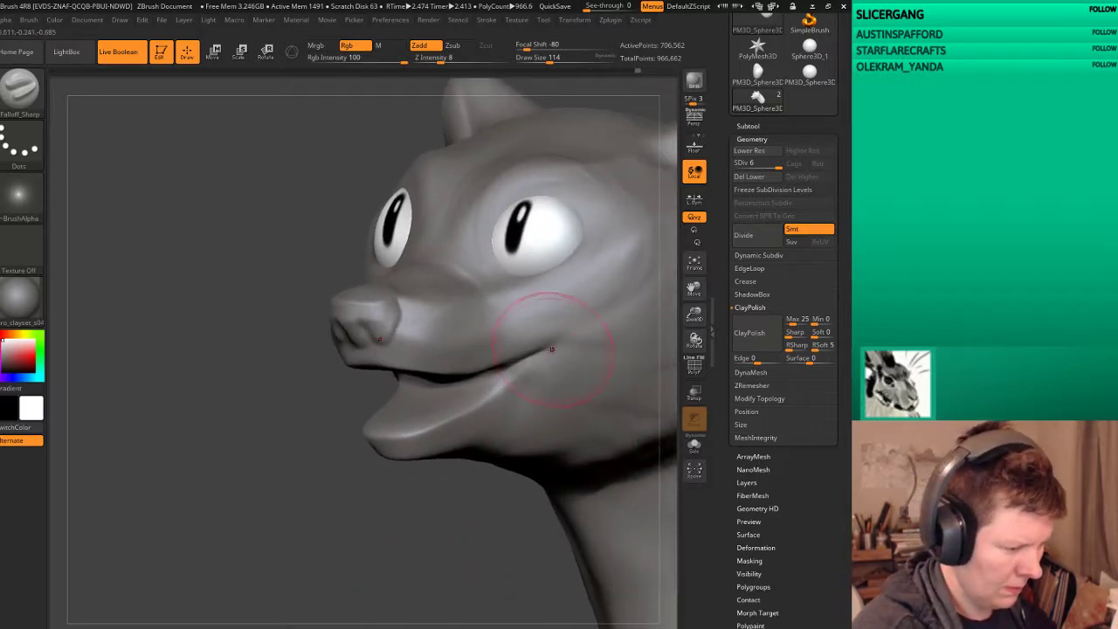
drag(374, 522, 419, 516)
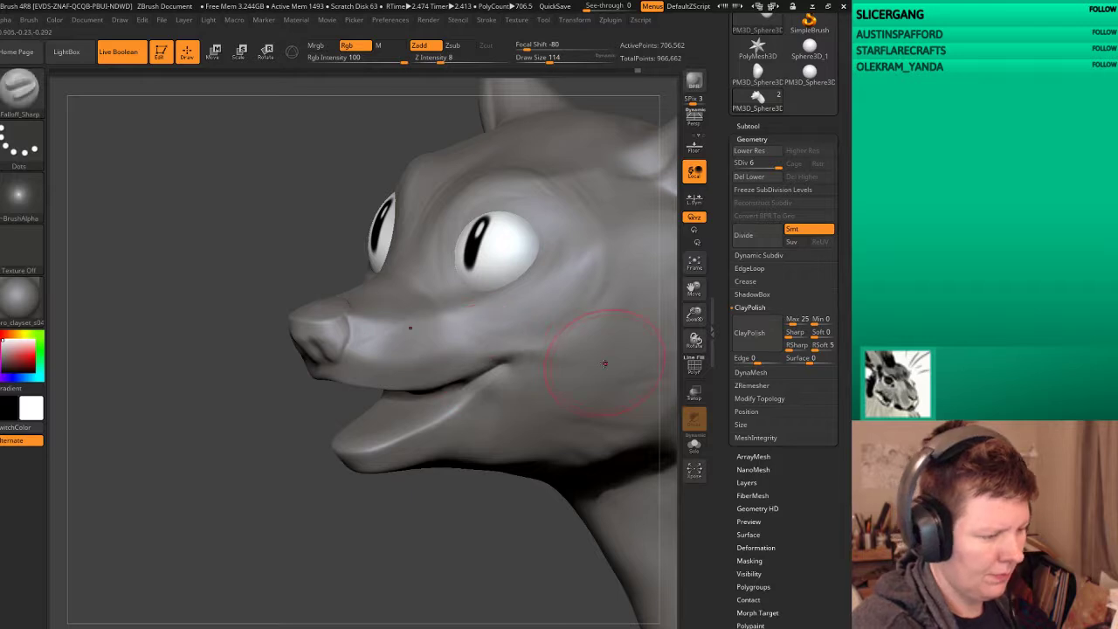
mouse_move(463, 569)
mouse_down()
mouse_move(619, 473)
mouse_move(542, 477)
mouse_move(597, 479)
mouse_move(619, 451)
mouse_move(611, 500)
mouse_move(612, 487)
mouse_up()
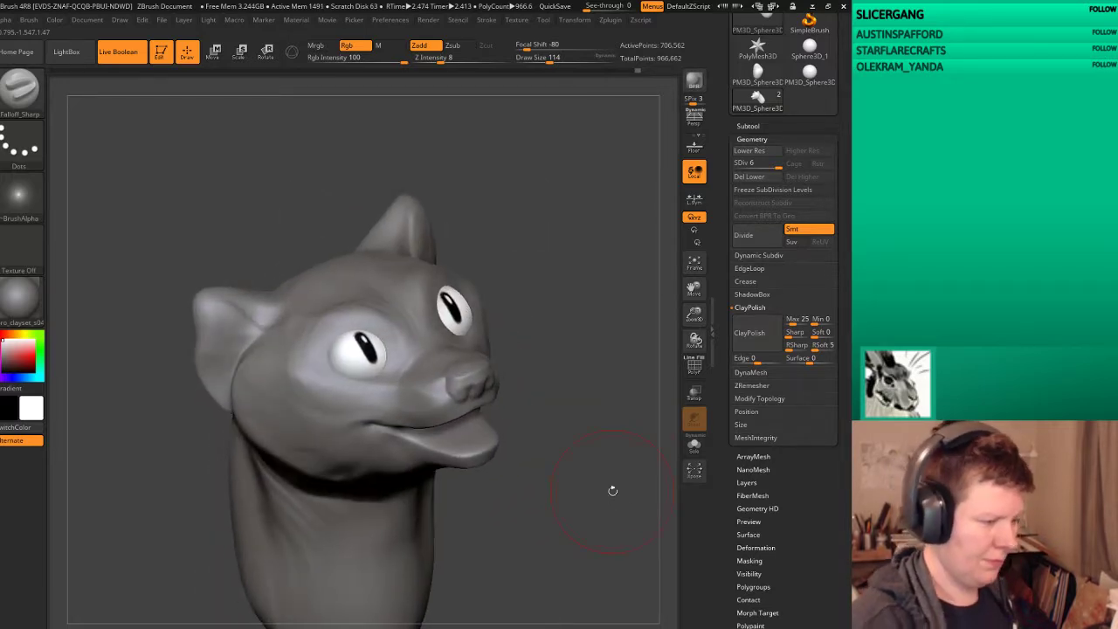
Step: Append a sphere subtool and scale it down inside the see-through head
click(748, 127)
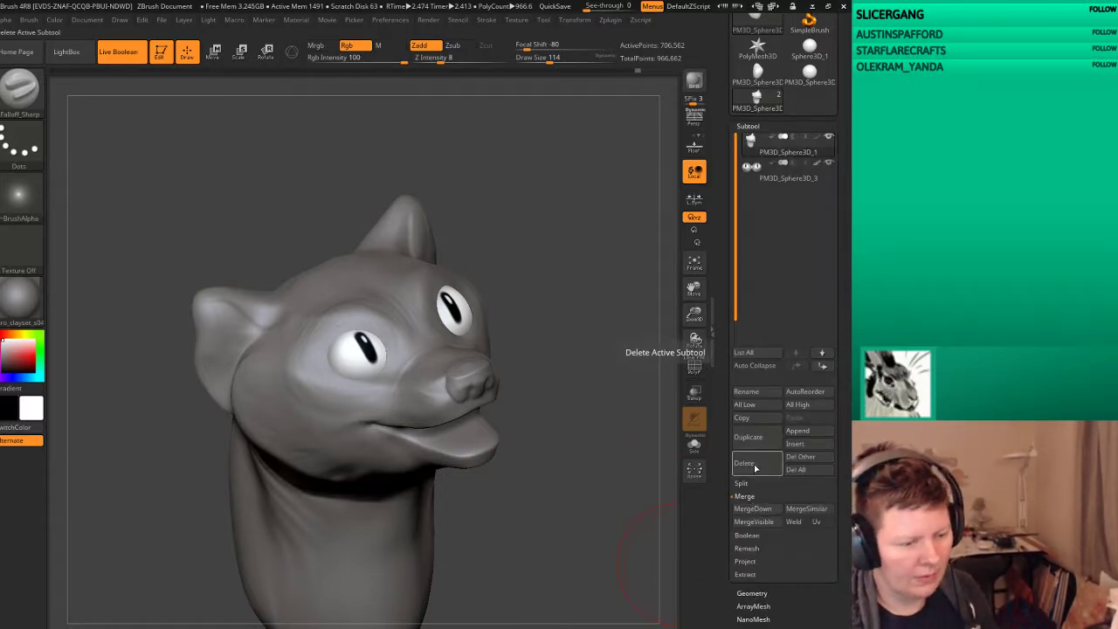
click(804, 432)
click(482, 430)
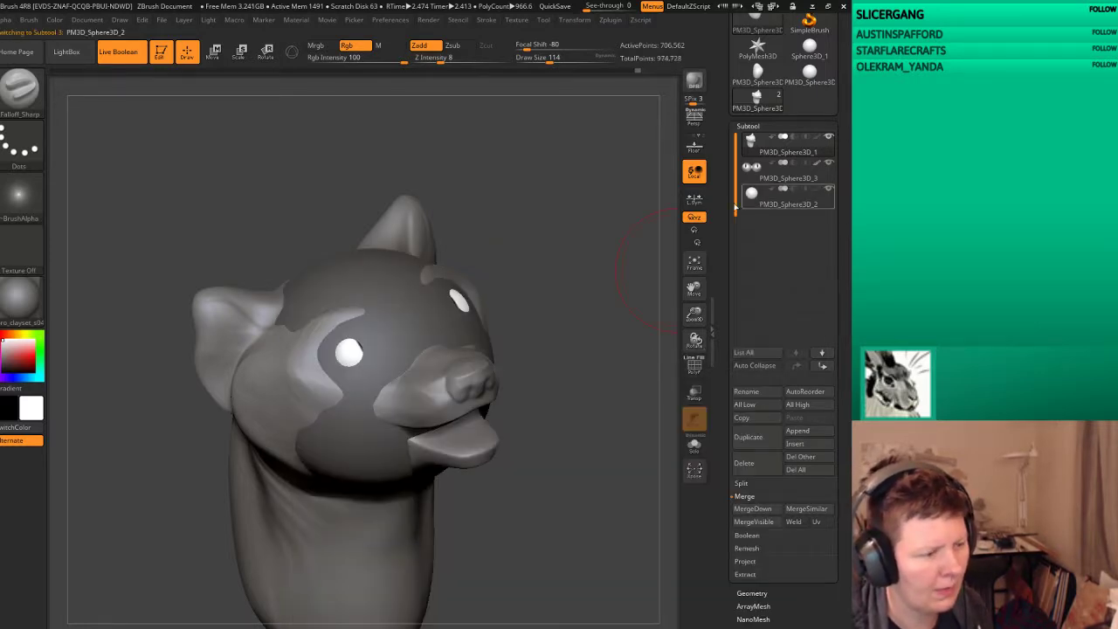
key(e)
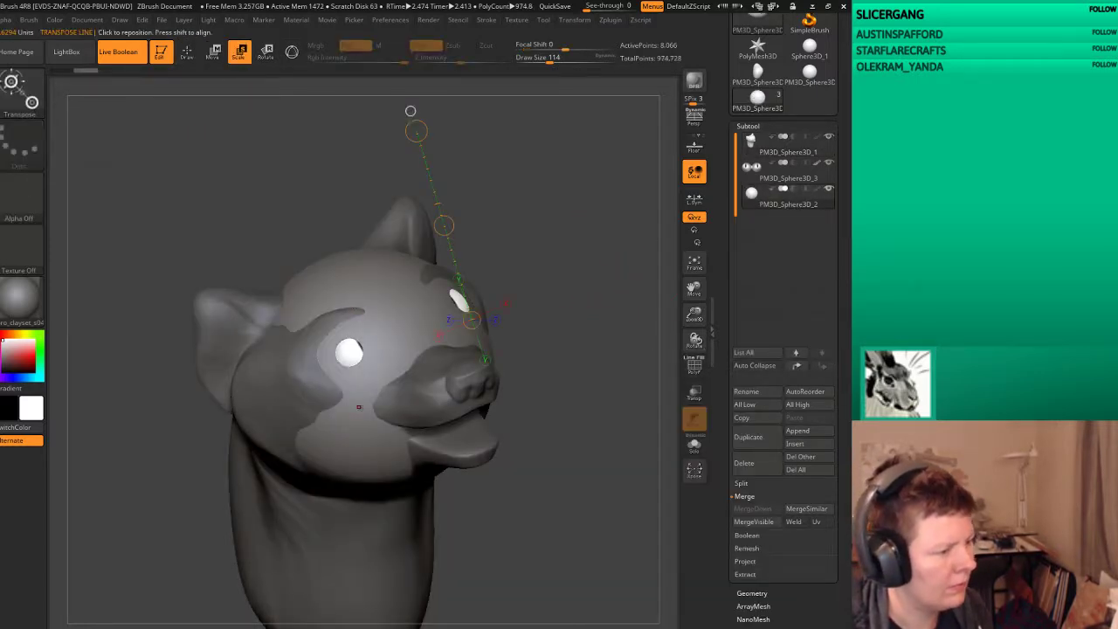
drag(374, 485, 332, 262)
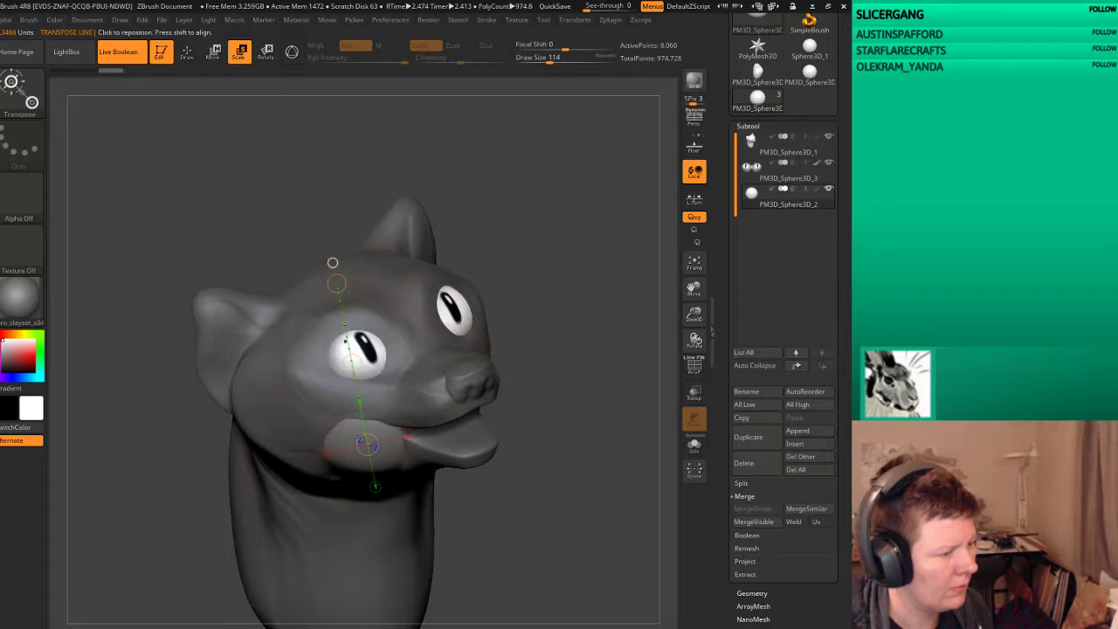
key(t)
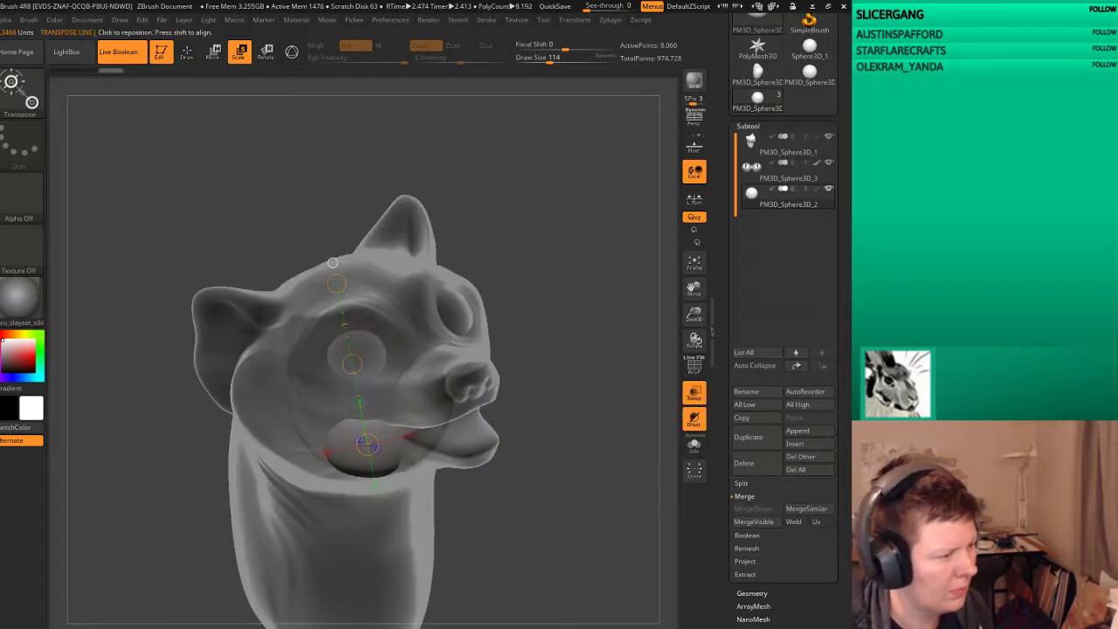
mouse_move(336, 282)
mouse_down()
mouse_move(351, 308)
mouse_move(343, 295)
mouse_up()
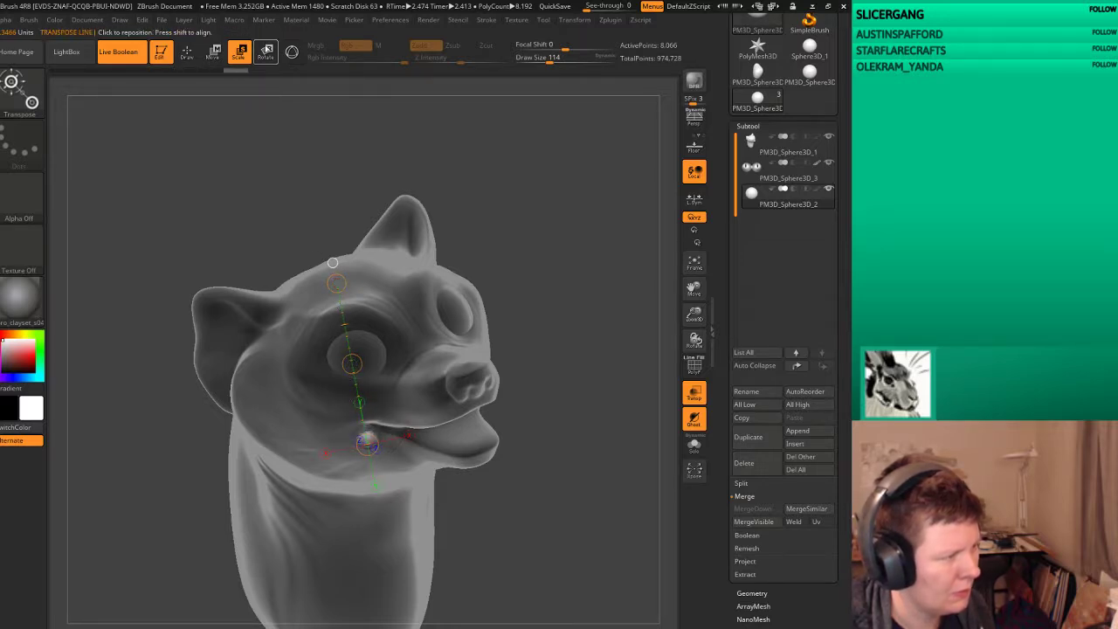
Step: Move the sphere to the lower jaw tip and shrink it to fang size
click(210, 54)
drag(559, 263, 629, 262)
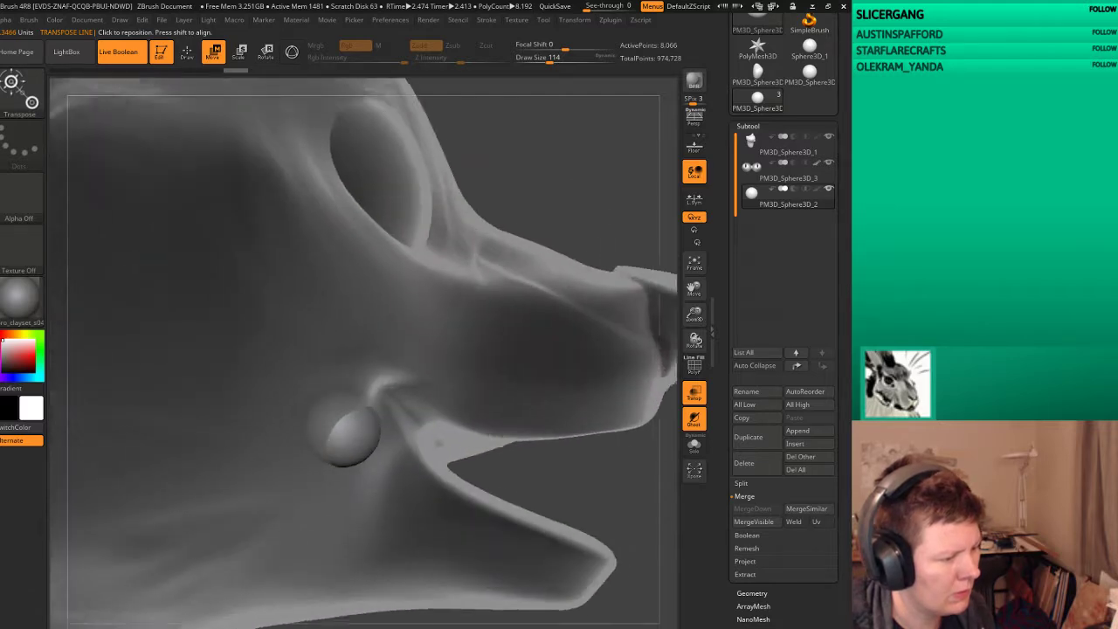
drag(524, 393, 612, 332)
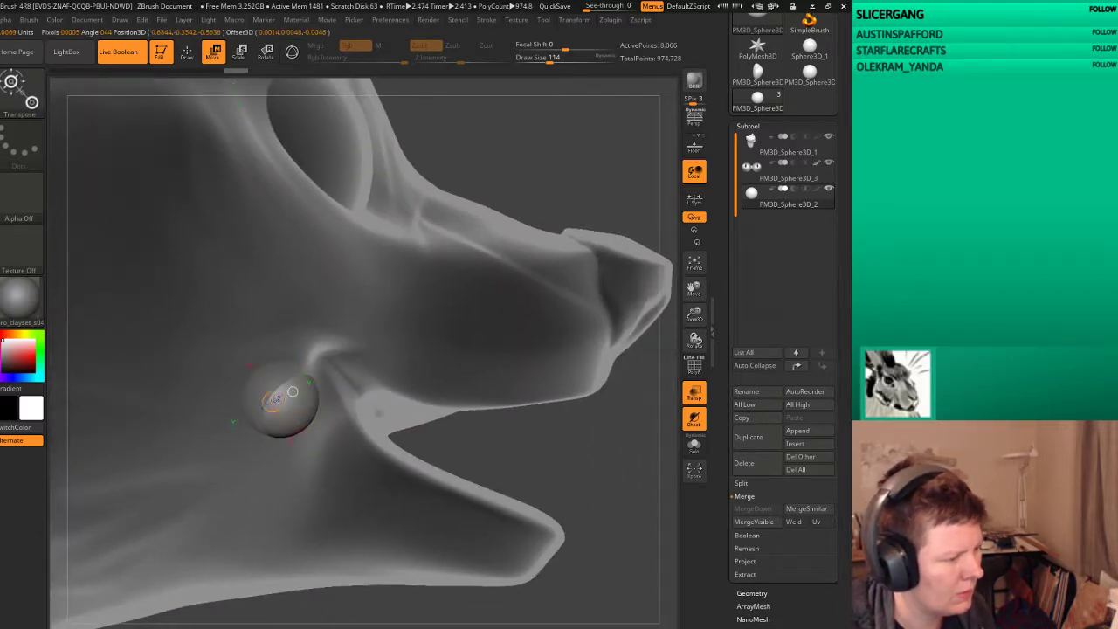
mouse_move(288, 386)
mouse_down()
mouse_move(544, 479)
mouse_move(515, 506)
mouse_move(295, 517)
mouse_move(463, 536)
mouse_move(479, 505)
mouse_up()
click(295, 516)
click(240, 51)
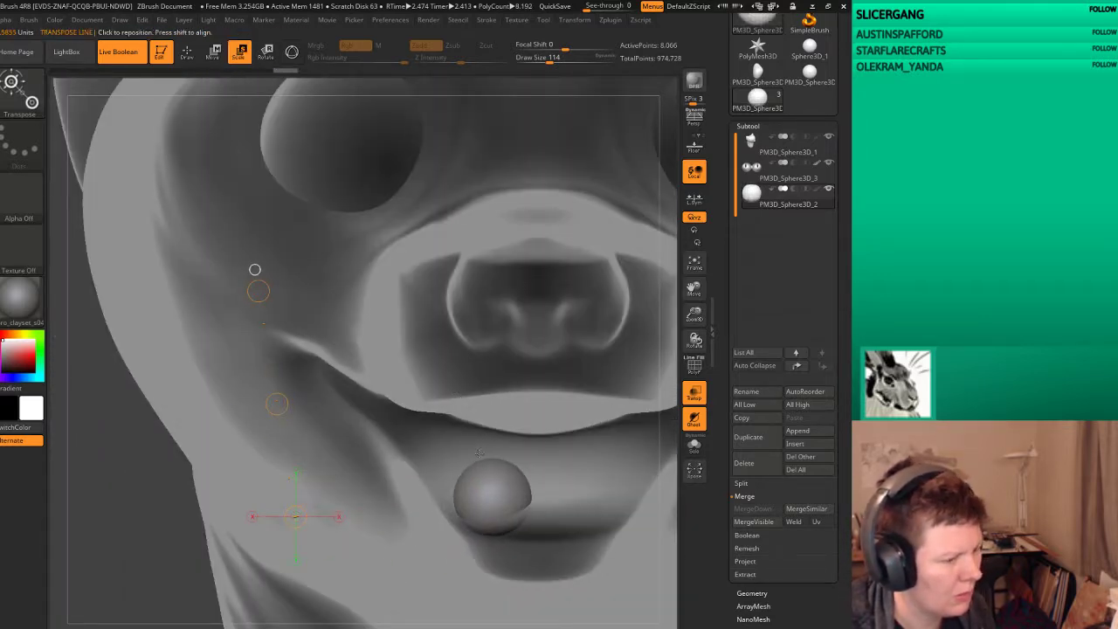
click(476, 469)
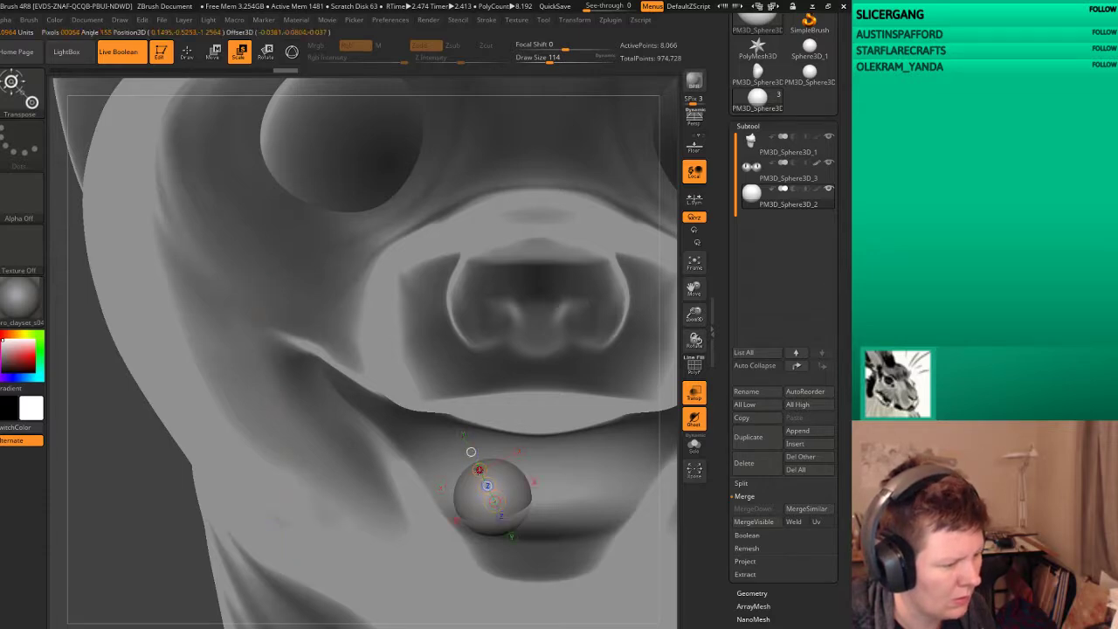
drag(477, 468, 471, 452)
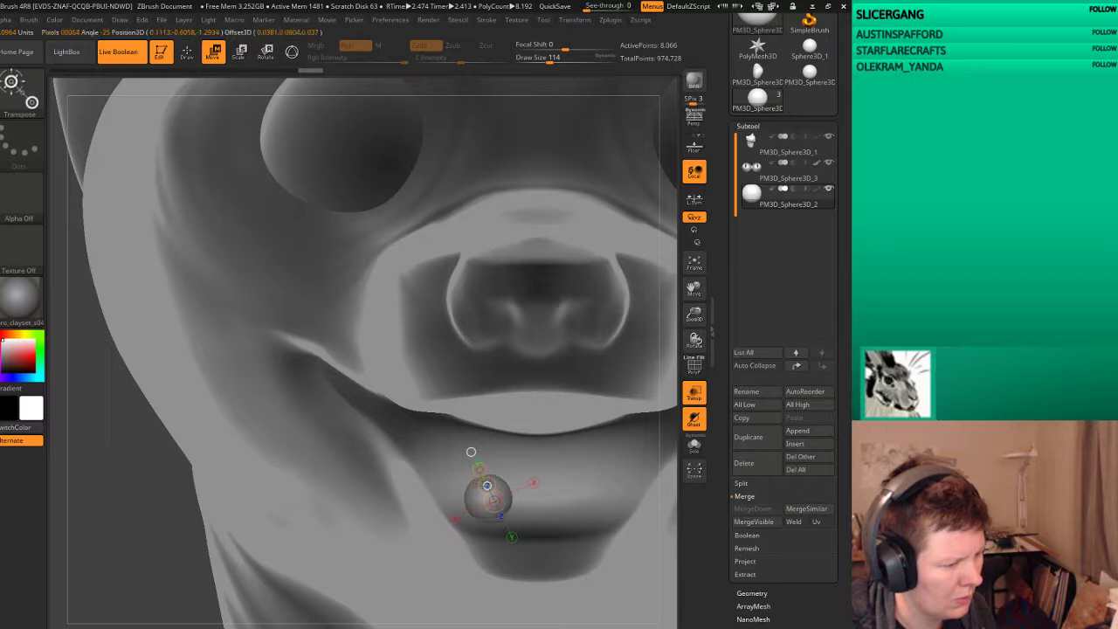
Step: Turn off transparency and fine-tune the sphere's position on the lower jaw tip
click(694, 395)
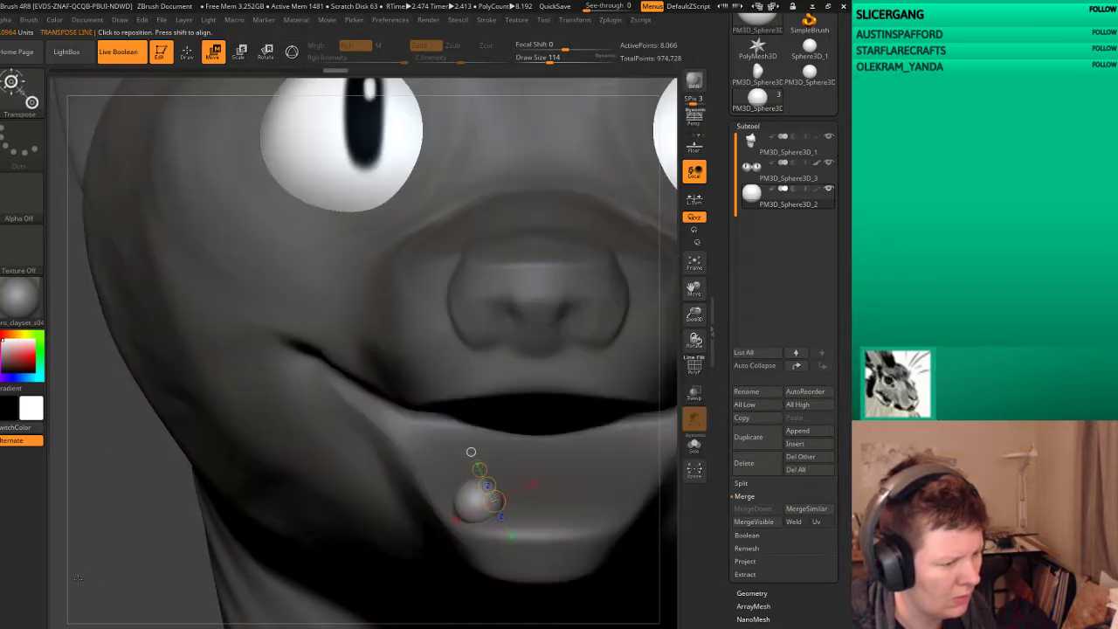
drag(157, 564, 350, 564)
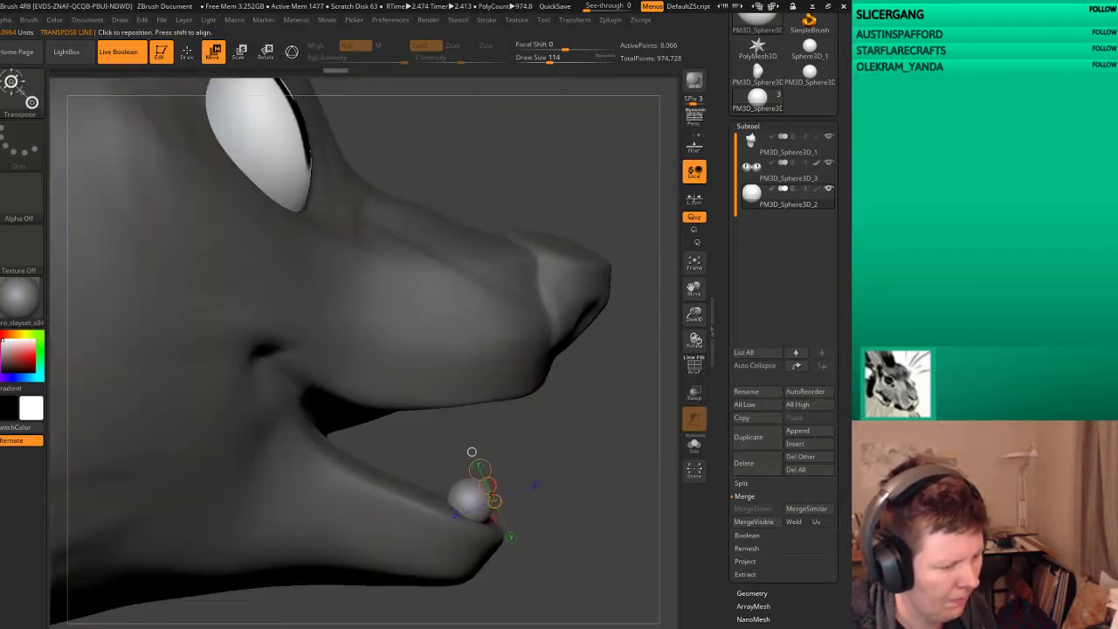
mouse_move(472, 451)
mouse_down()
mouse_move(497, 474)
mouse_move(531, 430)
mouse_move(547, 435)
mouse_up()
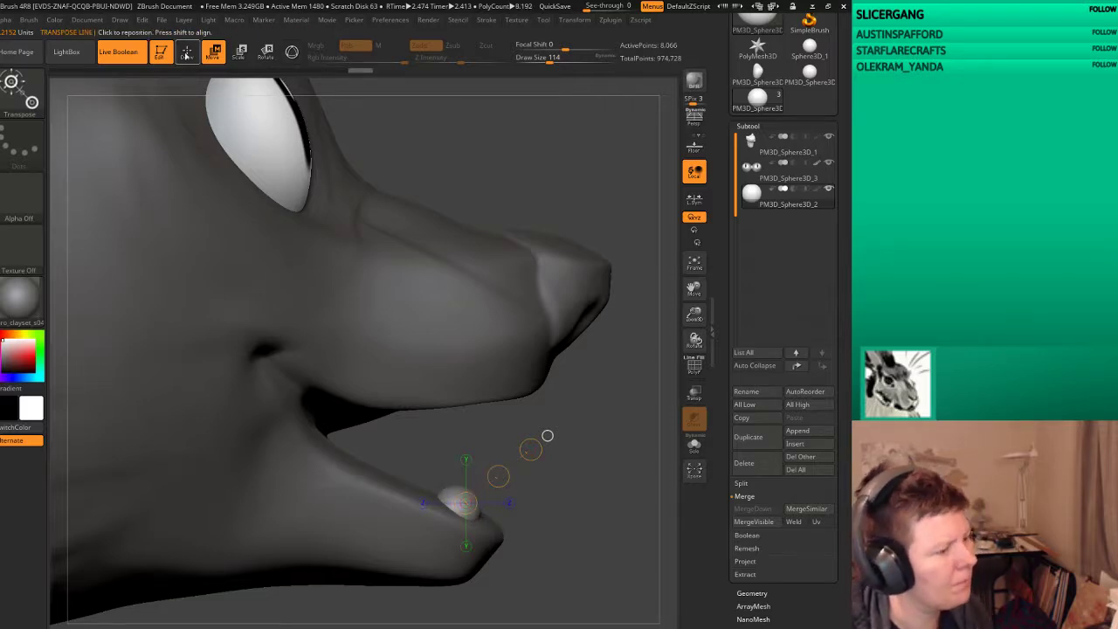
key(q)
drag(576, 505, 730, 301)
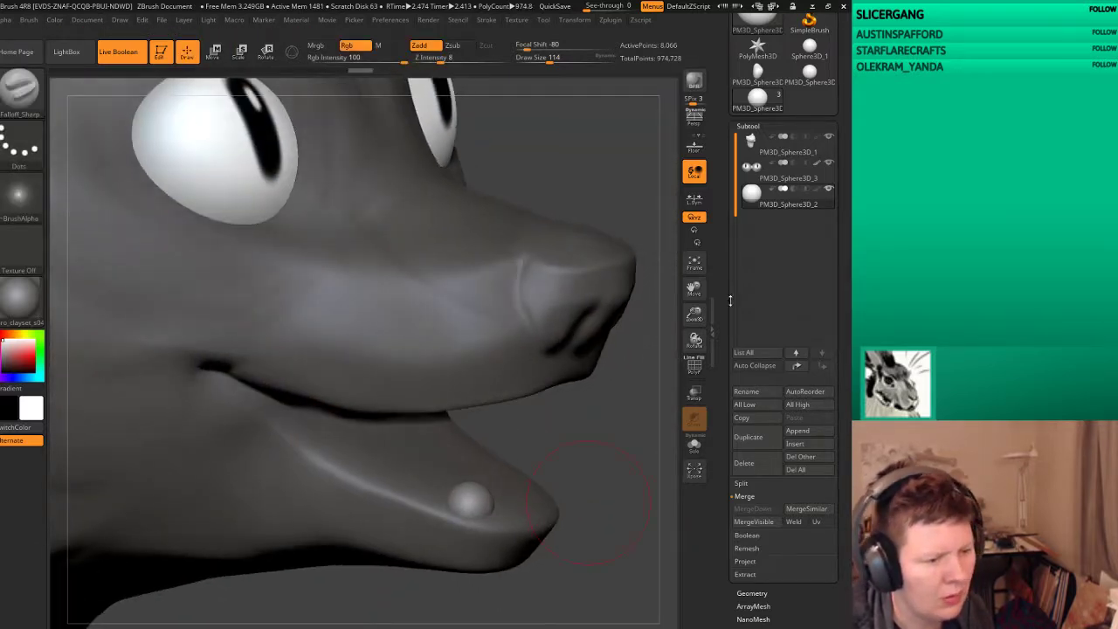
Step: Duplicate the fang sphere and move the copy up under the upper jaw
click(745, 444)
key(w)
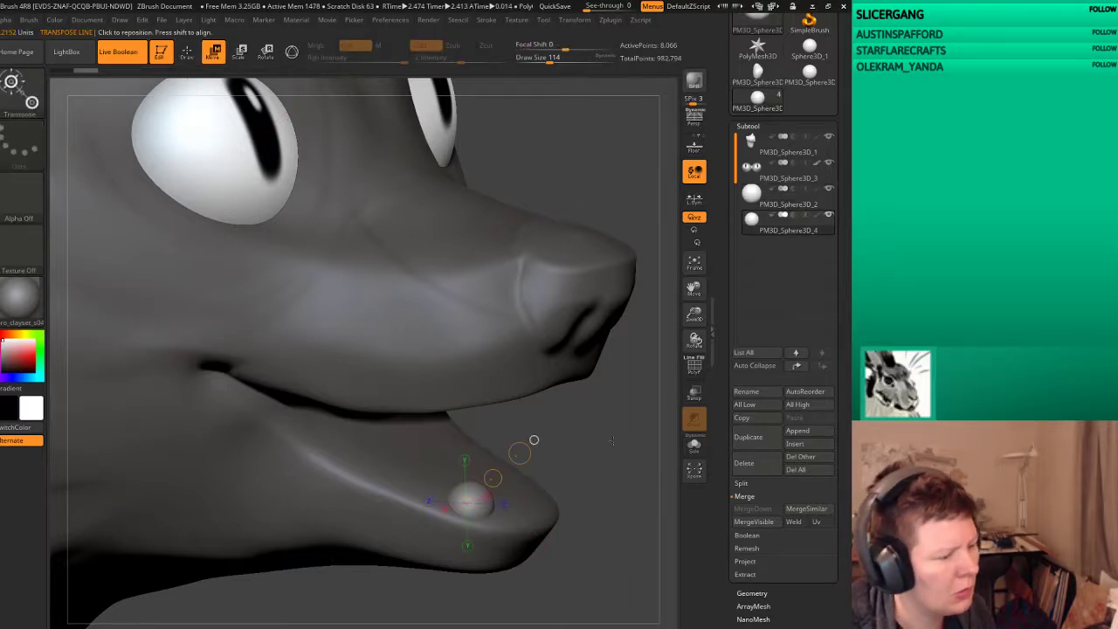
drag(629, 472, 551, 385)
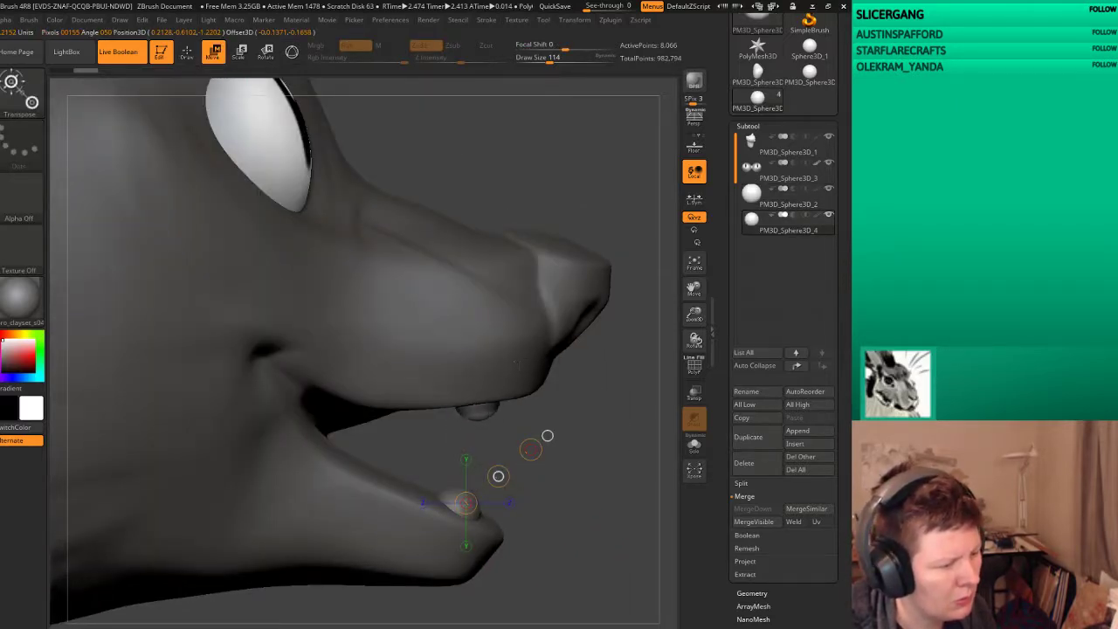
drag(567, 489, 506, 410)
drag(576, 349, 604, 312)
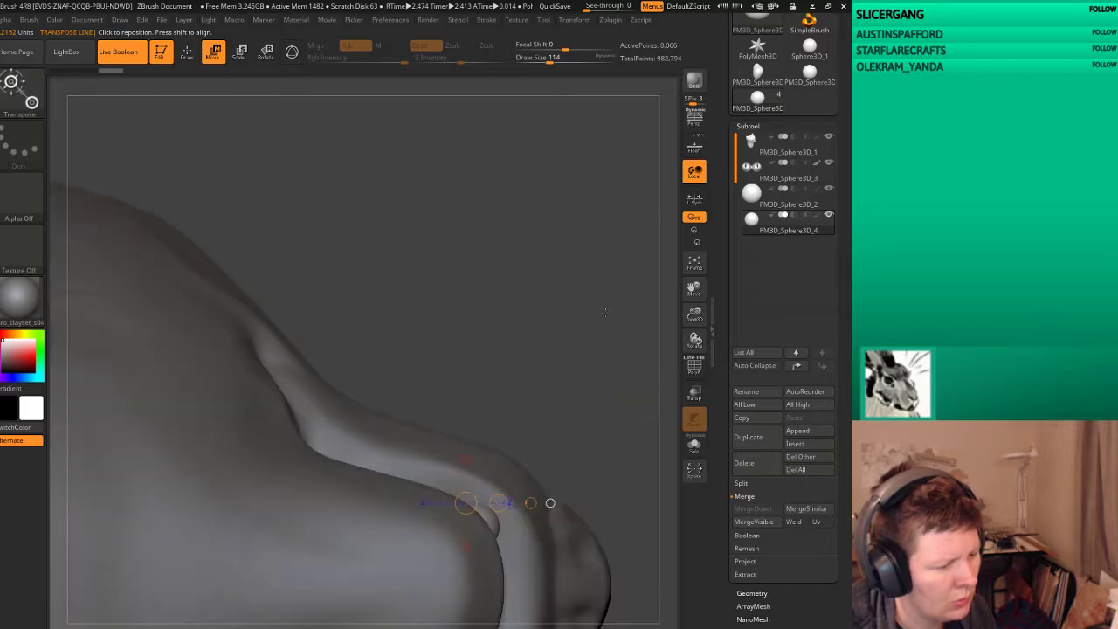
drag(591, 364, 585, 387)
mouse_move(559, 487)
mouse_down()
mouse_move(552, 547)
mouse_move(555, 503)
mouse_move(556, 532)
mouse_move(562, 521)
mouse_move(554, 535)
mouse_move(551, 497)
mouse_move(716, 265)
mouse_up()
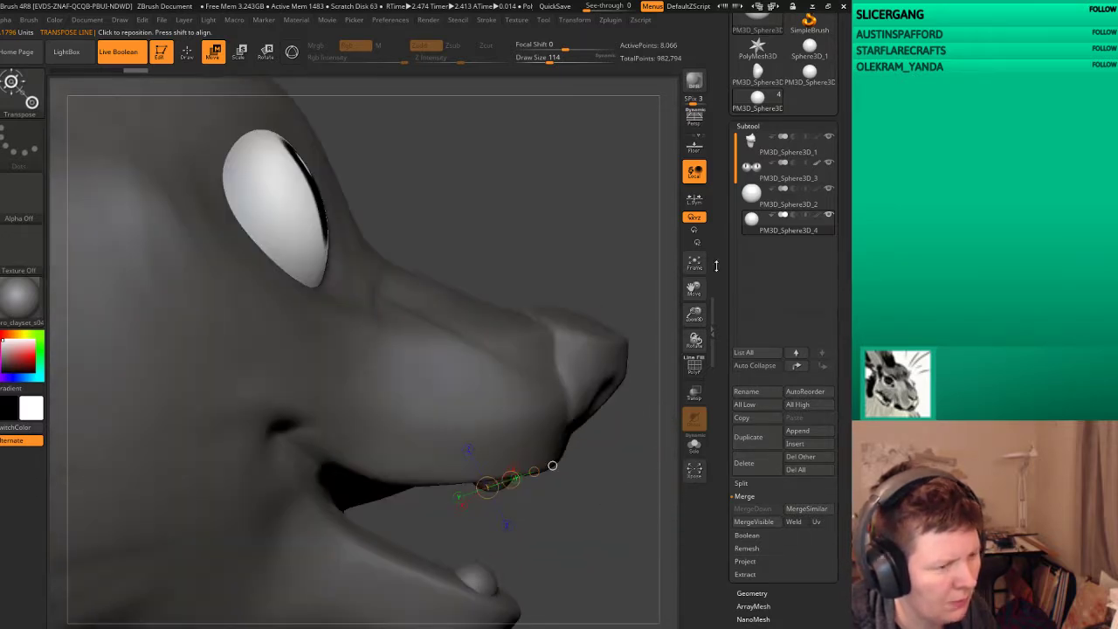
click(754, 201)
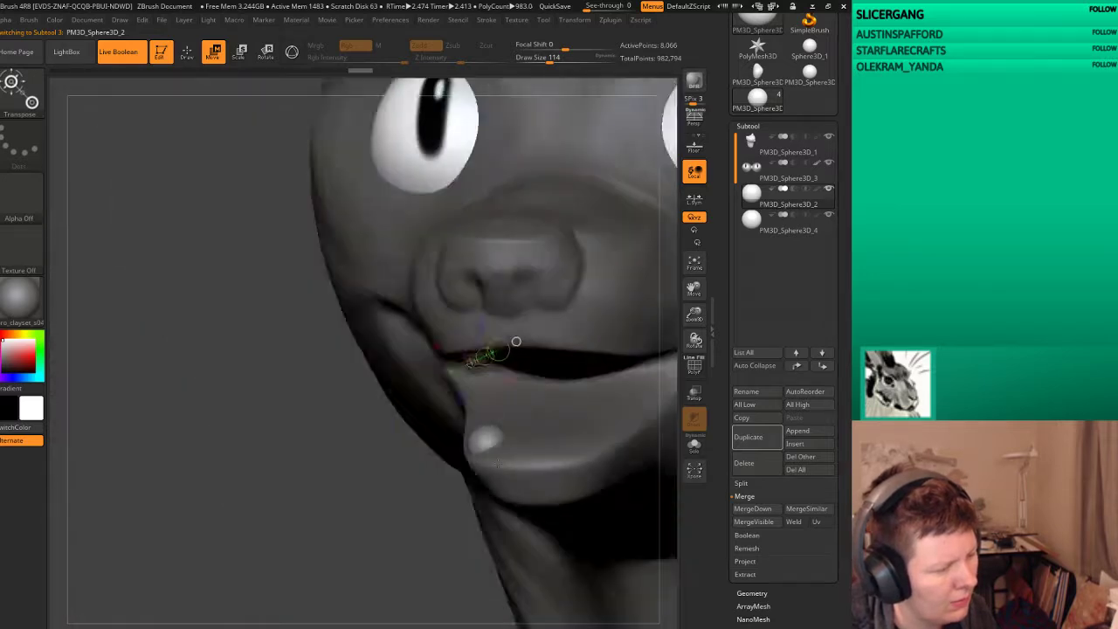
drag(611, 524, 664, 262)
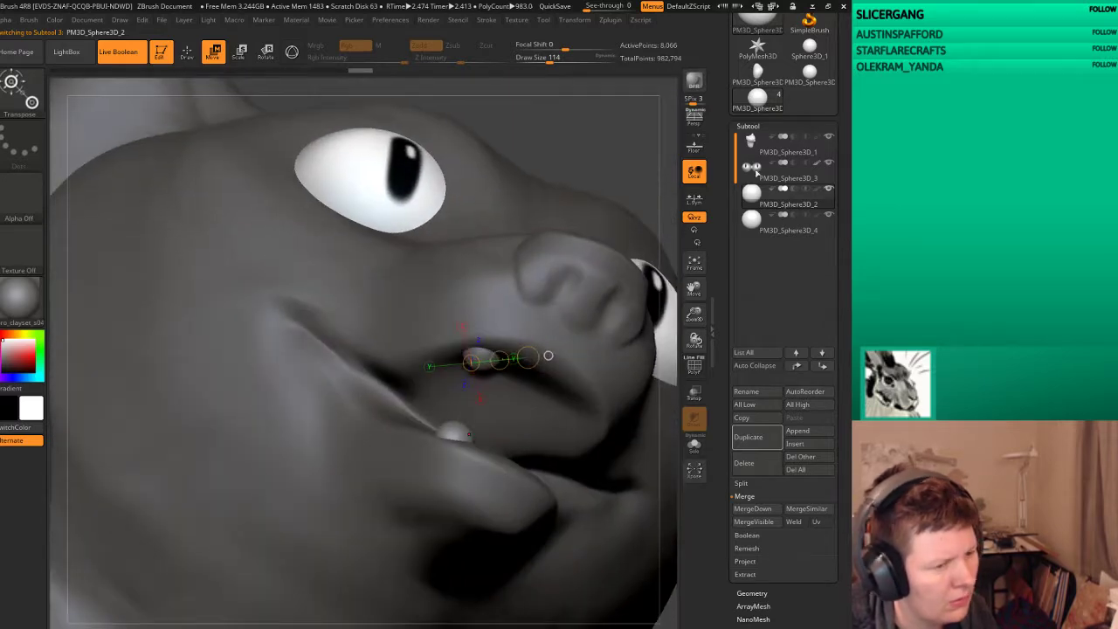
click(753, 219)
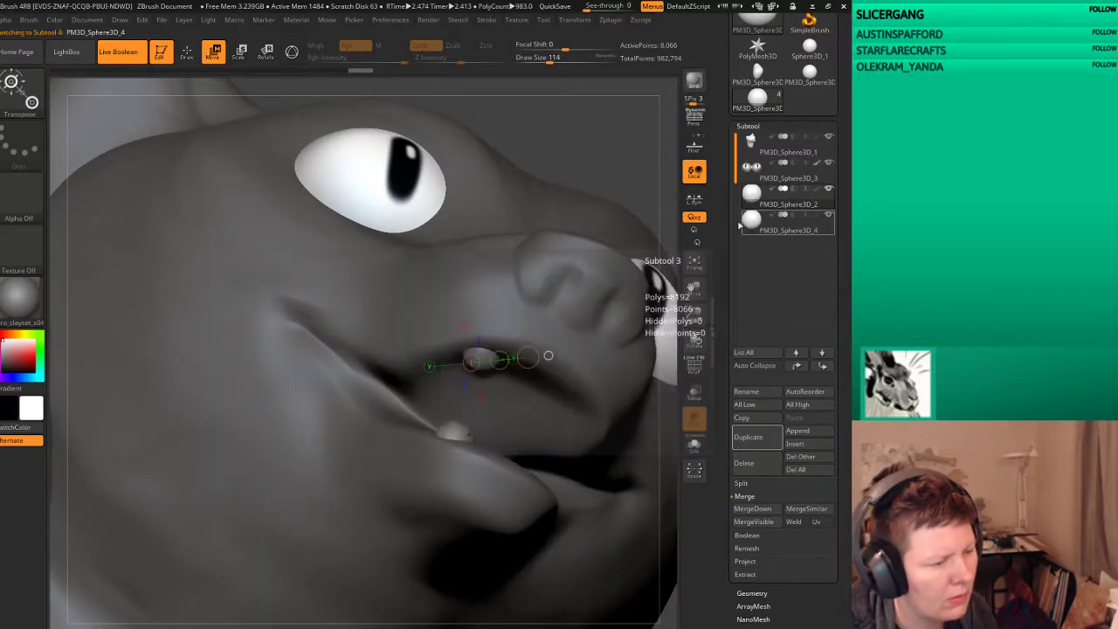
Step: Select the SnakeHook brush and set its Z Intensity to 40
click(186, 54)
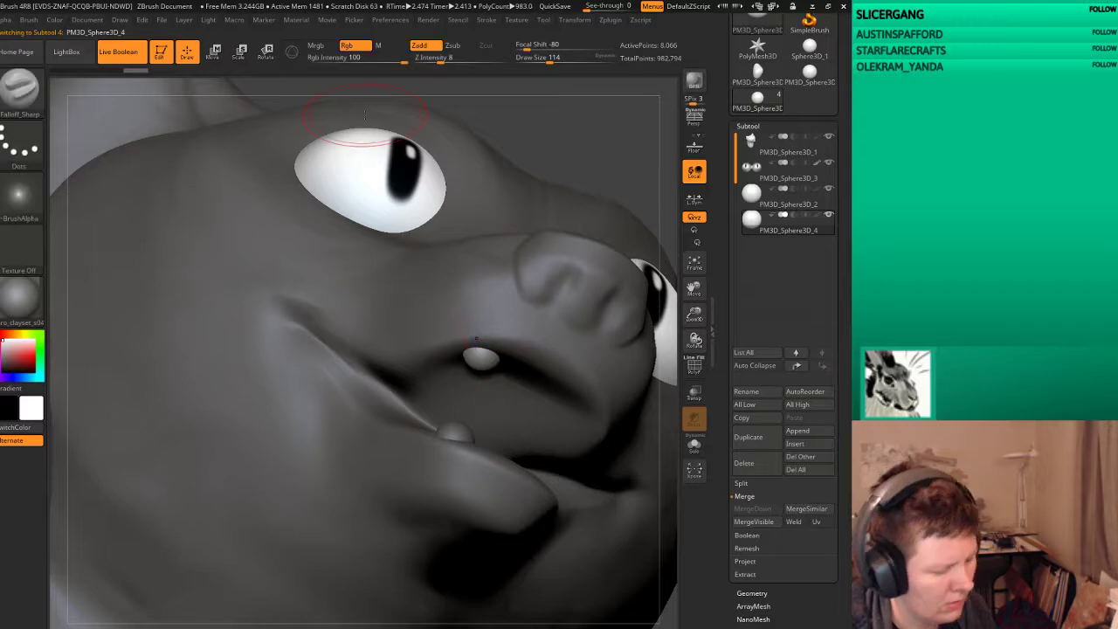
key(b)
key(m)
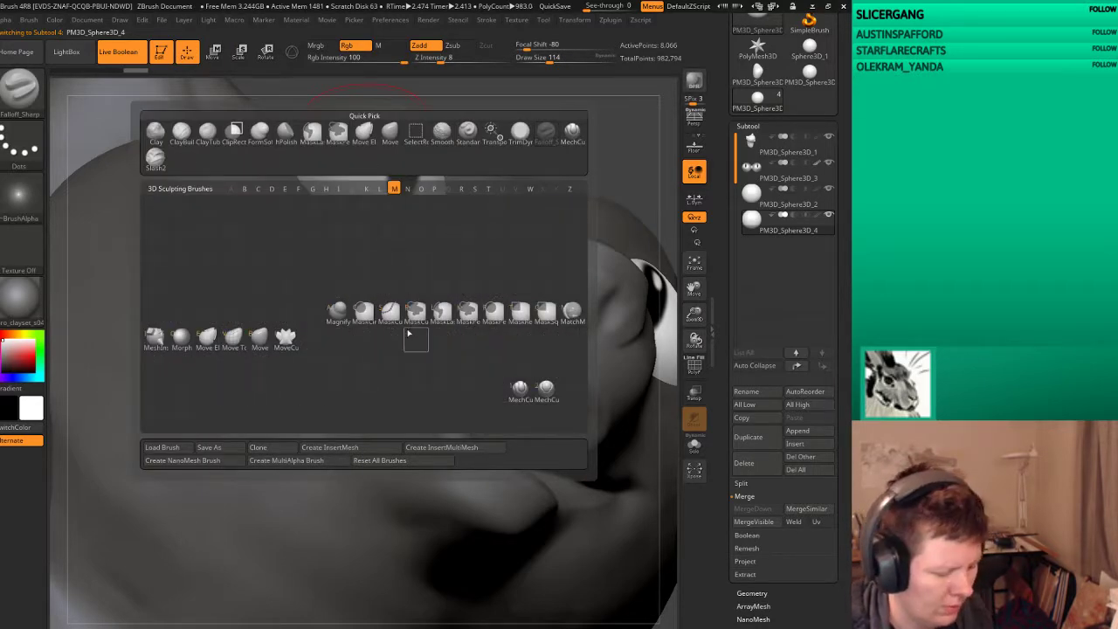
click(393, 339)
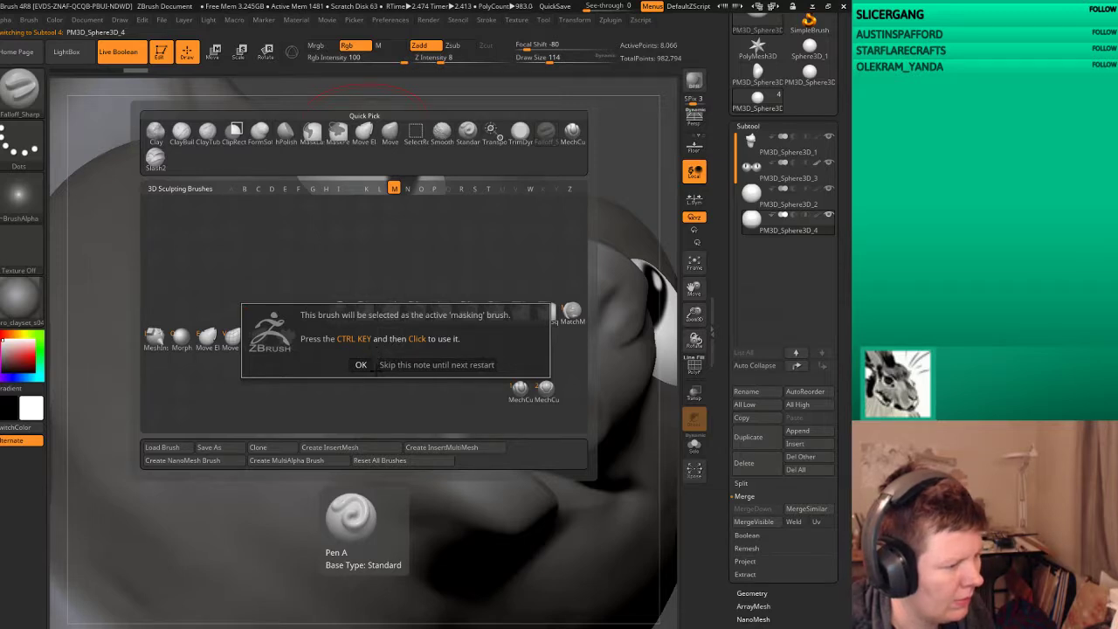
click(364, 365)
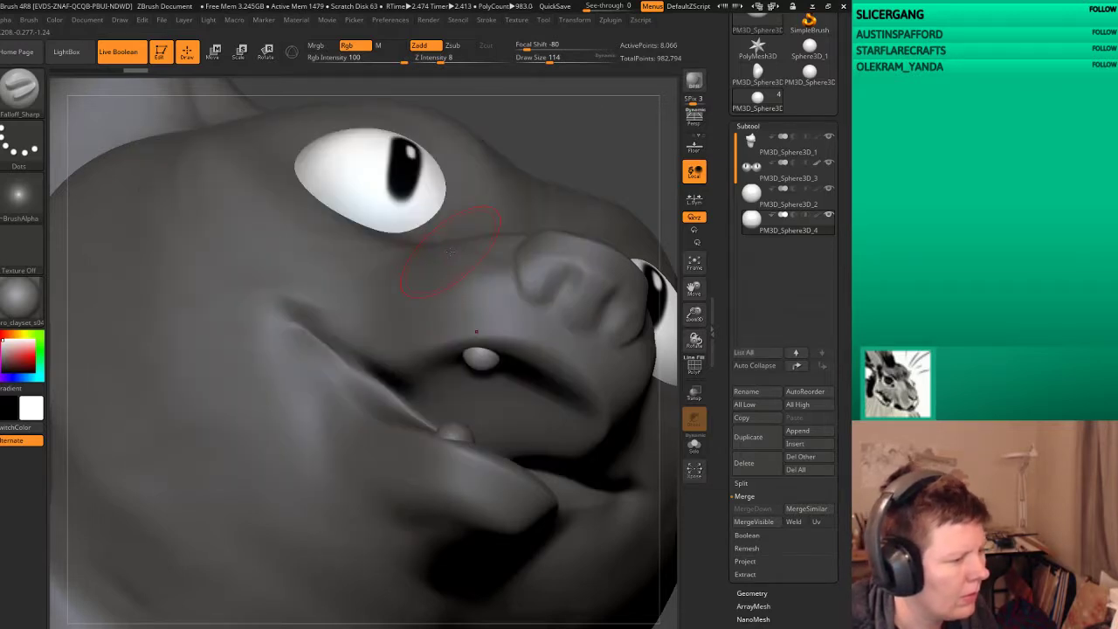
key(b)
key(s)
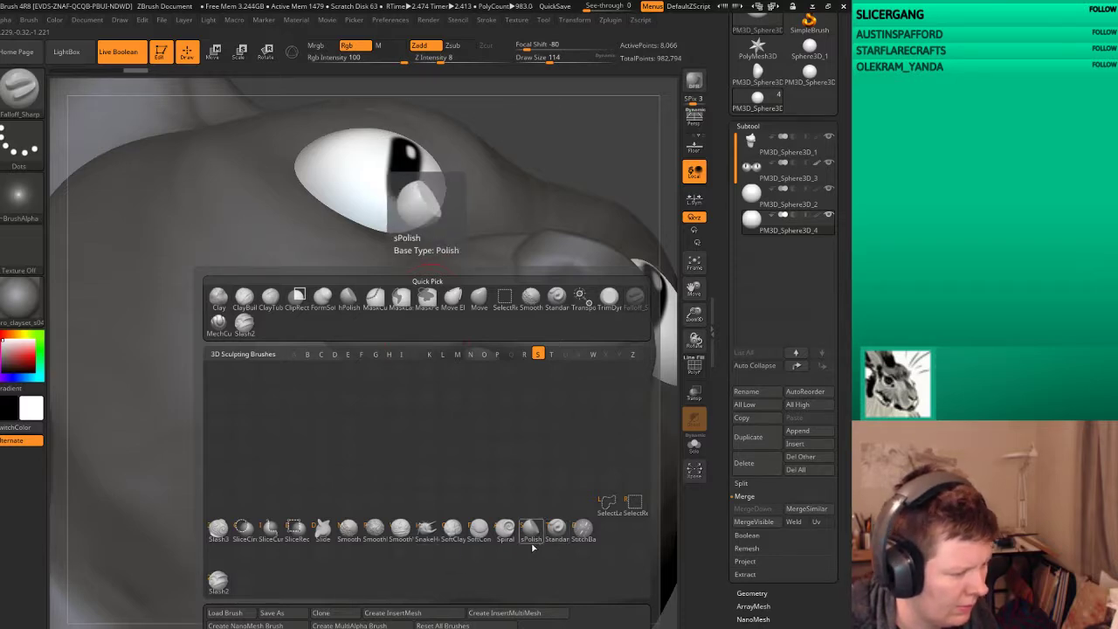
click(425, 528)
drag(504, 53, 462, 61)
shift+drag(562, 145, 611, 262)
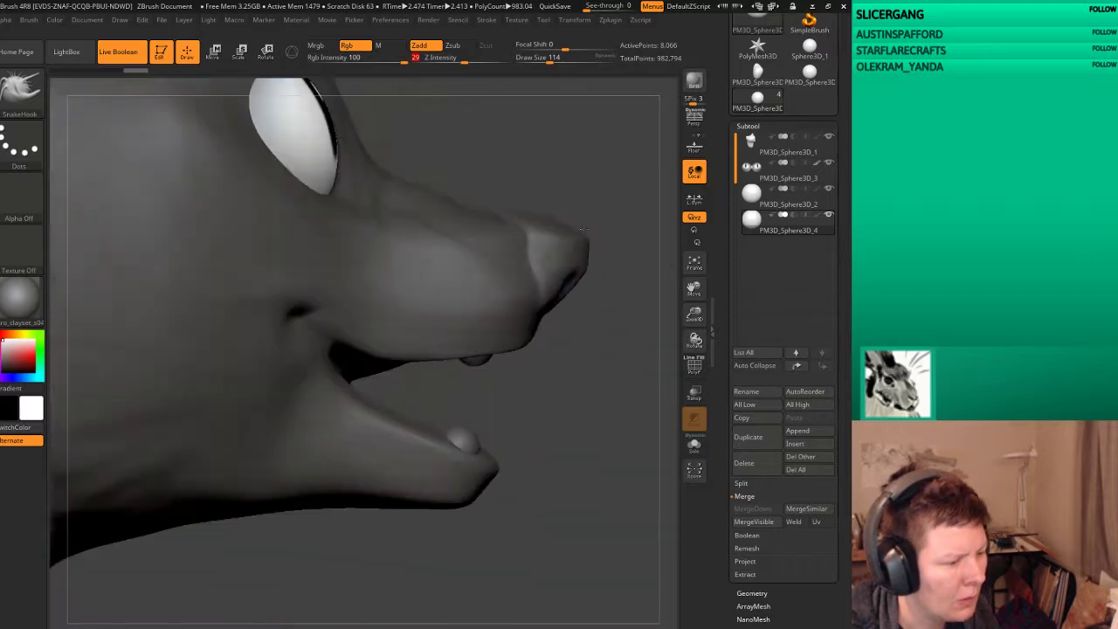
alt+drag(629, 349, 629, 408)
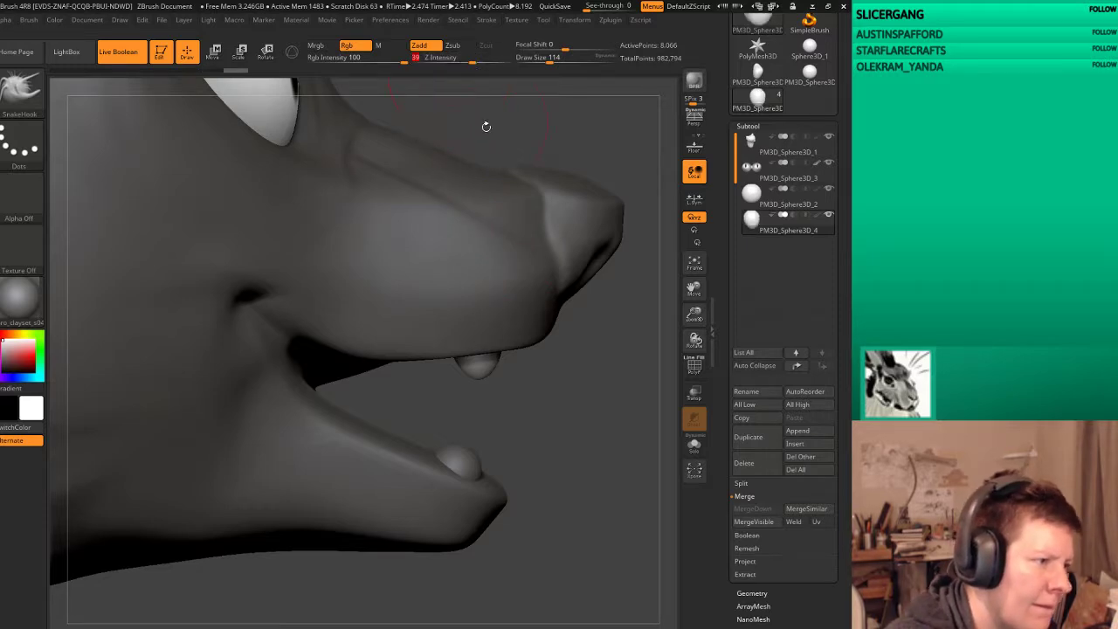
drag(464, 61, 474, 62)
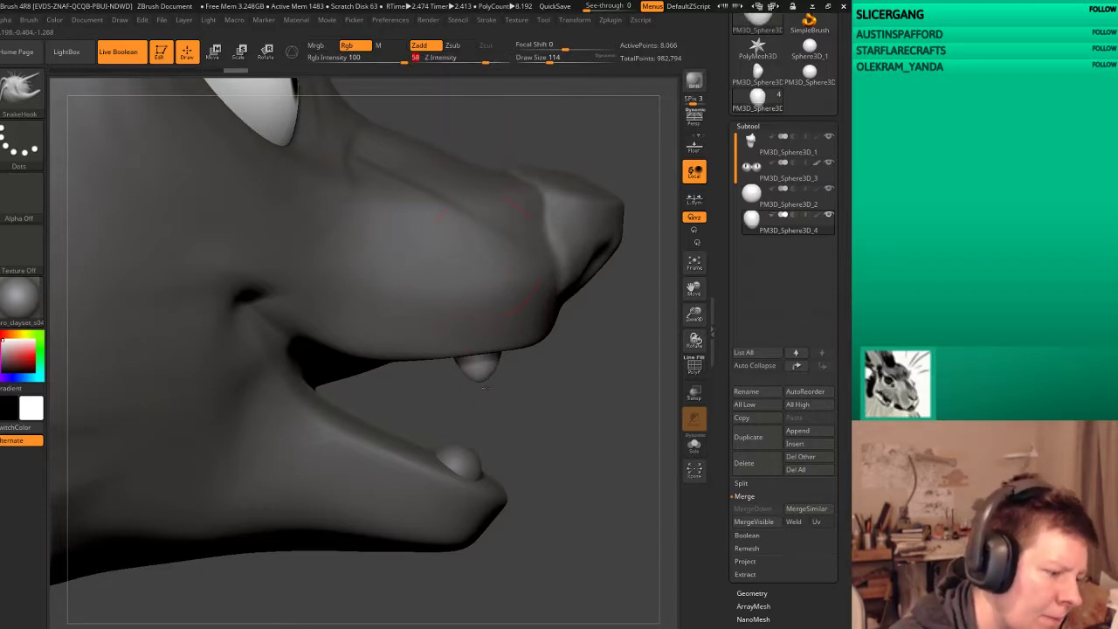
Step: Pull the lower tooth into a pointed fang with SnakeHook, undoing one stroke
drag(479, 383, 470, 400)
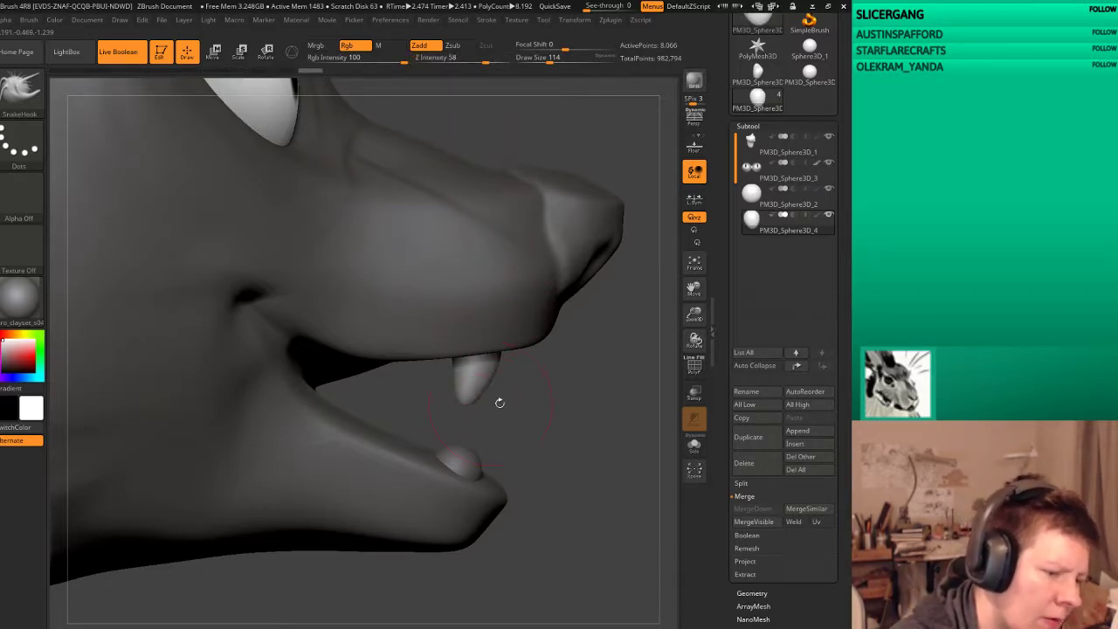
alt+click(500, 403)
drag(458, 457, 487, 422)
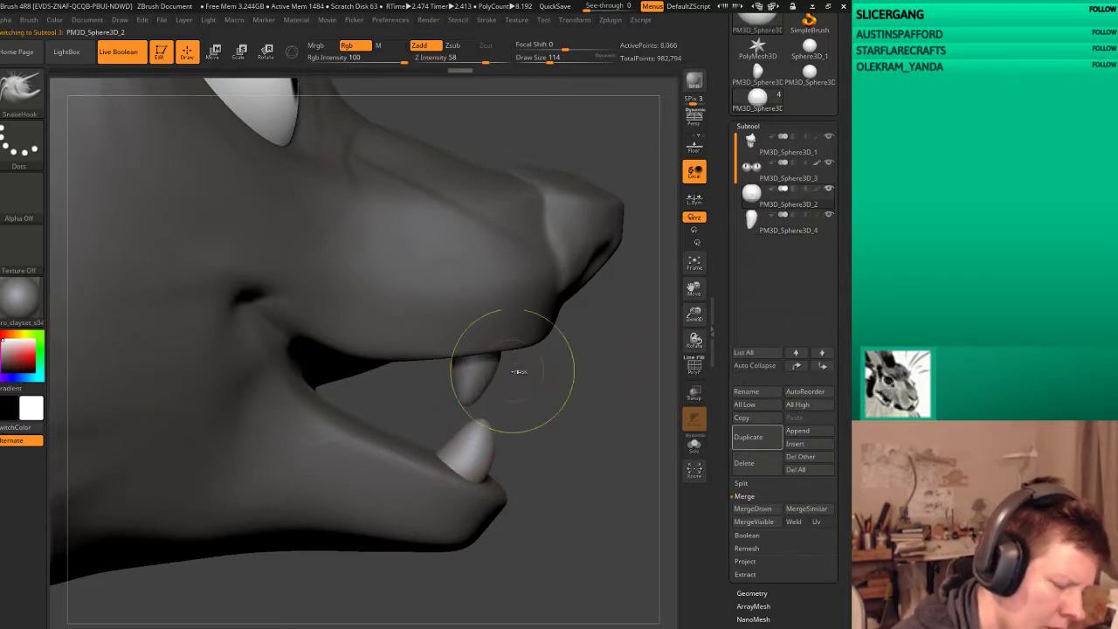
key(ctrl+z)
key(ctrl+z)
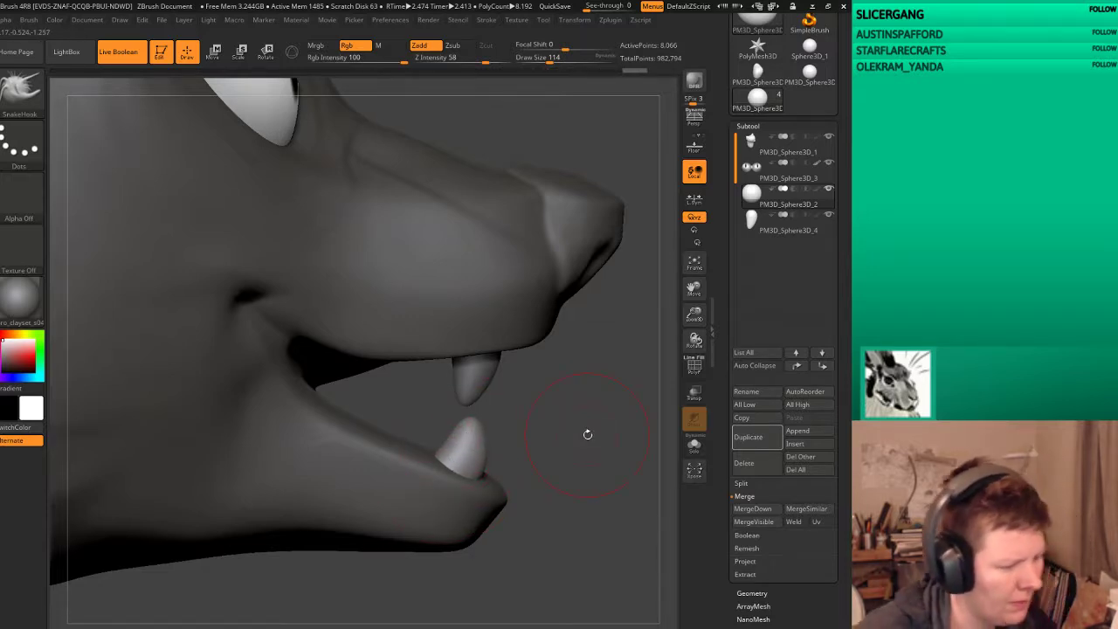
Step: Scale, move and rotate the upper fang subtool to hang along the upper lip
key(e)
drag(470, 361, 540, 339)
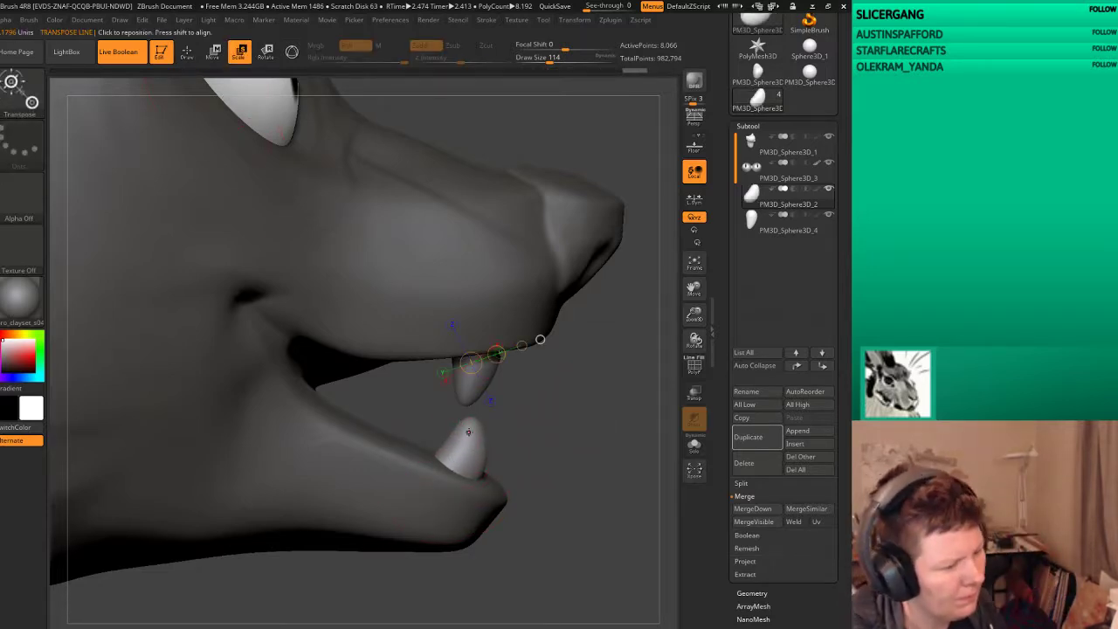
drag(455, 460, 483, 412)
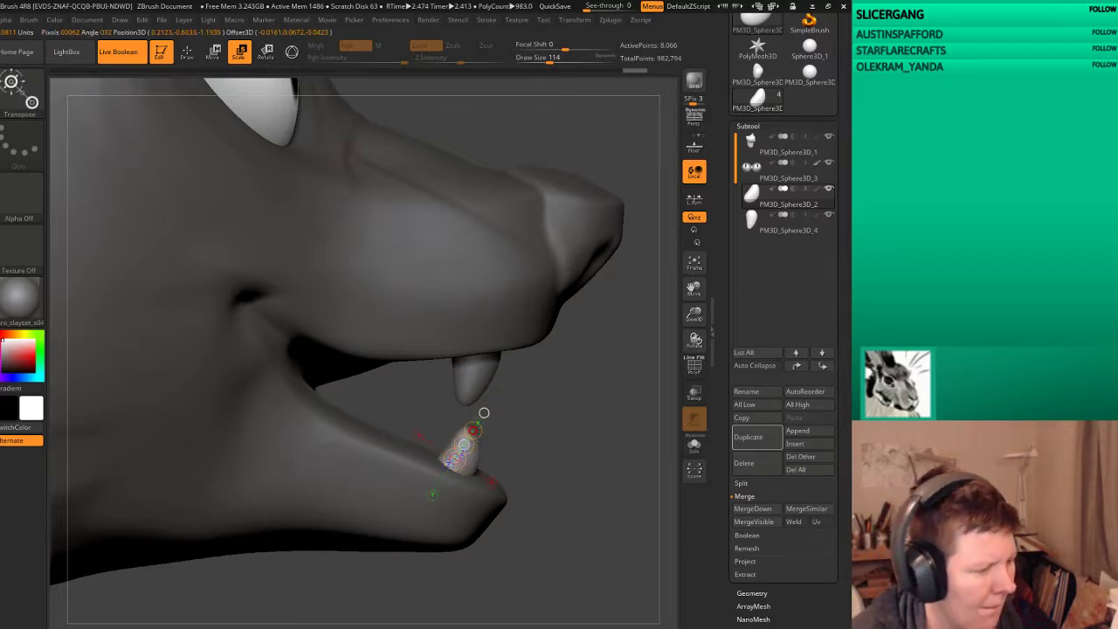
click(756, 225)
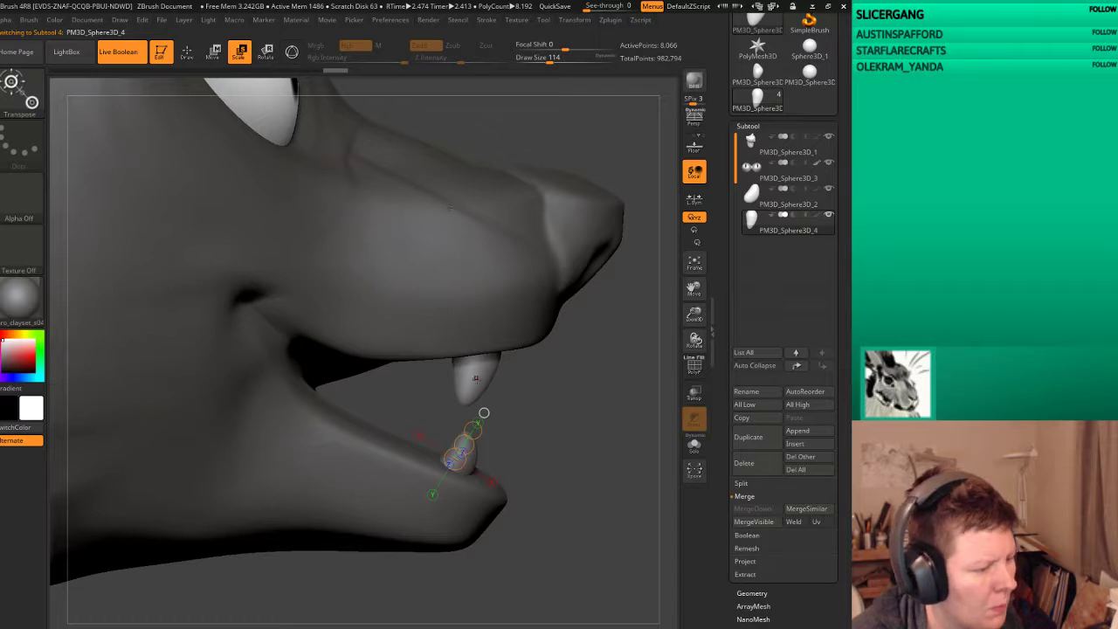
drag(483, 358, 459, 415)
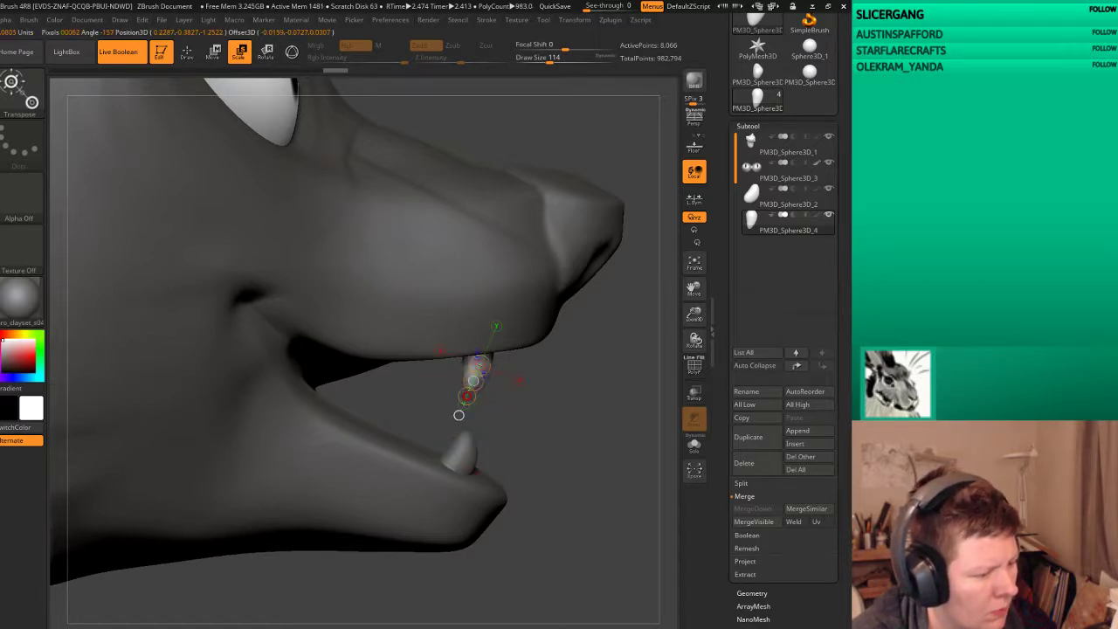
click(214, 52)
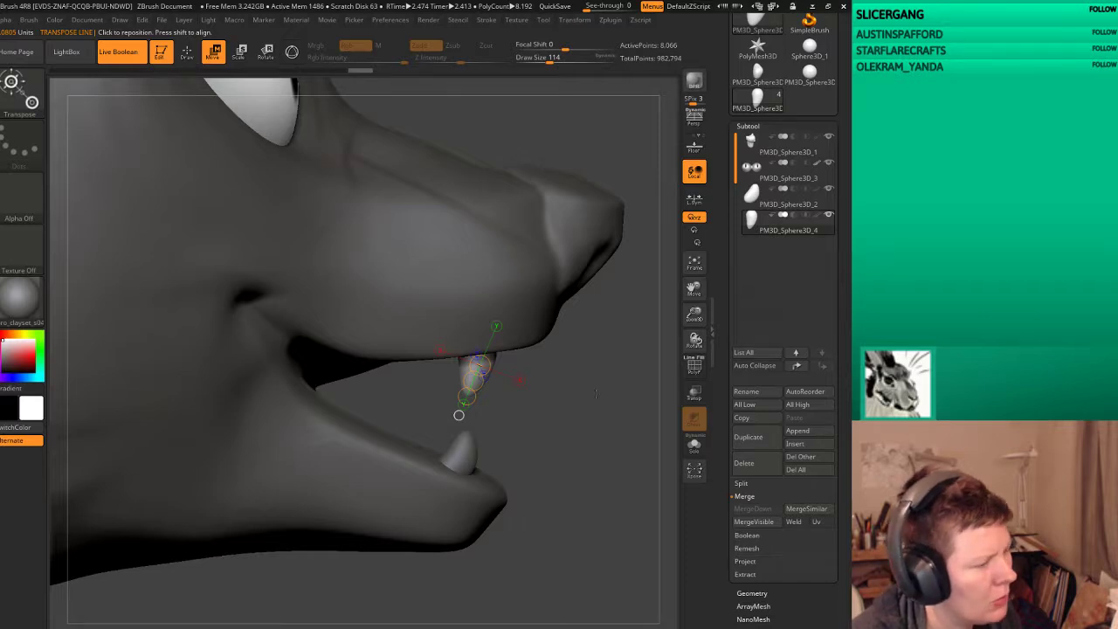
drag(597, 394, 409, 207)
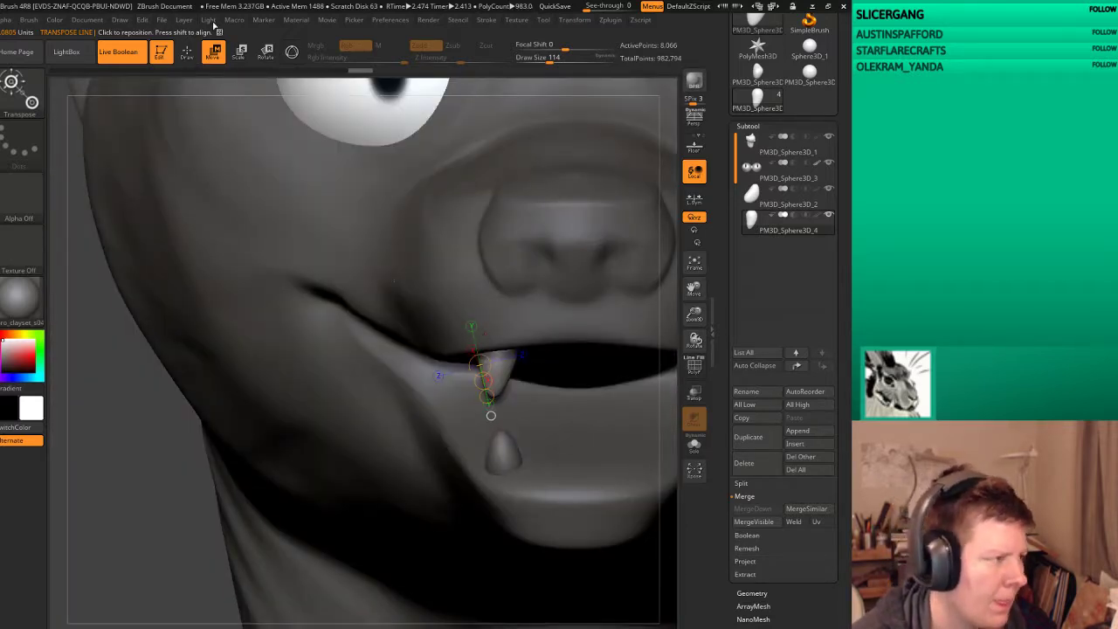
click(267, 53)
drag(487, 397, 500, 396)
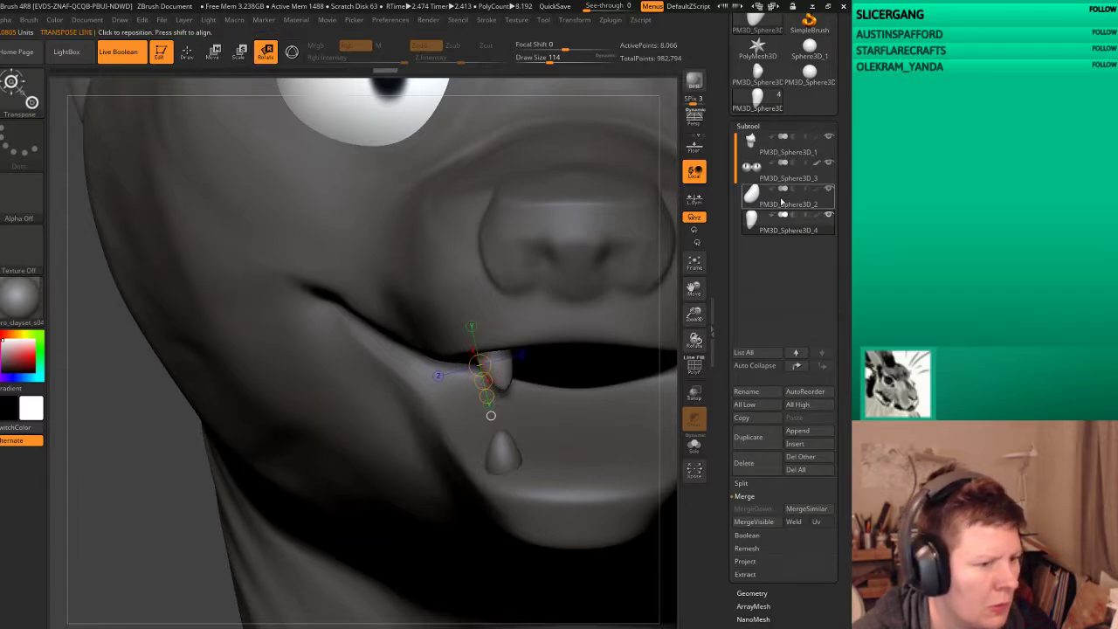
click(214, 52)
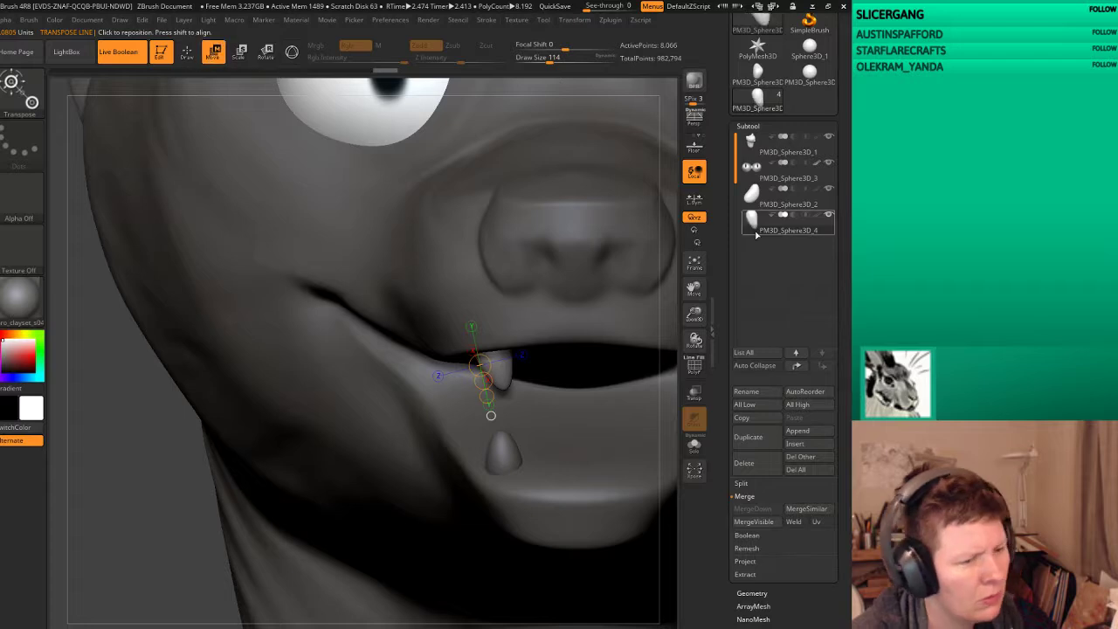
click(186, 51)
Step: Merge the lower fang piece with the upper fang into a single subtool
click(752, 194)
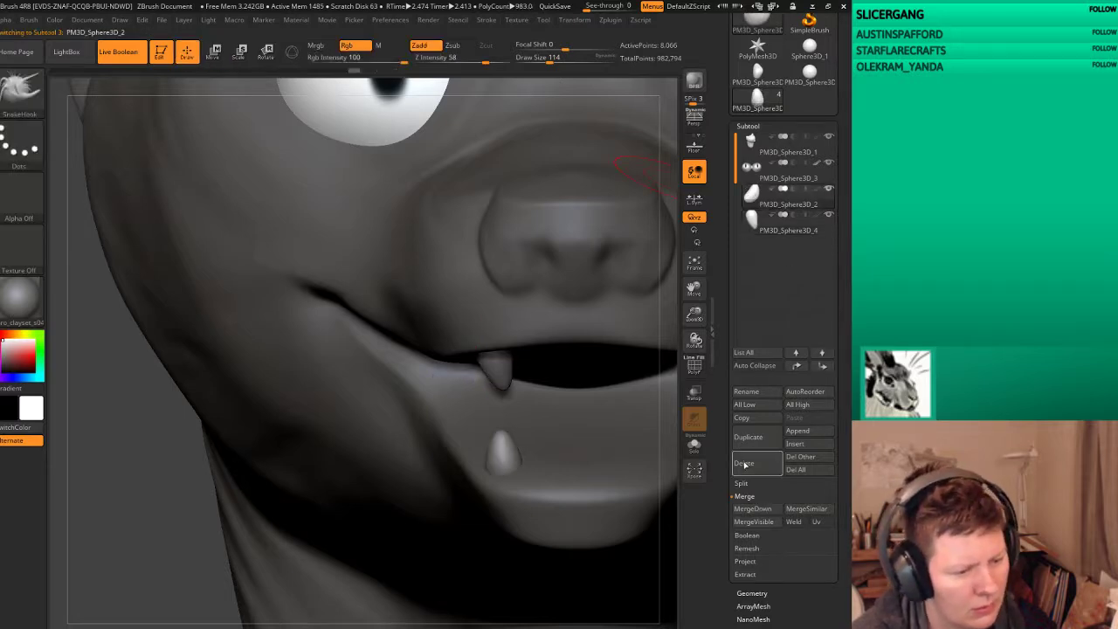
click(753, 508)
click(657, 532)
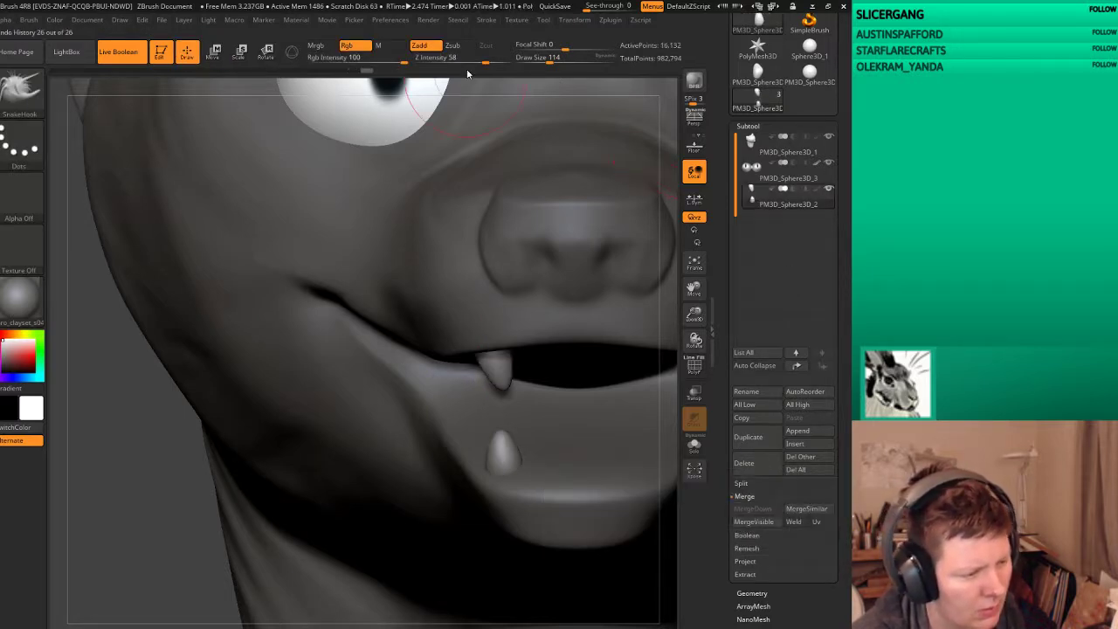
Step: Mirror the fangs onto the other side of the head with the subtool plugin
click(606, 21)
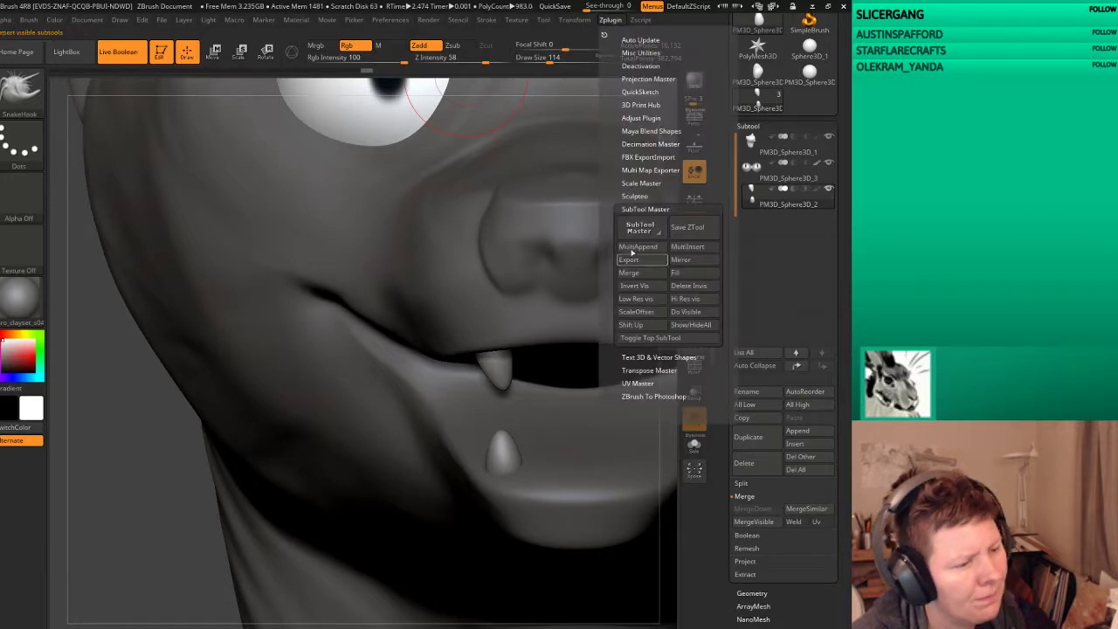
click(656, 230)
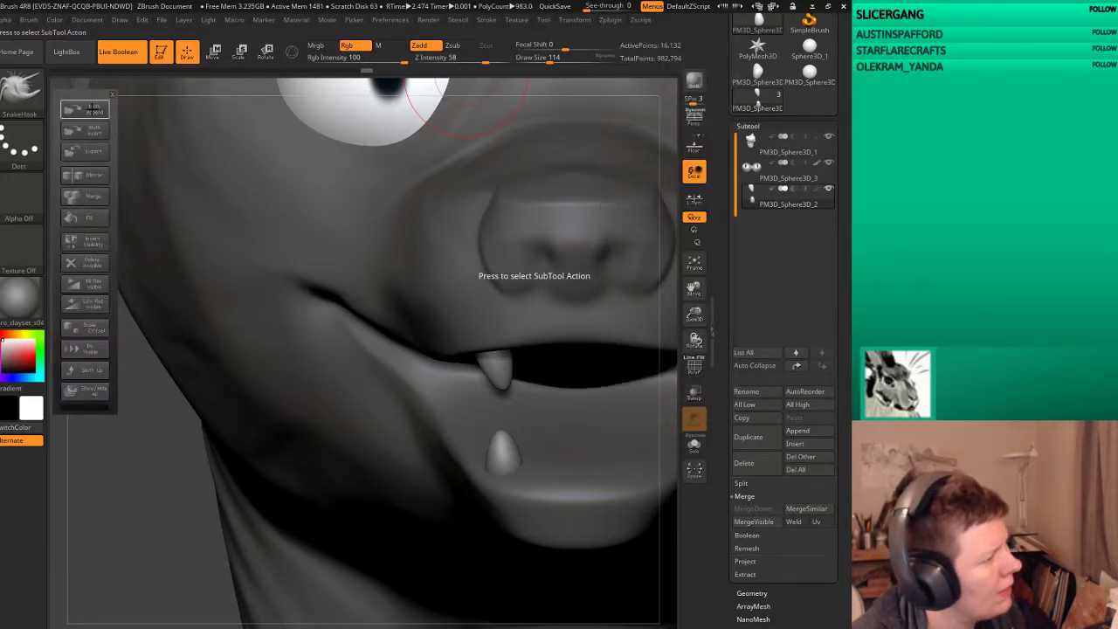
click(93, 176)
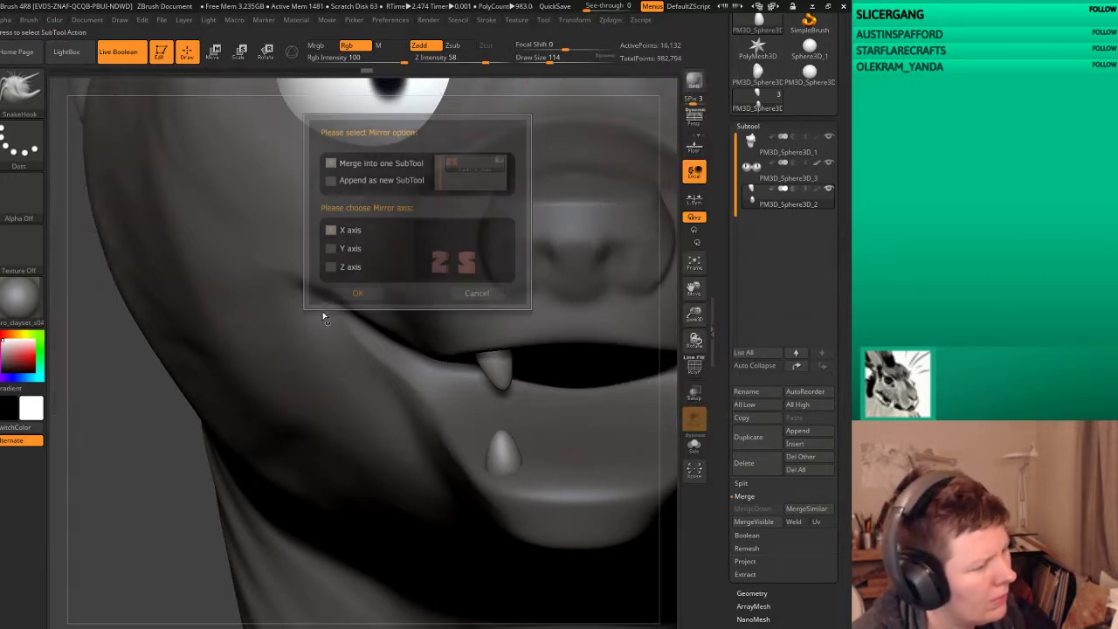
click(367, 295)
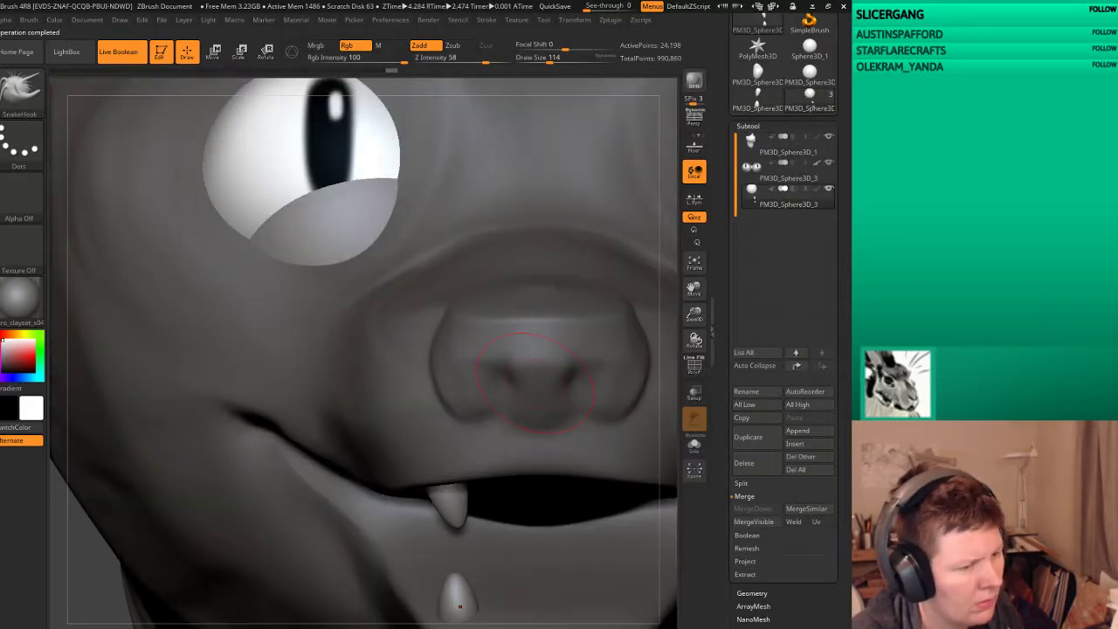
Step: Isolate the fangs by hiding the cat head and clipping geometry beside them
key(f)
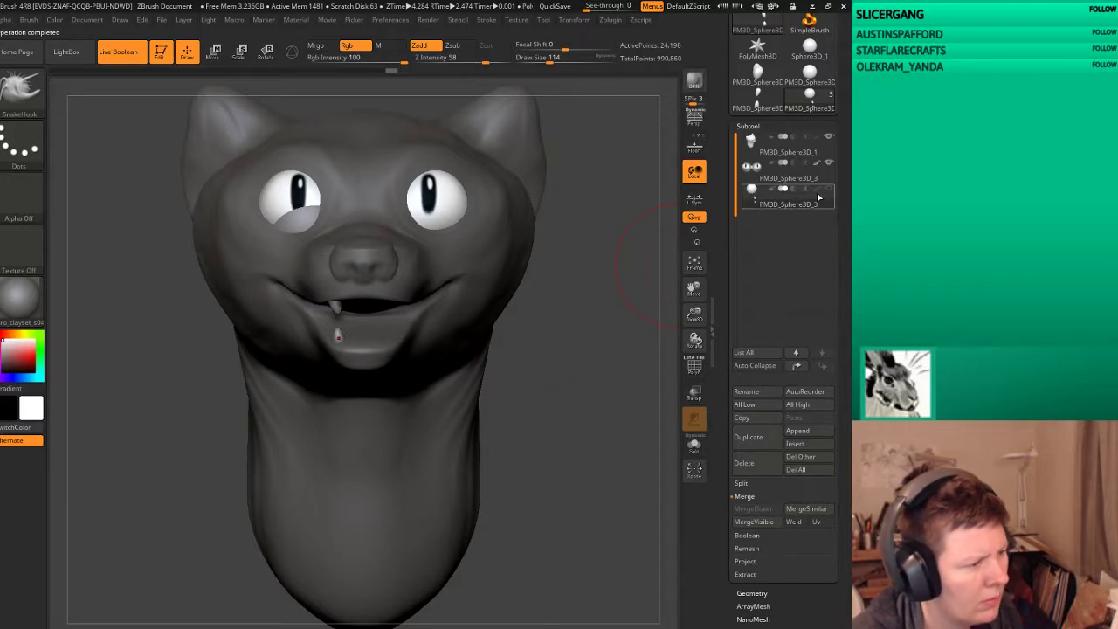
mouse_move(788, 175)
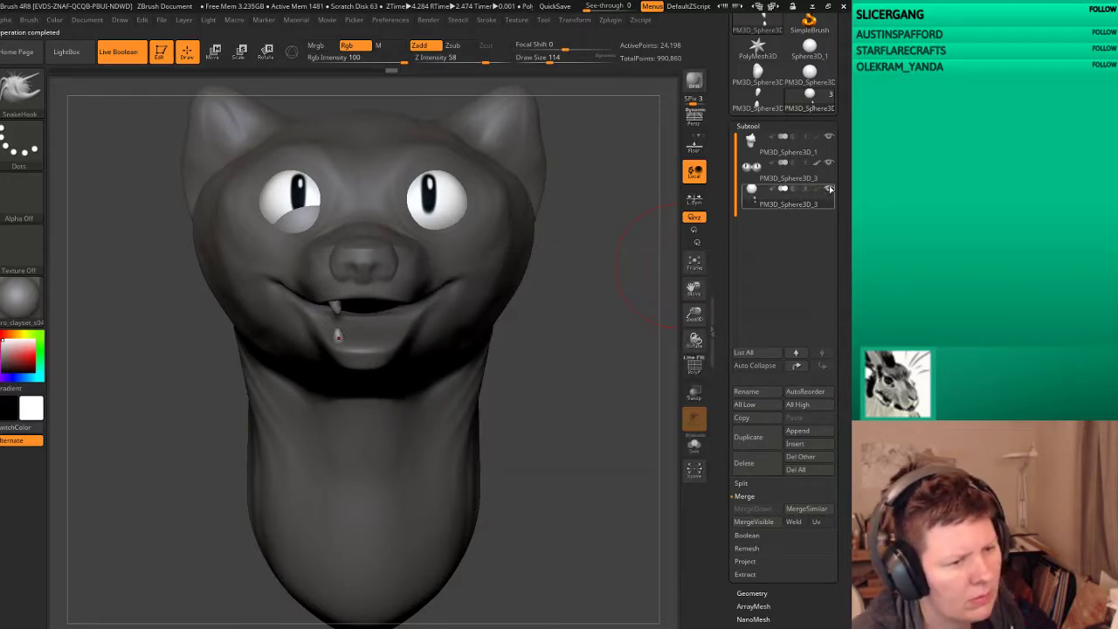
click(829, 137)
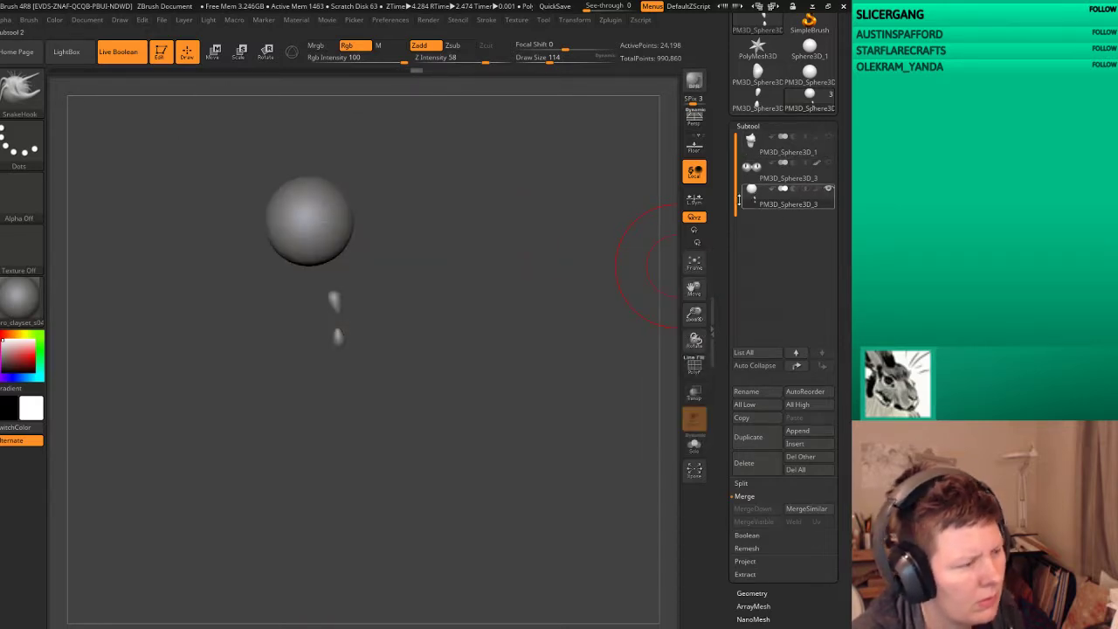
ctrl+shift+drag(539, 215, 576, 254)
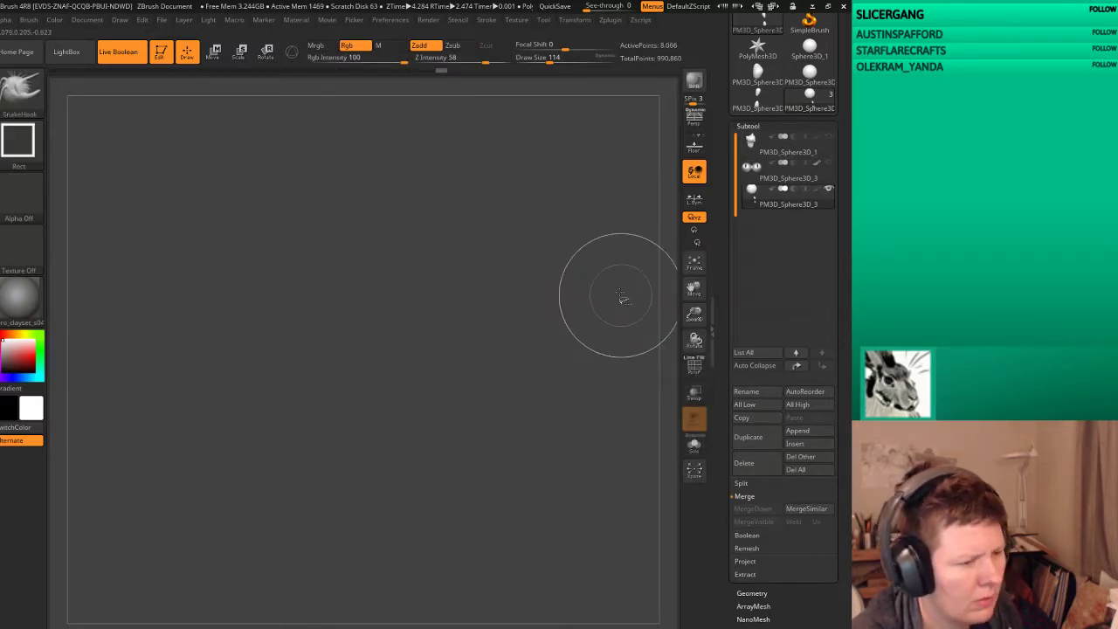
ctrl+shift+click(600, 315)
key(ctrl+shift)
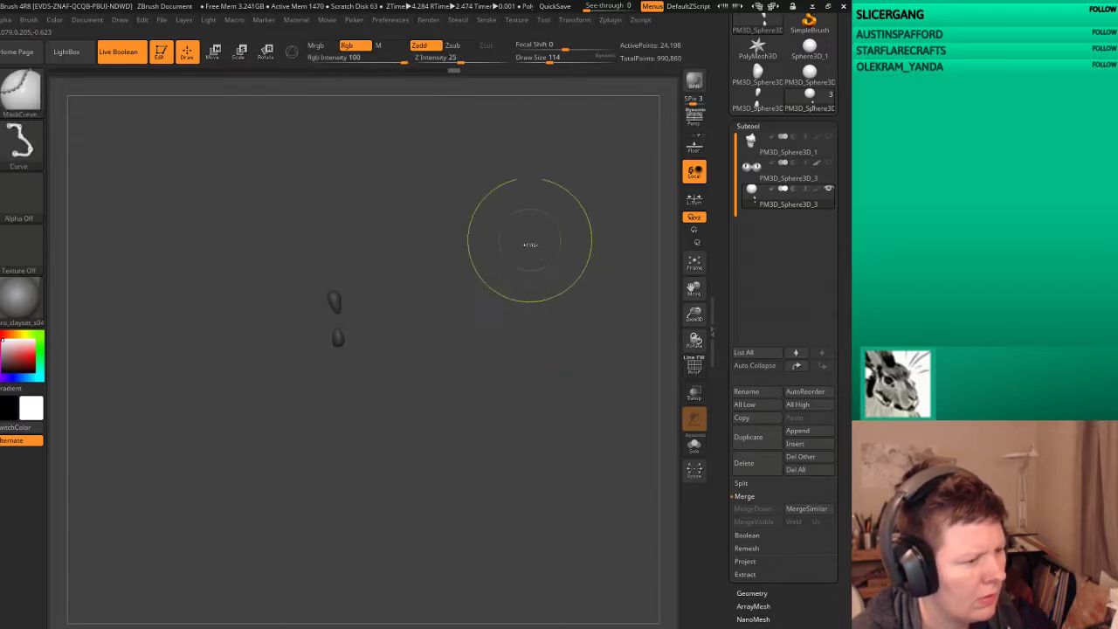
key(ctrl+shift)
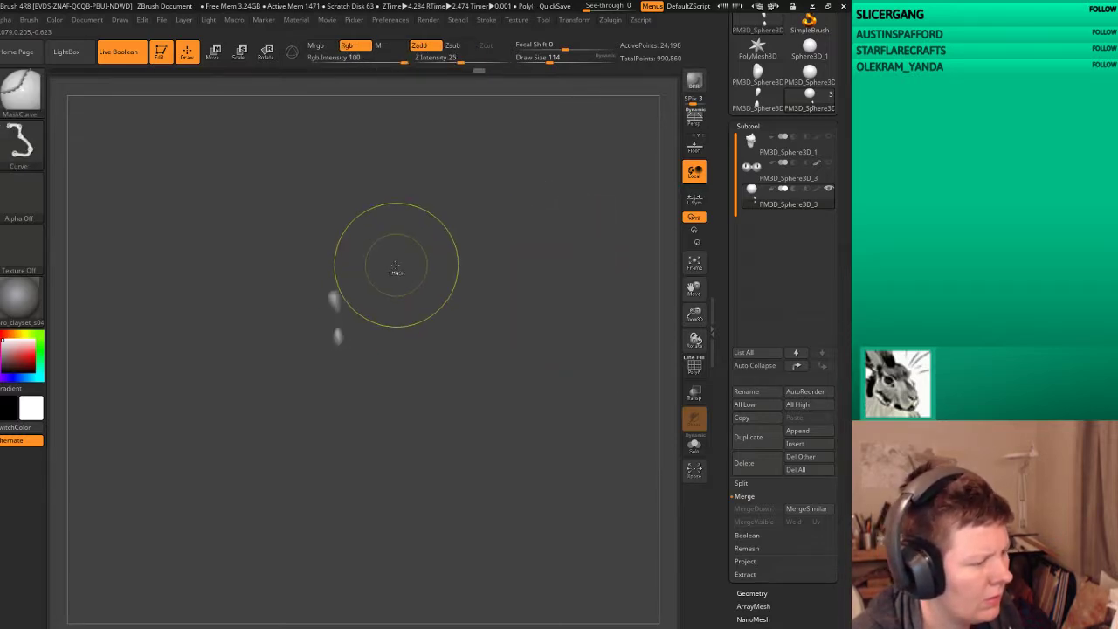
mouse_move(394, 266)
ctrl+mouse_down()
mouse_move(325, 294)
mouse_move(437, 264)
ctrl+mouse_up()
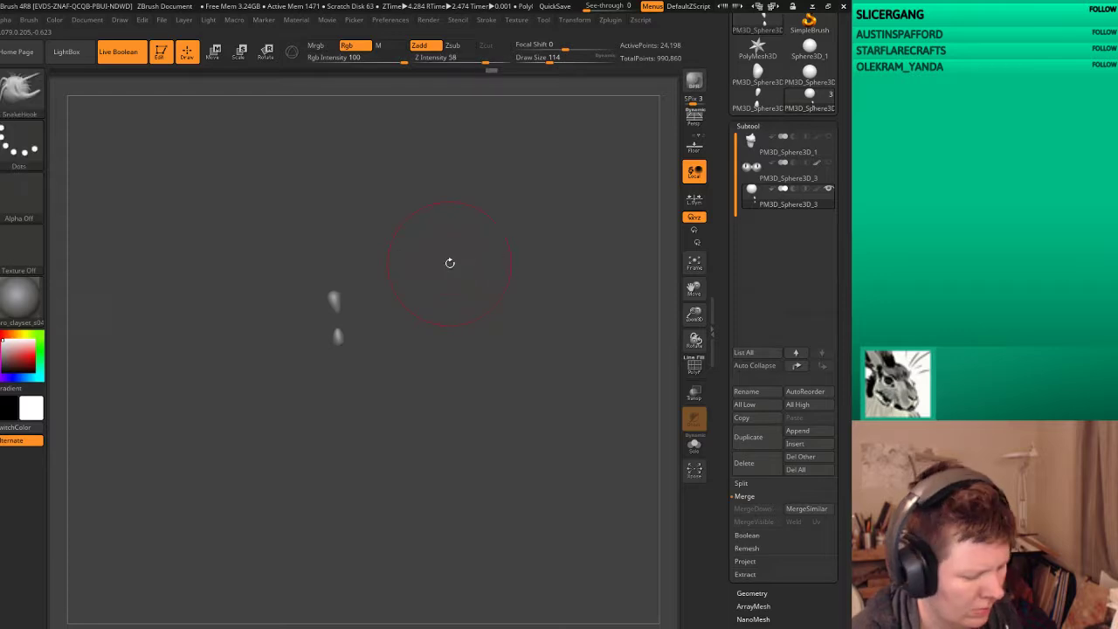
Step: Switch to the lasso masking brush and lasso-mask part of the fangs
key(b)
key(m)
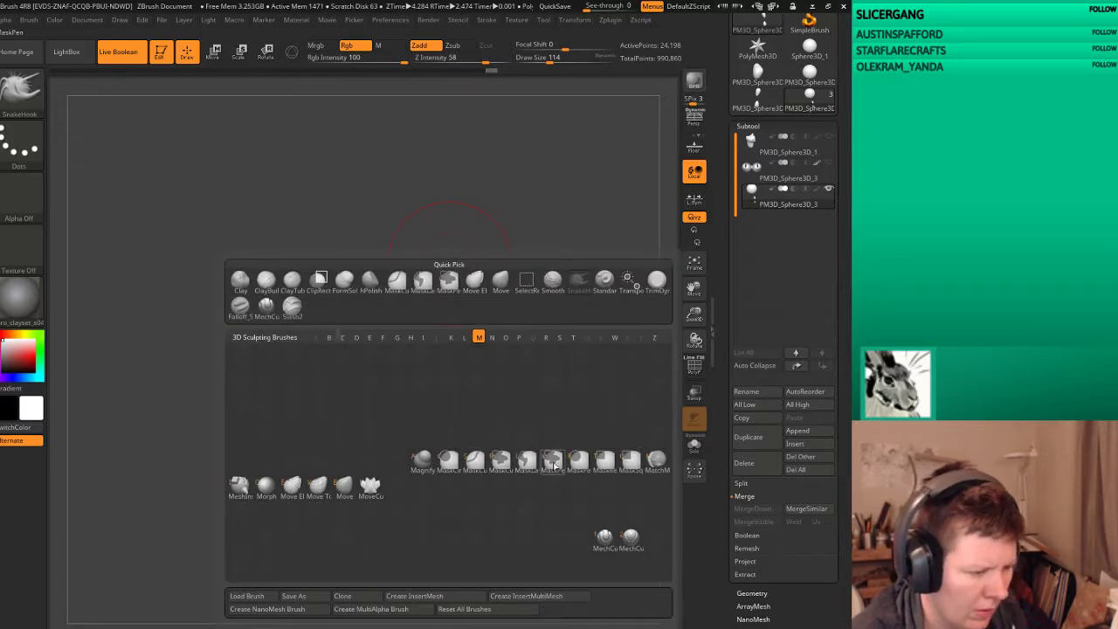
click(527, 461)
click(489, 485)
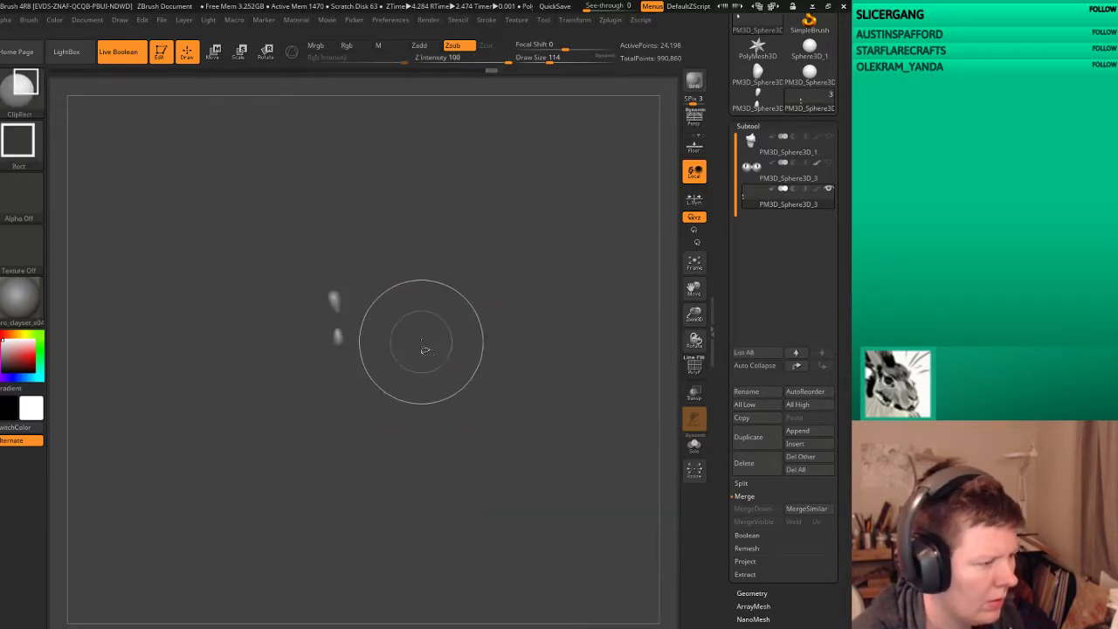
mouse_move(399, 347)
ctrl+mouse_down()
mouse_move(272, 421)
mouse_move(267, 411)
ctrl+mouse_up()
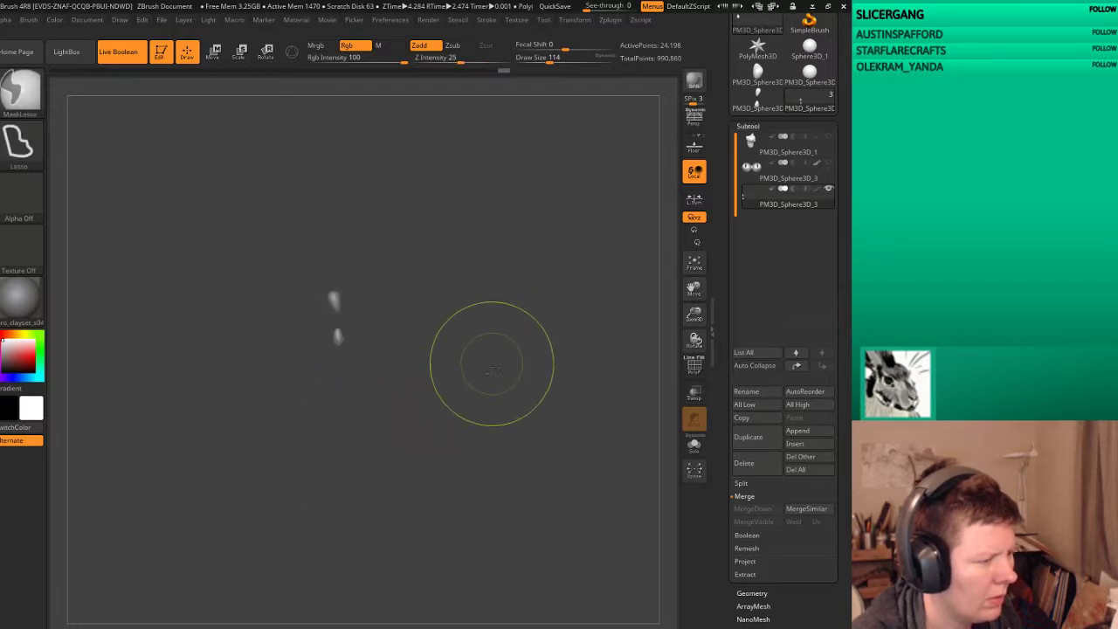
Step: Mirror the fangs again and merge the mirrored pieces into one subtool
click(611, 20)
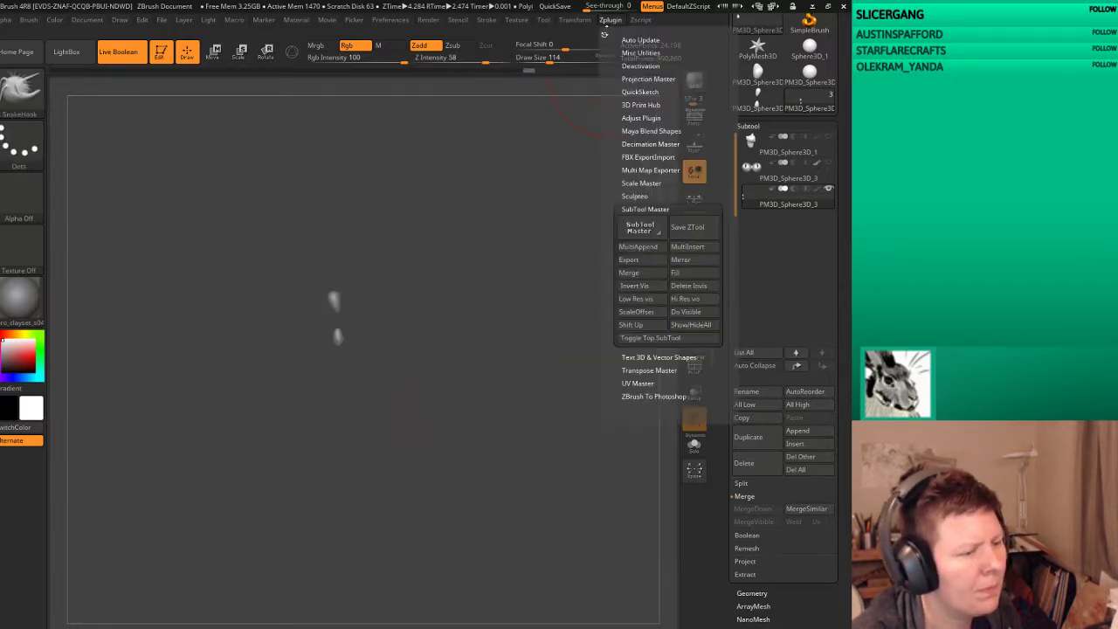
click(644, 246)
click(85, 174)
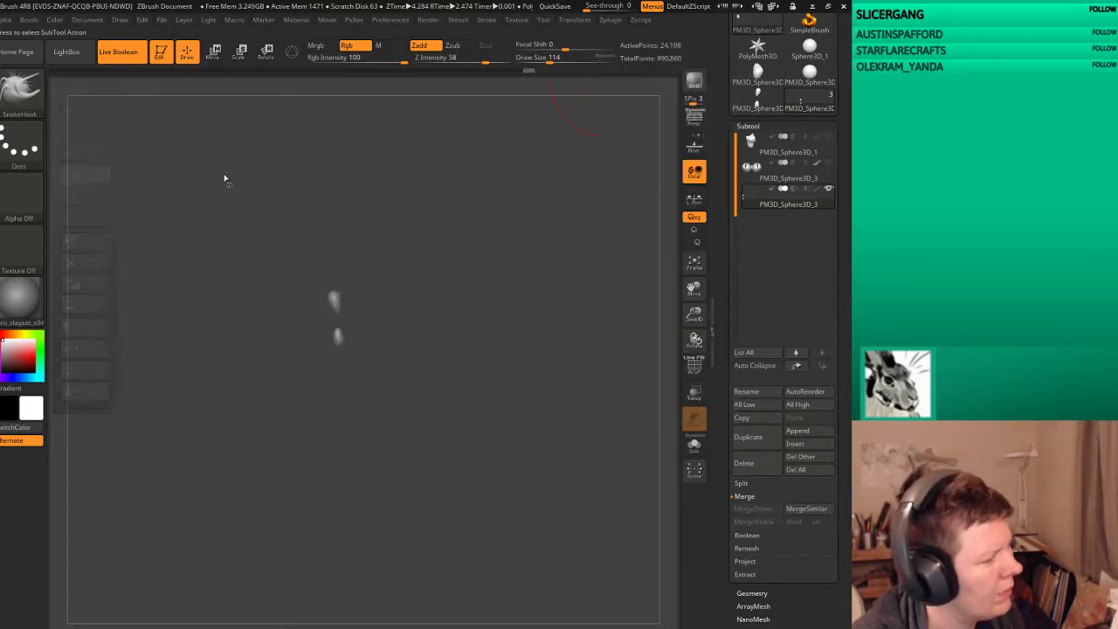
click(356, 293)
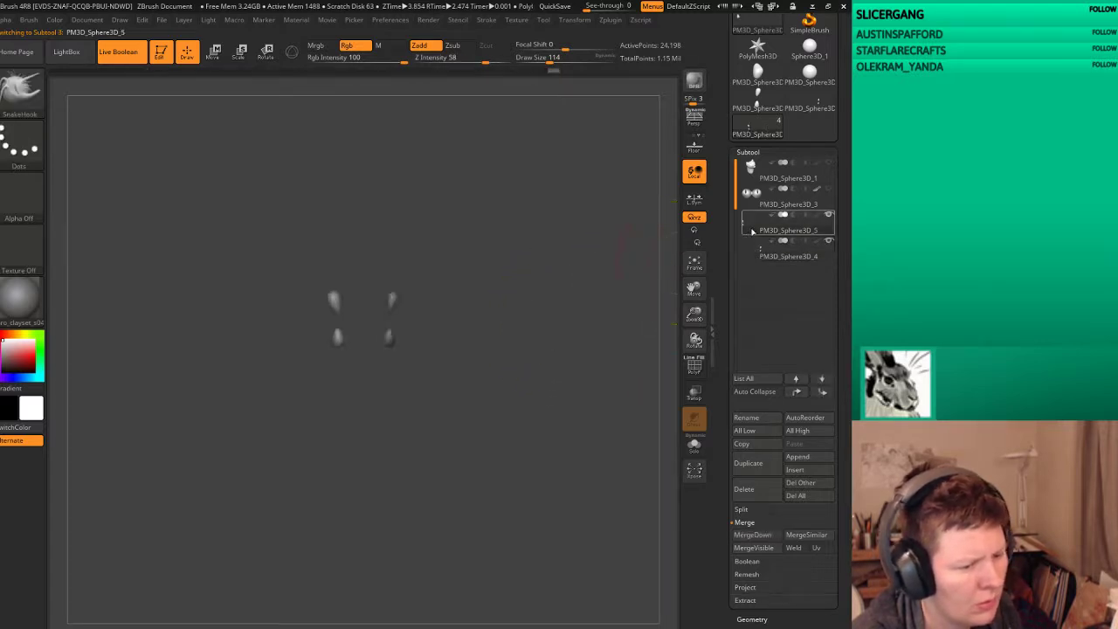
click(754, 535)
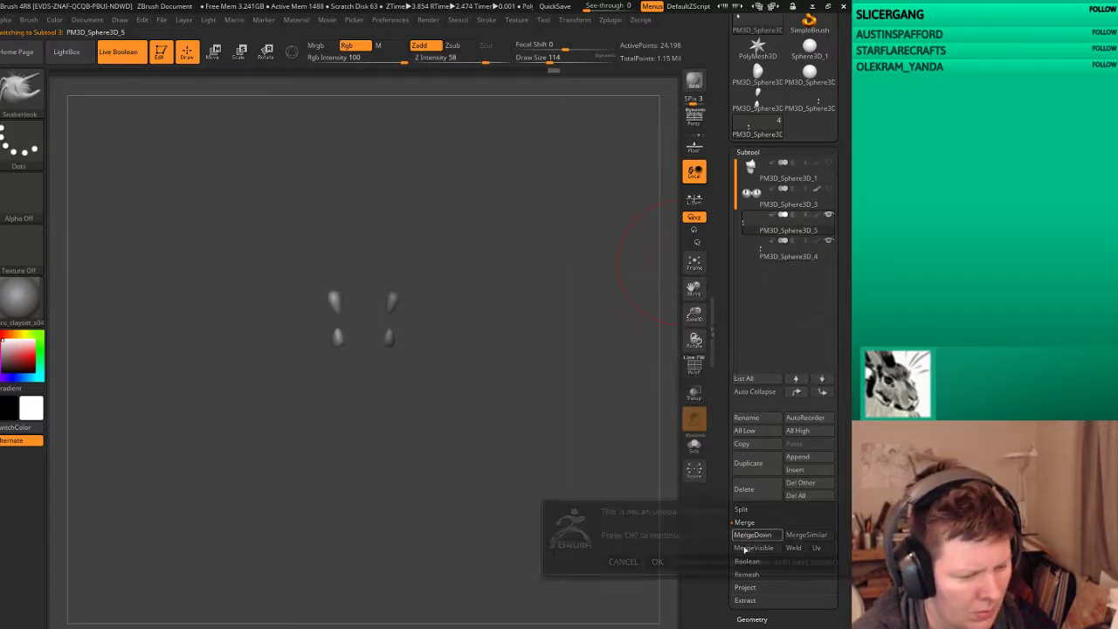
click(657, 562)
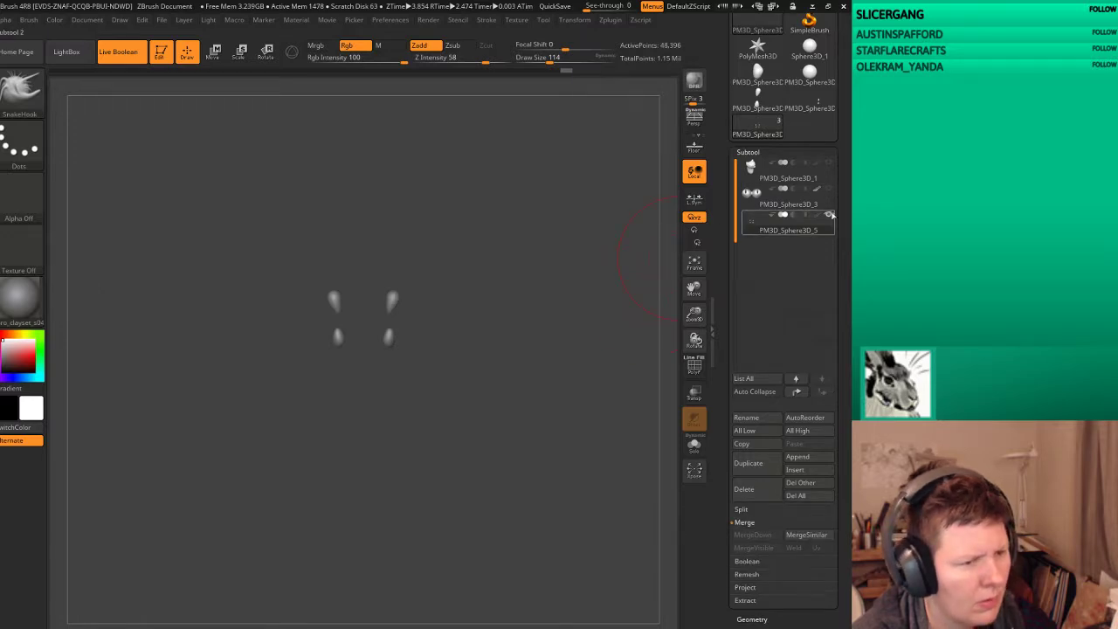
Step: Collapse the Tool section, expand the Subtool list and show the head again
click(828, 156)
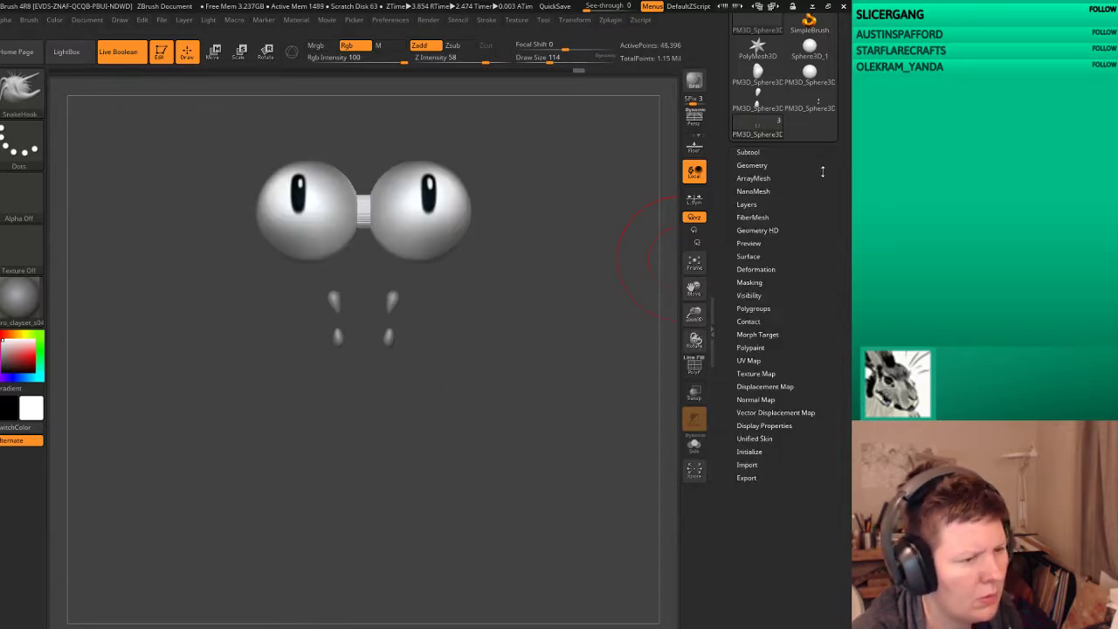
click(745, 154)
click(829, 164)
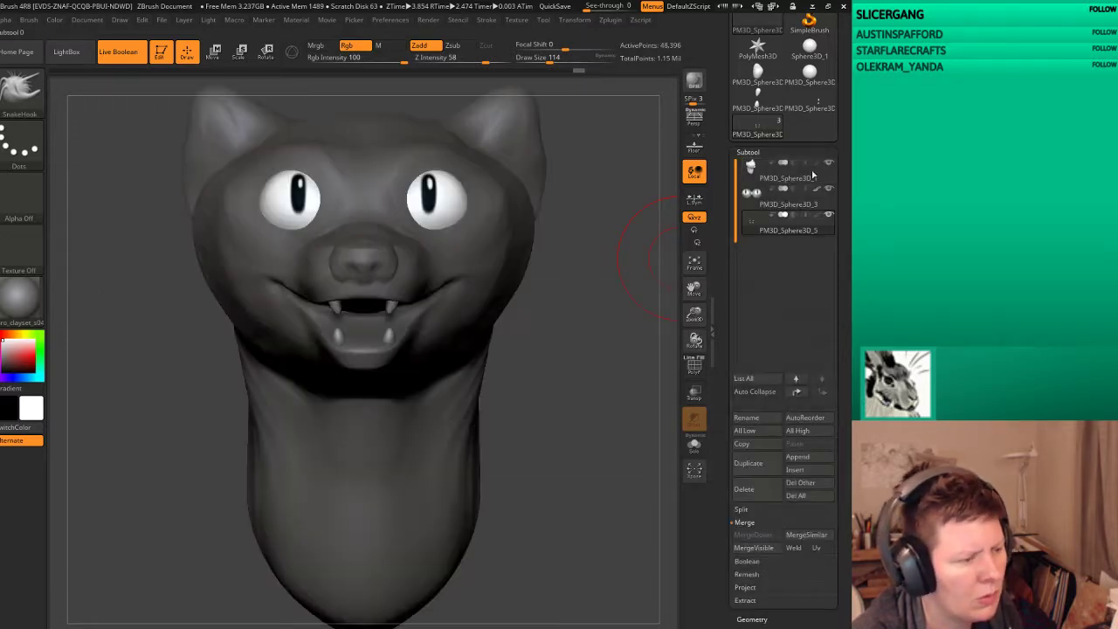
Step: Pick white as the paint colour and apply the MatCap Gray material
alt+drag(573, 458, 551, 384)
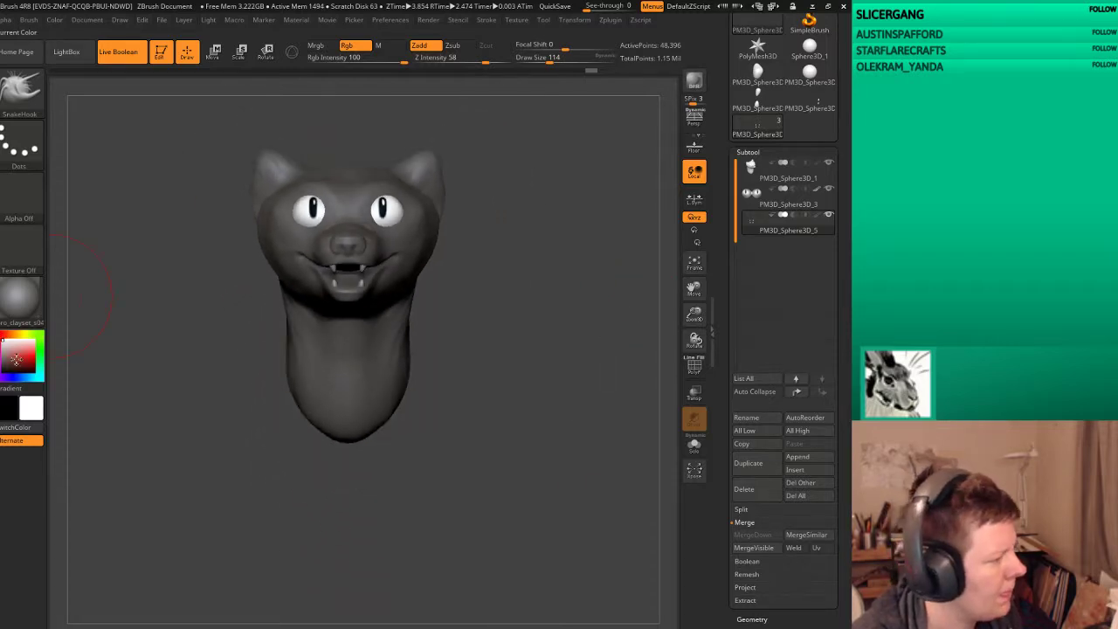
drag(101, 332, 297, 215)
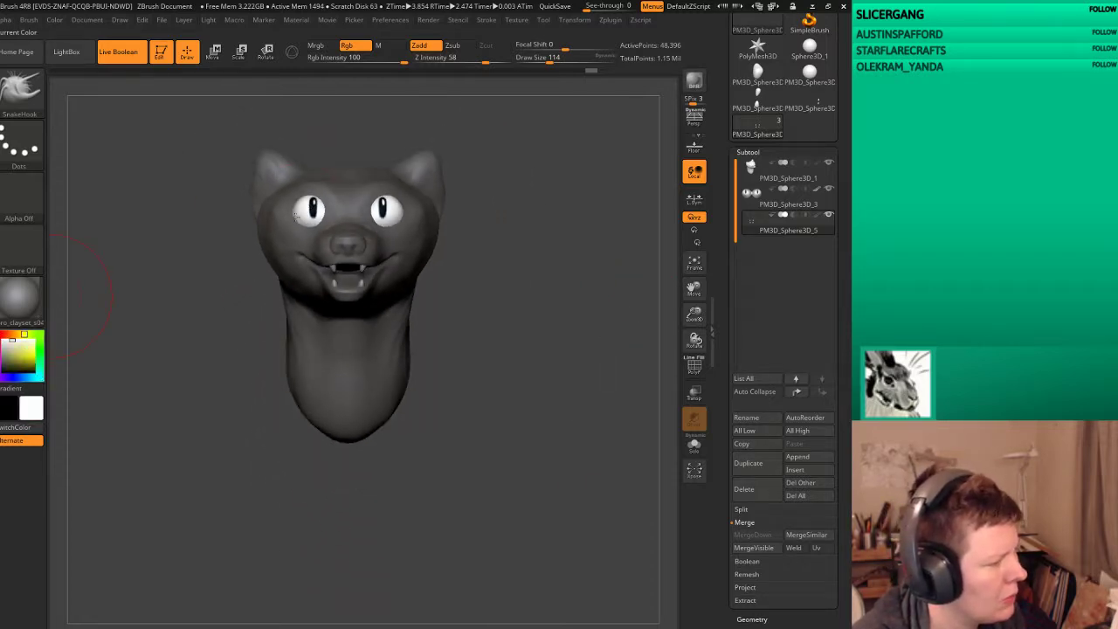
drag(24, 306, 295, 207)
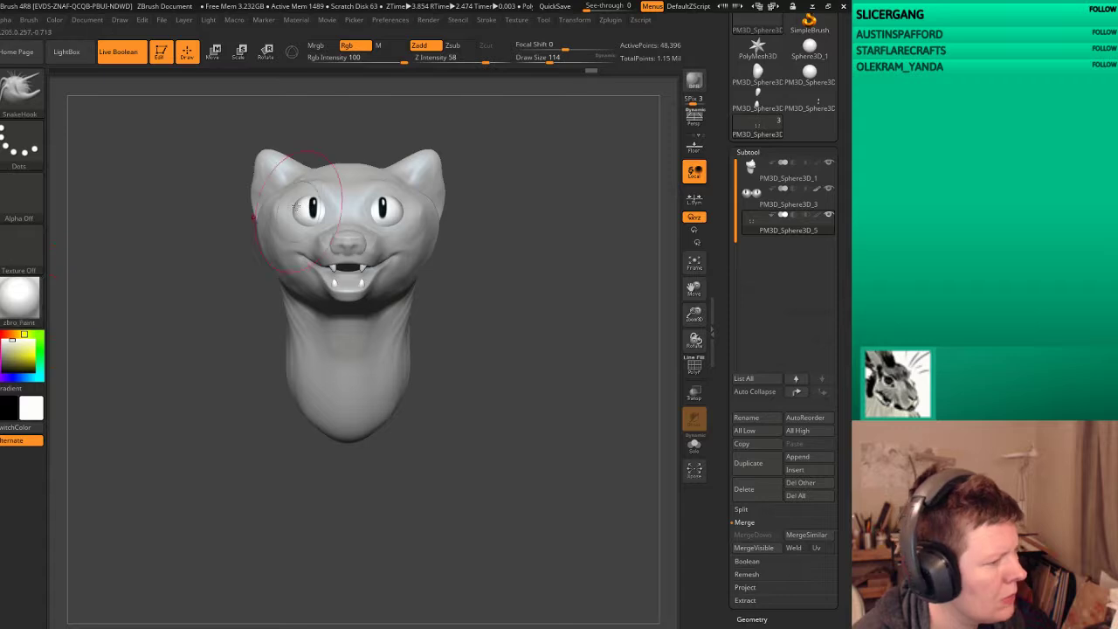
click(55, 19)
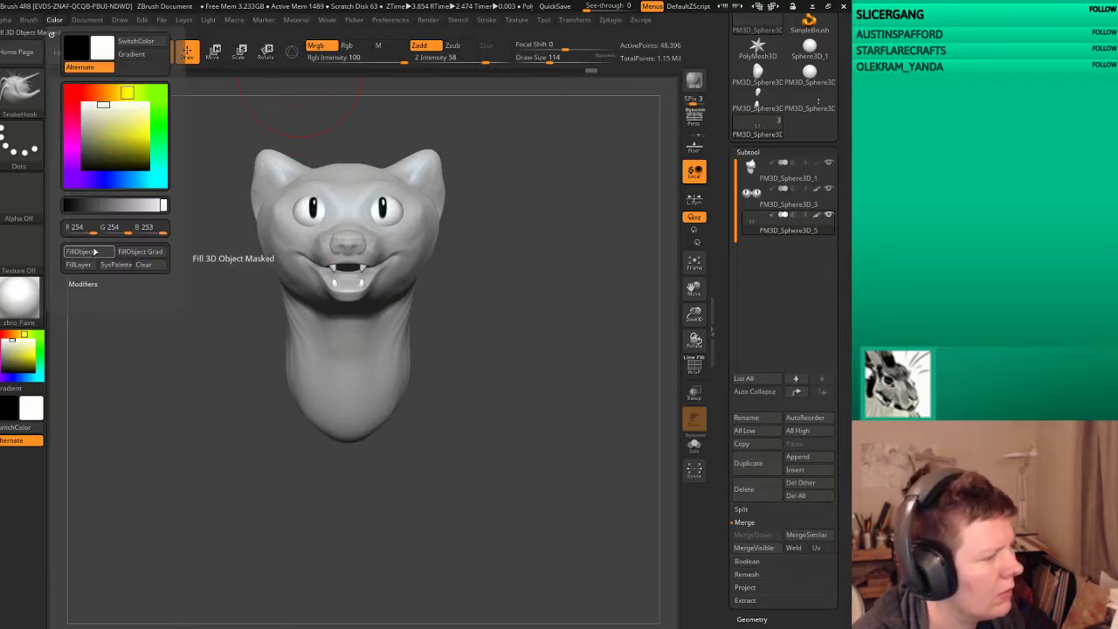
click(33, 288)
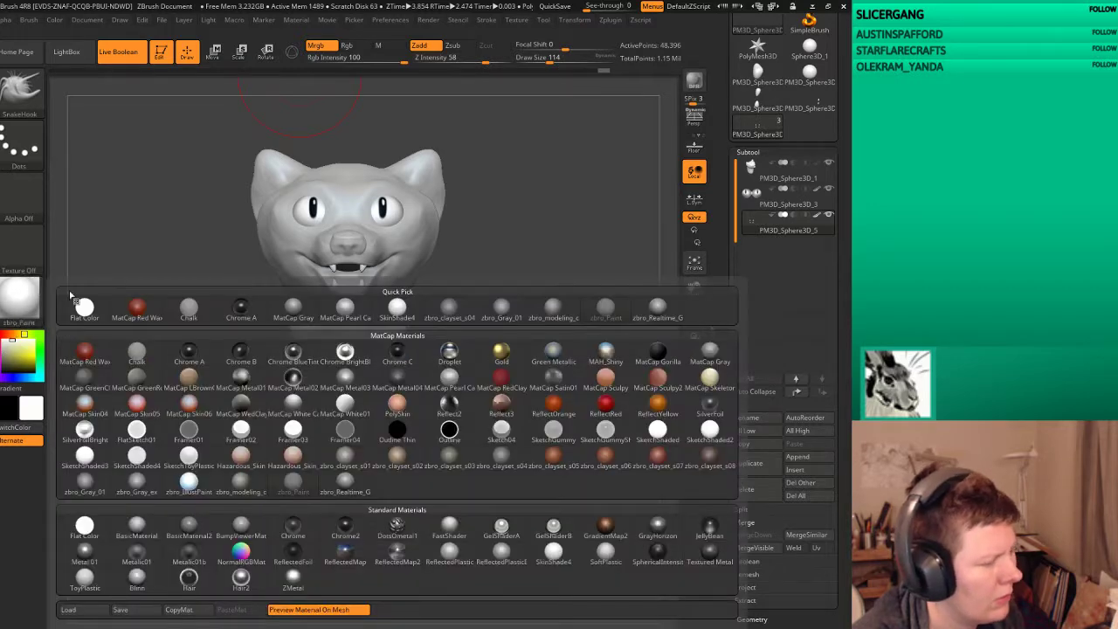
click(19, 299)
click(709, 354)
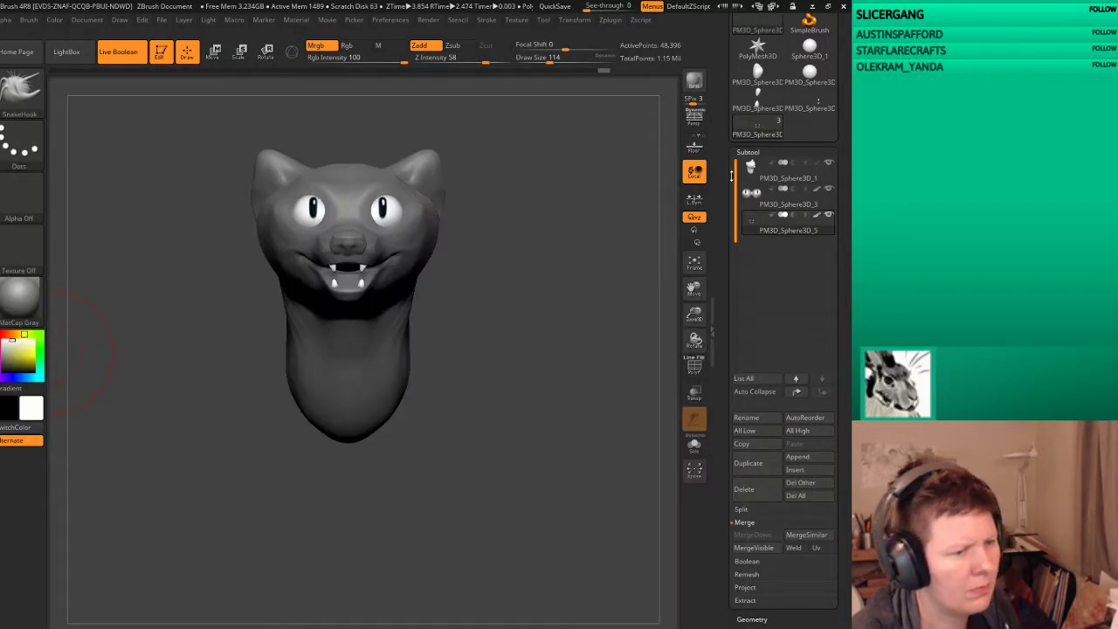
Step: Select the cheek-plate subtool and try clipping the plates away with ClipRect, then undo
alt+click(384, 367)
drag(474, 406, 541, 375)
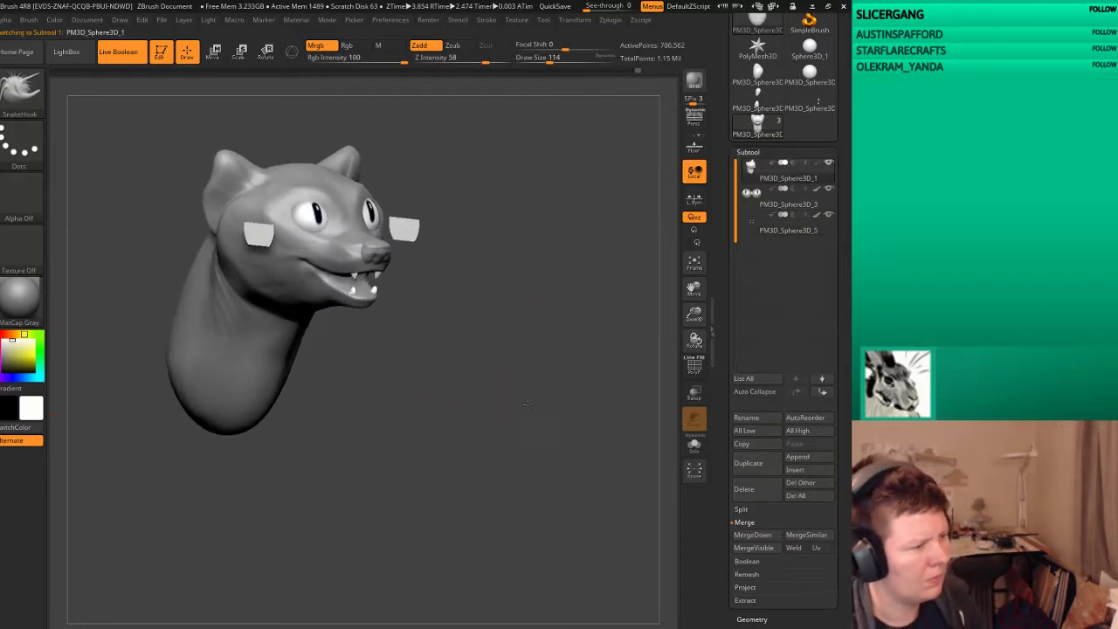
click(749, 228)
shift+drag(624, 285, 547, 359)
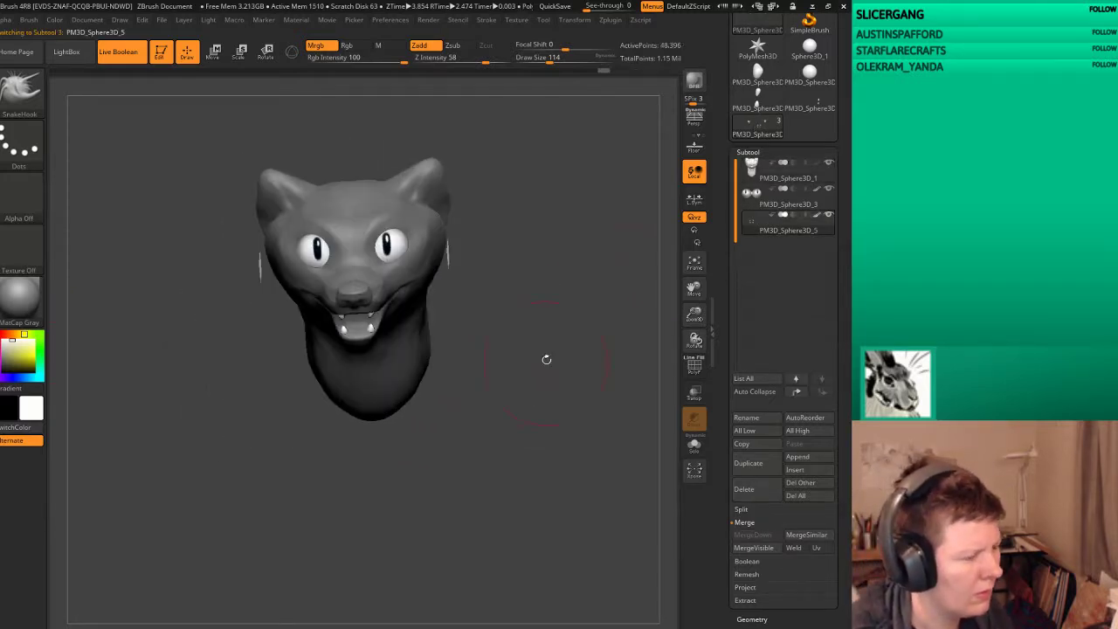
key(ctrl+shift)
ctrl+shift+drag(546, 194, 435, 286)
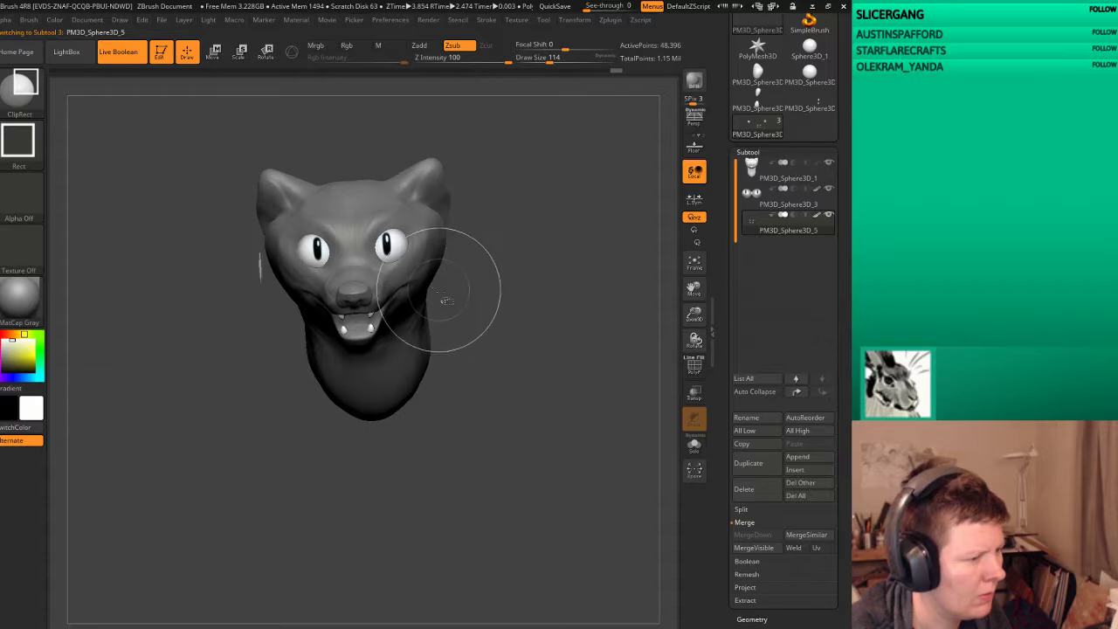
ctrl+shift+drag(237, 224, 283, 324)
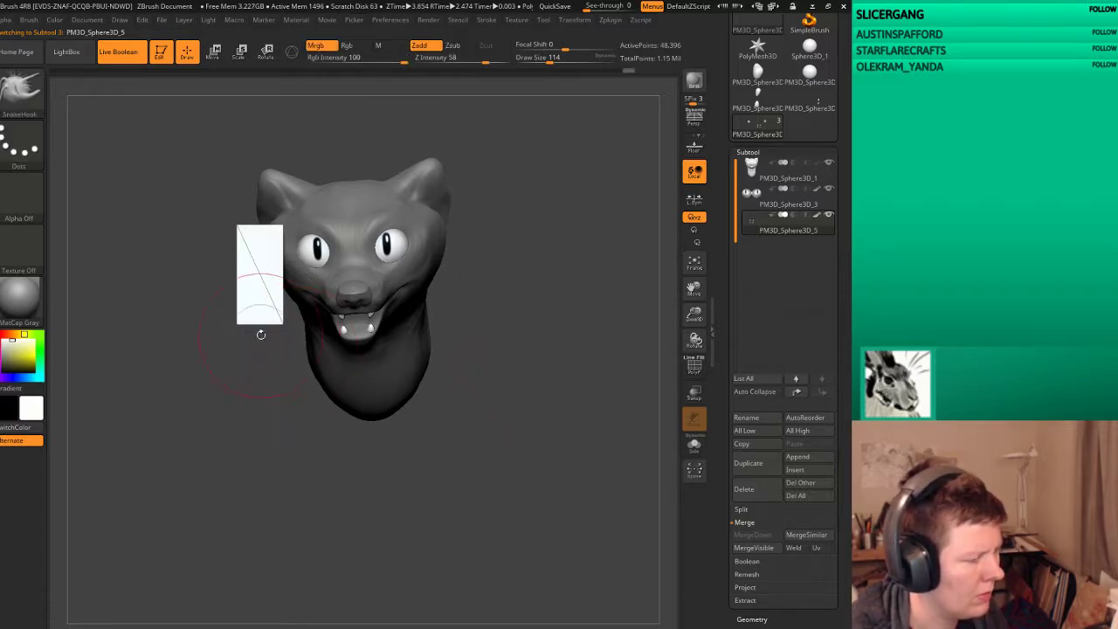
drag(232, 364, 415, 304)
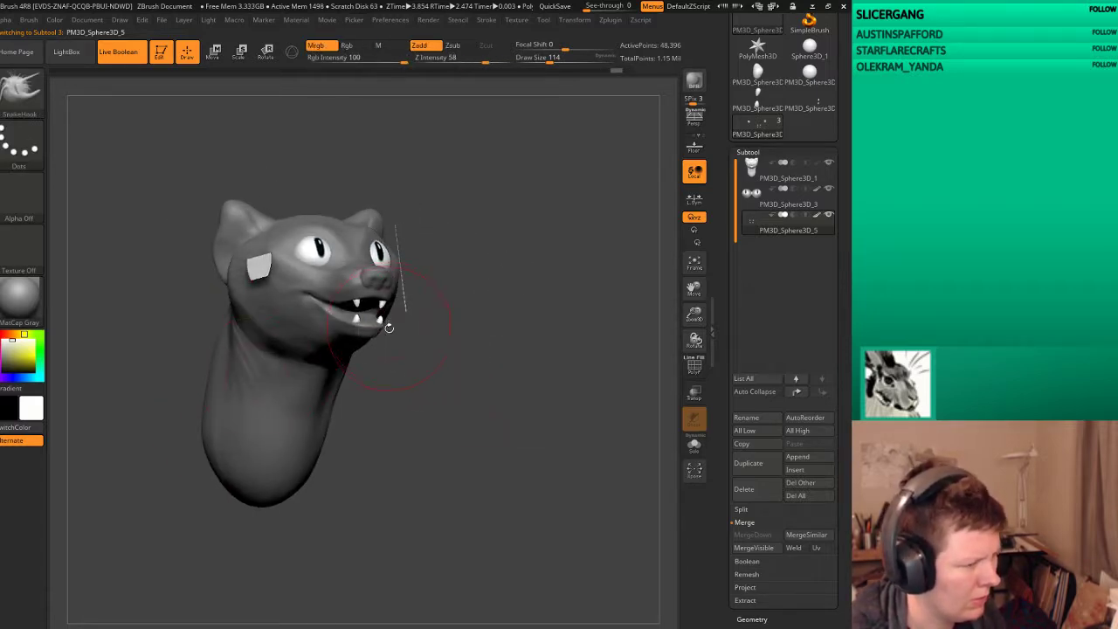
key(ctrl+z)
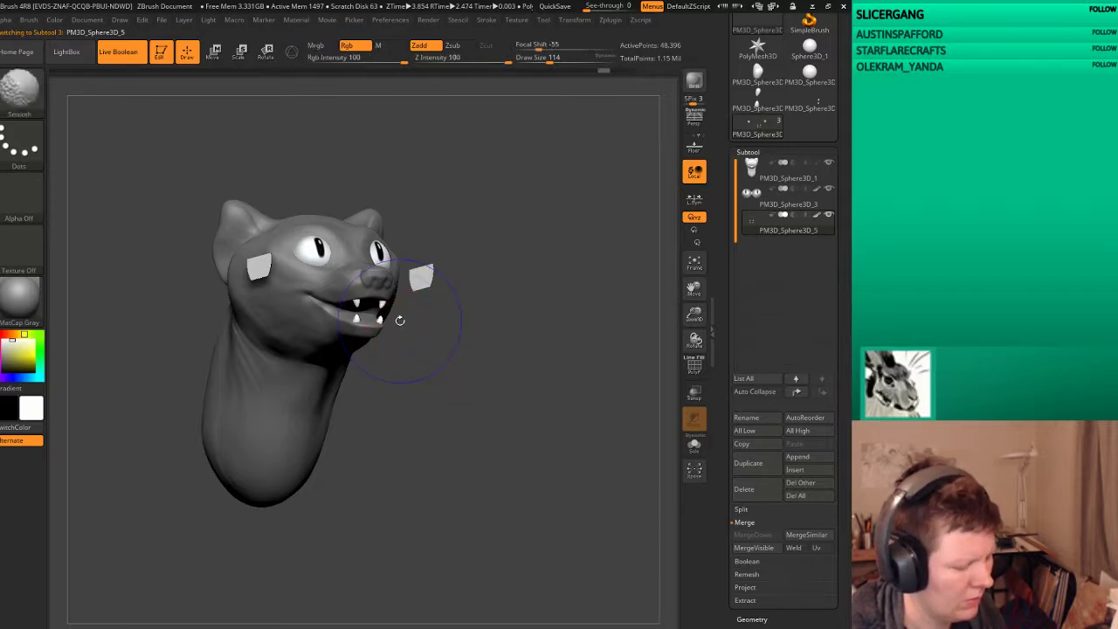
Step: Show polygroups and hide the blue cheek plates with a Ctrl+Shift click
key(shift+f)
drag(473, 354, 489, 357)
ctrl+shift+drag(424, 278, 393, 332)
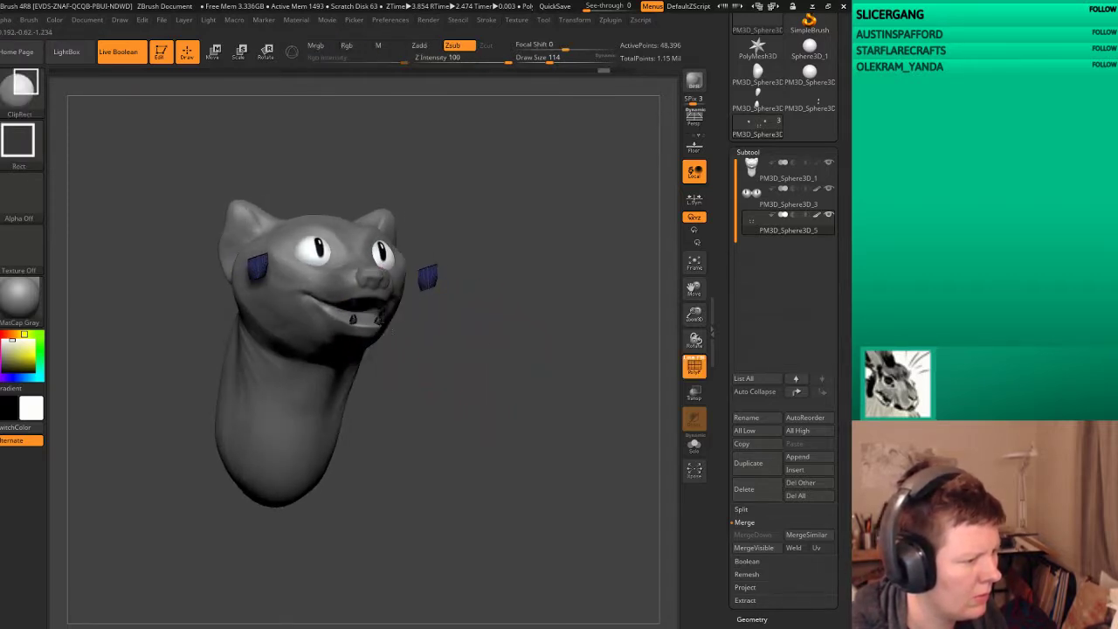
key(ctrl+z)
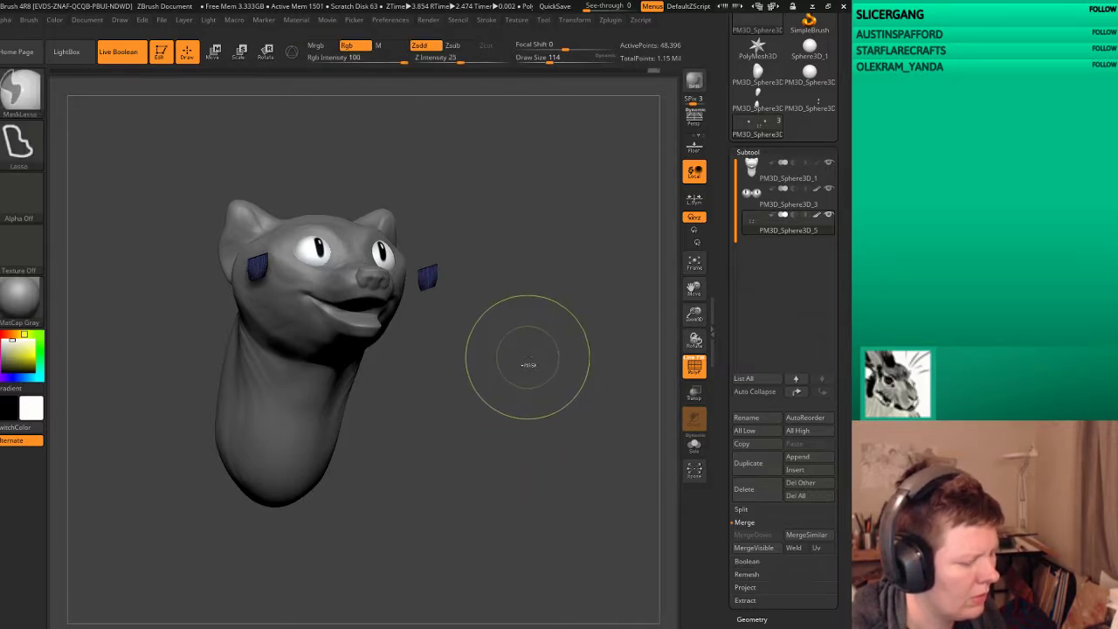
key(ctrl+shift+z)
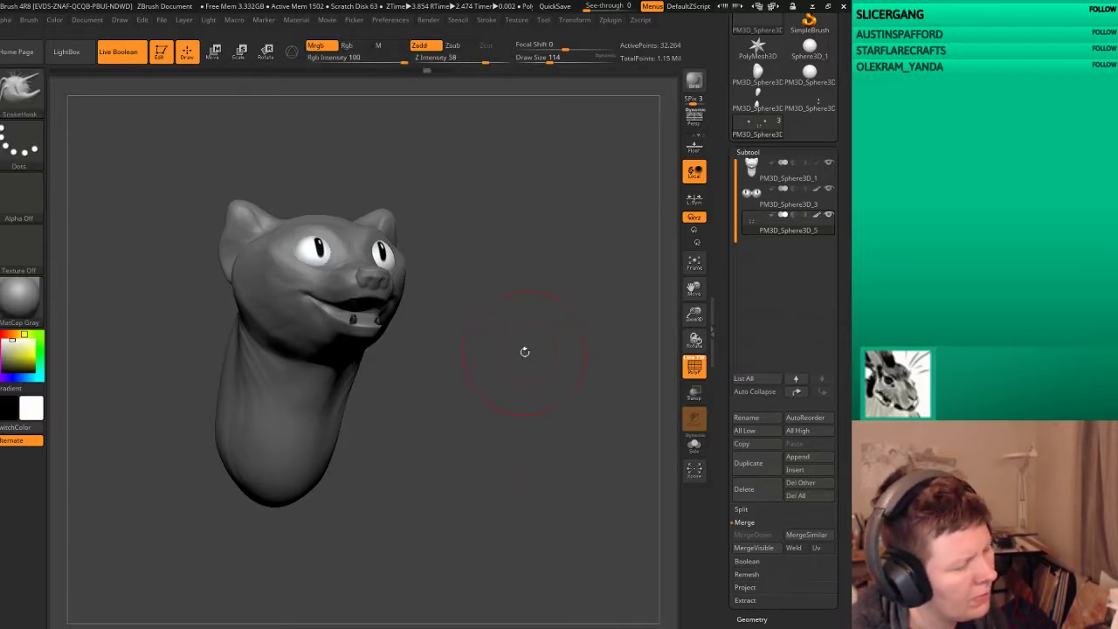
key(ctrl+z)
drag(565, 367, 516, 328)
key(ctrl+shift)
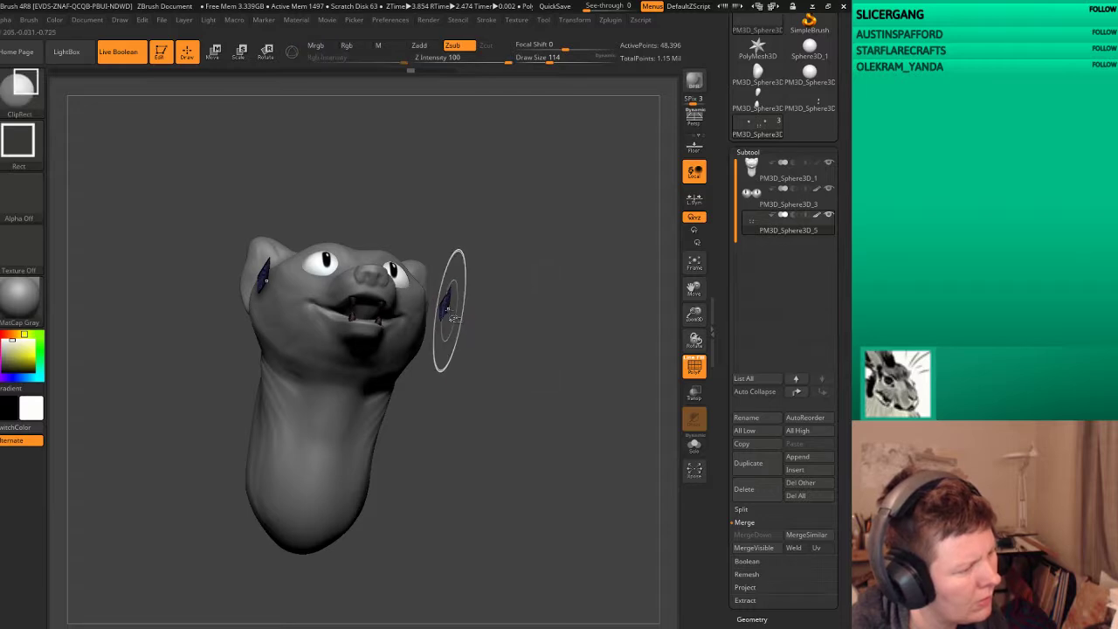
ctrl+shift+click(378, 323)
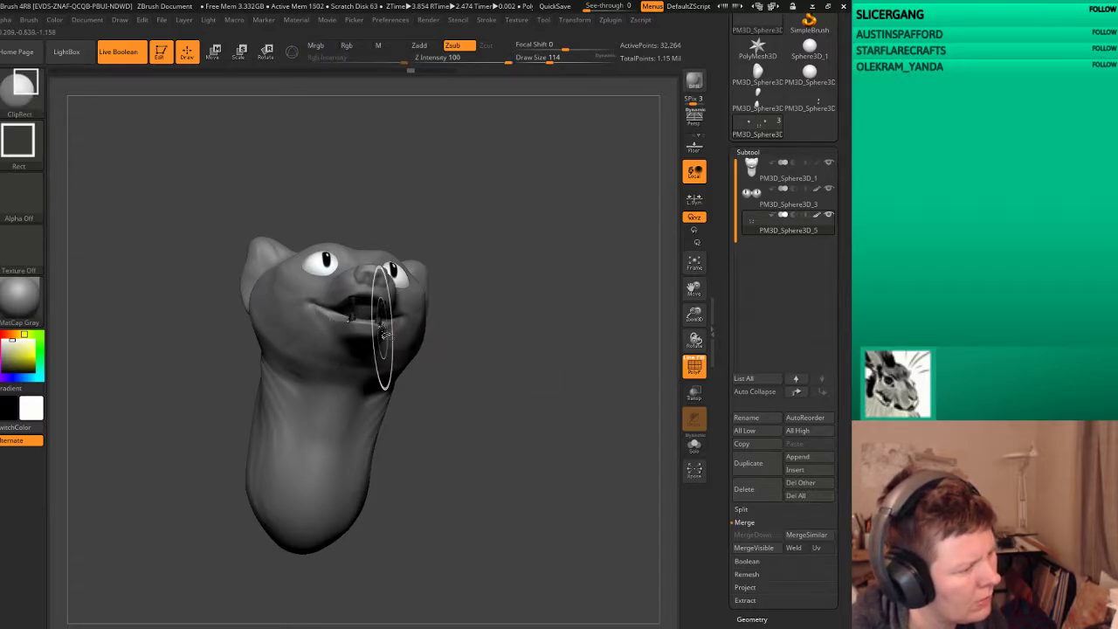
mouse_move(524, 420)
mouse_down()
mouse_move(546, 375)
mouse_move(625, 518)
mouse_up()
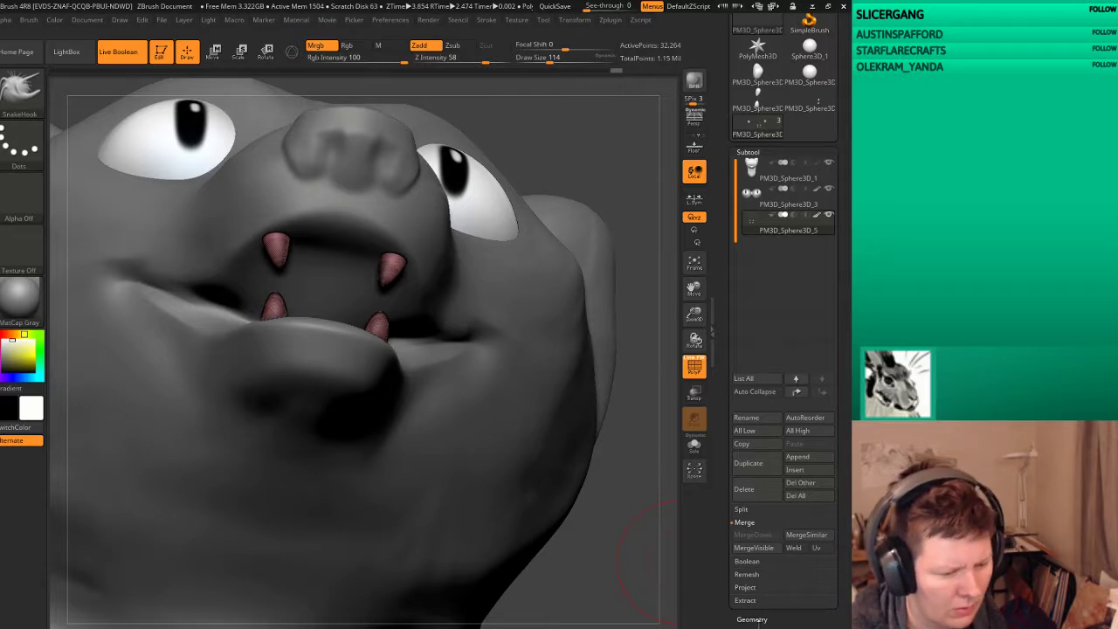
scroll(768, 585, down, 5)
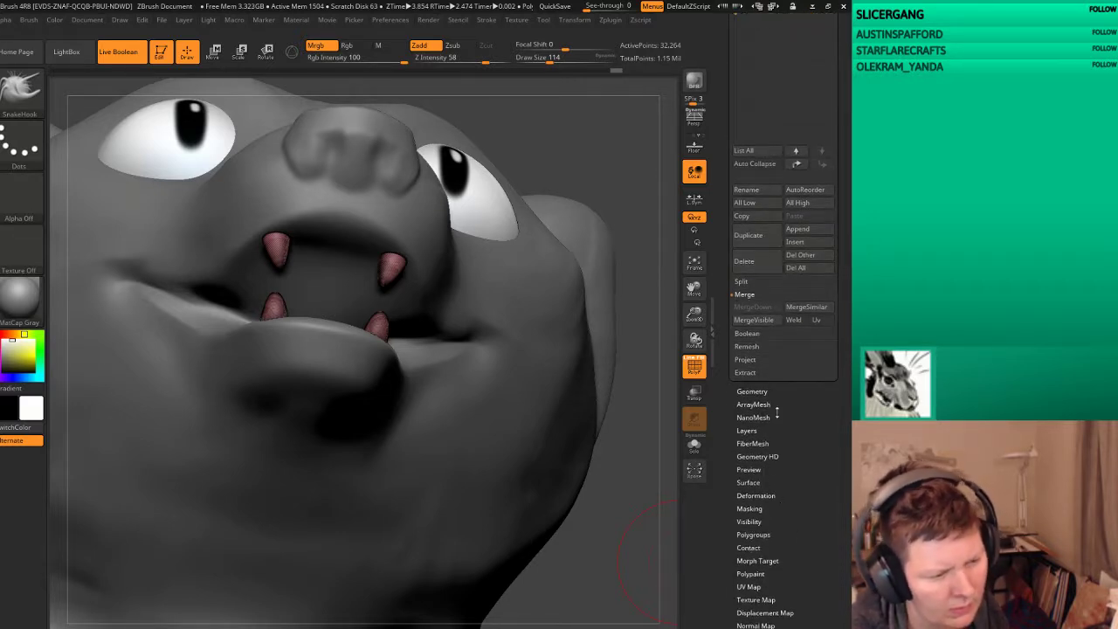
scroll(780, 472, up, 6)
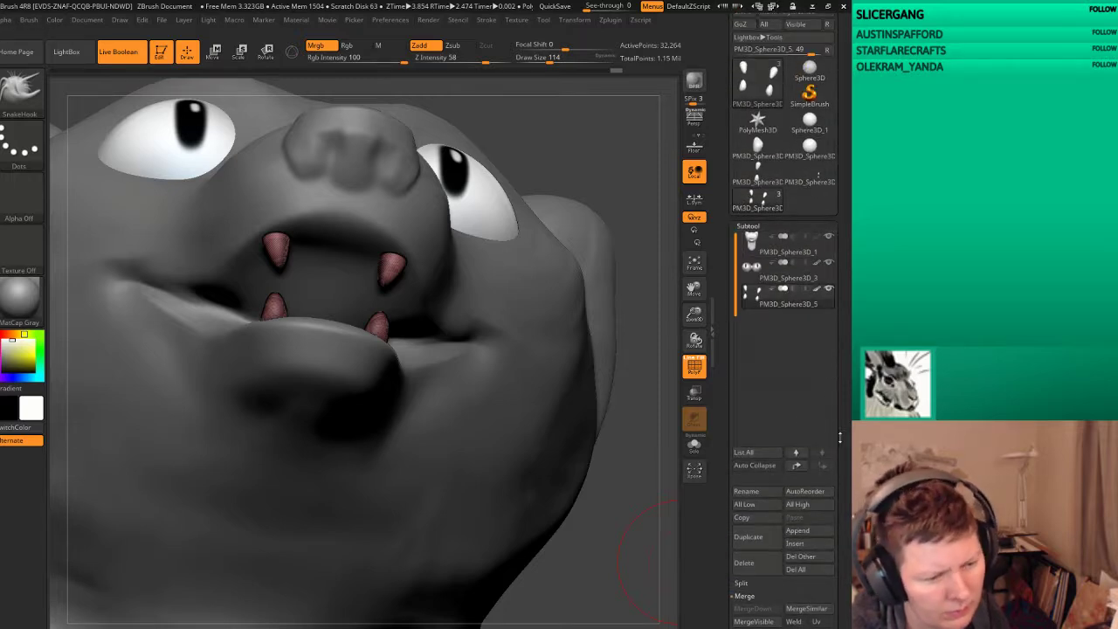
scroll(831, 380, down, 3)
click(753, 474)
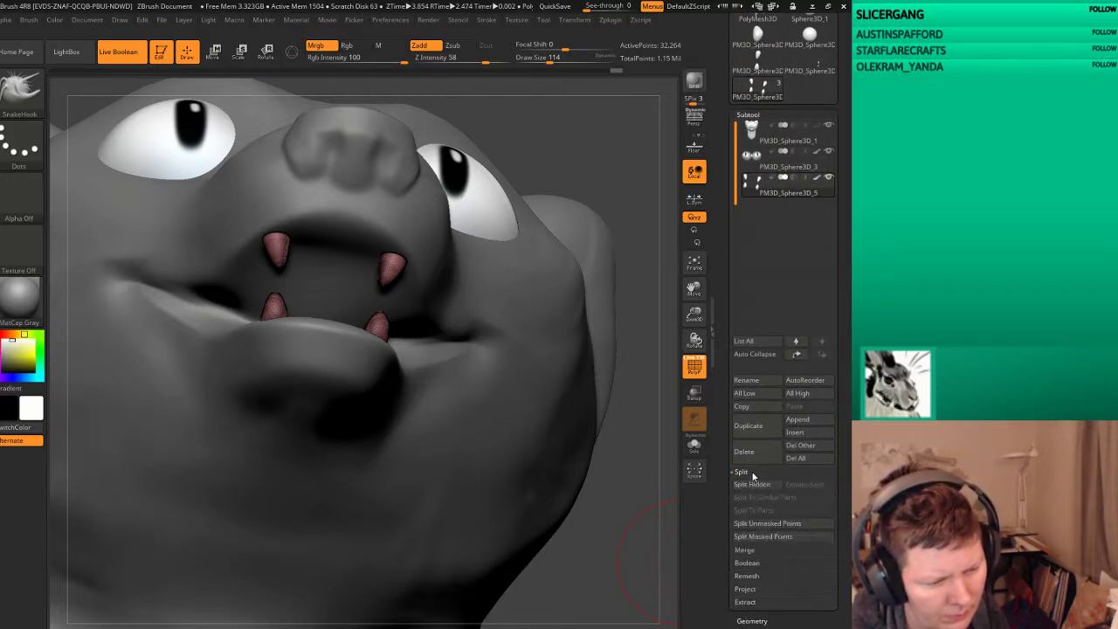
click(753, 486)
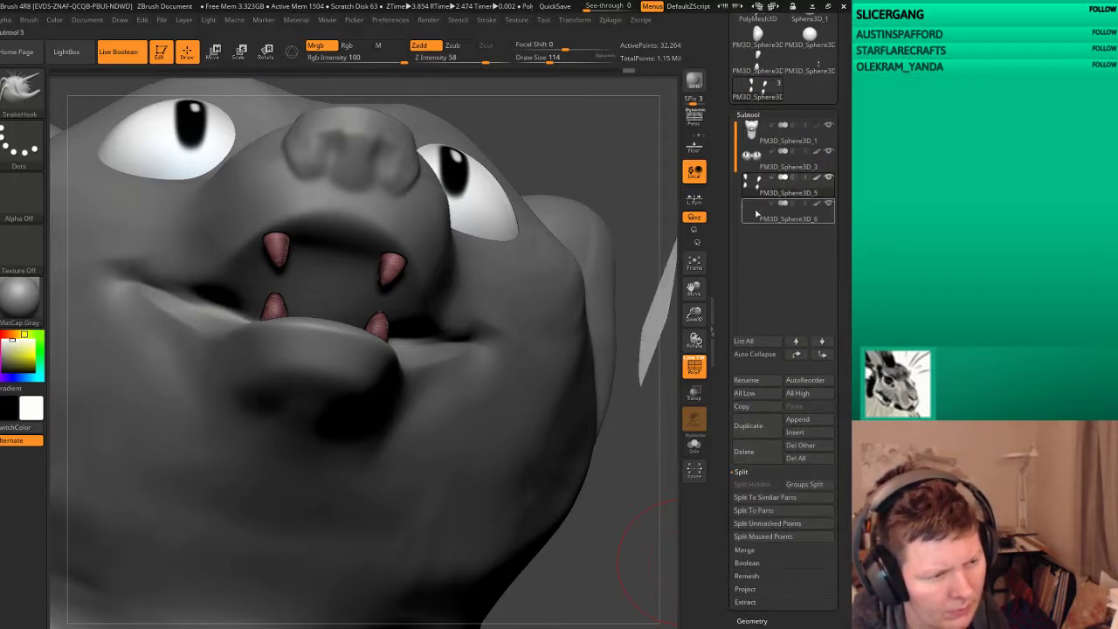
click(744, 451)
click(657, 482)
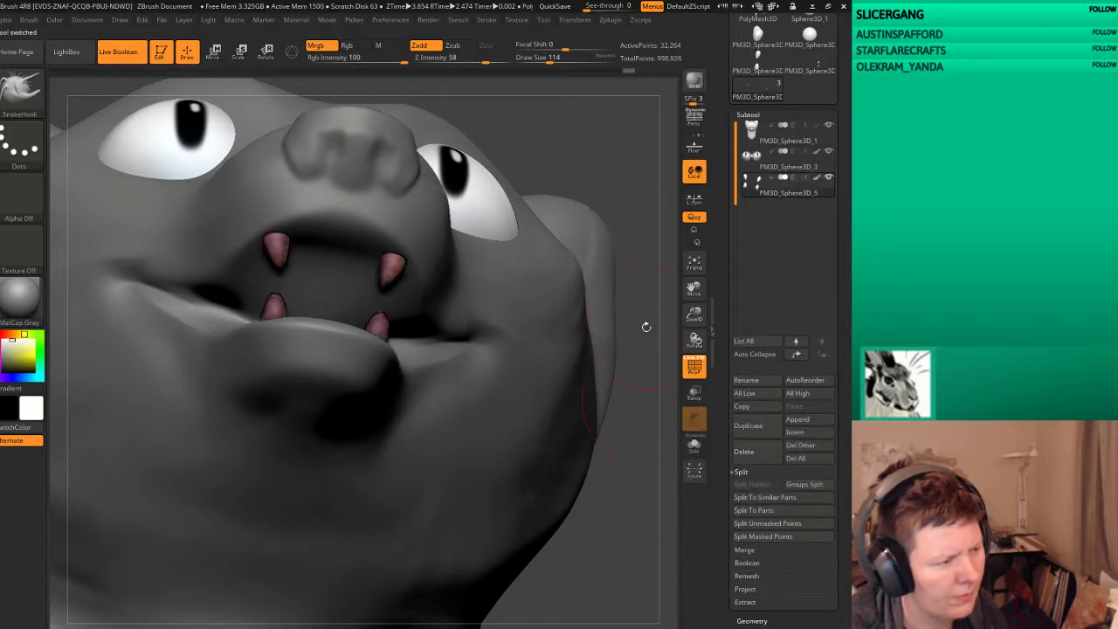
click(753, 133)
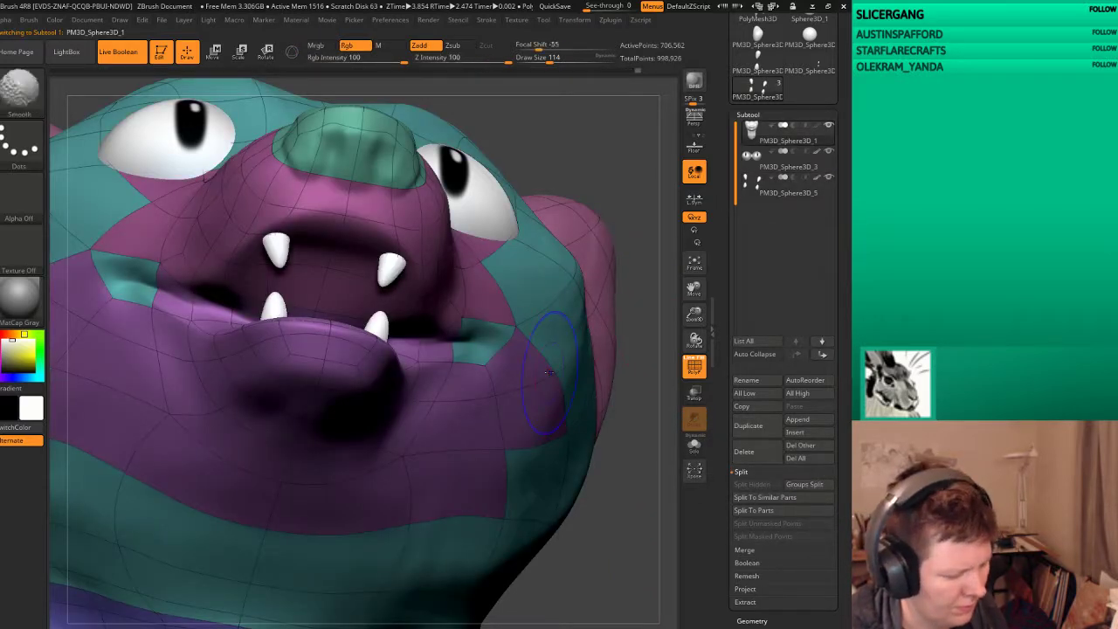
key(shift+f)
key(f)
mouse_move(565, 405)
mouse_down()
mouse_move(573, 443)
mouse_move(594, 404)
mouse_move(576, 408)
mouse_move(595, 443)
mouse_move(574, 452)
mouse_move(585, 463)
mouse_up()
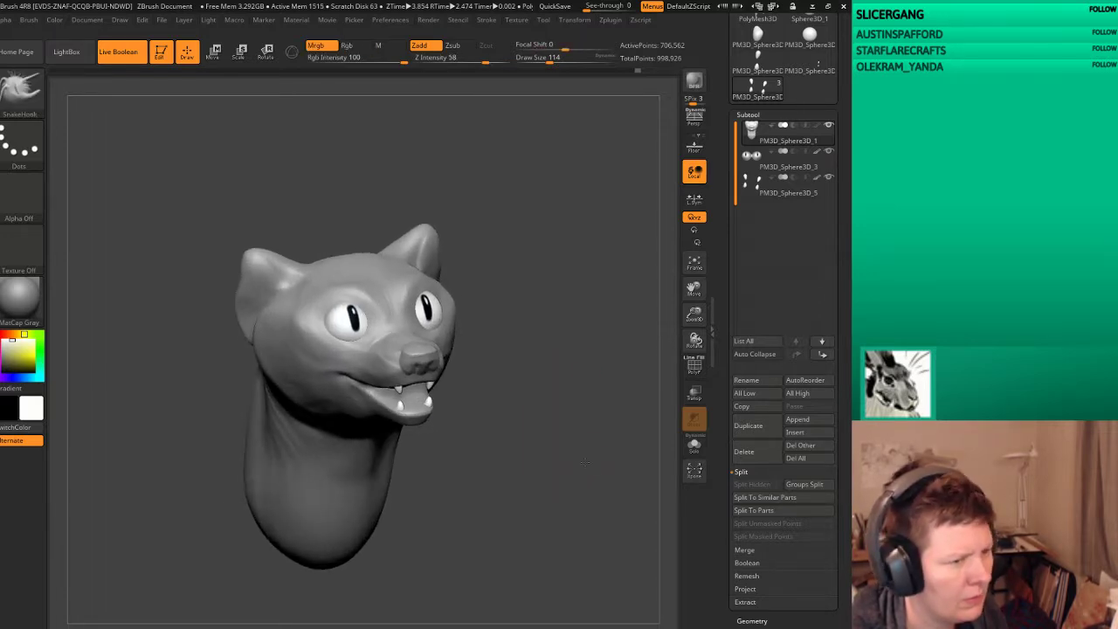
Step: Fill the head with light tan (R176 G160 B139) using the zbro_Paint material
click(11, 348)
click(11, 348)
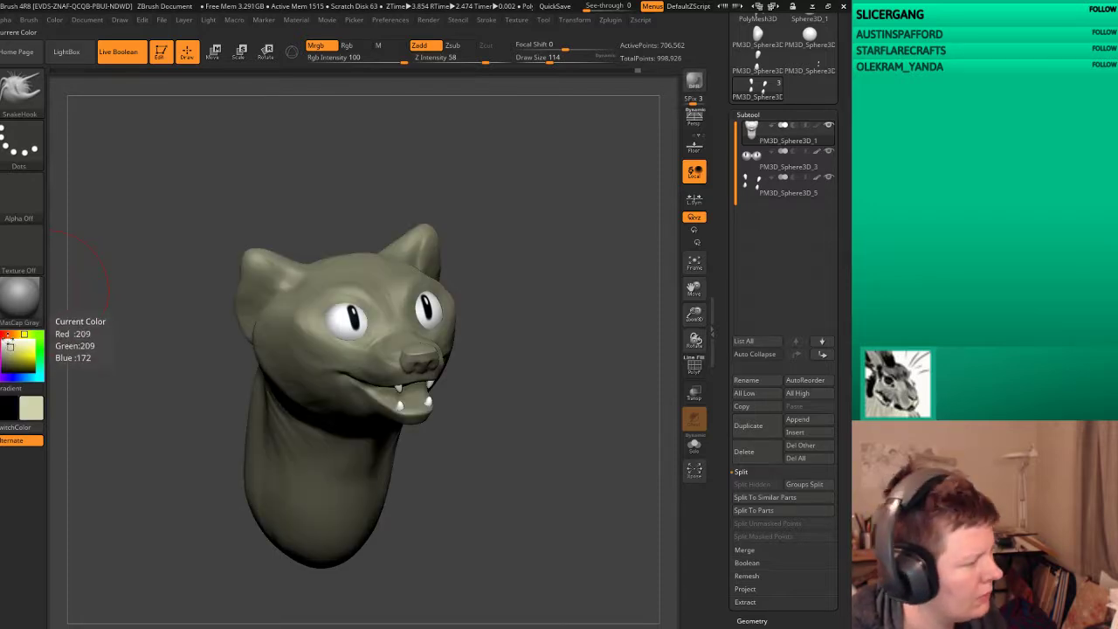
click(18, 301)
click(293, 482)
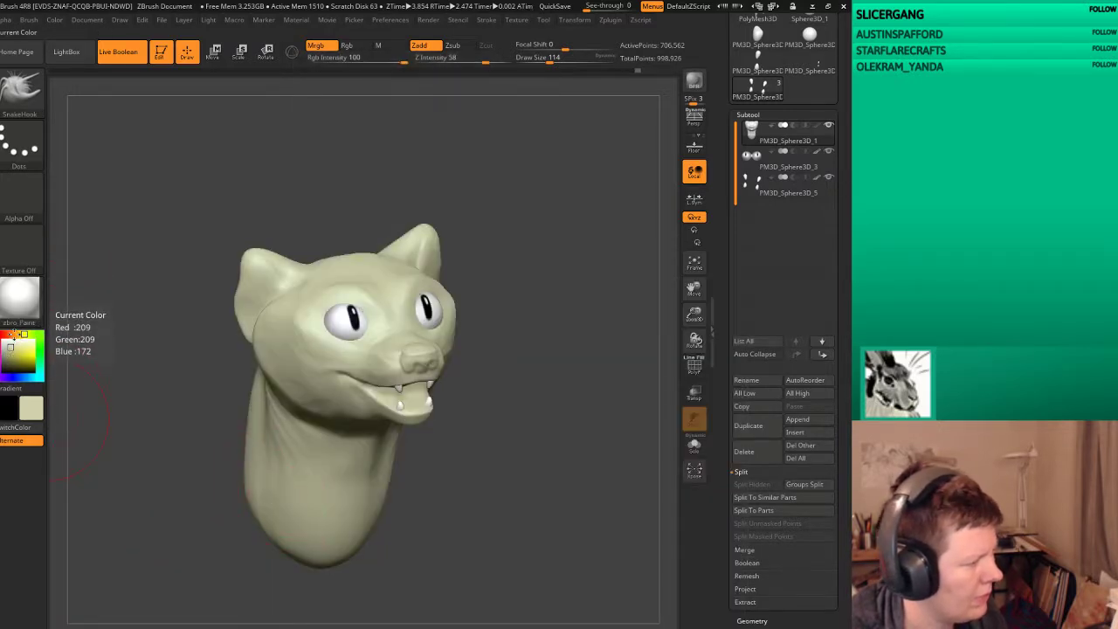
click(15, 335)
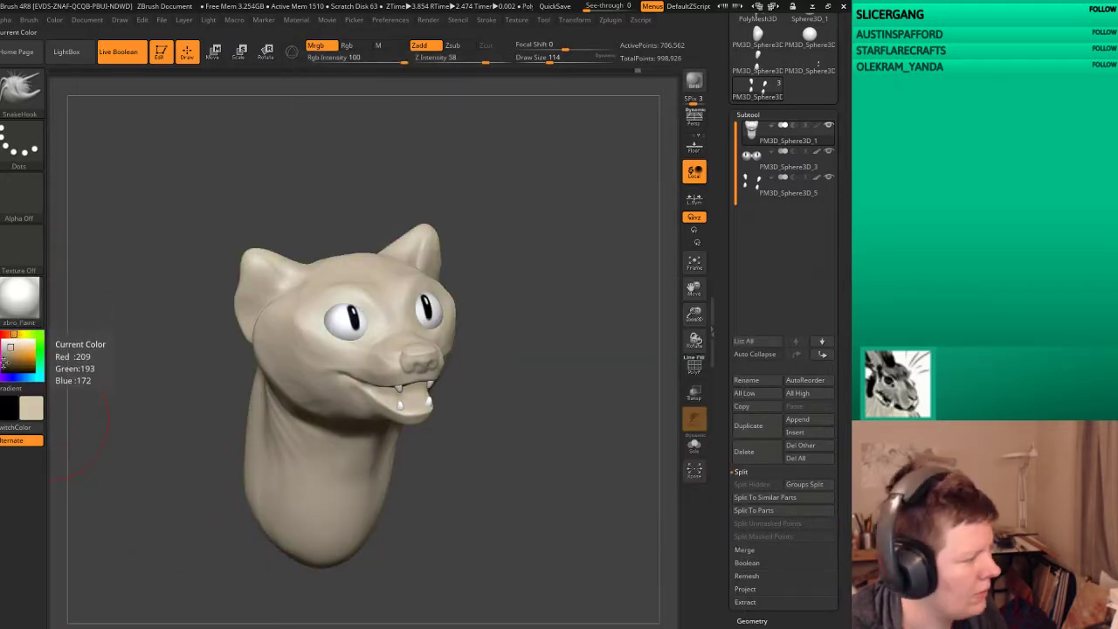
click(7, 357)
click(9, 365)
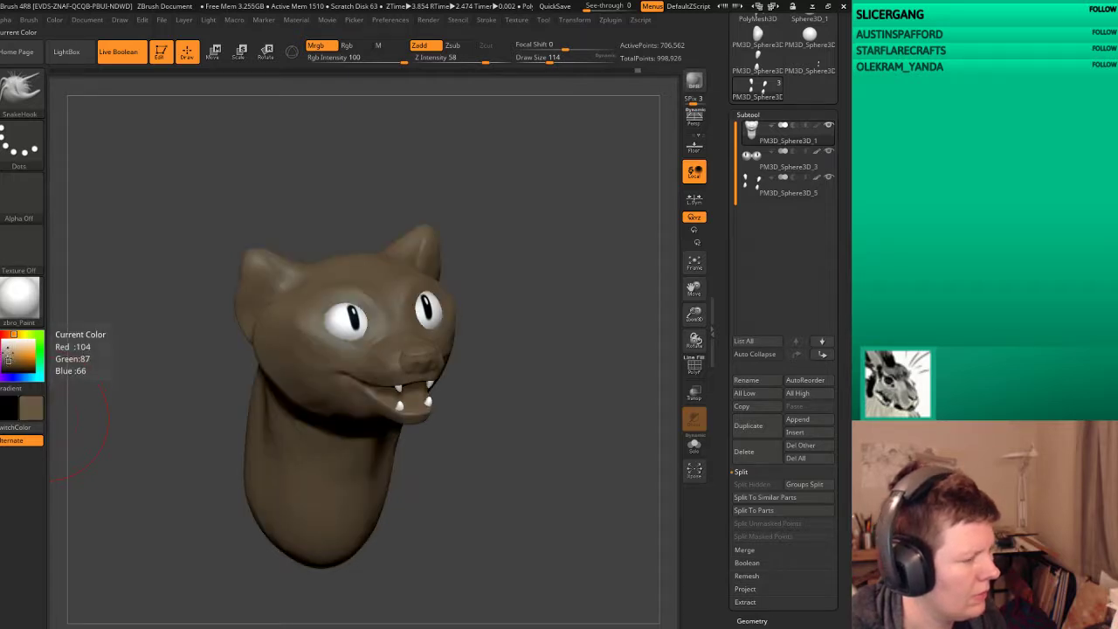
click(7, 350)
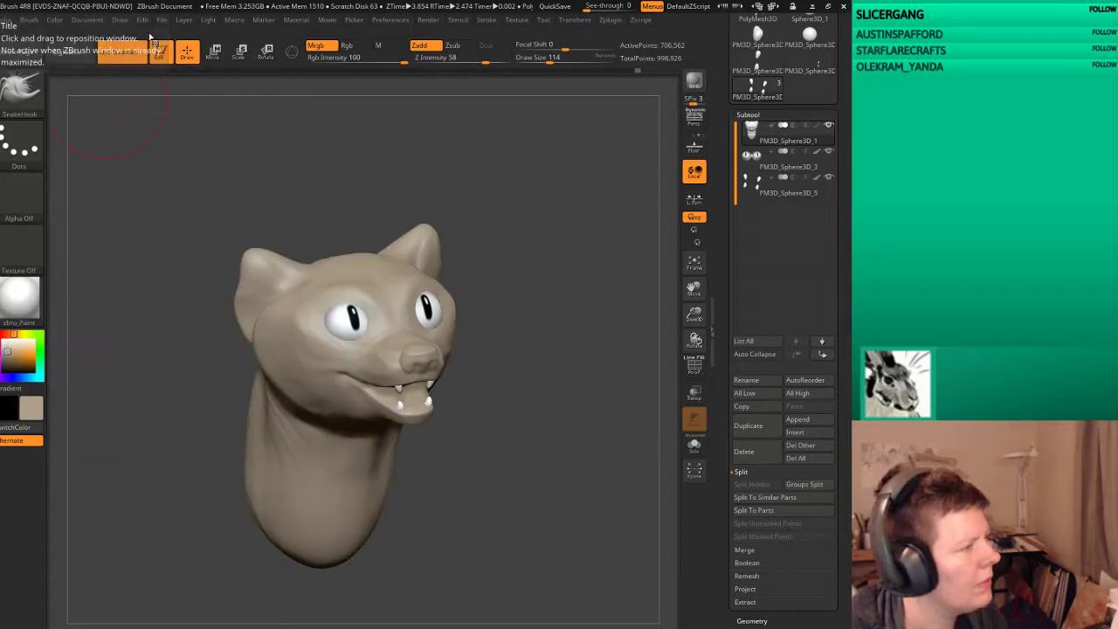
Step: Enable Rgb painting and pick dark brown (R68 G44 B38) in the colour picker
click(58, 19)
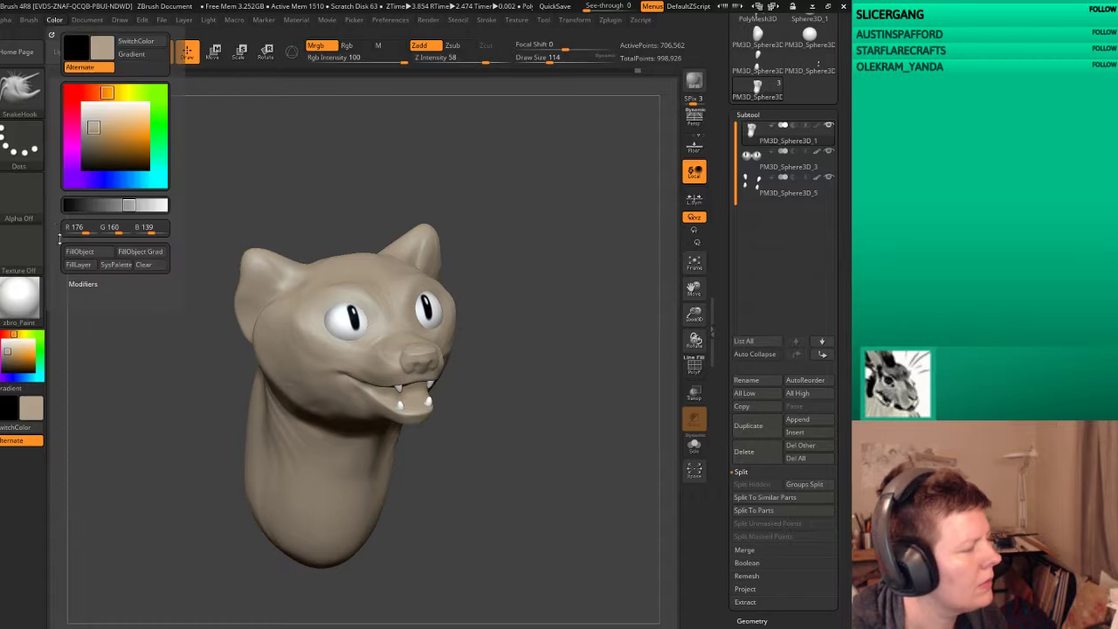
click(348, 45)
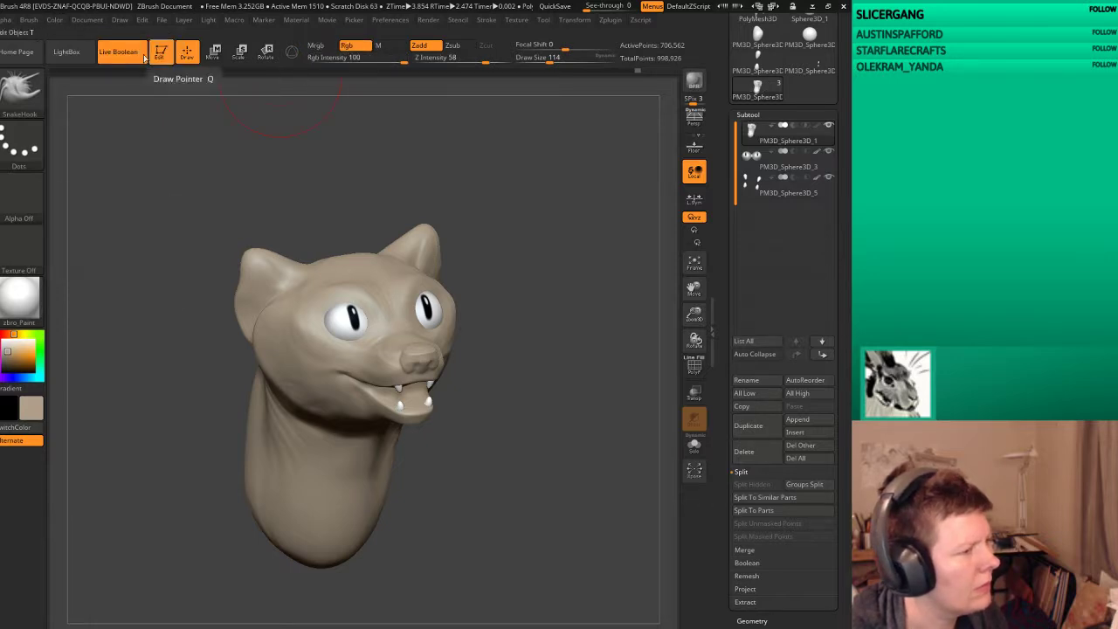
click(55, 19)
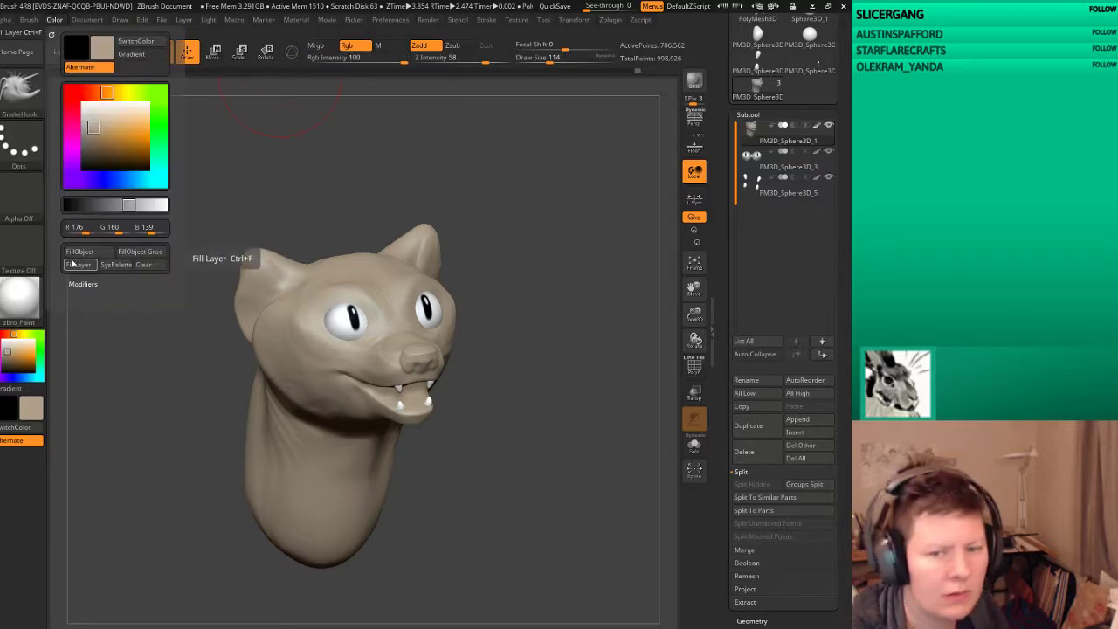
drag(9, 354, 10, 366)
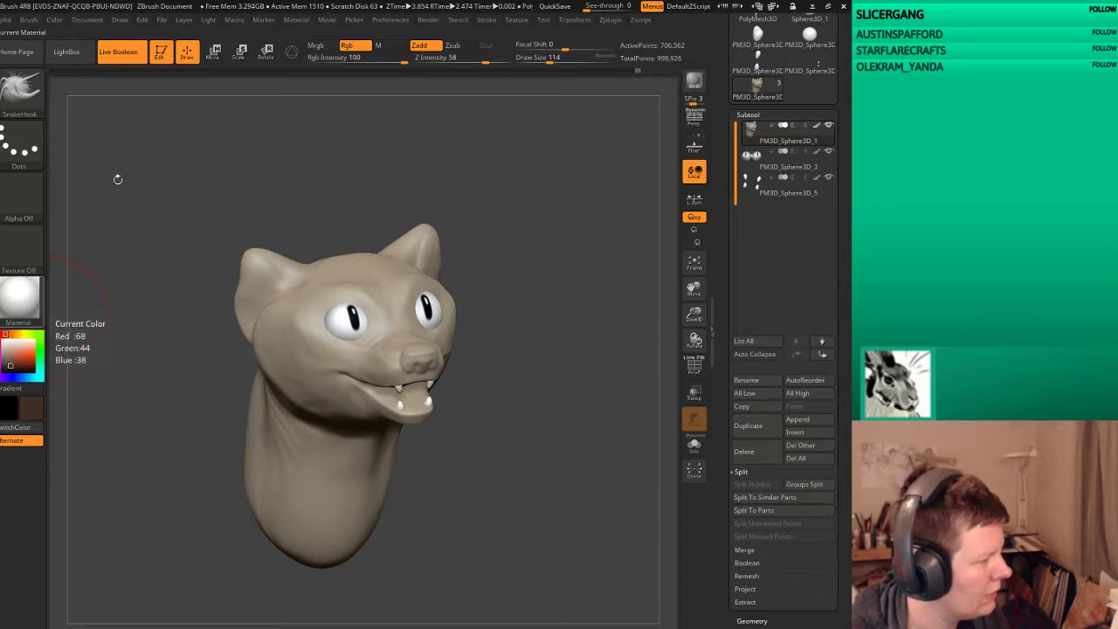
Step: Switch to the Standard brush with Rgb on and paint dark brown around both eyes
key(b)
key(s)
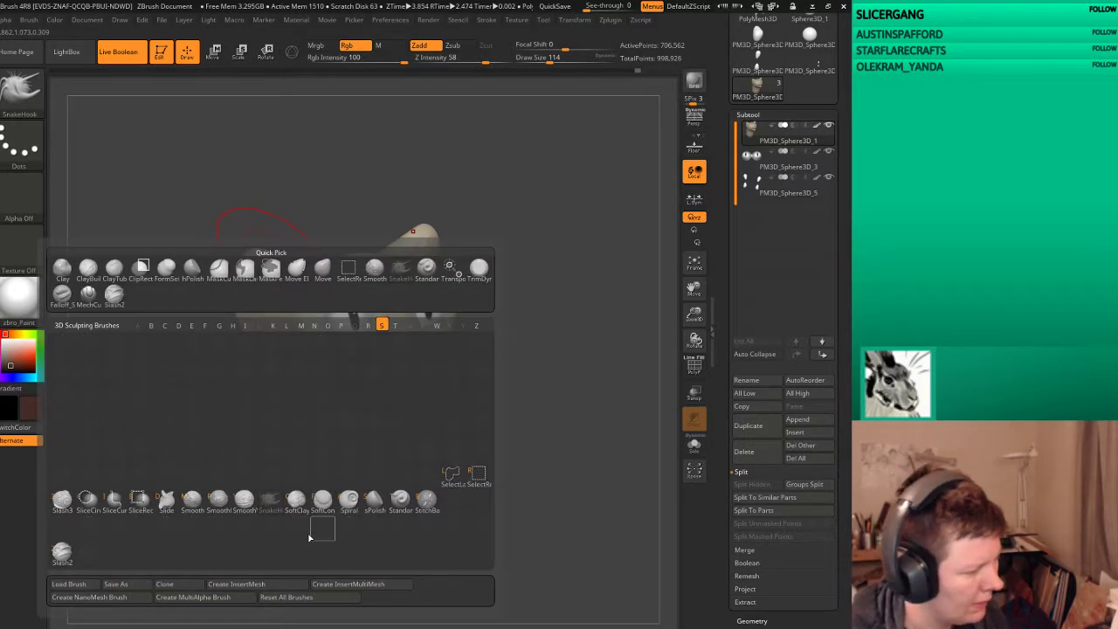
click(400, 500)
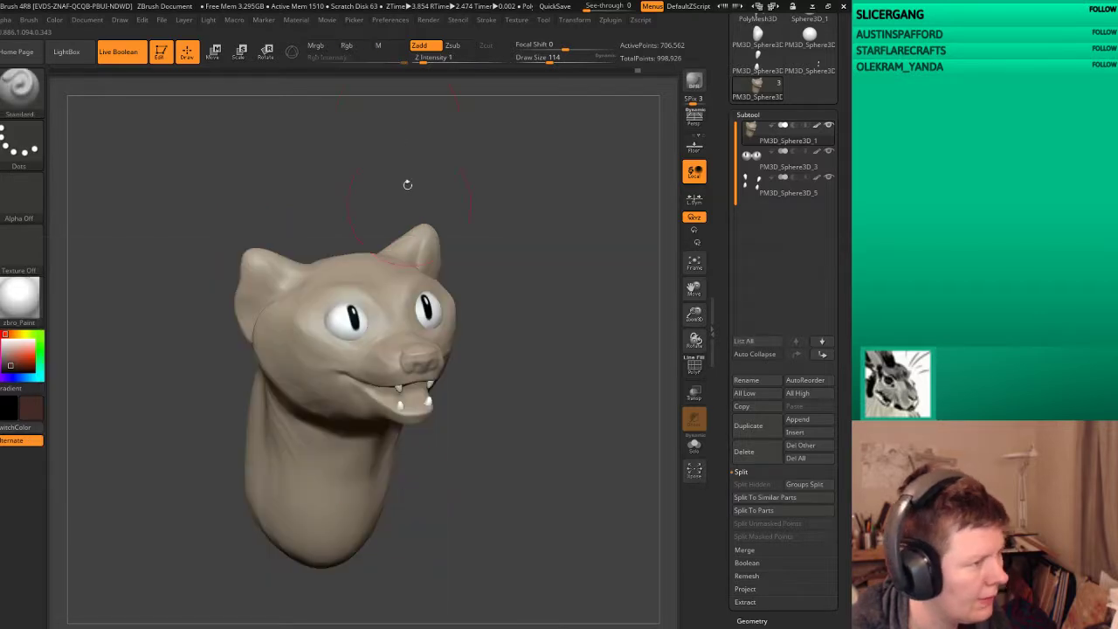
click(347, 44)
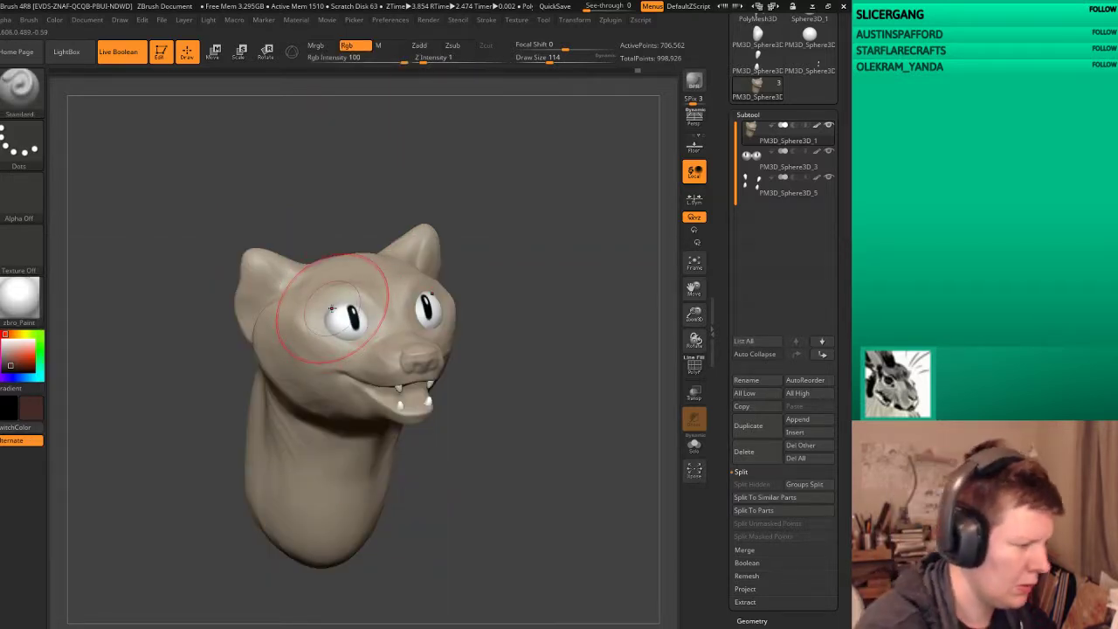
drag(332, 307, 337, 310)
mouse_move(344, 321)
mouse_down()
mouse_move(419, 323)
mouse_move(306, 315)
mouse_move(318, 337)
mouse_up()
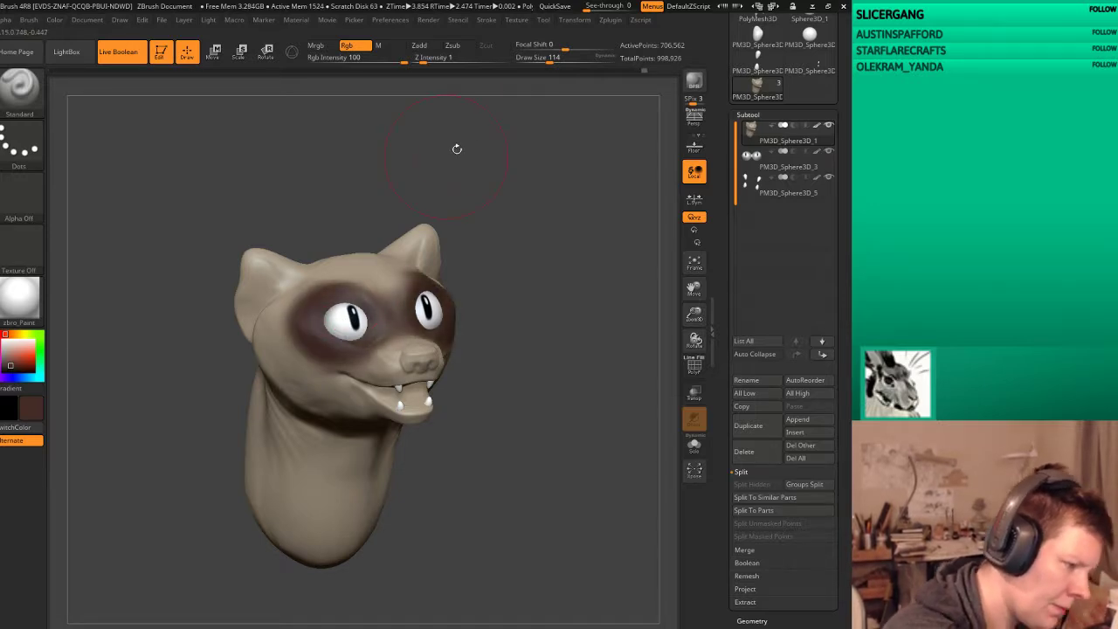
Step: Paint the ears, front and back, dark brown
drag(255, 256, 248, 258)
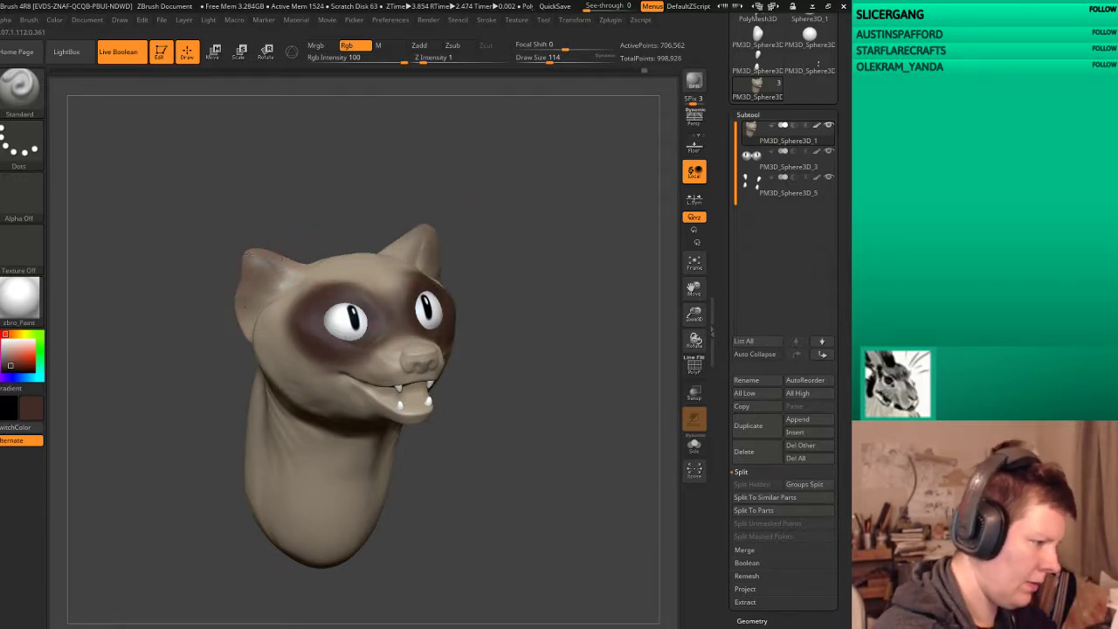
right_drag(262, 262, 233, 280)
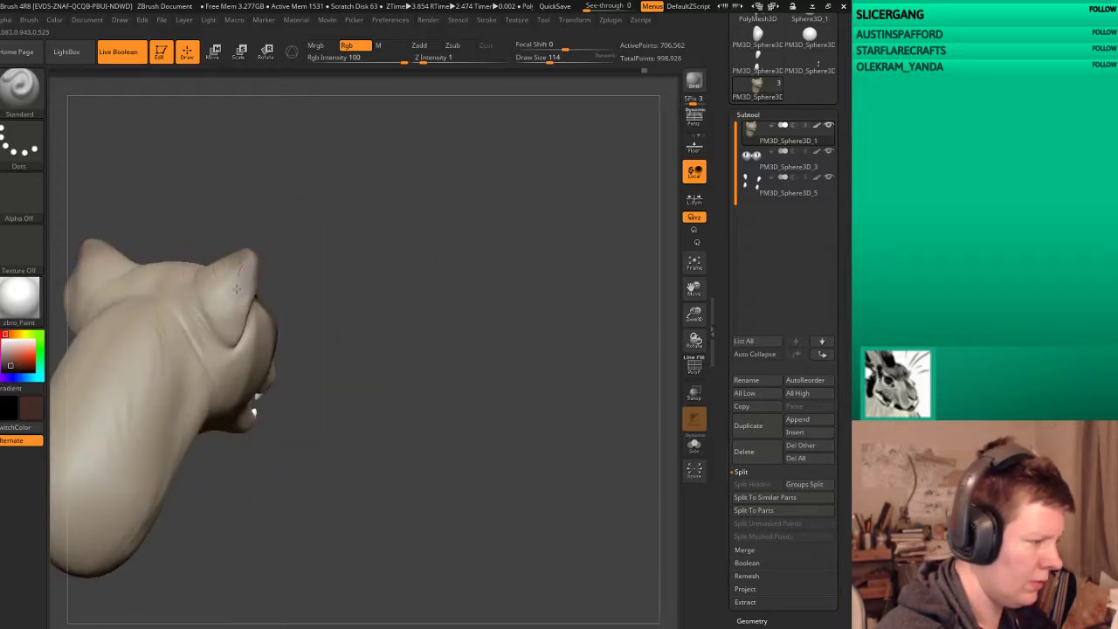
drag(233, 280, 234, 317)
drag(210, 278, 222, 319)
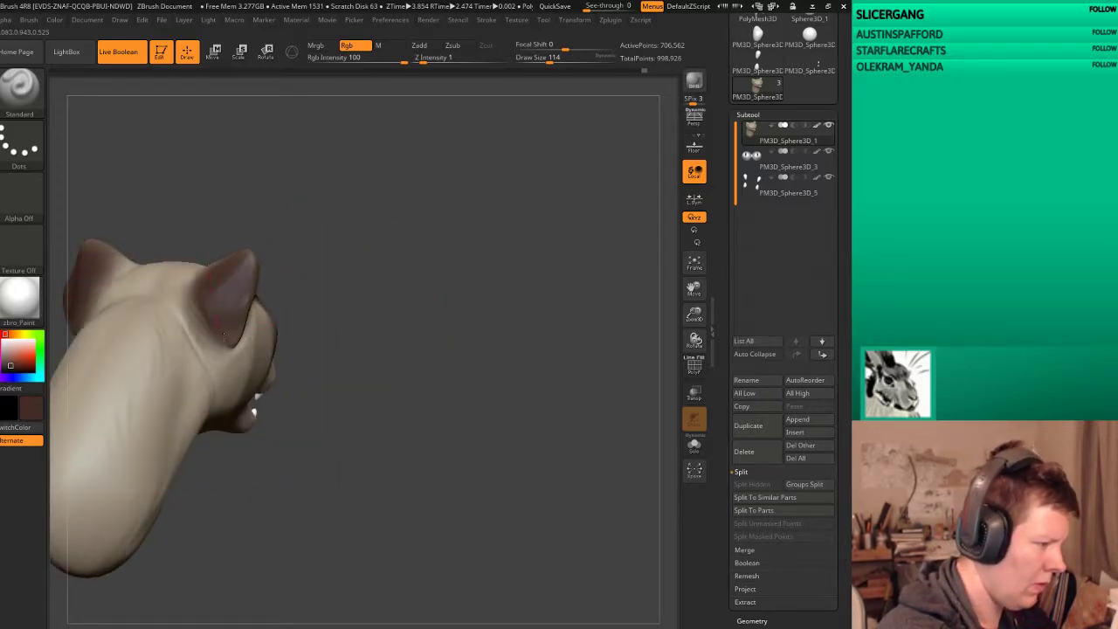
drag(196, 280, 227, 341)
mouse_move(236, 341)
right_down()
mouse_move(487, 188)
mouse_move(509, 209)
right_up()
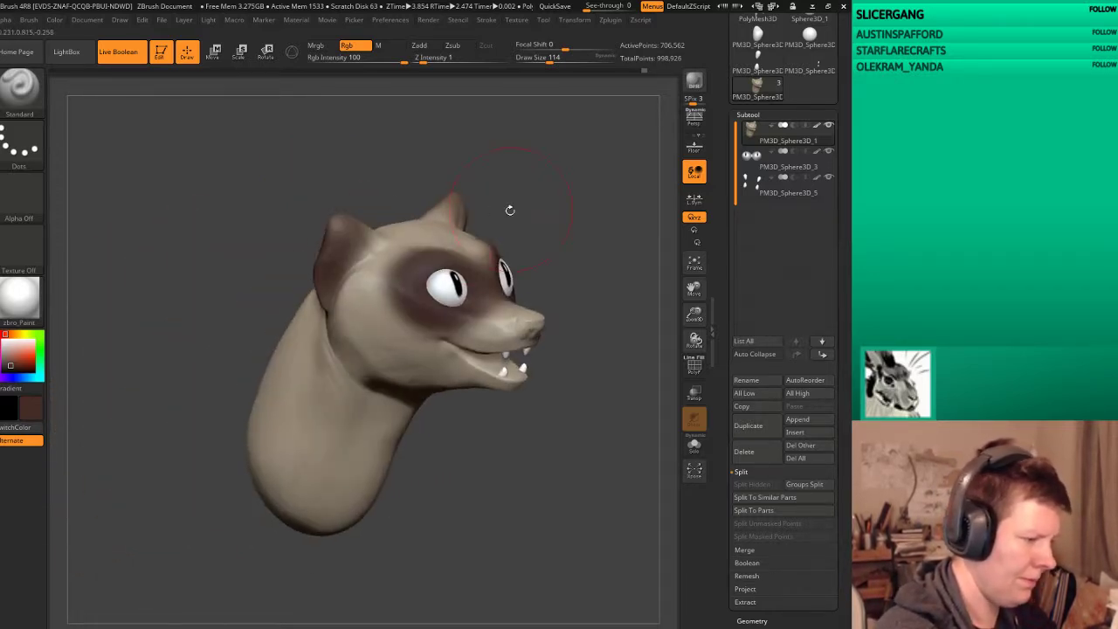
mouse_move(367, 262)
mouse_down()
mouse_move(376, 236)
mouse_move(437, 214)
mouse_up()
mouse_move(489, 236)
right_down()
mouse_move(557, 234)
mouse_move(461, 316)
right_up()
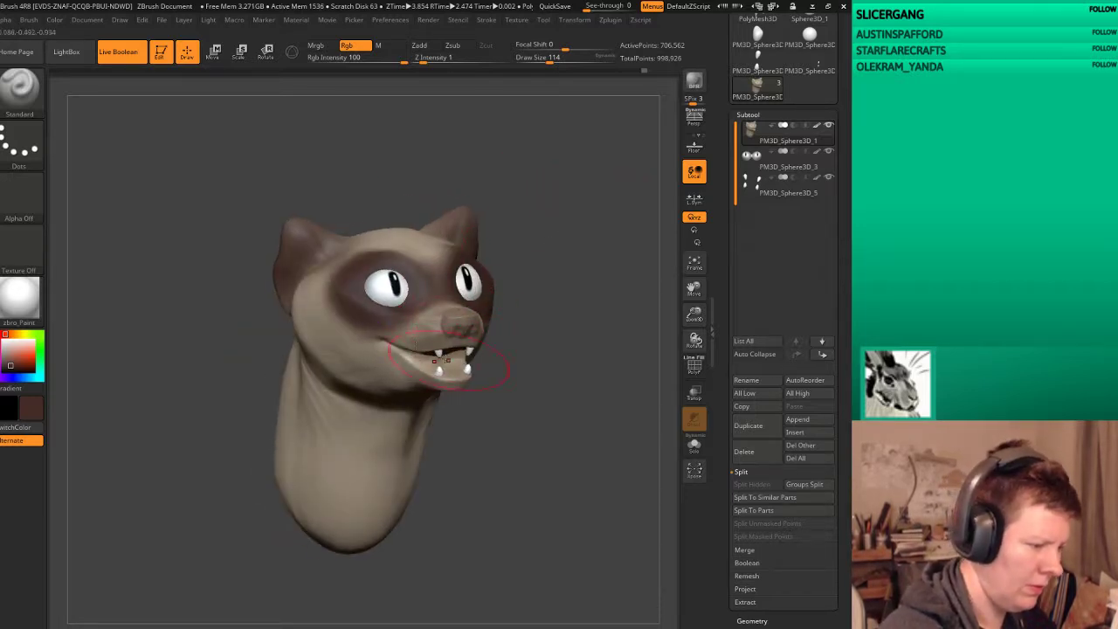
Step: Pick a tan shading colour and darken the top of the head
right_drag(526, 217, 345, 269)
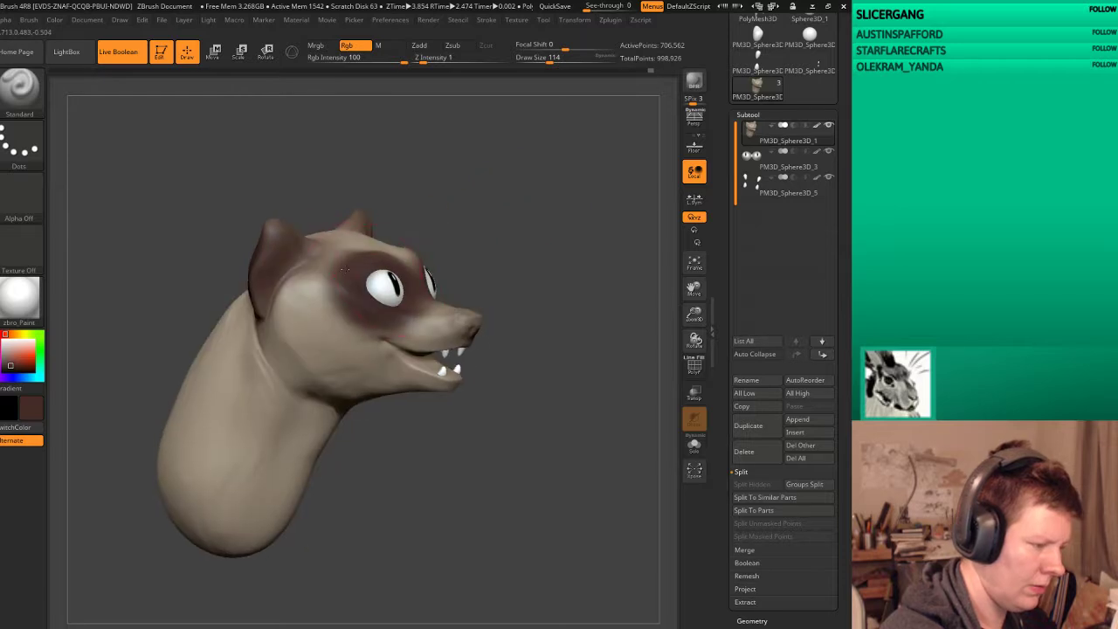
mouse_move(422, 460)
right_down()
mouse_move(487, 442)
mouse_move(489, 420)
mouse_move(506, 454)
mouse_move(72, 380)
right_up()
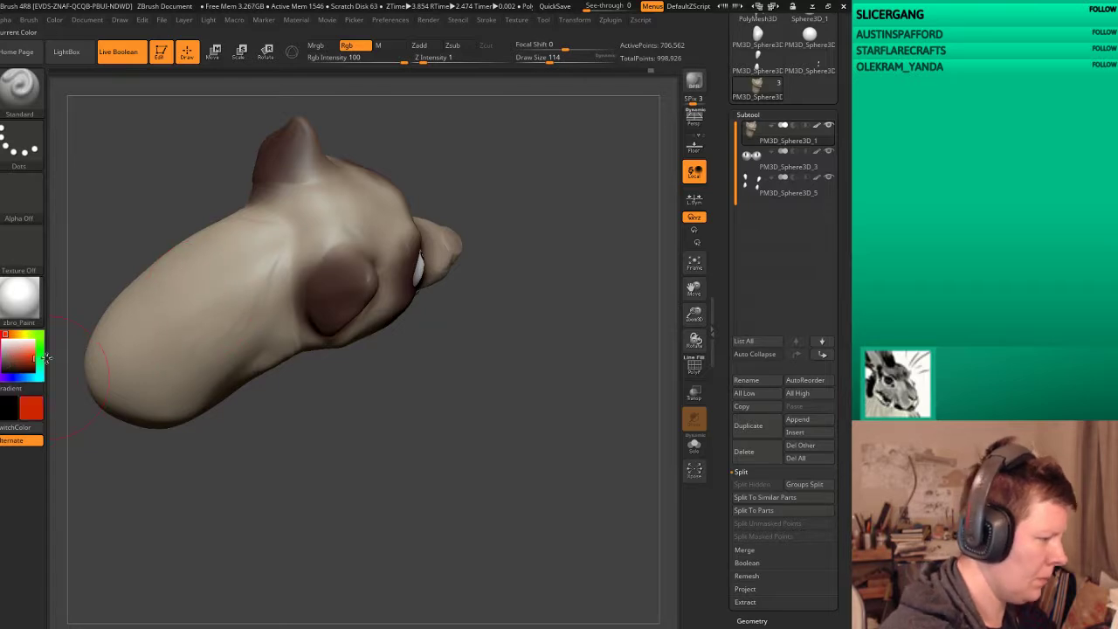
drag(45, 357, 143, 320)
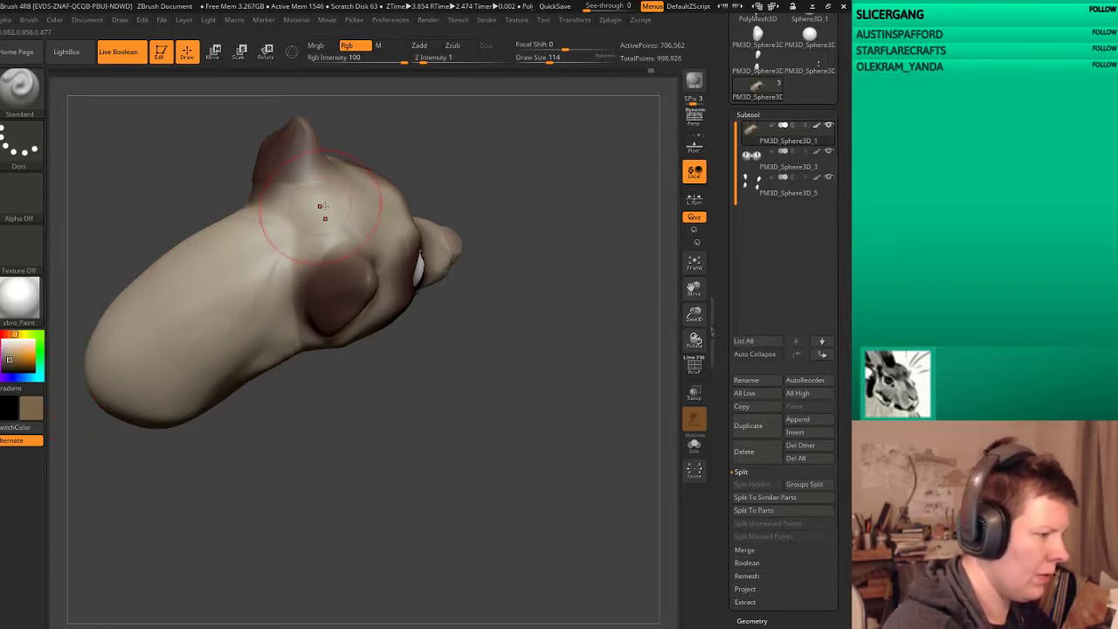
mouse_move(300, 225)
mouse_down()
mouse_move(133, 443)
mouse_move(219, 262)
mouse_move(240, 304)
mouse_up()
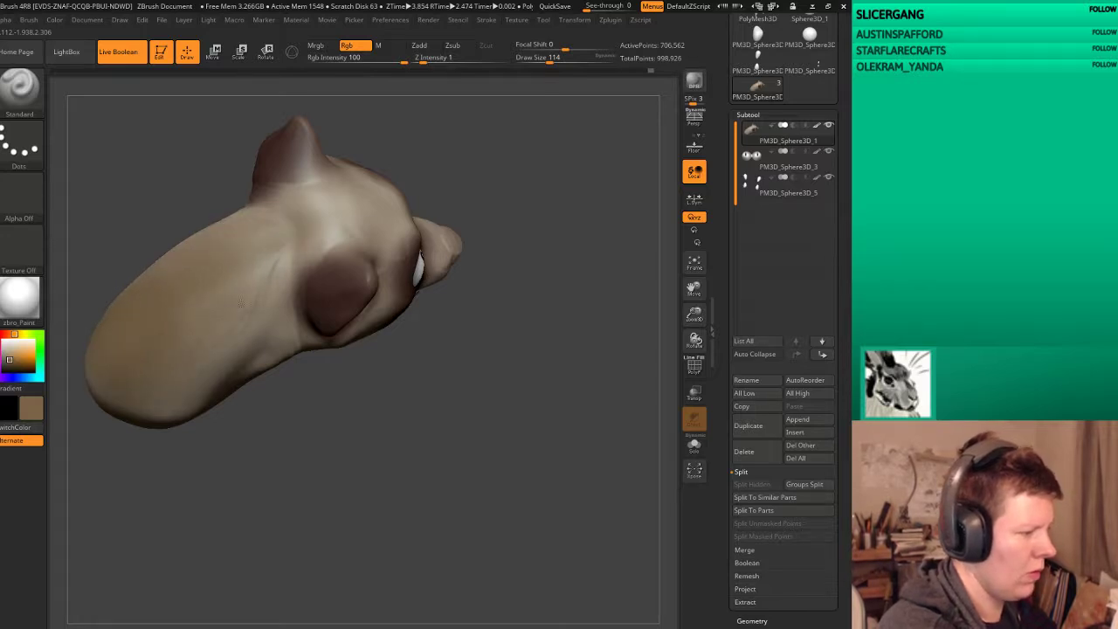
drag(280, 225, 346, 207)
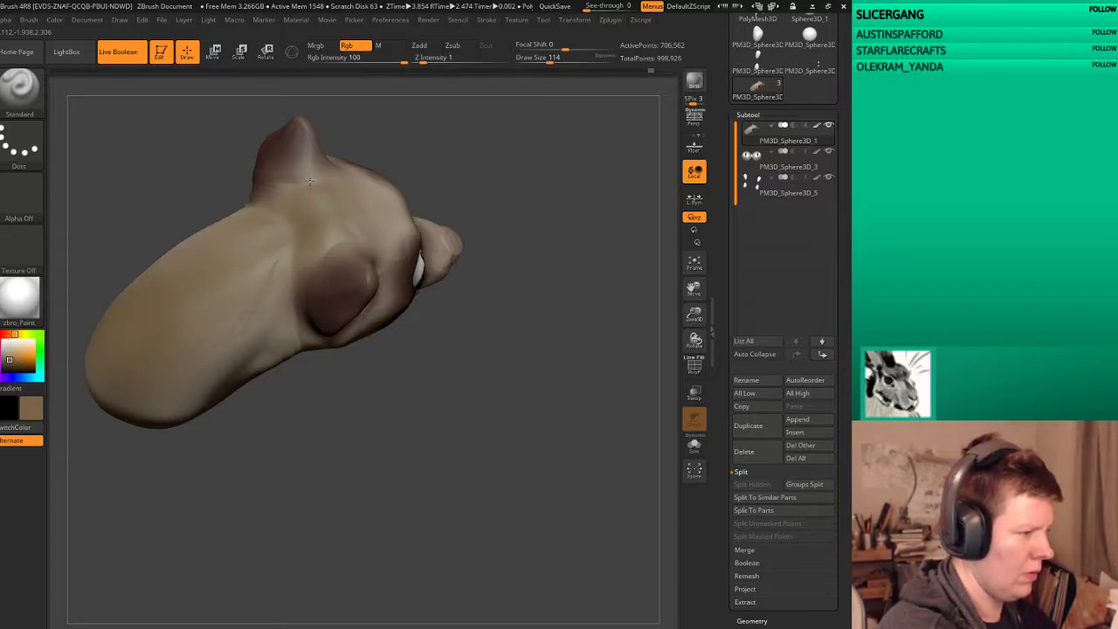
drag(502, 184, 404, 202)
mouse_move(175, 262)
mouse_down()
mouse_move(223, 263)
mouse_move(236, 280)
mouse_move(222, 267)
mouse_move(193, 306)
mouse_up()
key(ctrl+z)
key(ctrl+z)
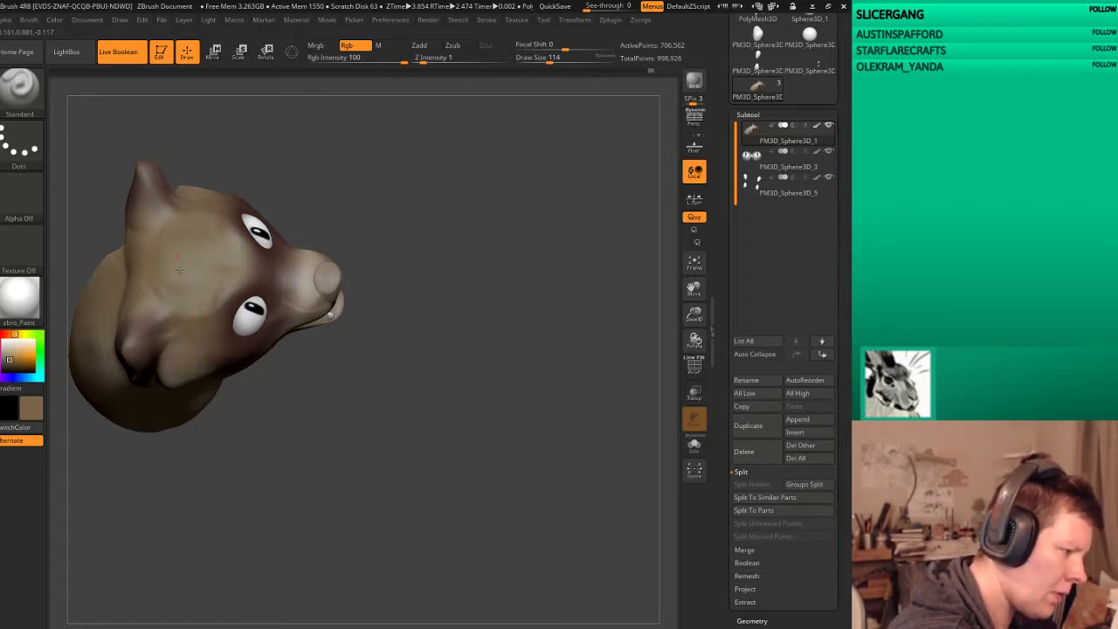
Step: Shade the cheek, neck and chest a darker tan
mouse_move(375, 315)
mouse_down()
mouse_move(481, 294)
mouse_move(411, 262)
mouse_up()
drag(240, 221, 248, 292)
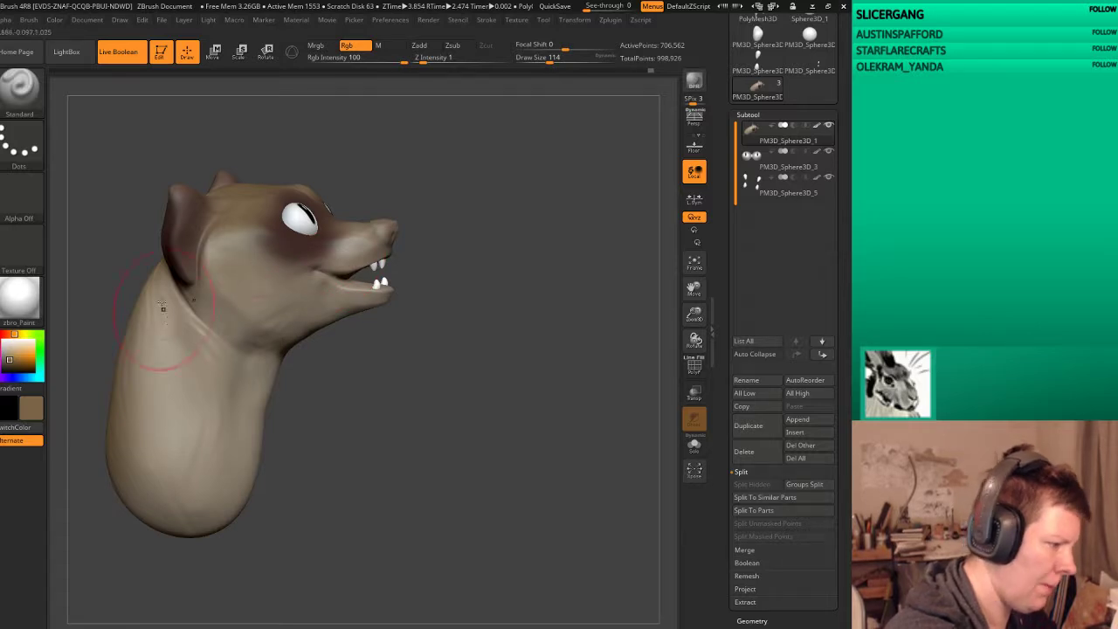
mouse_move(163, 308)
mouse_down()
mouse_move(201, 328)
mouse_move(156, 323)
mouse_move(161, 411)
mouse_move(149, 441)
mouse_move(175, 498)
mouse_move(218, 394)
mouse_up()
mouse_move(311, 412)
mouse_down()
mouse_move(458, 467)
mouse_move(323, 443)
mouse_up()
drag(19, 378, 241, 339)
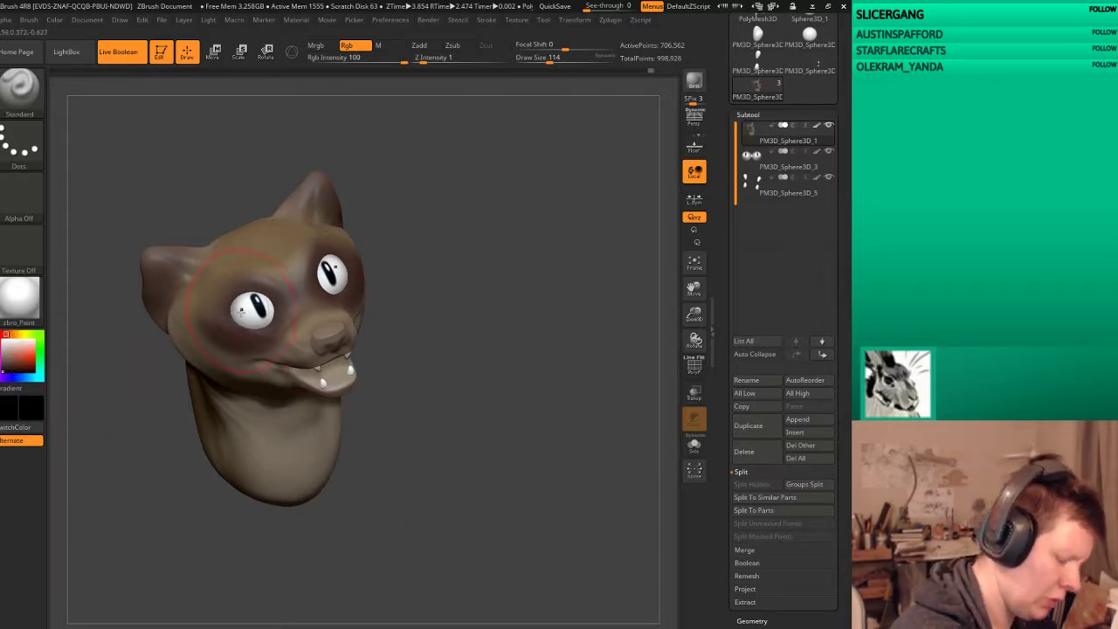
Step: Shrink the brush and paint a black mask around both eyes
key([)
key([)
key([)
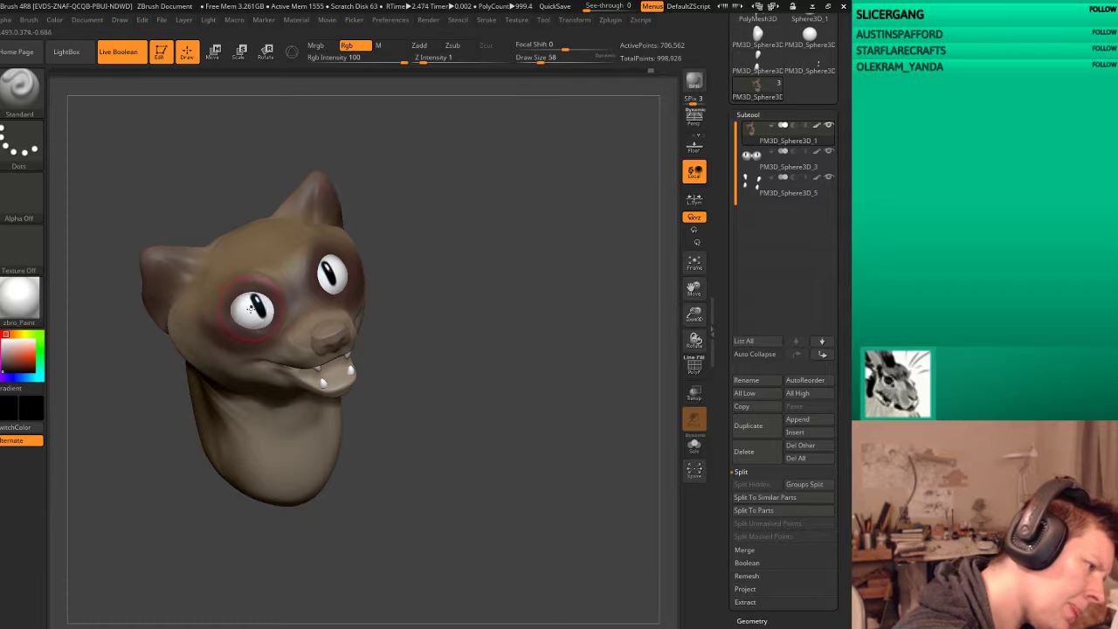
mouse_move(250, 308)
mouse_down()
mouse_move(219, 306)
mouse_move(301, 296)
mouse_up()
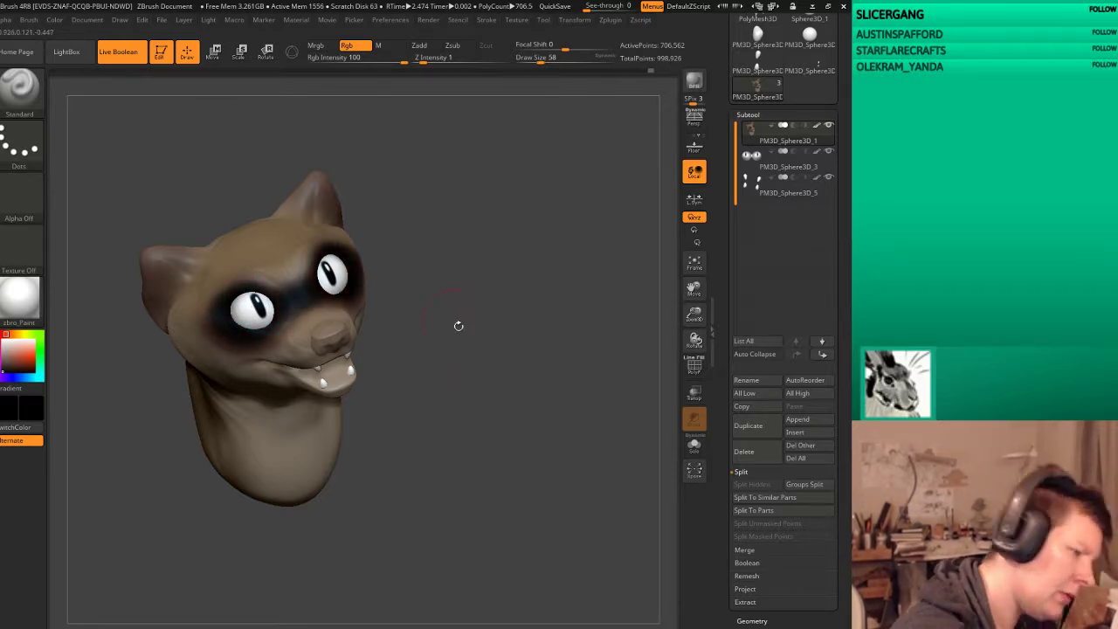
mouse_move(457, 324)
mouse_down()
mouse_move(533, 391)
mouse_move(646, 385)
mouse_up()
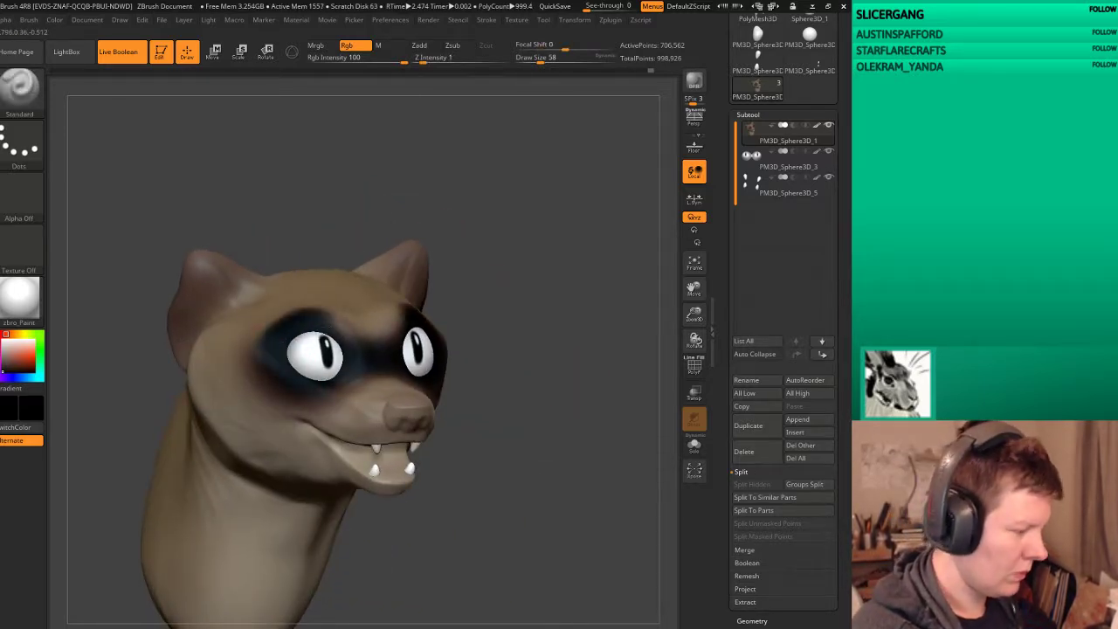
drag(501, 232, 423, 318)
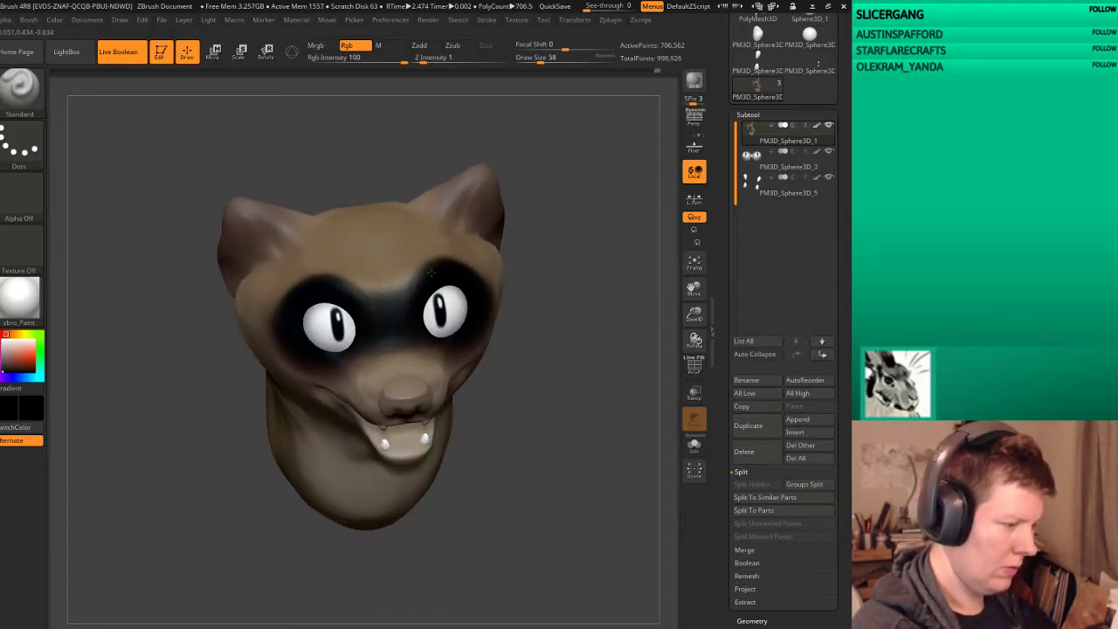
mouse_move(542, 289)
mouse_down()
mouse_move(519, 285)
mouse_move(514, 254)
mouse_up()
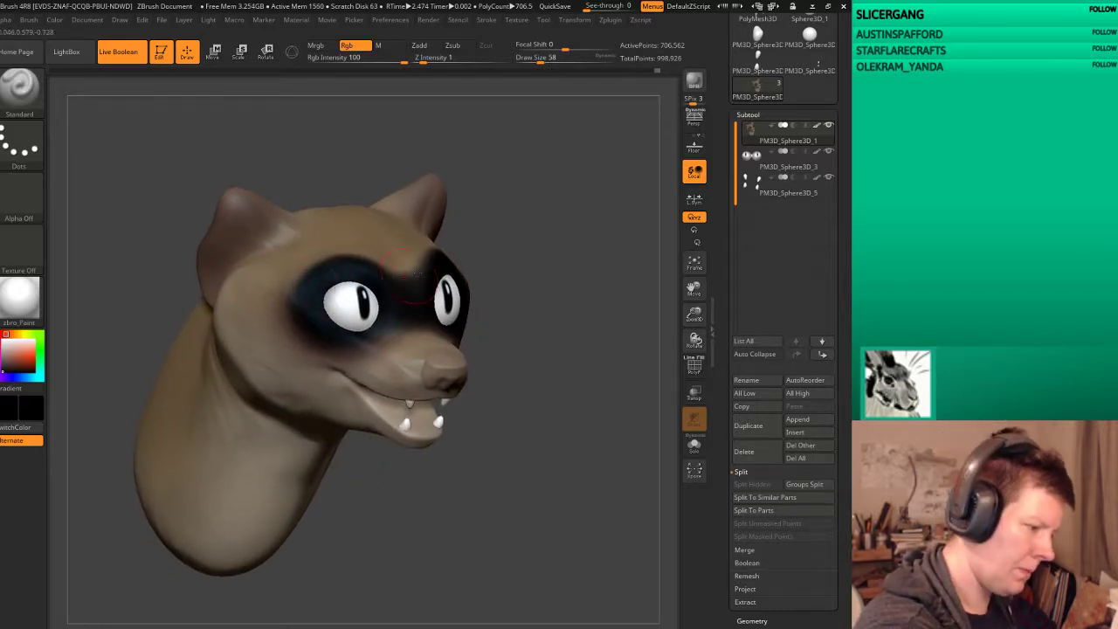
Step: Pick a lighter cream colour and inspect the jaw and neck from several angles
drag(122, 446, 262, 450)
key(c)
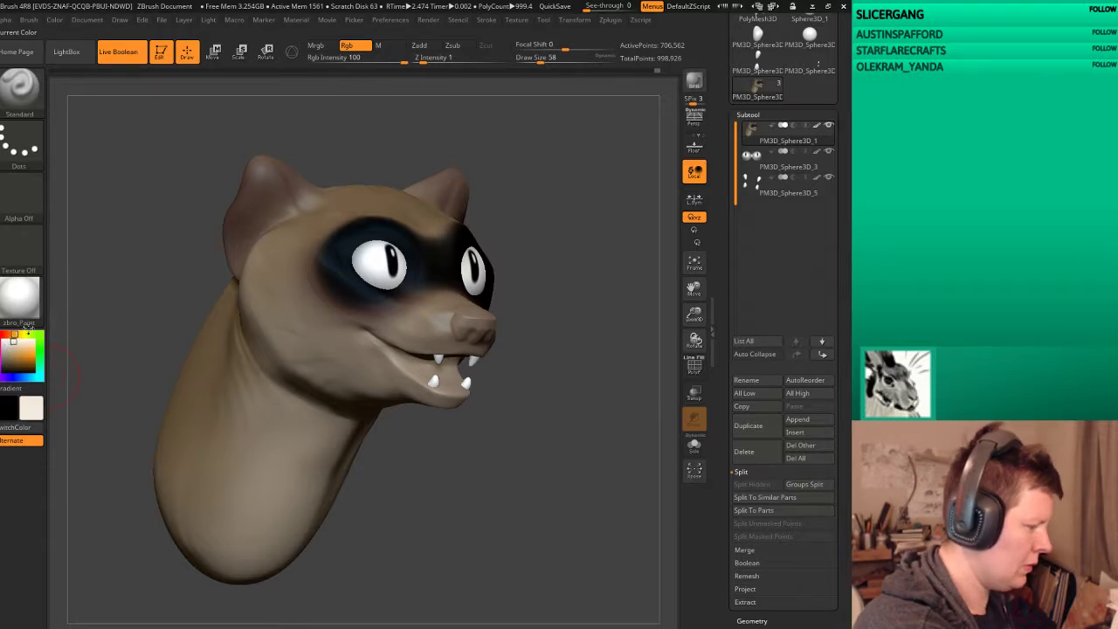
drag(127, 347, 149, 288)
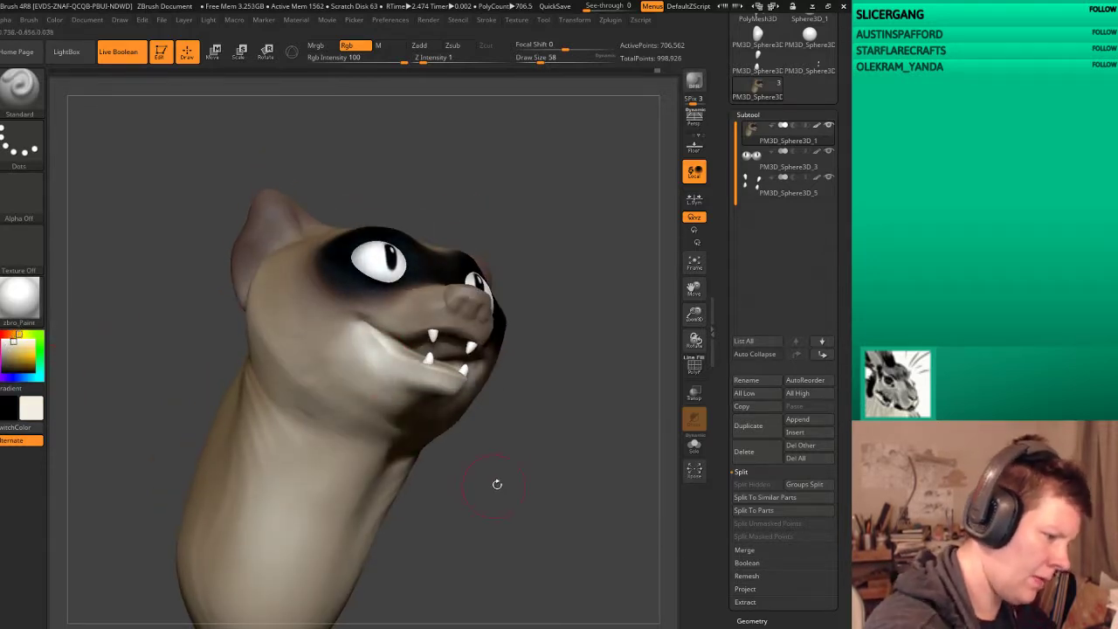
mouse_move(497, 483)
mouse_down()
mouse_move(542, 454)
mouse_move(531, 319)
mouse_up()
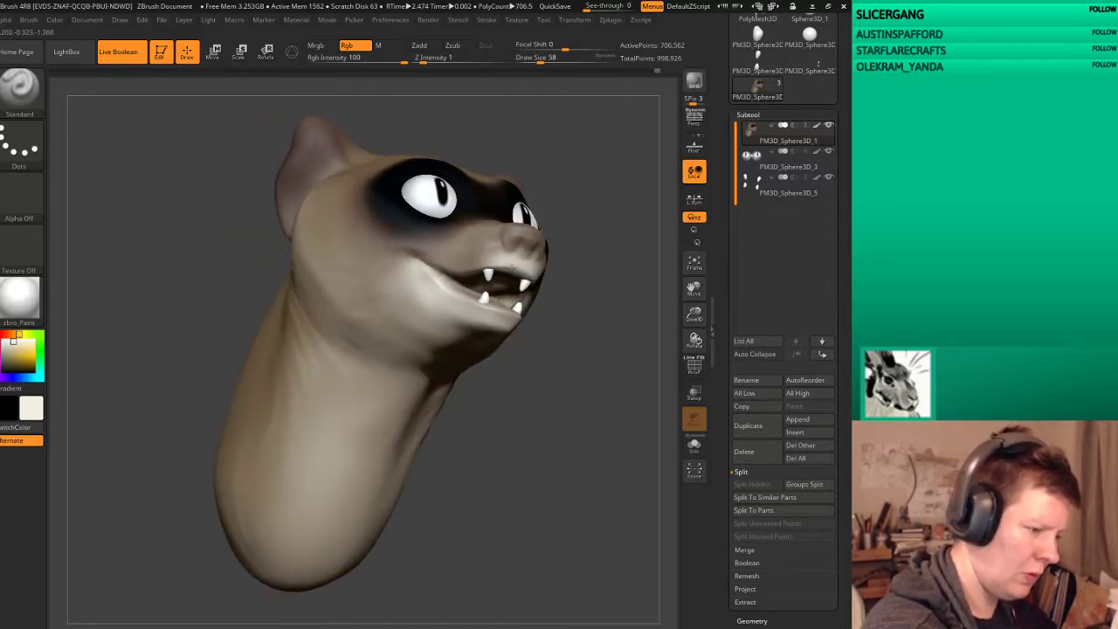
drag(551, 325, 477, 246)
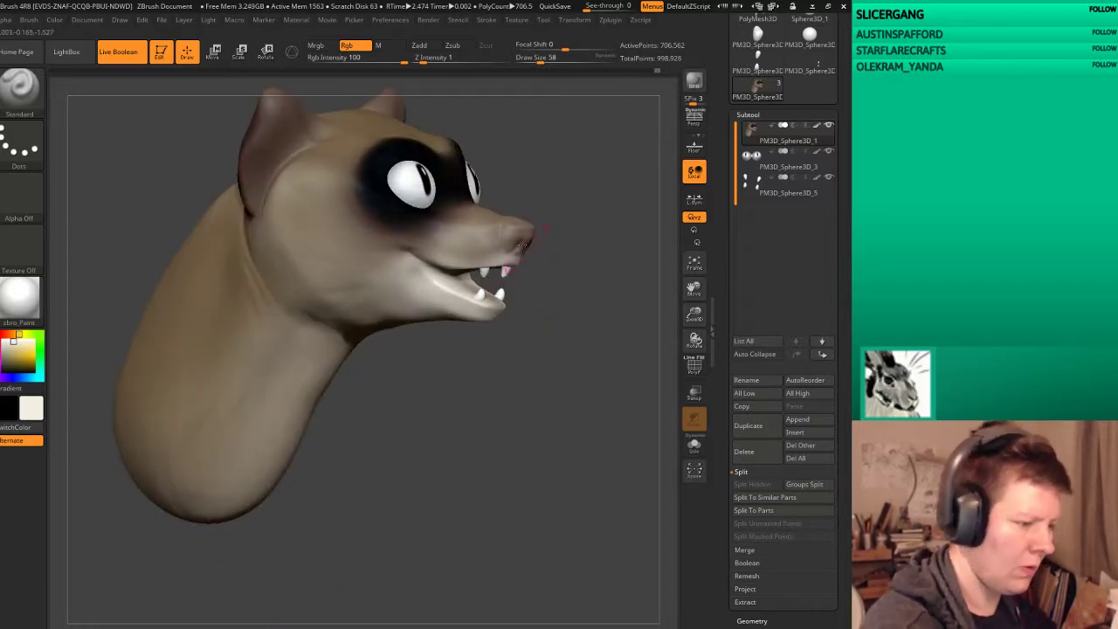
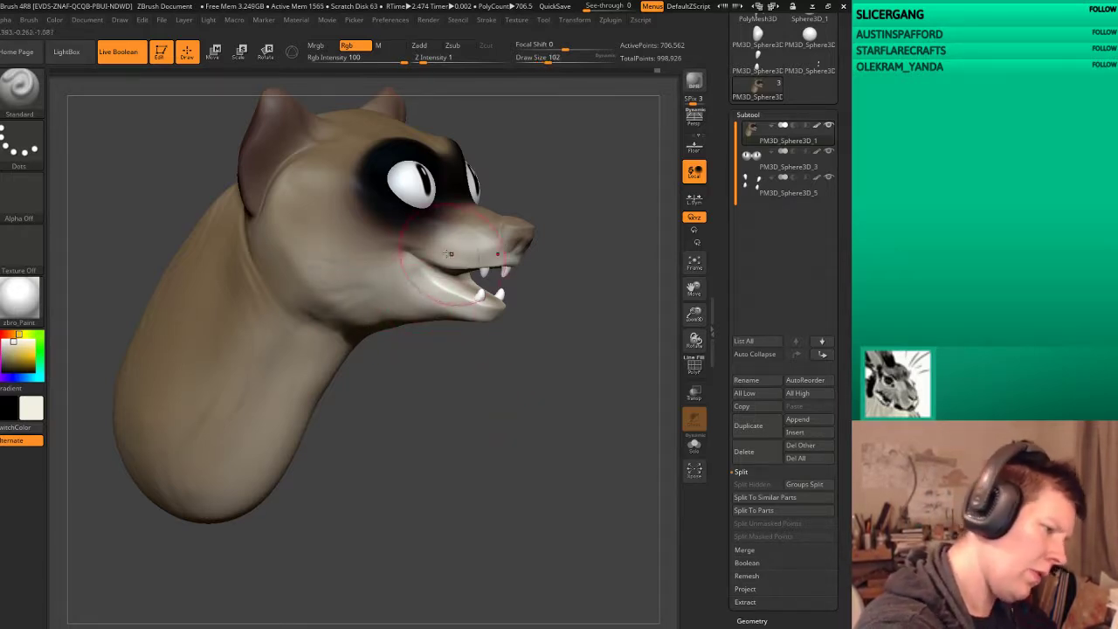
Step: Orbit around the head, then sample the nose's dark brown (99, 63, 46) as the paint colour
drag(548, 474, 579, 454)
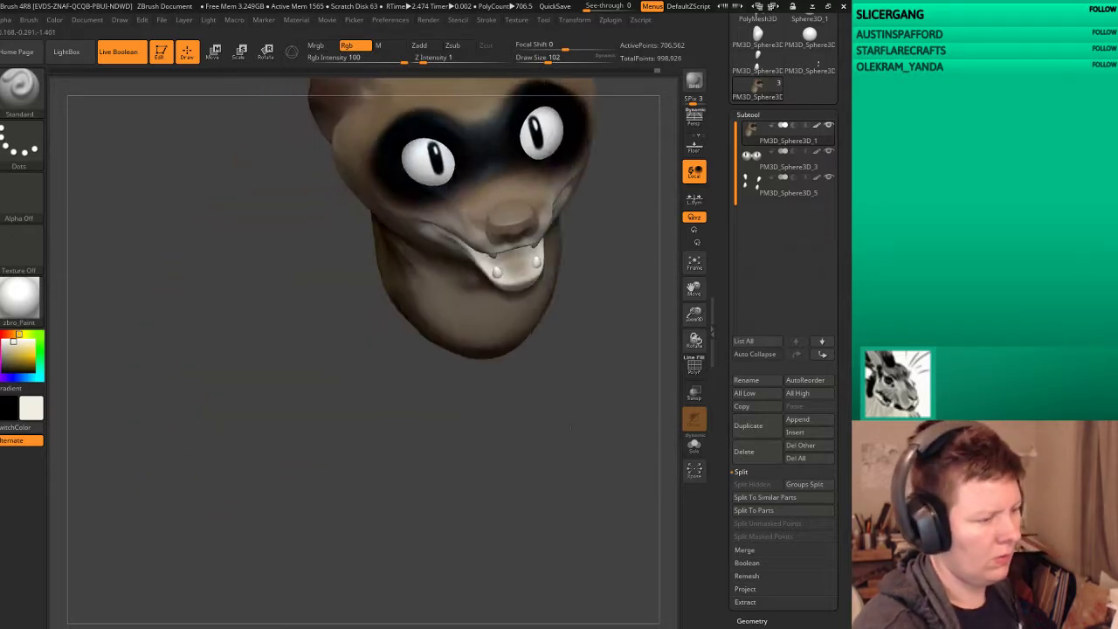
drag(532, 399, 444, 294)
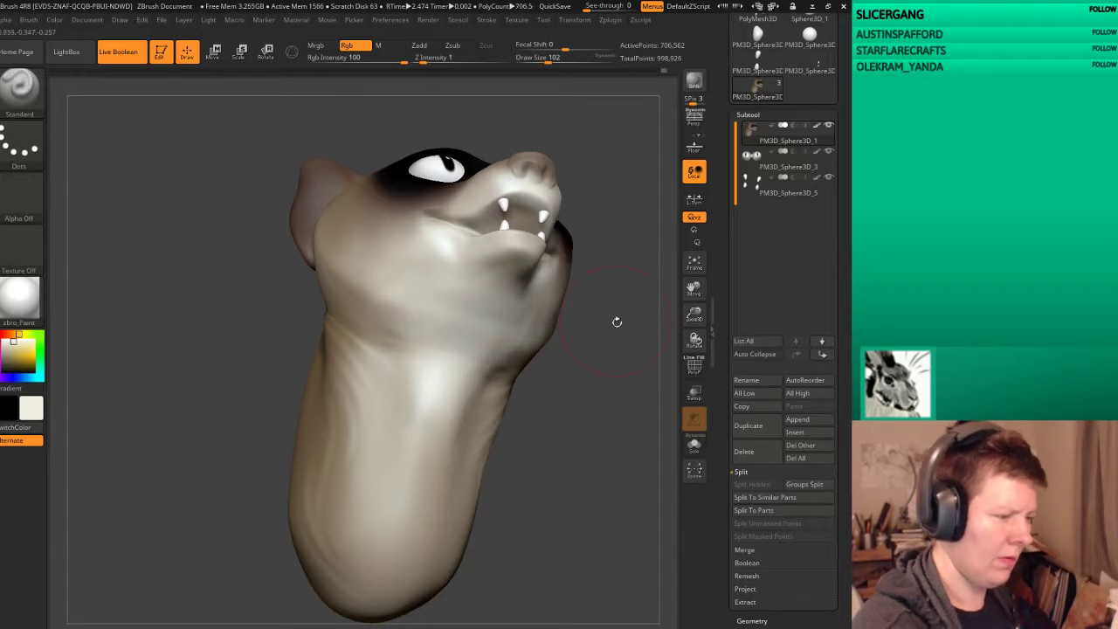
mouse_move(616, 320)
mouse_down()
mouse_move(590, 431)
mouse_move(353, 288)
mouse_up()
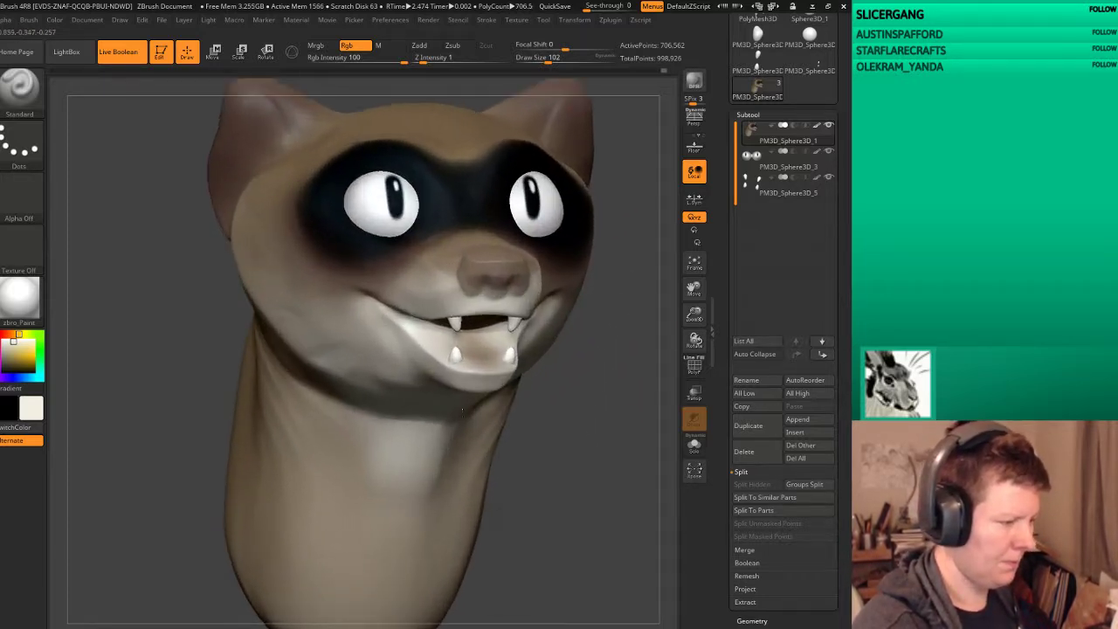
key(c)
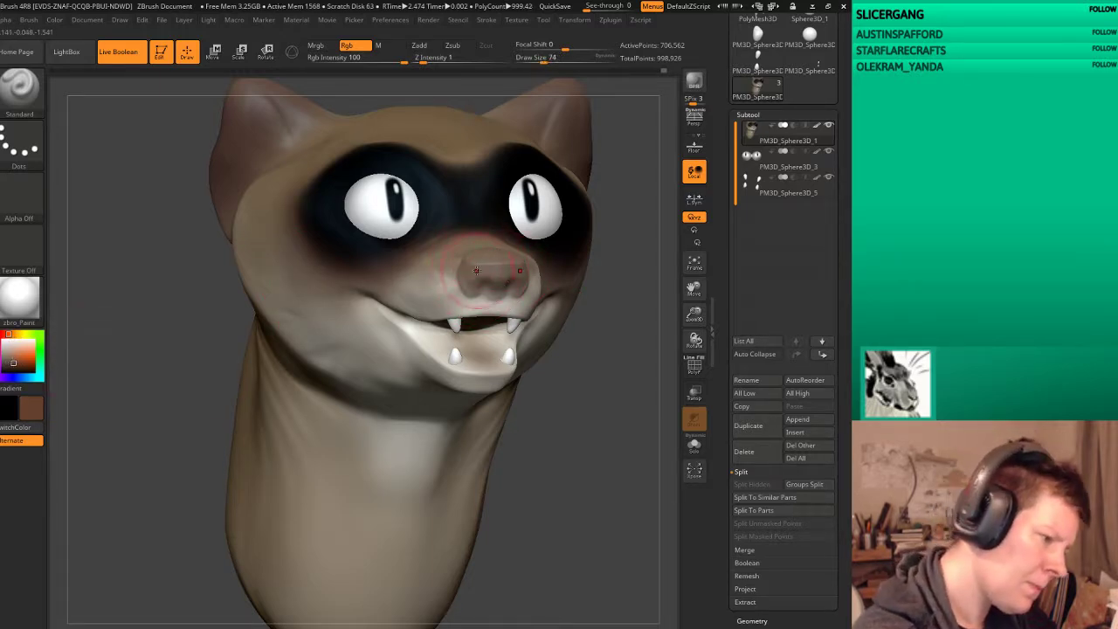
Step: Shrink the brush to Draw Size 38, paint the nose darker brown, then orbit and zoom out to review
key([)
key([)
key([)
mouse_move(476, 271)
mouse_down()
mouse_move(505, 286)
mouse_move(486, 297)
mouse_up()
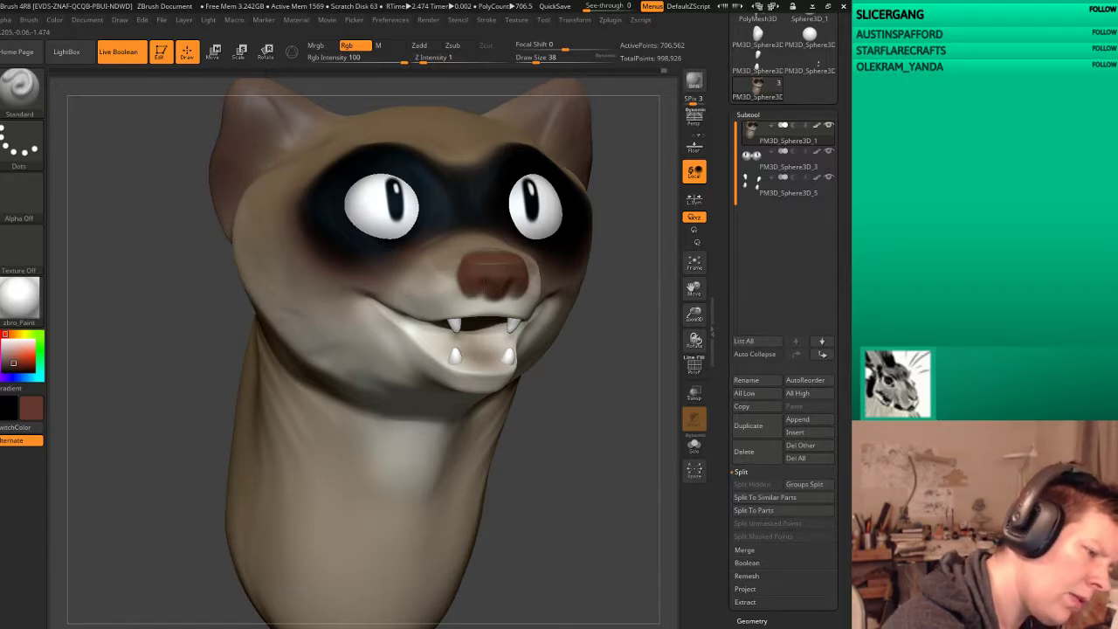
drag(603, 375, 614, 348)
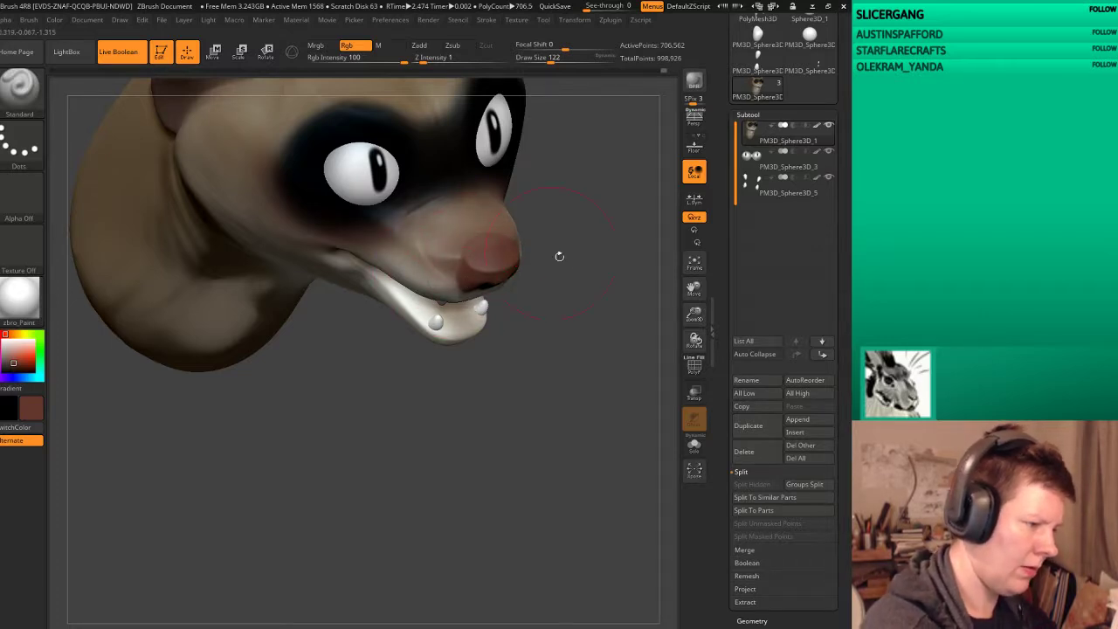
drag(609, 212, 567, 308)
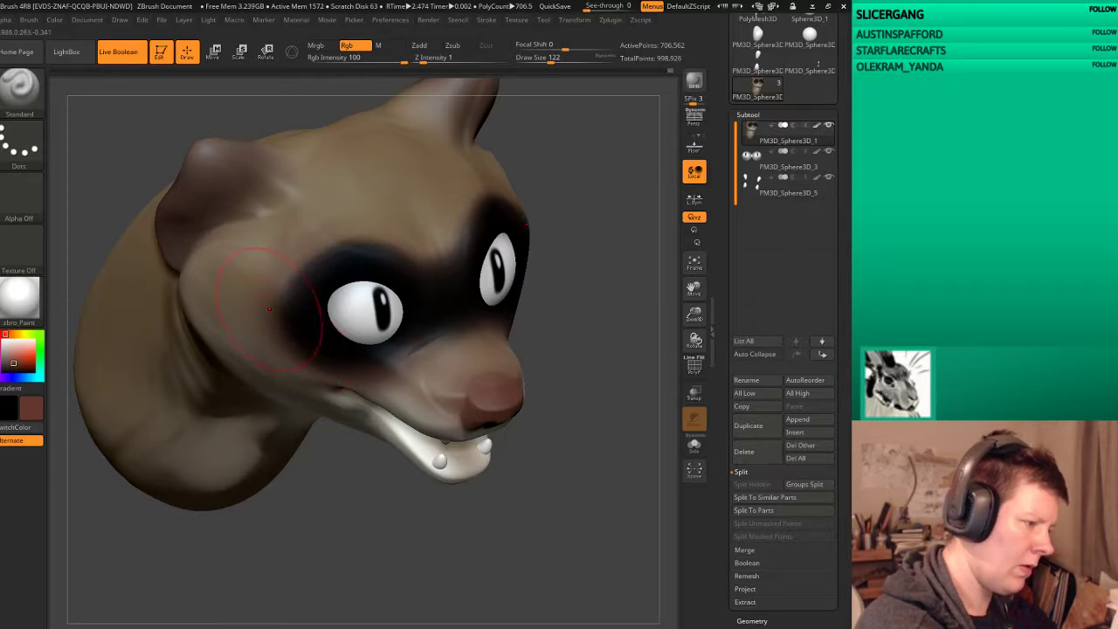
drag(577, 218, 559, 288)
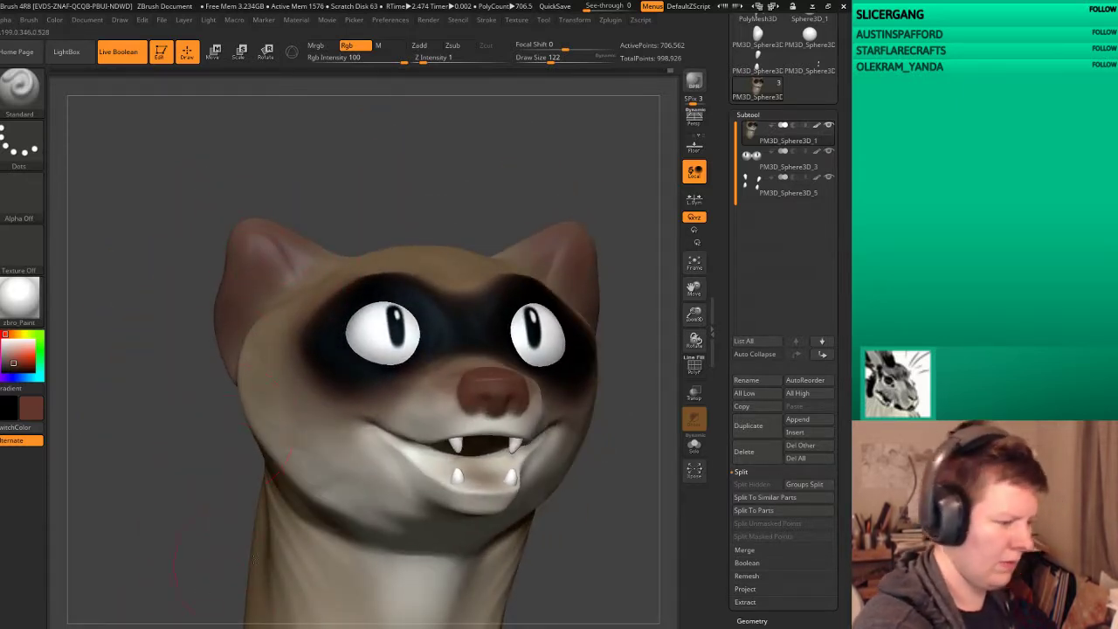
mouse_move(606, 530)
mouse_down()
mouse_move(596, 486)
mouse_move(96, 374)
mouse_up()
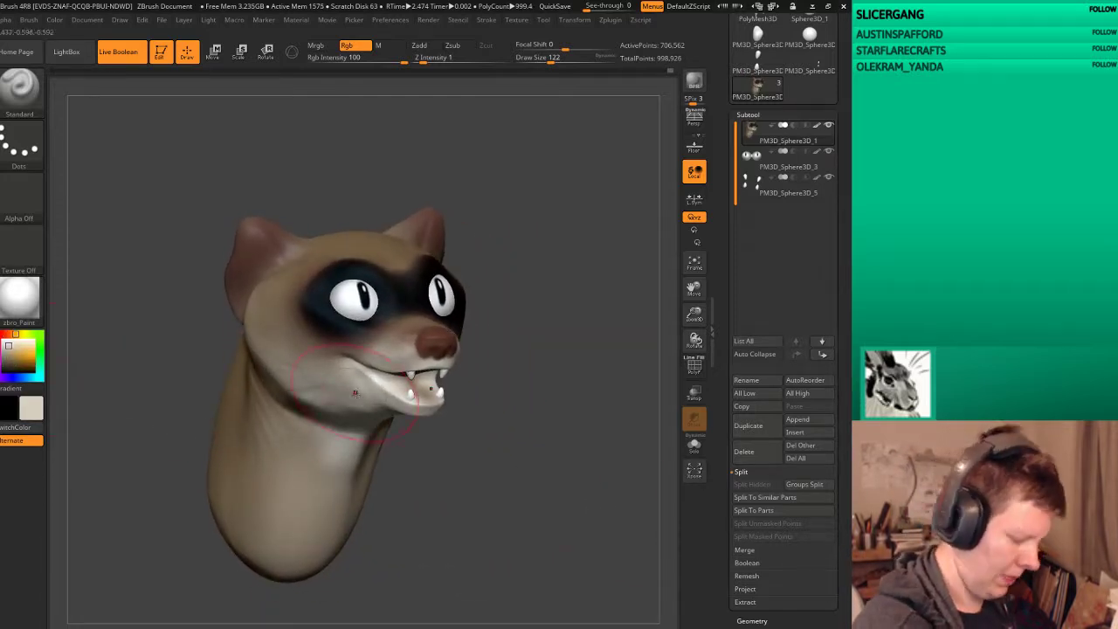
Step: Lighten the fur under the chin, above the left eye and near the ear with beige at Draw Size 46
drag(354, 393, 308, 341)
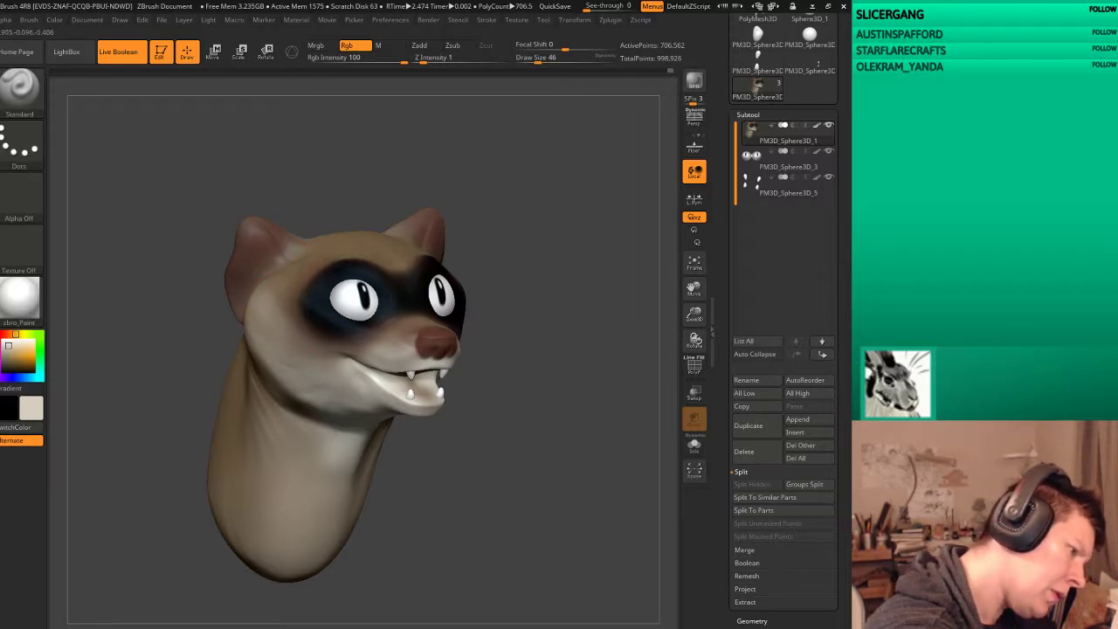
drag(469, 210, 494, 218)
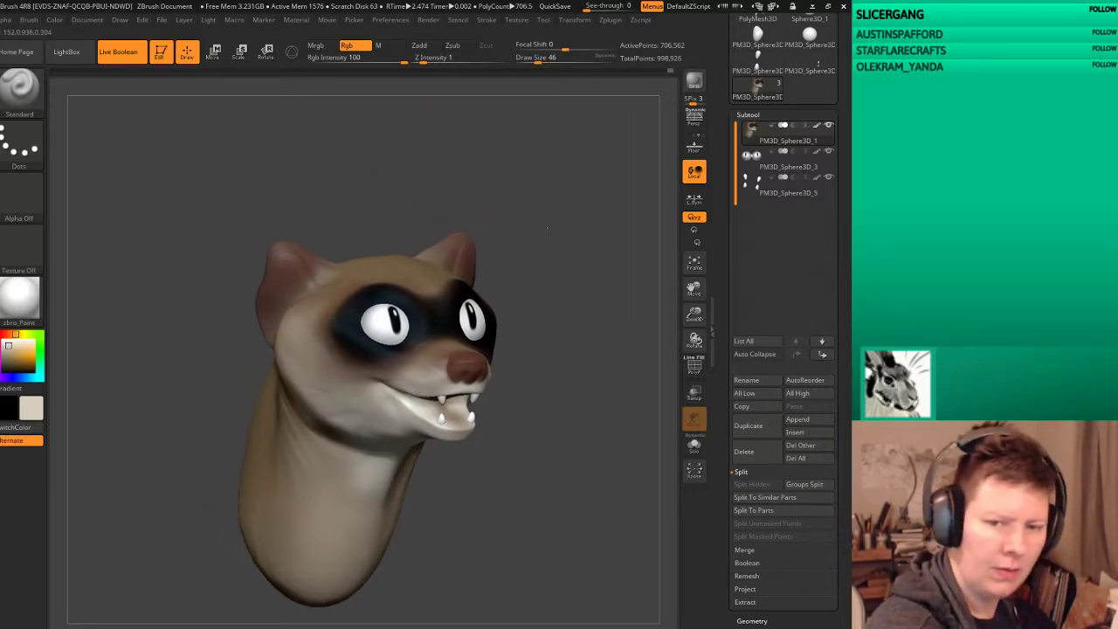
drag(292, 255, 317, 277)
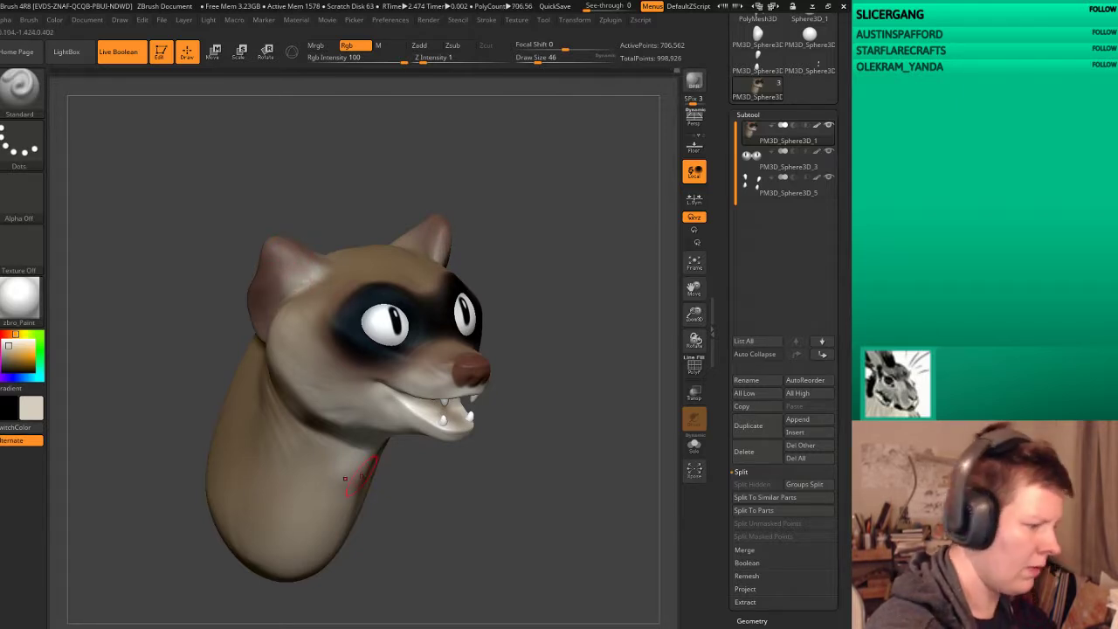
key(ctrl)
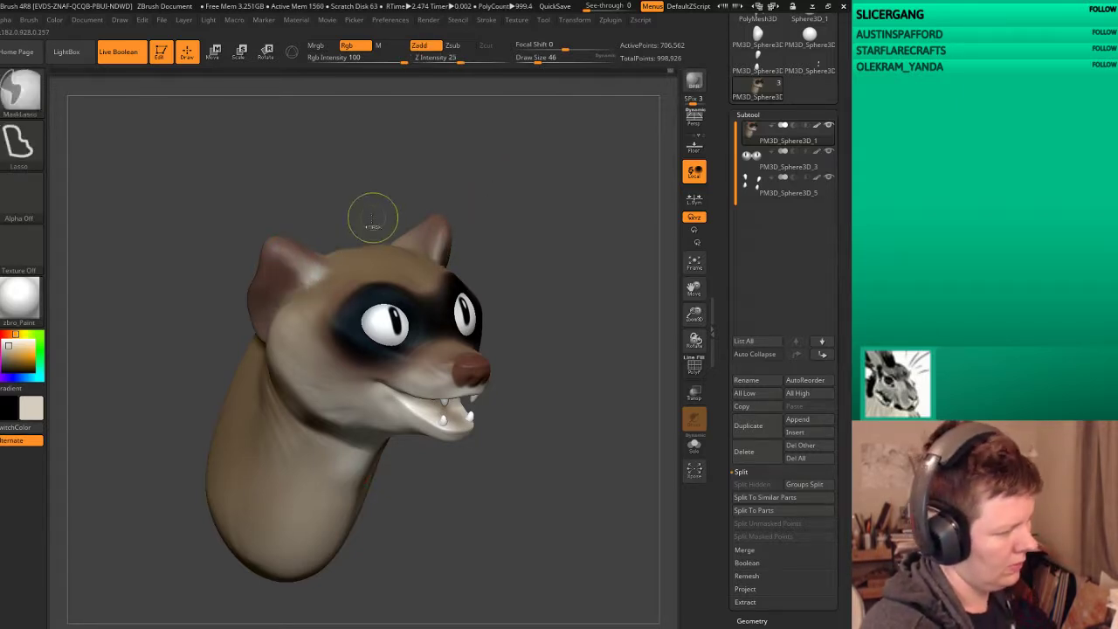
drag(324, 276, 297, 295)
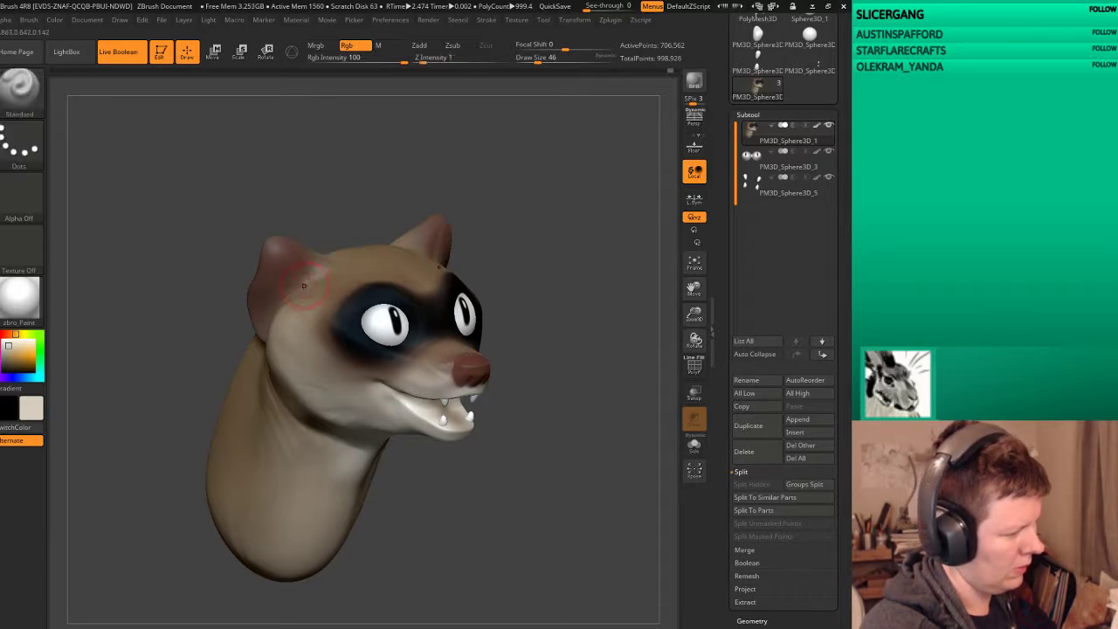
mouse_move(297, 289)
mouse_down()
mouse_move(279, 293)
mouse_move(269, 332)
mouse_up()
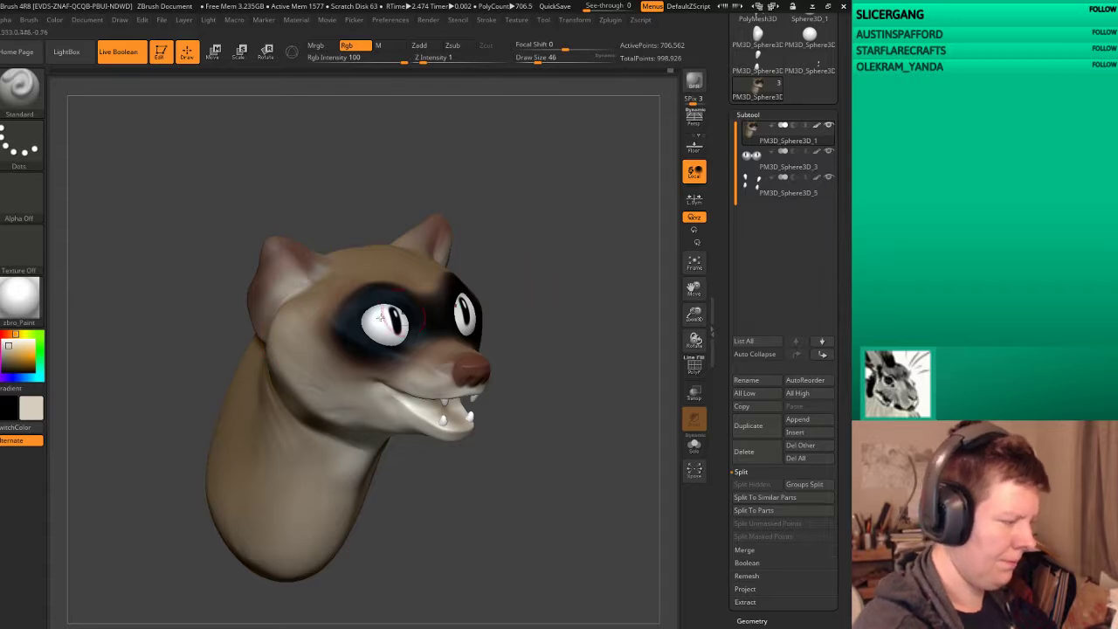
Step: Sample black from the dark eye mask and orbit around the head back to the front
key(c)
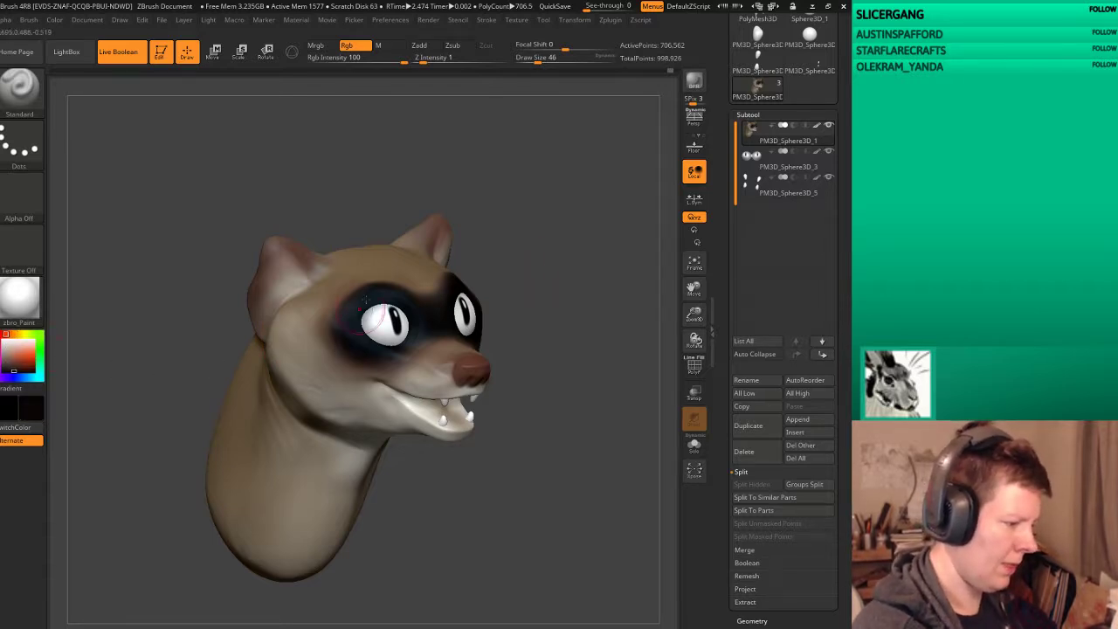
mouse_move(376, 319)
mouse_down()
mouse_move(454, 288)
mouse_move(414, 260)
mouse_move(288, 259)
mouse_up()
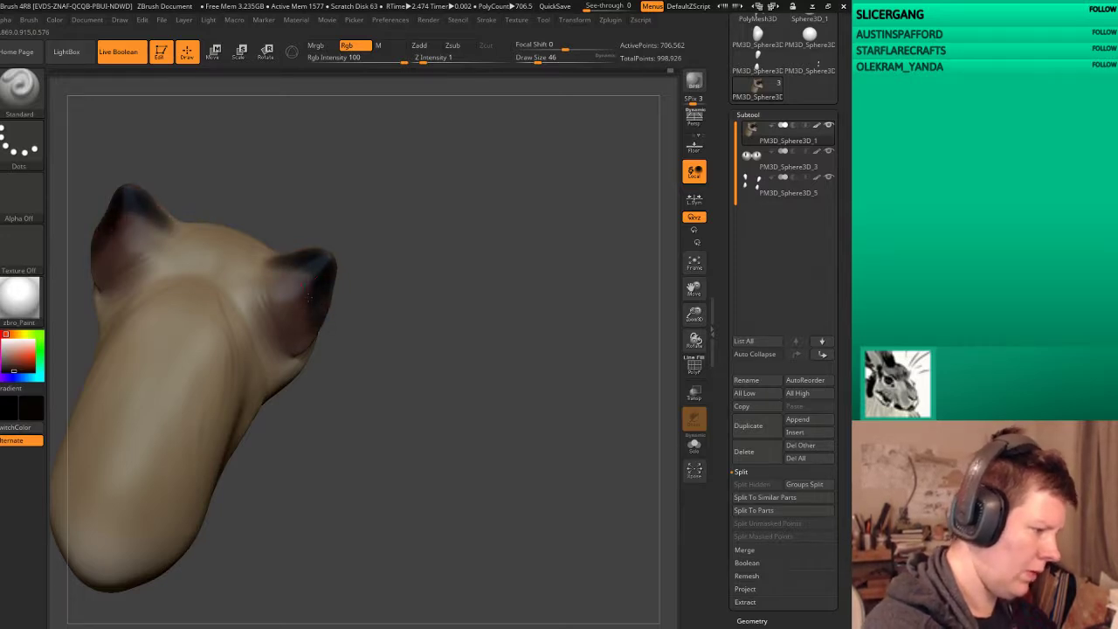
mouse_move(393, 350)
mouse_down()
mouse_move(620, 282)
mouse_move(639, 392)
mouse_move(433, 346)
mouse_up()
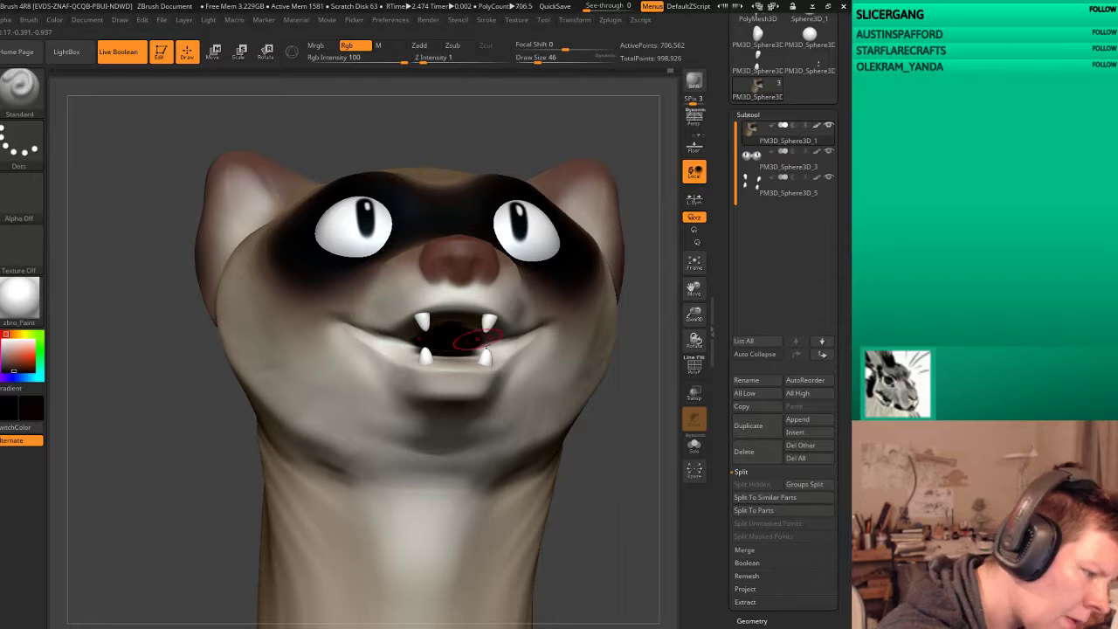
Step: Paint the mouth corners and lower lip black with X symmetry, checking both sides from several angles
mouse_move(642, 402)
mouse_down()
mouse_move(617, 435)
mouse_move(437, 345)
mouse_up()
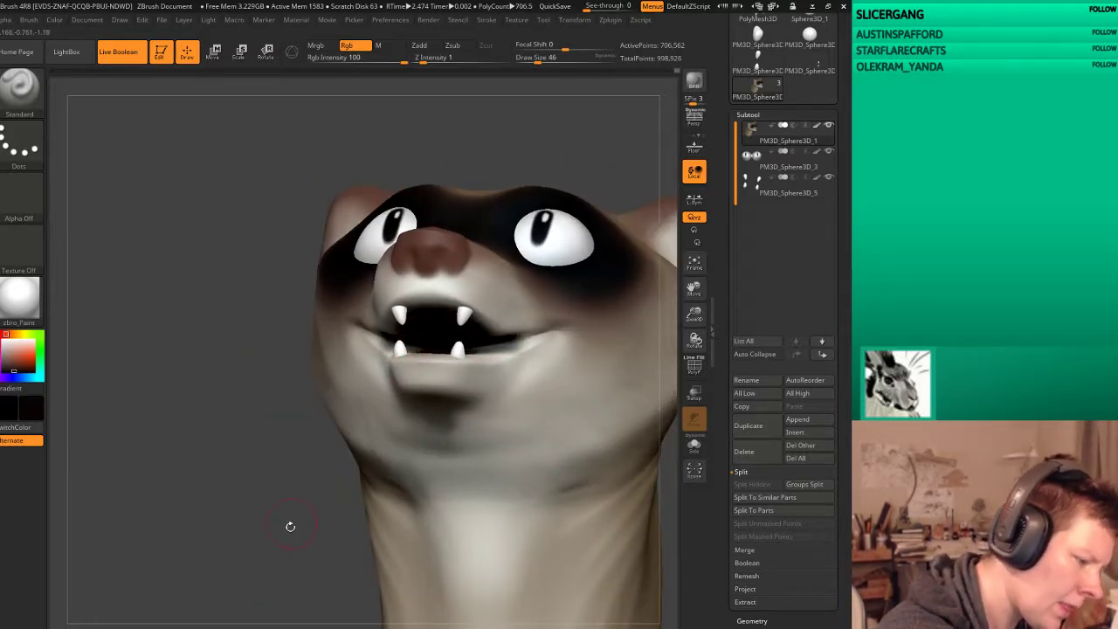
mouse_move(292, 524)
mouse_down()
mouse_move(441, 278)
mouse_move(431, 276)
mouse_up()
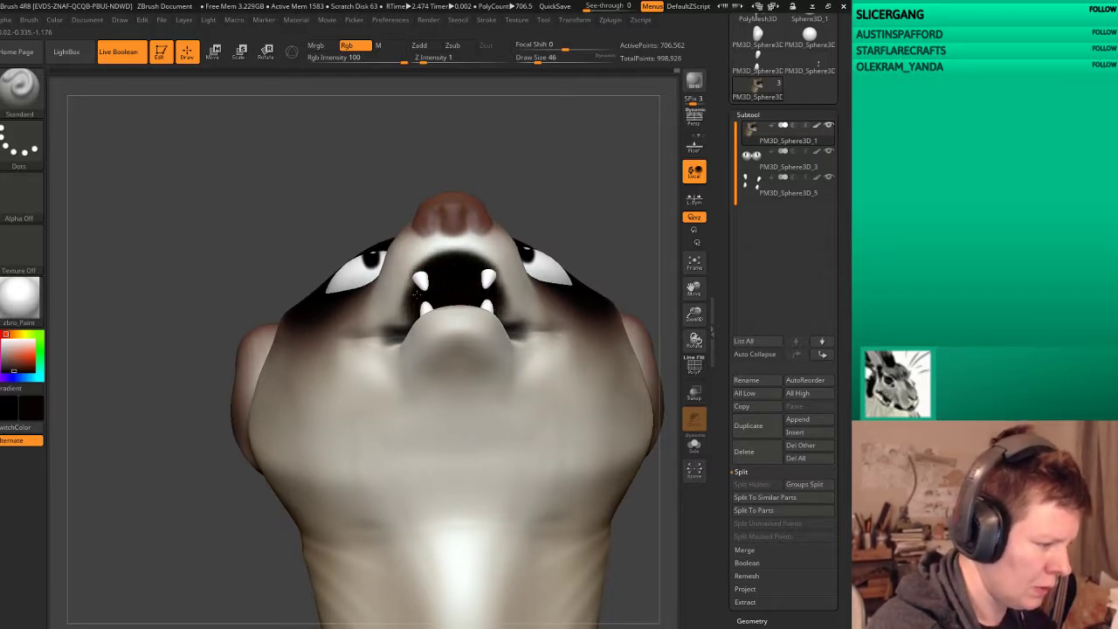
drag(417, 294, 397, 329)
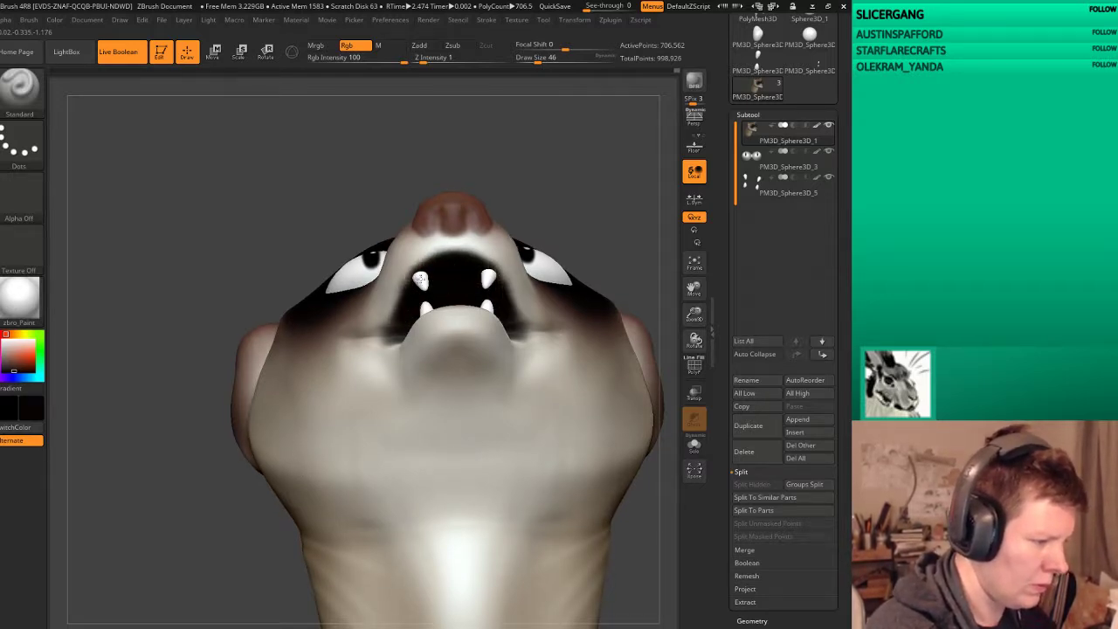
mouse_move(458, 262)
mouse_down()
mouse_move(434, 335)
mouse_move(478, 339)
mouse_move(445, 340)
mouse_up()
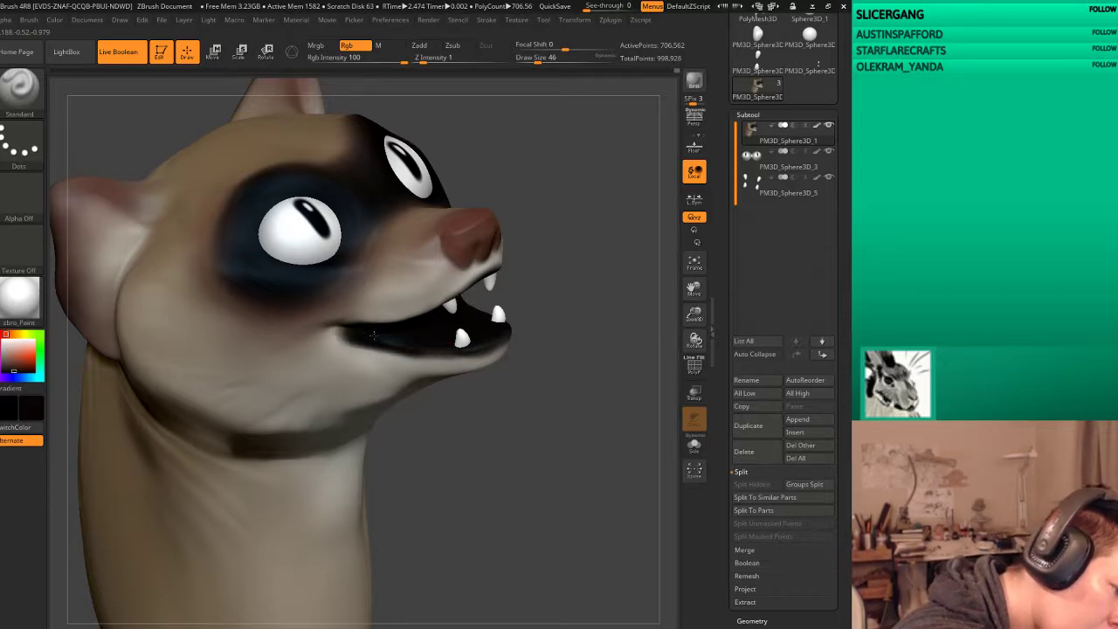
mouse_move(602, 289)
mouse_down()
mouse_move(612, 225)
mouse_move(451, 251)
mouse_up()
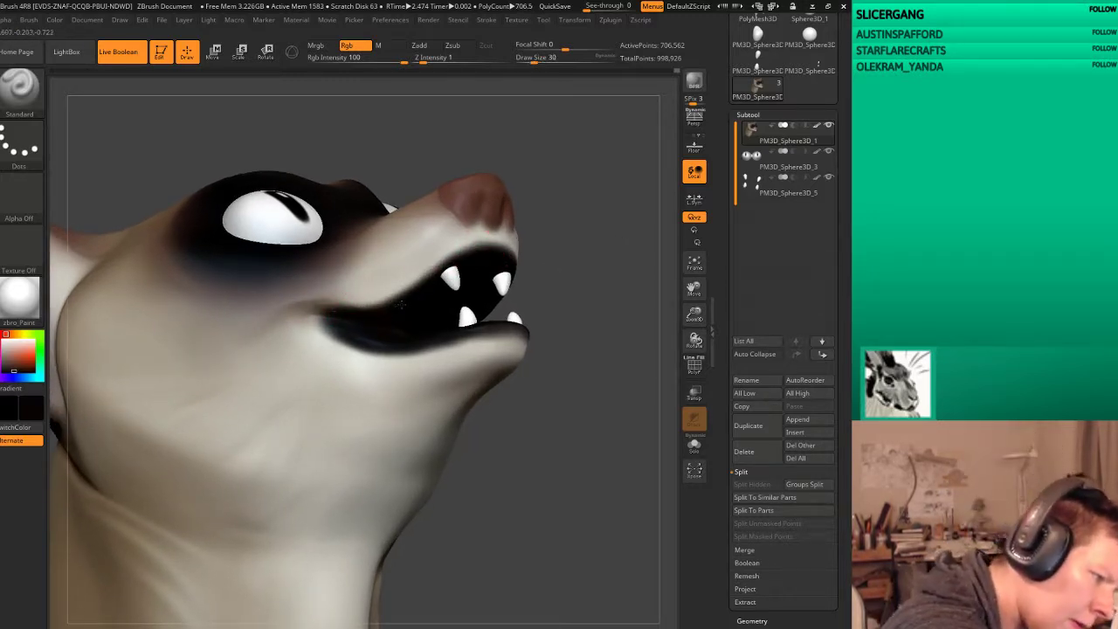
drag(319, 317, 373, 341)
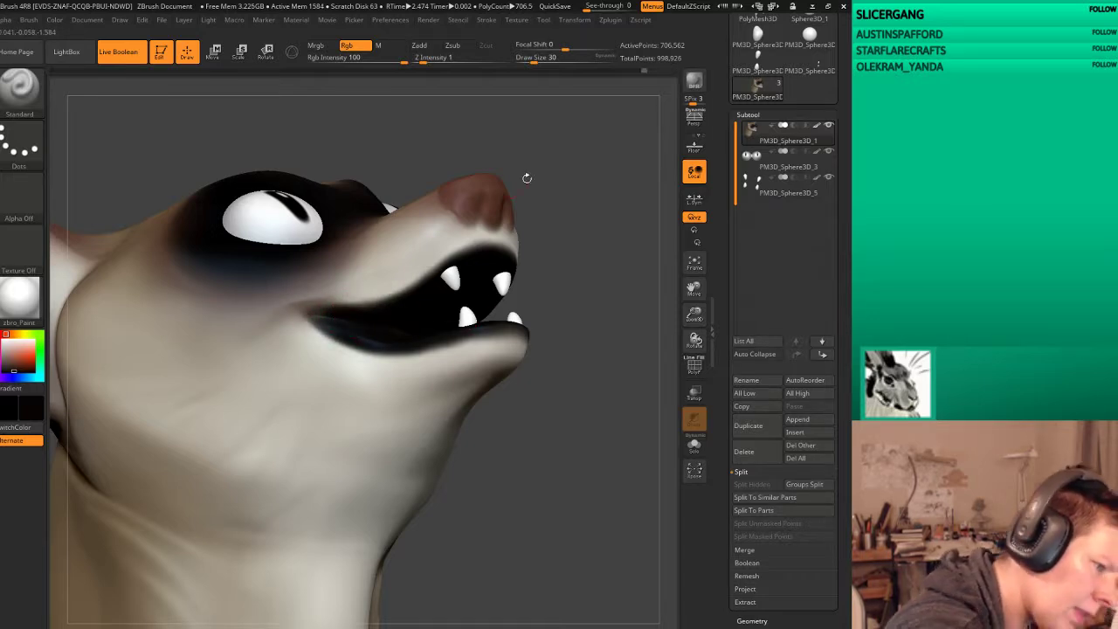
drag(524, 180, 455, 262)
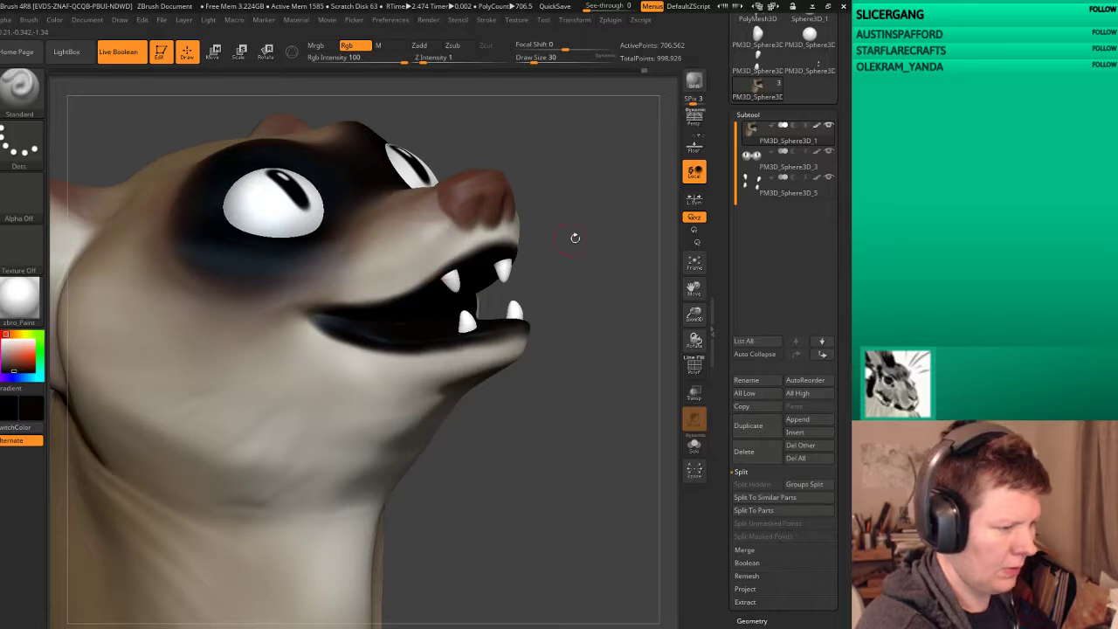
drag(574, 237, 500, 235)
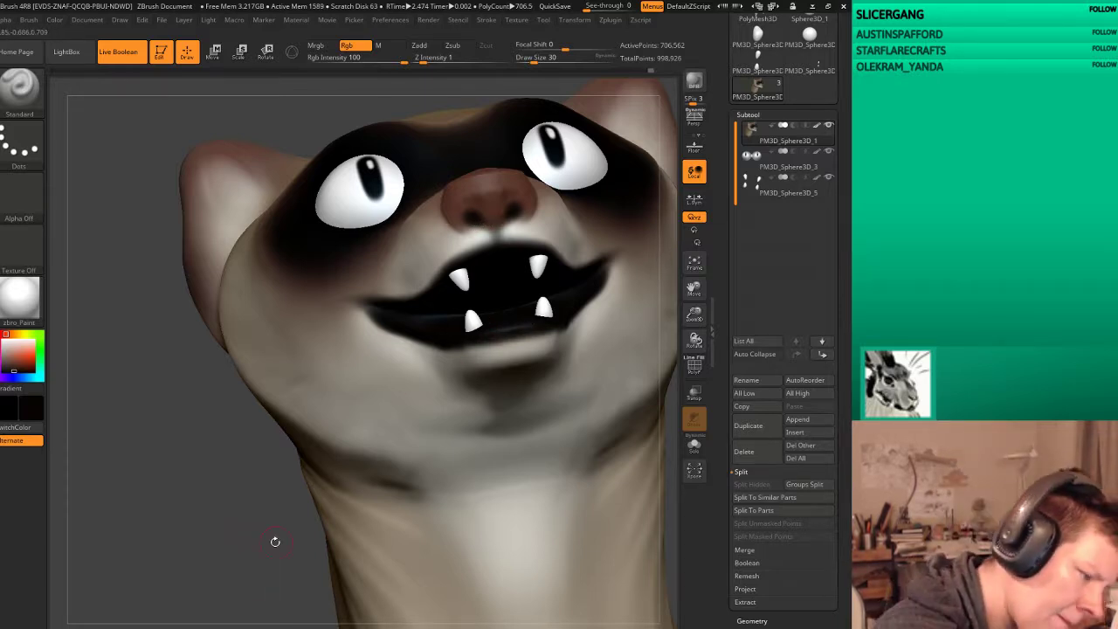
drag(274, 537, 420, 349)
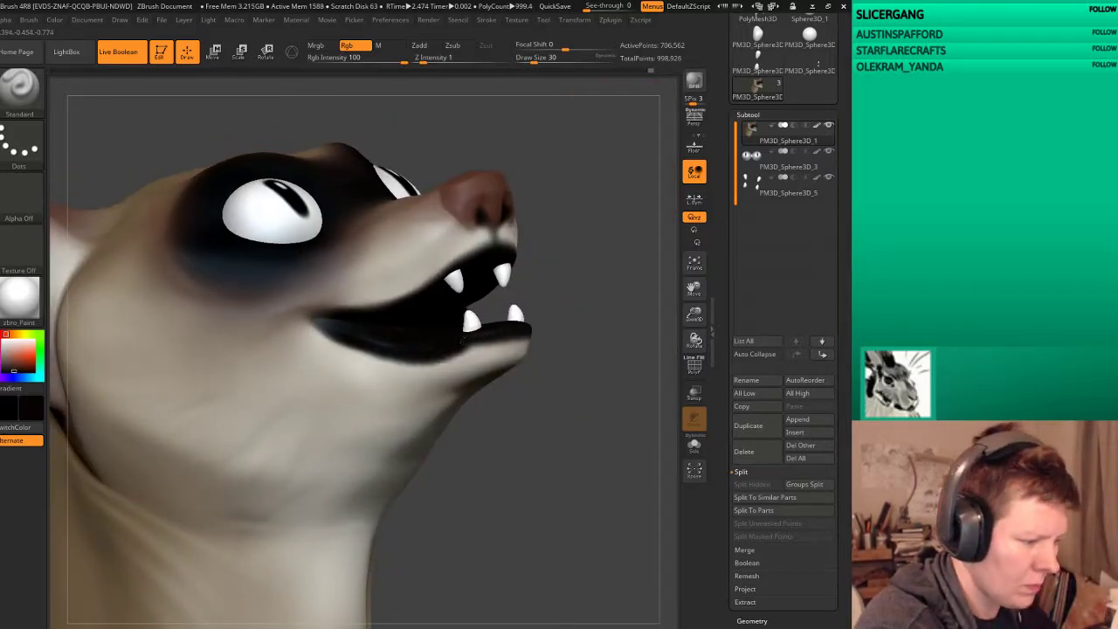
mouse_move(516, 316)
mouse_down()
mouse_move(587, 305)
mouse_move(361, 328)
mouse_up()
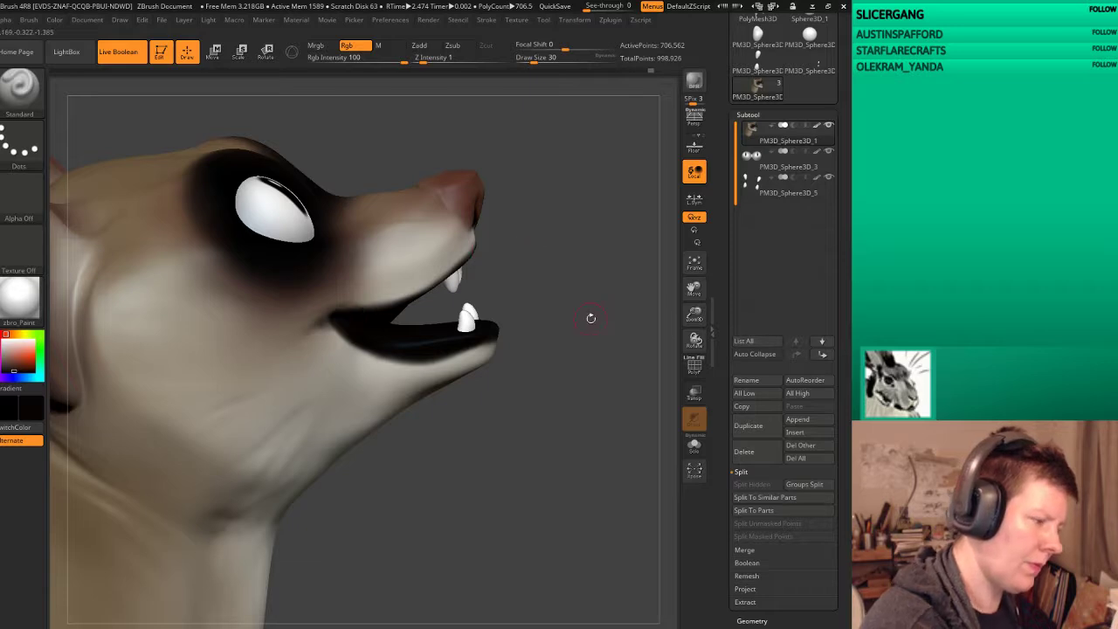
mouse_move(590, 318)
mouse_down()
mouse_move(583, 354)
mouse_move(594, 334)
mouse_move(609, 389)
mouse_move(588, 403)
mouse_move(586, 394)
mouse_up()
Step: Orbit around the head and sample its tan fur colour as the paint colour
mouse_move(569, 442)
mouse_down()
mouse_move(556, 433)
mouse_move(582, 427)
mouse_move(612, 512)
mouse_up()
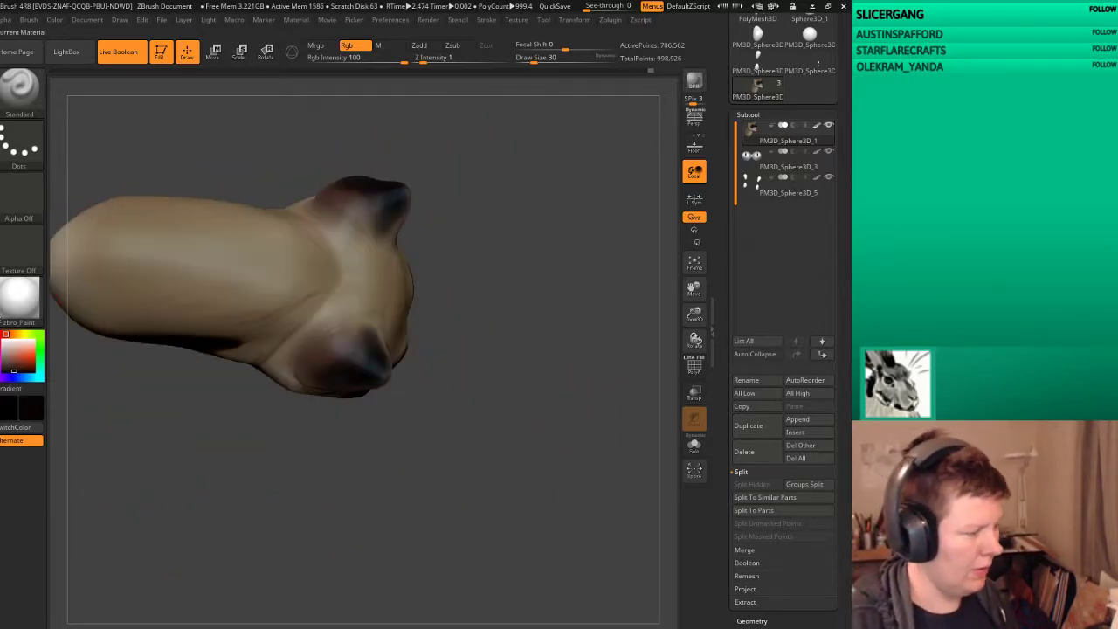
mouse_move(399, 187)
mouse_down()
mouse_move(469, 230)
mouse_move(564, 172)
mouse_move(462, 207)
mouse_move(502, 226)
mouse_up()
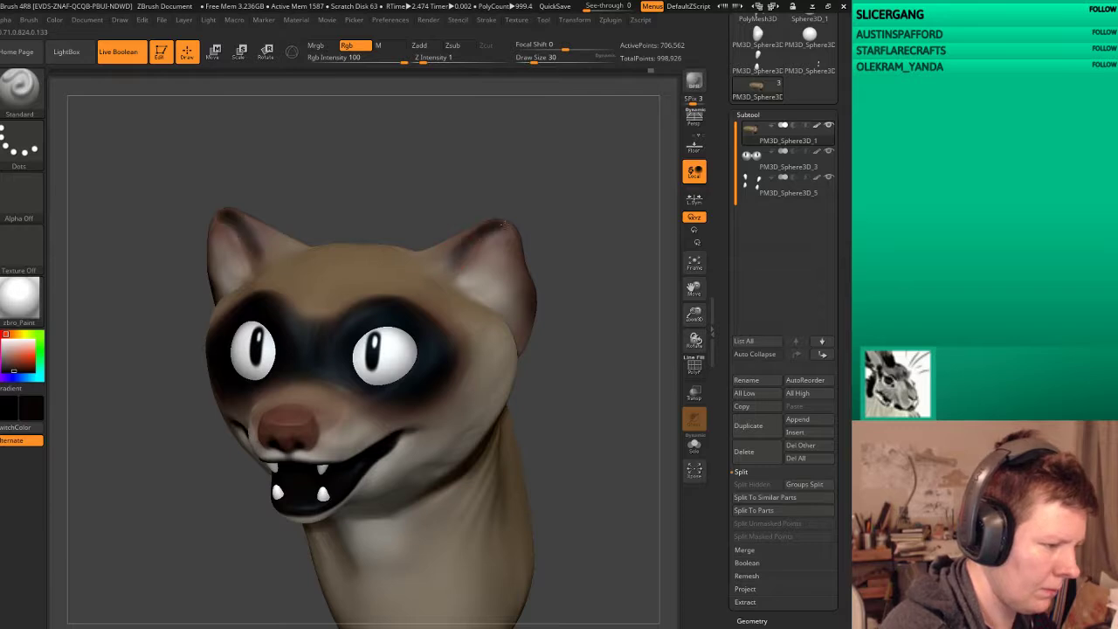
mouse_move(587, 212)
mouse_down()
mouse_move(533, 242)
mouse_move(526, 273)
mouse_up()
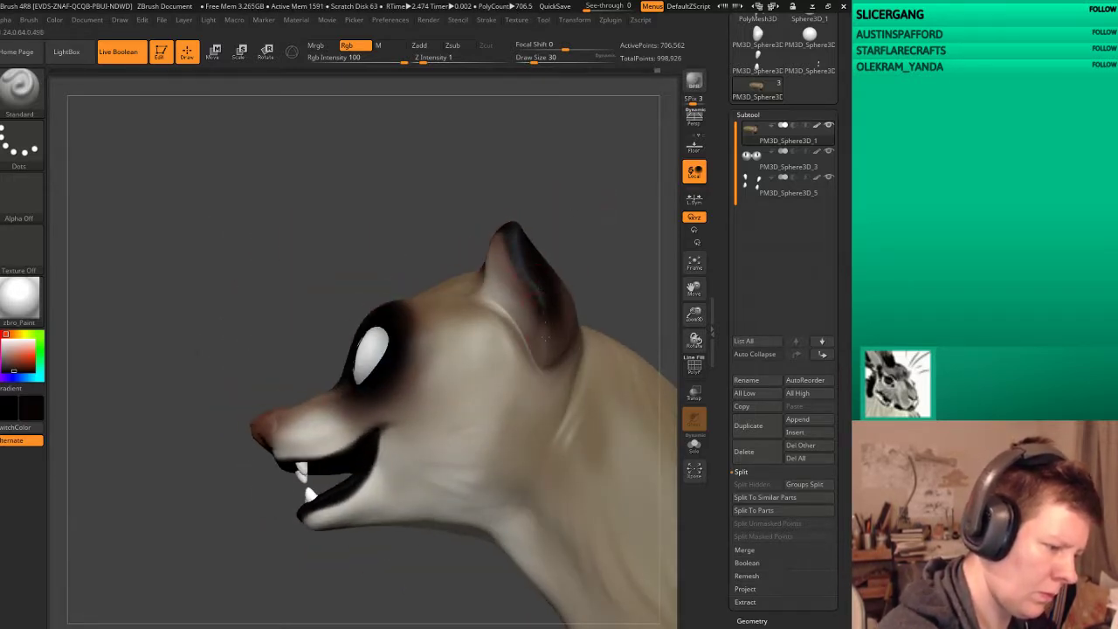
mouse_move(541, 230)
mouse_down()
mouse_move(472, 276)
mouse_move(482, 259)
mouse_move(480, 350)
mouse_move(527, 362)
mouse_up()
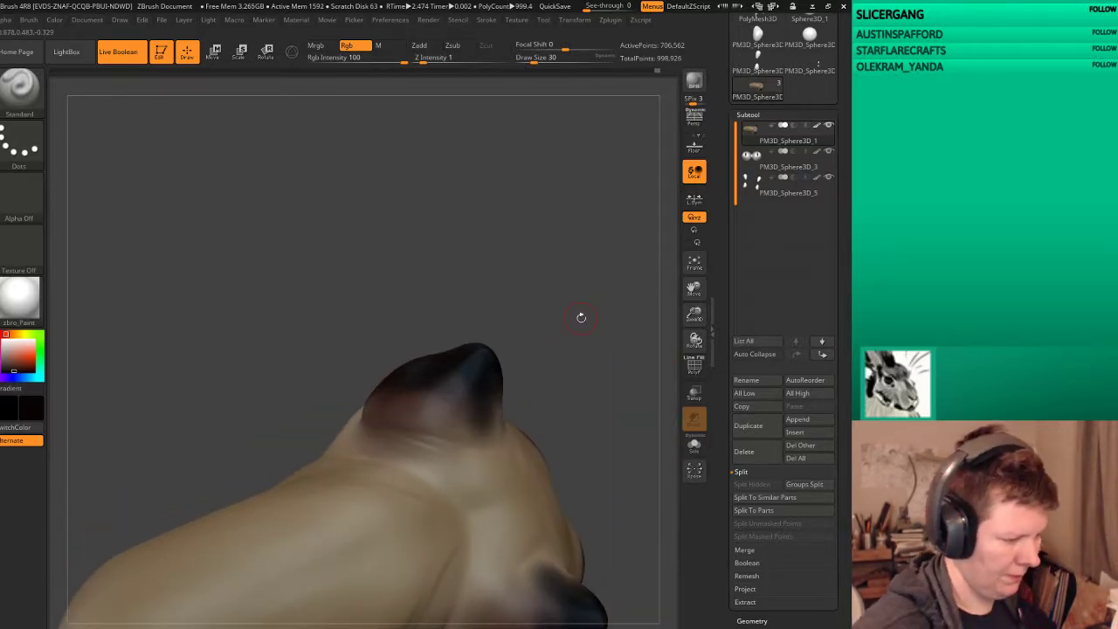
mouse_move(656, 200)
mouse_down()
mouse_move(504, 207)
mouse_move(87, 319)
mouse_up()
drag(22, 358, 349, 257)
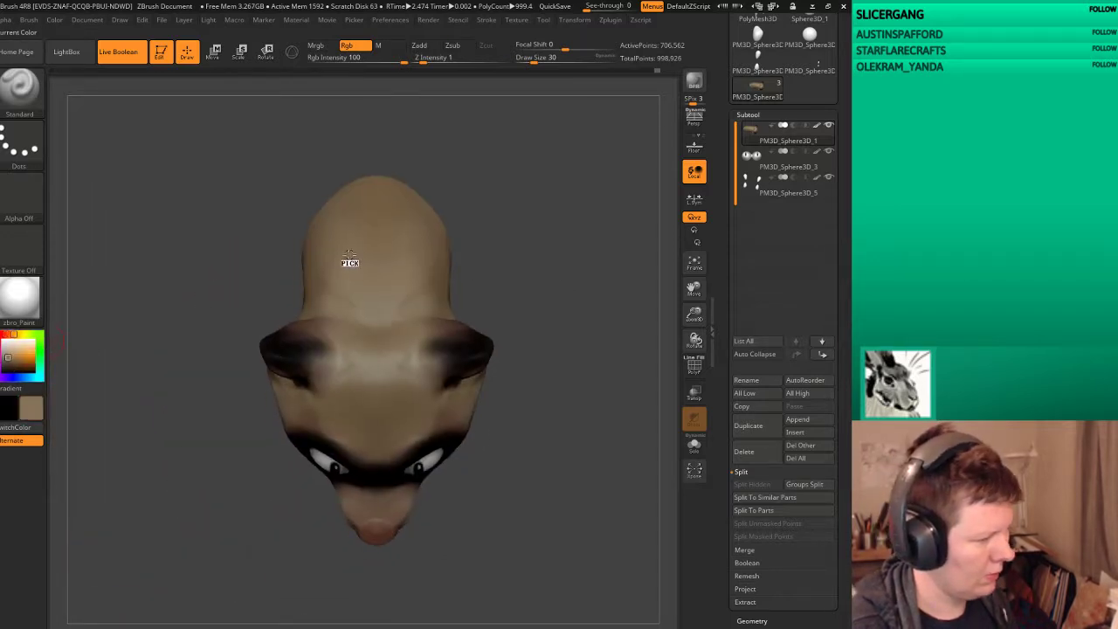
click(11, 359)
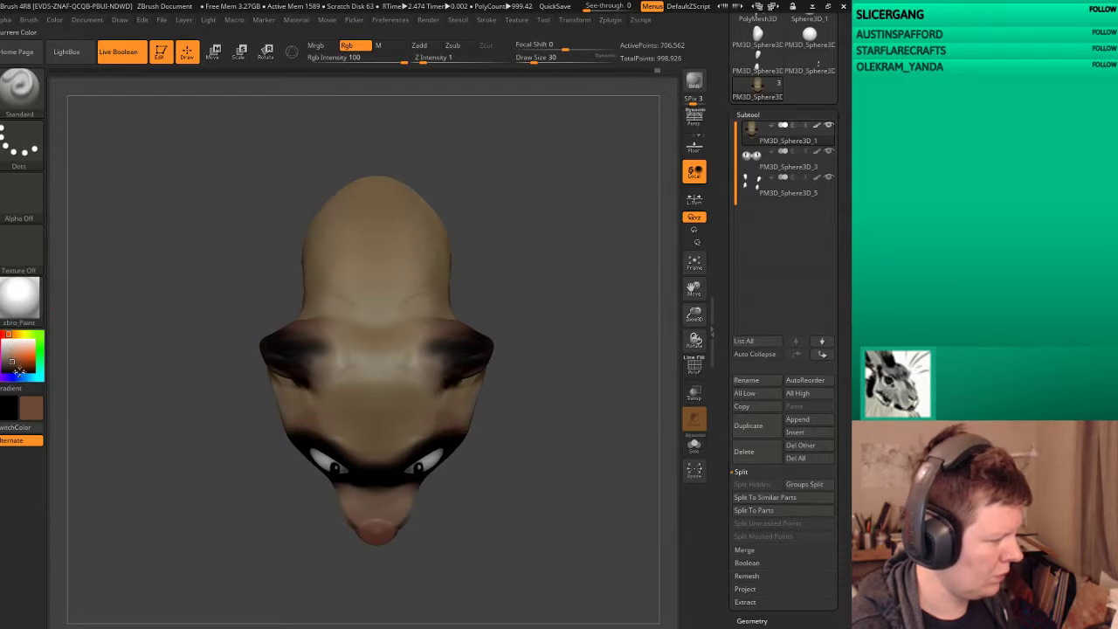
drag(312, 322, 357, 300)
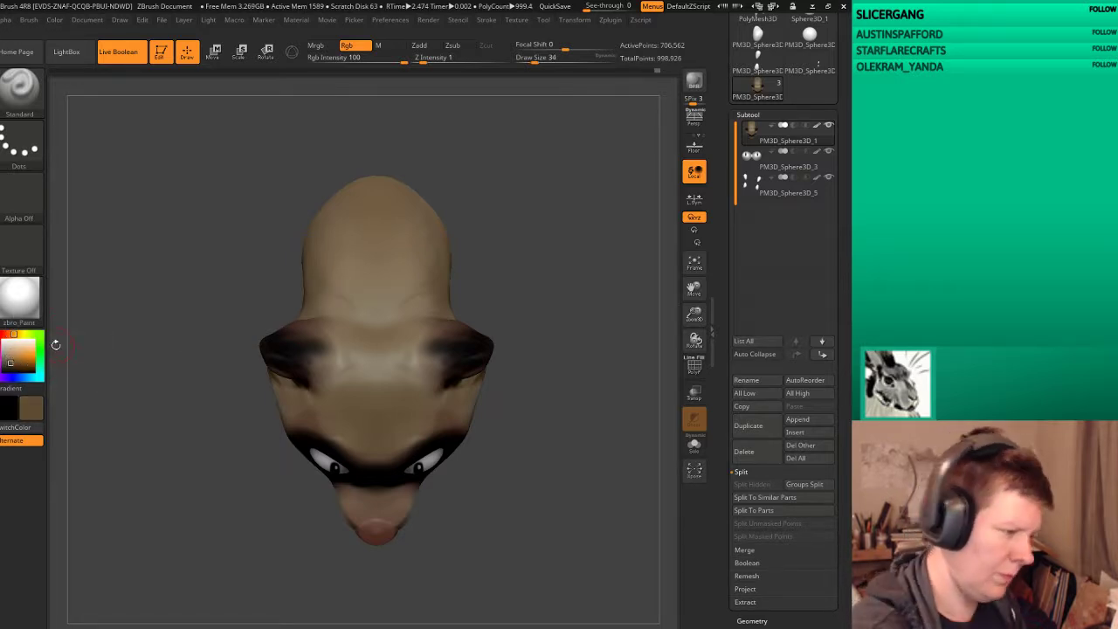
Step: Enlarge the brush and paint tan over the pale forehead patch above the eyes
key(bracketright)
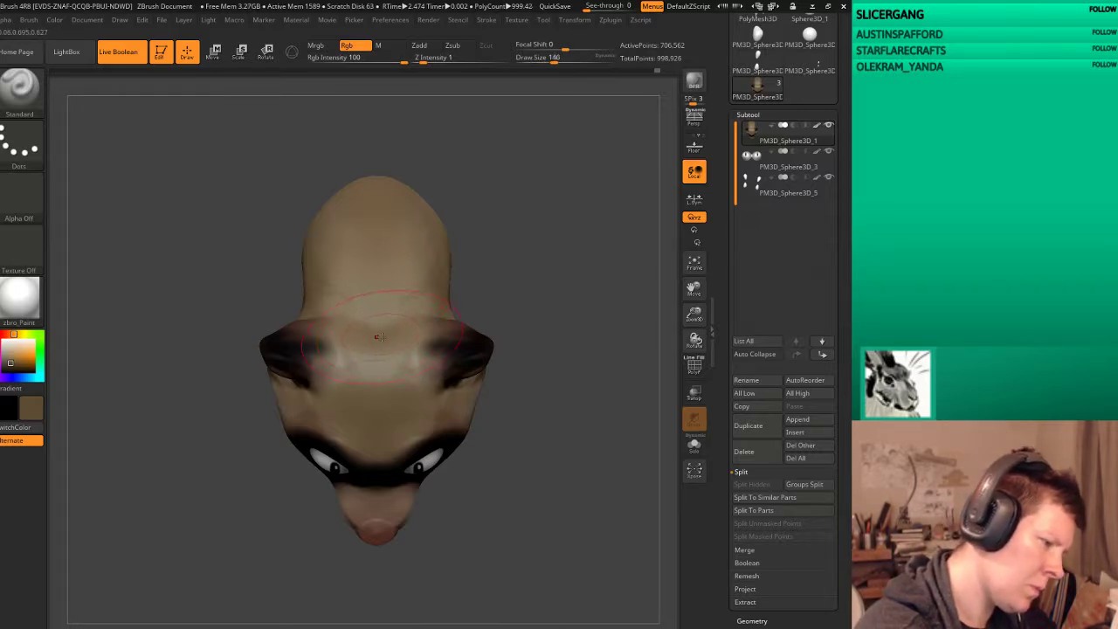
key(bracketright)
key(bracketright)
mouse_move(378, 336)
mouse_down()
mouse_move(377, 402)
mouse_move(376, 199)
mouse_up()
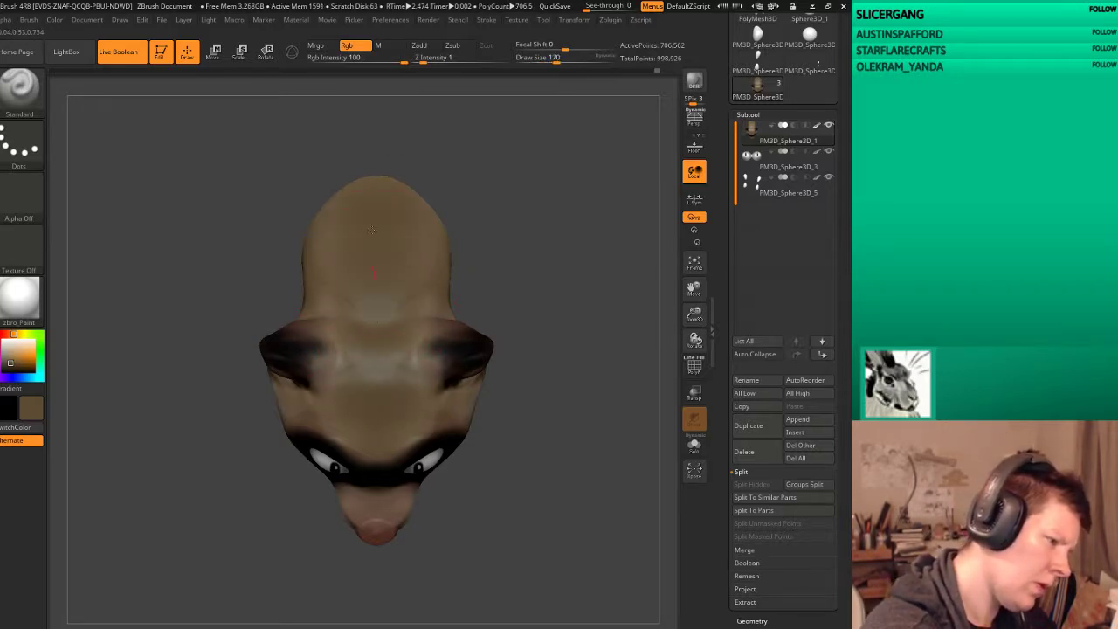
mouse_move(374, 242)
right_down()
mouse_move(585, 404)
mouse_move(566, 476)
mouse_move(593, 496)
mouse_move(565, 482)
mouse_move(619, 512)
right_up()
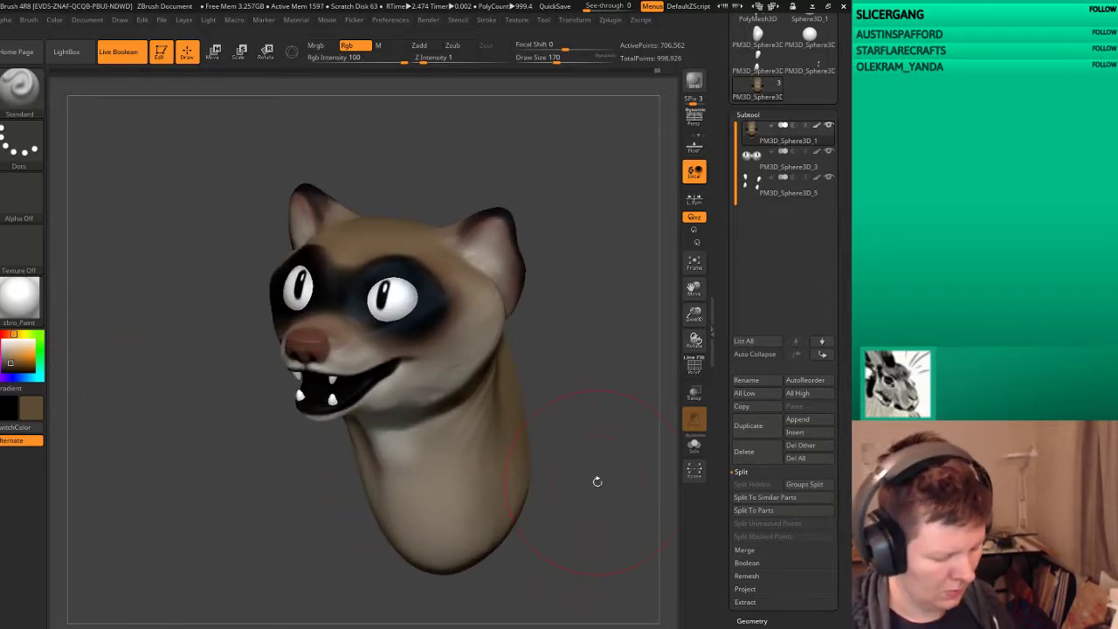
Step: Switch to the Move brush (B, M, V), zoom in on the face, and shrink the brush for the eyes
key(b)
key(m)
click(492, 503)
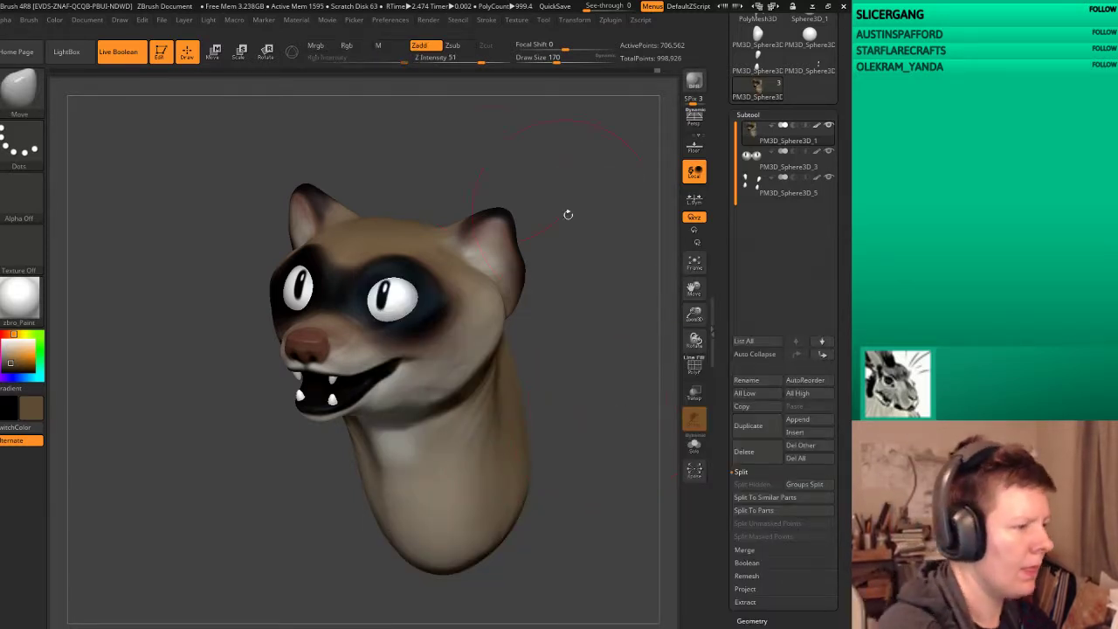
drag(569, 215, 619, 232)
right_drag(349, 559, 334, 323)
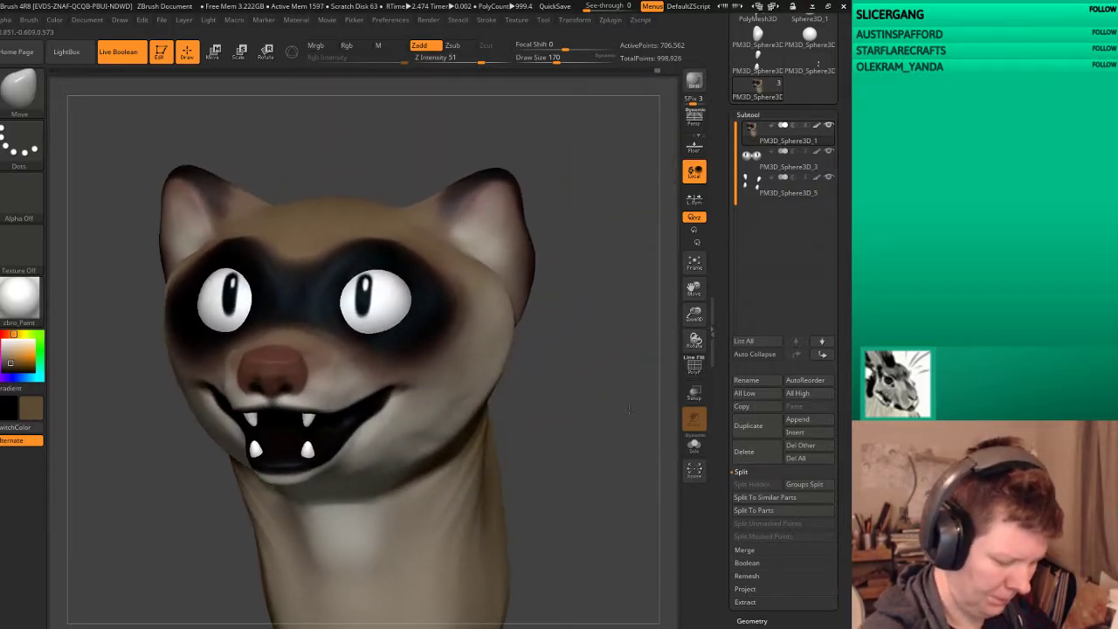
key(bracketleft)
key(bracketleft)
key(bracketleft)
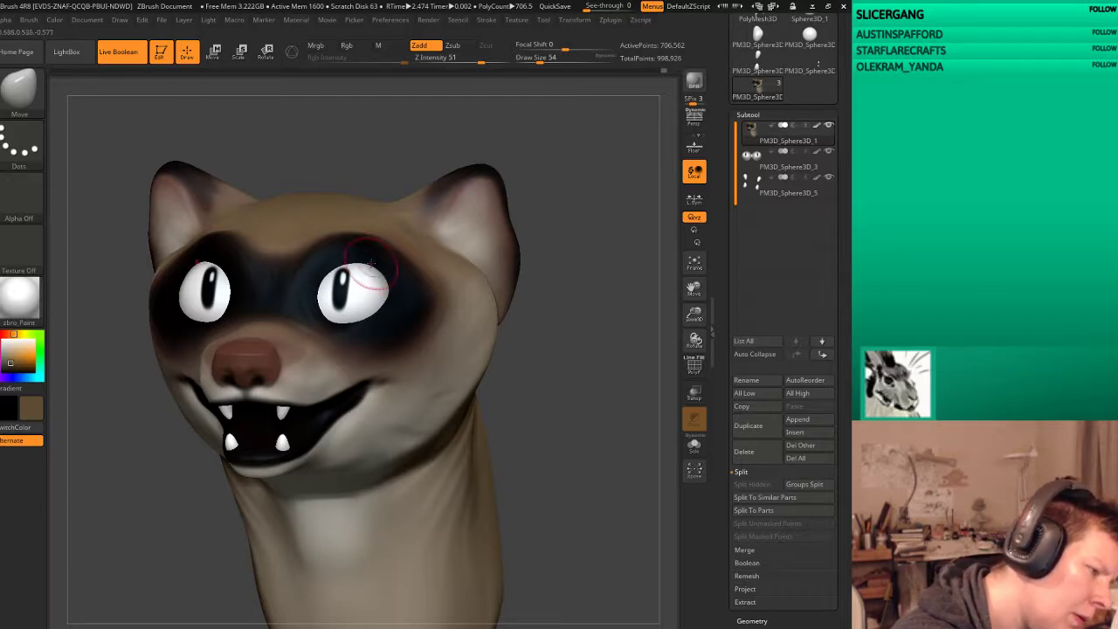
key(ctrl)
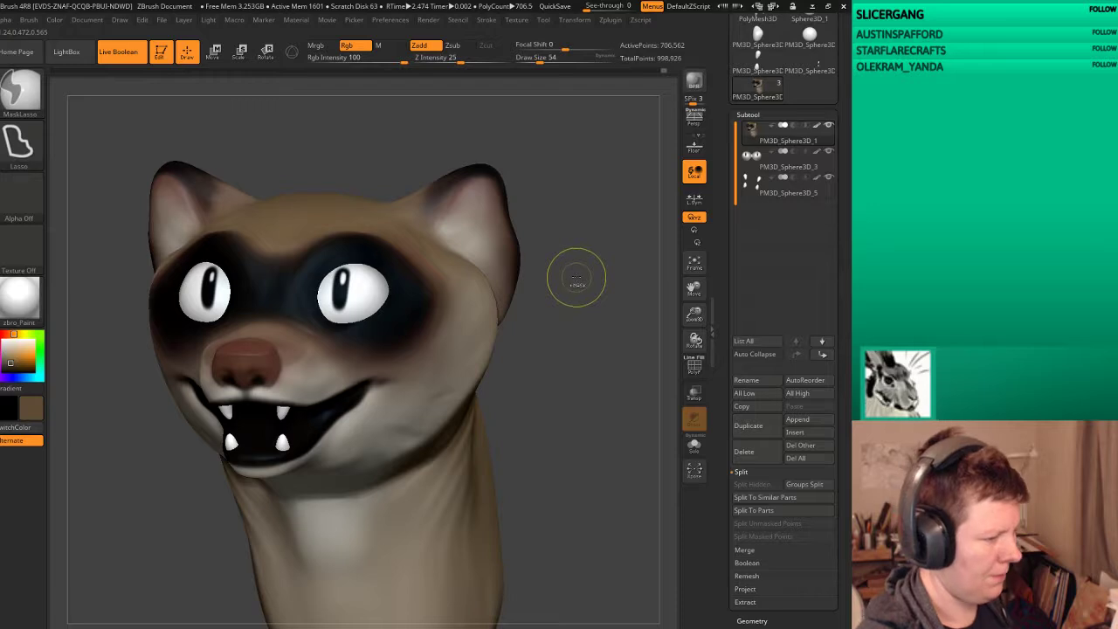
Step: Nudge the eye, nose and cheek forms, reviewing the face from top, low, side and front angles
mouse_move(560, 280)
mouse_down()
mouse_move(572, 255)
mouse_move(415, 255)
mouse_up()
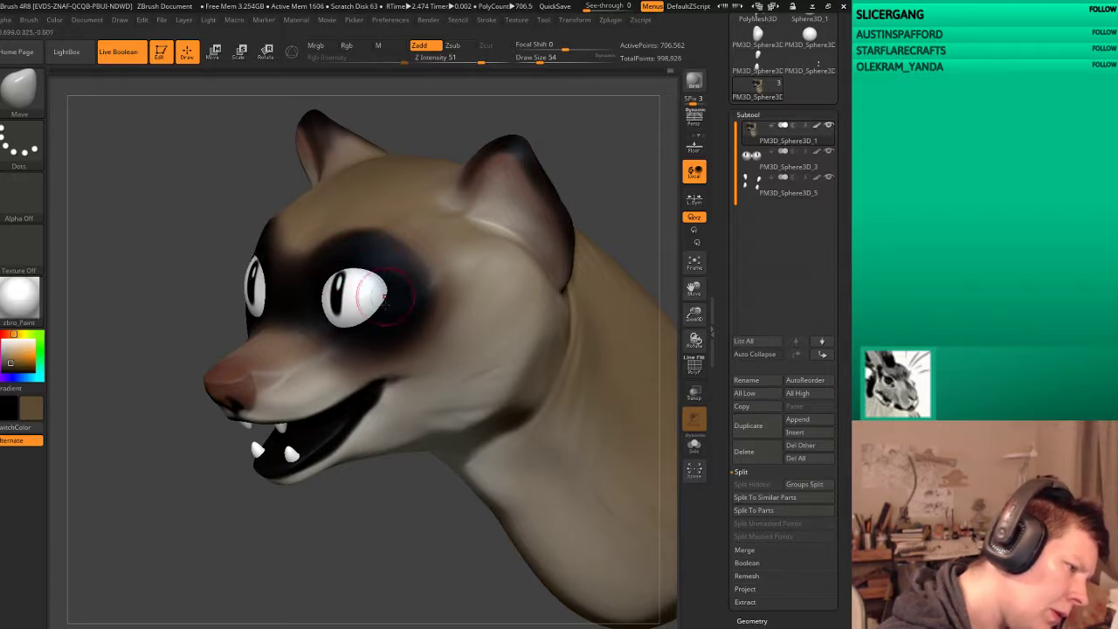
drag(524, 279, 625, 319)
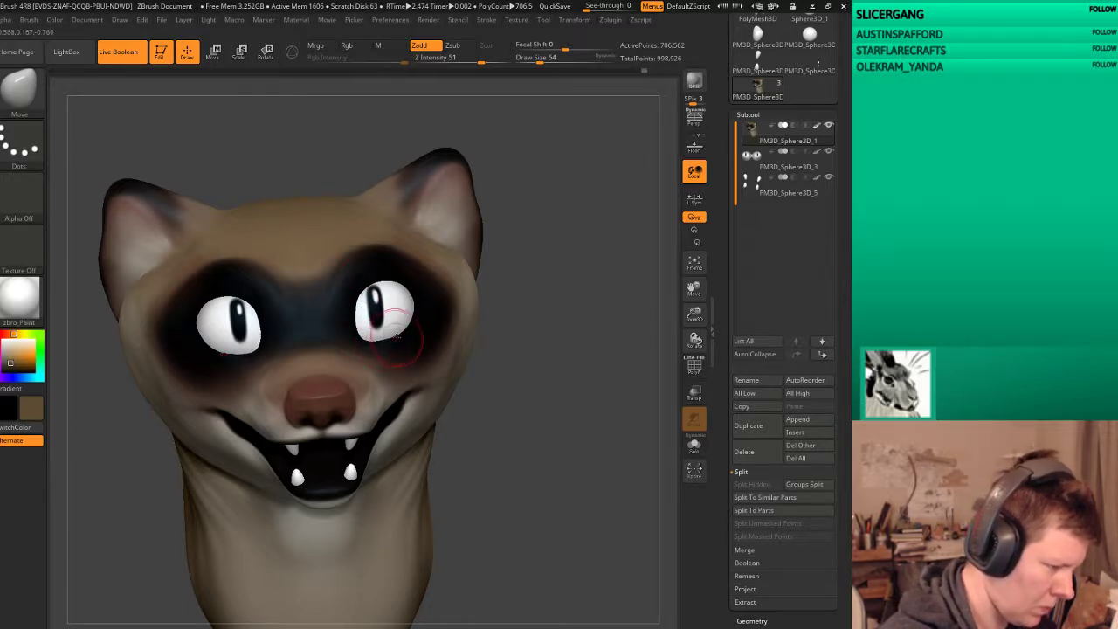
drag(537, 434, 381, 403)
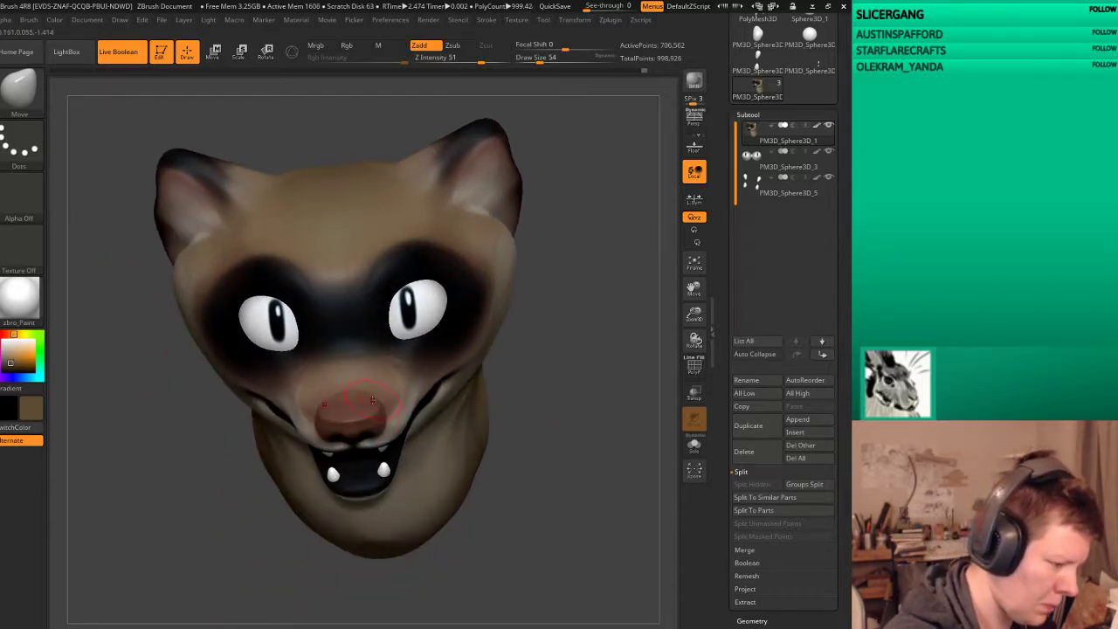
mouse_move(518, 447)
mouse_down()
mouse_move(385, 409)
mouse_move(366, 435)
mouse_up()
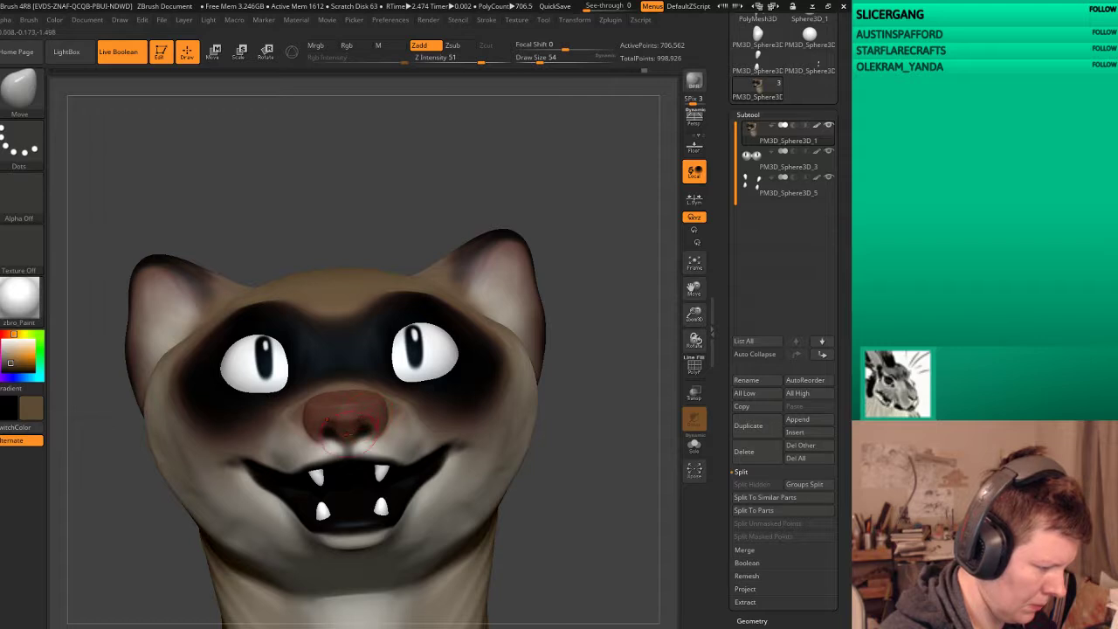
drag(347, 436, 615, 594)
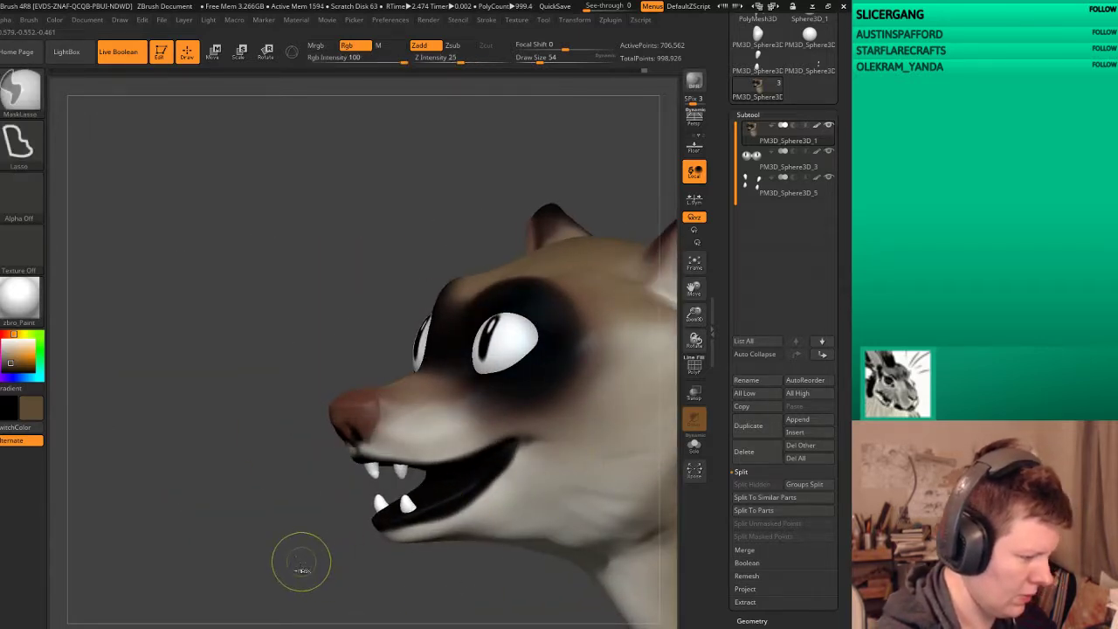
drag(302, 566, 384, 524)
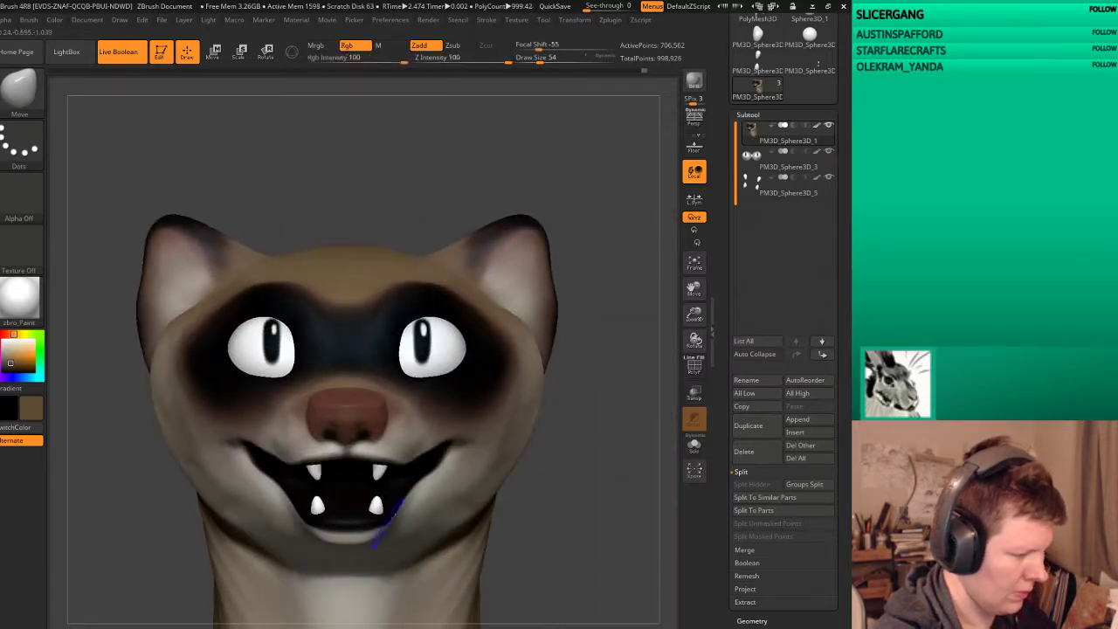
drag(586, 398, 579, 407)
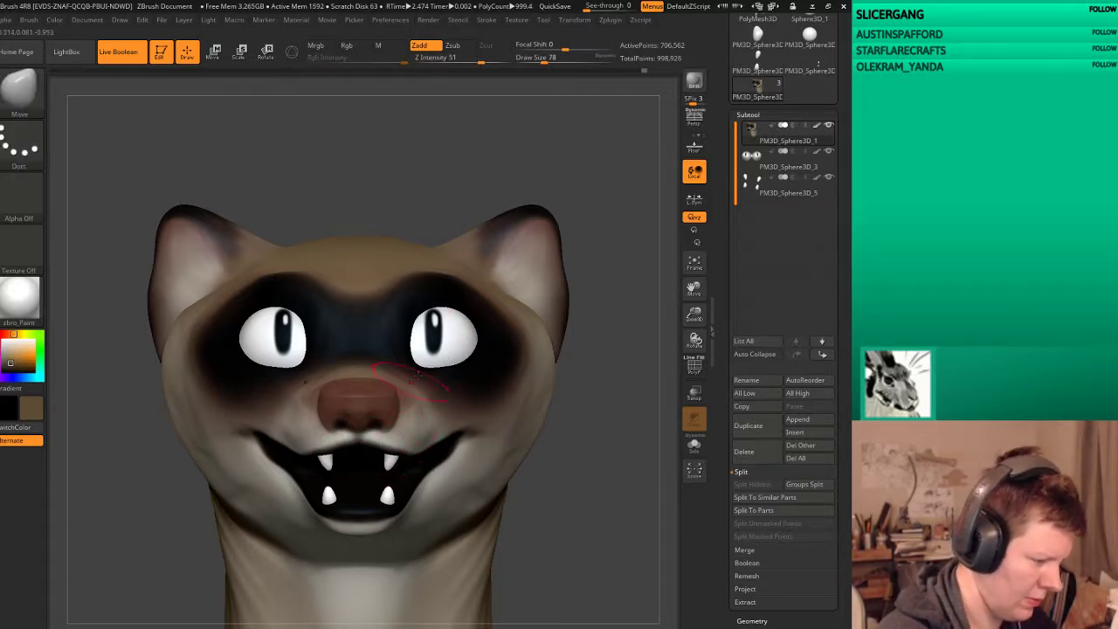
drag(609, 415, 612, 432)
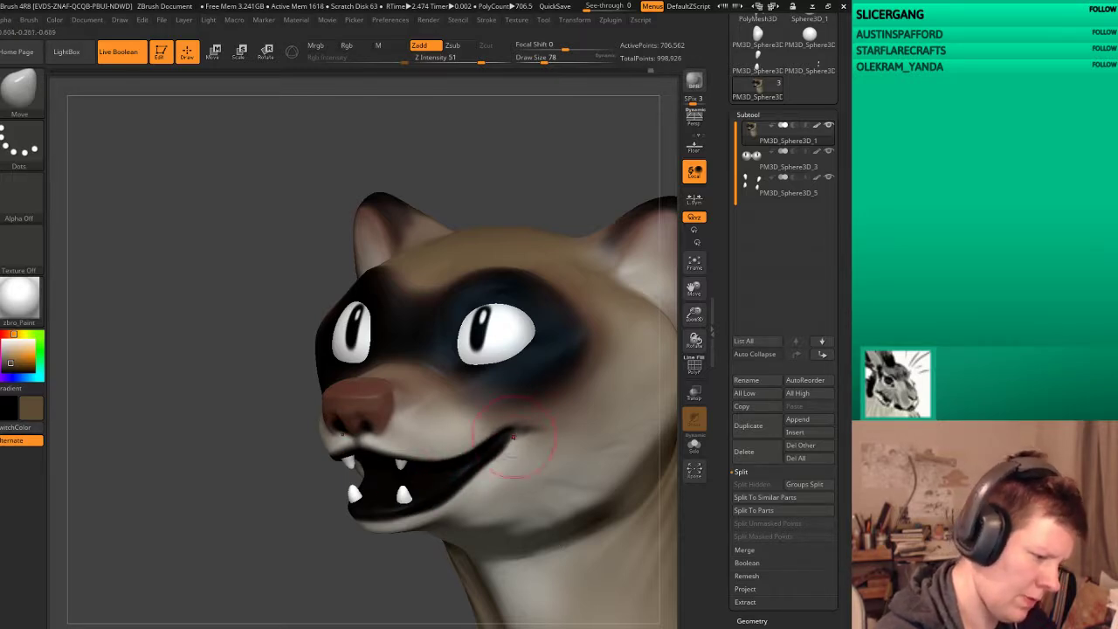
ctrl+right_drag(506, 452, 284, 515)
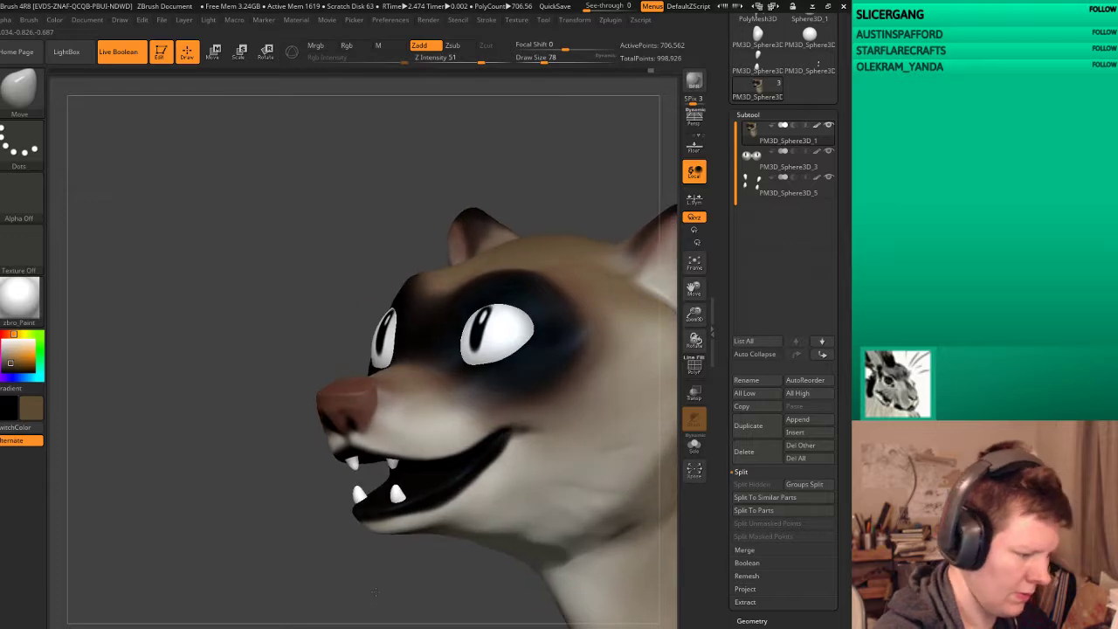
mouse_move(284, 516)
mouse_down()
mouse_move(615, 479)
mouse_move(558, 481)
mouse_up()
Step: Frame the head front-on and nudge the right cheek with an enlarged Move brush
shift+drag(582, 437, 577, 349)
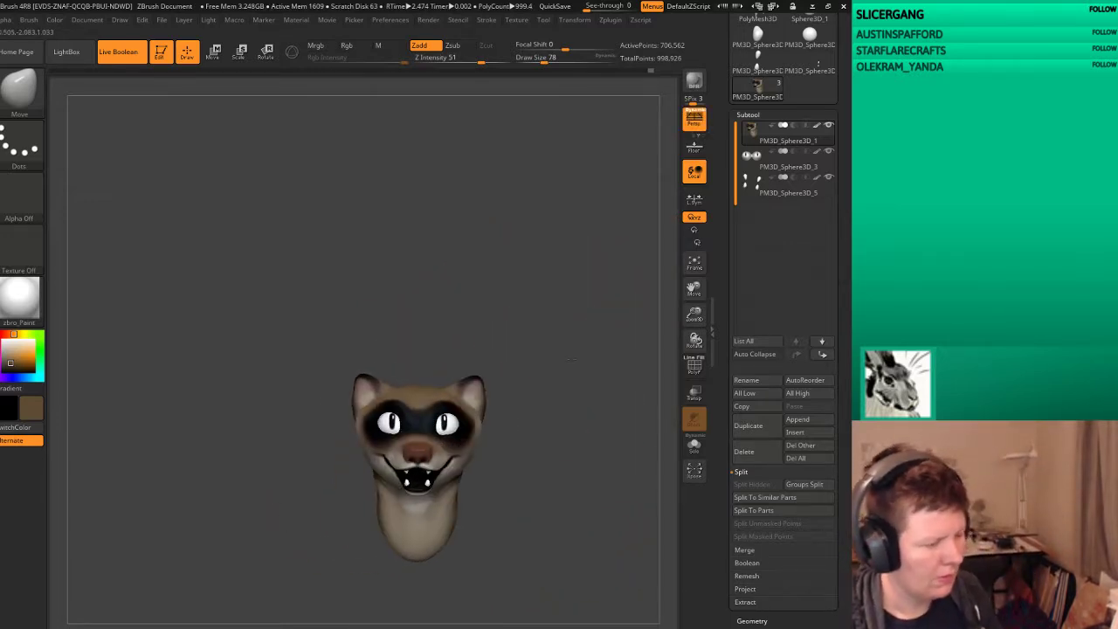
mouse_move(577, 349)
ctrl+right_down()
mouse_move(592, 400)
mouse_move(545, 374)
ctrl+right_up()
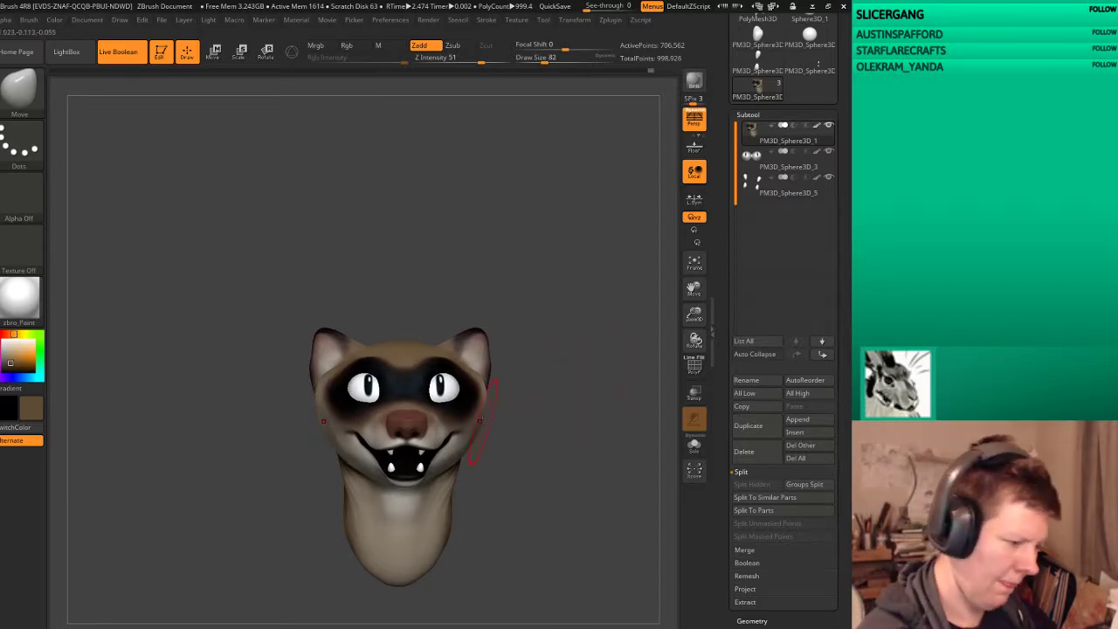
key(bracketright)
key(bracketright)
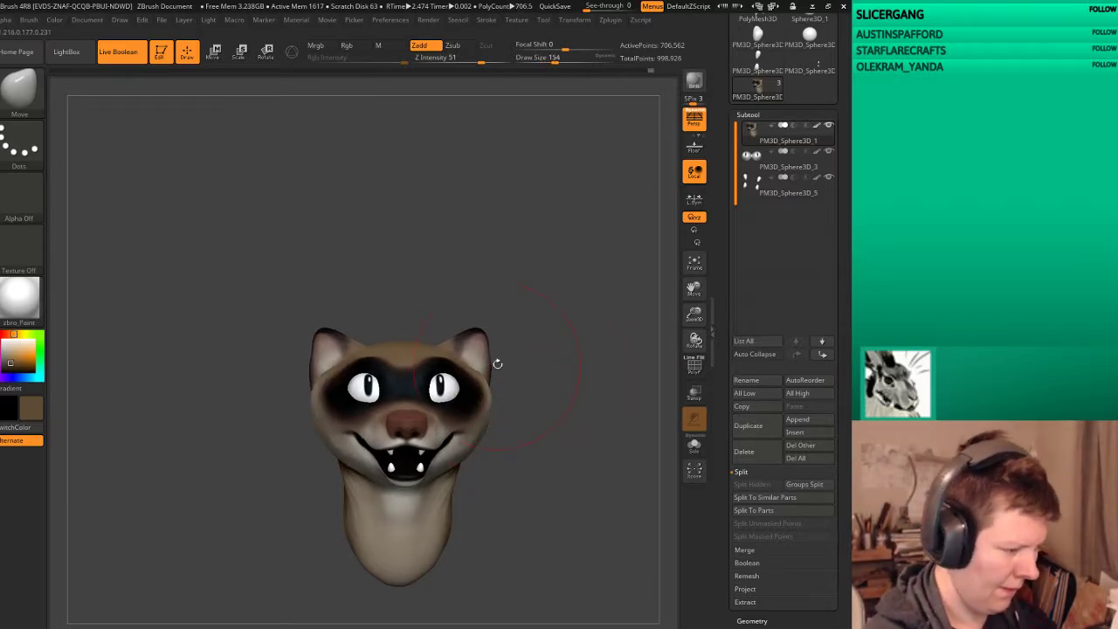
drag(497, 363, 493, 372)
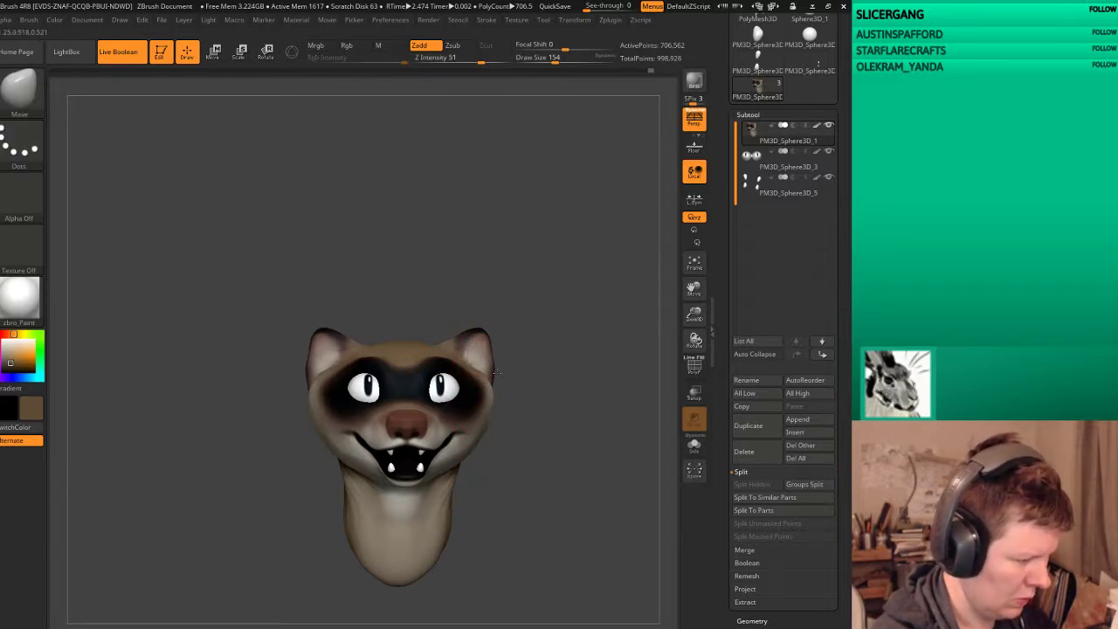
drag(496, 373, 543, 372)
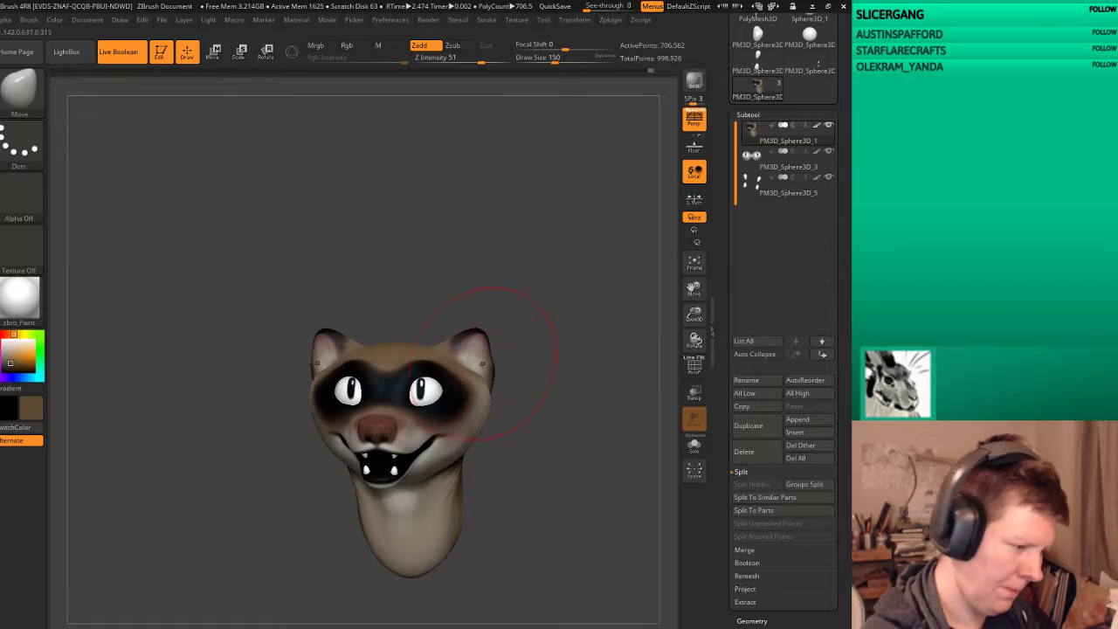
Step: Adjust the Move brush to Draw Size 162 and turn the head to a three-quarter view
key(bracketleft)
key(bracketleft)
key(bracketleft)
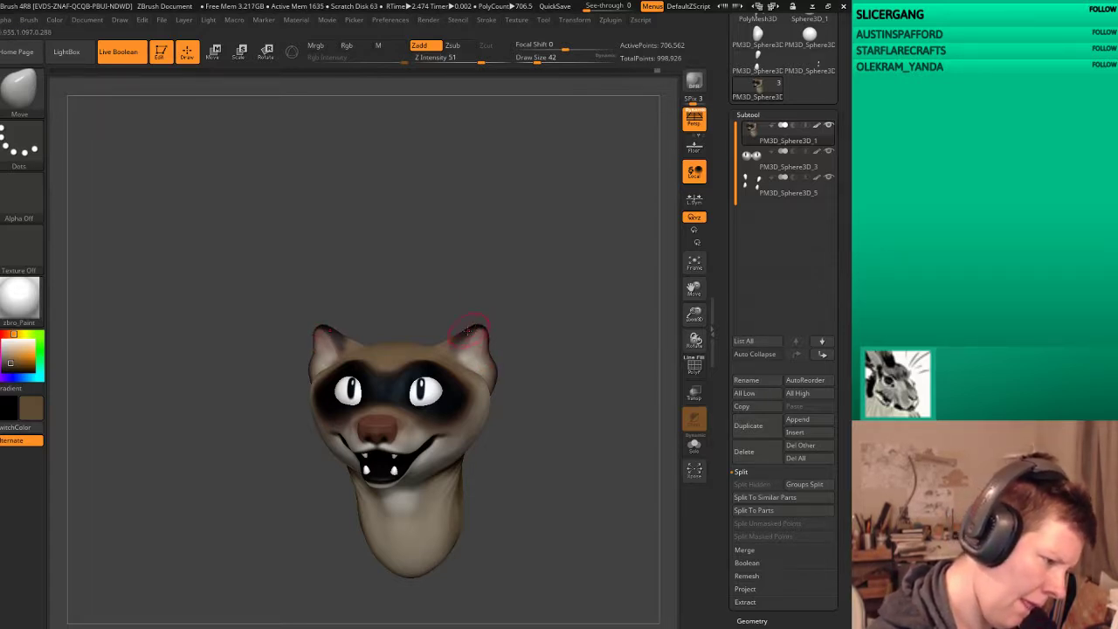
mouse_move(516, 248)
mouse_down()
mouse_move(553, 338)
mouse_move(581, 360)
mouse_move(567, 335)
mouse_move(602, 315)
mouse_move(579, 324)
mouse_move(598, 328)
mouse_move(567, 320)
mouse_move(606, 437)
mouse_move(603, 376)
mouse_up()
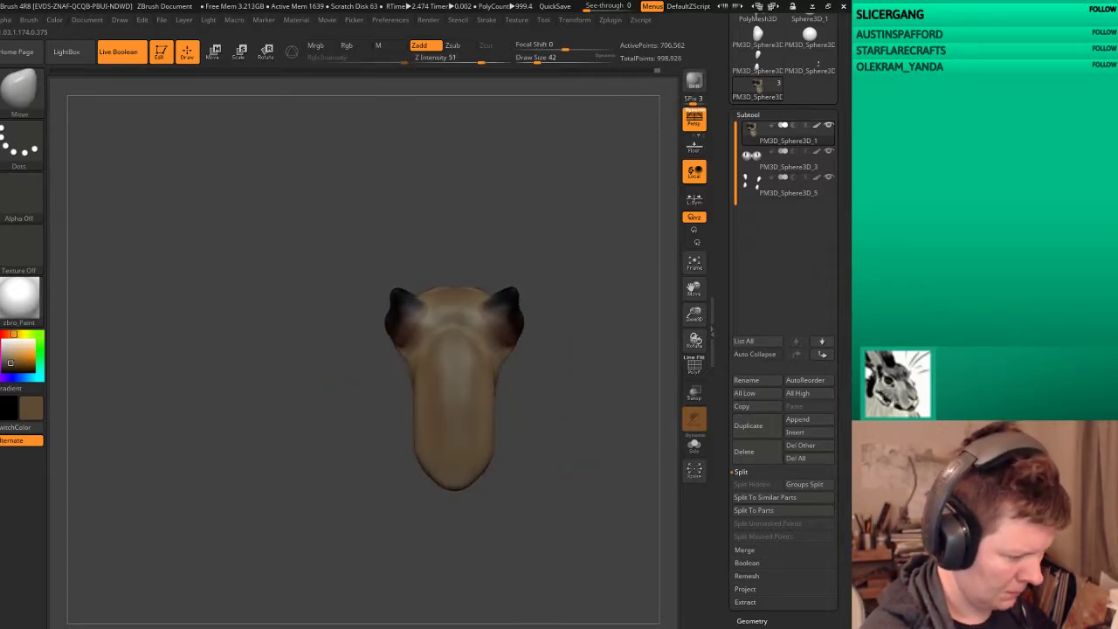
key(bracketright)
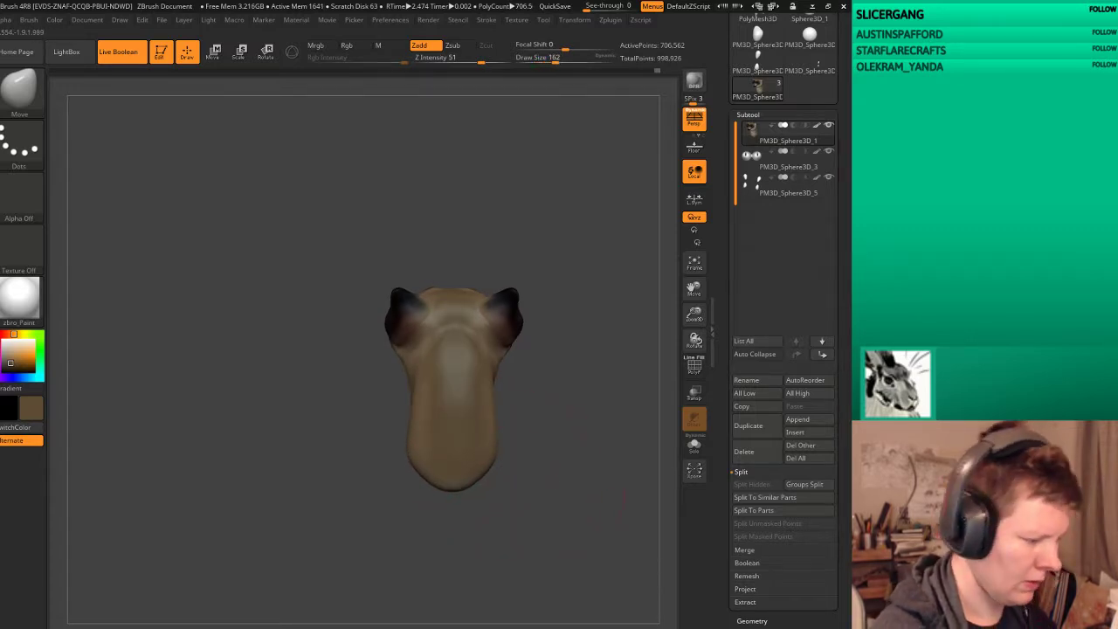
mouse_move(501, 467)
mouse_down()
mouse_move(597, 447)
mouse_move(520, 486)
mouse_move(579, 512)
mouse_move(572, 497)
mouse_move(589, 495)
mouse_move(599, 510)
mouse_move(571, 514)
mouse_up()
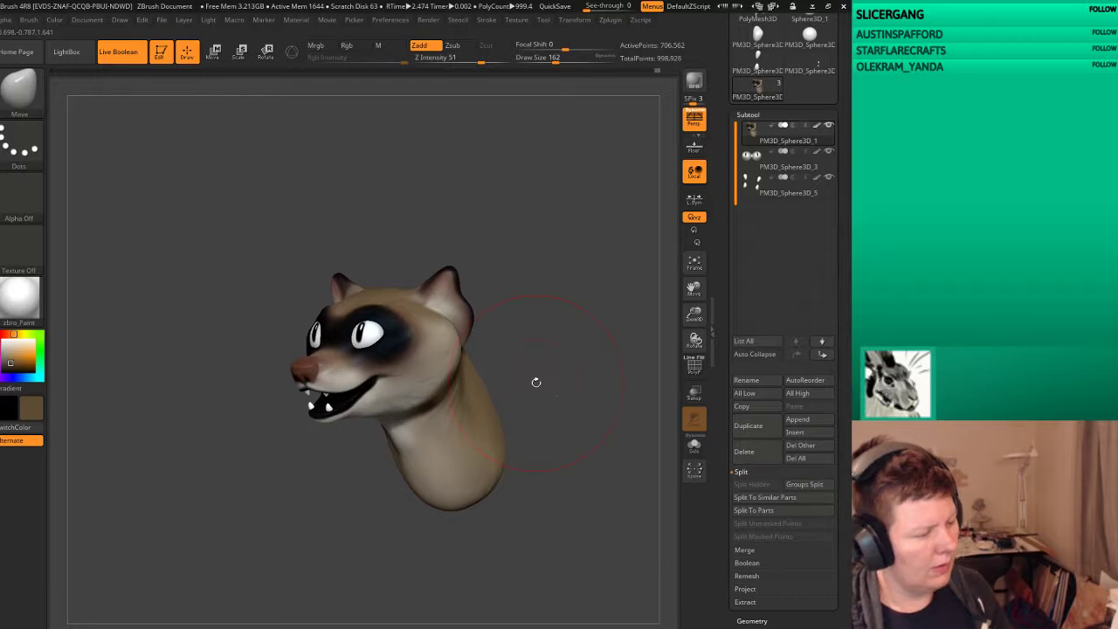
mouse_move(529, 379)
shift+mouse_down()
mouse_move(587, 287)
mouse_move(622, 266)
mouse_move(581, 252)
shift+mouse_up()
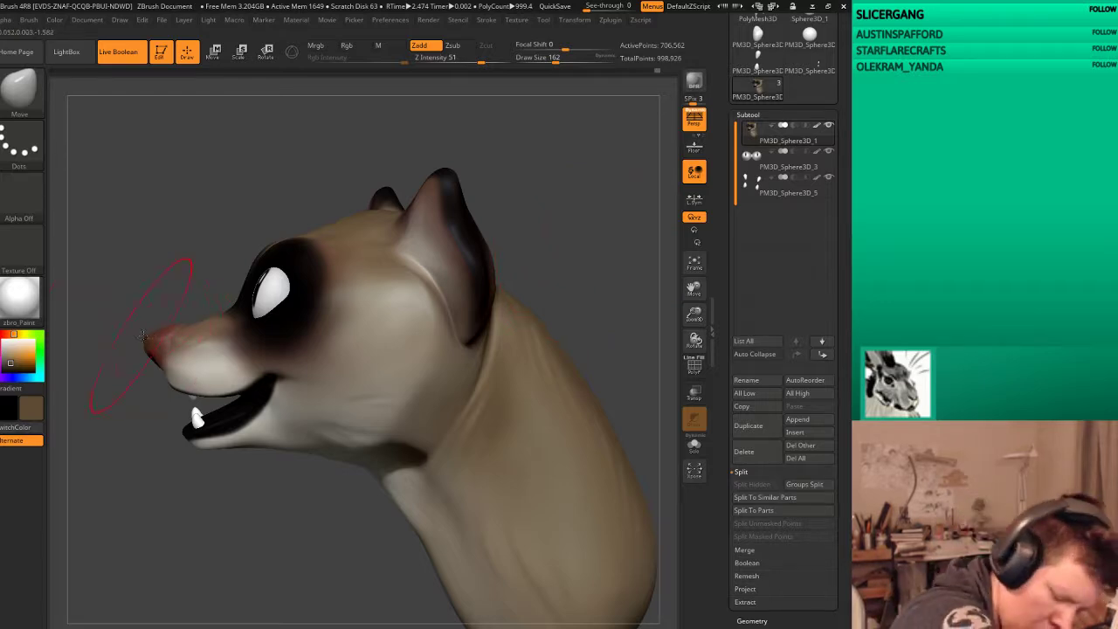
key(bracketleft)
key(bracketleft)
key(bracketleft)
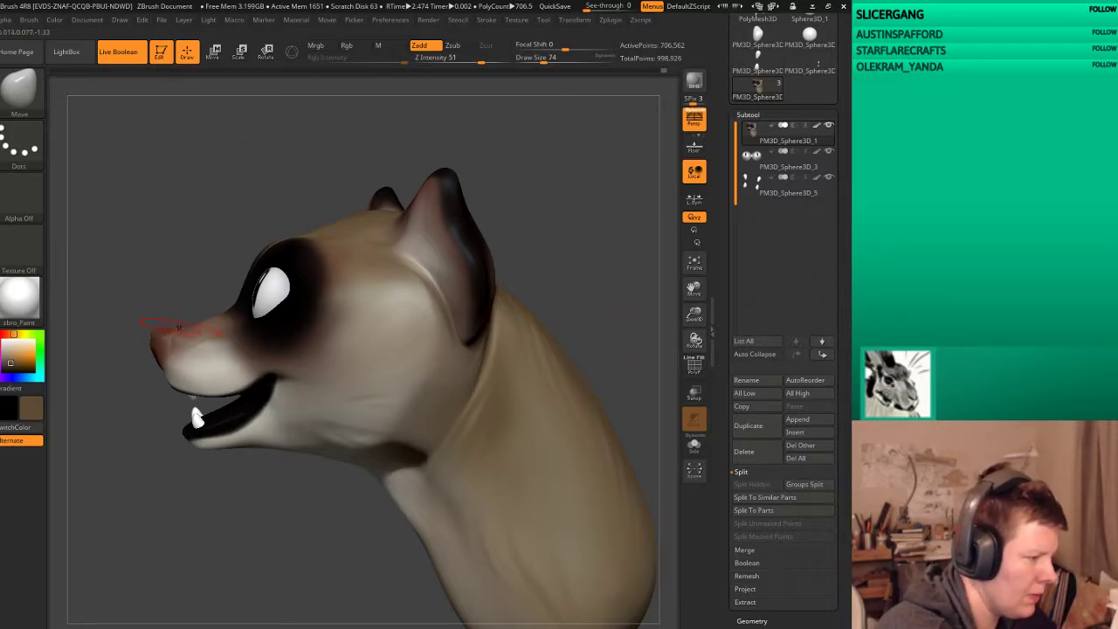
mouse_move(603, 276)
mouse_down()
mouse_move(591, 262)
mouse_move(577, 275)
mouse_move(559, 262)
mouse_move(564, 283)
mouse_up()
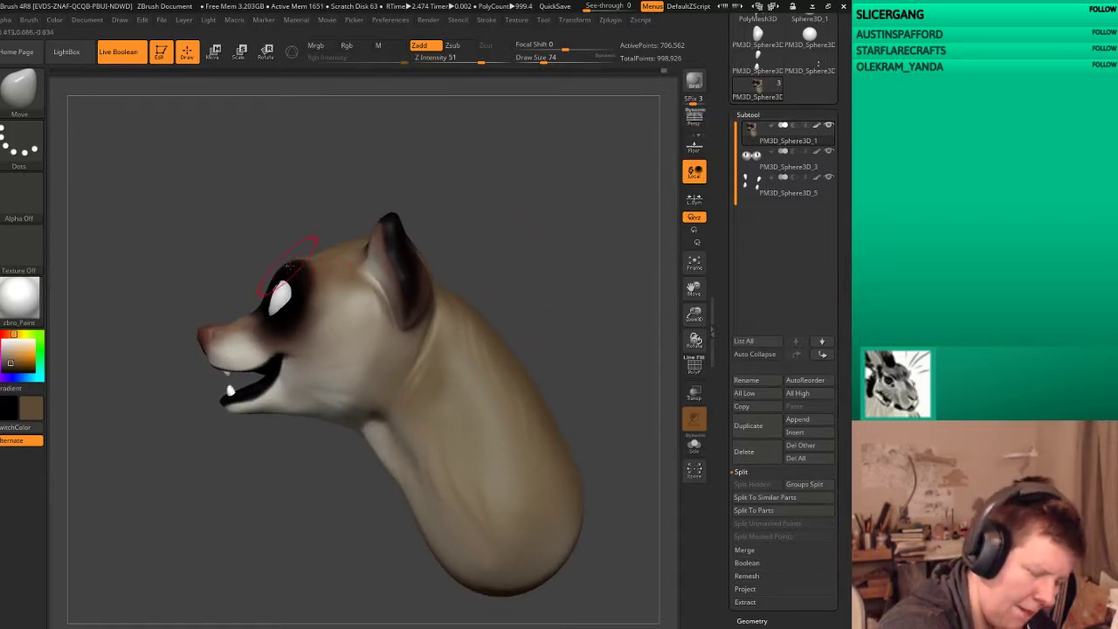
drag(279, 270, 517, 287)
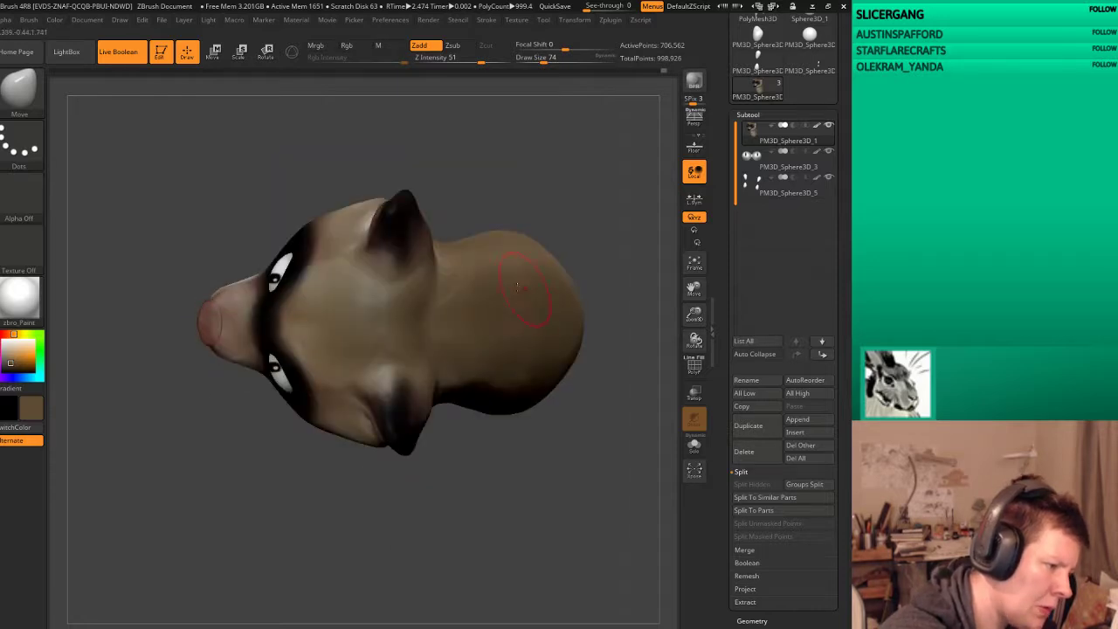
key(bracketright)
key(bracketright)
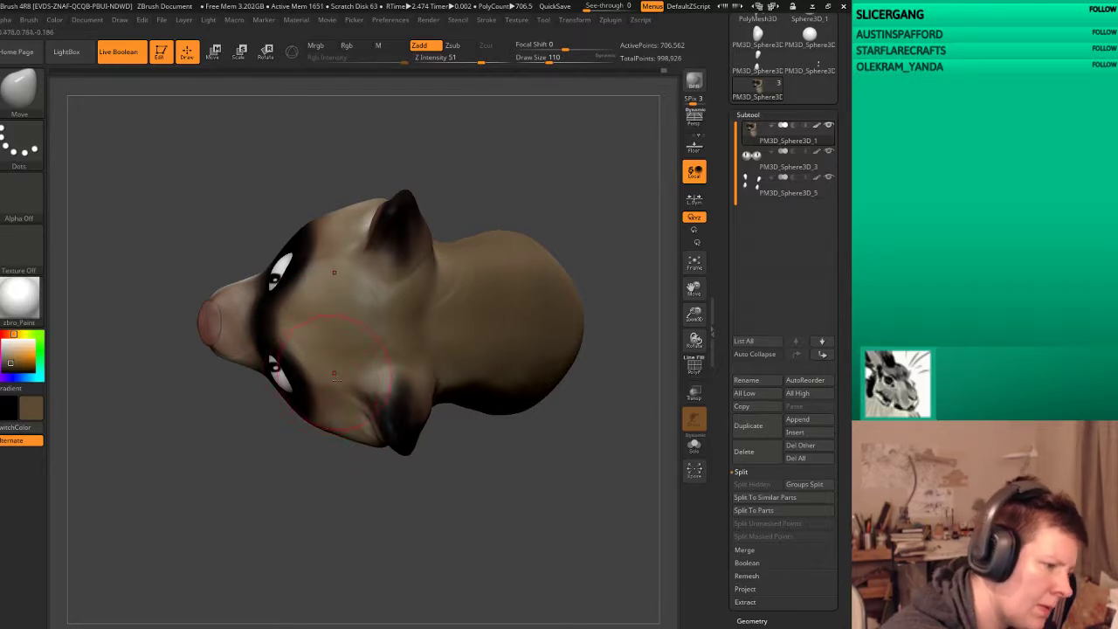
mouse_move(334, 373)
mouse_down()
mouse_move(569, 351)
mouse_move(553, 432)
mouse_move(572, 460)
mouse_move(547, 466)
mouse_up()
key(p)
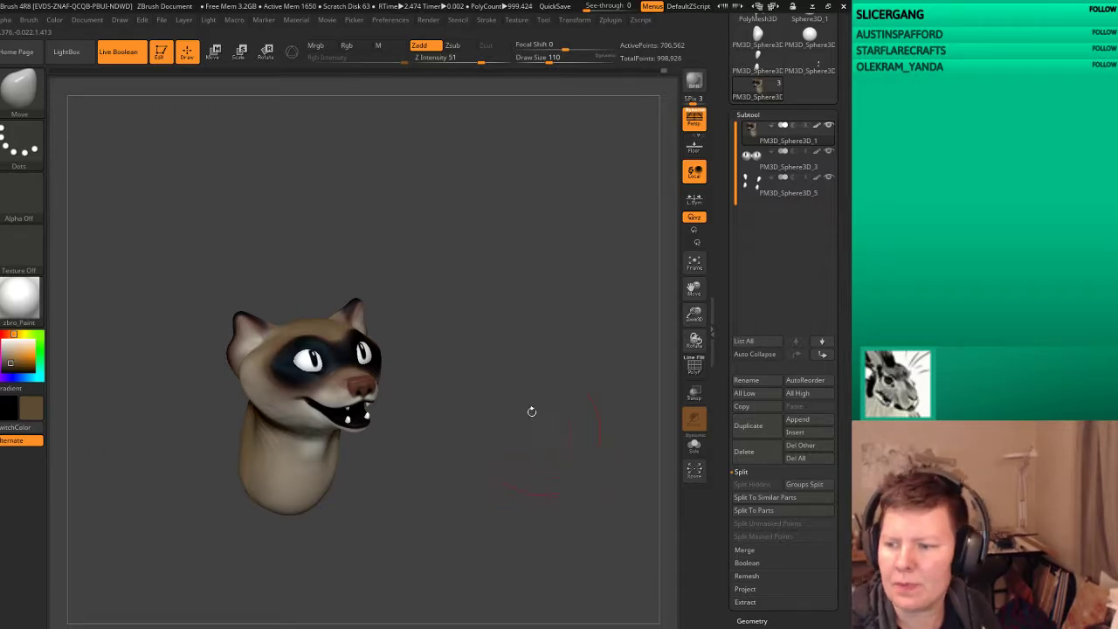
mouse_move(489, 368)
mouse_down()
mouse_move(561, 346)
mouse_move(601, 385)
mouse_move(616, 390)
mouse_move(602, 377)
mouse_move(619, 375)
mouse_move(592, 414)
mouse_move(622, 367)
mouse_up()
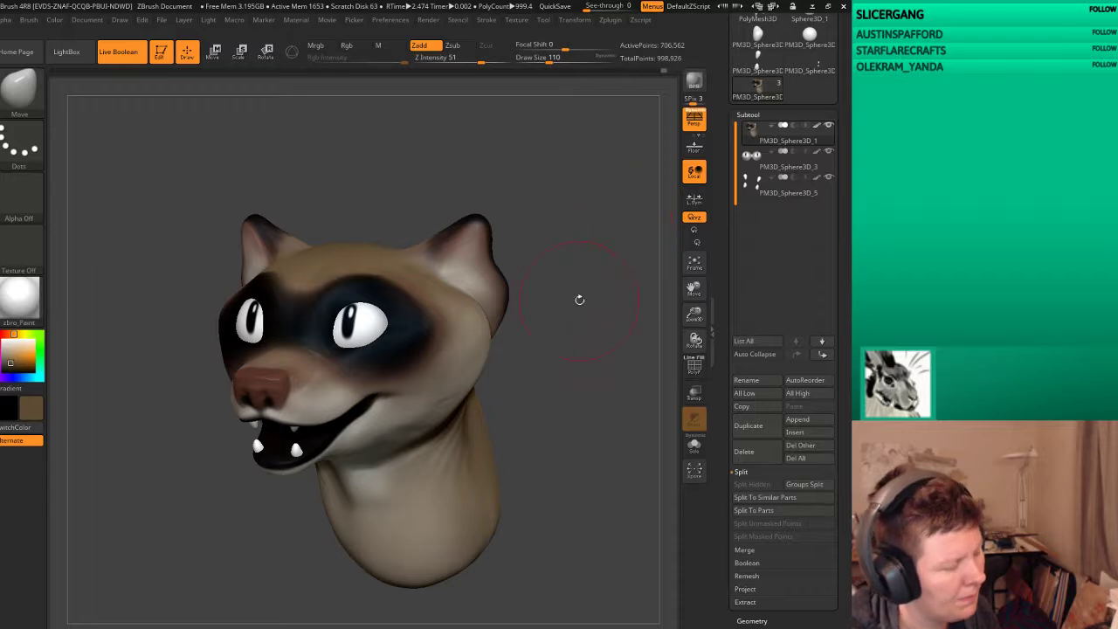
mouse_move(580, 299)
mouse_down()
mouse_move(617, 363)
mouse_move(604, 392)
mouse_move(593, 391)
mouse_move(611, 404)
mouse_move(105, 359)
mouse_up()
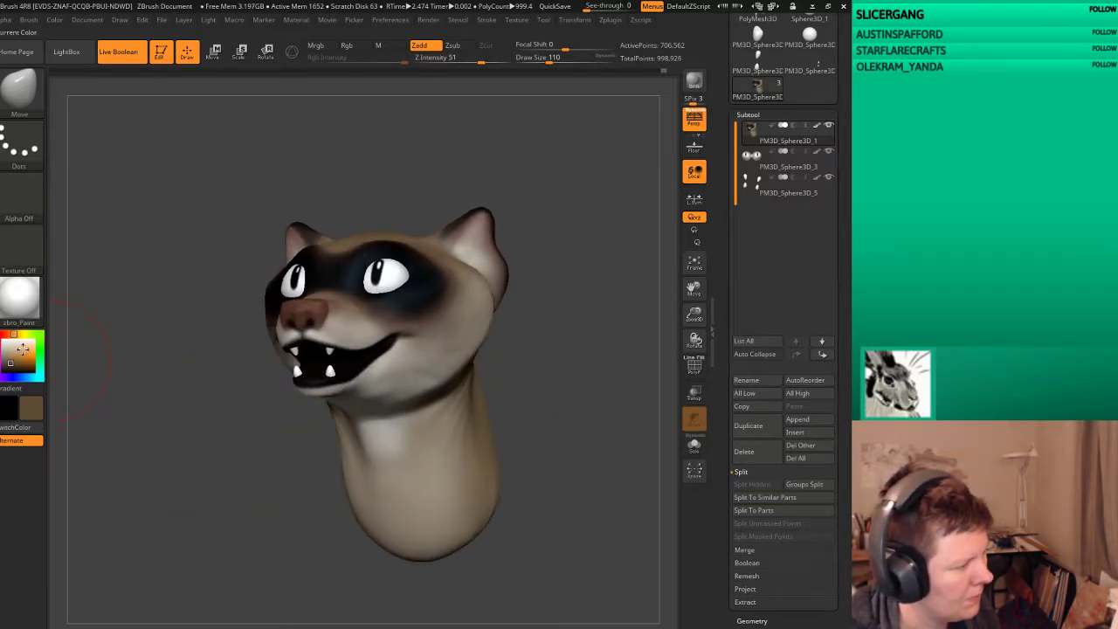
Step: Switch to the Standard brush for colour-only painting with Draw Size 18
click(21, 349)
key(b)
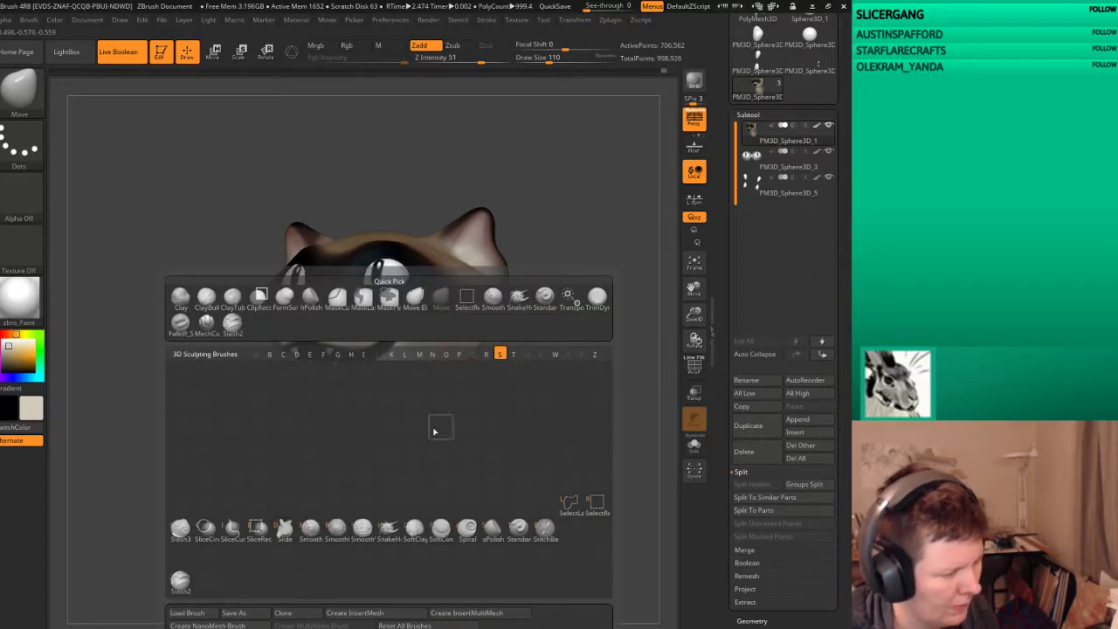
key(t)
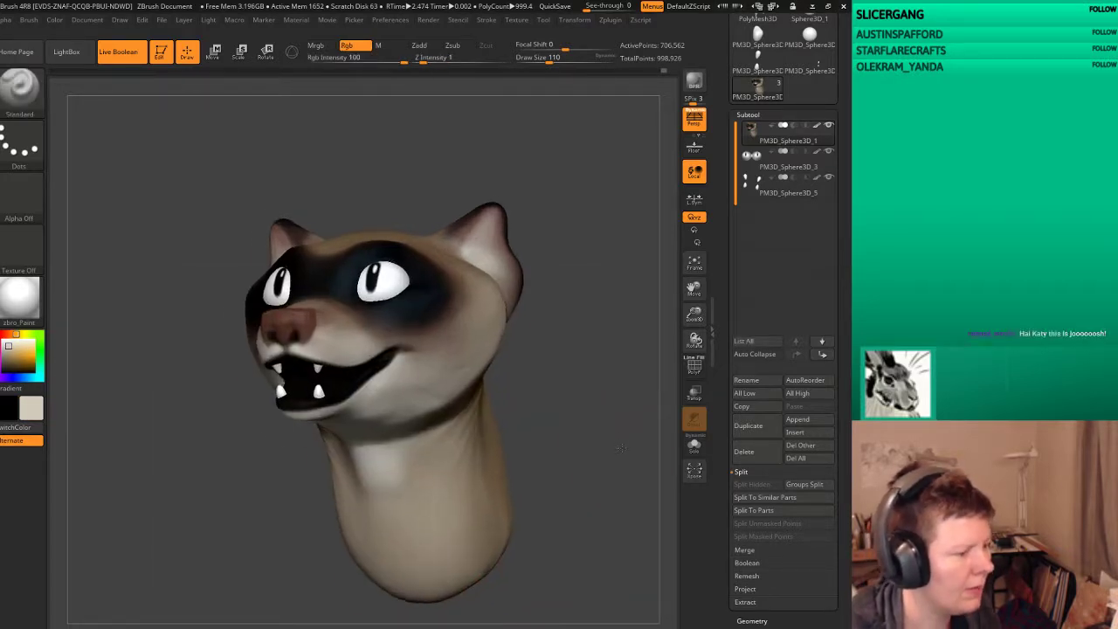
drag(619, 447, 595, 455)
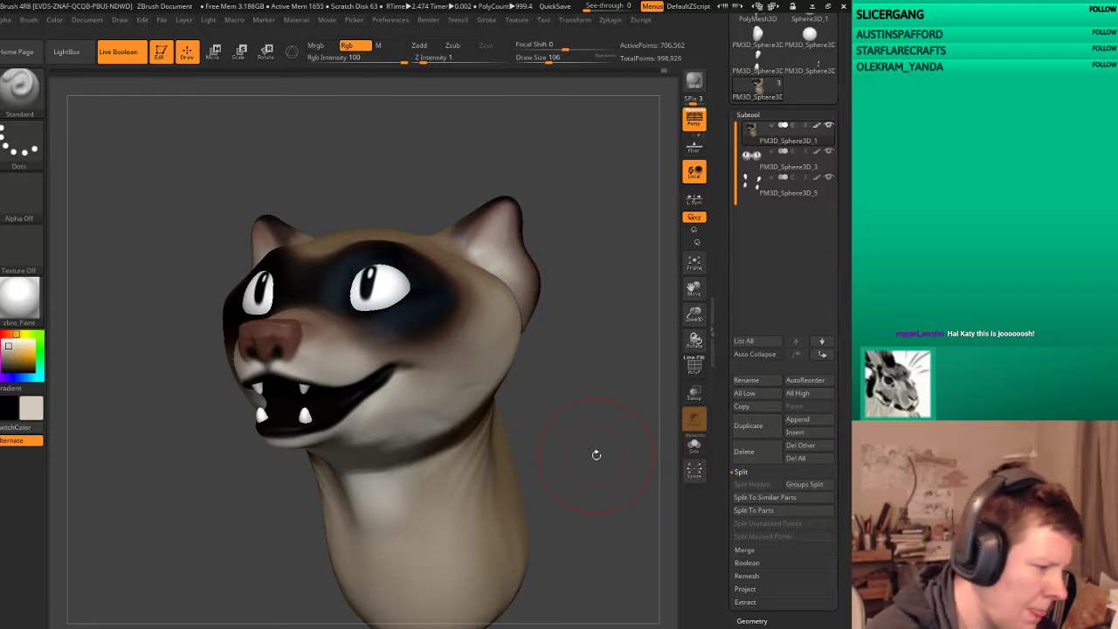
text(s18)
key(Return)
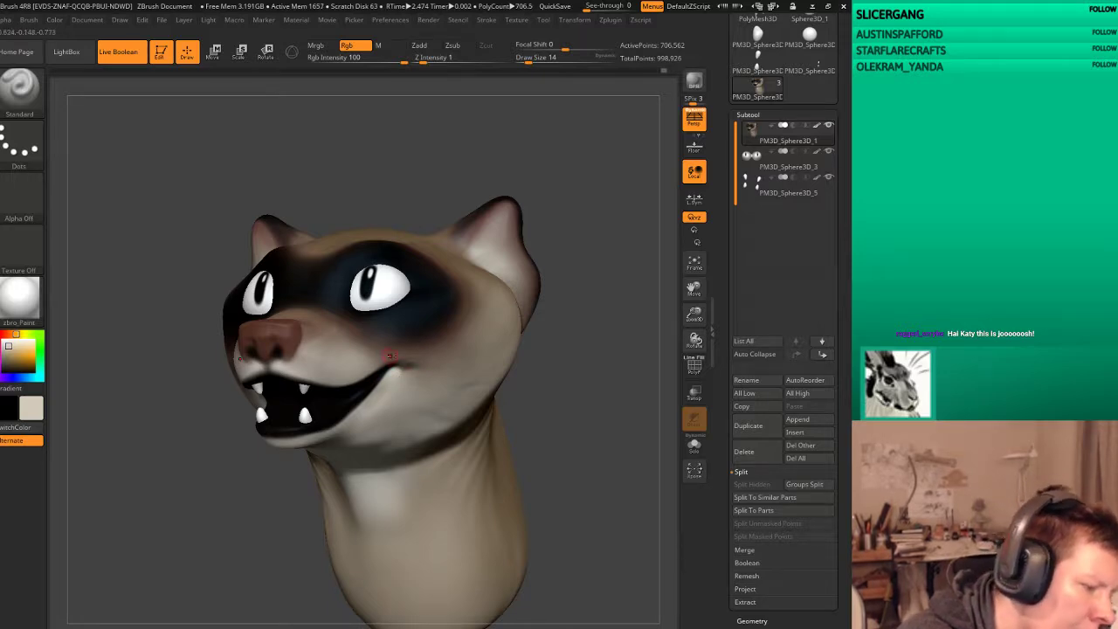
Step: Sample the tan fur, beige cheek and a dark brown near the mouth from the ferret's face
drag(22, 359, 408, 358)
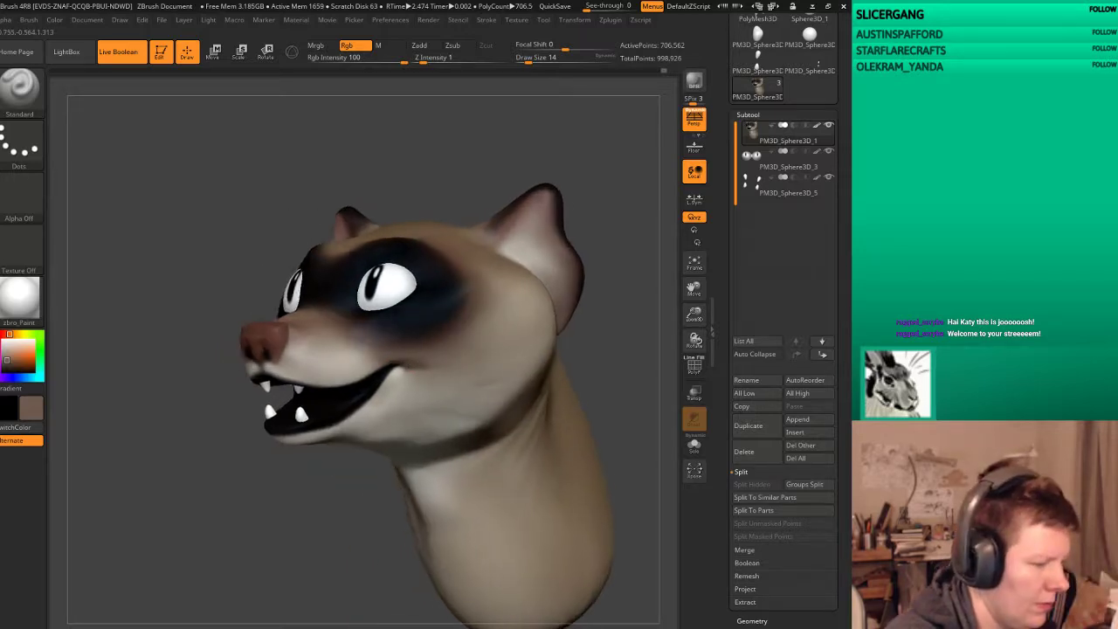
drag(588, 399, 99, 416)
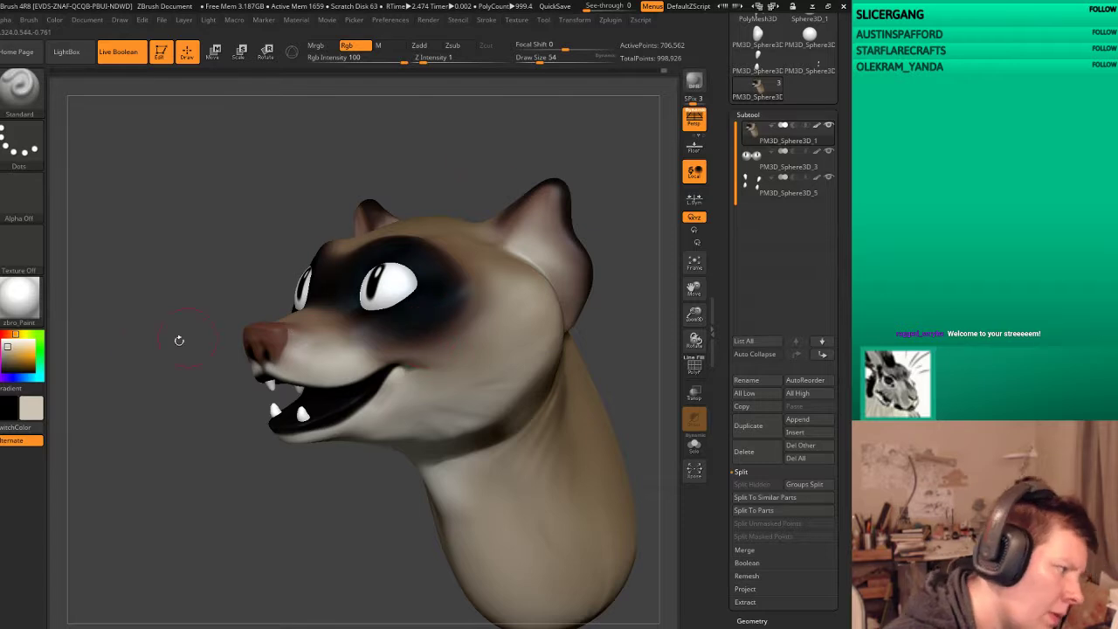
mouse_move(9, 365)
mouse_down()
mouse_move(425, 346)
mouse_move(495, 262)
mouse_up()
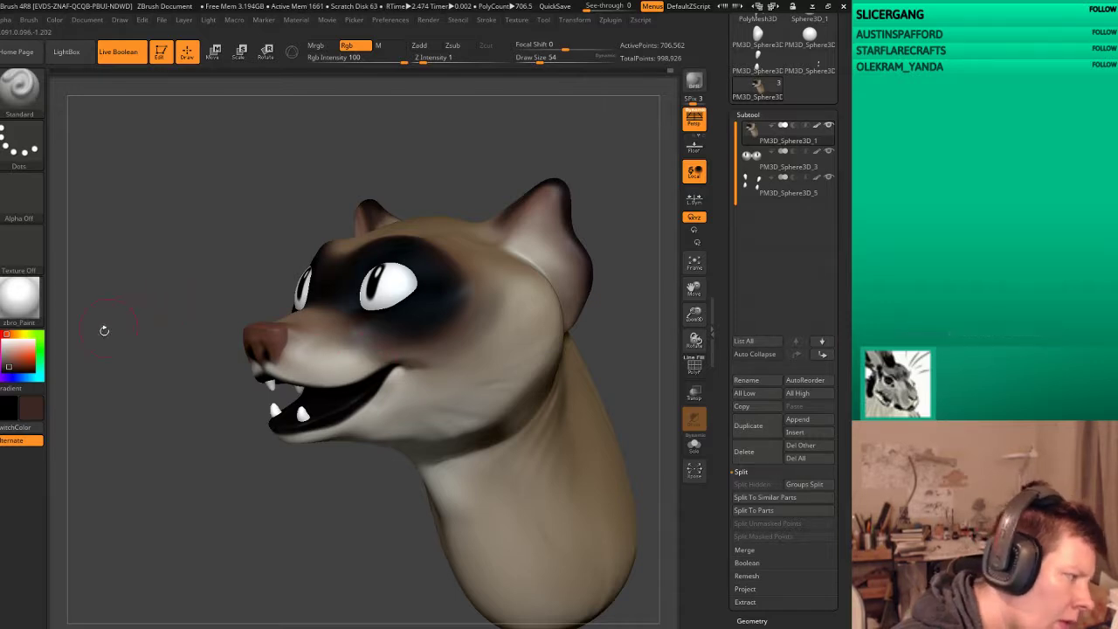
drag(187, 362, 333, 343)
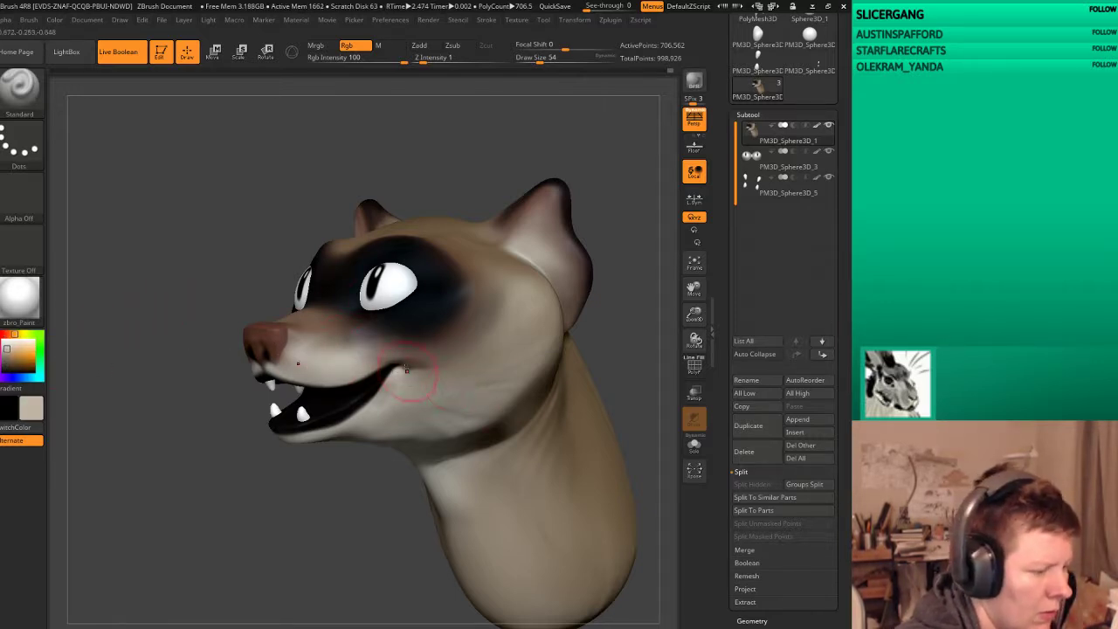
drag(406, 494, 309, 524)
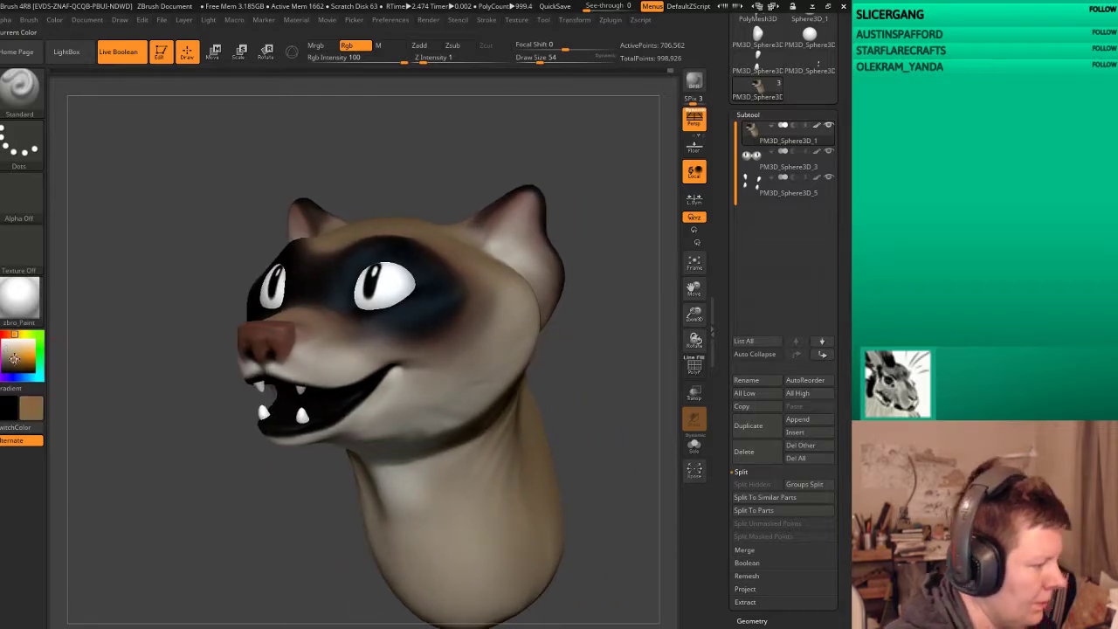
drag(22, 359, 284, 398)
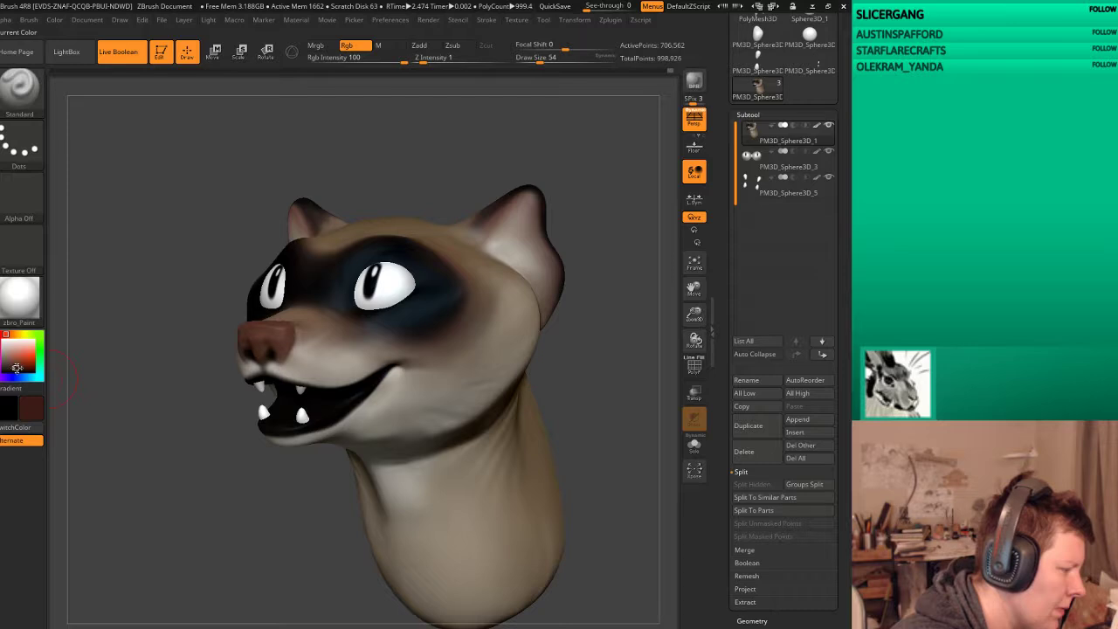
drag(143, 491, 288, 489)
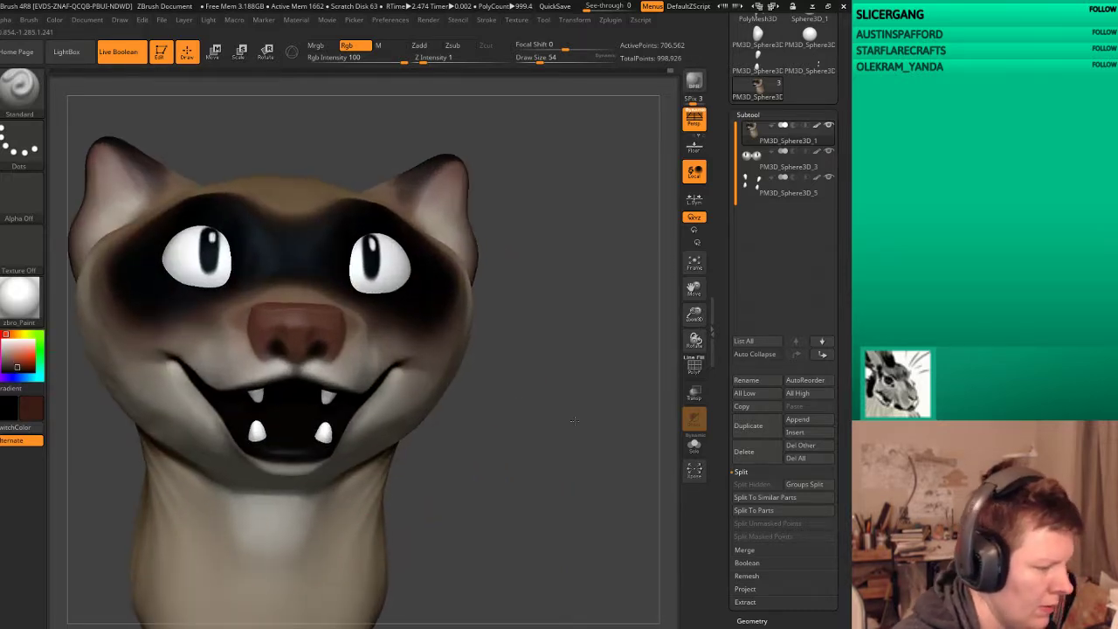
mouse_move(524, 437)
alt+mouse_down()
mouse_move(604, 381)
mouse_move(380, 323)
alt+mouse_up()
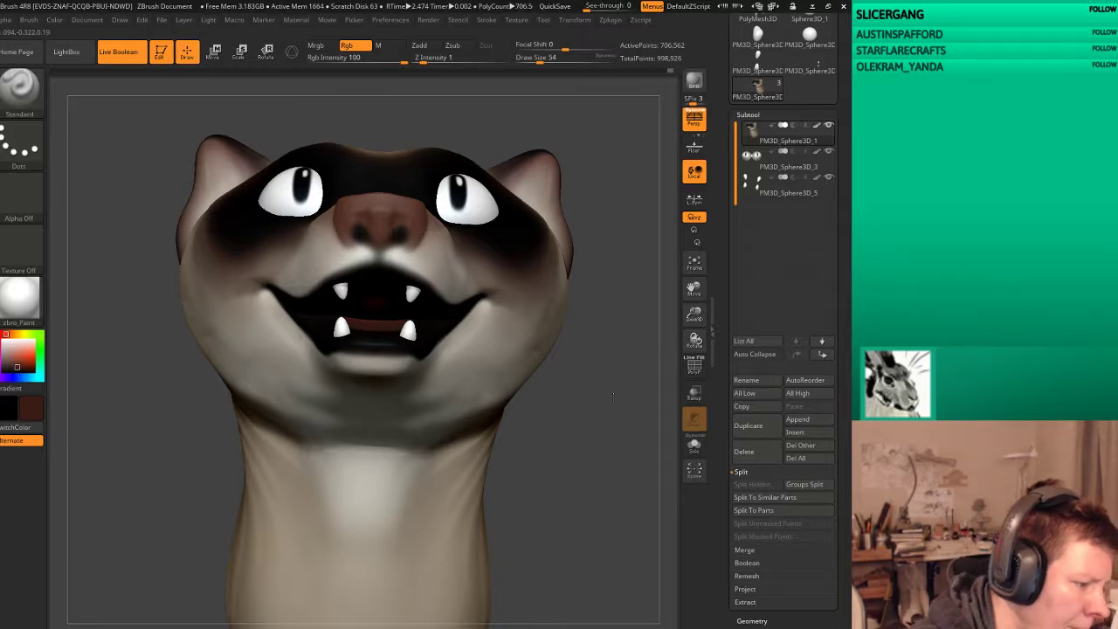
drag(613, 397, 368, 347)
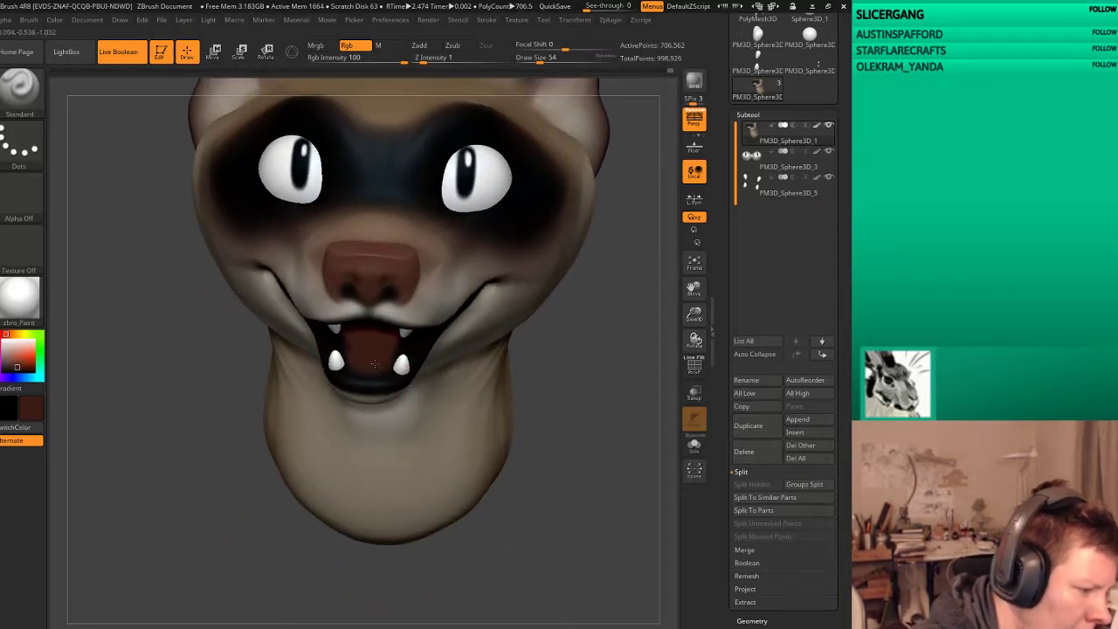
drag(333, 416, 504, 200)
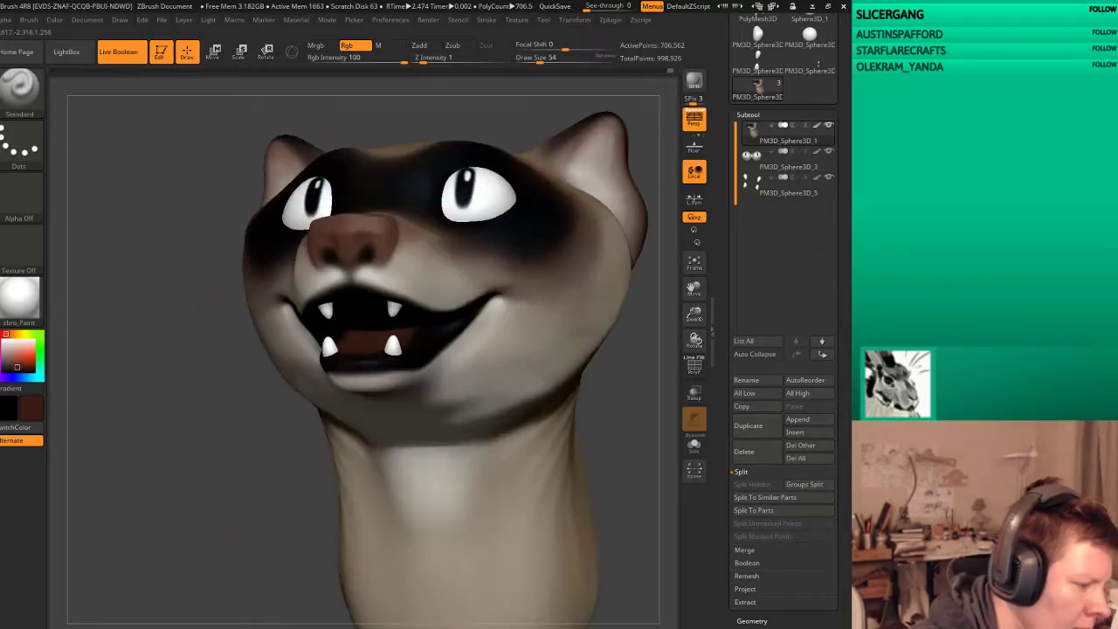
drag(375, 305, 365, 299)
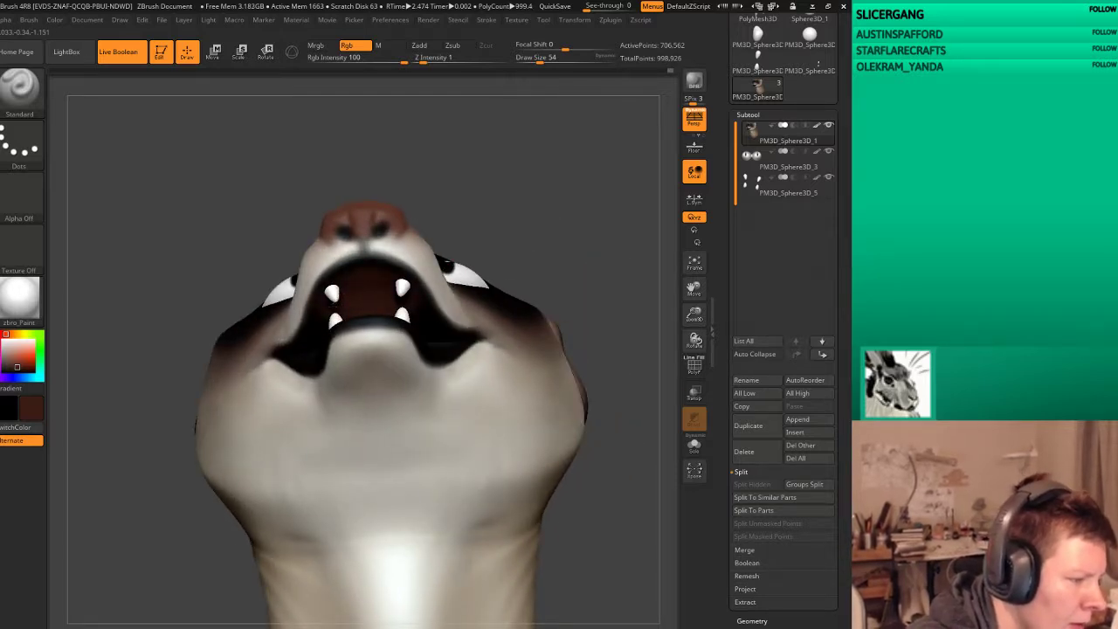
drag(462, 222, 341, 324)
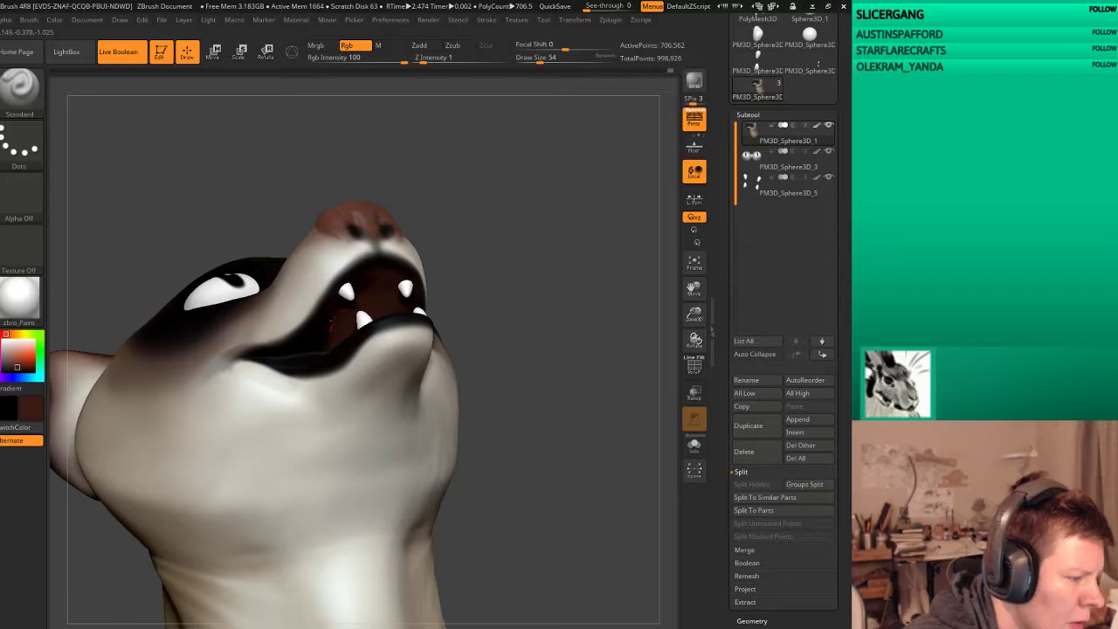
drag(350, 263, 348, 347)
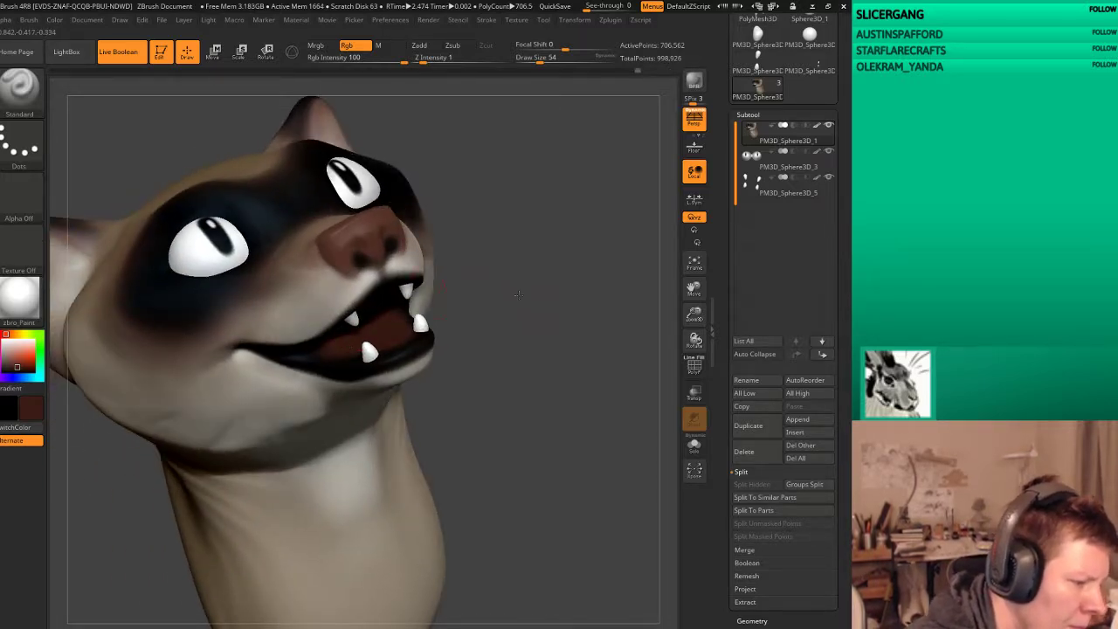
drag(518, 295, 360, 364)
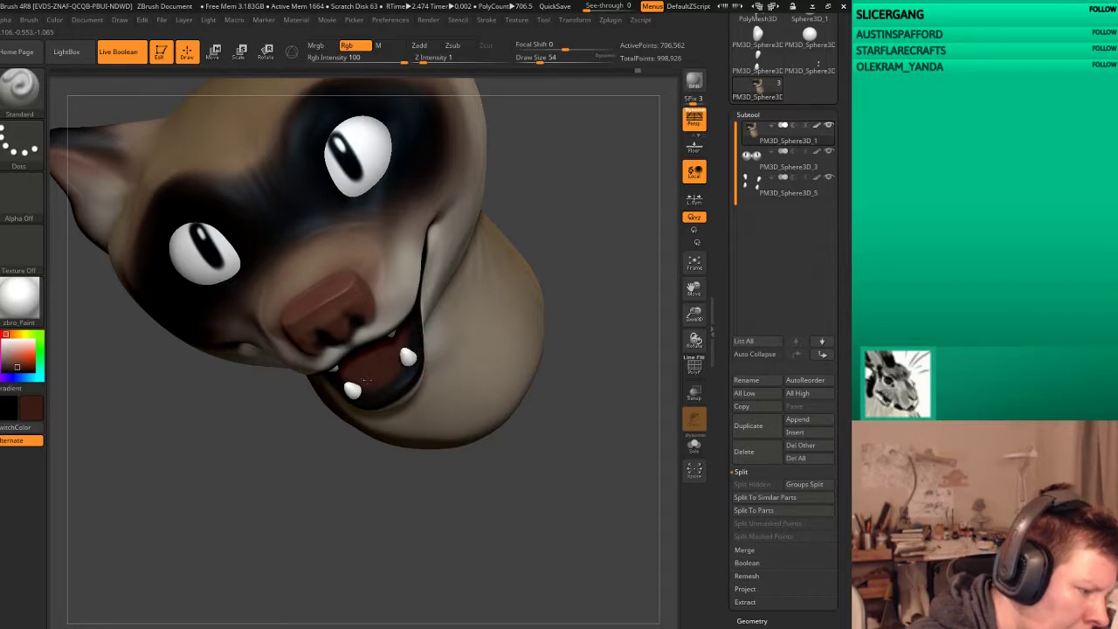
mouse_move(397, 367)
mouse_down()
mouse_move(392, 306)
mouse_move(453, 271)
mouse_up()
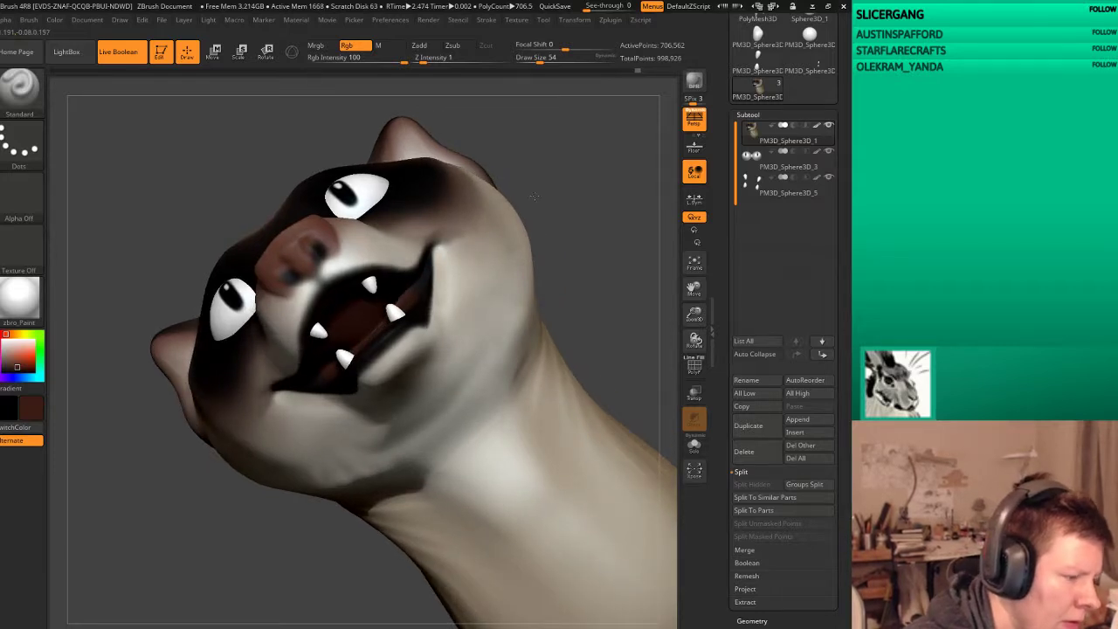
drag(534, 195, 400, 282)
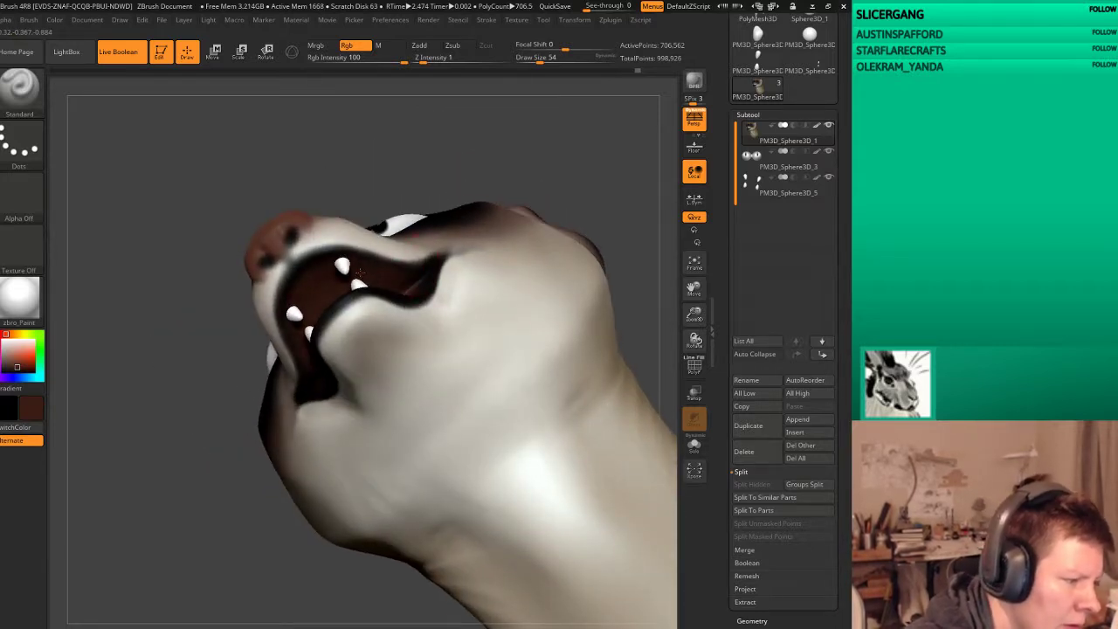
drag(435, 200, 407, 281)
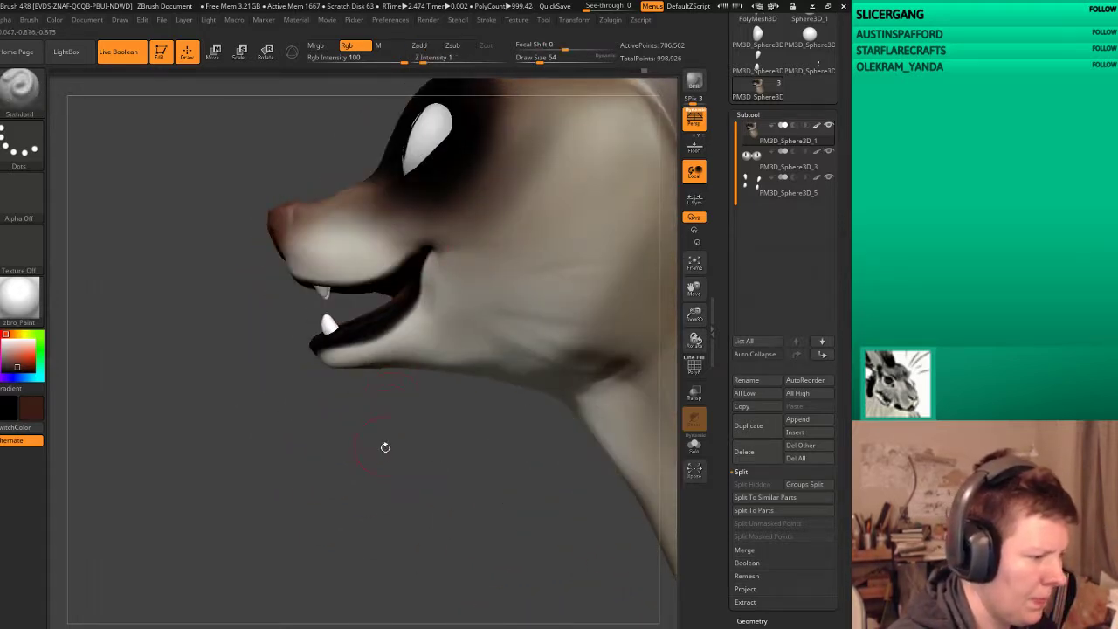
drag(385, 446, 449, 241)
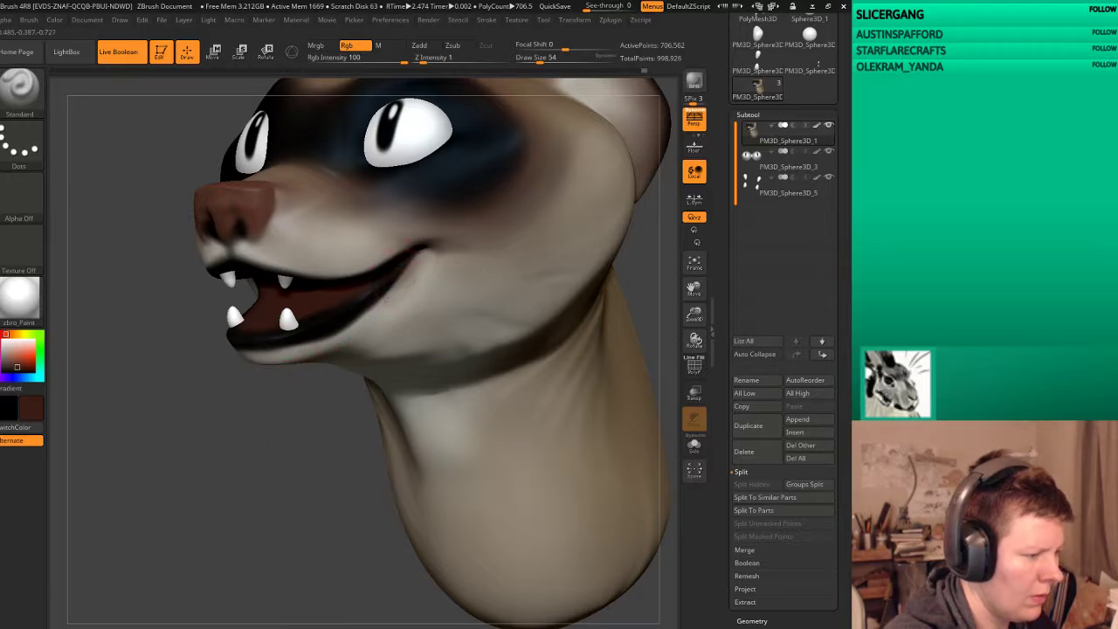
drag(228, 458, 318, 481)
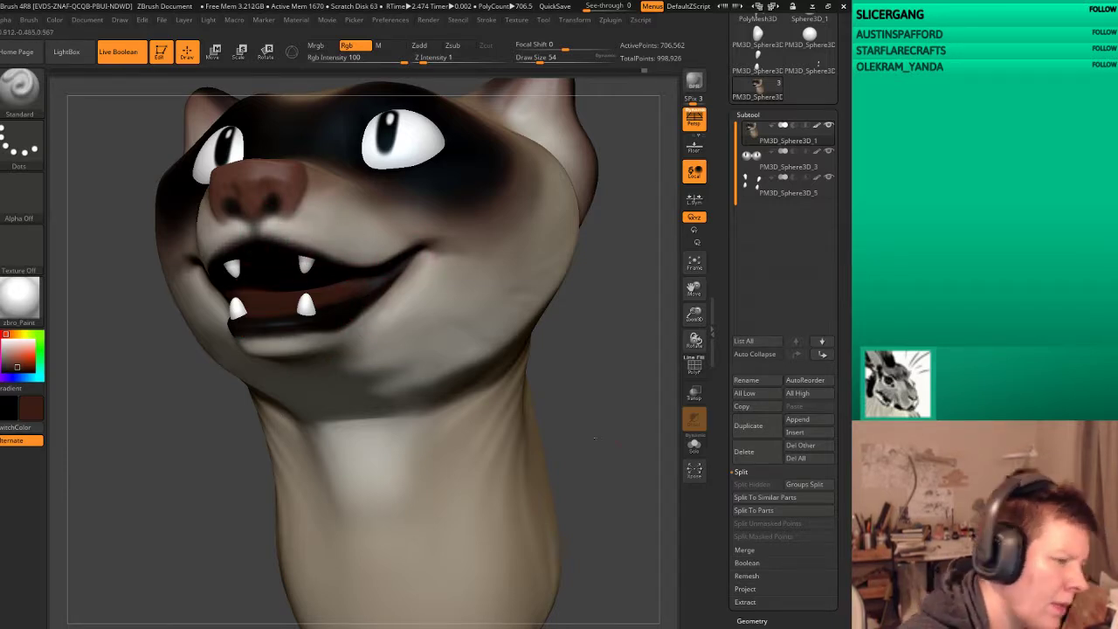
drag(525, 436, 582, 381)
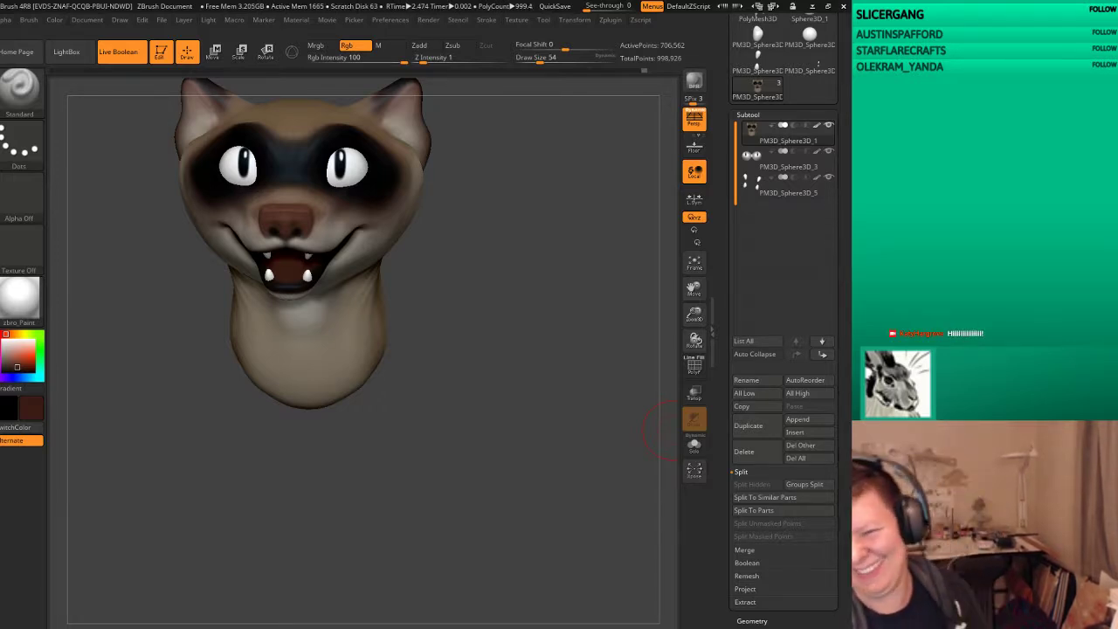
Step: Set the main colour to white while toggling the head's polypaint off and back on
mouse_move(532, 453)
mouse_down()
mouse_move(549, 420)
mouse_move(517, 425)
mouse_move(525, 420)
mouse_up()
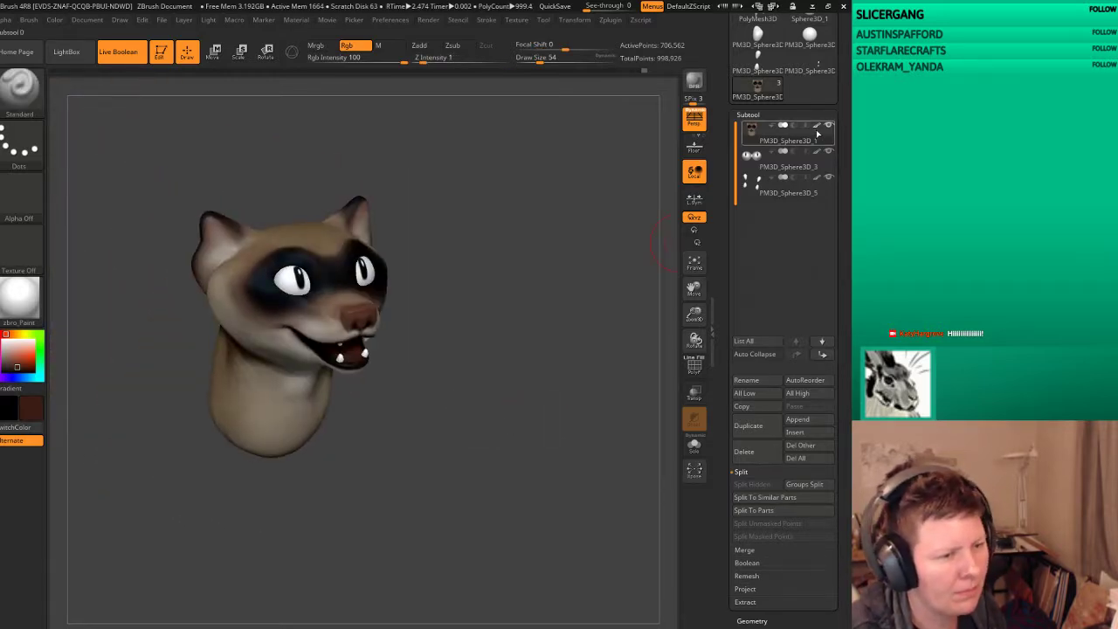
click(817, 129)
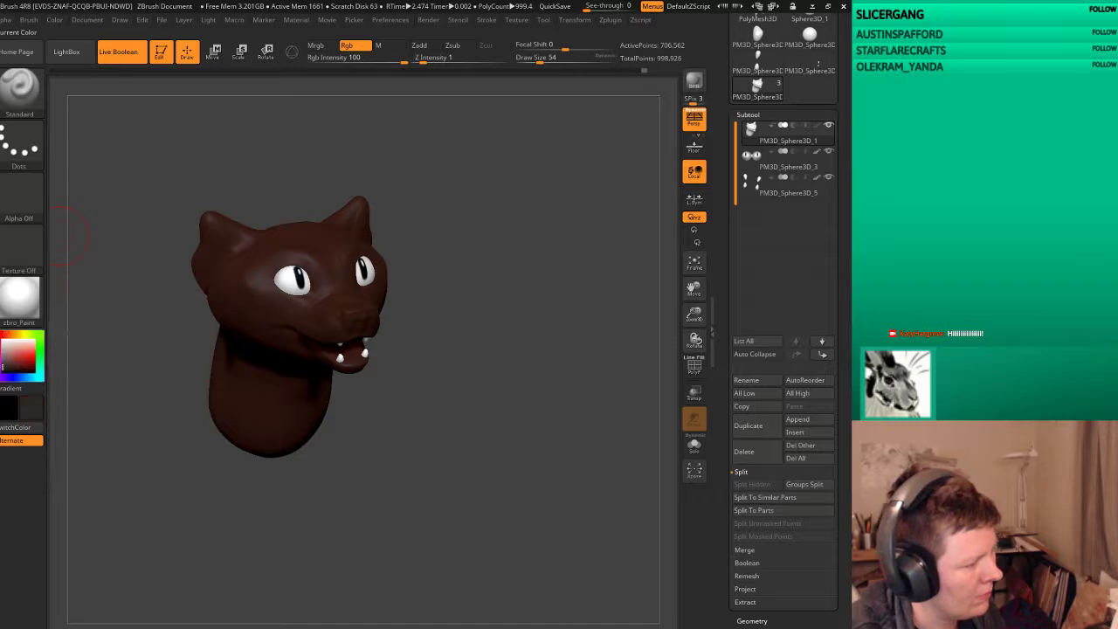
click(5, 341)
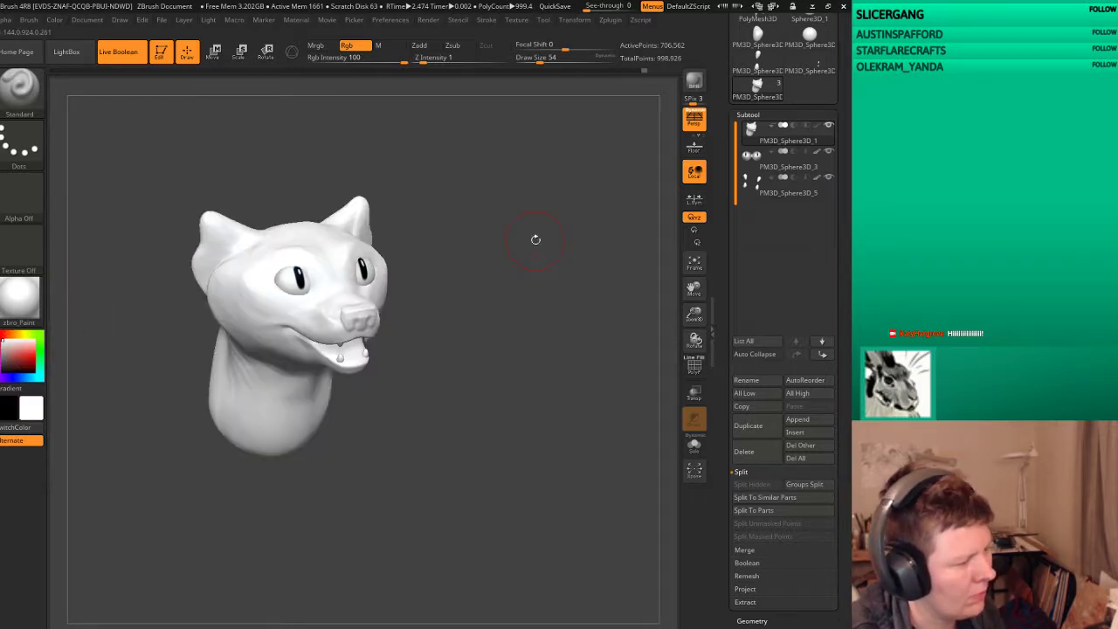
drag(535, 239, 568, 245)
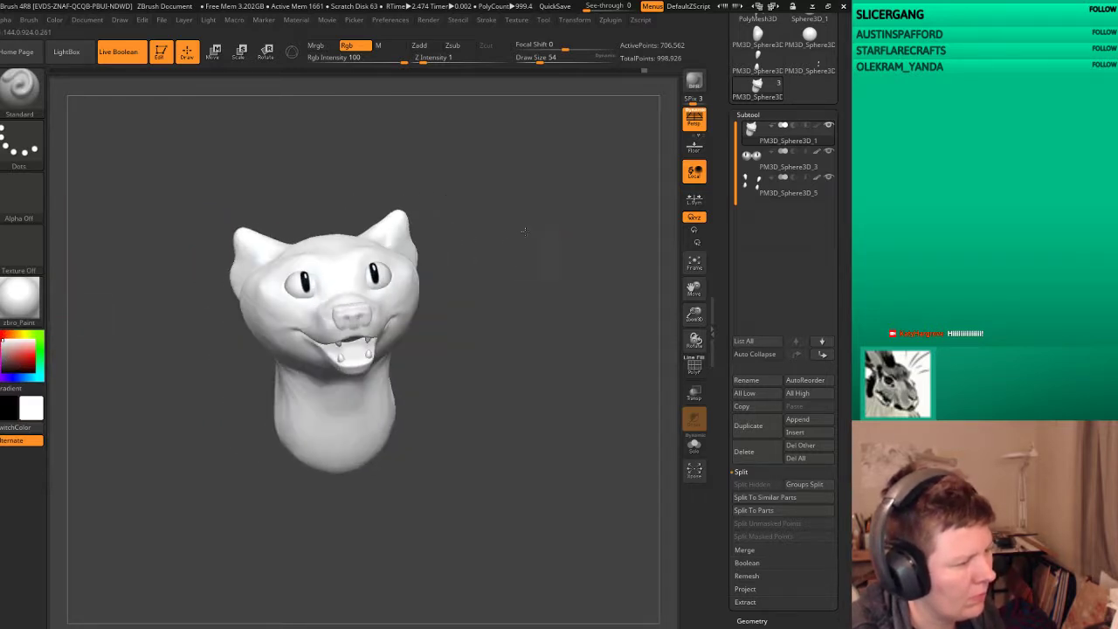
click(818, 127)
Step: Try MatCap White Cavity, then apply zbro_modeling_clay and hide polypaint to show bare clay
click(14, 301)
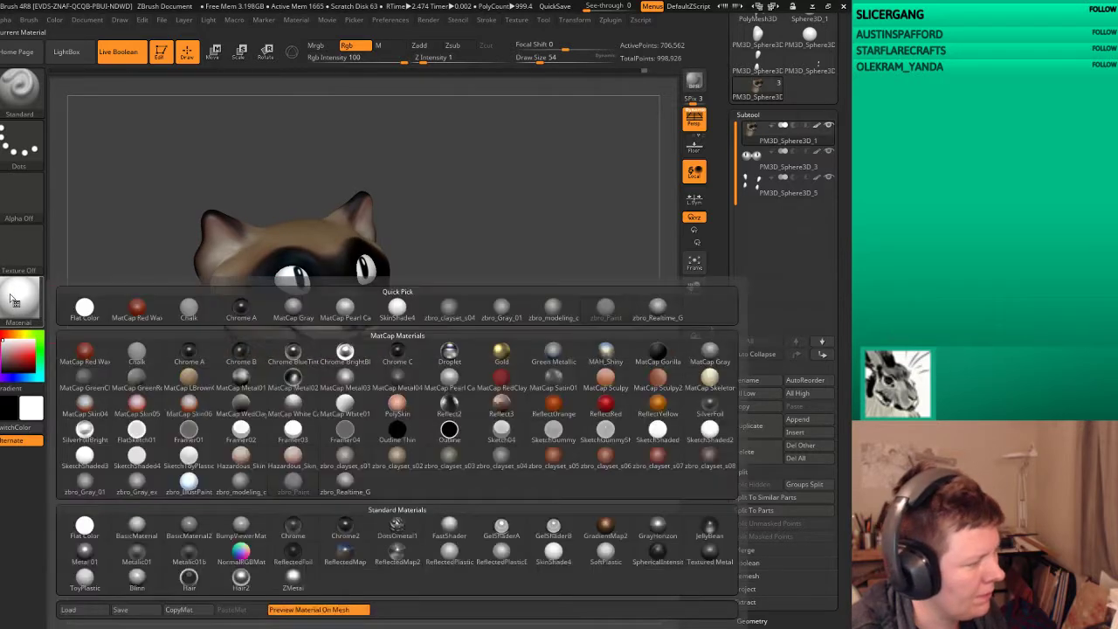
click(291, 410)
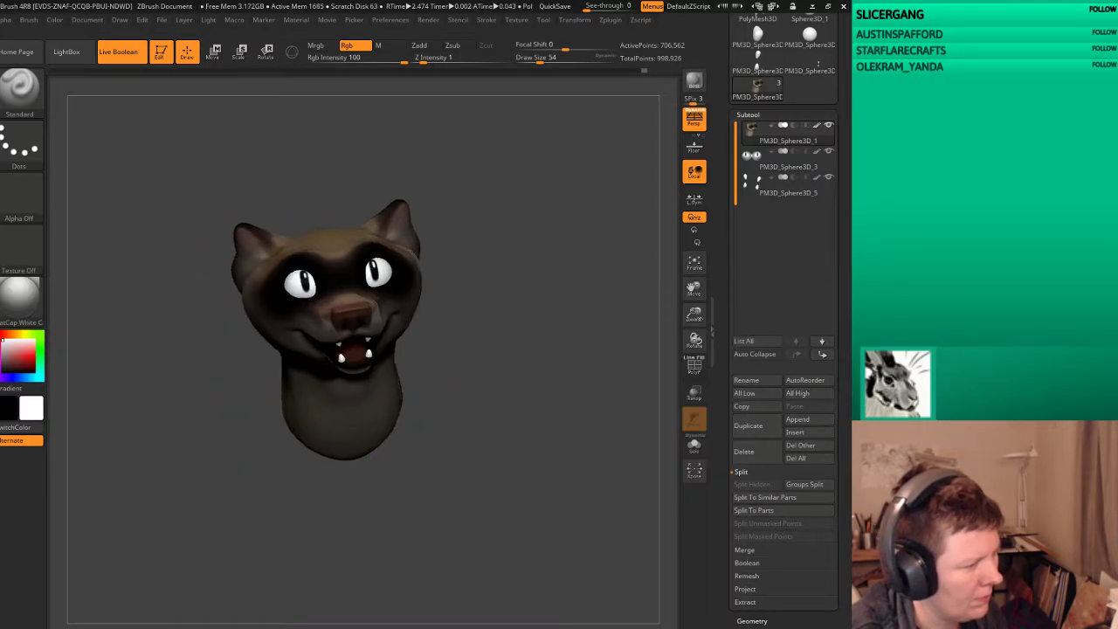
drag(573, 329, 629, 332)
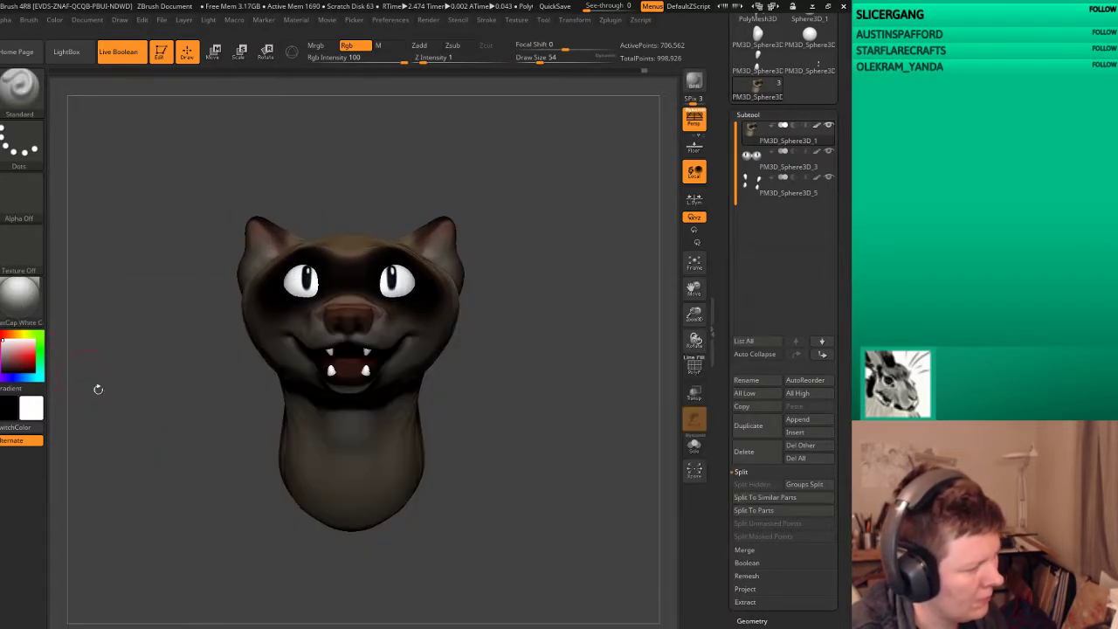
click(26, 306)
click(243, 483)
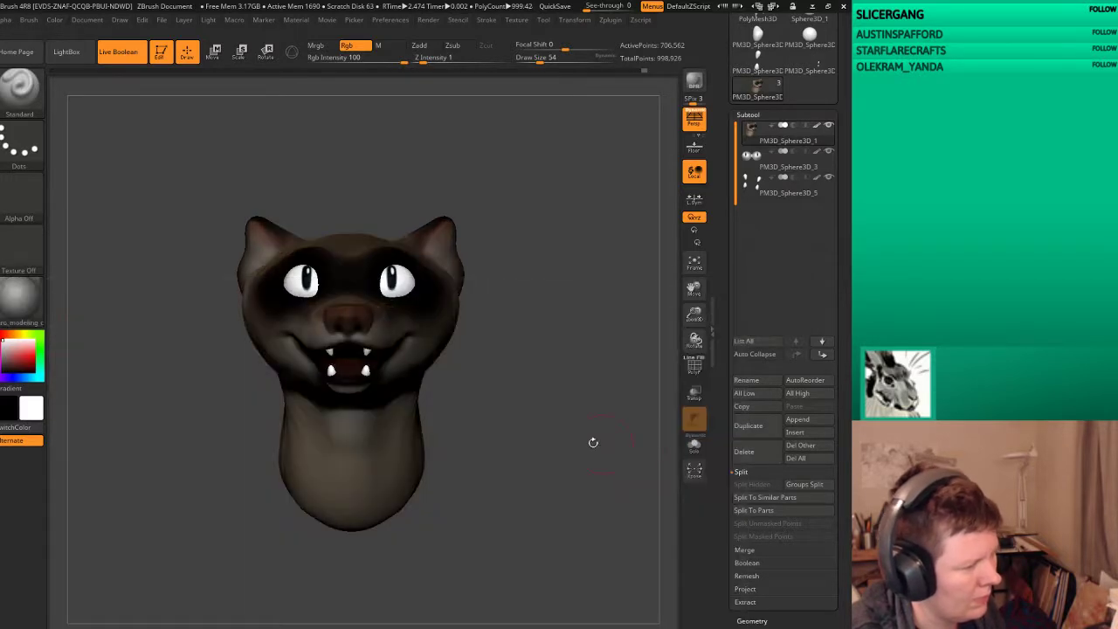
mouse_move(591, 442)
mouse_down()
mouse_move(494, 410)
mouse_move(573, 476)
mouse_up()
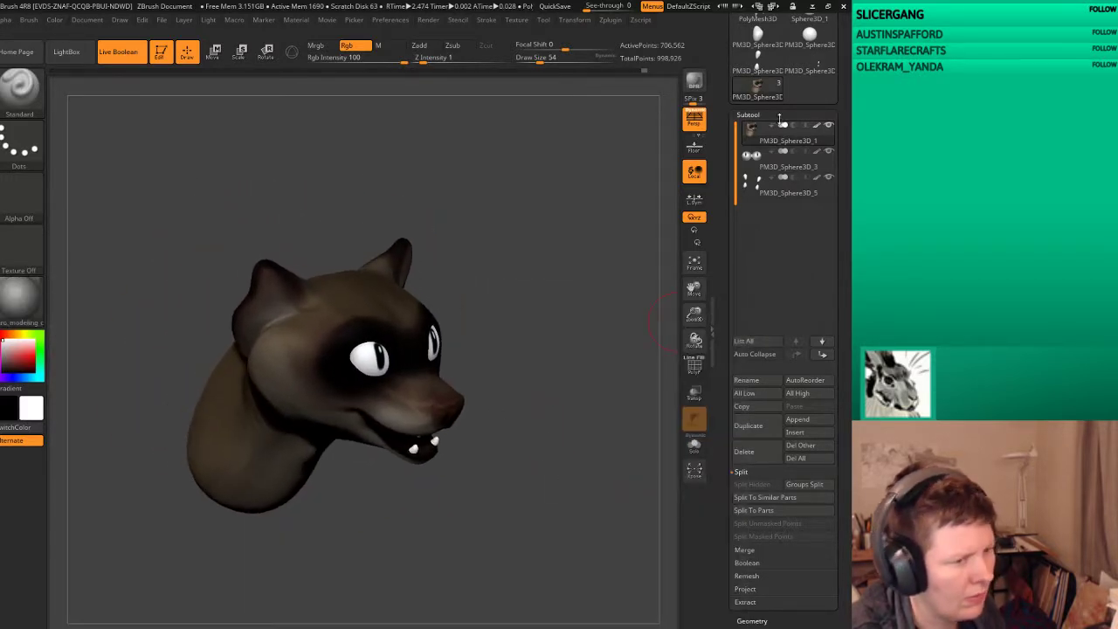
click(816, 126)
mouse_move(664, 323)
mouse_down()
mouse_move(579, 282)
mouse_move(615, 247)
mouse_move(255, 255)
mouse_move(511, 190)
mouse_move(198, 221)
mouse_move(434, 183)
mouse_up()
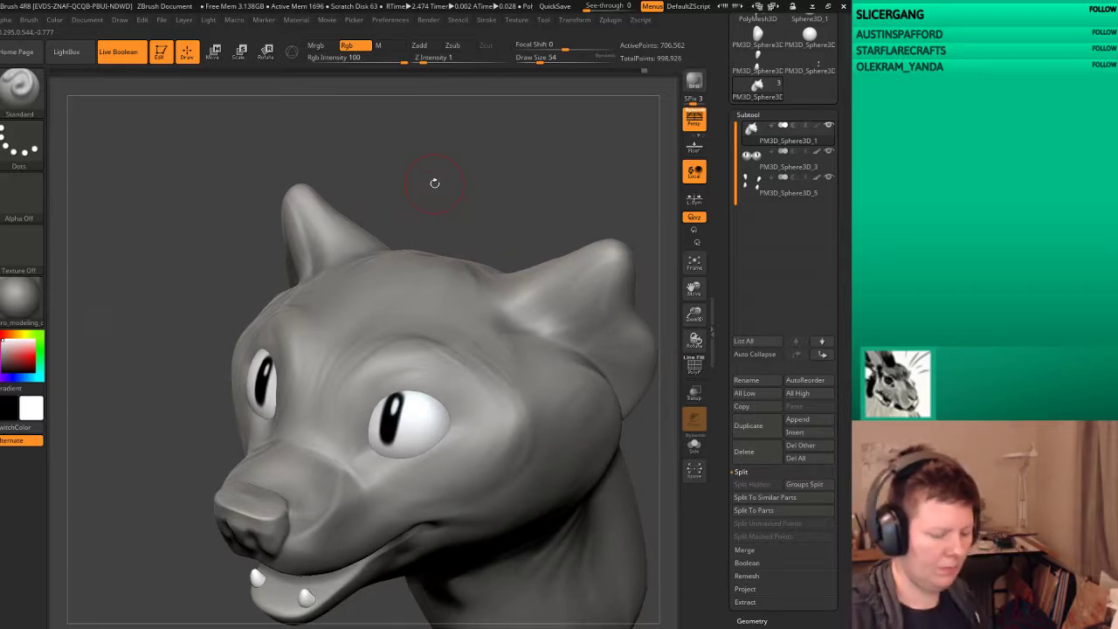
Step: Select the MaskLasso brush (B, M) and turn the head to face right
key(b)
key(m)
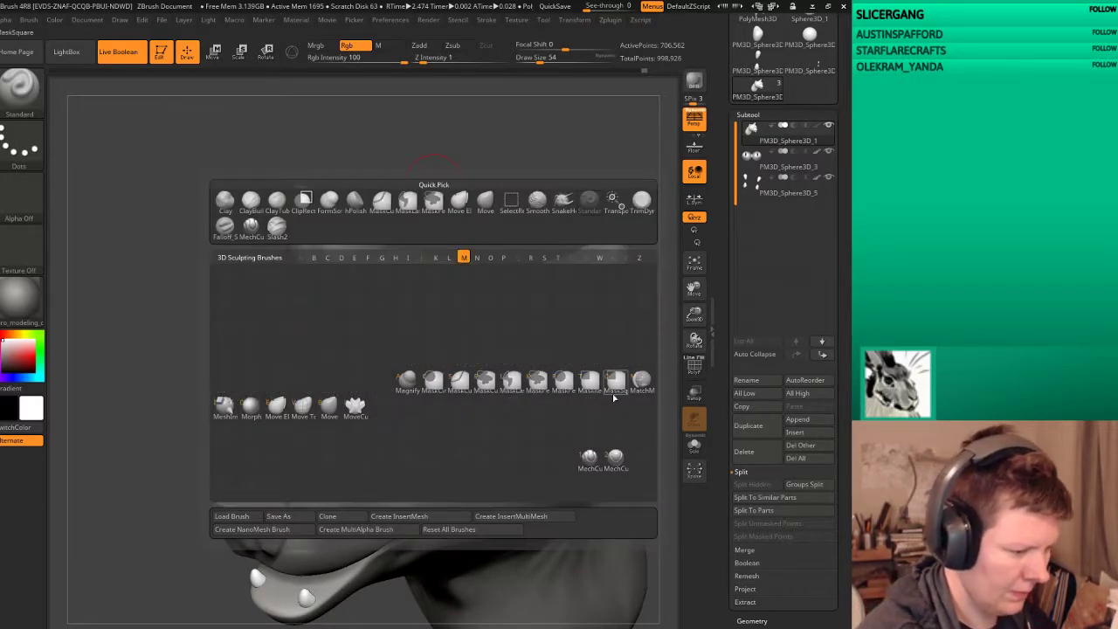
click(511, 384)
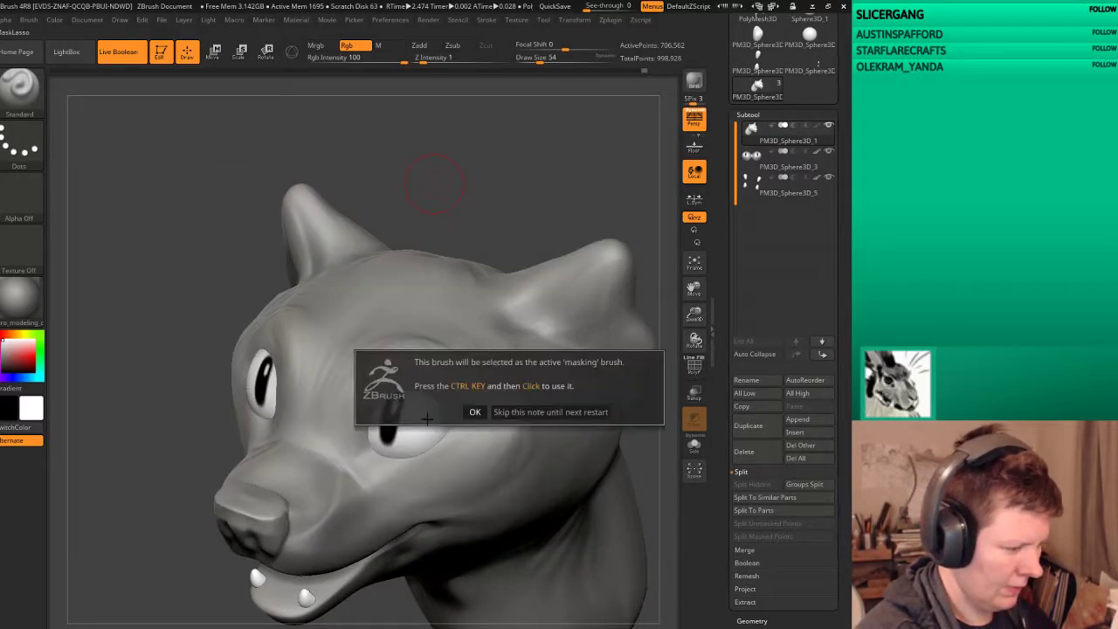
drag(131, 306, 481, 317)
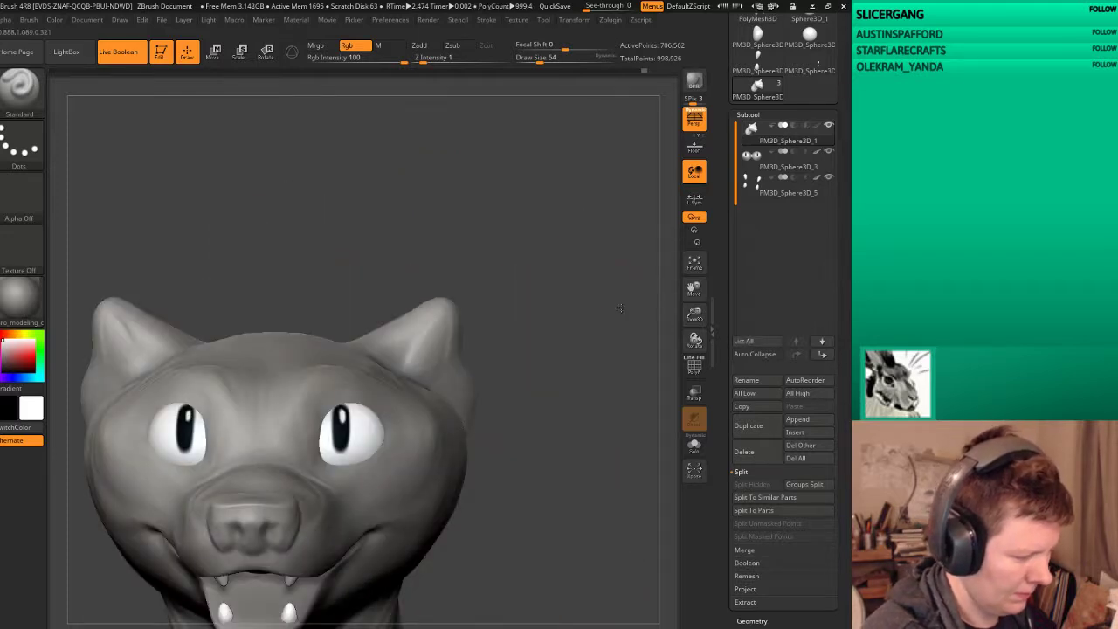
key(ctrl)
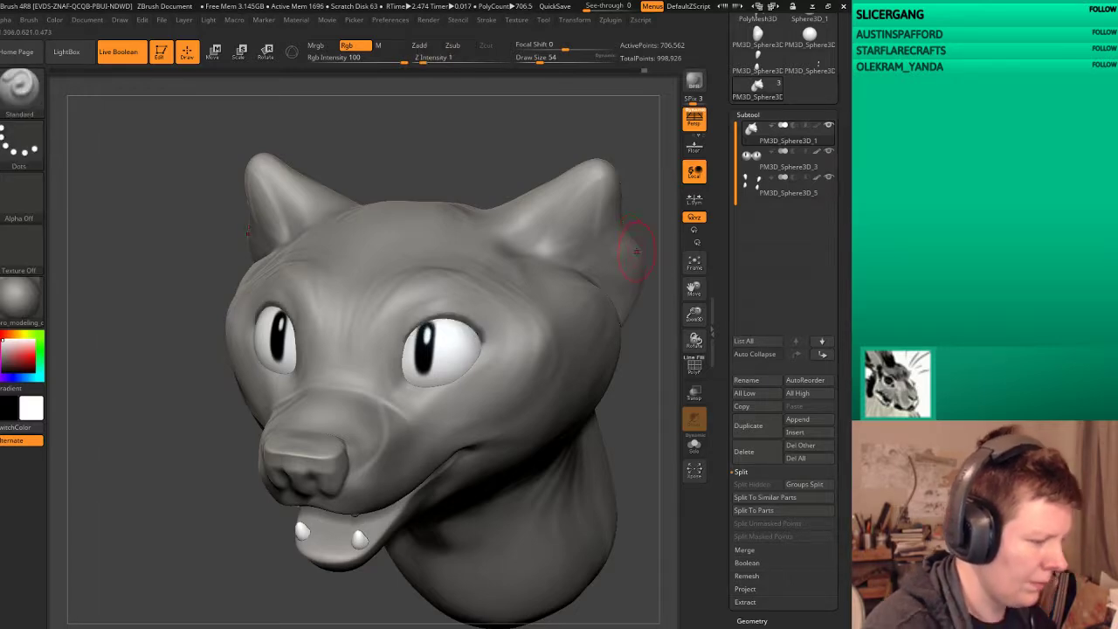
key(ctrl)
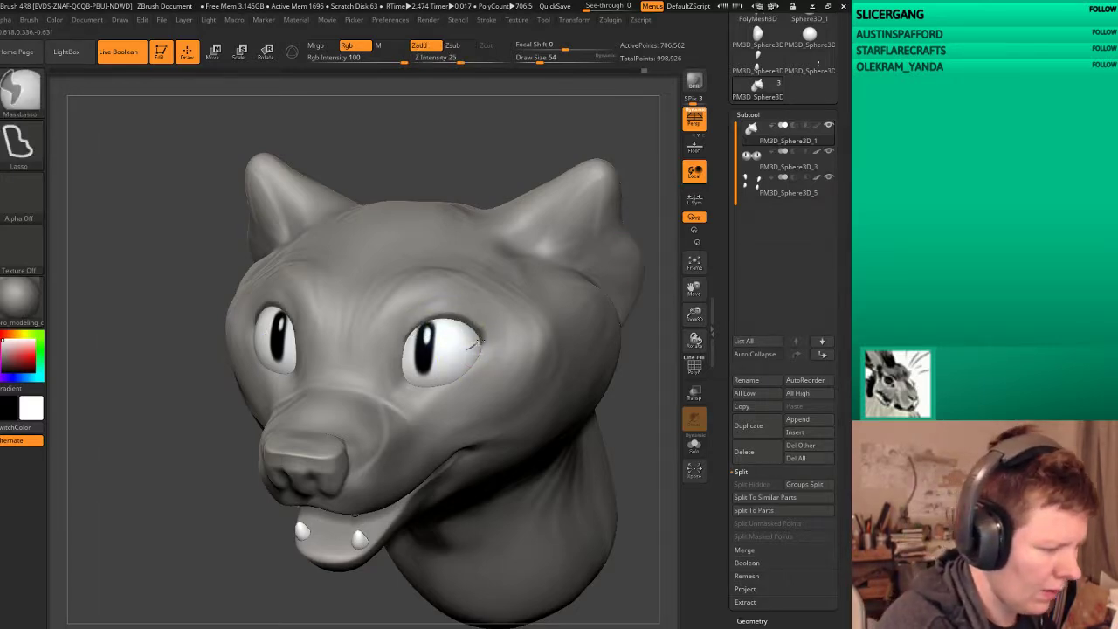
Step: Lasso-mask around the right eye, clear the stray neck mask, and bring up Subtool Extract settings
ctrl+drag(471, 319, 406, 358)
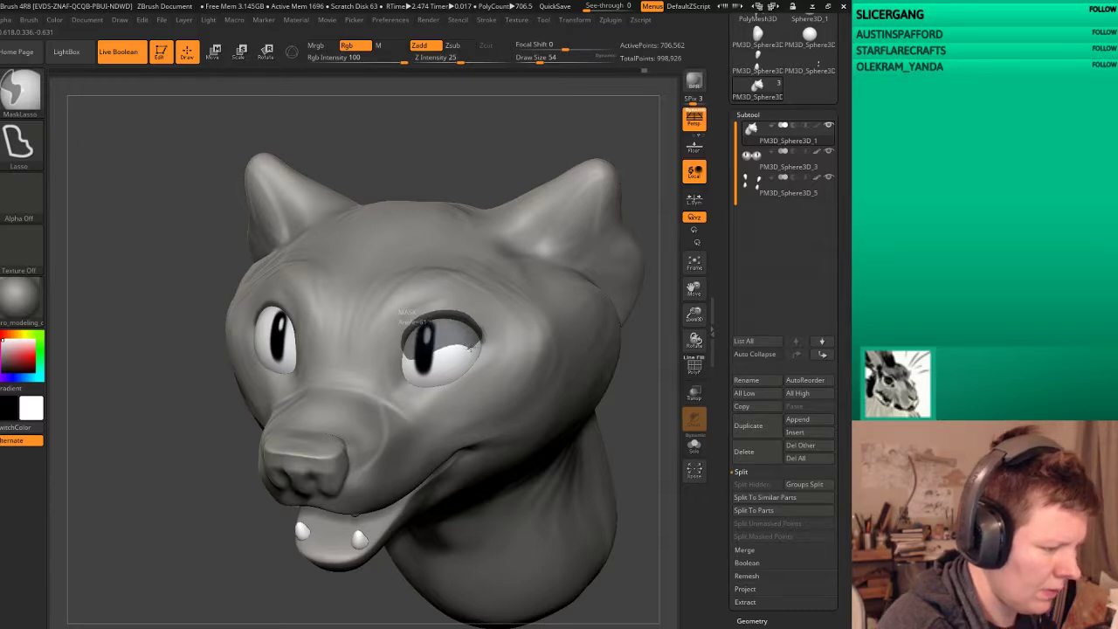
key(ctrl+z)
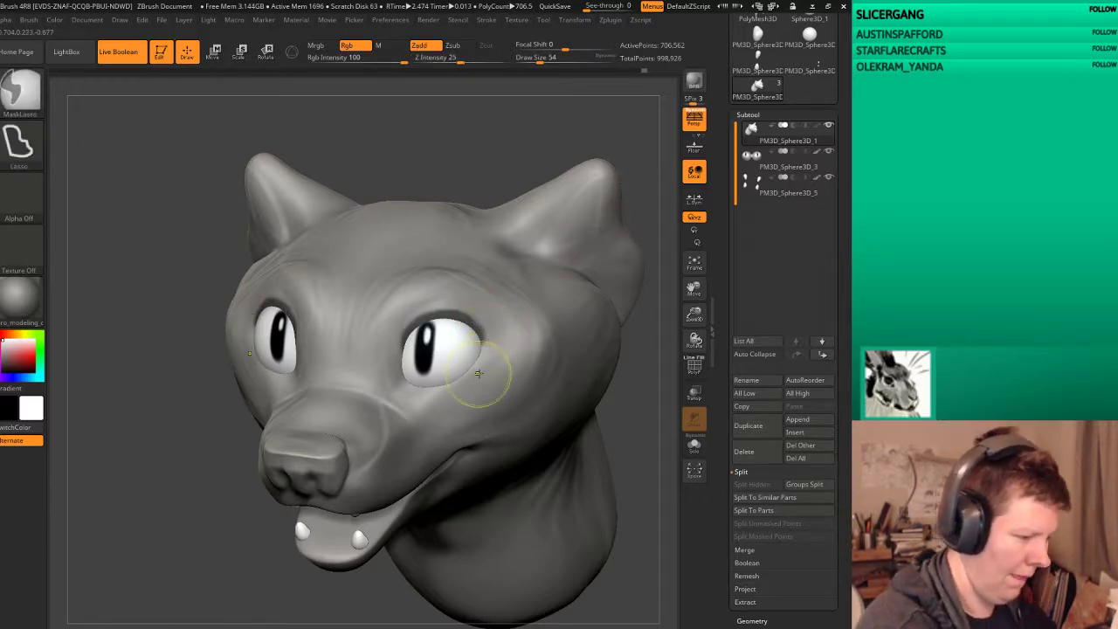
mouse_move(477, 348)
ctrl+mouse_down()
mouse_move(443, 407)
mouse_move(485, 349)
ctrl+mouse_up()
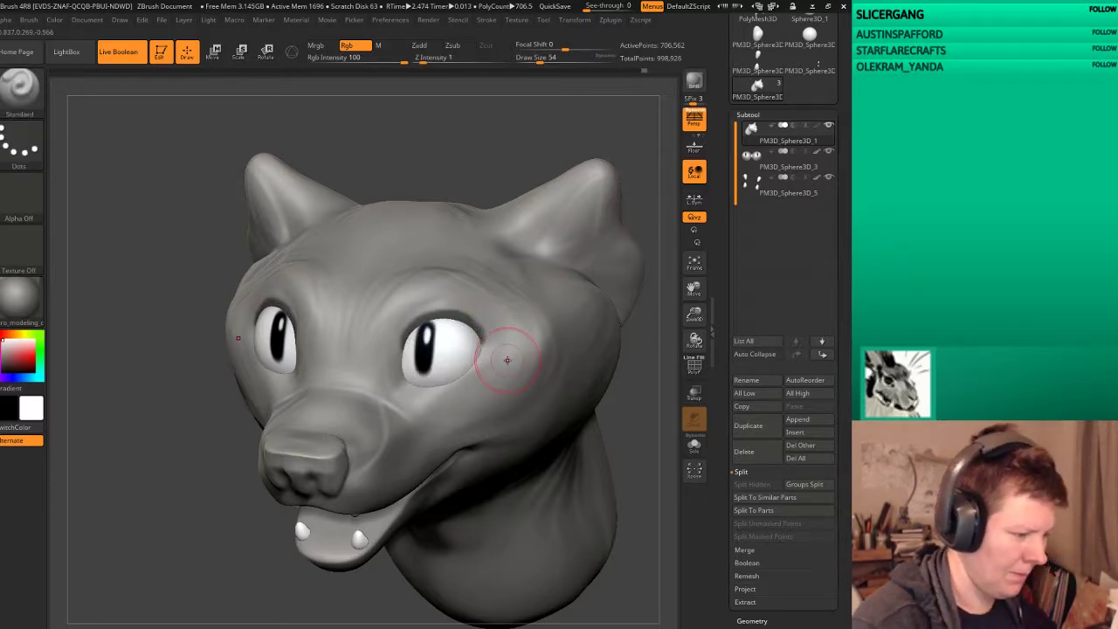
drag(450, 148, 463, 206)
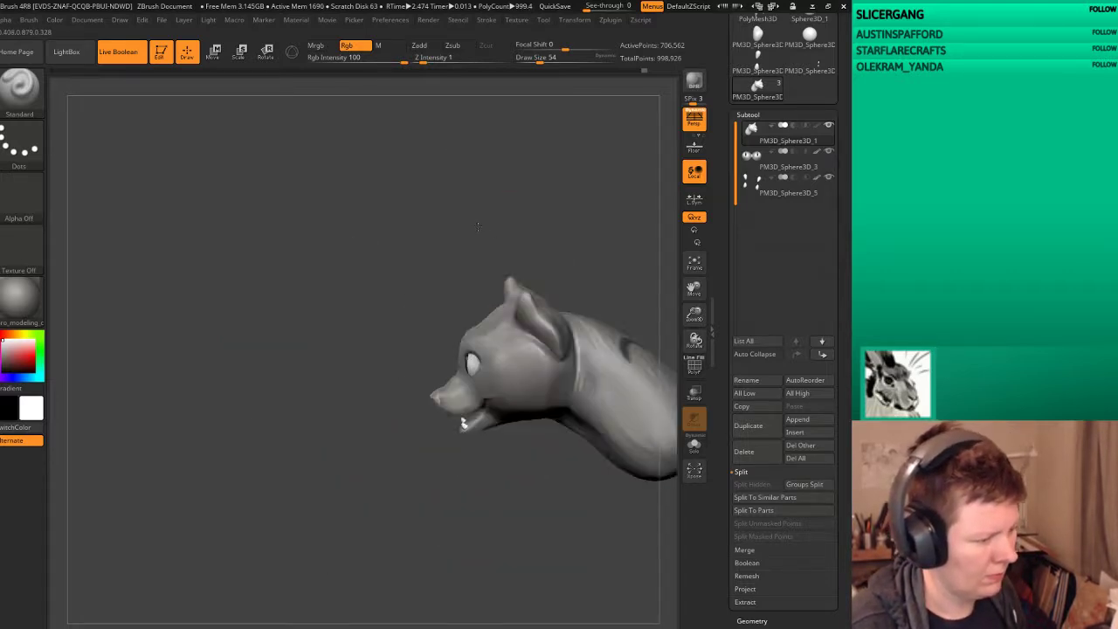
ctrl+alt+drag(568, 312, 620, 262)
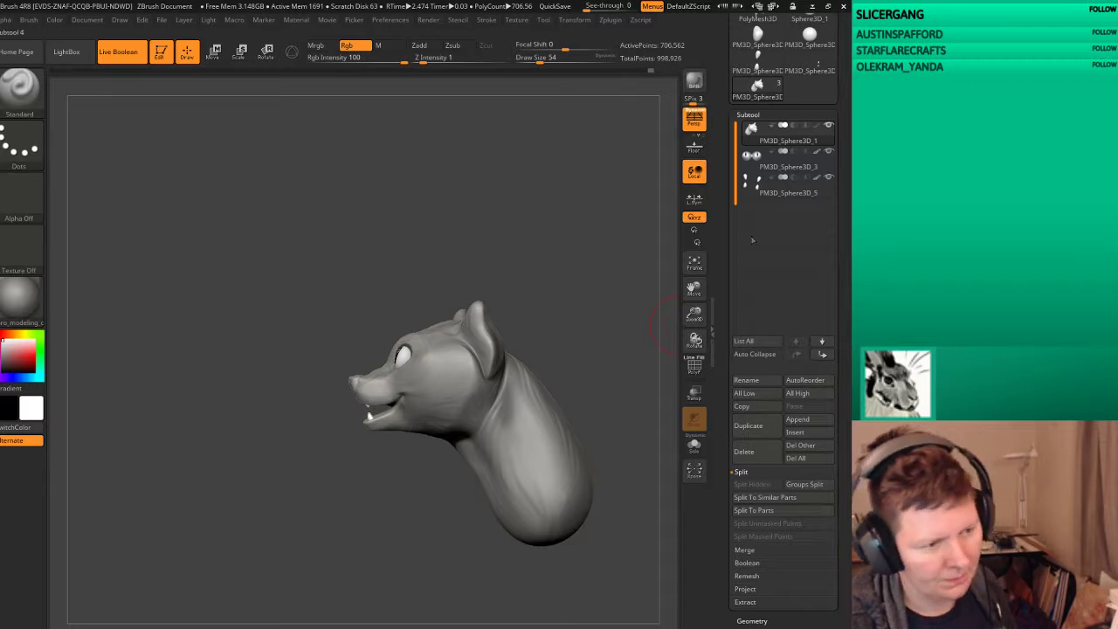
click(745, 602)
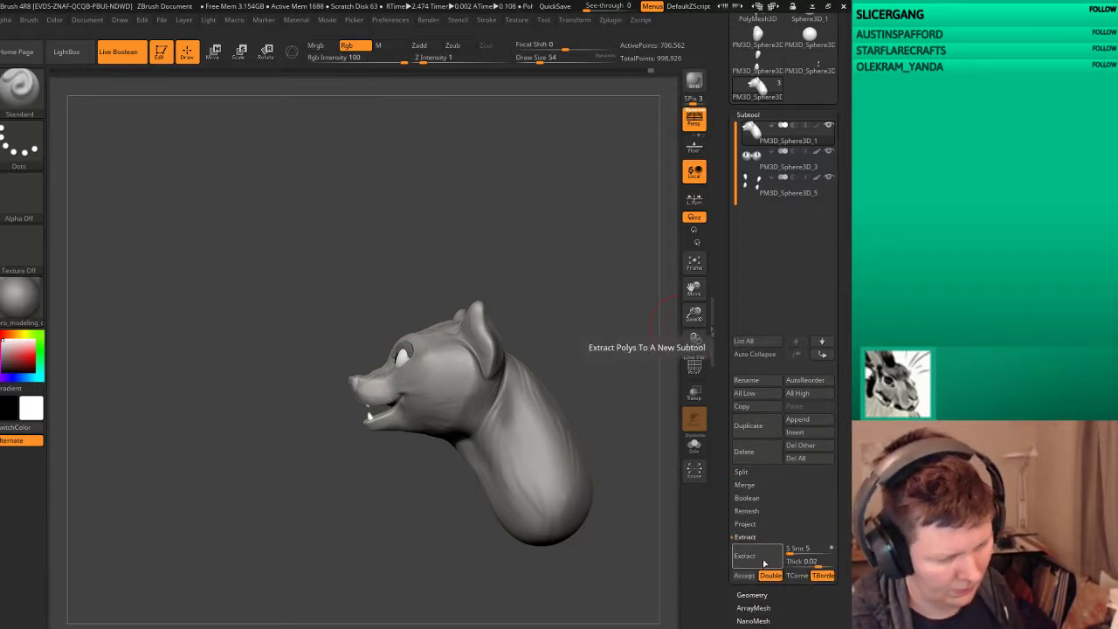
Step: Accept the masked eyelid area as the Extract0 subtool and reselect the head subtool
click(742, 576)
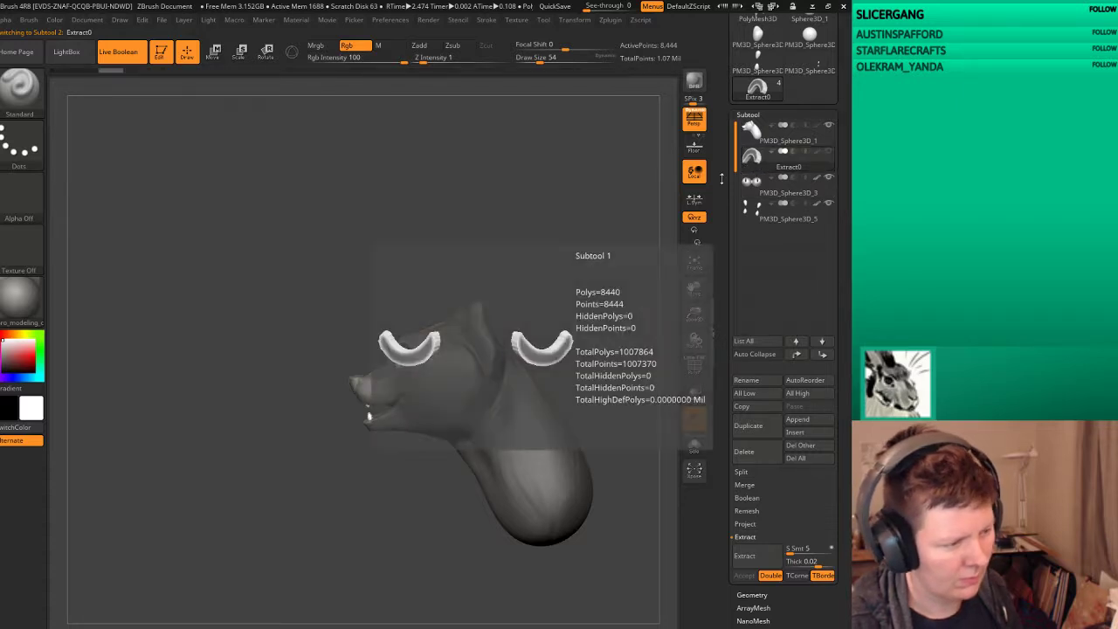
shift+drag(472, 367, 408, 369)
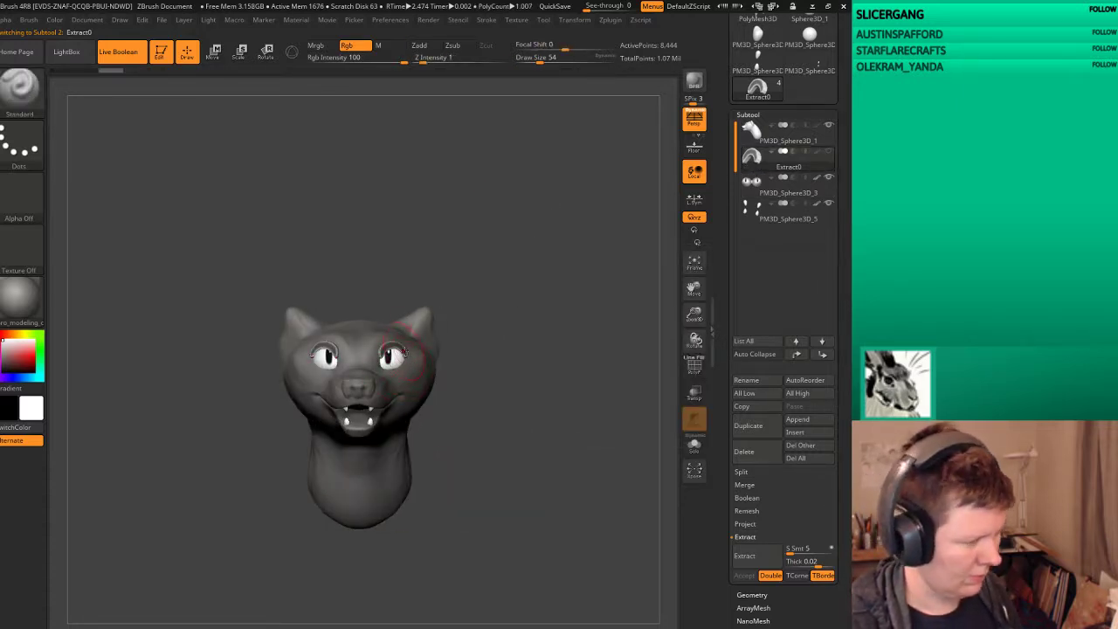
click(814, 132)
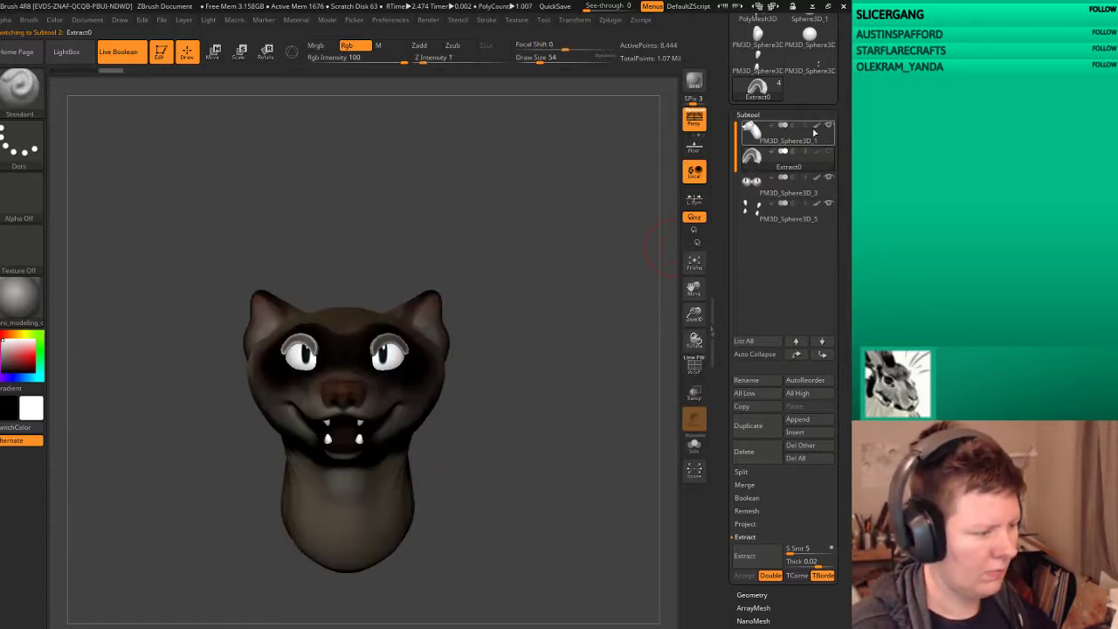
drag(542, 350, 472, 376)
Step: Apply the zbro_Paint material so the tan fur and dark mask polypaint show
click(19, 302)
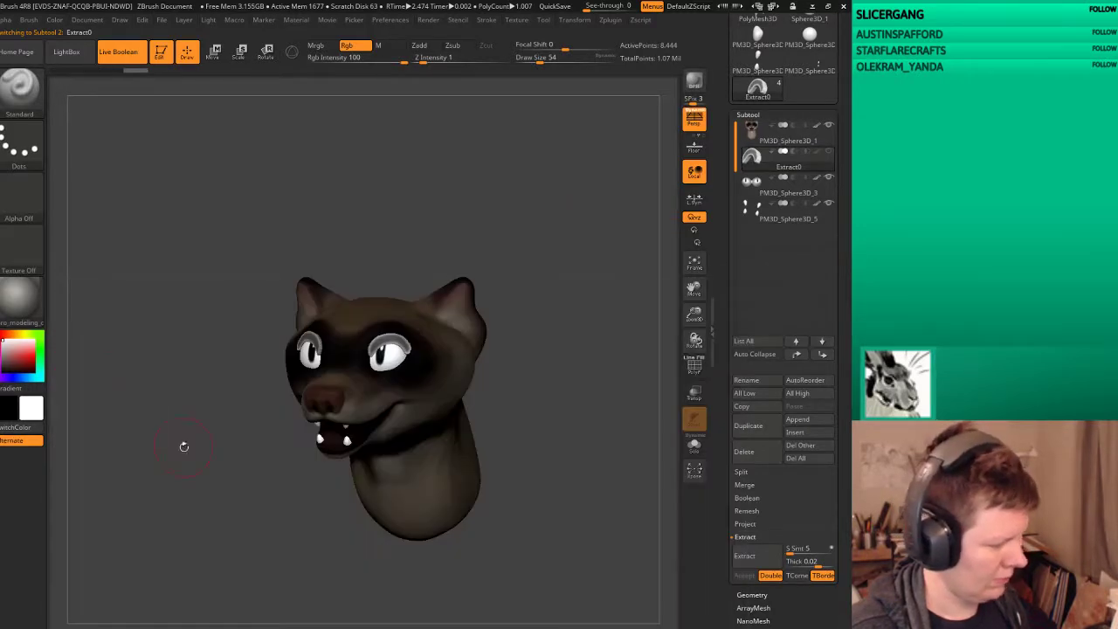
click(10, 302)
click(292, 482)
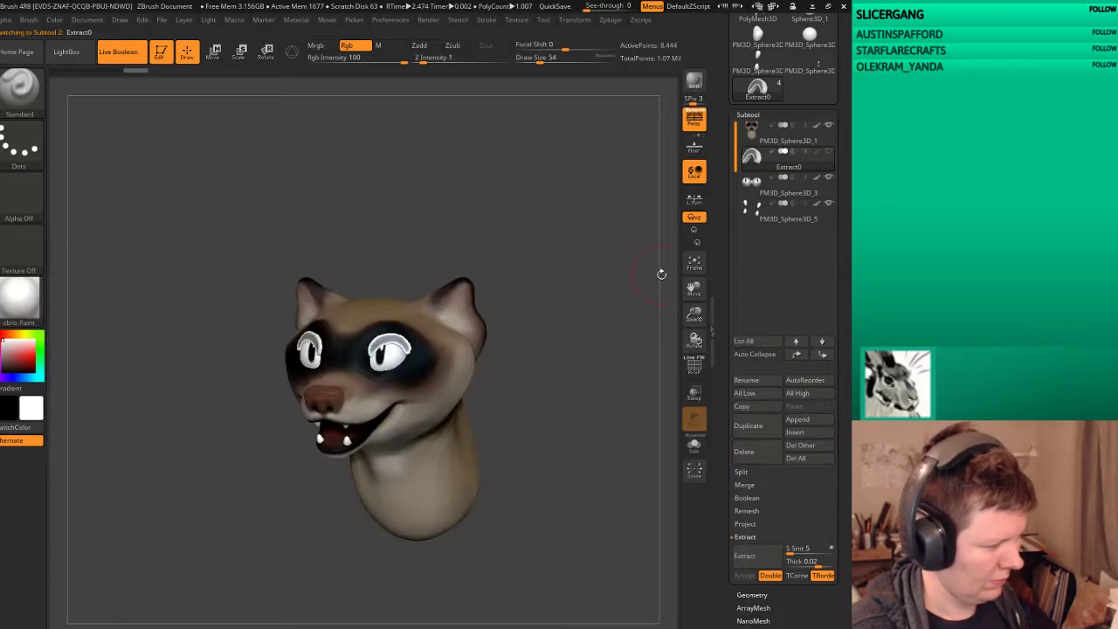
mouse_move(524, 367)
mouse_down()
mouse_move(547, 317)
mouse_move(557, 377)
mouse_up()
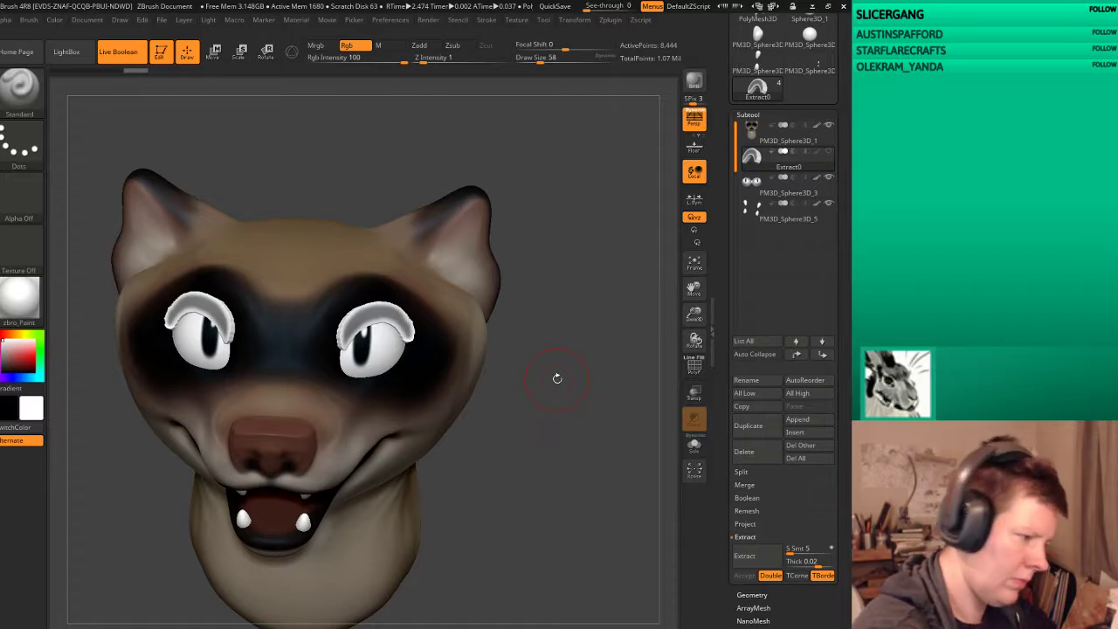
Step: Raise Draw Size to 110 and smooth the eyelid rims over both eyes
key(s)
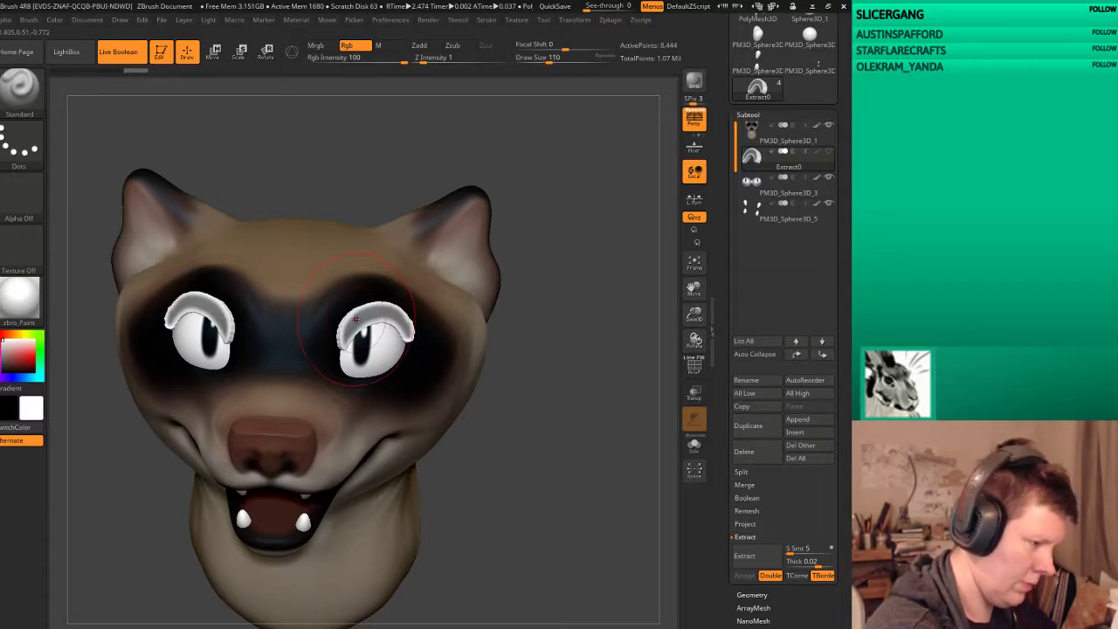
mouse_move(354, 323)
shift+mouse_down()
mouse_move(376, 315)
mouse_move(397, 325)
shift+mouse_up()
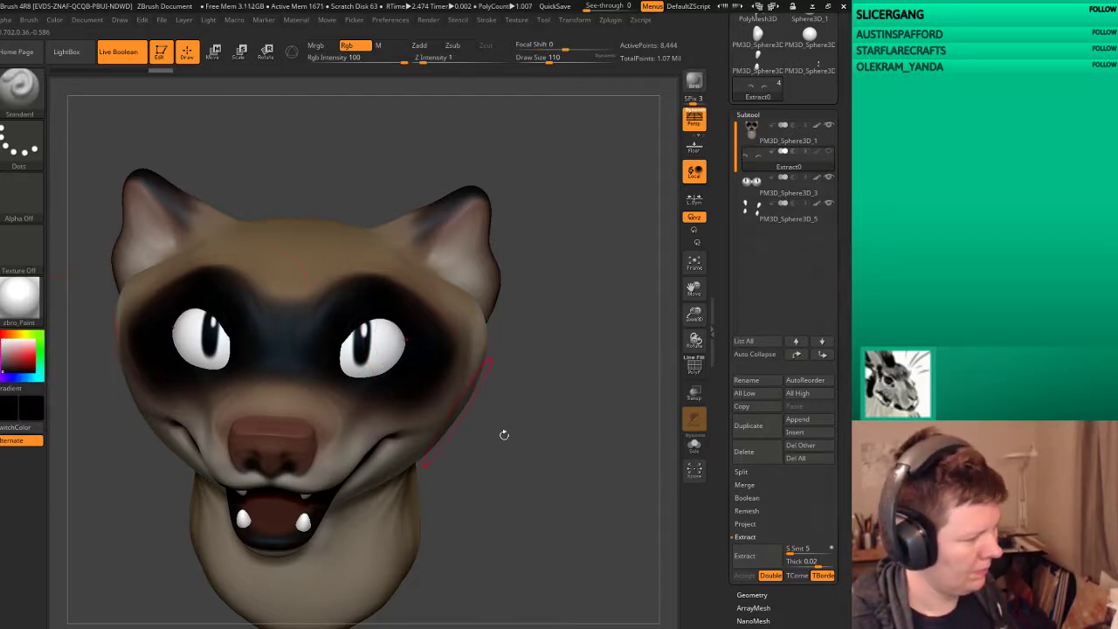
mouse_move(498, 432)
mouse_down()
mouse_move(551, 445)
mouse_move(576, 436)
mouse_up()
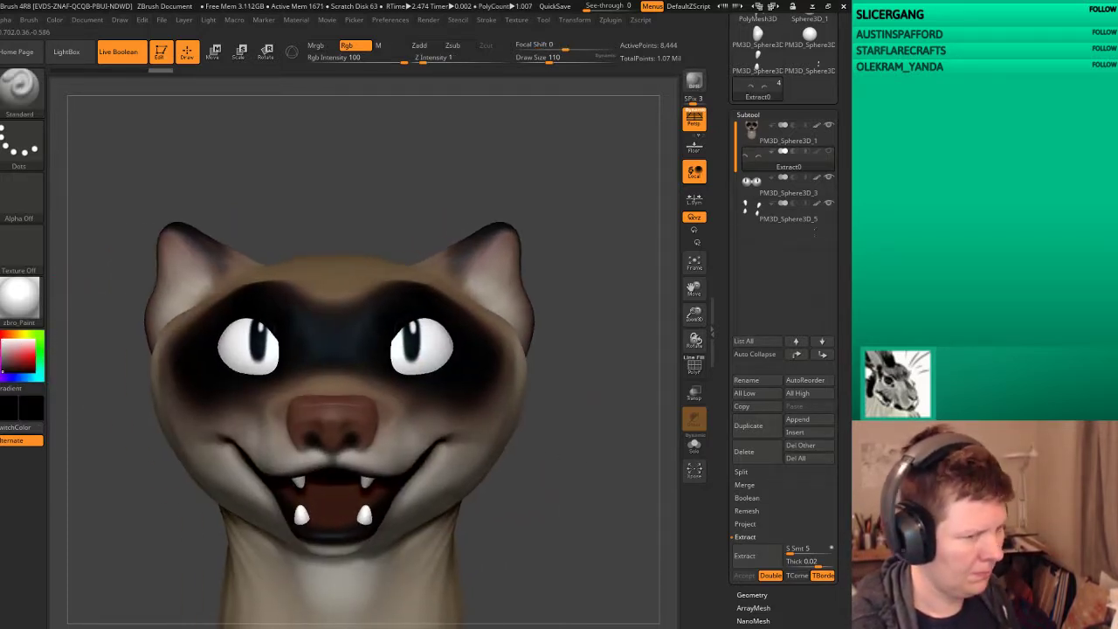
Step: Turn off Colorize on the head and switch to the Move brush
click(816, 133)
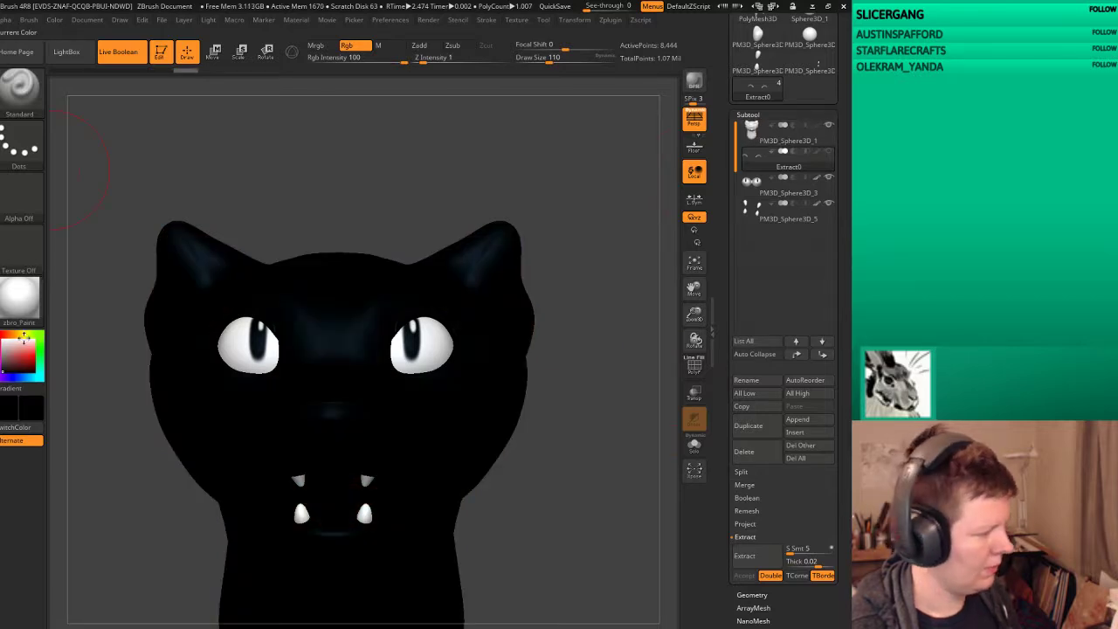
mouse_move(554, 388)
mouse_down()
mouse_move(619, 375)
mouse_move(598, 270)
mouse_move(602, 306)
mouse_up()
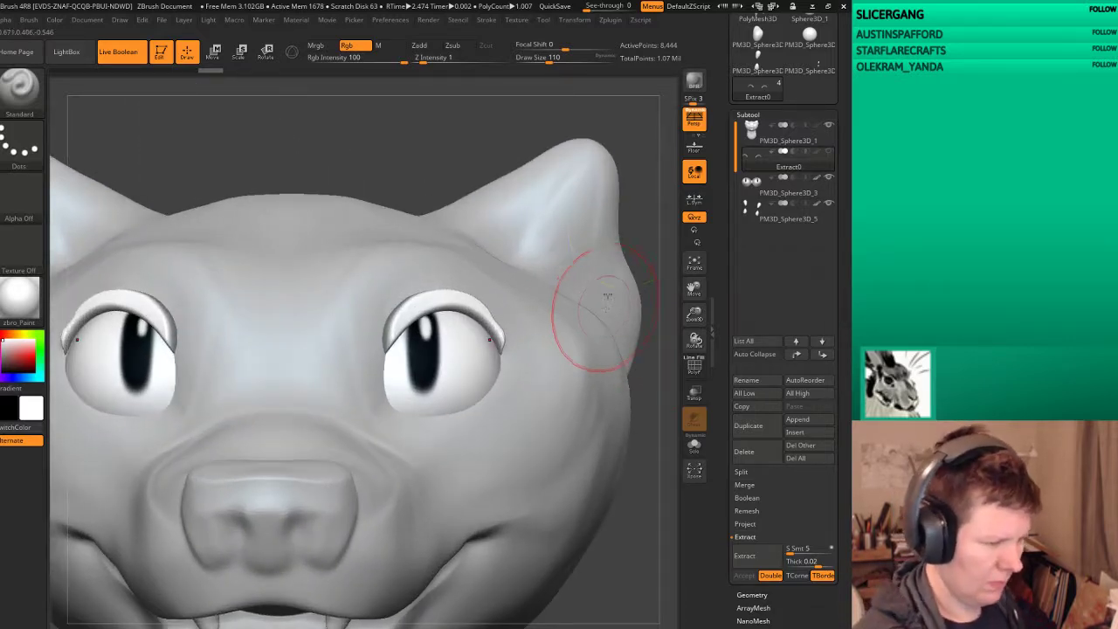
key(ctrl)
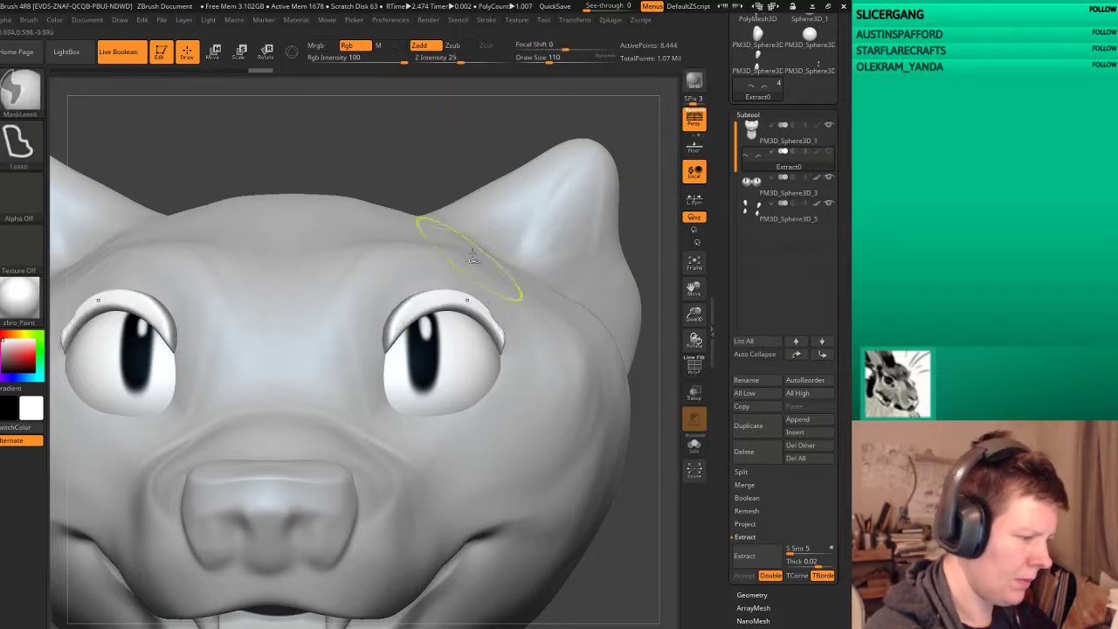
key(shift)
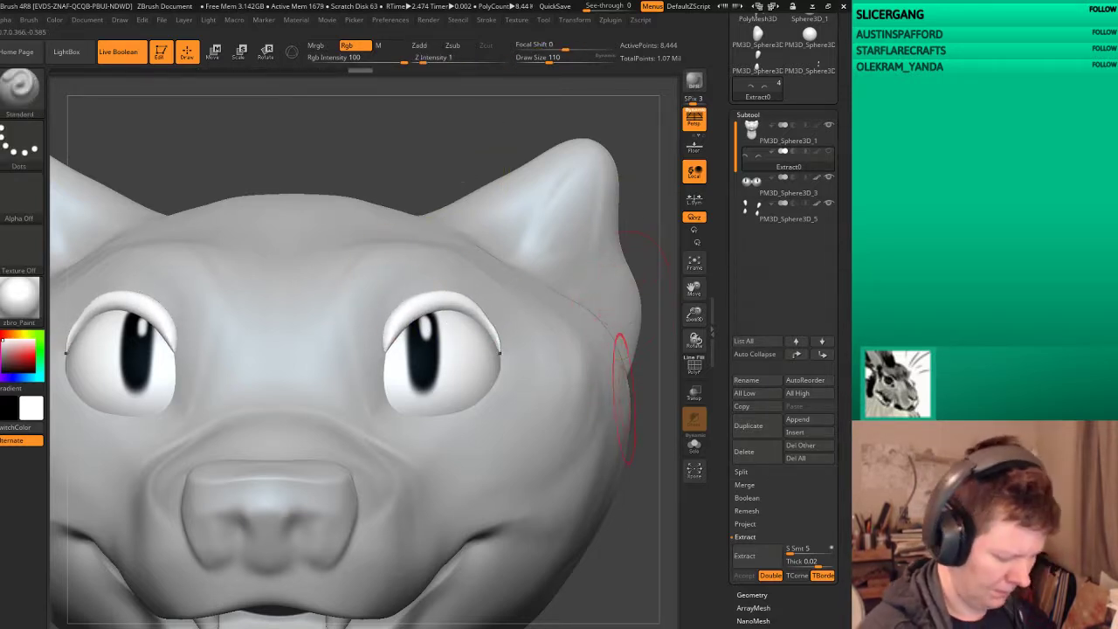
key(b)
key(m)
click(511, 503)
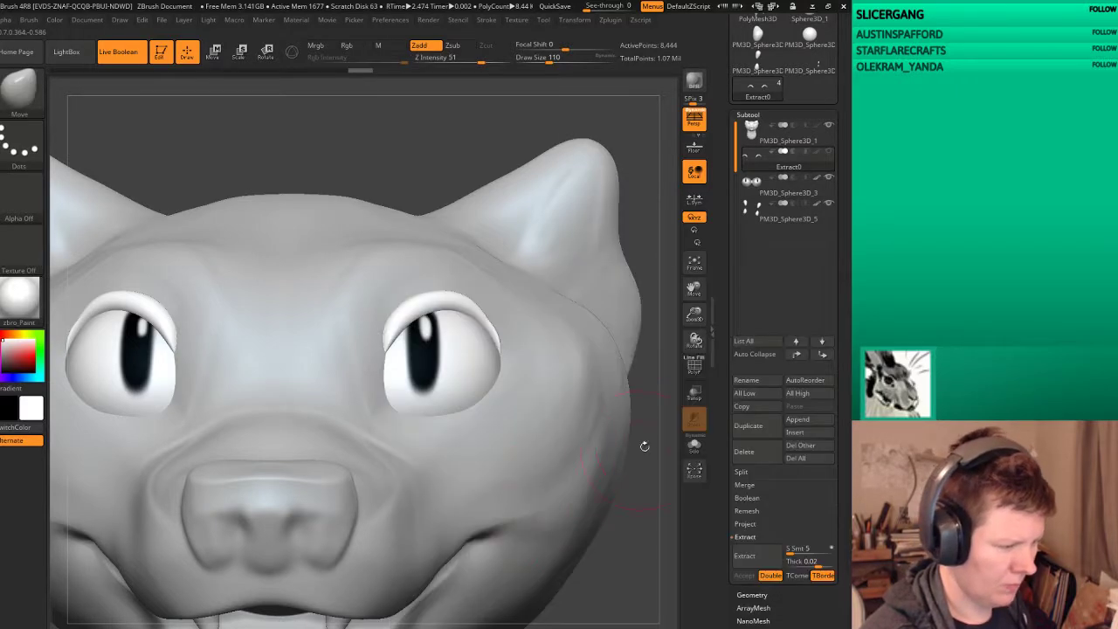
Step: Pull both eyelid crescents wider outward, then turn Ghost transparency off
mouse_move(644, 449)
mouse_down()
mouse_move(651, 341)
mouse_move(623, 262)
mouse_move(524, 387)
mouse_move(443, 349)
mouse_up()
key(ctrl)
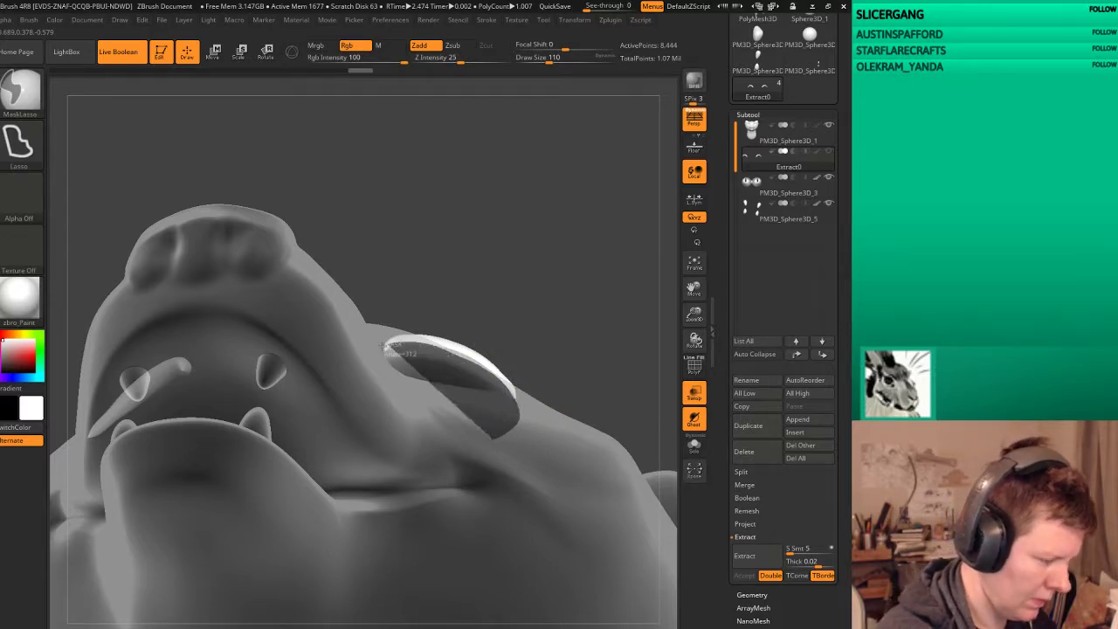
drag(559, 274, 488, 363)
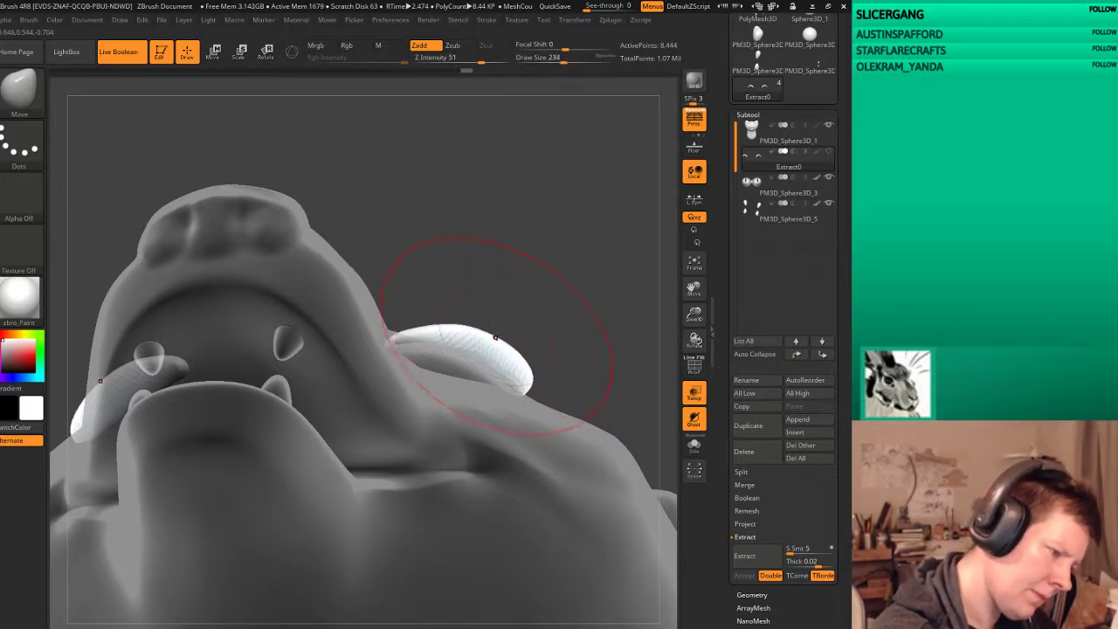
mouse_move(498, 320)
mouse_down()
mouse_move(571, 379)
mouse_move(425, 379)
mouse_up()
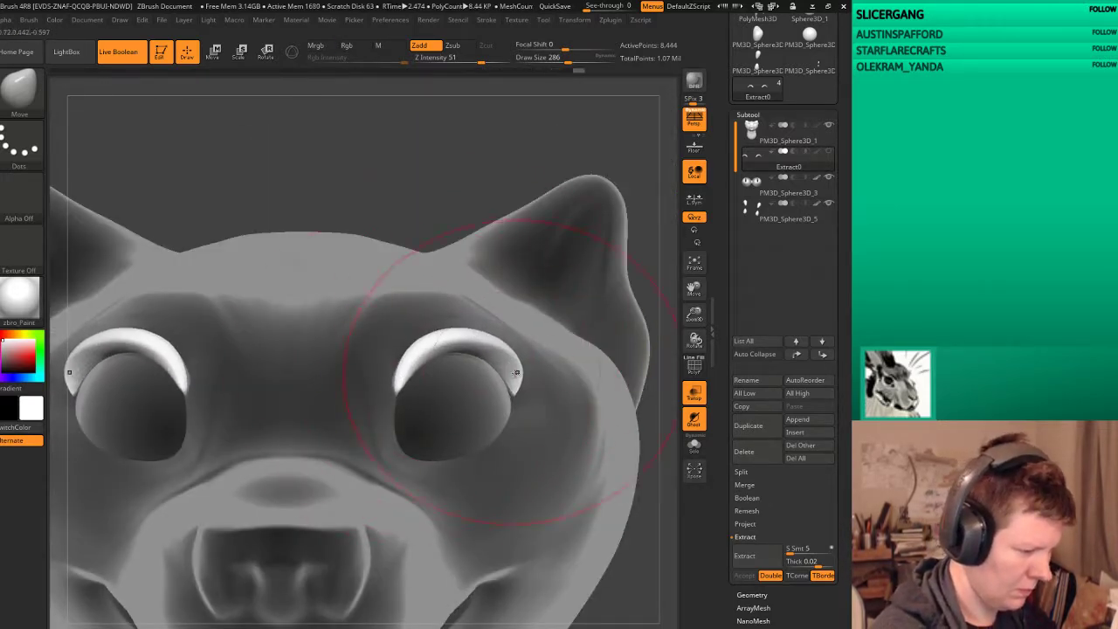
drag(455, 348, 485, 349)
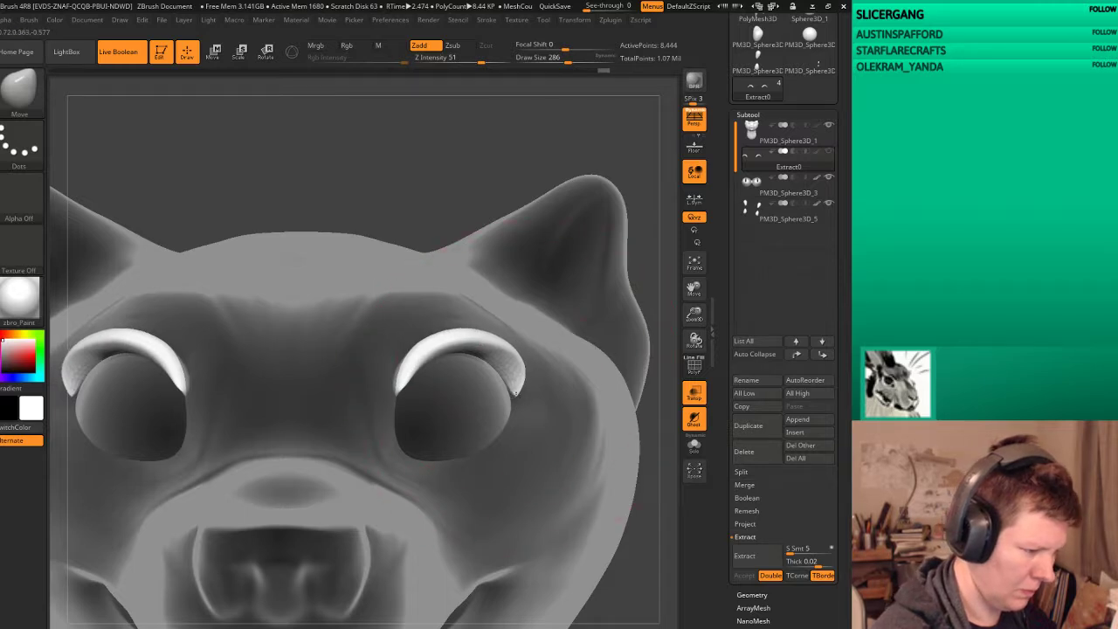
click(702, 418)
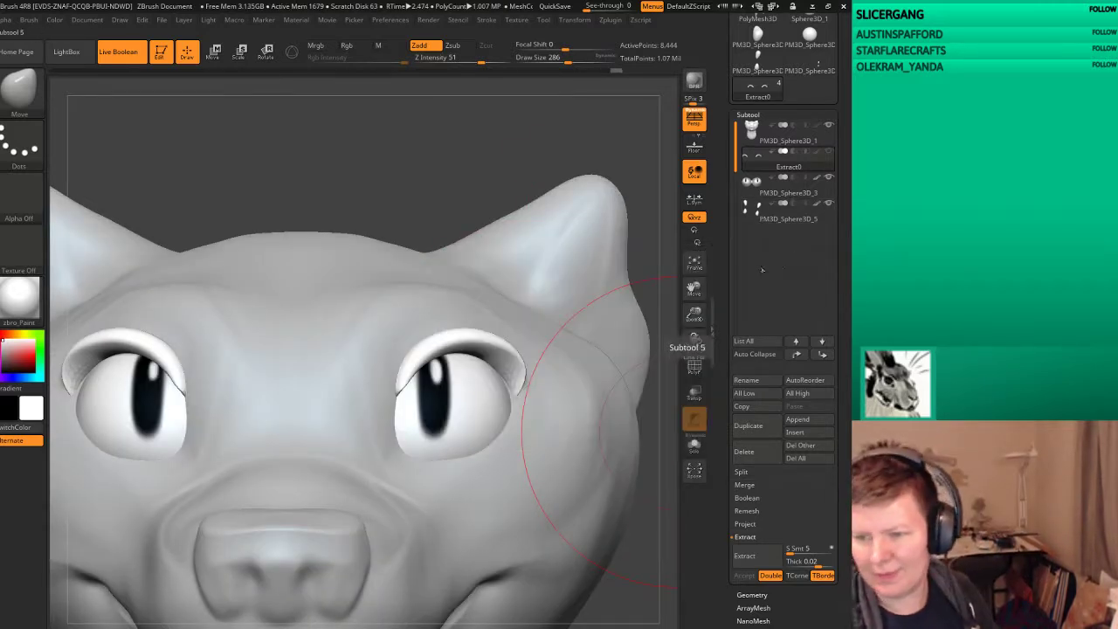
Step: Re-enable Colorize on the head subtool to show its polypaint colours
drag(481, 167, 721, 155)
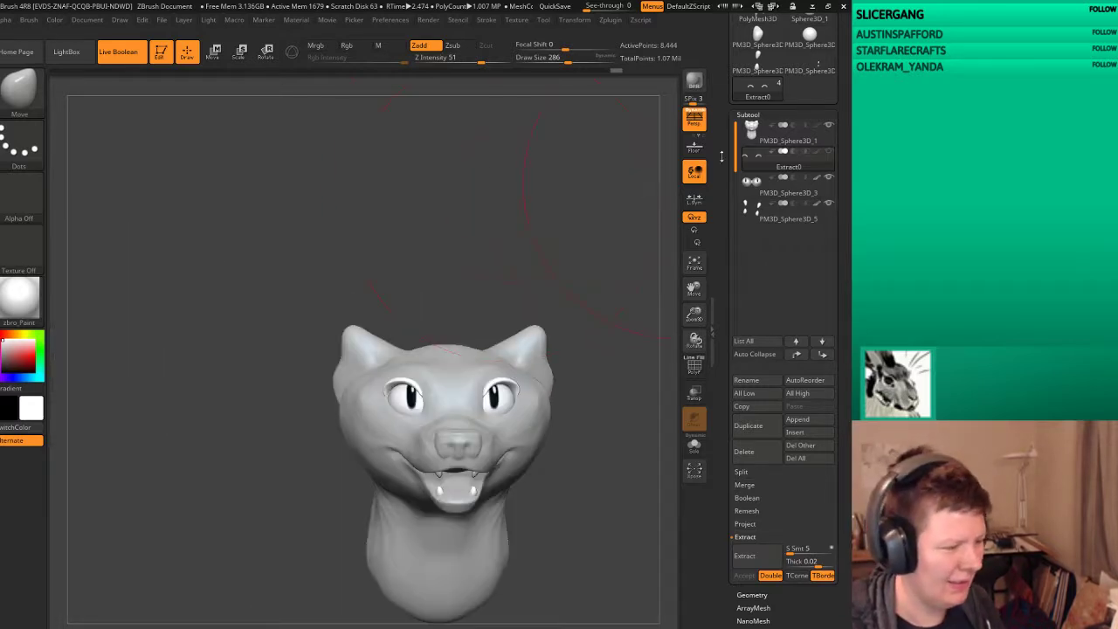
click(814, 131)
drag(513, 185, 484, 201)
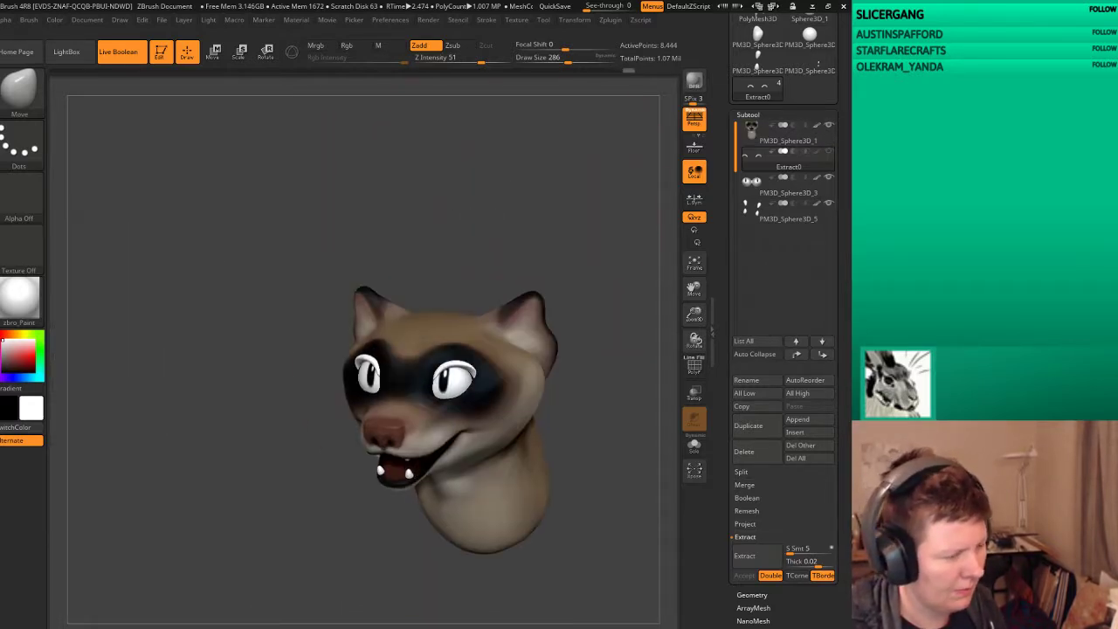
key(ctrl)
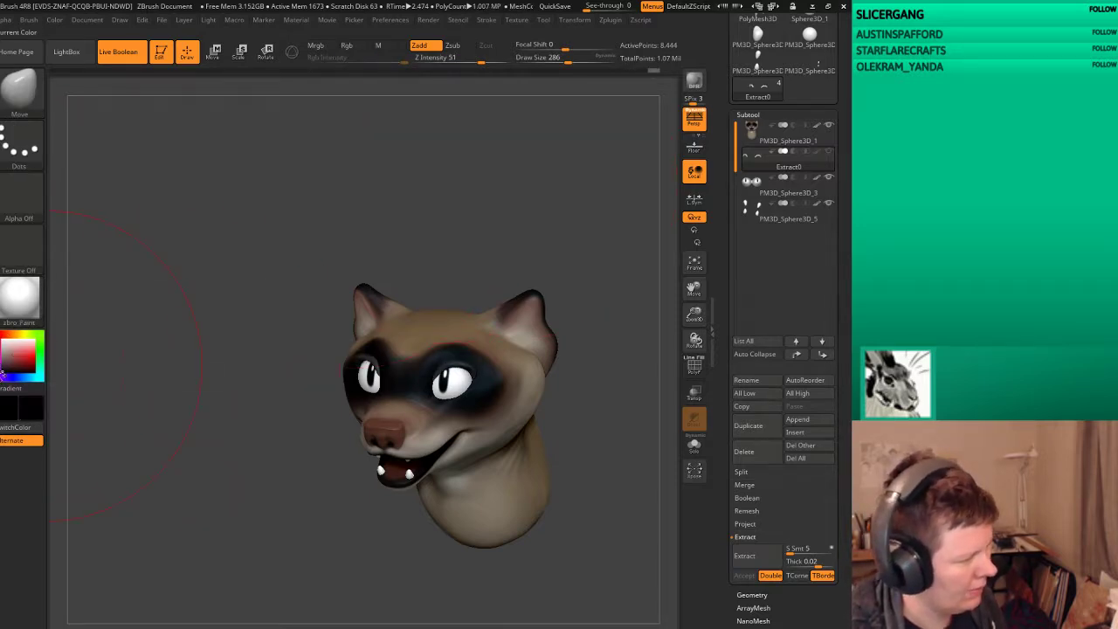
mouse_move(521, 172)
mouse_down()
mouse_move(583, 271)
mouse_move(629, 280)
mouse_up()
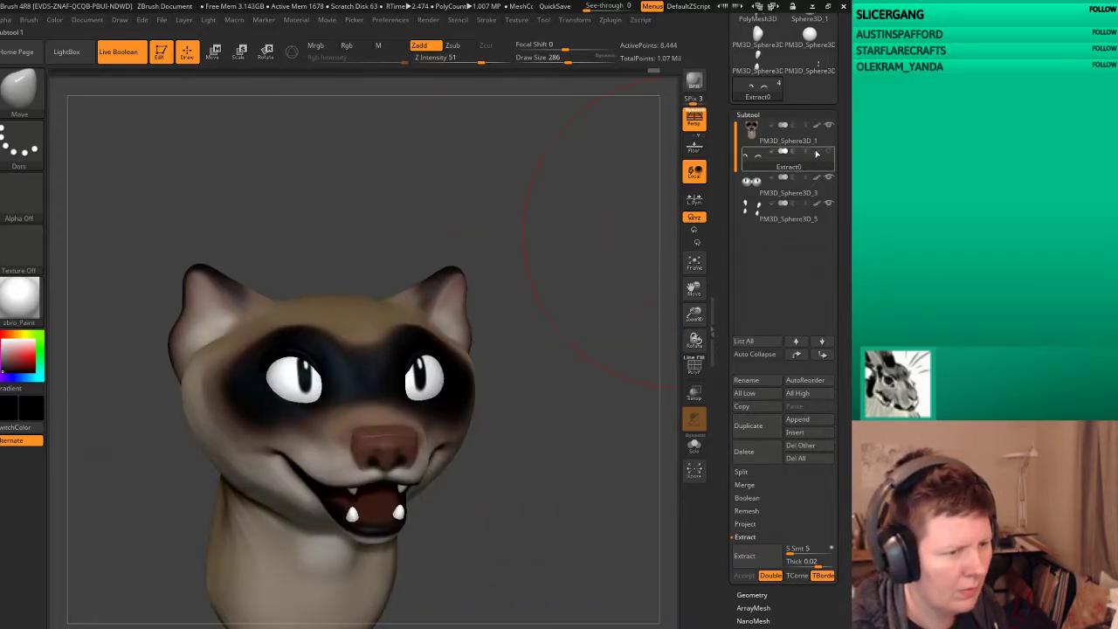
mouse_move(805, 160)
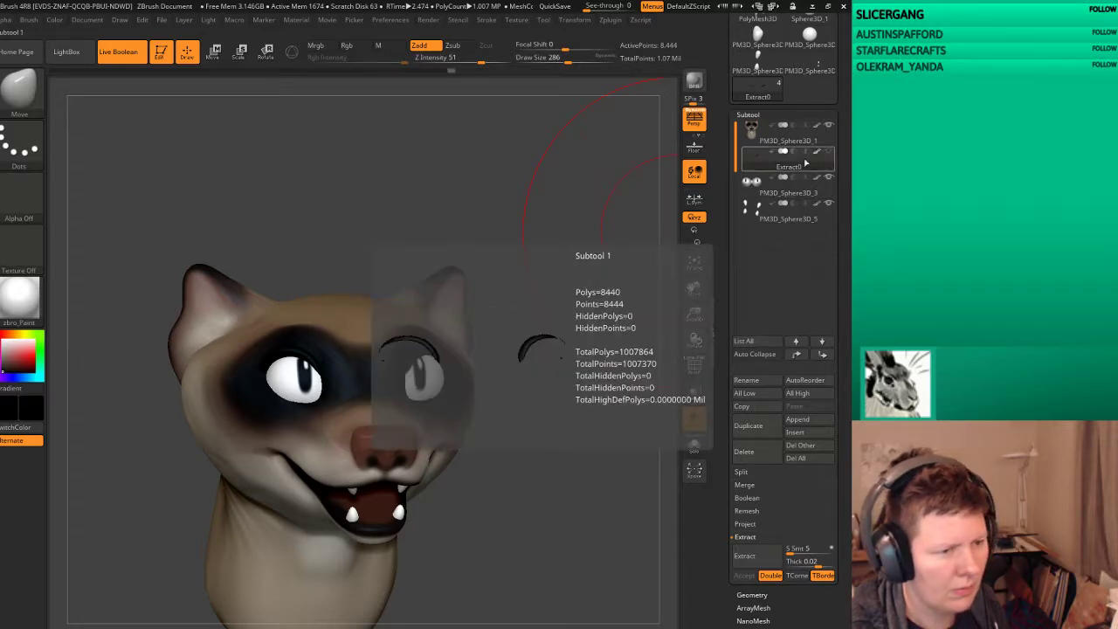
drag(554, 237, 594, 241)
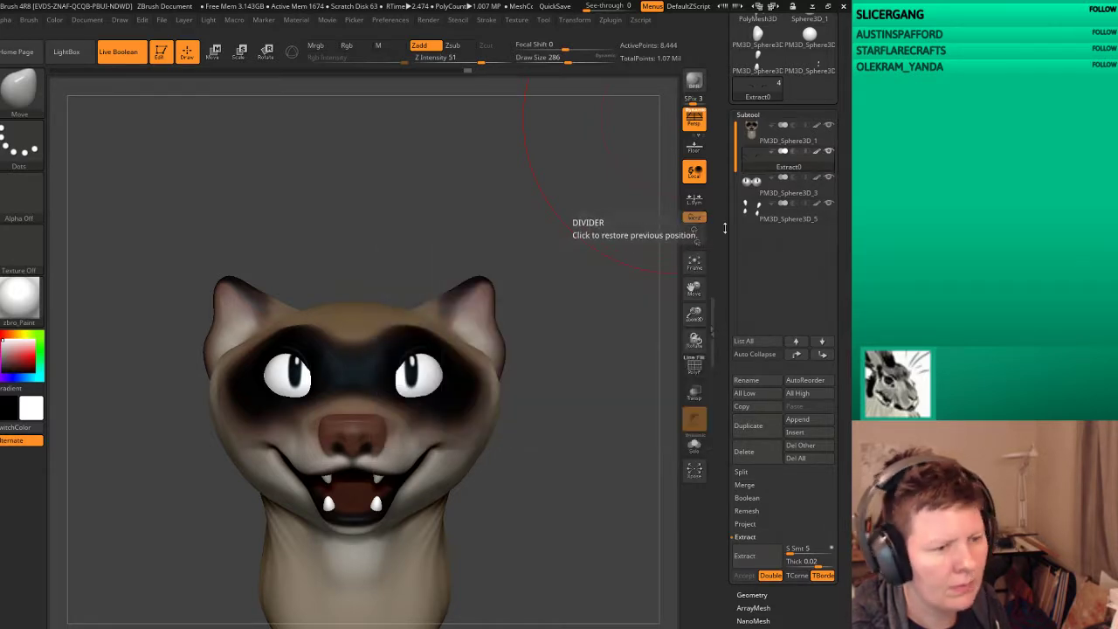
Step: Hide the Extract0 eyelid subtool so only the painted head shows
click(797, 154)
click(828, 151)
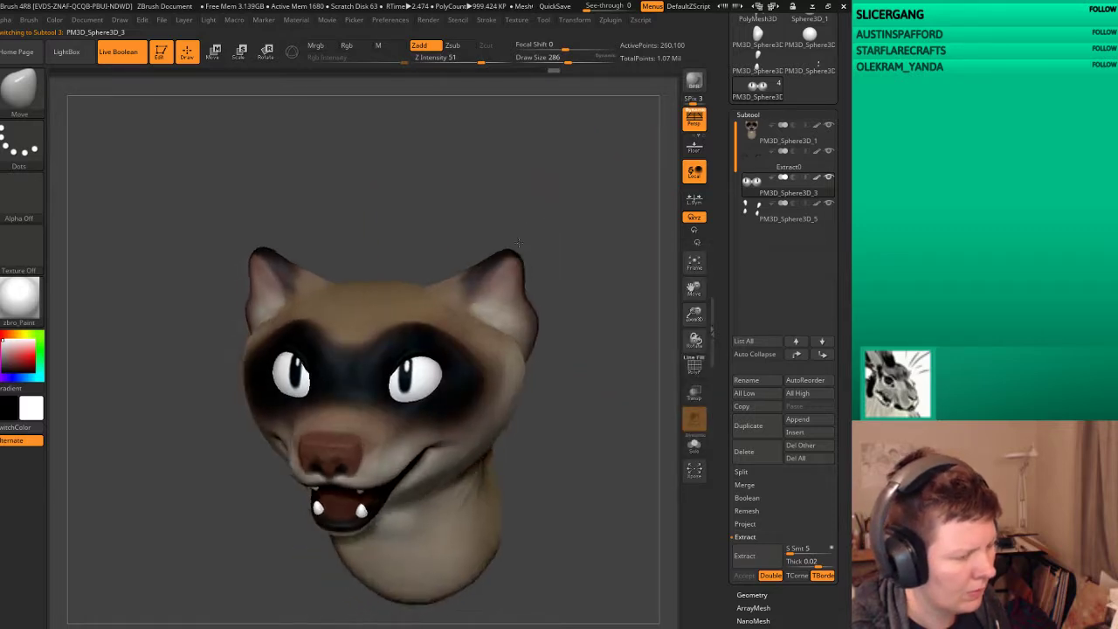
mouse_move(518, 225)
mouse_down()
mouse_move(524, 262)
mouse_move(541, 175)
mouse_up()
drag(612, 219, 576, 271)
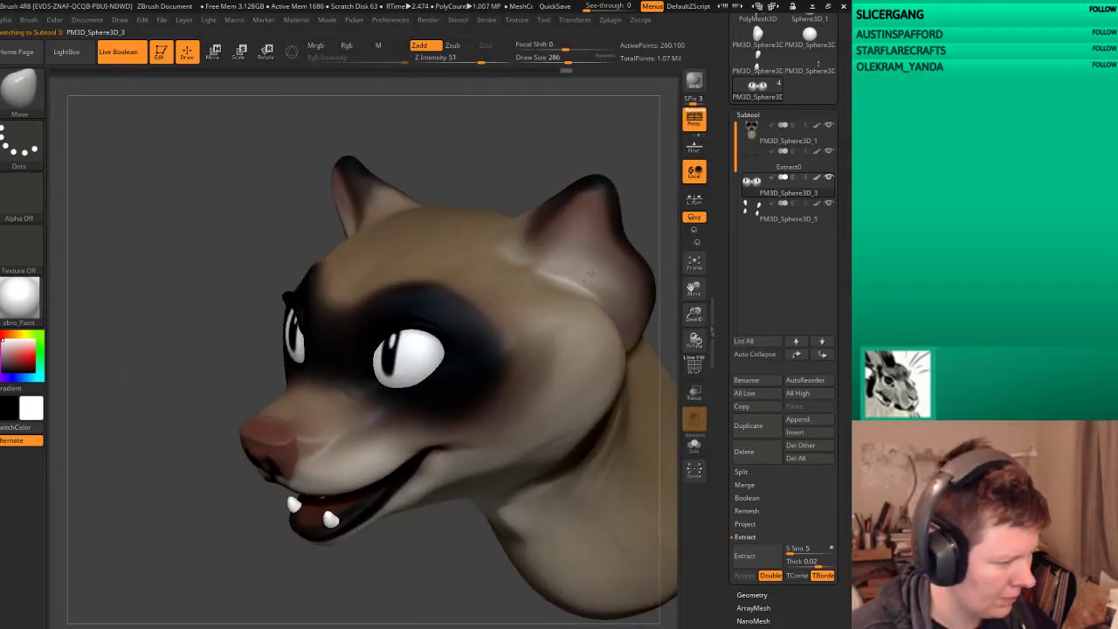
Step: Pick a brush from the M-filtered list and reselect the Extract0 subtool
key(b)
key(m)
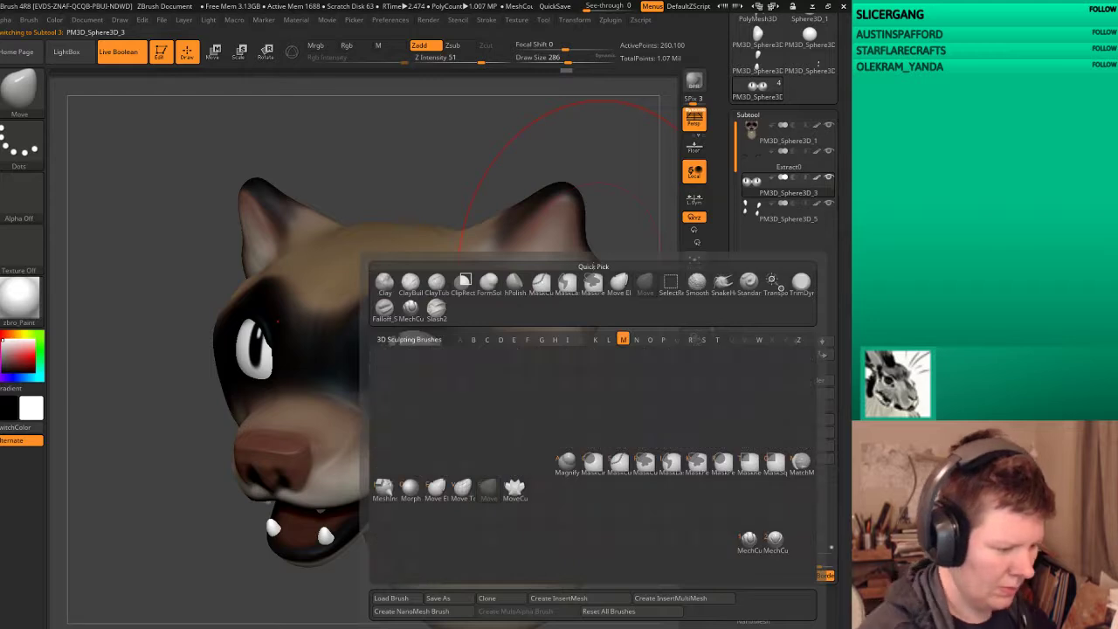
key(v)
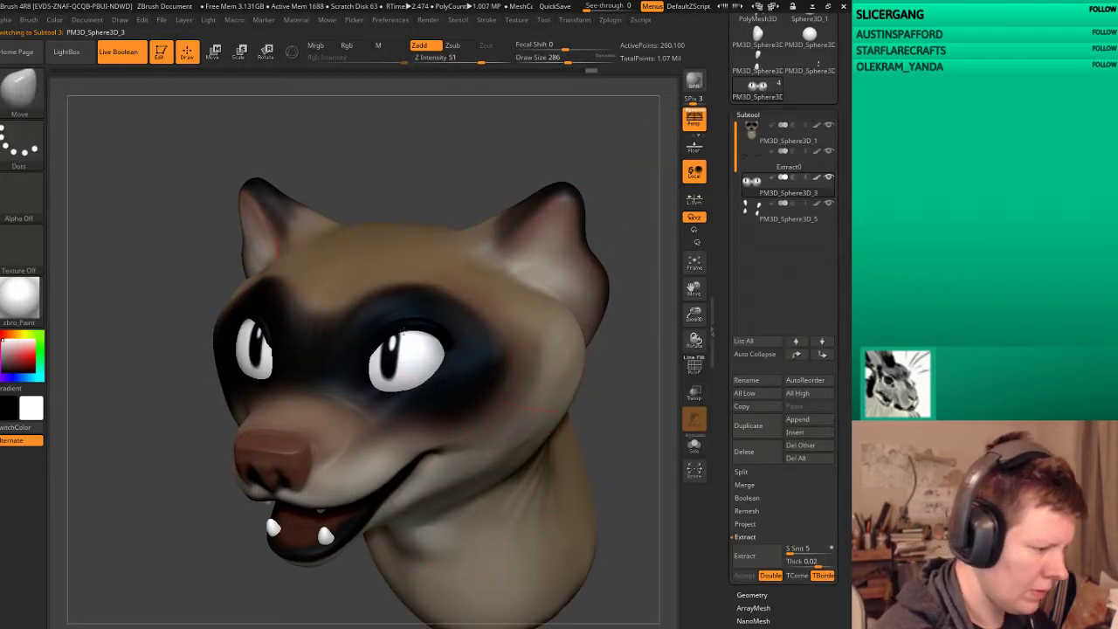
click(756, 166)
click(757, 166)
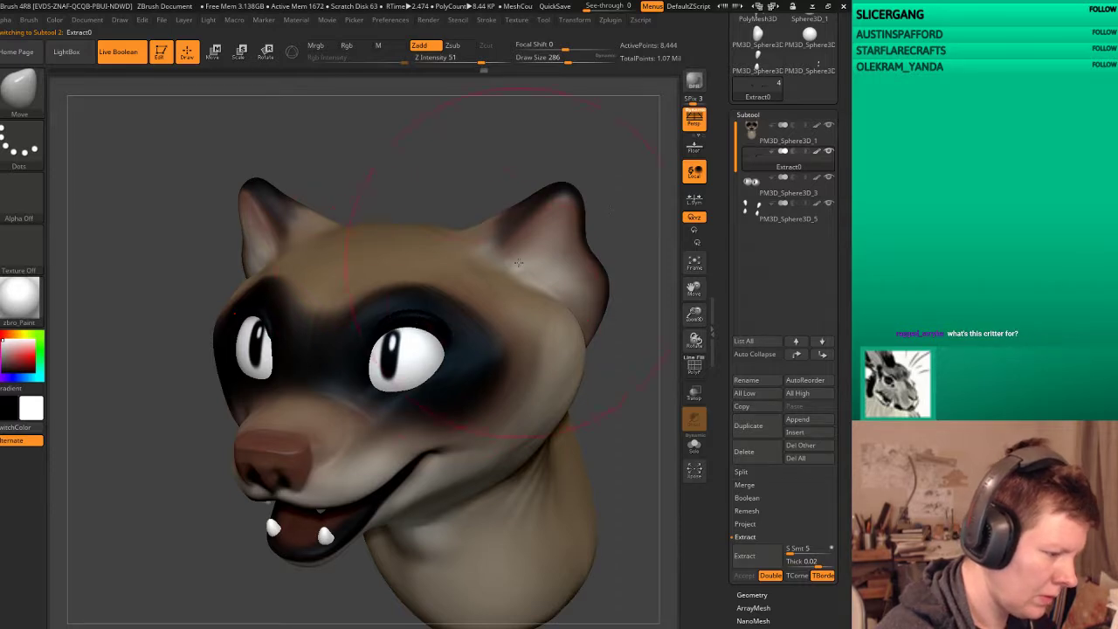
Step: Show the eyelid pieces again and select the Pinch brush
drag(518, 262, 612, 262)
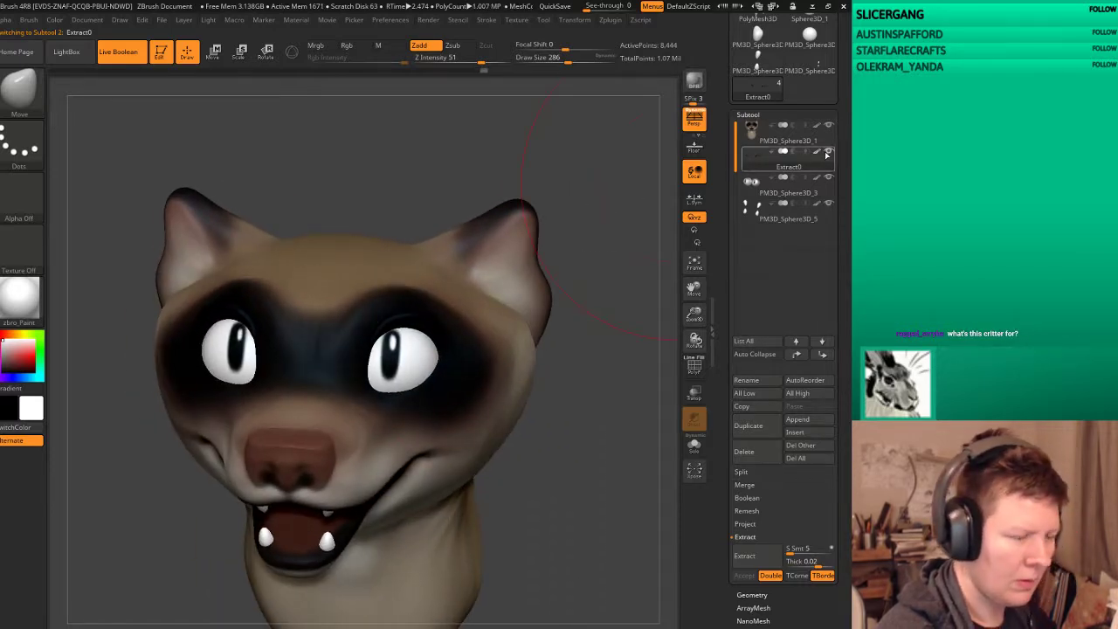
click(828, 150)
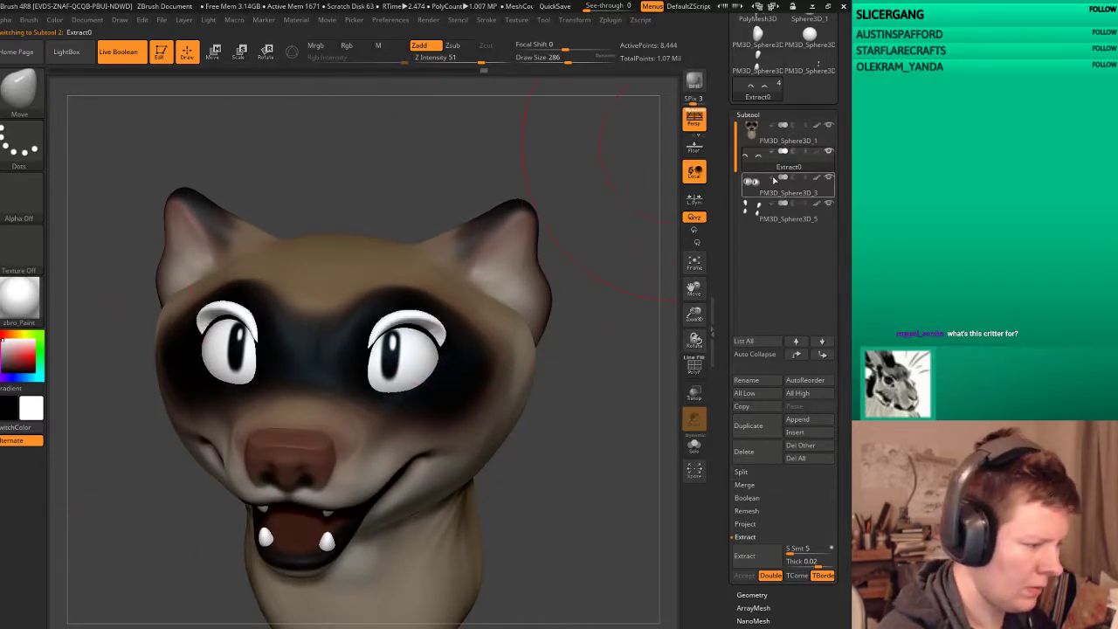
mouse_move(594, 226)
mouse_down()
mouse_move(641, 224)
mouse_move(399, 224)
mouse_up()
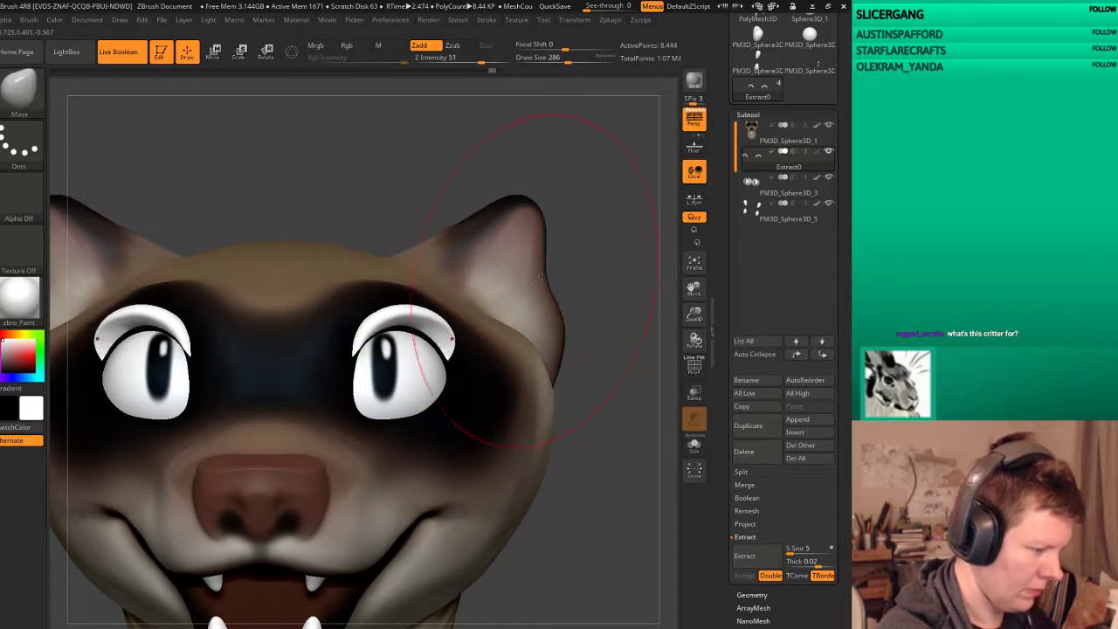
right_drag(539, 278, 600, 174)
key(b)
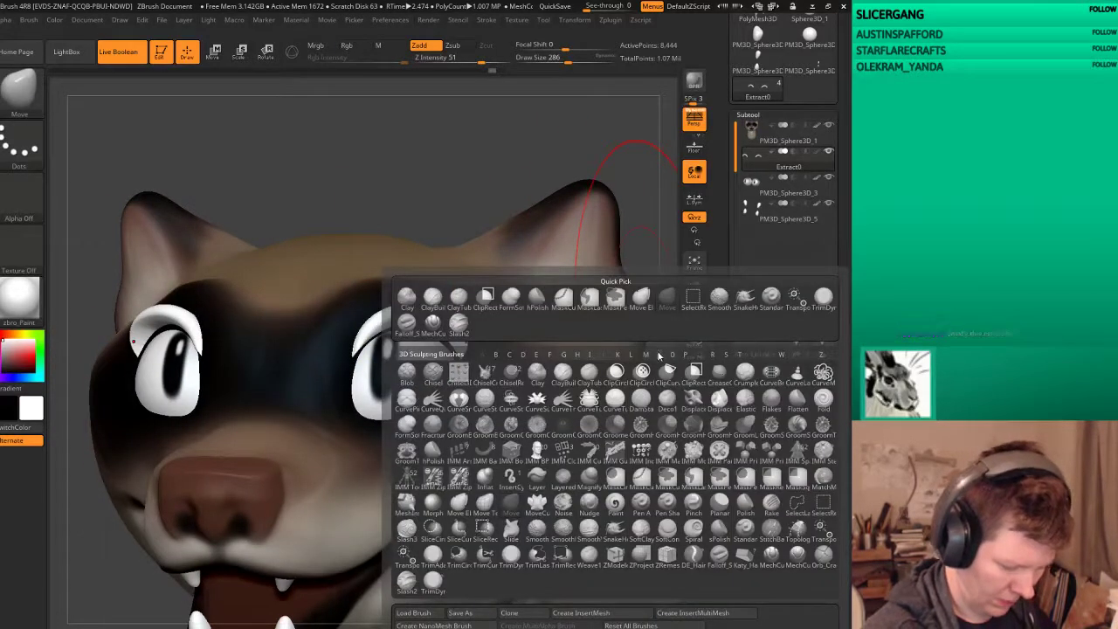
key(p)
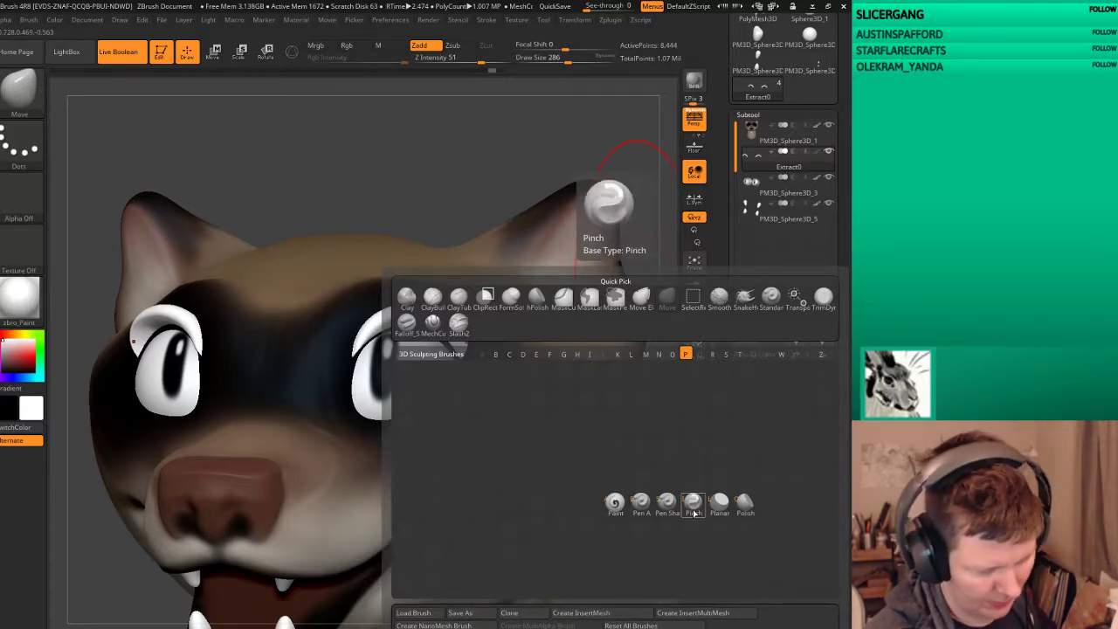
key(i)
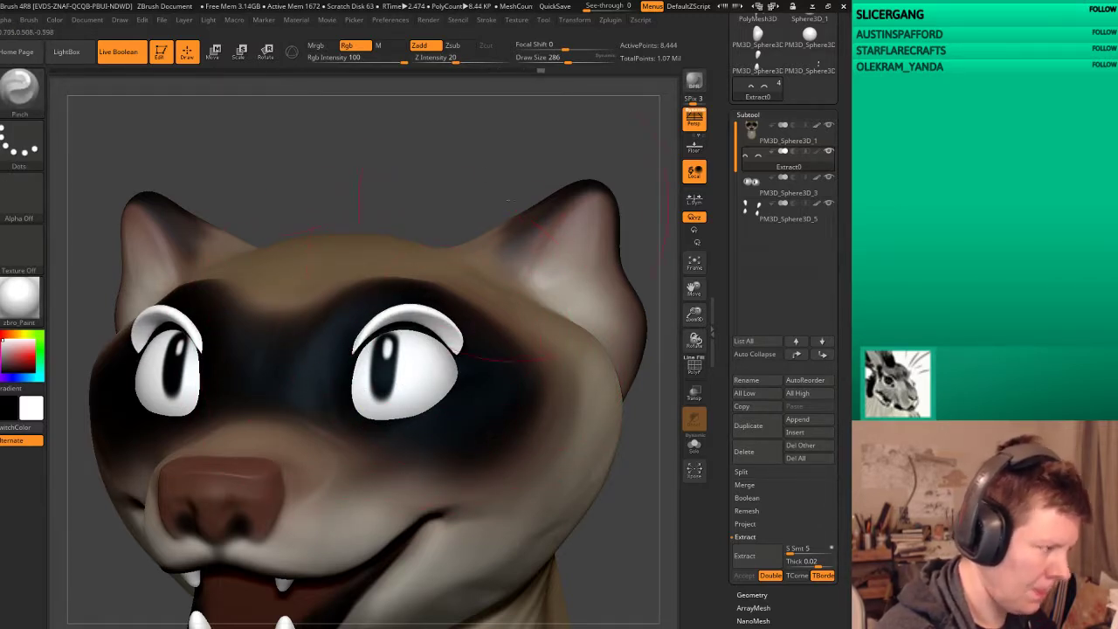
Step: Use a transpose line from the right eye to shrink and lower both eyelids
click(214, 53)
drag(365, 332, 506, 232)
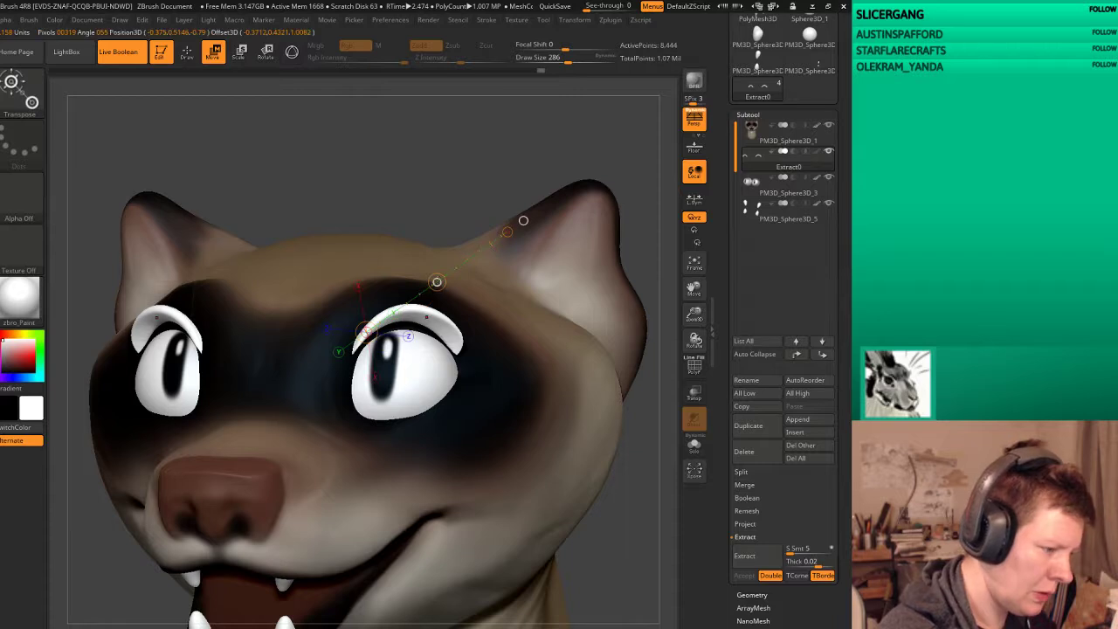
drag(437, 282, 438, 281)
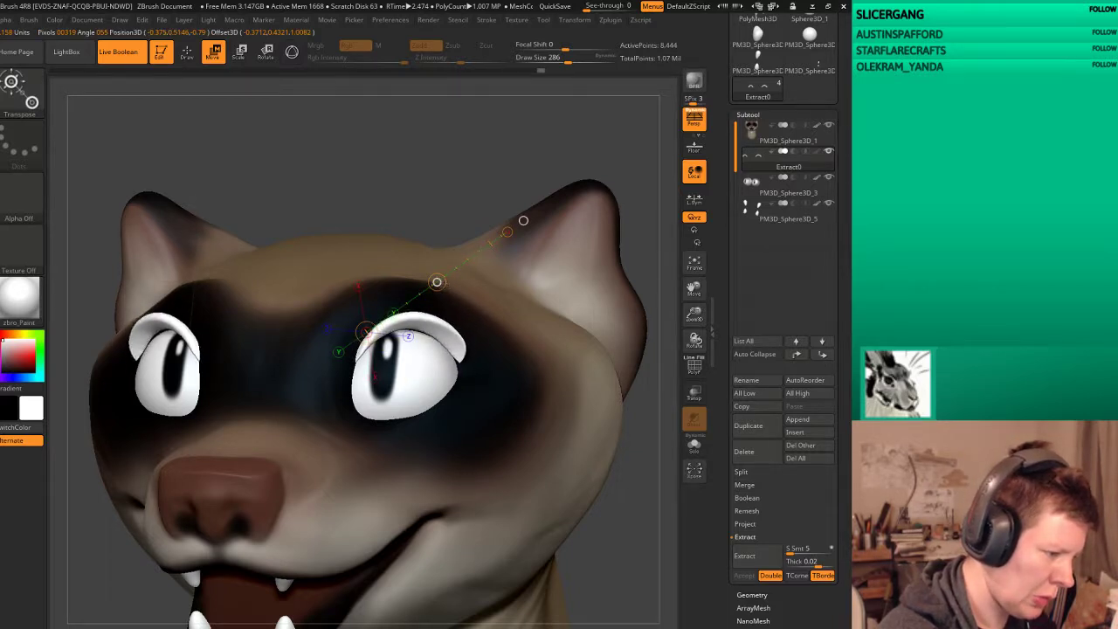
drag(477, 206, 452, 204)
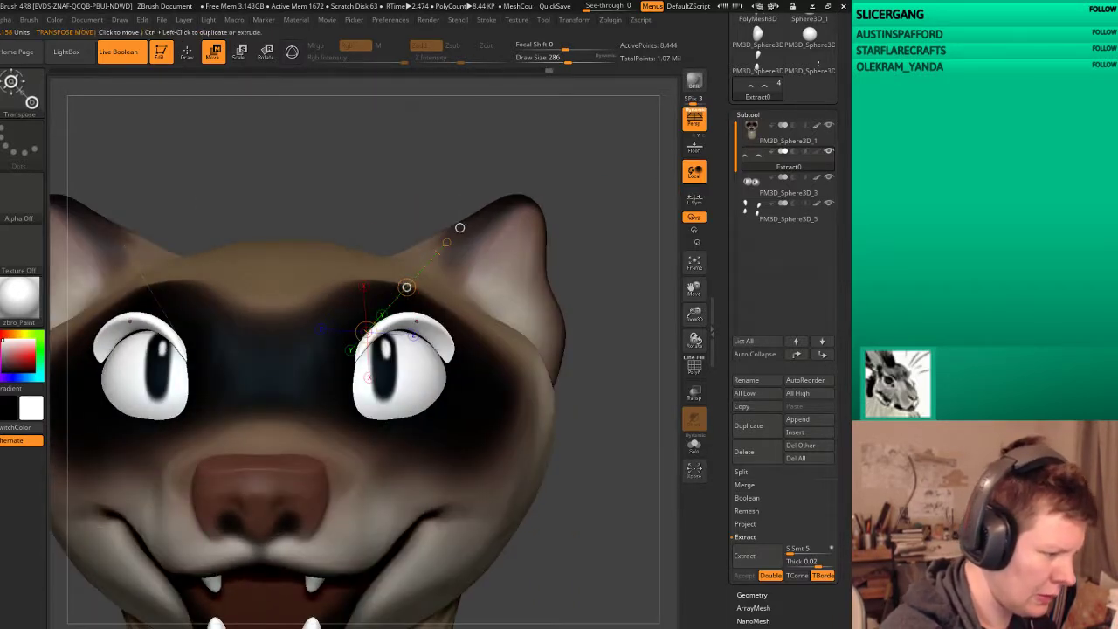
drag(406, 286, 406, 286)
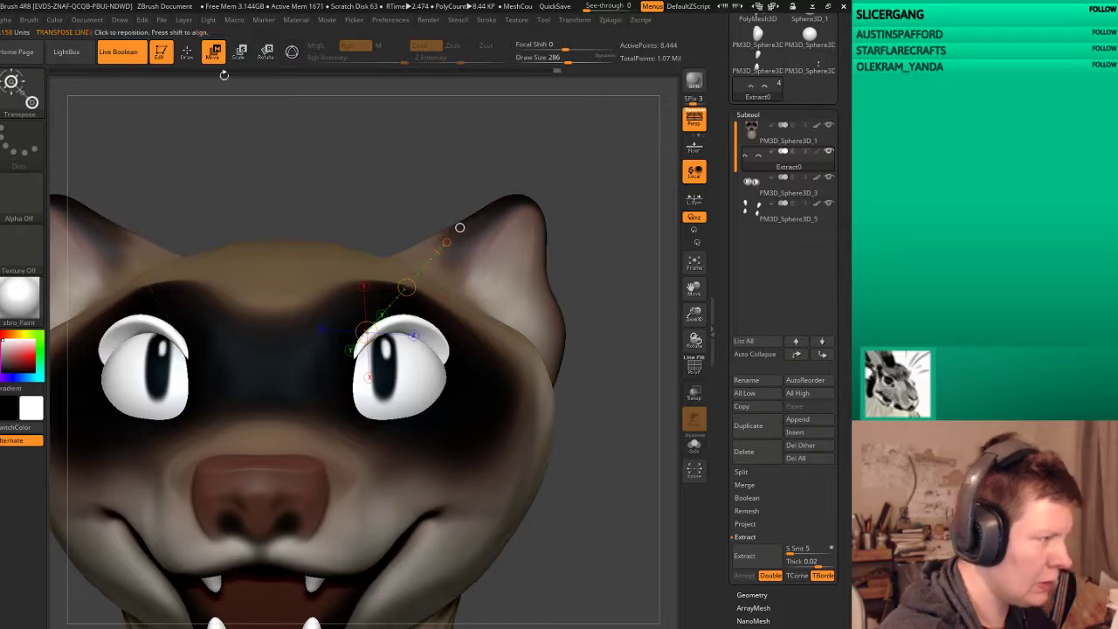
key(q)
mouse_move(474, 132)
mouse_down()
mouse_move(592, 182)
mouse_move(586, 219)
mouse_up()
Step: Switch to the Move brush and make it smaller
key(b)
key(m)
key(v)
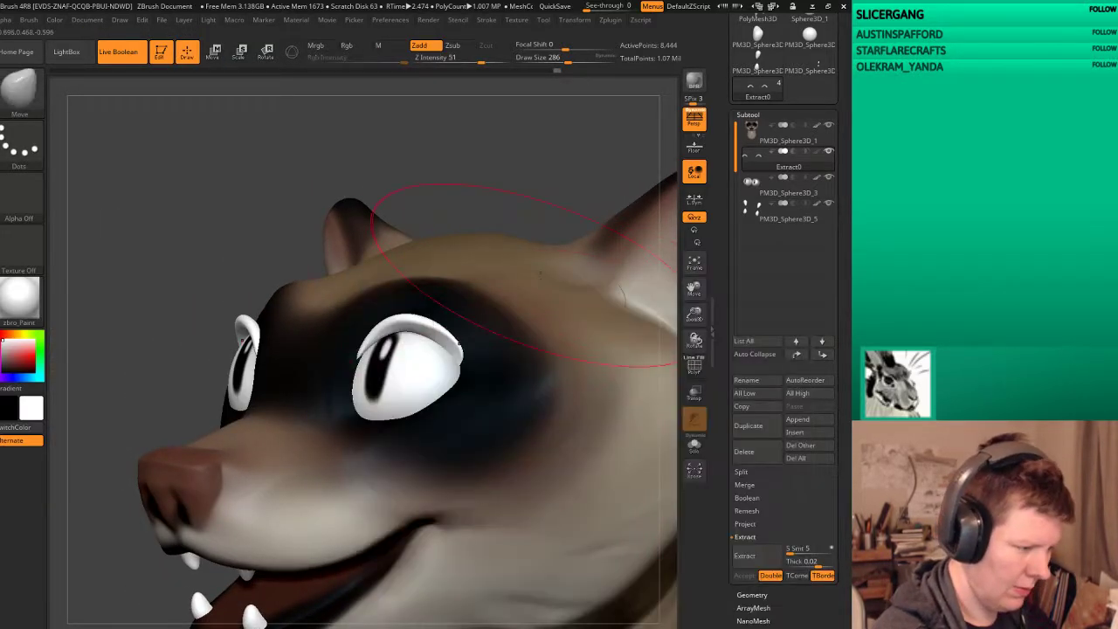
drag(540, 273, 391, 318)
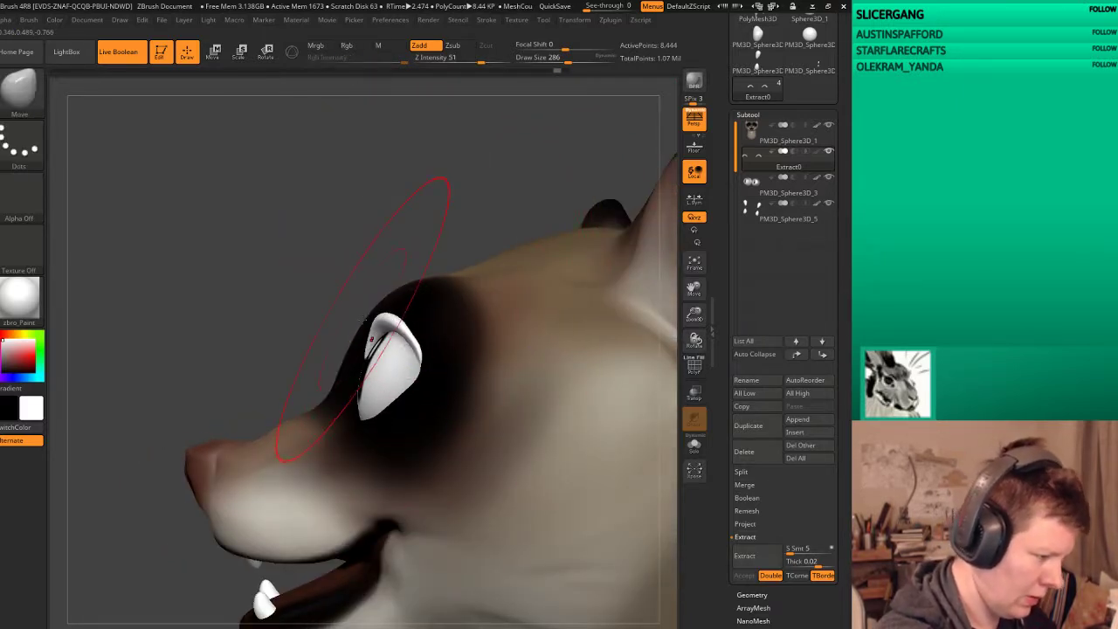
key(bracketleft)
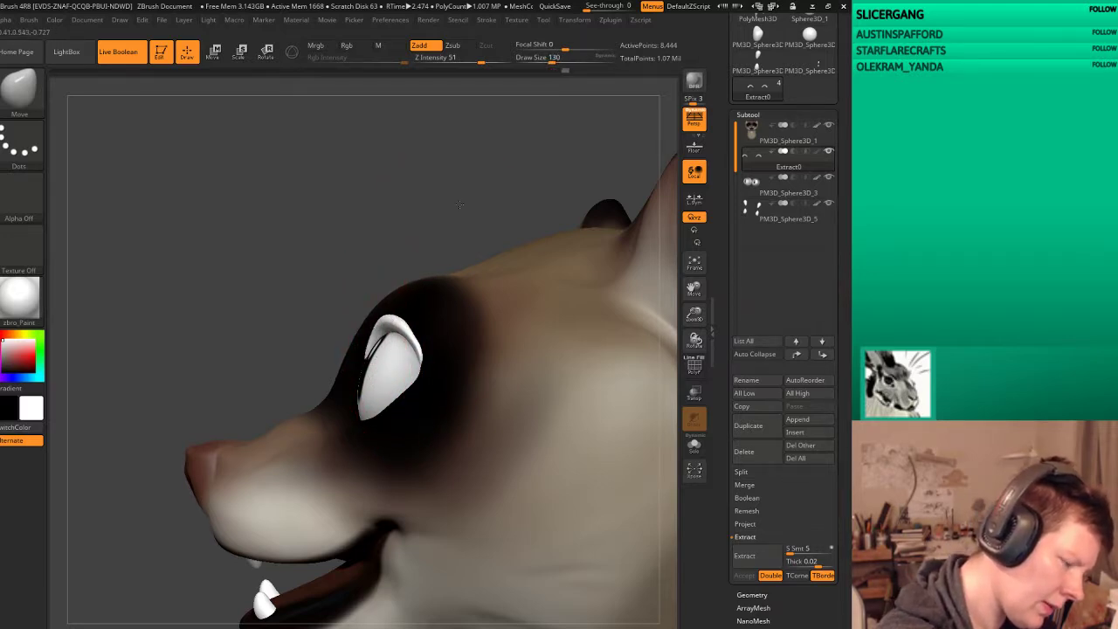
drag(459, 204, 459, 296)
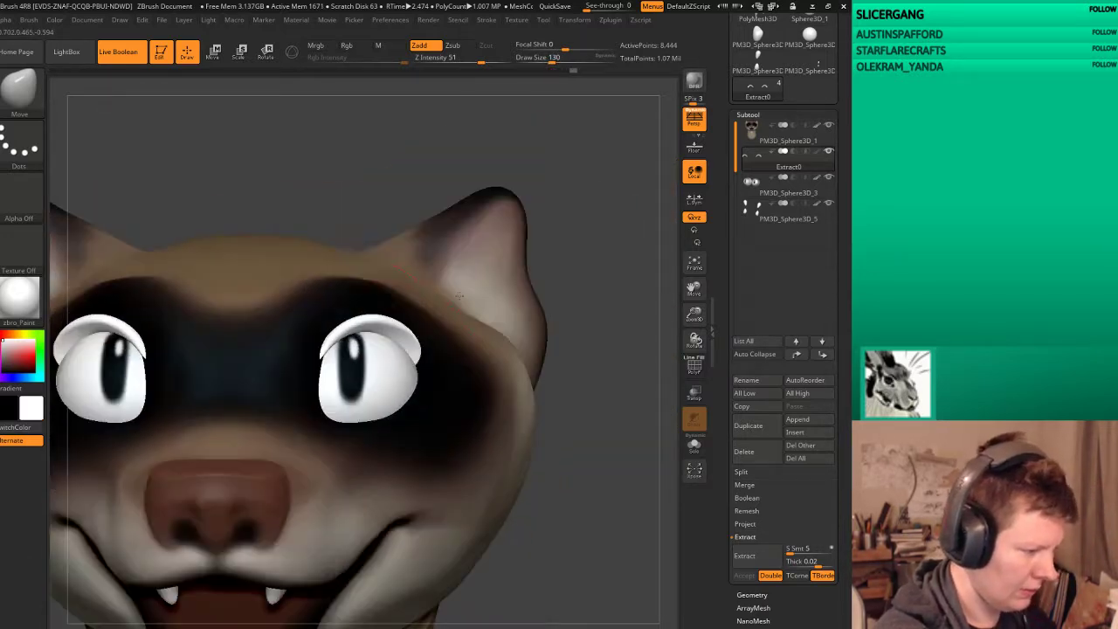
mouse_move(599, 308)
mouse_down()
mouse_move(617, 306)
mouse_move(477, 328)
mouse_up()
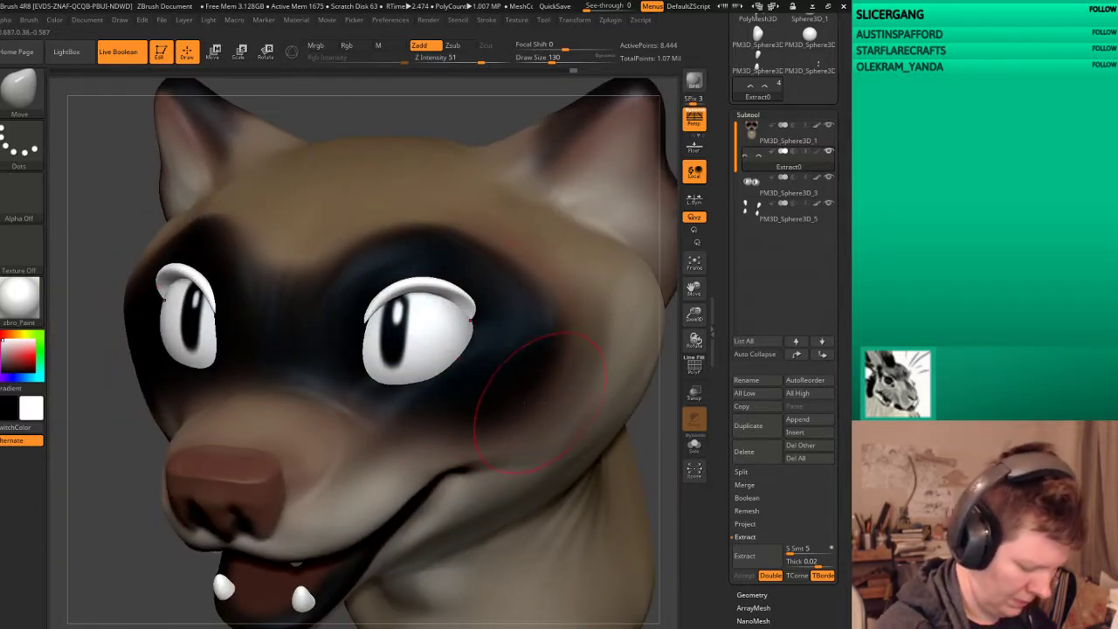
Step: Select the SnakeHook brush and orbit to a front view of the eyelids
key(b)
key(s)
key(h)
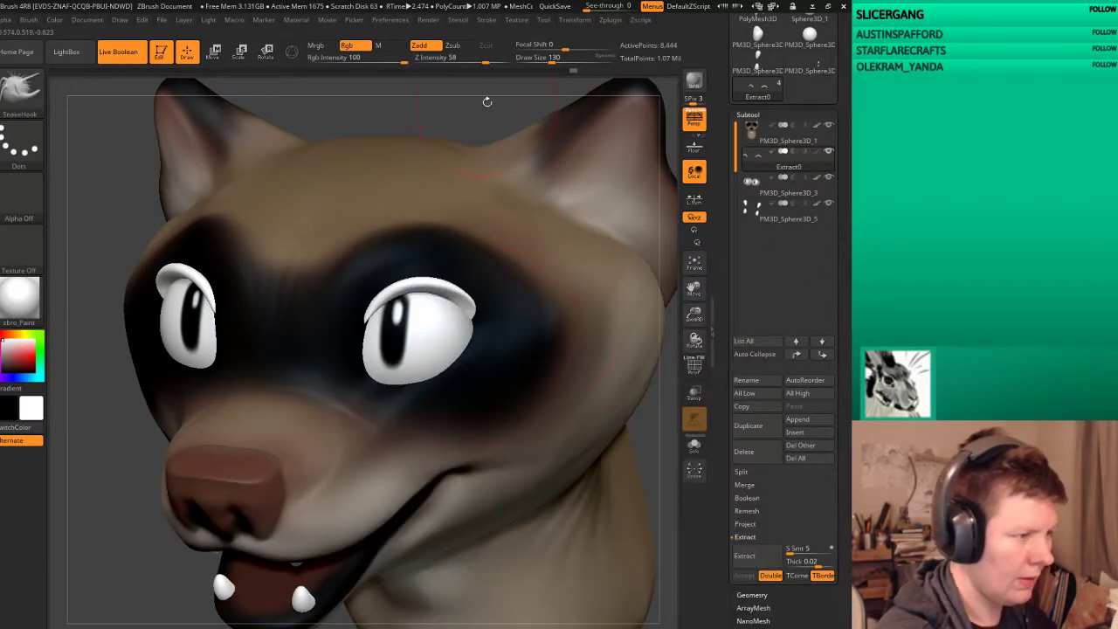
drag(488, 101, 486, 174)
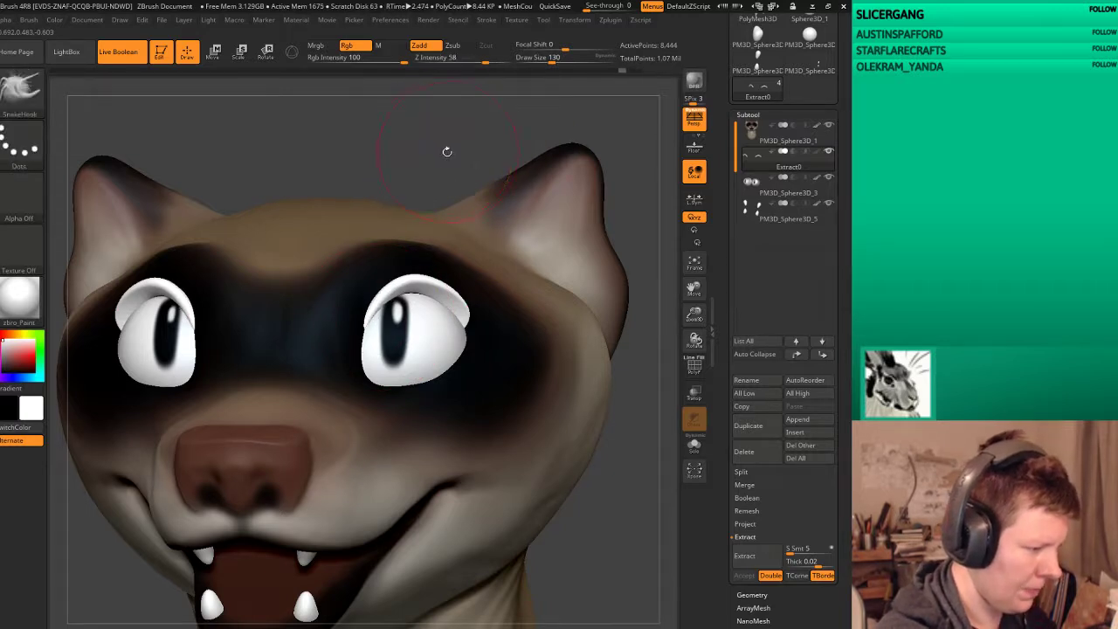
drag(446, 152, 367, 322)
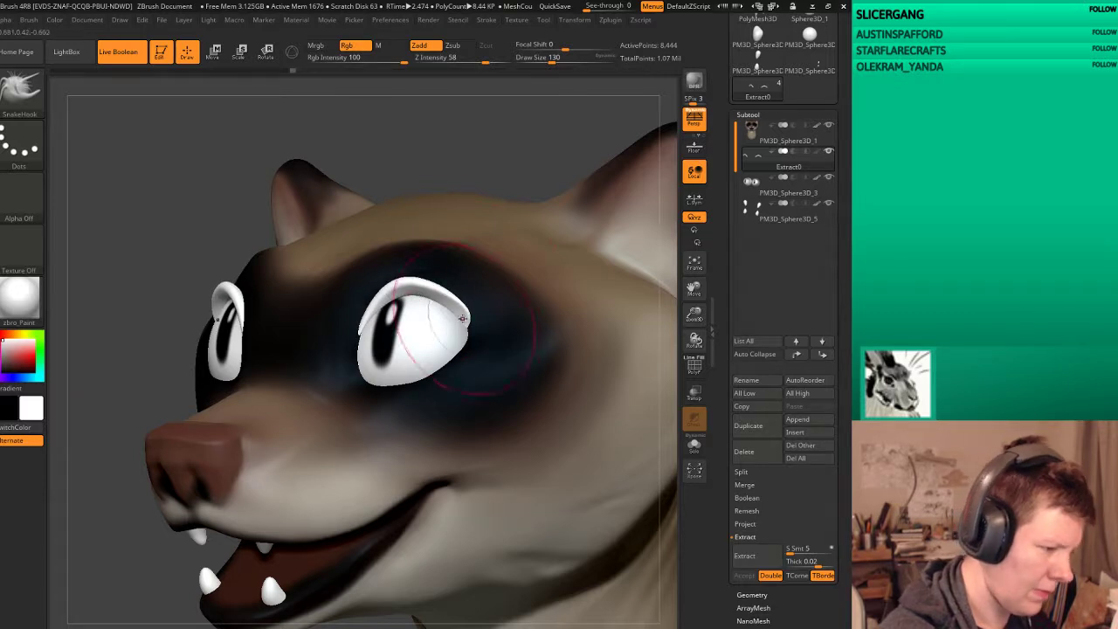
shift+right_drag(467, 321, 456, 294)
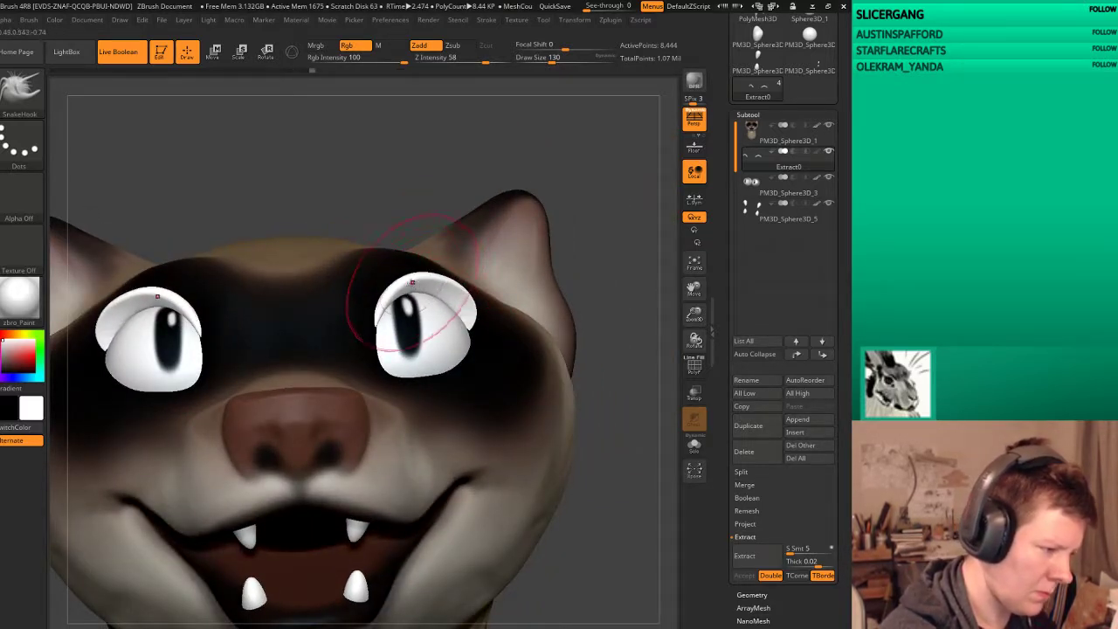
Step: Adjust the left eyelid with a transpose line, then reselect SnakeHook and frame the head
click(213, 52)
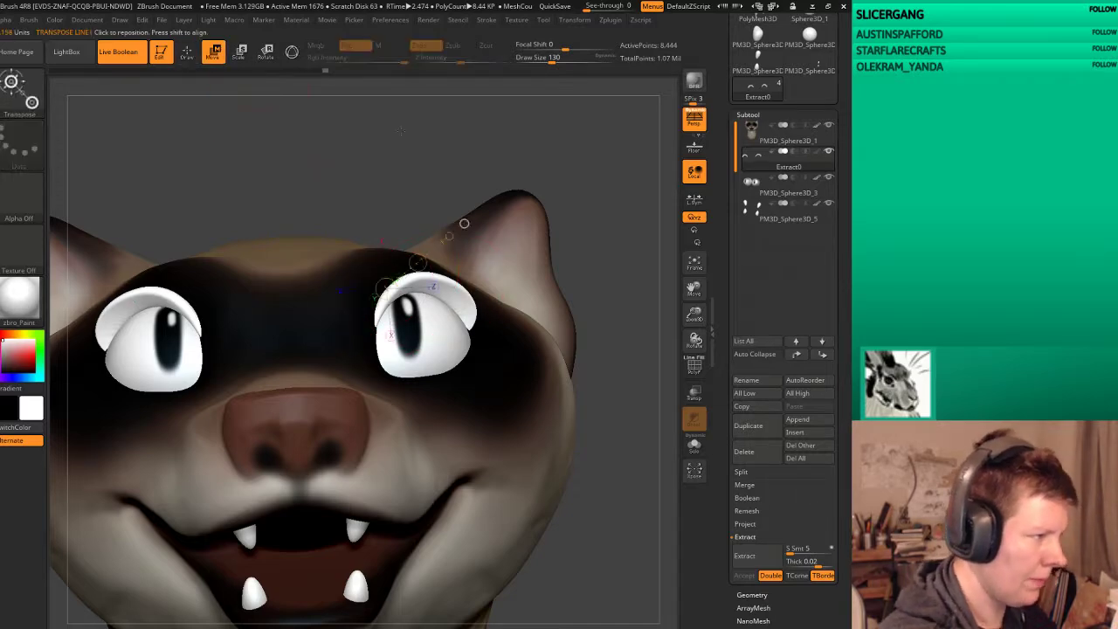
mouse_move(461, 220)
right_down()
mouse_move(434, 150)
mouse_move(489, 203)
right_up()
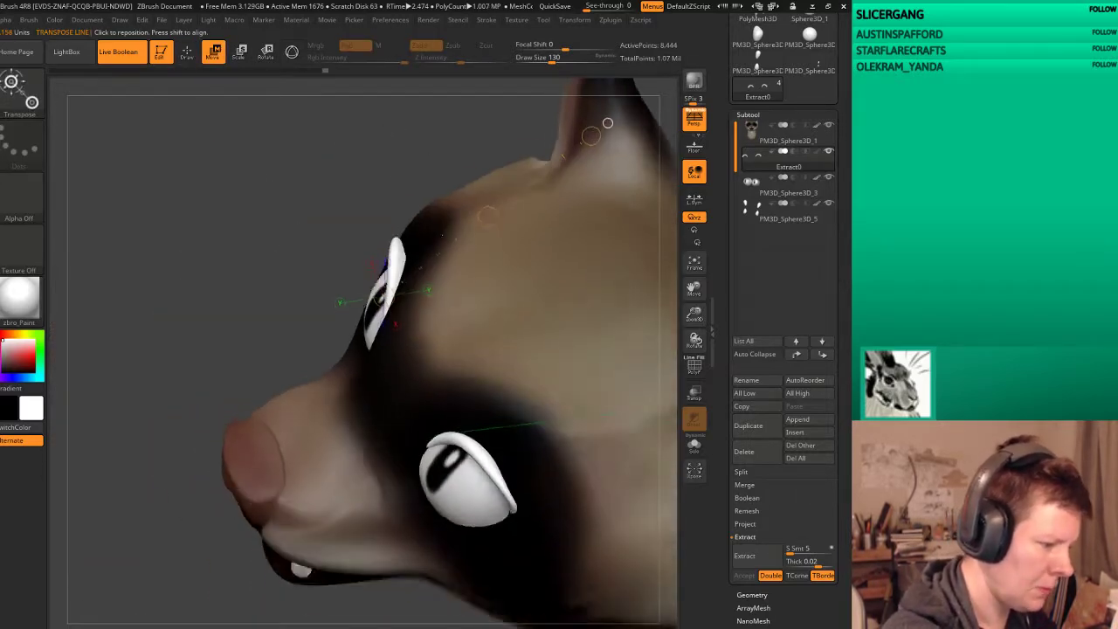
key(f)
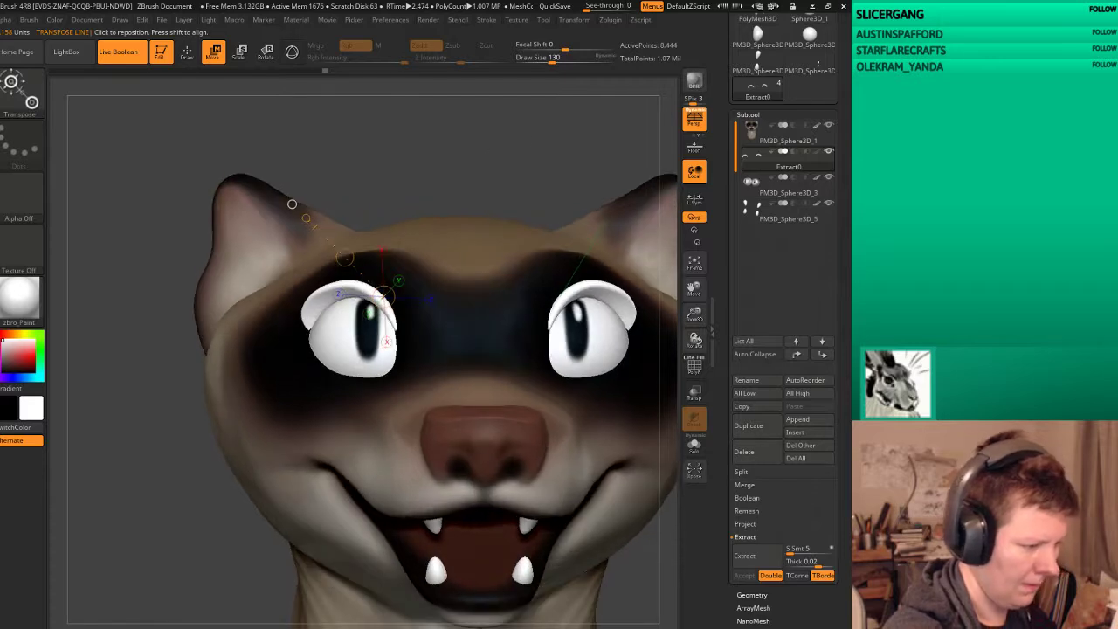
key(q)
key(b)
key(s)
key(h)
key(f)
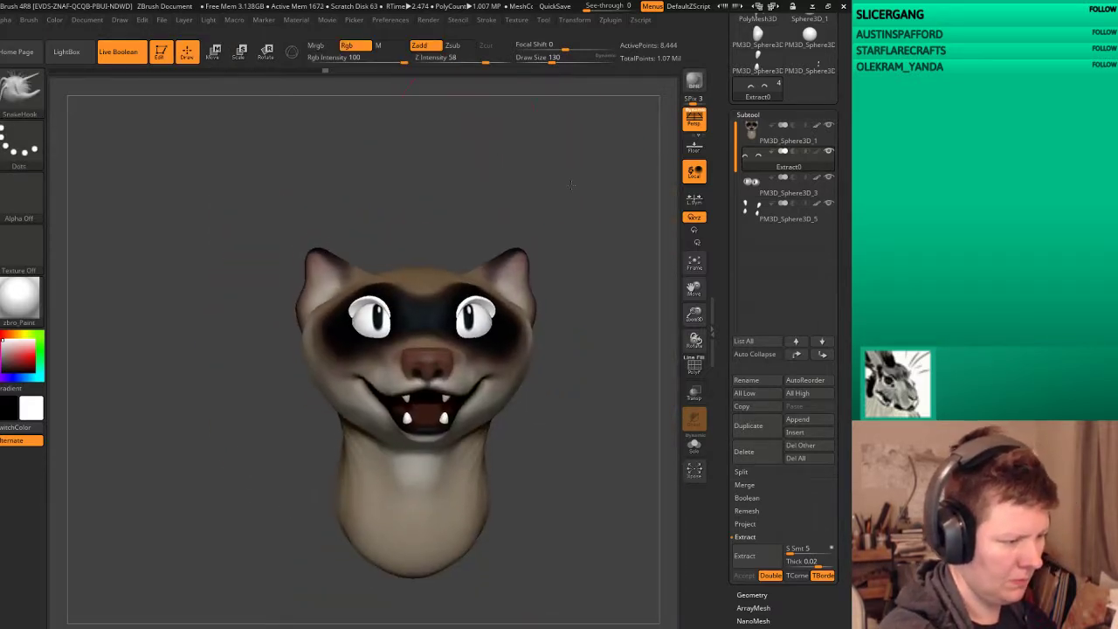
drag(629, 288, 594, 224)
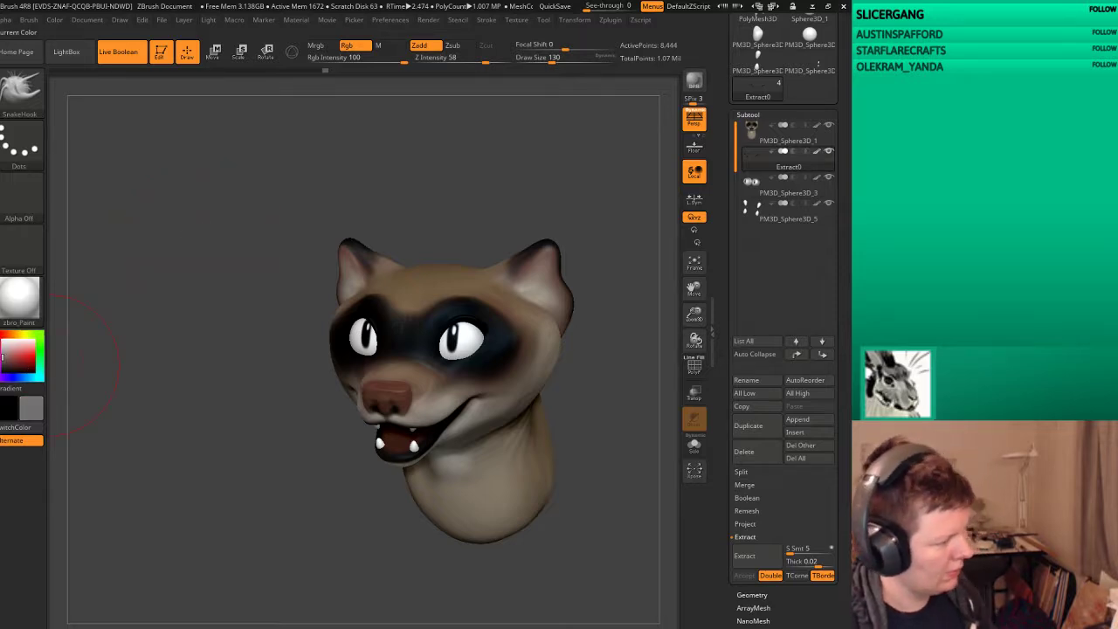
click(34, 306)
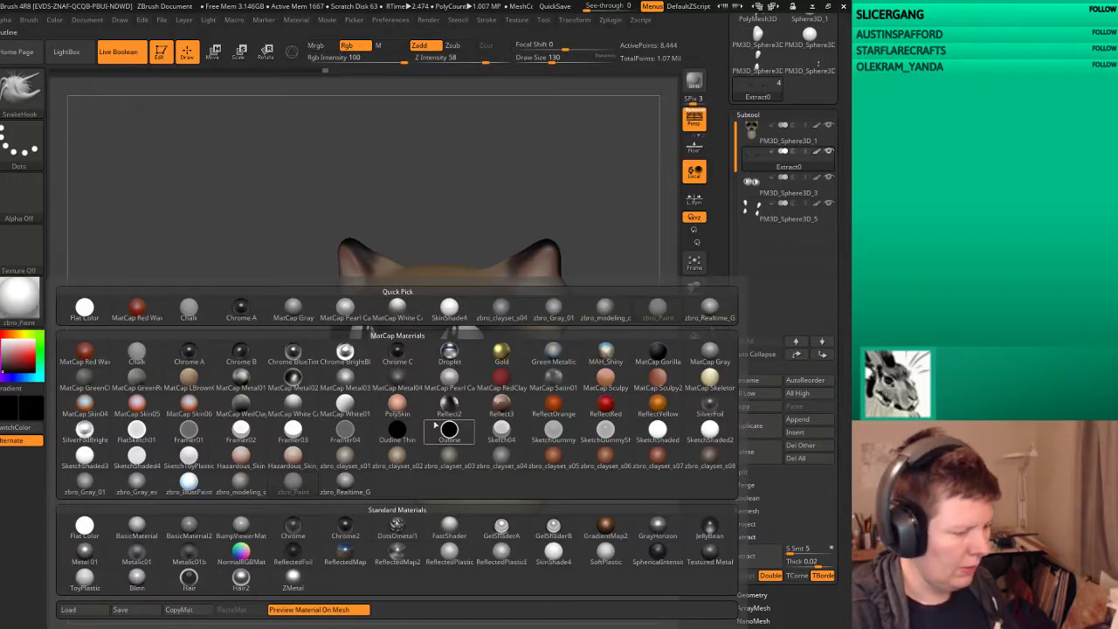
click(398, 429)
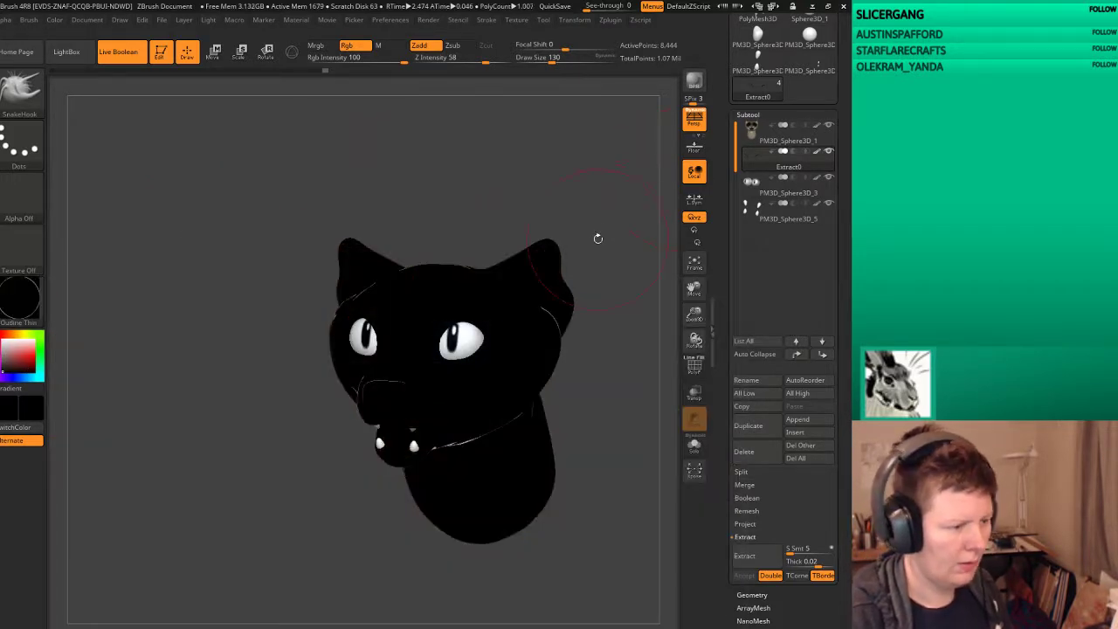
click(19, 297)
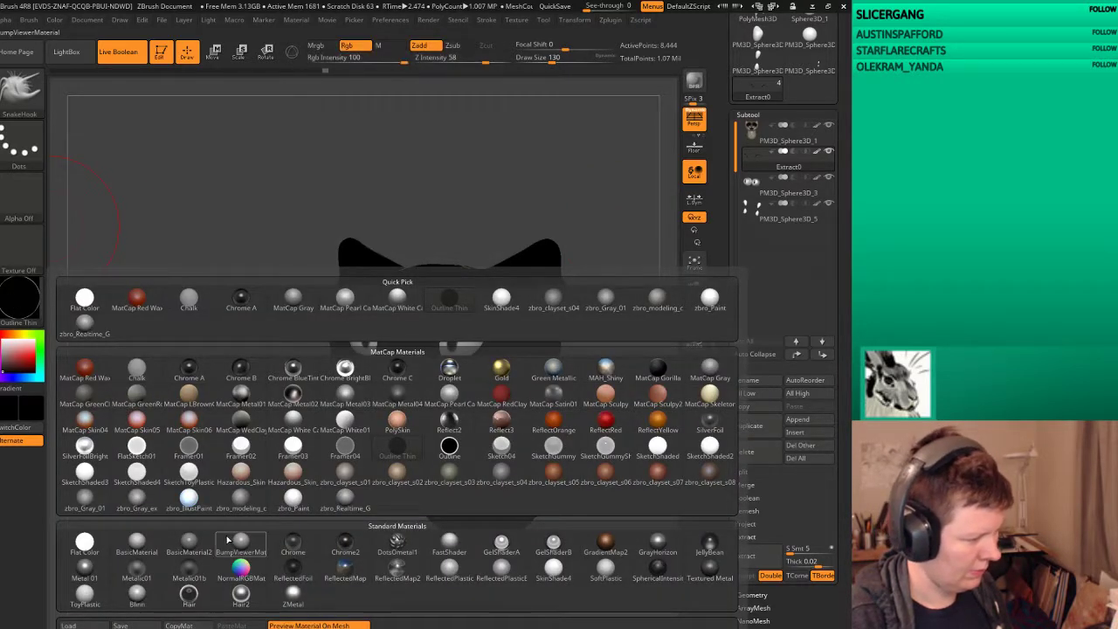
click(84, 472)
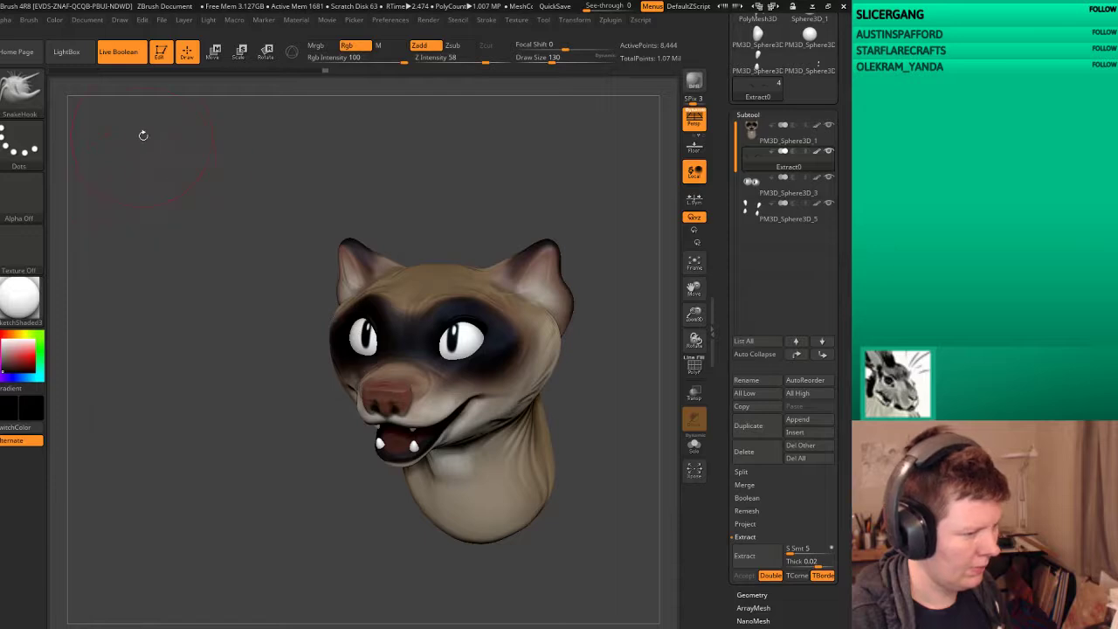
click(54, 21)
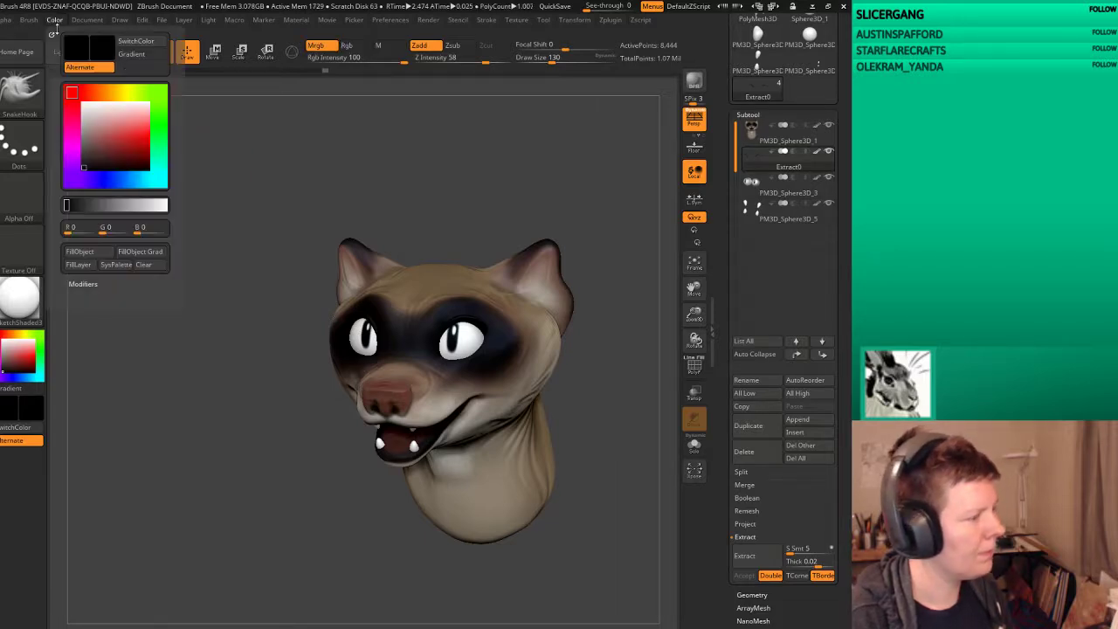
click(19, 297)
click(300, 513)
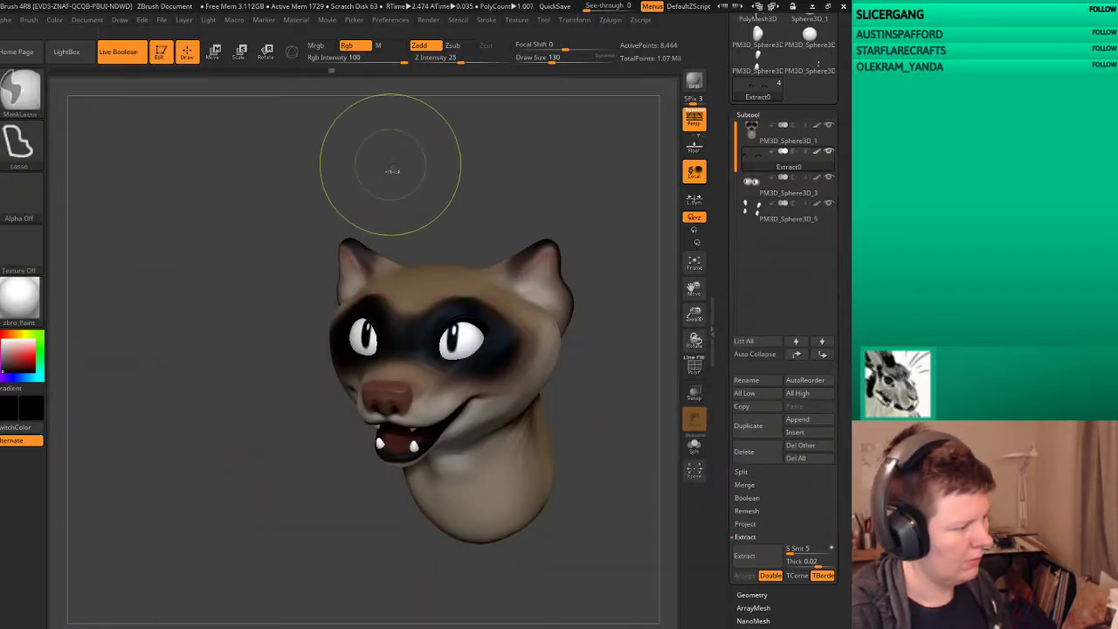
key(ctrl+s)
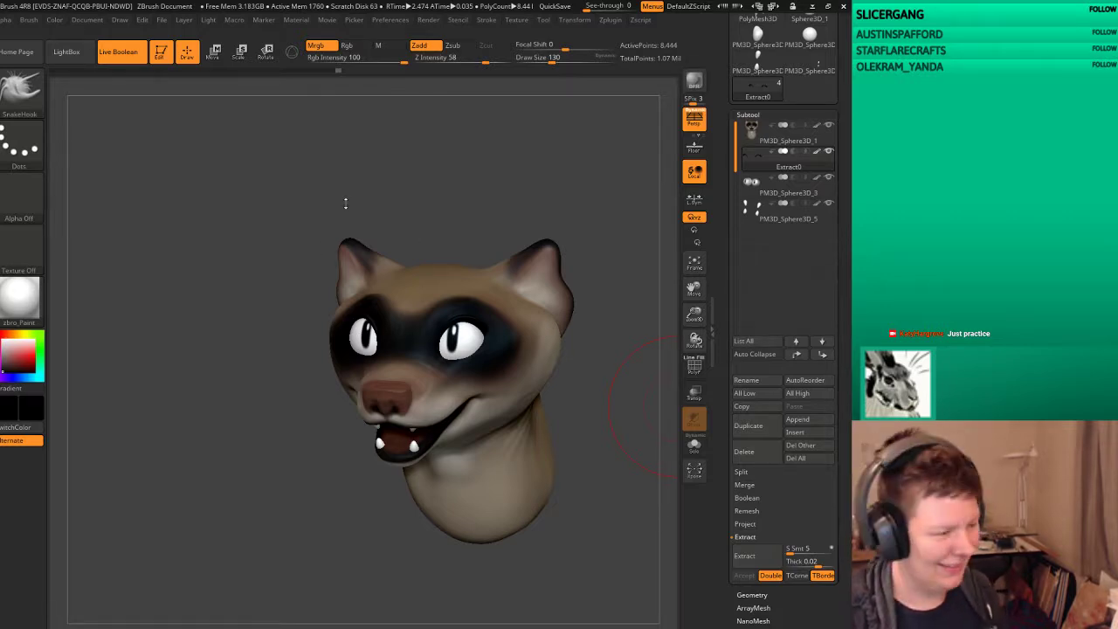
mouse_move(345, 203)
mouse_down()
mouse_move(289, 210)
mouse_move(547, 216)
mouse_up()
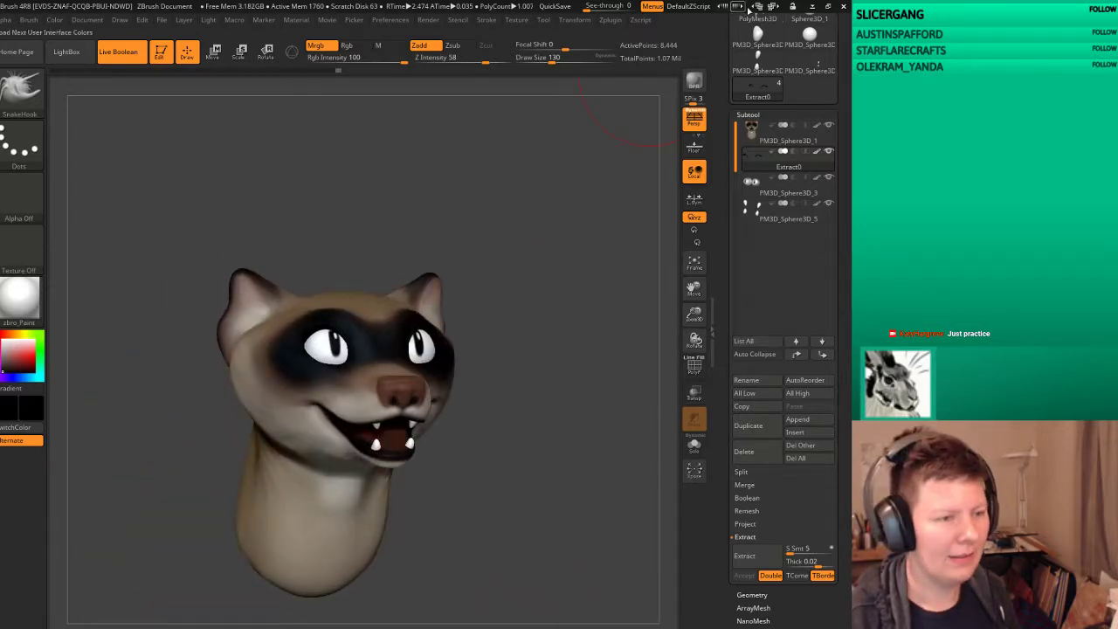
click(827, 7)
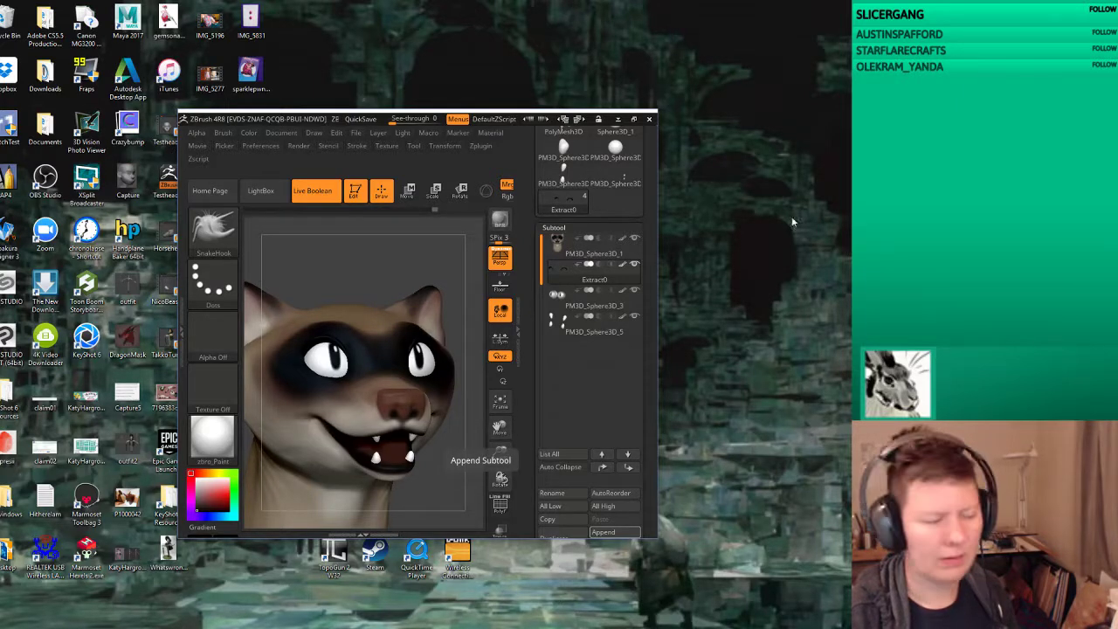
click(636, 119)
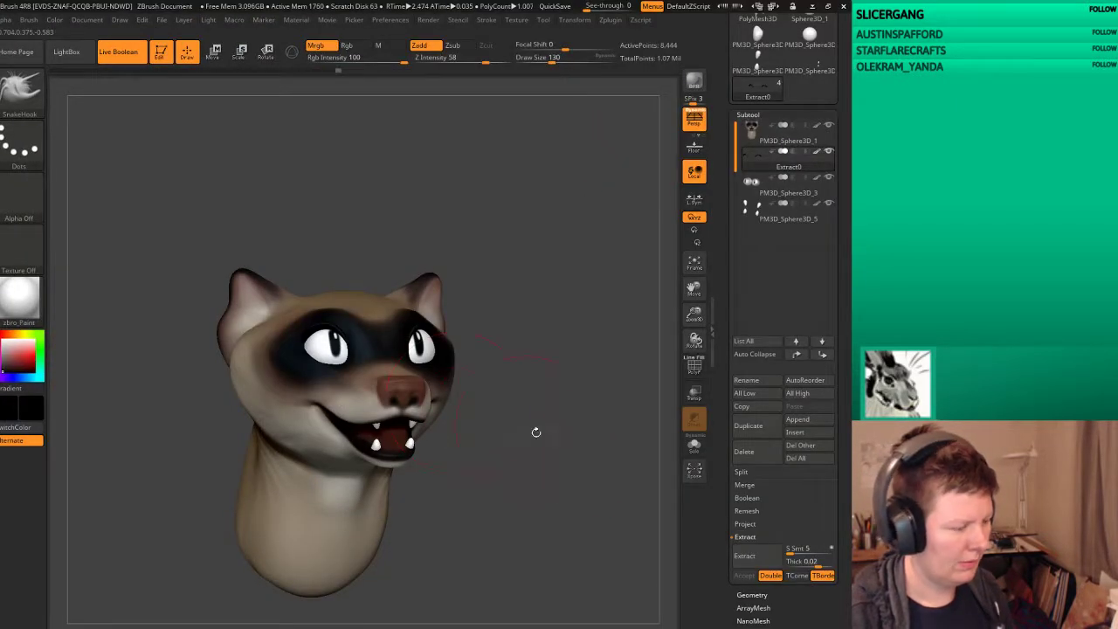
drag(537, 432, 664, 437)
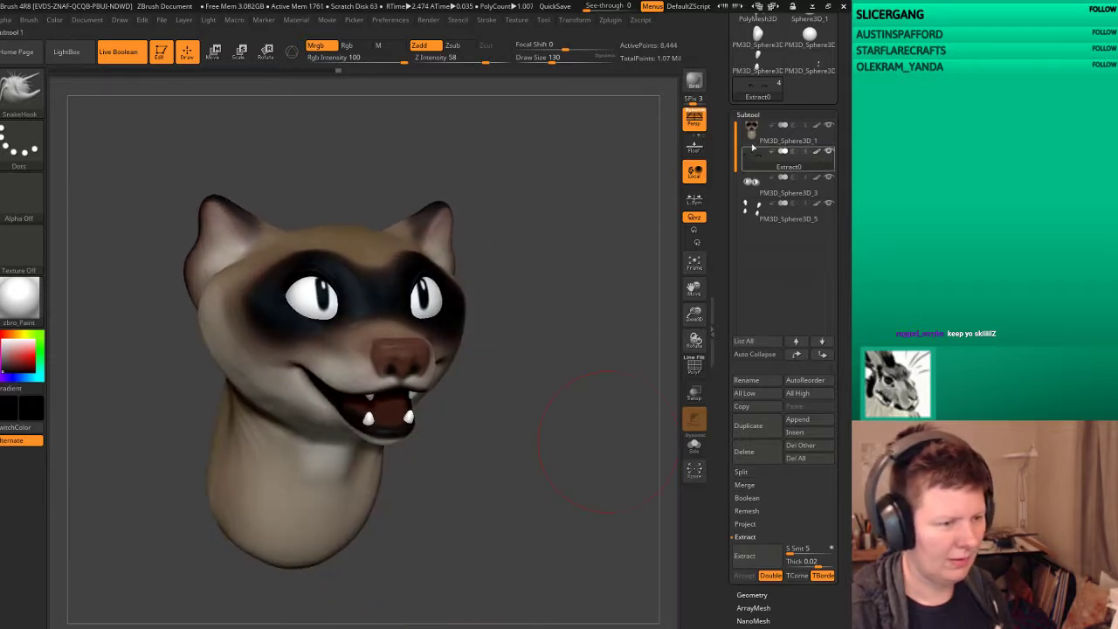
Step: Add a new sculpting layer to the head in Tool > Layers
click(748, 594)
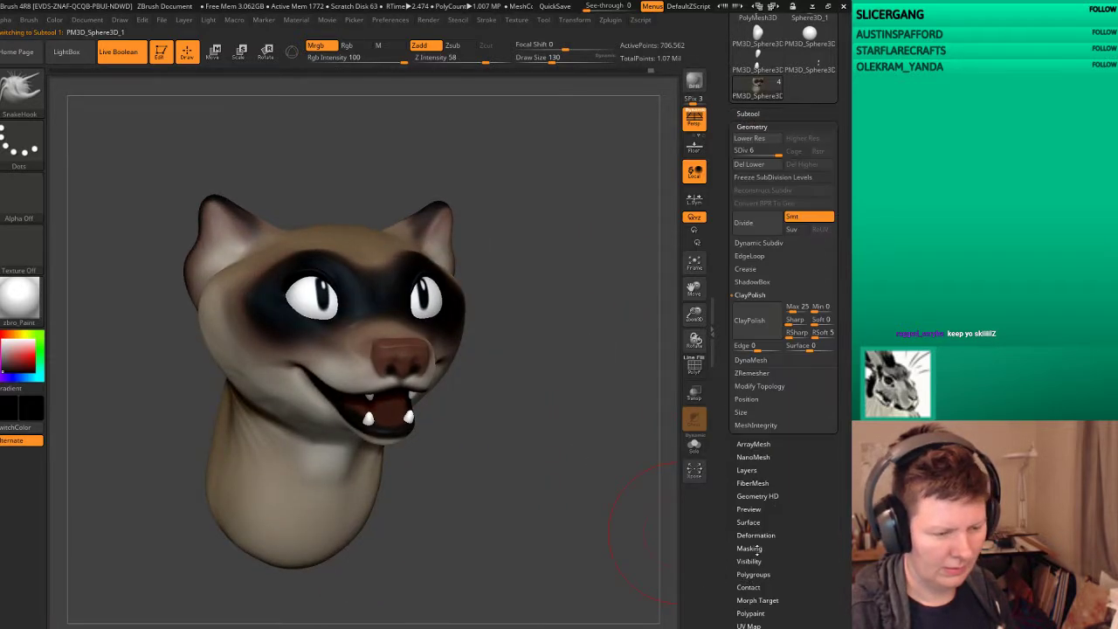
click(747, 470)
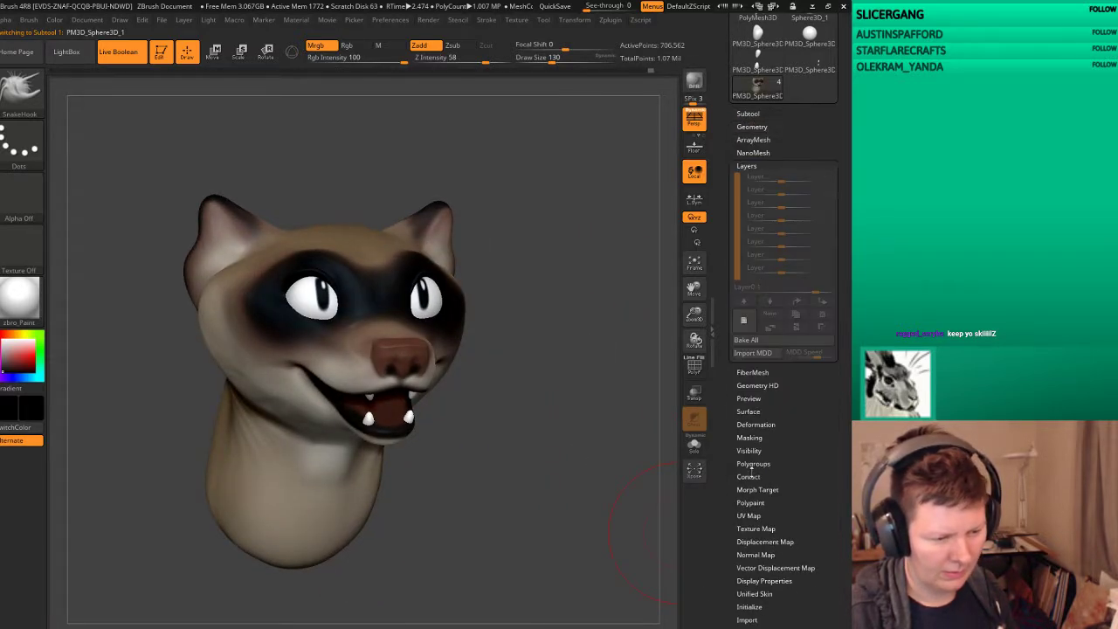
click(741, 321)
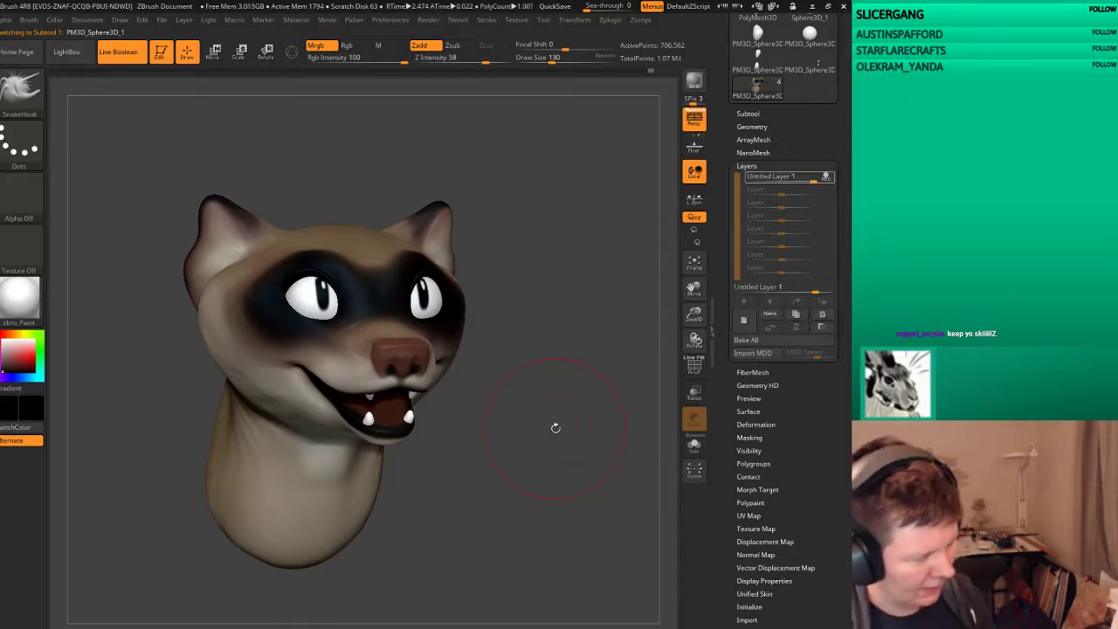
Step: Select the Slash2 brush and turn off Rgb colour painting
key(b)
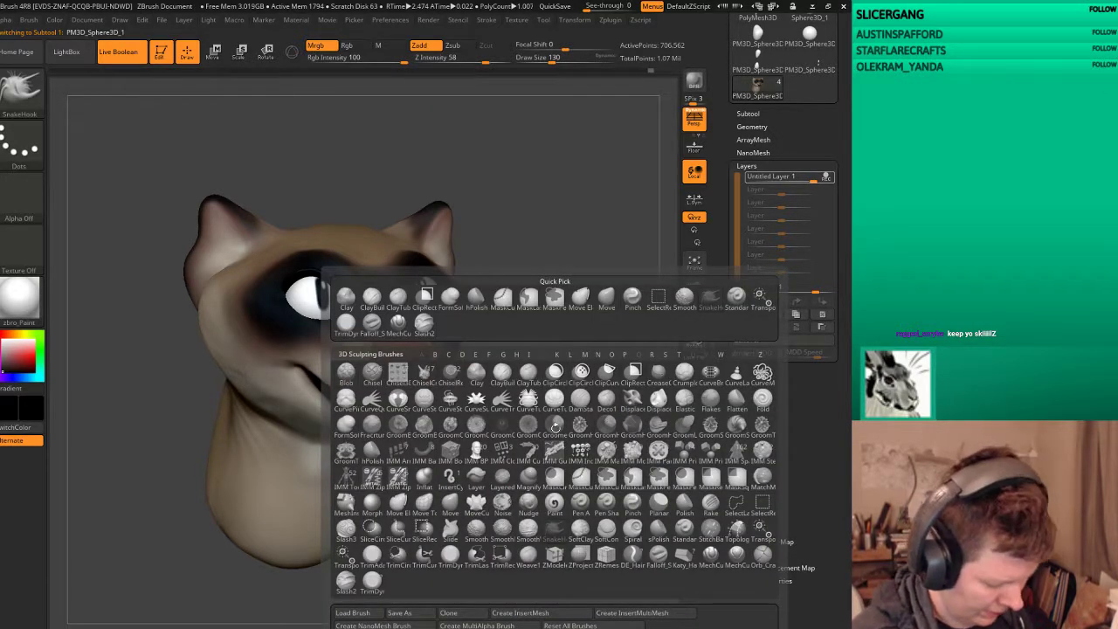
key(c)
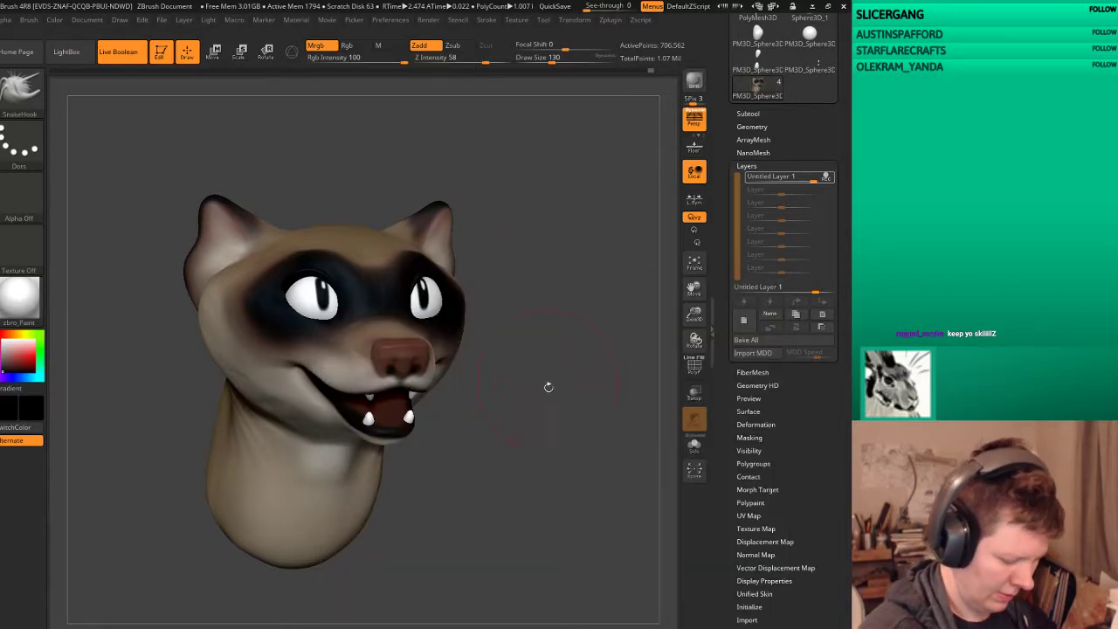
key(b)
key(s)
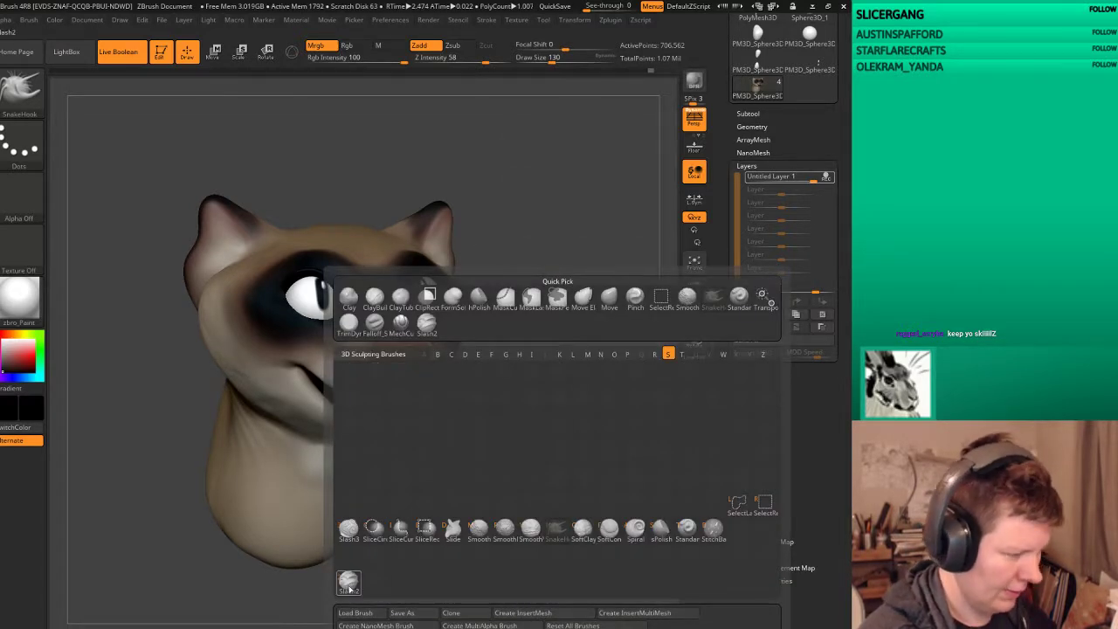
click(348, 581)
shift+drag(629, 437, 621, 354)
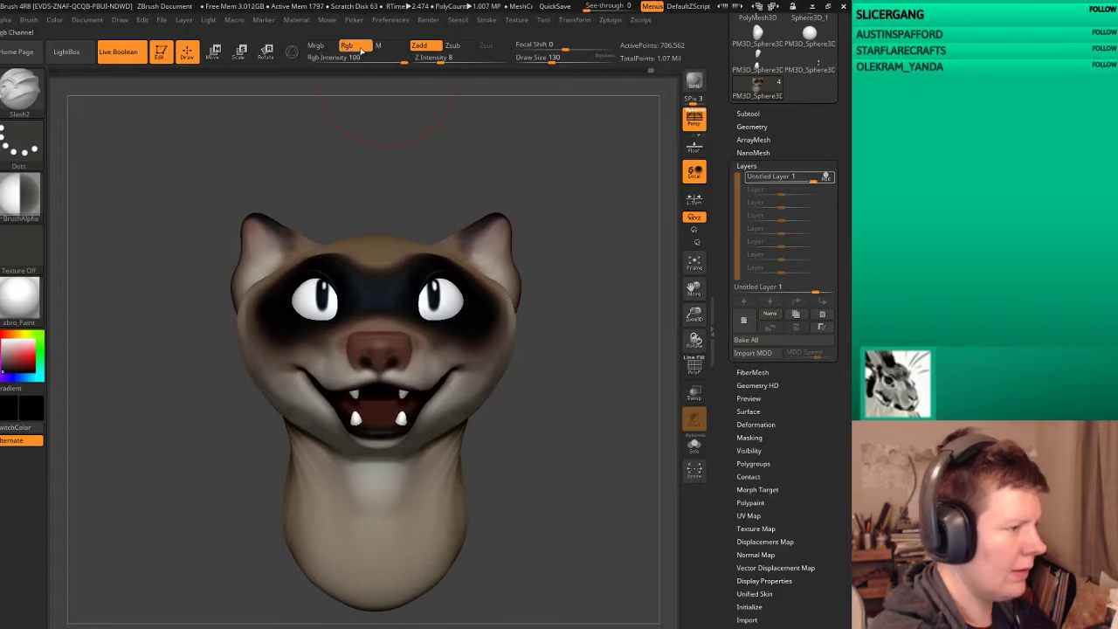
mouse_move(534, 143)
alt+mouse_down()
mouse_move(580, 190)
mouse_move(605, 245)
mouse_move(478, 272)
alt+mouse_up()
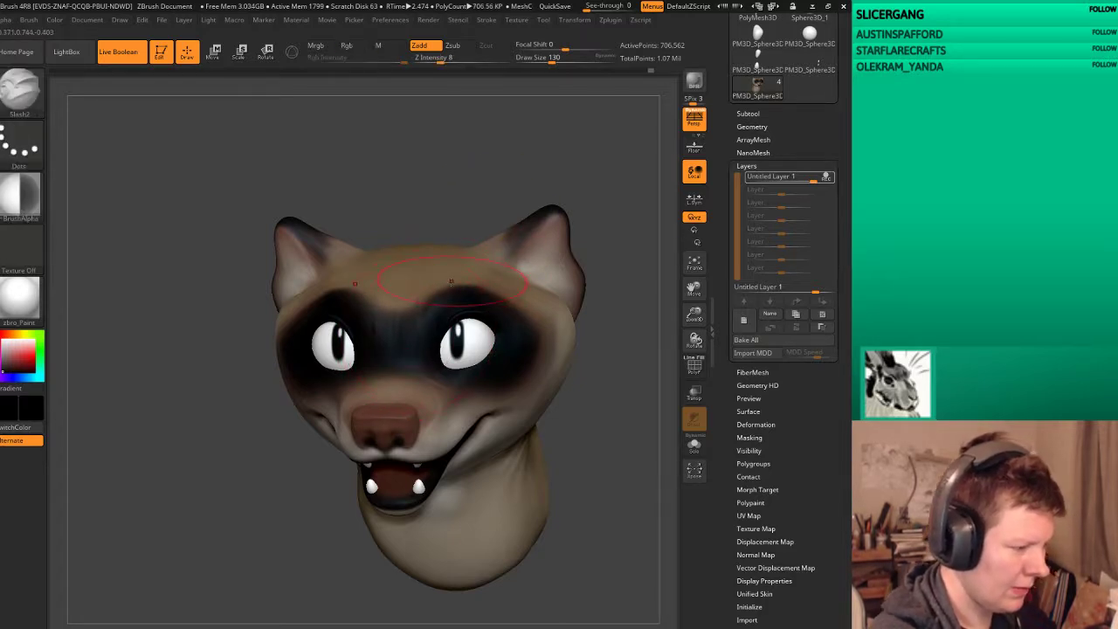
Step: Lower the brush draw size to 34
mouse_move(592, 358)
mouse_down()
mouse_move(616, 388)
mouse_move(502, 402)
mouse_up()
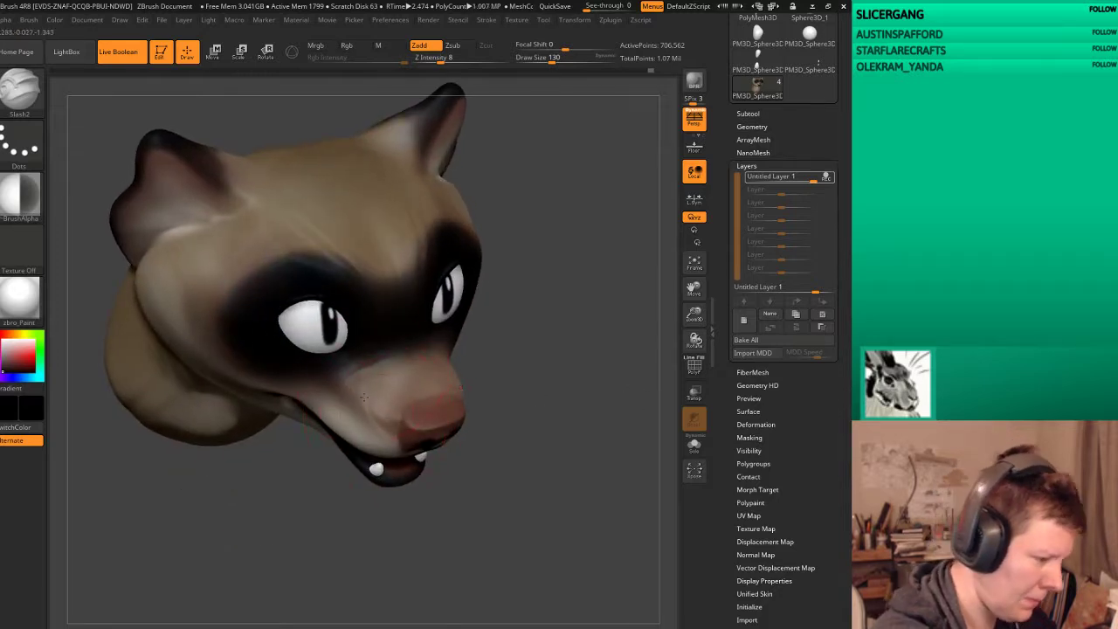
key(bracketleft)
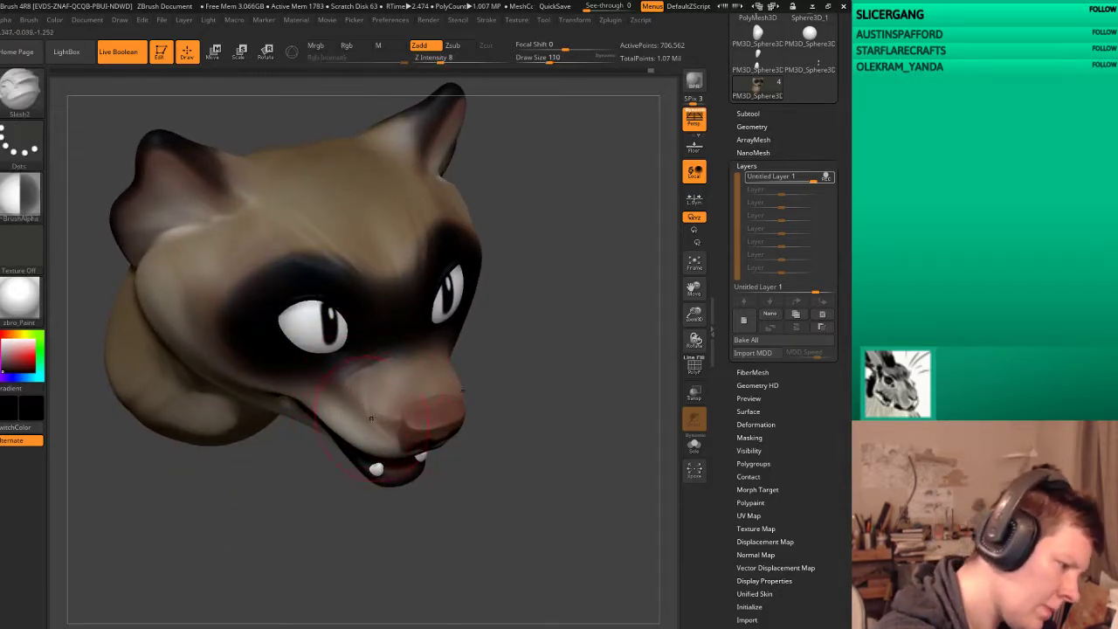
key(bracketleft)
key(bracketleft)
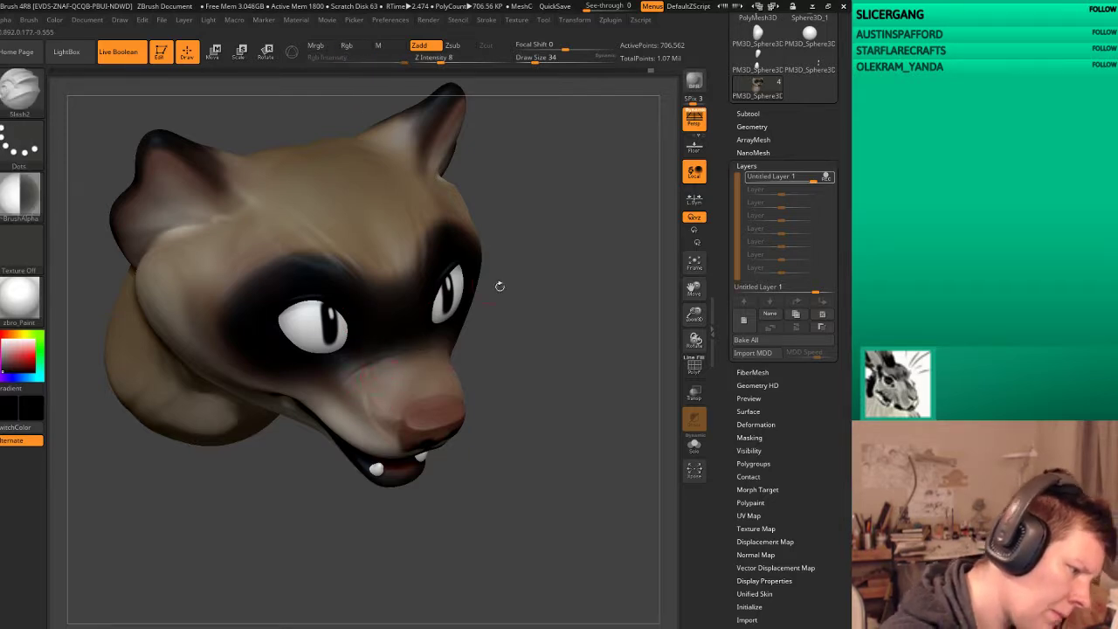
drag(499, 285, 571, 270)
drag(568, 375, 615, 469)
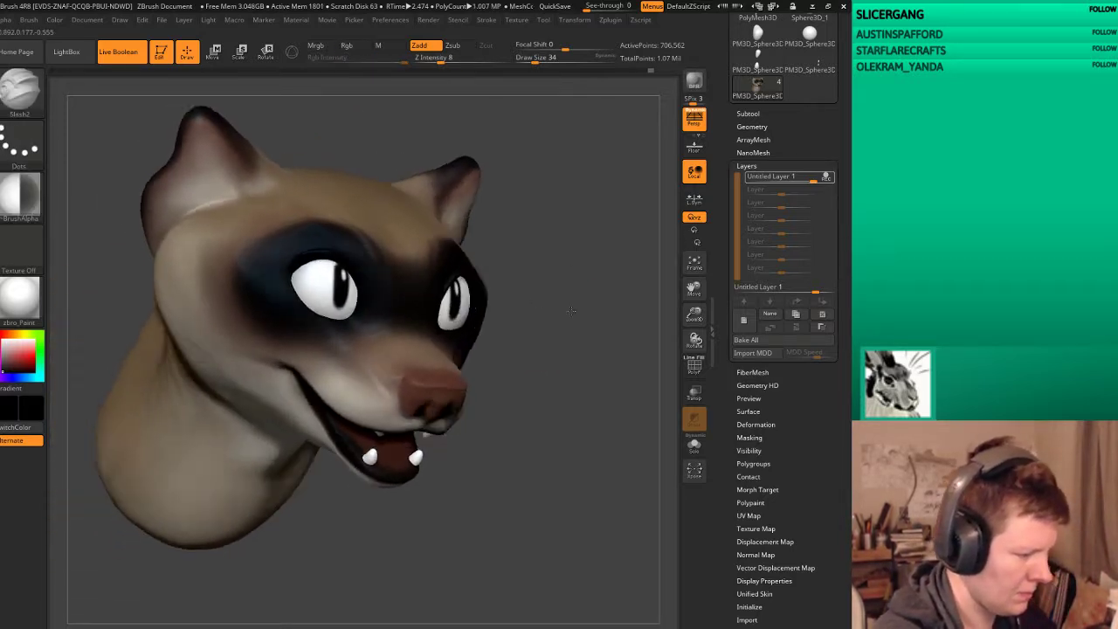
Step: Select the Standard brush
key(b)
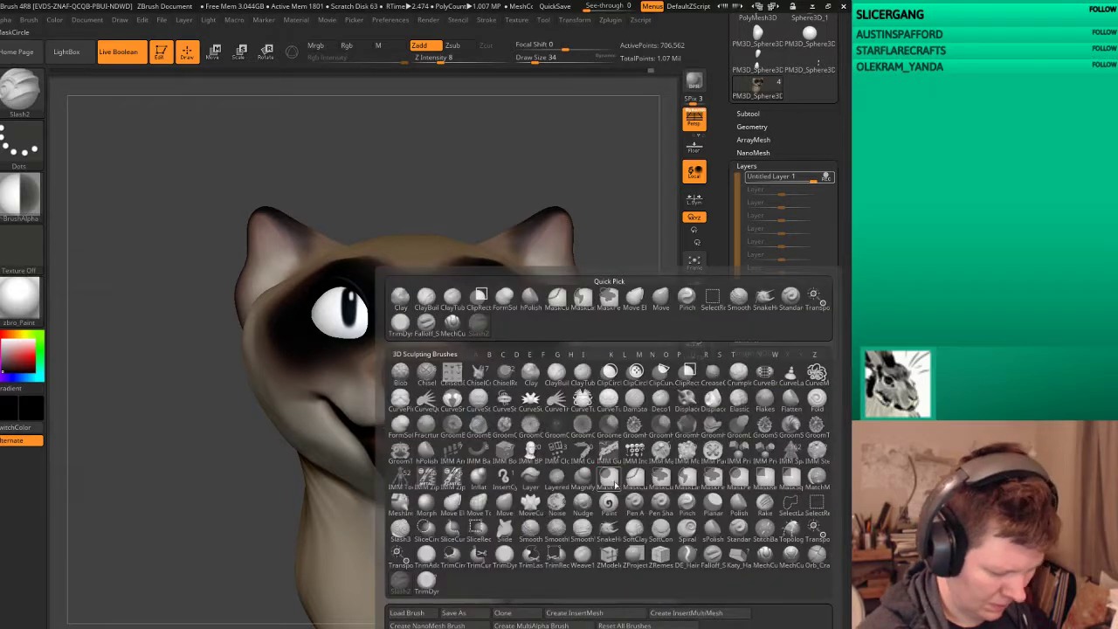
key(s)
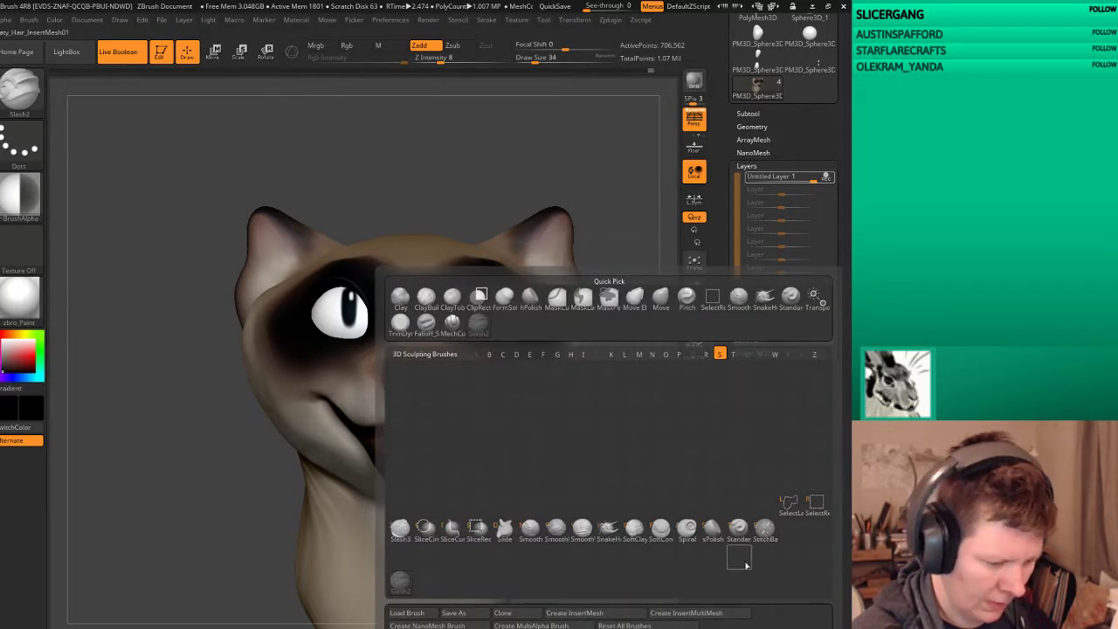
click(738, 539)
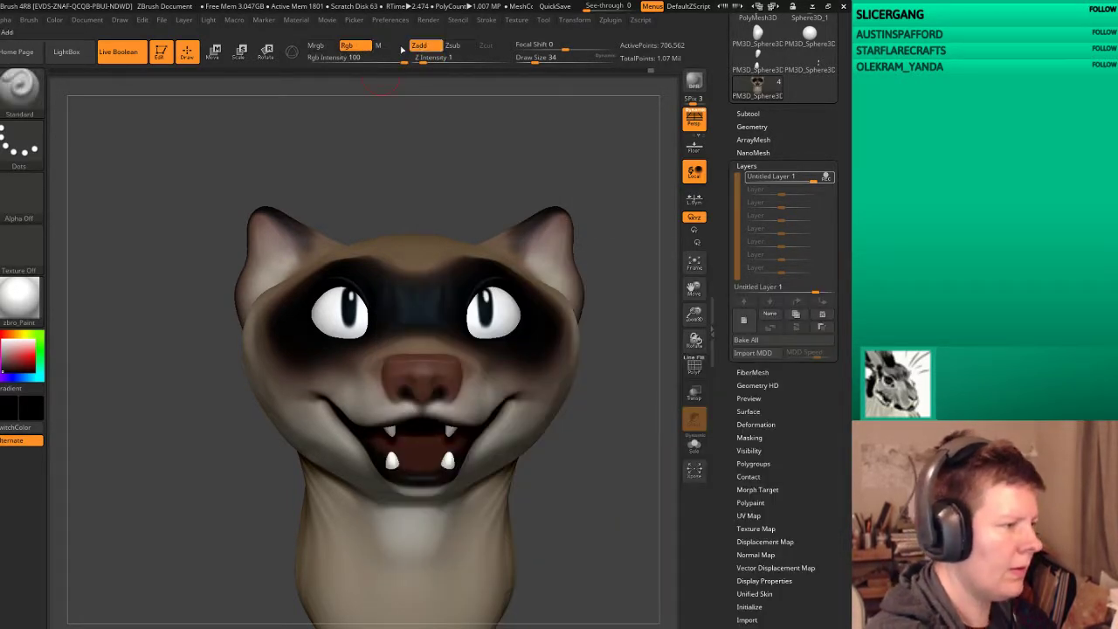
drag(458, 107, 229, 95)
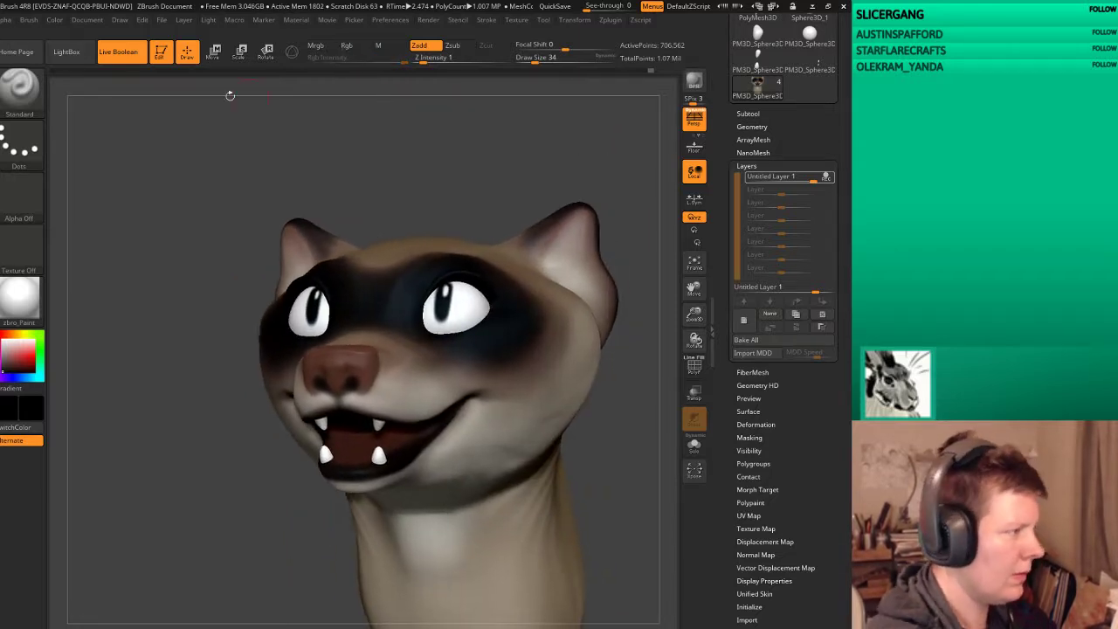
Step: Enable BackfaceMask under Brush > Auto Masking
click(29, 20)
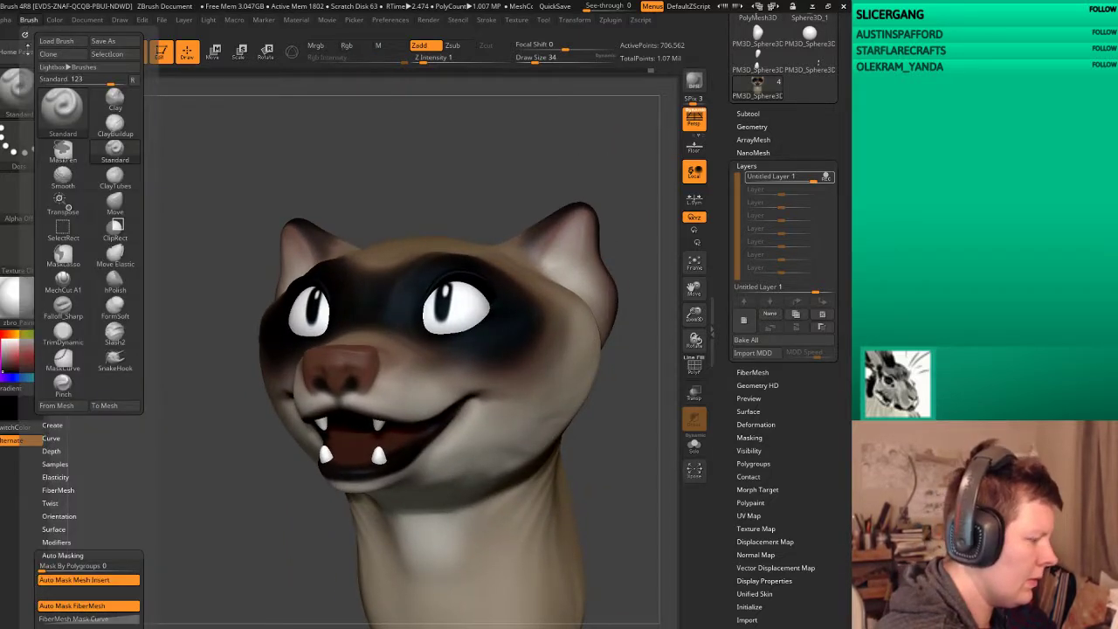
click(55, 542)
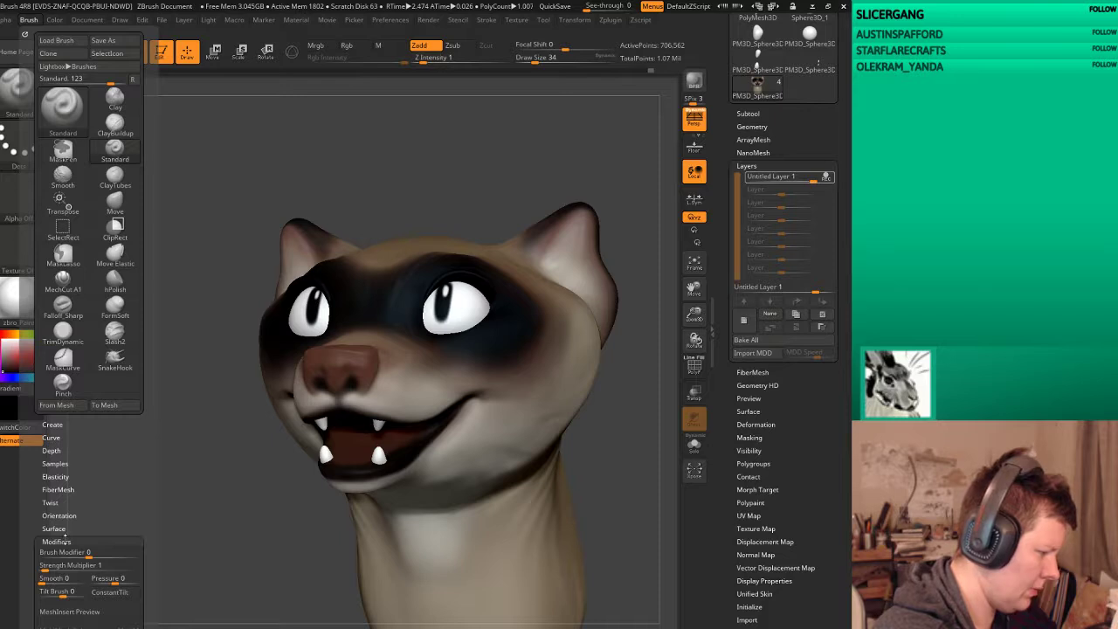
scroll(67, 533, down, 2)
scroll(70, 507, down, 2)
scroll(74, 476, down, 2)
scroll(79, 439, down, 2)
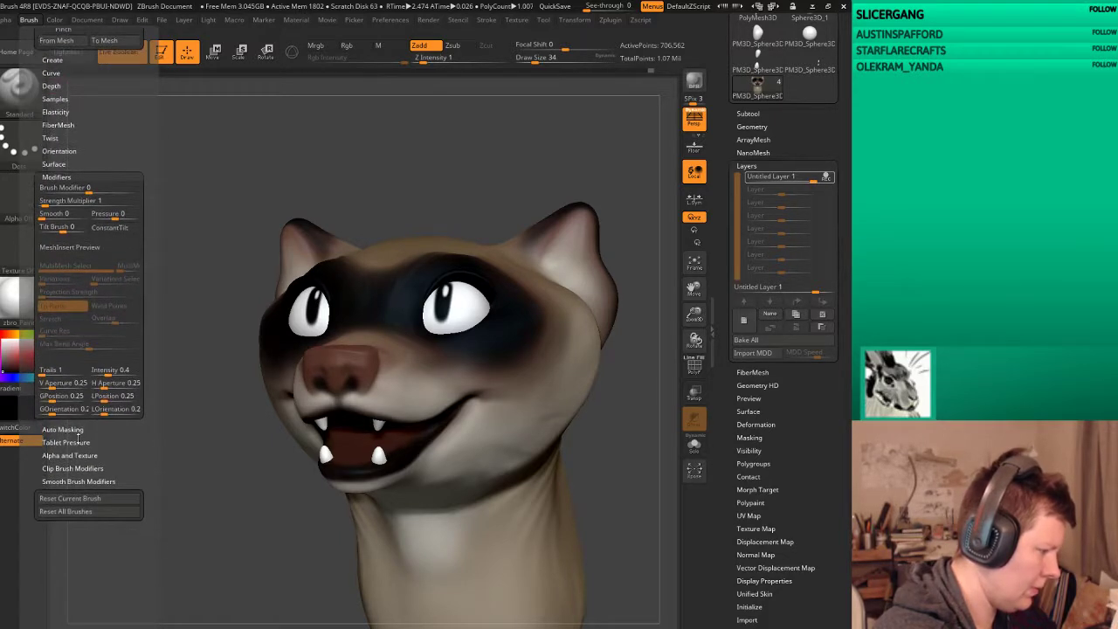
click(77, 432)
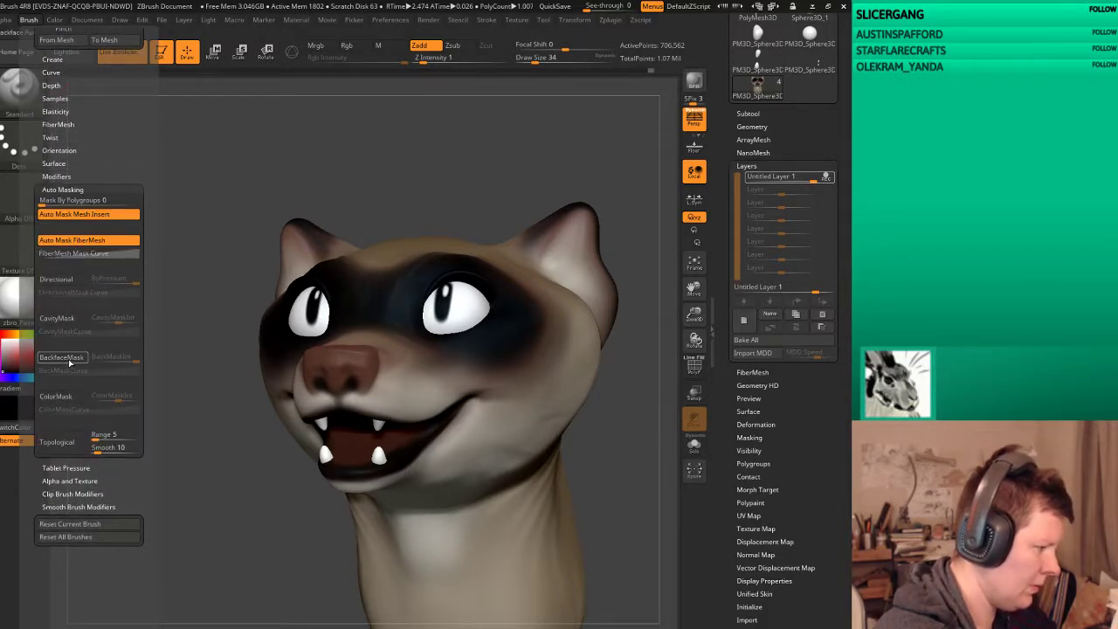
click(62, 357)
mouse_move(637, 436)
shift+mouse_down()
mouse_move(648, 470)
mouse_move(410, 371)
shift+mouse_up()
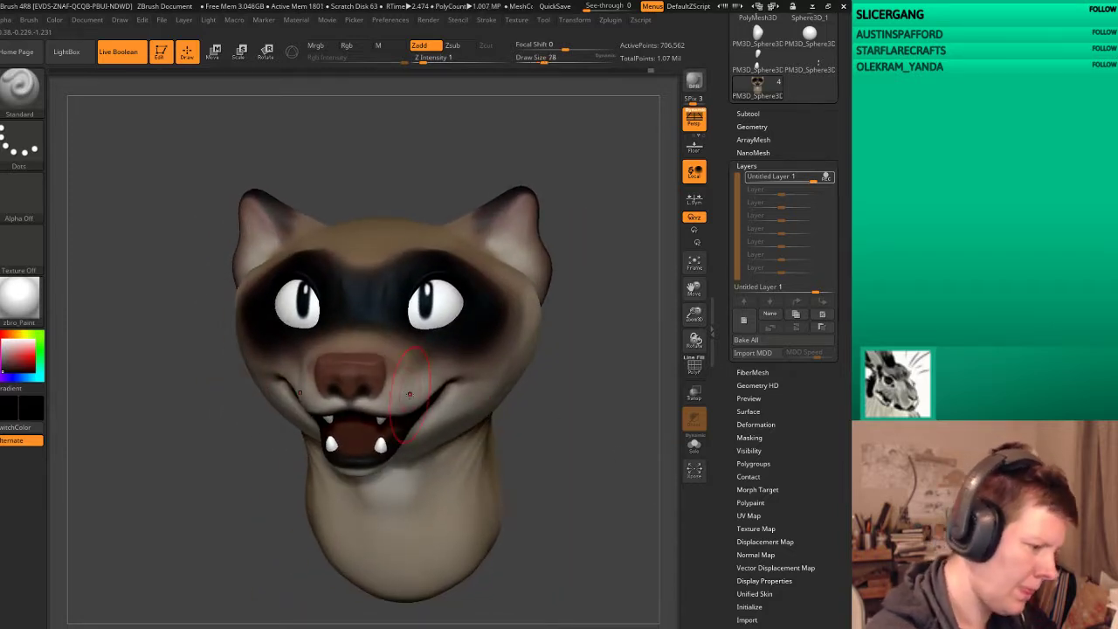
key(ctrl)
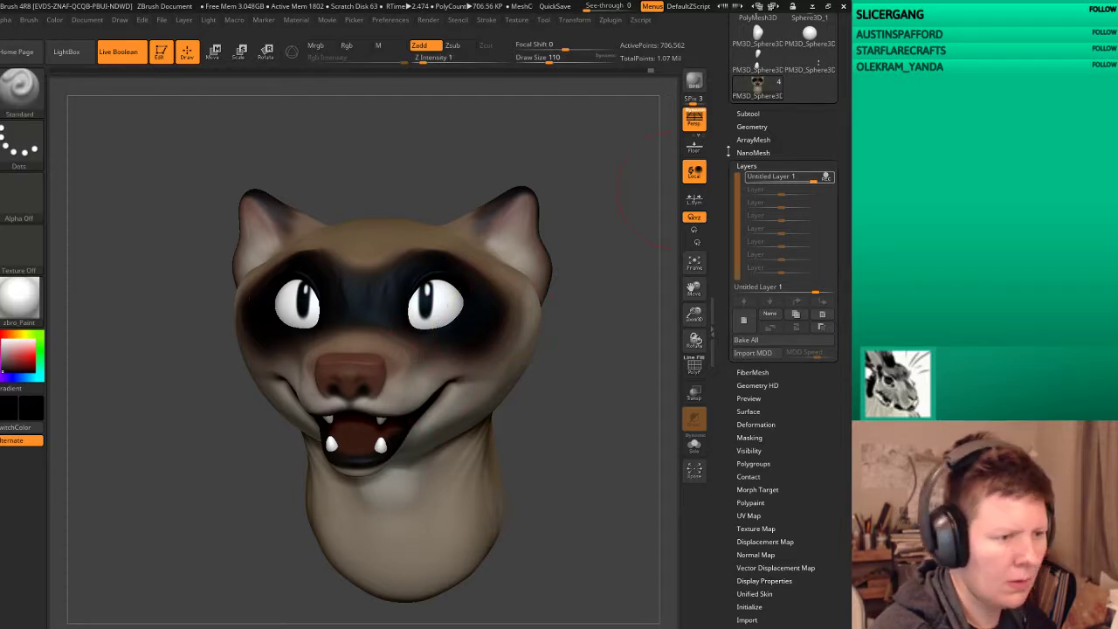
click(752, 126)
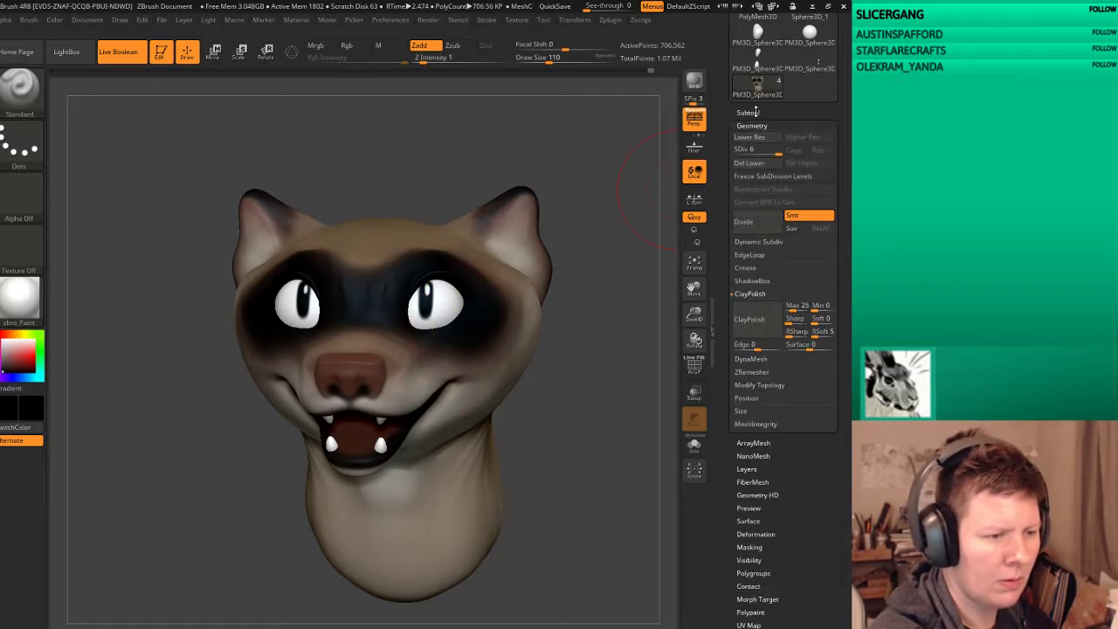
click(830, 114)
key(ctrl)
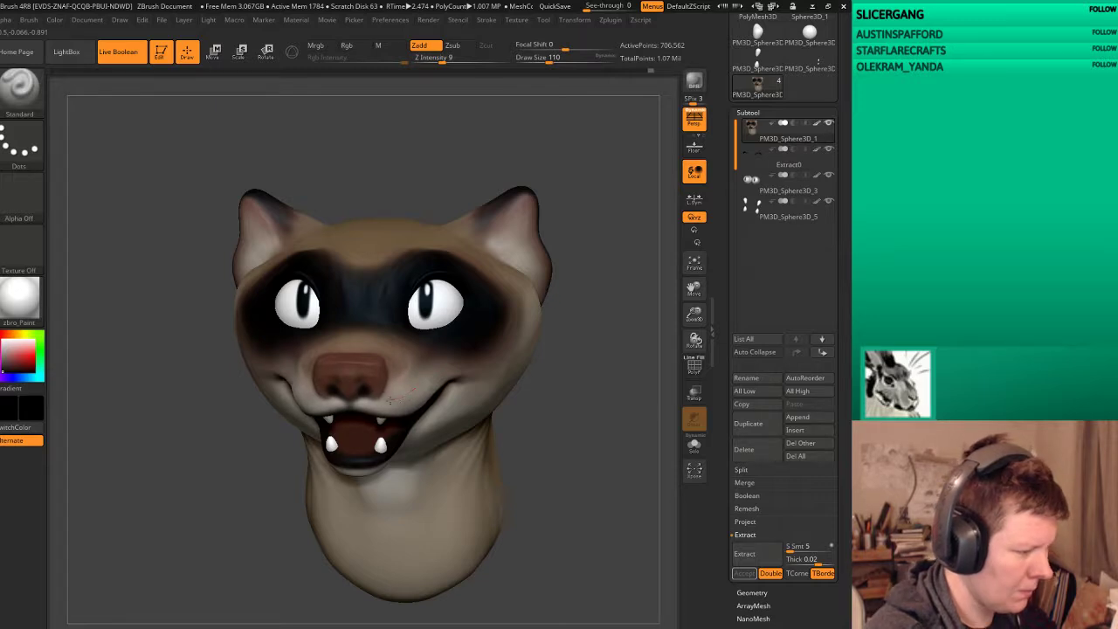
mouse_move(482, 339)
mouse_down()
mouse_move(588, 371)
mouse_move(429, 379)
mouse_up()
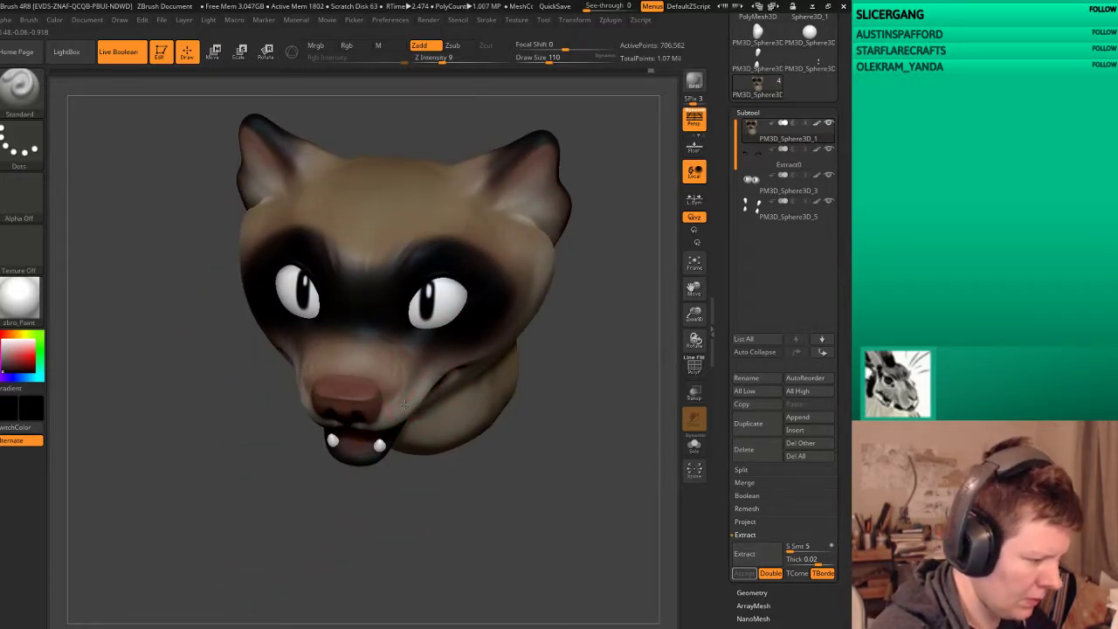
mouse_move(418, 480)
mouse_down()
mouse_move(406, 237)
mouse_move(353, 343)
mouse_up()
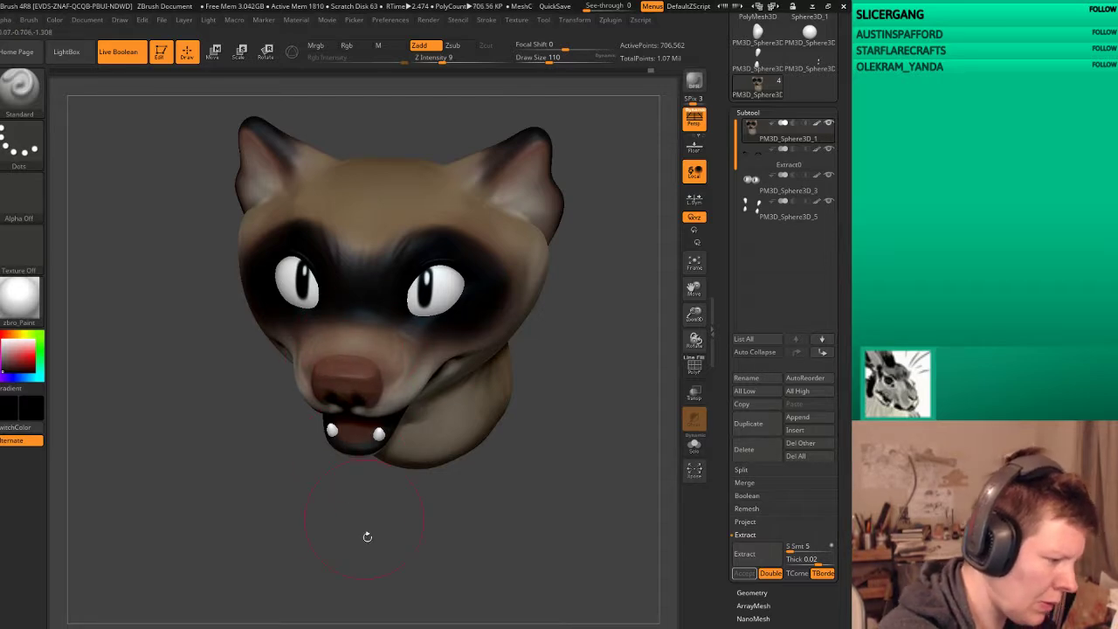
mouse_move(367, 537)
mouse_down()
mouse_move(372, 562)
mouse_move(341, 535)
mouse_move(372, 424)
mouse_up()
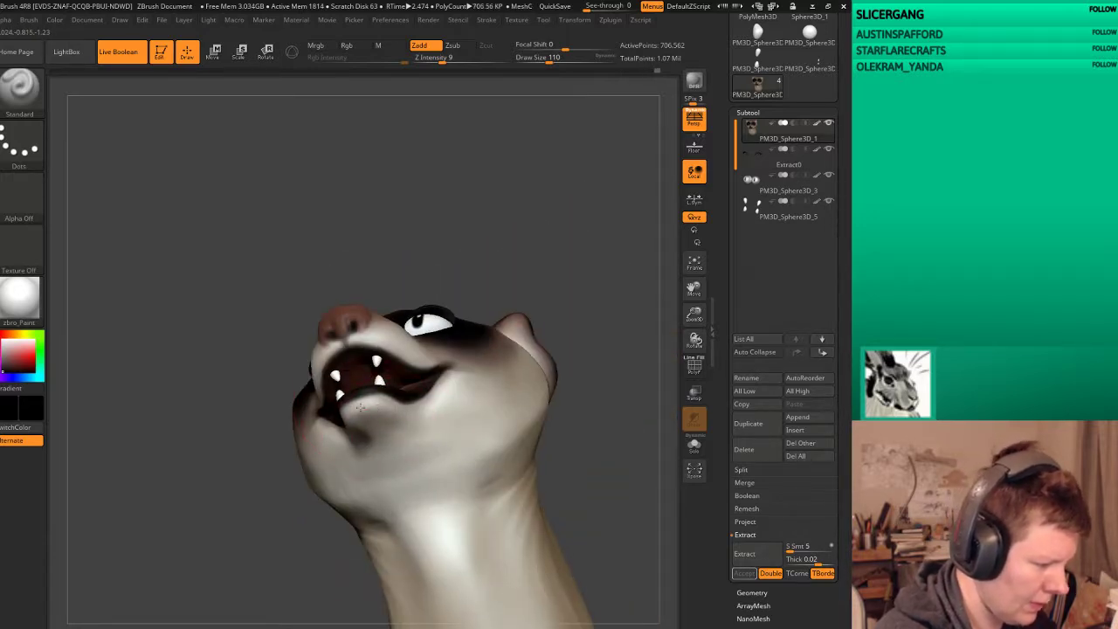
mouse_move(307, 509)
mouse_down()
mouse_move(306, 553)
mouse_move(565, 396)
mouse_move(455, 341)
mouse_move(399, 290)
mouse_up()
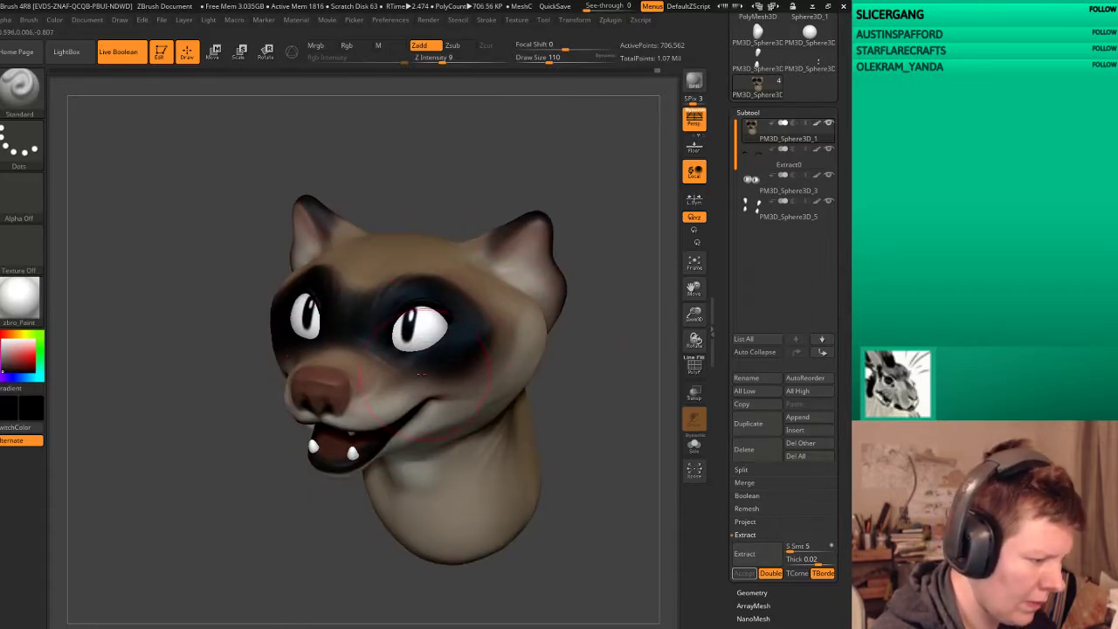
mouse_move(576, 410)
mouse_down()
mouse_move(559, 420)
mouse_move(590, 443)
mouse_move(576, 442)
mouse_up()
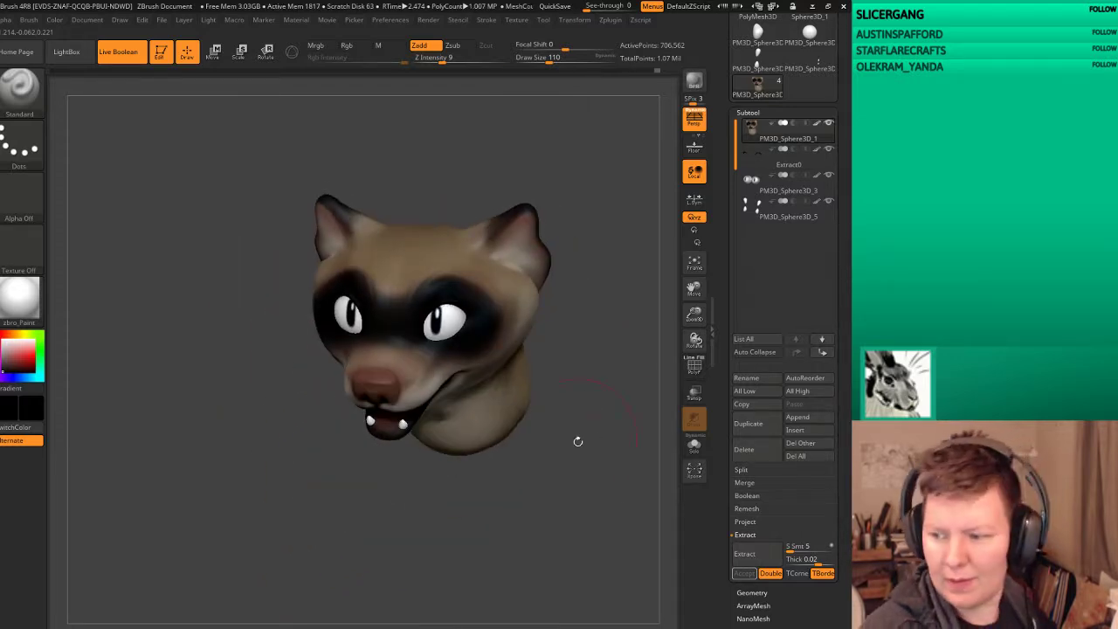
mouse_move(563, 488)
mouse_down()
mouse_move(577, 444)
mouse_move(519, 539)
mouse_move(542, 523)
mouse_up()
Step: Select Falloff_Sharp with Rgb turned off and orbit around the ferret head
key(b)
key(f)
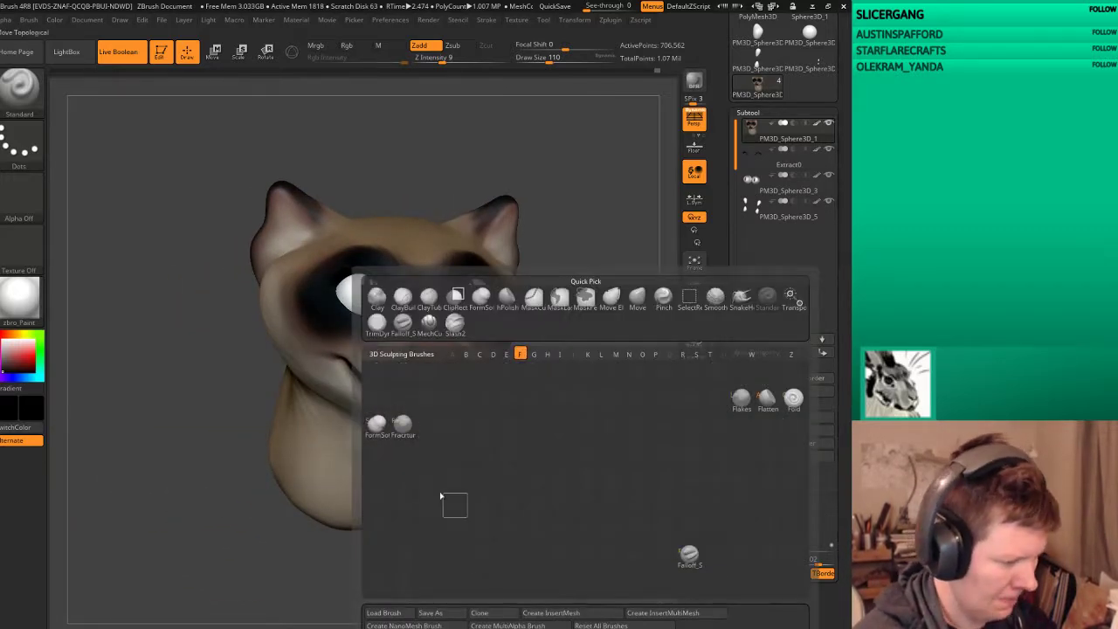
click(688, 553)
mouse_move(620, 492)
mouse_down()
mouse_move(602, 469)
mouse_move(325, 340)
mouse_up()
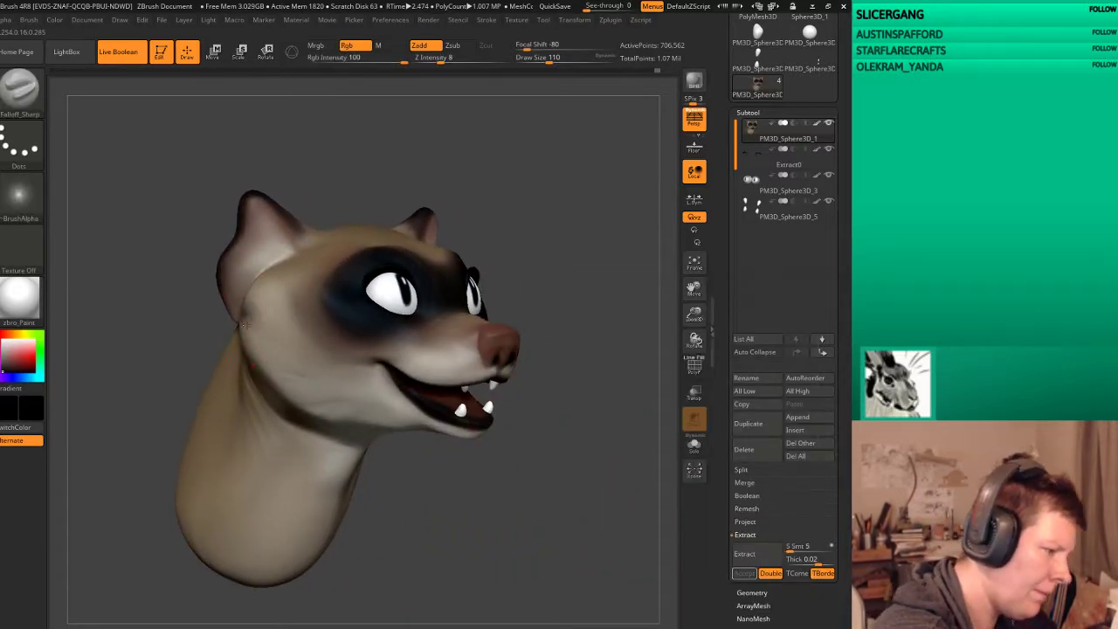
click(347, 46)
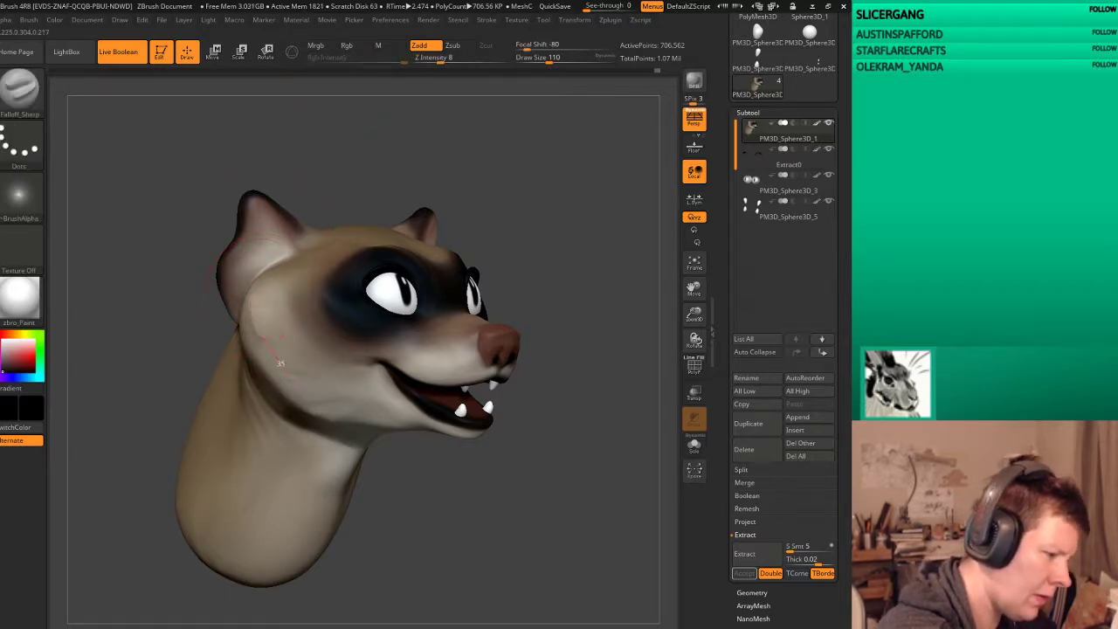
drag(459, 217, 372, 192)
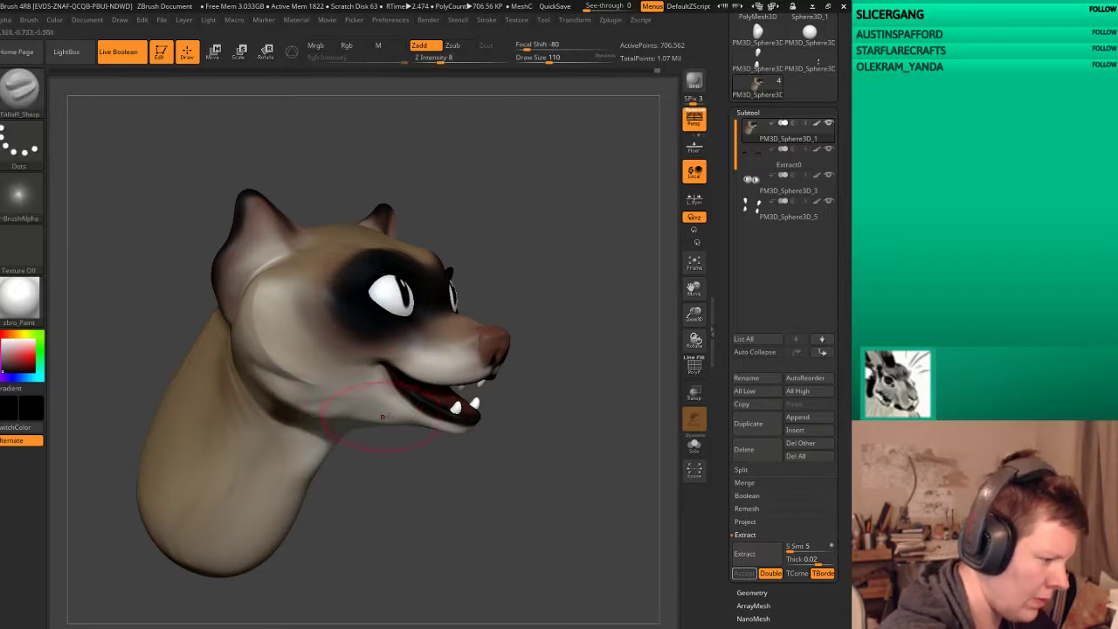
mouse_move(531, 488)
mouse_down()
mouse_move(560, 492)
mouse_move(582, 449)
mouse_move(572, 437)
mouse_move(365, 449)
mouse_move(262, 419)
mouse_up()
drag(280, 356, 280, 326)
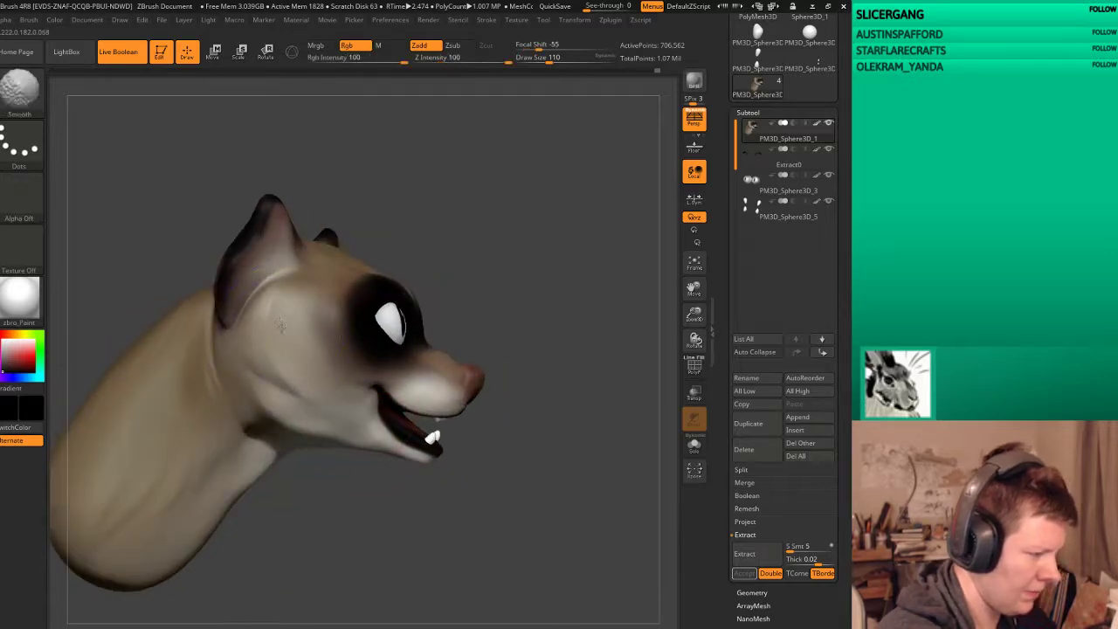
mouse_move(421, 551)
mouse_down()
mouse_move(407, 564)
mouse_move(454, 550)
mouse_up()
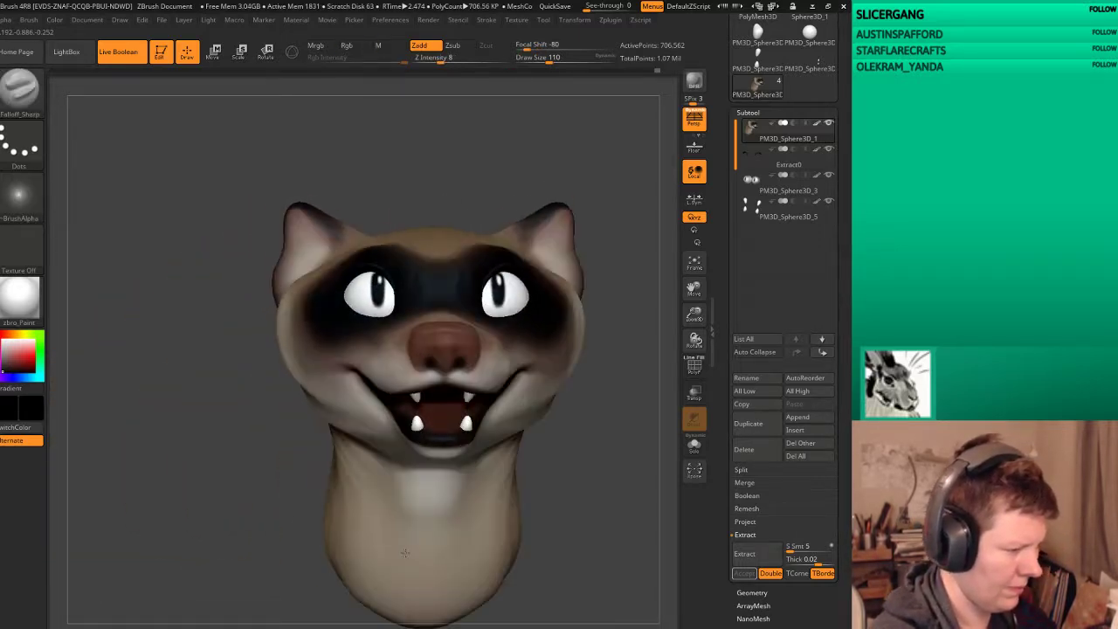
mouse_move(524, 541)
alt+mouse_down()
mouse_move(589, 497)
mouse_move(591, 519)
alt+mouse_up()
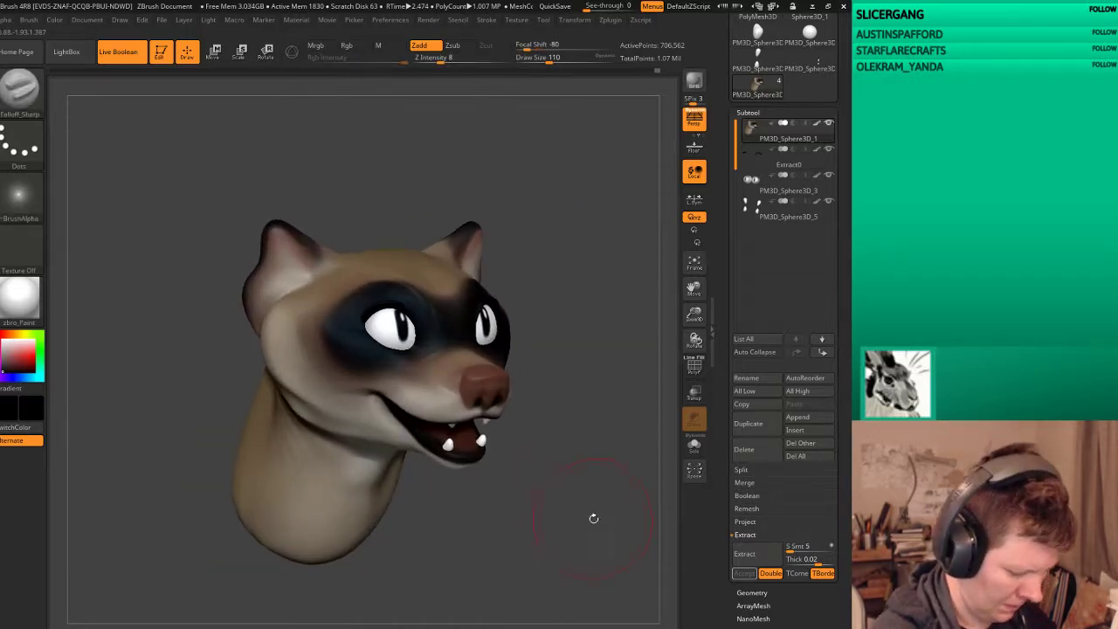
Step: Select the ClayTubes brush and move in to a close side view of the nose
key(b)
key(t)
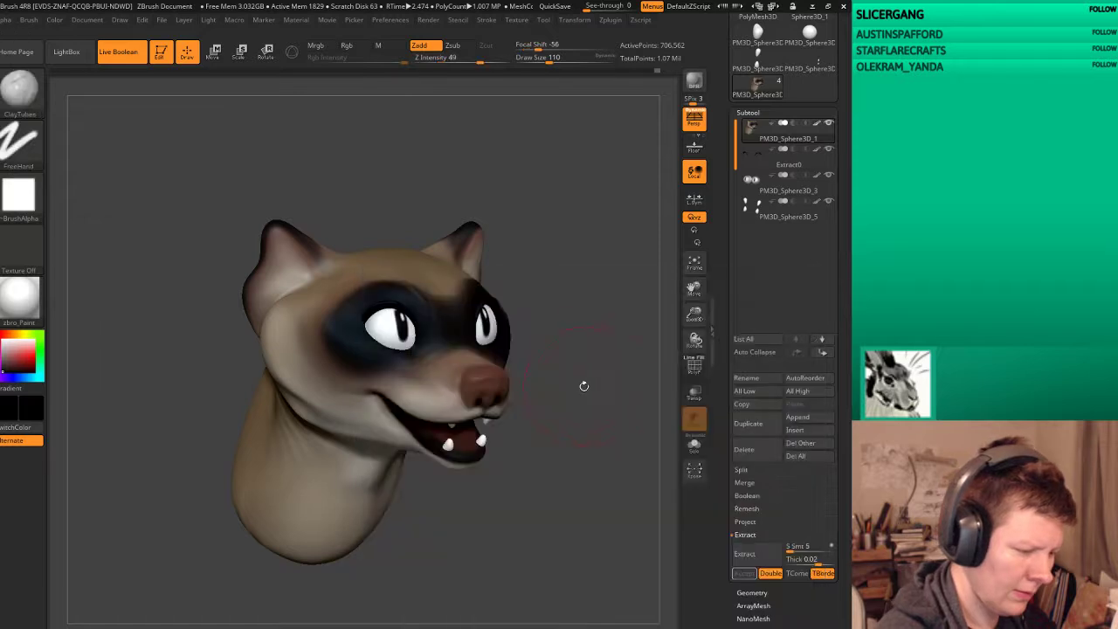
alt+drag(582, 384, 581, 454)
drag(366, 306, 525, 378)
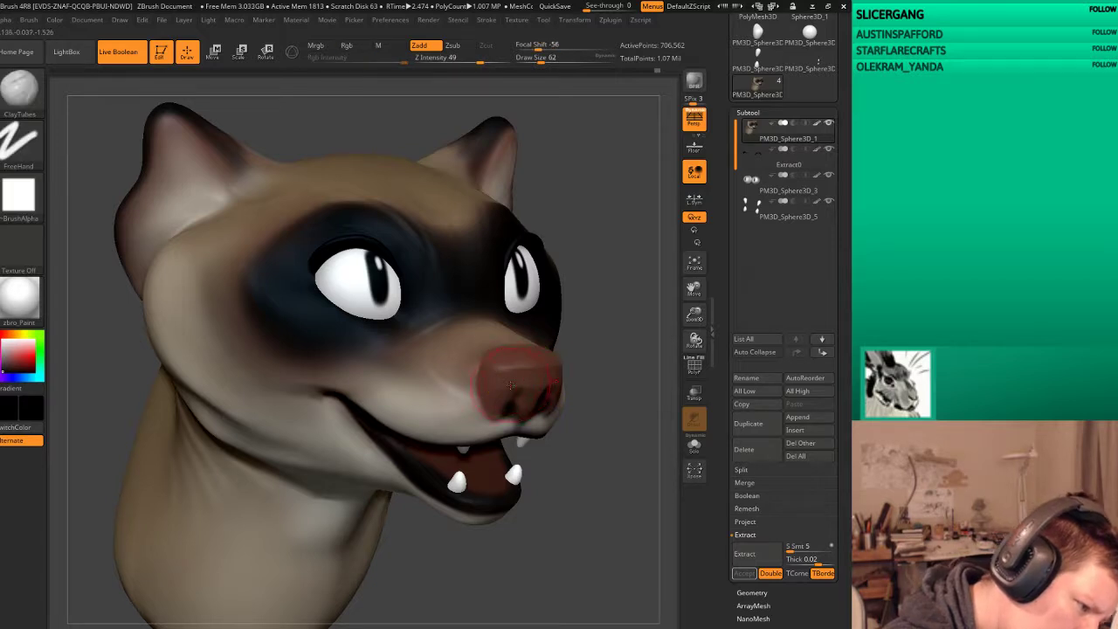
drag(587, 325, 485, 388)
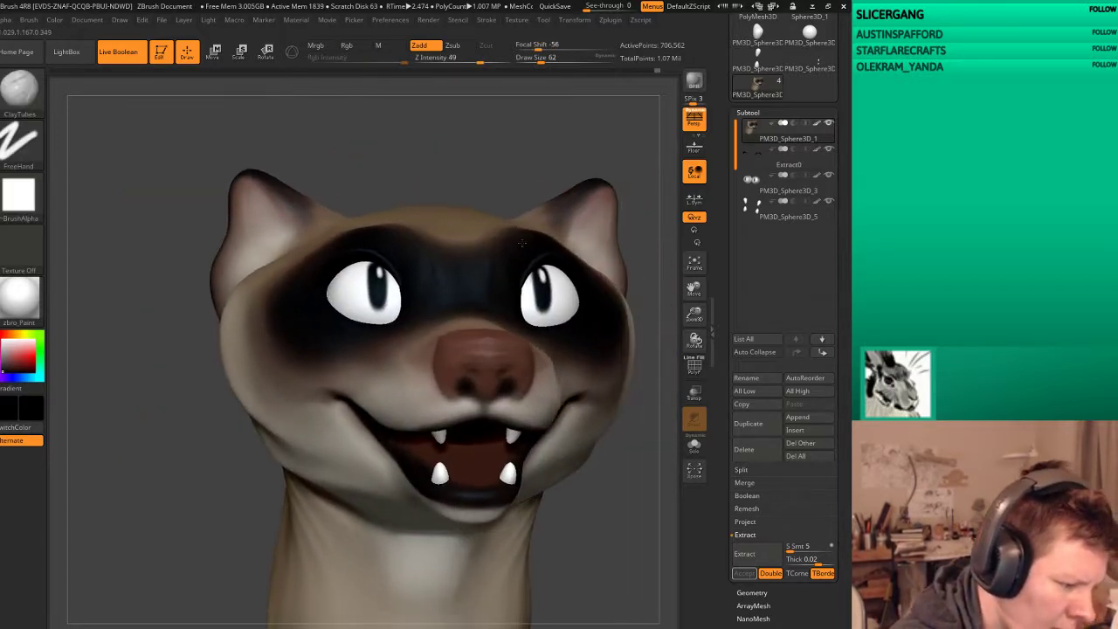
drag(507, 196, 461, 359)
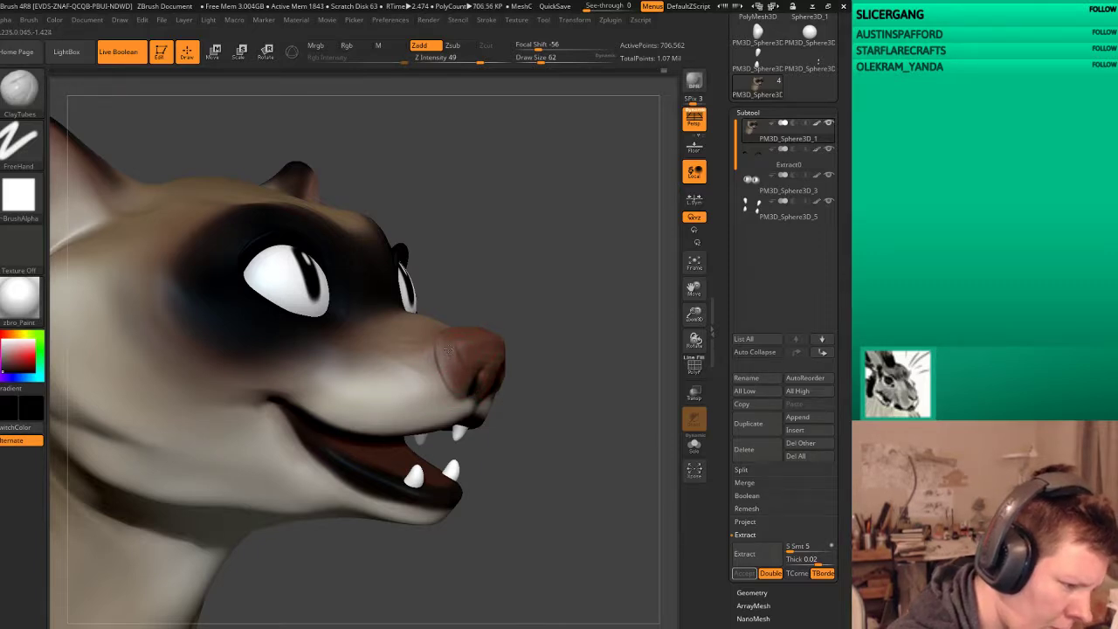
Step: Build up and smooth the nose with ClayTubes, Shift-smoothing and lasso masking
key(shift)
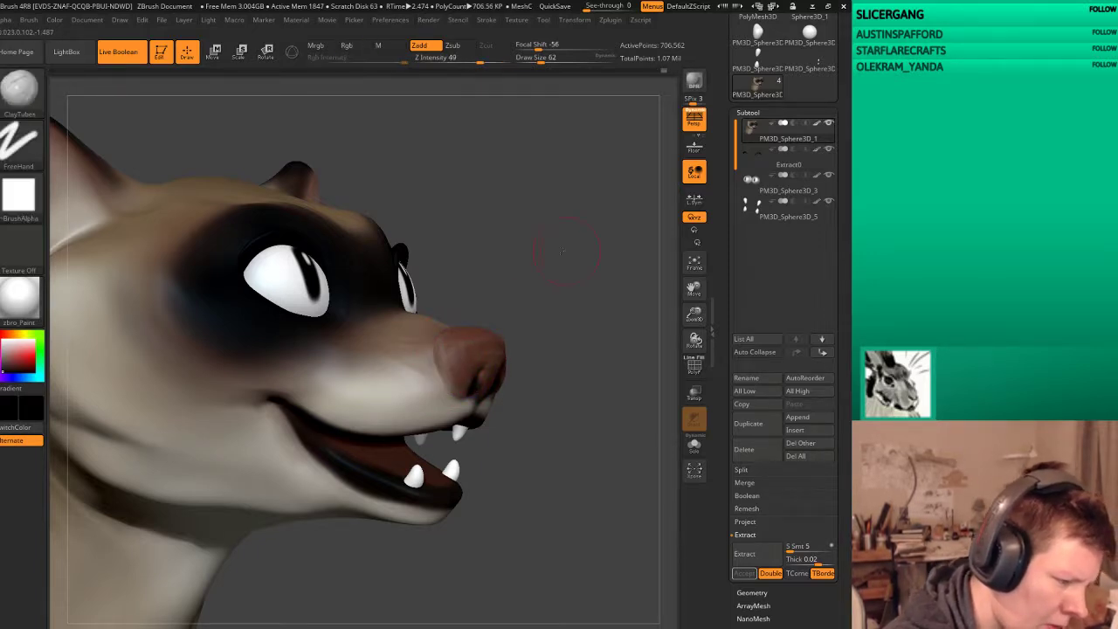
drag(454, 363, 503, 367)
mouse_move(523, 328)
mouse_down()
mouse_move(486, 320)
mouse_move(478, 375)
mouse_up()
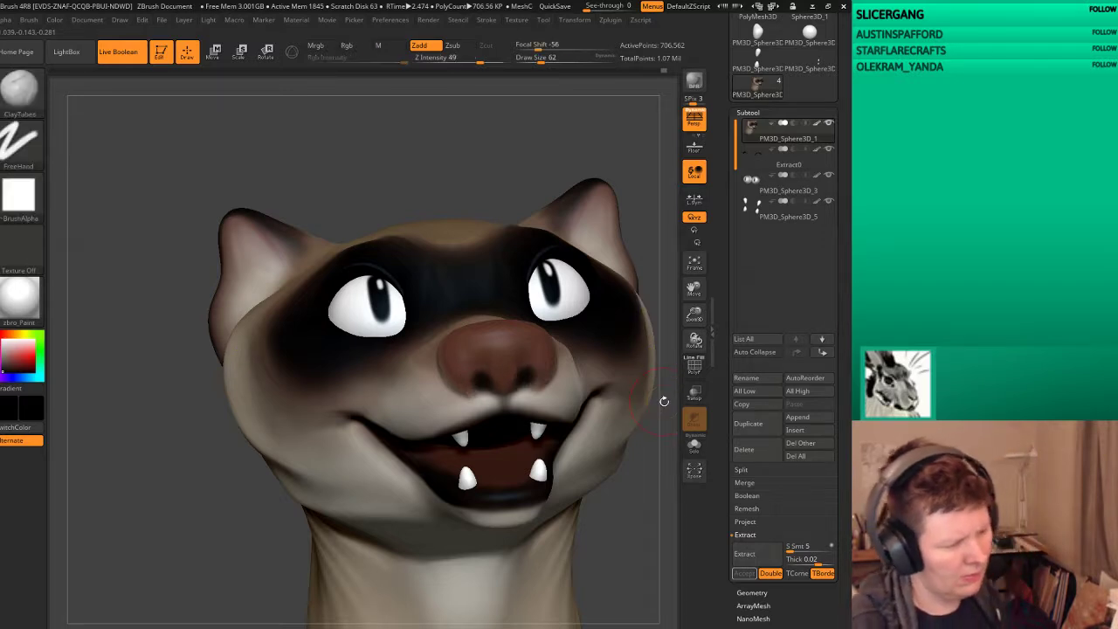
key(ctrl)
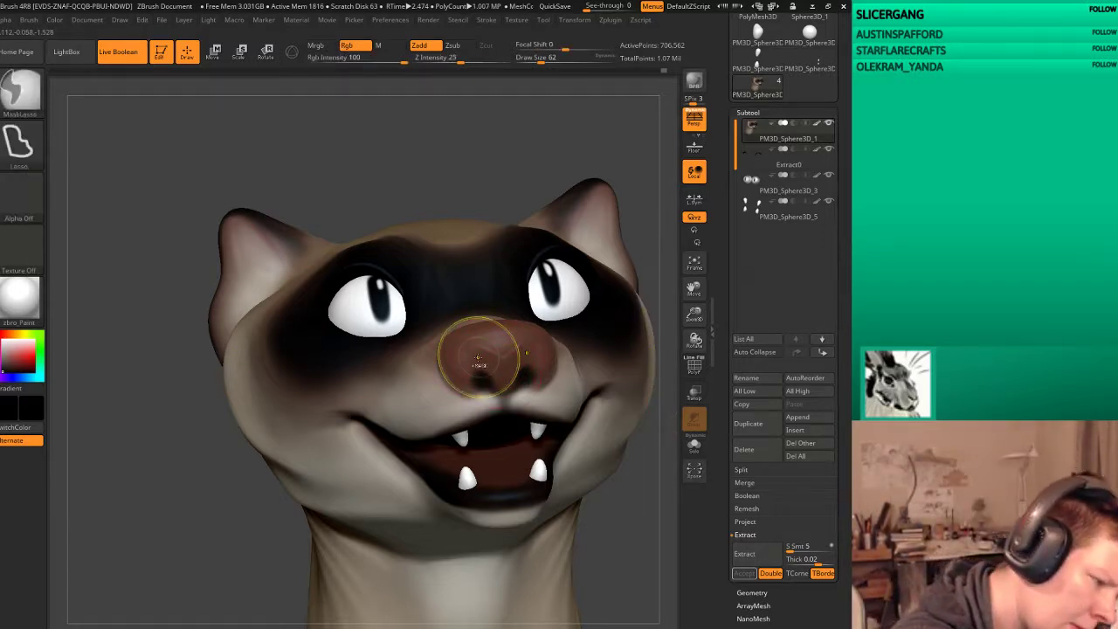
key(ctrl)
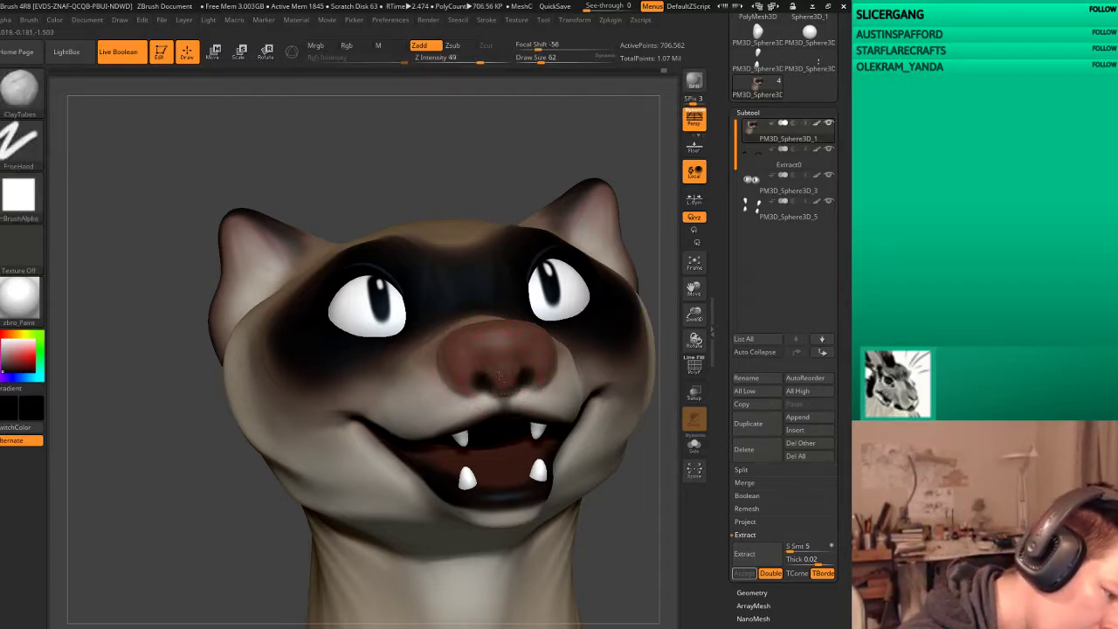
key(shift)
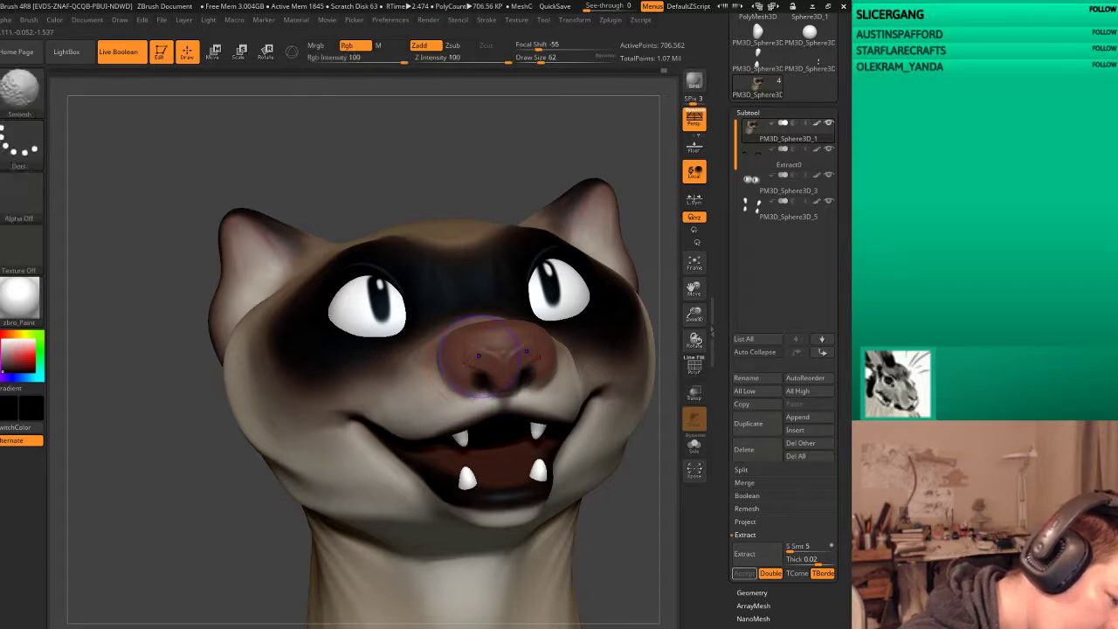
drag(629, 332, 592, 326)
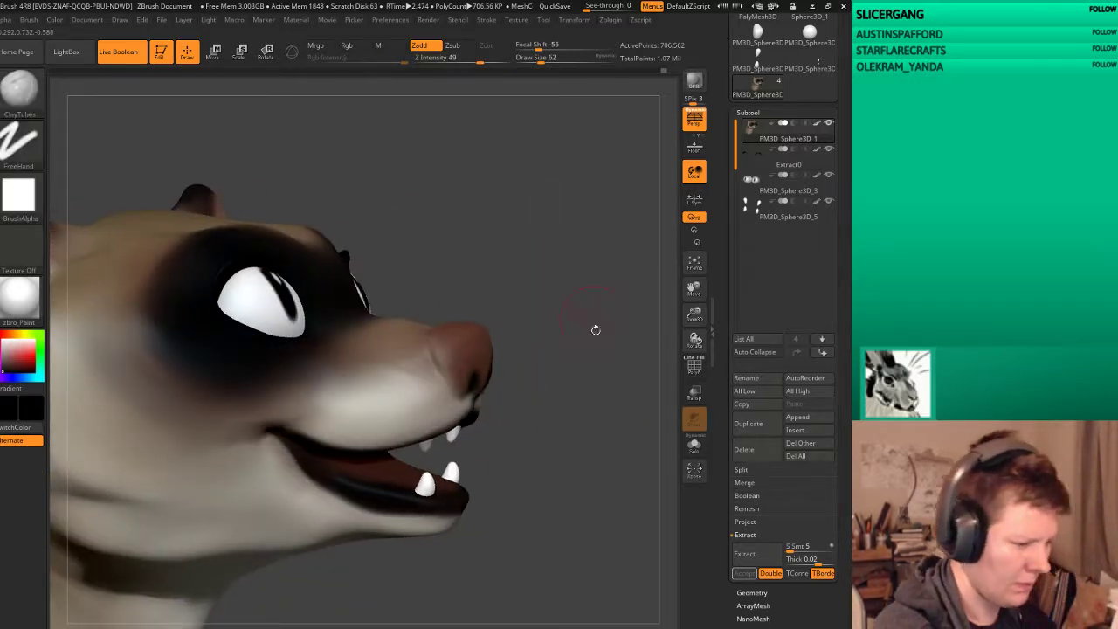
drag(492, 363, 574, 469)
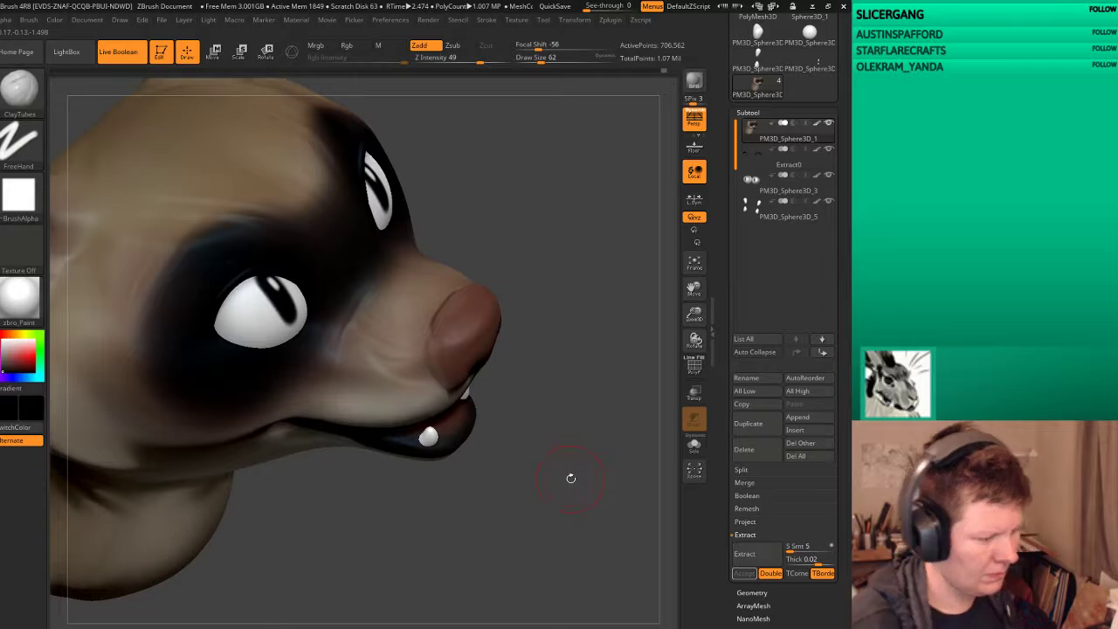
mouse_move(517, 434)
mouse_down()
mouse_move(546, 443)
mouse_move(554, 469)
mouse_up()
Step: Reselect the Falloff_Sharp brush and zoom in close on the ear
key(b)
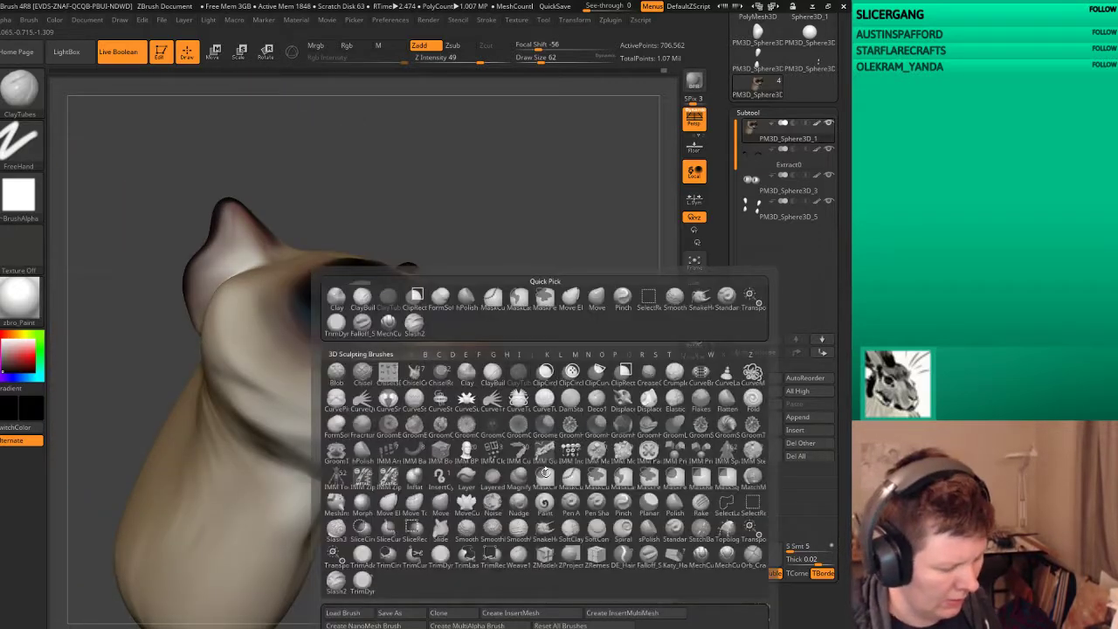
key(f)
click(646, 554)
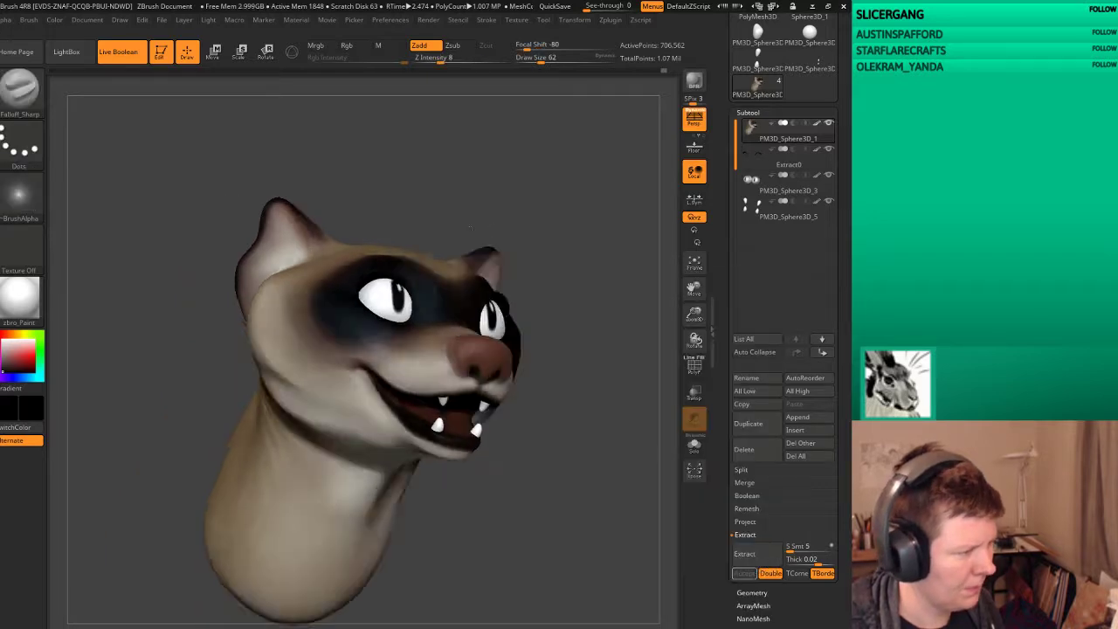
mouse_move(559, 519)
mouse_down()
mouse_move(375, 230)
mouse_move(622, 168)
mouse_up()
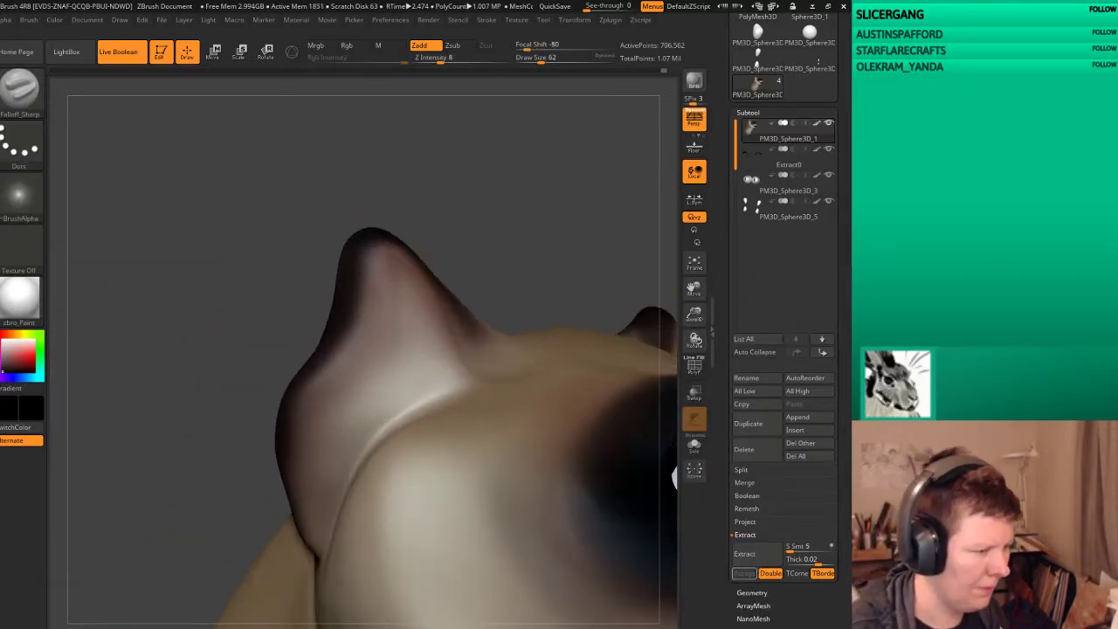
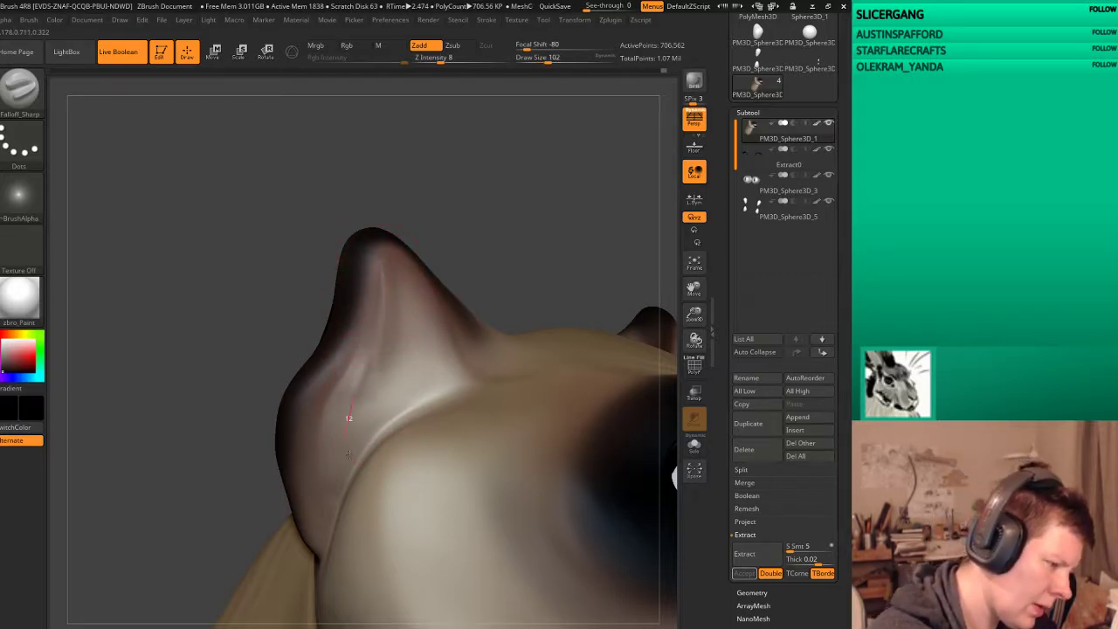
Step: Orbit the ferret head to inspect it from three-quarter, top and side views
key(shift)
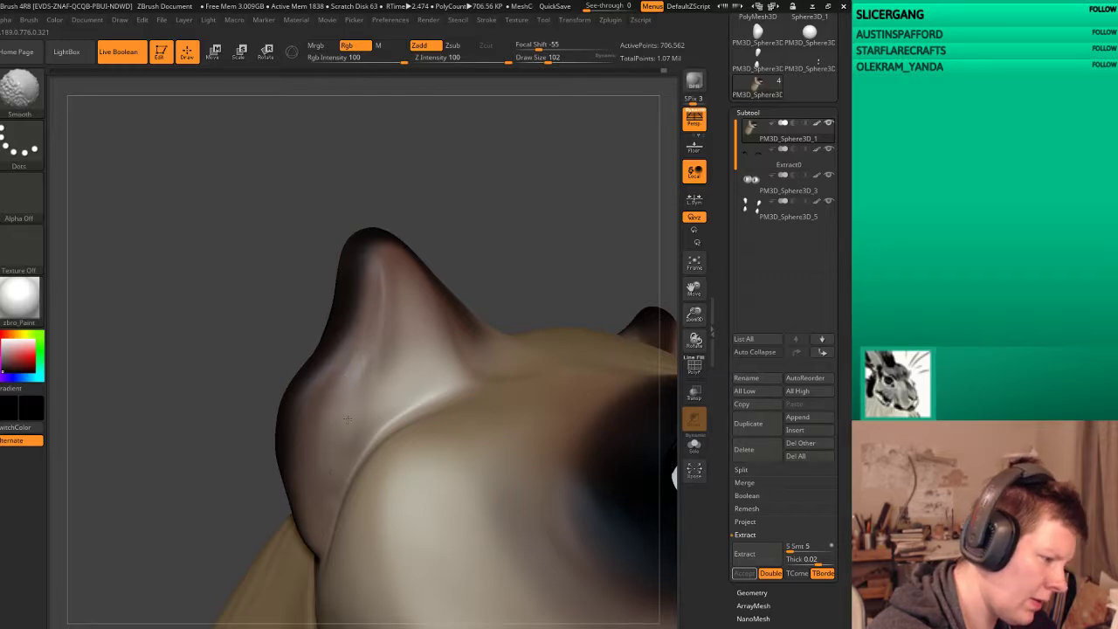
mouse_move(419, 174)
mouse_down()
mouse_move(491, 232)
mouse_move(391, 331)
mouse_up()
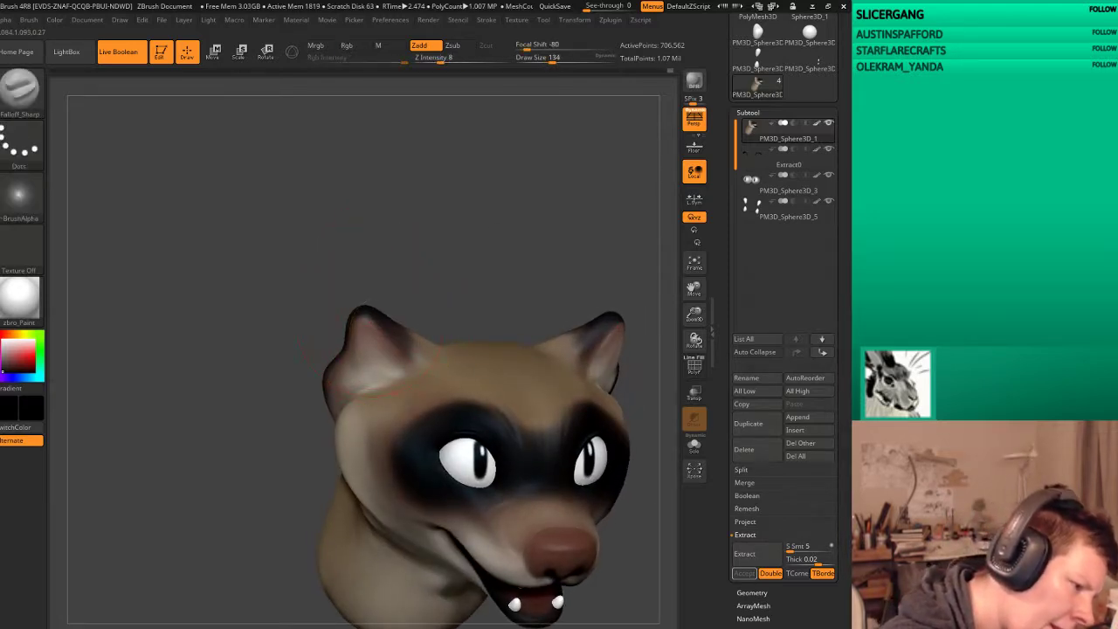
mouse_move(456, 243)
mouse_down()
mouse_move(441, 259)
mouse_move(437, 247)
mouse_move(377, 332)
mouse_move(422, 368)
mouse_up()
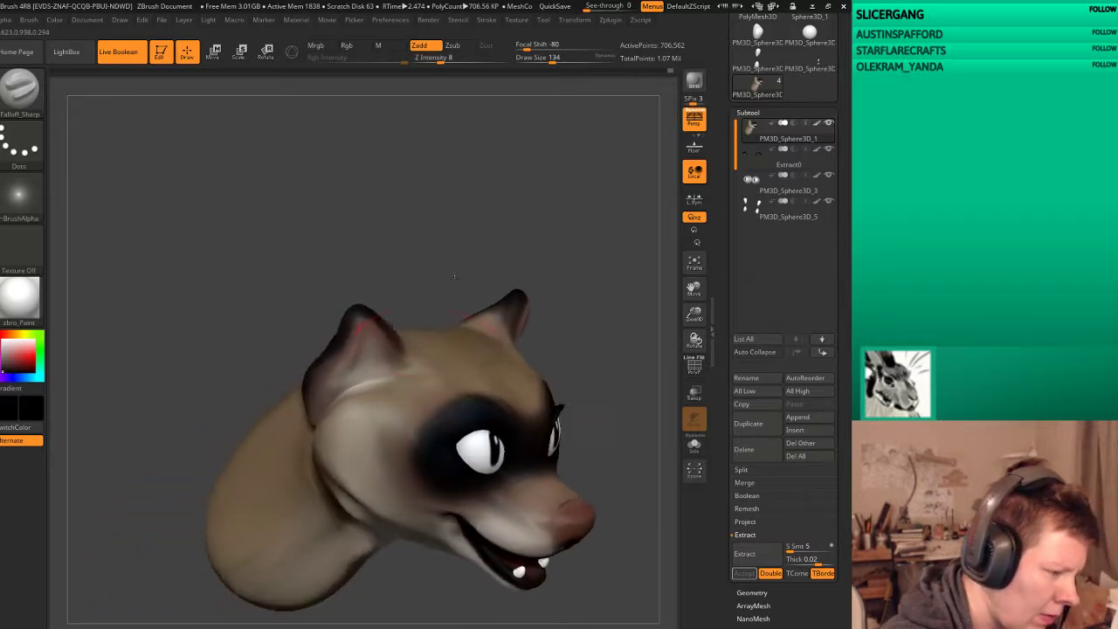
drag(408, 267, 379, 332)
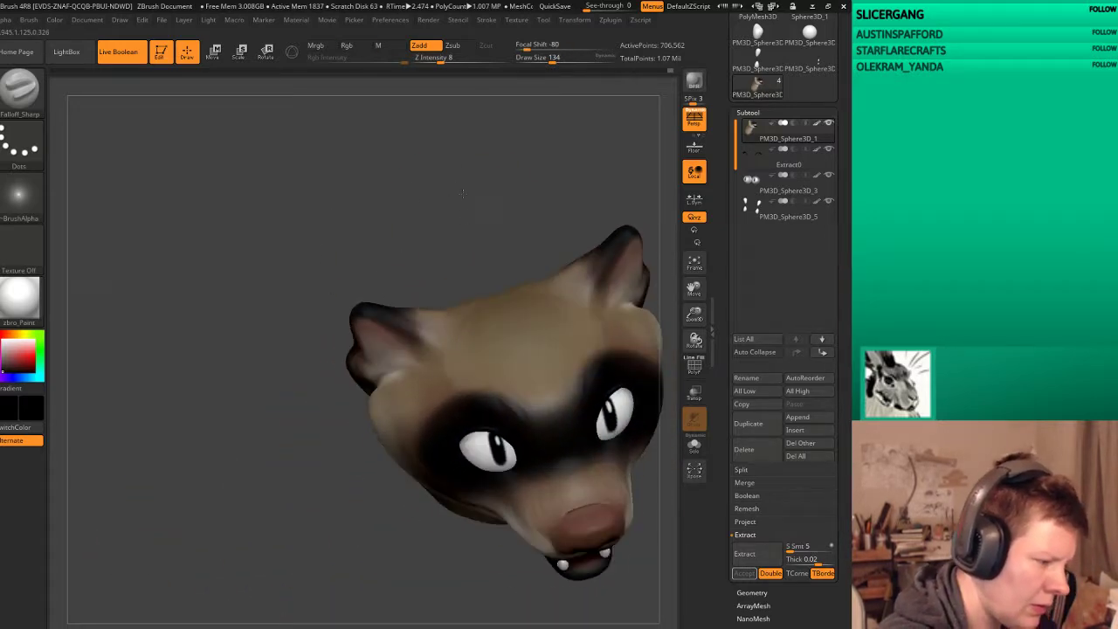
drag(384, 245, 482, 175)
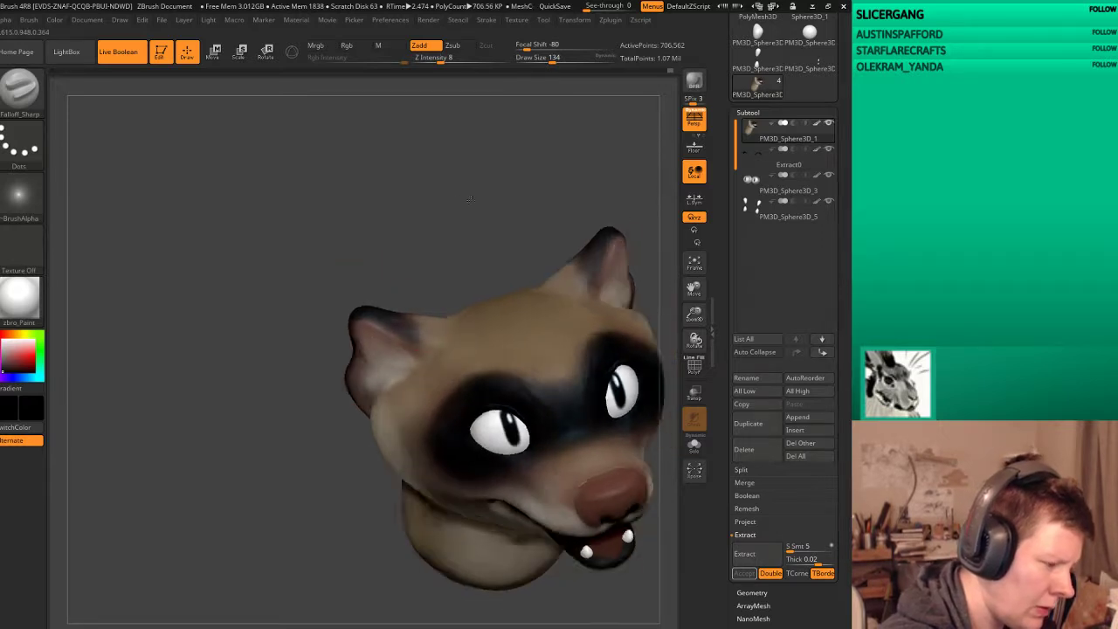
Step: Select the Standard brush and lower its draw size to 62
key(b)
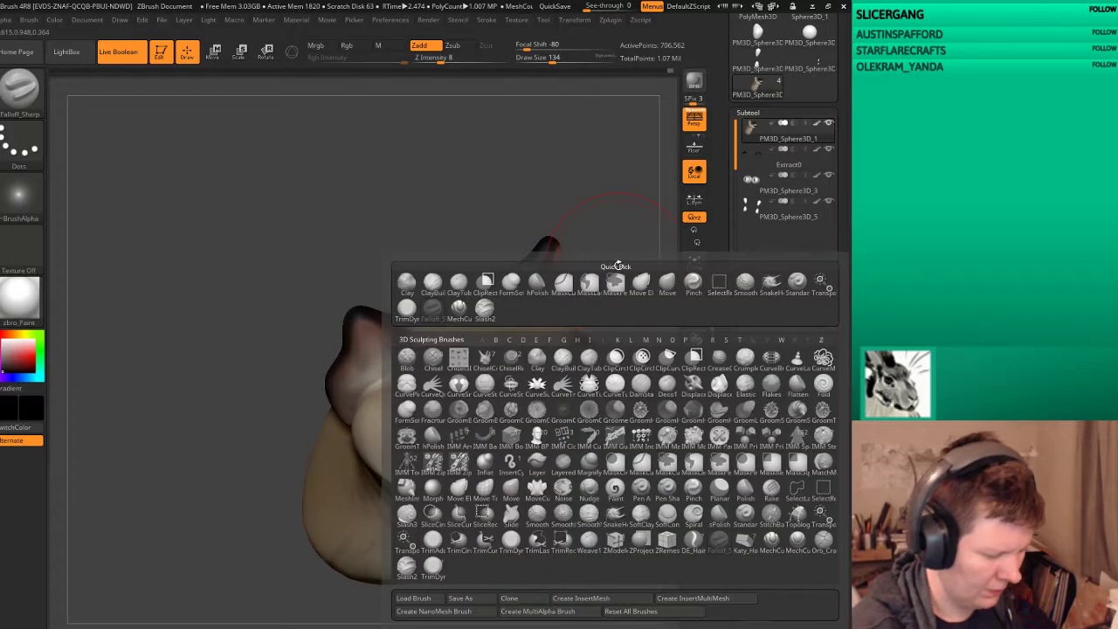
key(s)
key(t)
key(bracketleft)
key(bracketleft)
key(bracketleft)
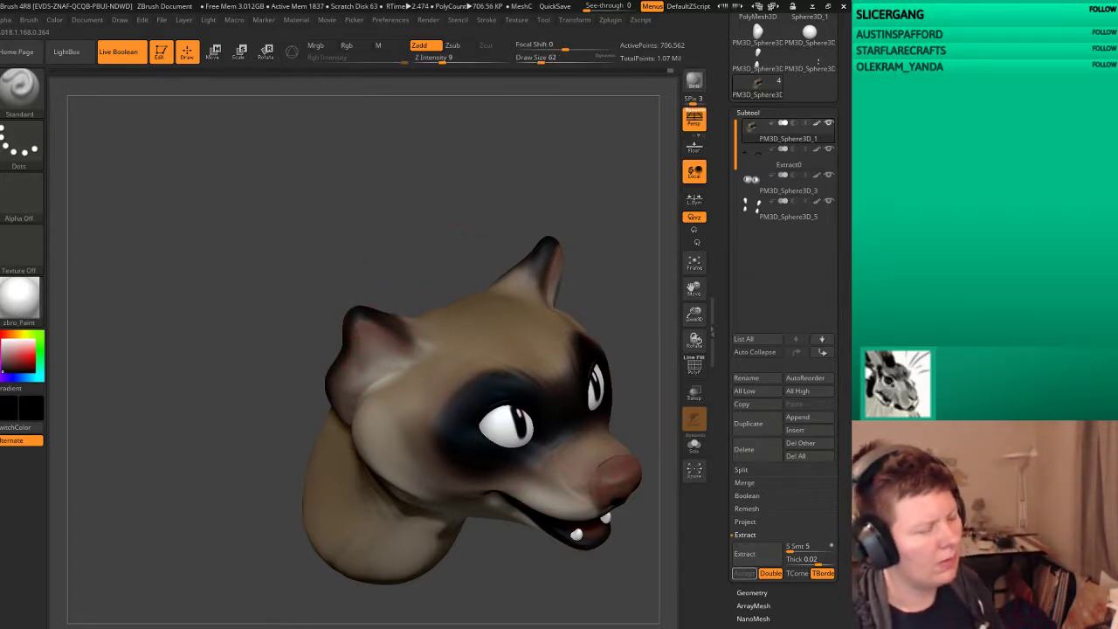
shift+drag(481, 210, 428, 209)
drag(489, 367, 562, 370)
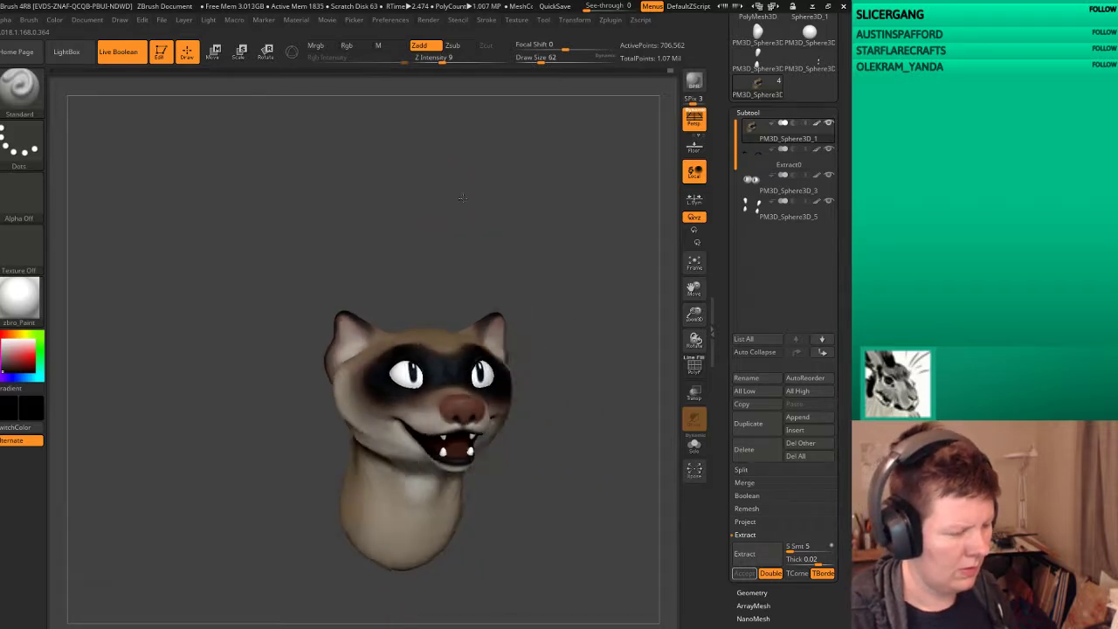
Step: Open the Tool Layers section and add a new sculpt layer to the ferret head
scroll(786, 594, down, 3)
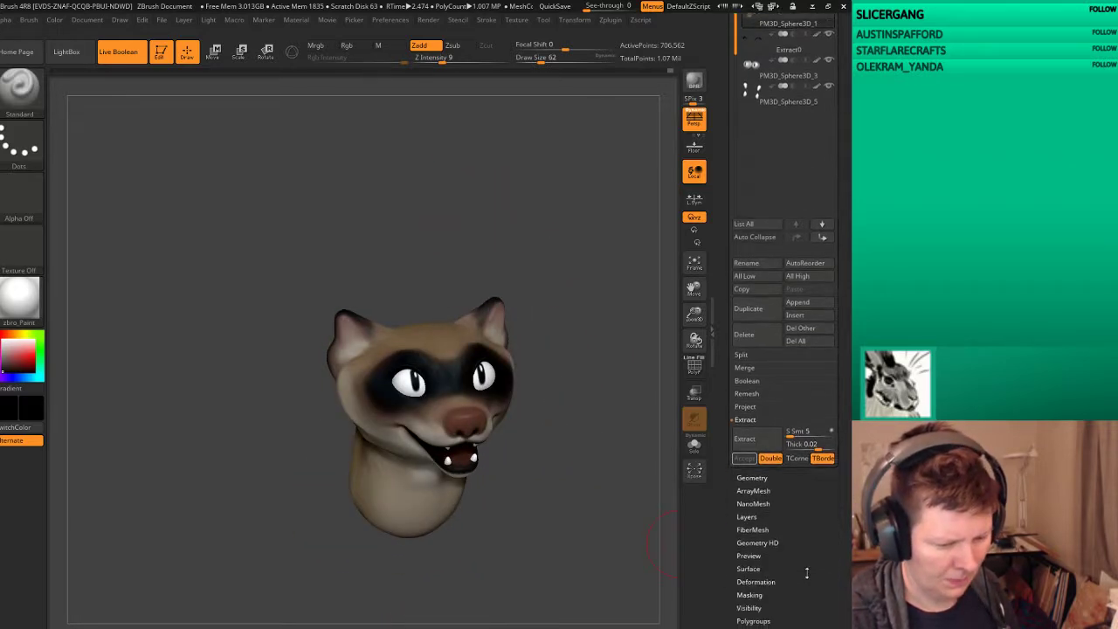
click(747, 516)
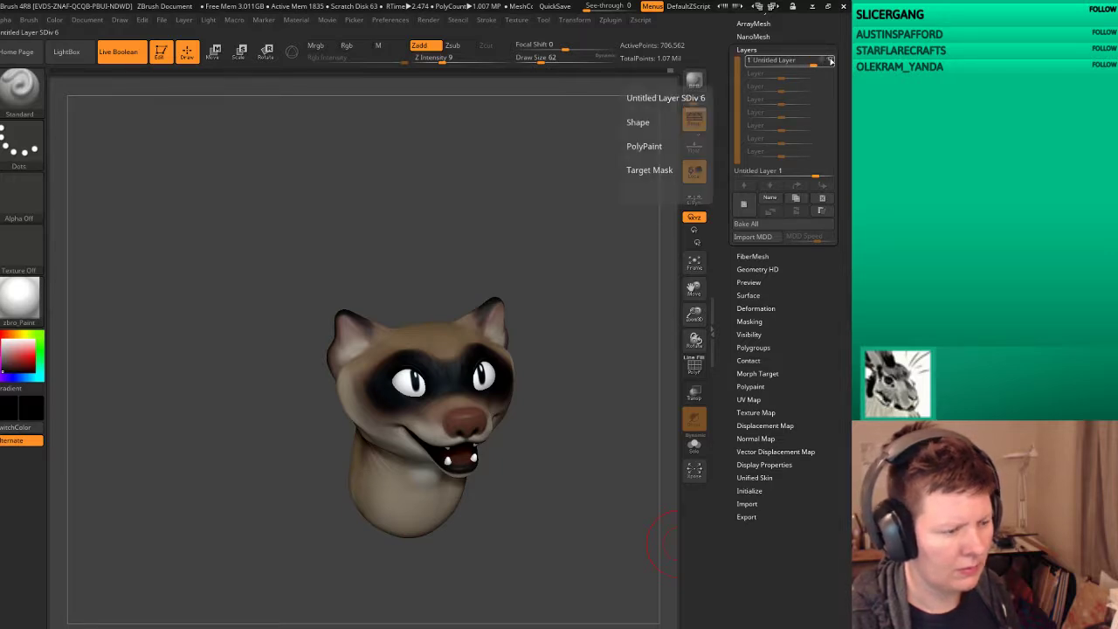
mouse_move(773, 60)
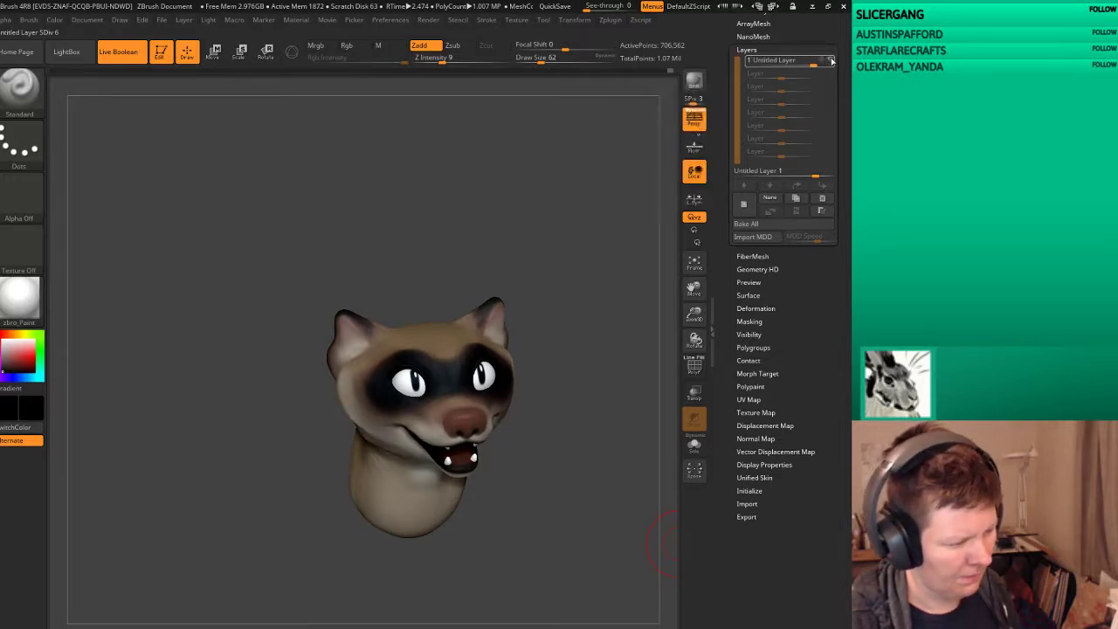
mouse_move(637, 175)
mouse_down()
mouse_move(609, 164)
mouse_move(603, 195)
mouse_move(552, 207)
mouse_up()
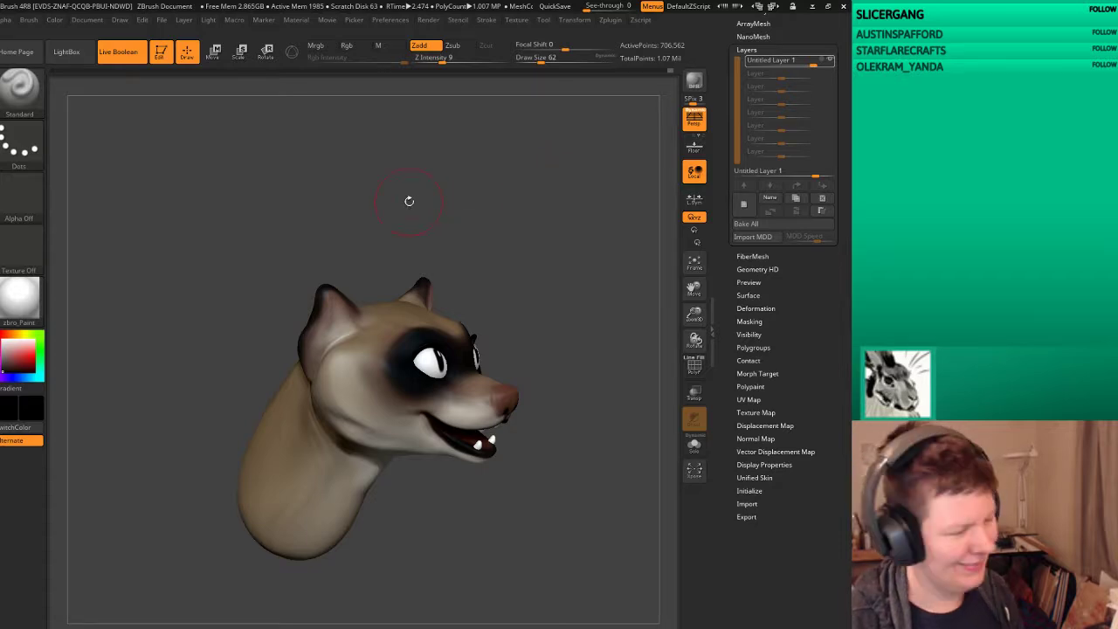
drag(407, 200, 599, 226)
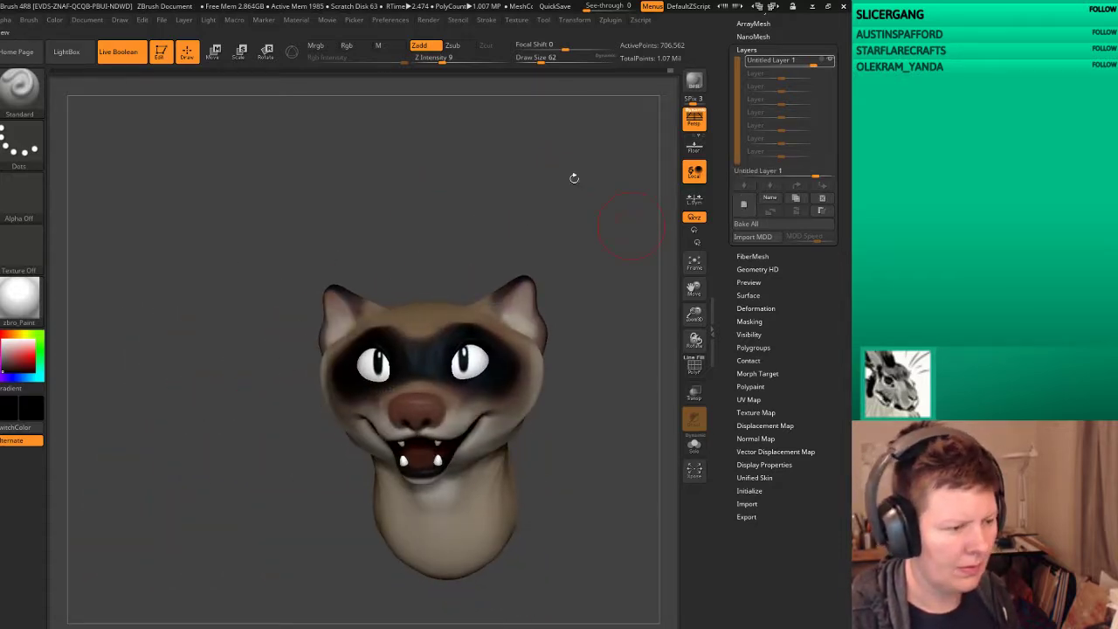
drag(574, 178, 458, 189)
Step: Pick the ClayTubes brush, then sculpt and smooth strokes on the back of the neck
key(b)
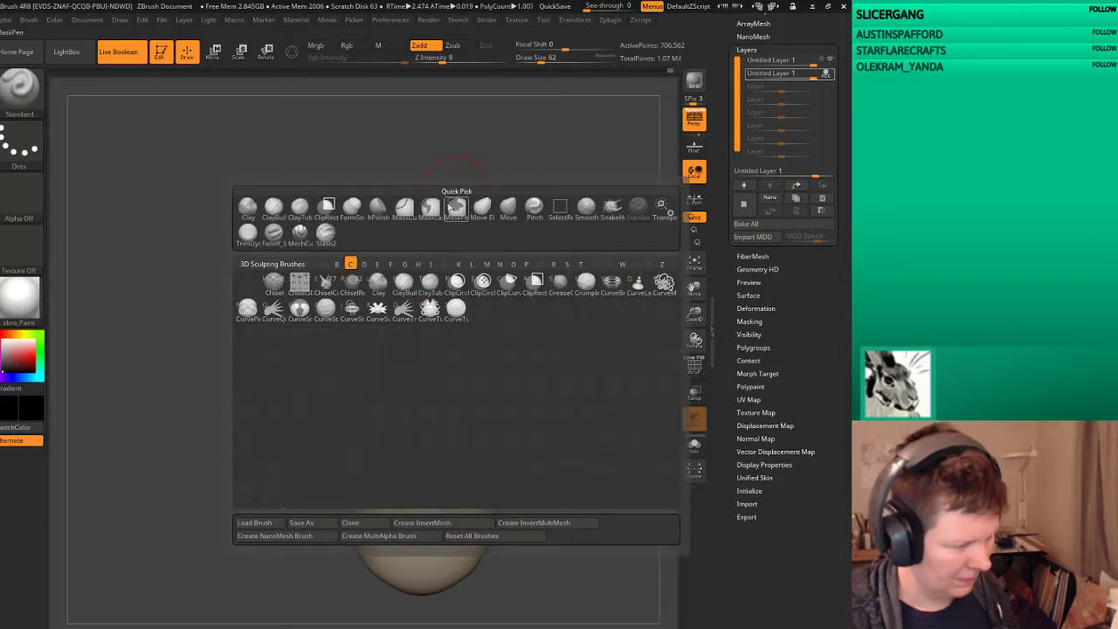
click(428, 284)
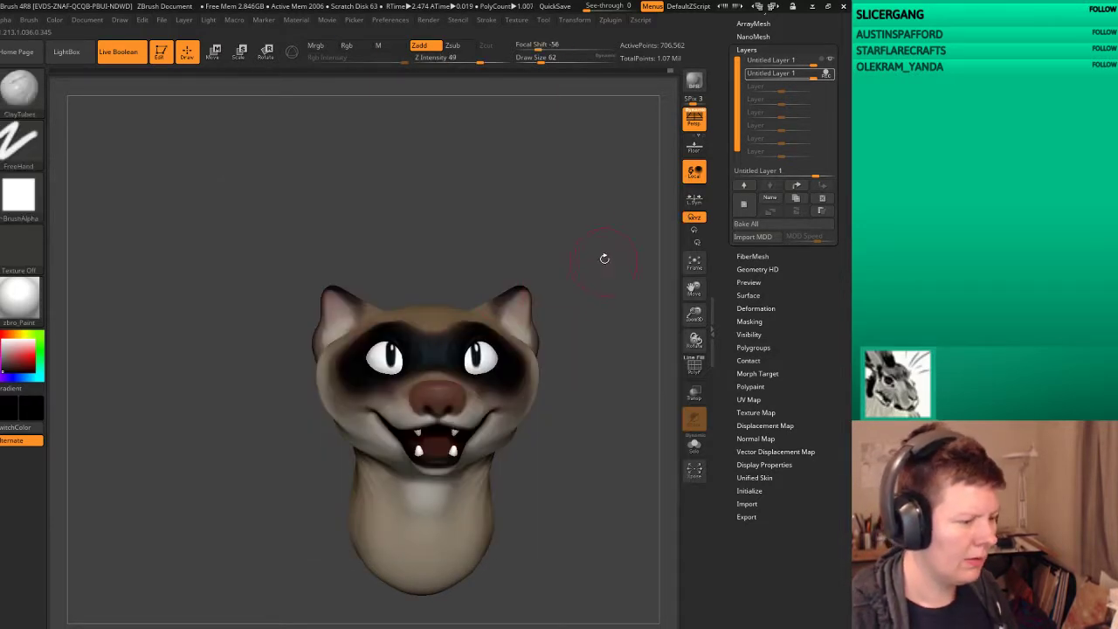
mouse_move(600, 255)
mouse_down()
mouse_move(579, 235)
mouse_move(612, 274)
mouse_move(539, 275)
mouse_move(586, 293)
mouse_move(569, 307)
mouse_move(513, 466)
mouse_move(436, 366)
mouse_up()
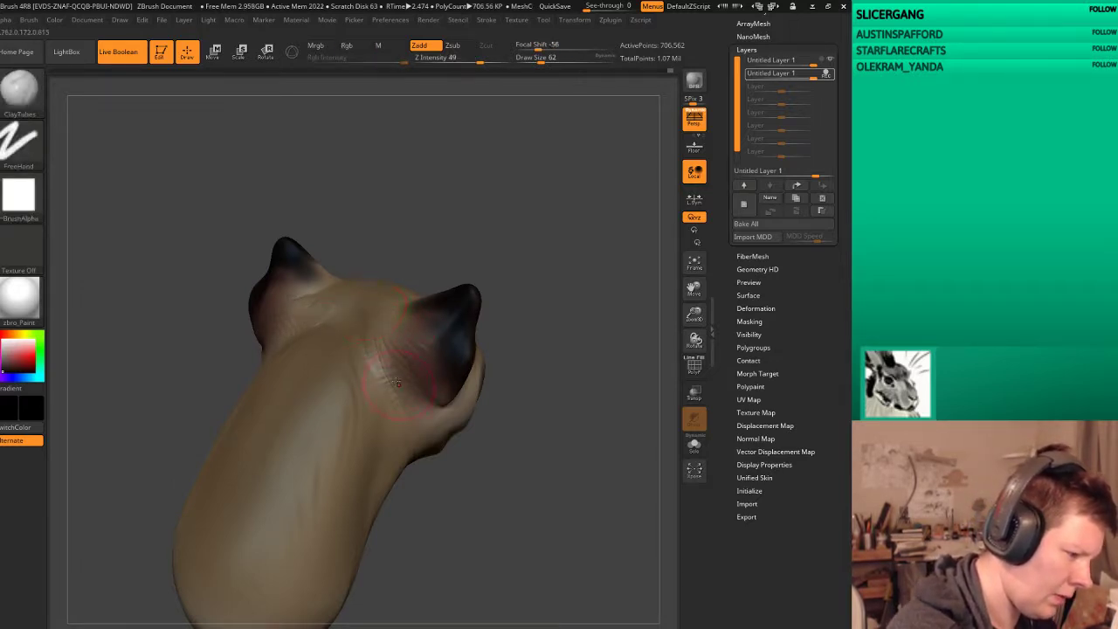
key(shift)
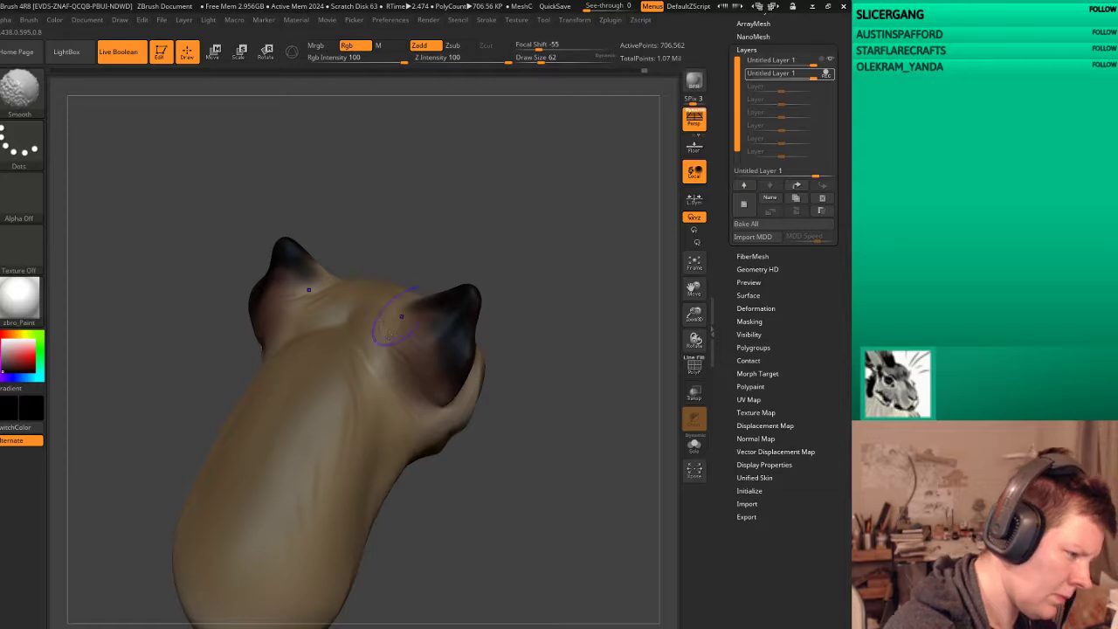
right_drag(401, 316, 370, 281)
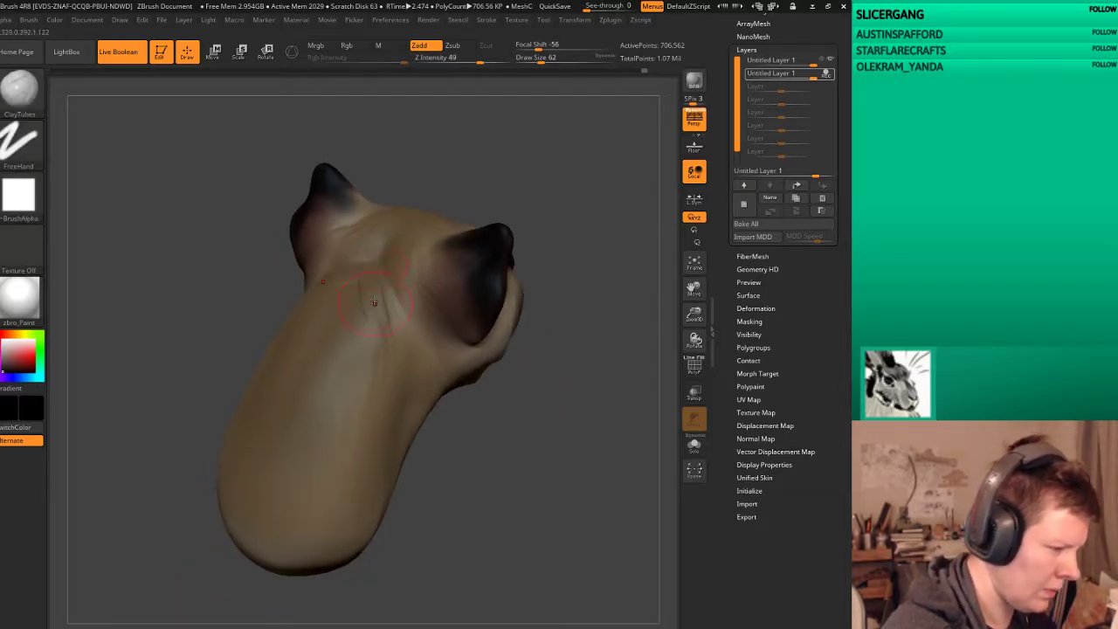
key(shift)
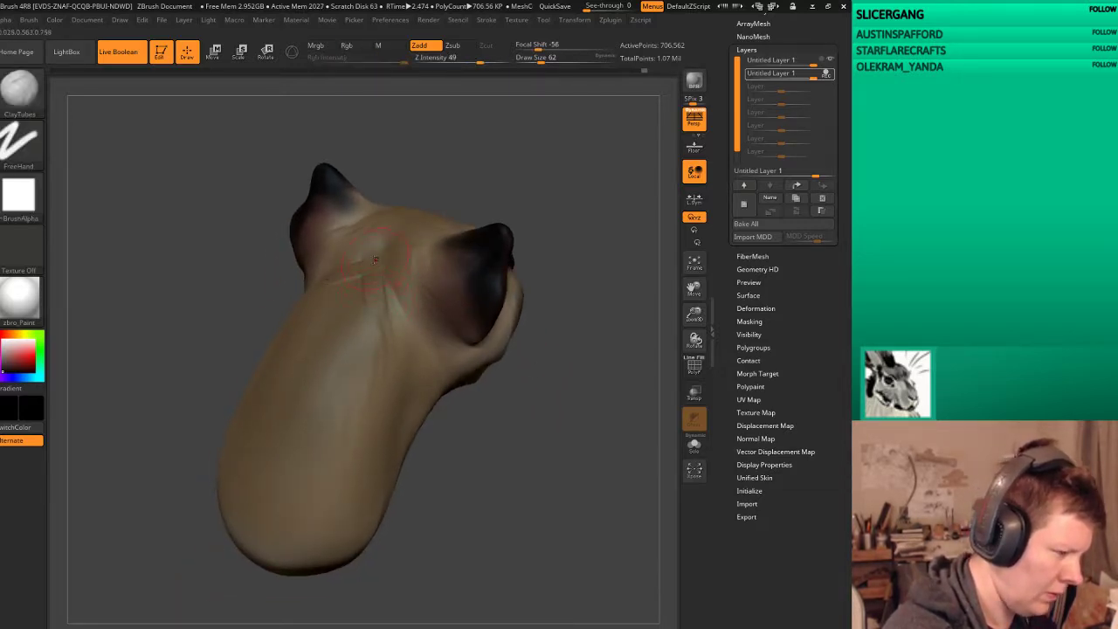
key(ctrl)
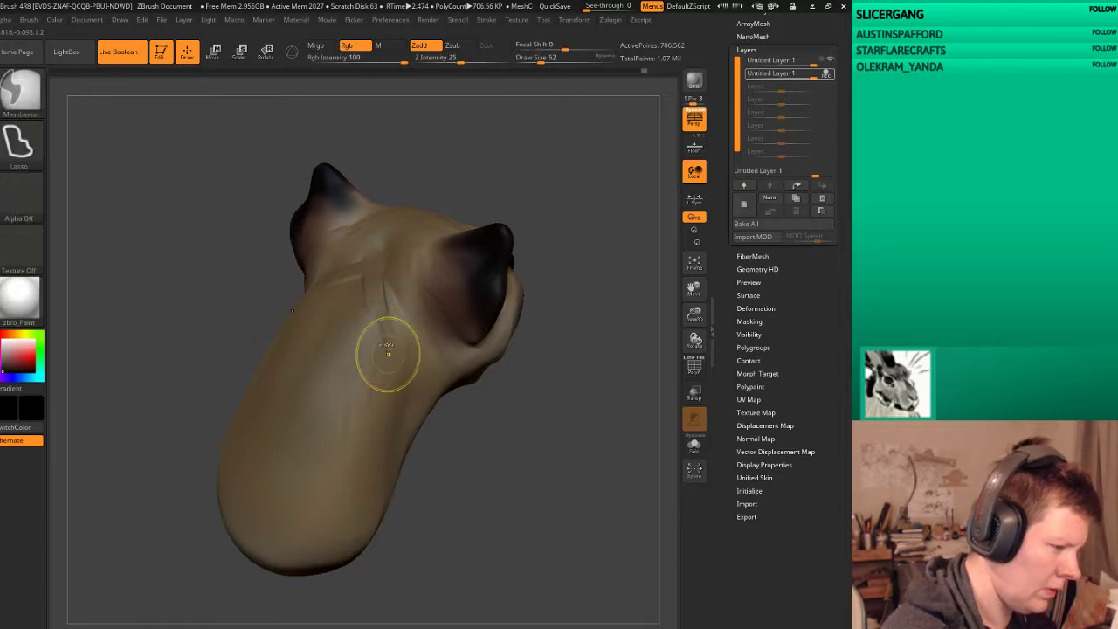
key(ctrl)
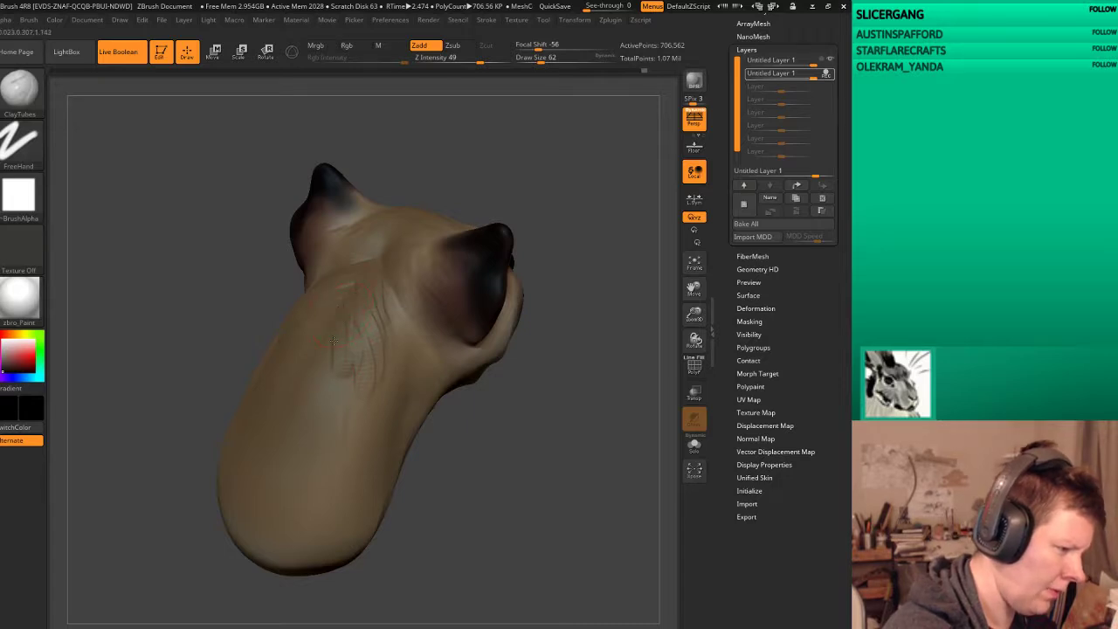
key(shift)
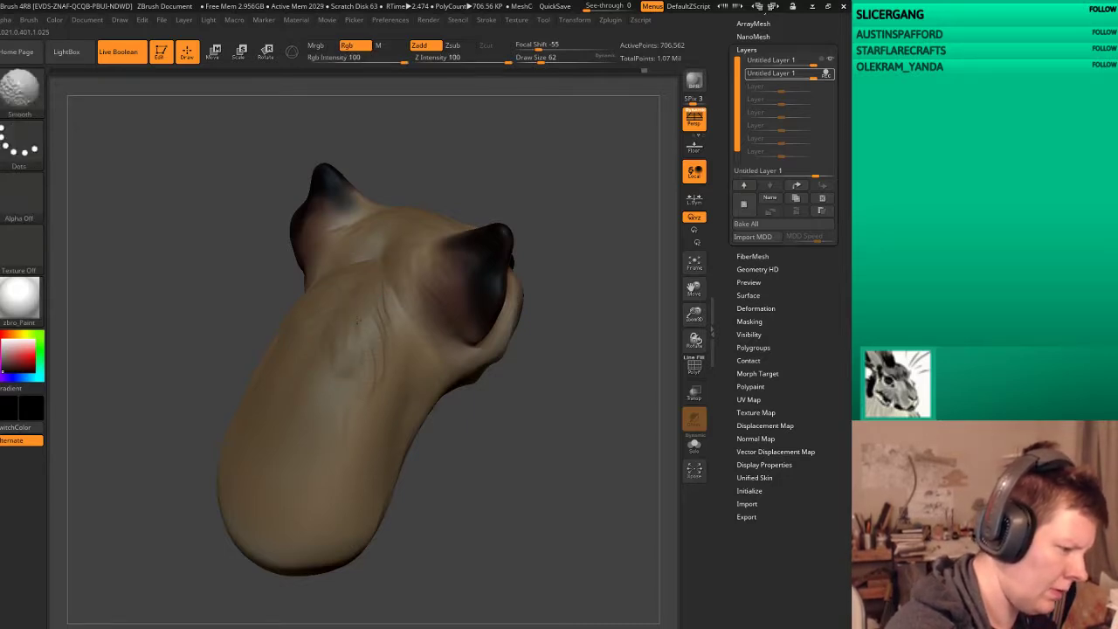
Step: Build up folds across the throat and front of the neck, then smooth them
mouse_move(524, 481)
mouse_down()
mouse_move(524, 420)
mouse_move(363, 300)
mouse_up()
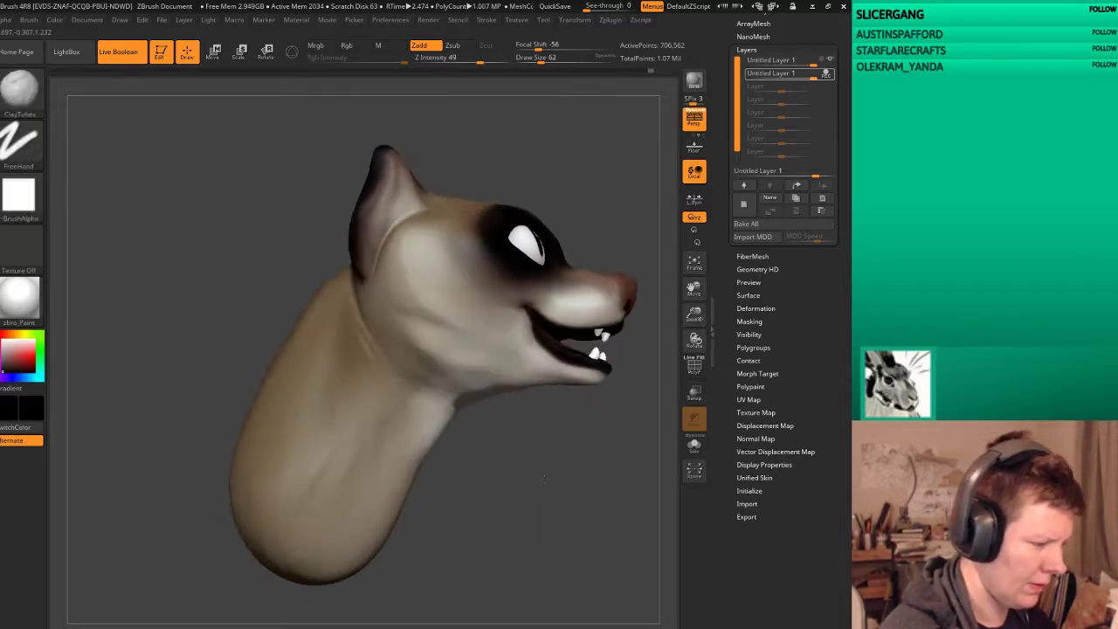
key(shift)
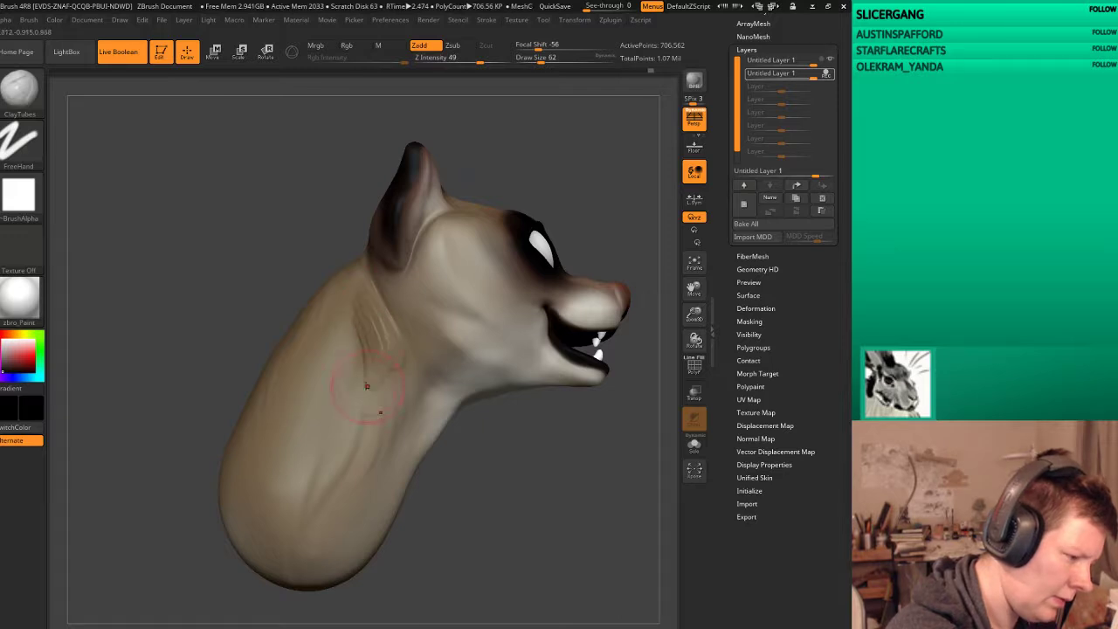
key(shift)
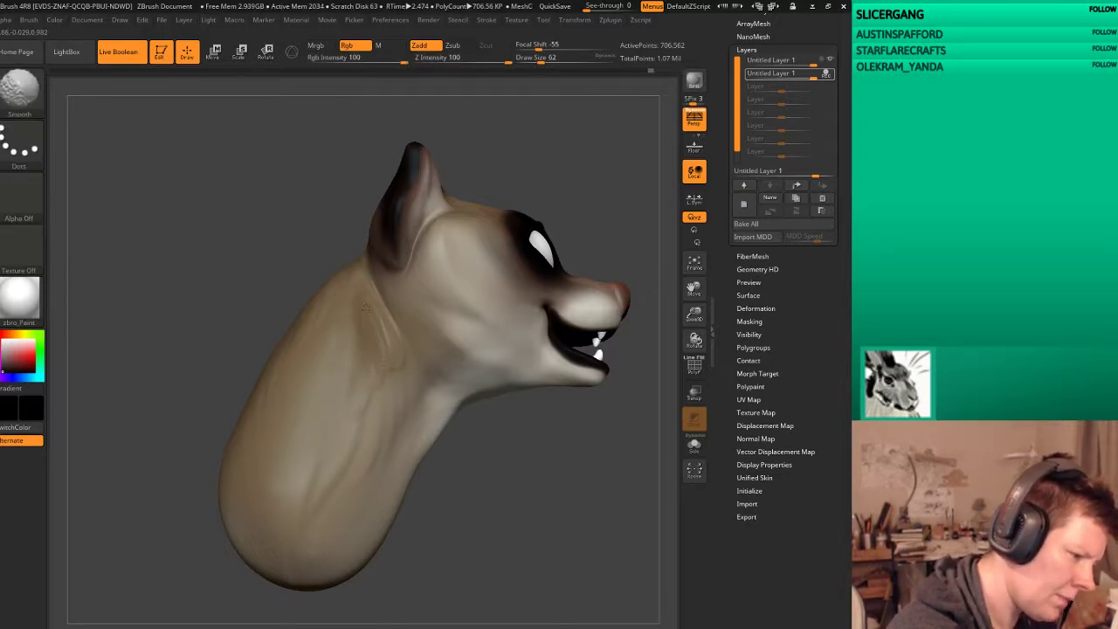
mouse_move(525, 470)
mouse_down()
mouse_move(578, 526)
mouse_move(584, 487)
mouse_move(502, 353)
mouse_up()
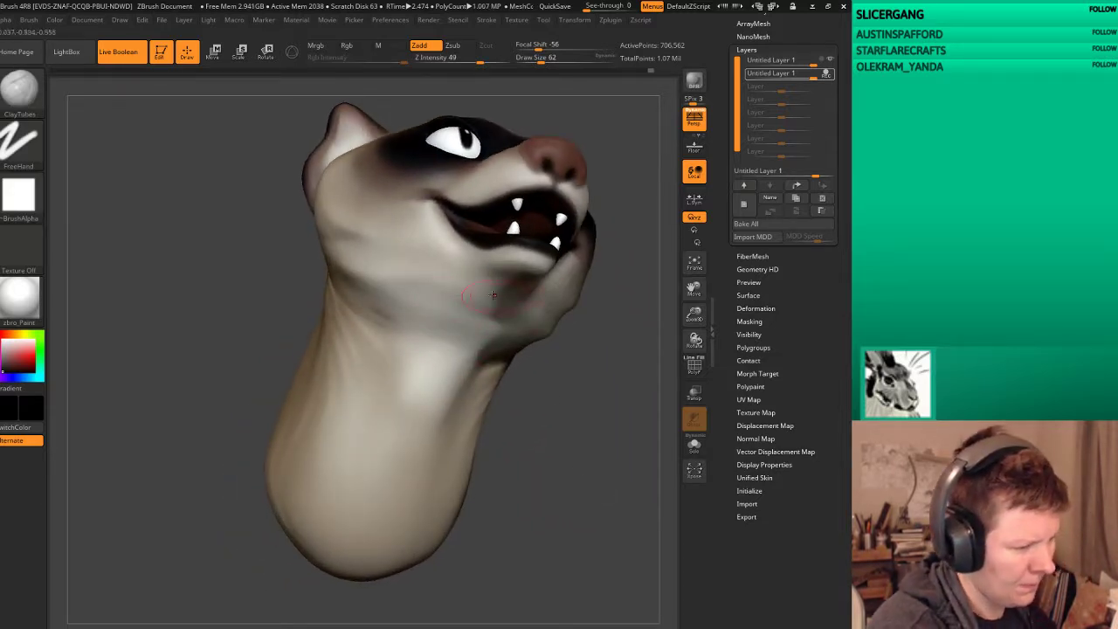
drag(429, 307, 404, 324)
mouse_move(489, 345)
mouse_down()
mouse_move(387, 332)
mouse_move(408, 338)
mouse_move(406, 319)
mouse_move(402, 332)
mouse_up()
mouse_move(472, 376)
mouse_down()
mouse_move(411, 345)
mouse_move(432, 360)
mouse_up()
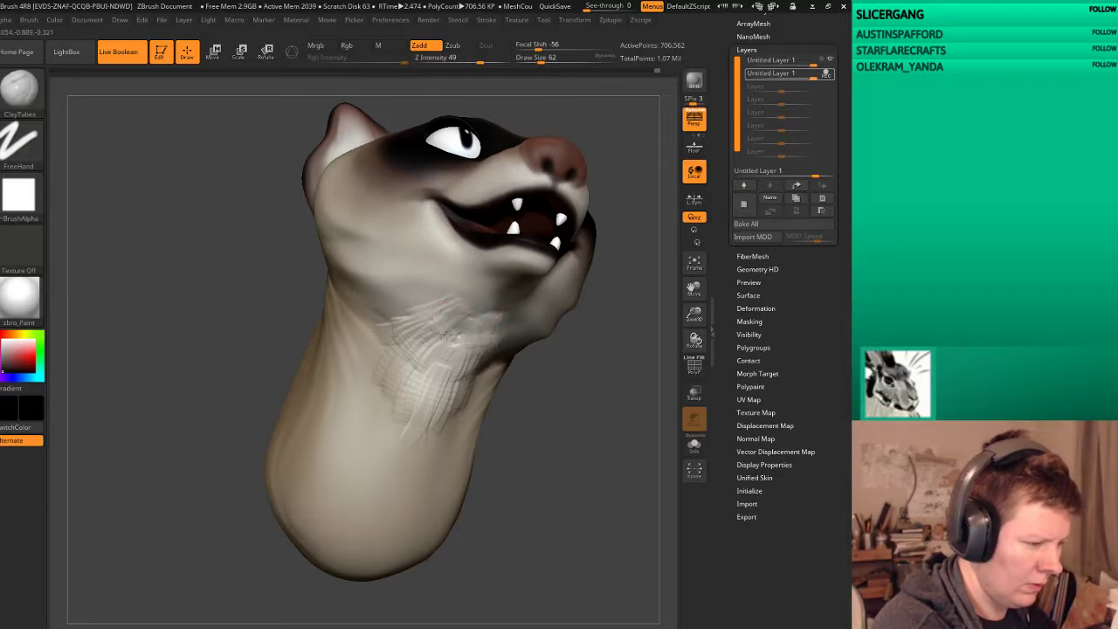
key(shift)
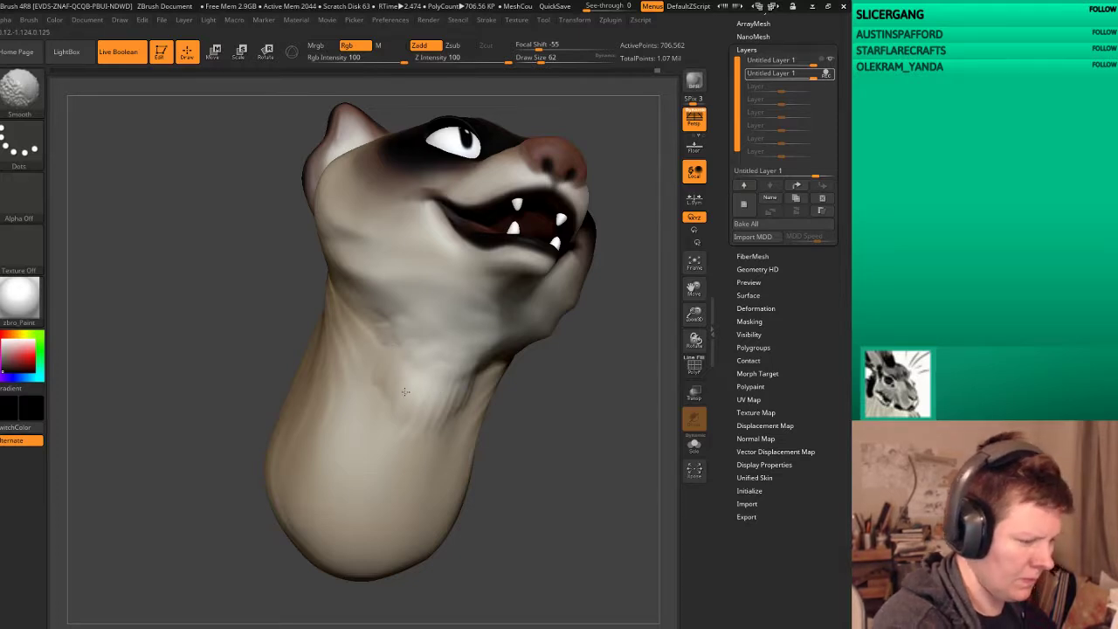
Step: Switch to the Slash2 brush and smooth the neck wrinkles, checking under the jaw, side and back
key(b)
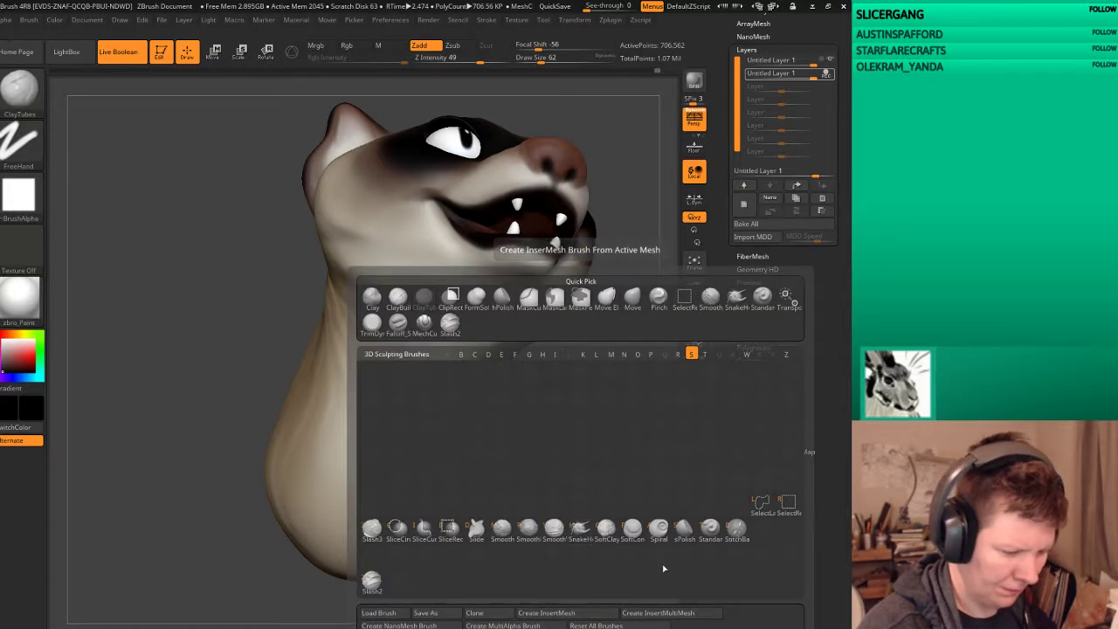
click(371, 580)
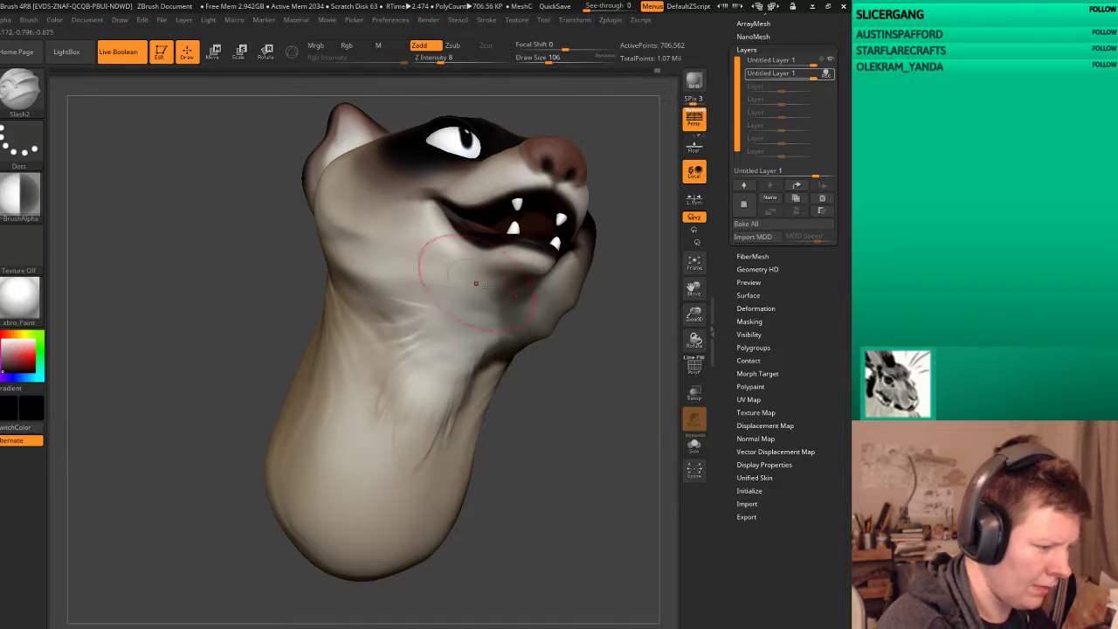
drag(533, 367, 527, 396)
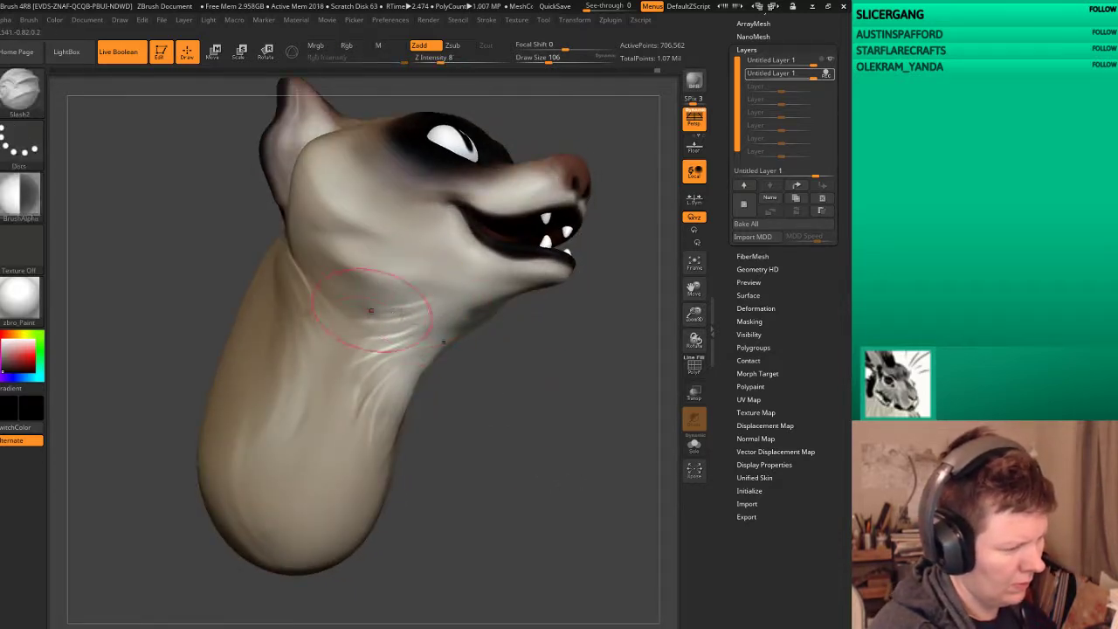
drag(515, 426, 435, 326)
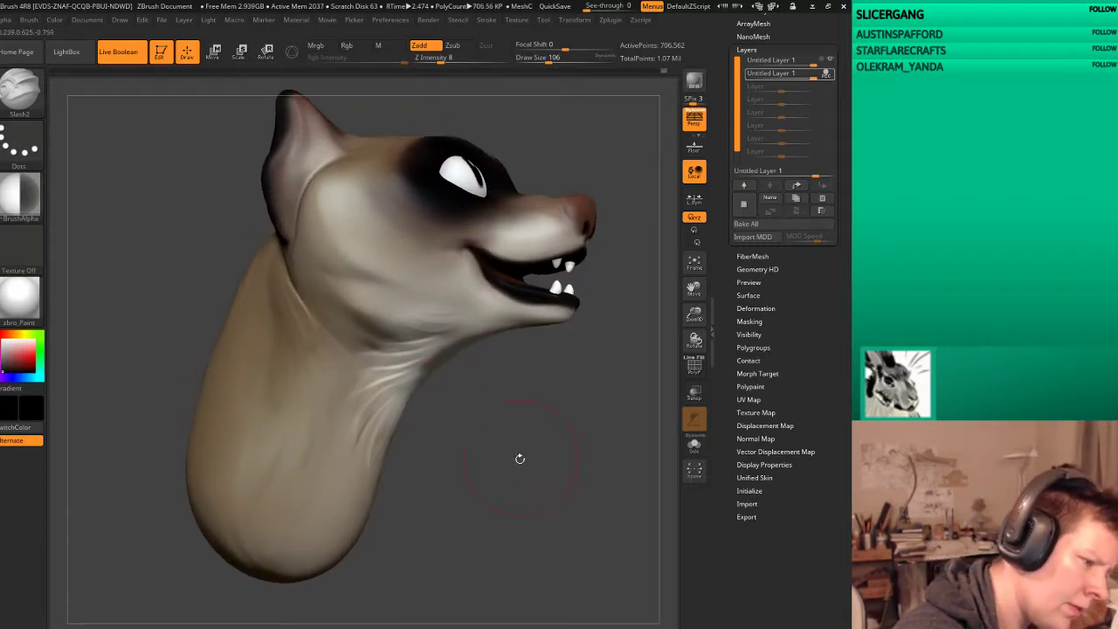
drag(520, 459, 577, 454)
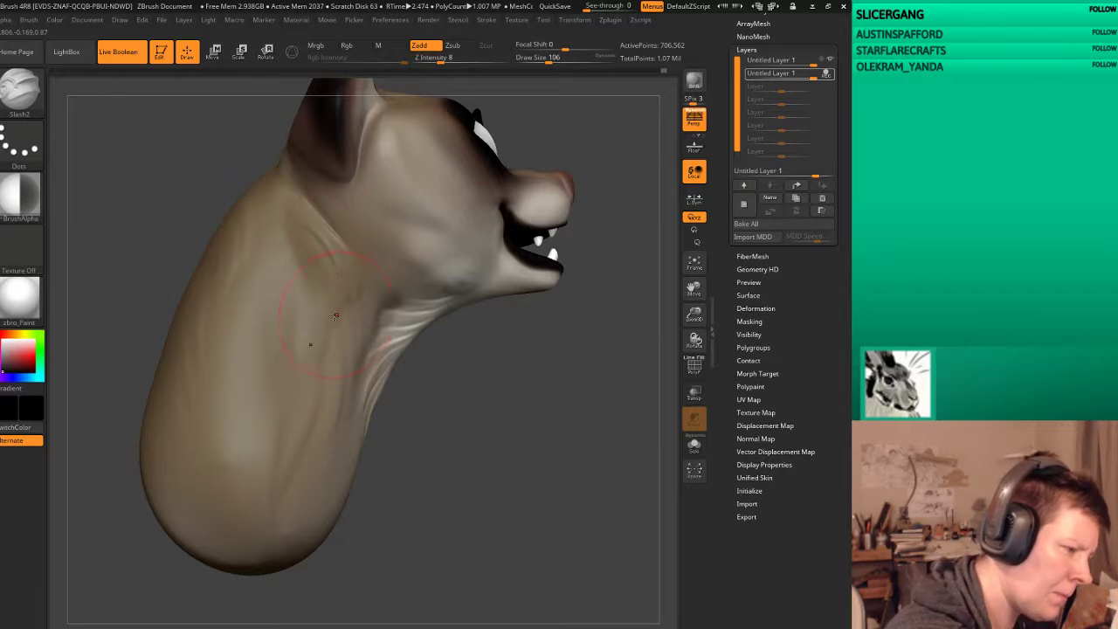
shift+drag(335, 316, 332, 237)
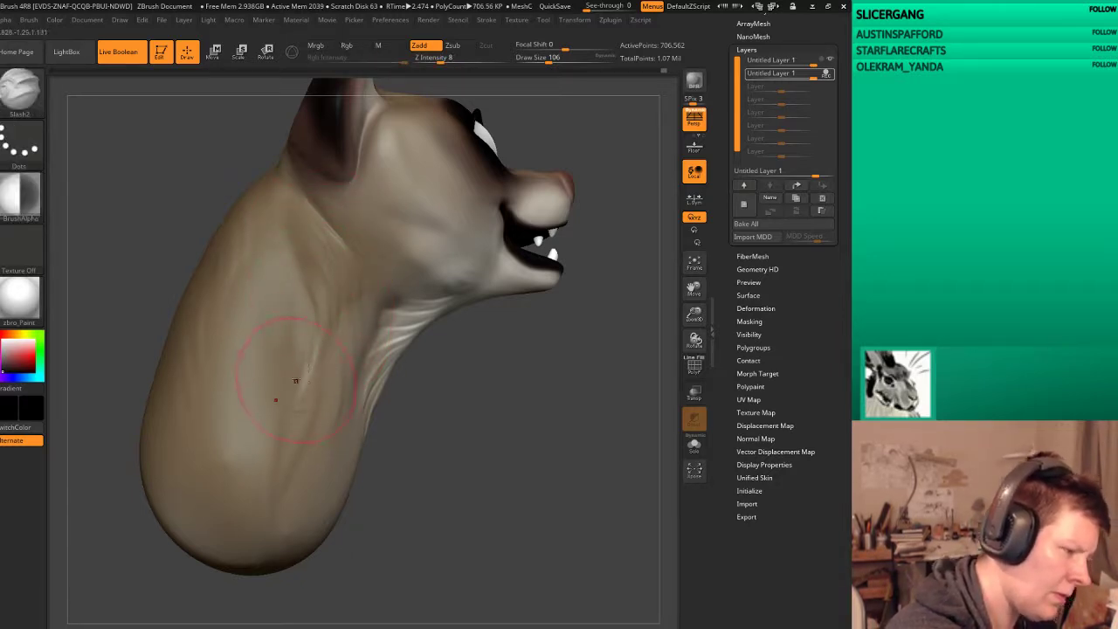
scroll(423, 491, down, 3)
mouse_move(424, 490)
mouse_down()
mouse_move(367, 471)
mouse_move(348, 307)
mouse_up()
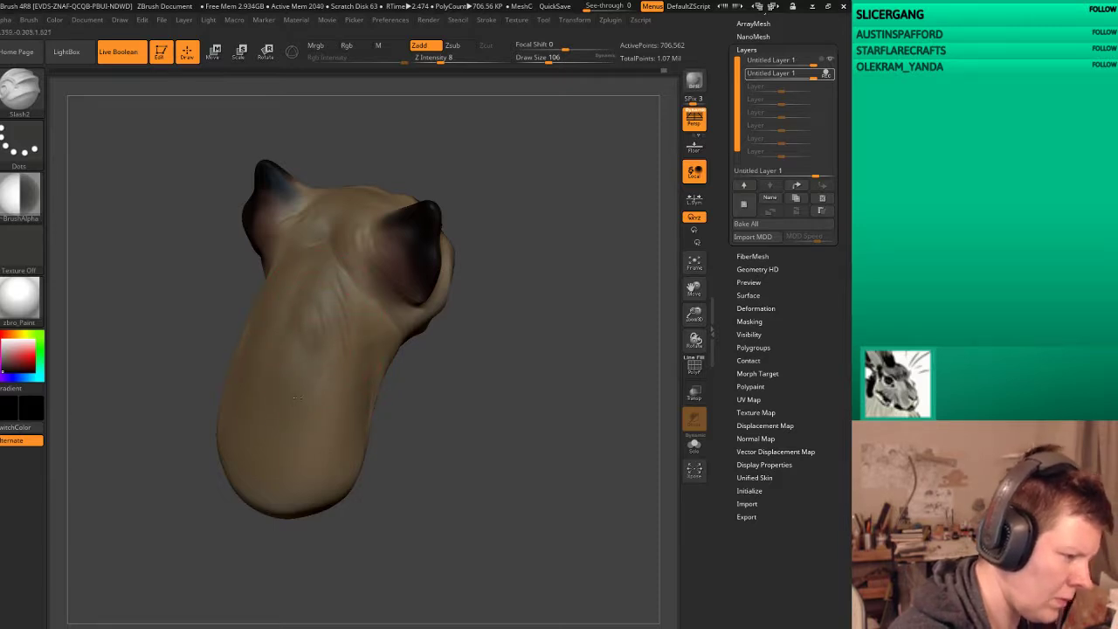
mouse_move(316, 368)
mouse_down()
mouse_move(500, 356)
mouse_move(398, 392)
mouse_up()
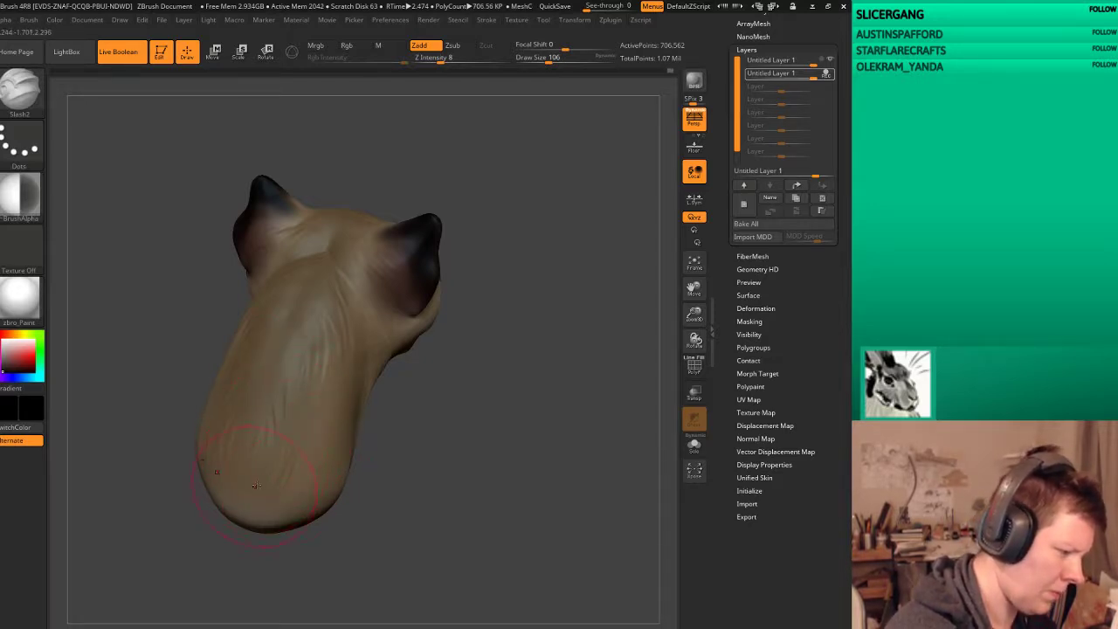
mouse_move(592, 489)
mouse_down()
mouse_move(612, 476)
mouse_move(622, 500)
mouse_move(573, 476)
mouse_move(519, 519)
mouse_move(606, 382)
mouse_move(594, 411)
mouse_up()
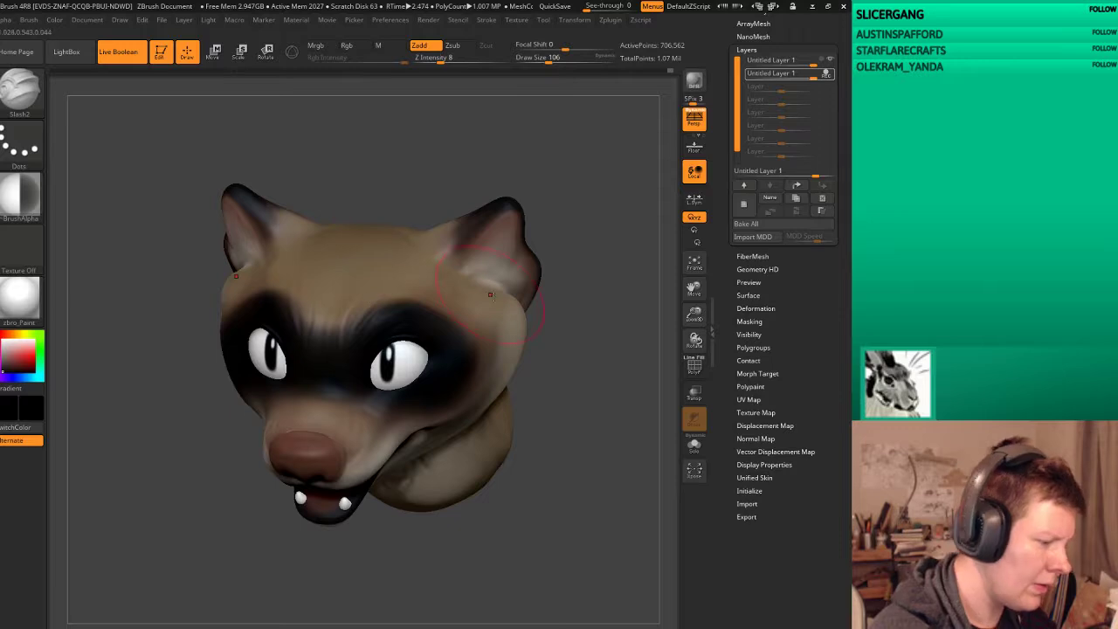
drag(556, 303, 428, 302)
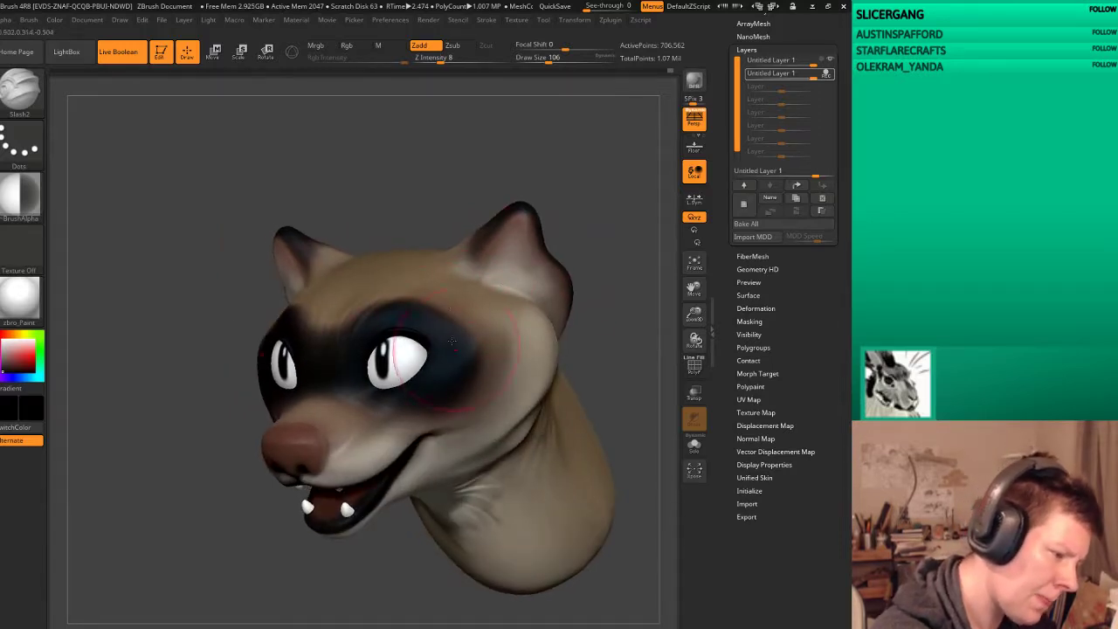
drag(614, 264, 463, 343)
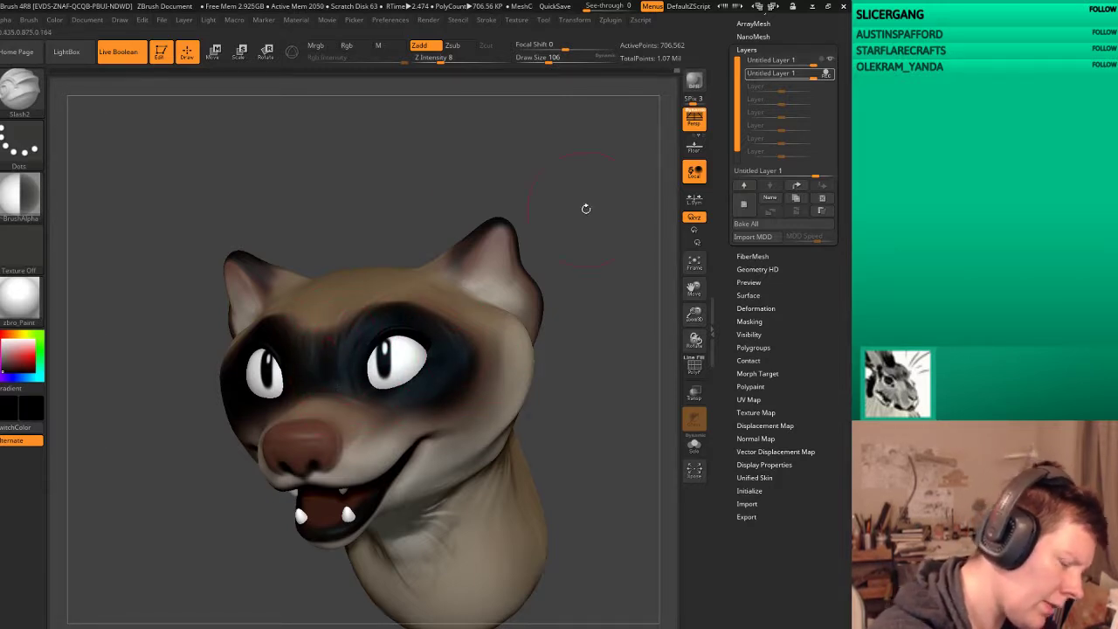
drag(585, 207, 442, 401)
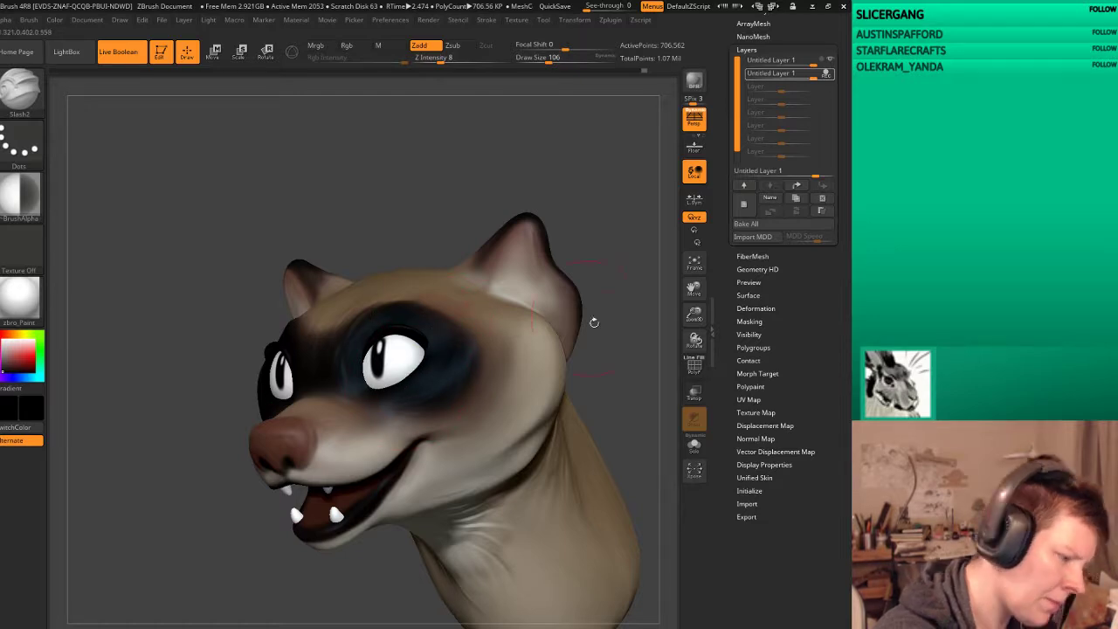
mouse_move(592, 317)
mouse_down()
mouse_move(616, 359)
mouse_move(394, 351)
mouse_up()
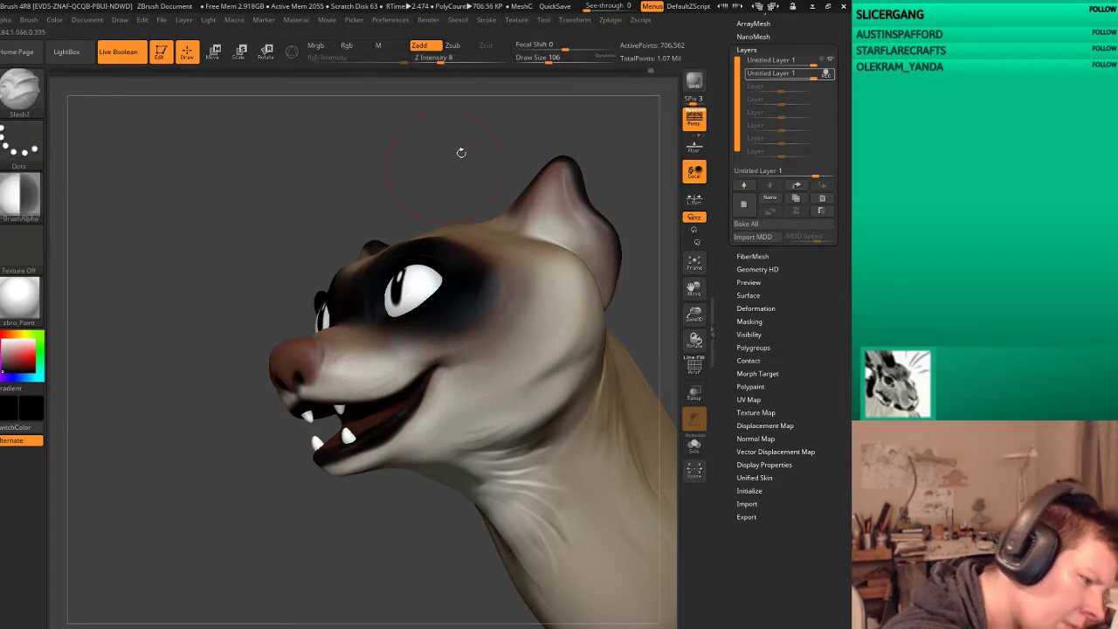
drag(460, 149, 469, 405)
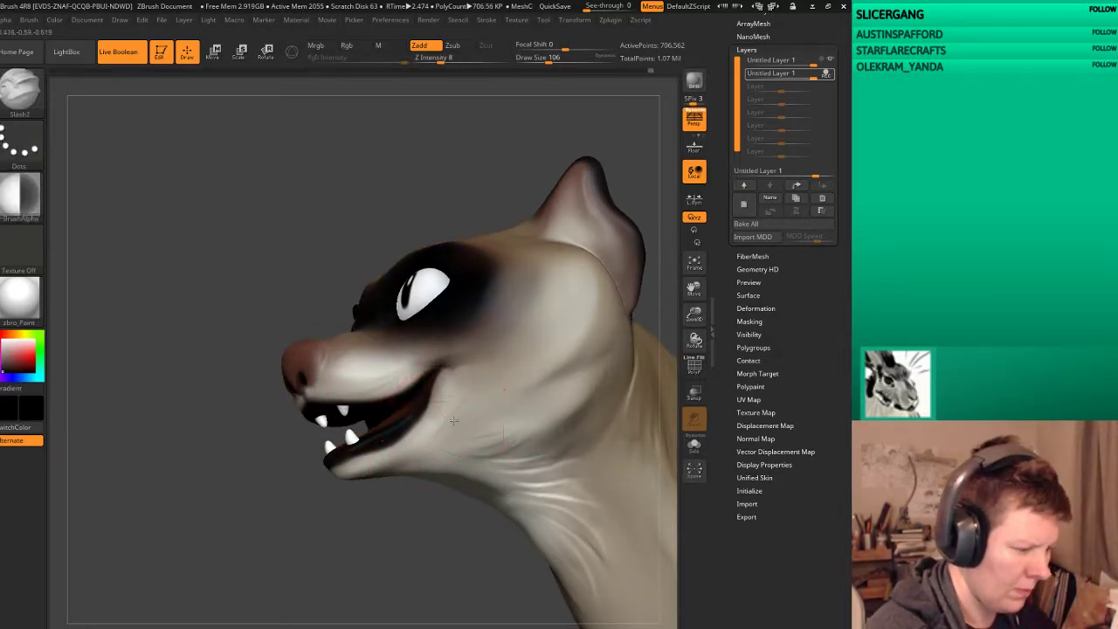
drag(612, 262, 612, 385)
key(ctrl)
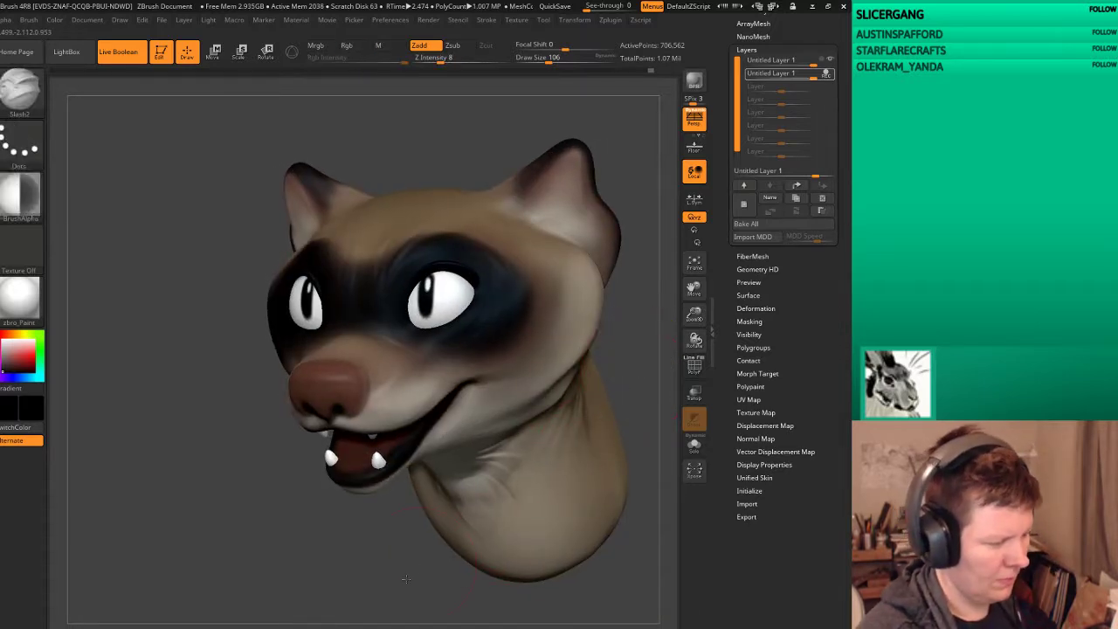
mouse_move(629, 379)
mouse_down()
mouse_move(511, 527)
mouse_move(544, 487)
mouse_move(602, 463)
mouse_move(586, 484)
mouse_move(619, 461)
mouse_move(608, 462)
mouse_up()
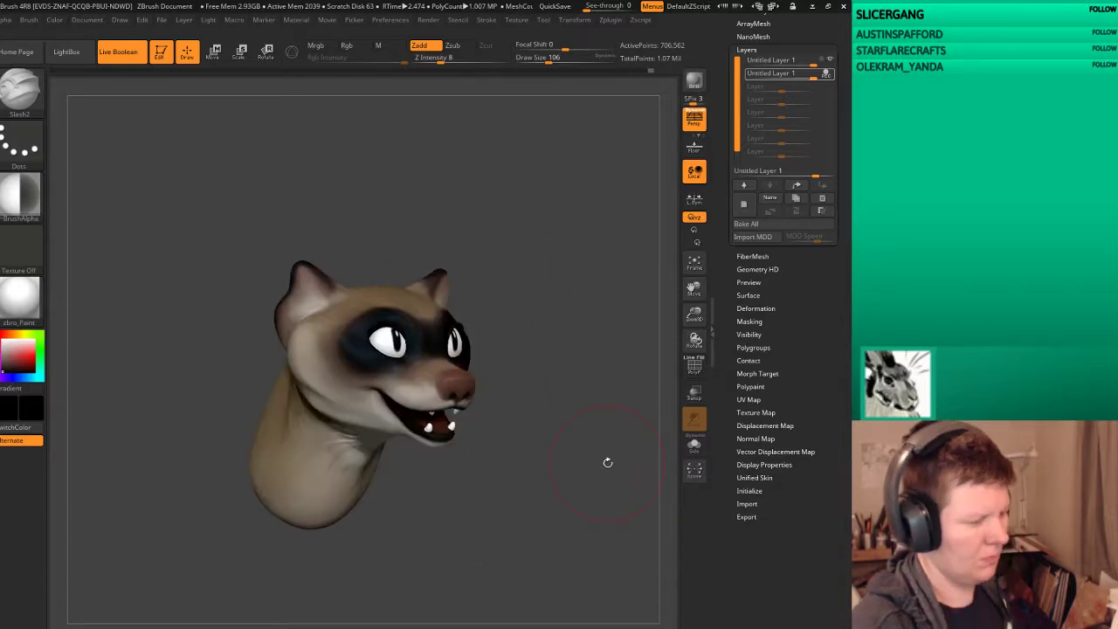
mouse_move(595, 200)
mouse_down()
mouse_move(552, 262)
mouse_move(565, 262)
mouse_up()
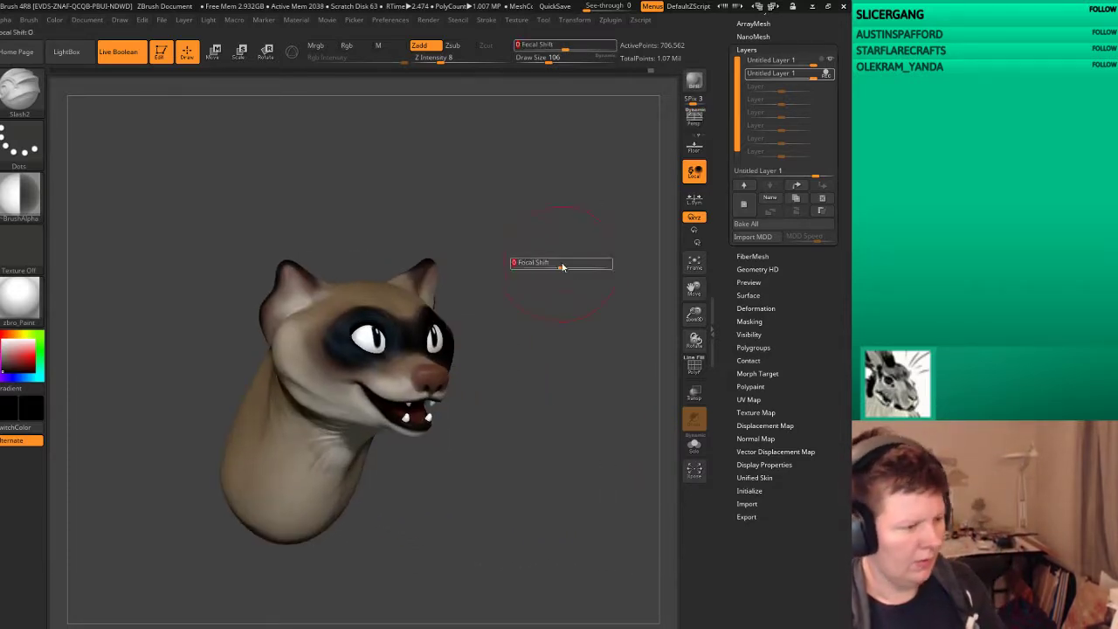
mouse_move(594, 317)
mouse_down()
mouse_move(596, 360)
mouse_move(582, 390)
mouse_move(602, 349)
mouse_move(636, 374)
mouse_move(581, 365)
mouse_move(600, 346)
mouse_up()
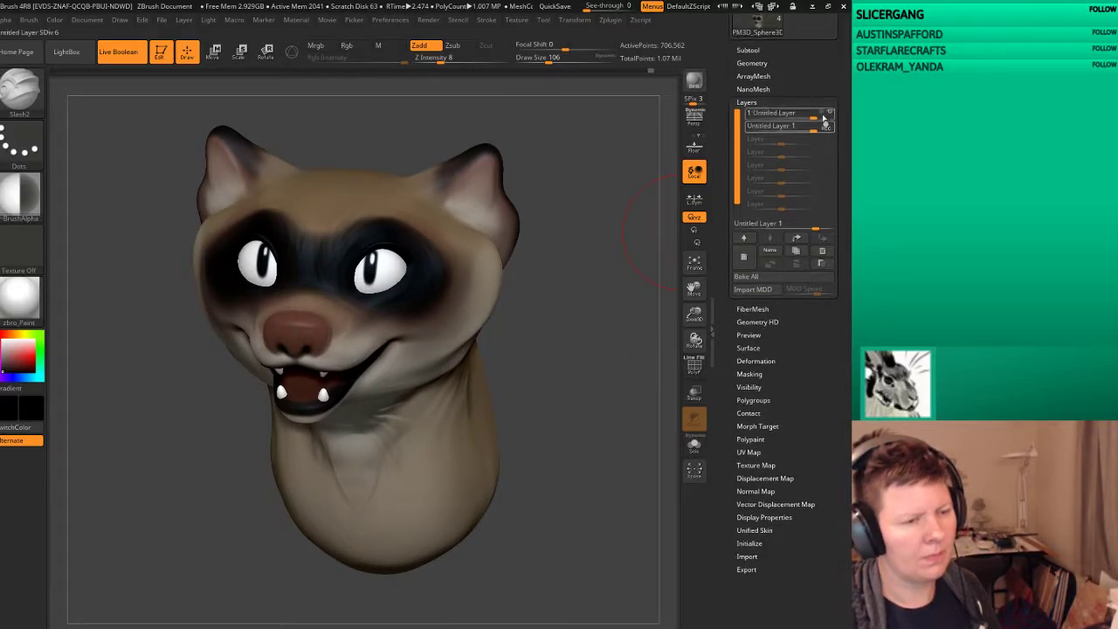
scroll(822, 61, up, 5)
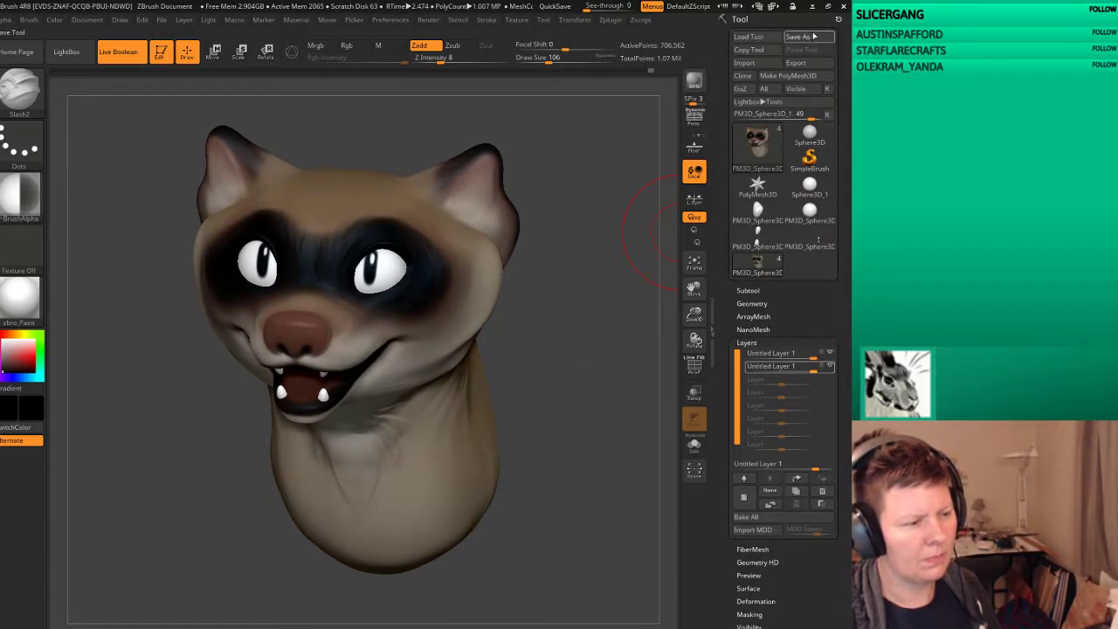
Step: Save the tool as FerretHead.ztl in the Dropbox Artwork/3D/2017 folder
click(812, 37)
middle_click(409, 259)
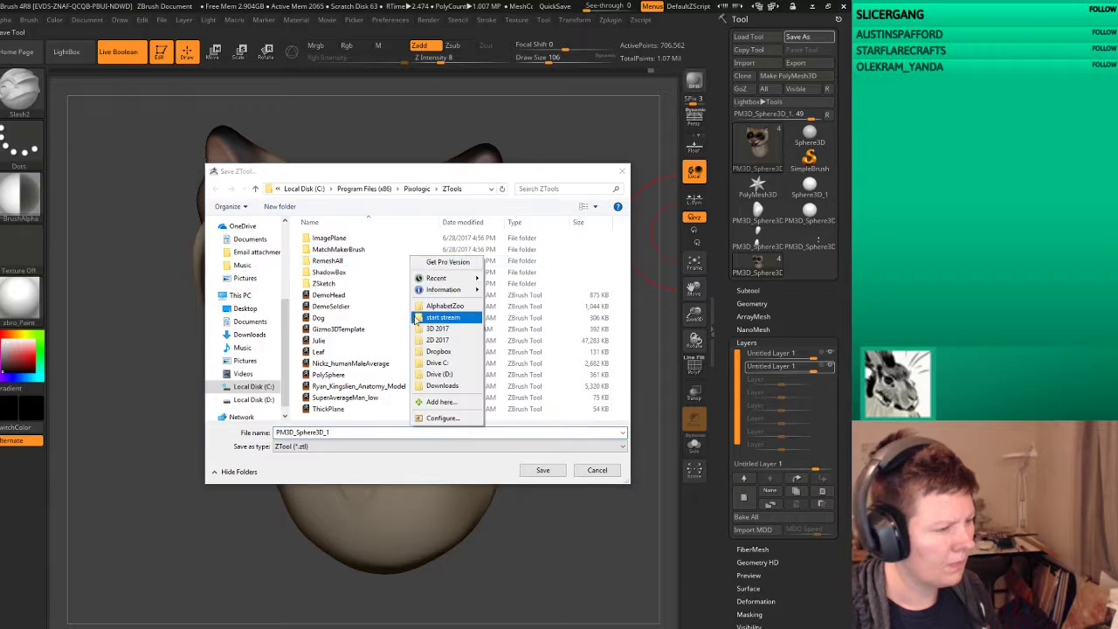
click(432, 328)
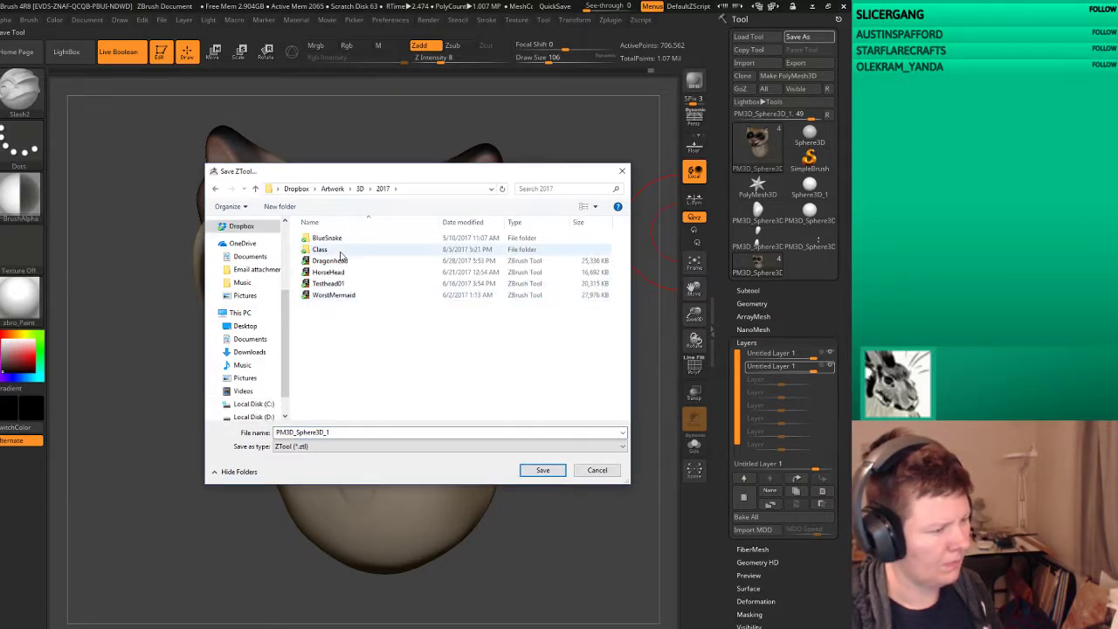
double_click(337, 431)
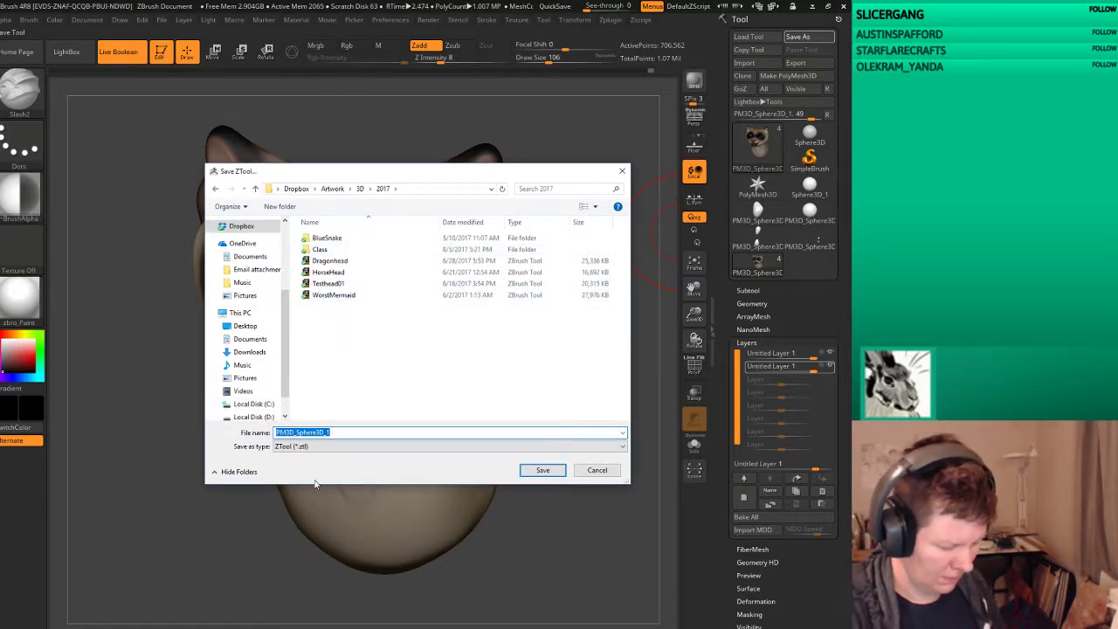
text(FerretHead)
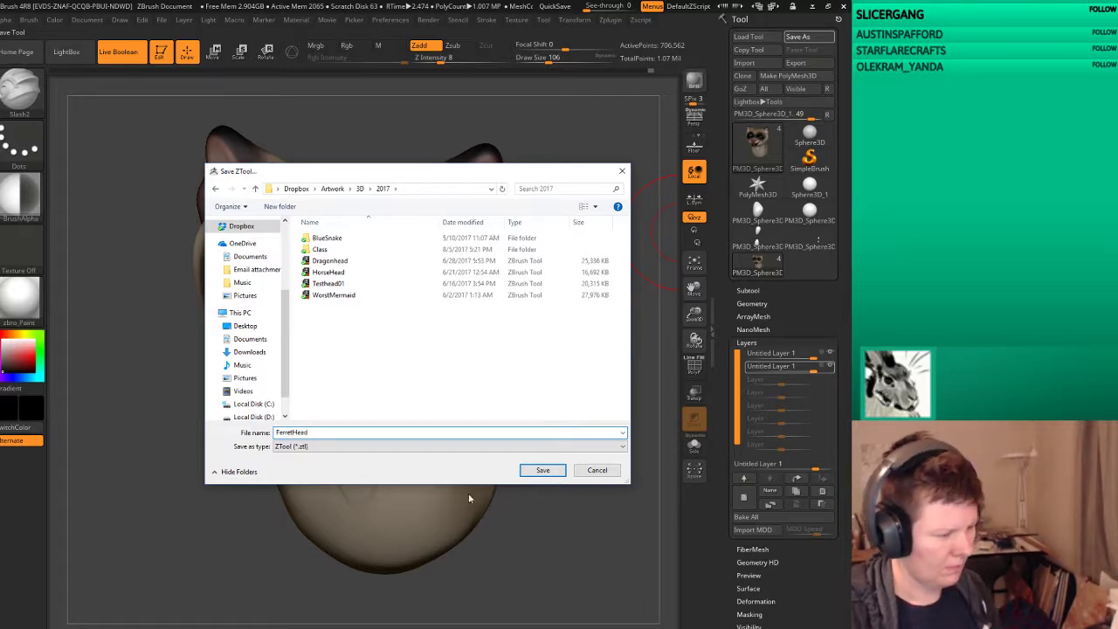
click(538, 470)
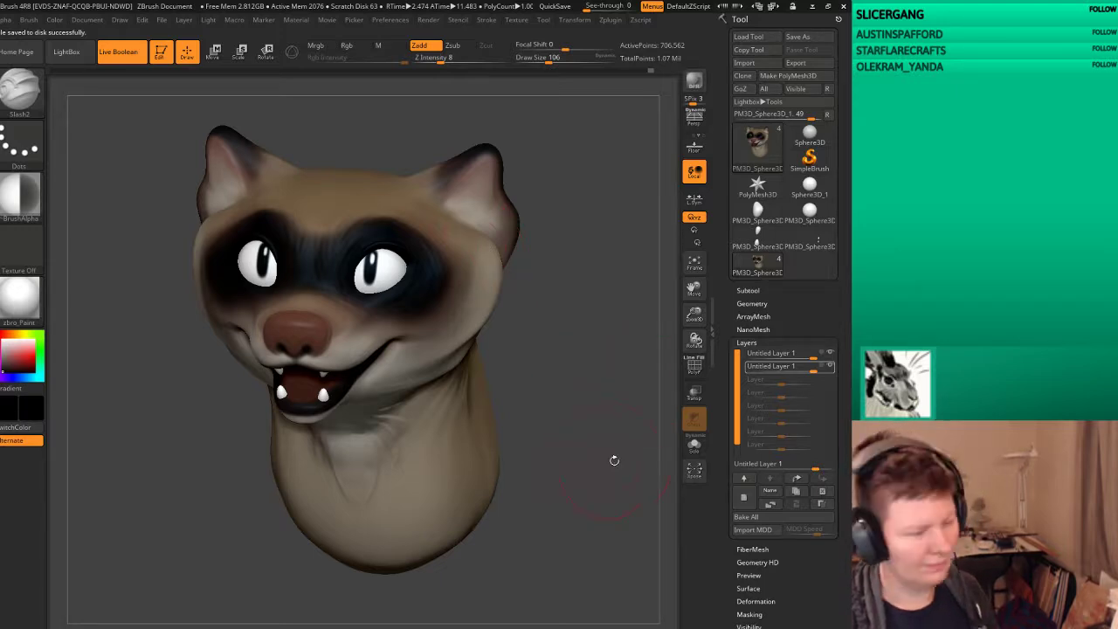
Step: Collapse the Layers list, show the Subtool list, and set the paint colour to mid-grey
mouse_move(549, 437)
mouse_down()
mouse_move(582, 440)
mouse_move(566, 453)
mouse_move(577, 454)
mouse_up()
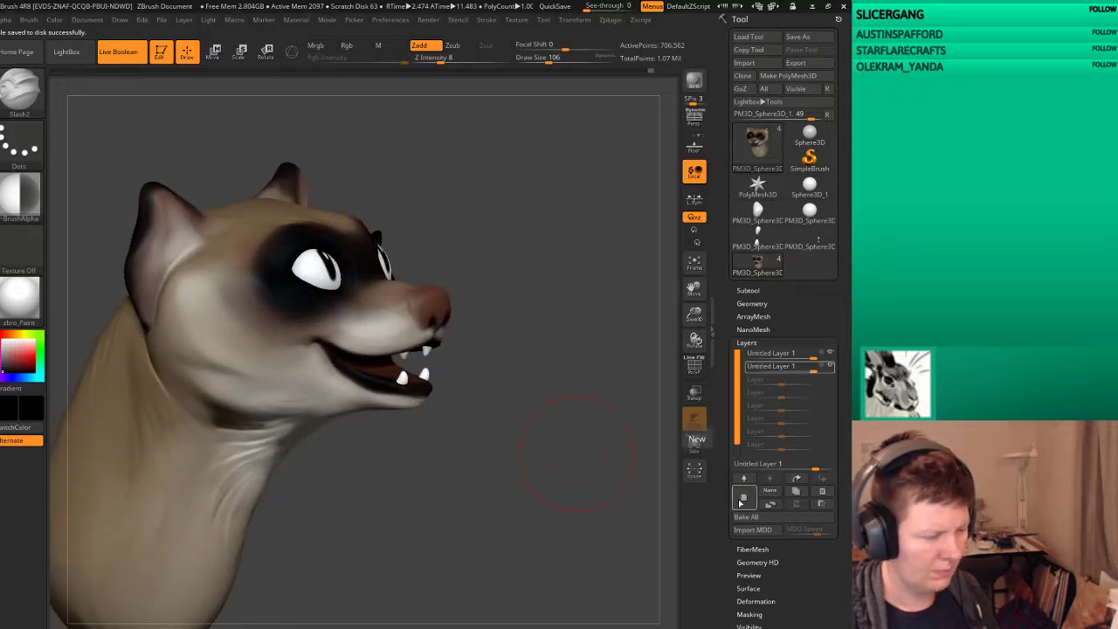
mouse_move(575, 515)
mouse_down()
mouse_move(556, 443)
mouse_move(544, 474)
mouse_move(641, 399)
mouse_up()
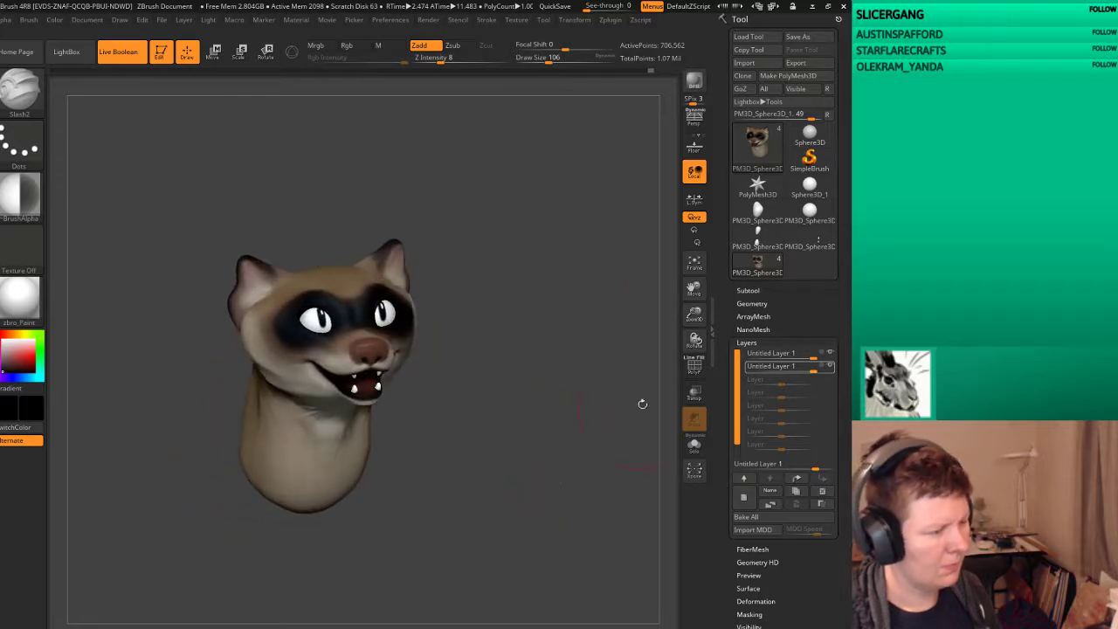
click(748, 291)
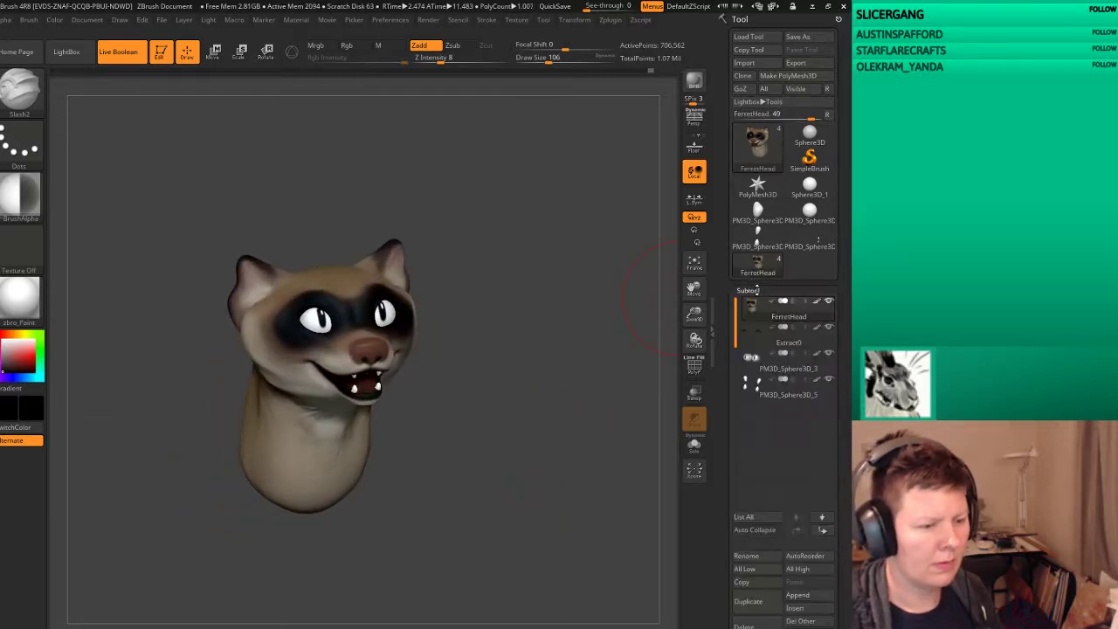
click(817, 302)
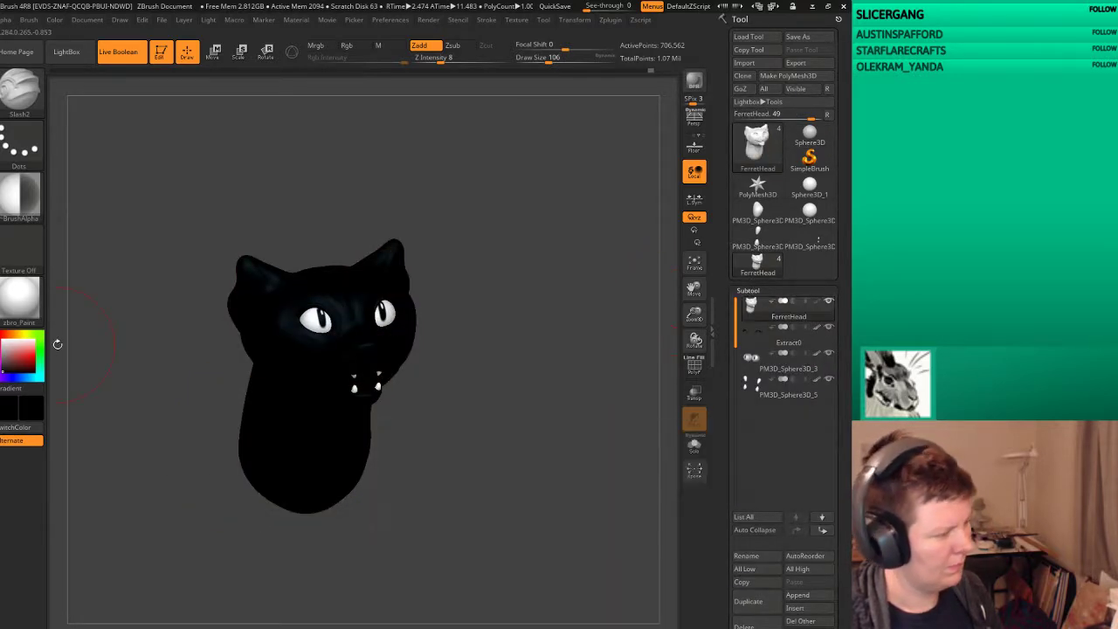
click(14, 349)
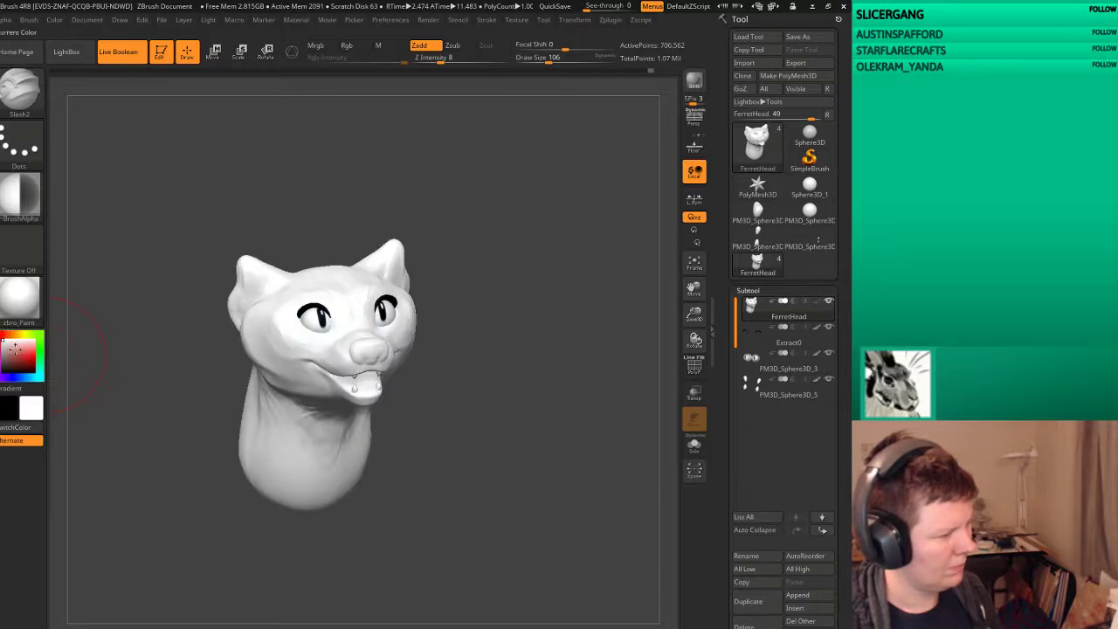
drag(7, 358, 4, 362)
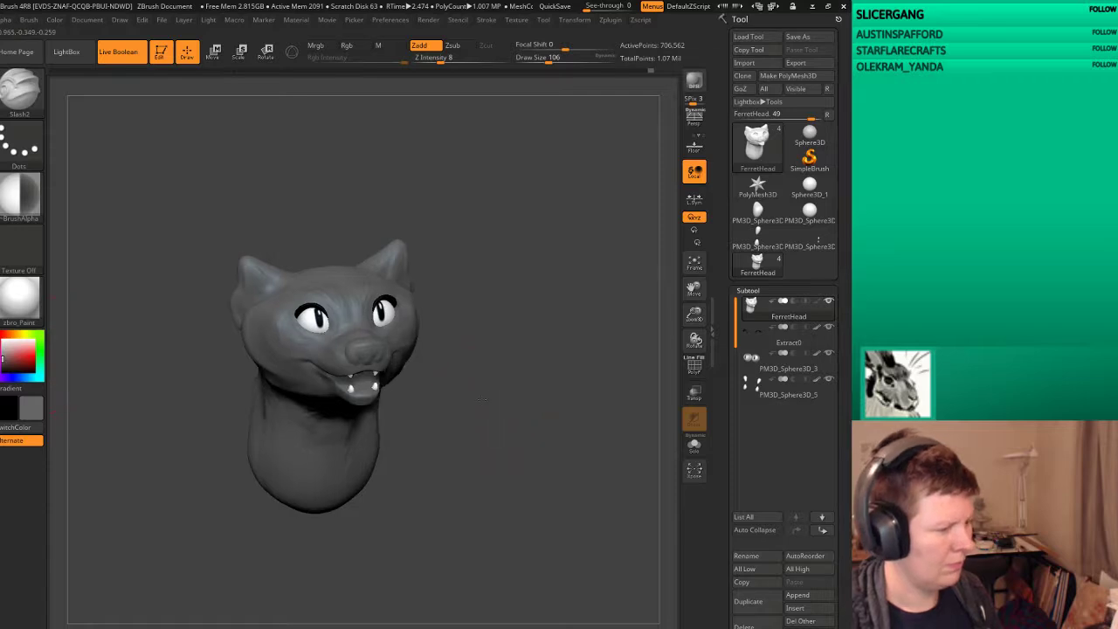
mouse_move(454, 402)
mouse_down()
mouse_move(578, 404)
mouse_move(575, 384)
mouse_move(598, 410)
mouse_move(567, 423)
mouse_up()
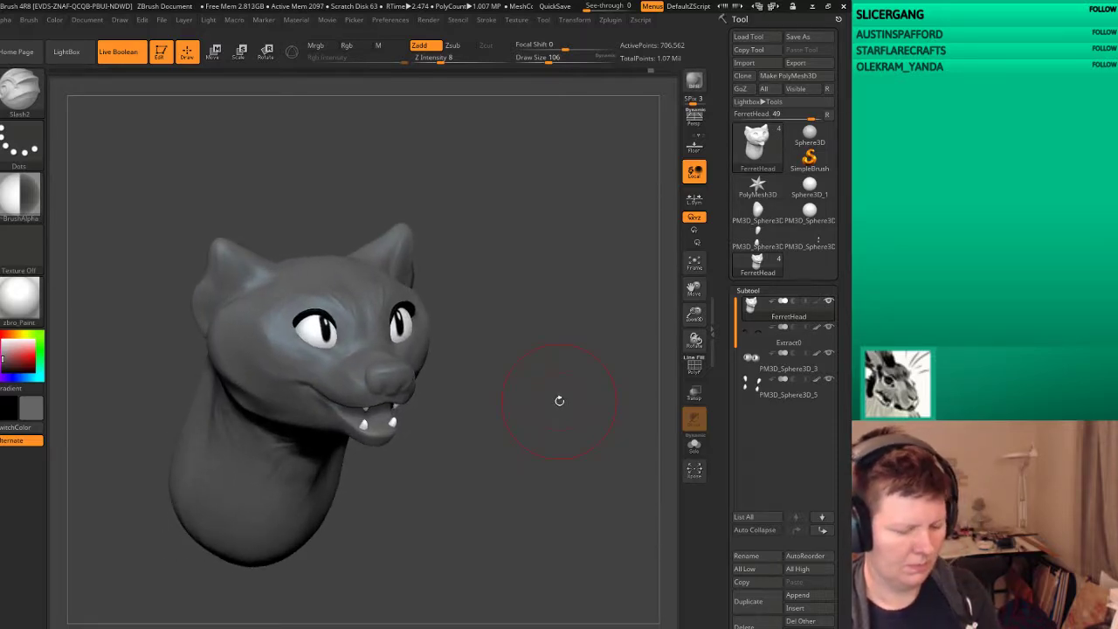
Step: Make the PM3D_Sphere3D_3 eye subtool active and tilt the head so the jaw rises
key(p)
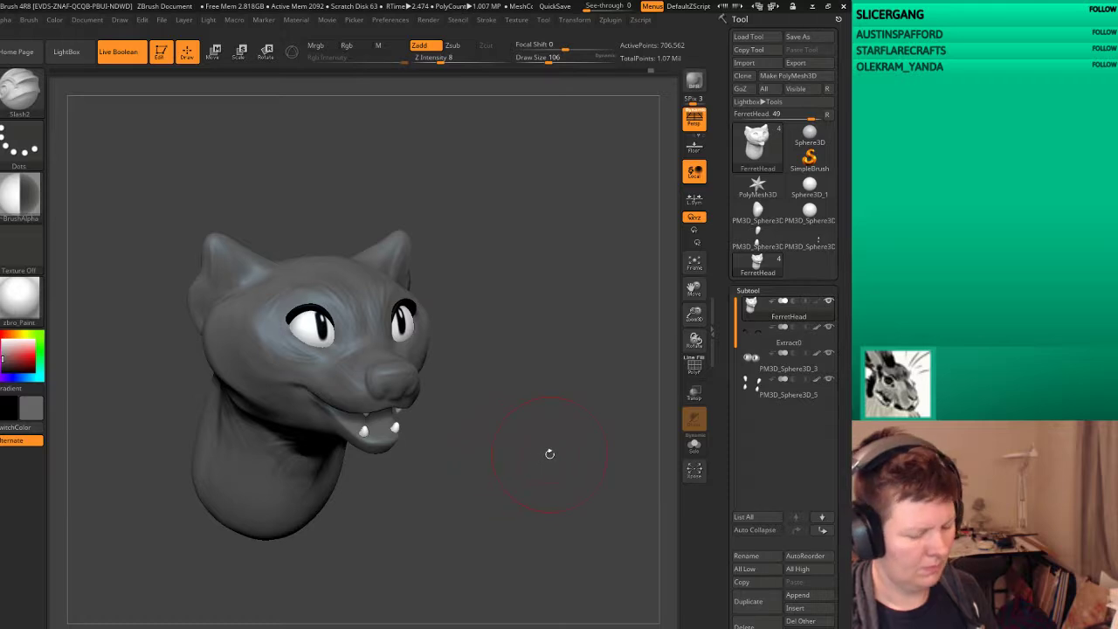
mouse_move(549, 454)
mouse_down()
mouse_move(557, 446)
mouse_move(556, 480)
mouse_move(533, 497)
mouse_move(564, 507)
mouse_up()
key(p)
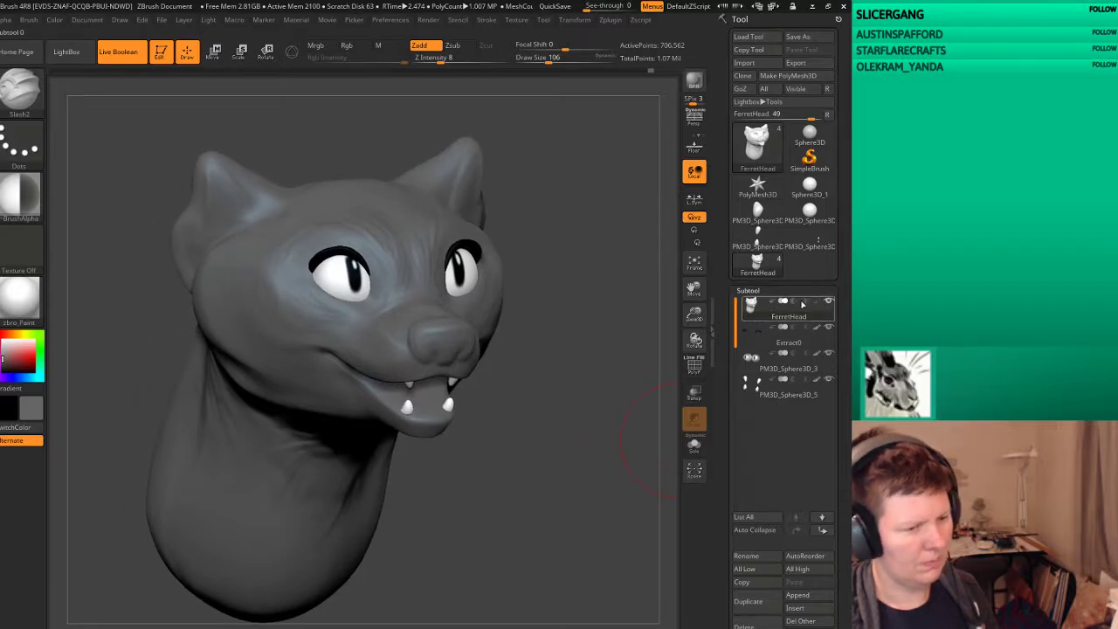
click(816, 354)
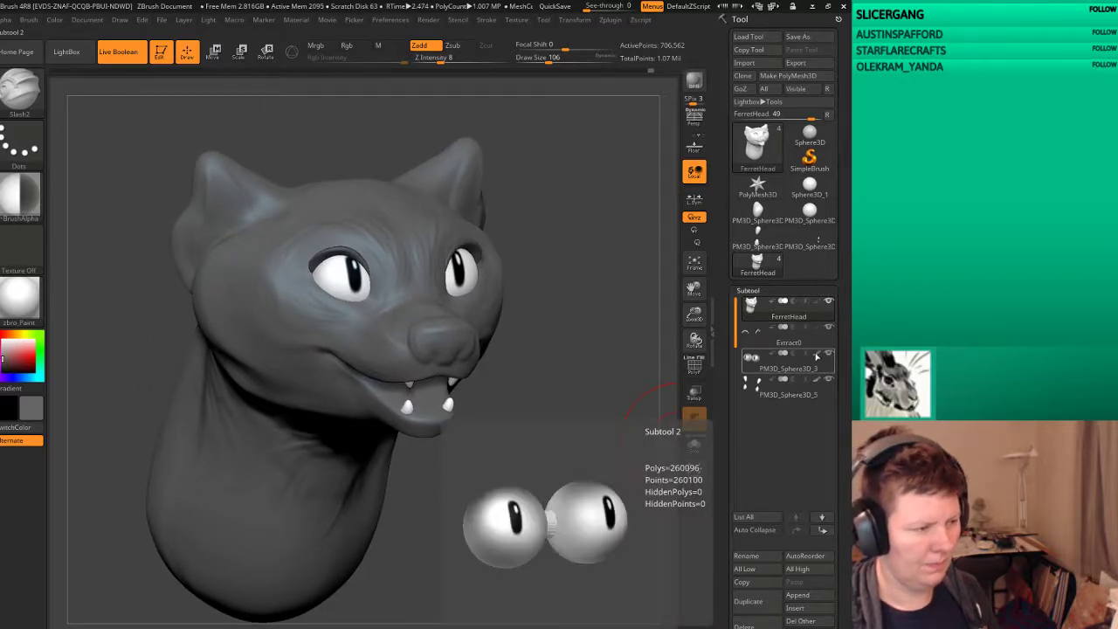
click(817, 382)
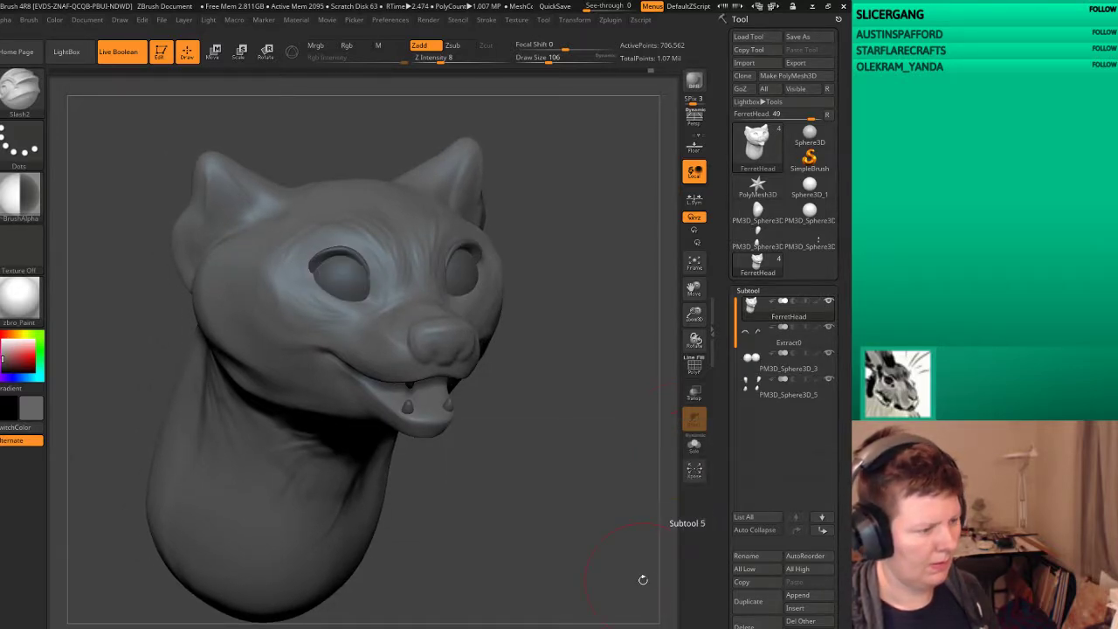
click(749, 372)
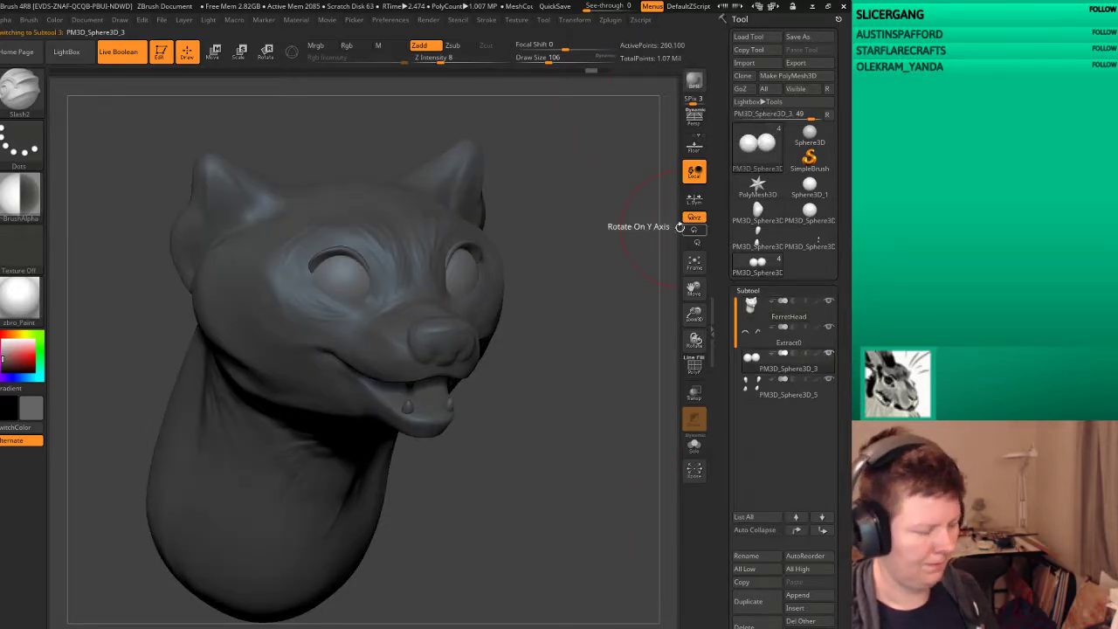
drag(594, 329, 594, 318)
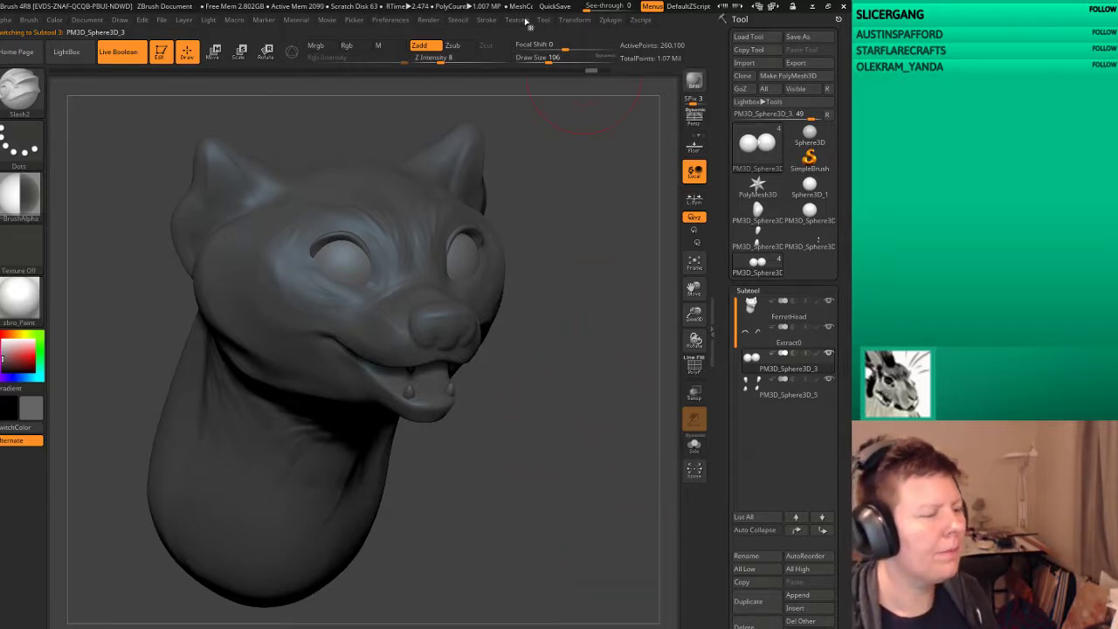
Step: Run a BPR render with cast shadows, then minimize ZBrush to the desktop
click(430, 20)
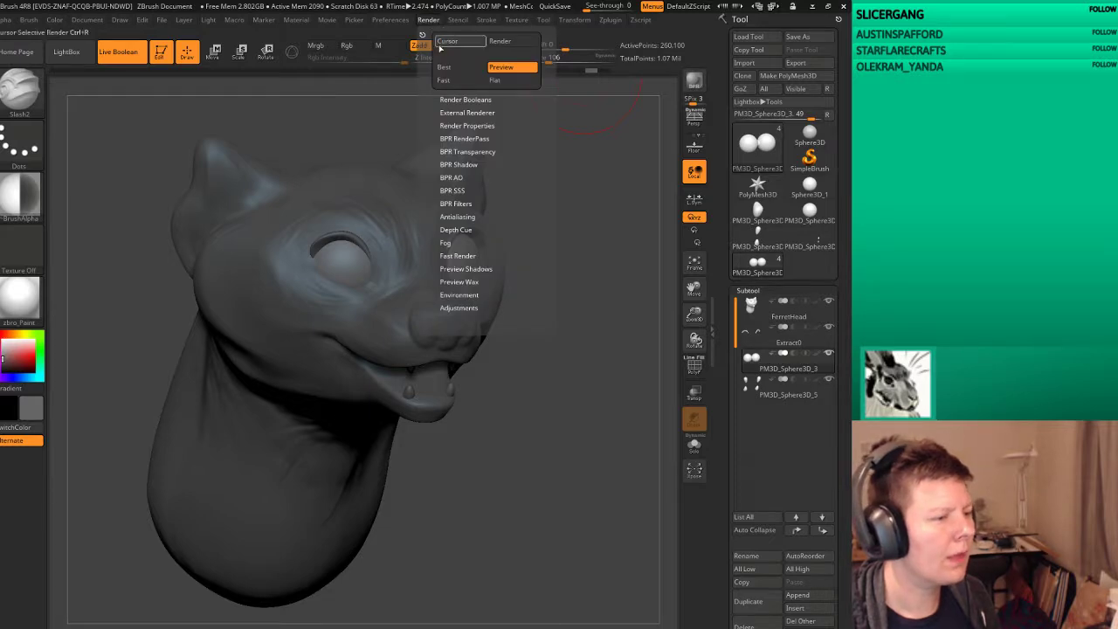
click(455, 140)
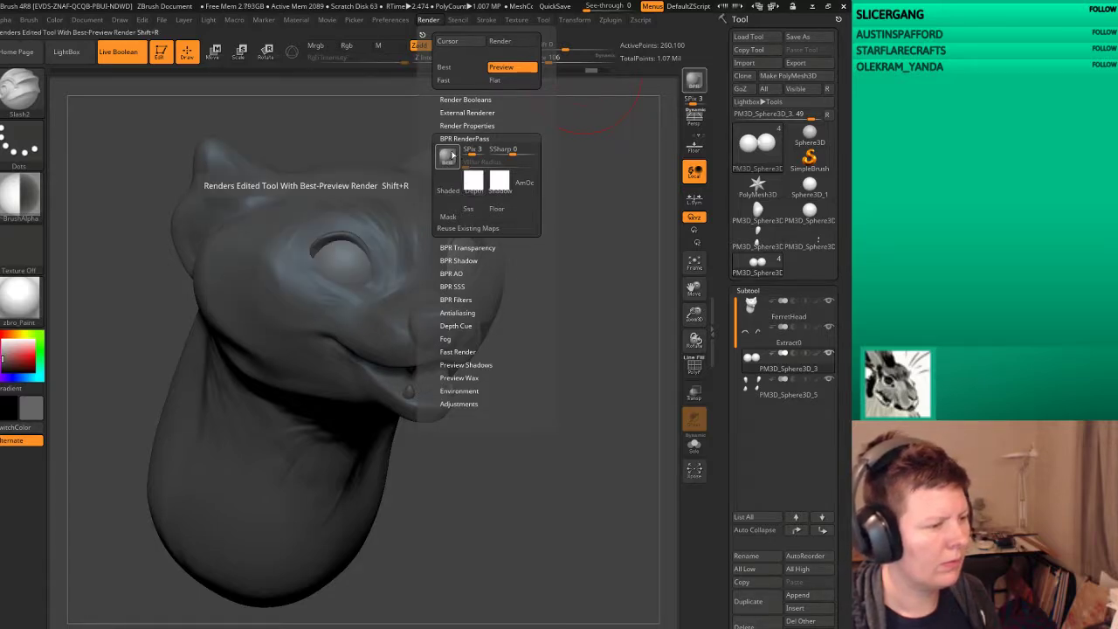
click(447, 156)
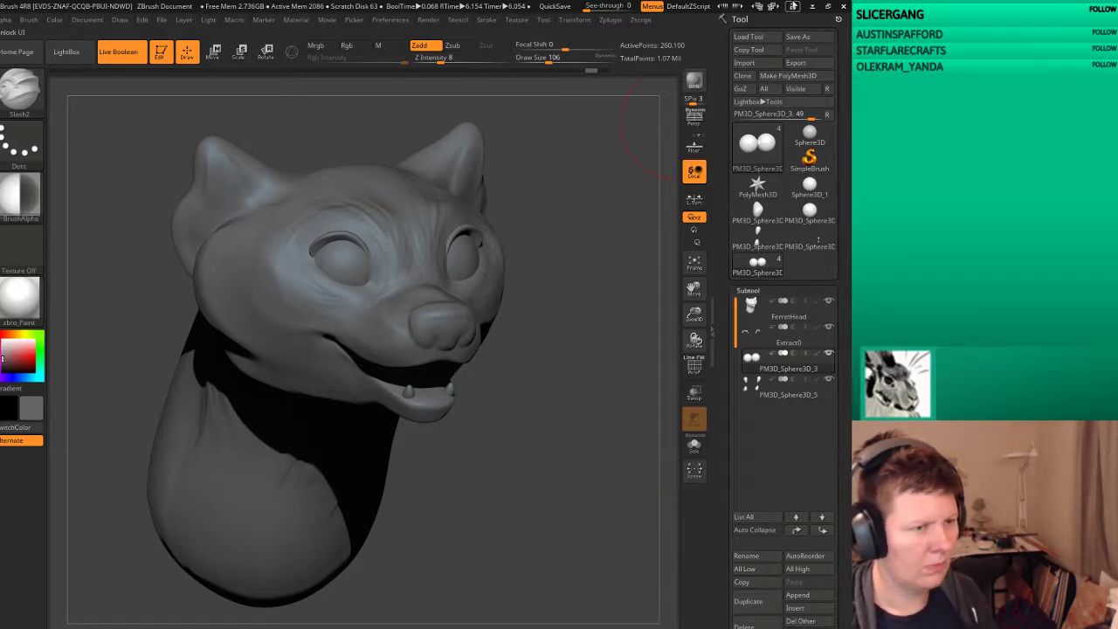
click(813, 7)
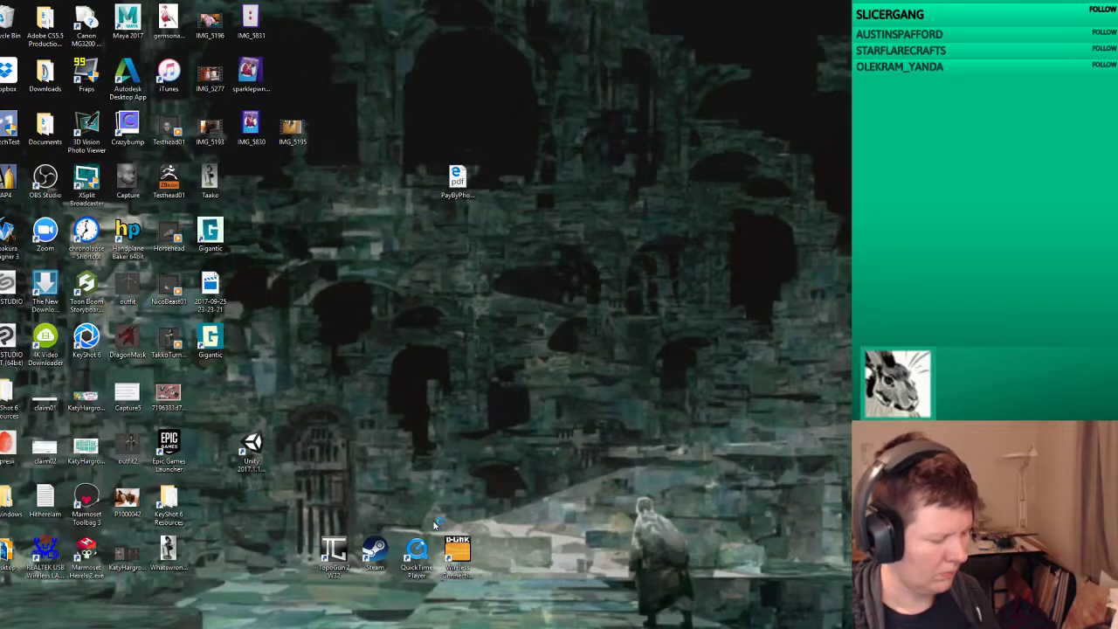
Step: Launch Photoshop CS5, paste the ZBrush screenshot into a new floating Untitled-1 document, then return
double_click(168, 181)
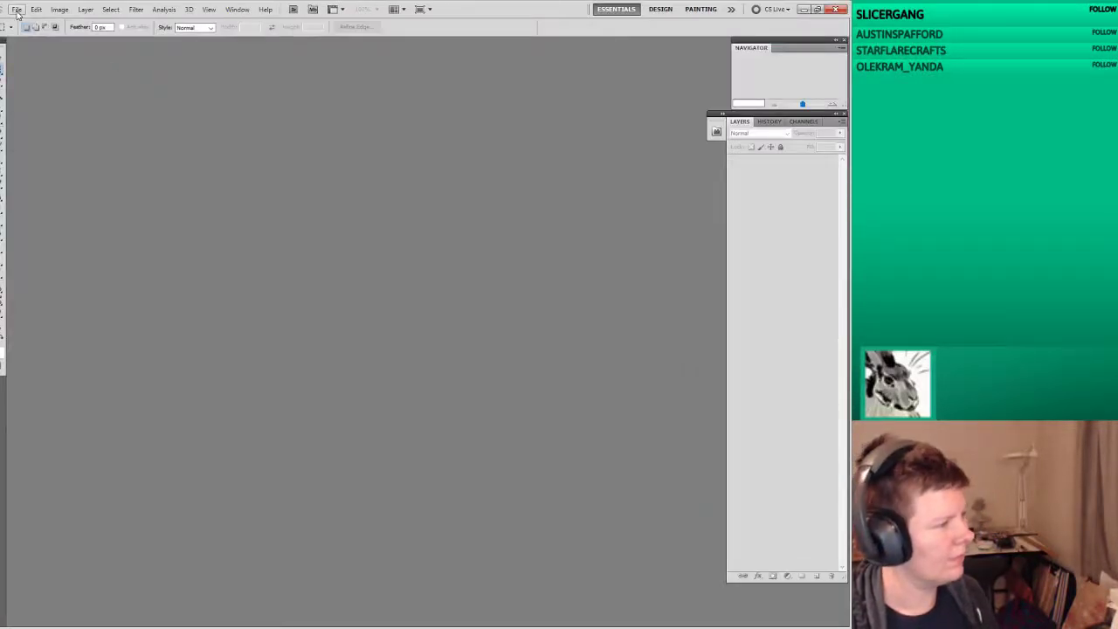
click(17, 12)
click(26, 22)
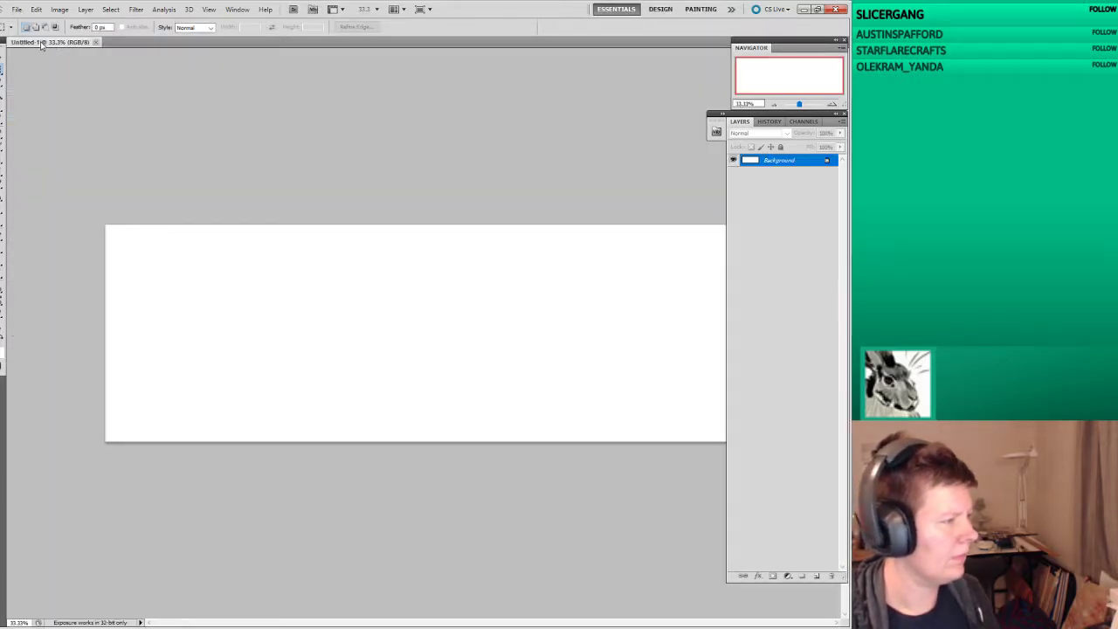
mouse_move(40, 43)
mouse_down()
mouse_move(253, 273)
mouse_move(355, 318)
mouse_up()
key(ctrl+v)
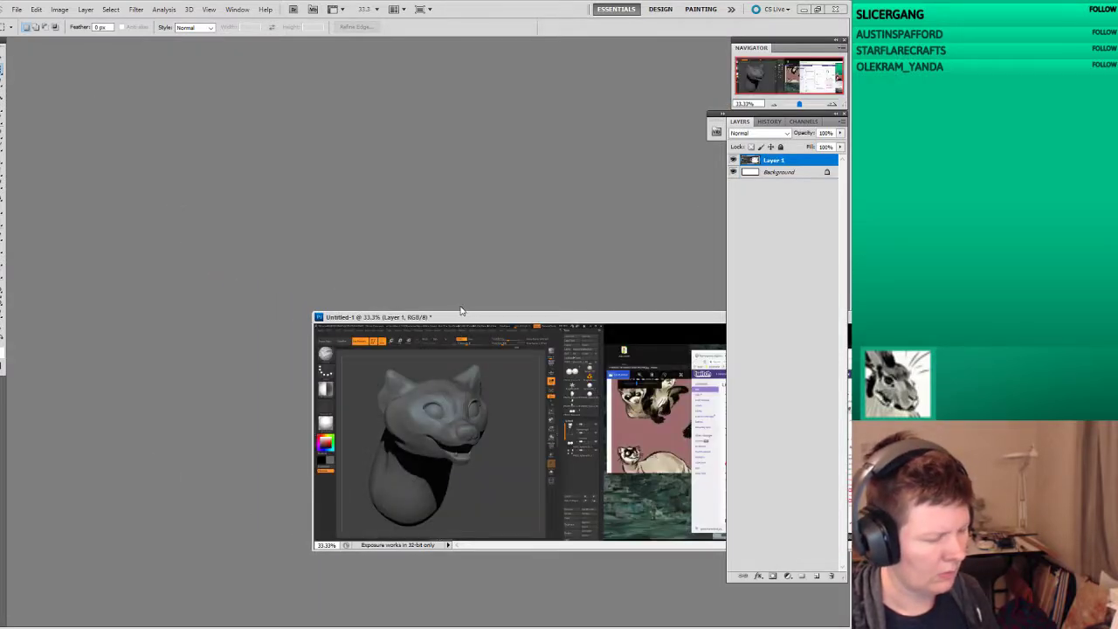
drag(434, 321, 498, 327)
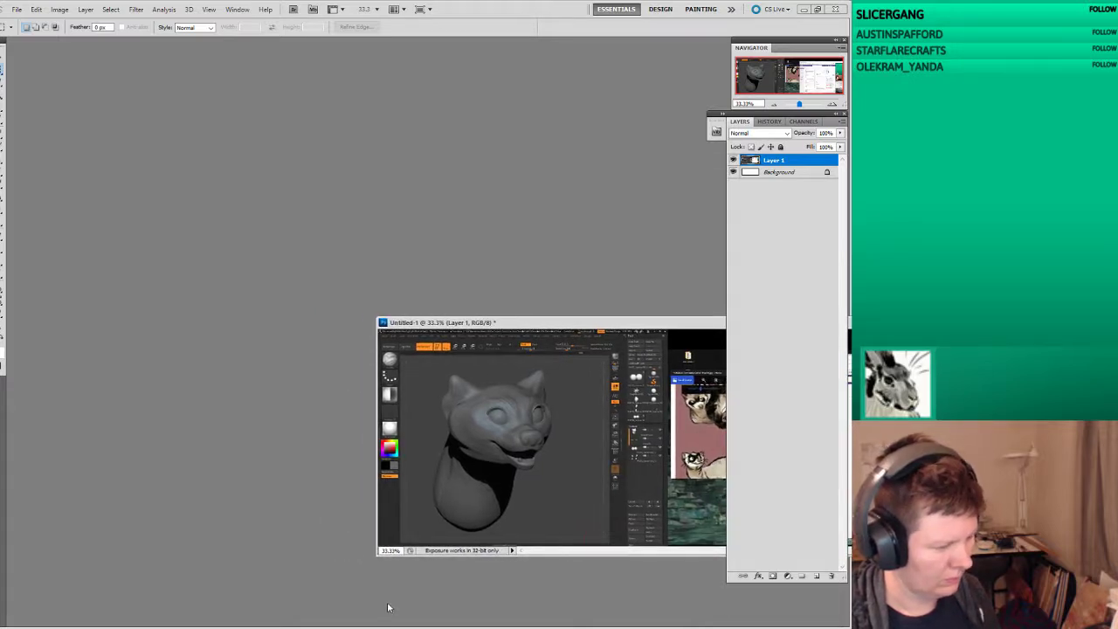
key(alt+Tab)
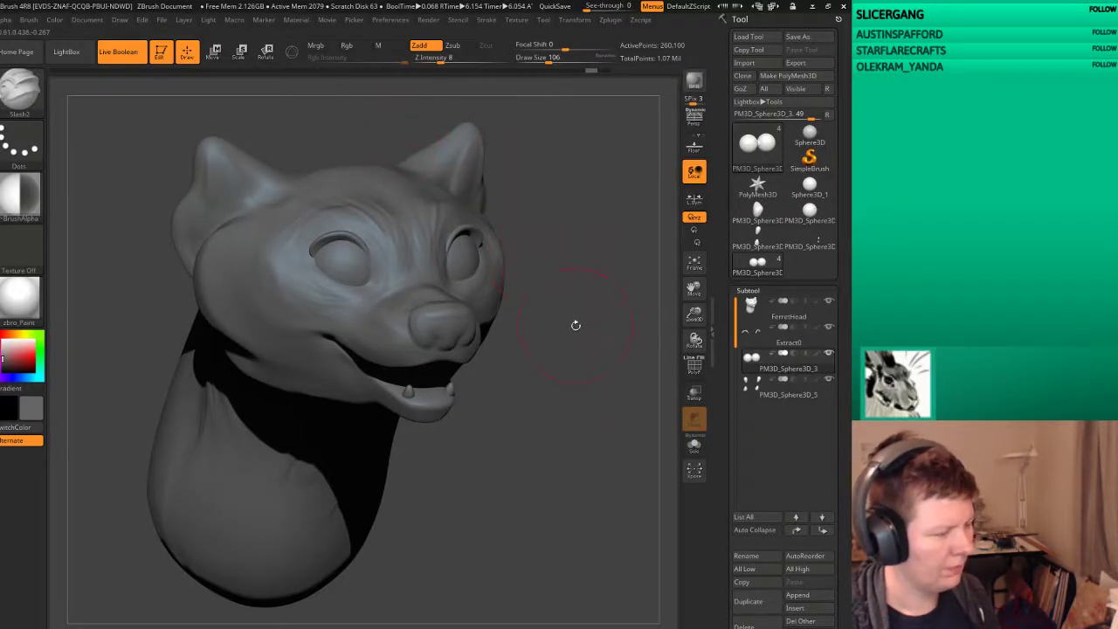
Step: Turn on the head's polypaint, activate the eye subtool, and paste a screenshot into Photoshop as Layer 2
click(816, 302)
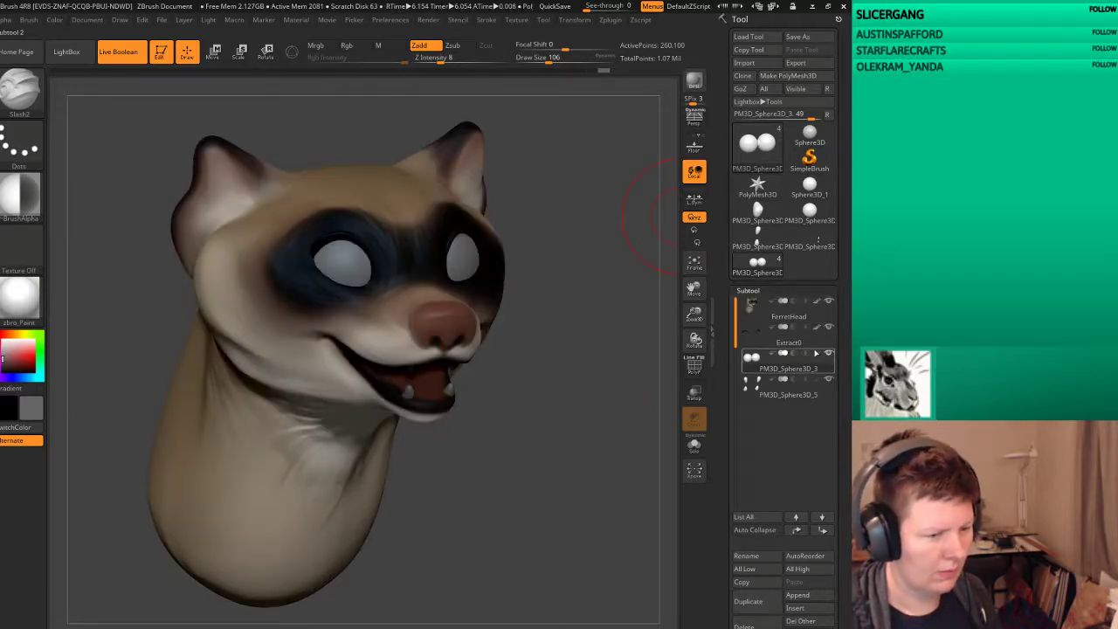
click(817, 357)
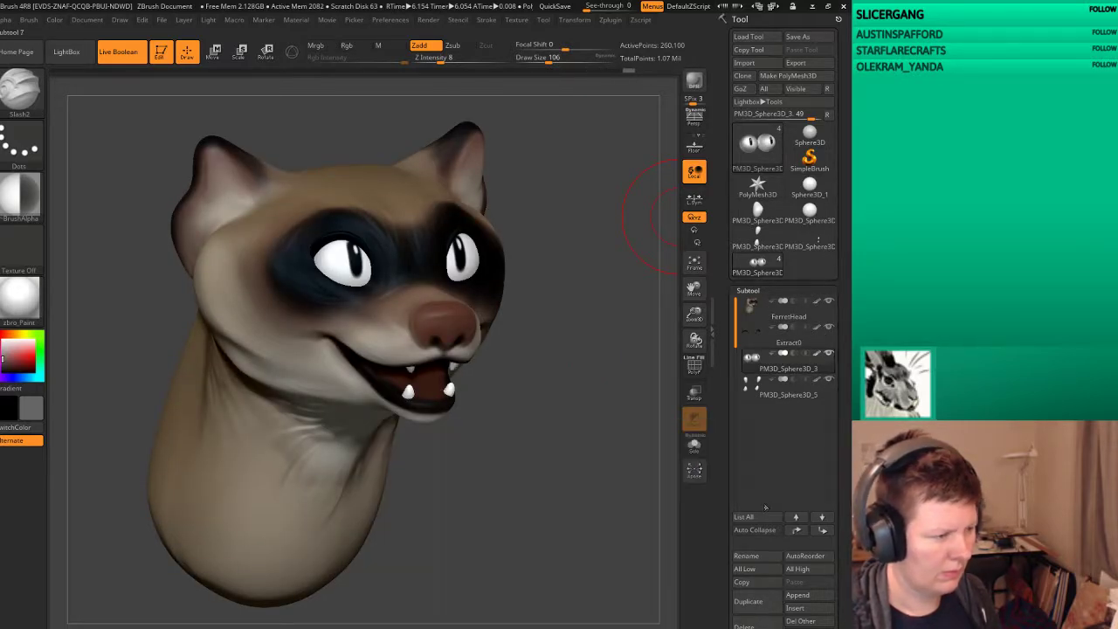
key(shift)
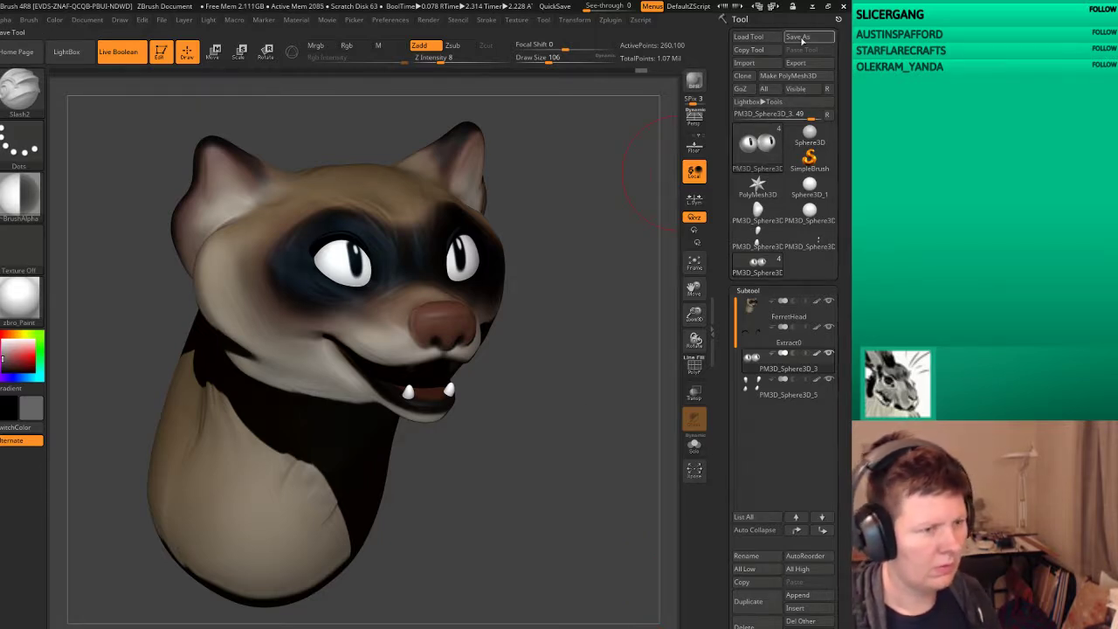
key(alt+Tab)
key(ctrl+v)
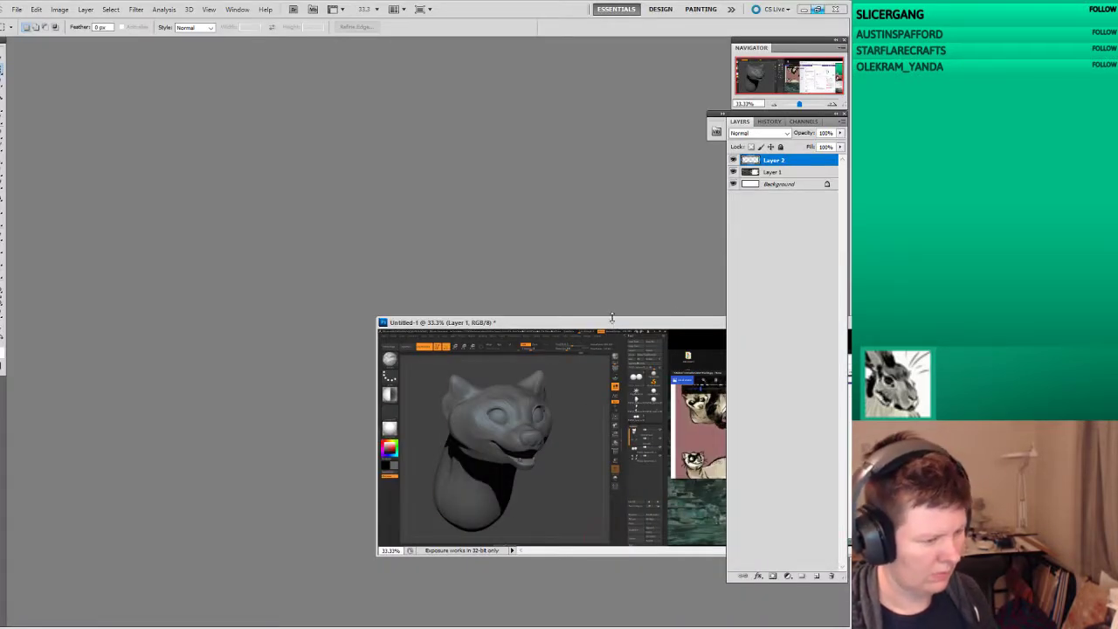
key(alt+Tab)
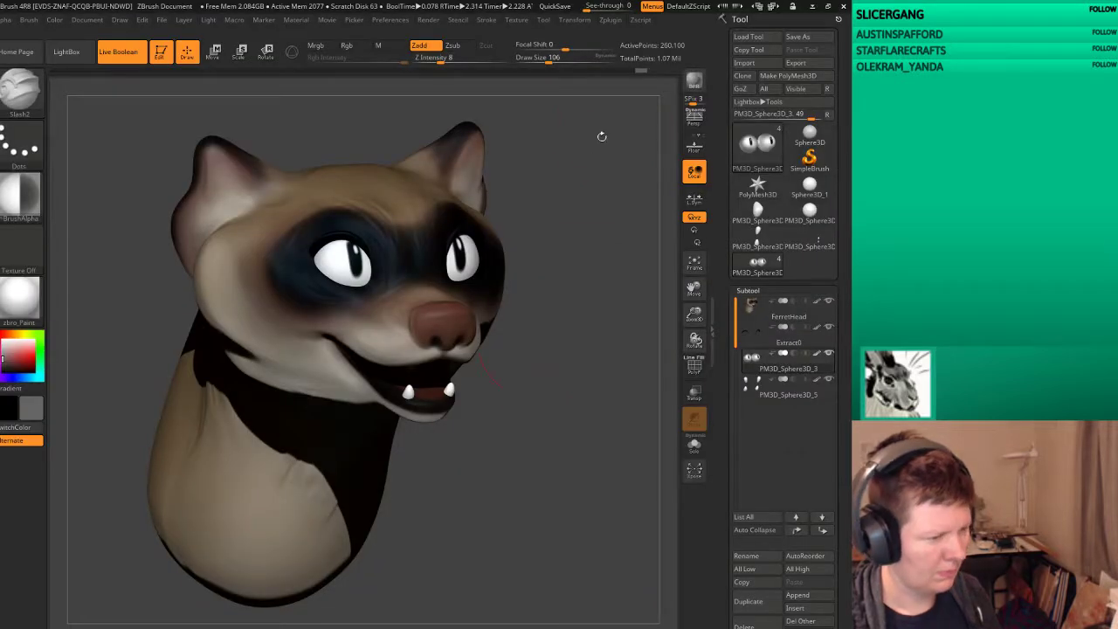
Step: Try Droplet and FastShader, settle on Flat Color material, and paste that screenshot as Layer 3
click(19, 301)
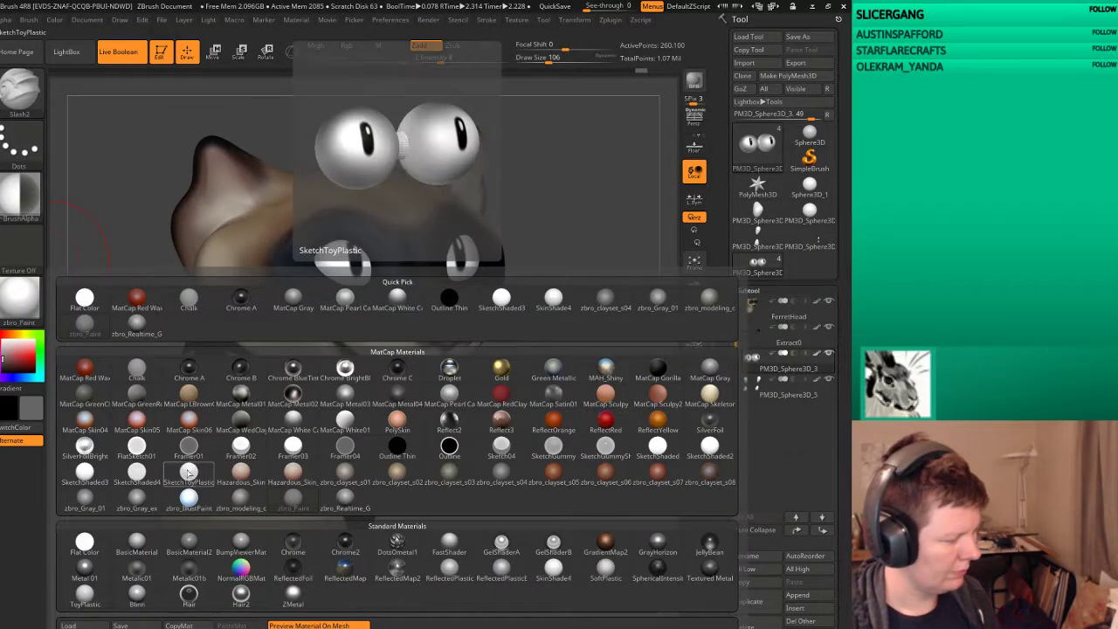
mouse_move(189, 447)
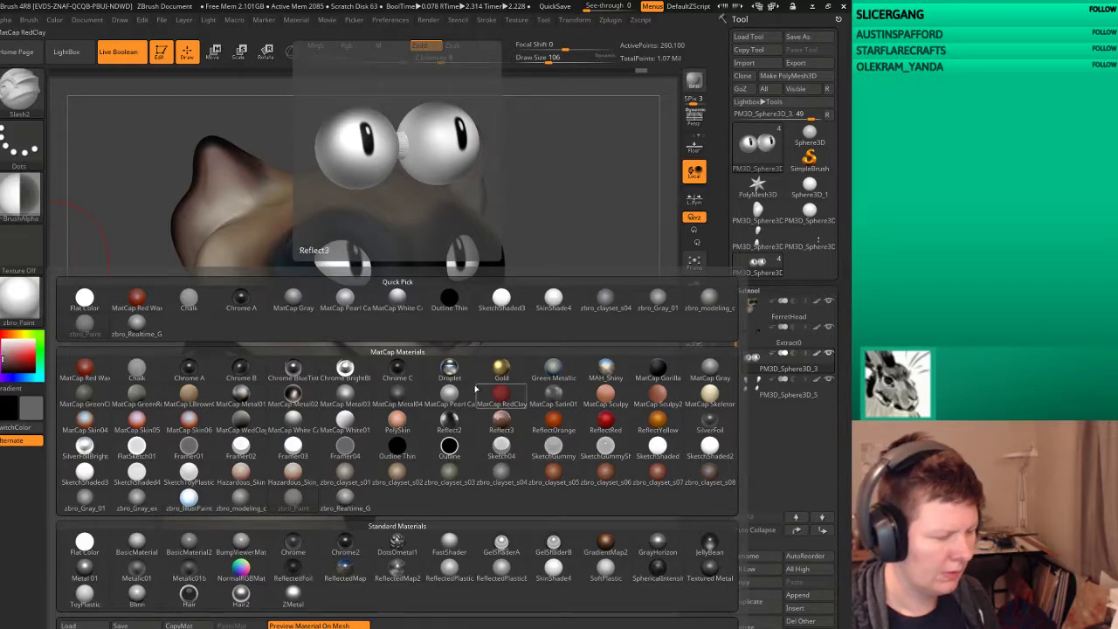
click(449, 368)
click(19, 301)
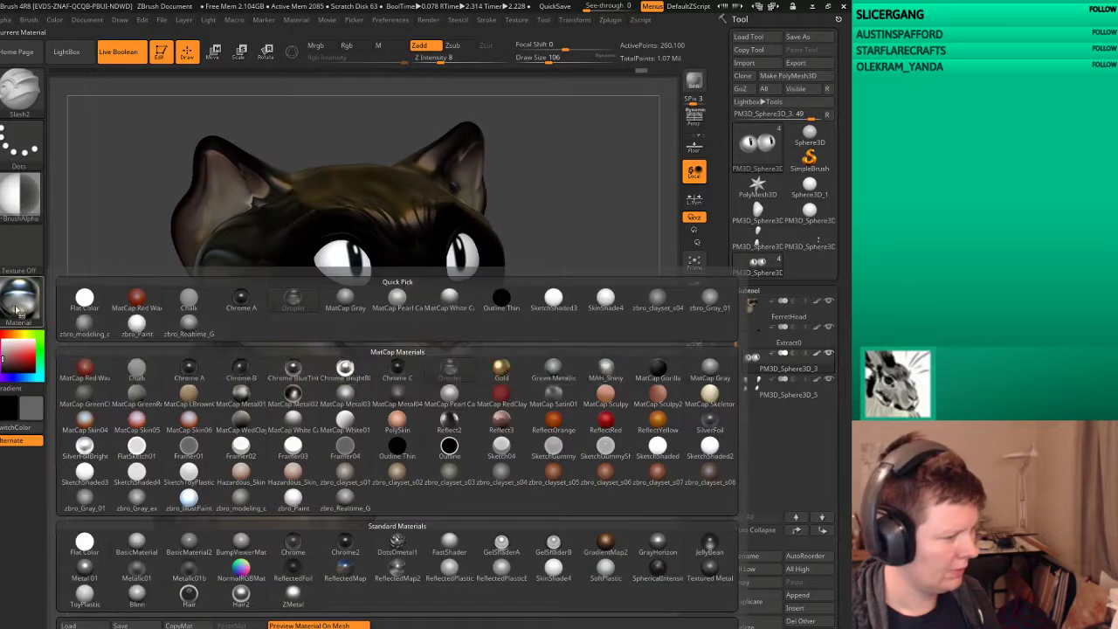
click(232, 483)
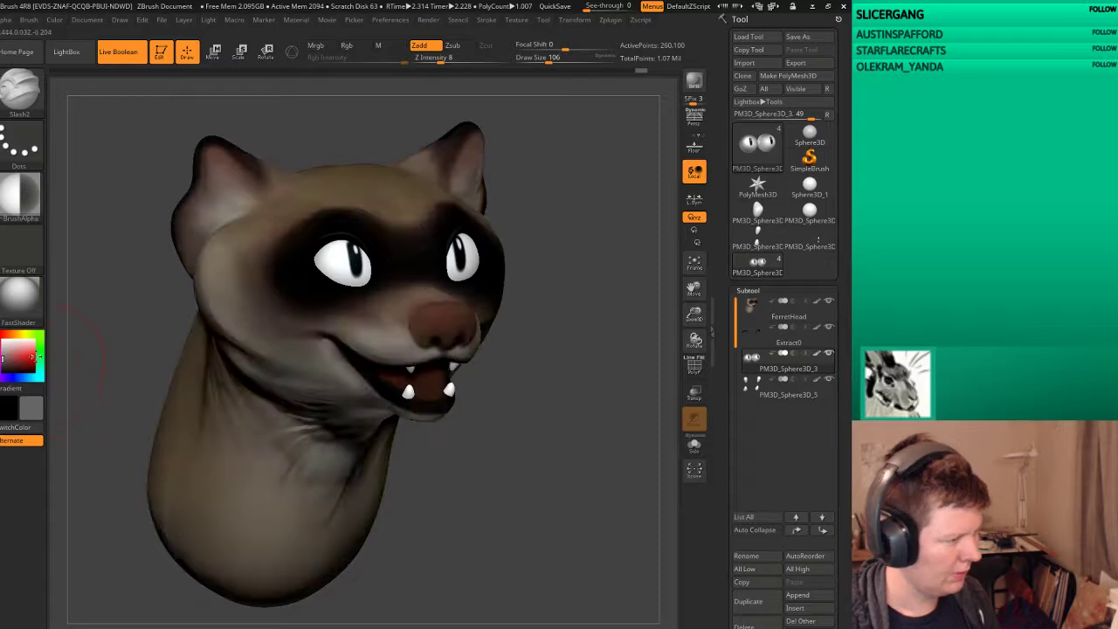
click(19, 299)
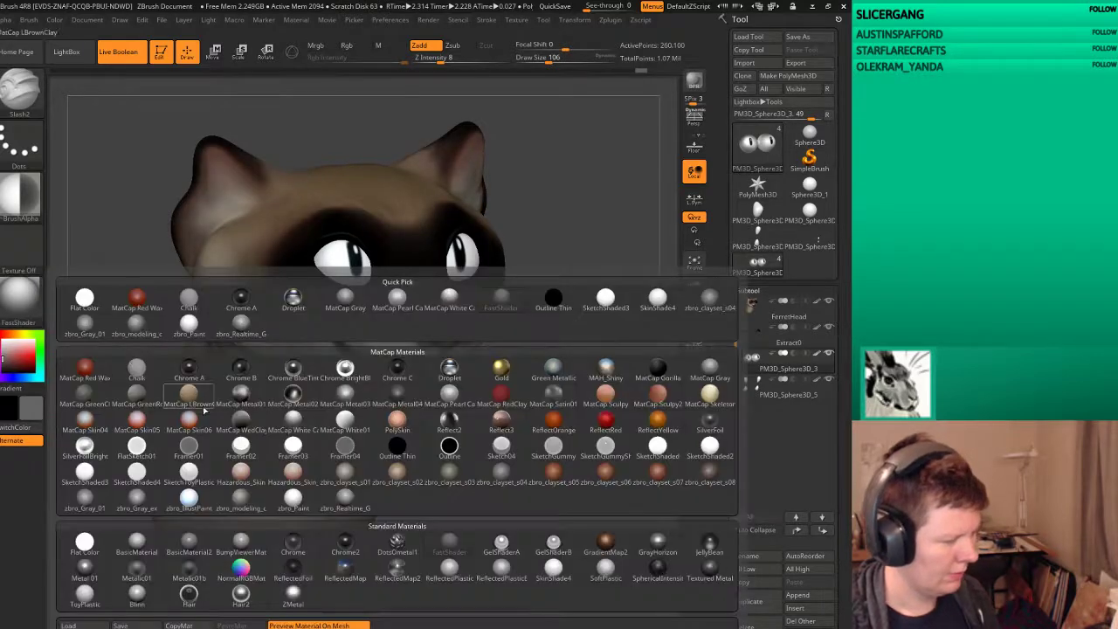
click(87, 539)
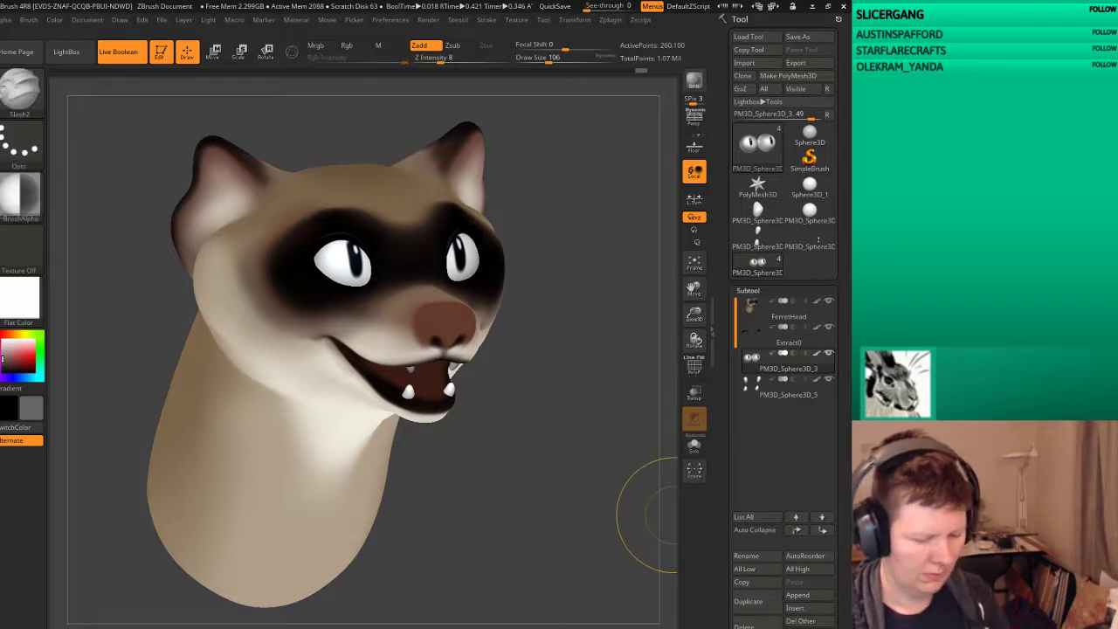
click(813, 6)
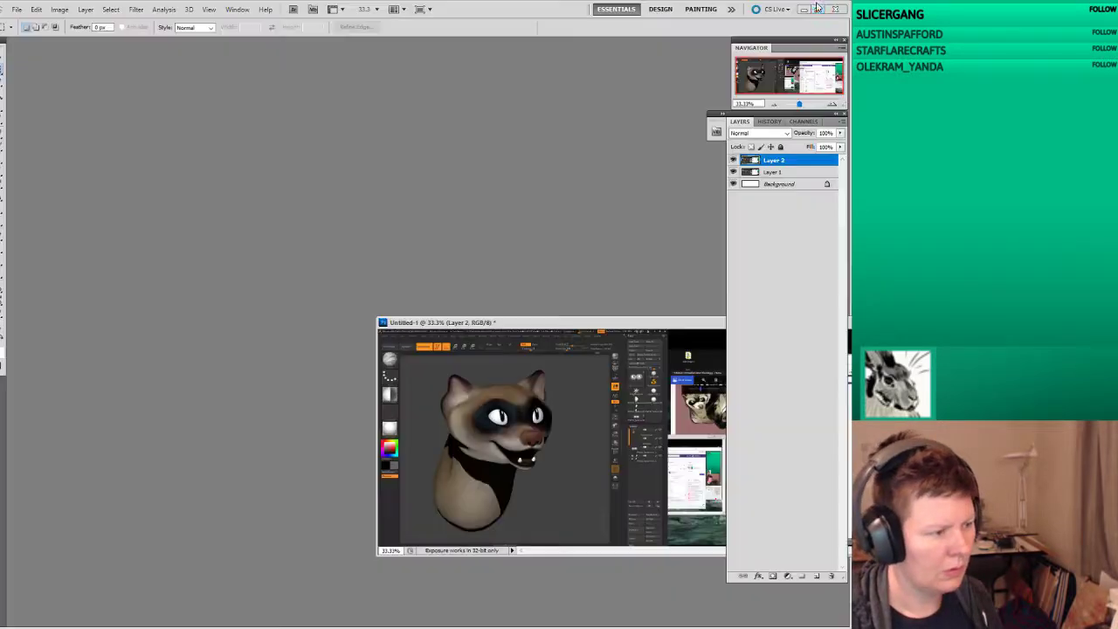
key(ctrl+v)
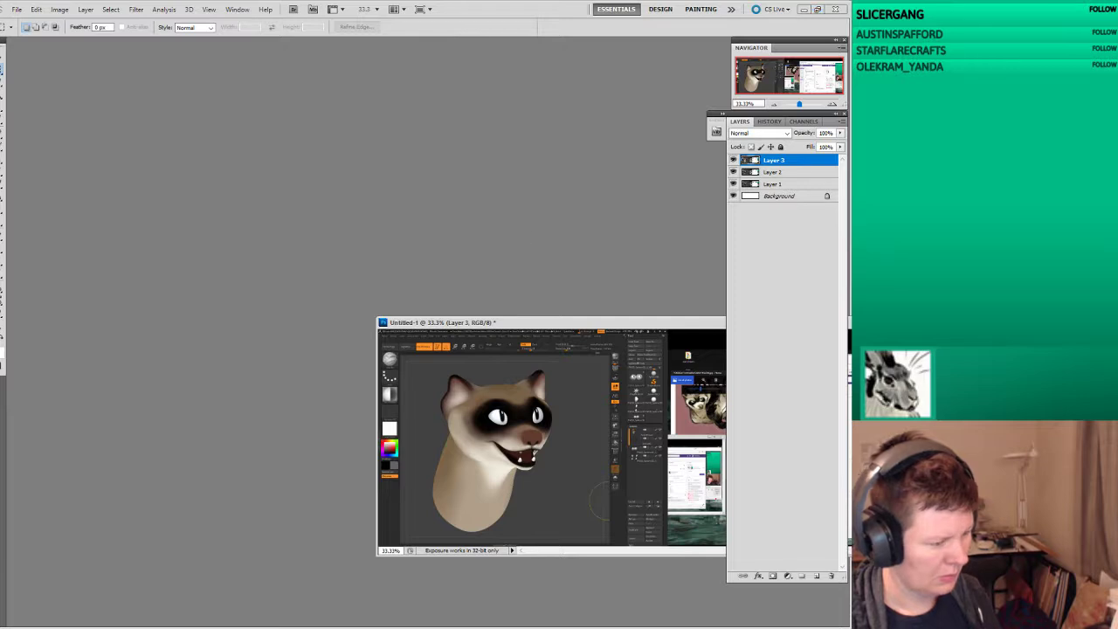
key(alt+Tab)
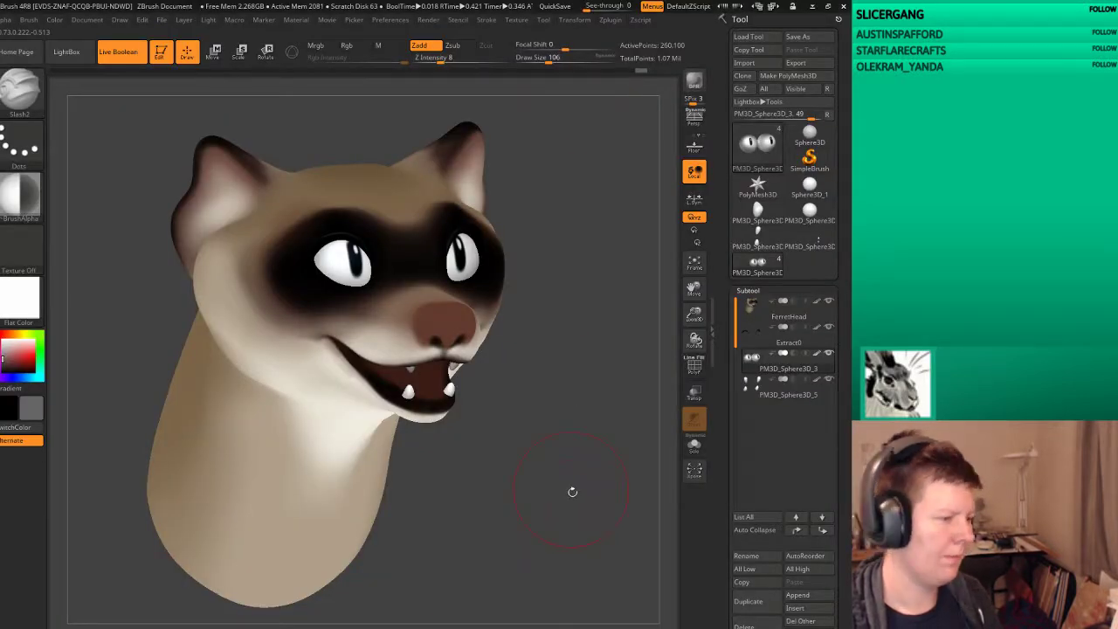
Step: Turn the head to face front and re-save it over FerretHead.ztl, confirming the replacement
mouse_move(573, 492)
shift+mouse_down()
mouse_move(555, 461)
mouse_move(486, 524)
mouse_move(474, 567)
mouse_move(412, 564)
mouse_move(559, 506)
mouse_move(550, 539)
mouse_move(540, 509)
mouse_move(490, 511)
mouse_move(542, 507)
mouse_move(489, 524)
mouse_move(537, 502)
mouse_move(564, 436)
shift+mouse_up()
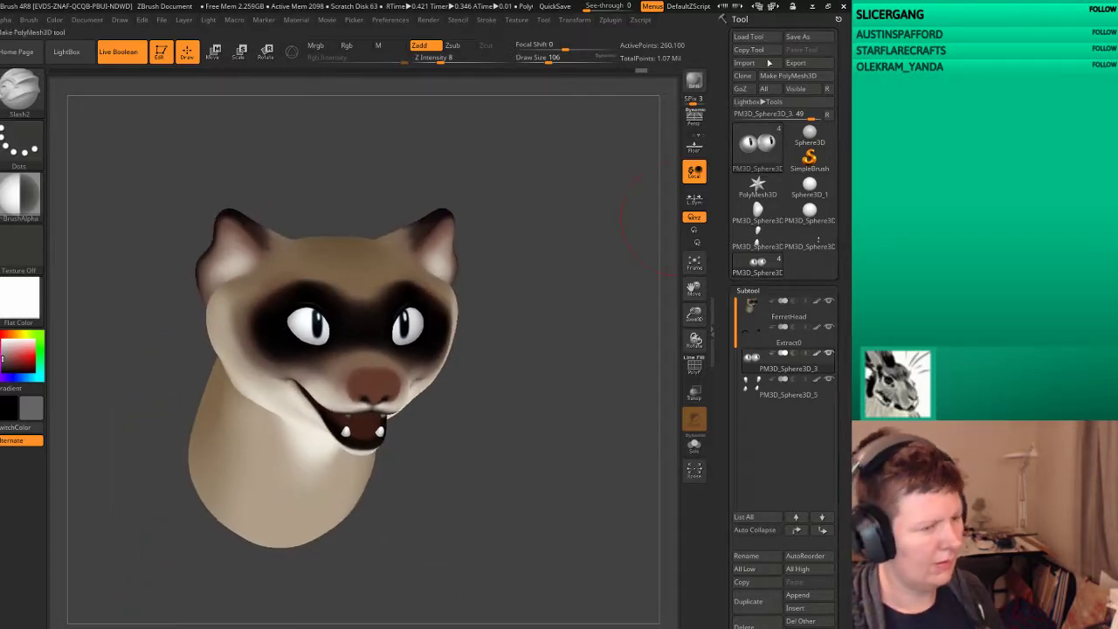
key(ctrl+s)
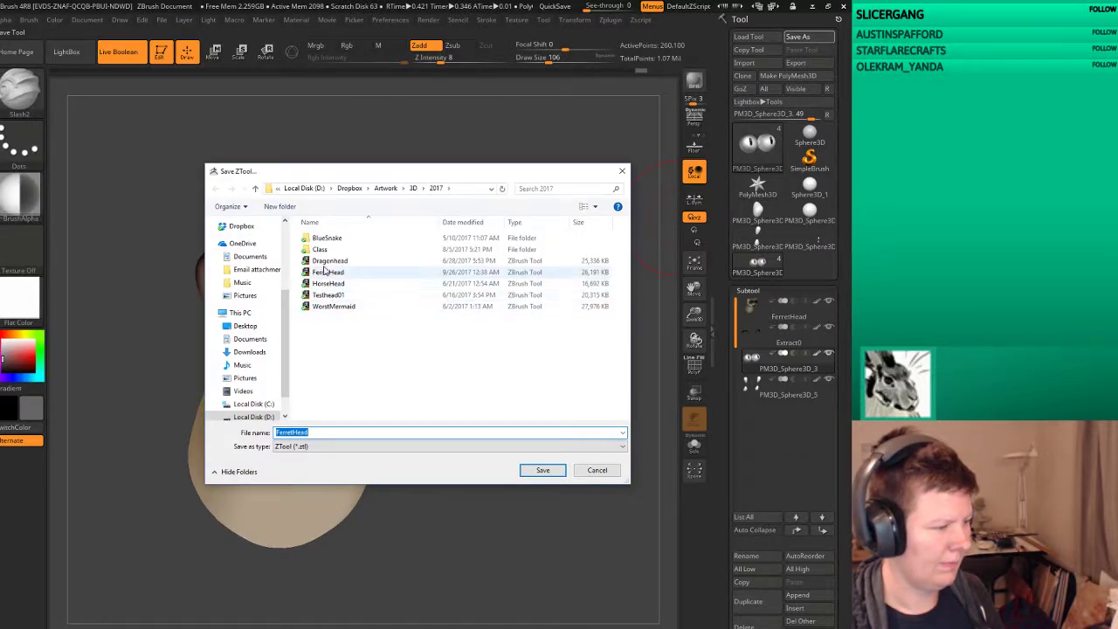
click(411, 272)
click(543, 470)
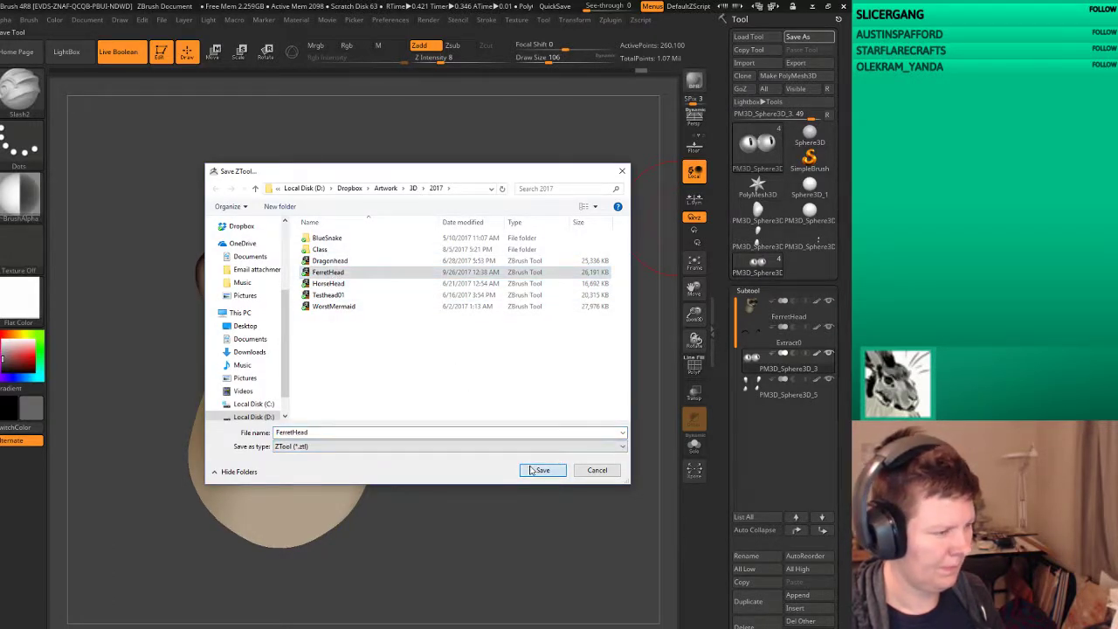
click(448, 325)
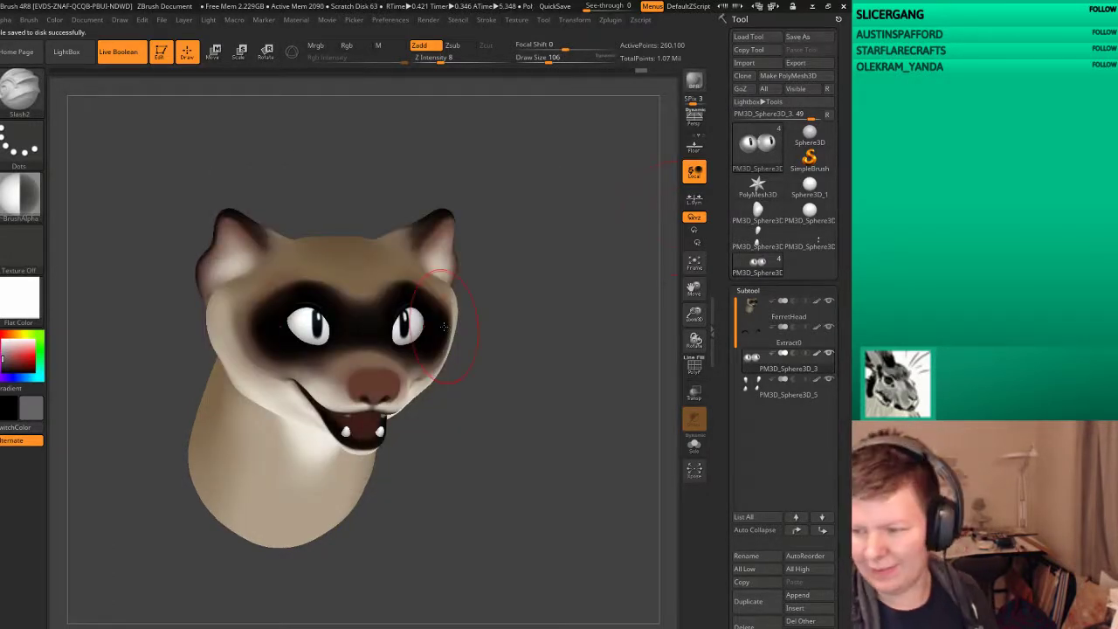